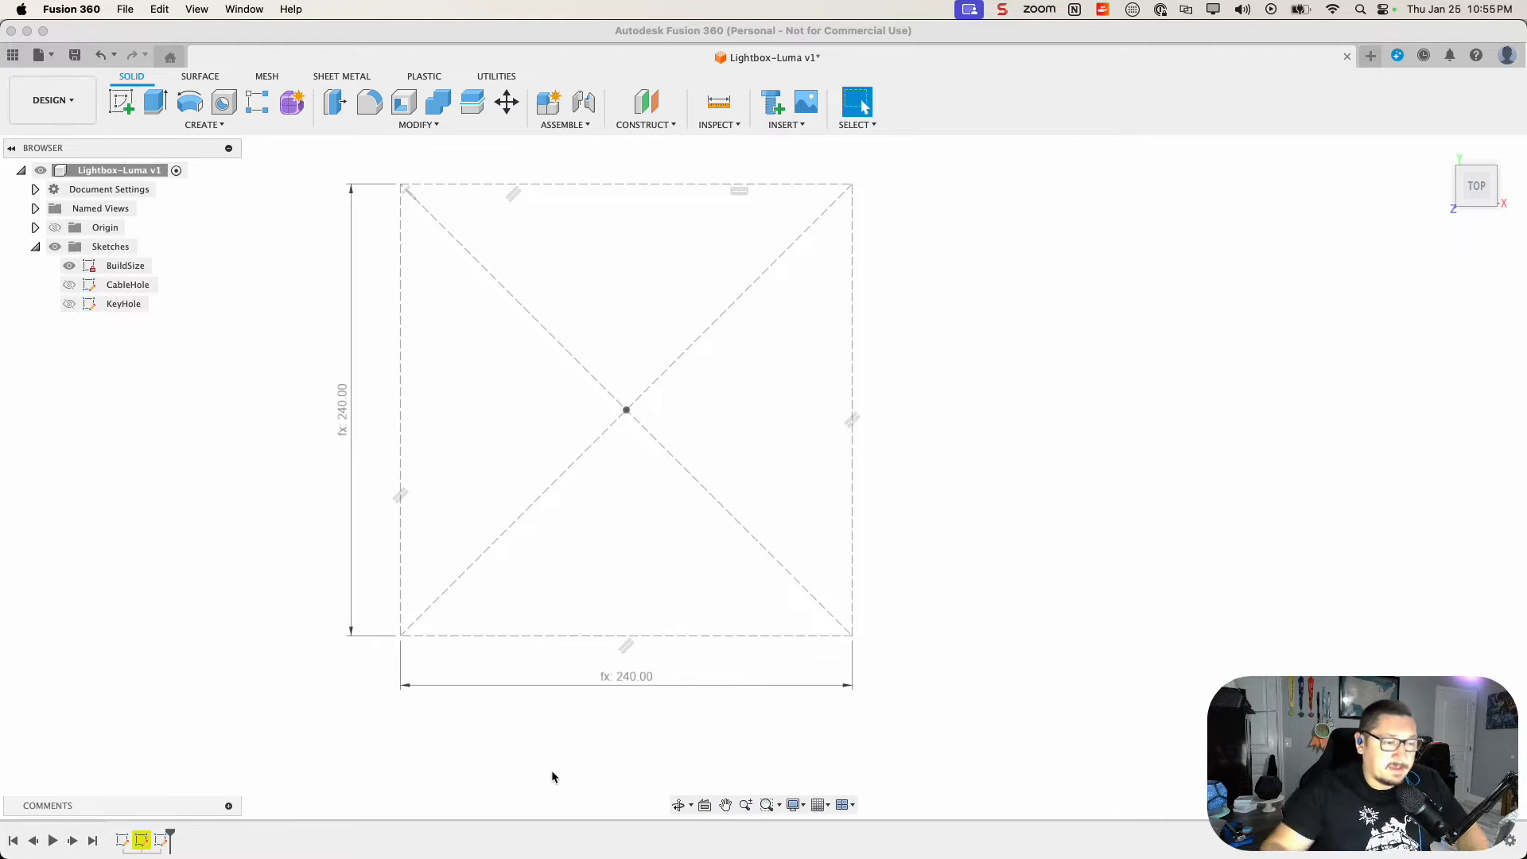
Step: Switch to the Brave browser and return the SVGTrace converter to its empty upload area
mouse_move(418, 827)
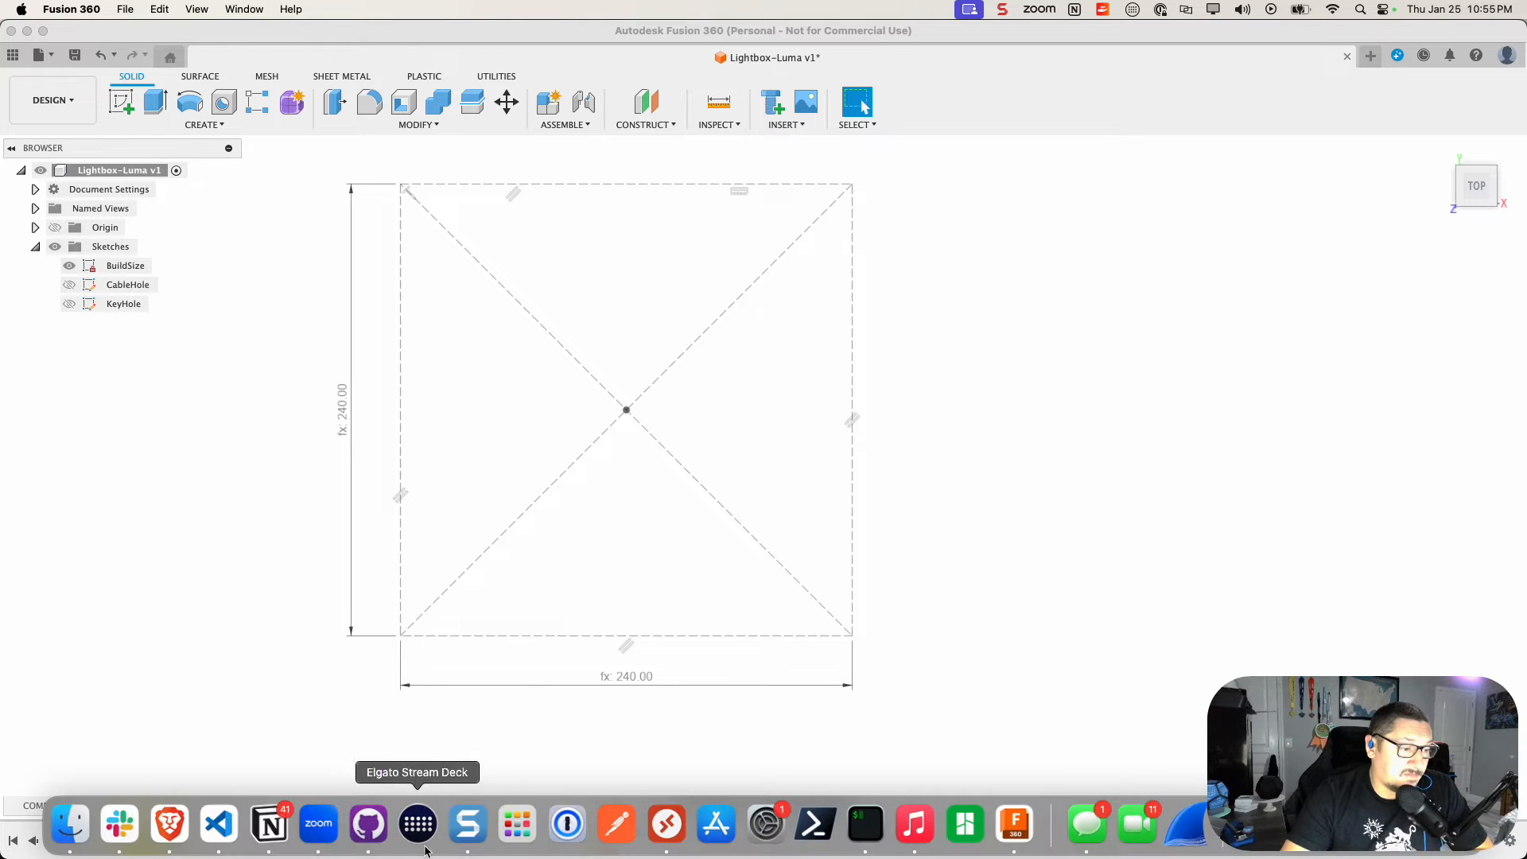
left_click(178, 823)
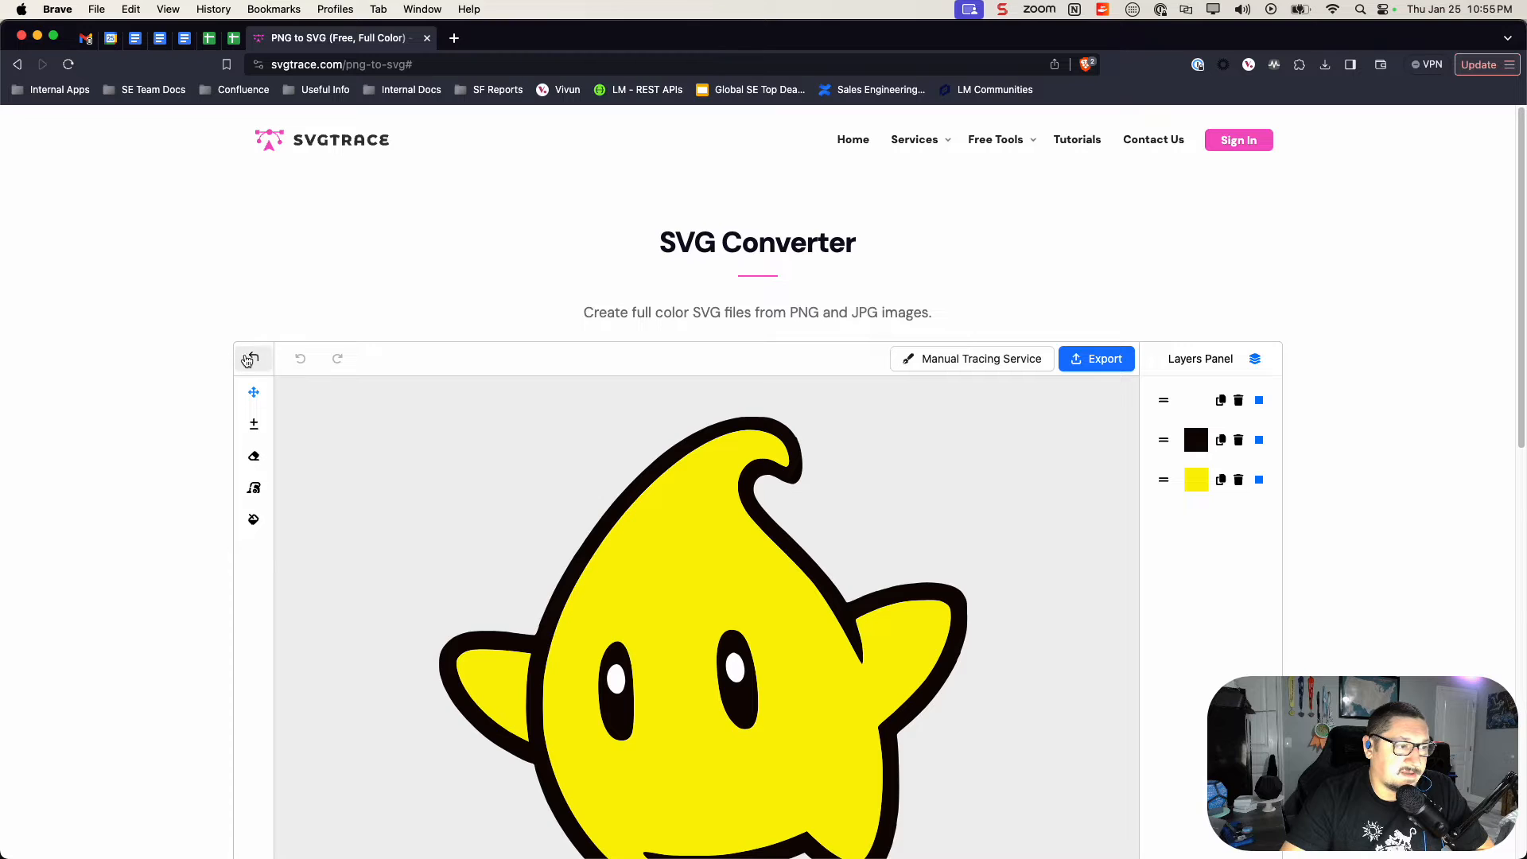
left_click(254, 356)
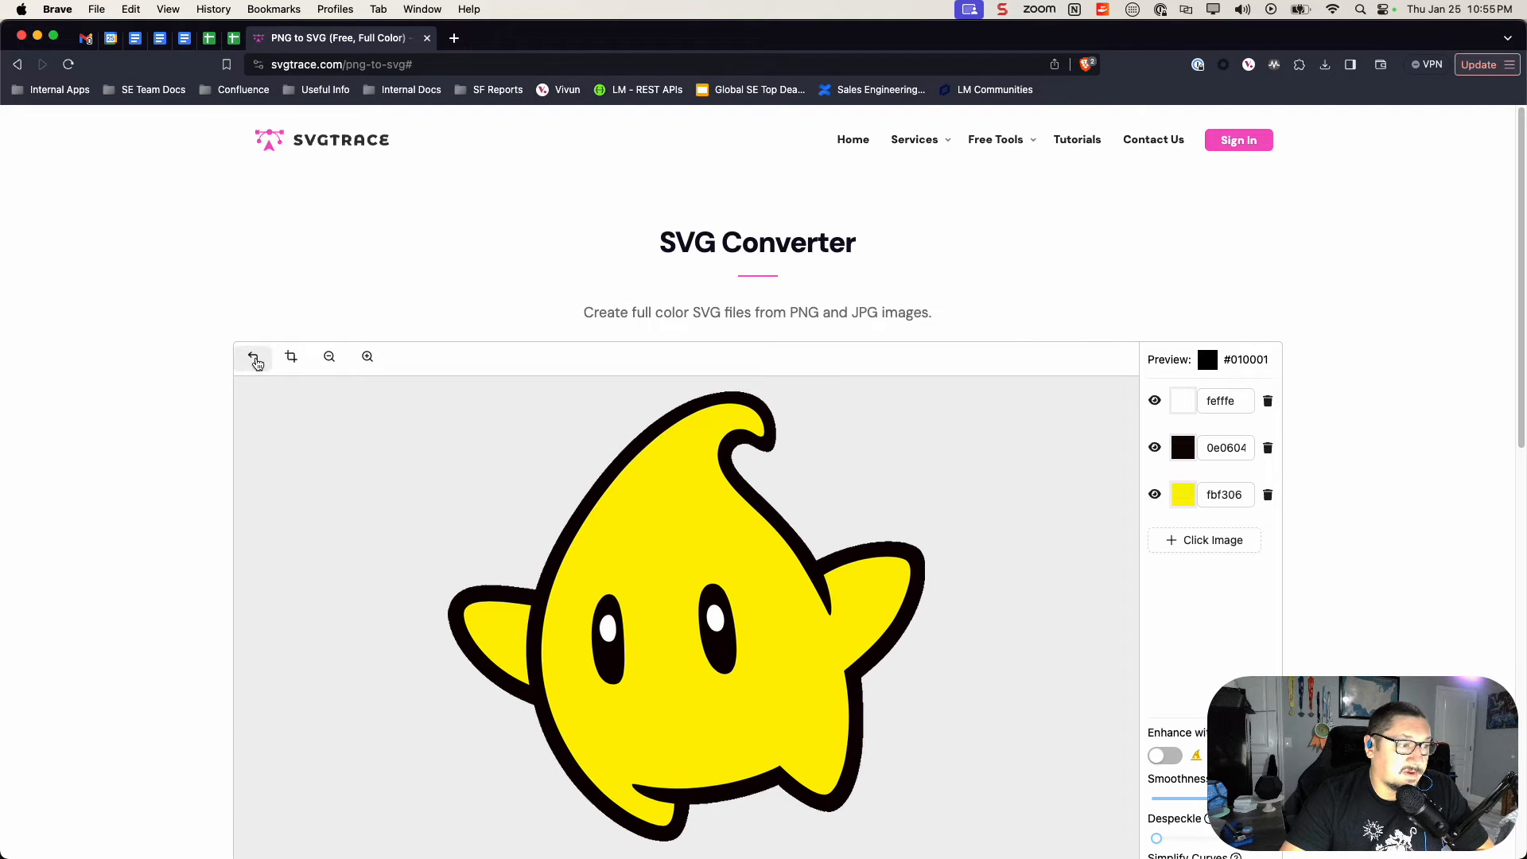
left_click(254, 356)
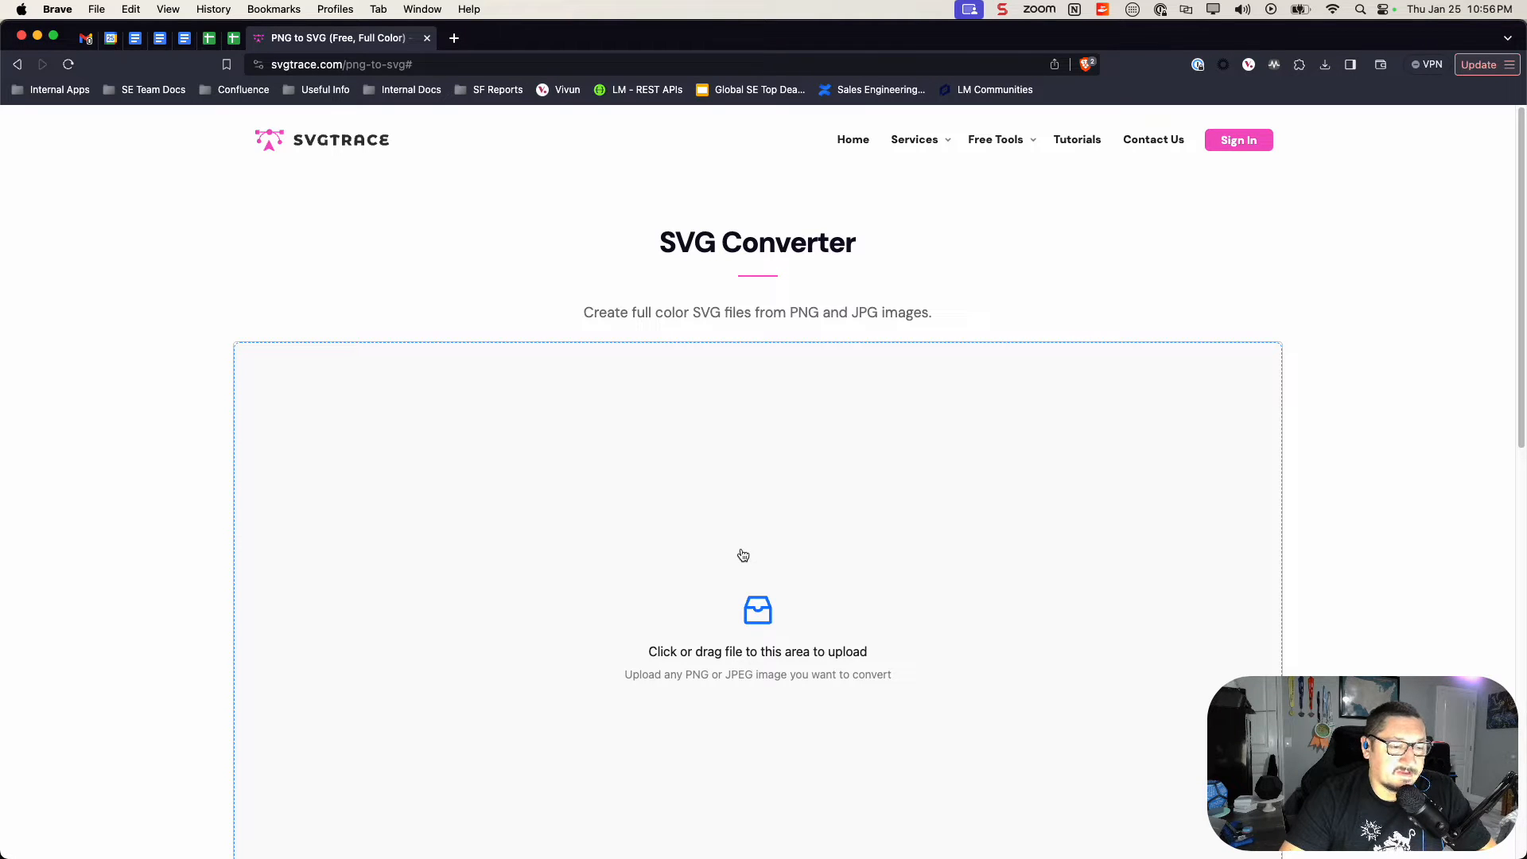
Step: Upload super-mario-luma.png from the Desktop to the SVG converter
left_click(756, 613)
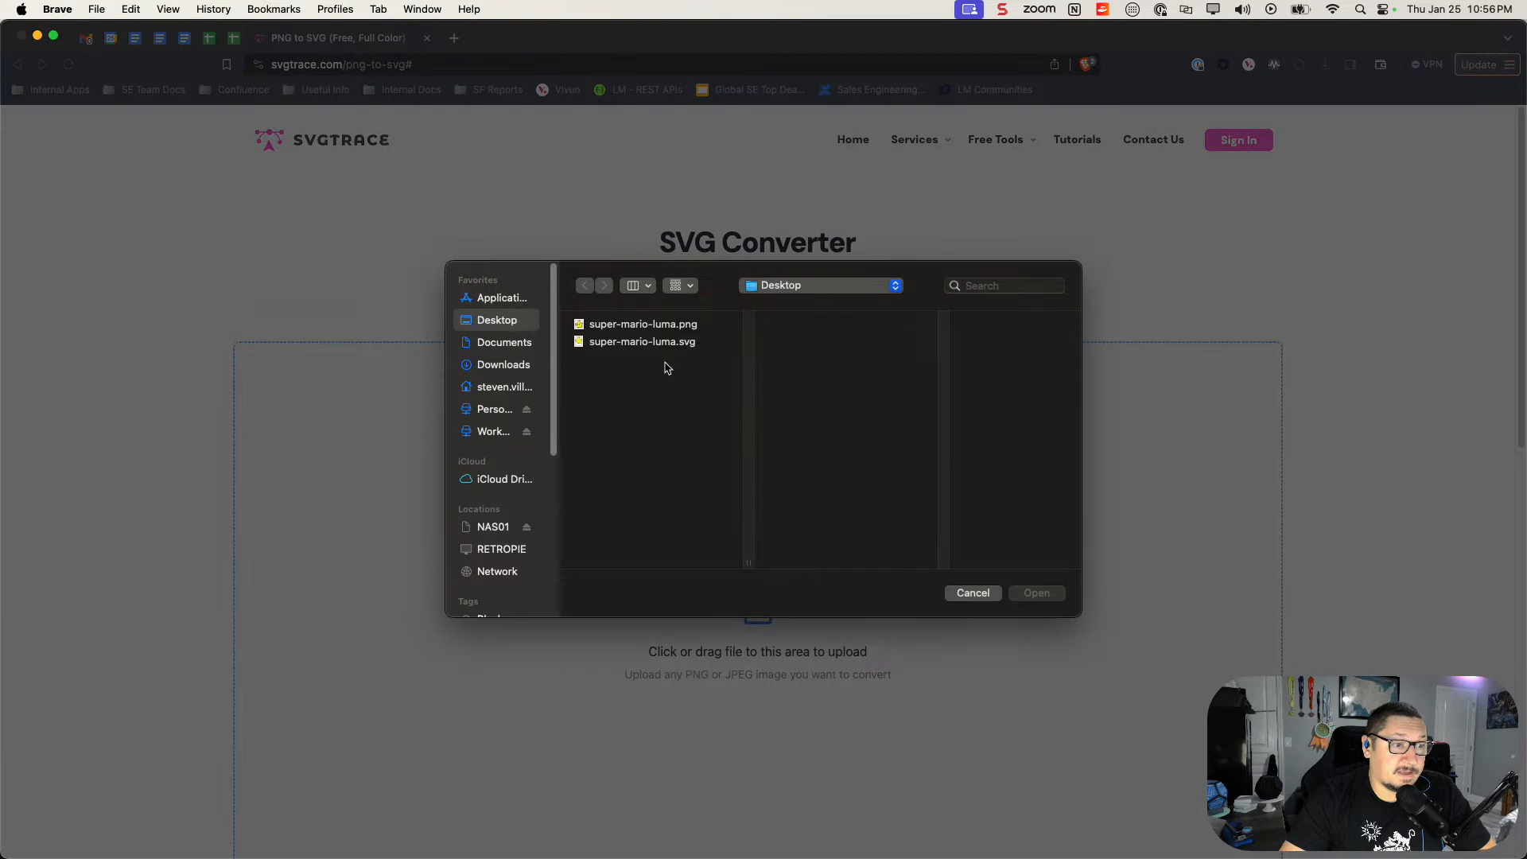
left_click(678, 343)
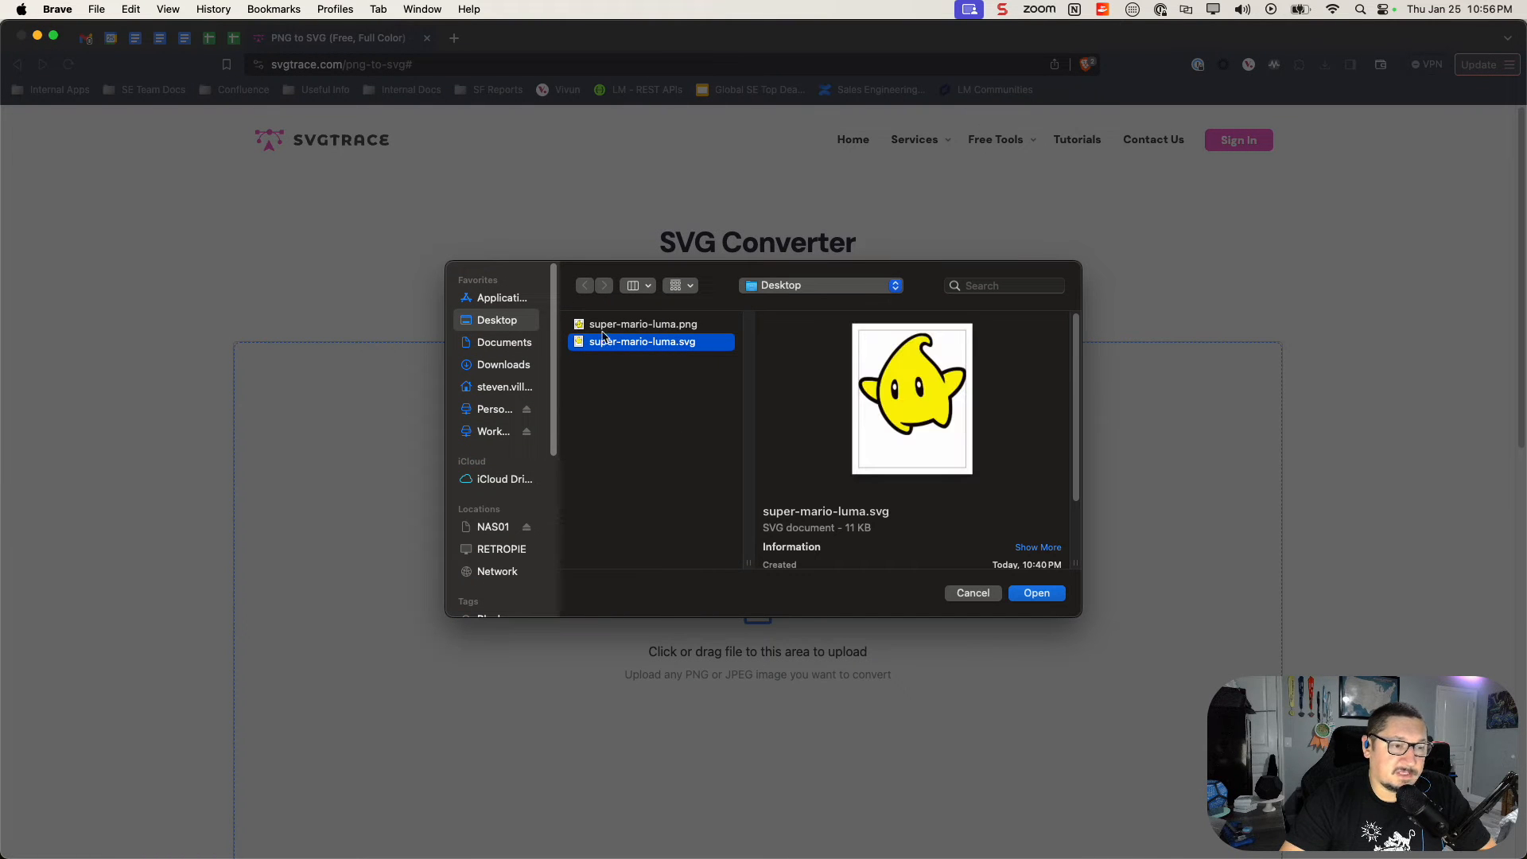
left_click(628, 327)
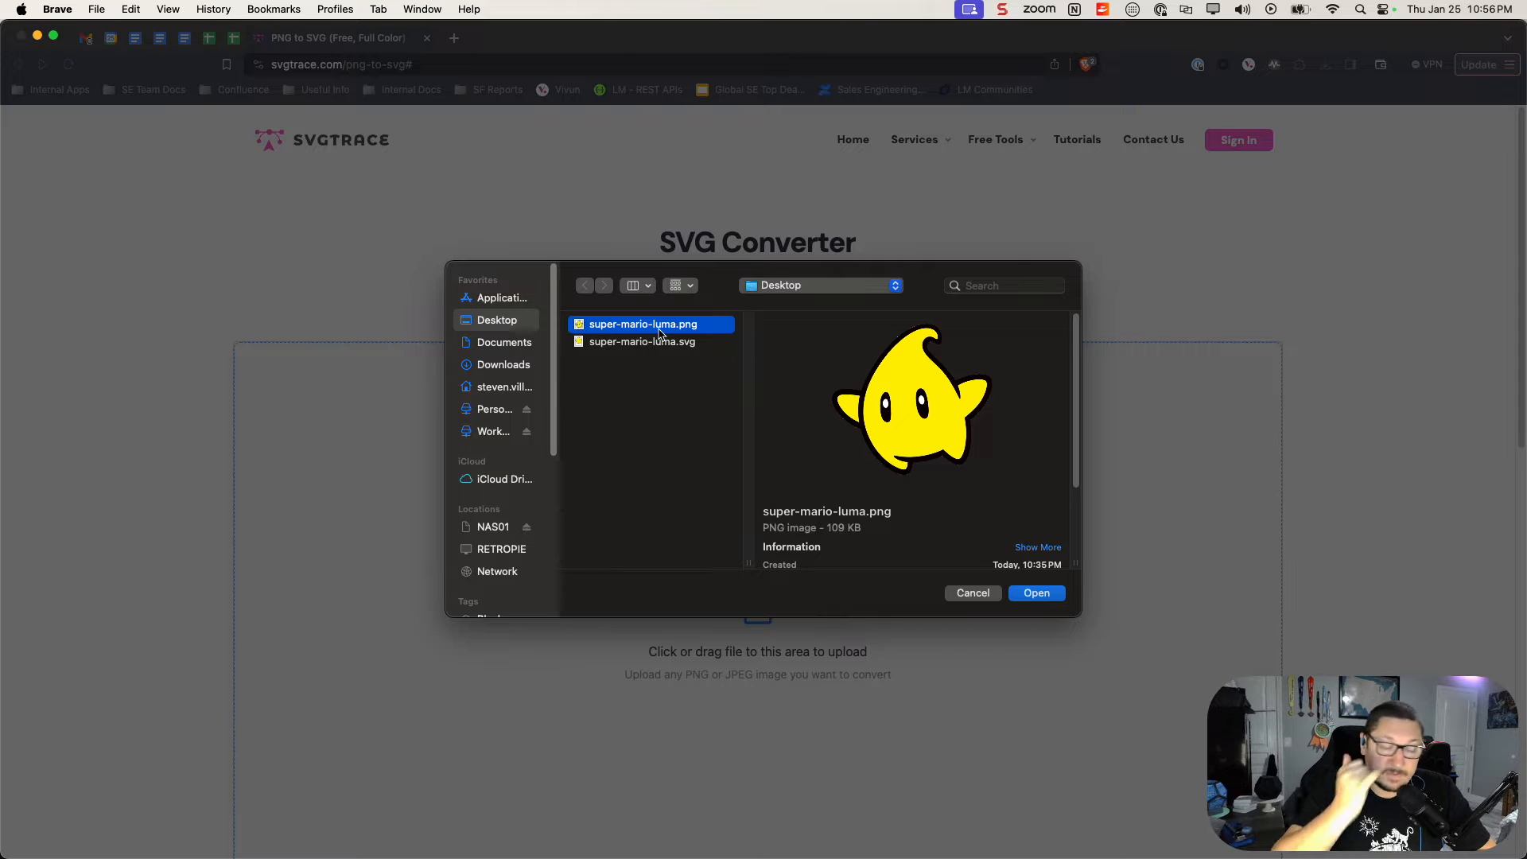
left_click(1036, 594)
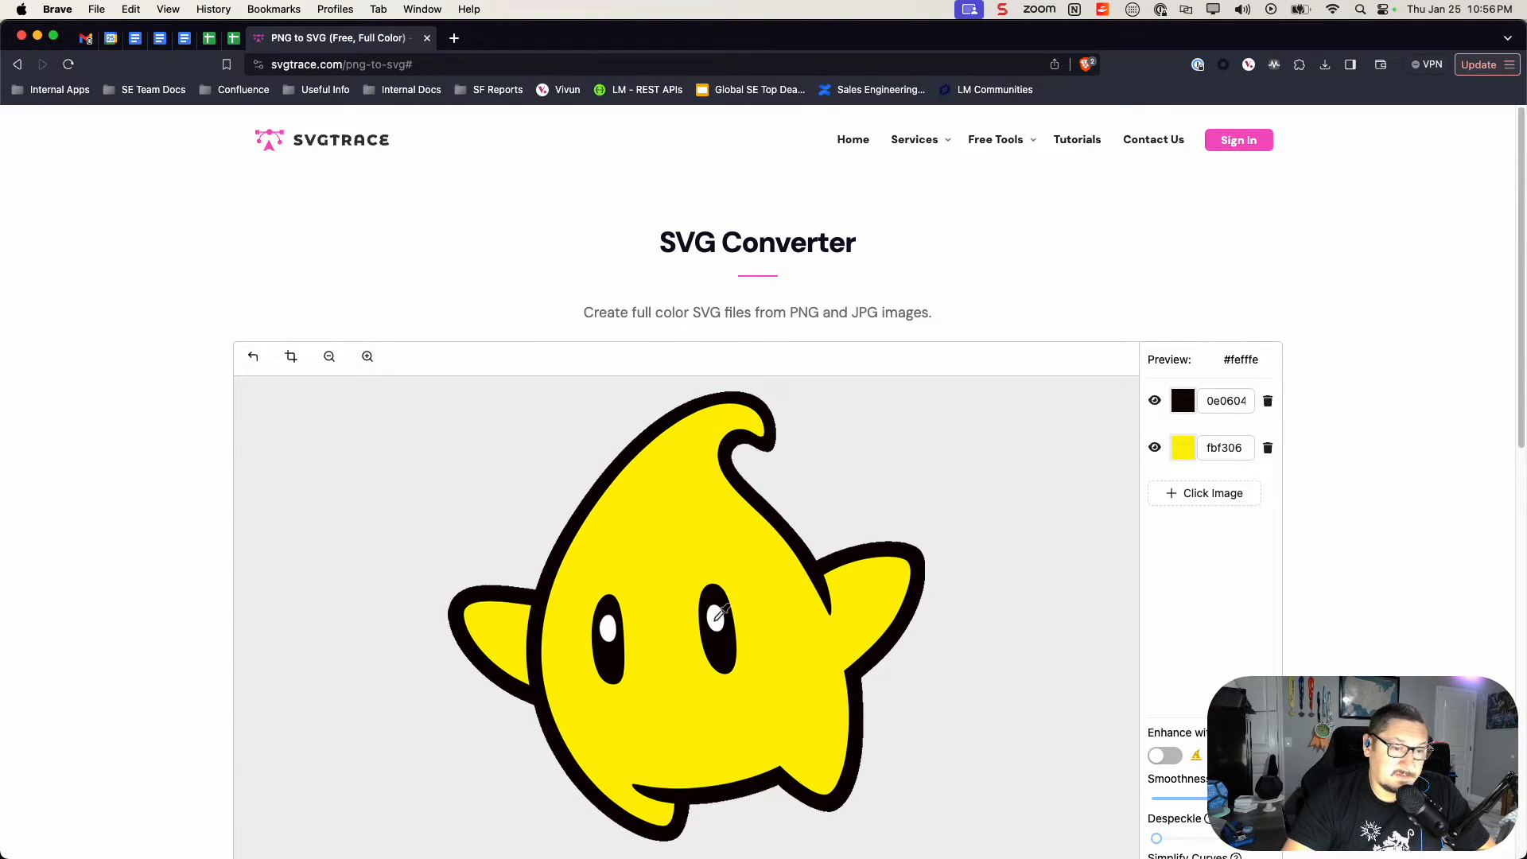
Step: Add the white of the character's eyes to the traced colors and convert the image to SVG
left_click(715, 616)
scroll(1184, 636, "down", 7)
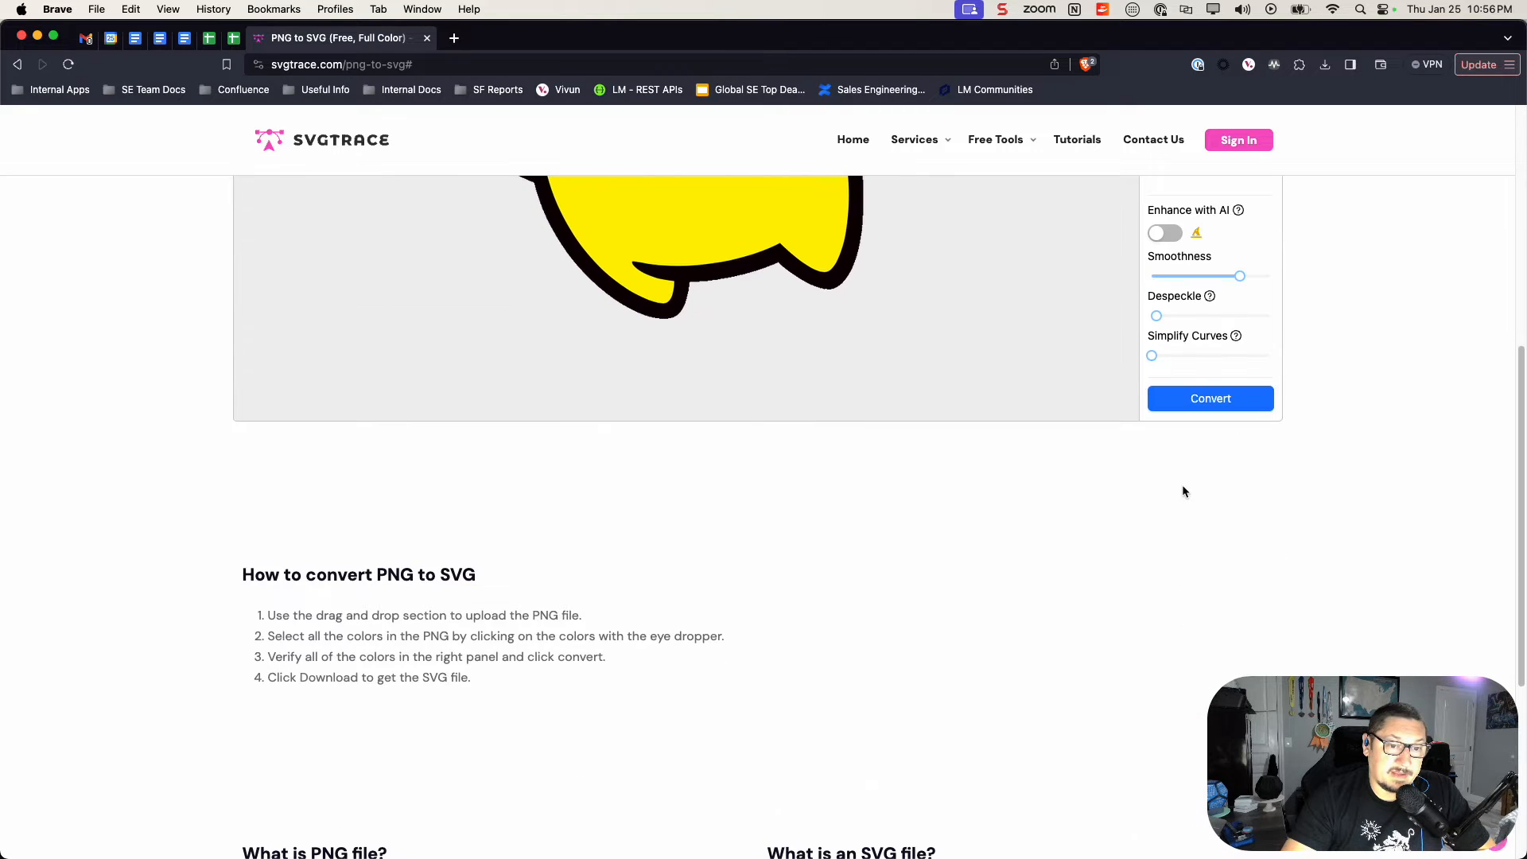
left_click(1196, 402)
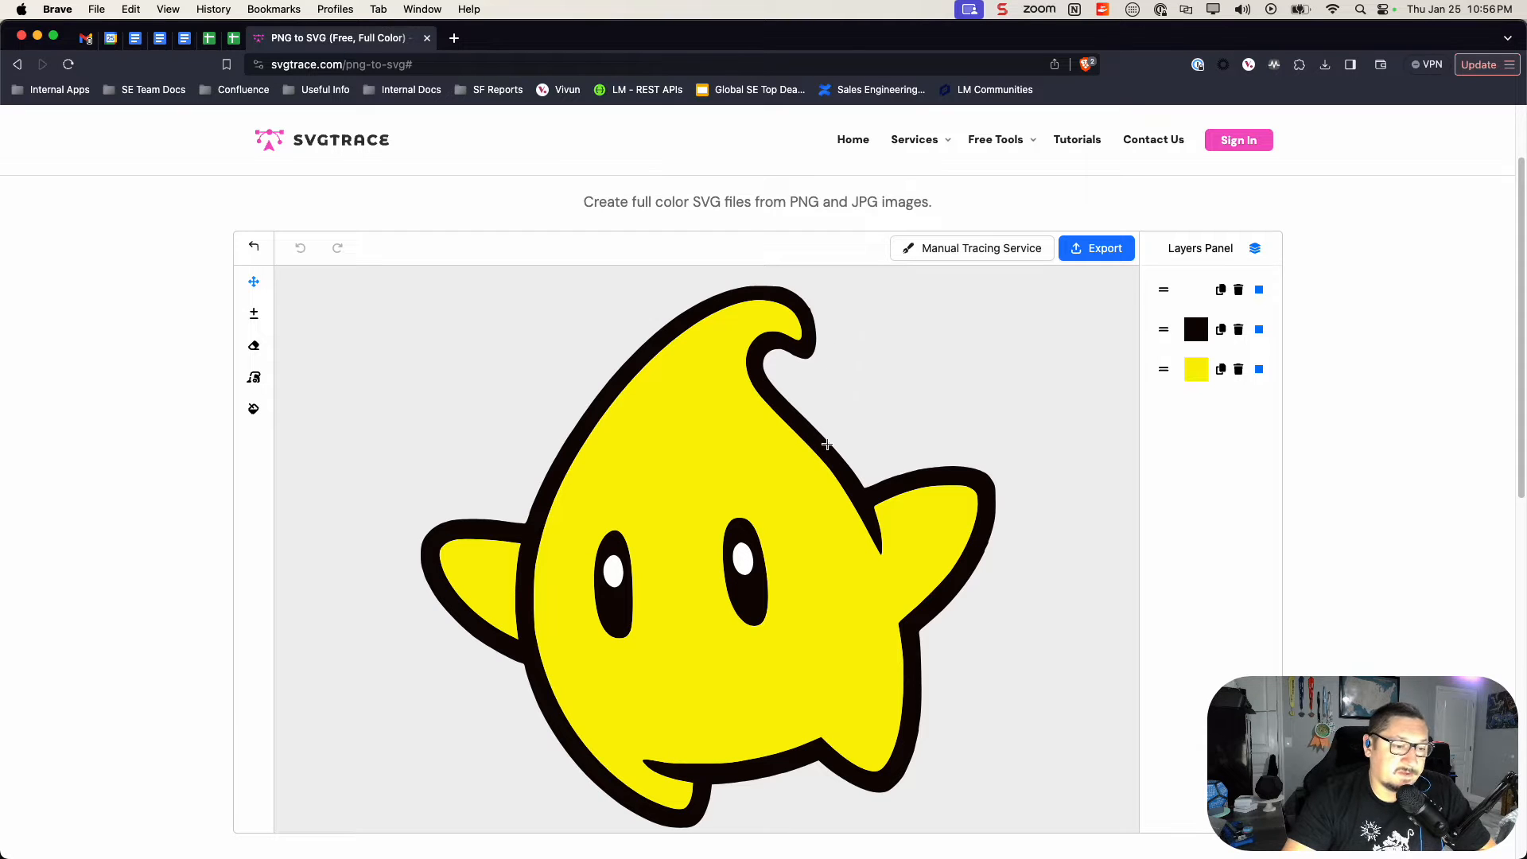
Step: View the export options for the converted image and close them without downloading
left_click(1096, 248)
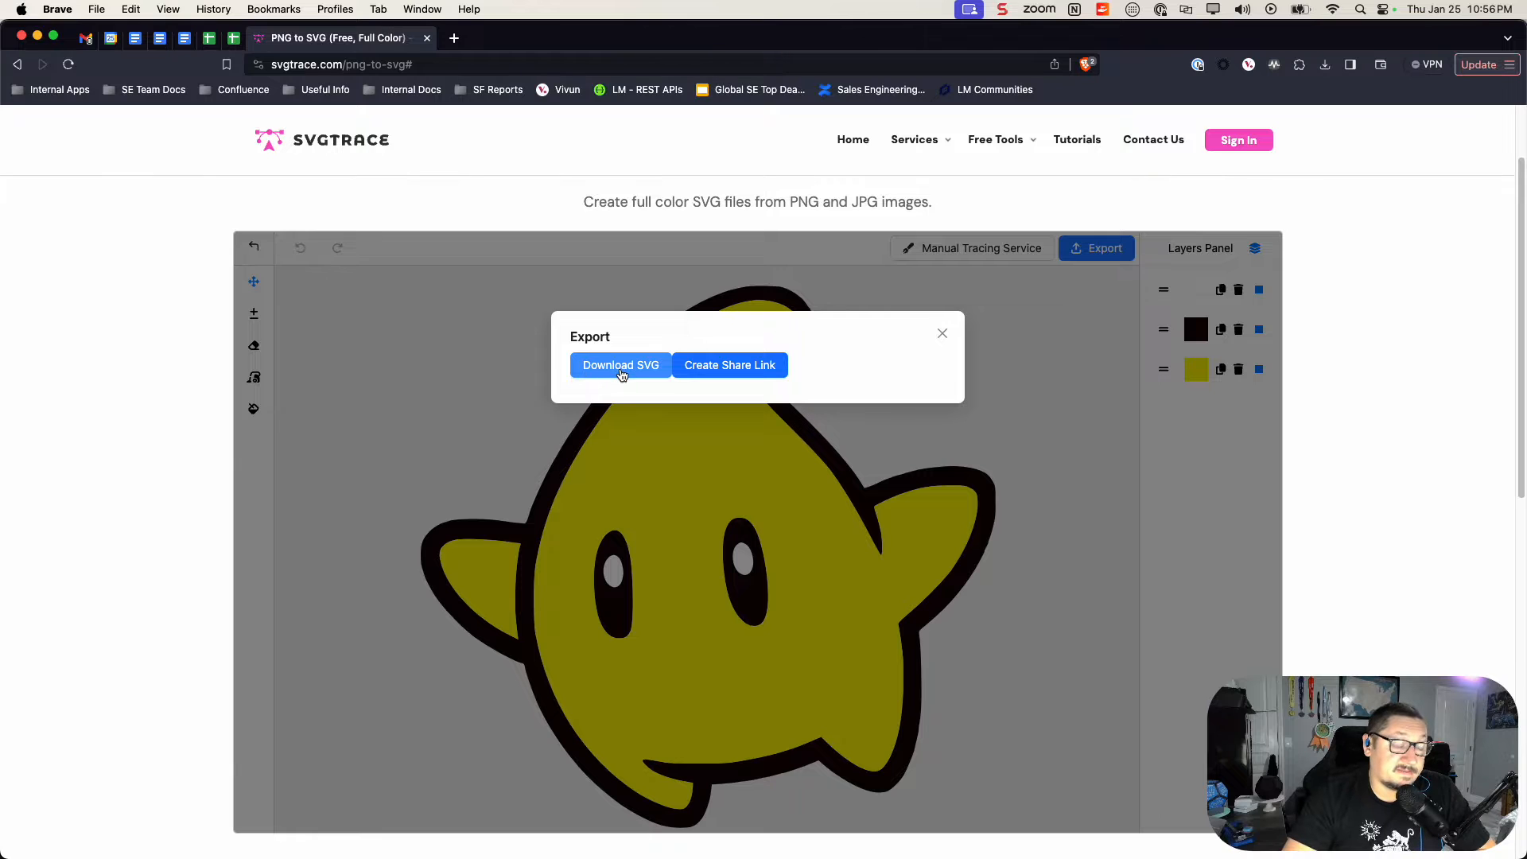
left_click(941, 334)
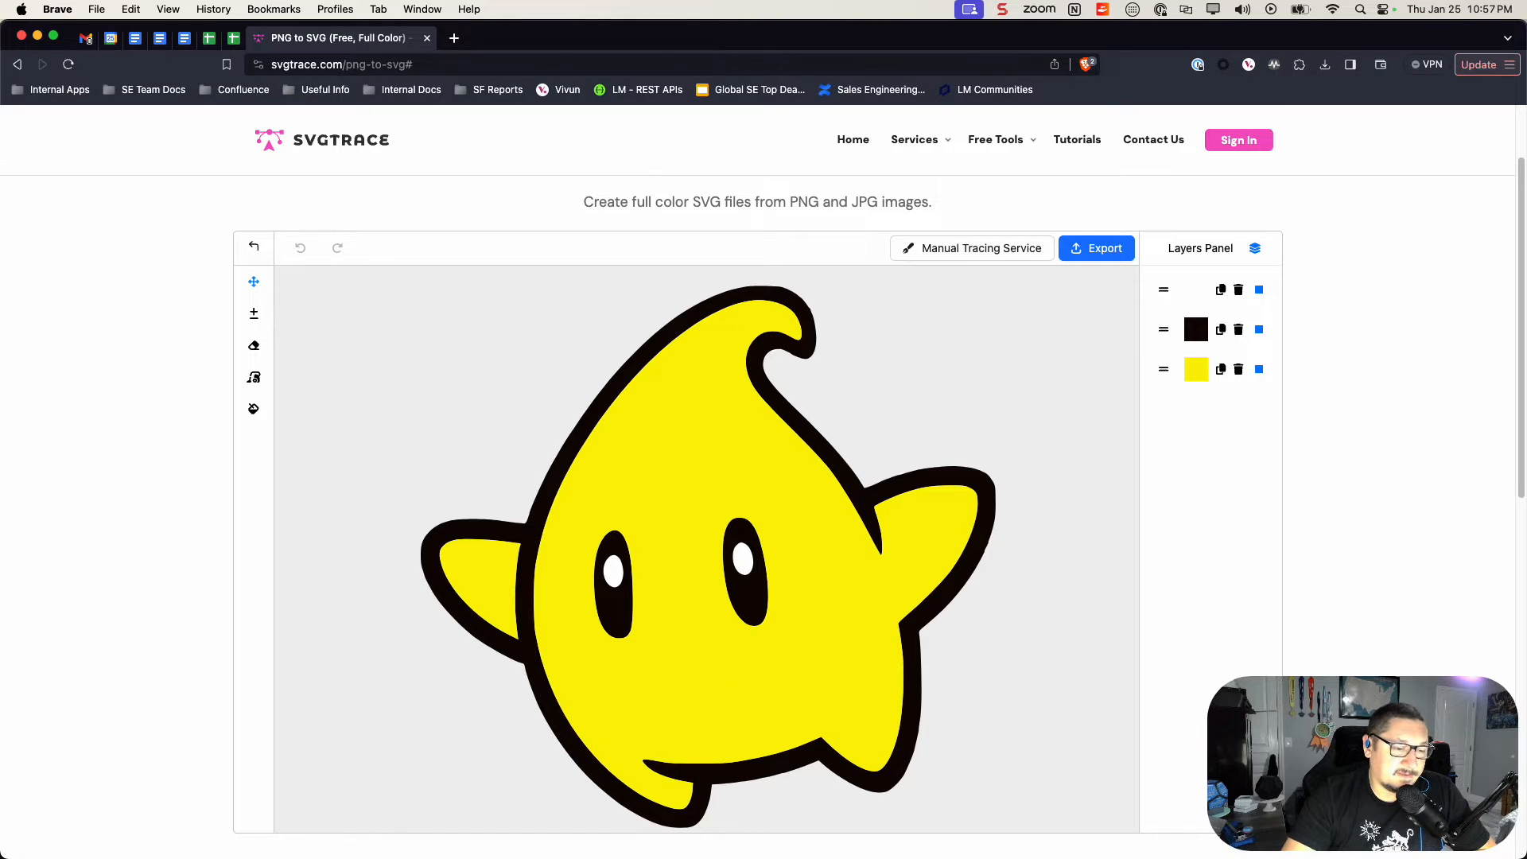
Step: Switch to Fusion 360 and look through the Lightbox designs stored in the Admin Project
mouse_move(811, 854)
left_click(1012, 833)
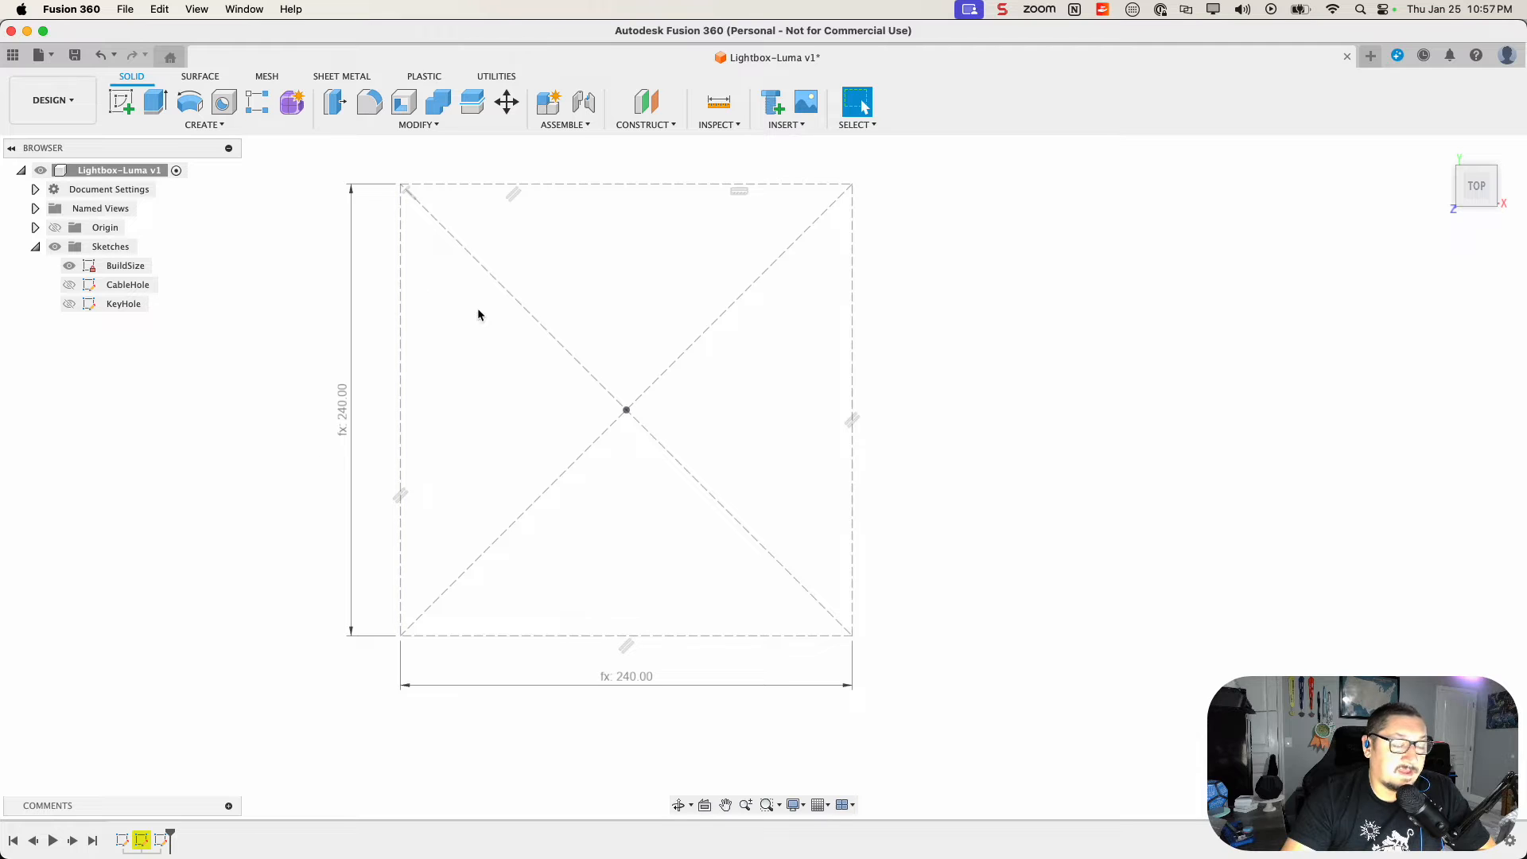
left_click(15, 56)
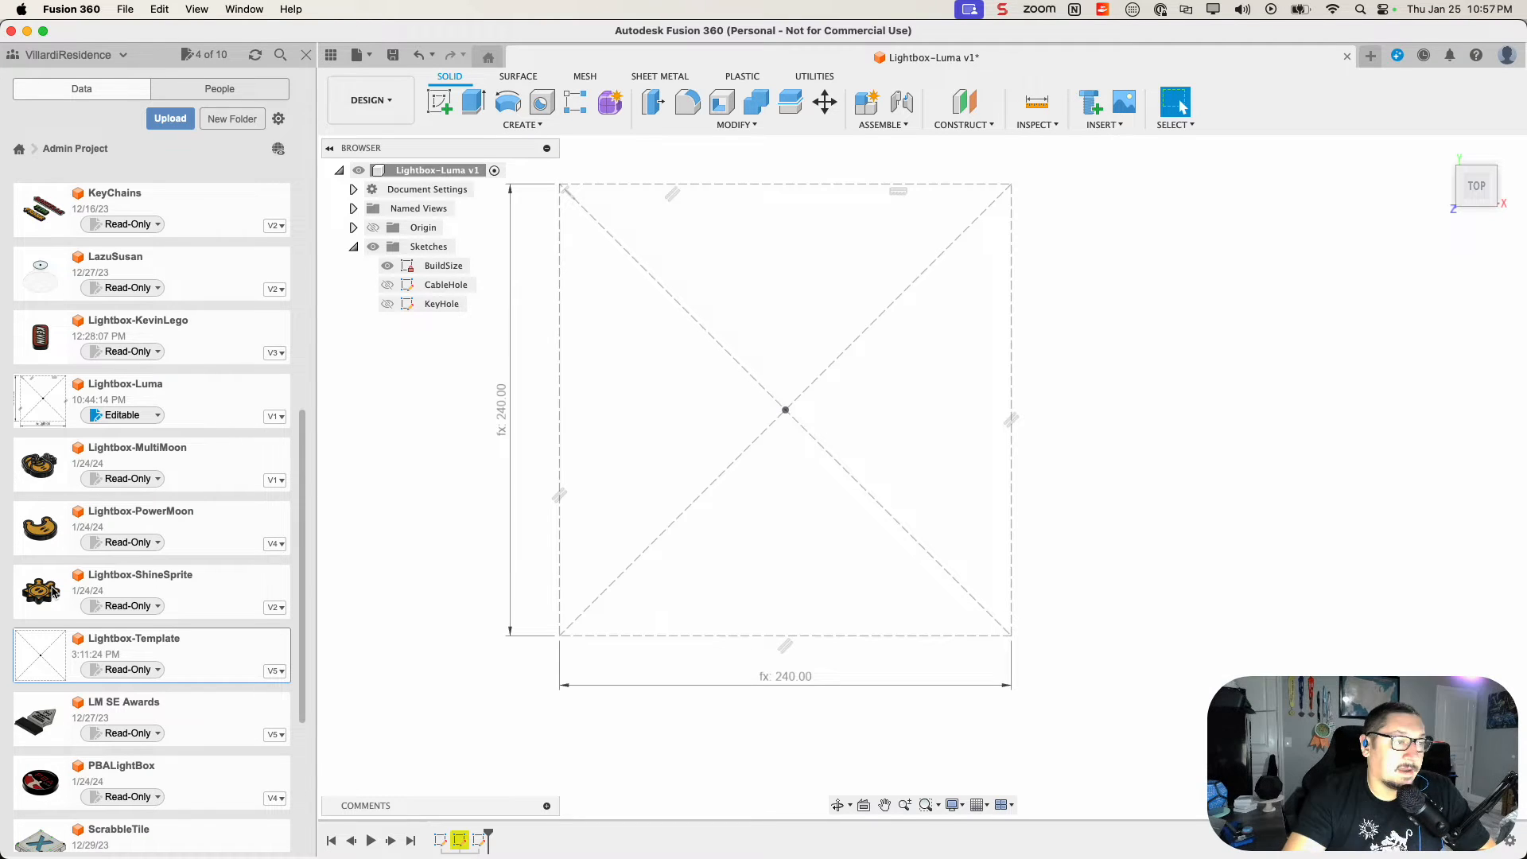
left_click(304, 54)
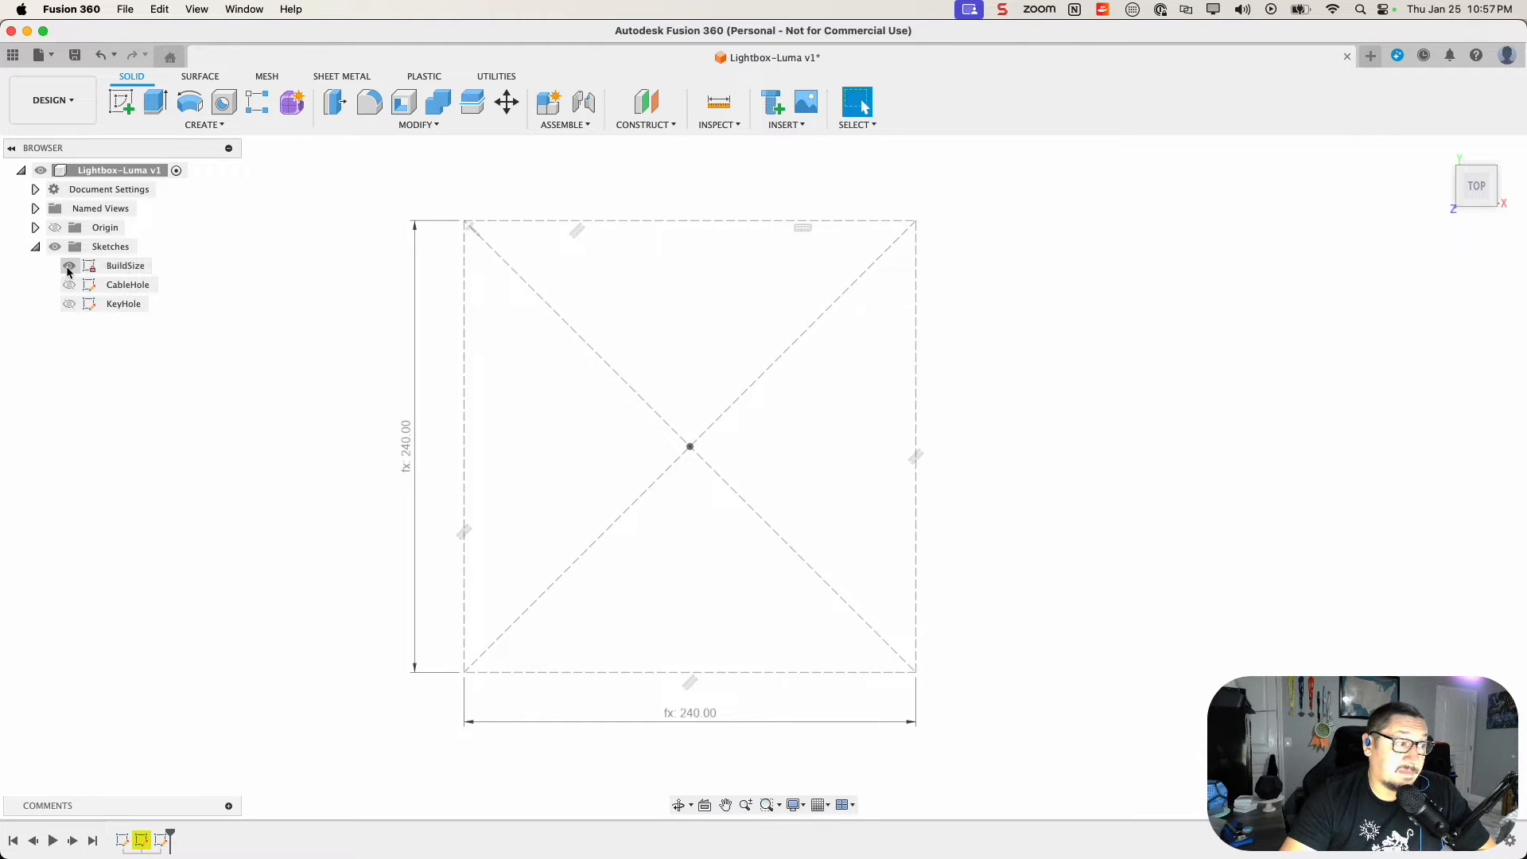
Step: Set the expression of BuildSize's Linear Dimension-2 (d18) to LightBoxThickness in the parameters
left_click(422, 124)
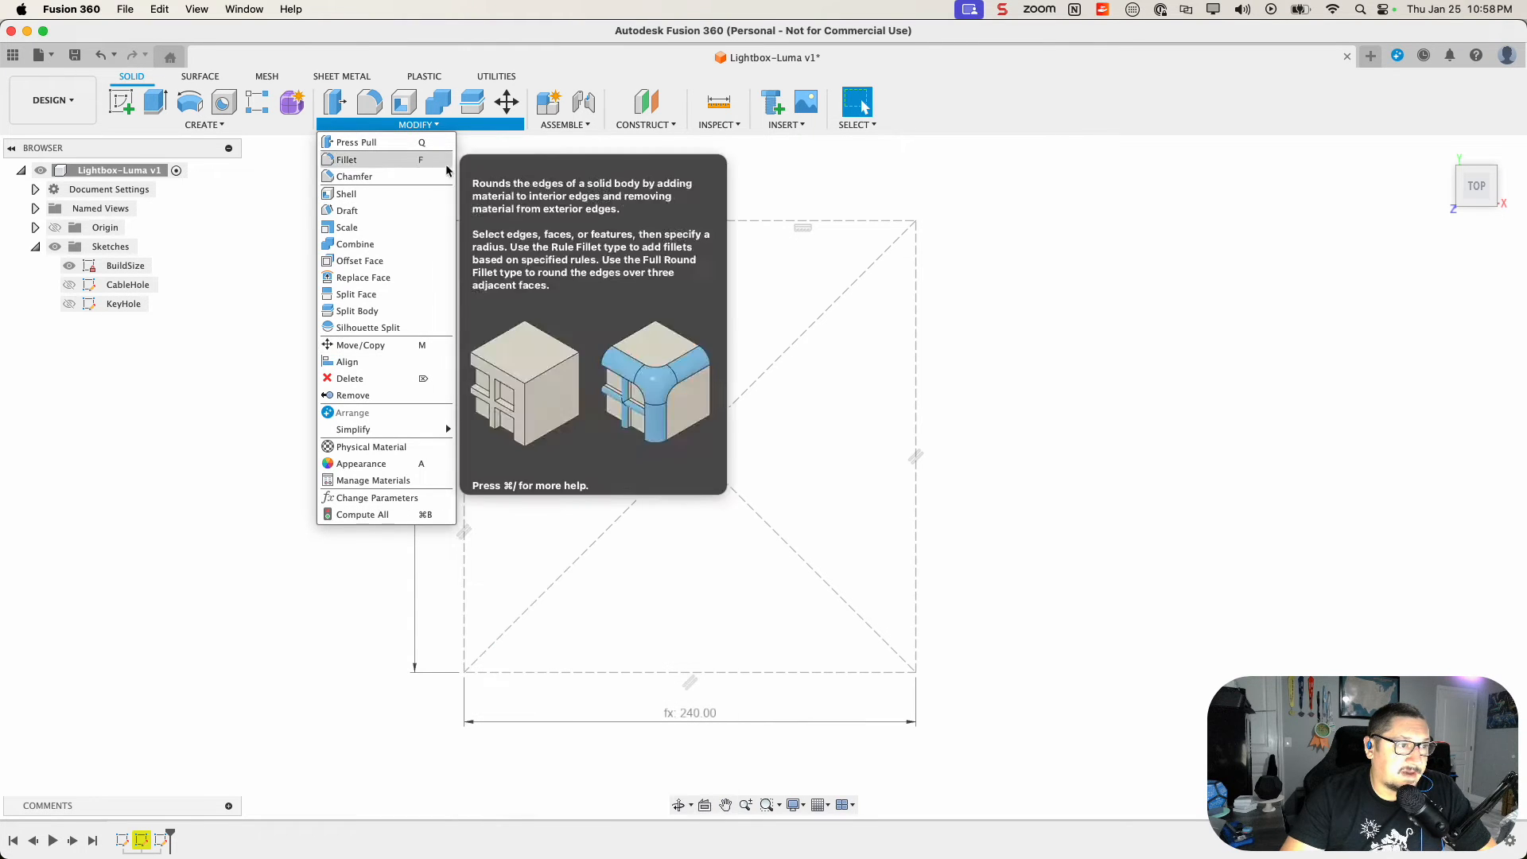
left_click(388, 498)
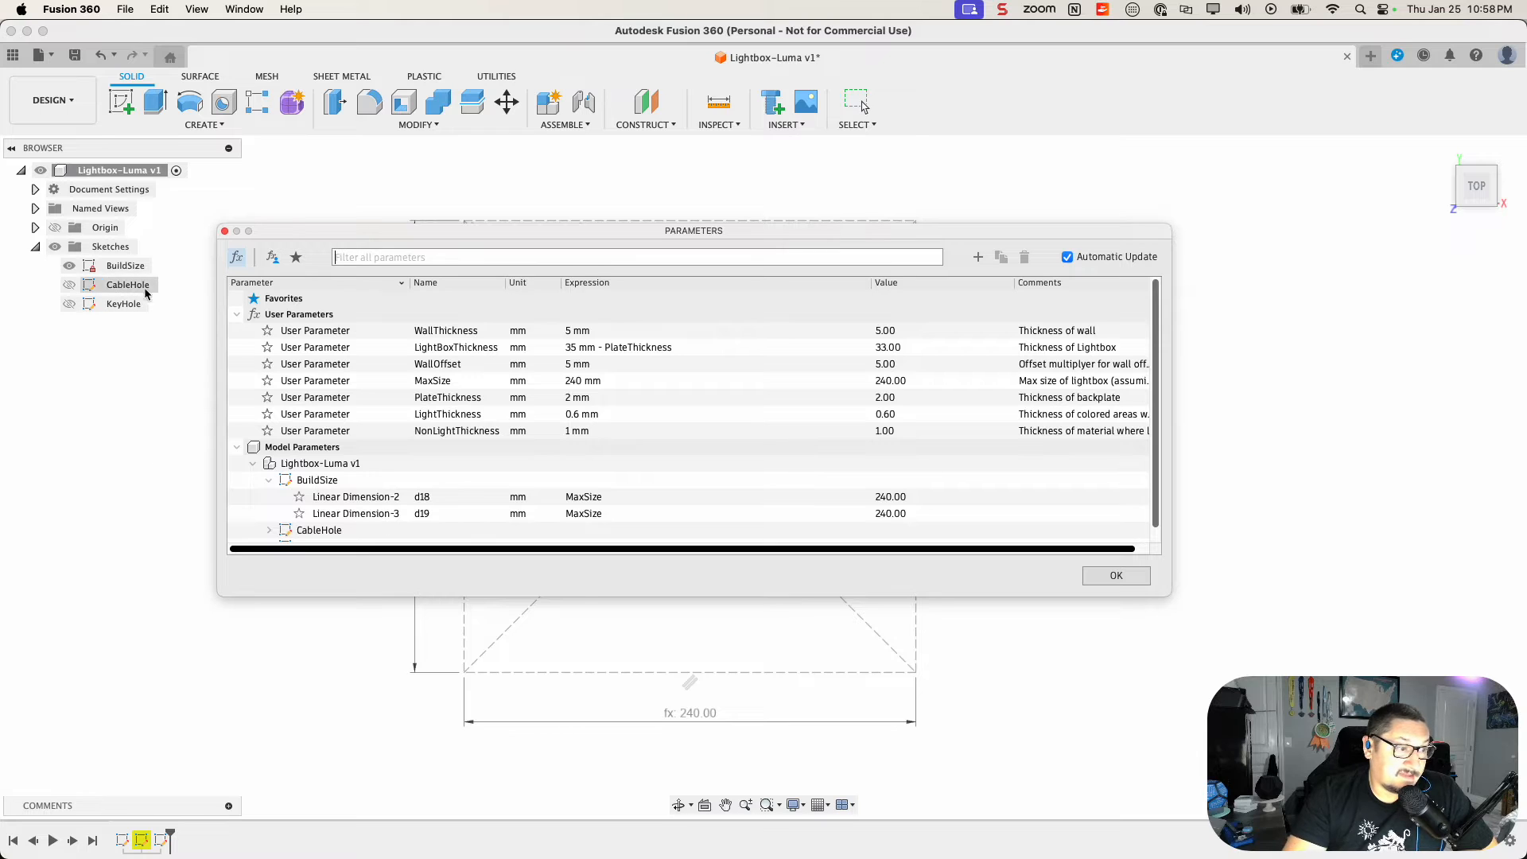
left_click(597, 498)
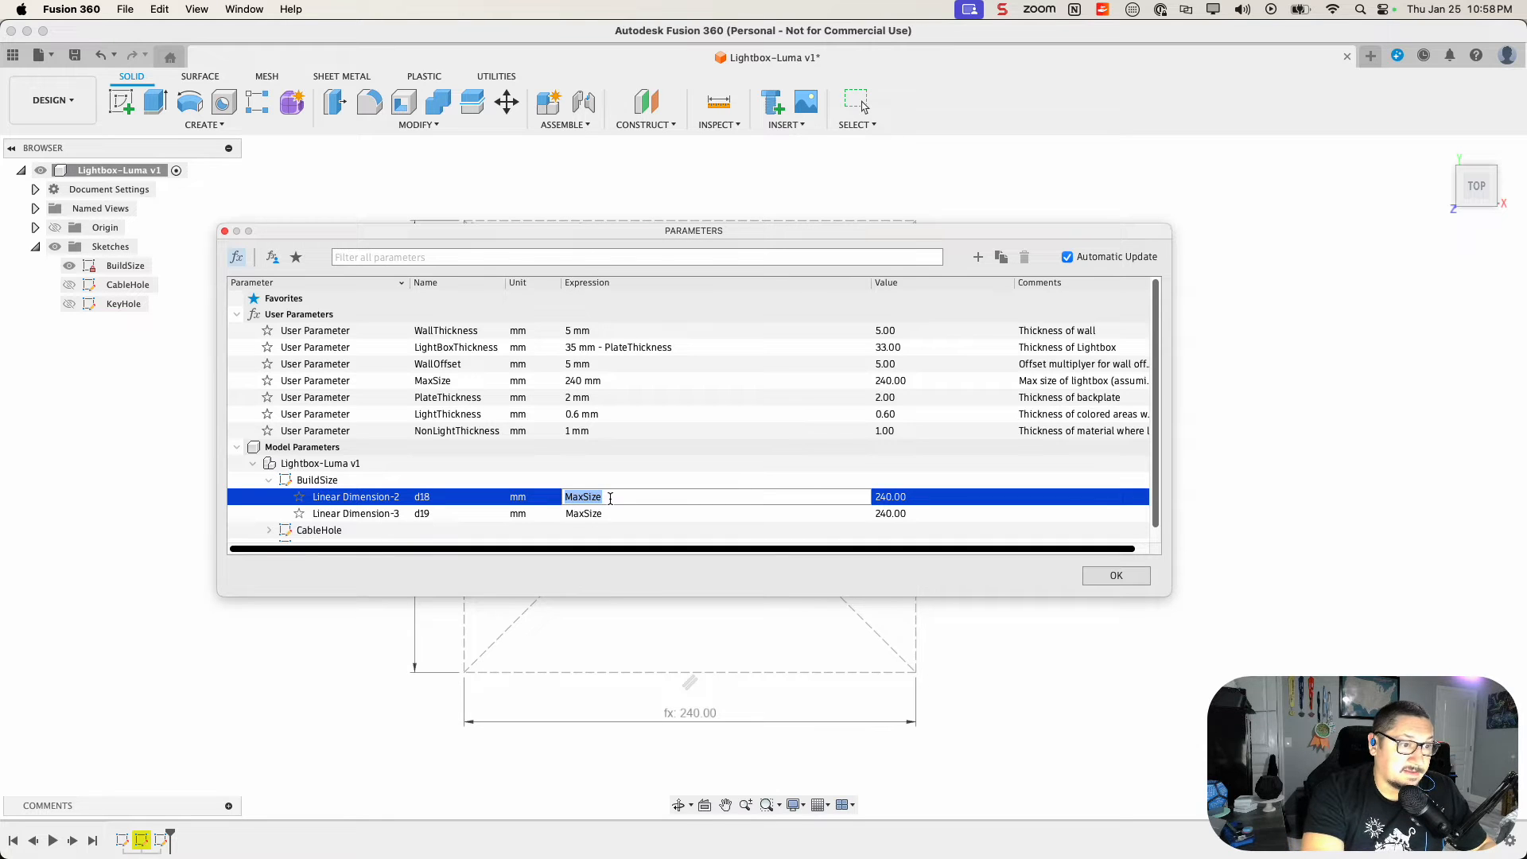
type("li")
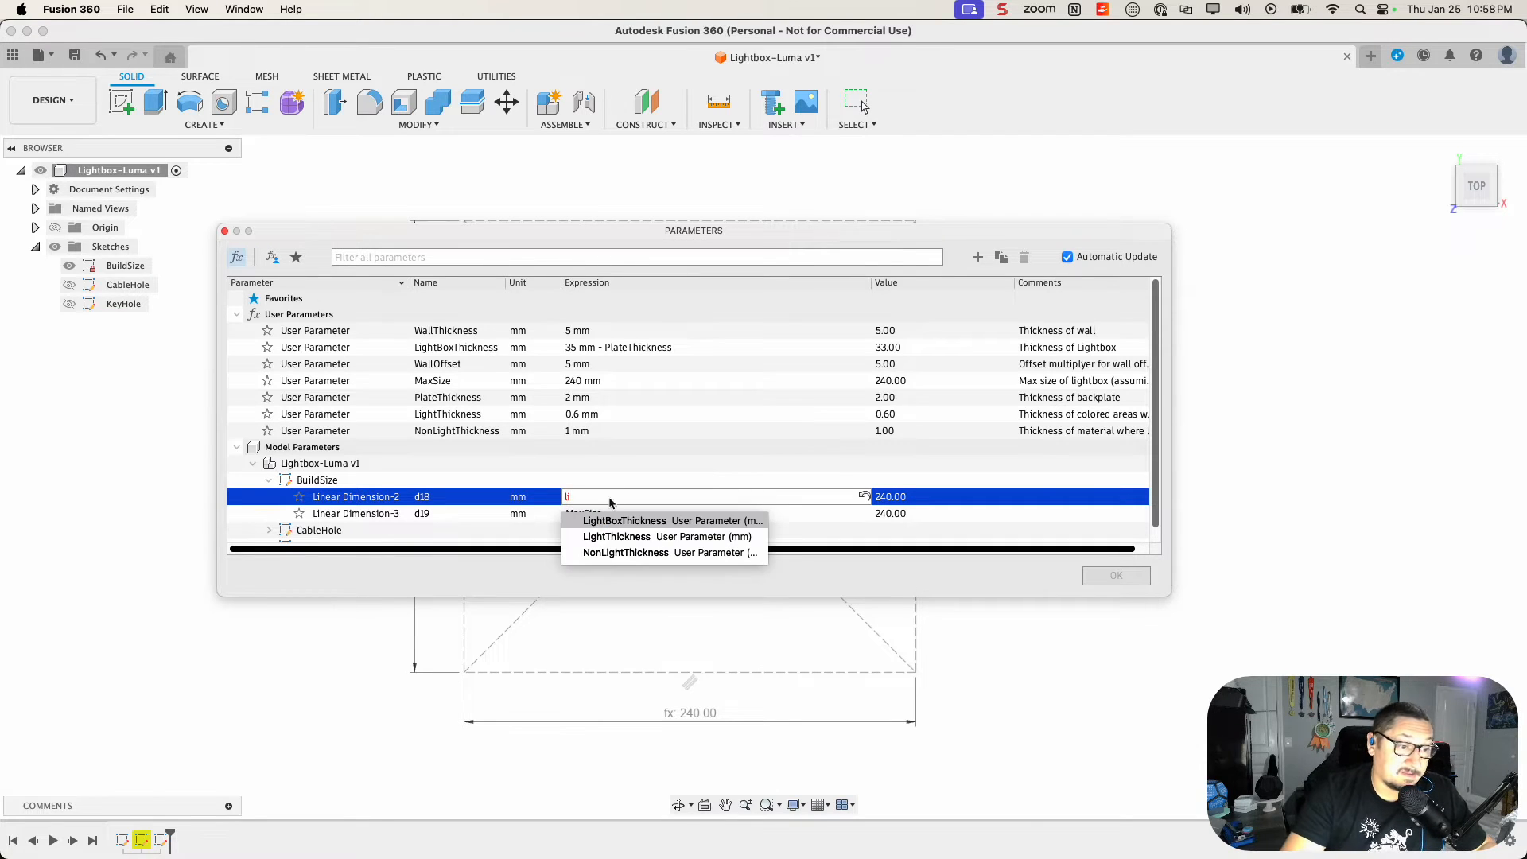
left_click(642, 521)
left_click(1116, 574)
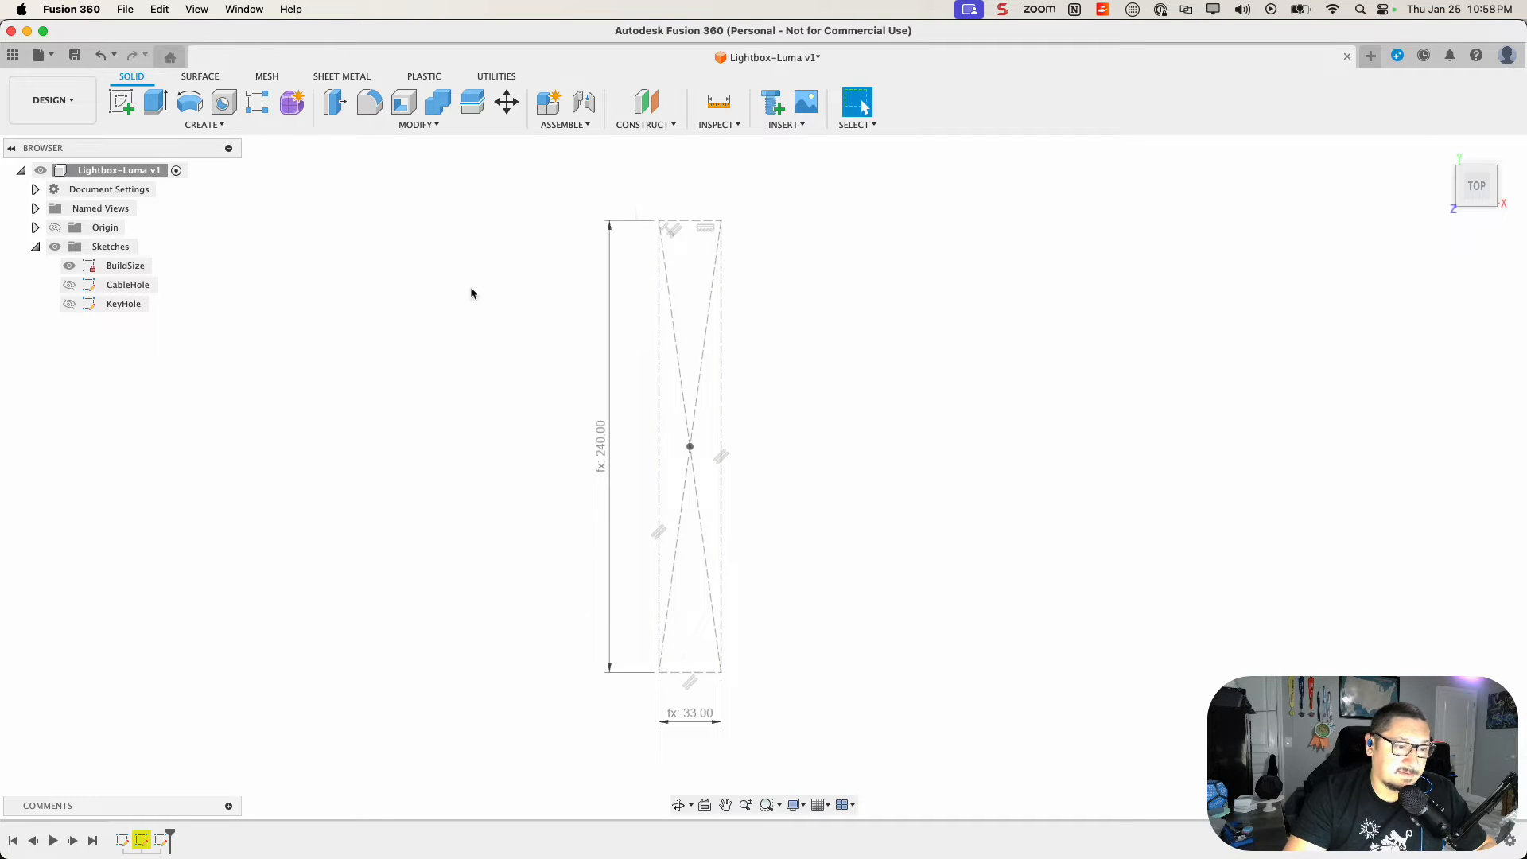
Step: Set the horizontal dimension of the BuildSize square to the MaxSize parameter directly in the drawing
double_click(694, 713)
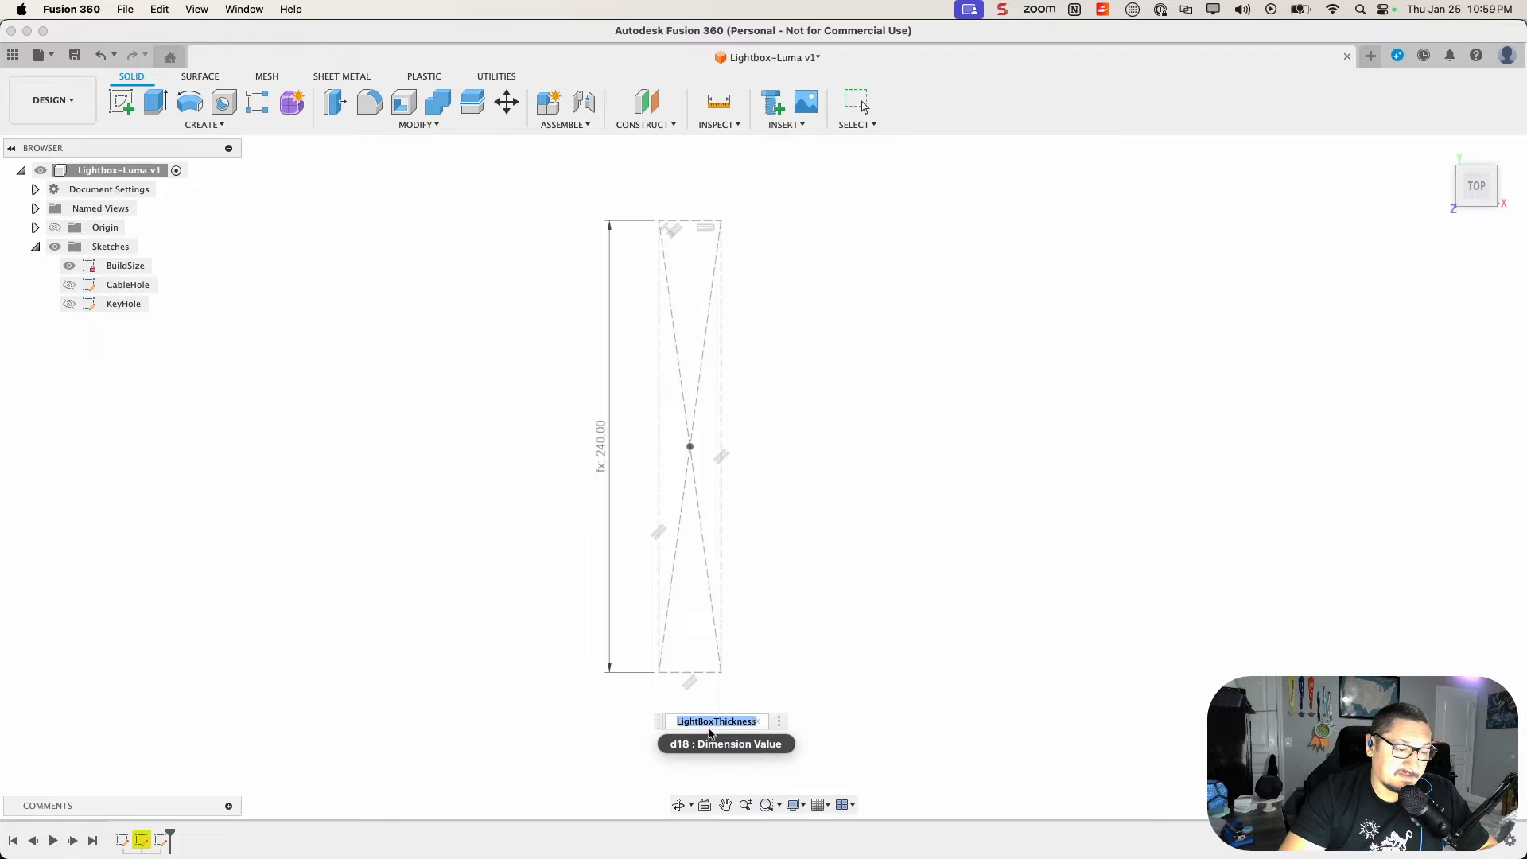
type("MaxSize")
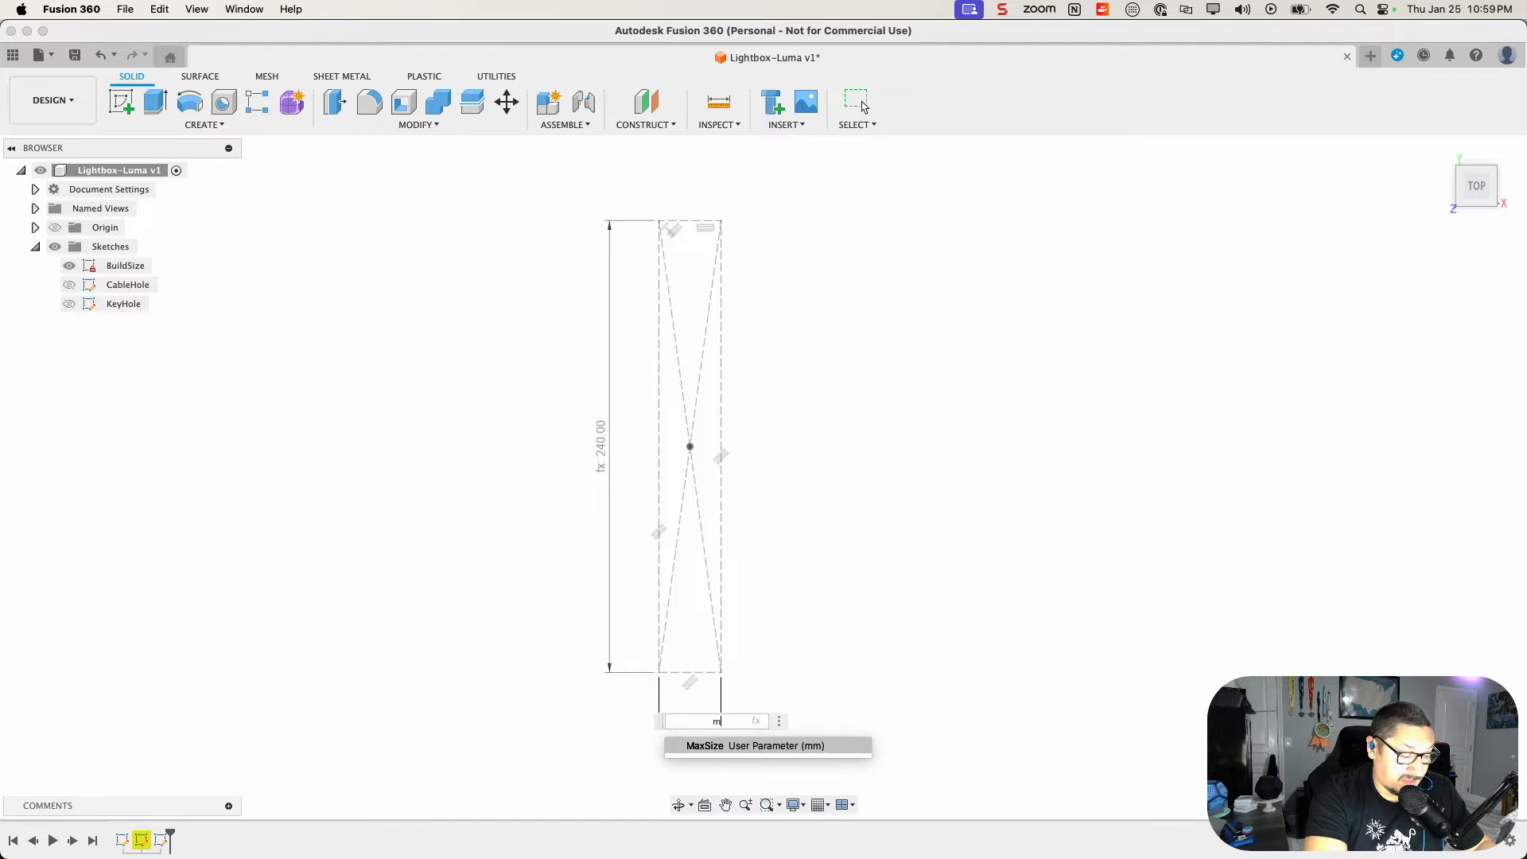
left_click(723, 747)
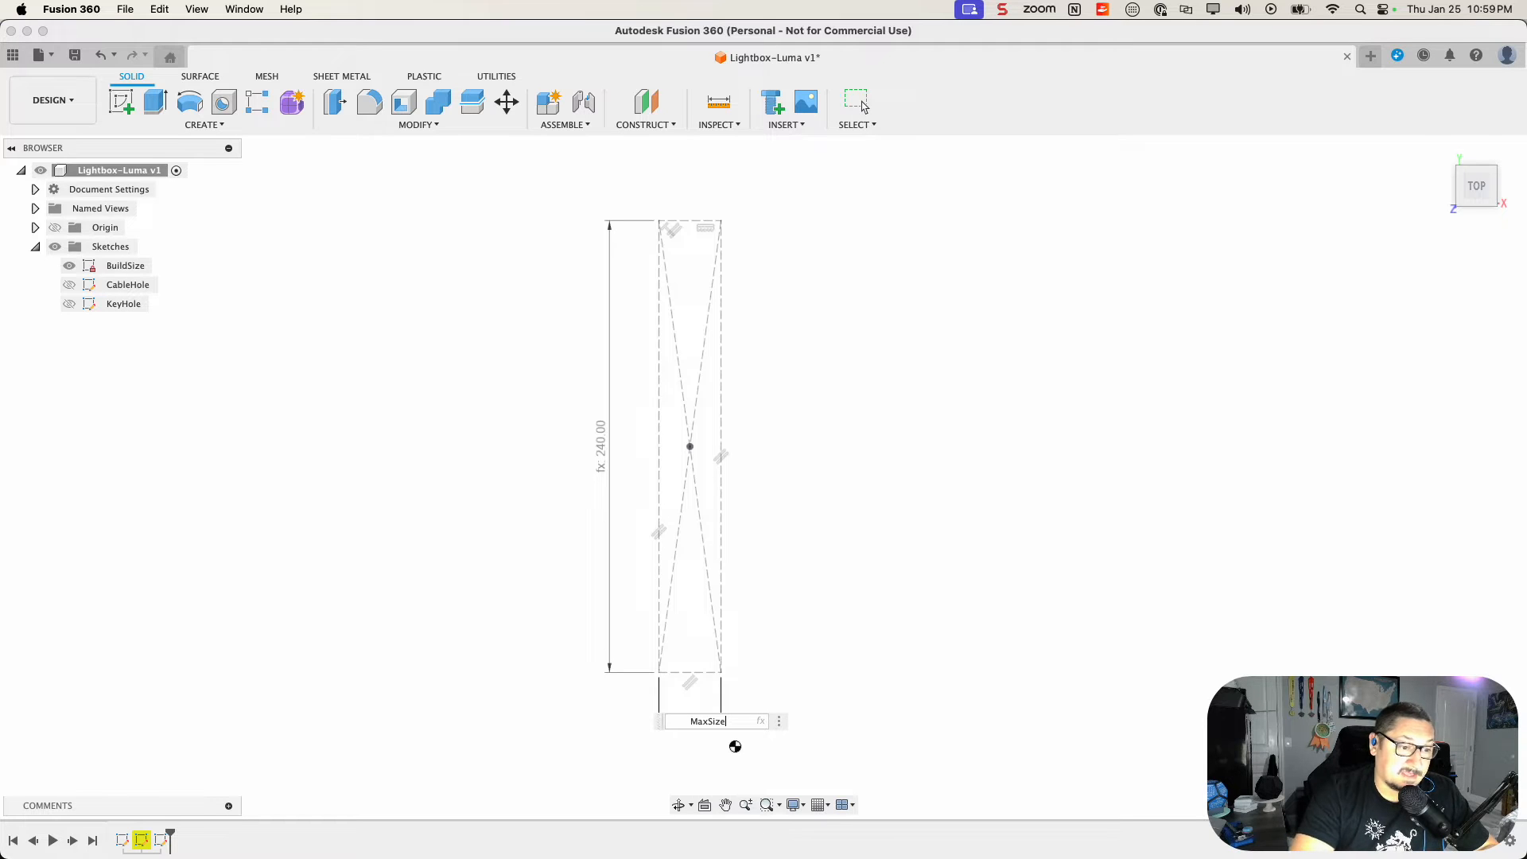
key("Return")
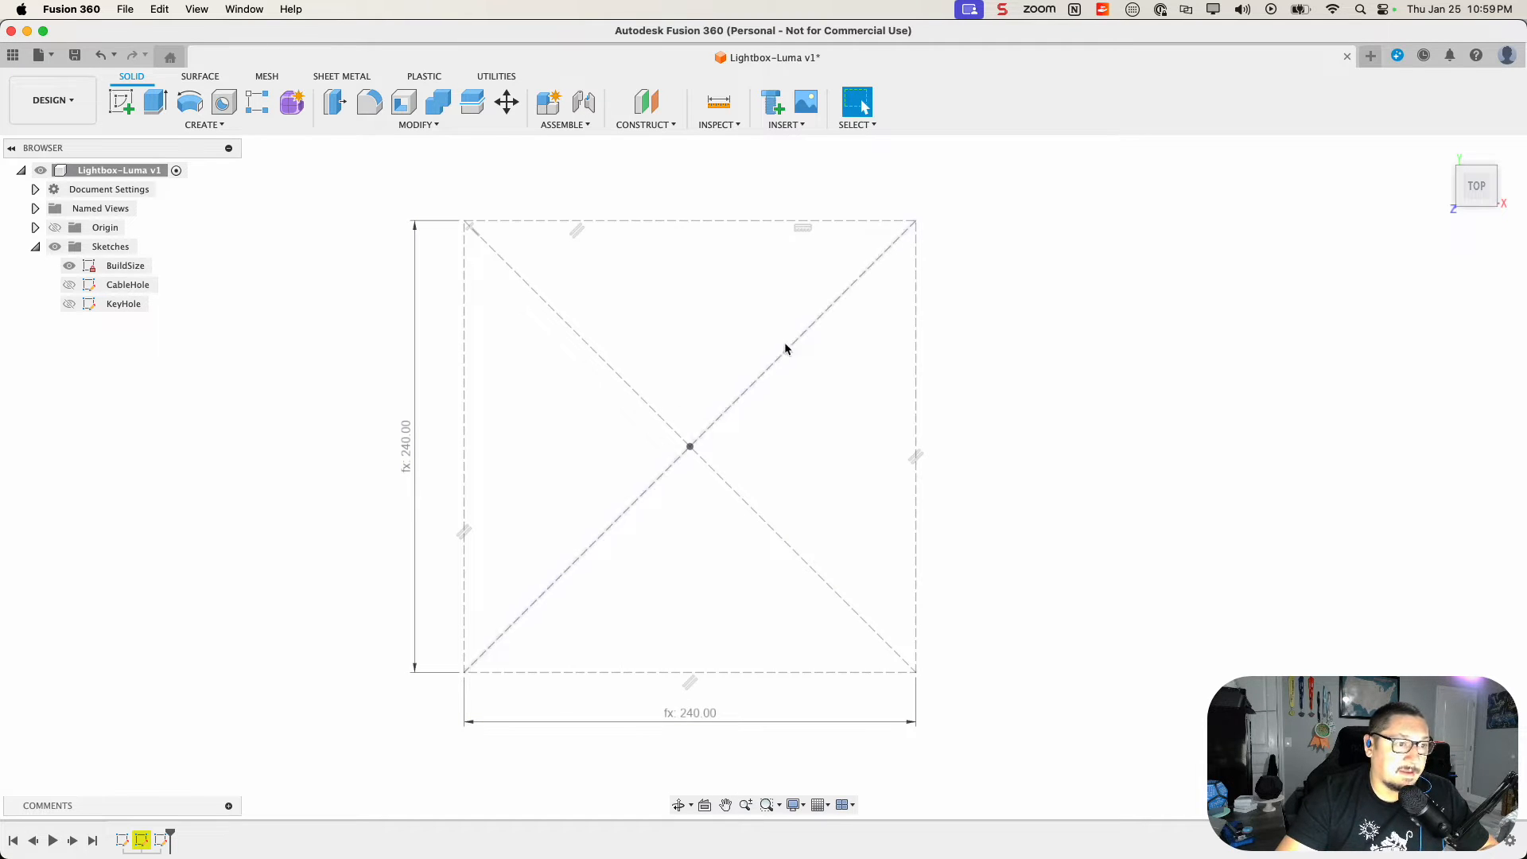
Step: Review the user parameters and the BuildSize dimension expressions in the parameters table
left_click(419, 125)
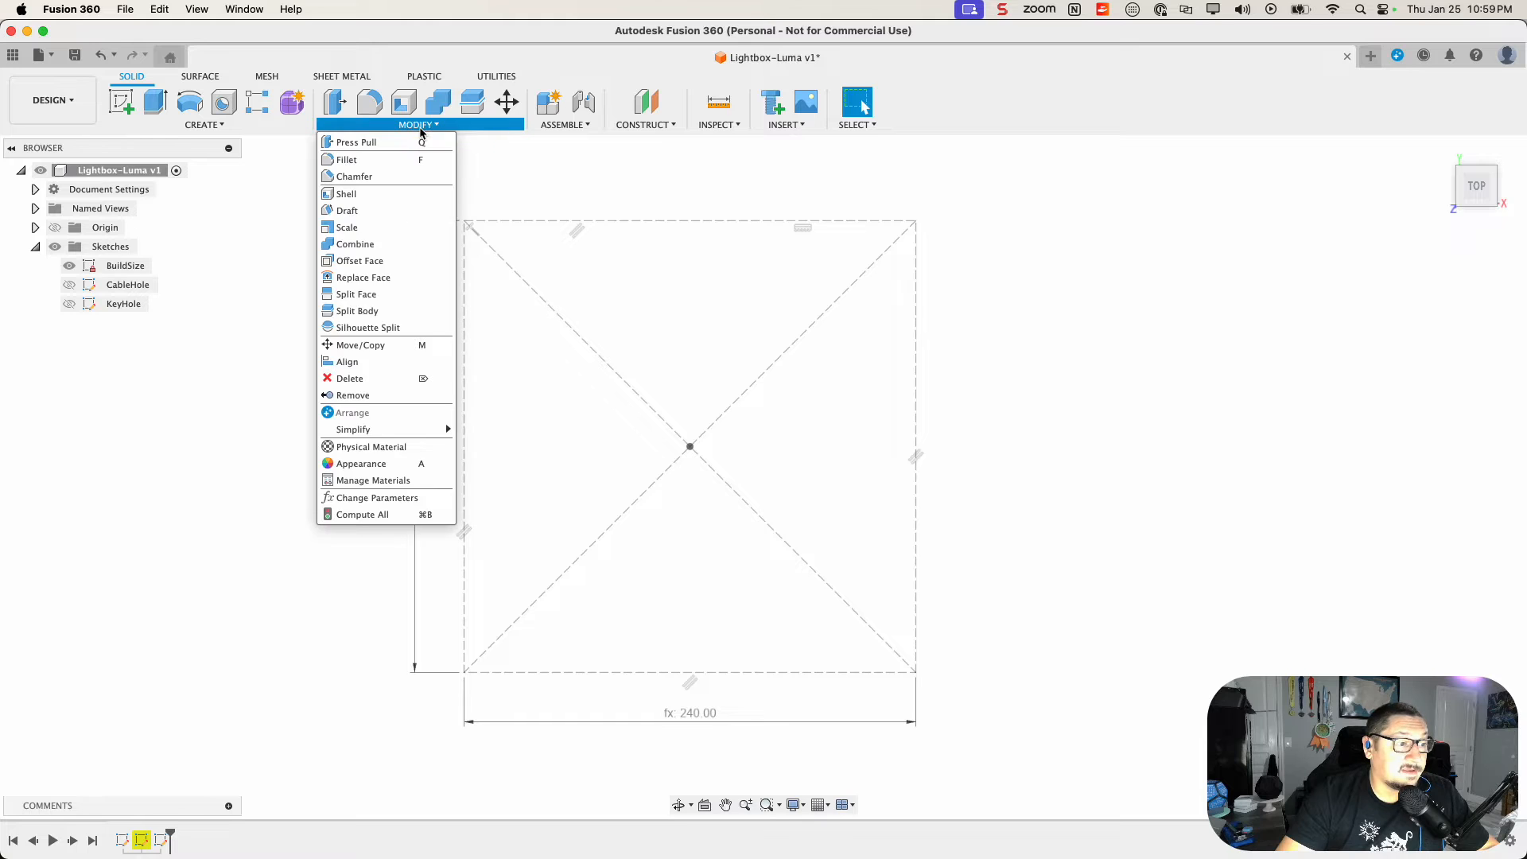
left_click(380, 503)
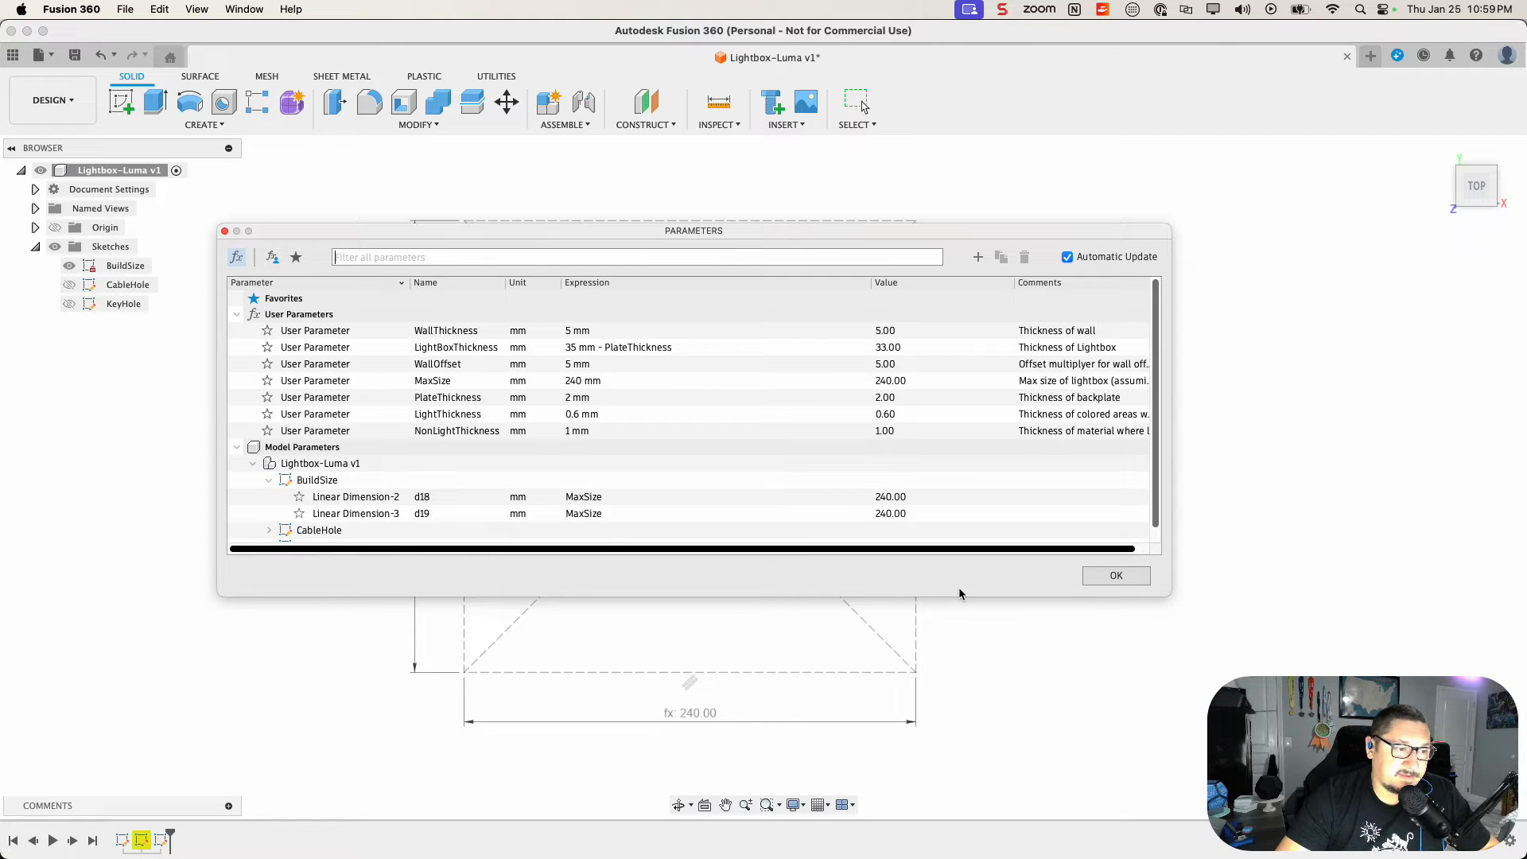
left_click(1094, 575)
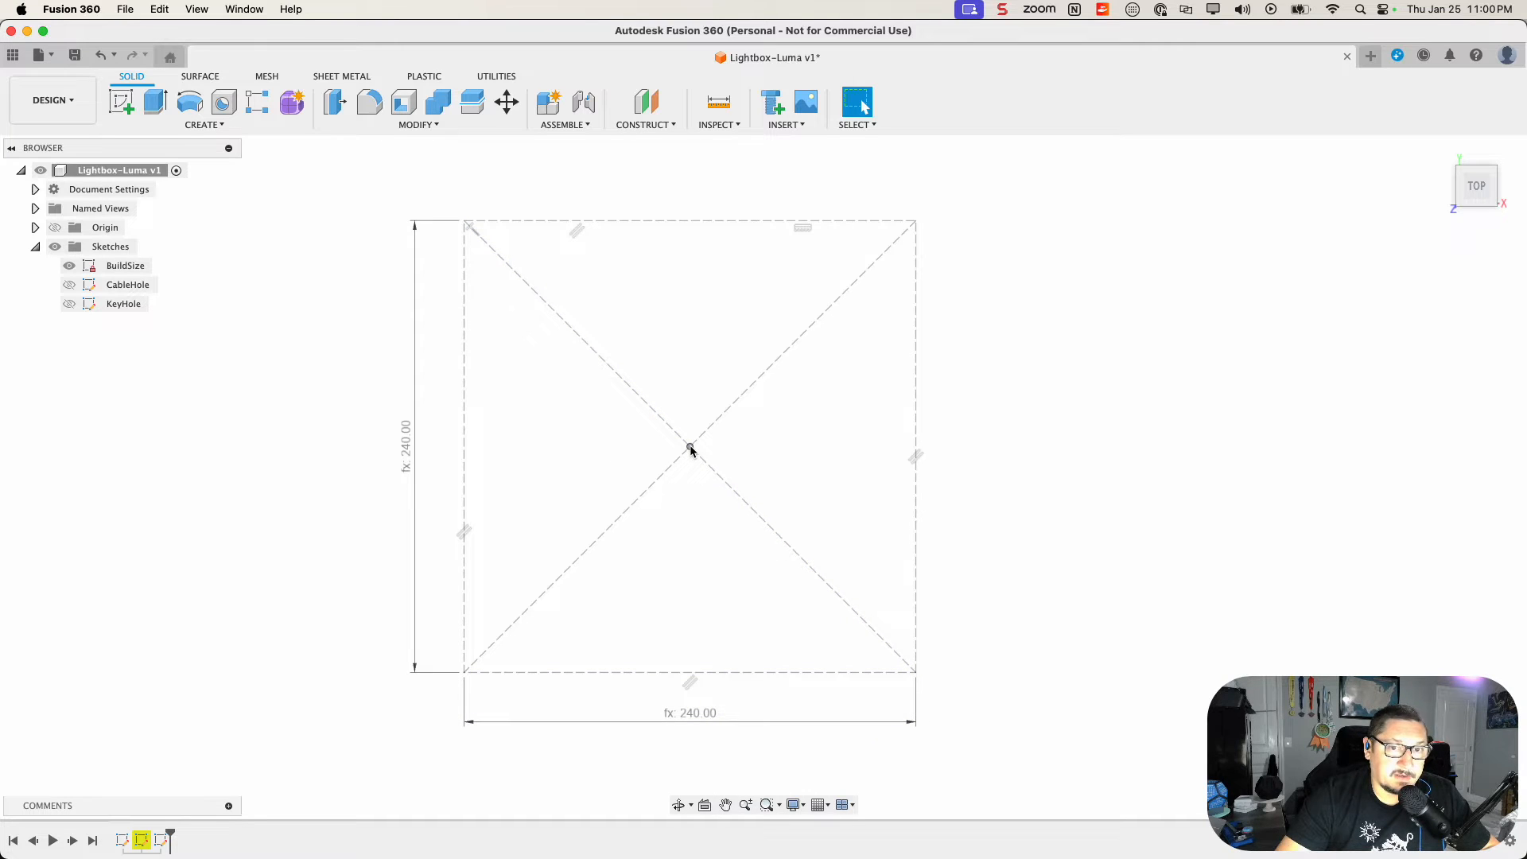
Step: Delete the BuildSize sketch from the design
mouse_move(1472, 197)
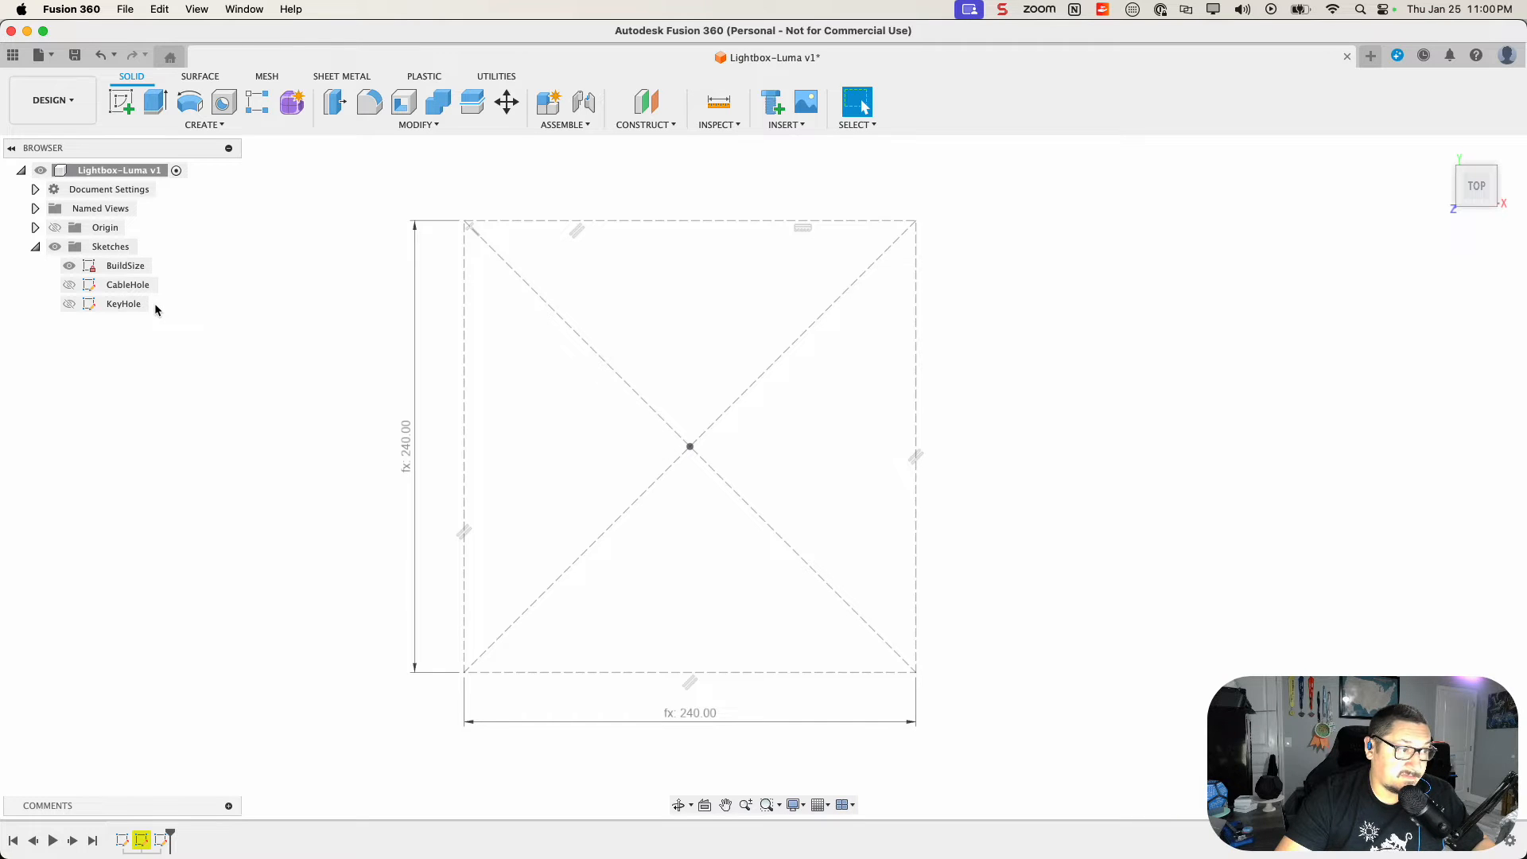
right_click(119, 268)
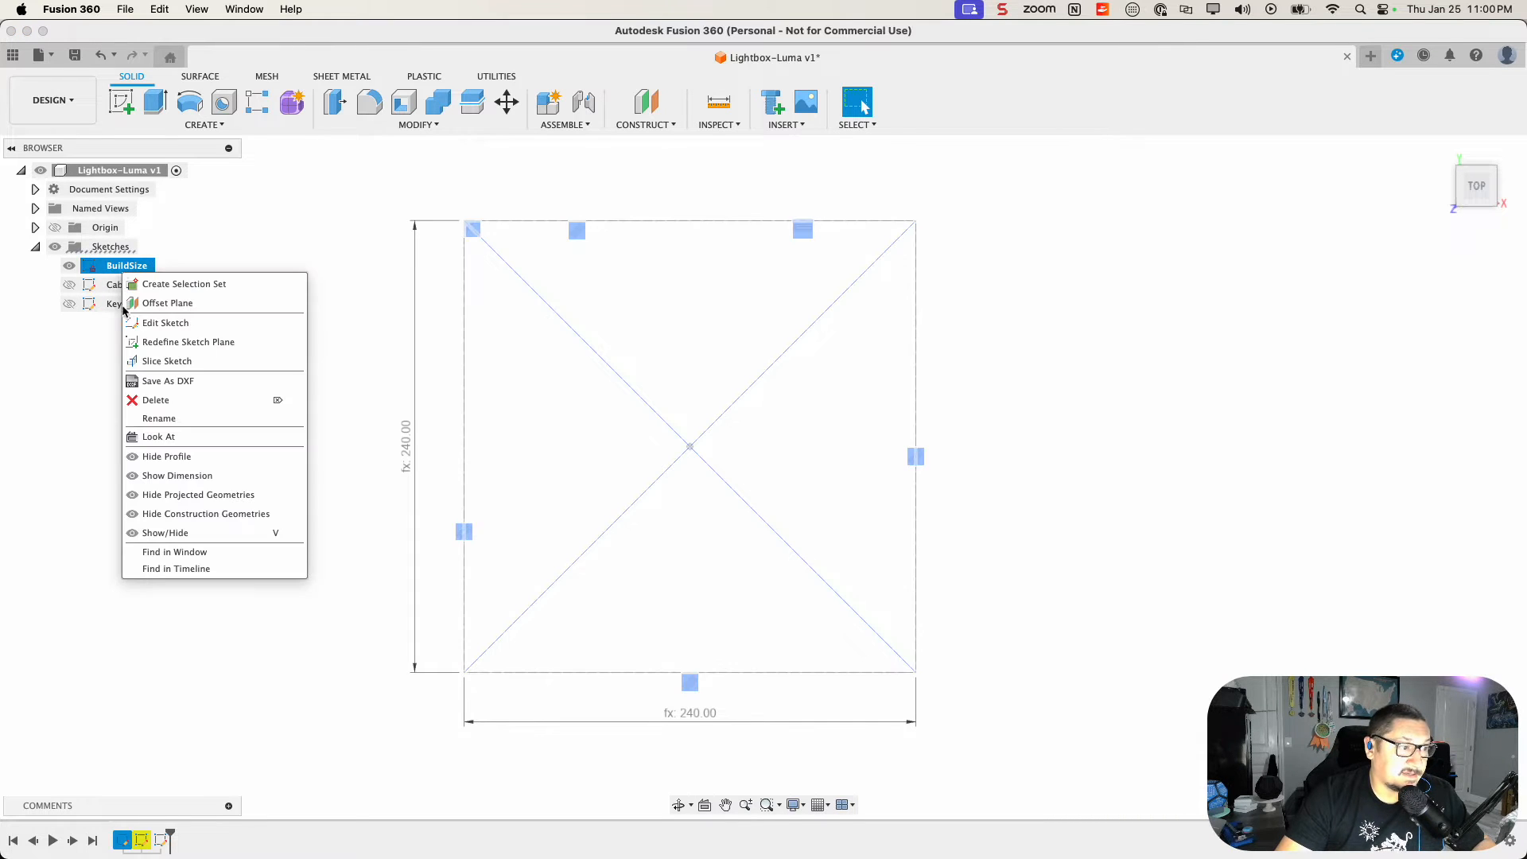
left_click(159, 400)
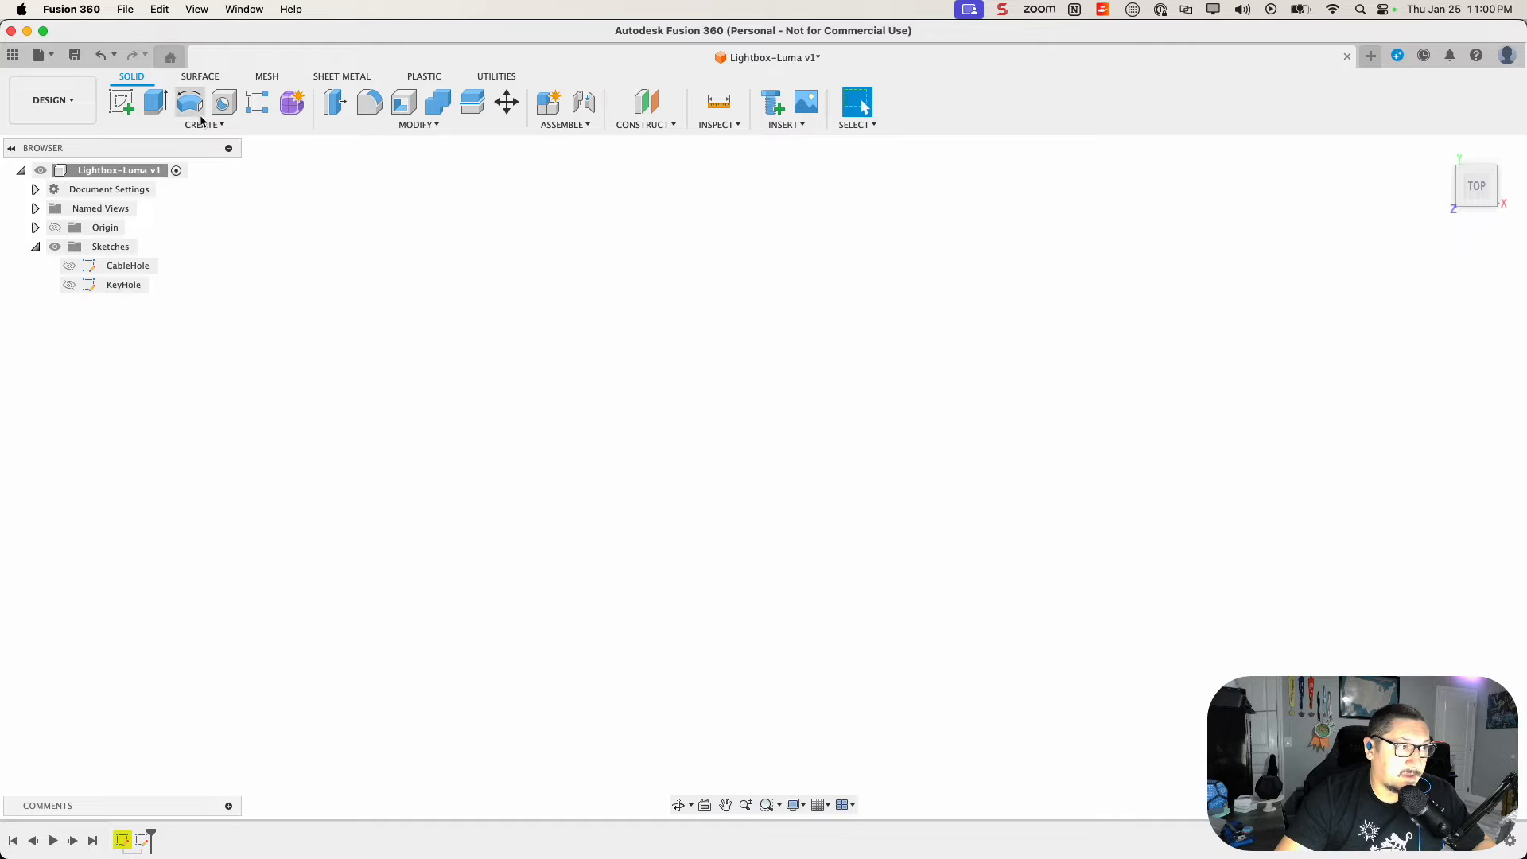
Step: Create a sketch on the XY plane and draw a center rectangle at the origin with both sides set to MaxSize
left_click(121, 101)
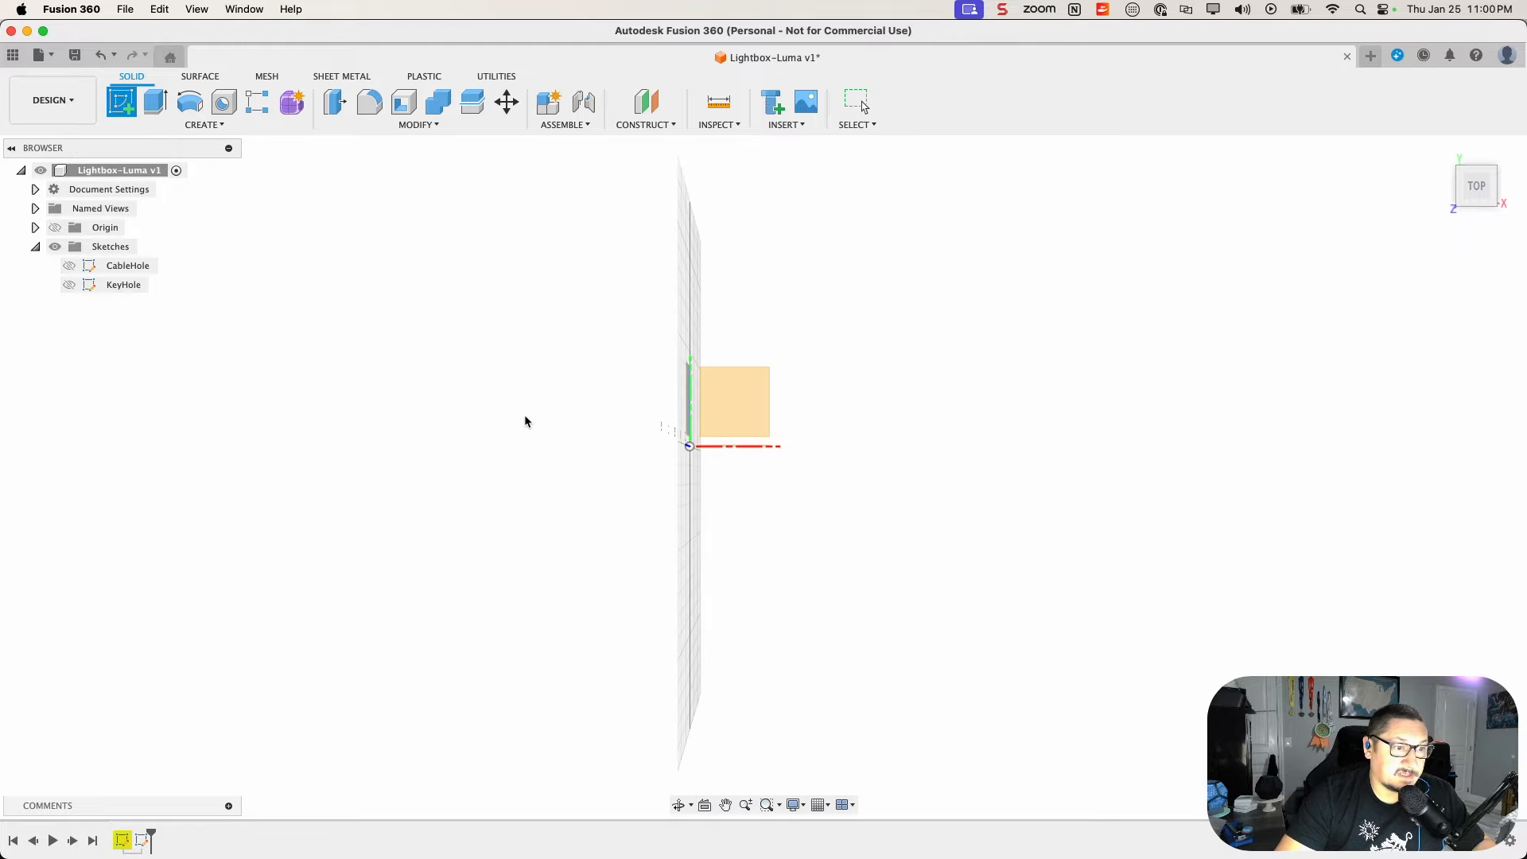
left_click(751, 412)
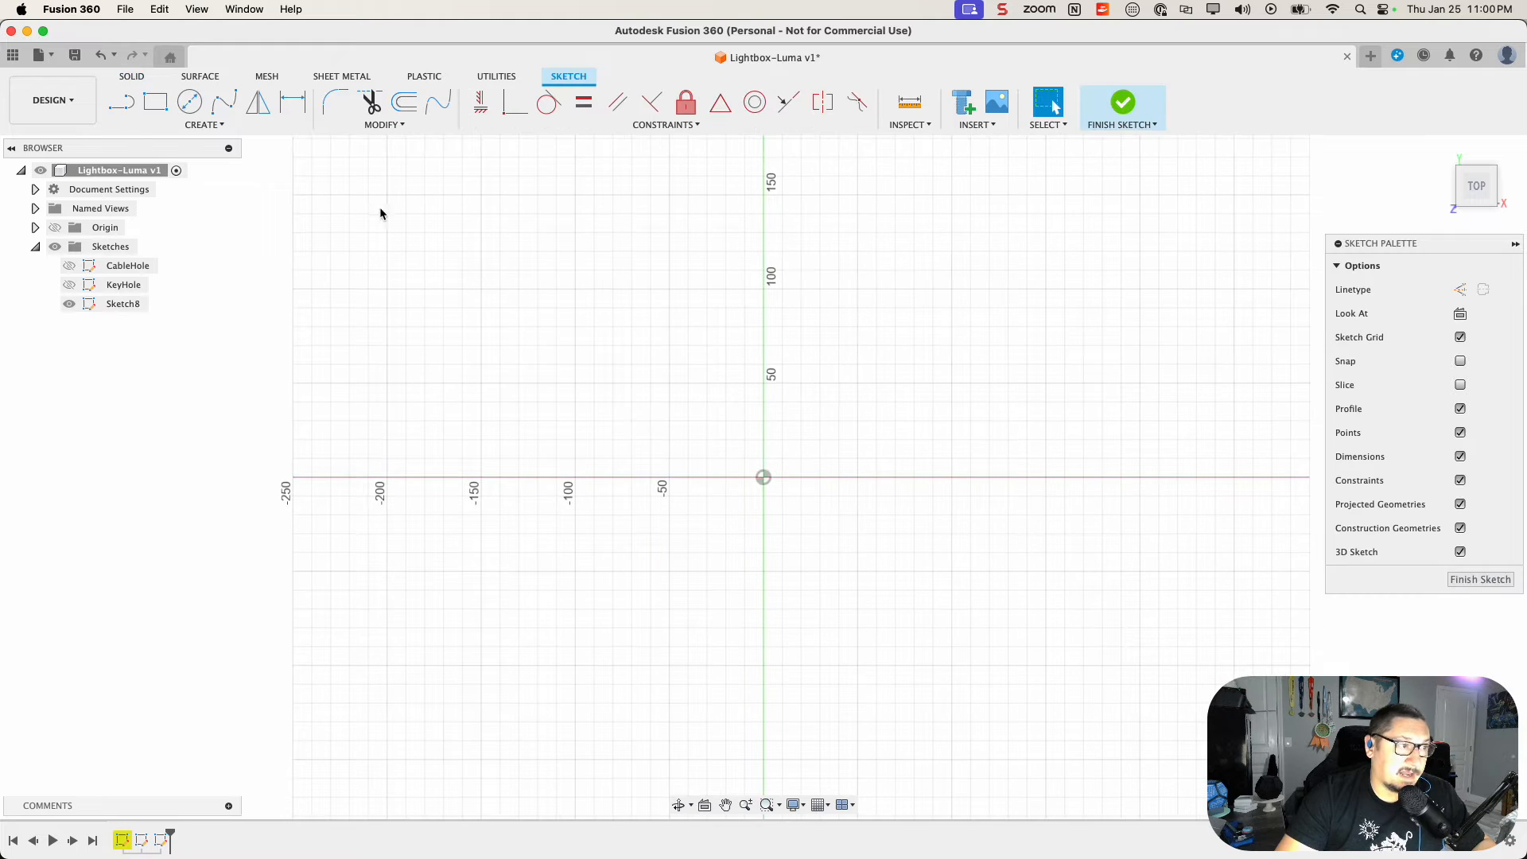
left_click(206, 127)
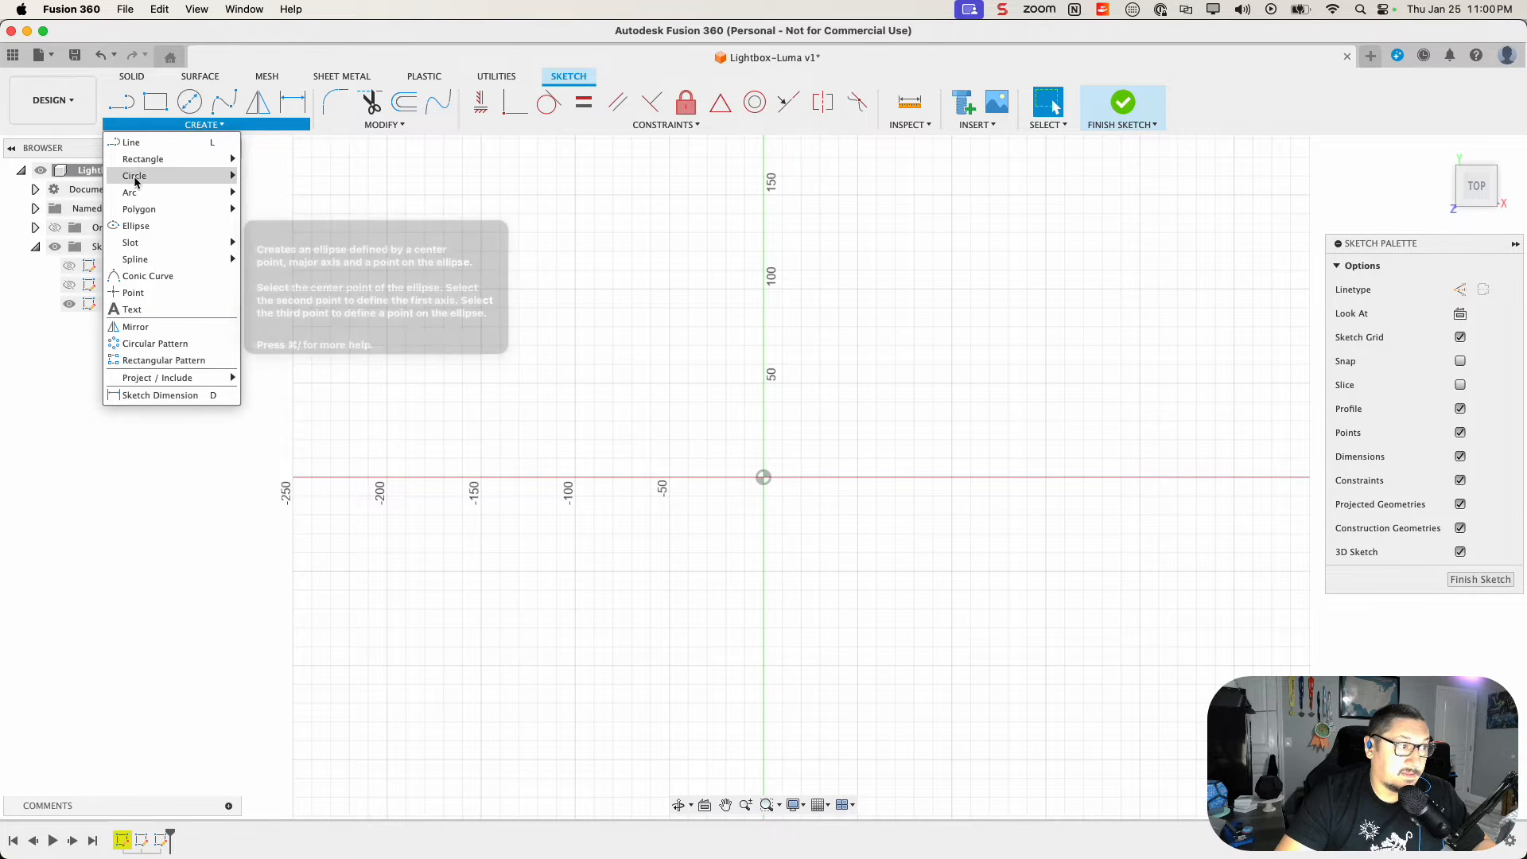
mouse_move(223, 161)
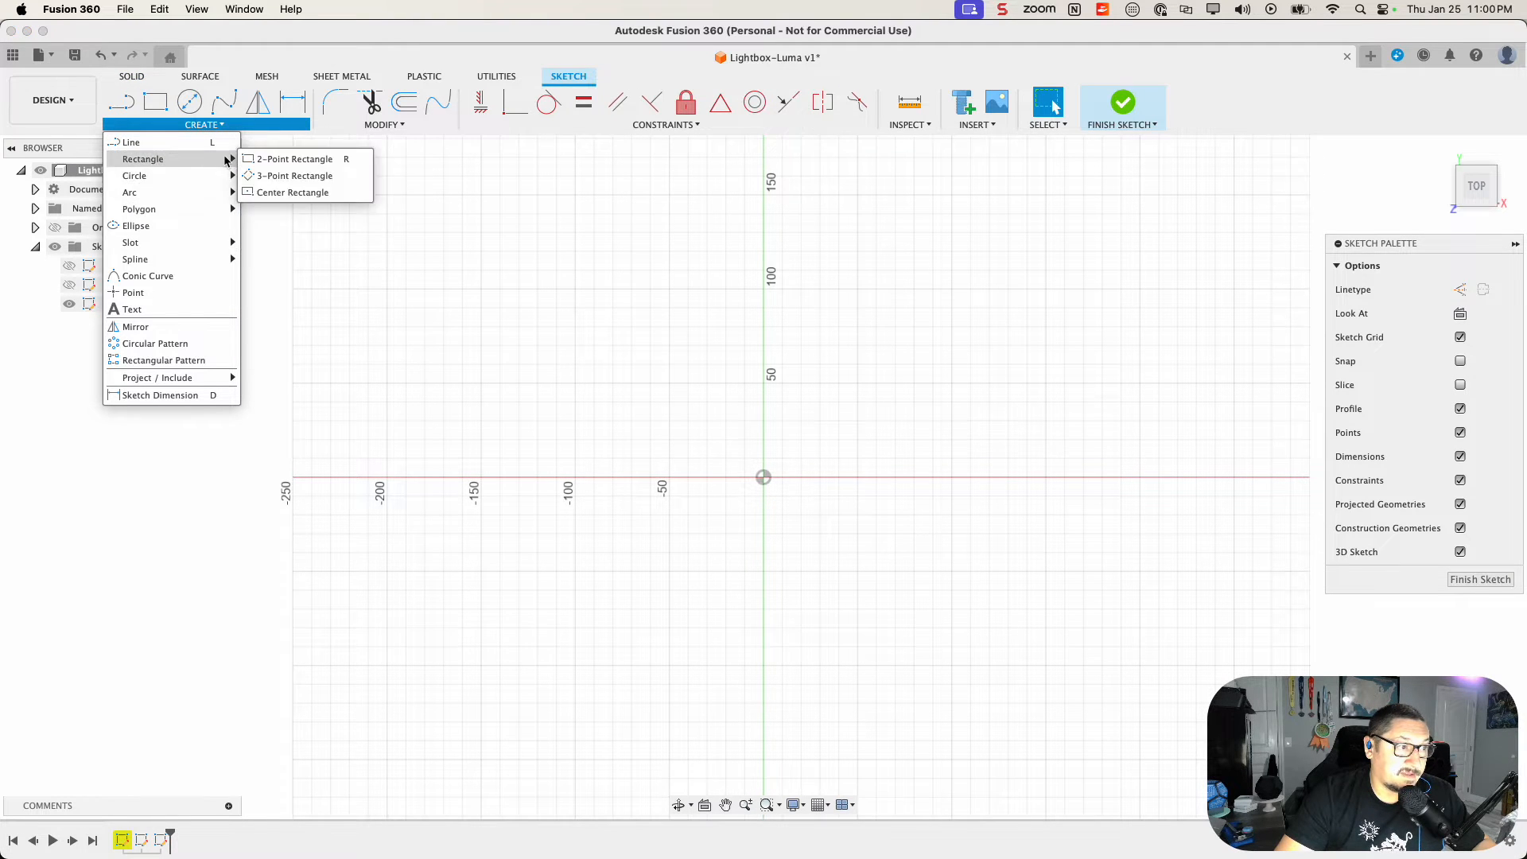
left_click(302, 192)
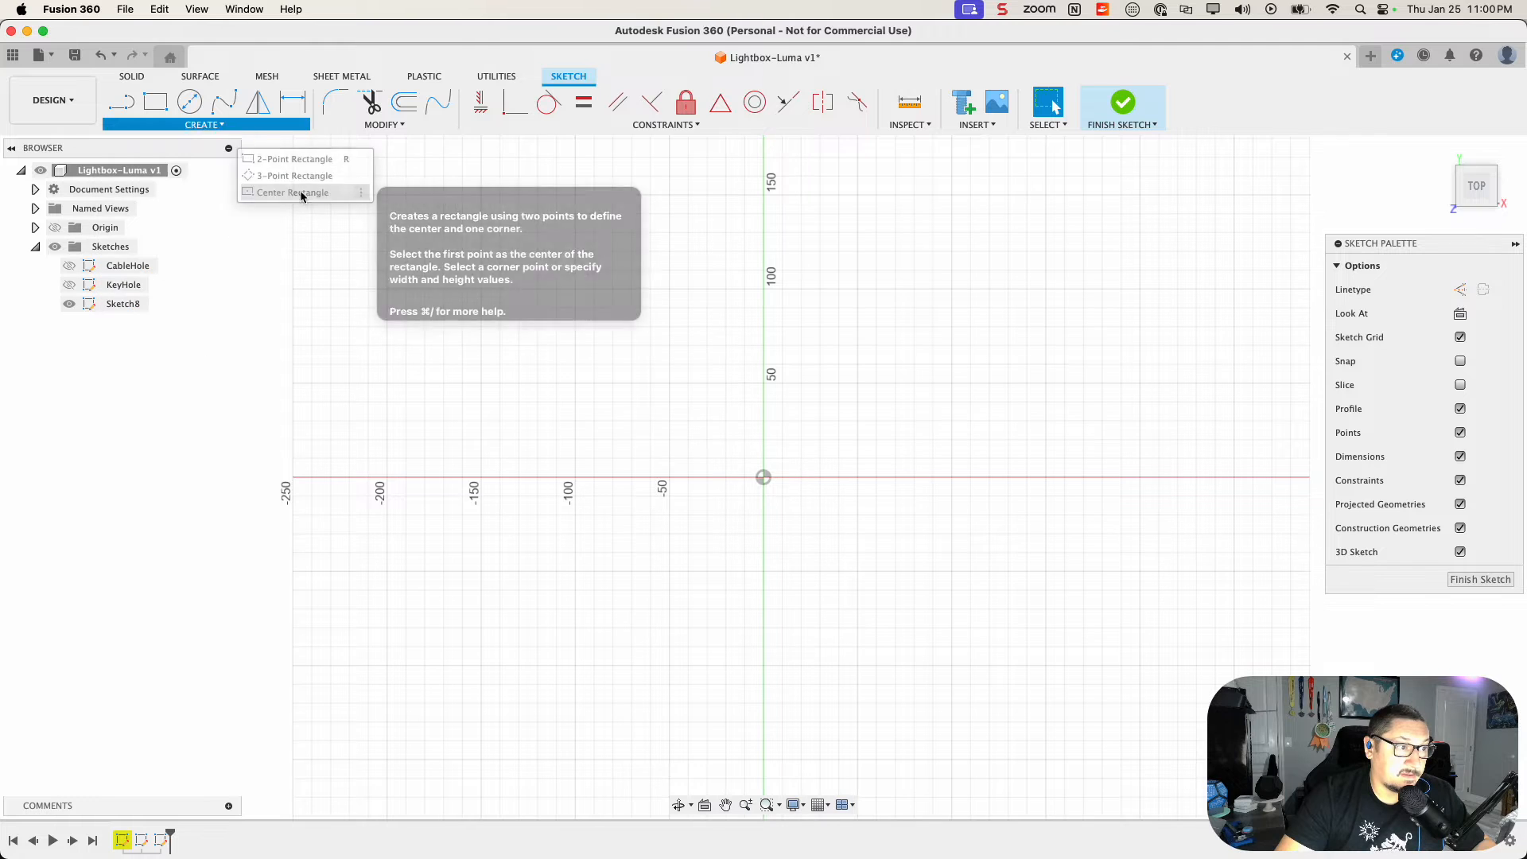
left_click(764, 477)
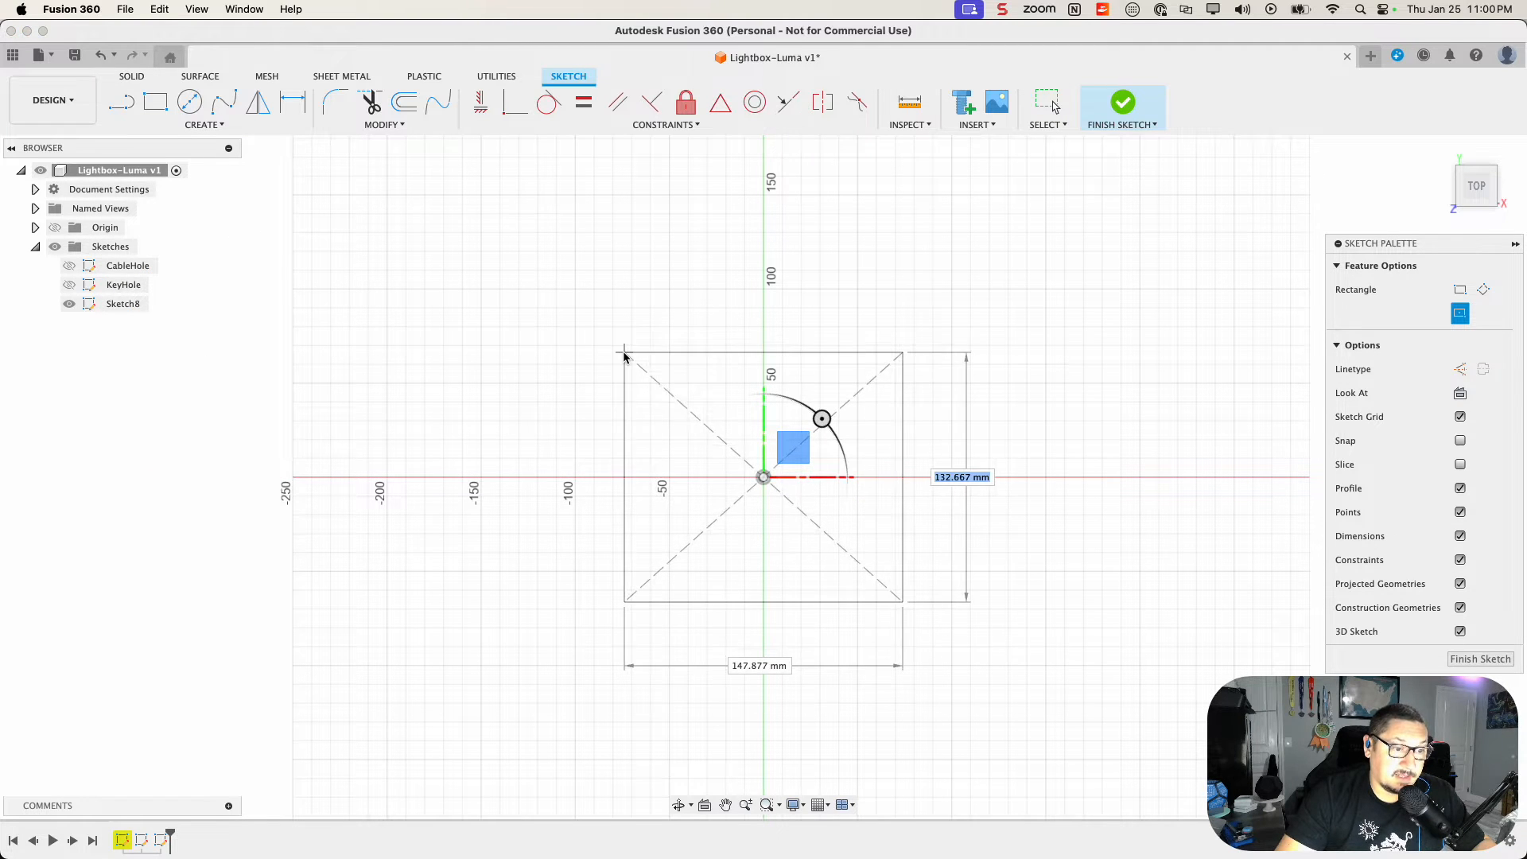
type("max")
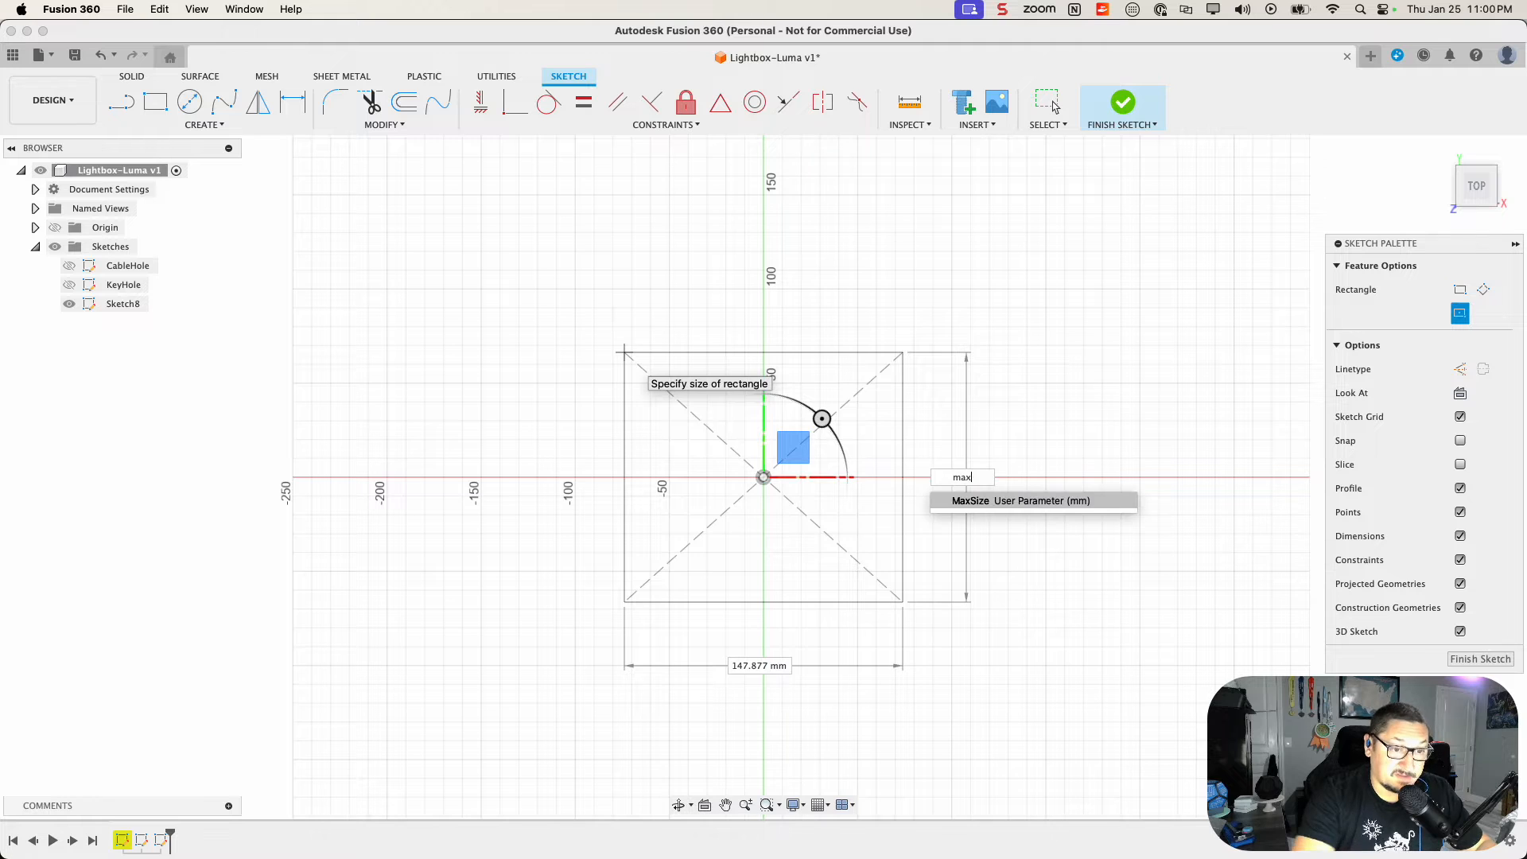
left_click(959, 501)
key("Tab")
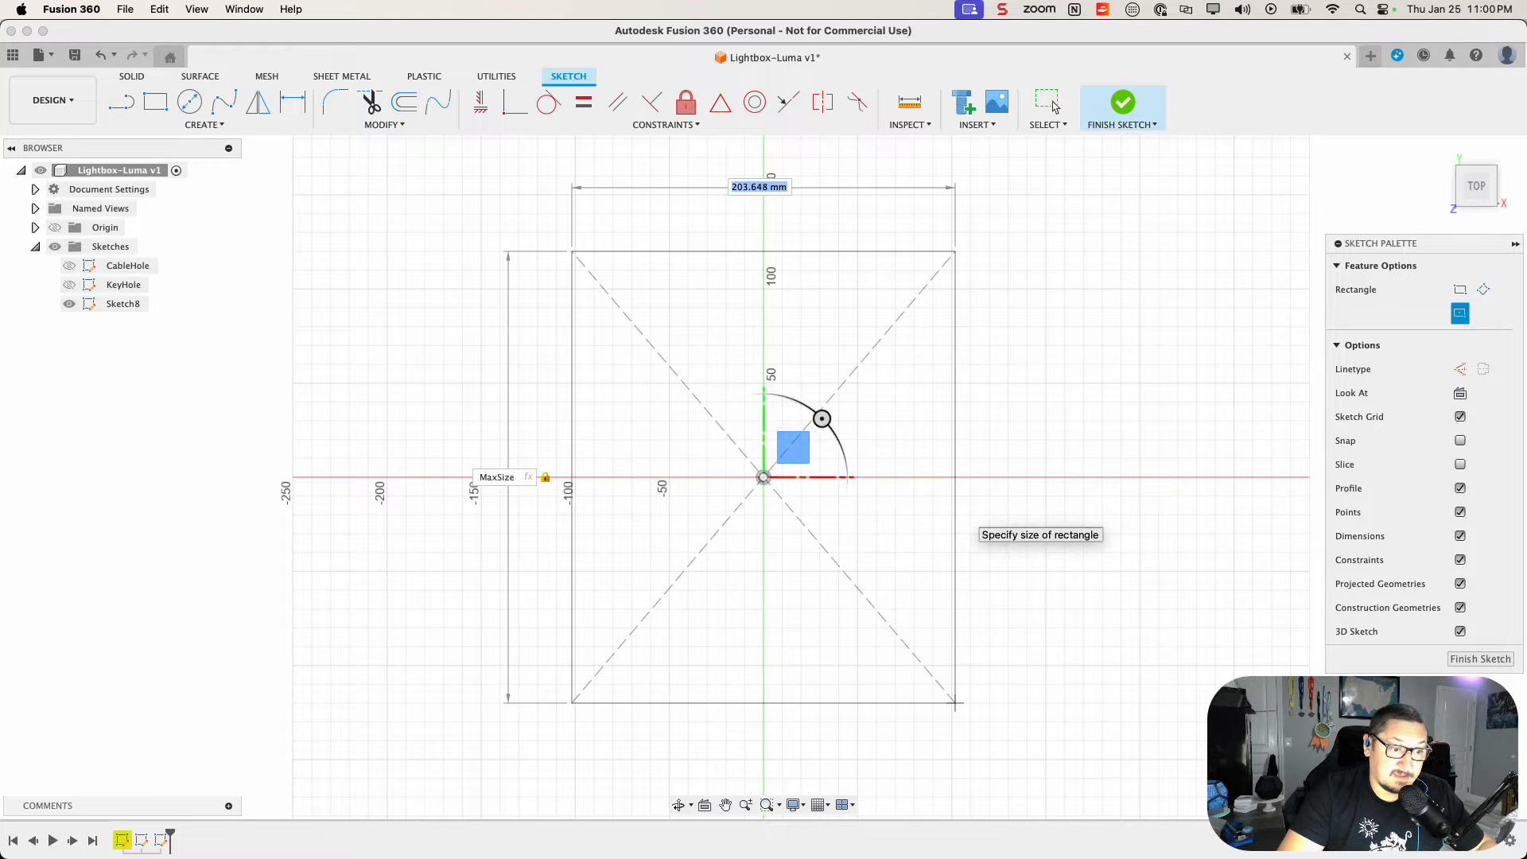
type("max")
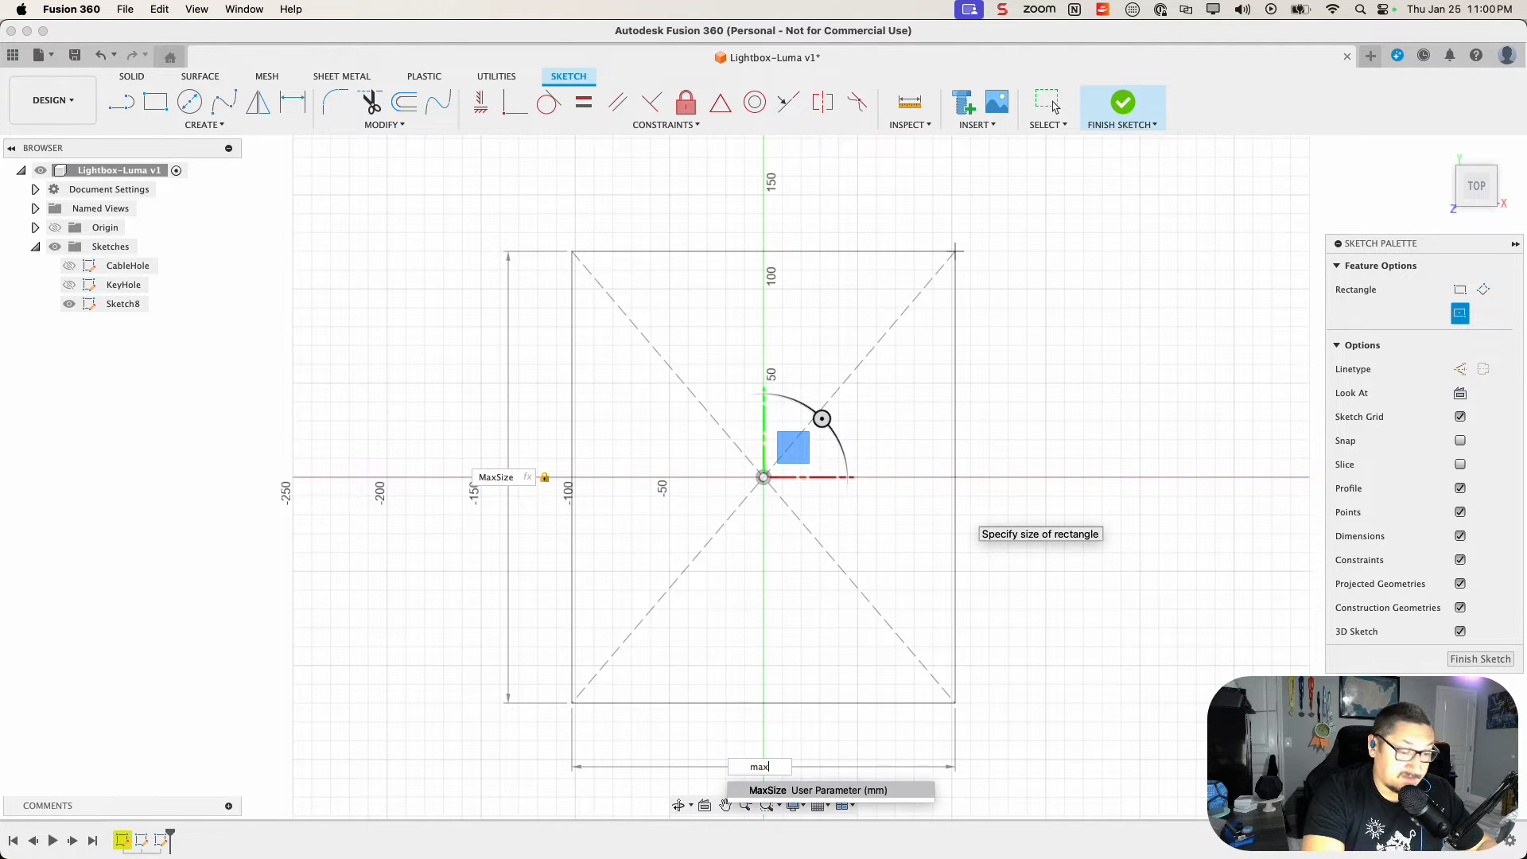
key("Return")
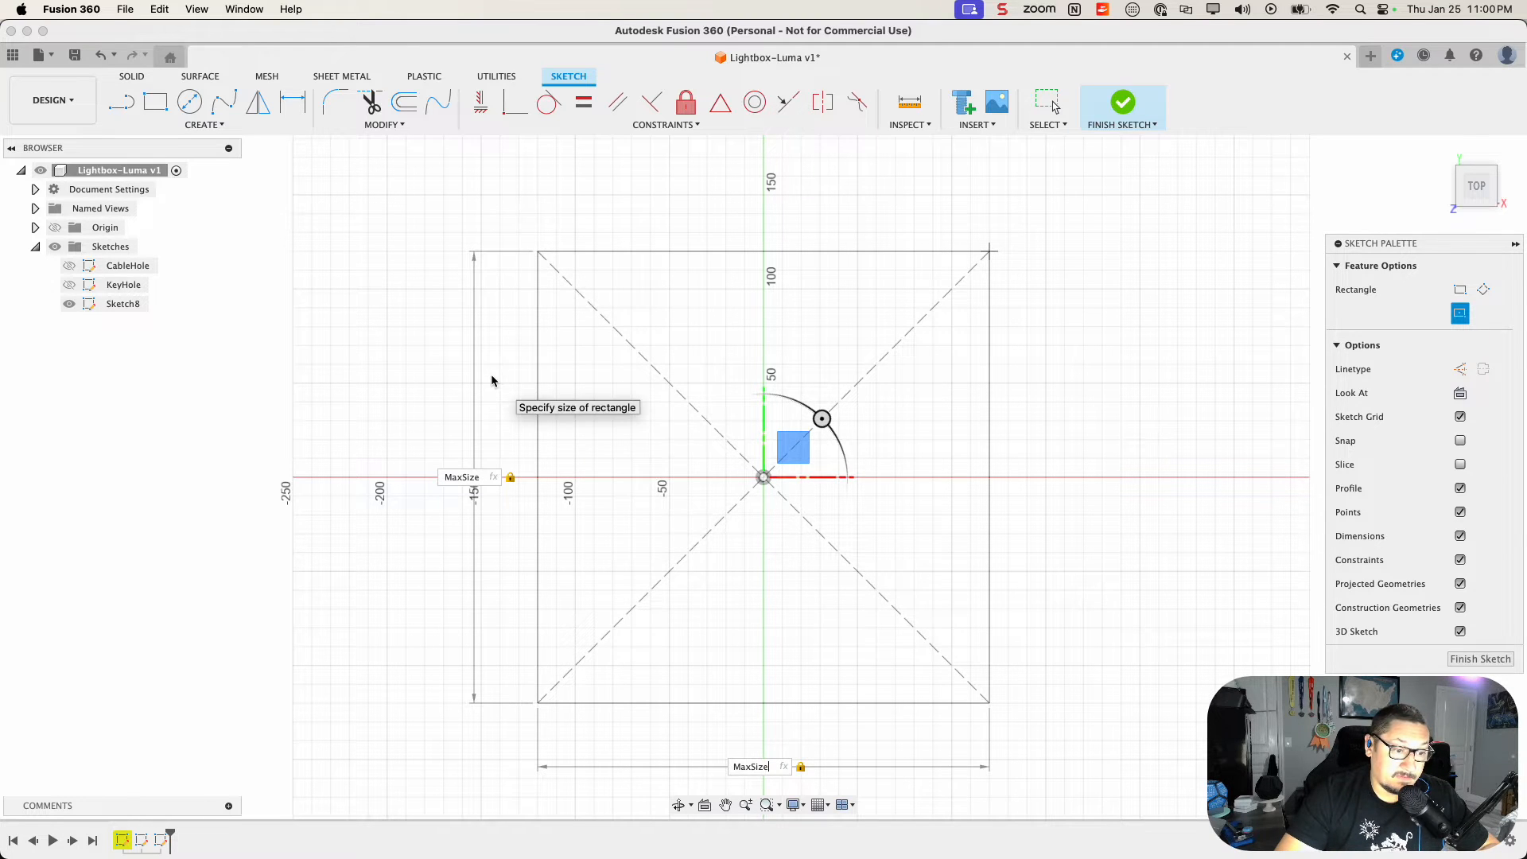
key("Return")
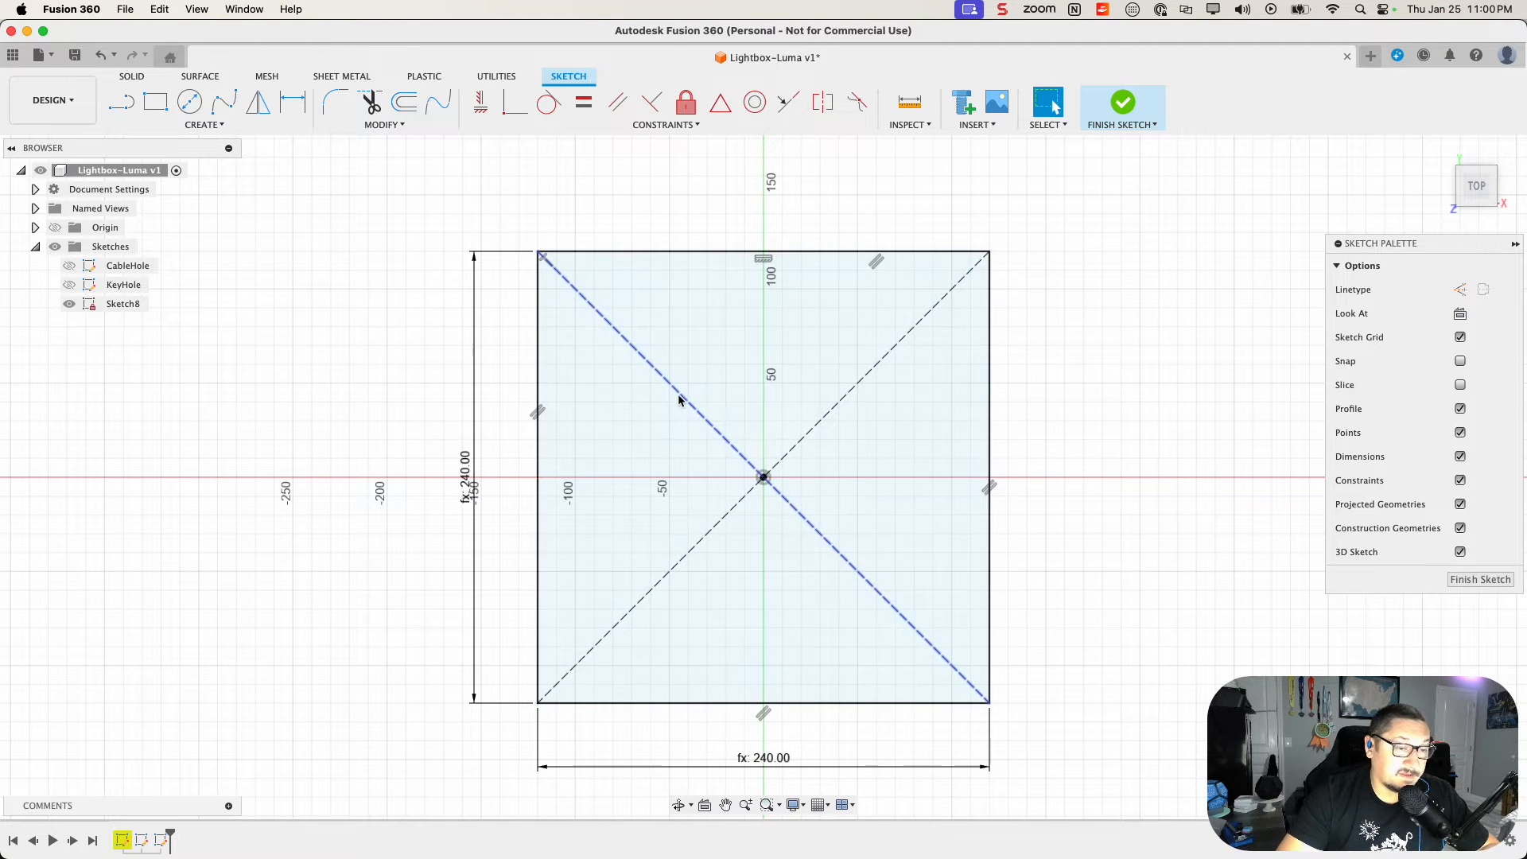
Step: Convert the square's outline to construction lines and finish the sketch
left_click(685, 259)
right_click(691, 253)
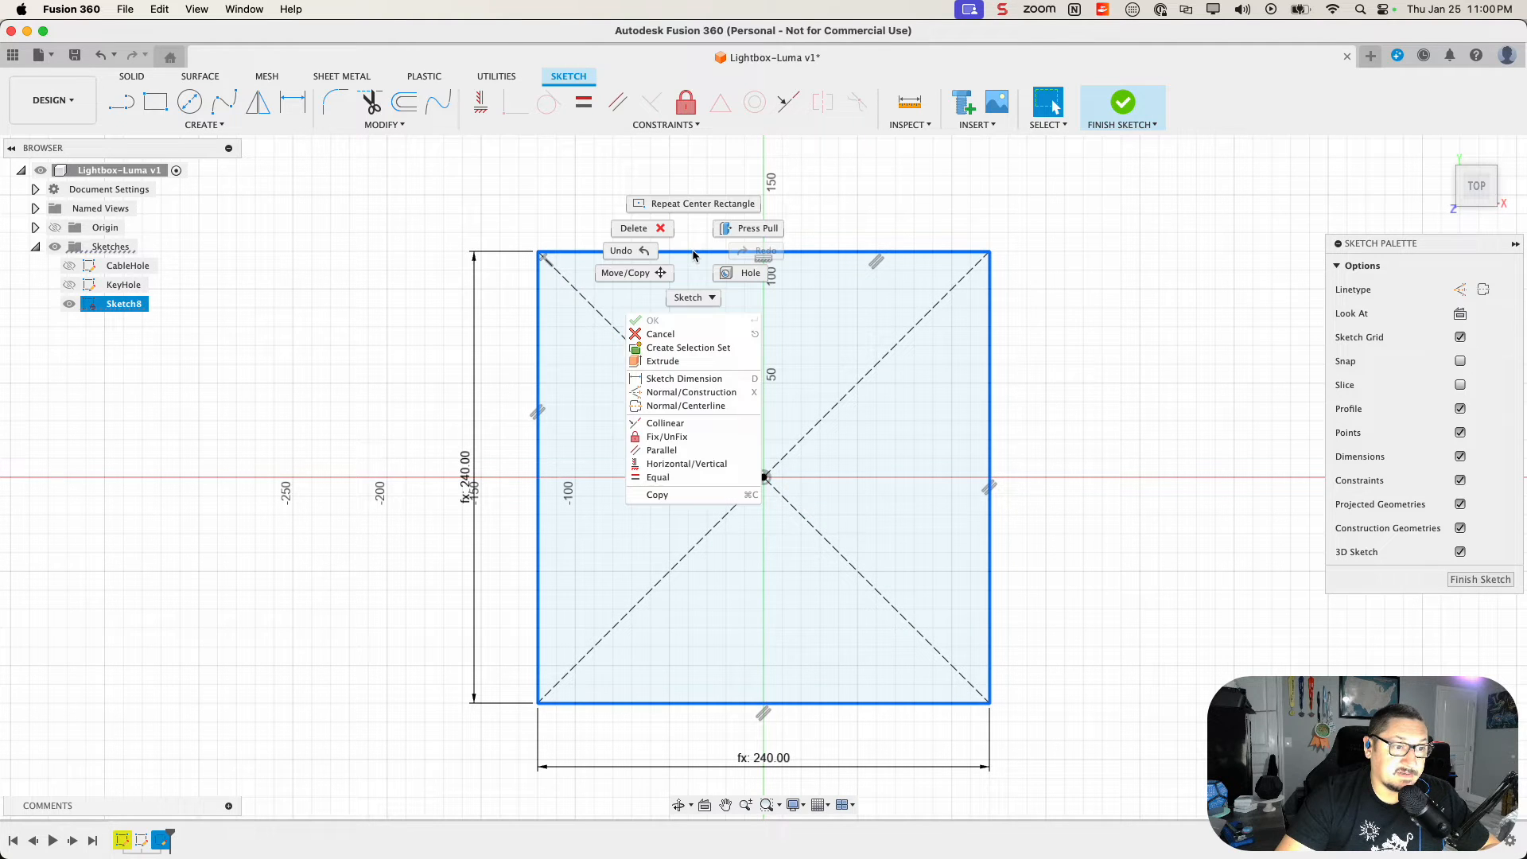
left_click(682, 392)
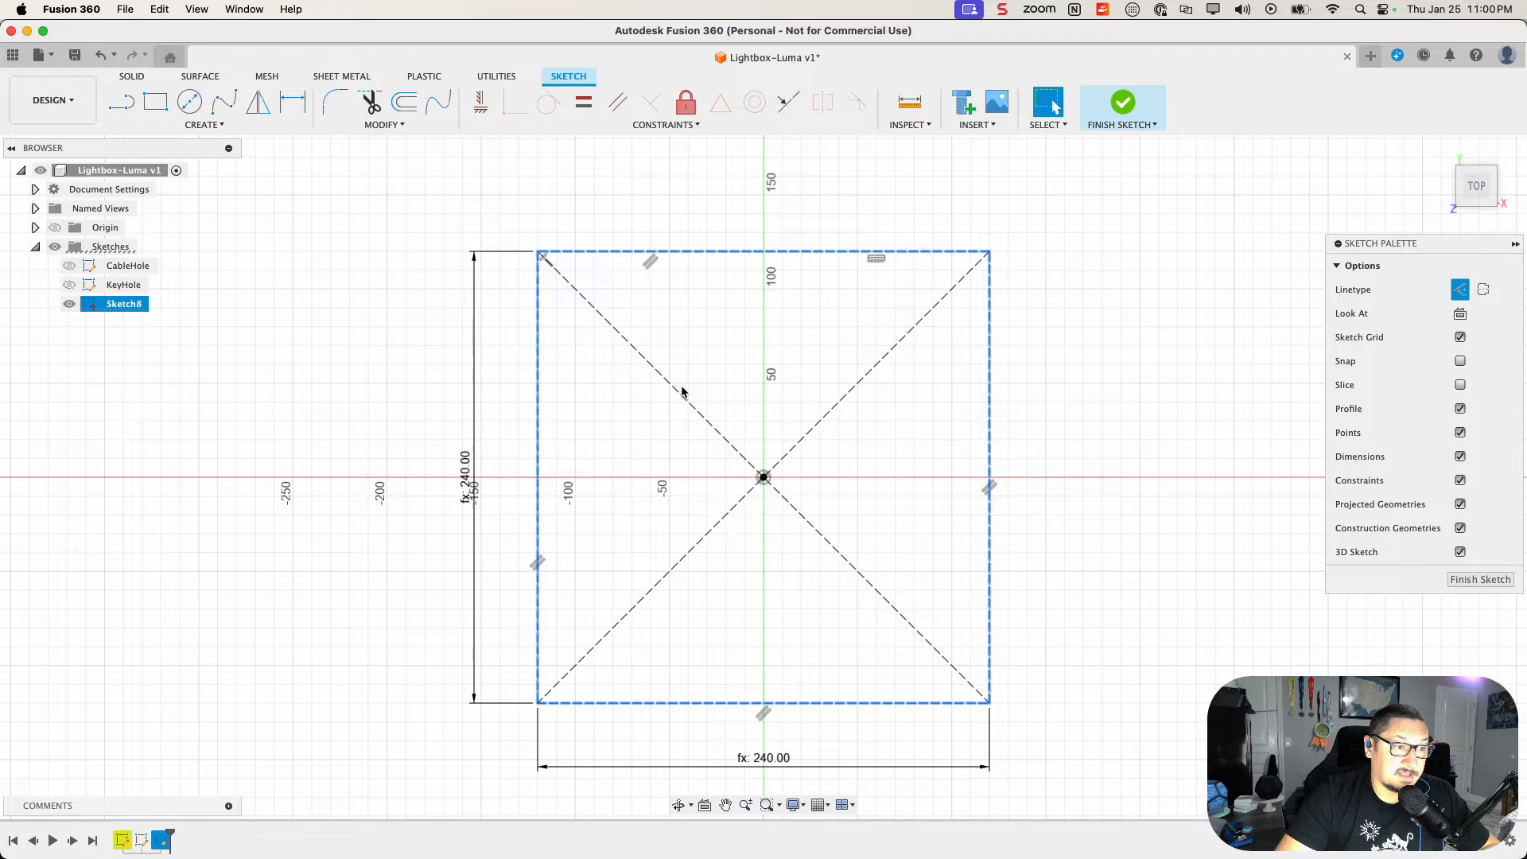
left_click(371, 285)
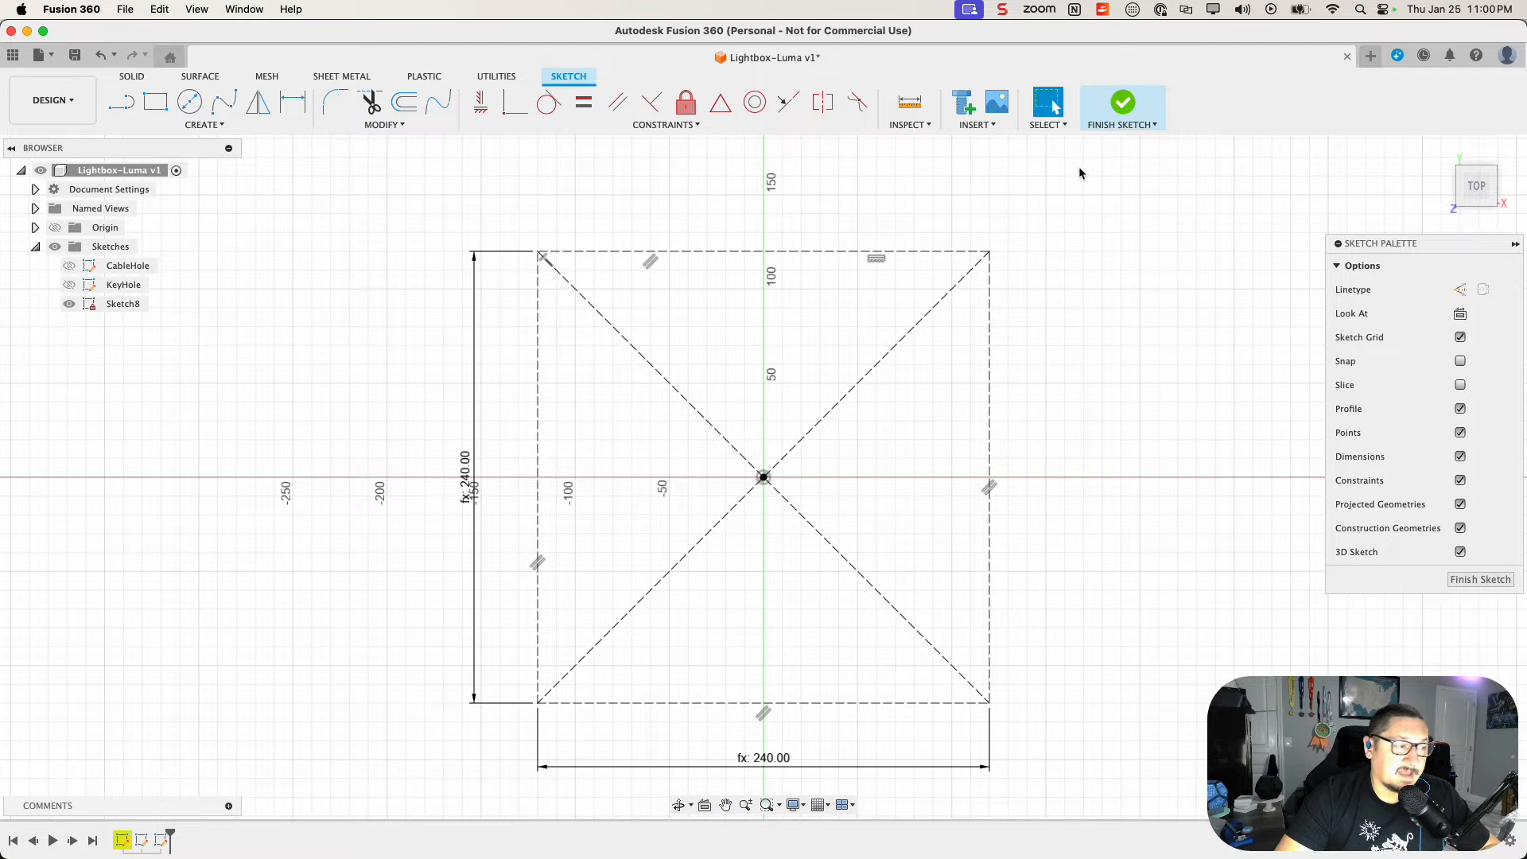
left_click(1122, 102)
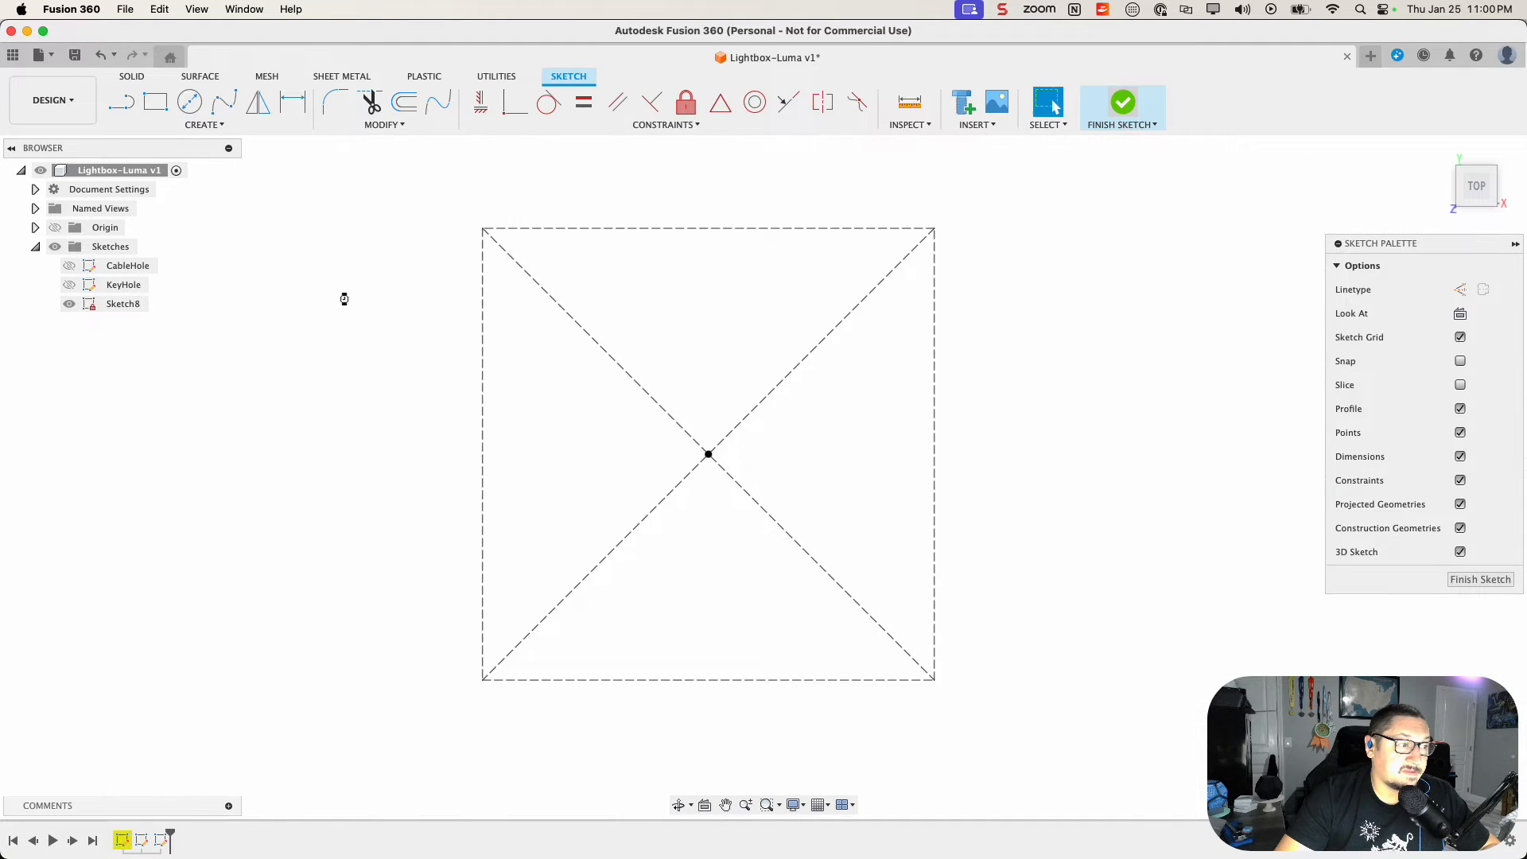
Step: Rename the new square's sketch as BuildPlateSize
double_click(132, 309)
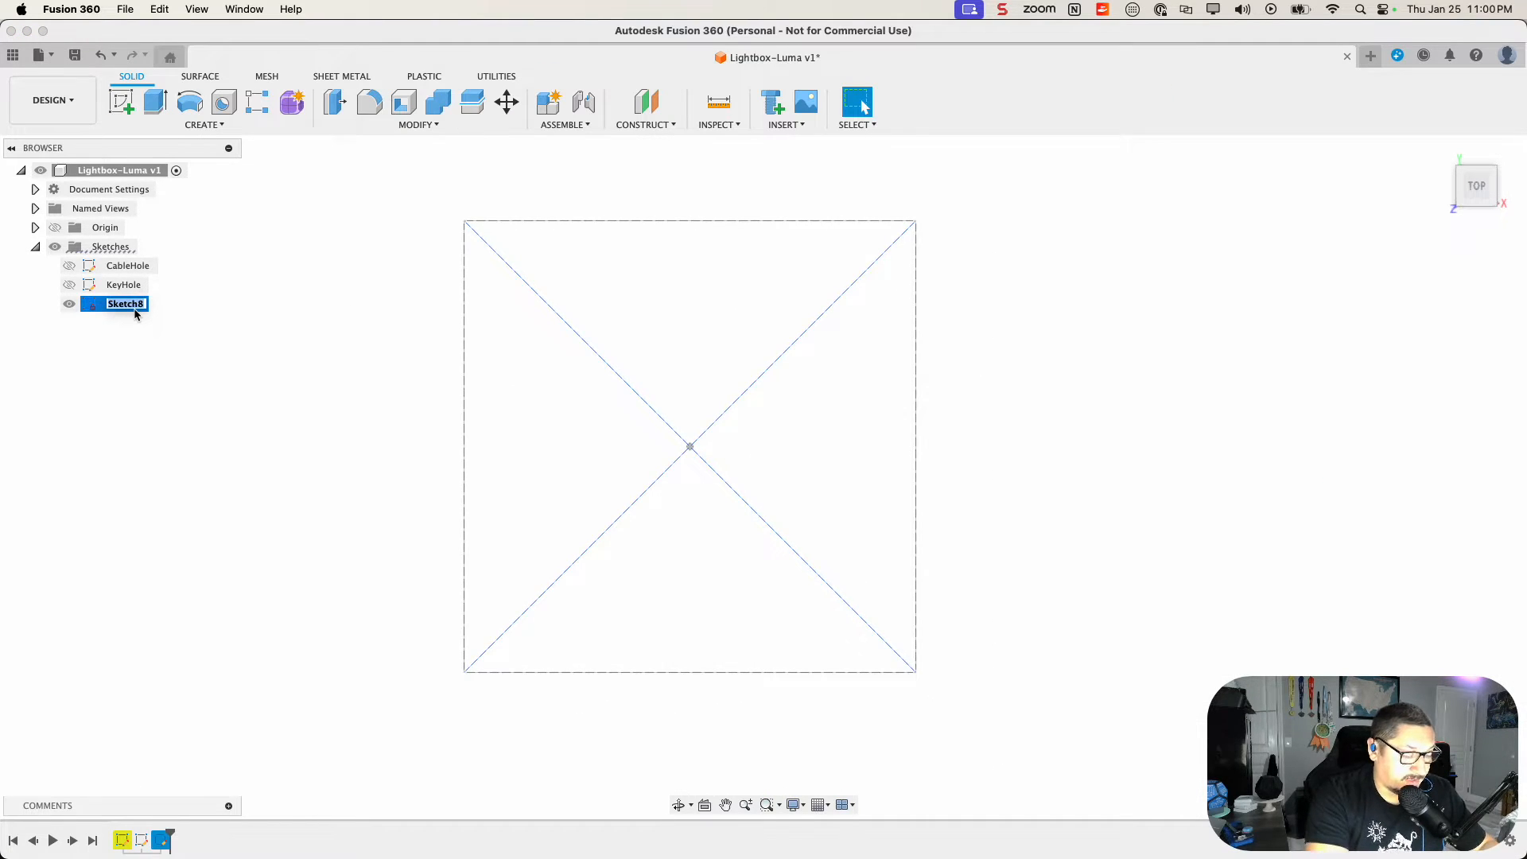
type("BuildPlateSize")
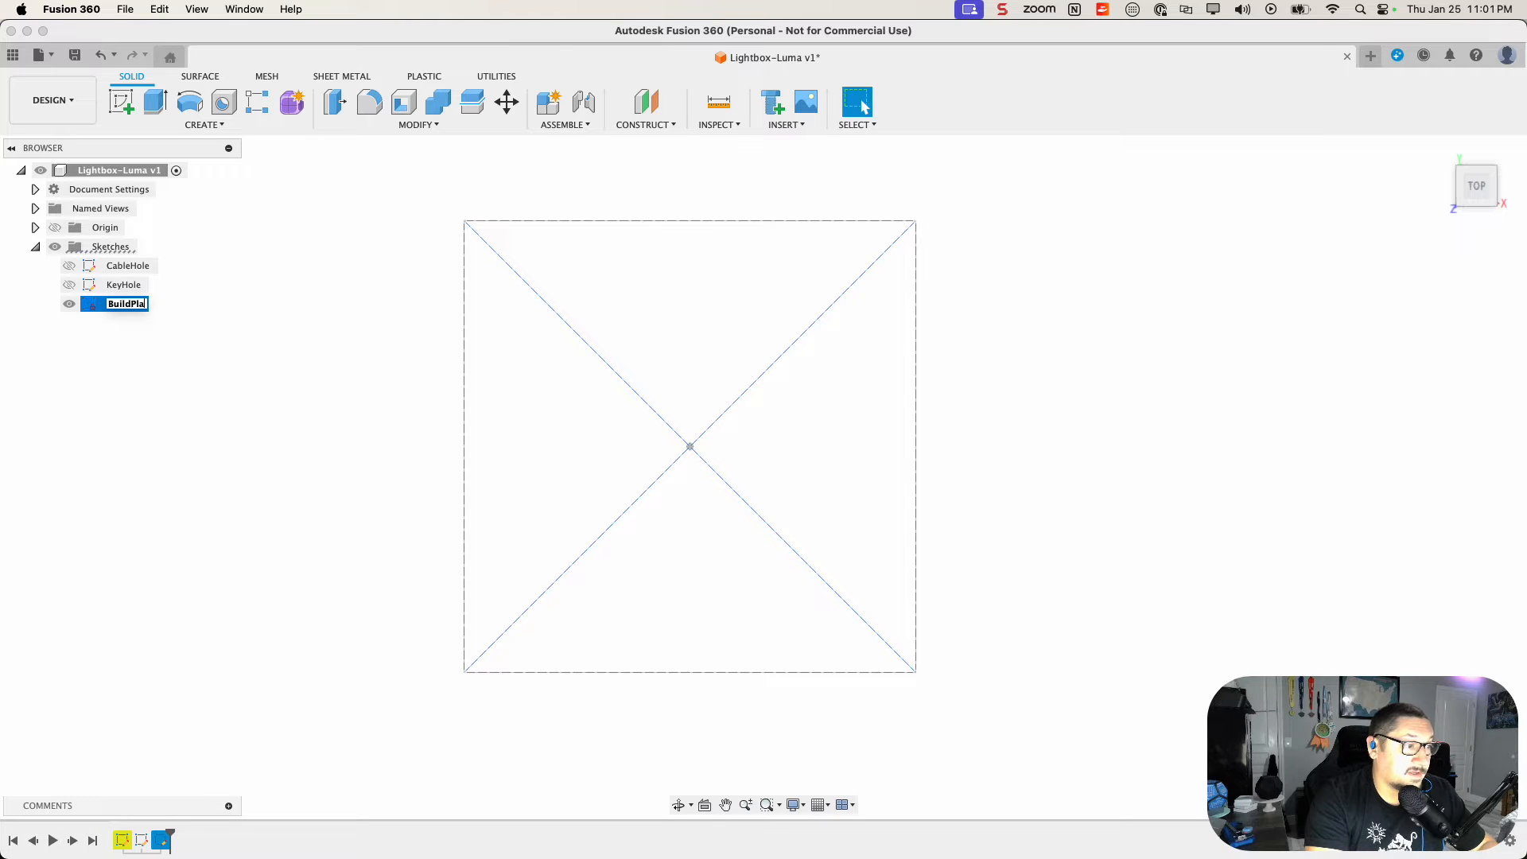
key("Return")
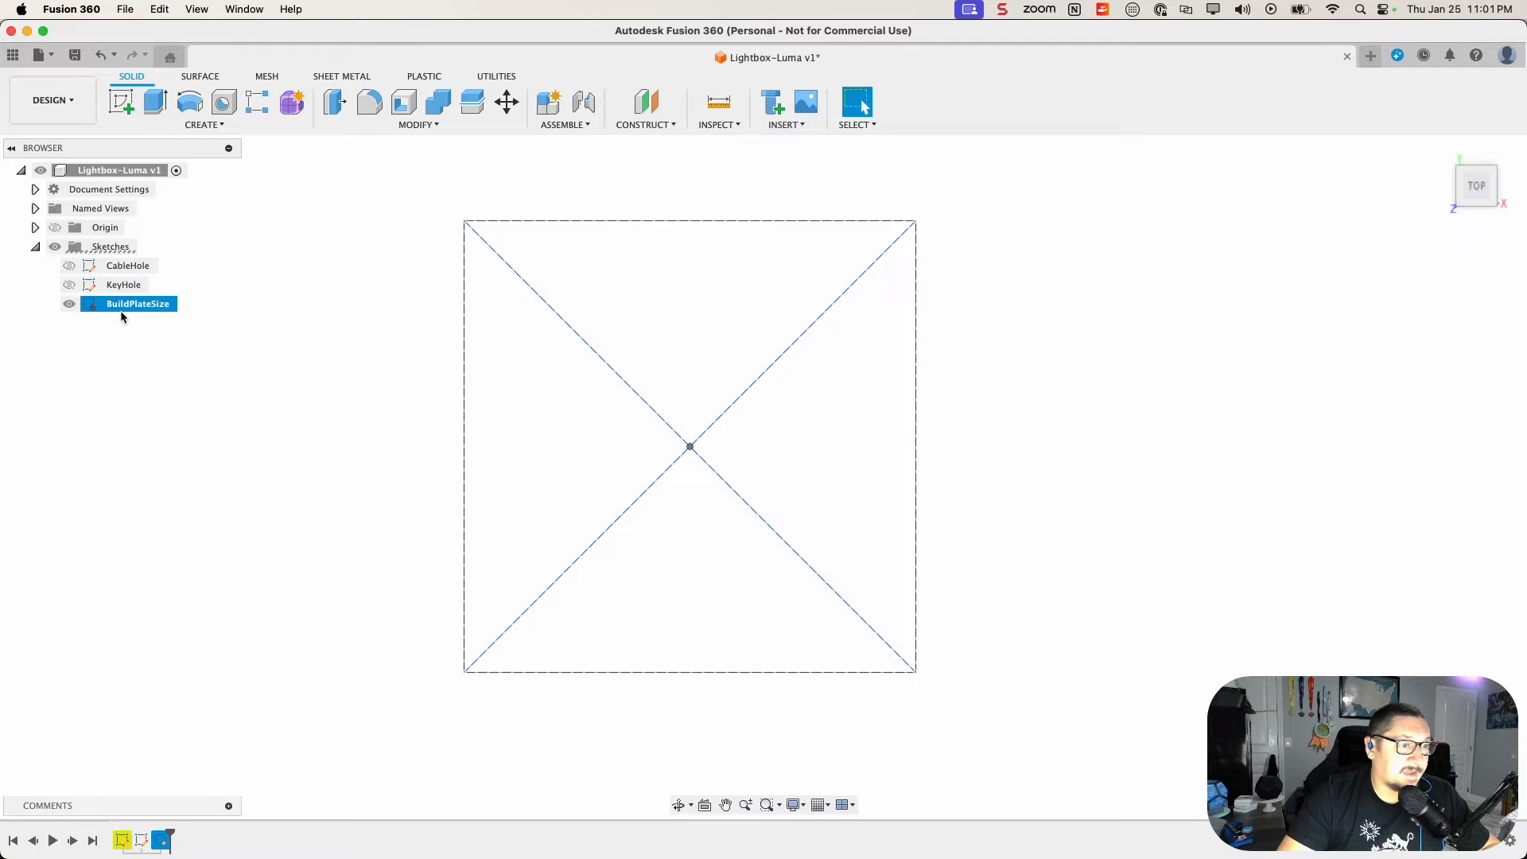
Step: Start a new sketch on the XY plane and insert super-mario-luma.svg from the Desktop folder
left_click(118, 101)
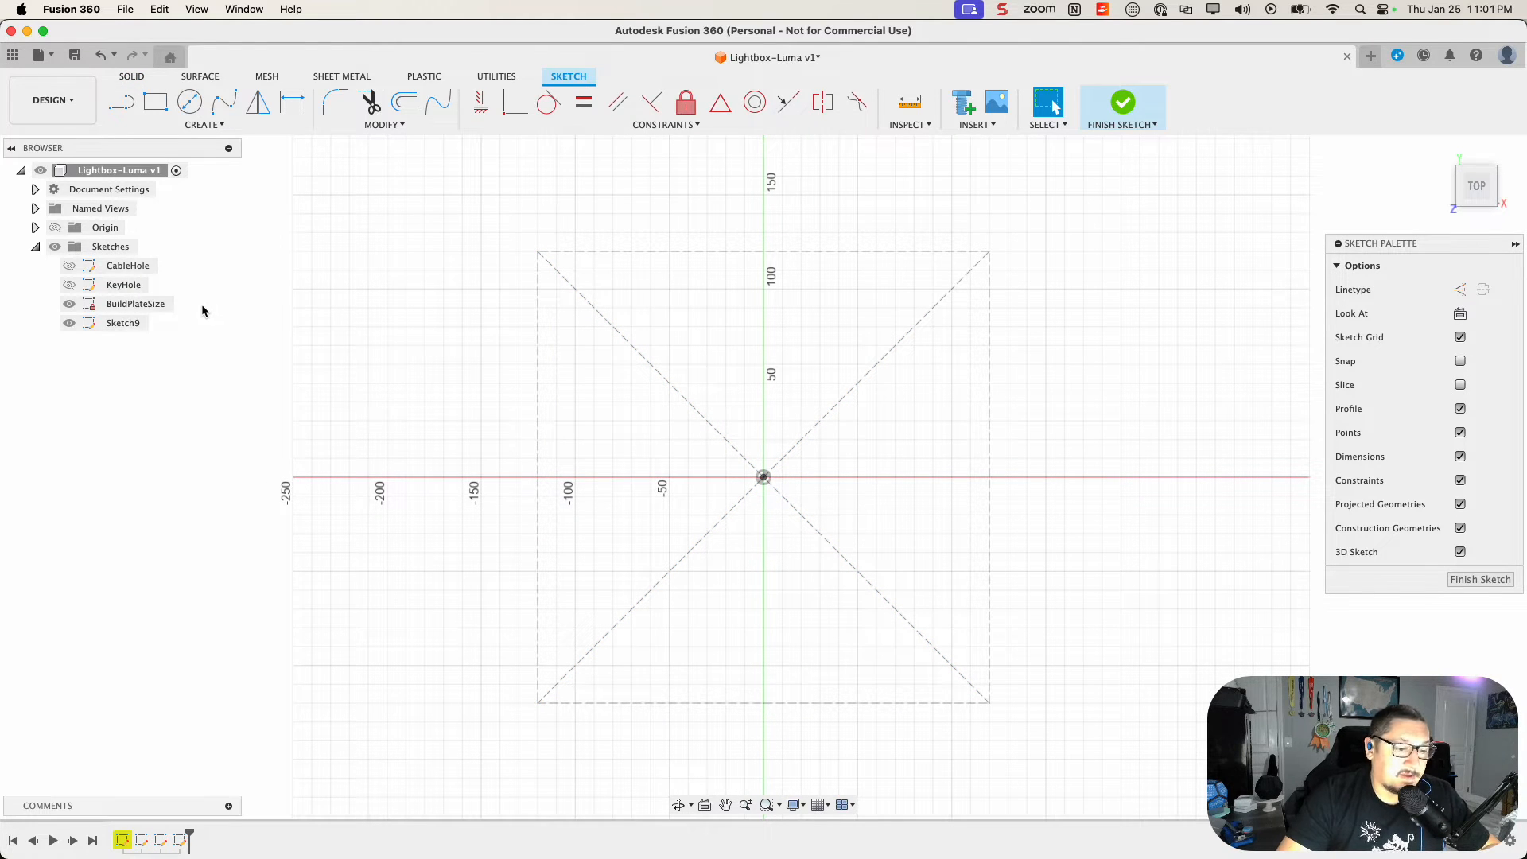
left_click(986, 125)
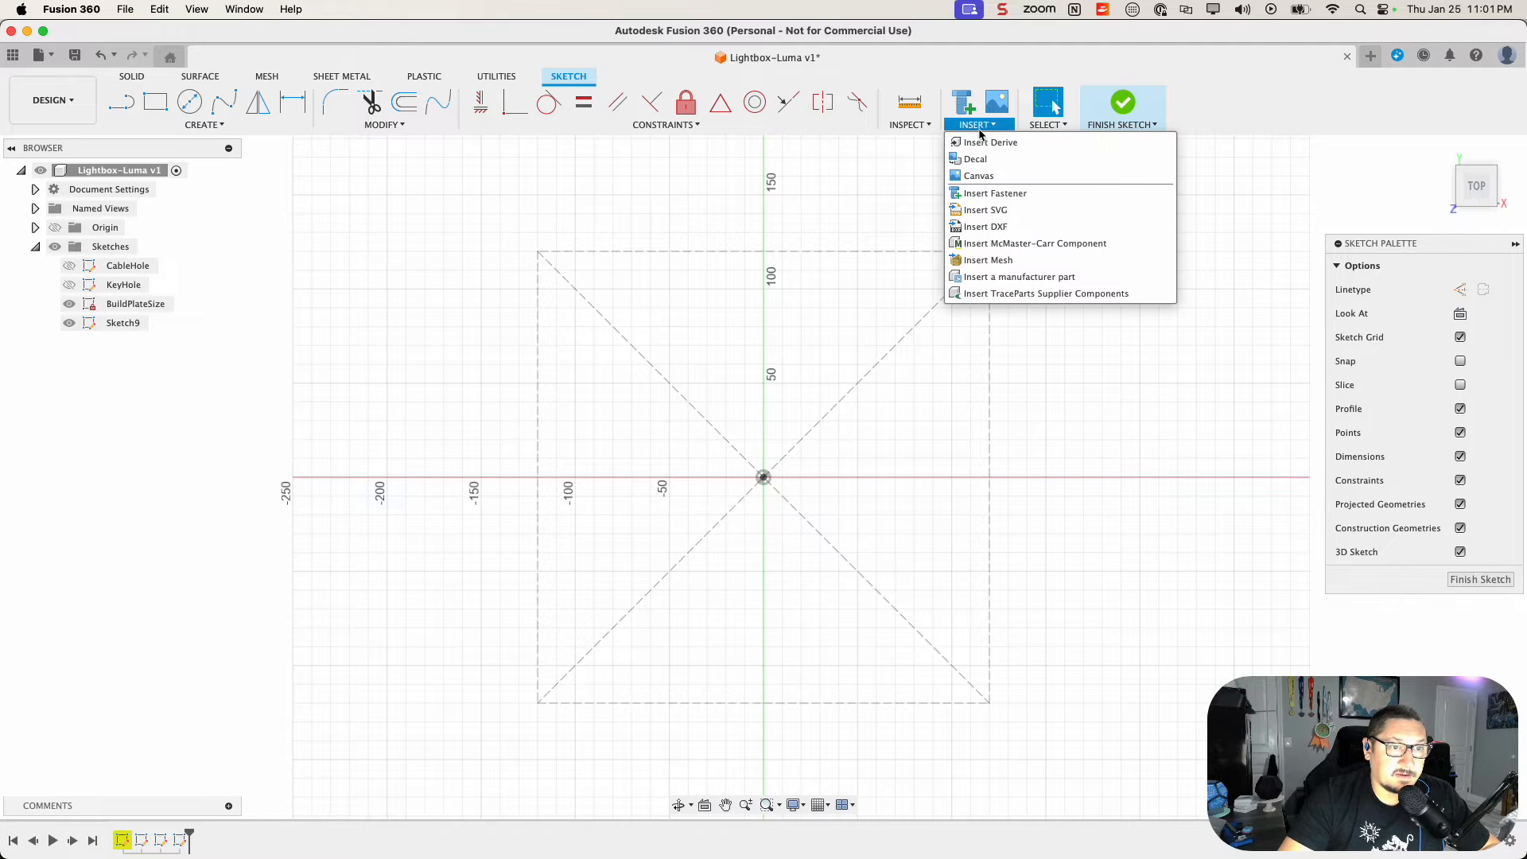
left_click(984, 212)
left_click(590, 606)
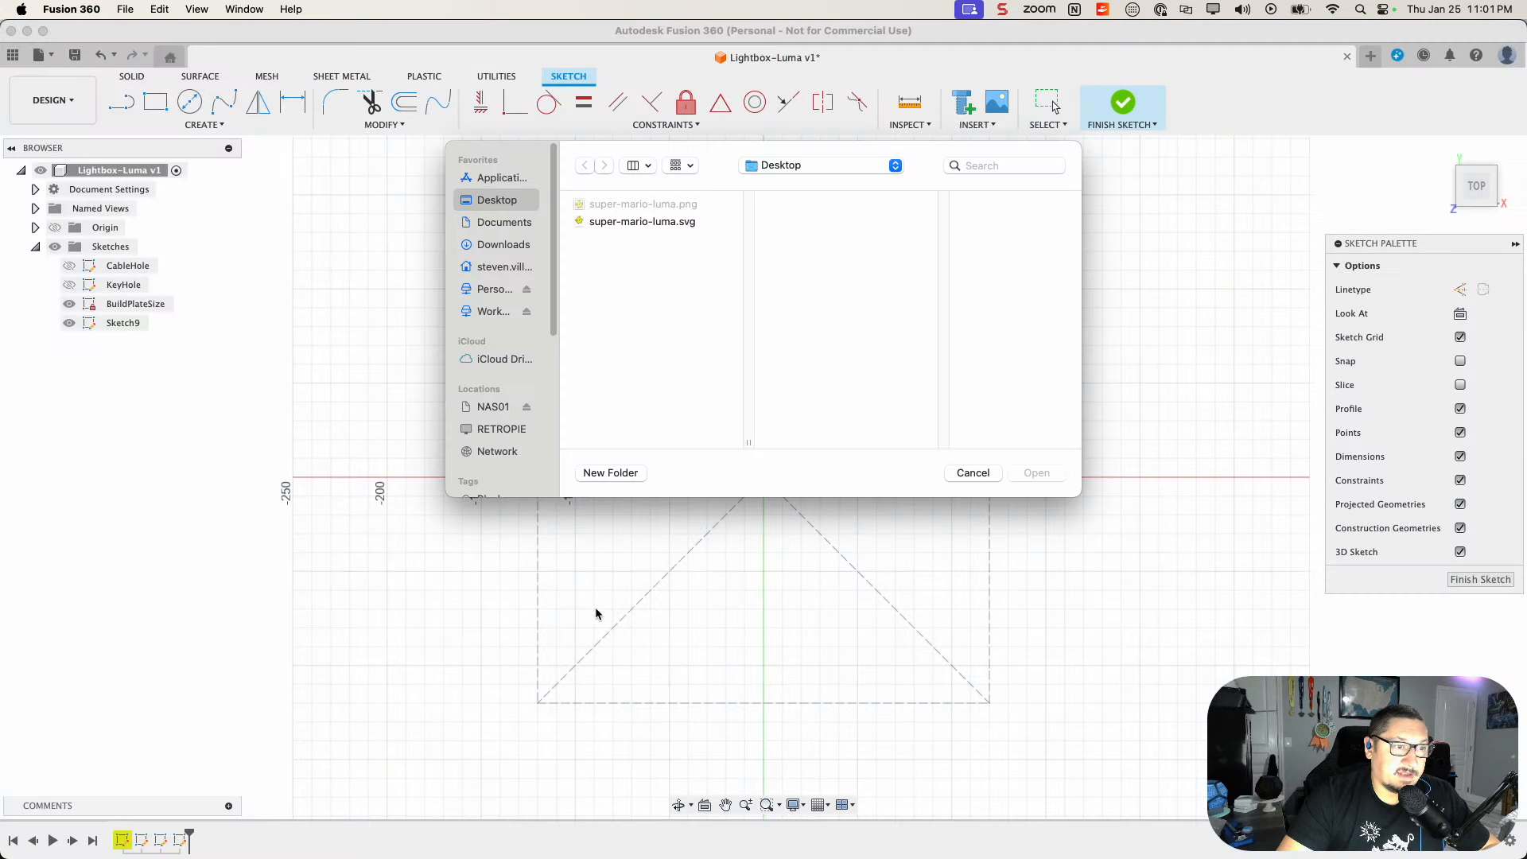
left_click(657, 225)
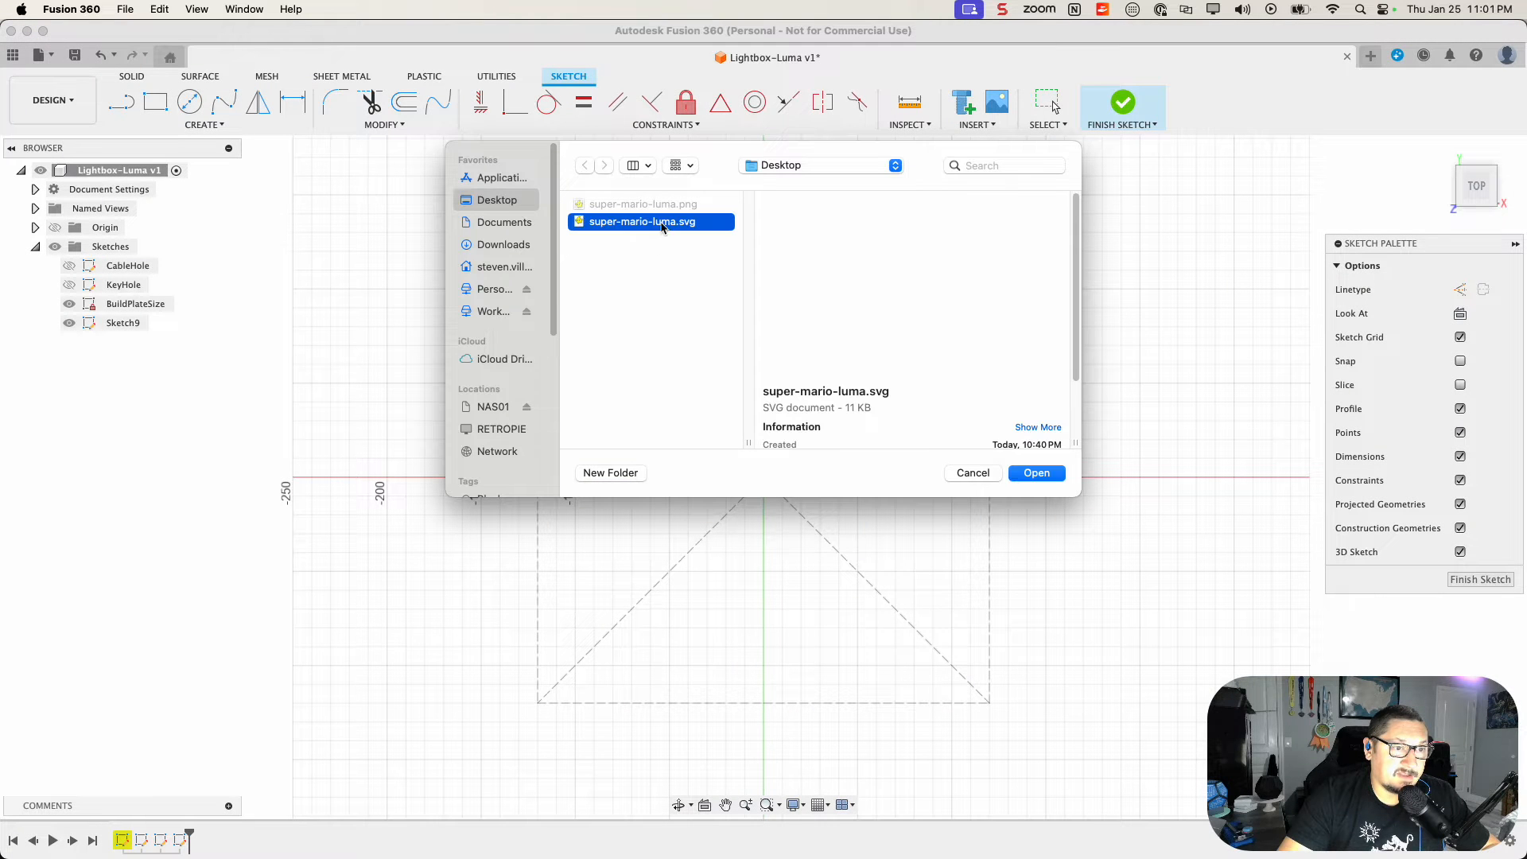
left_click(1037, 473)
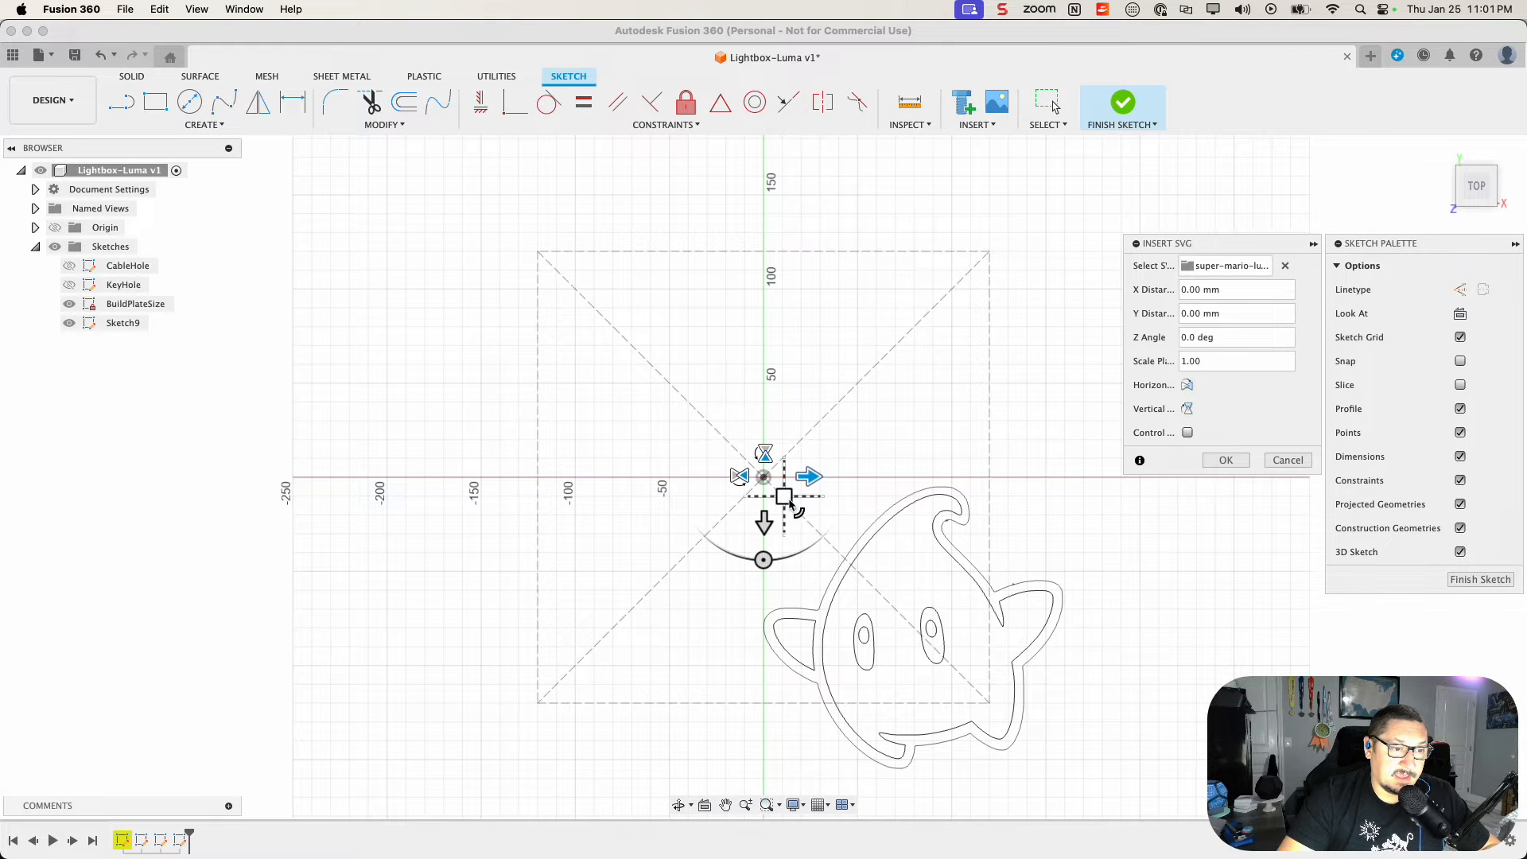
Step: Enlarge the inserted Luma outline, rotate it 45 degrees, and place it so it fills the build-plate square without crossing its edges
left_click_drag(783, 499, 612, 339)
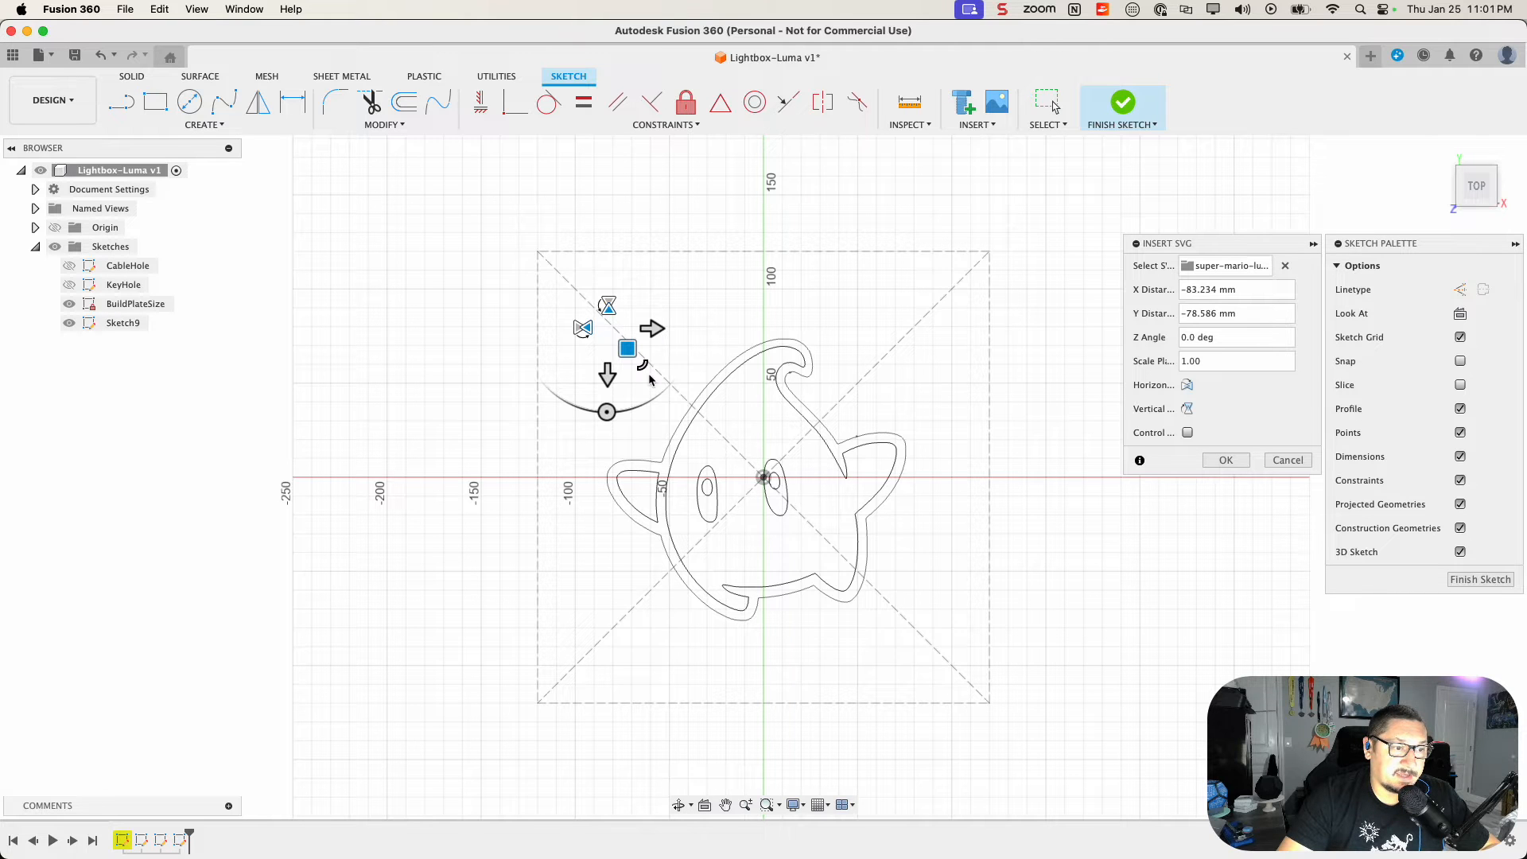
left_click_drag(641, 364, 576, 293)
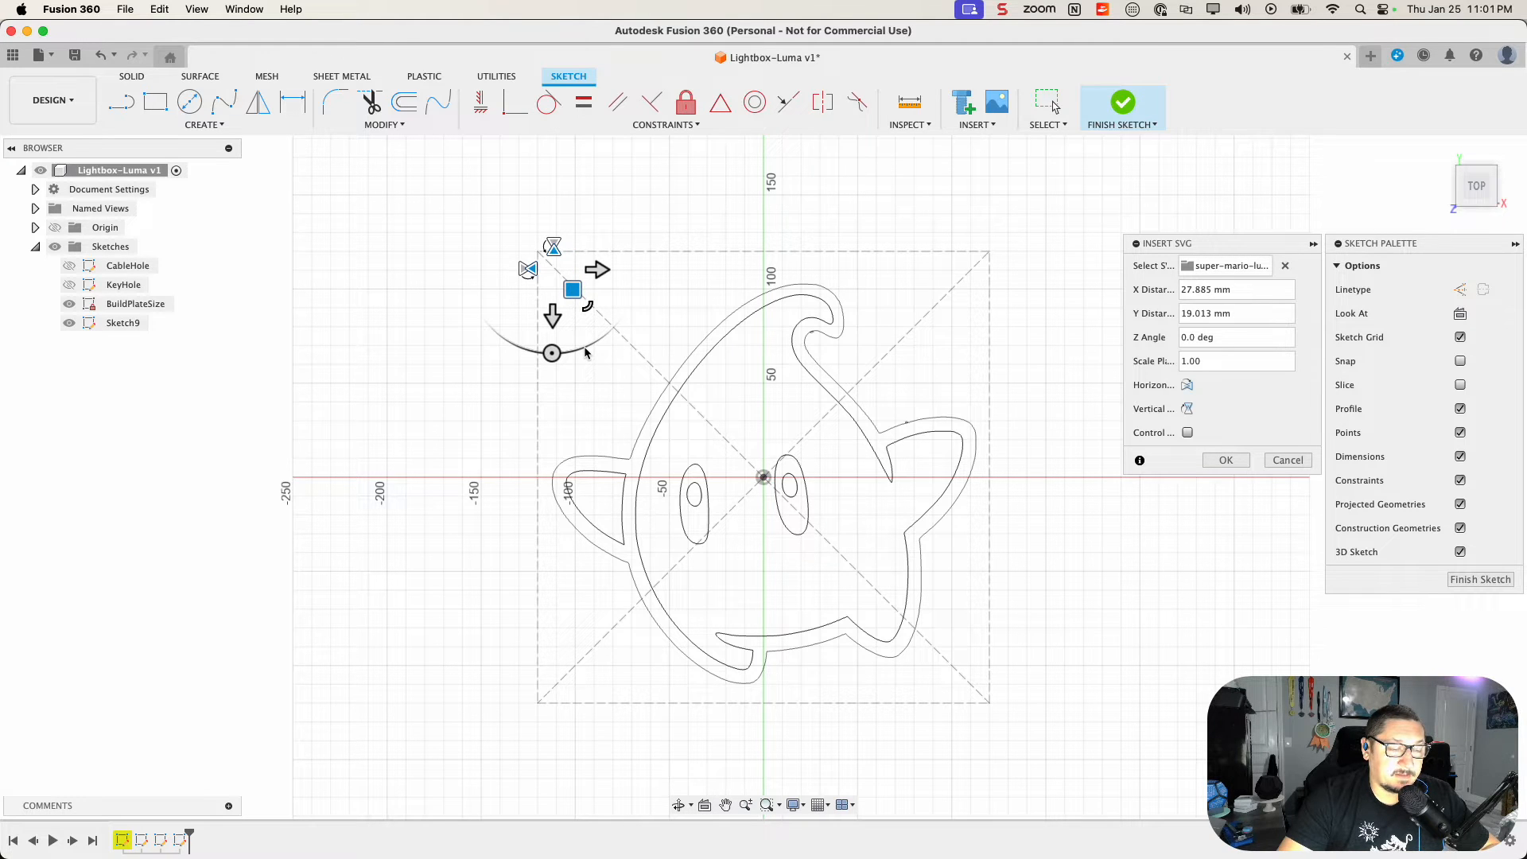
left_click_drag(552, 352, 481, 347)
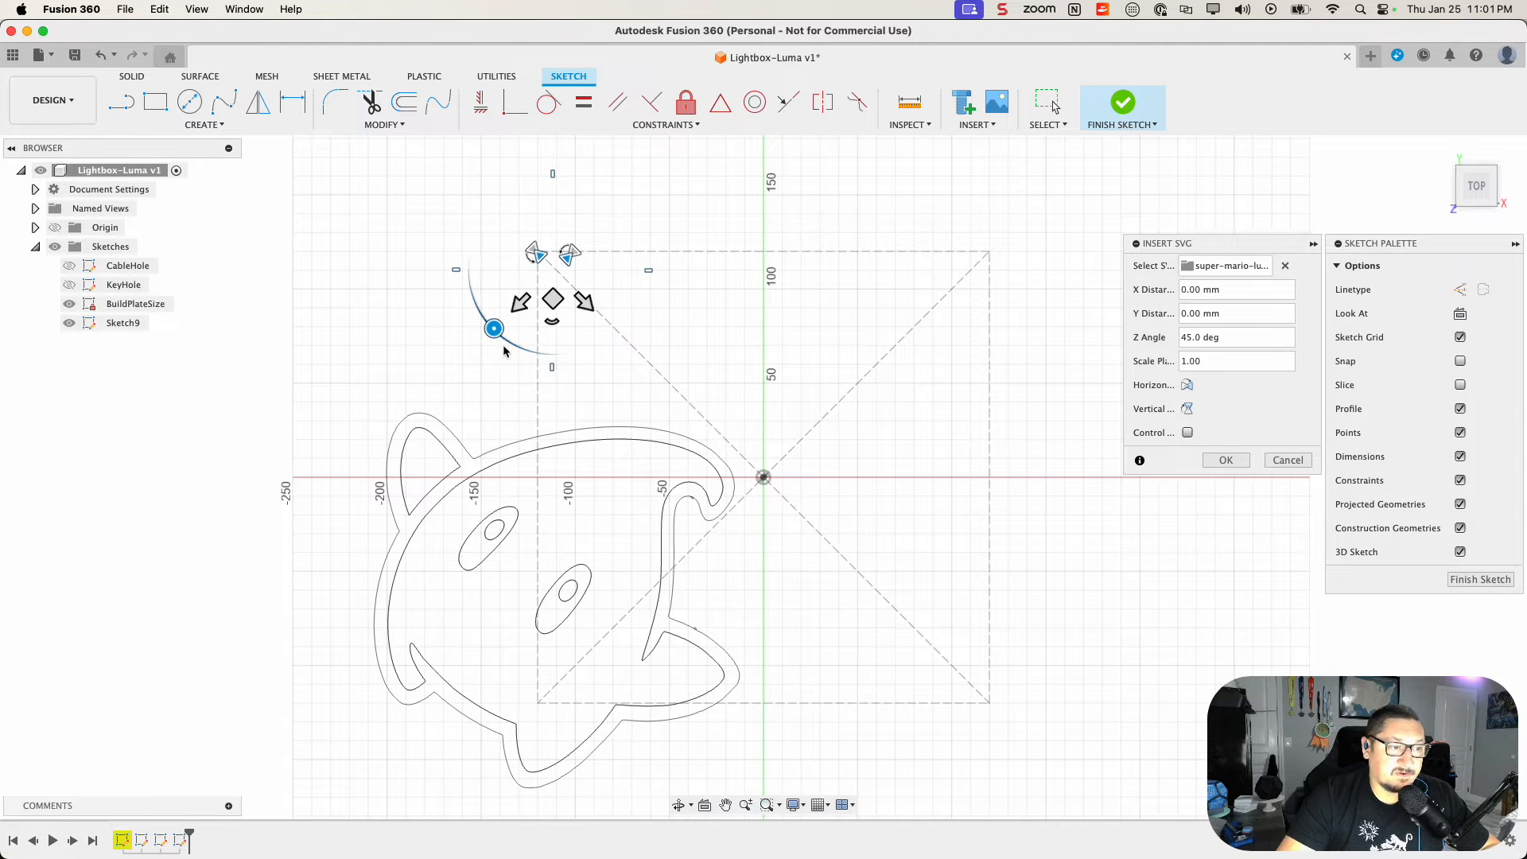
left_click_drag(552, 299, 760, 142)
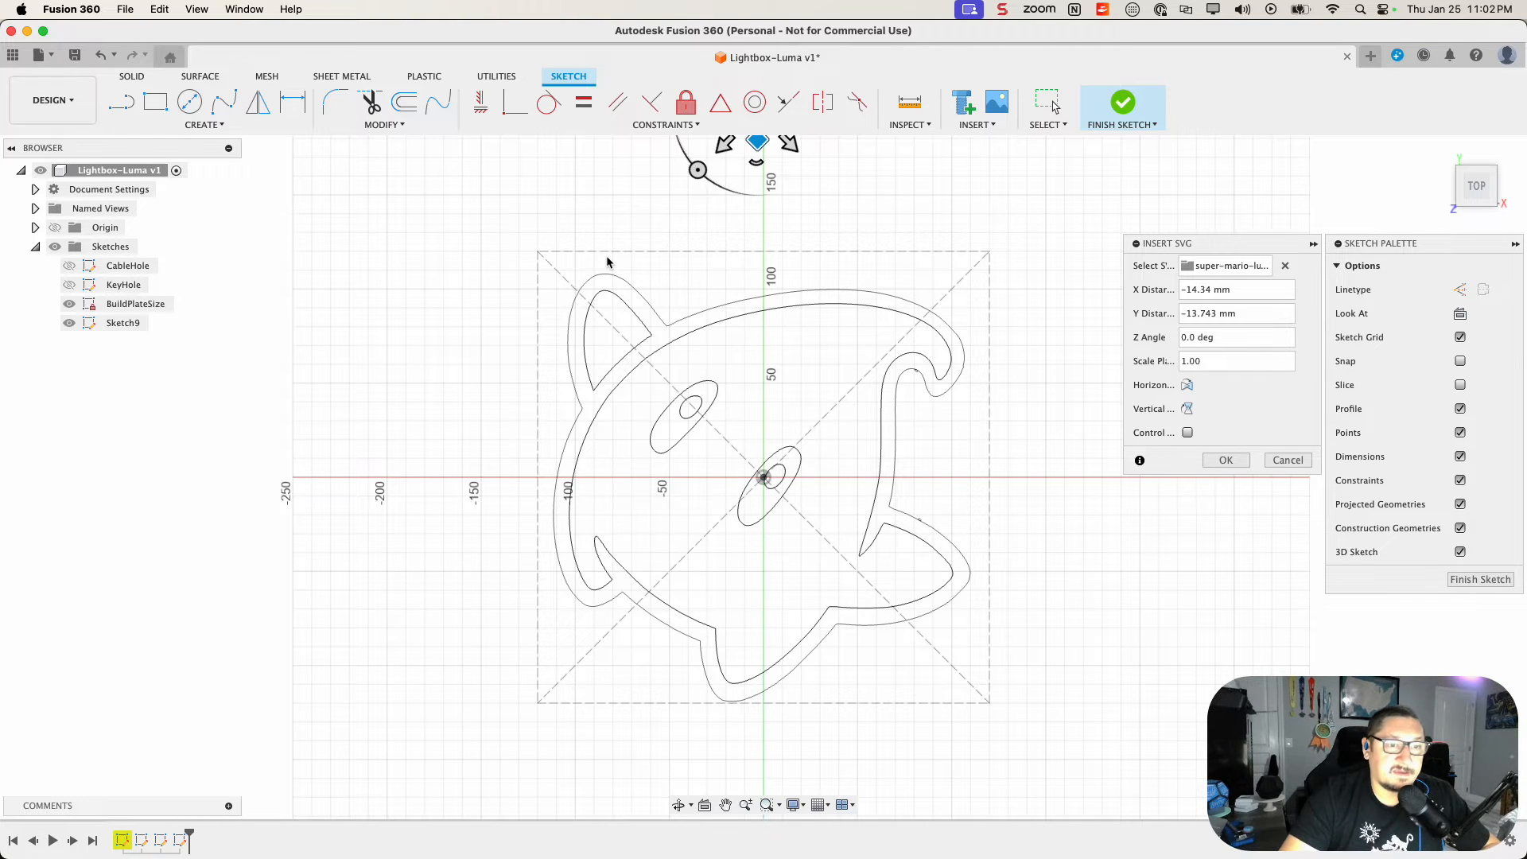
left_click(1225, 459)
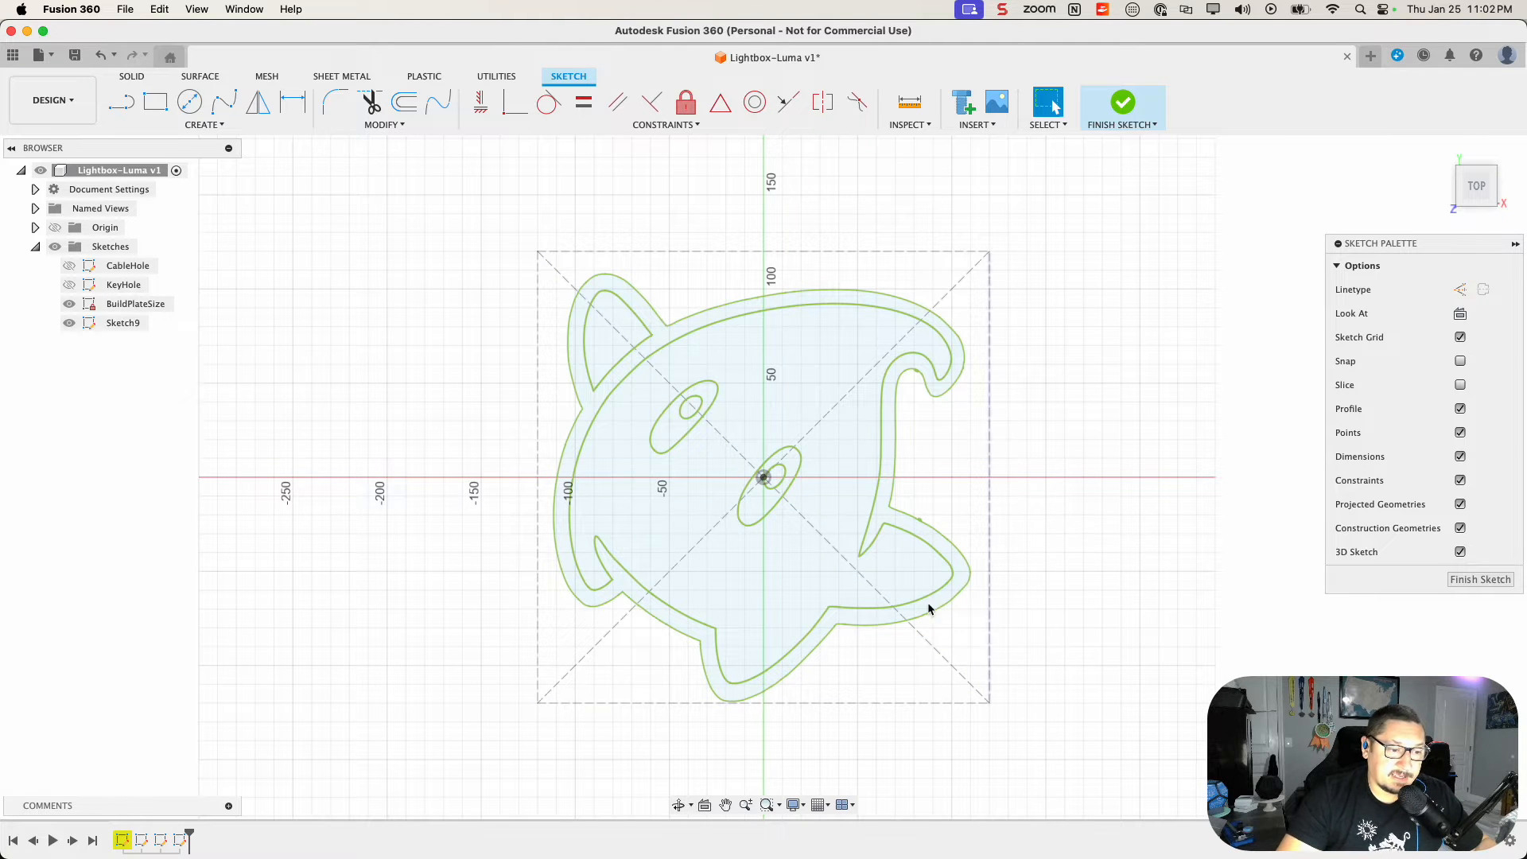
Step: Set a top view with Luma standing upright as the Home view with Fit to View, and test returning to it after orbiting
left_click(678, 805)
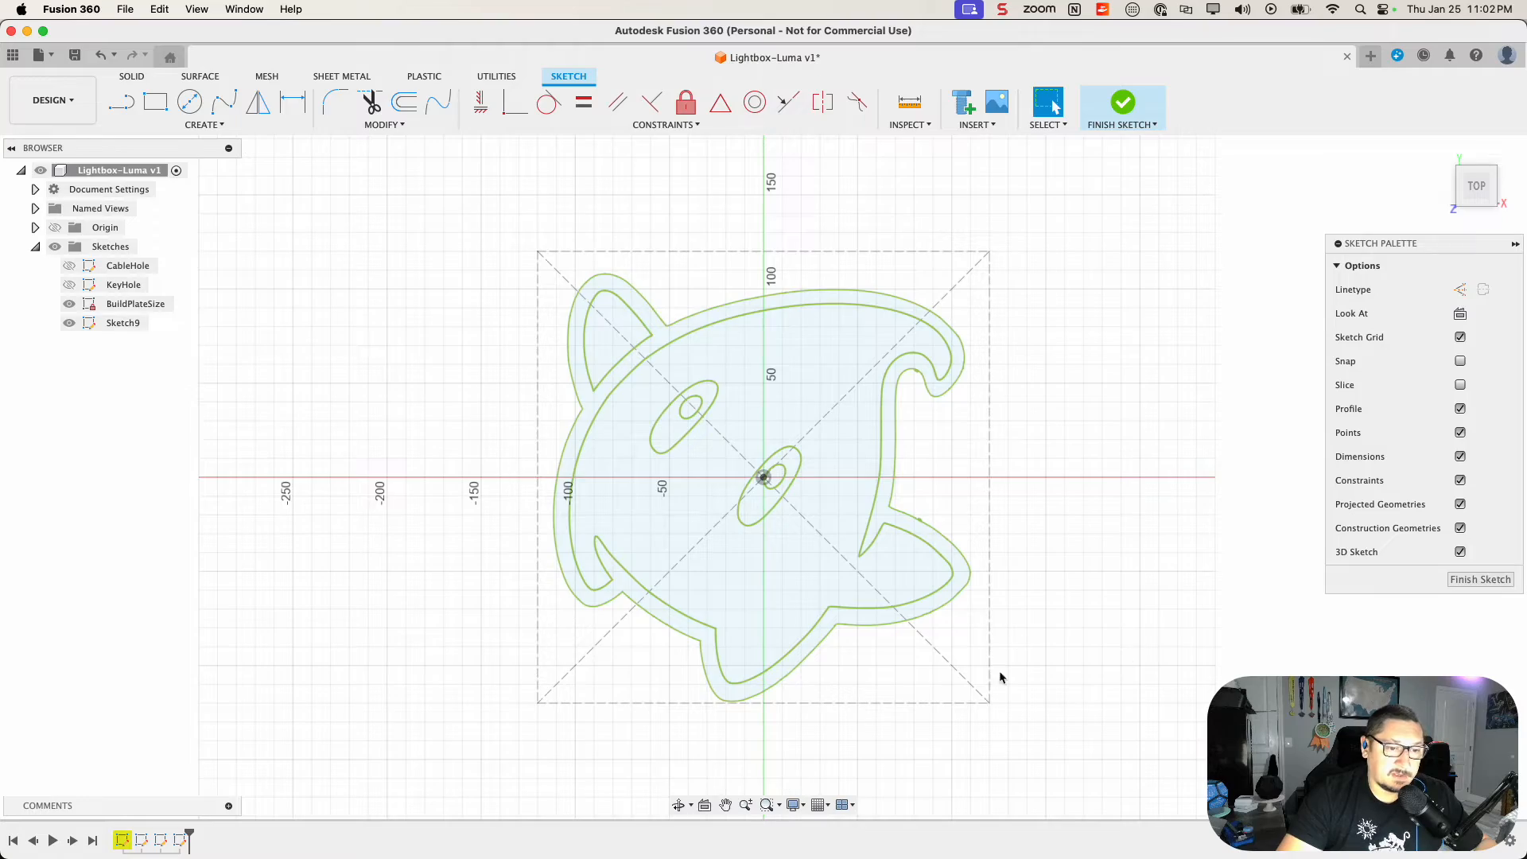
mouse_move(999, 675)
left_mouse_down()
mouse_move(981, 692)
mouse_move(835, 705)
mouse_move(971, 682)
mouse_move(1047, 689)
left_mouse_up()
key("Escape")
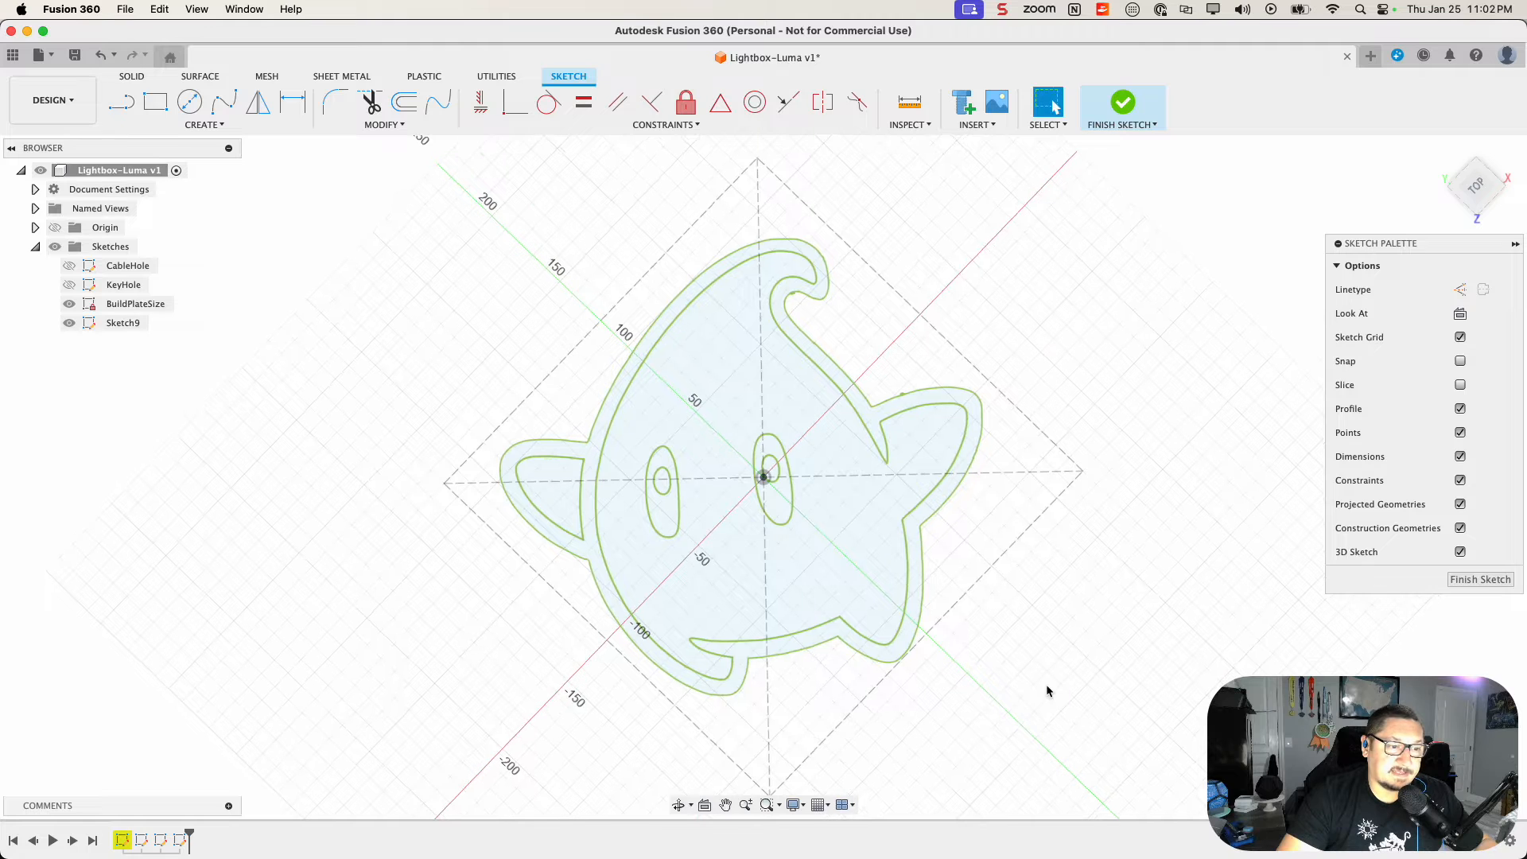
right_click(1479, 188)
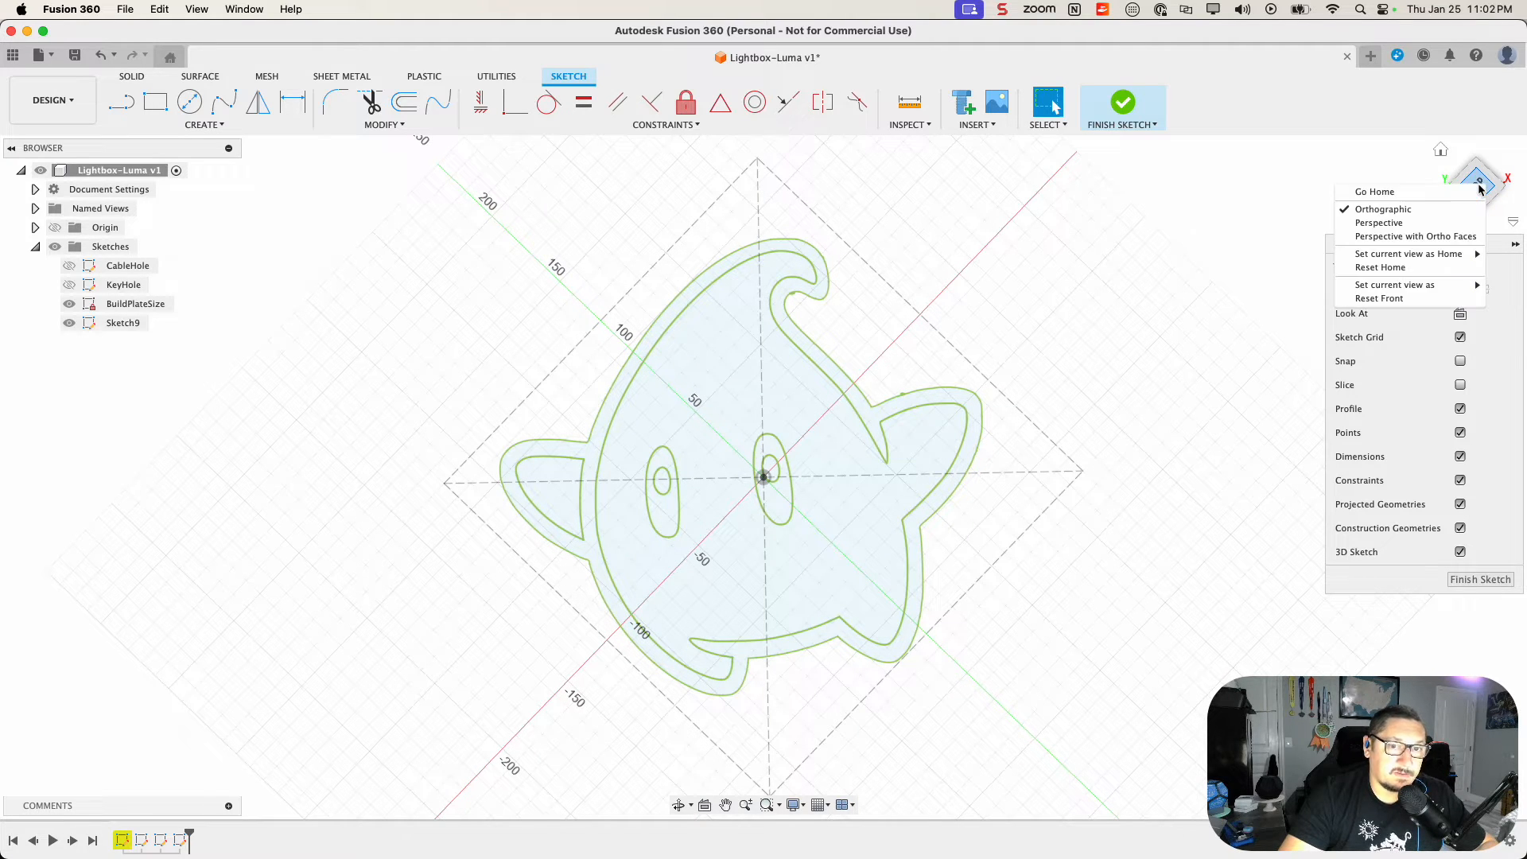
mouse_move(1387, 257)
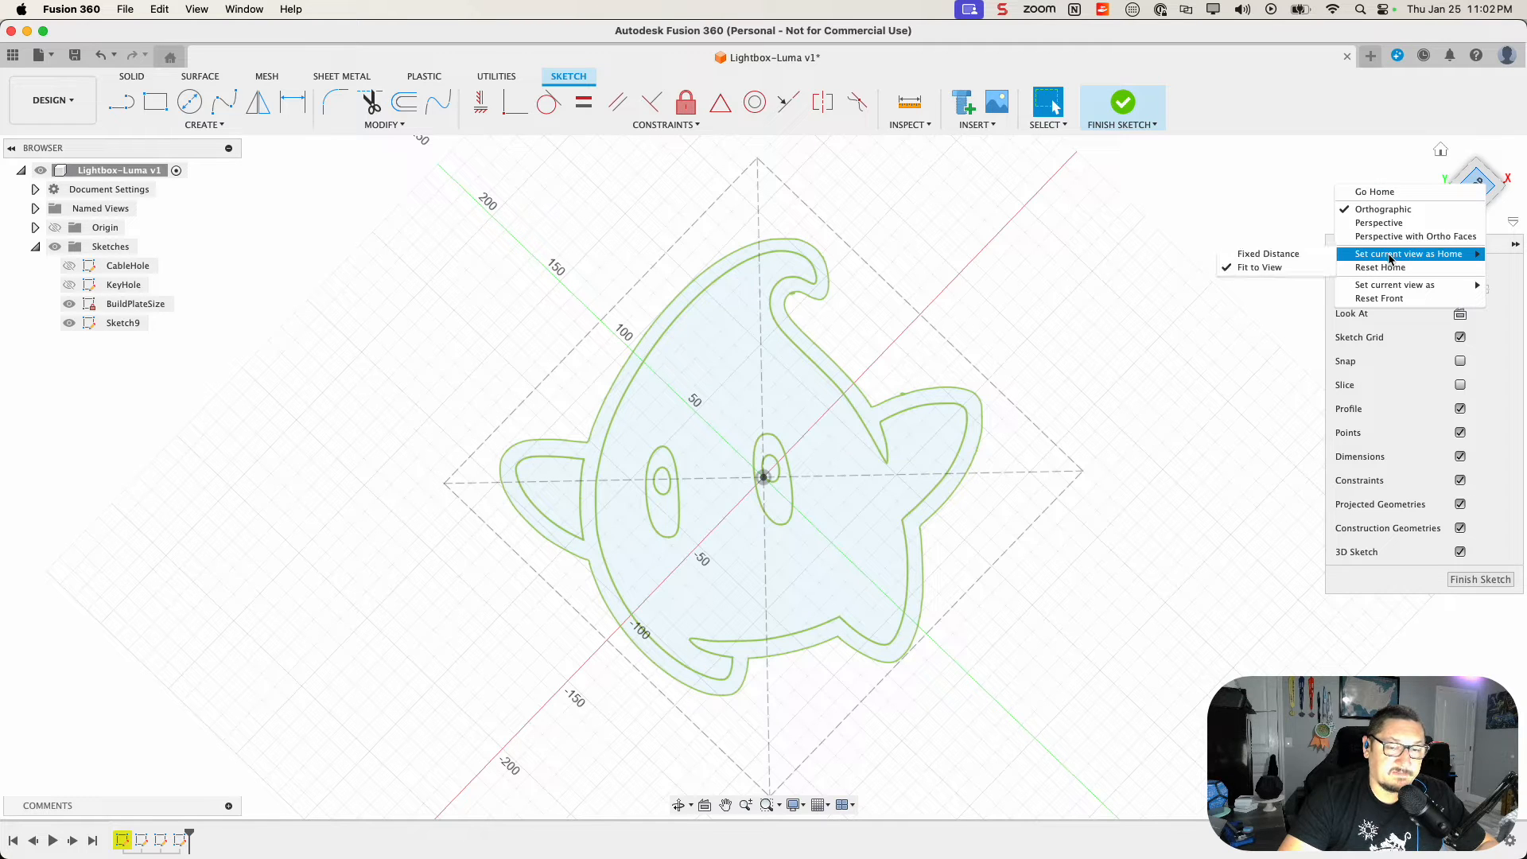
left_click(1266, 269)
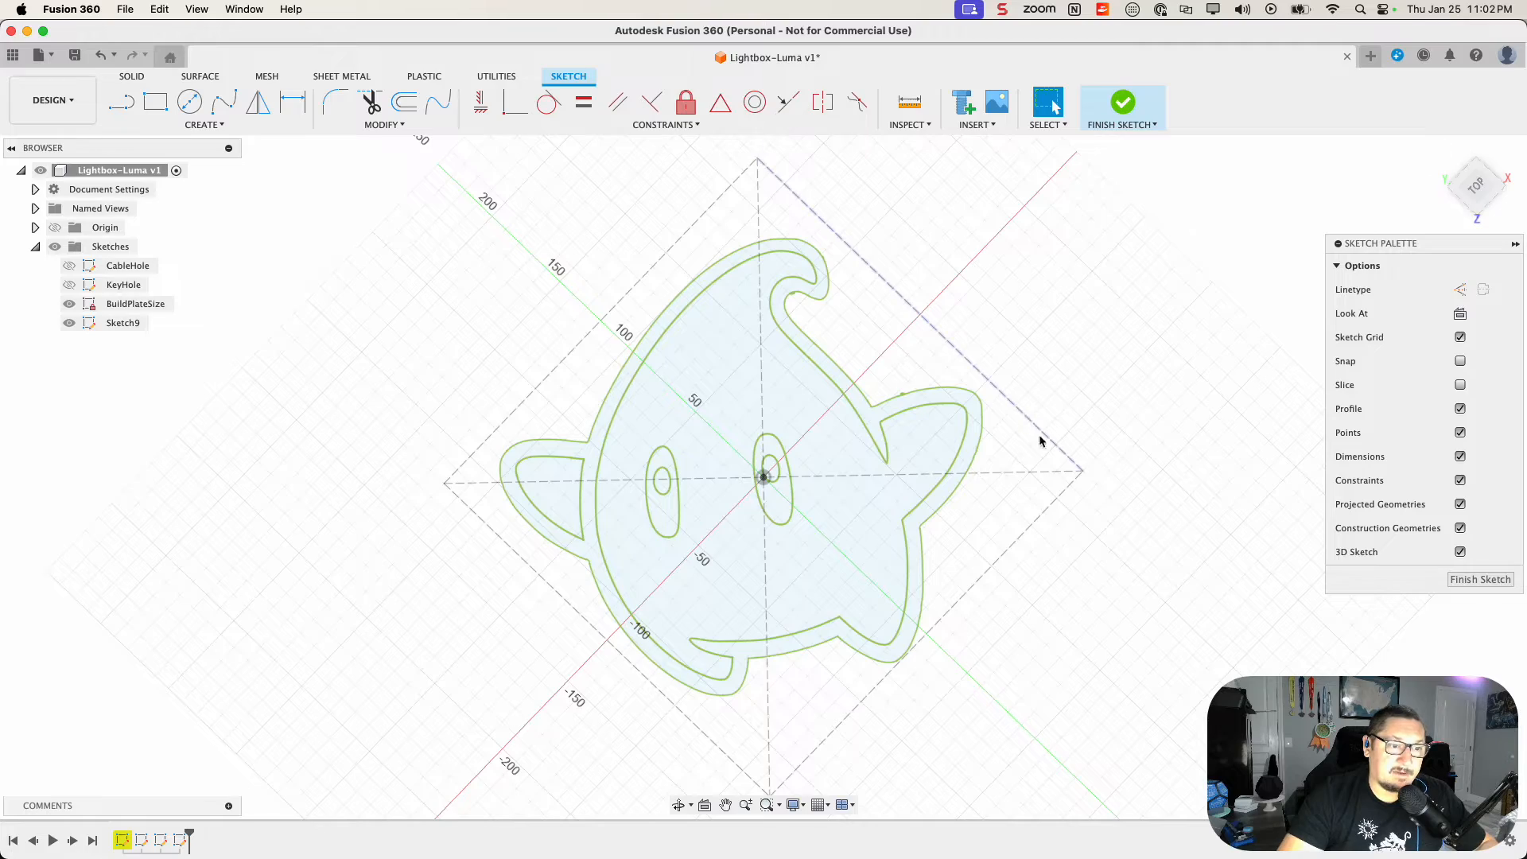
mouse_move(1058, 536)
middle_mouse_down("shift")
mouse_move(1063, 376)
mouse_move(996, 481)
mouse_move(1069, 509)
middle_mouse_up("shift")
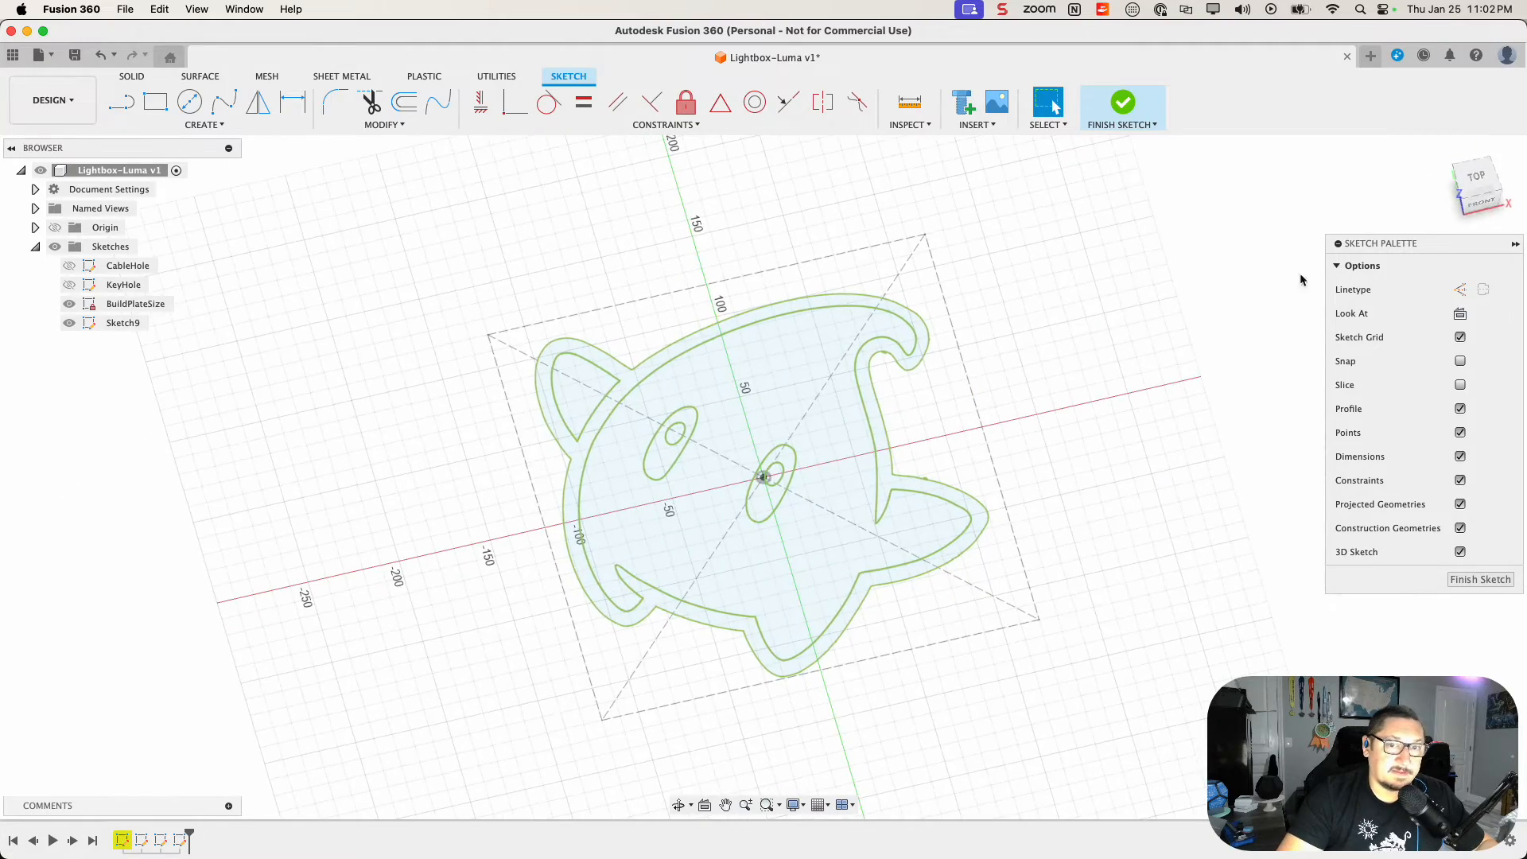
left_click(1441, 152)
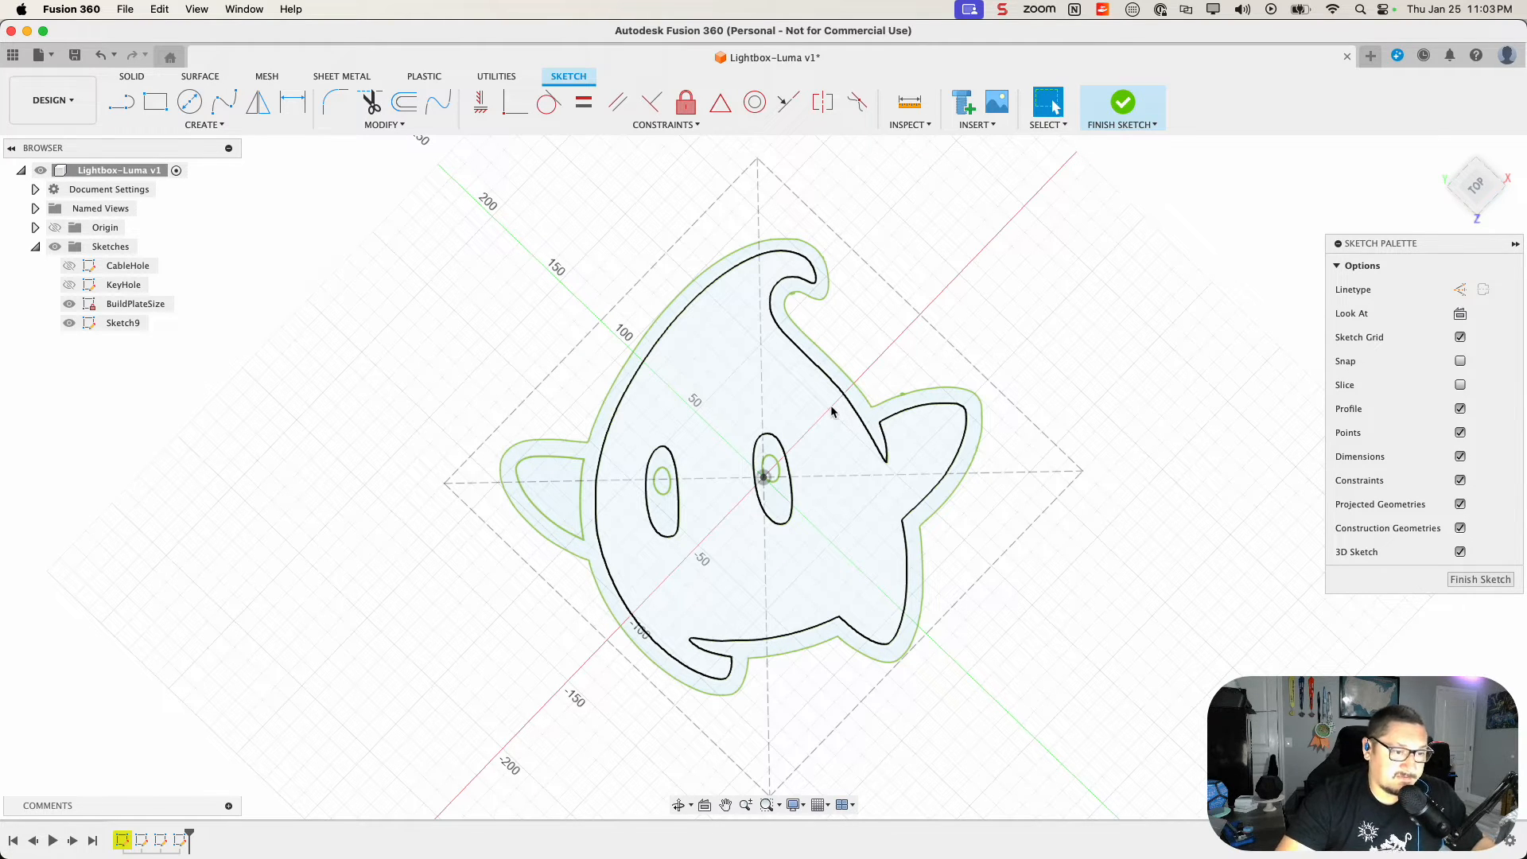
Step: Delete the small stray loop on the outer outline inside the curl of Luma's head tip
scroll(791, 296, "up", 3)
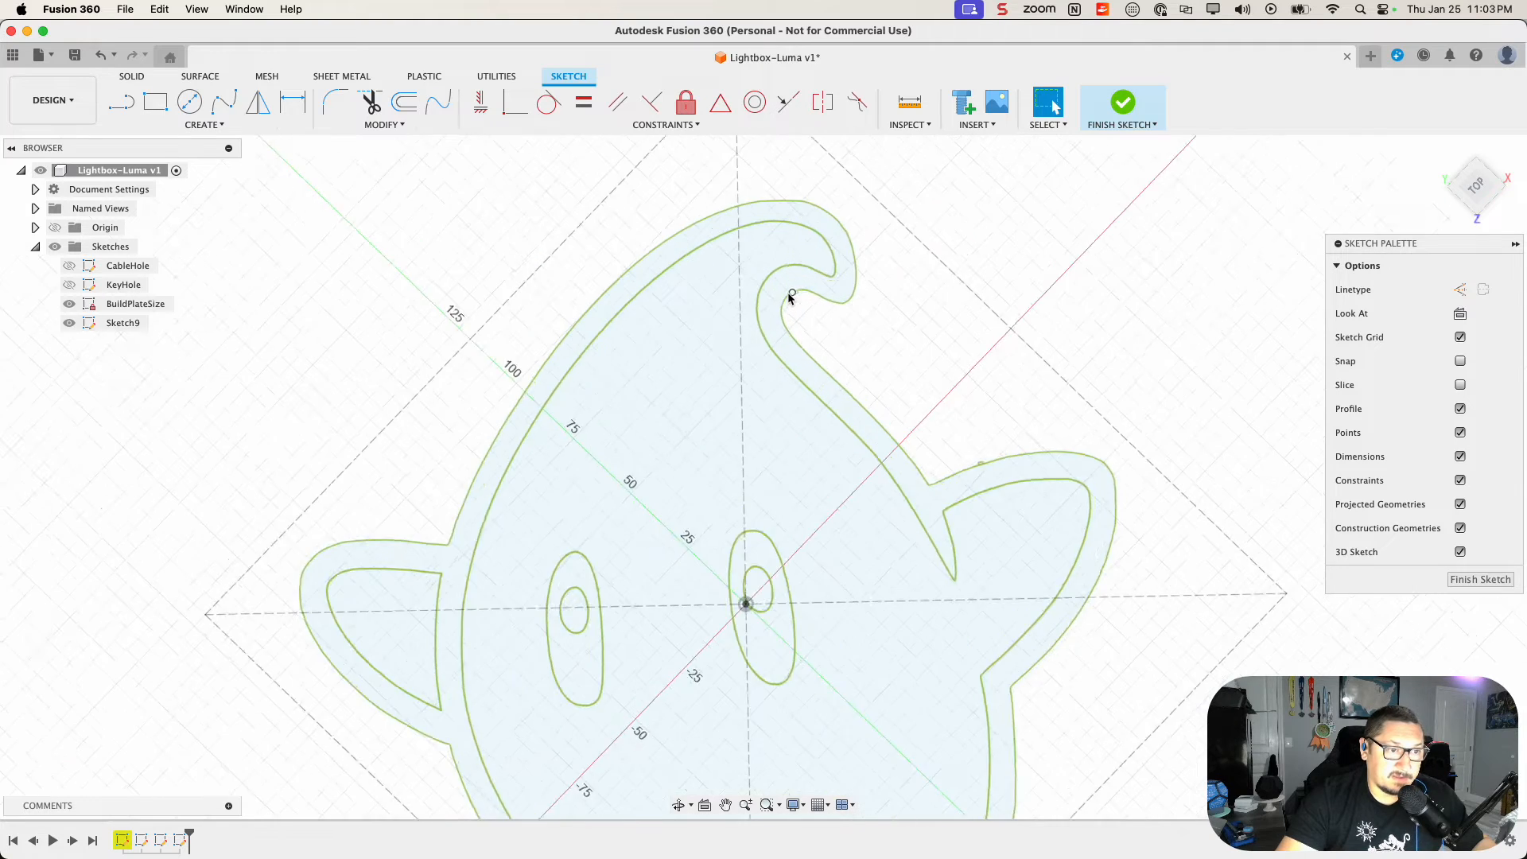
scroll(790, 294, "up", 5)
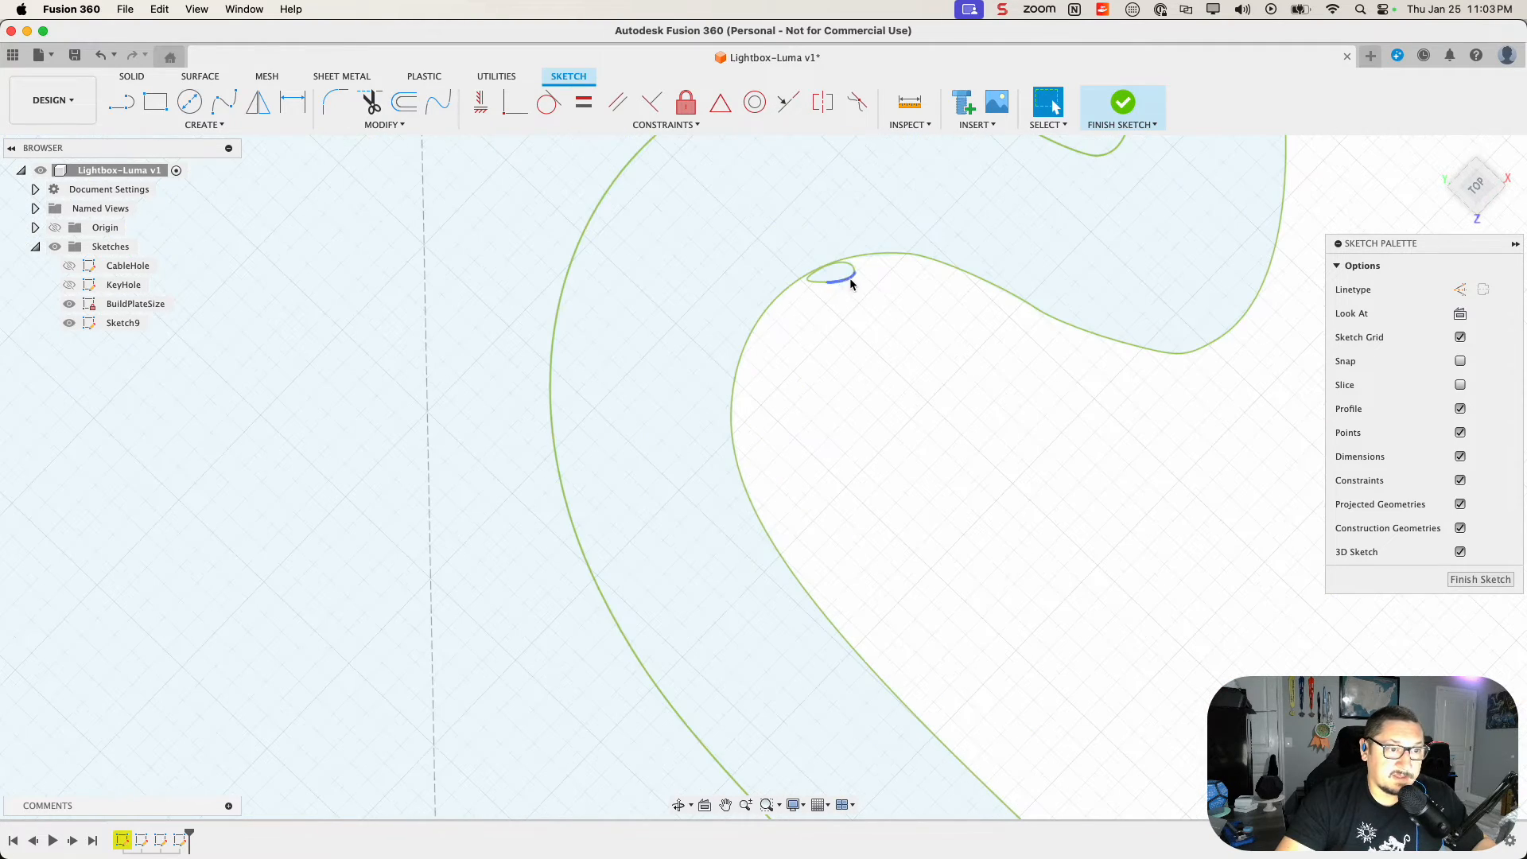
left_click(833, 278)
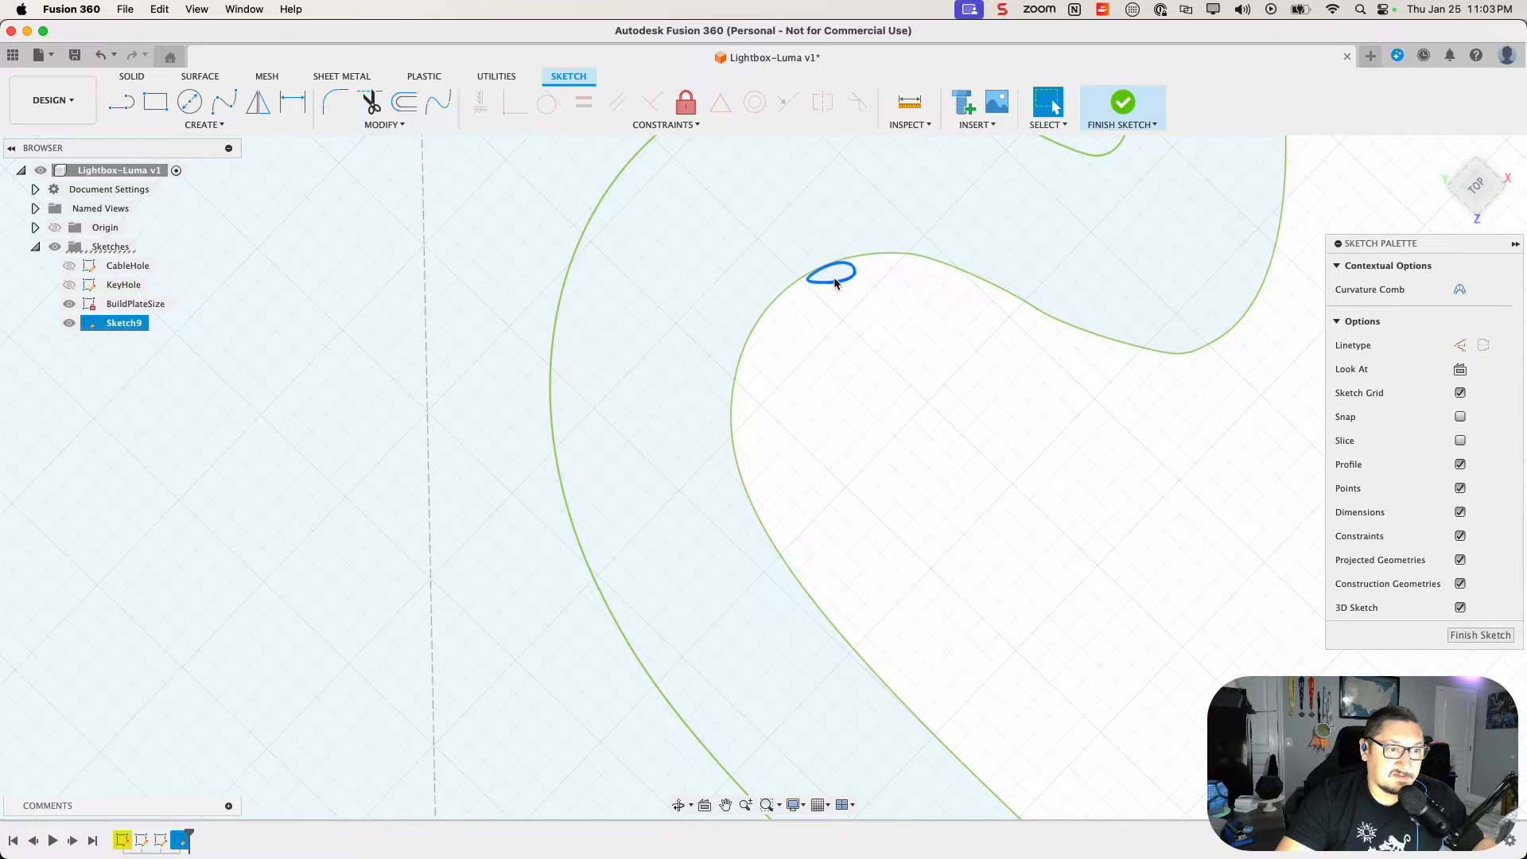
key("Delete")
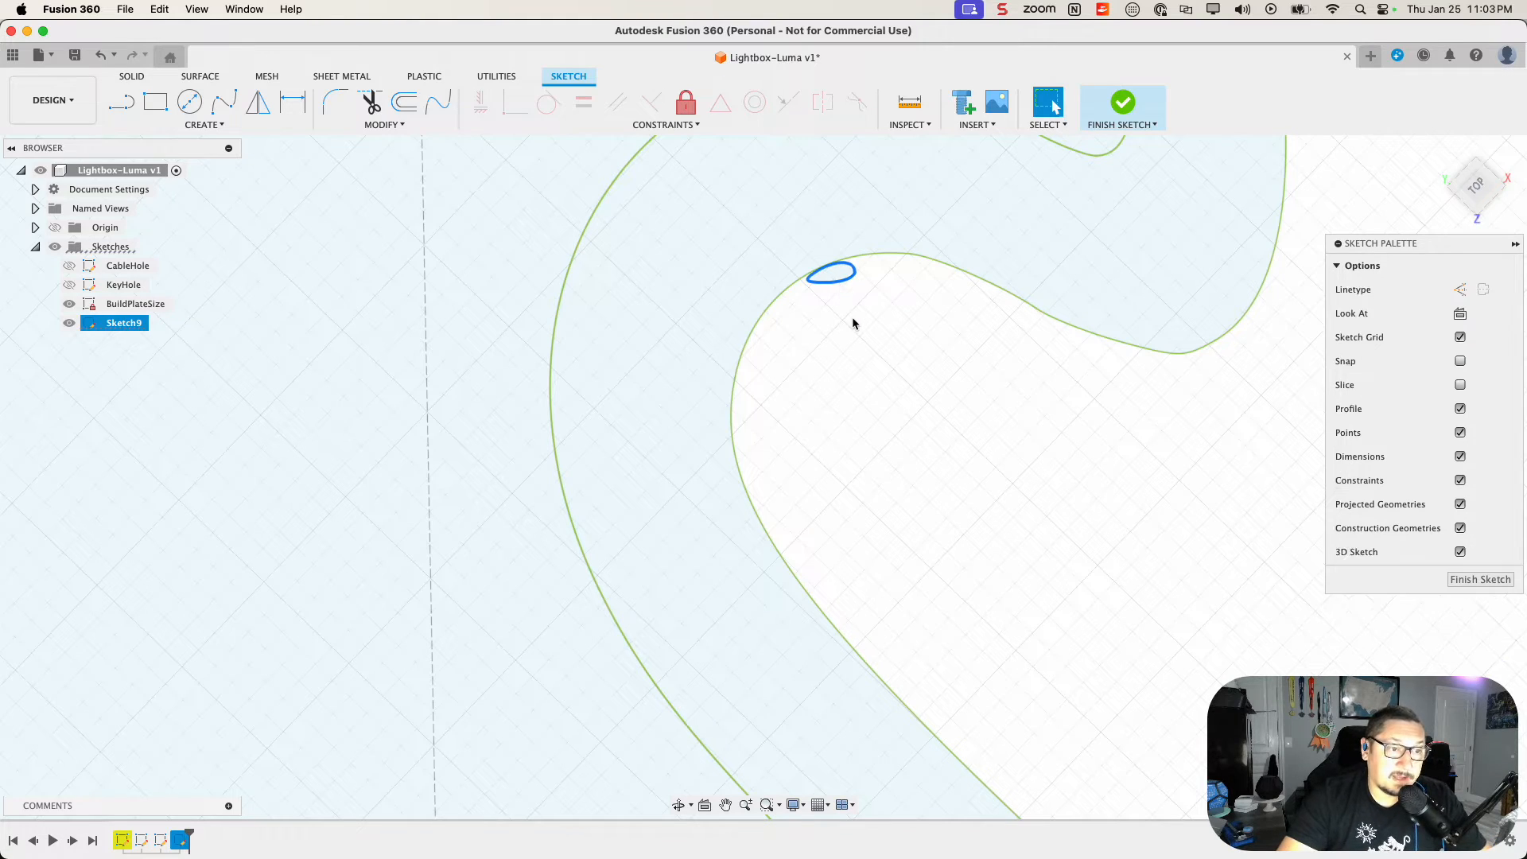
Step: Delete the small stray loop on the outer outline along the upper edge of Luma's right arm
mouse_move(894, 416)
middle_mouse_down()
mouse_move(945, 477)
mouse_move(596, 175)
middle_mouse_up()
scroll(989, 552, "down", 5)
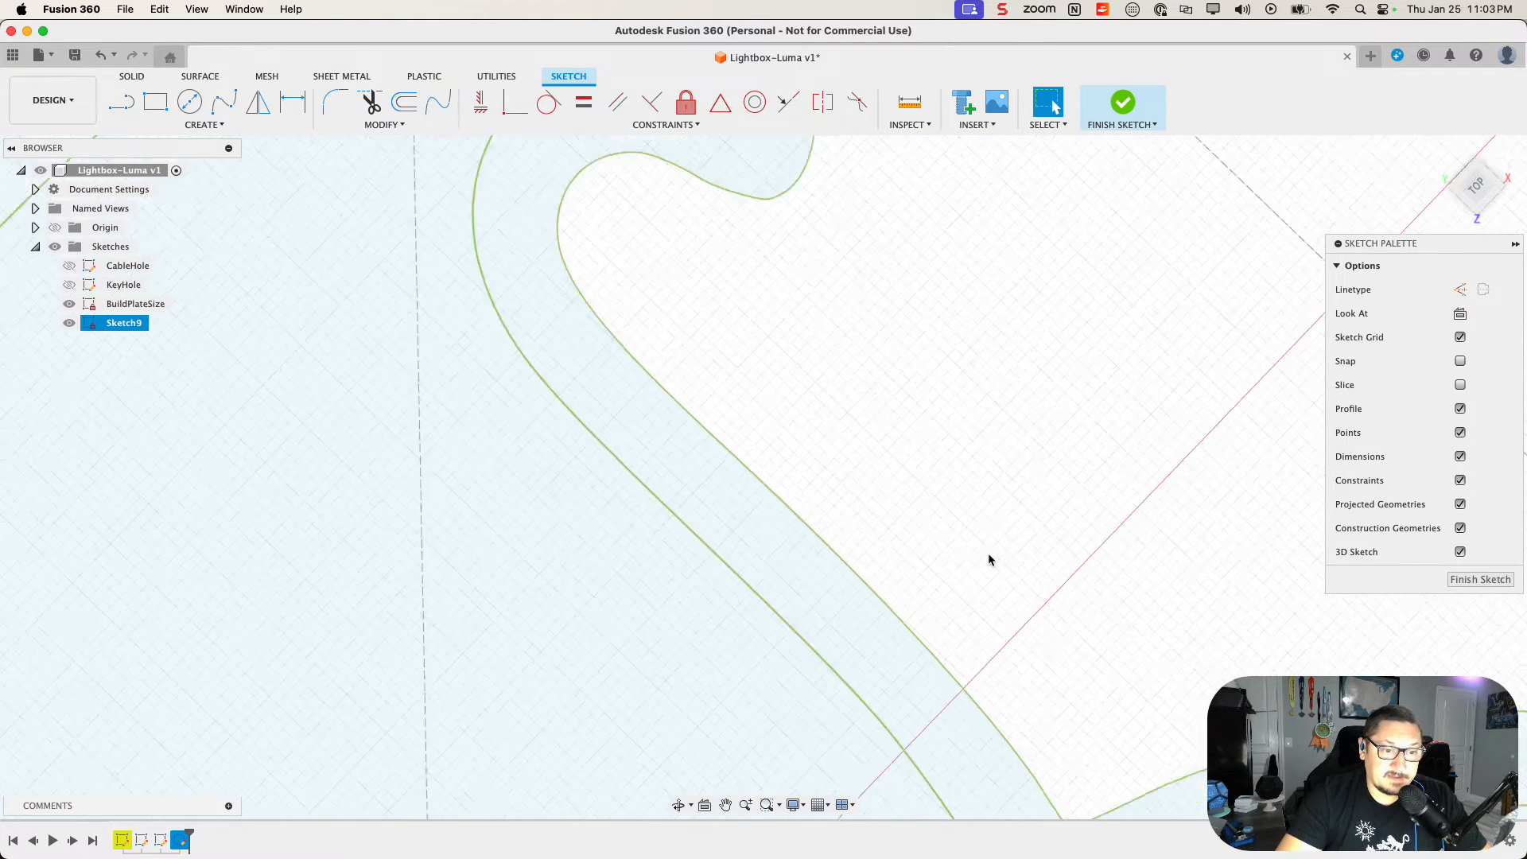
middle_click_drag(1089, 634, 835, 425)
scroll(906, 497, "up", 3)
scroll(922, 481, "up", 4)
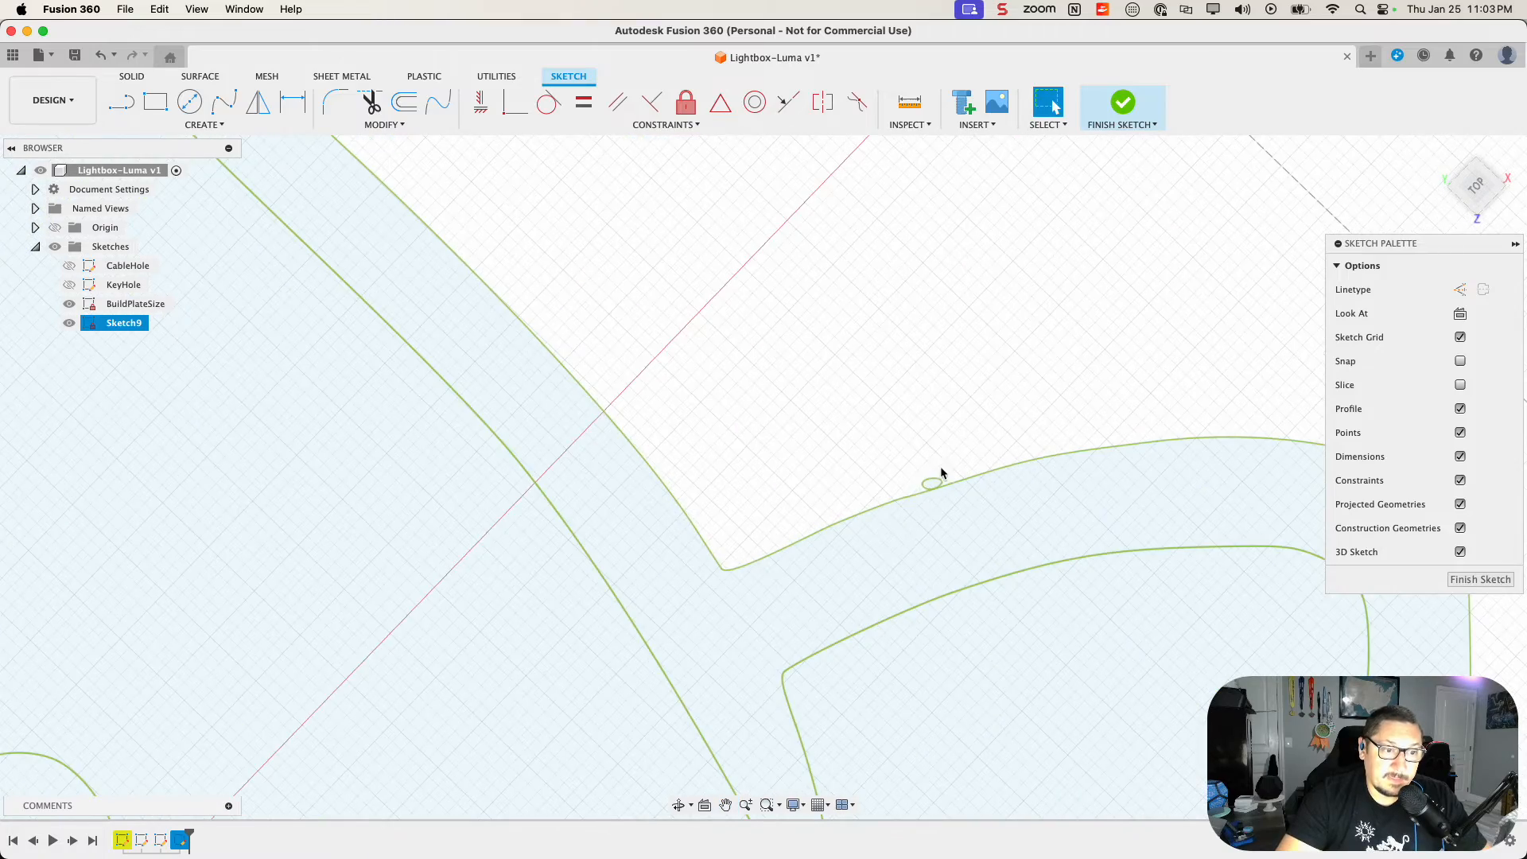
left_click(940, 488)
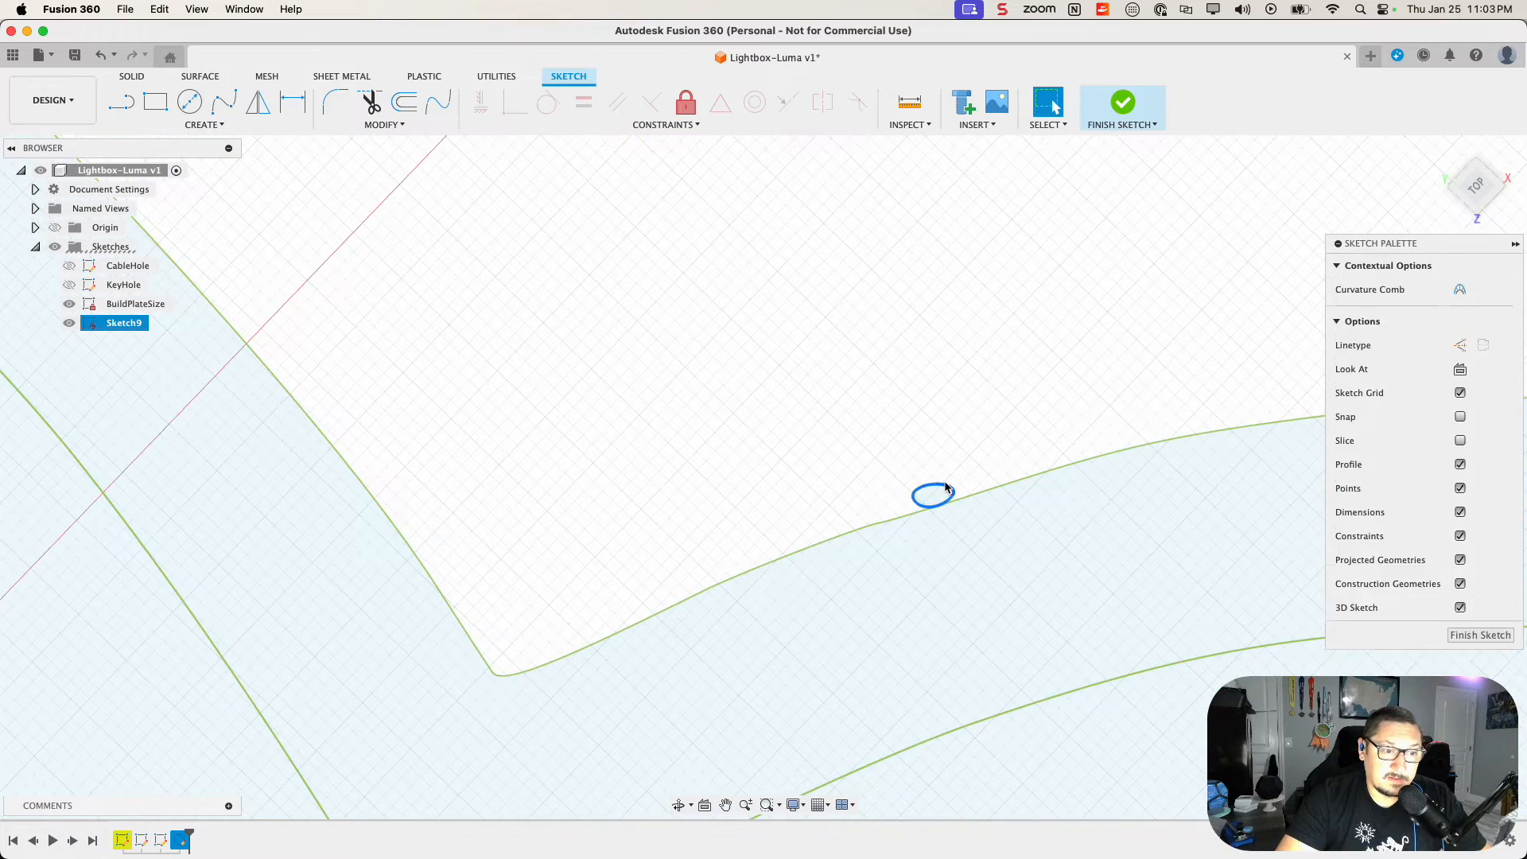
key("Delete")
Step: Delete the three uneven curve segments forming the bump on the outer outline of the head tip
scroll(943, 487, "down", 5)
scroll(944, 487, "down", 5)
scroll(944, 486, "up", 3)
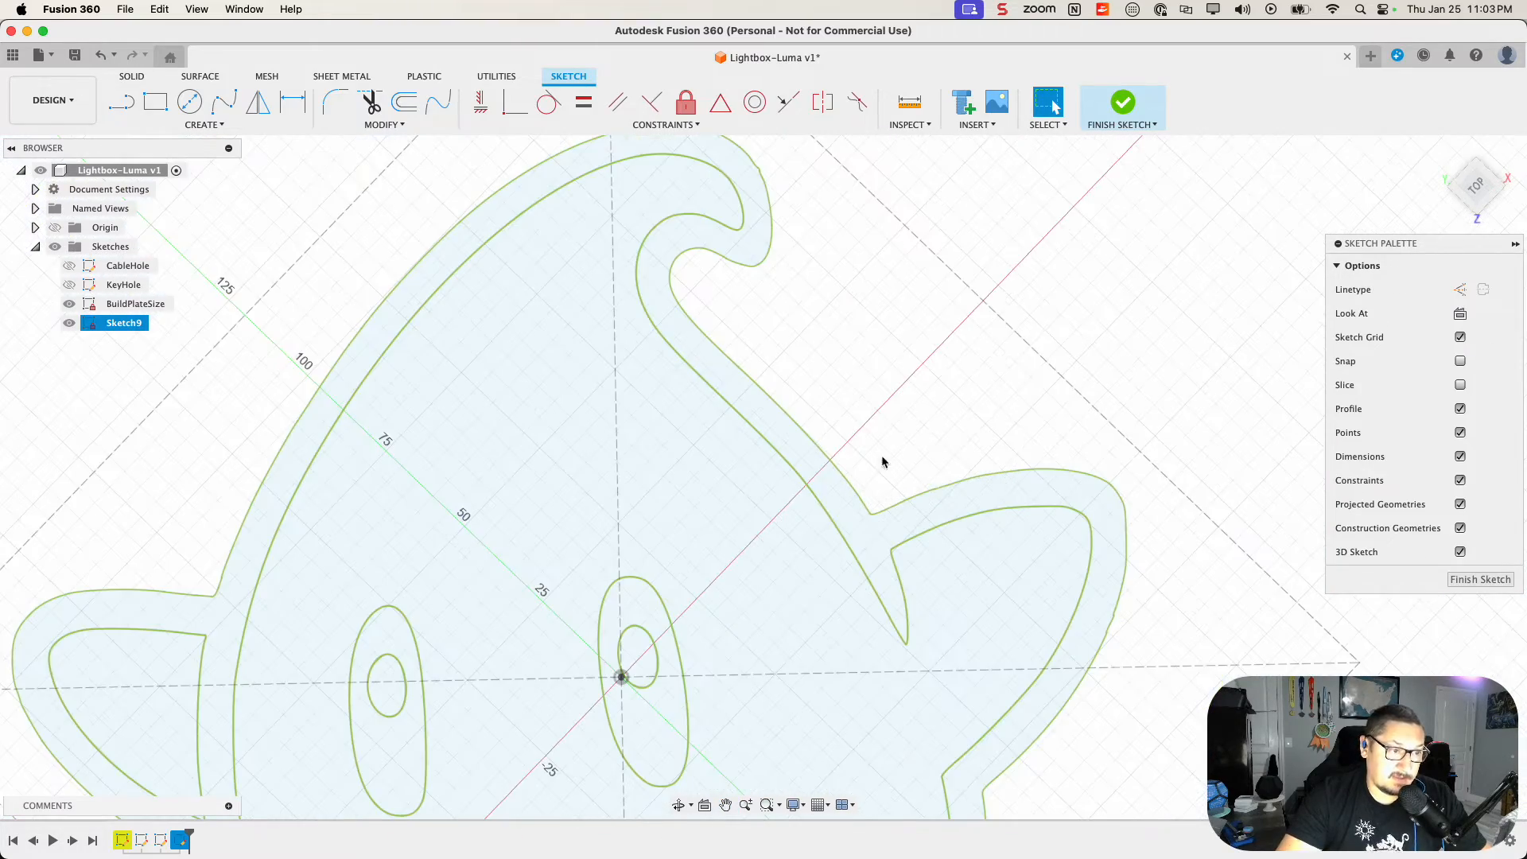
middle_click_drag(875, 370, 875, 236)
scroll(1059, 720, "down", 3)
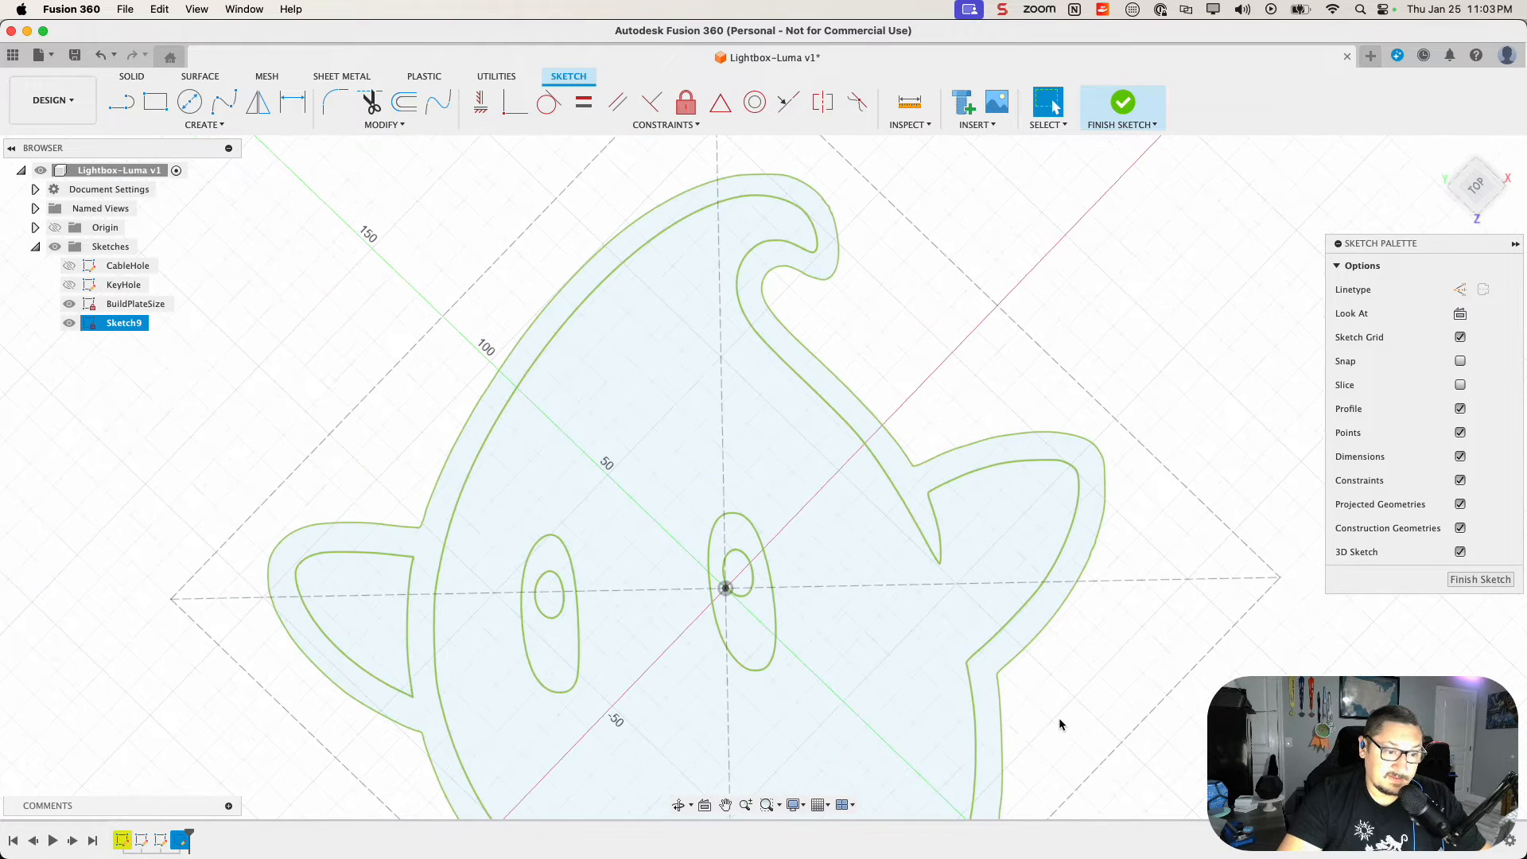
mouse_move(1061, 632)
middle_mouse_down()
mouse_move(1054, 499)
mouse_move(1063, 742)
middle_mouse_up()
middle_click_drag(923, 311, 923, 342)
scroll(823, 334, "up", 10)
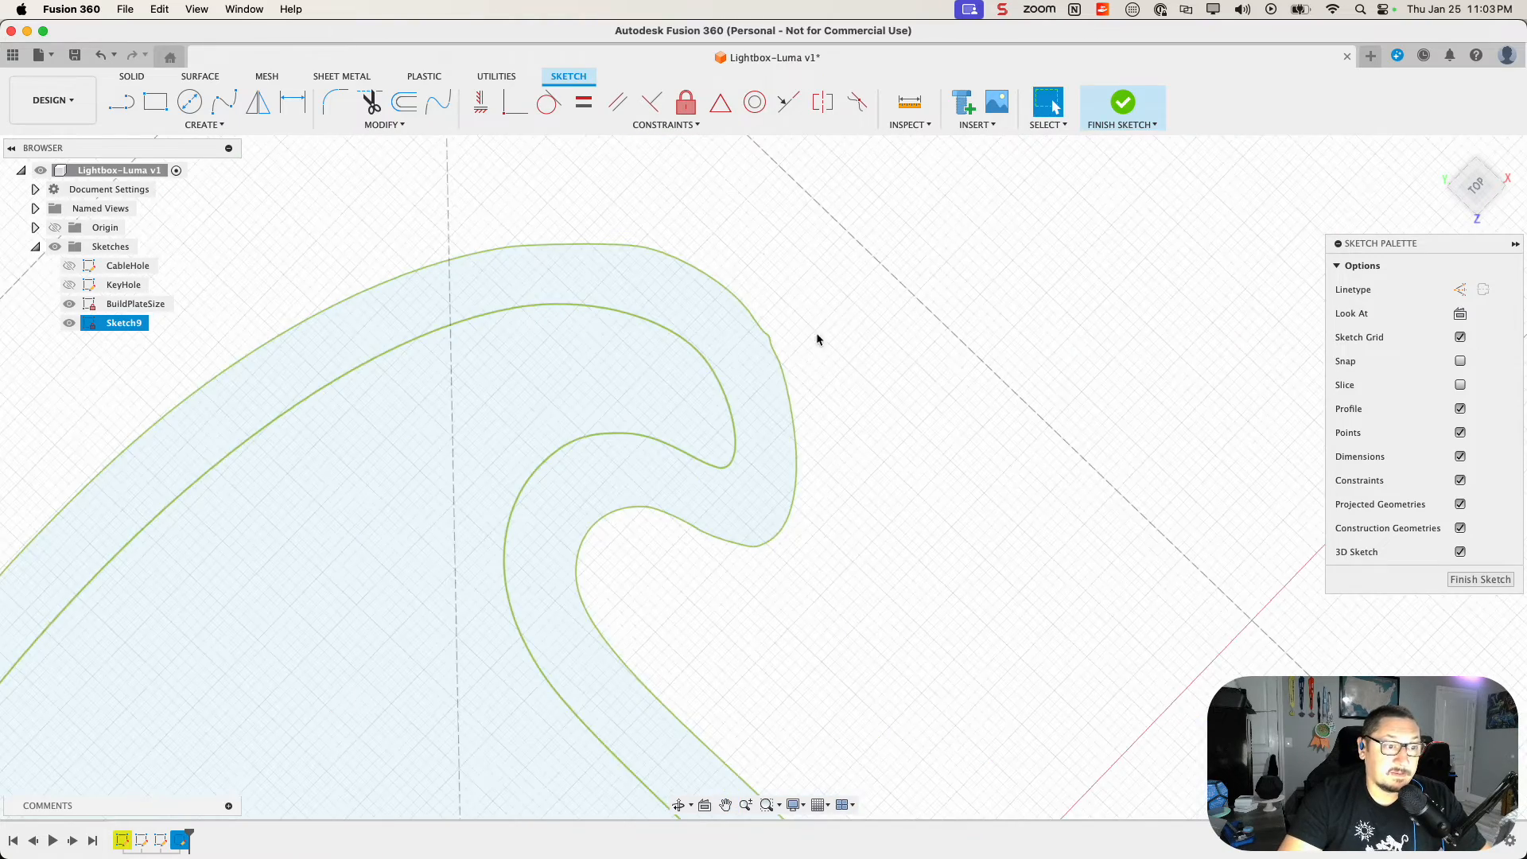
scroll(827, 395, "up", 5)
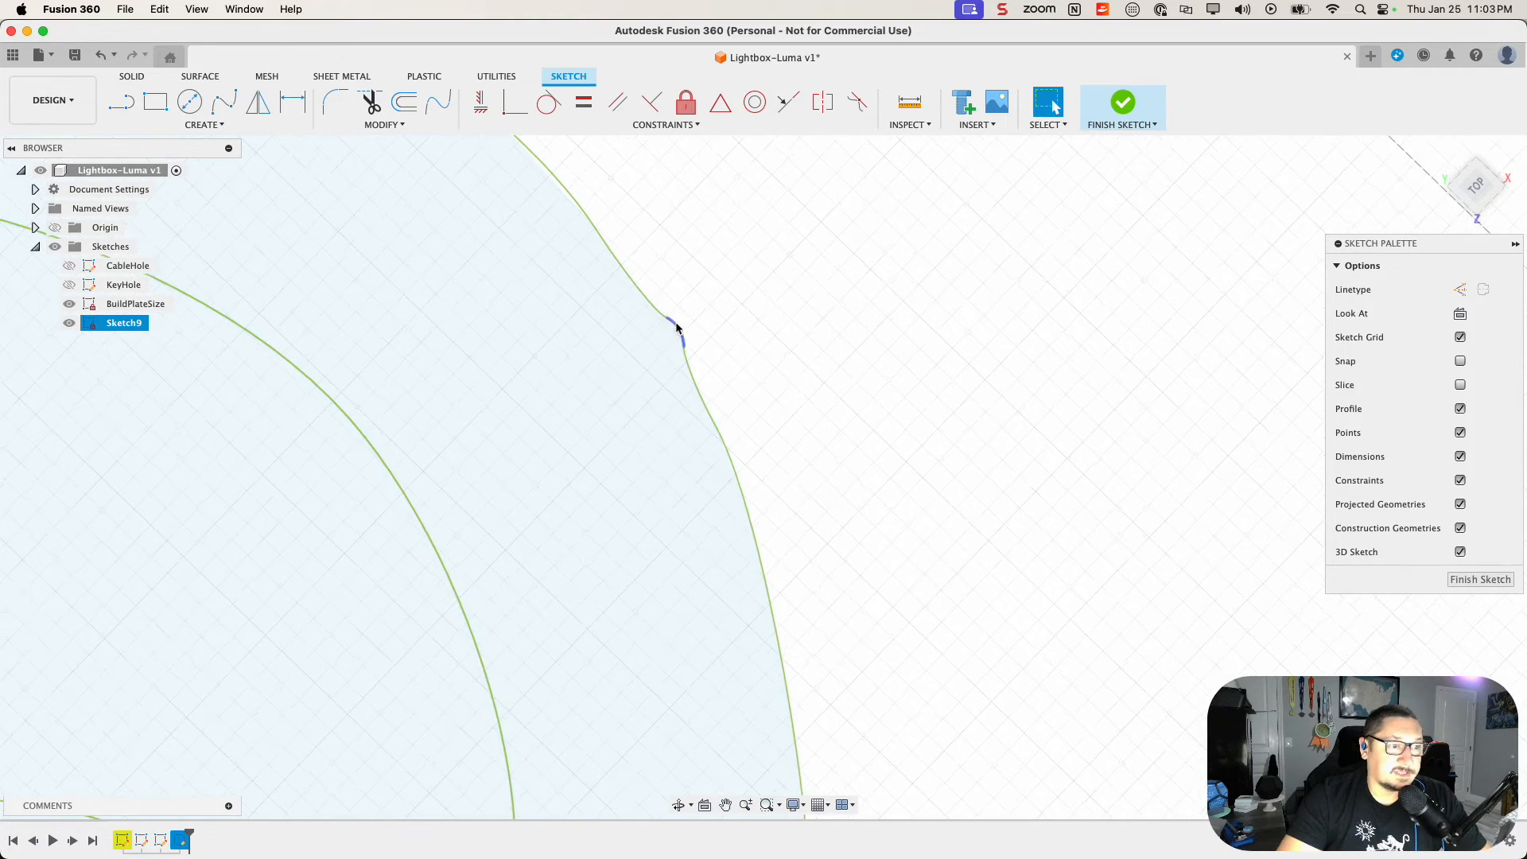
left_click(702, 398)
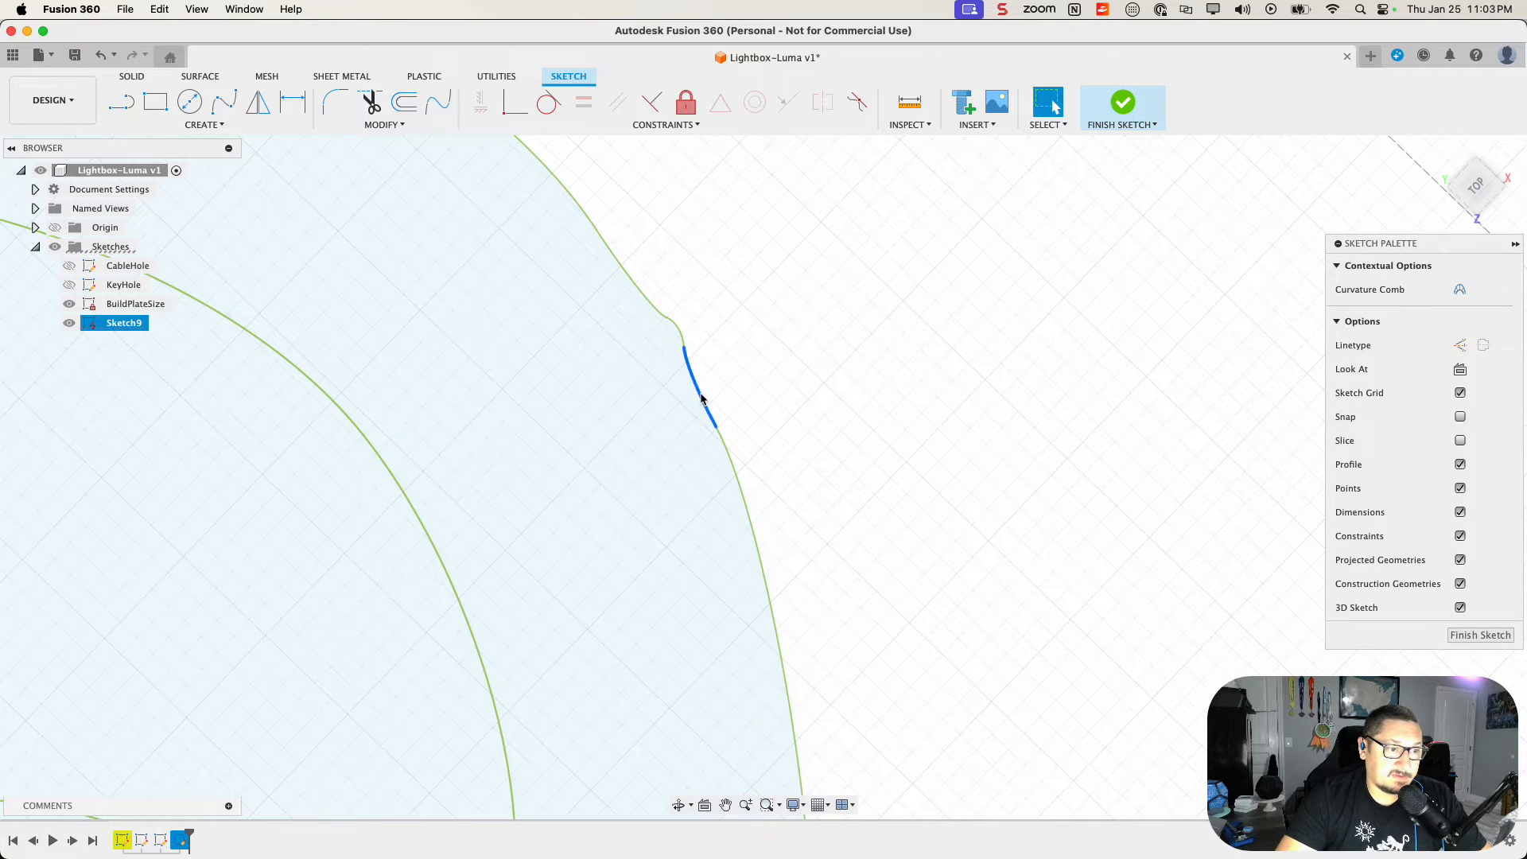
key("Delete")
left_click(679, 331)
key("Delete")
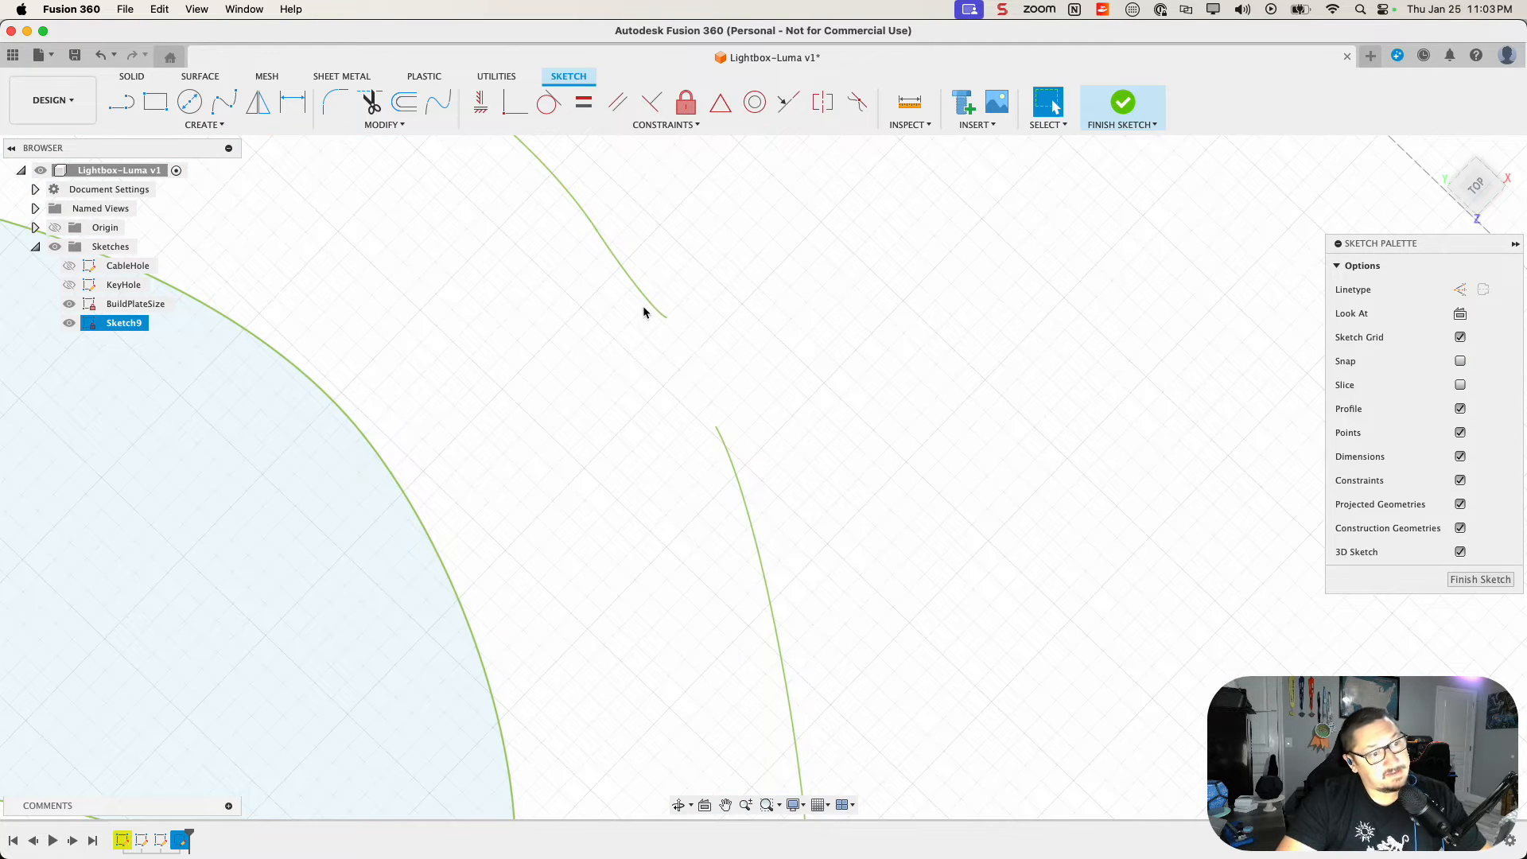
left_click(656, 315)
key("Delete")
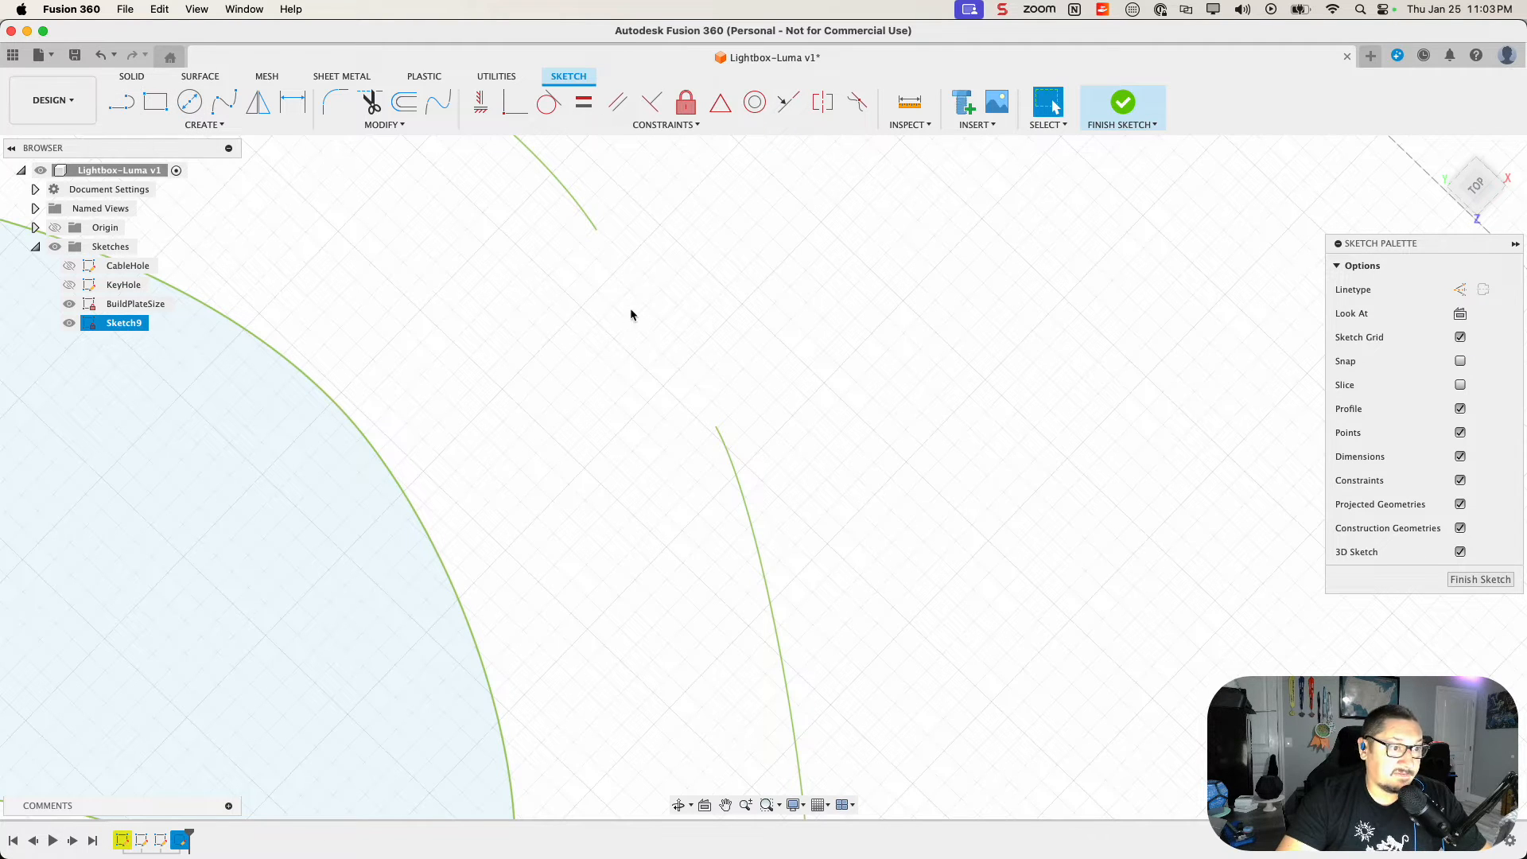
Step: Draw a fit point spline from the upper open end through the lower open end of the gap, finishing just inside the outline
left_click(222, 102)
left_click(596, 231)
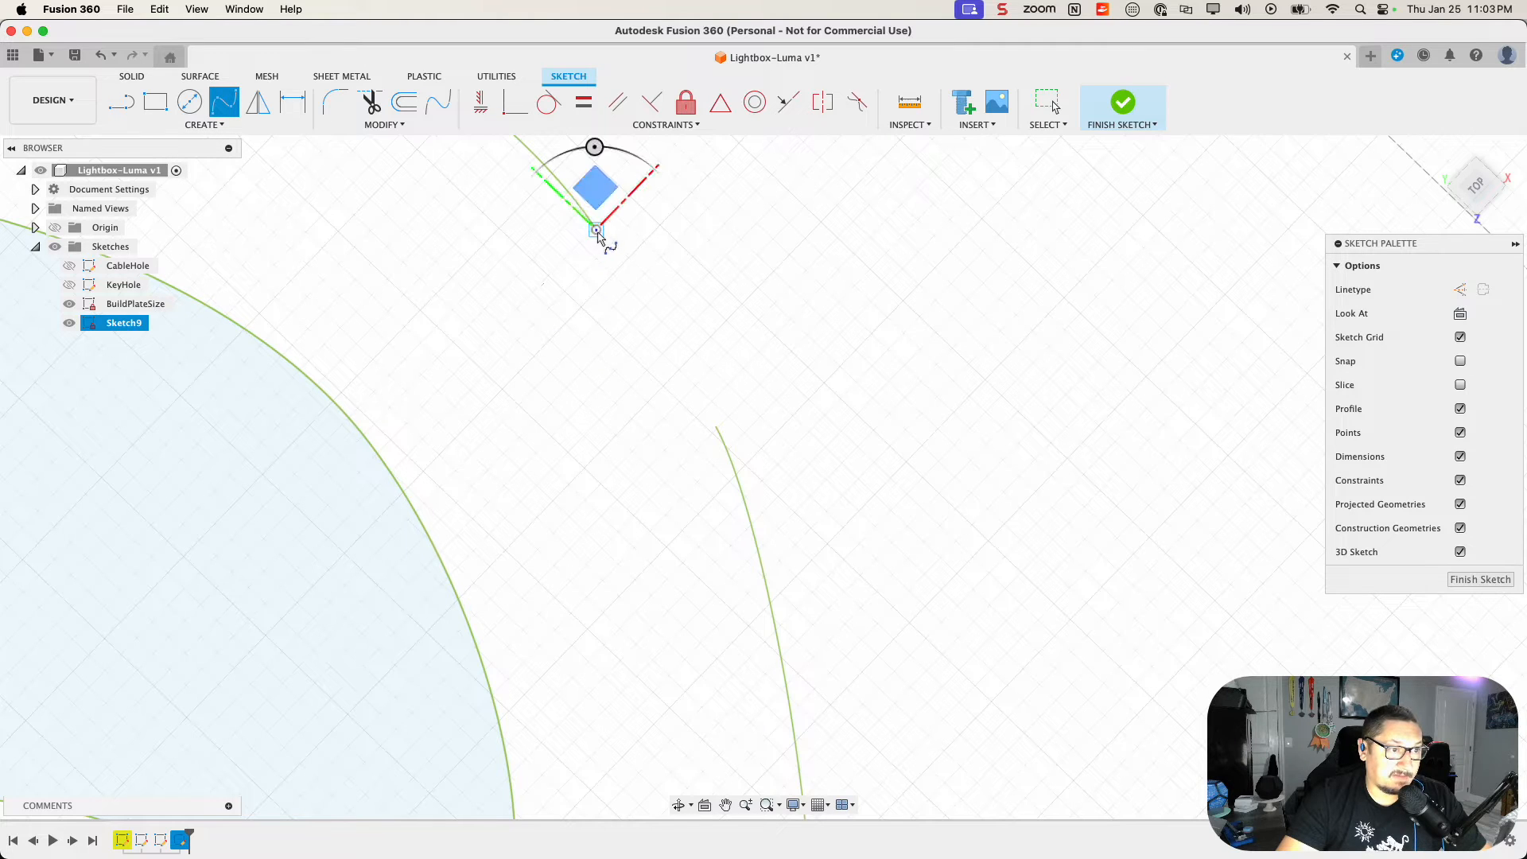
left_click(717, 428)
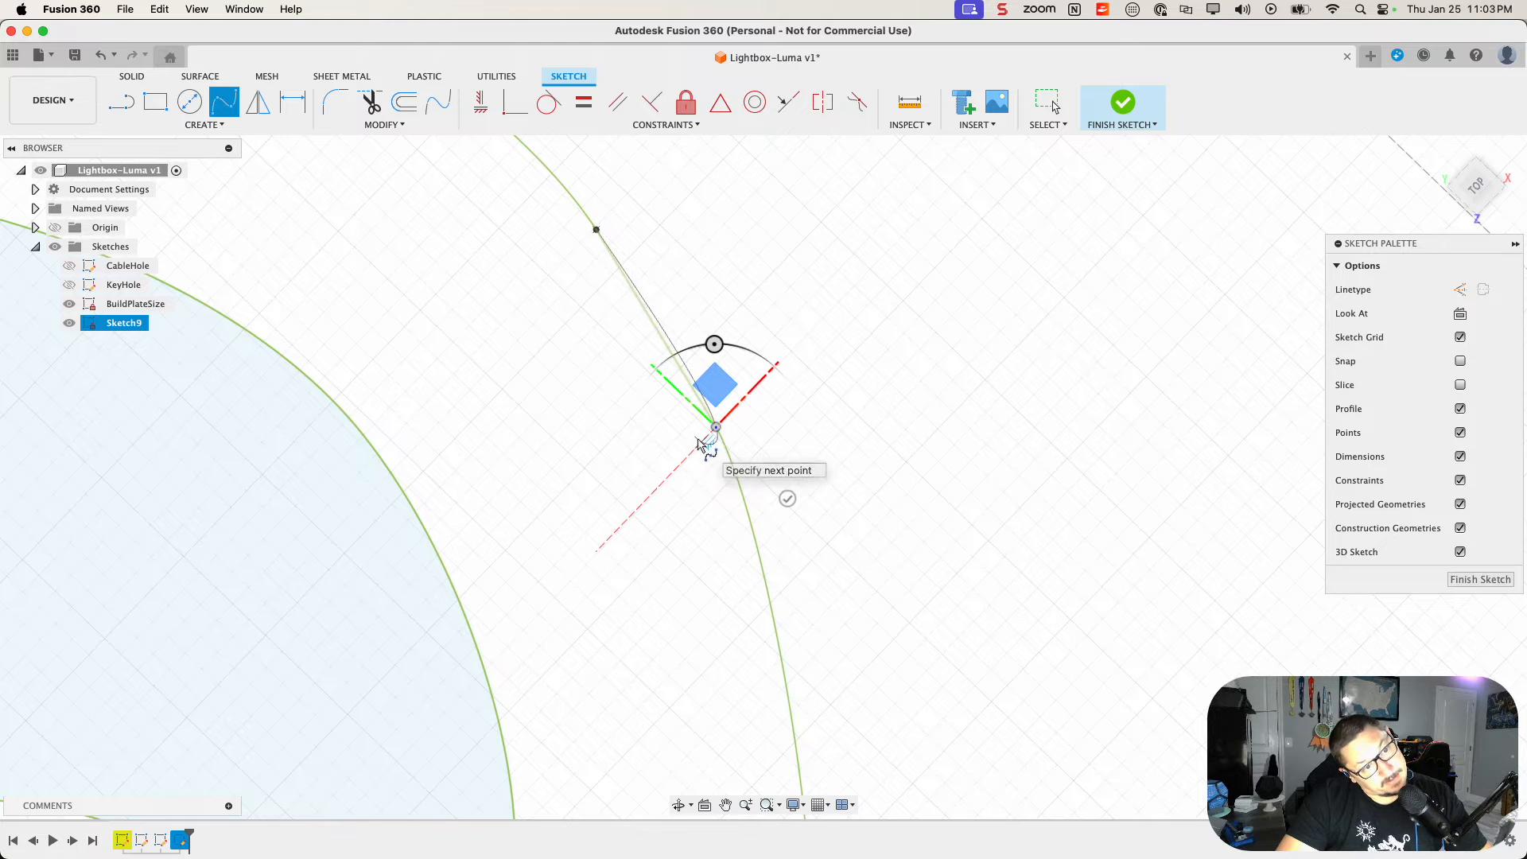
left_click(696, 443)
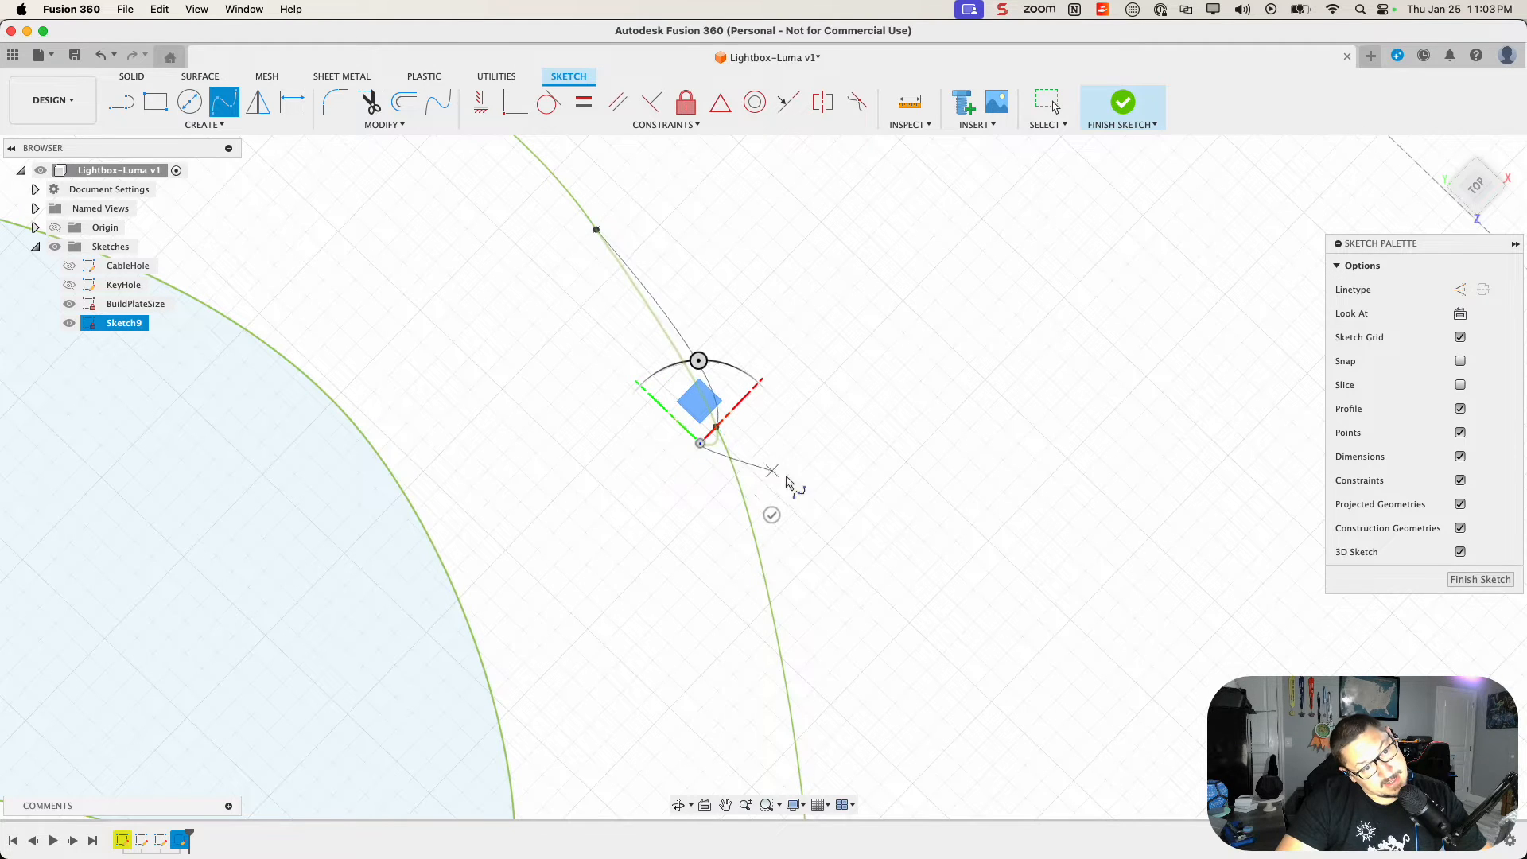
left_click(774, 513)
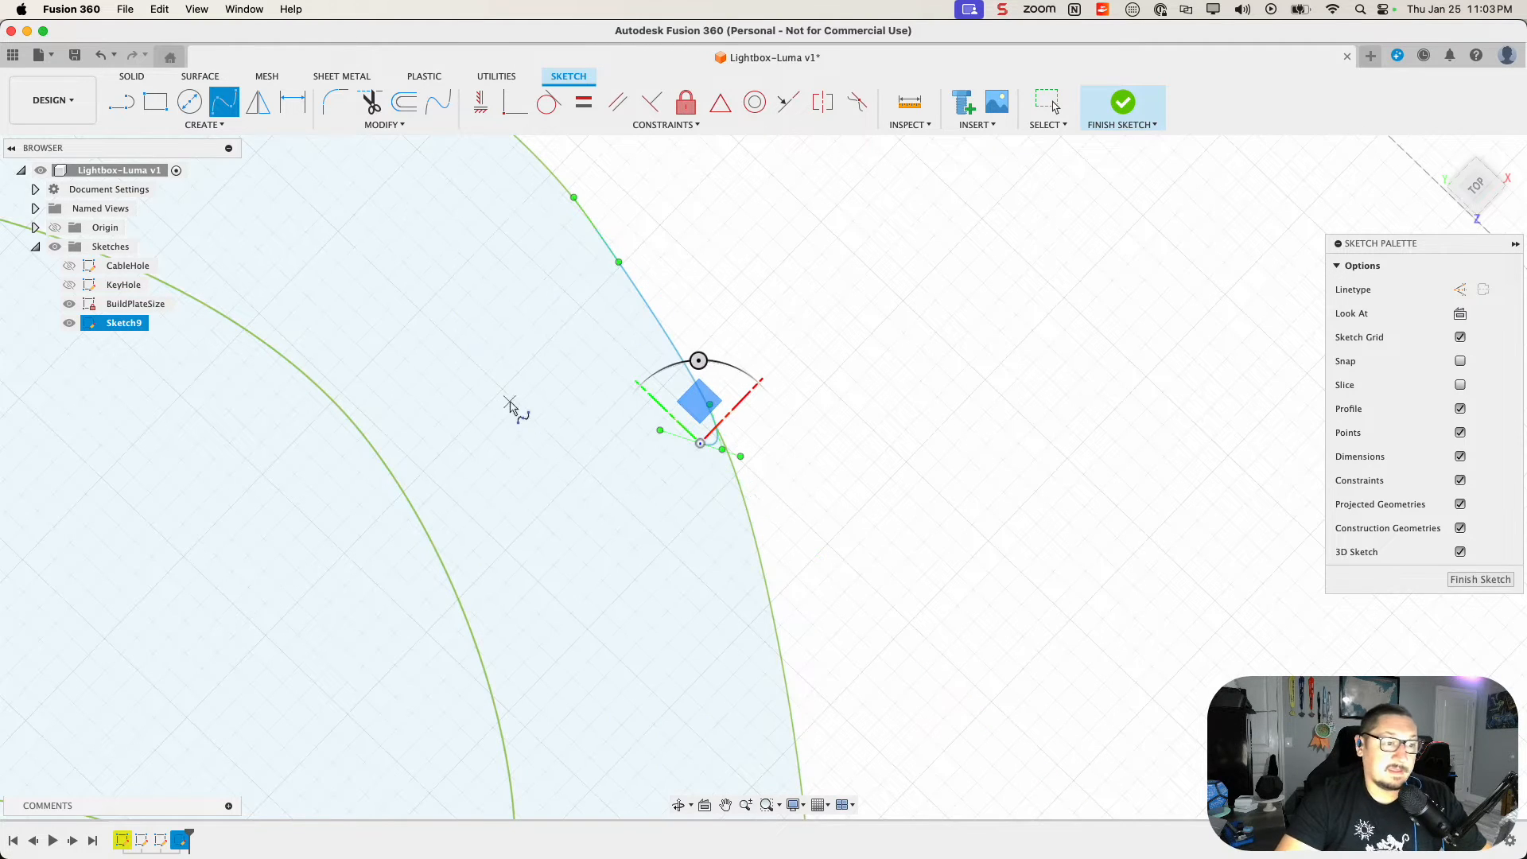
left_click(904, 414)
key("Escape")
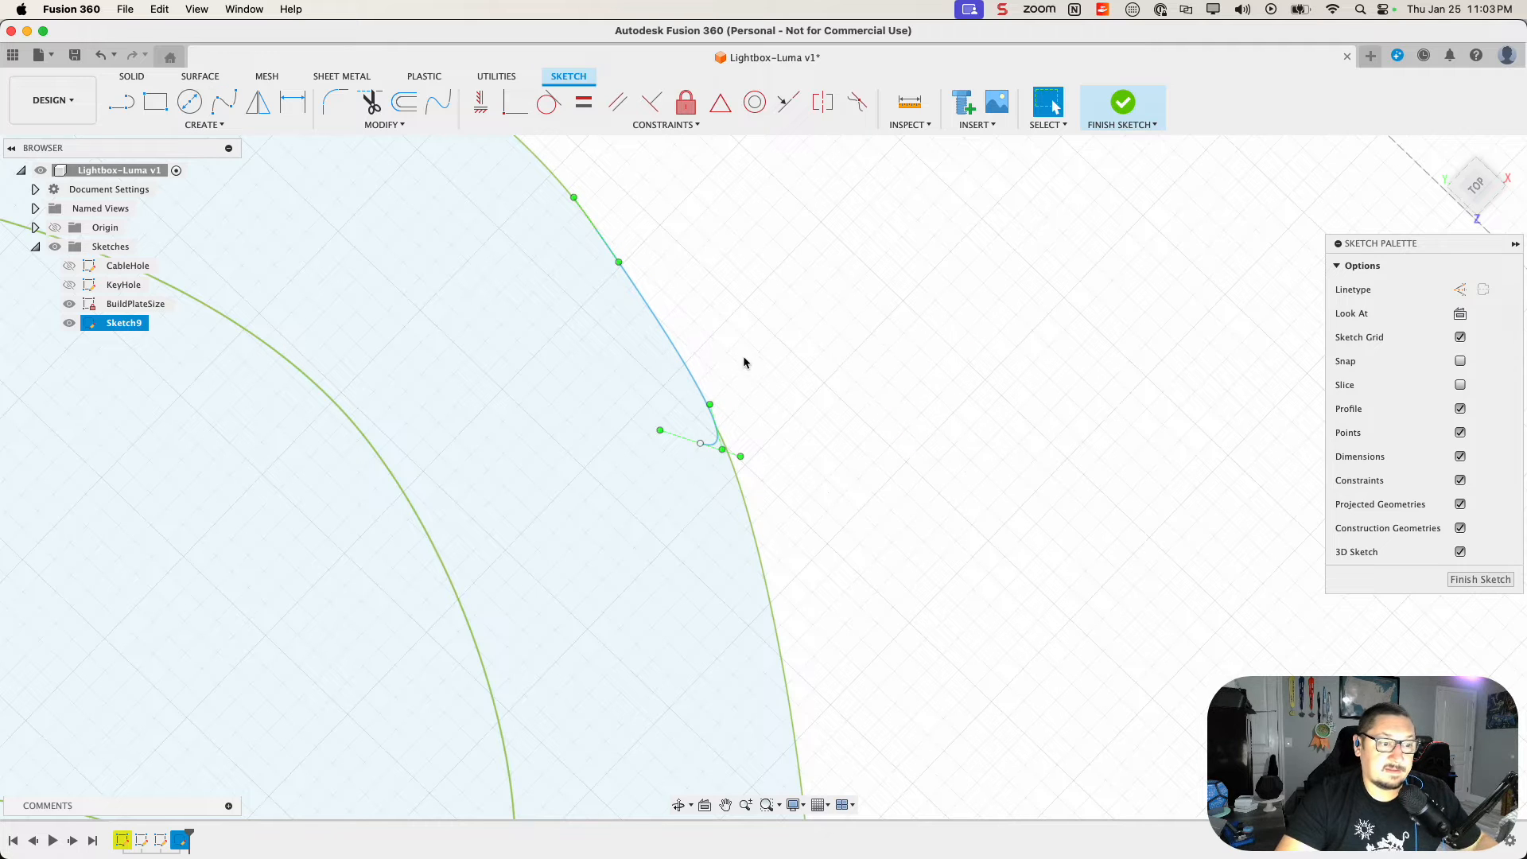
Step: Break the new spline where it meets the lower outline end and delete the short hook extending inward
left_click(712, 444)
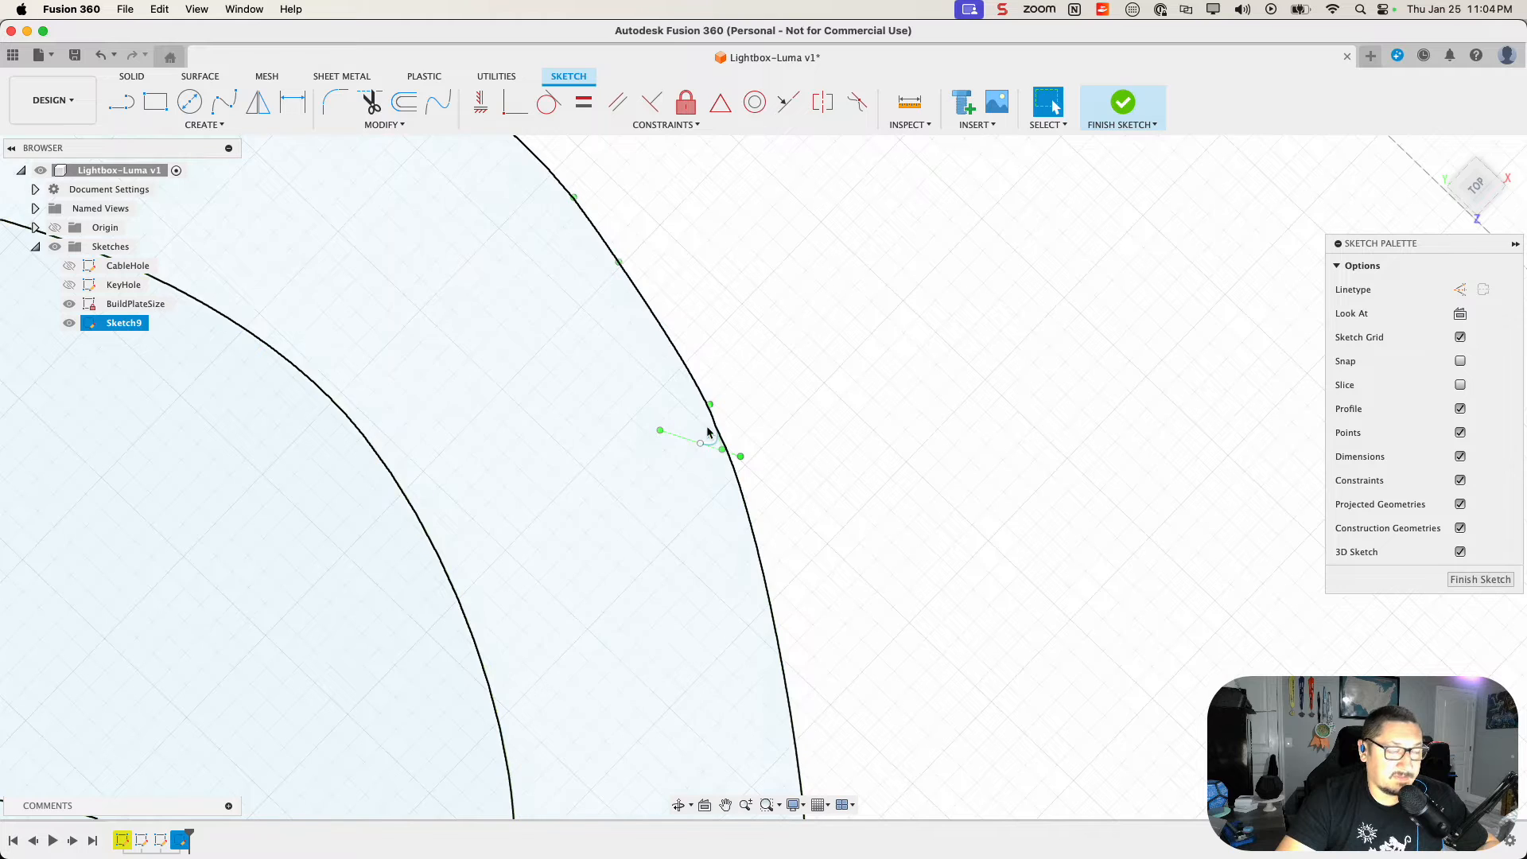
left_click(369, 104)
left_click(387, 125)
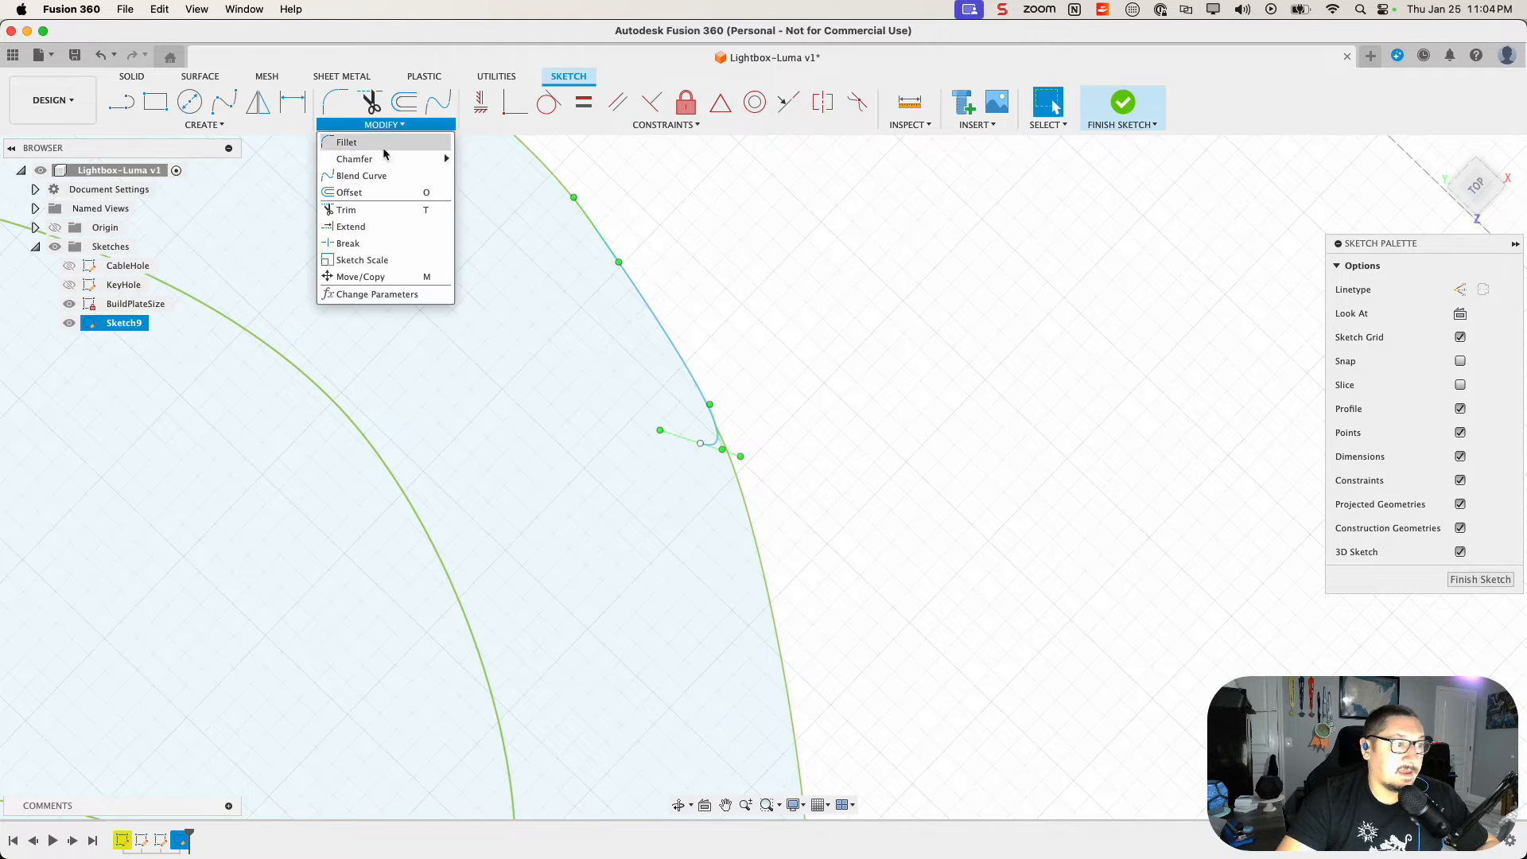
left_click(347, 243)
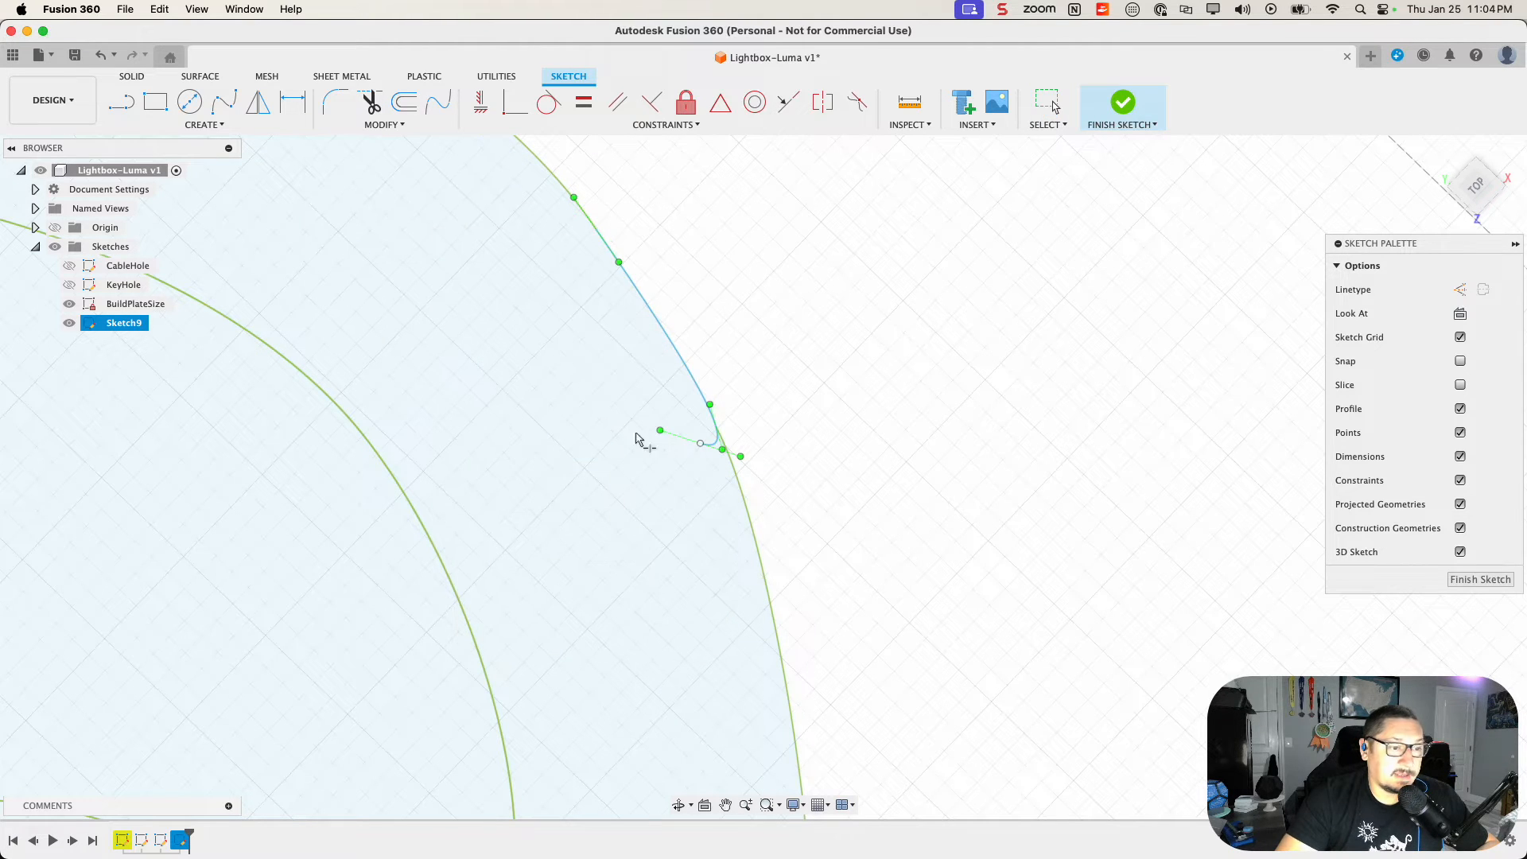
left_click(707, 445)
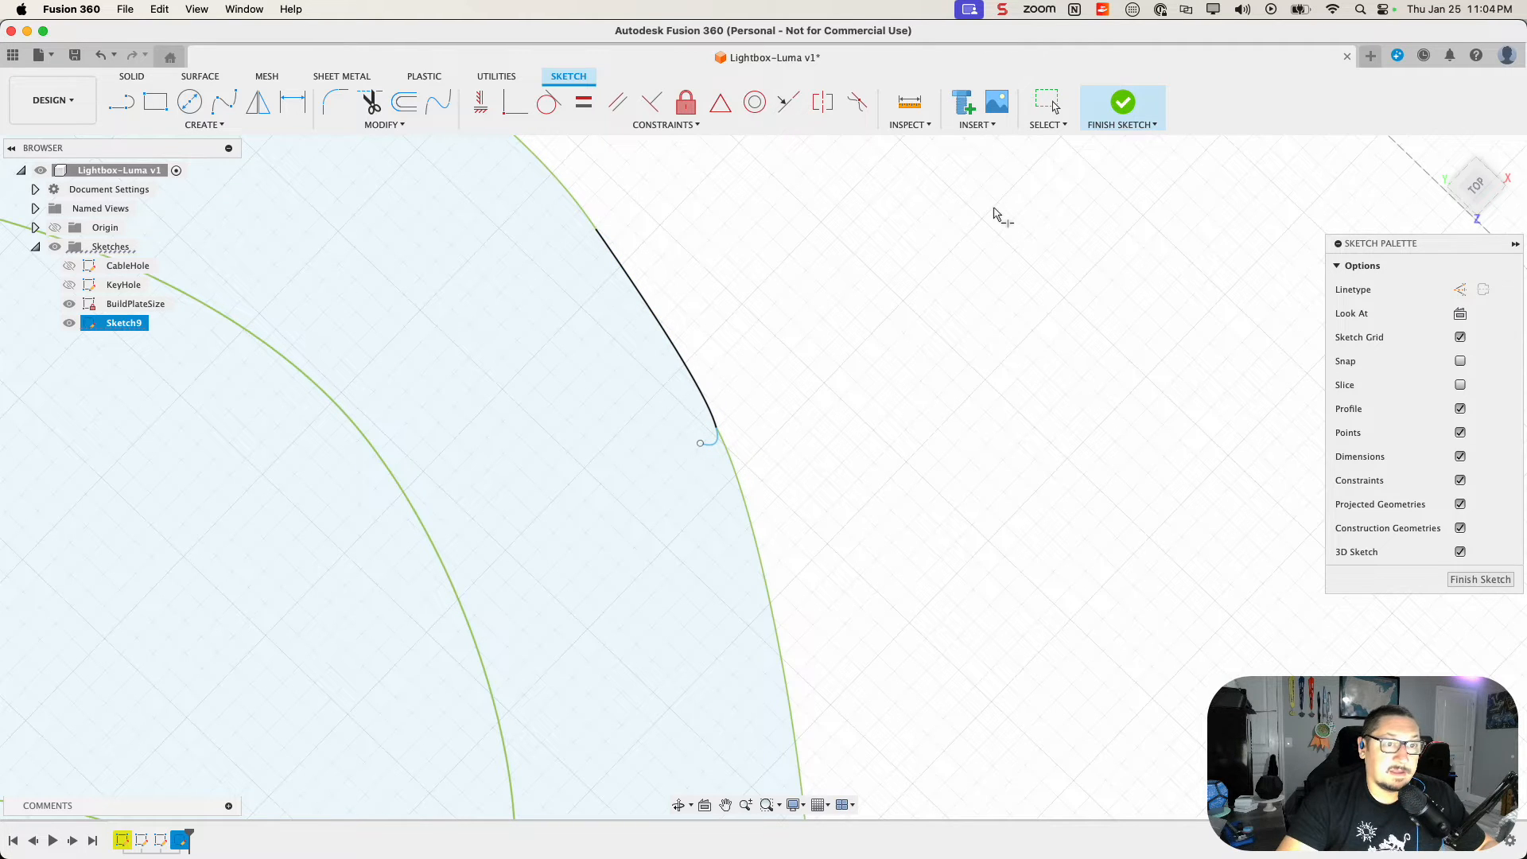
left_click(1050, 108)
left_click(707, 444)
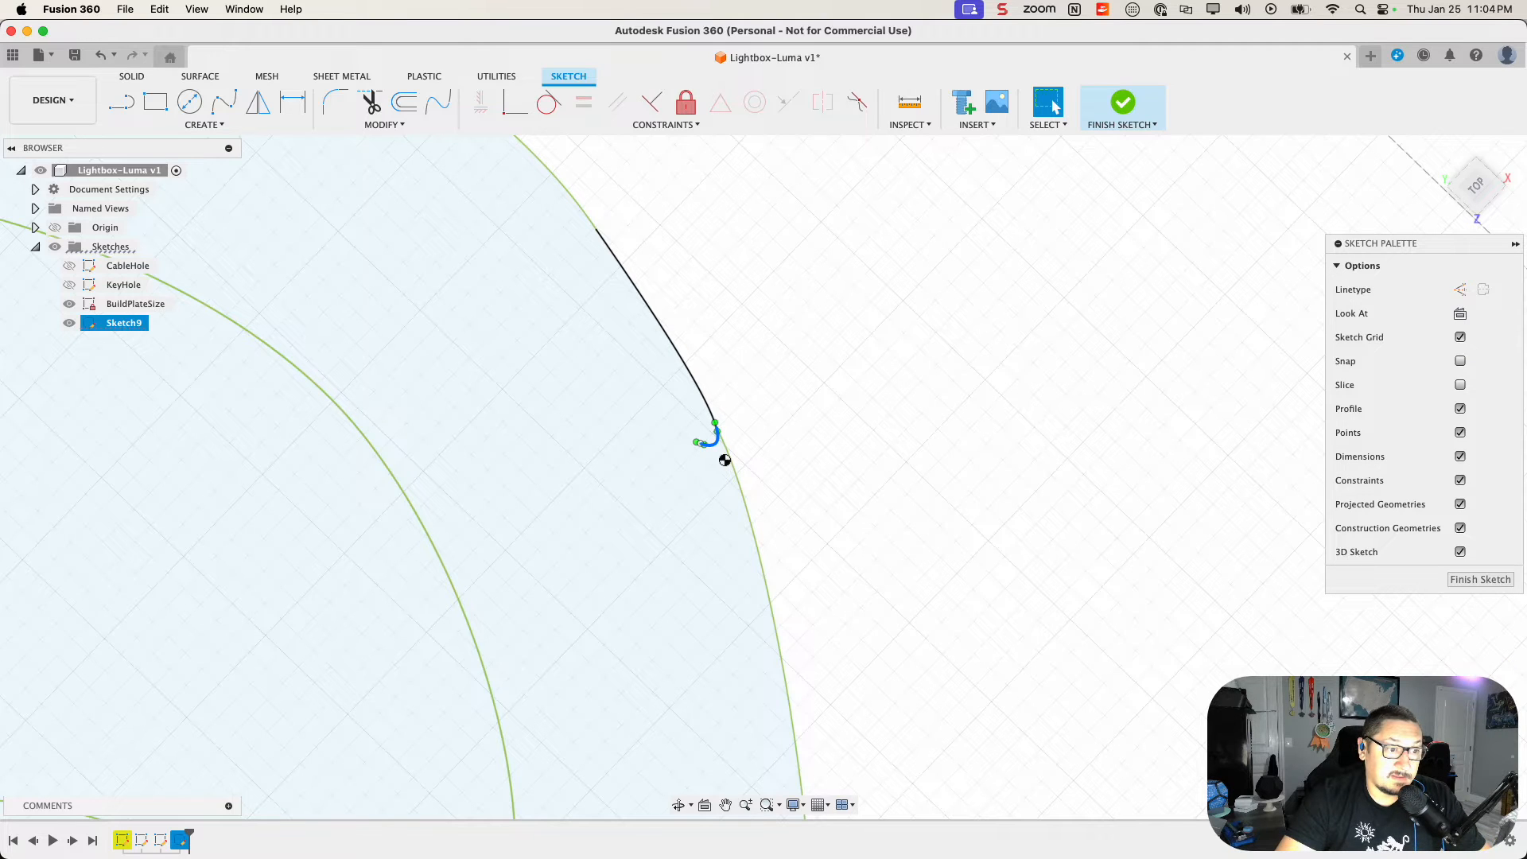
key("Delete")
Step: Check that the repaired outline closes by selecting the band between the outer and inner outlines, and clear the selection
left_click(705, 395)
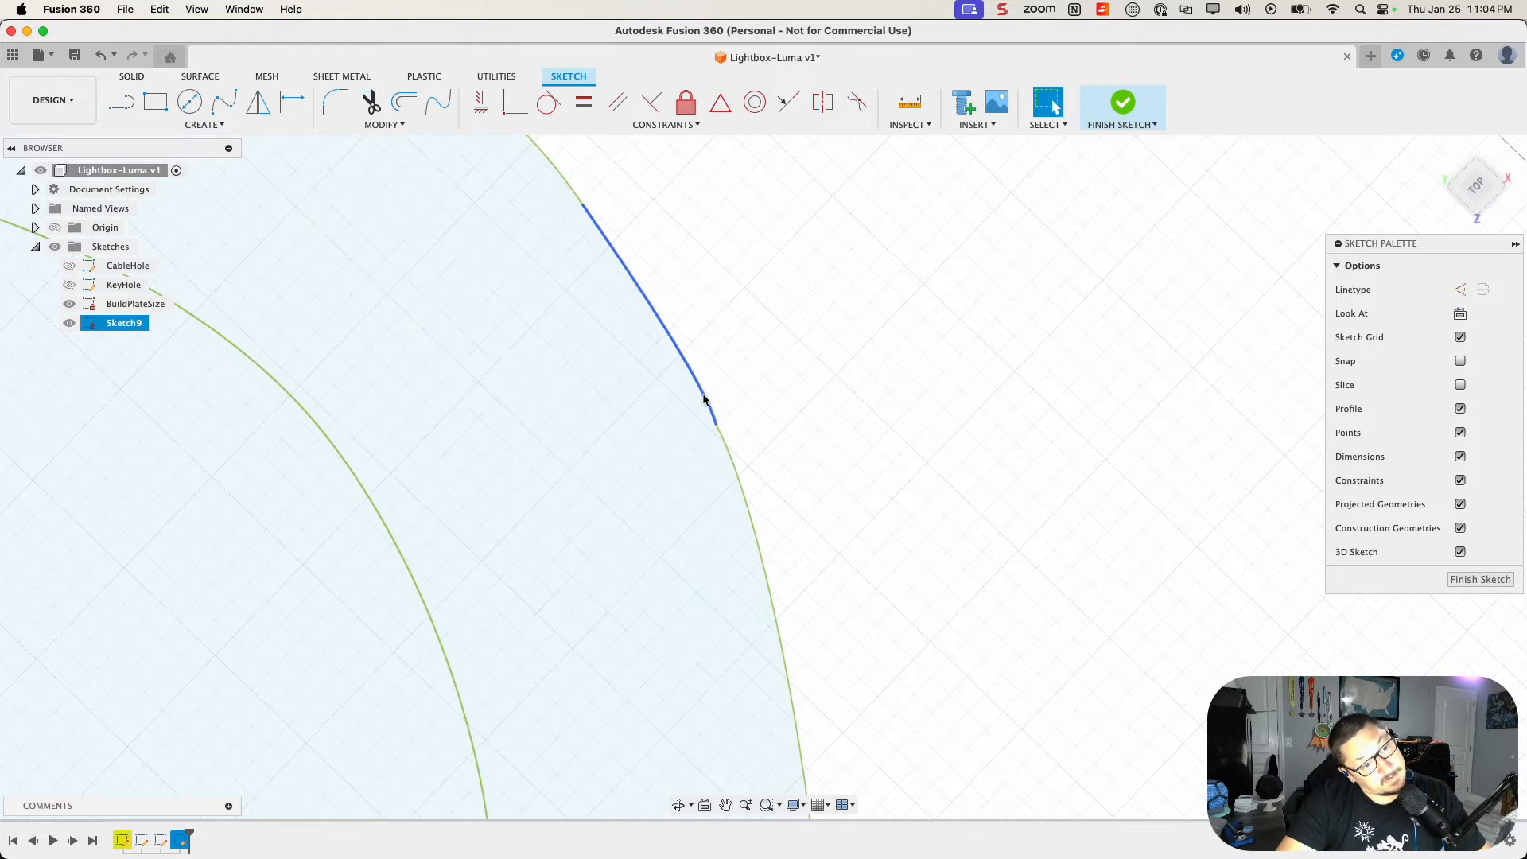
left_click(820, 444)
left_click(632, 517)
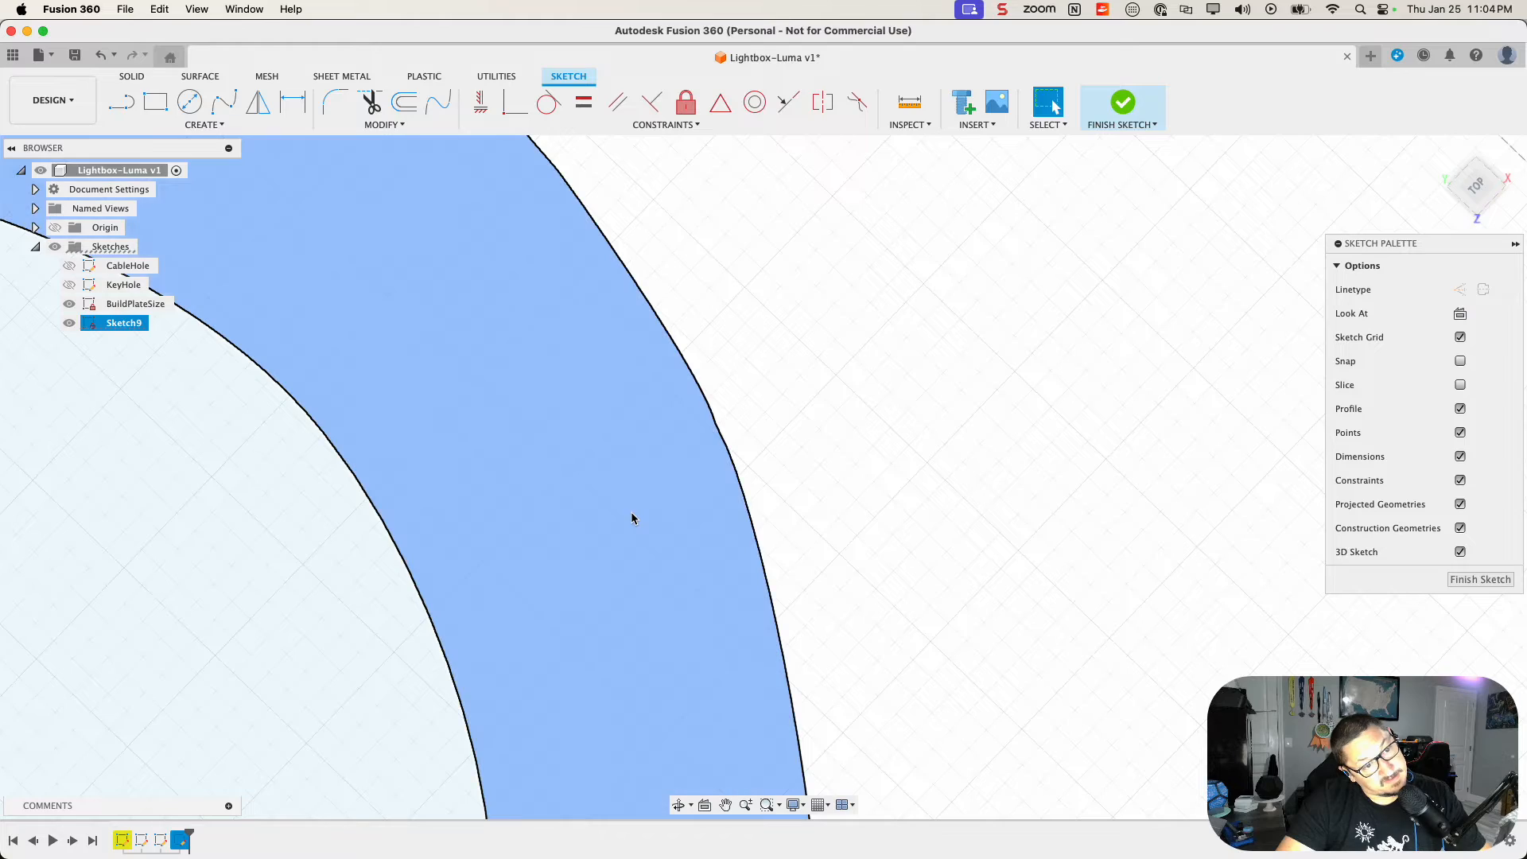
left_click(917, 446)
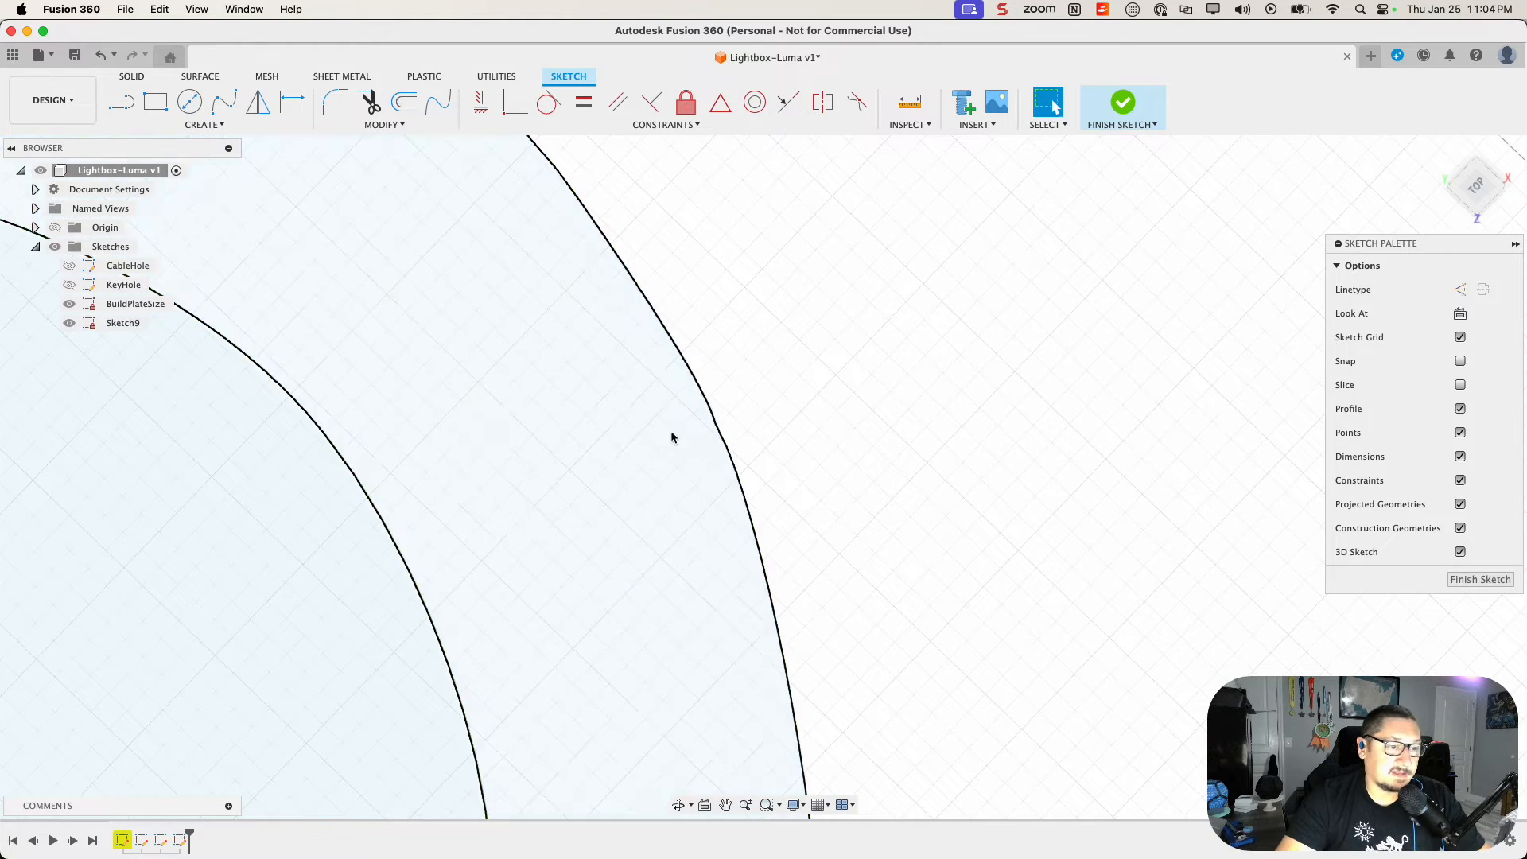
Step: Fix the new bridging curve on the head tip in place with Fix/UnFix
scroll(671, 432, "down", 8)
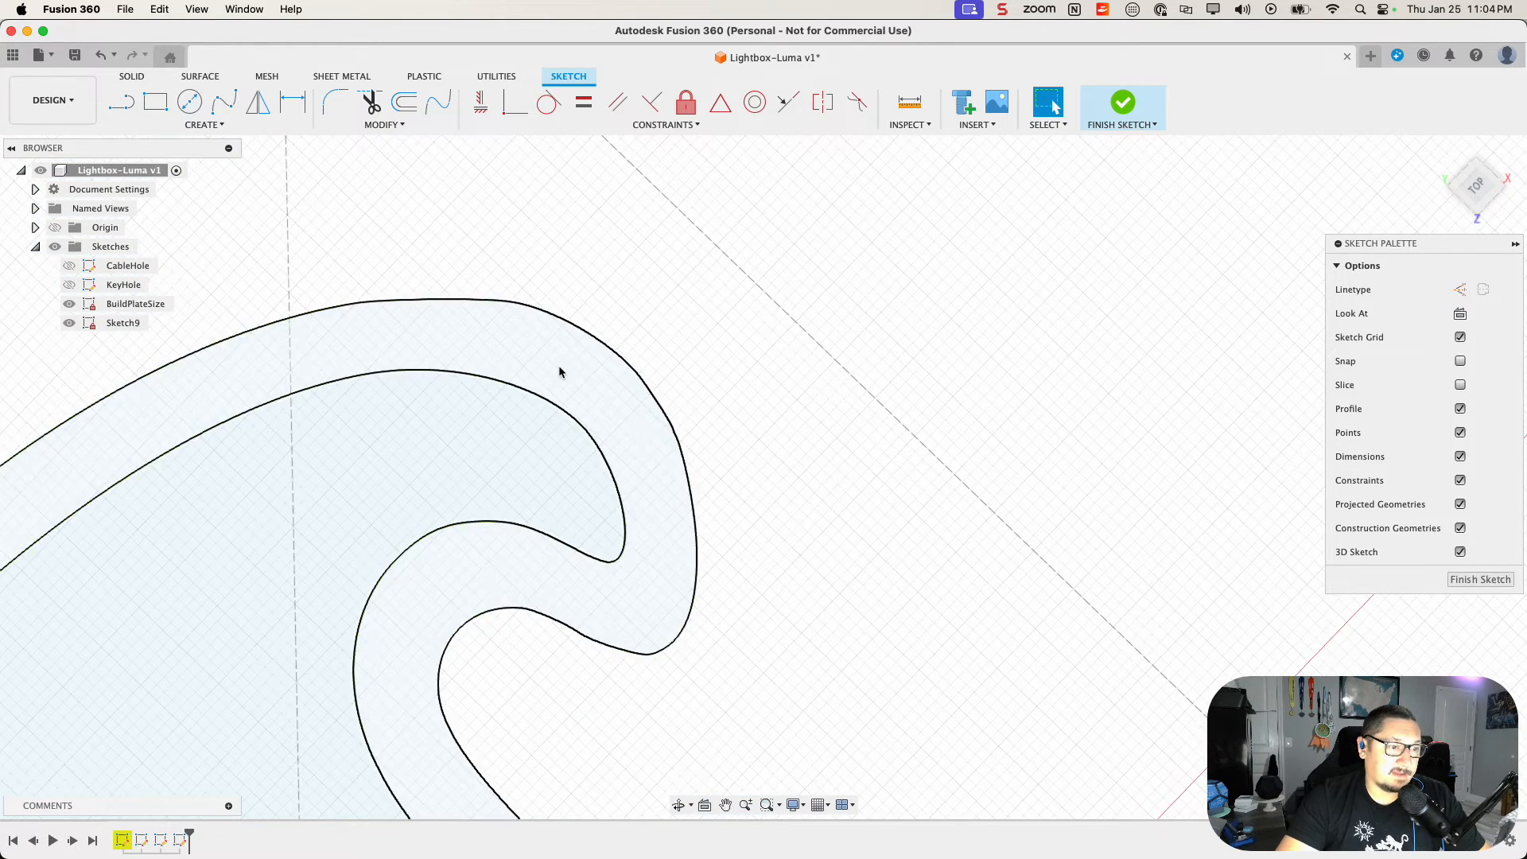
scroll(823, 580, "down", 5)
middle_click_drag(820, 664, 739, 396)
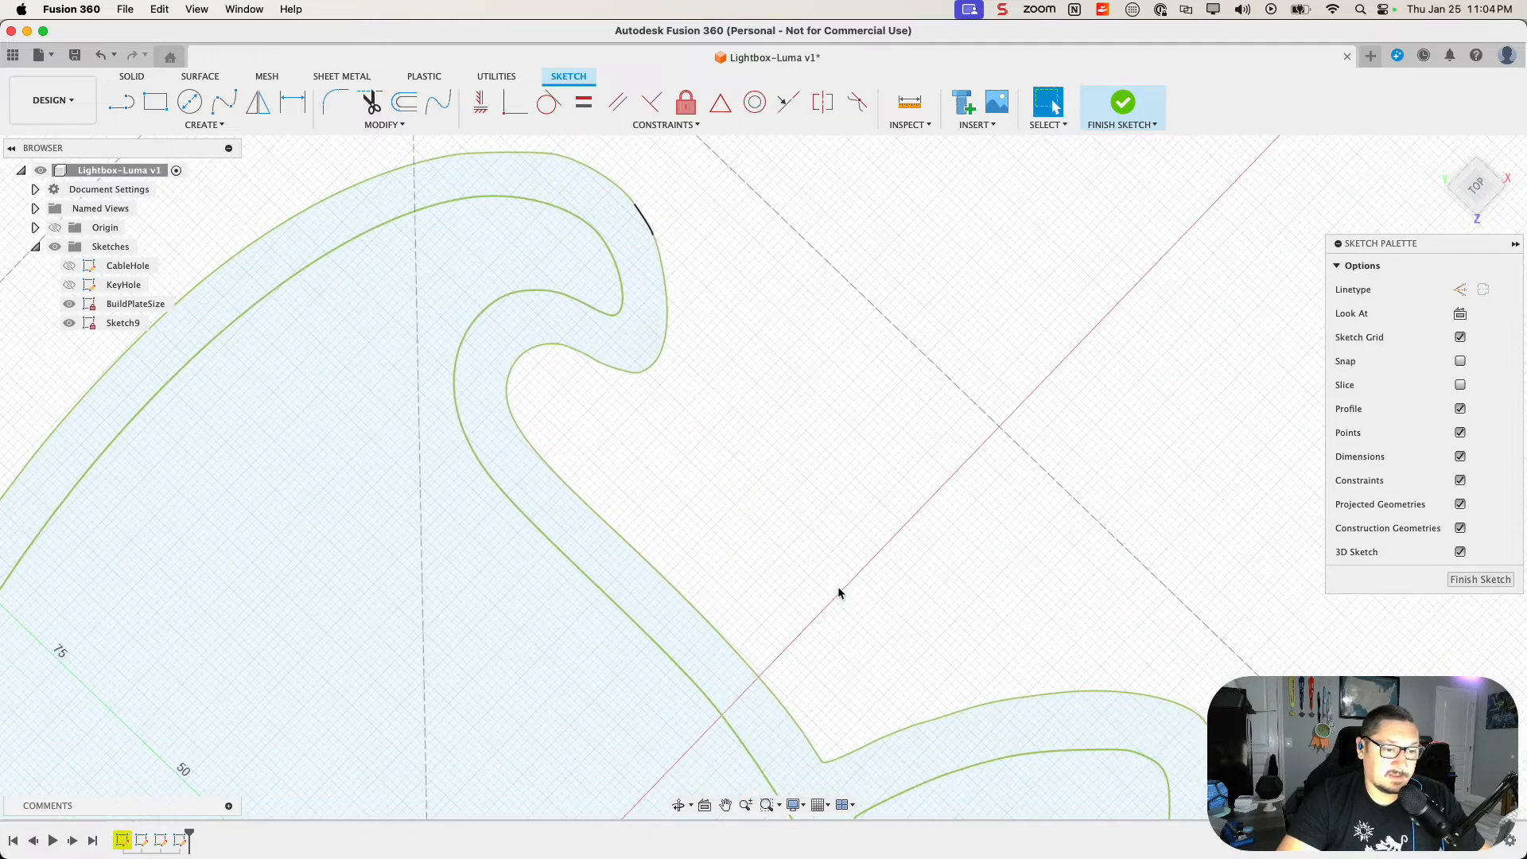
mouse_move(813, 564)
middle_mouse_down()
mouse_move(794, 508)
mouse_move(753, 613)
mouse_move(756, 672)
middle_mouse_up()
scroll(689, 416, "up", 5)
middle_click_drag(638, 407, 718, 531)
scroll(706, 481, "up", 4)
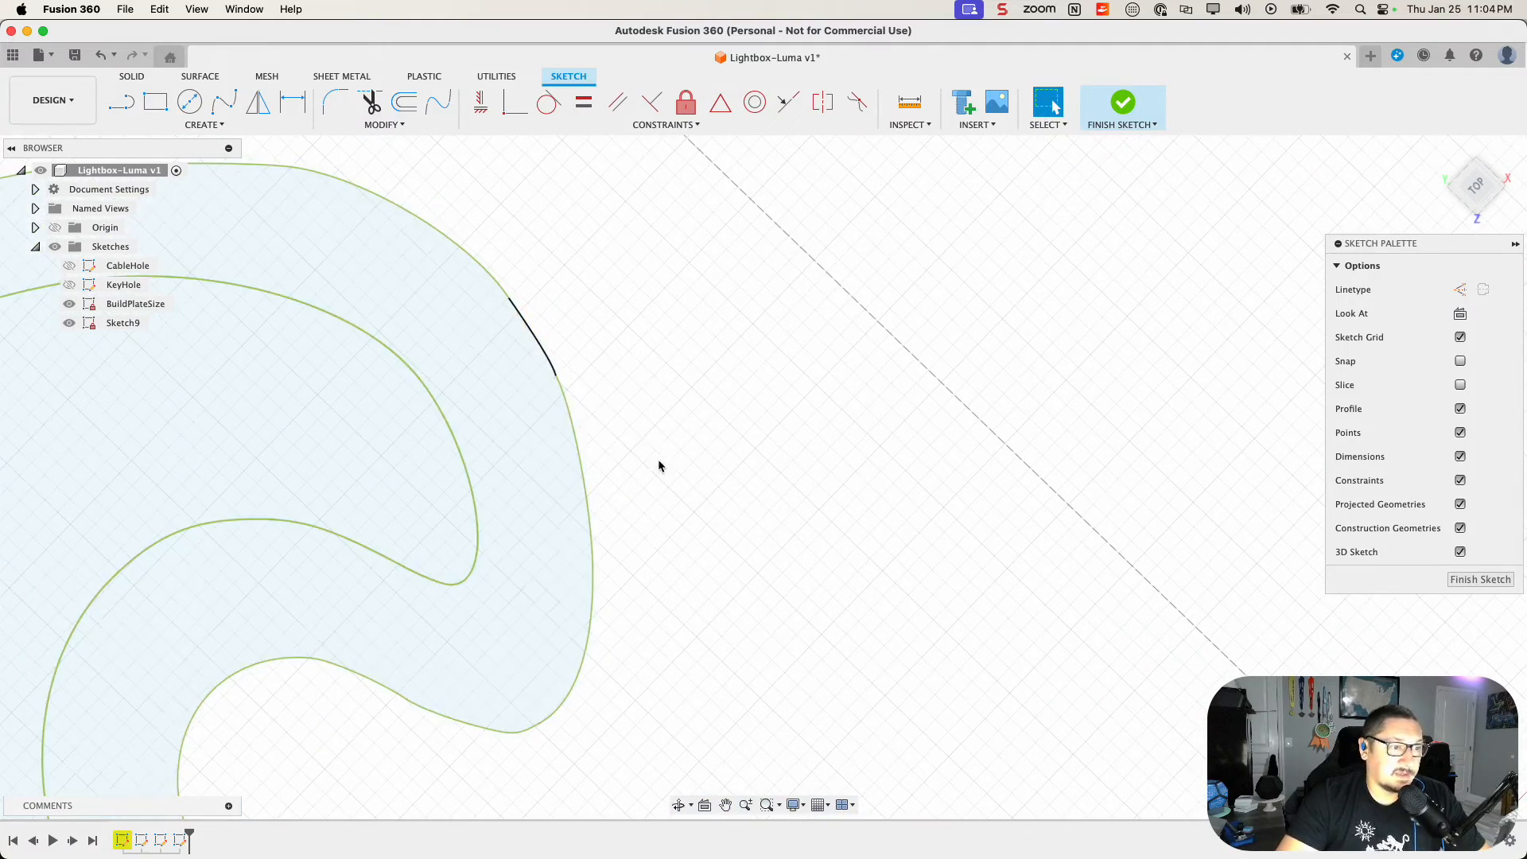
left_click(536, 342)
right_click(535, 342)
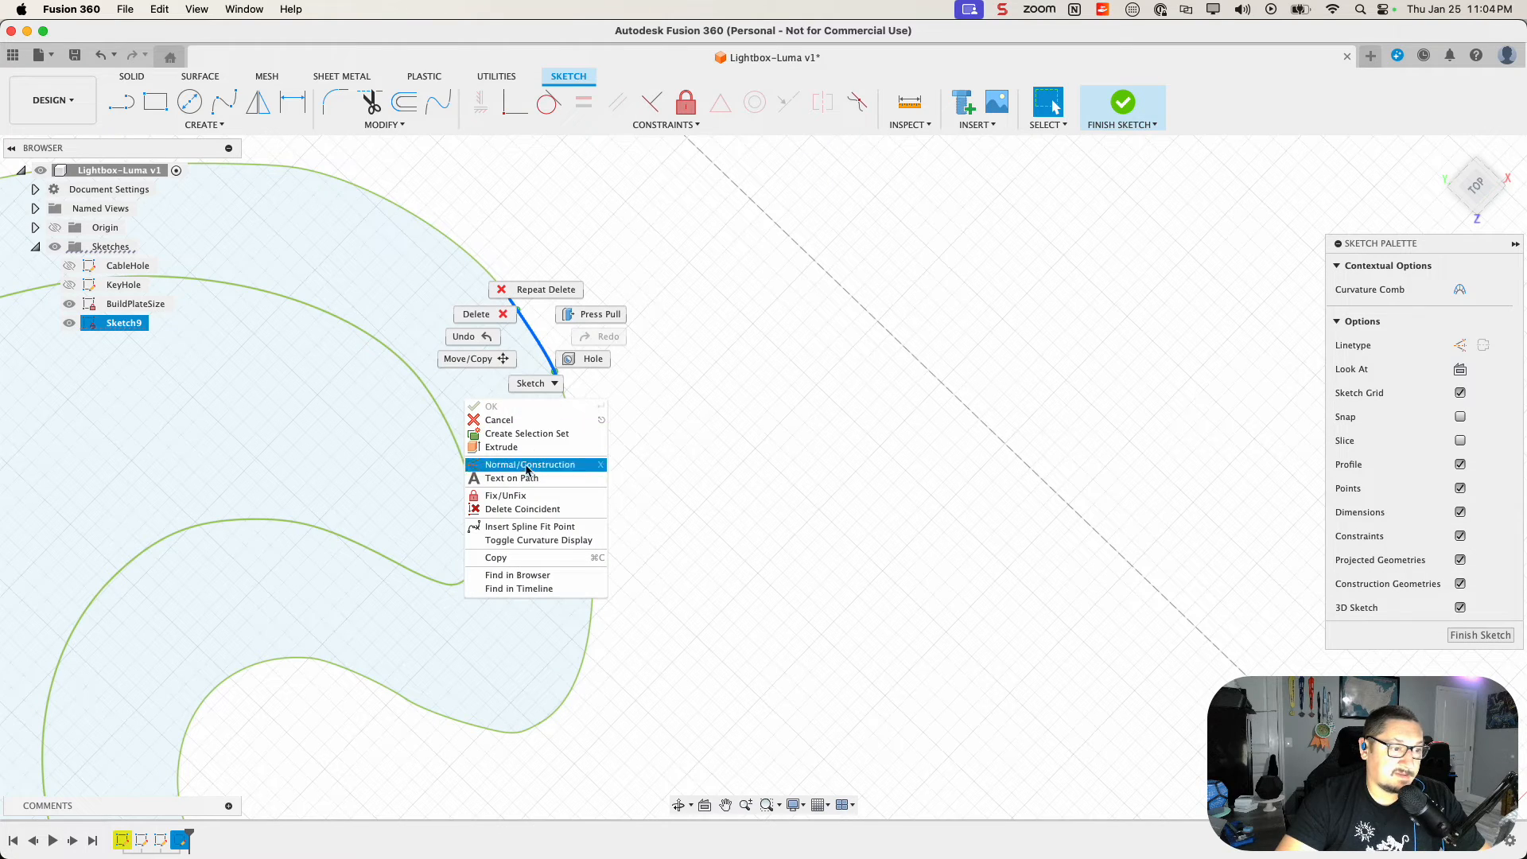
left_click(521, 508)
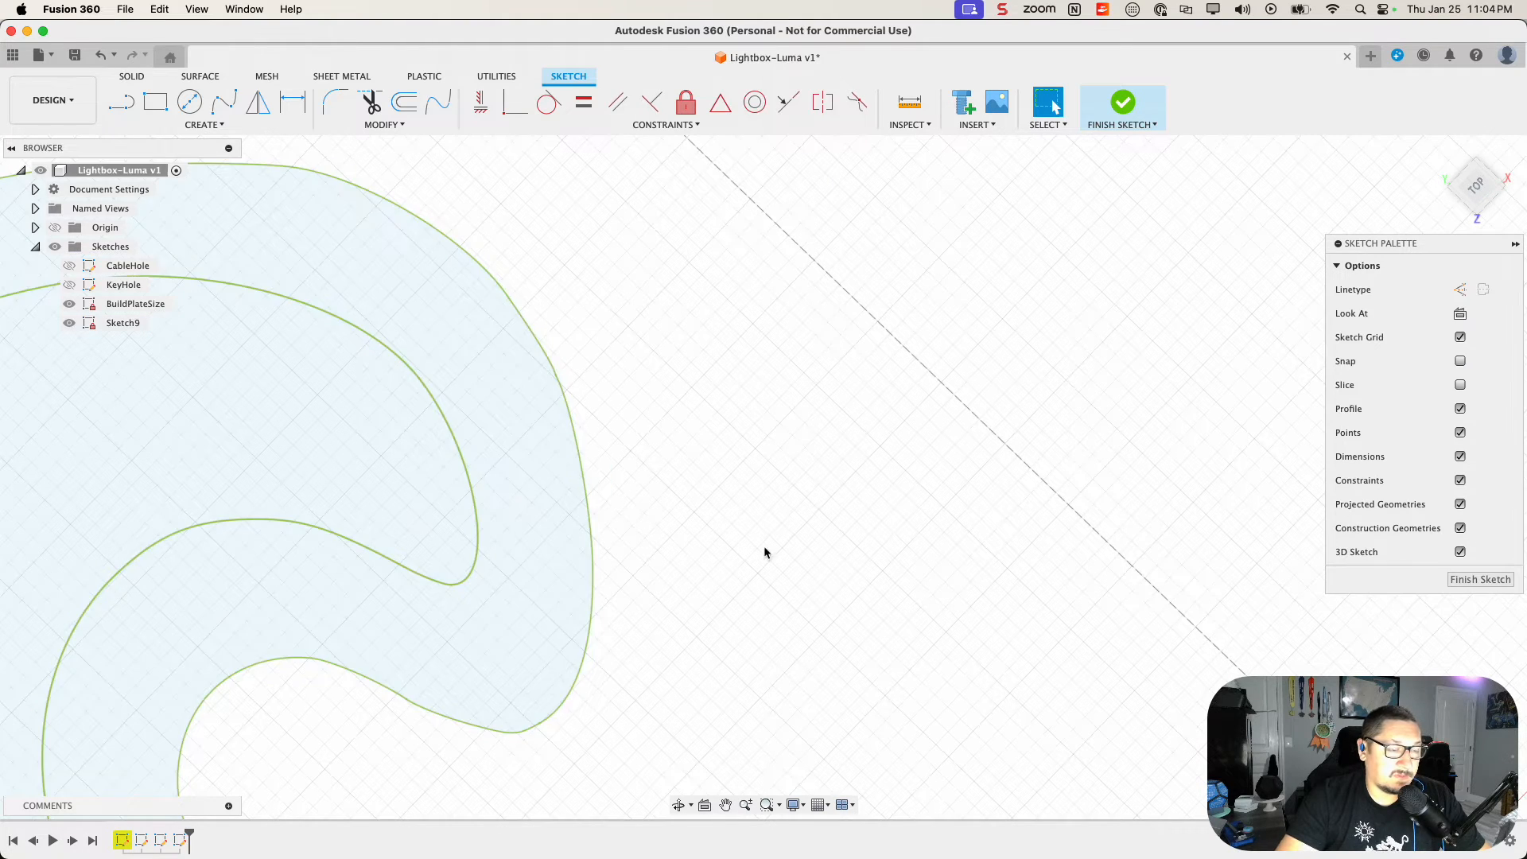
scroll(806, 542, "down", 5)
middle_click_drag(812, 608, 726, 307)
scroll(722, 303, "down", 3)
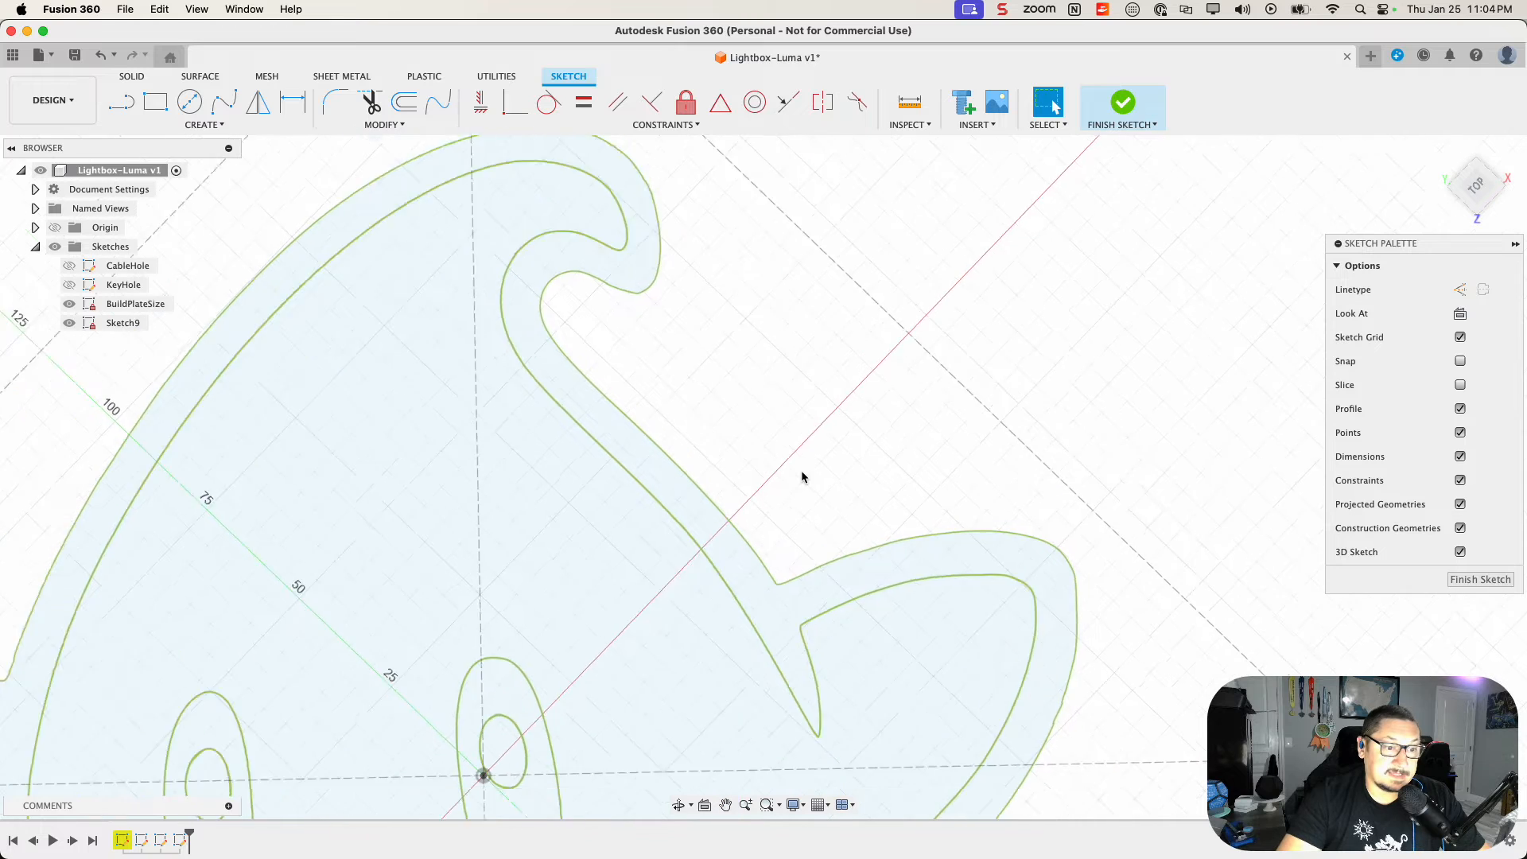
scroll(802, 476, "down", 3)
mouse_move(800, 470)
middle_mouse_down()
mouse_move(794, 440)
mouse_move(817, 406)
middle_mouse_up()
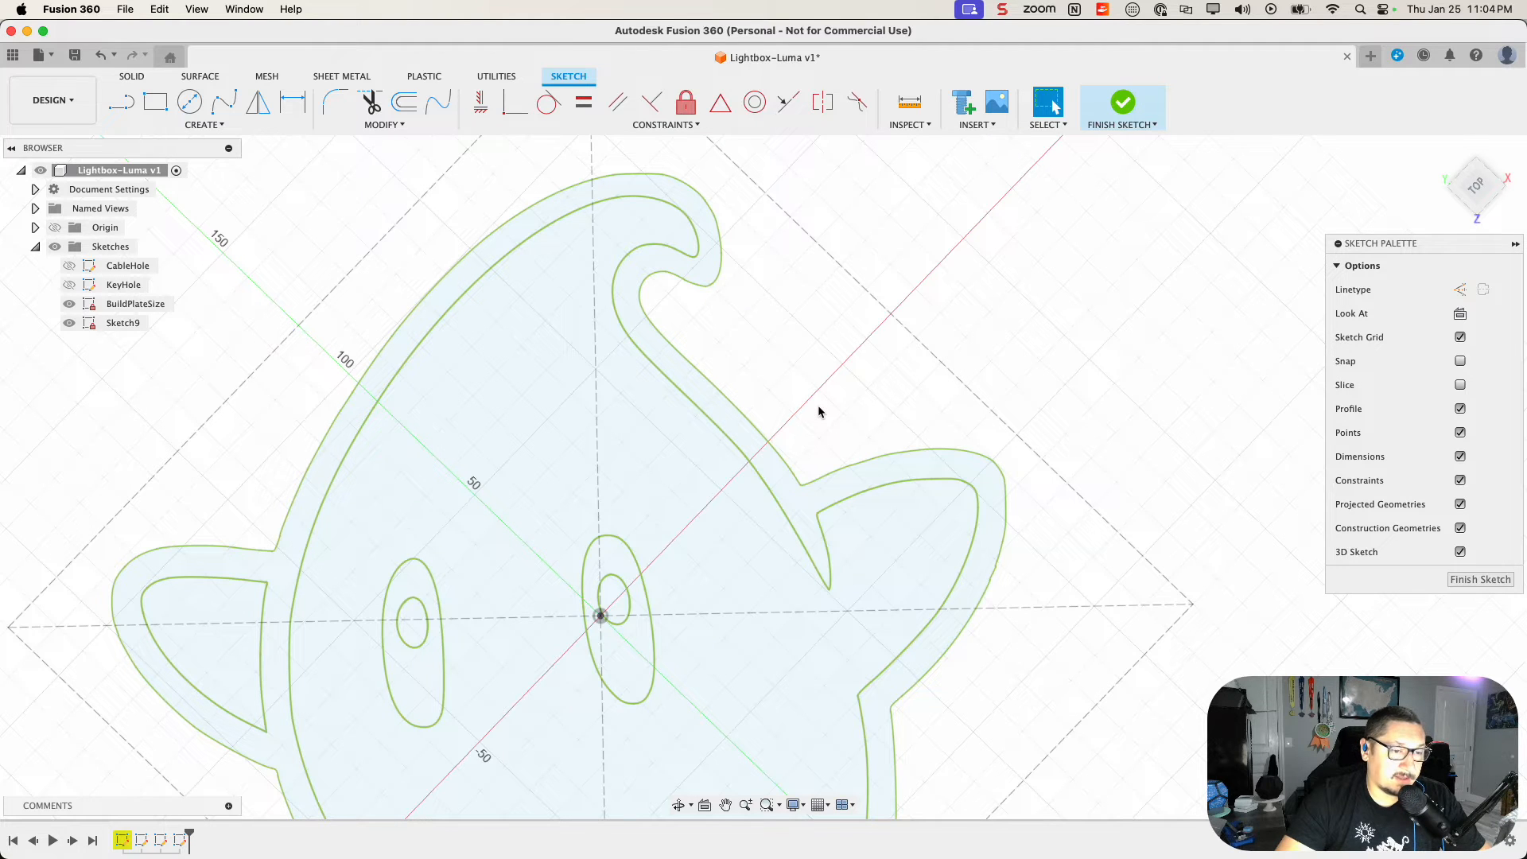
scroll(811, 412, "down", 4)
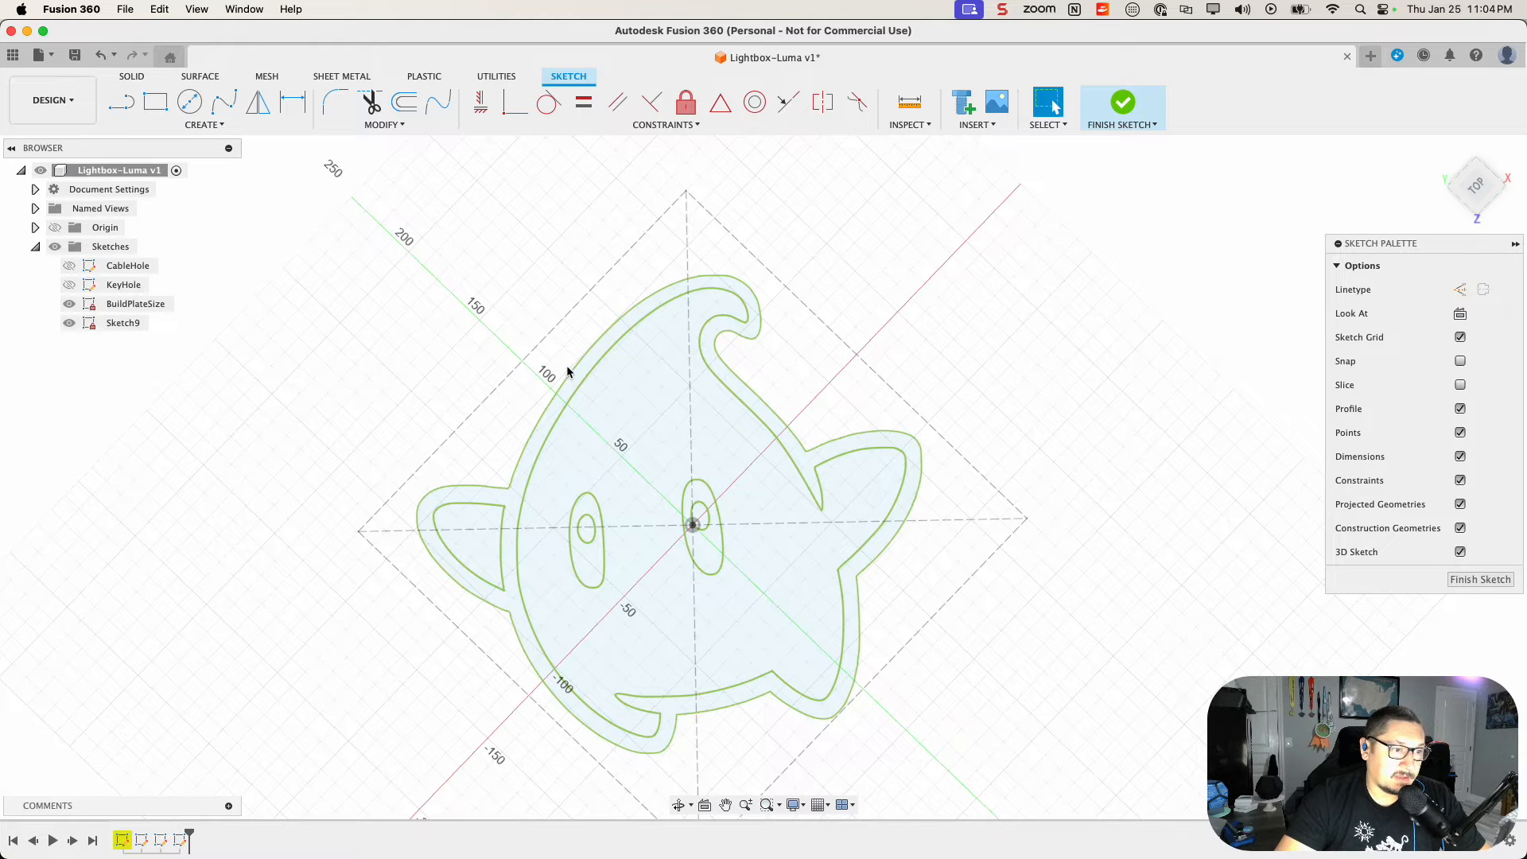
Step: Offset the closed outer outline of the character outward by the WallOffset parameter
scroll(575, 375, "up", 3)
left_click(562, 391)
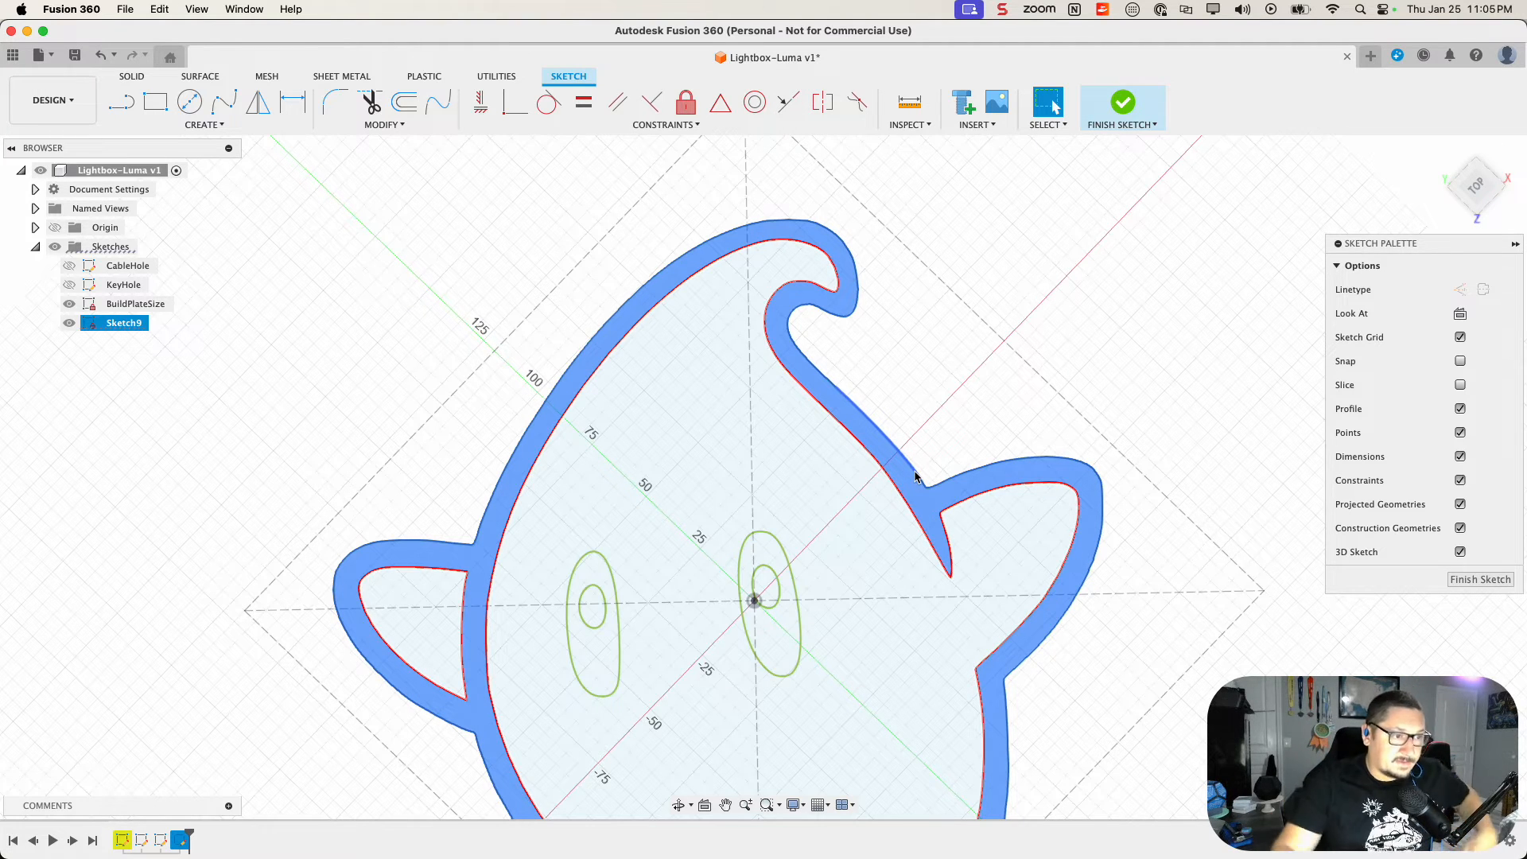
left_click(850, 403)
scroll(968, 585, "down", 2)
scroll(968, 584, "down", 3)
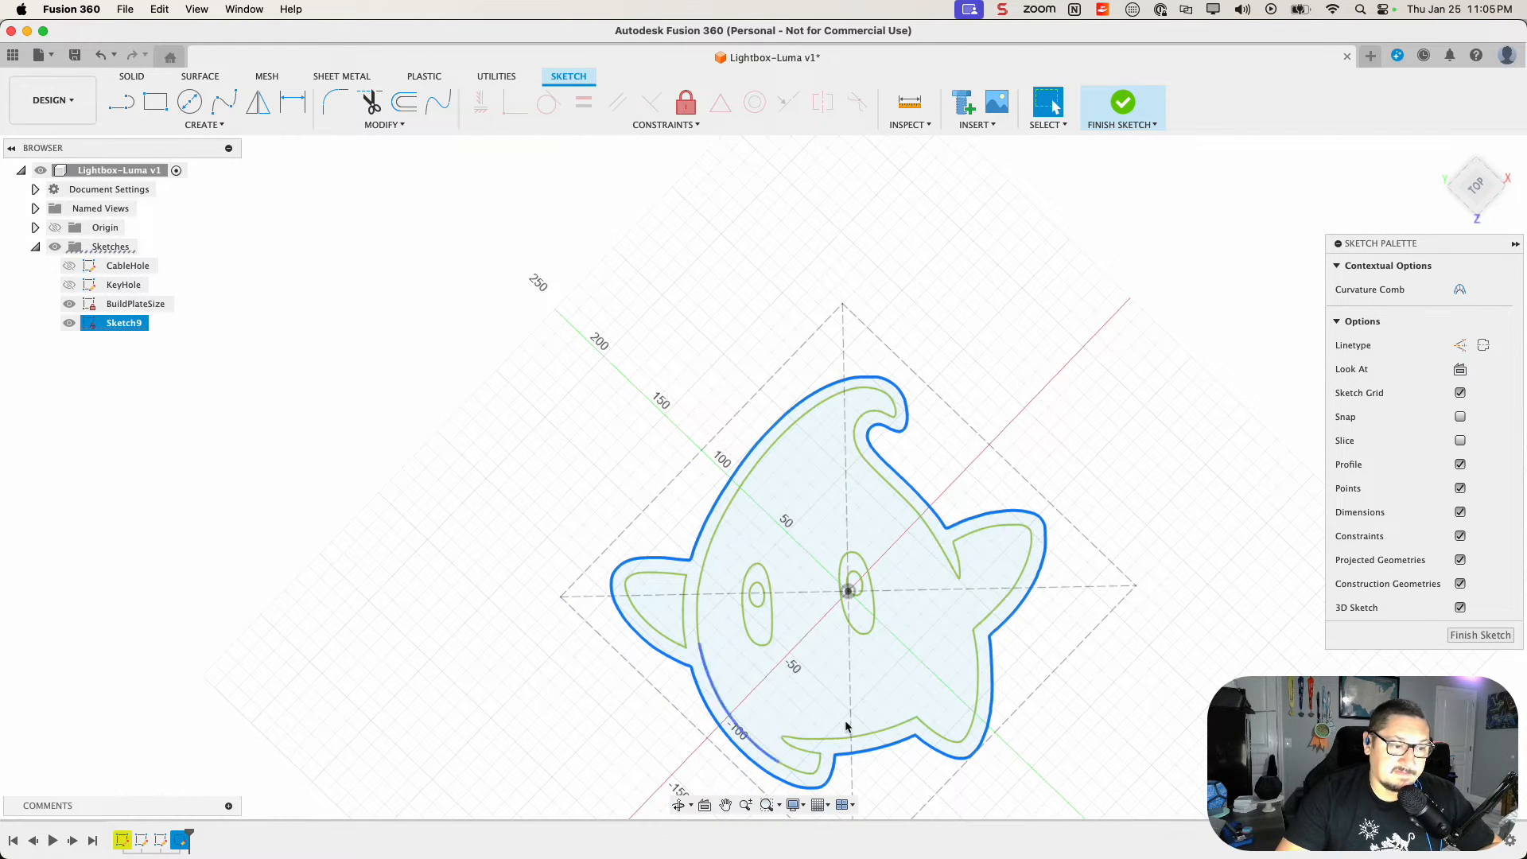
middle_click_drag(1069, 714, 1001, 673)
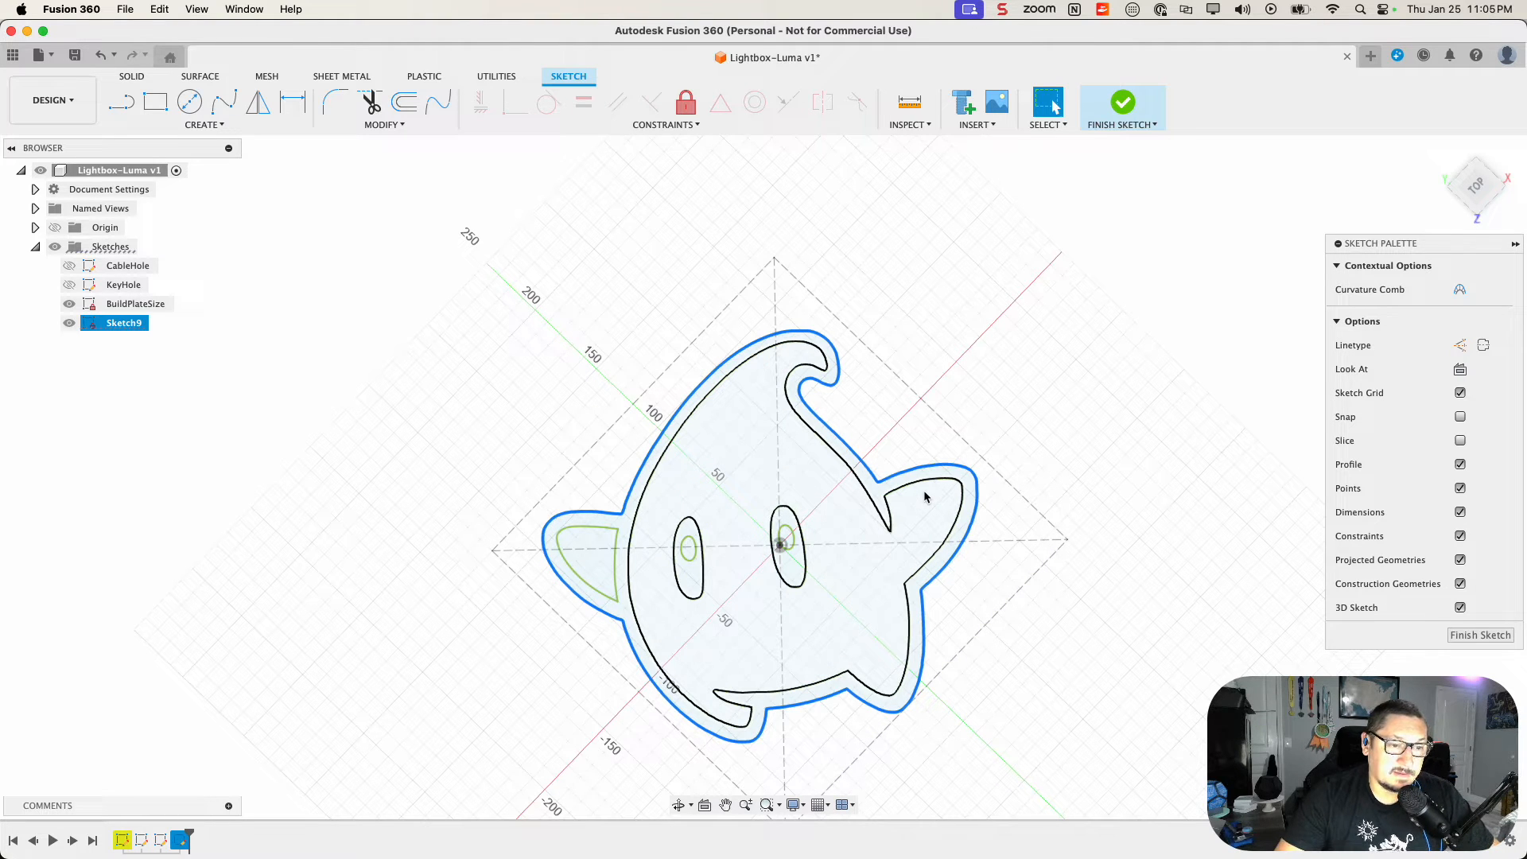
key("o")
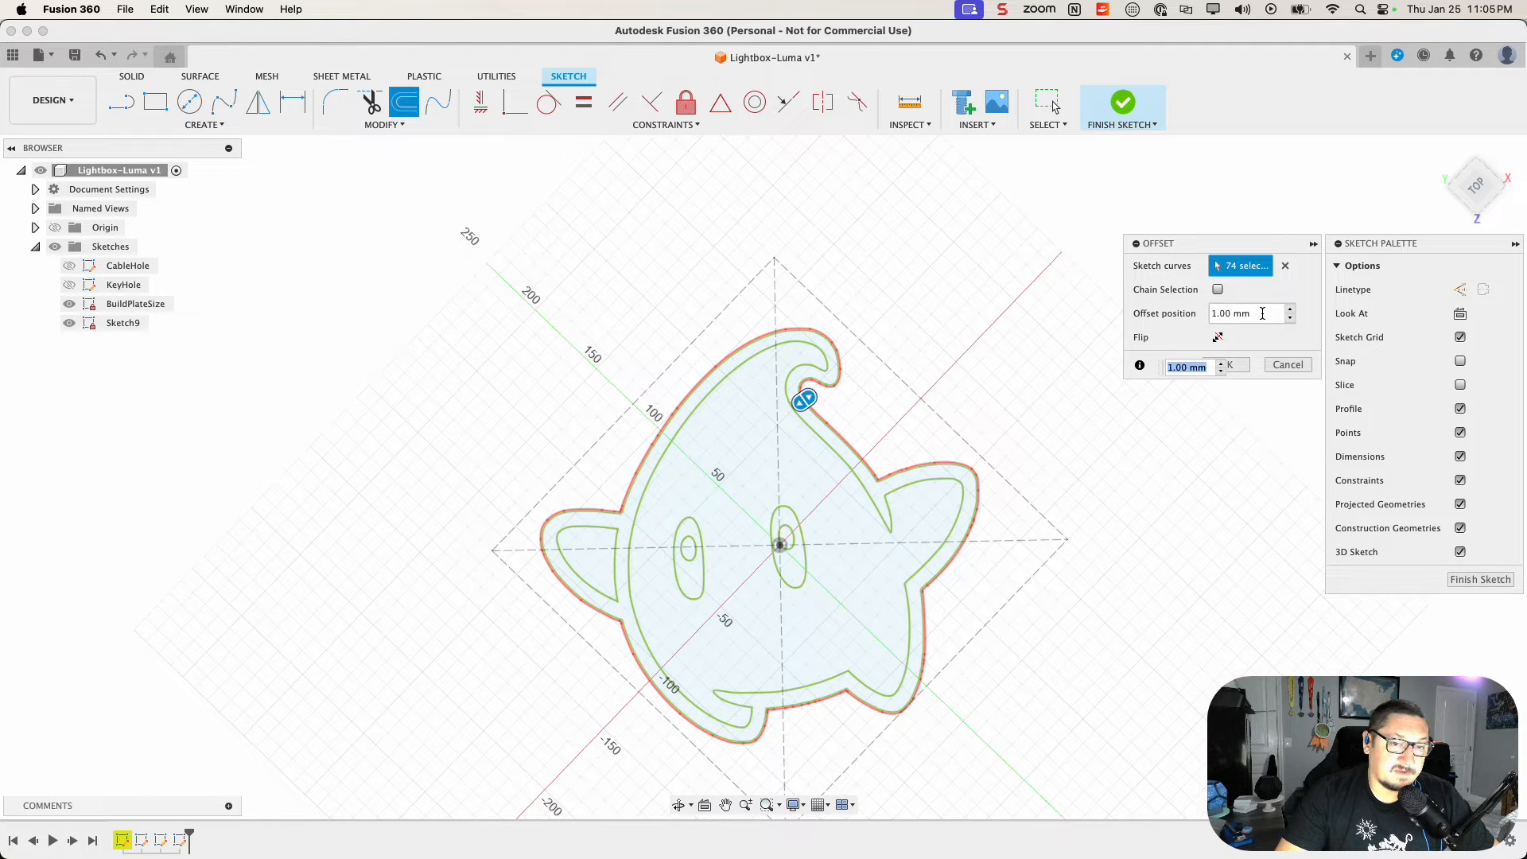
left_click(1262, 313)
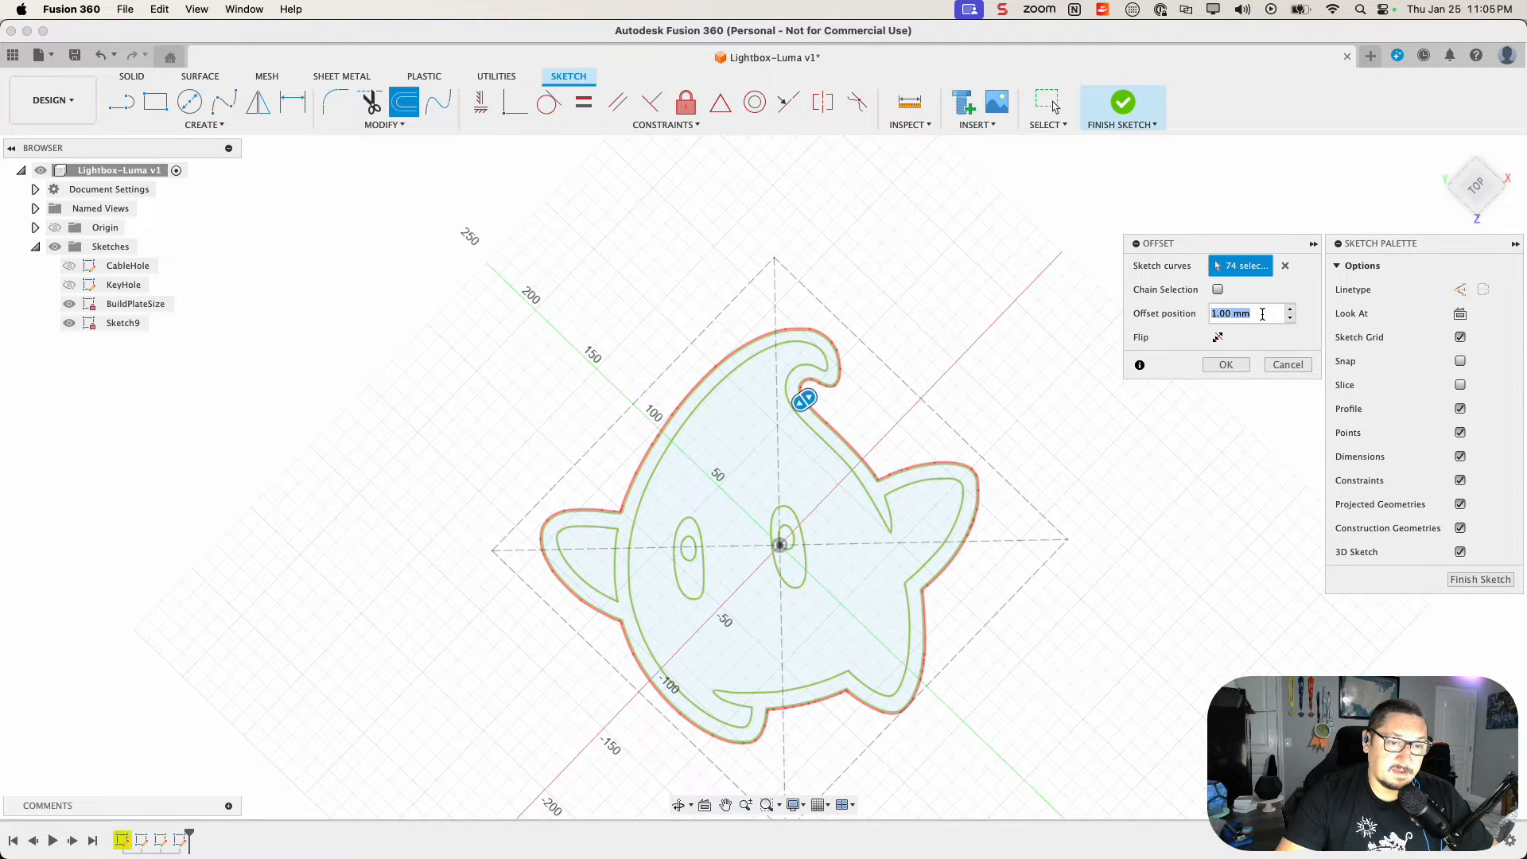
type("o")
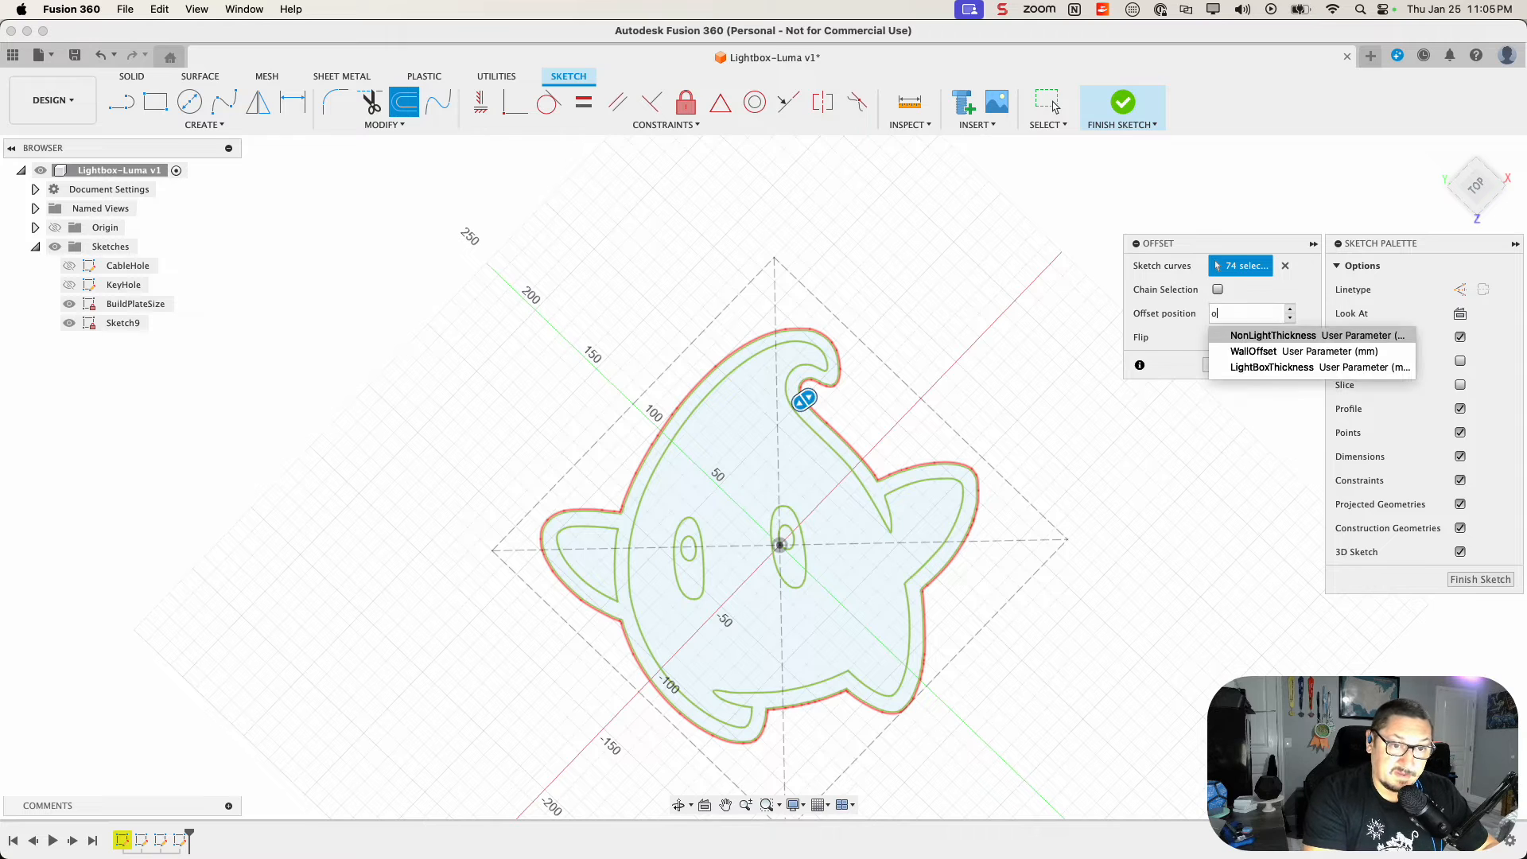
type("f")
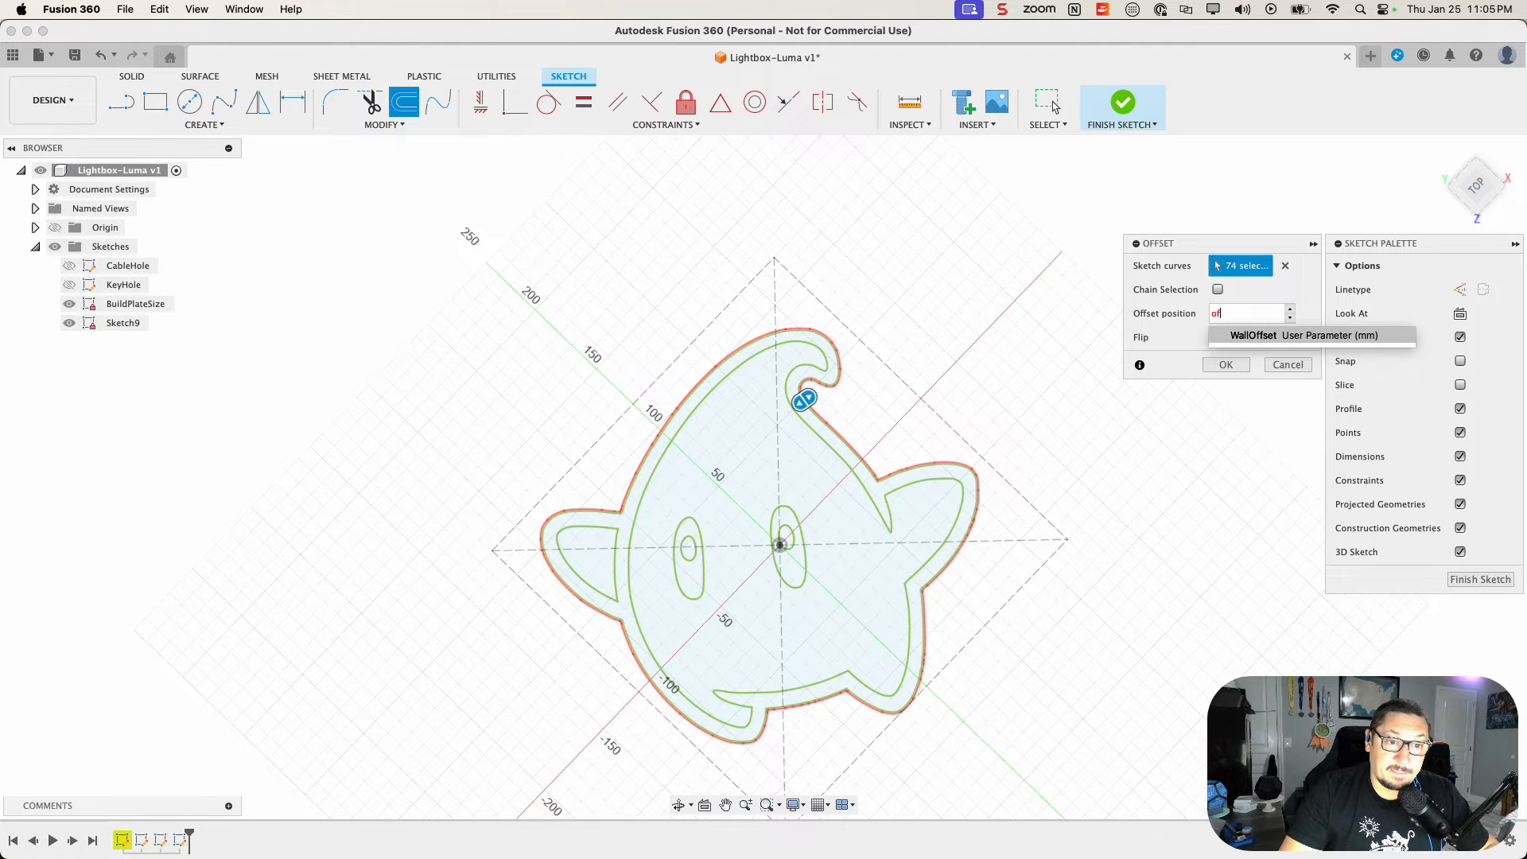
left_click(1258, 337)
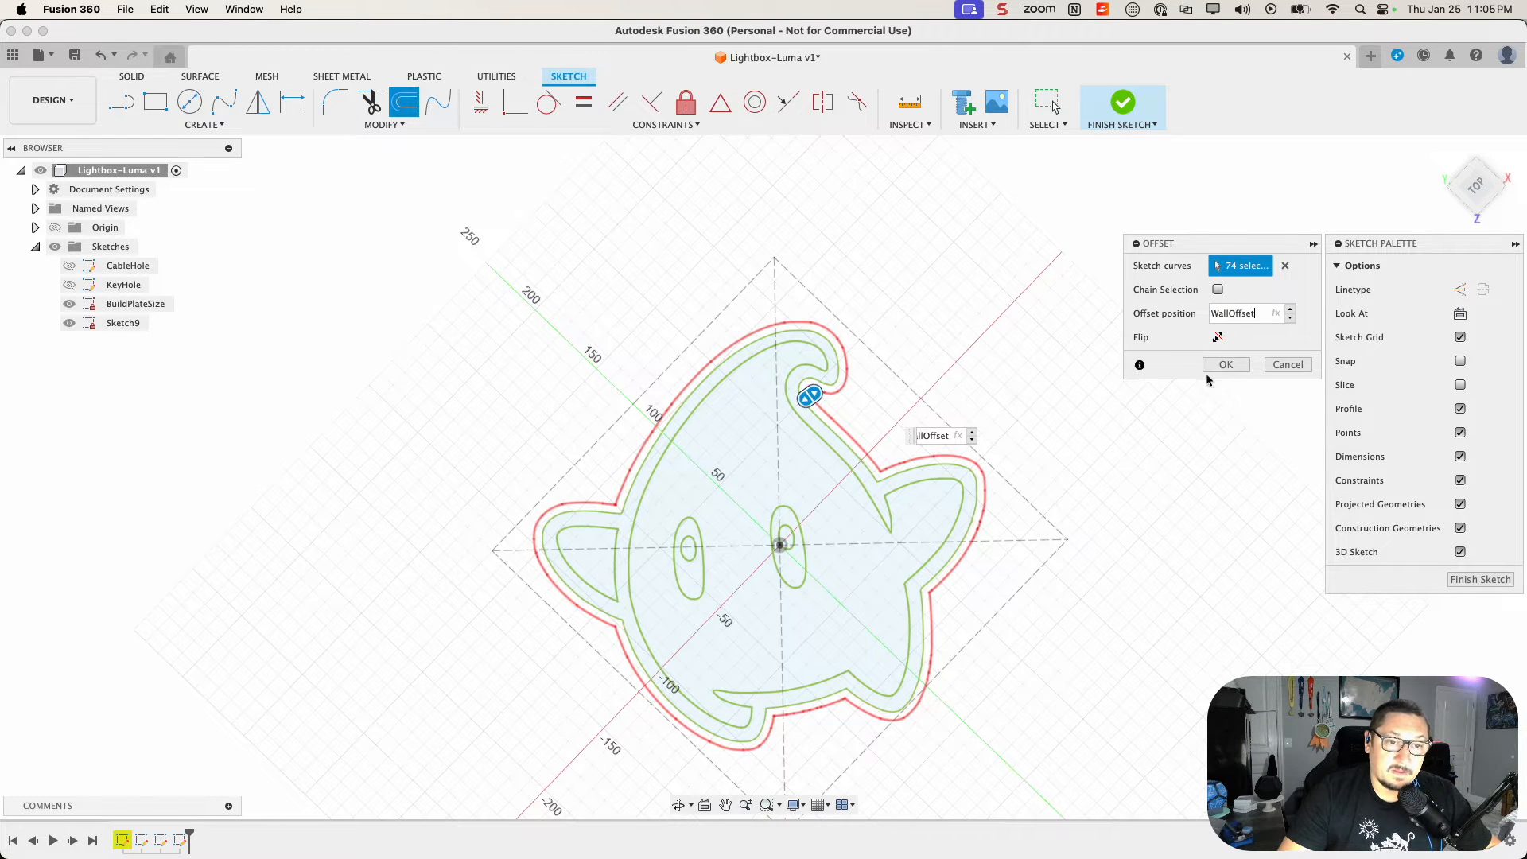
left_click(1225, 365)
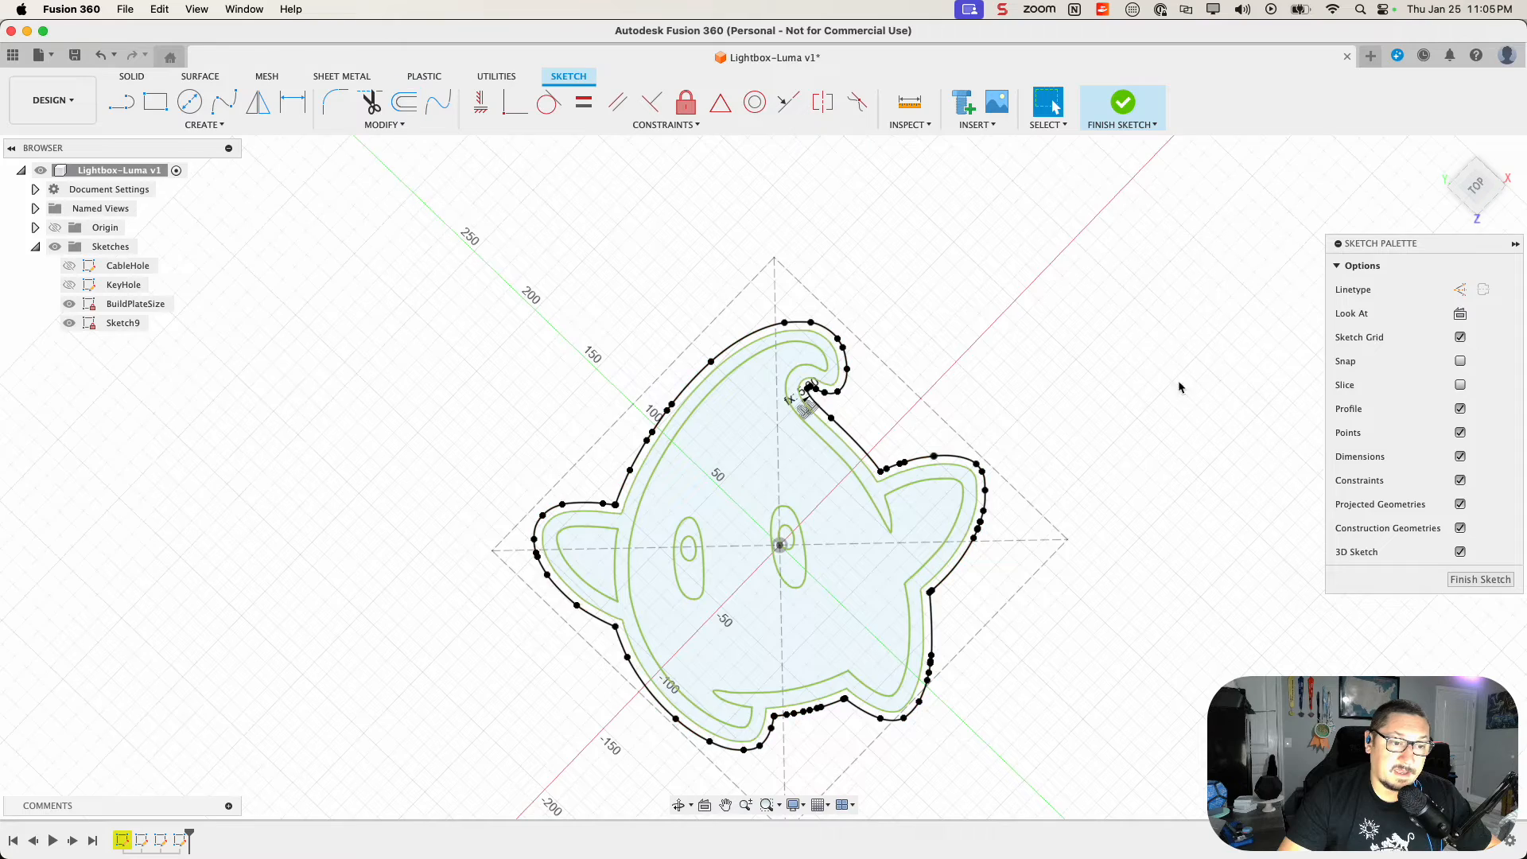
Step: Examine the new offset outline around the curled head tip and the right ear for the spot that keeps its profile from closing
scroll(899, 469, "up", 10)
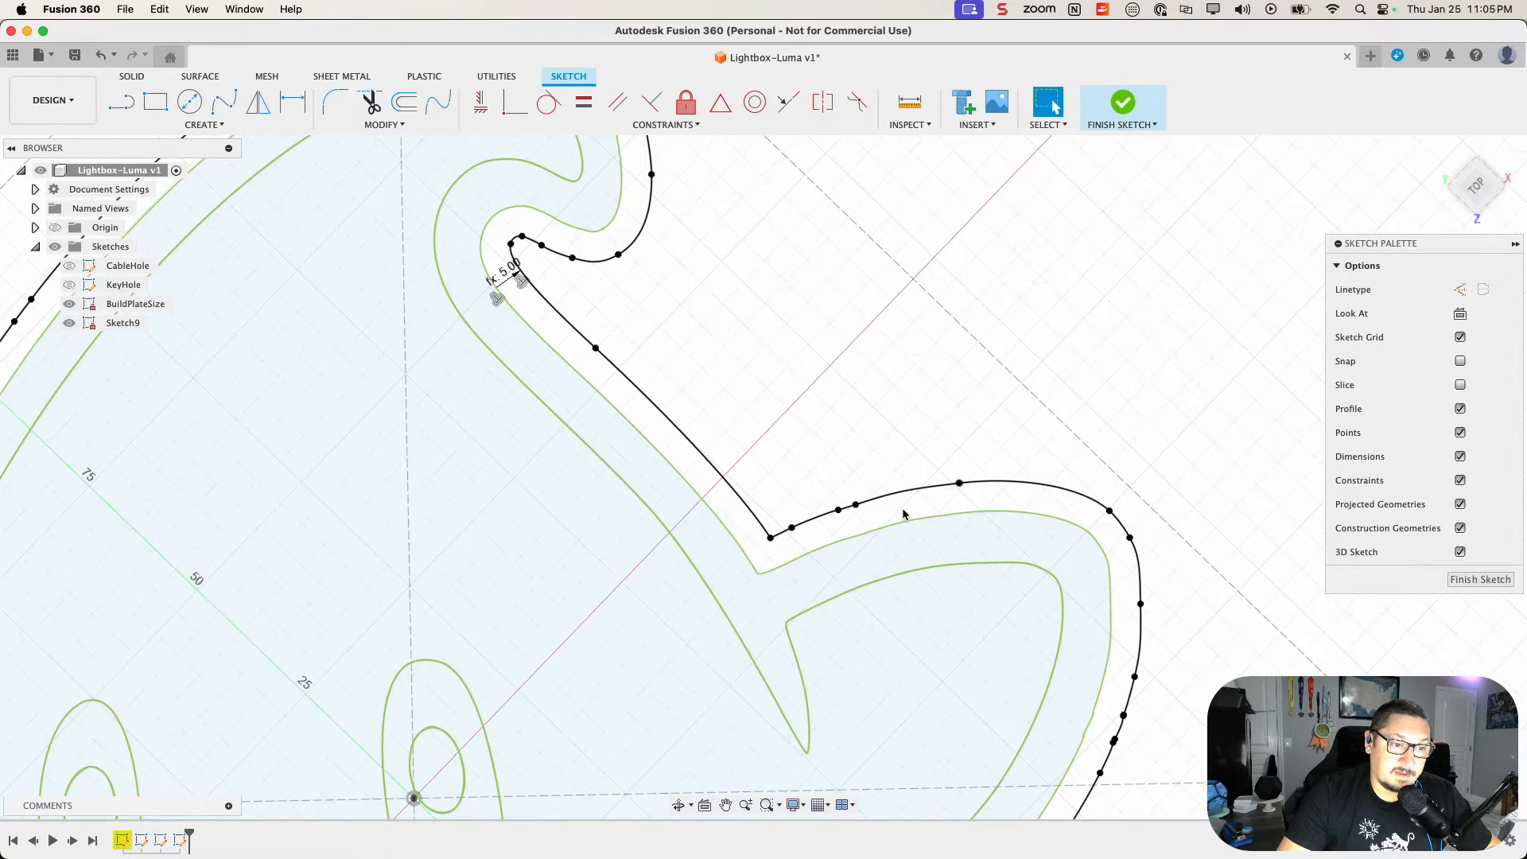
scroll(978, 501, "up", 3)
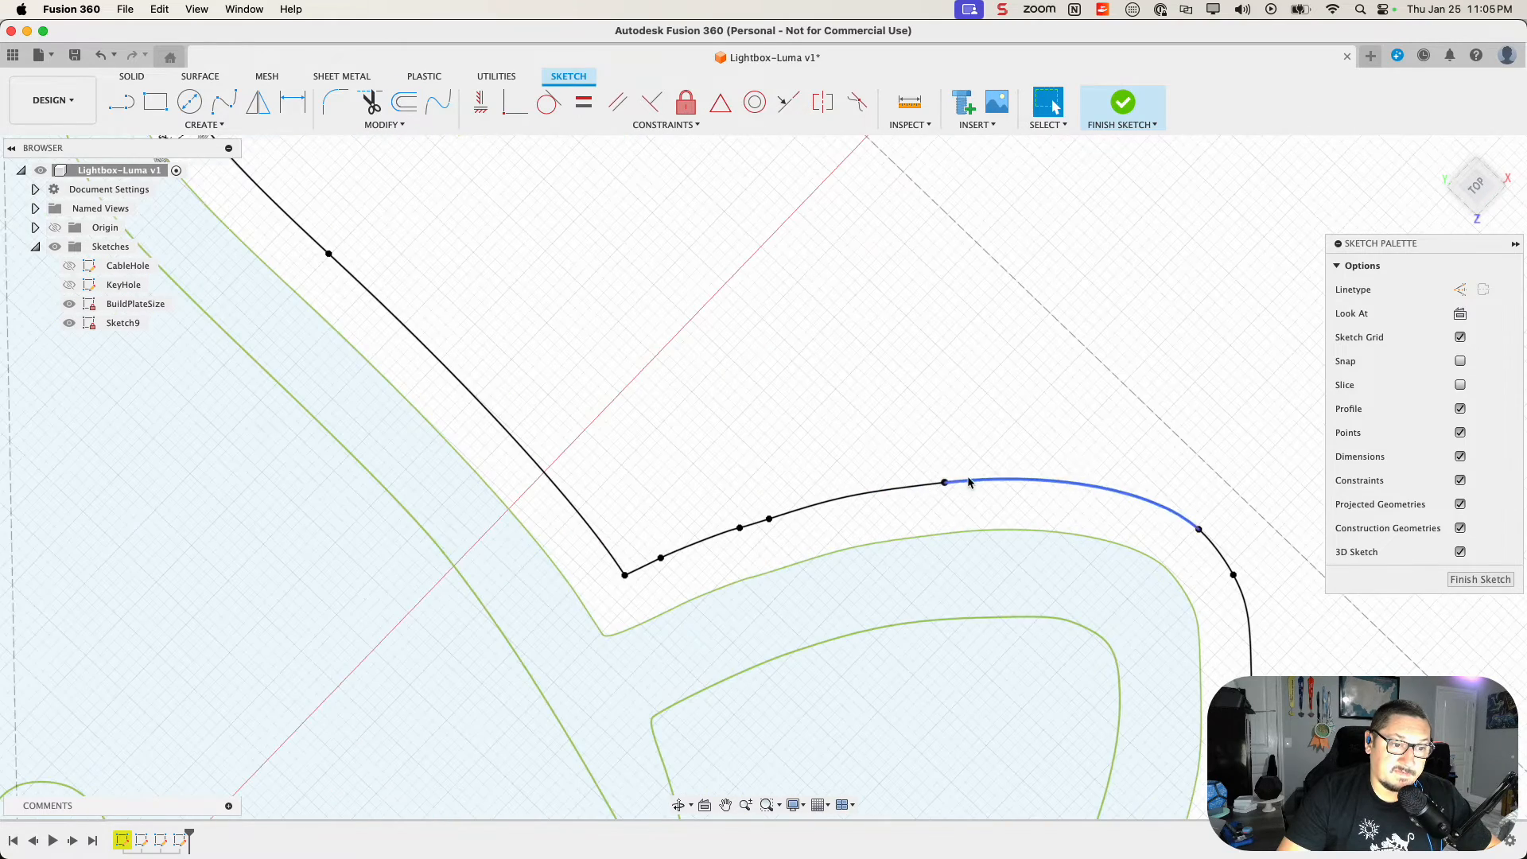
left_click(845, 503)
scroll(833, 447, "down", 6)
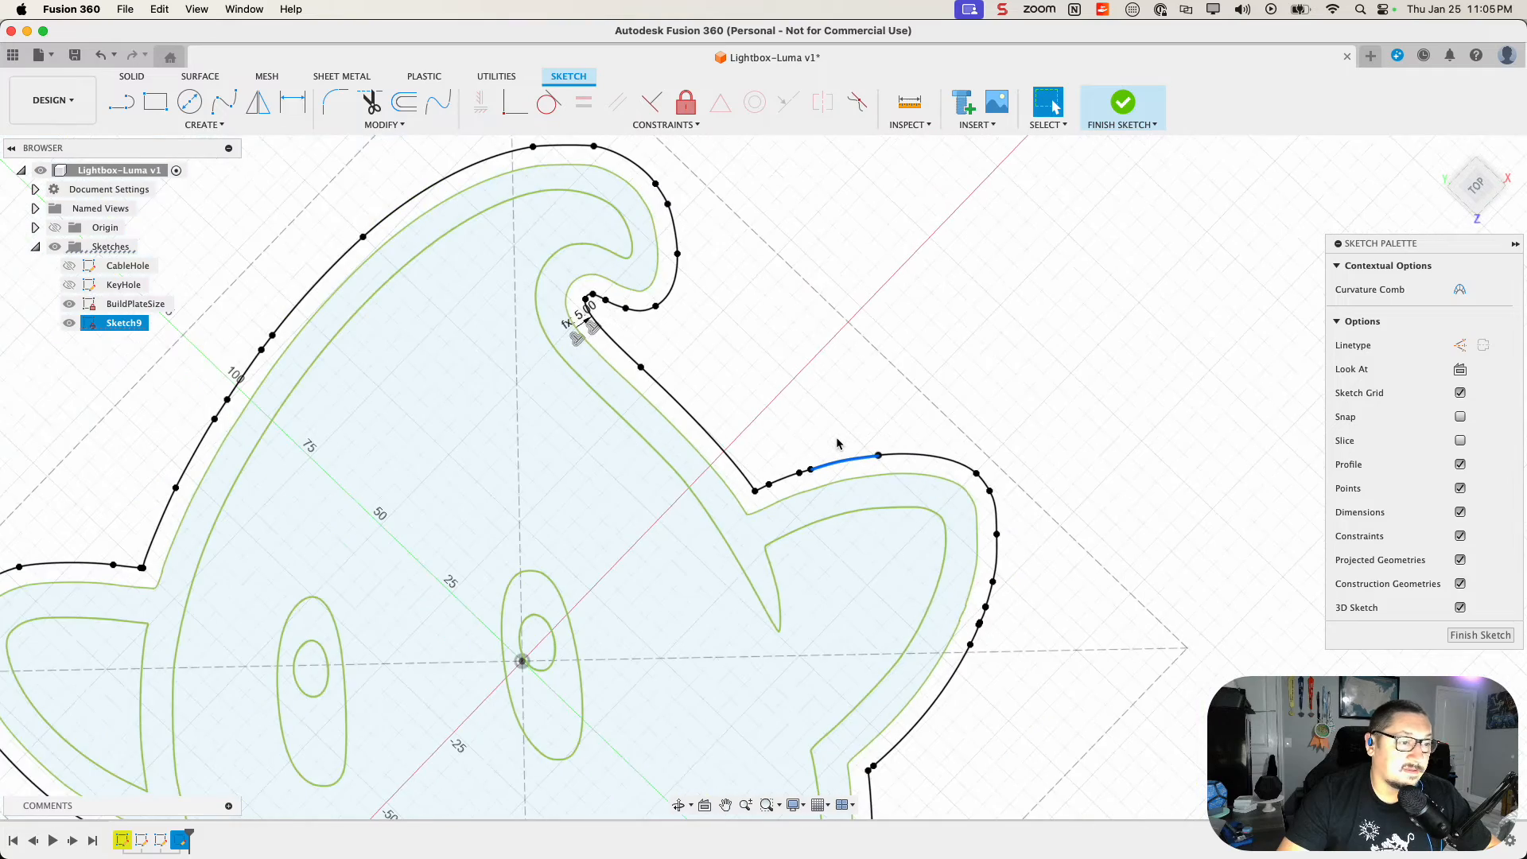
left_click(659, 282)
scroll(659, 281, "up", 5)
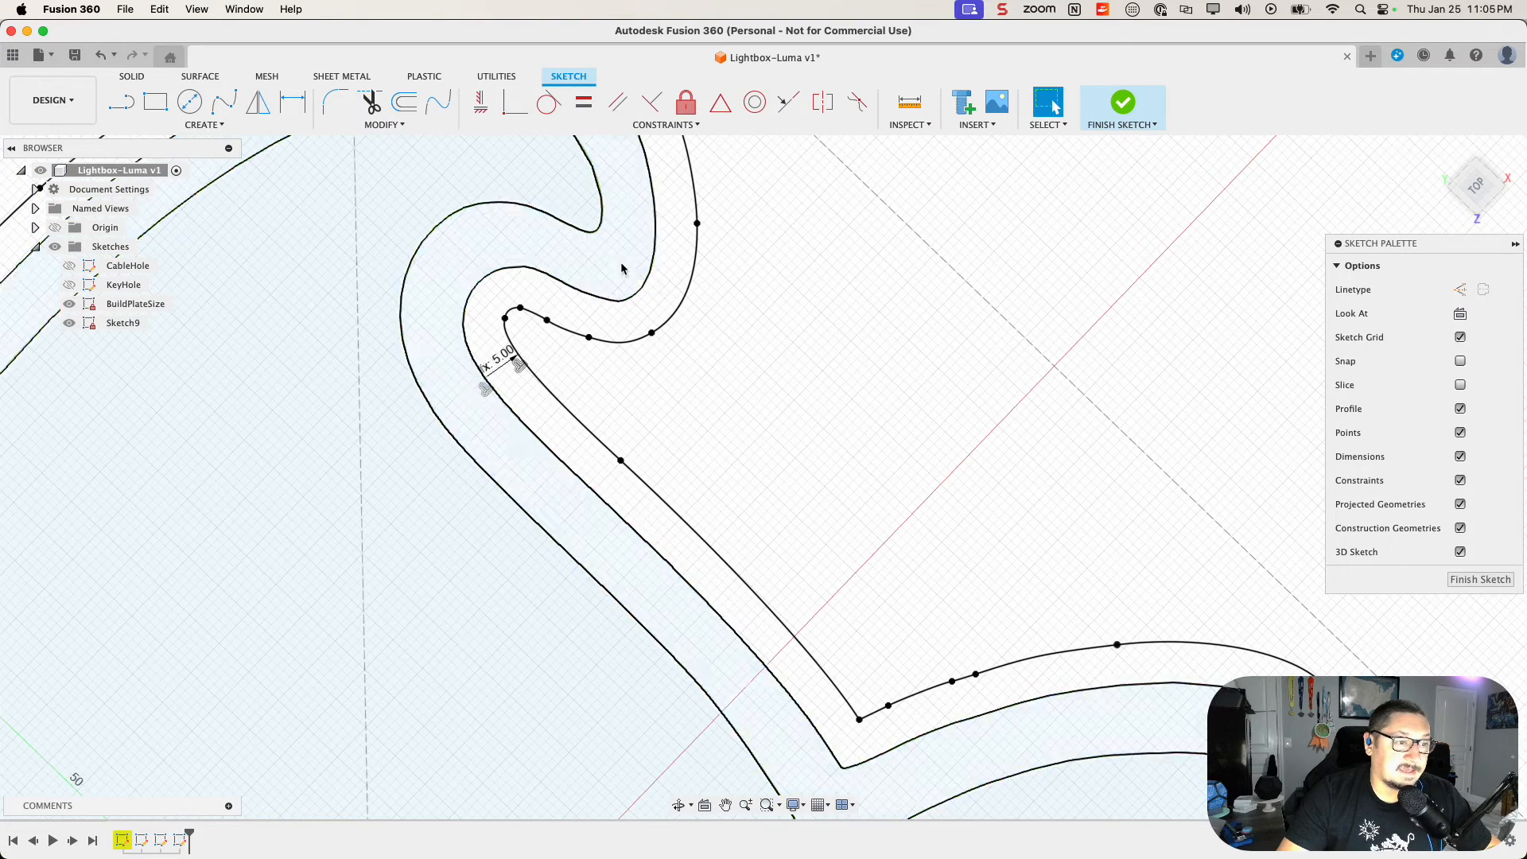
left_click(622, 268)
left_click(669, 282)
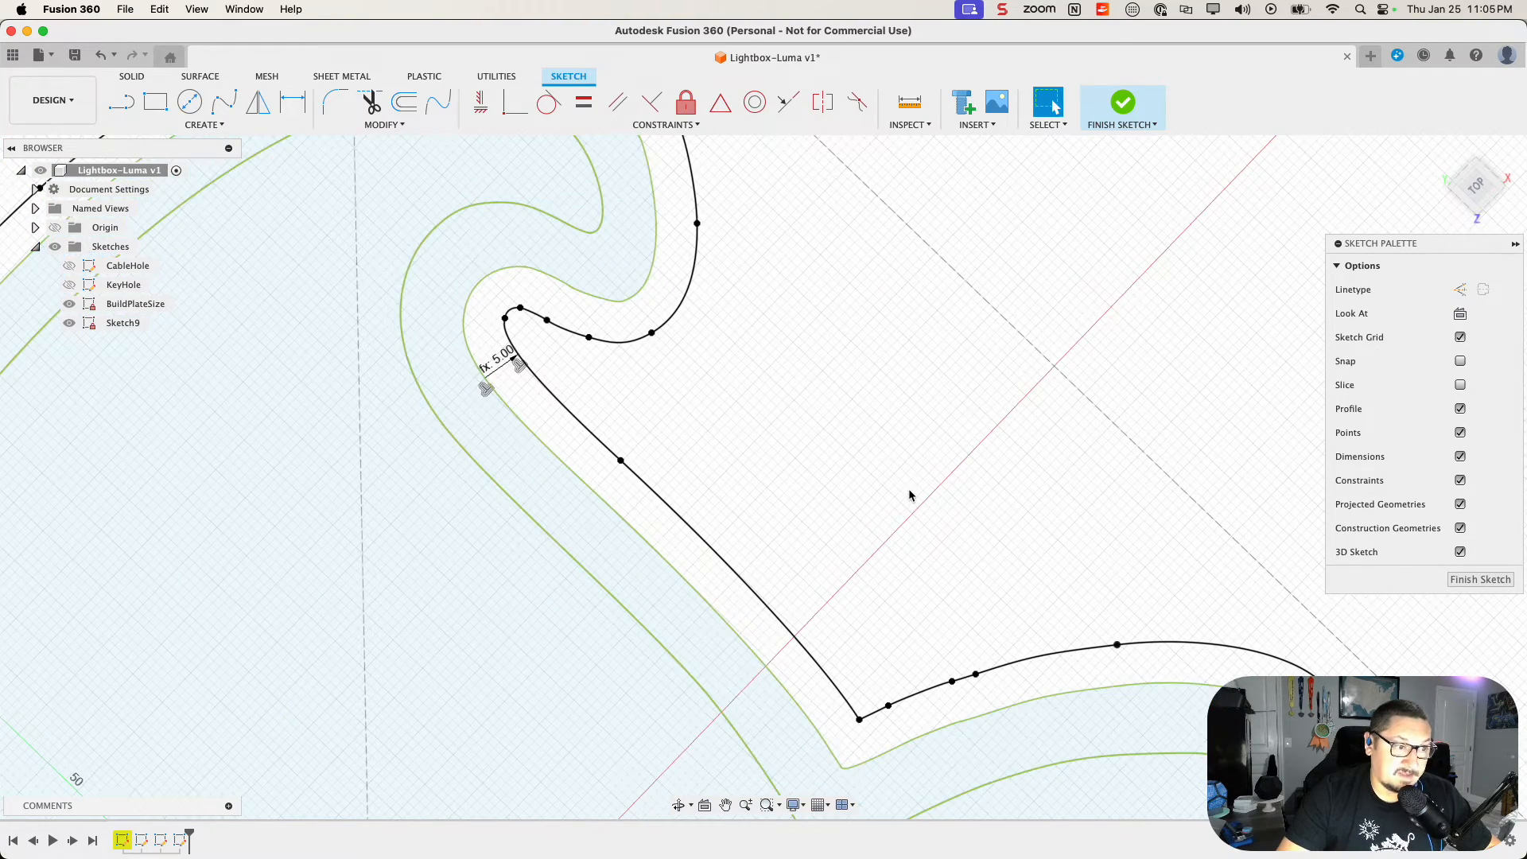
scroll(909, 495, "down", 8)
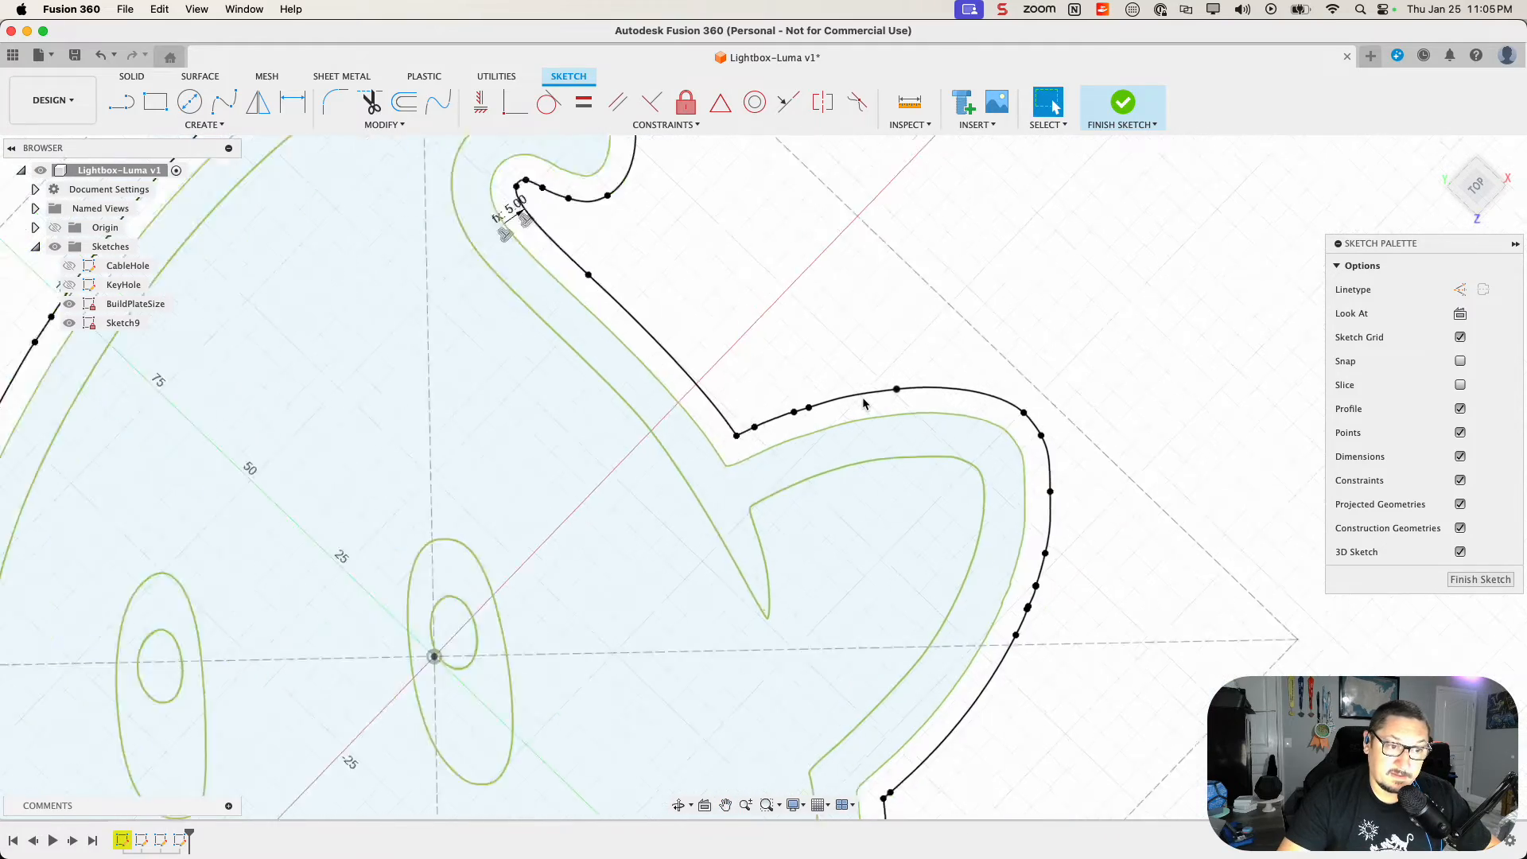
scroll(865, 403, "down", 2)
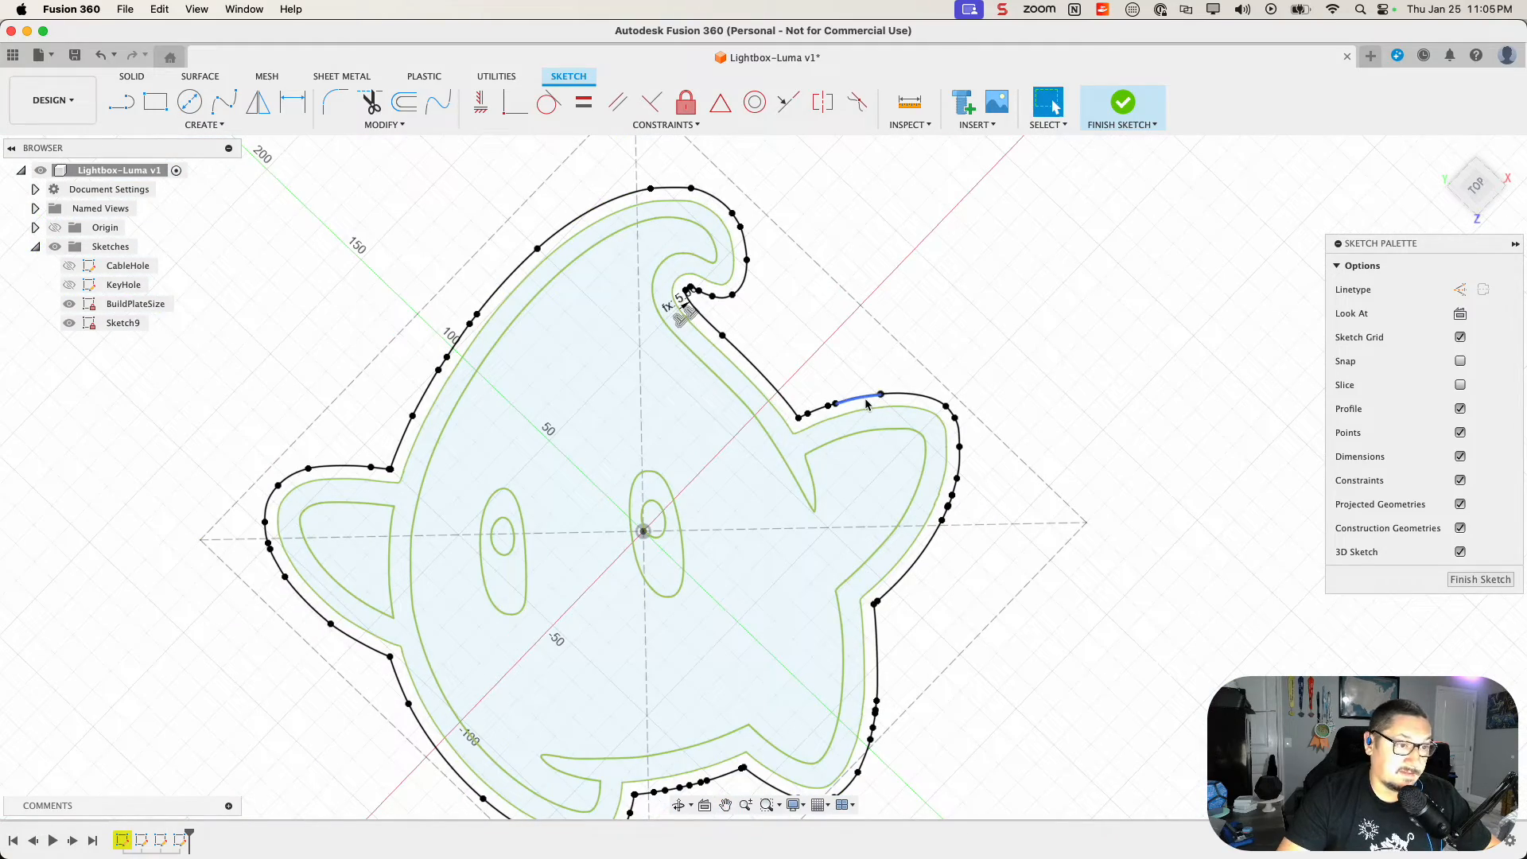
scroll(882, 383, "up", 3)
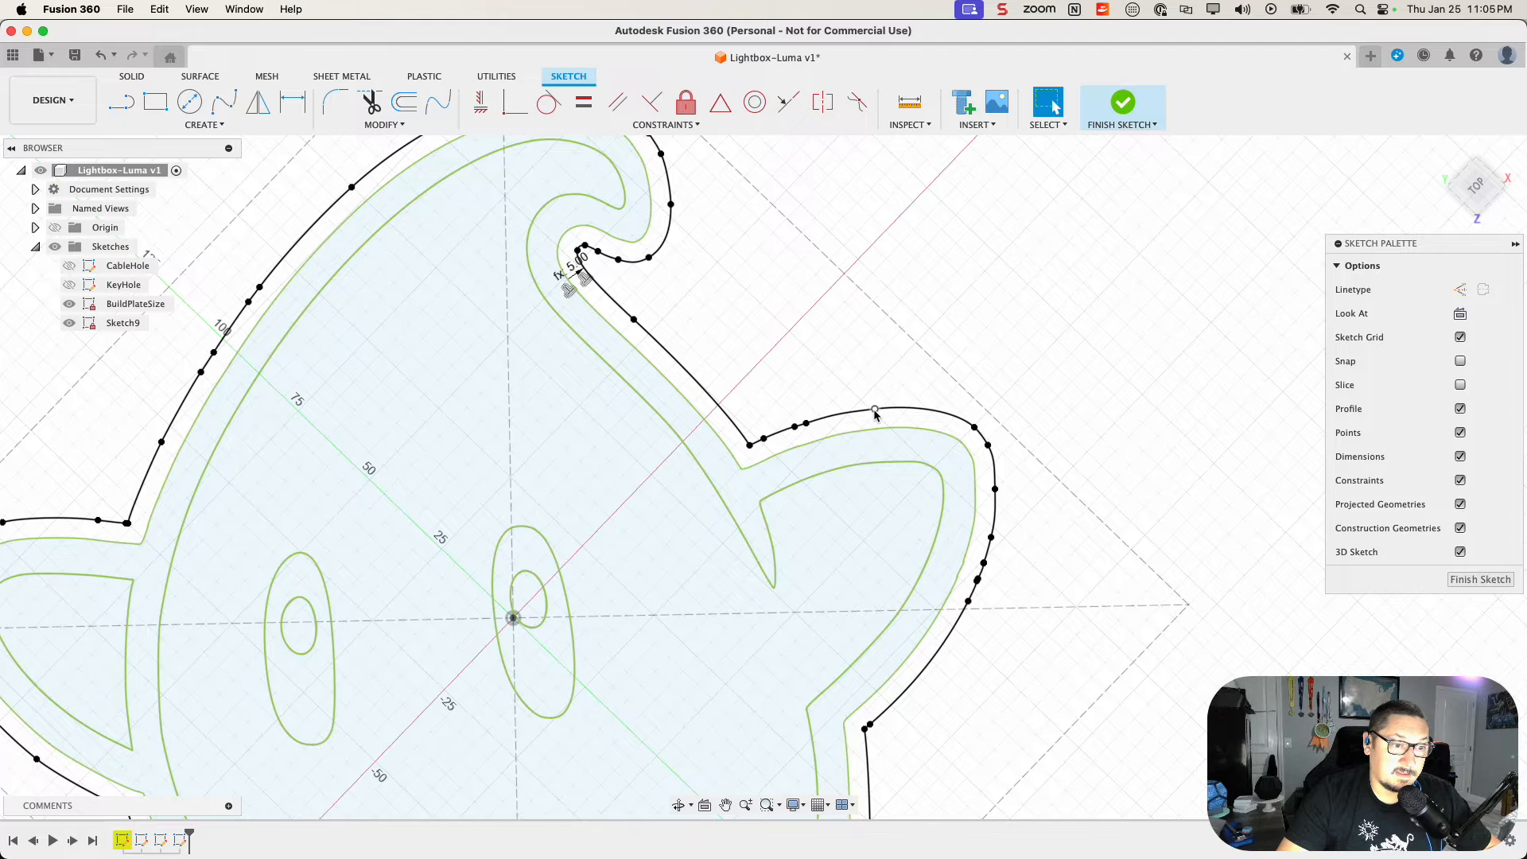
scroll(864, 395, "up", 5)
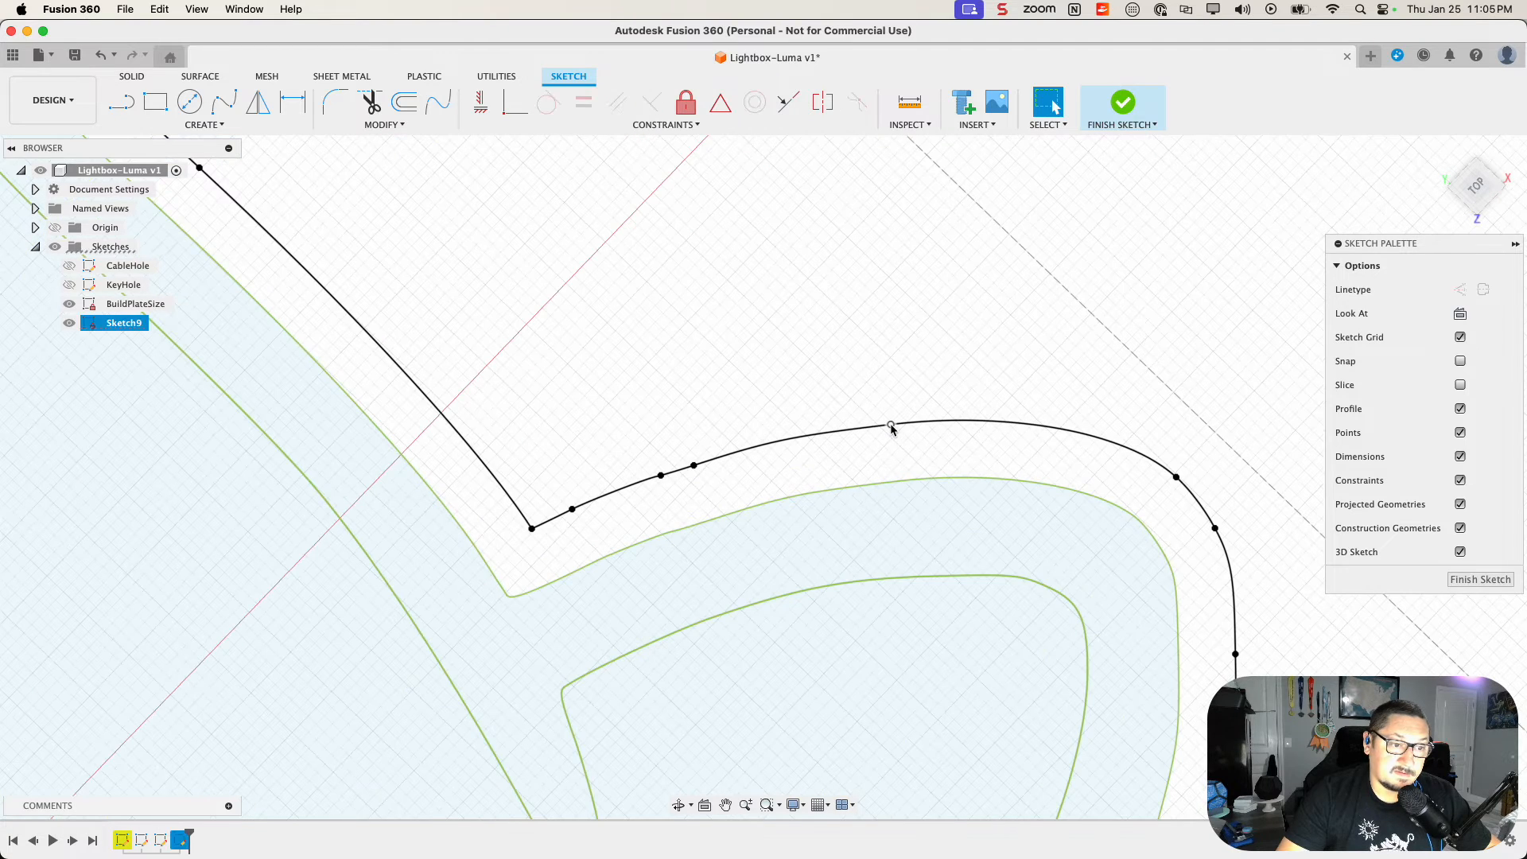
Step: Check the end points along the right ear's upper offset edge and delete the curve segment leading up to the ear's crest
left_click(693, 466)
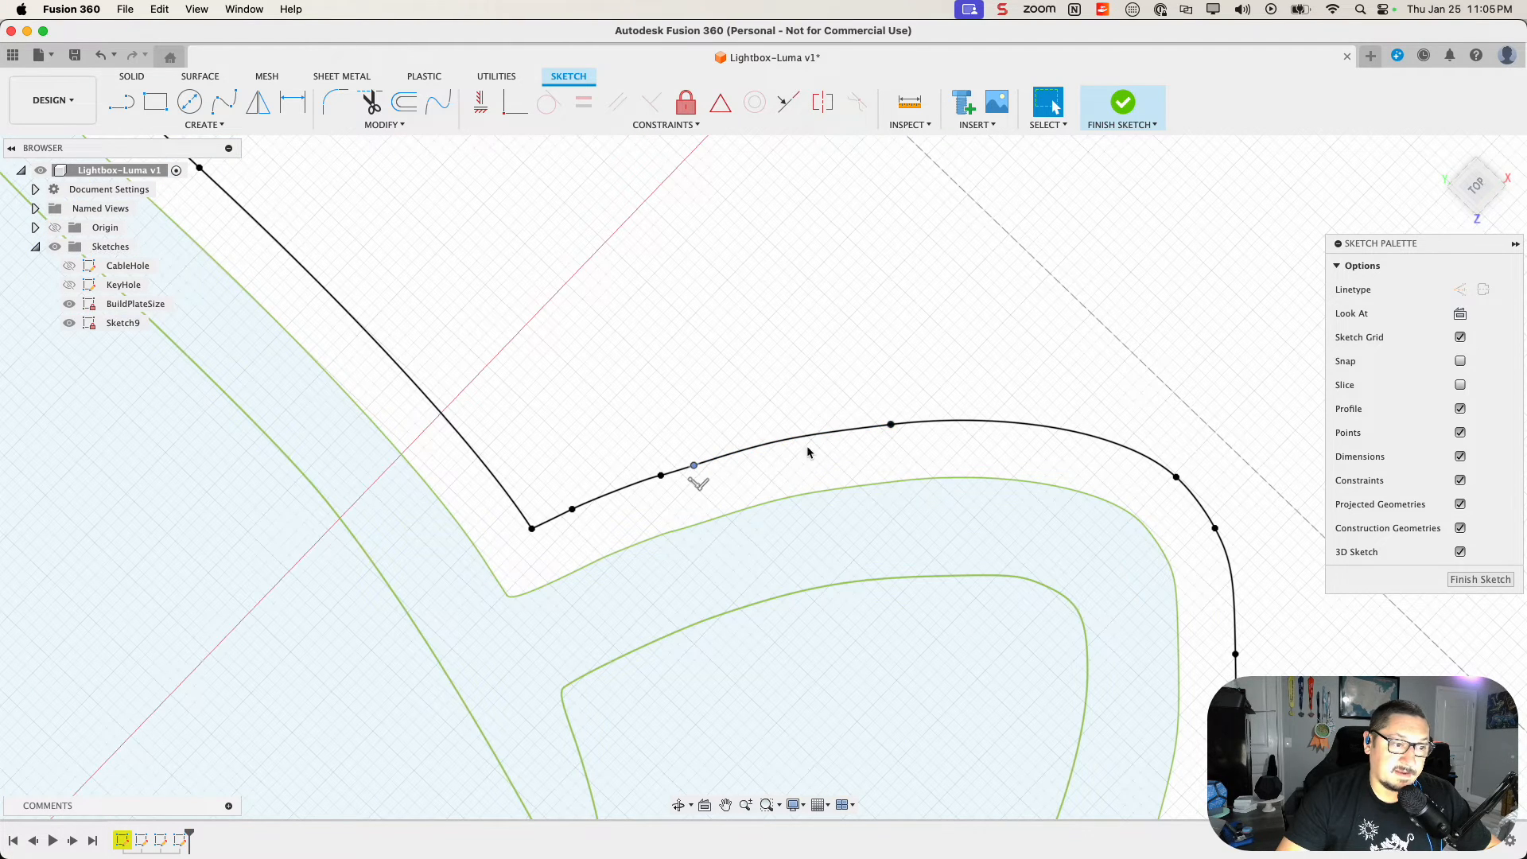
left_click(890, 424)
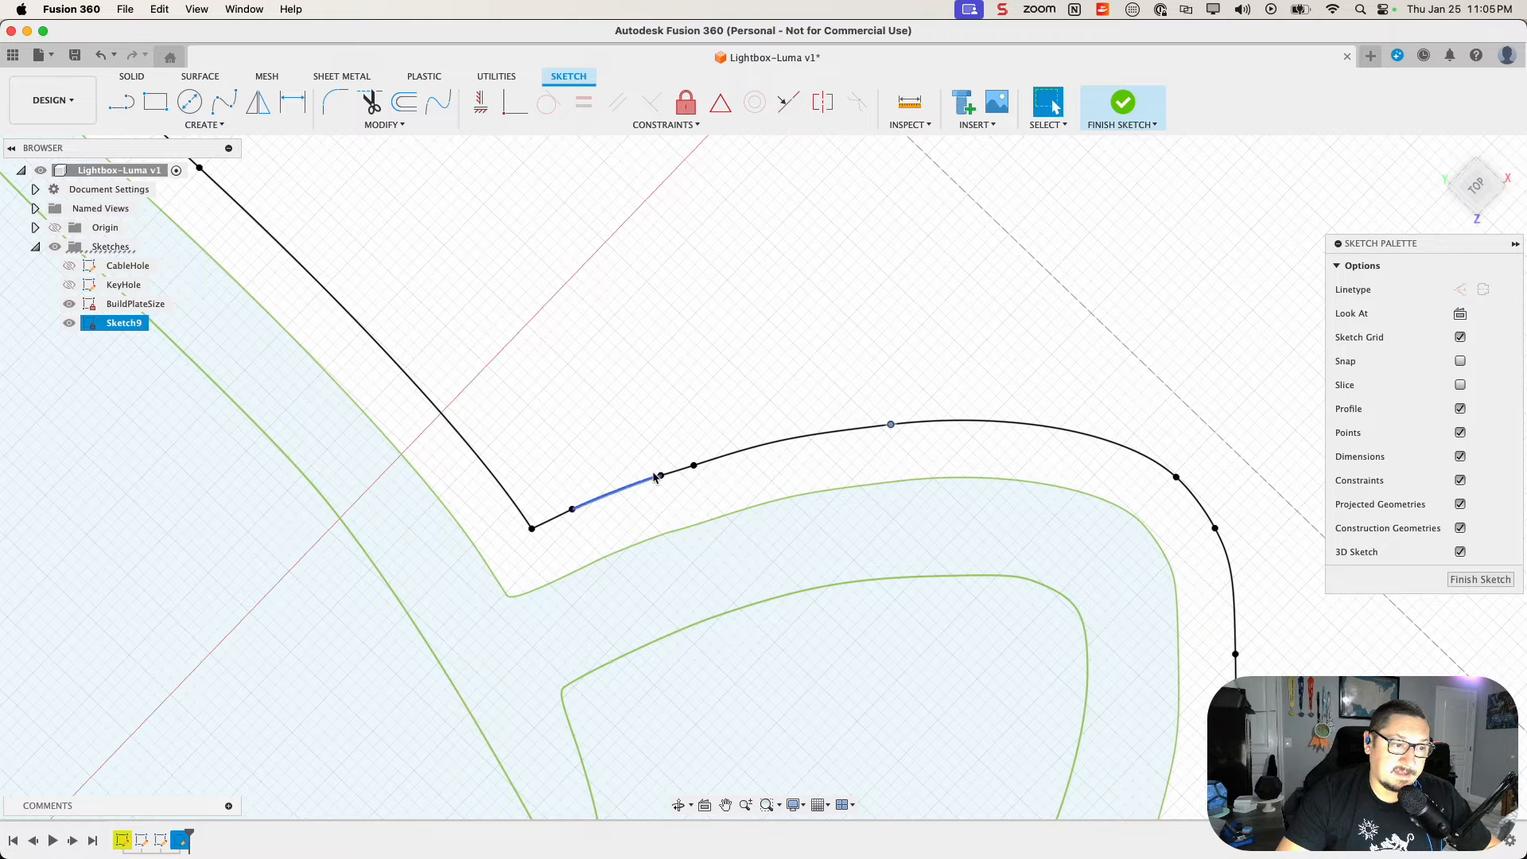
left_click(661, 475)
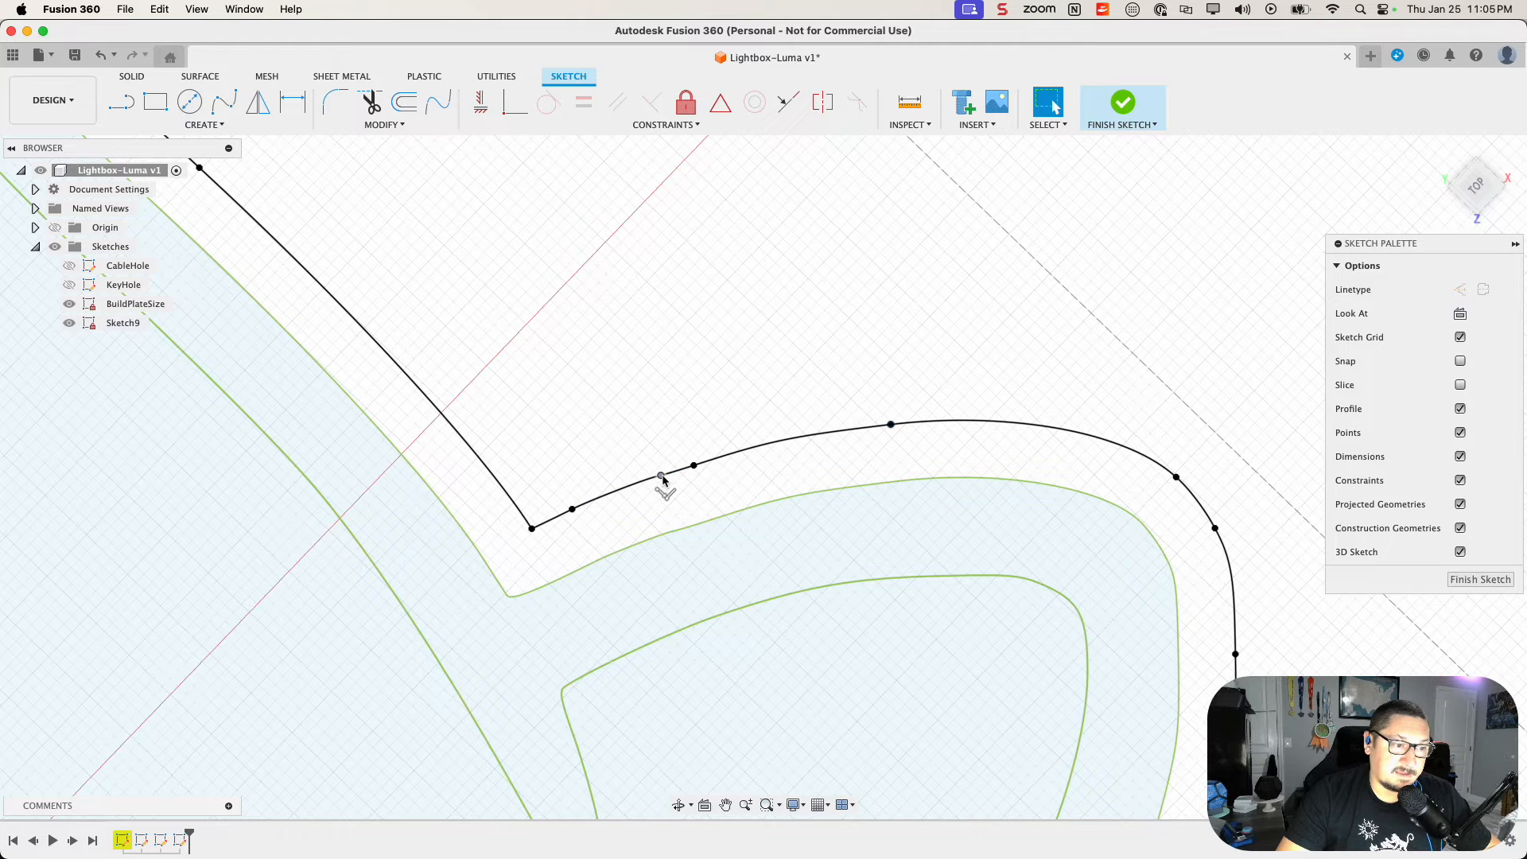
left_click(871, 428)
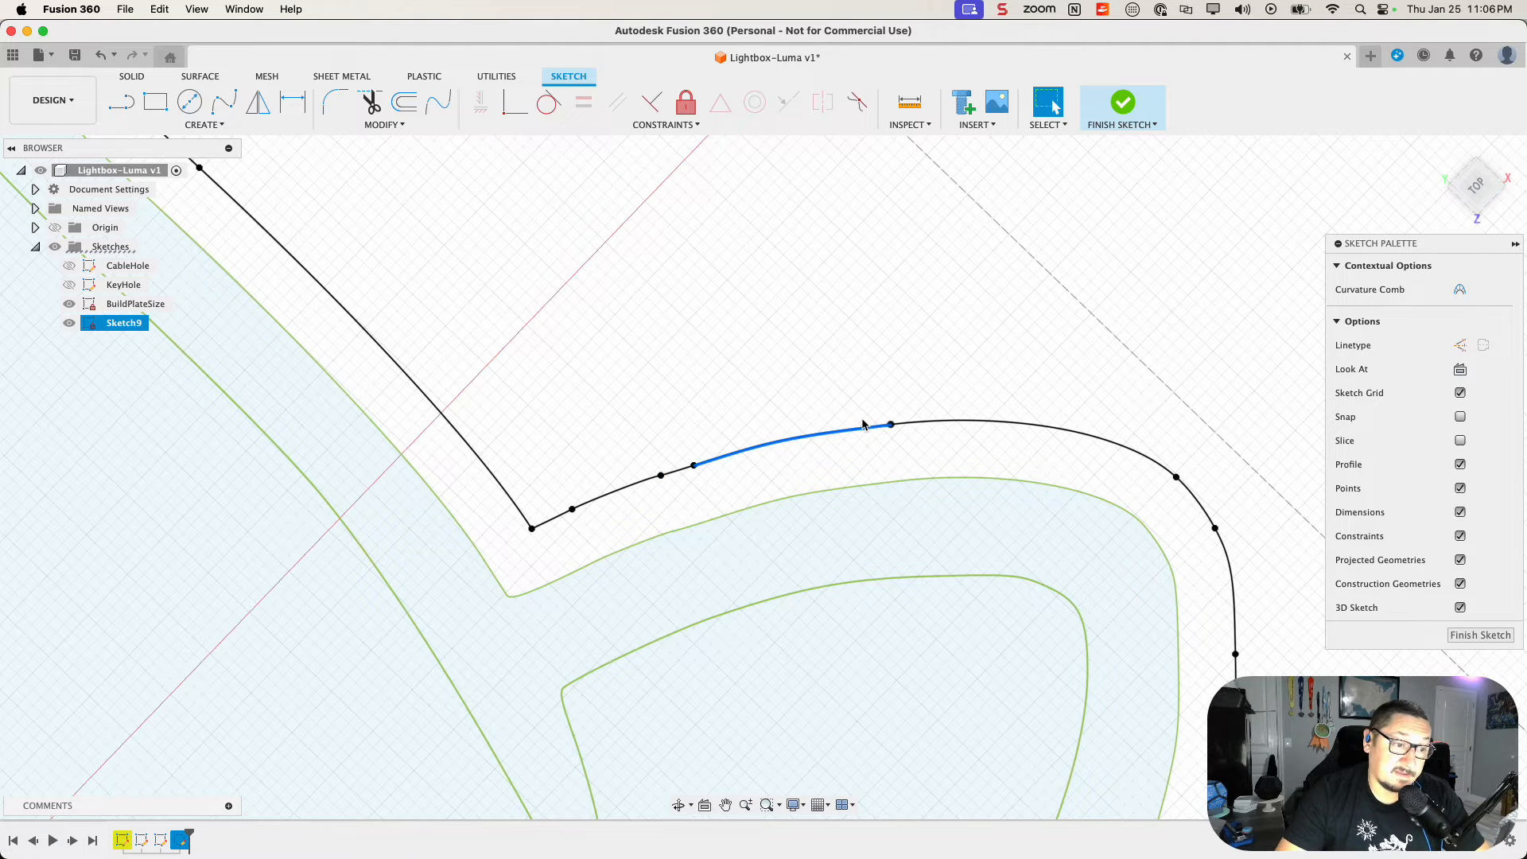
key("Delete")
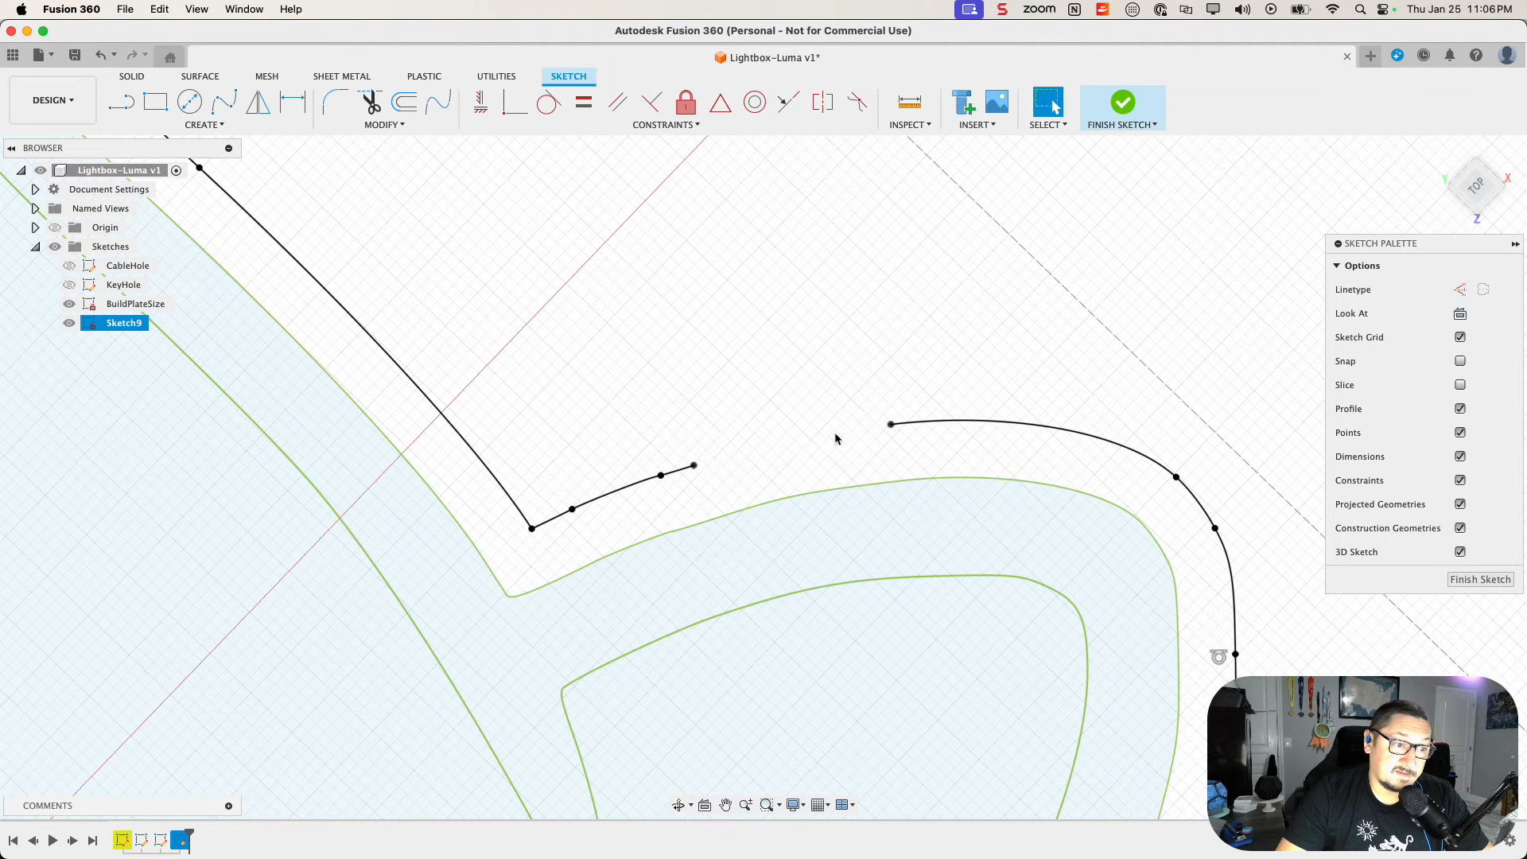
Step: Try bridging the gap on the right ear's offset edge with a straight line between the open ends, and delete that line
left_click(121, 101)
left_click(694, 466)
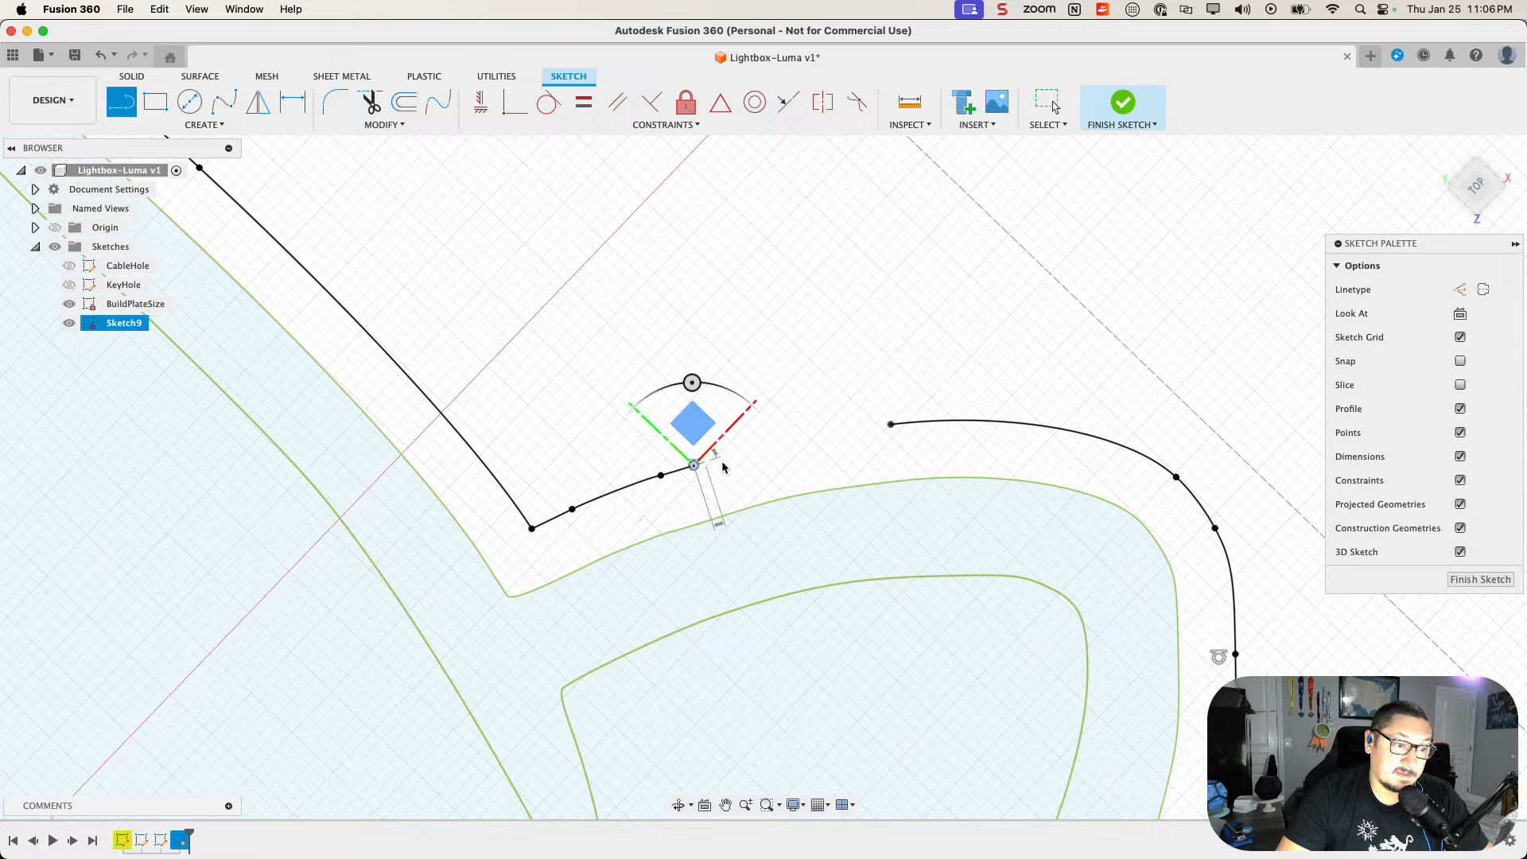
left_click(890, 425)
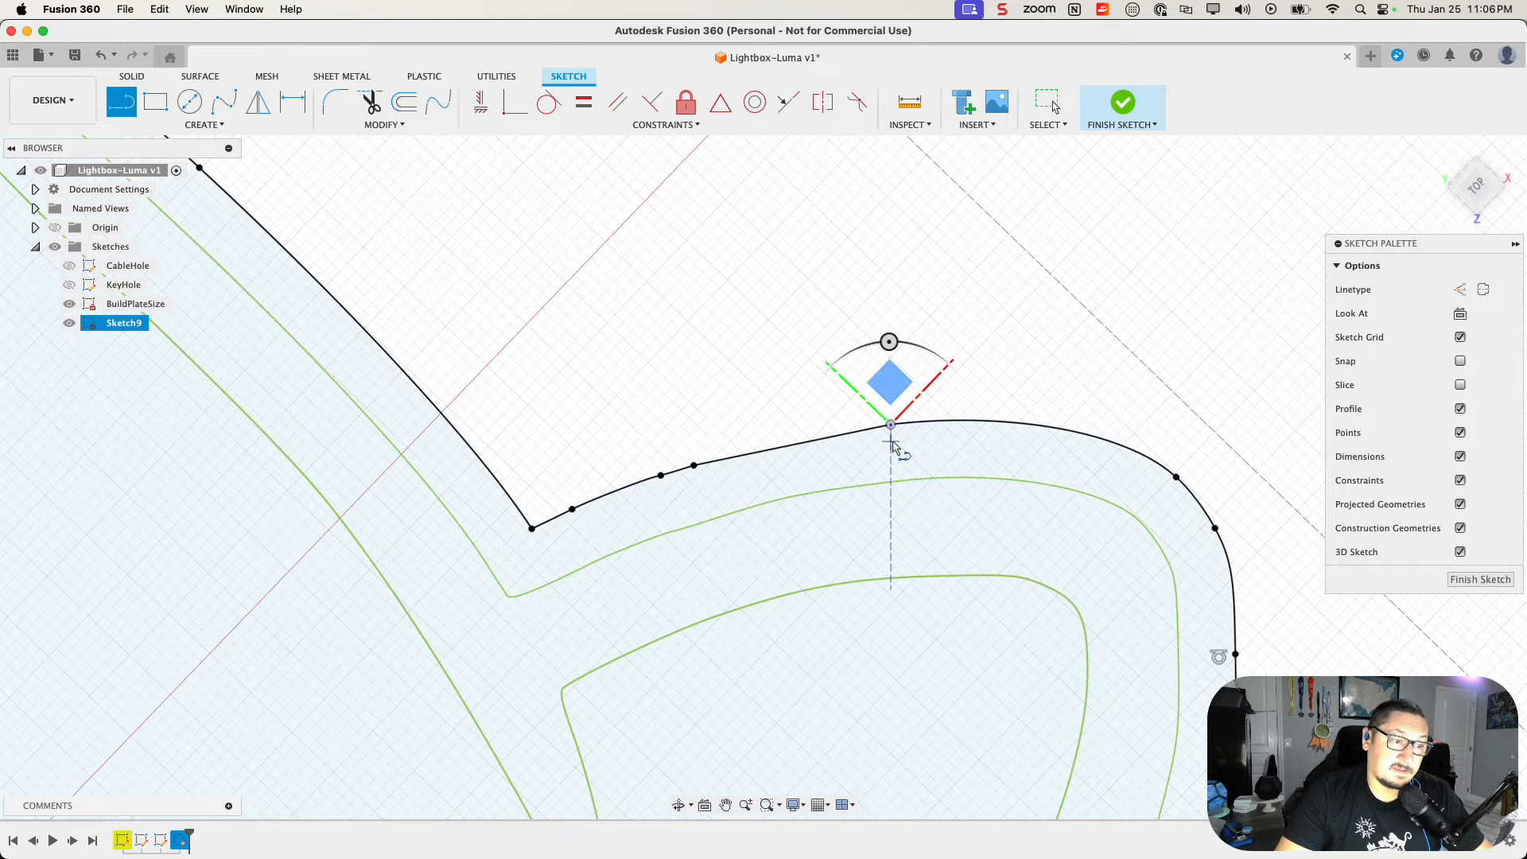
key("Escape")
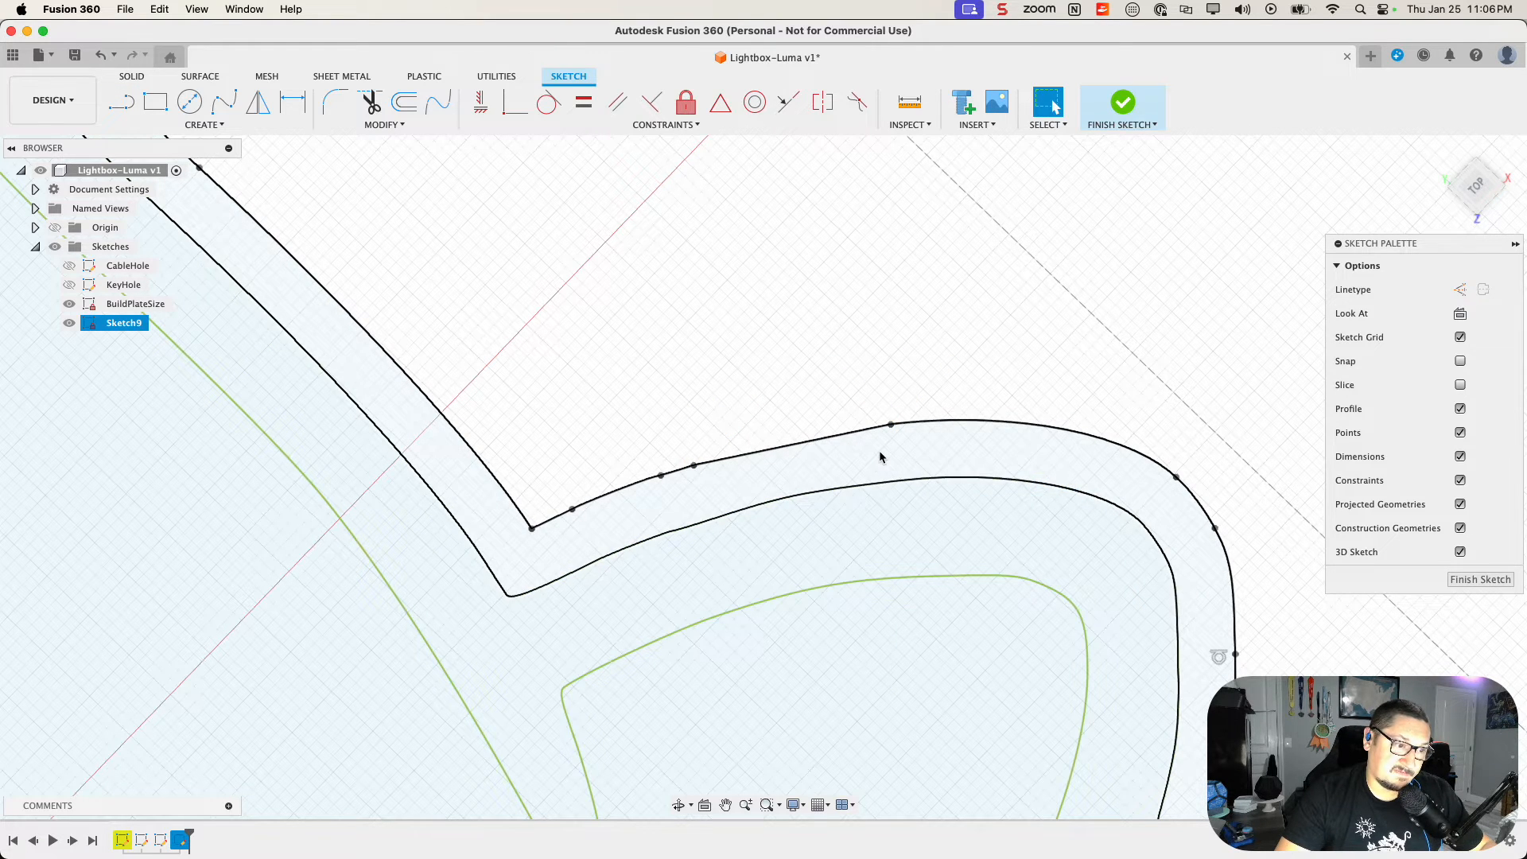
left_click(824, 437)
key("Delete")
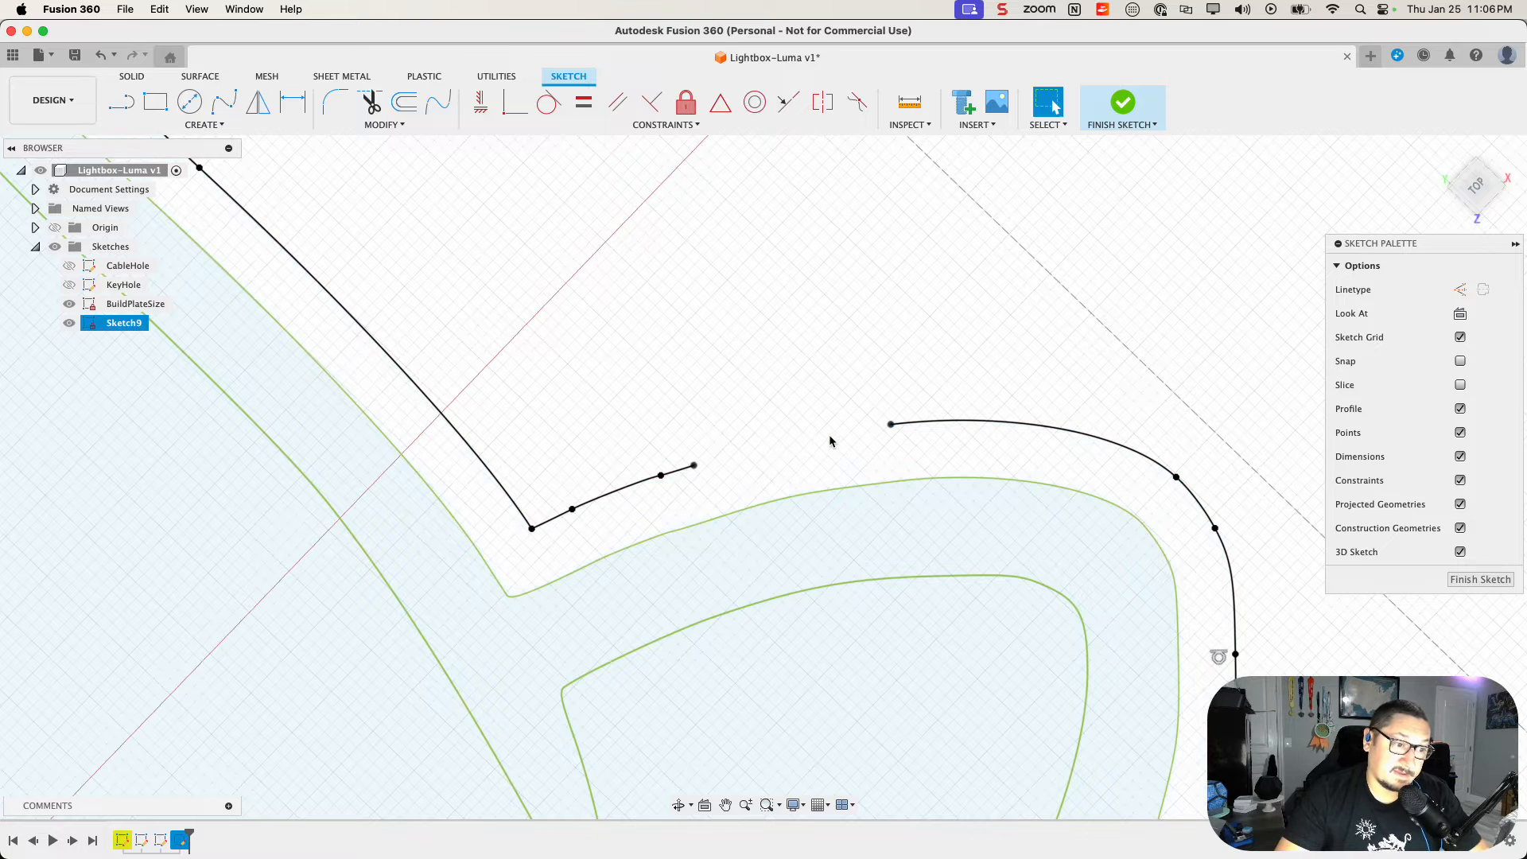
Step: Draw a fit point spline through both open ends of the right ear's gap, finishing just inside the offset outline
left_click(224, 101)
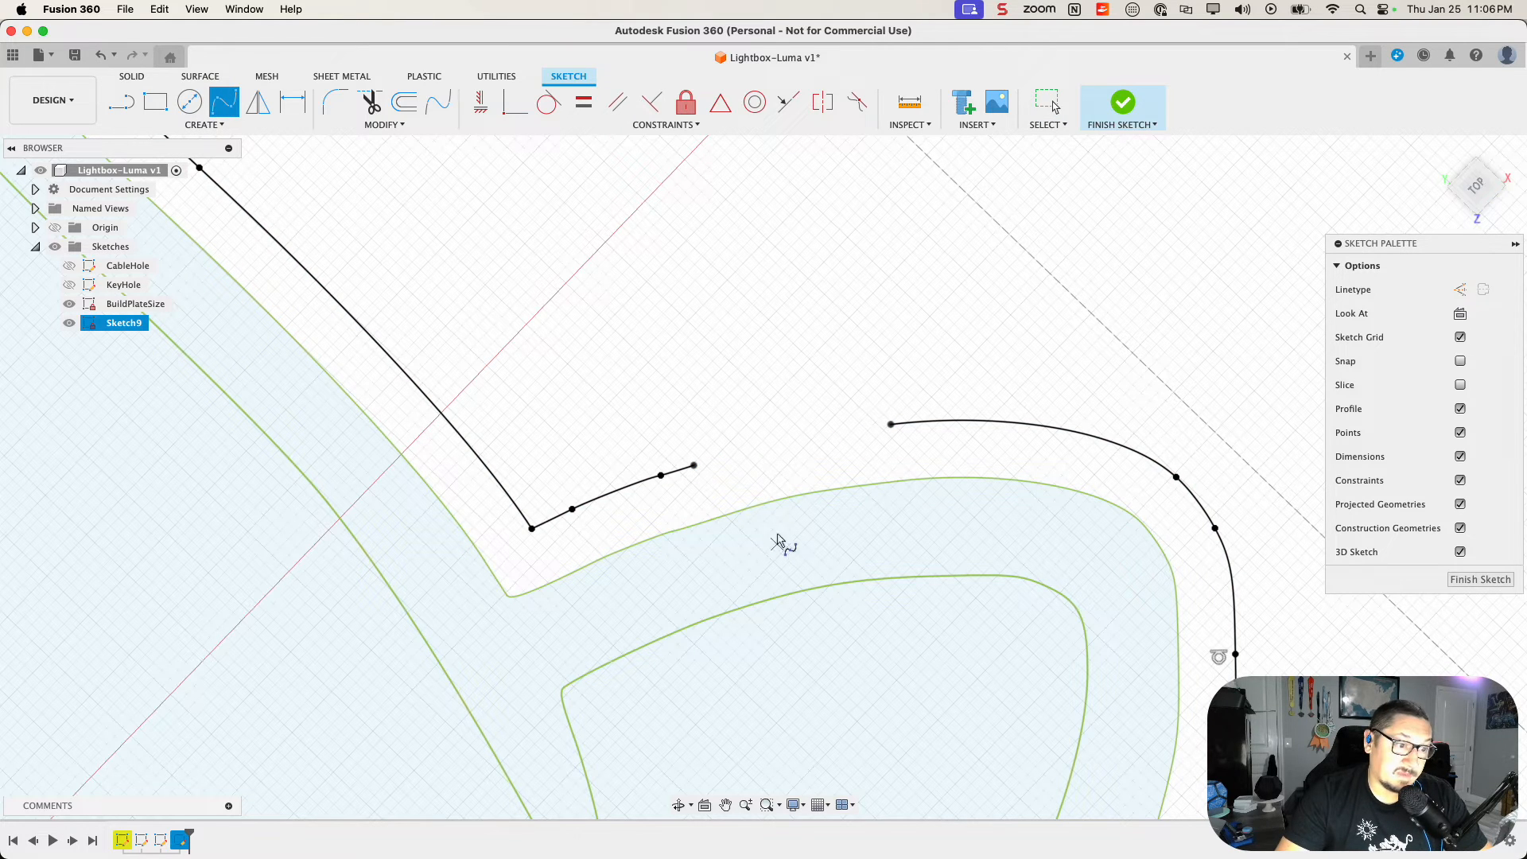
left_click(694, 466)
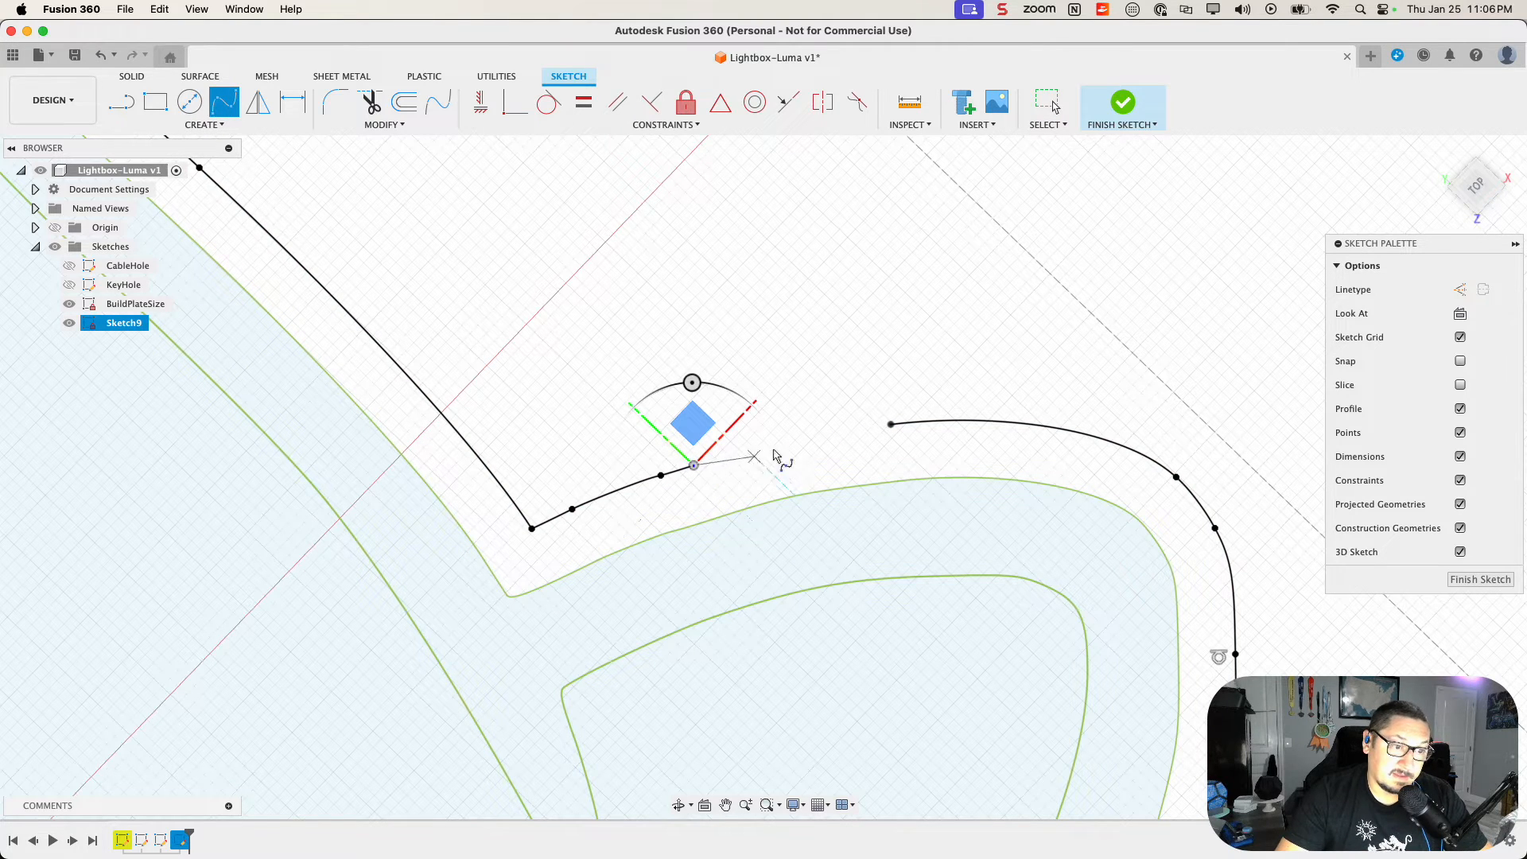
left_click(890, 425)
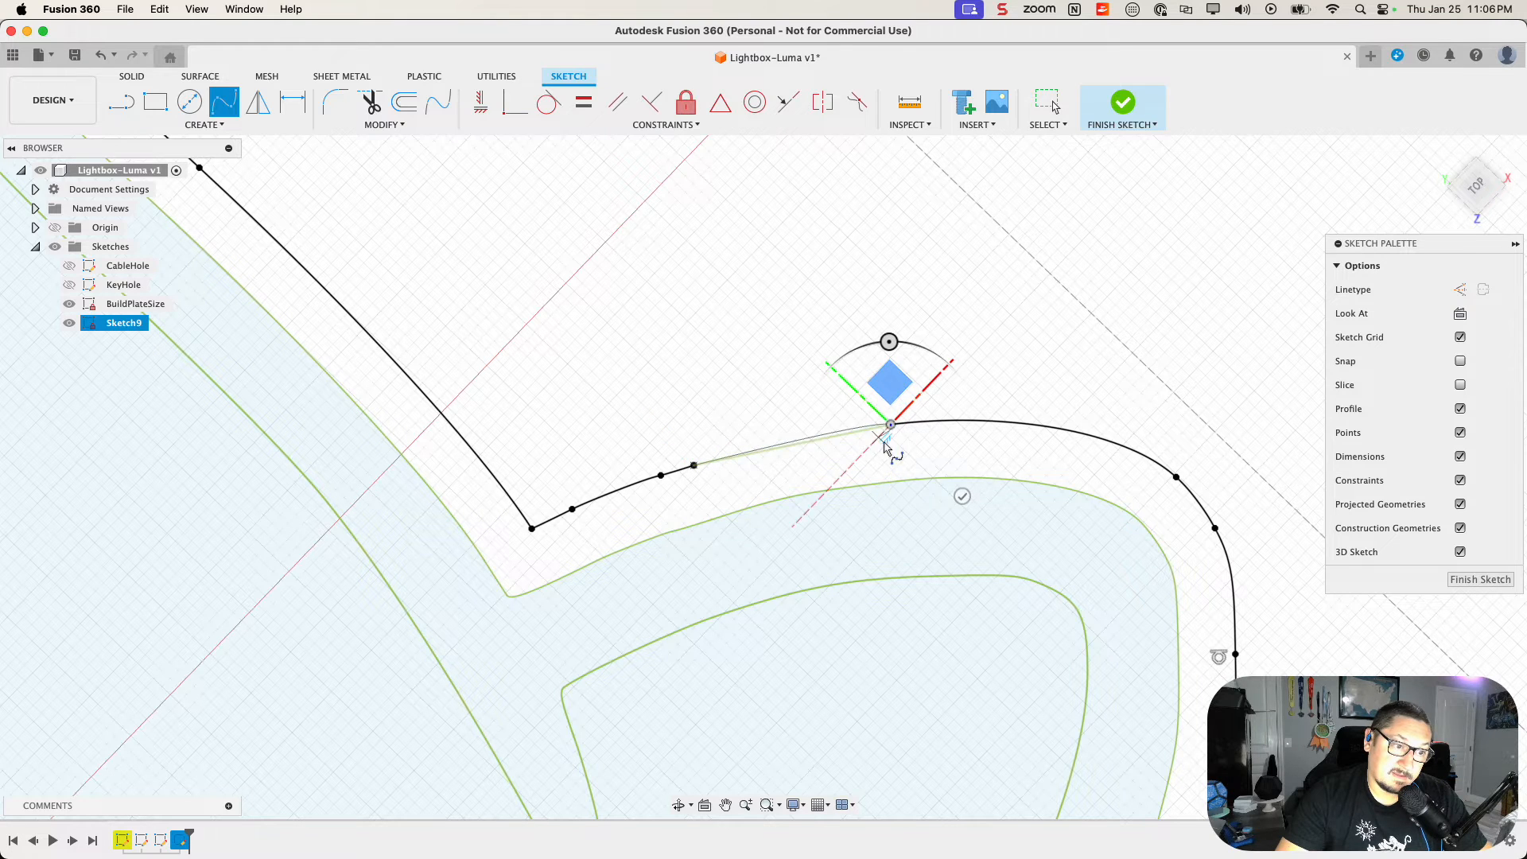
left_click(923, 431)
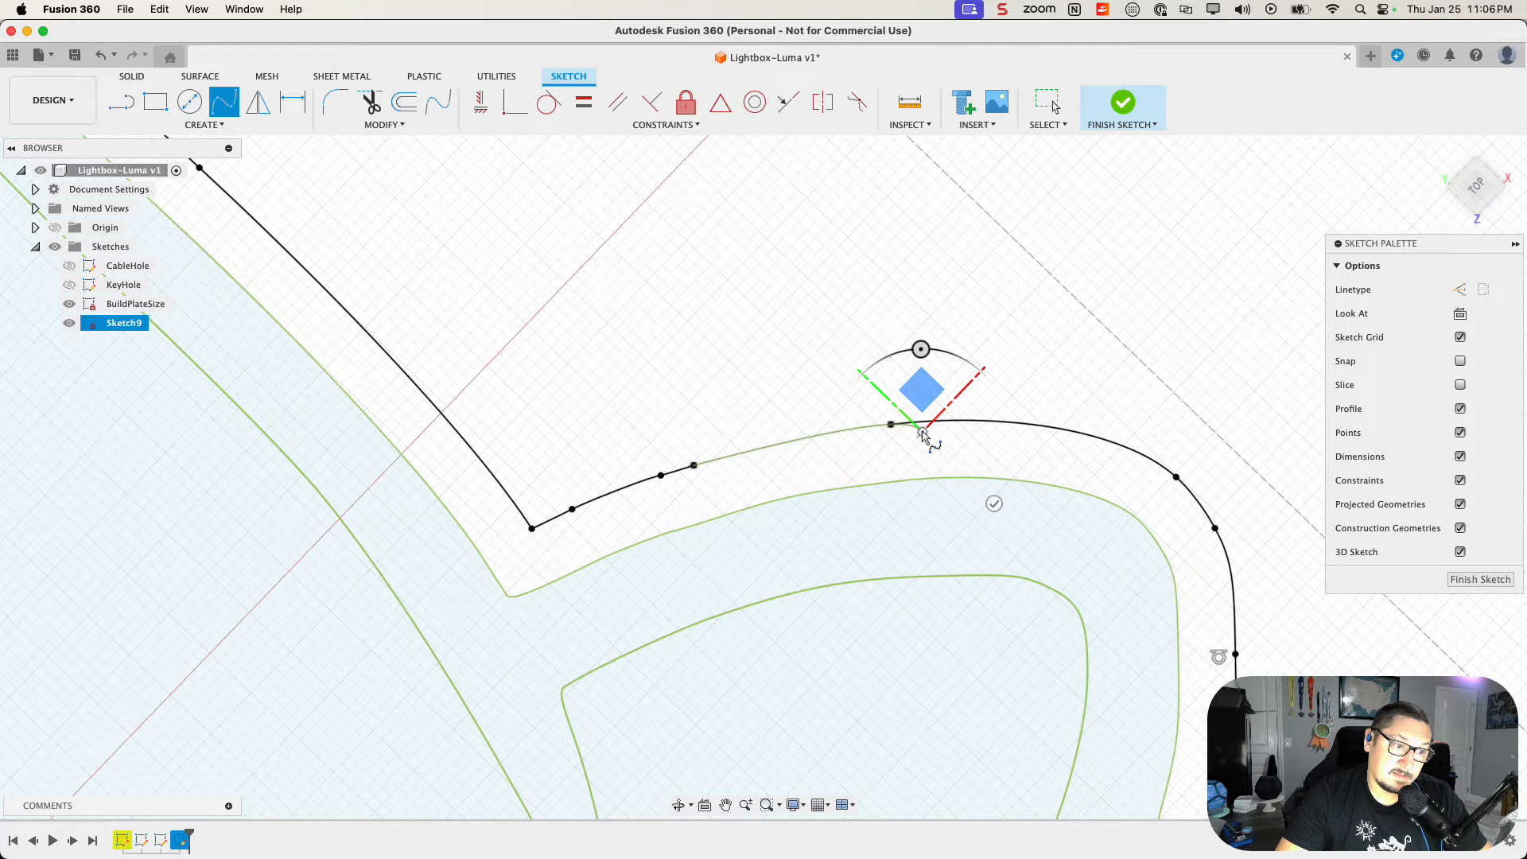
left_click(992, 501)
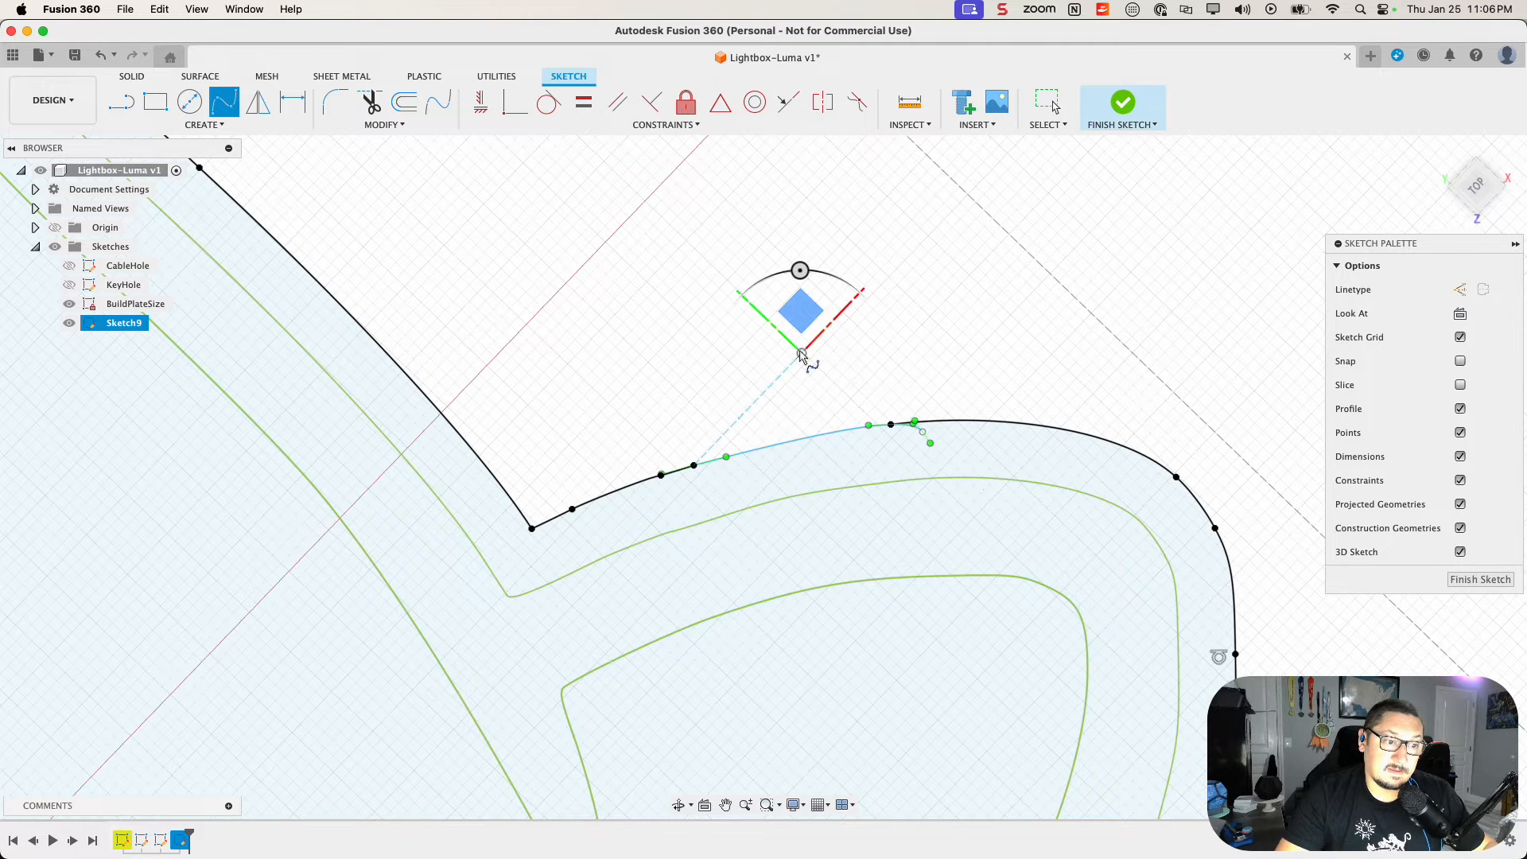
key("Escape")
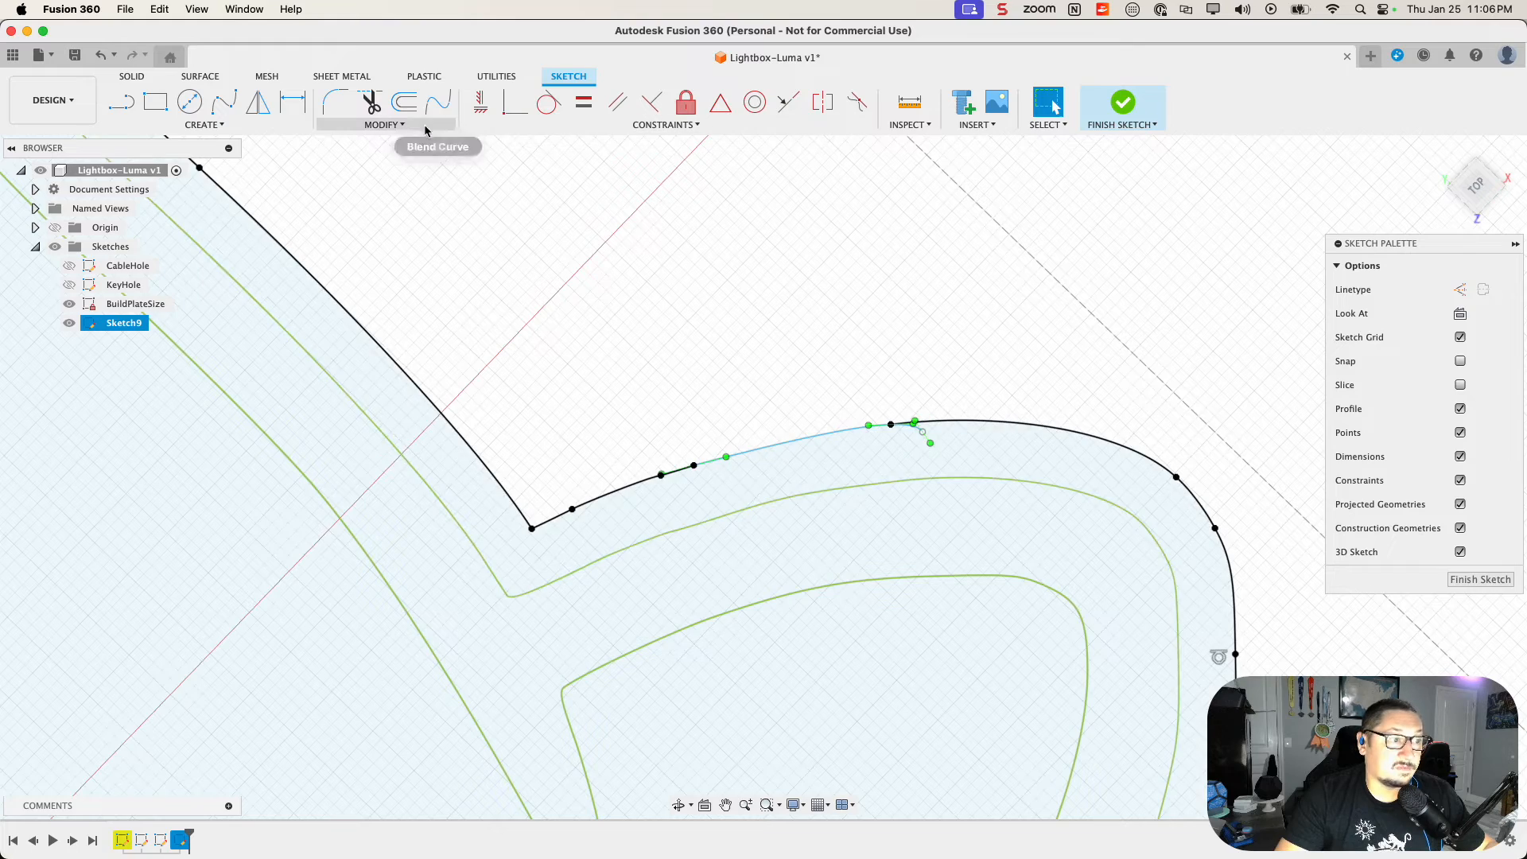
Step: Break the new spline where it meets the right ear's crest and delete the stub extending inside the outline
left_click(390, 125)
left_click(350, 242)
scroll(931, 422, "up", 5)
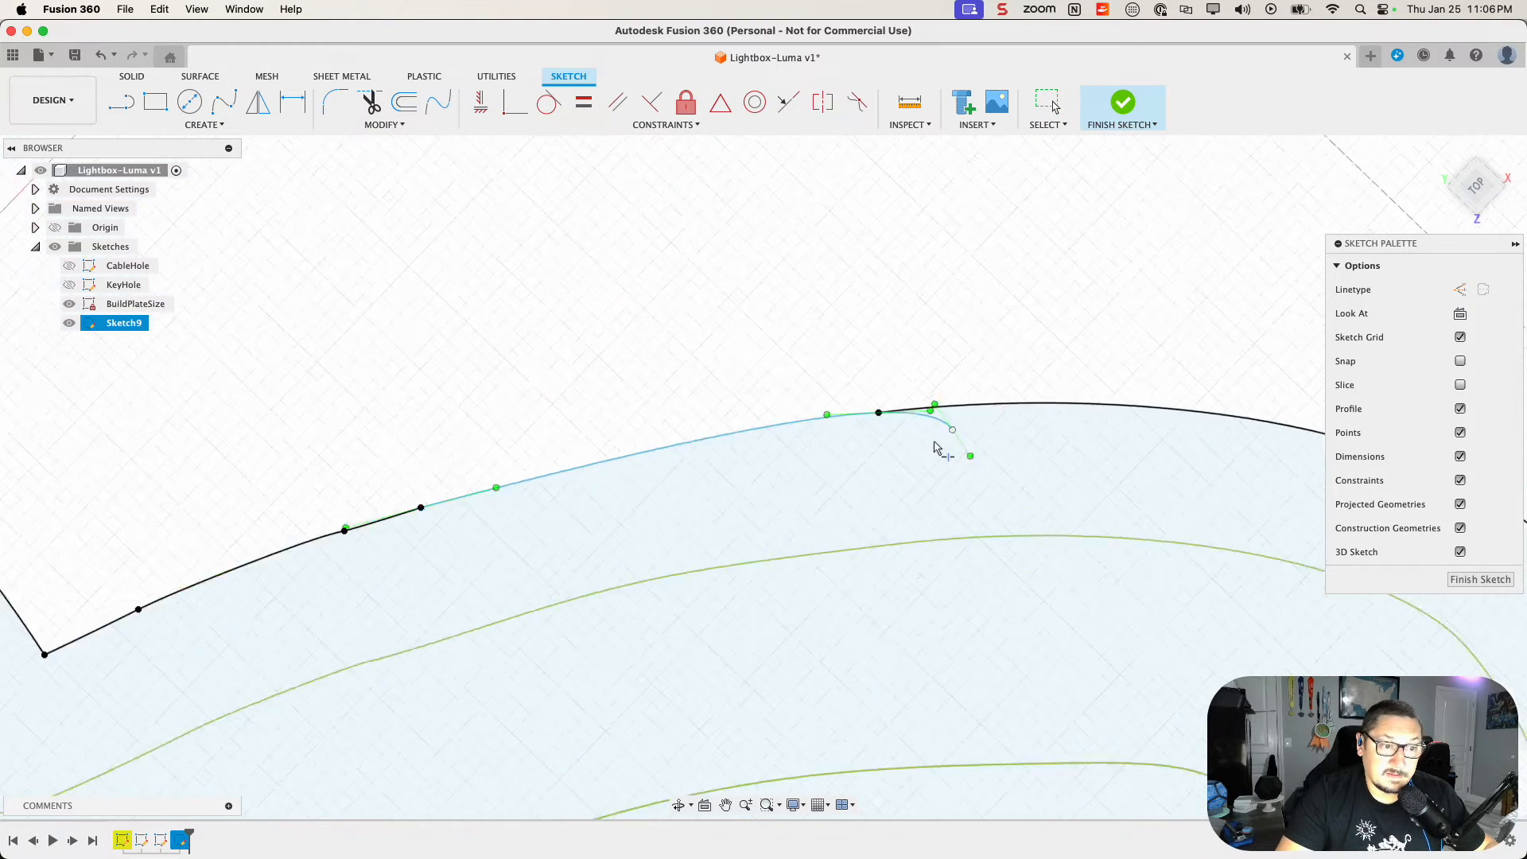
left_click(935, 383)
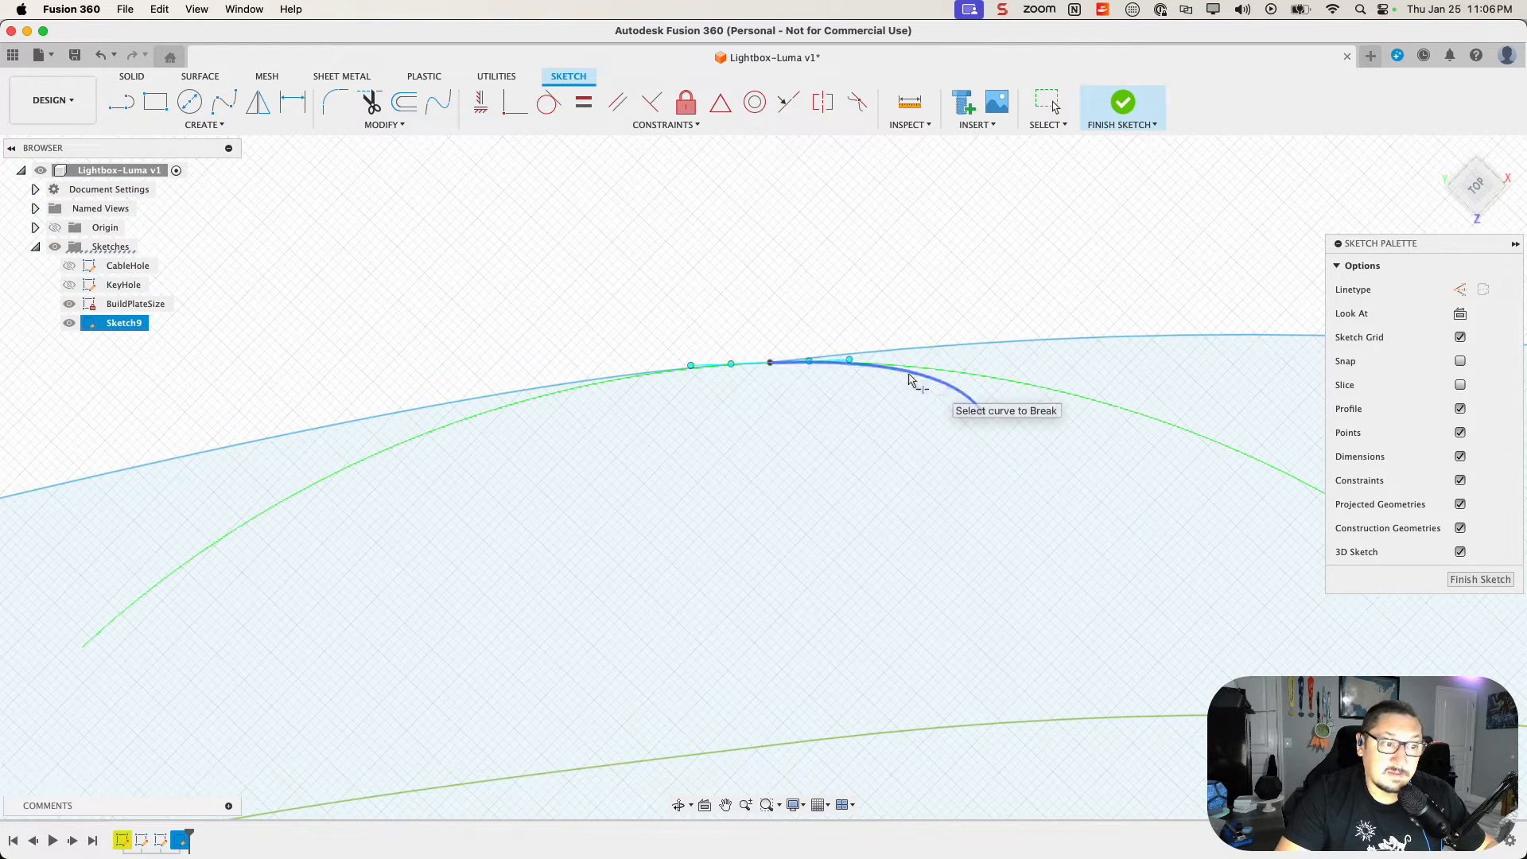
key("Escape")
left_click(924, 375)
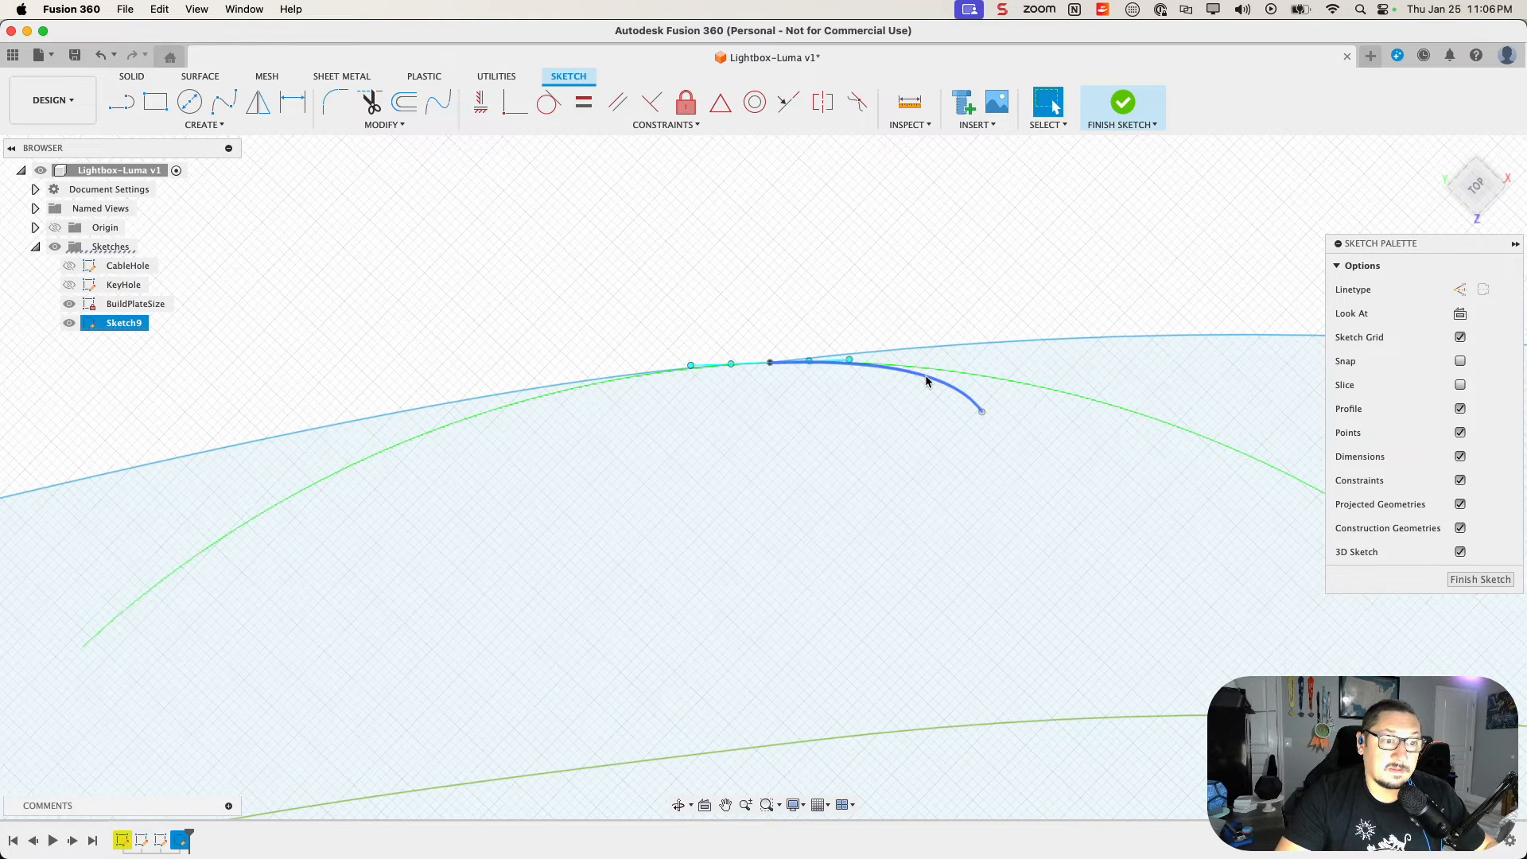
key("Delete")
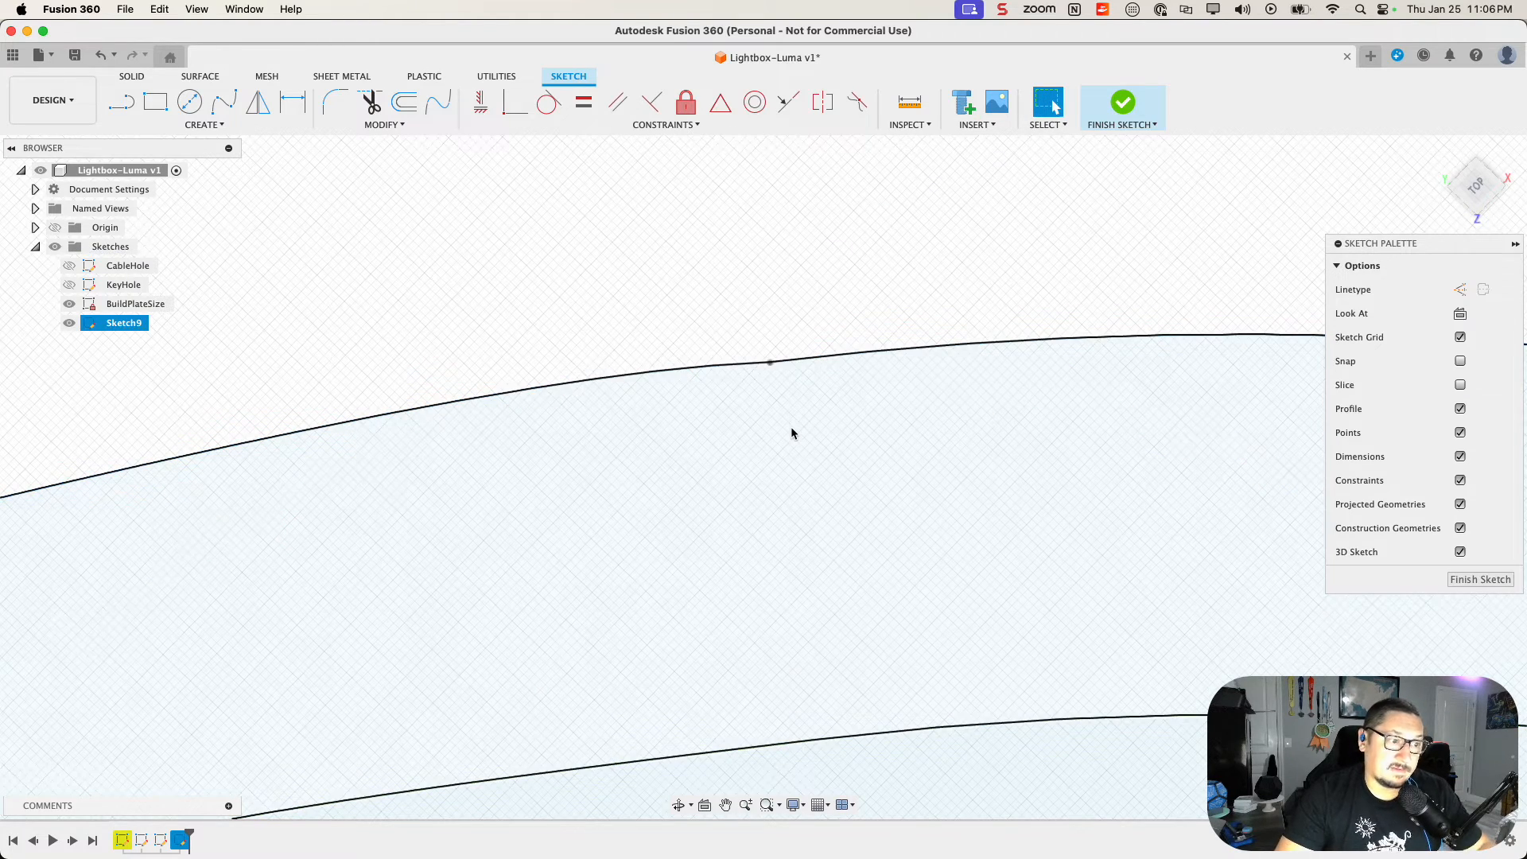
Step: Check whether the band between the traced outline and its repaired offset closes as a profile around the right ear
scroll(790, 427, "down", 2)
scroll(795, 442, "down", 2)
left_click(799, 449)
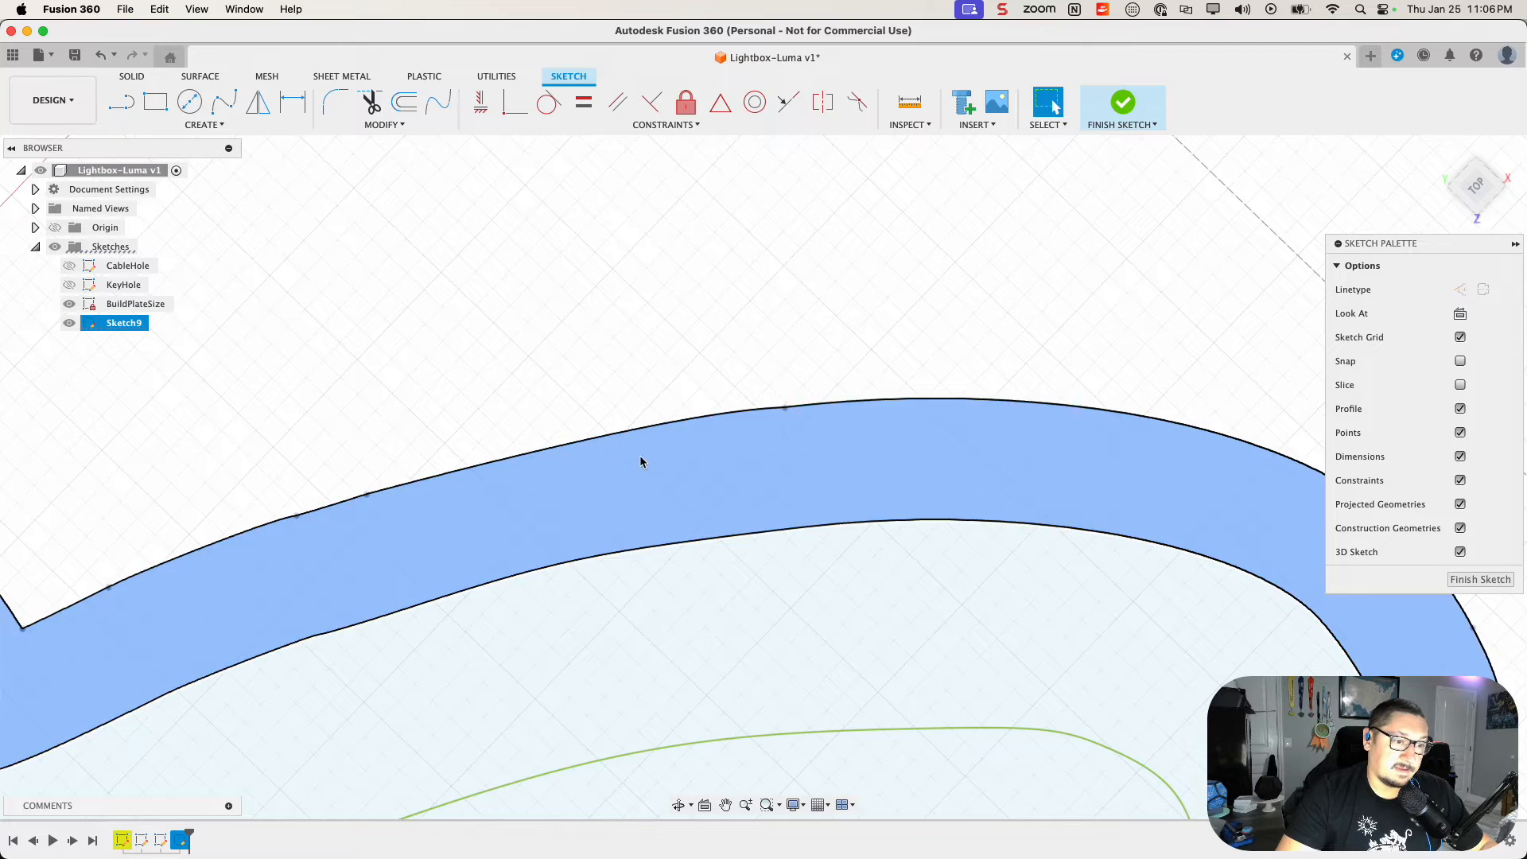
left_click(605, 391)
scroll(606, 387, "down", 3)
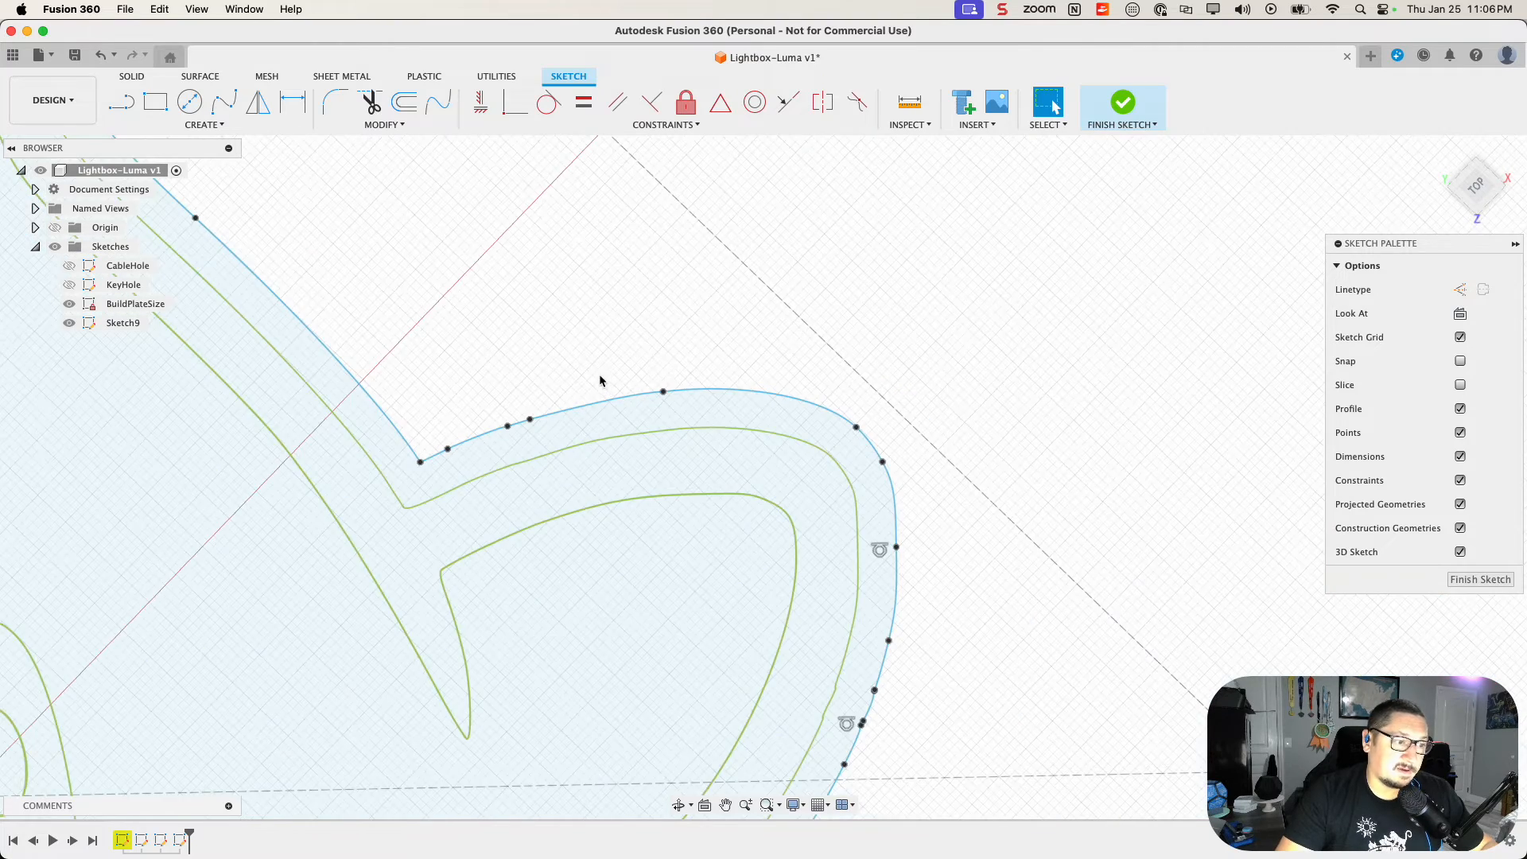
mouse_move(606, 387)
middle_mouse_down()
mouse_move(546, 346)
mouse_move(719, 338)
middle_mouse_up()
scroll(682, 340, "down", 2)
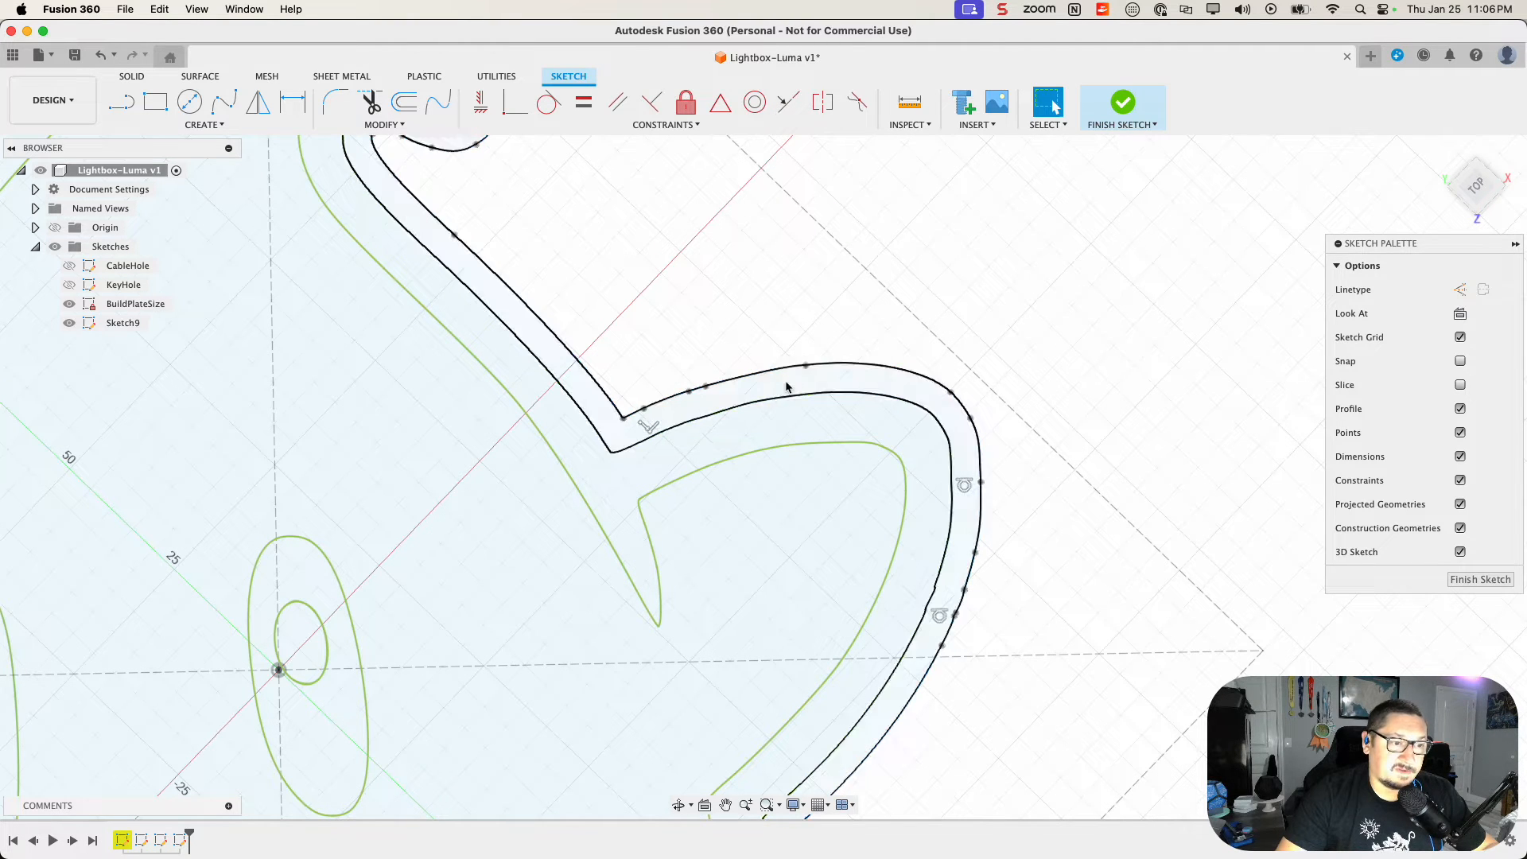
Step: Inspect the connection points and repaired spline along the right ear's upper offset edge
scroll(764, 379, "up", 3)
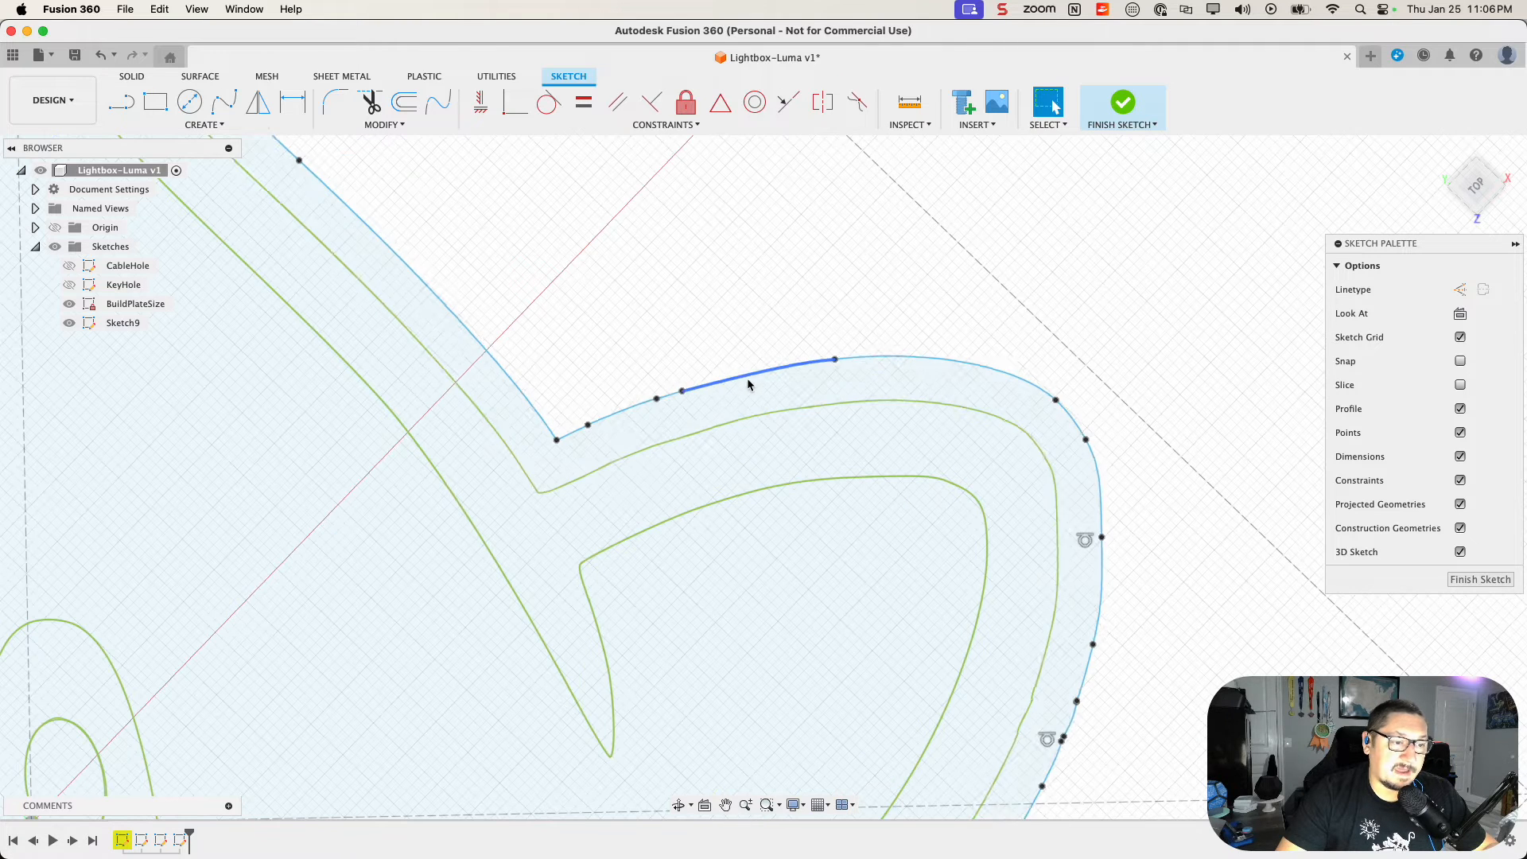
left_click(658, 400)
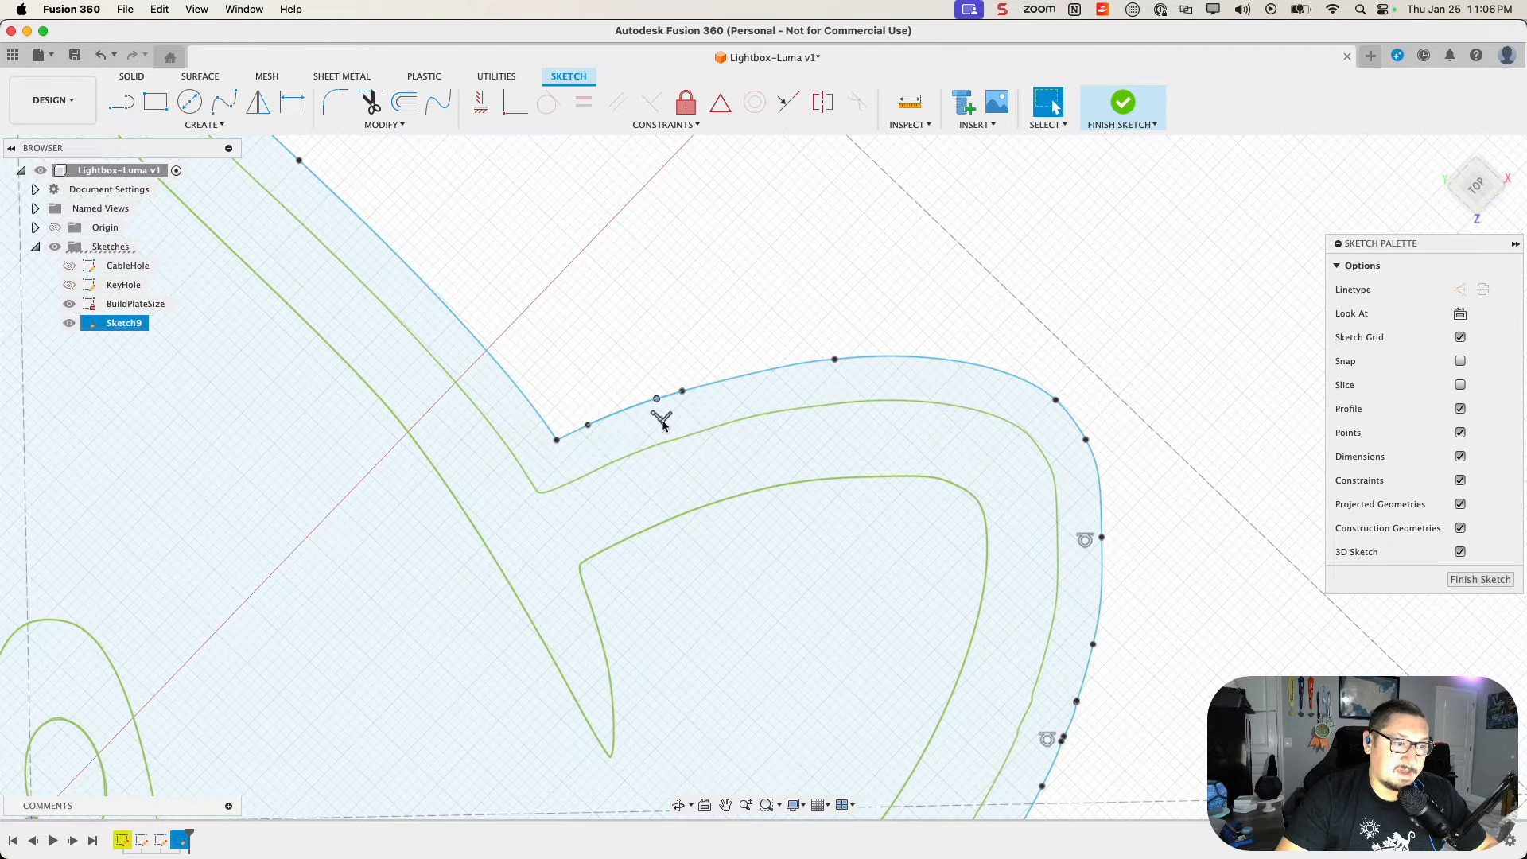
left_click(682, 391)
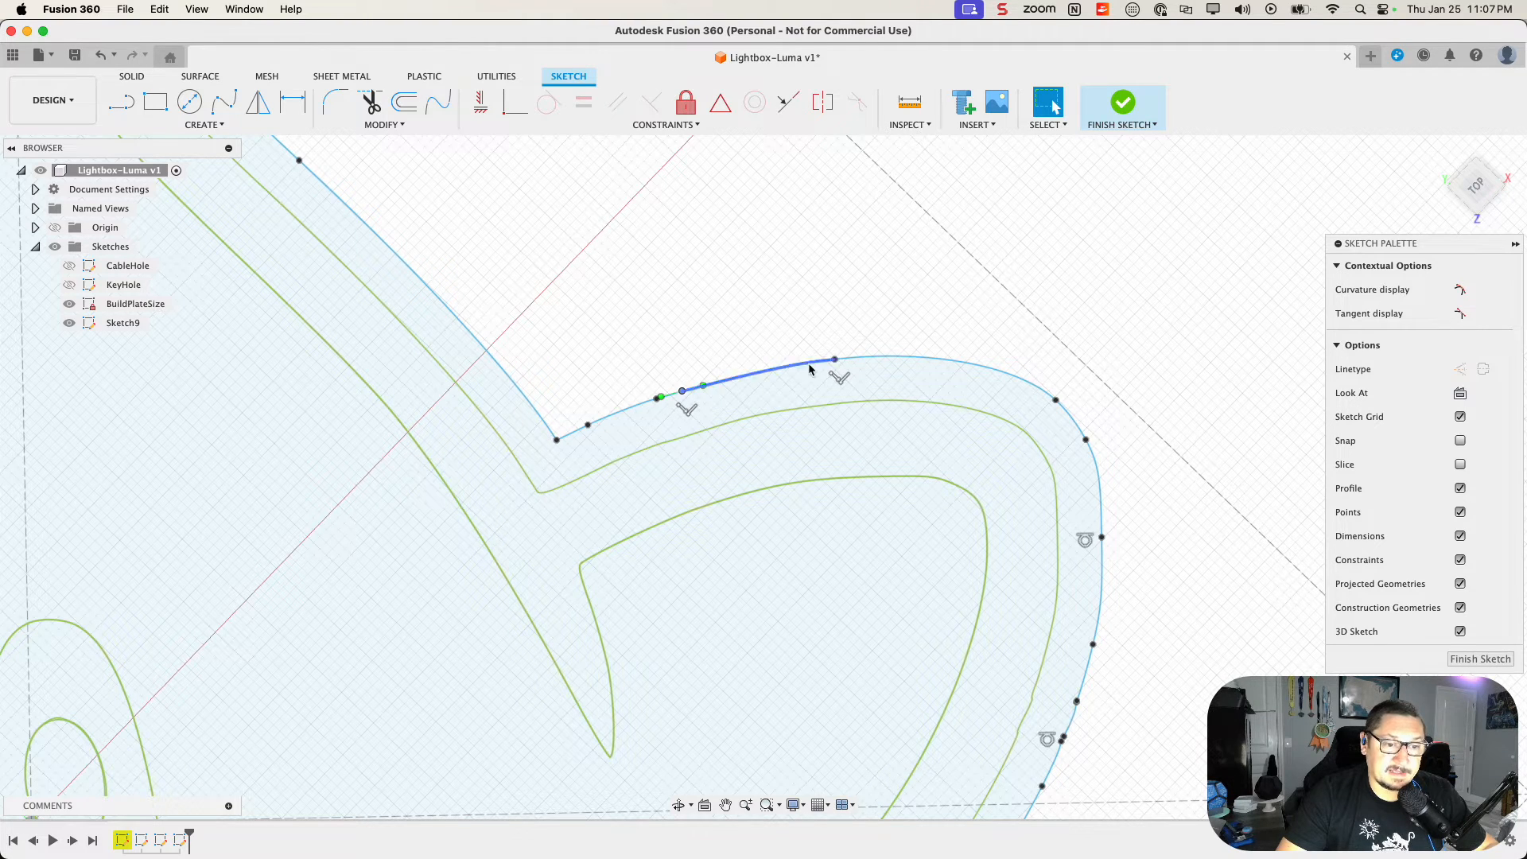
left_click(643, 324)
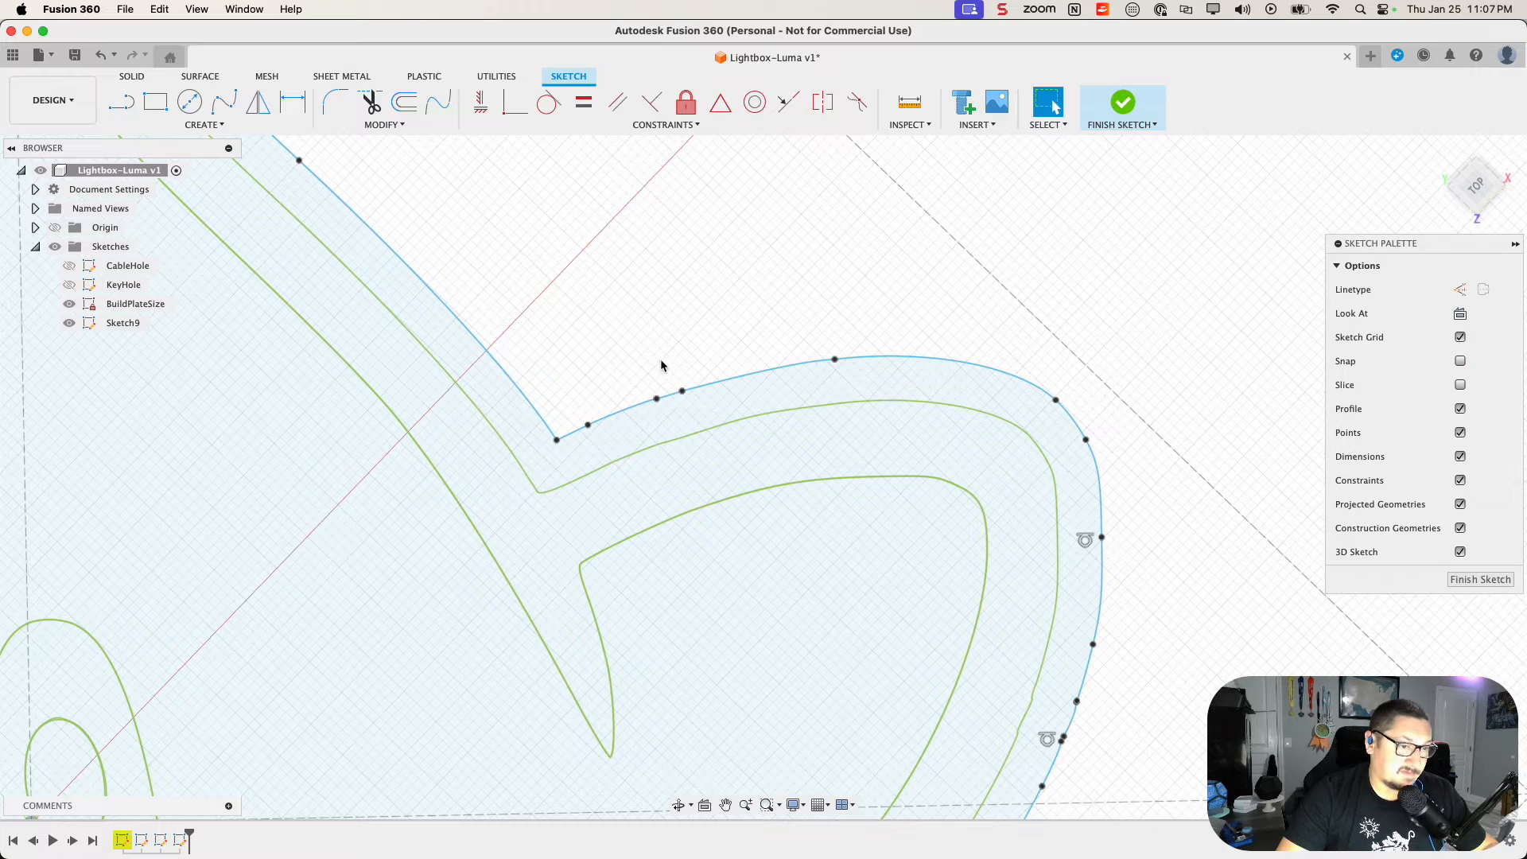
scroll(660, 362, "down", 5)
mouse_move(645, 331)
middle_mouse_down()
mouse_move(679, 280)
mouse_move(702, 278)
mouse_move(710, 332)
middle_mouse_up()
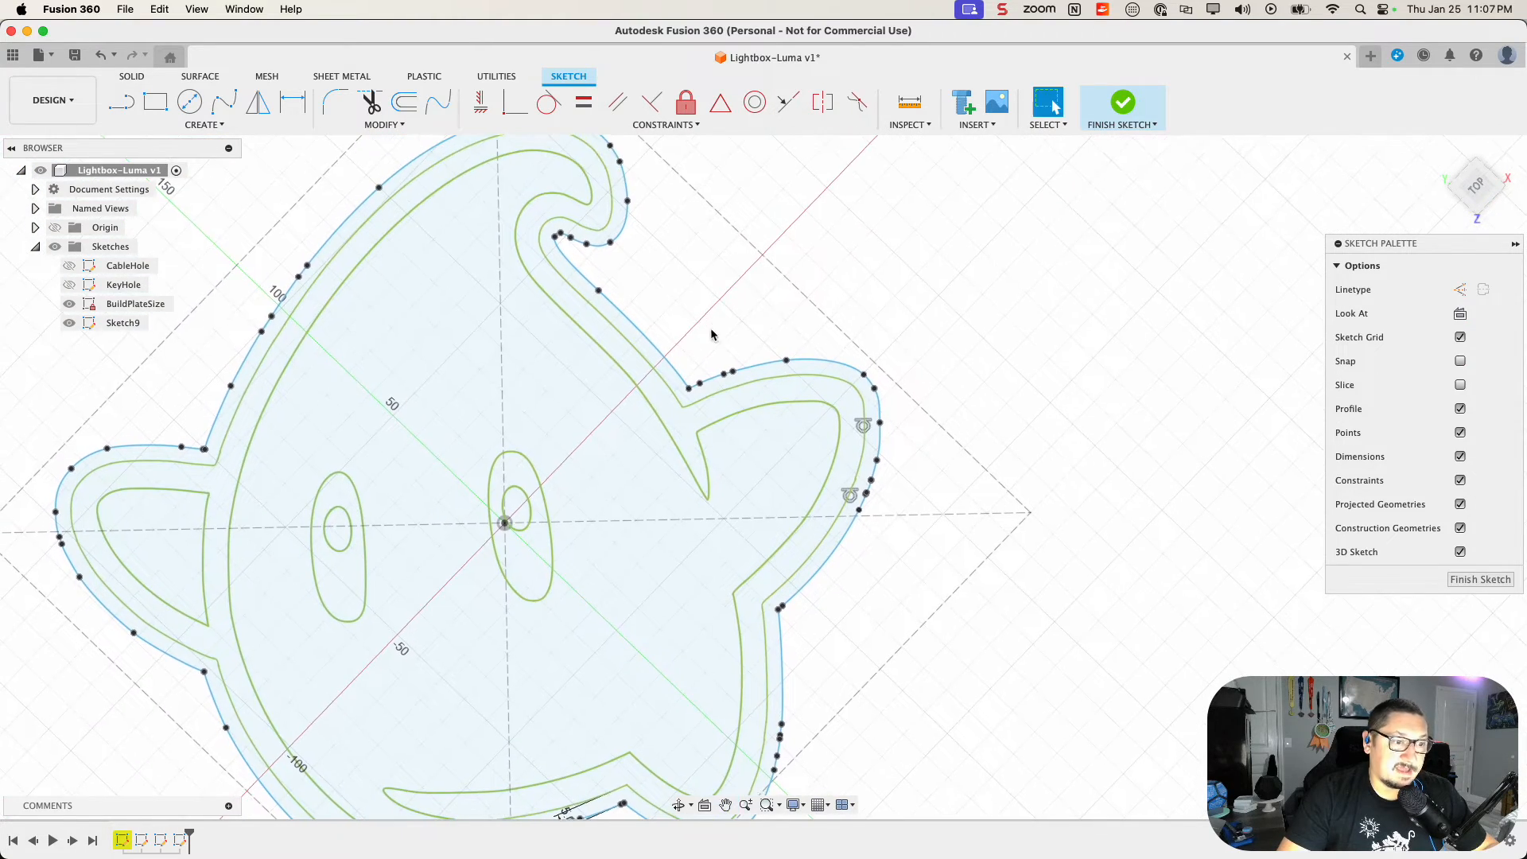
Step: Offset the traced outline around the whole figure outward by .5*WallOffset
left_click(646, 365)
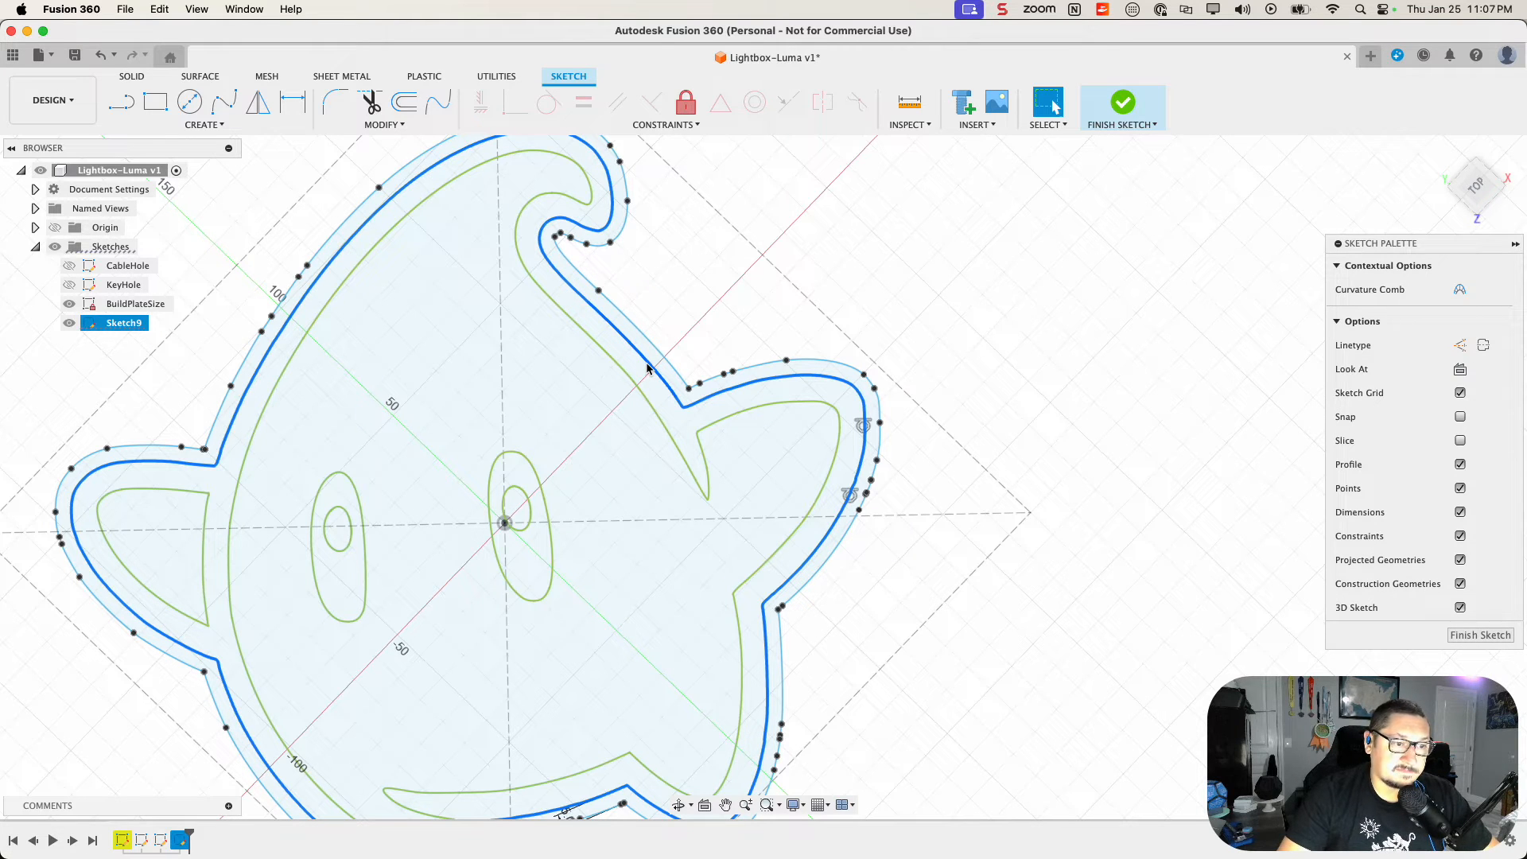
key("o")
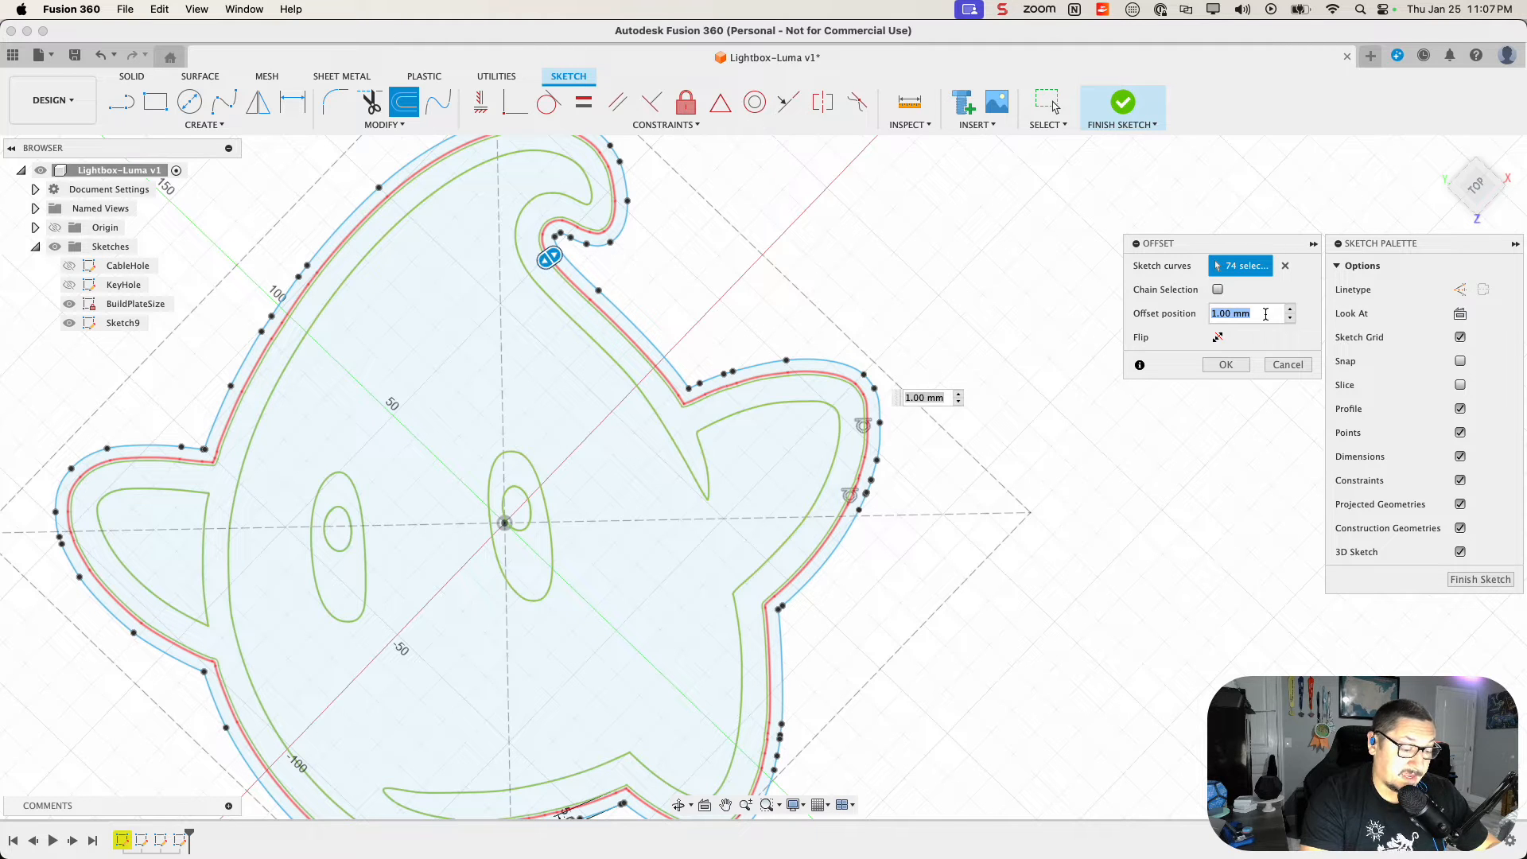
type(".")
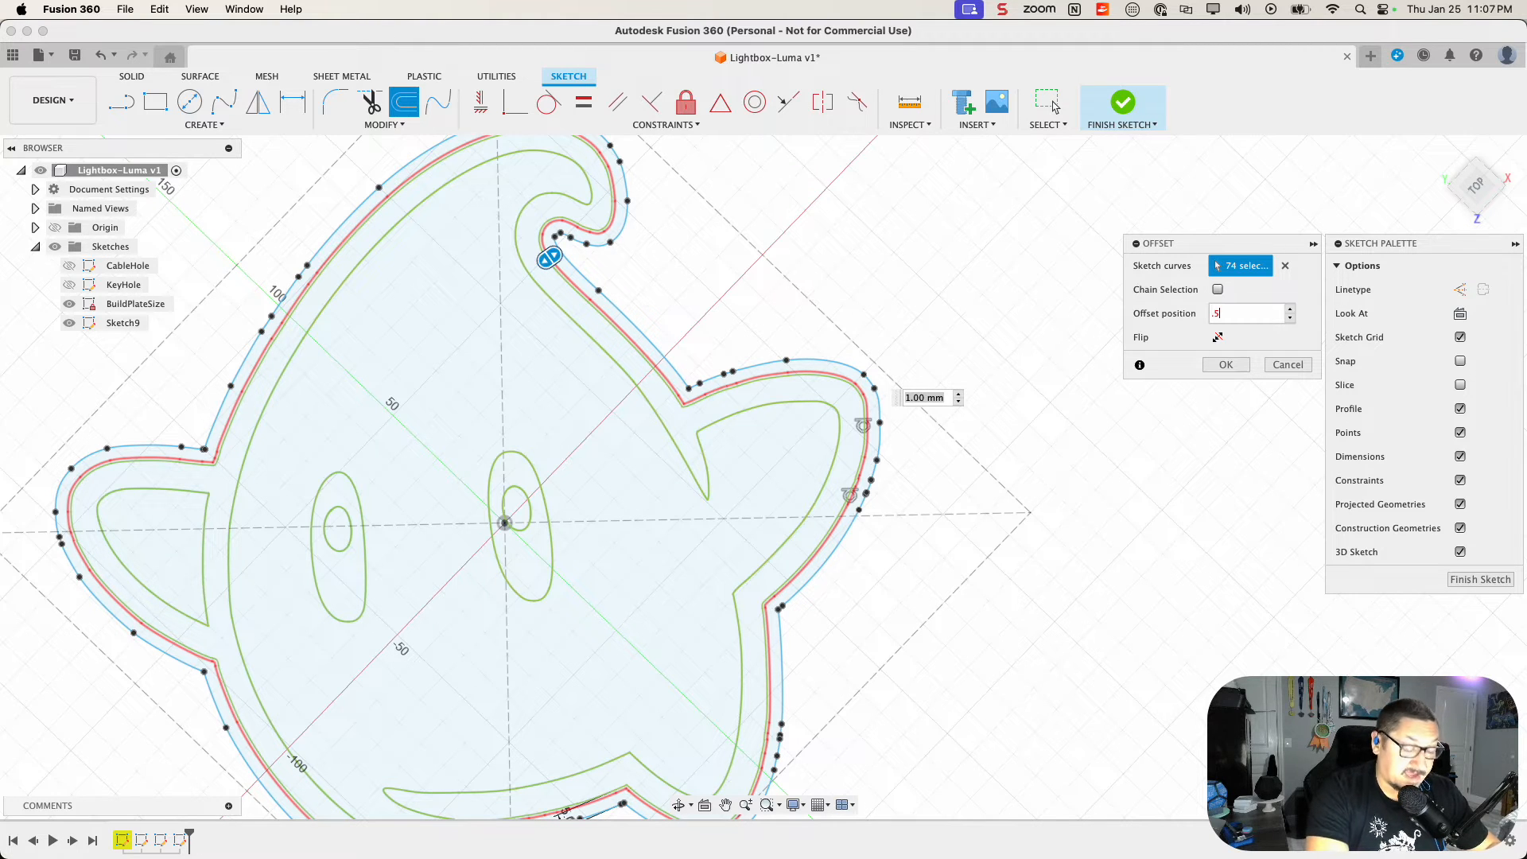
type("5*wa")
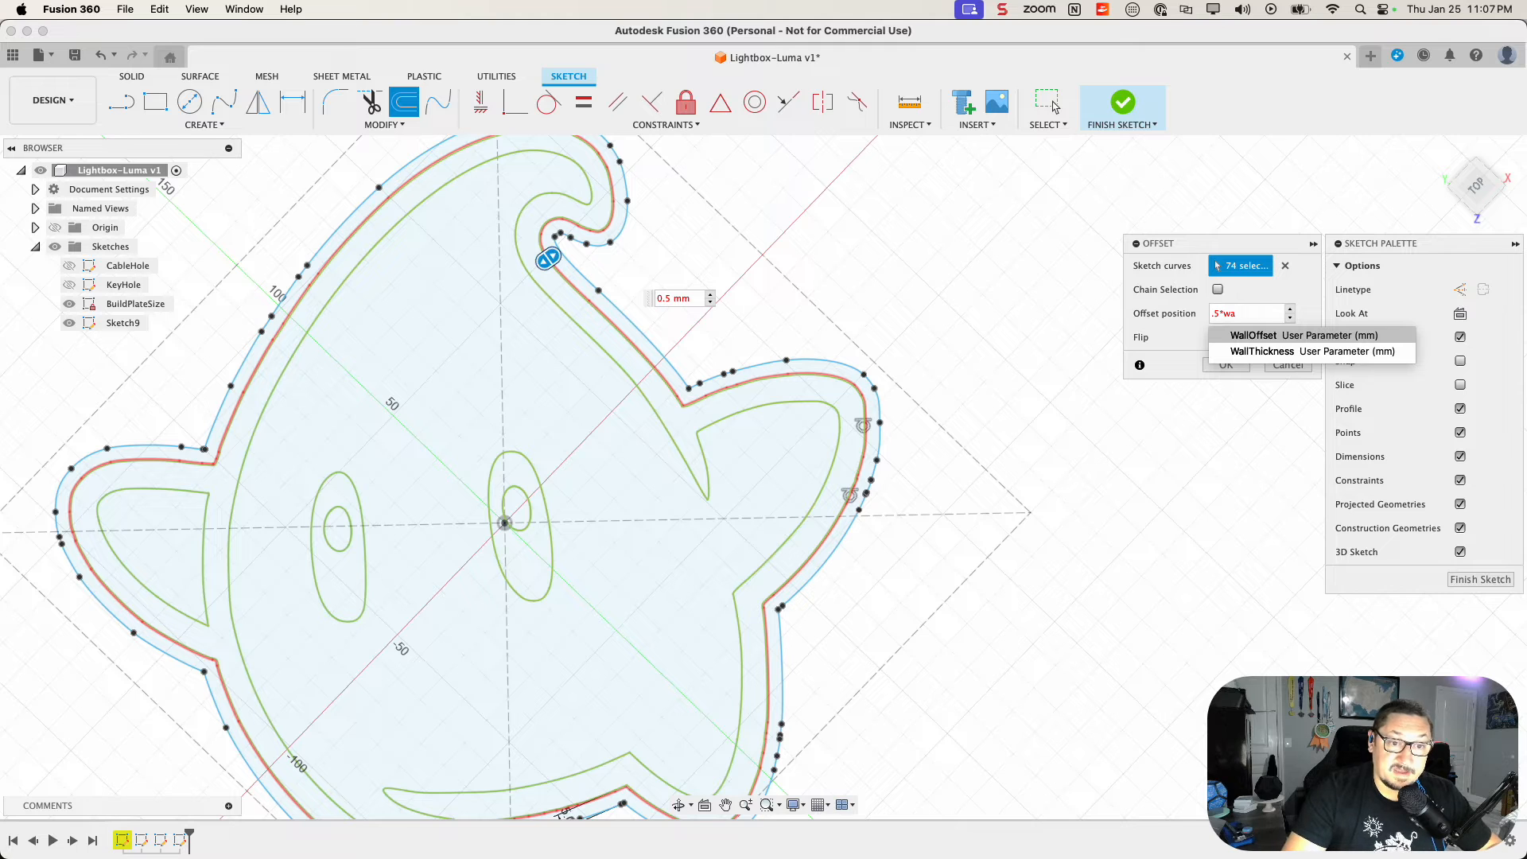
left_click(1258, 337)
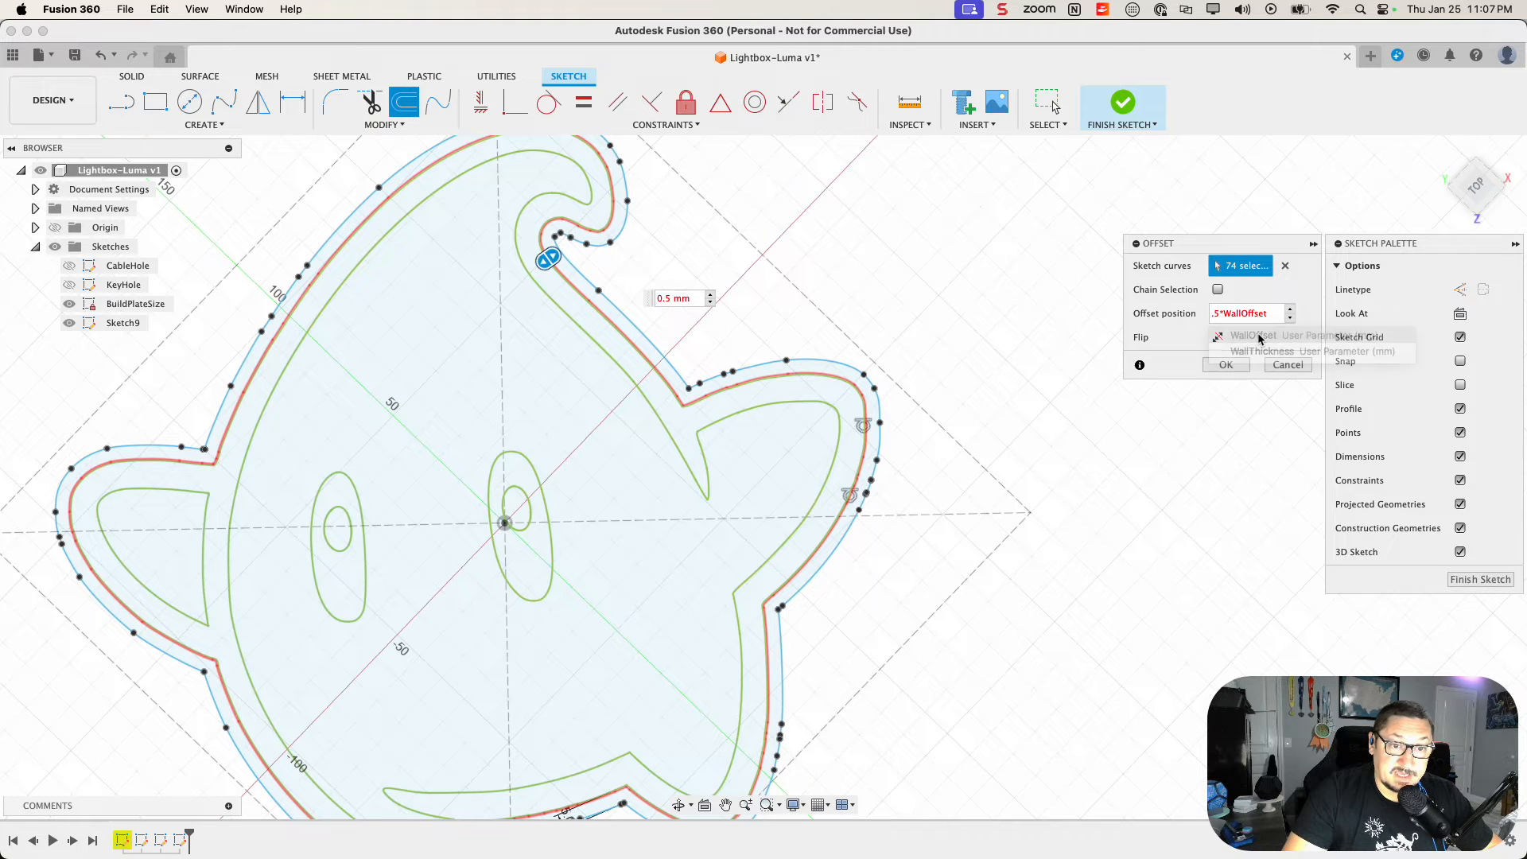
left_click(1226, 365)
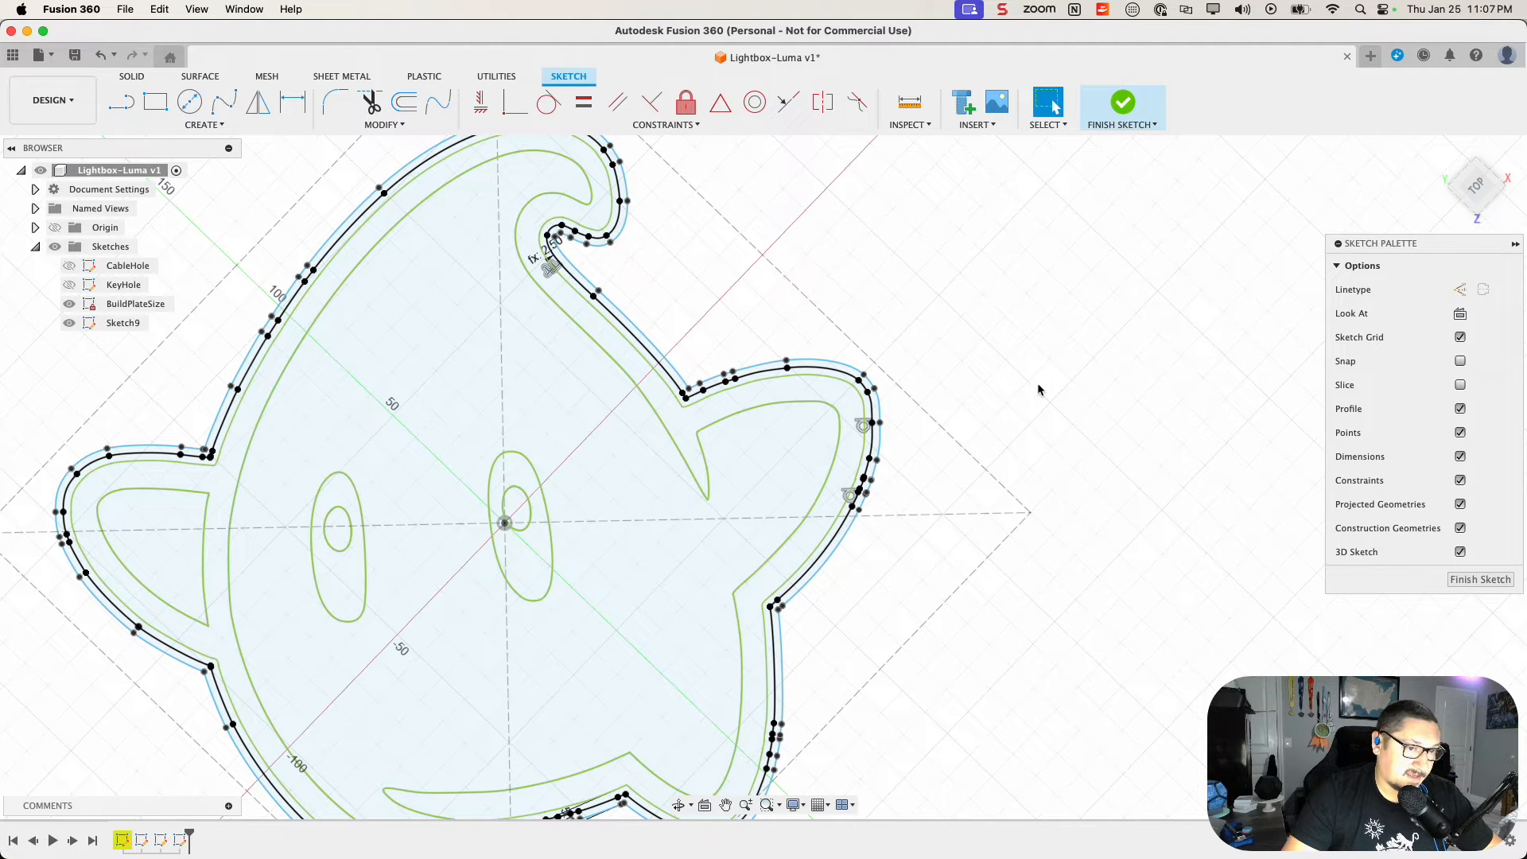
Step: Check how the new middle offset divides the wall band at the right ear, and inspect its points along the upper edge
scroll(1025, 389, "up", 5)
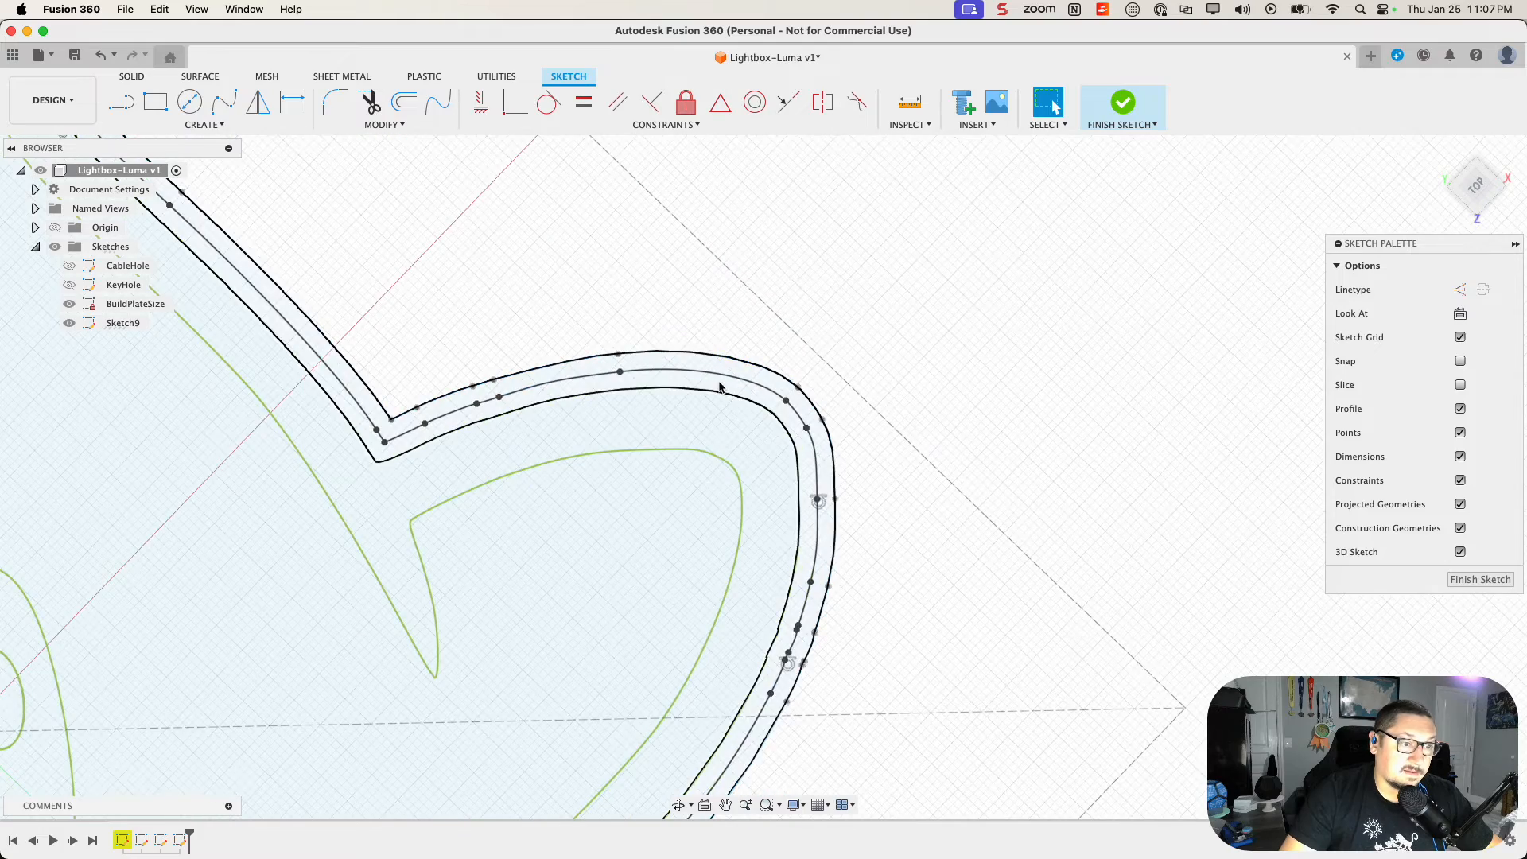
left_click(719, 386)
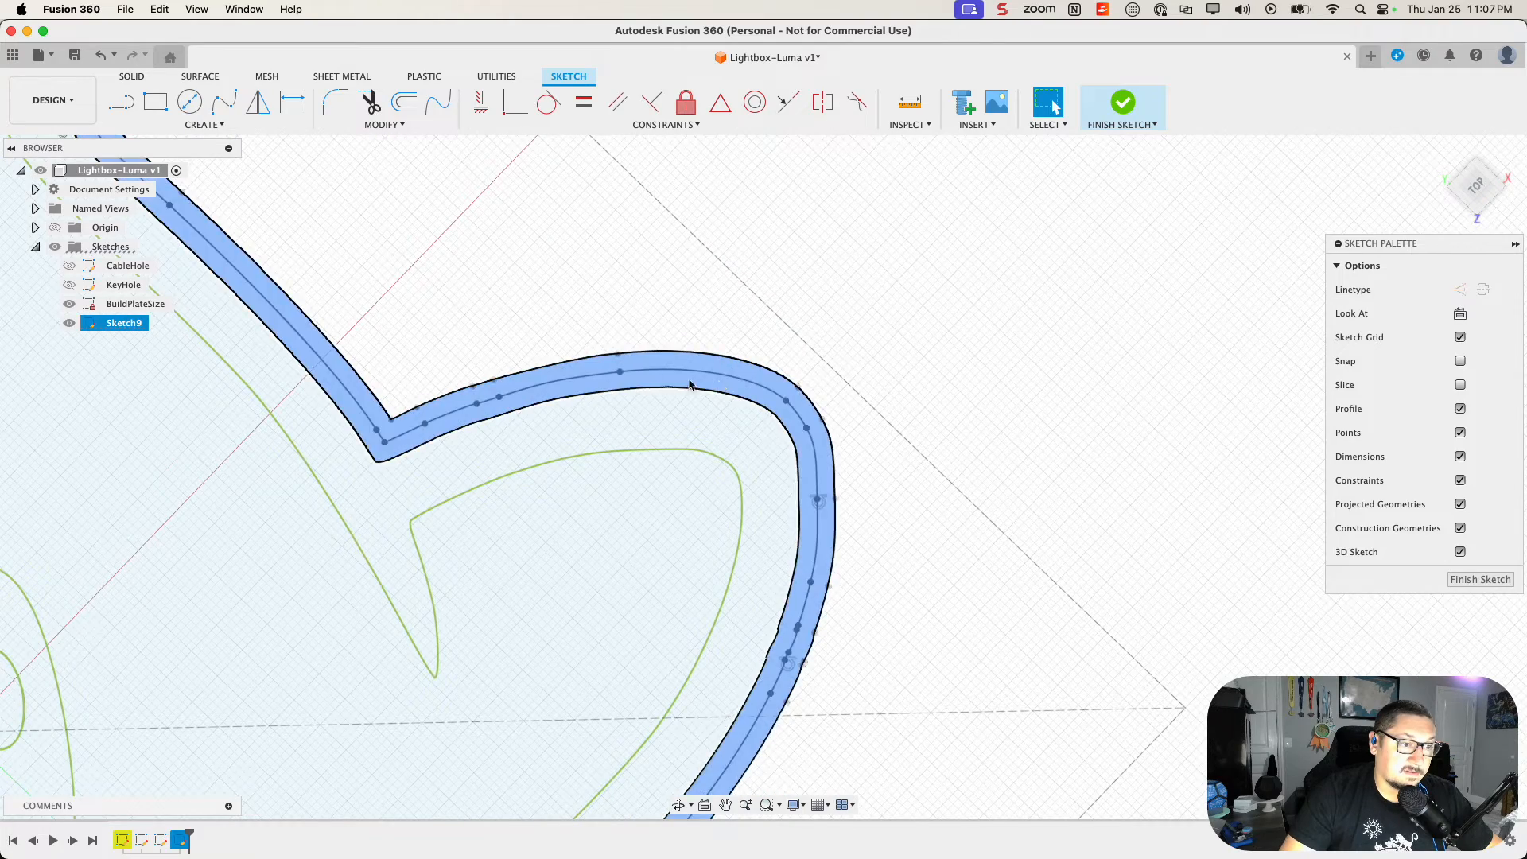
left_click(592, 330)
scroll(620, 369, "up", 4)
left_click(620, 384)
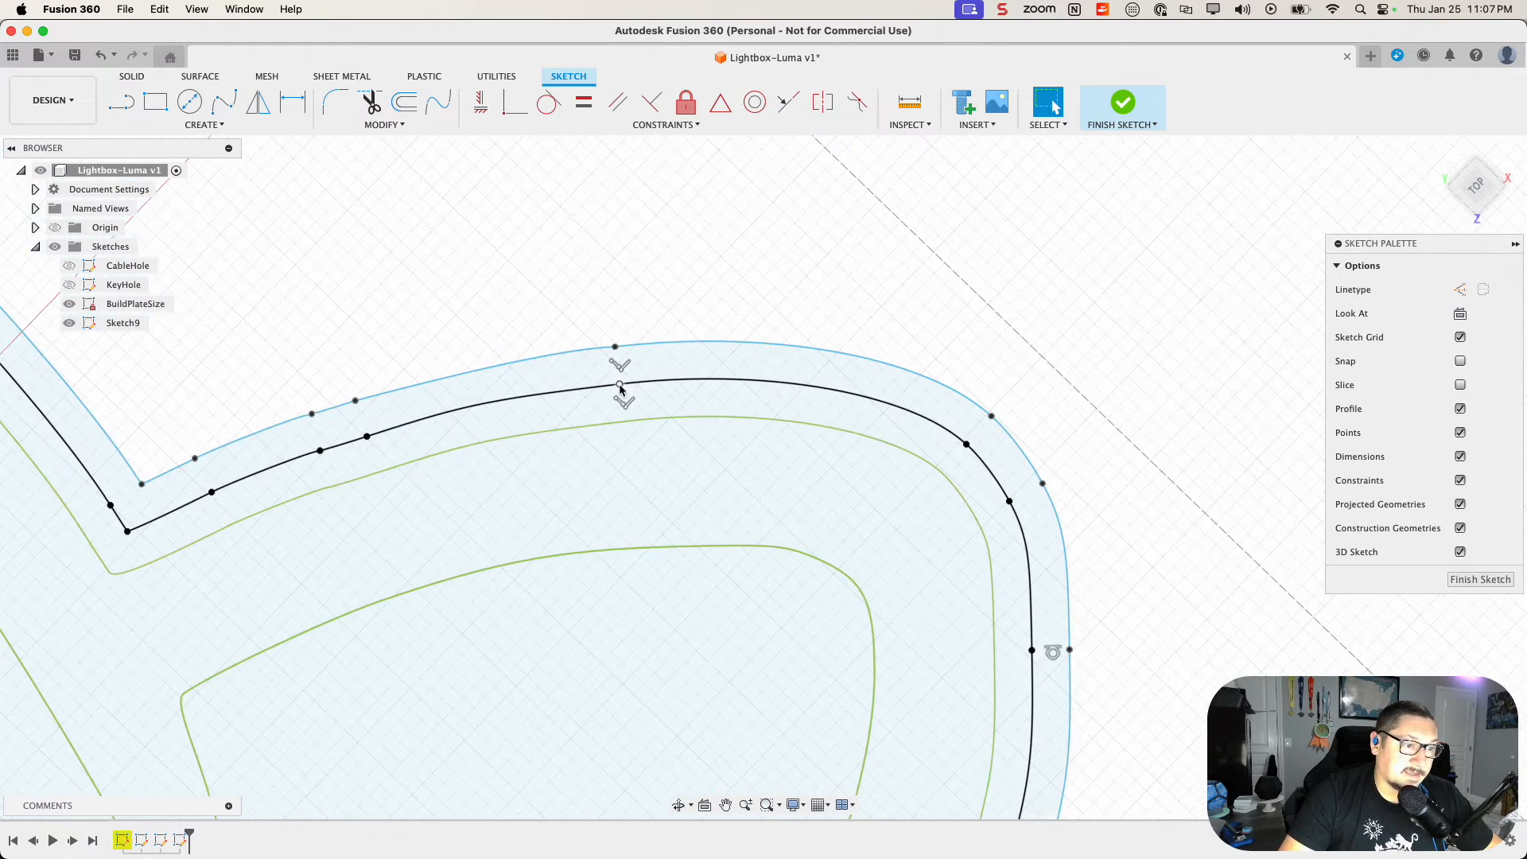
left_click(320, 450)
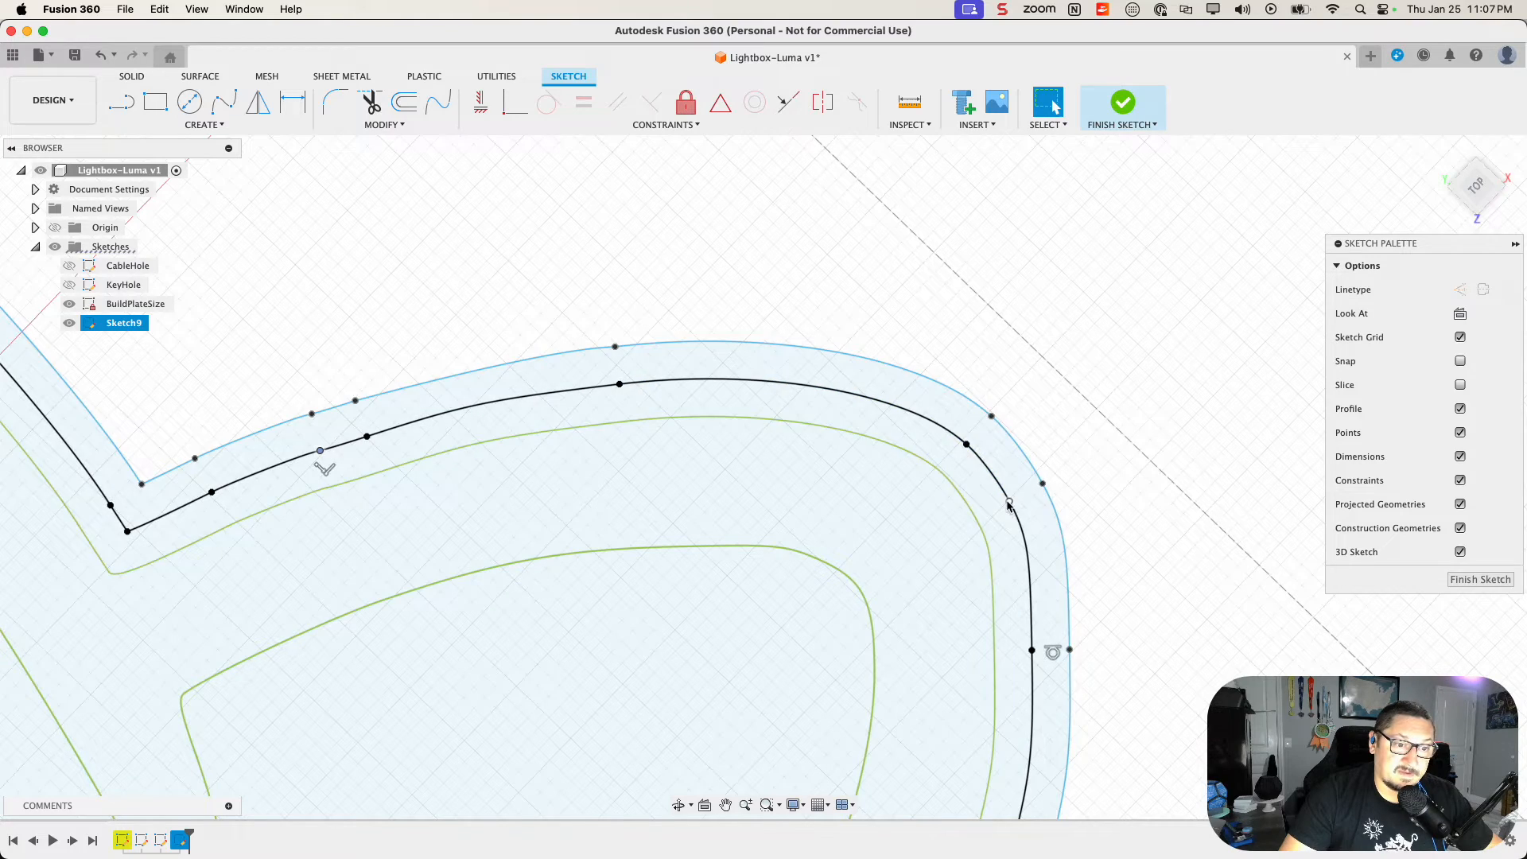
scroll(1006, 535, "down", 5)
scroll(1006, 535, "down", 6)
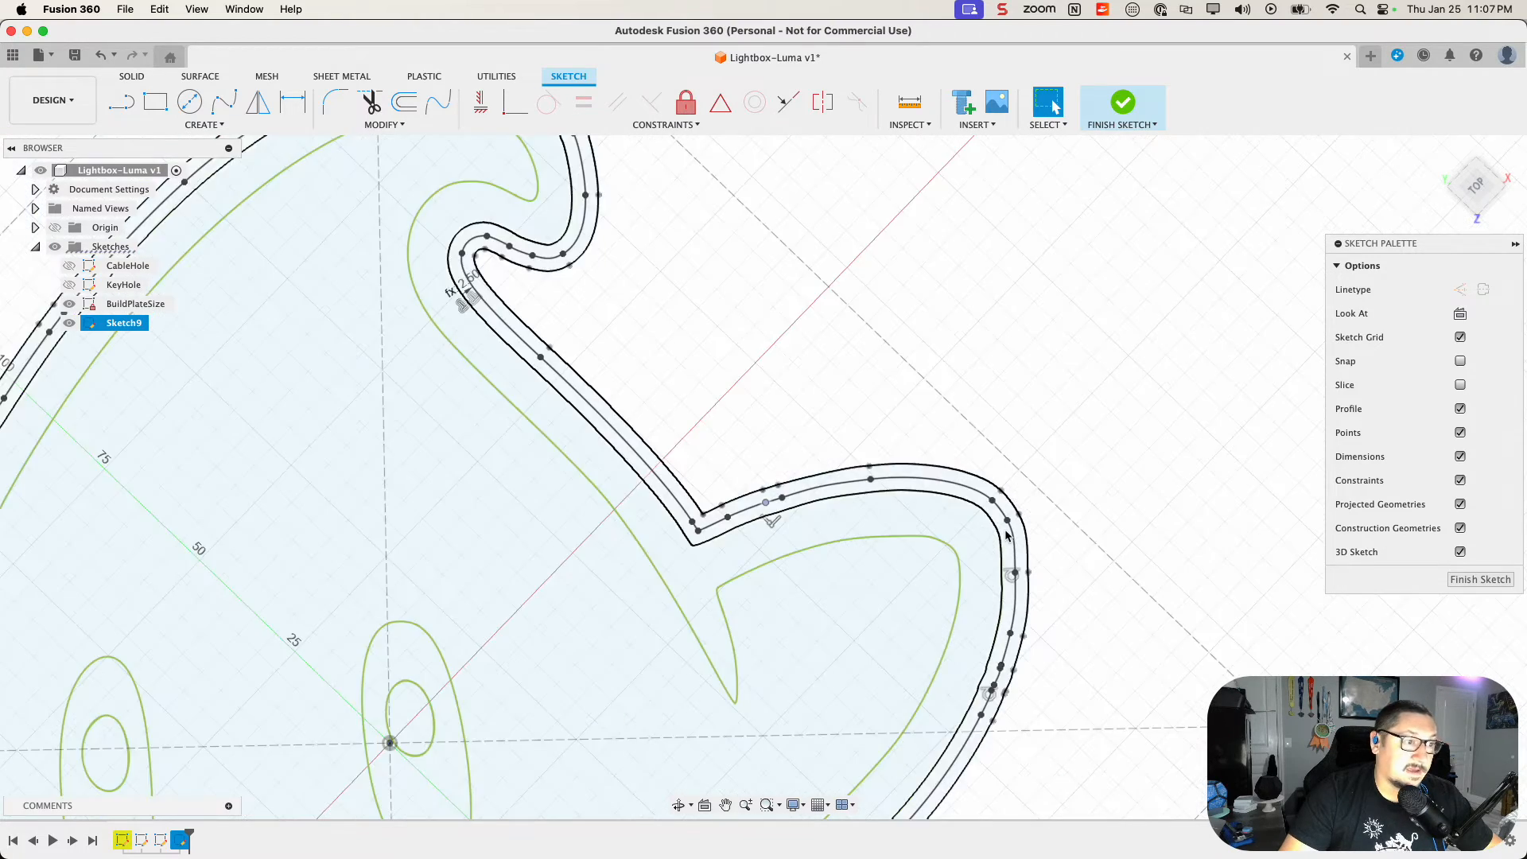
Step: Examine the middle offset's connection points from the curled head tip around to the right ear's outer side for a gap
scroll(581, 342, "up", 4)
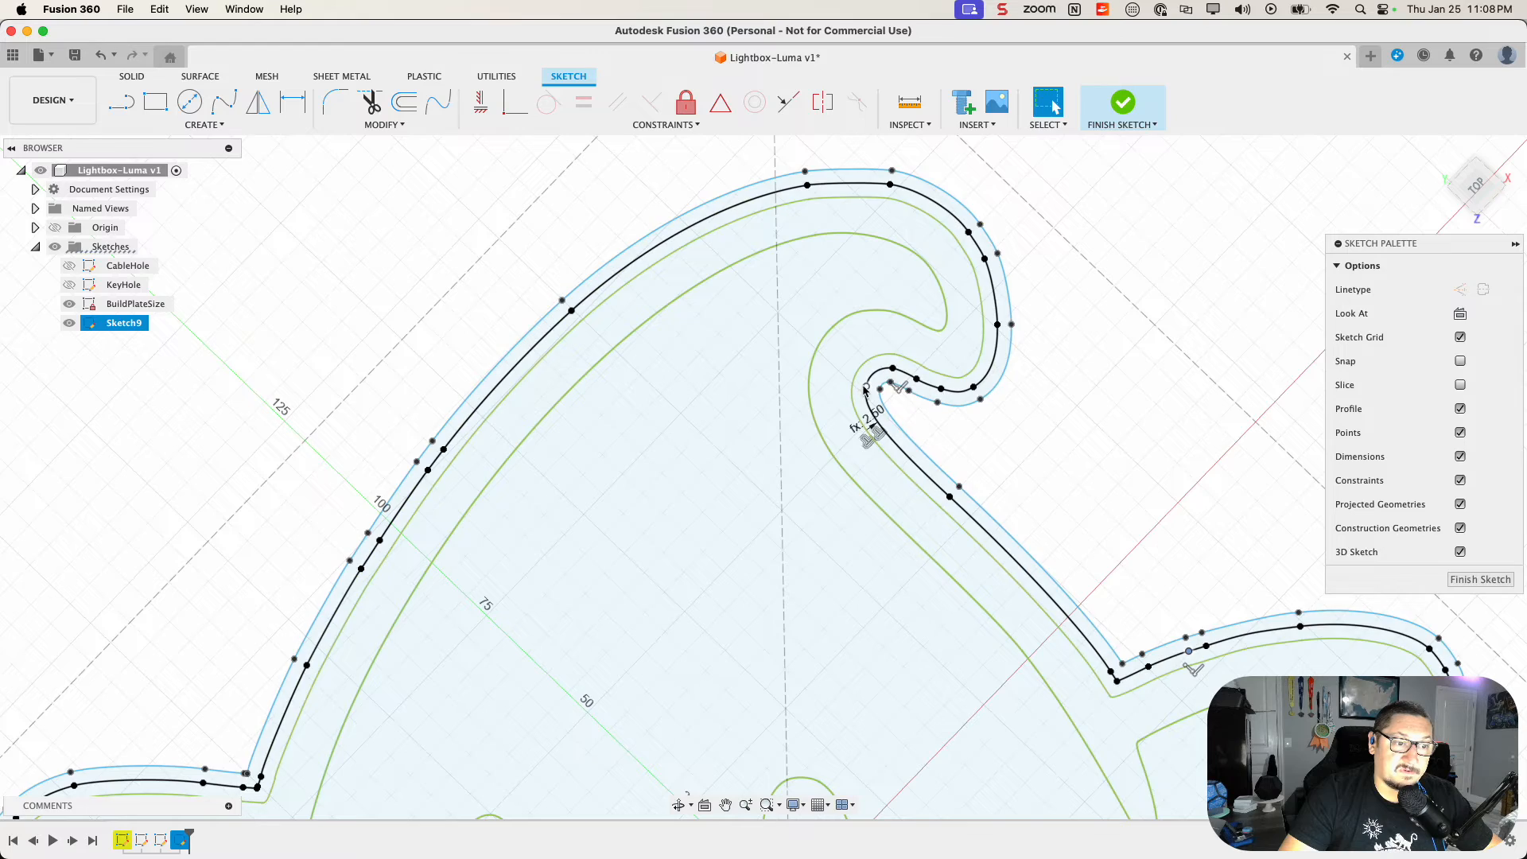
scroll(949, 502, "up", 5)
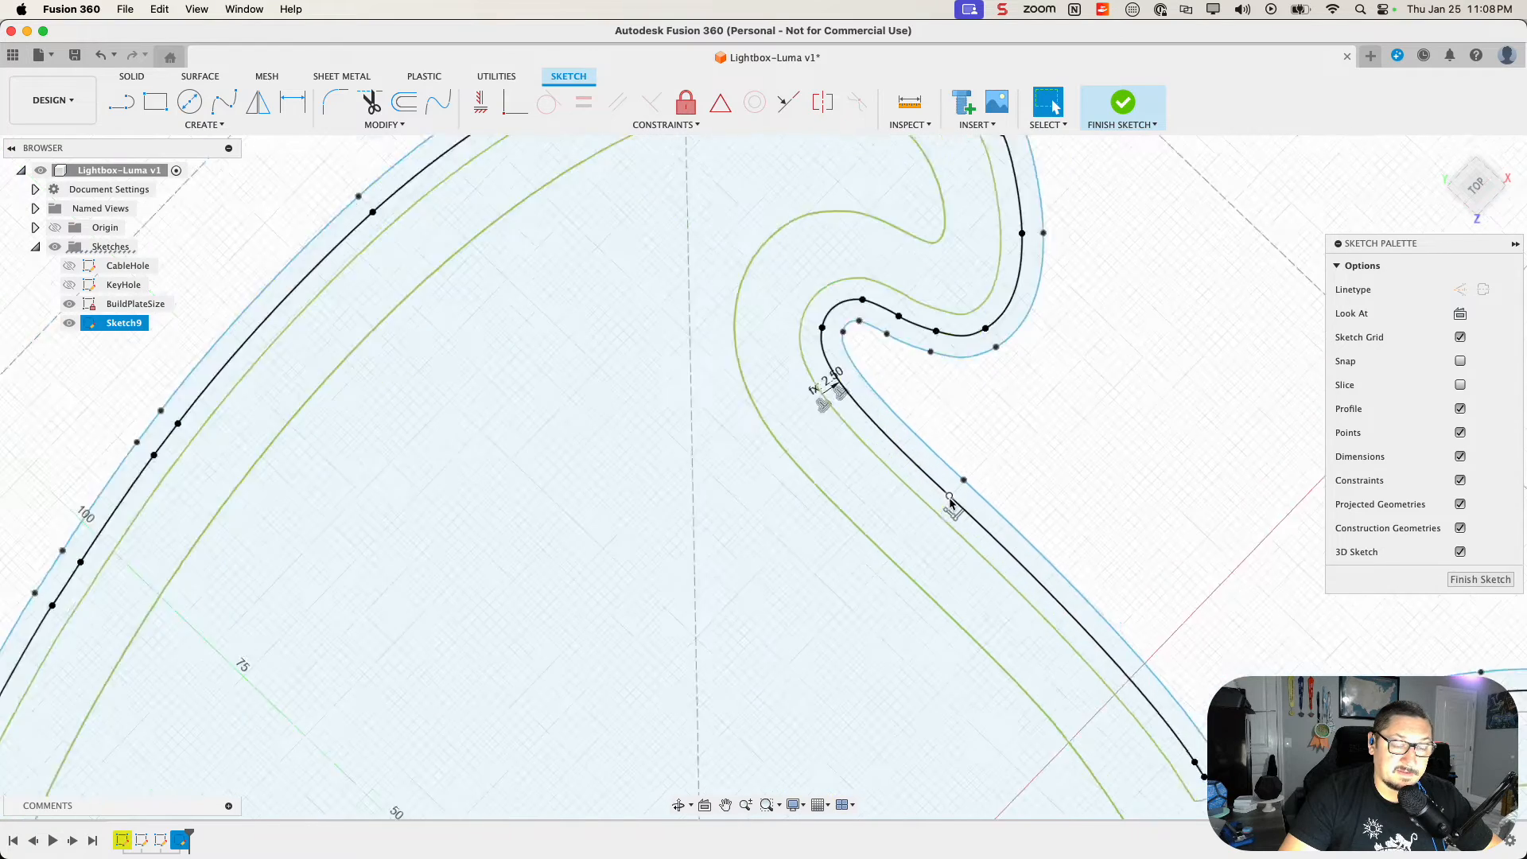
left_click(920, 488)
left_click(1131, 449)
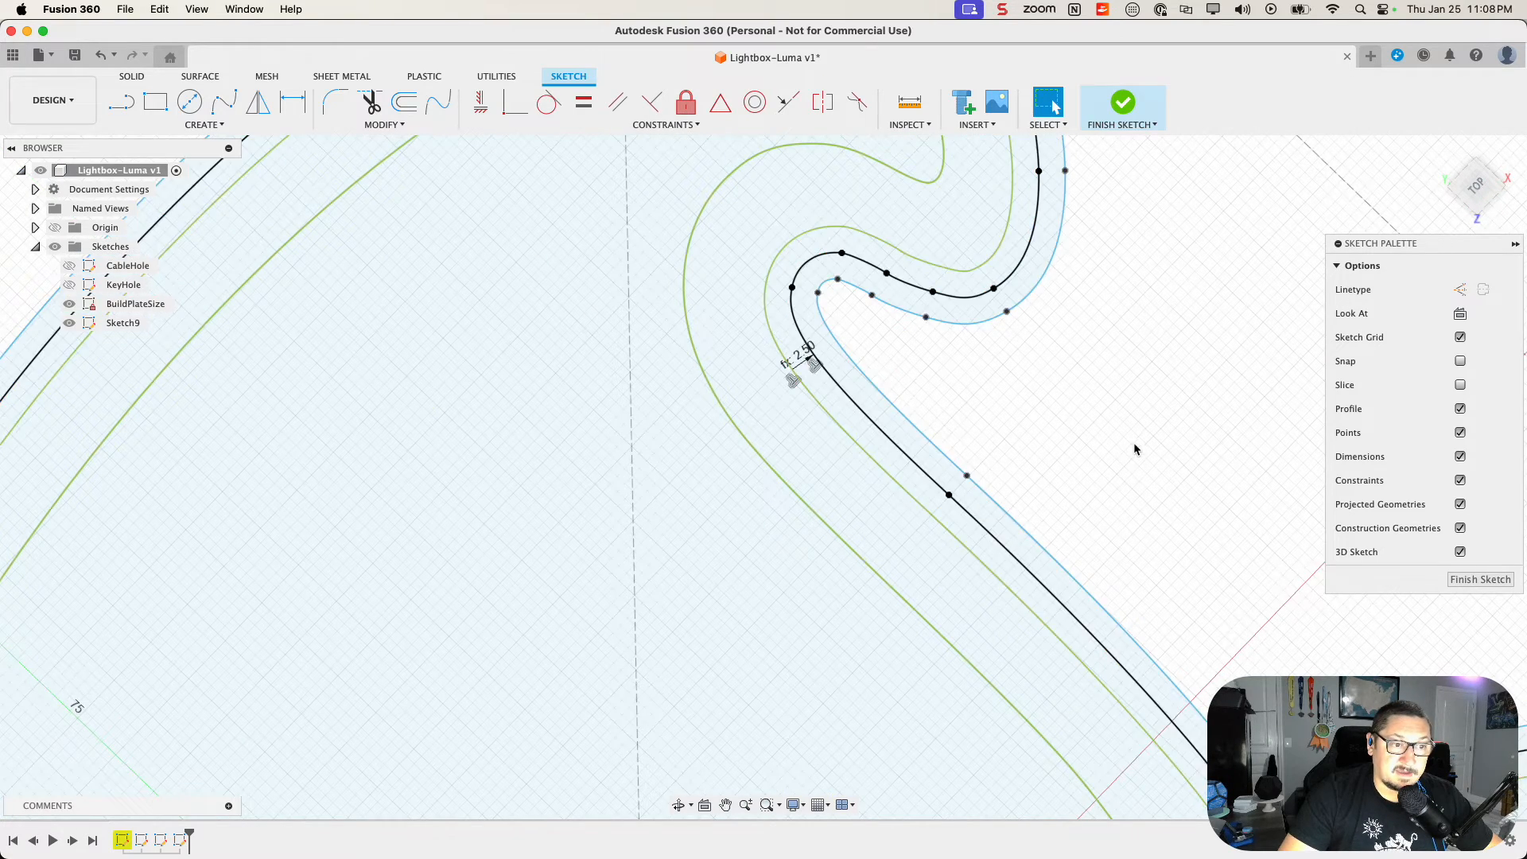
mouse_move(1133, 442)
middle_mouse_down()
mouse_move(875, 276)
mouse_move(663, 196)
middle_mouse_up()
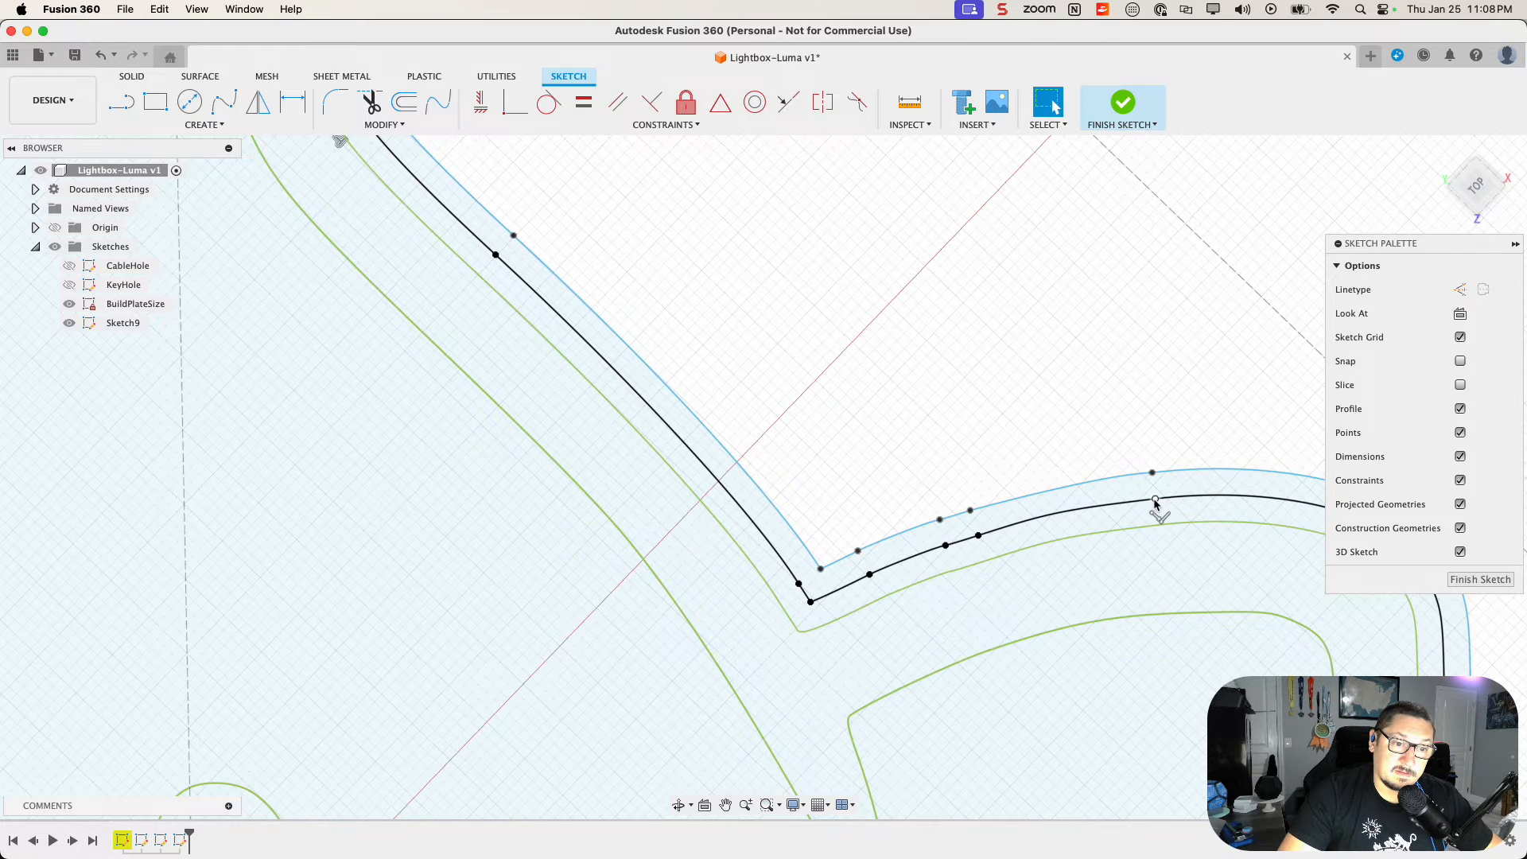
mouse_move(1022, 397)
middle_mouse_down()
mouse_move(668, 262)
mouse_move(510, 235)
middle_mouse_up()
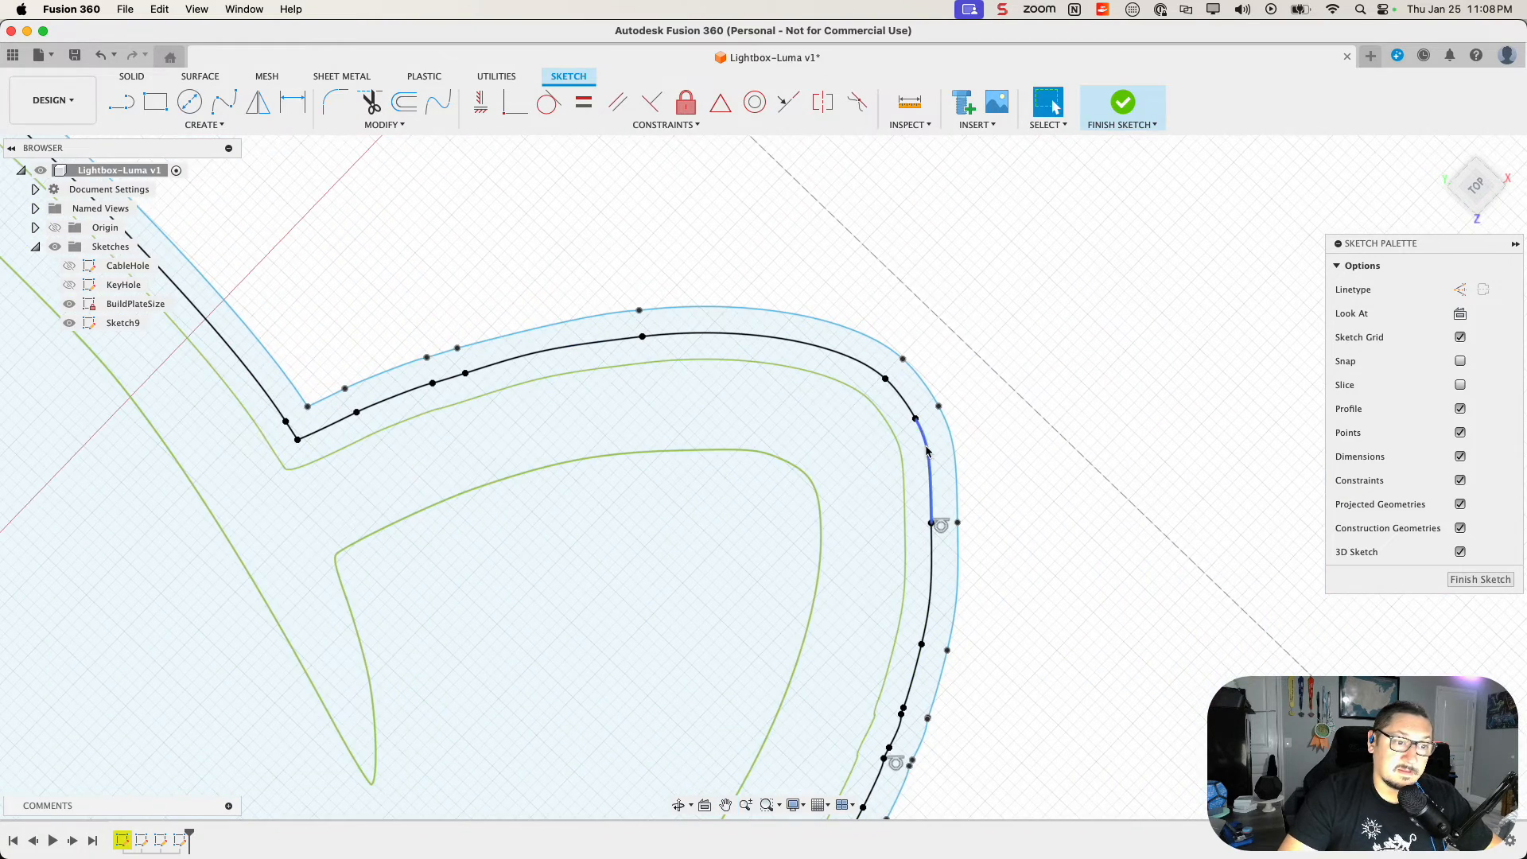
left_click(885, 379)
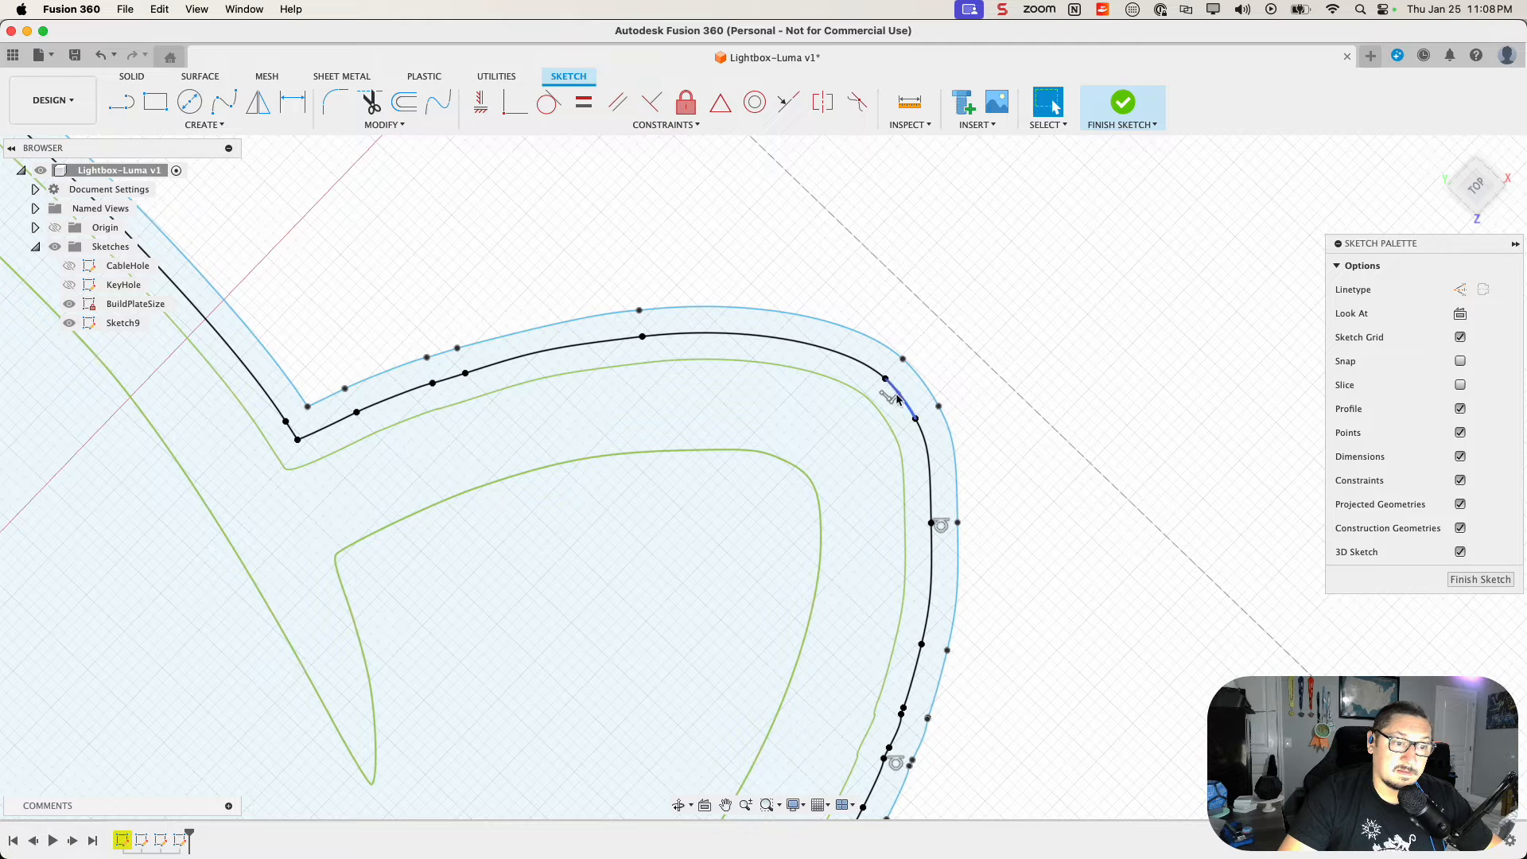
mouse_move(1057, 509)
middle_mouse_down()
mouse_move(1012, 430)
mouse_move(973, 271)
middle_mouse_up()
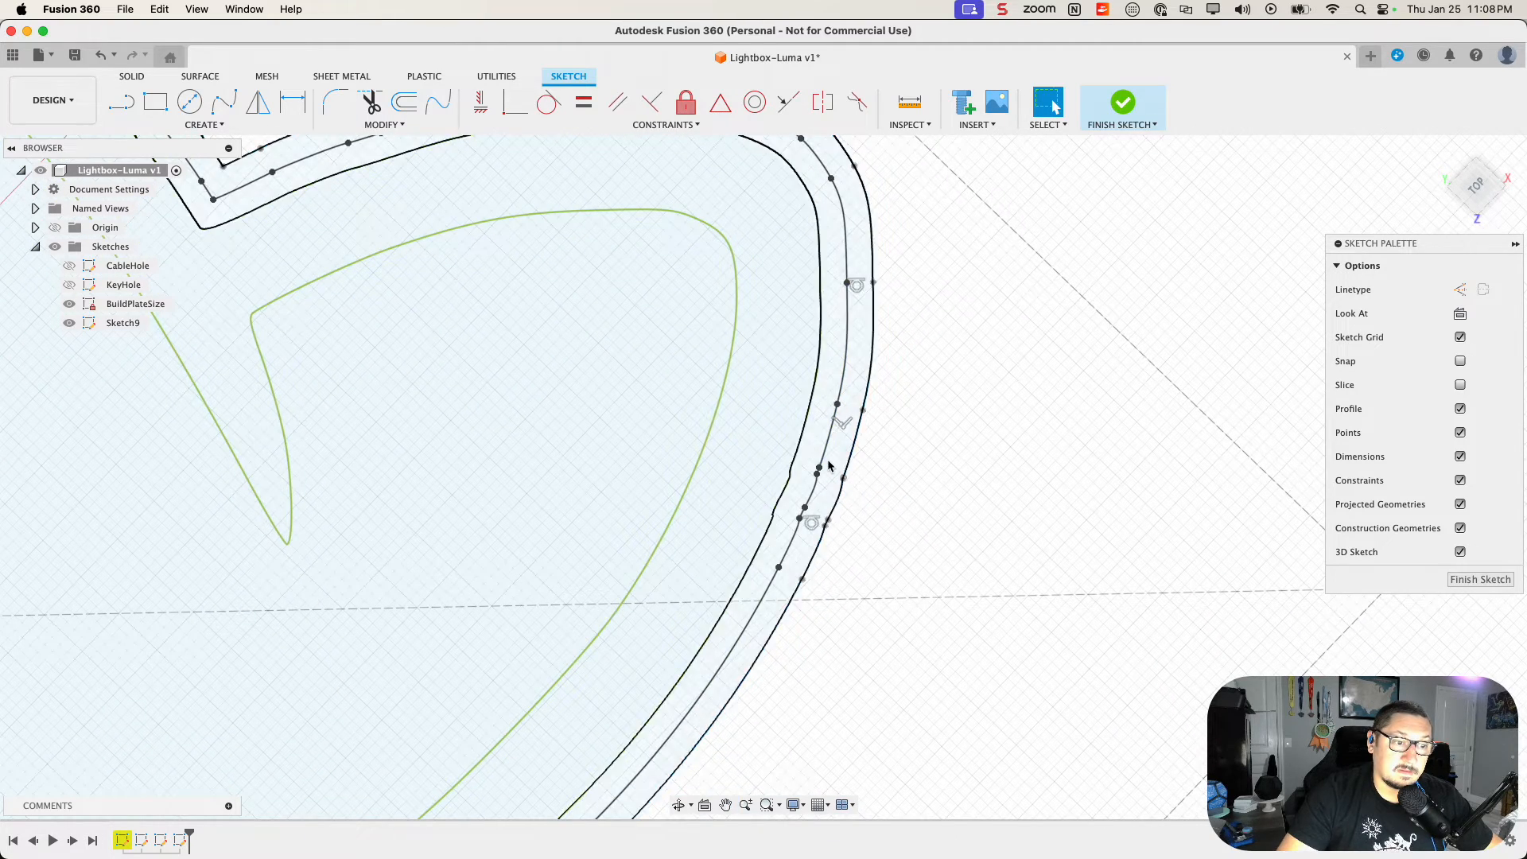
scroll(819, 469, "up", 5)
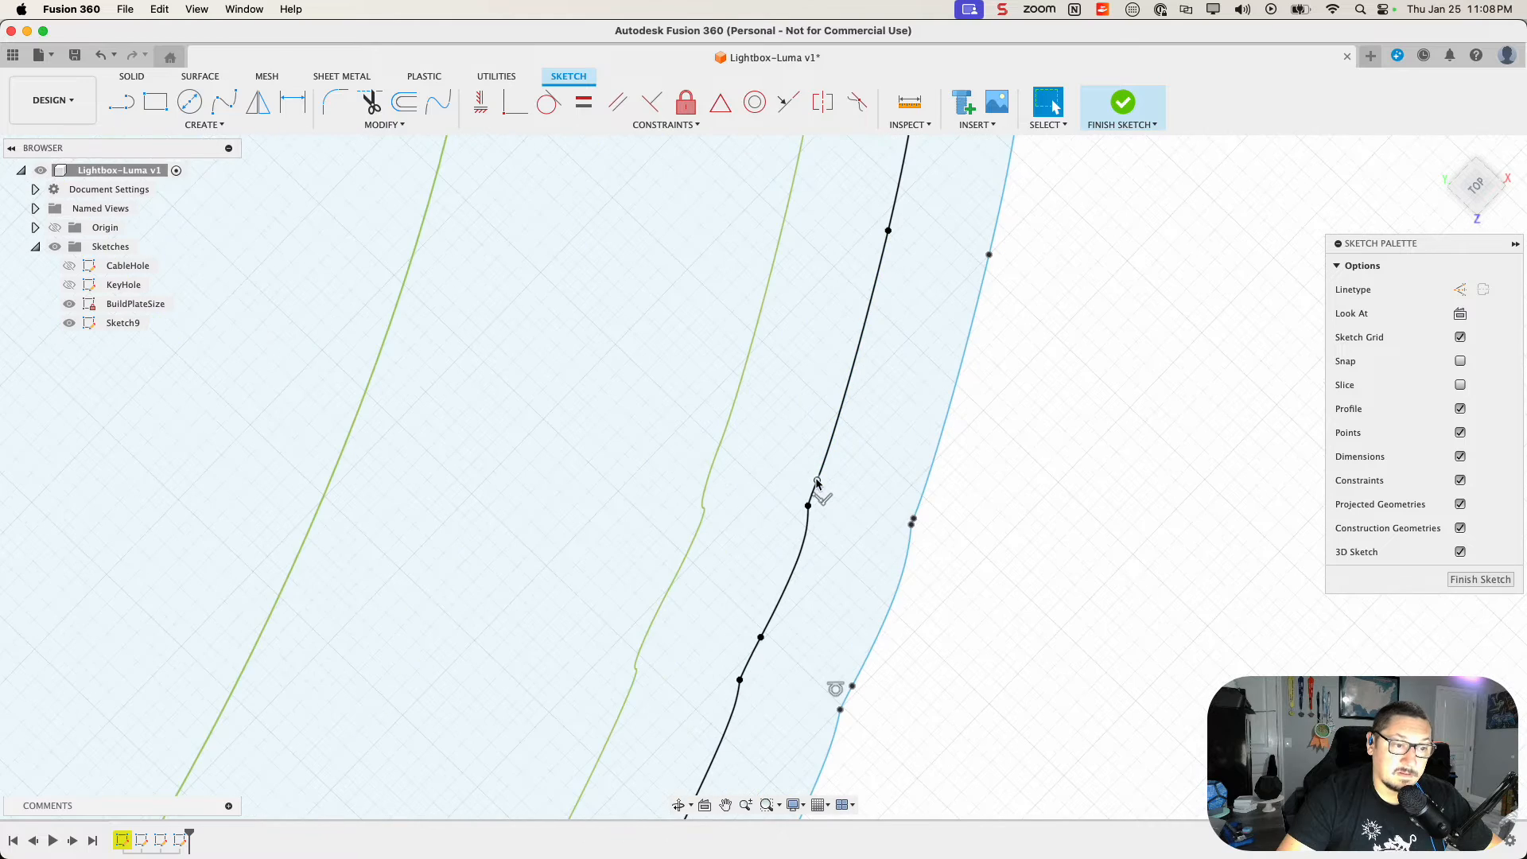
left_click(807, 505)
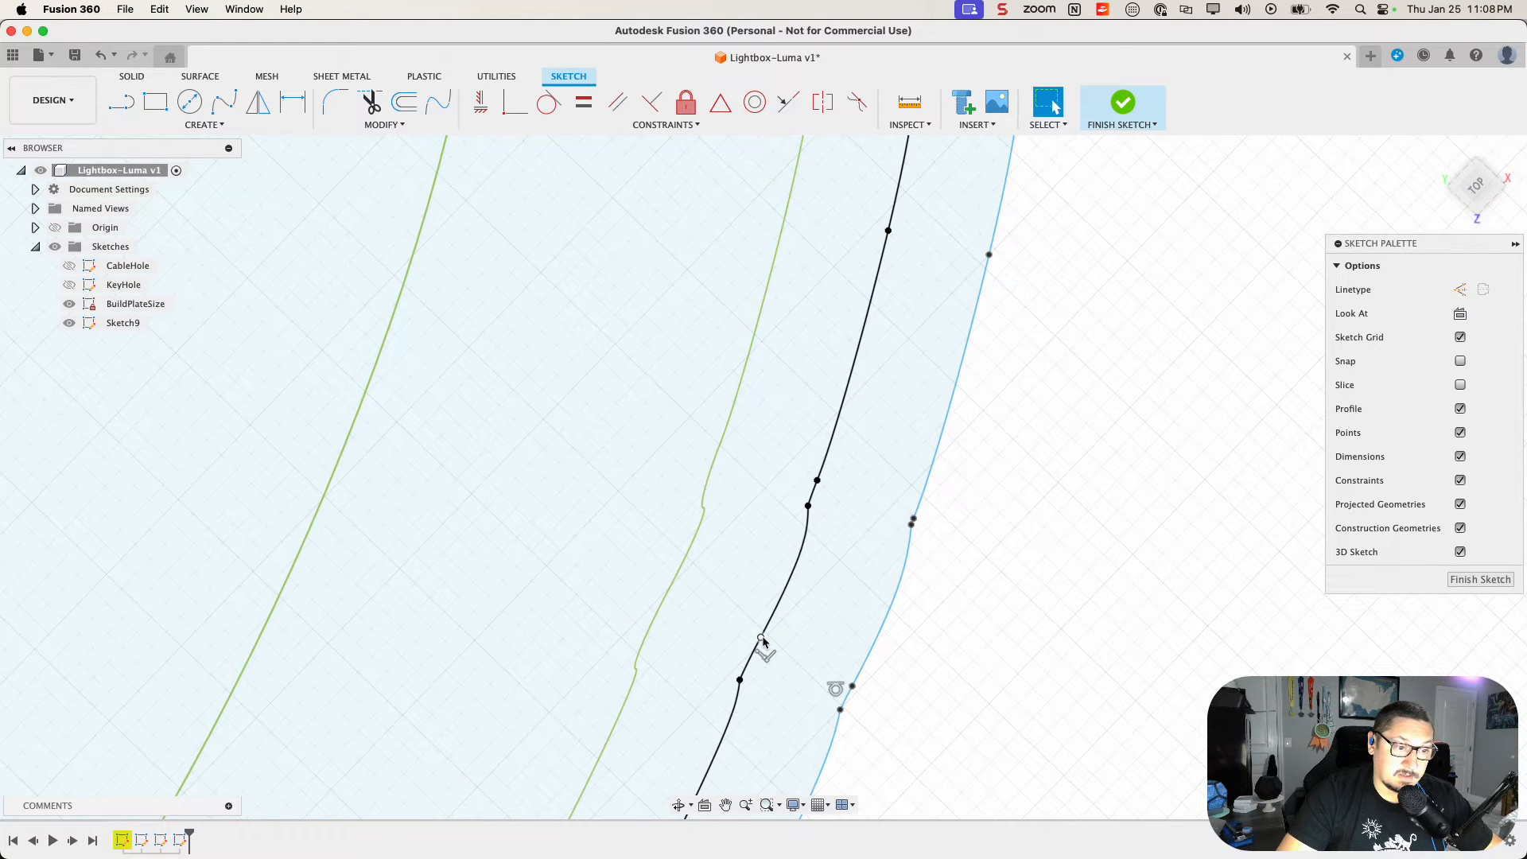
scroll(747, 678, "down", 5)
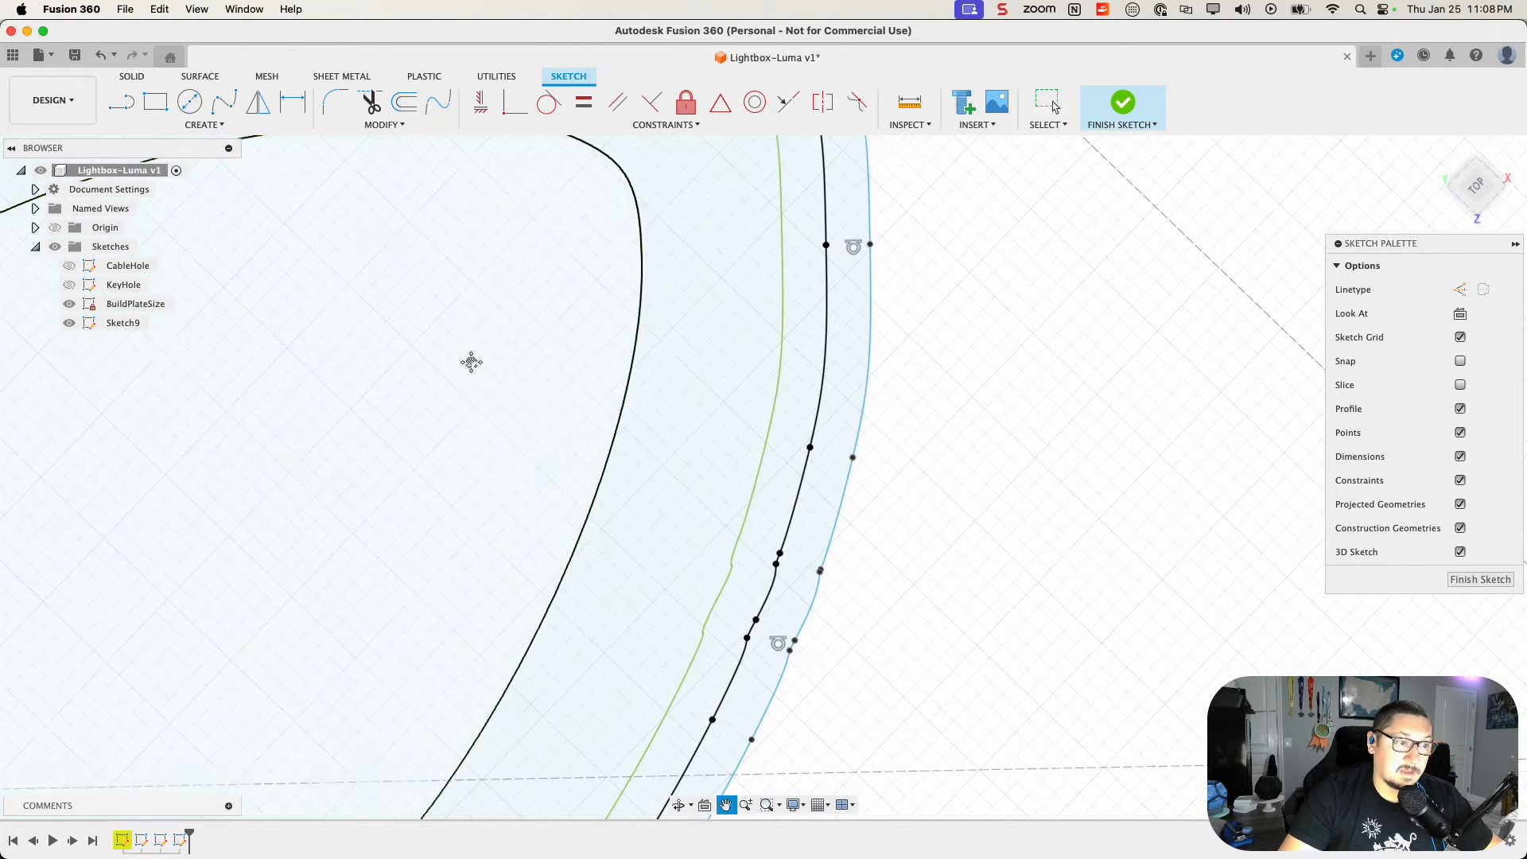
Step: Delete the middle offset's curve segment leading up to the crest on the right ear's upper edge
middle_click_drag(470, 361, 1016, 761)
left_click(735, 349)
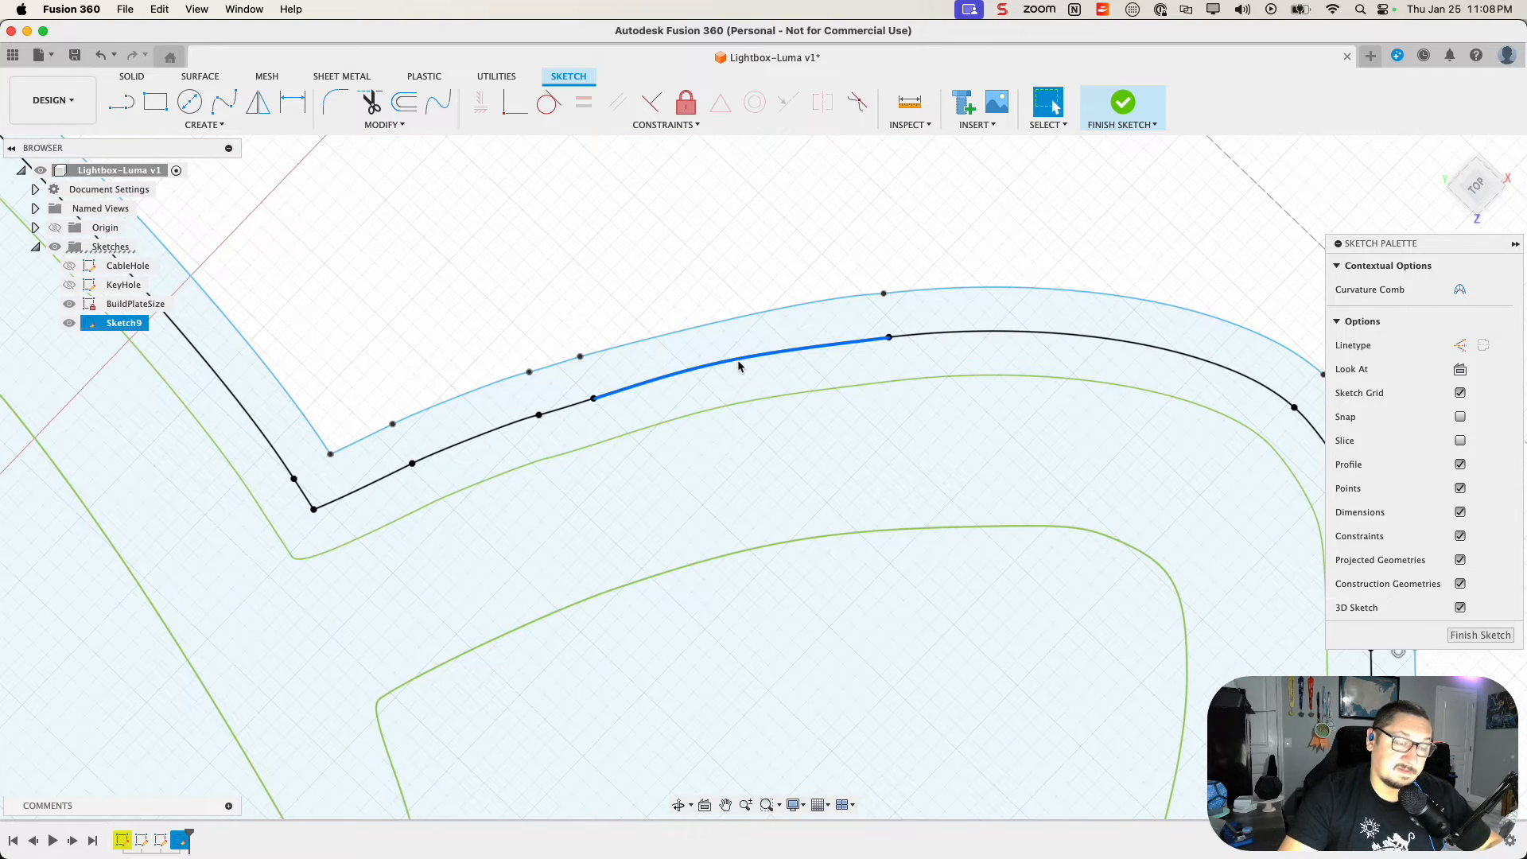
key("Delete")
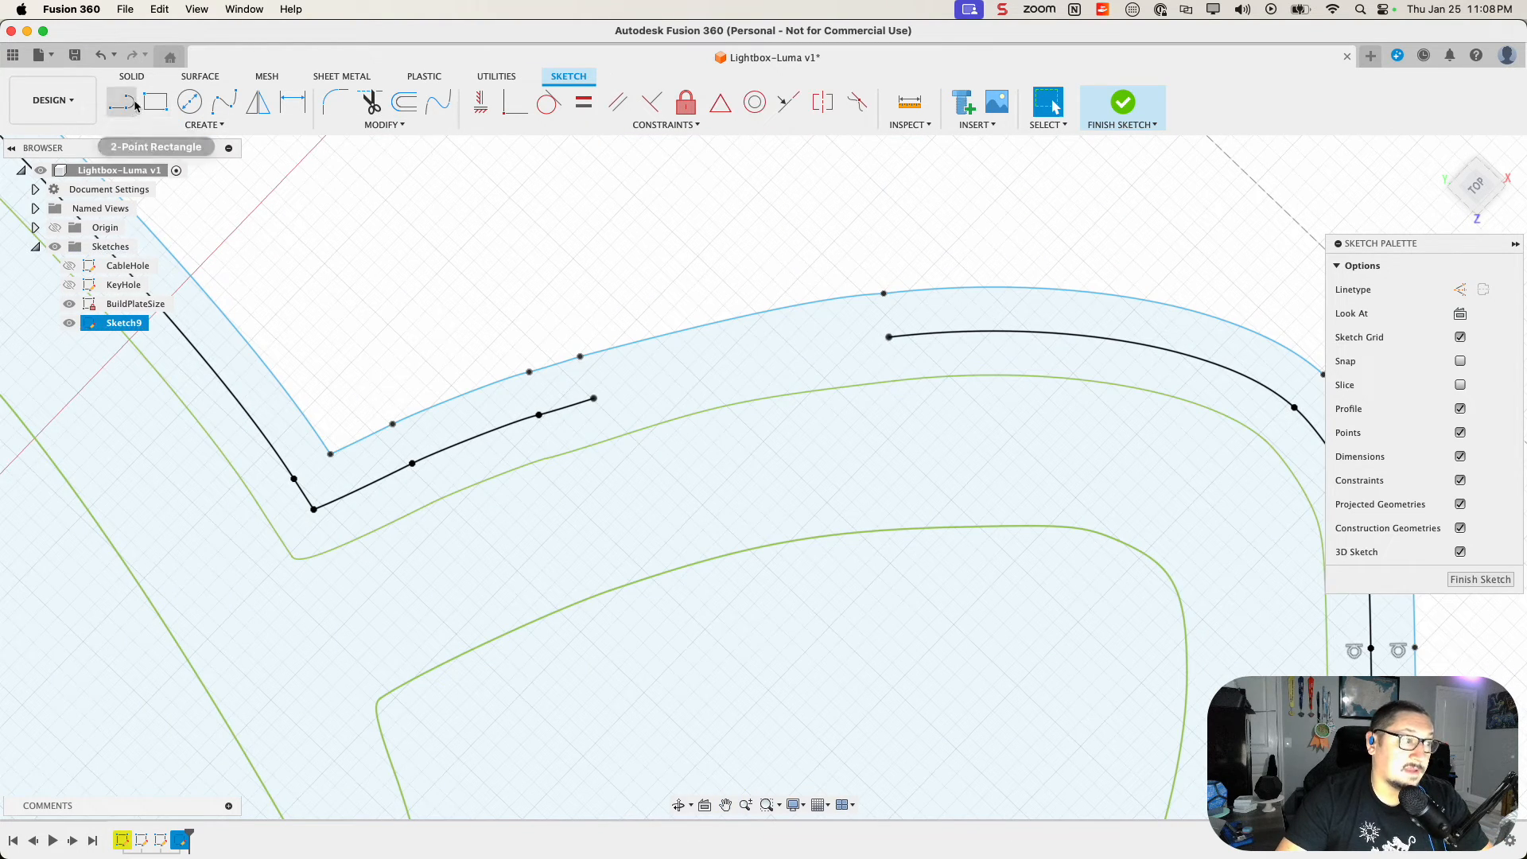
Step: Try bridging the gap in the middle offset along the right ear's upper edge with a straight line, and select the resulting wall profile
left_click(121, 102)
left_click(593, 398)
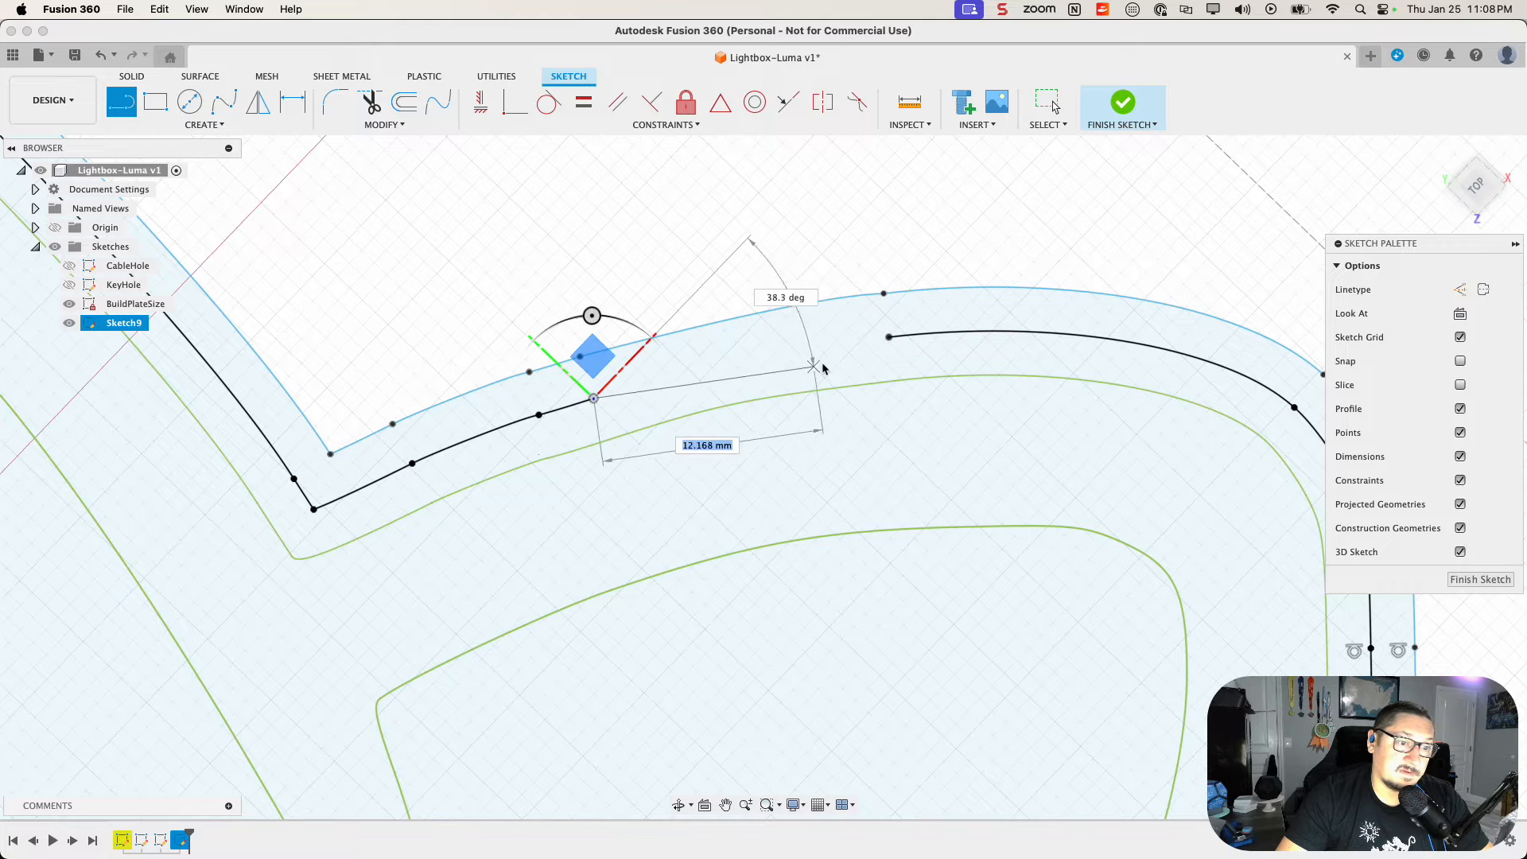
left_click(888, 337)
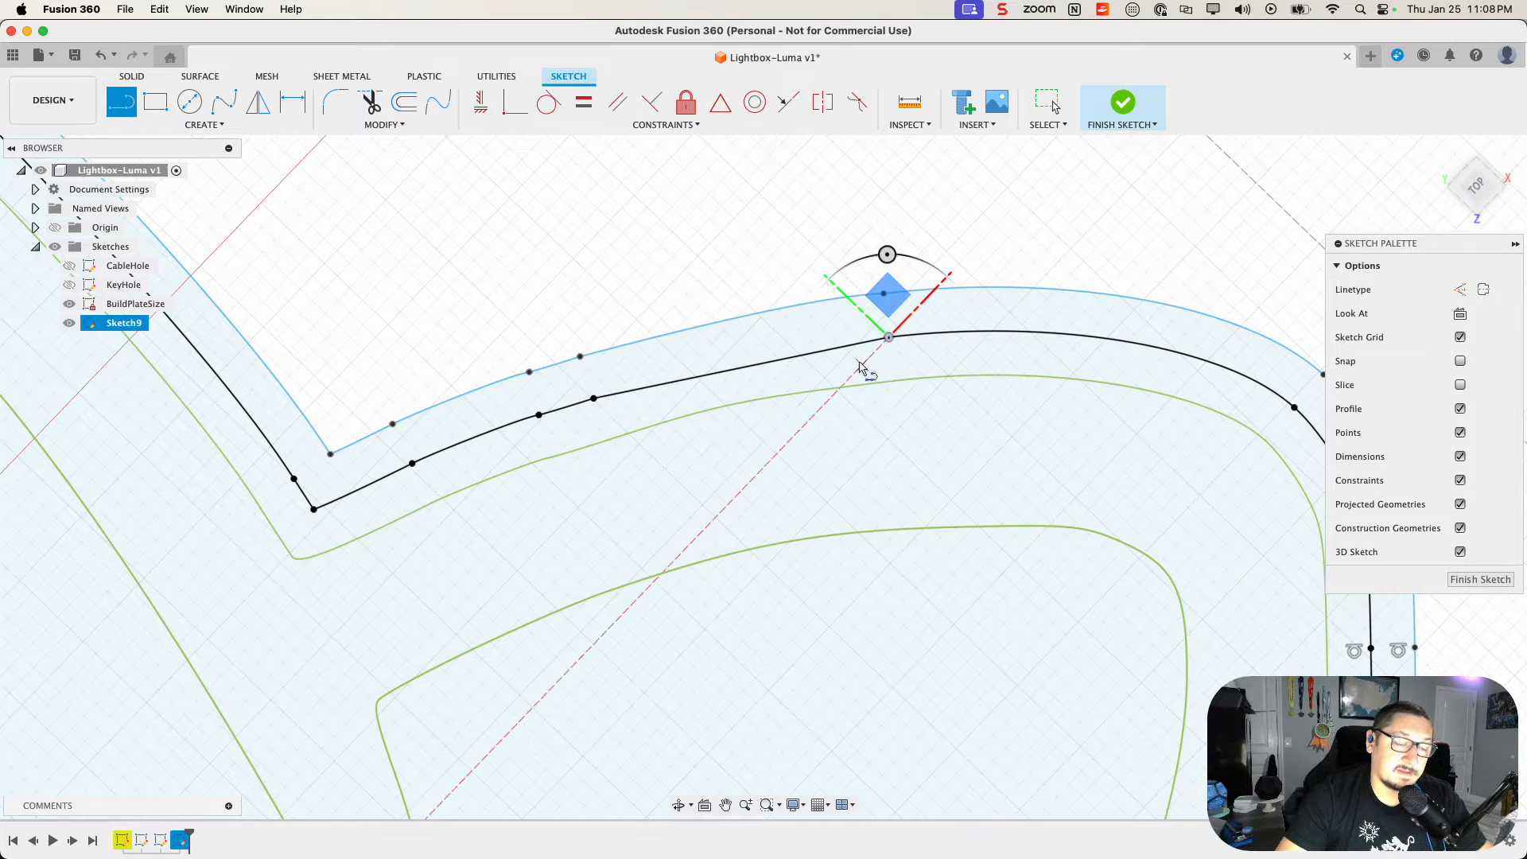
key("Escape")
left_click(888, 367)
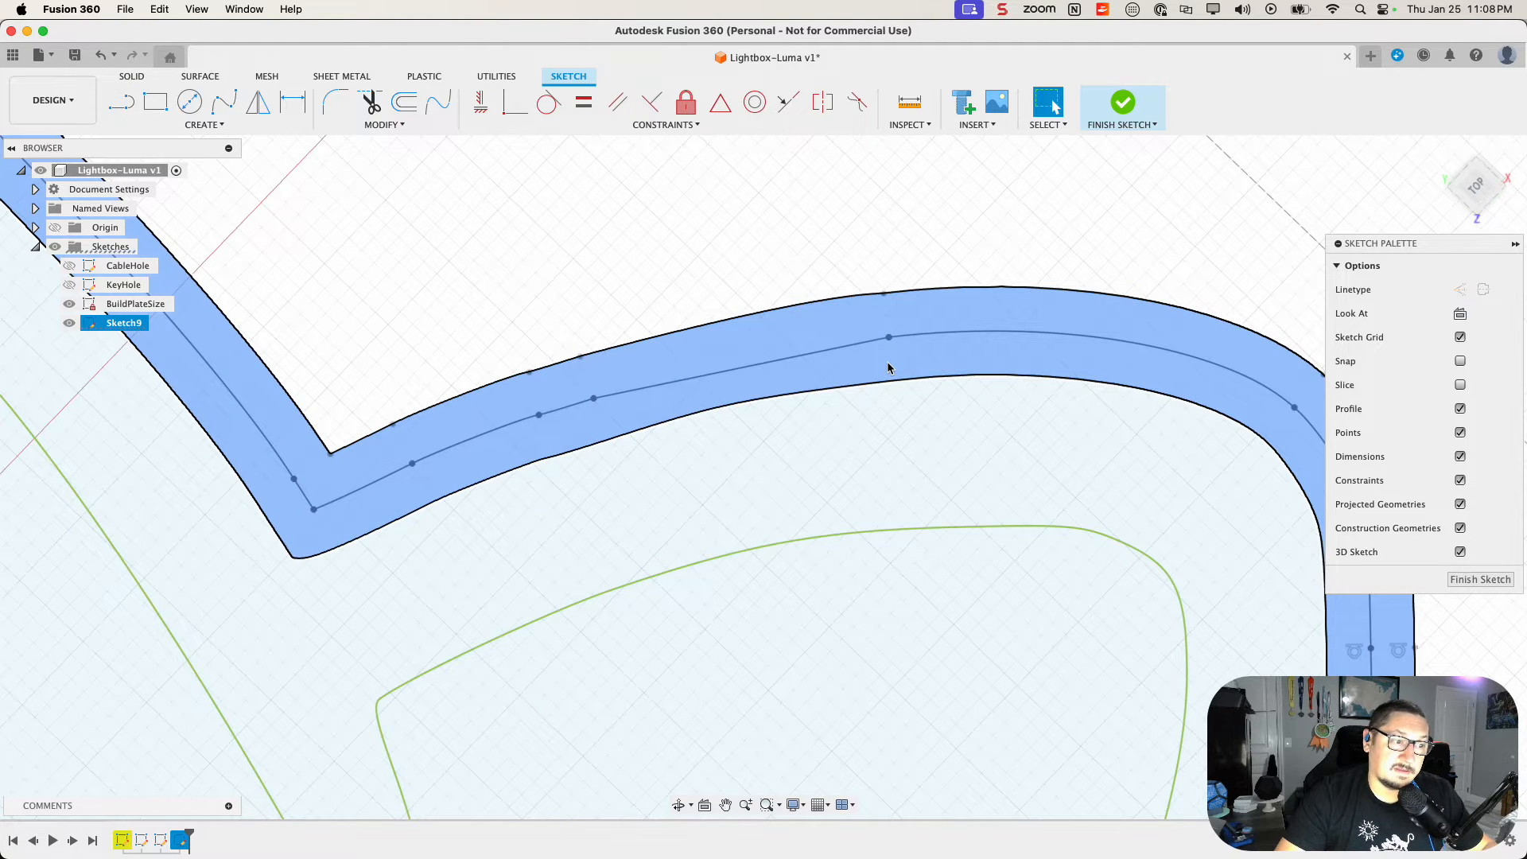
Step: Undo the bridging line and the deletion of the curve segment on the right ear's upper edge
key("super+z")
key("super+z")
key("super+z")
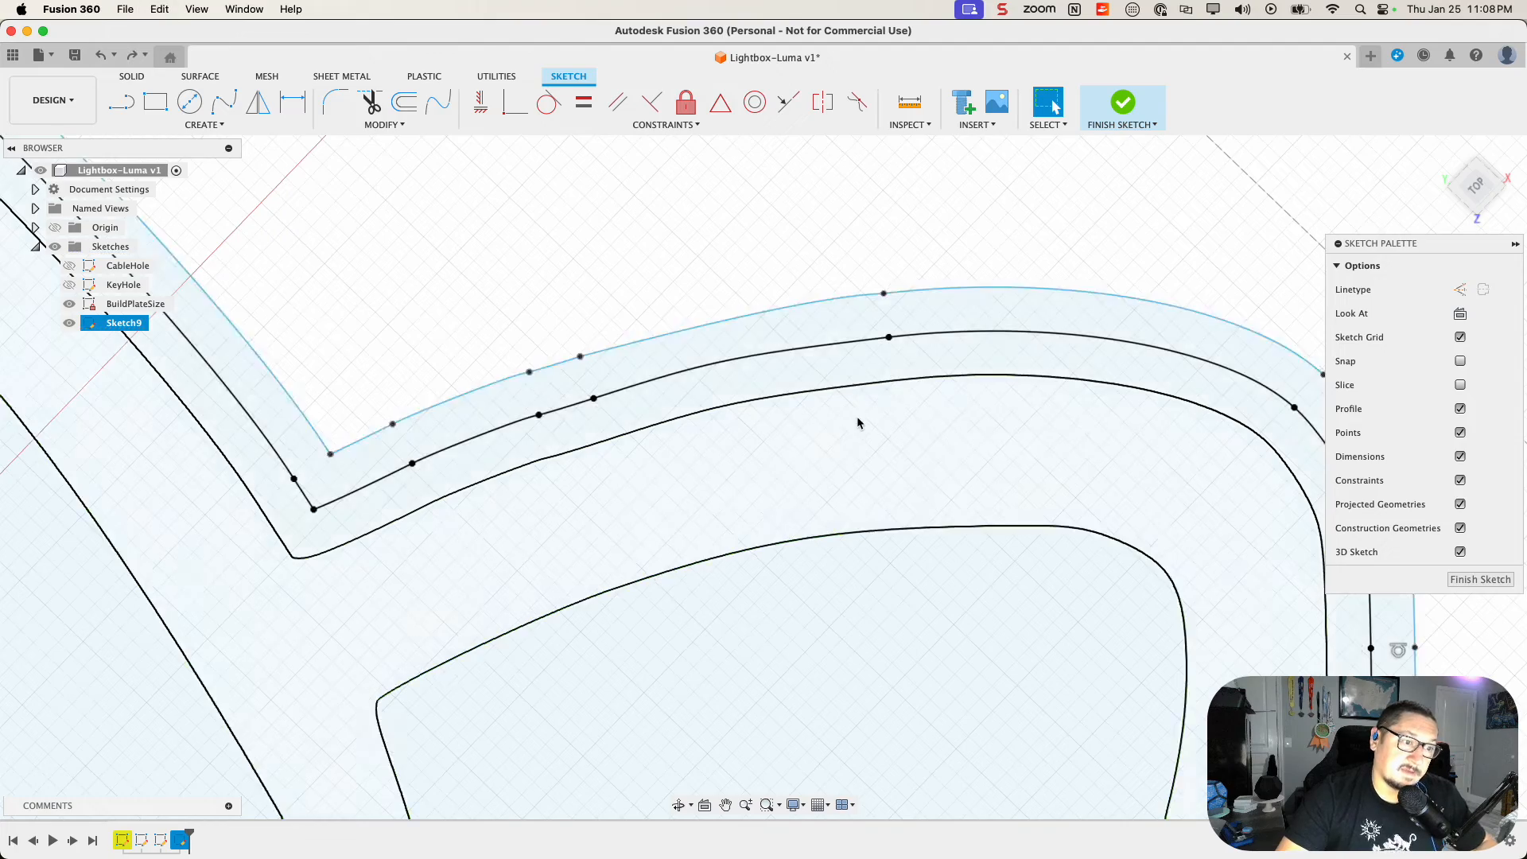
Step: Examine the middle offset's connection points from below the right ear around the lower right lobe and along the bottom edge for a gap
scroll(856, 417, "down", 5)
mouse_move(886, 590)
middle_mouse_down()
mouse_move(668, 241)
mouse_move(605, 70)
middle_mouse_up()
scroll(704, 479, "down", 5)
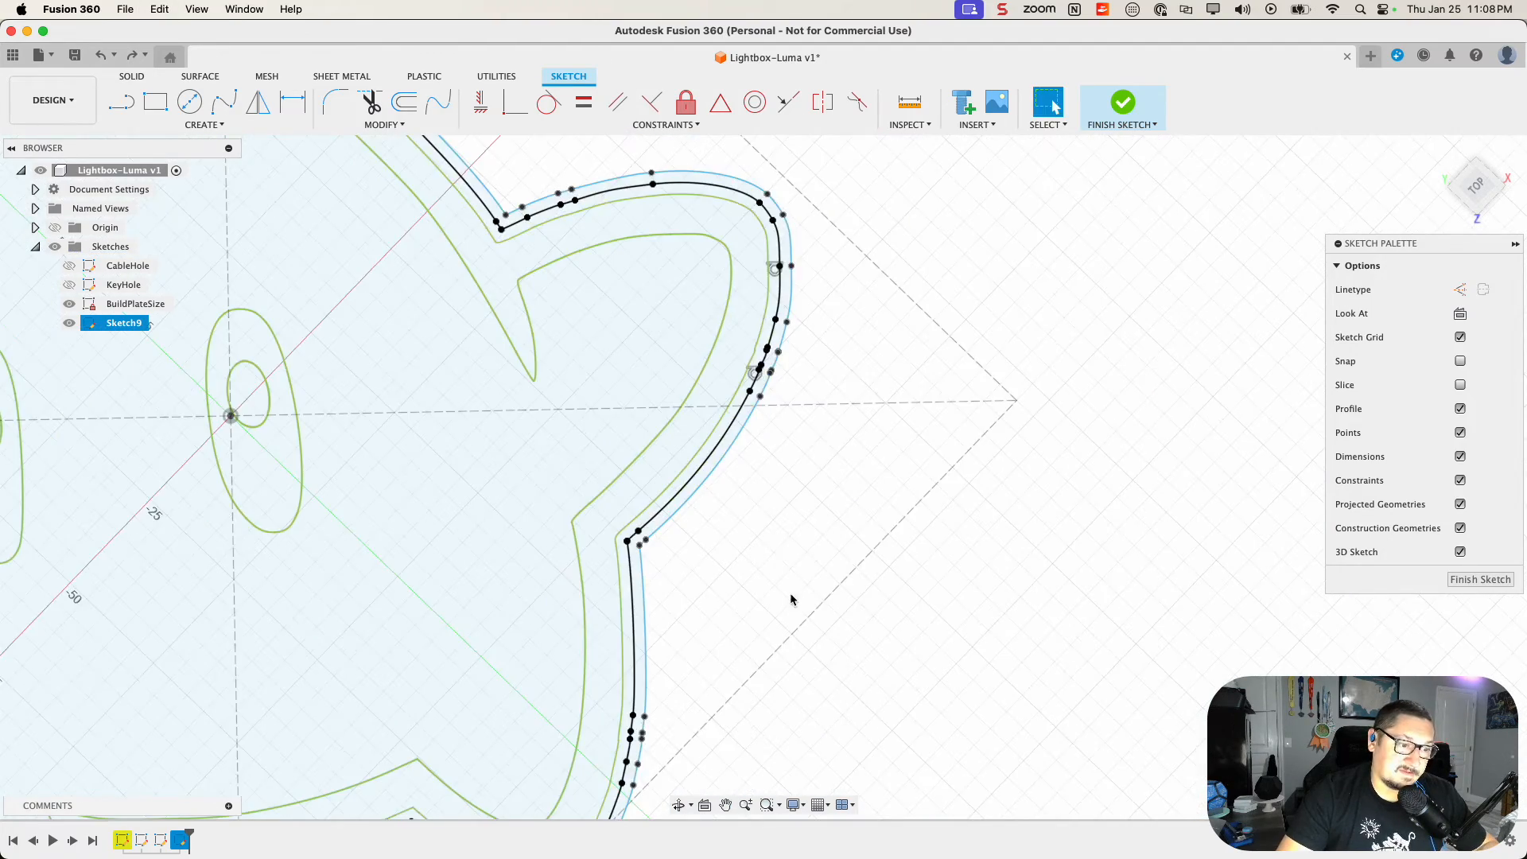
middle_click_drag(789, 594, 873, 103)
scroll(603, 507, "up", 8)
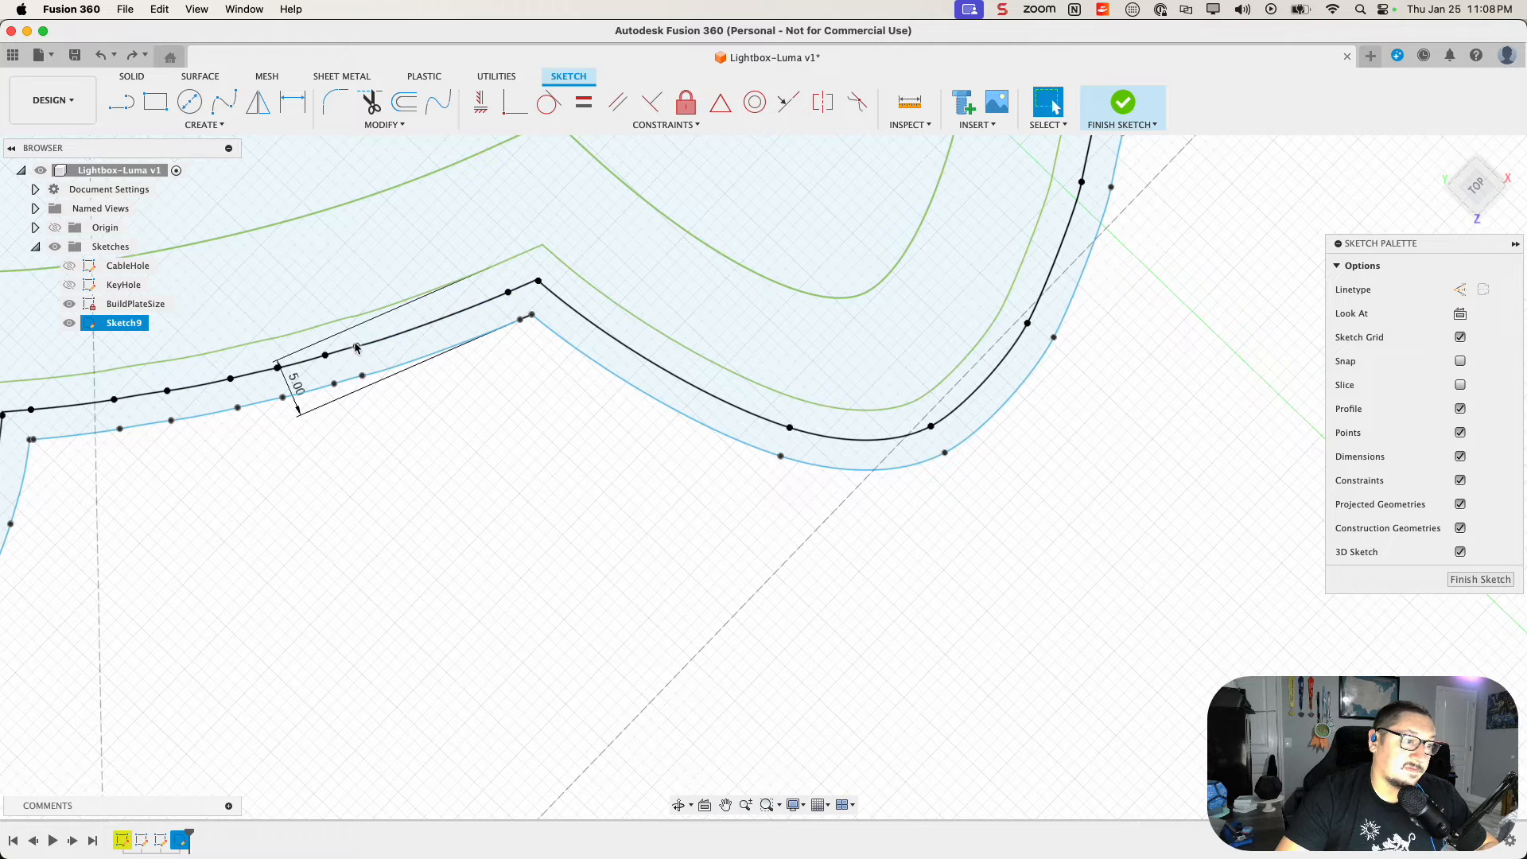
middle_click_drag(267, 460, 526, 426)
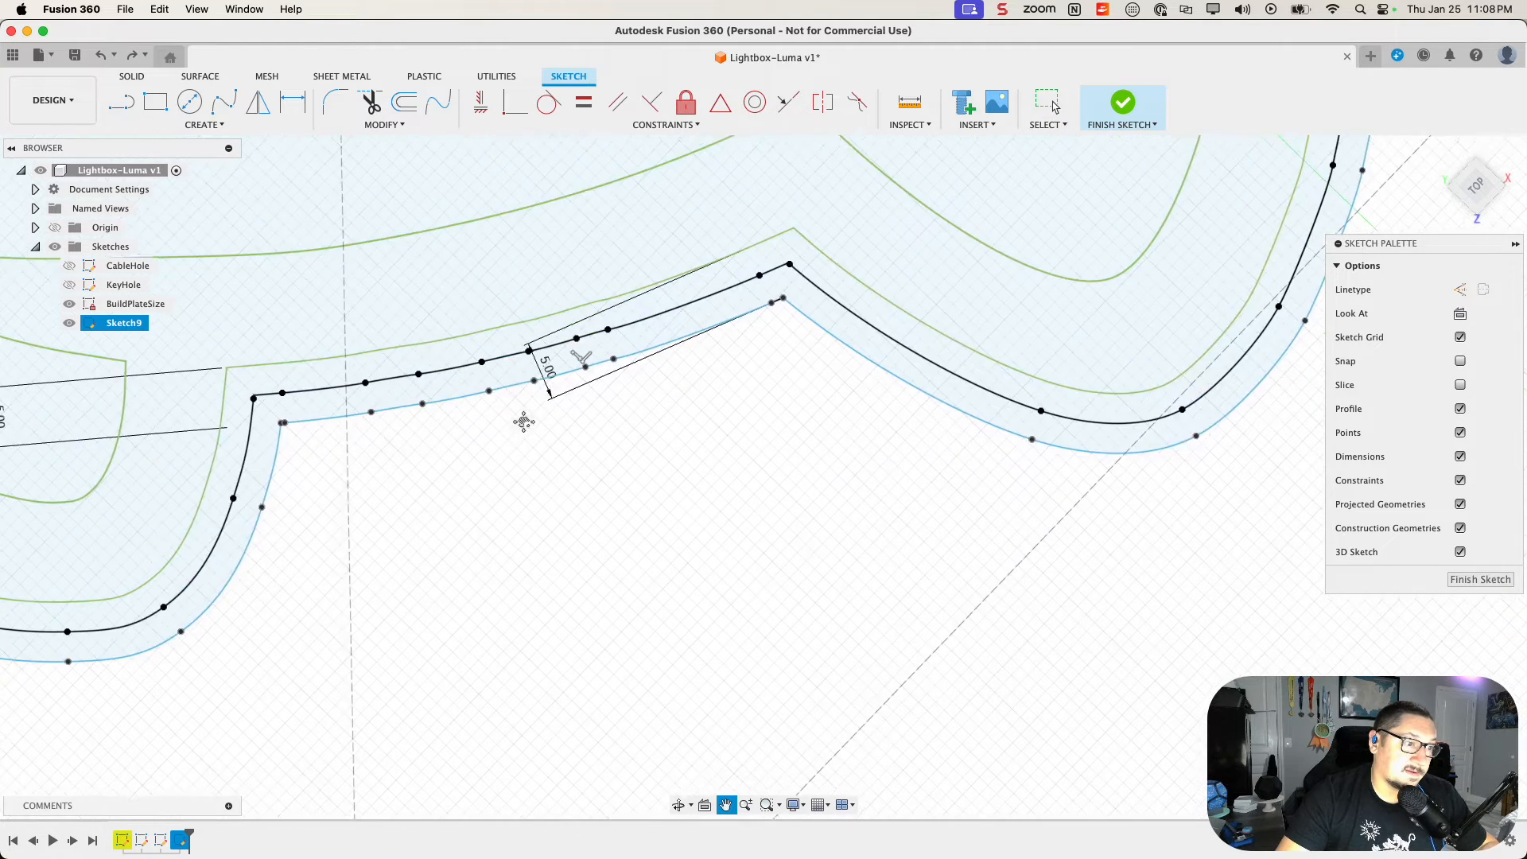
scroll(532, 338, "up", 3)
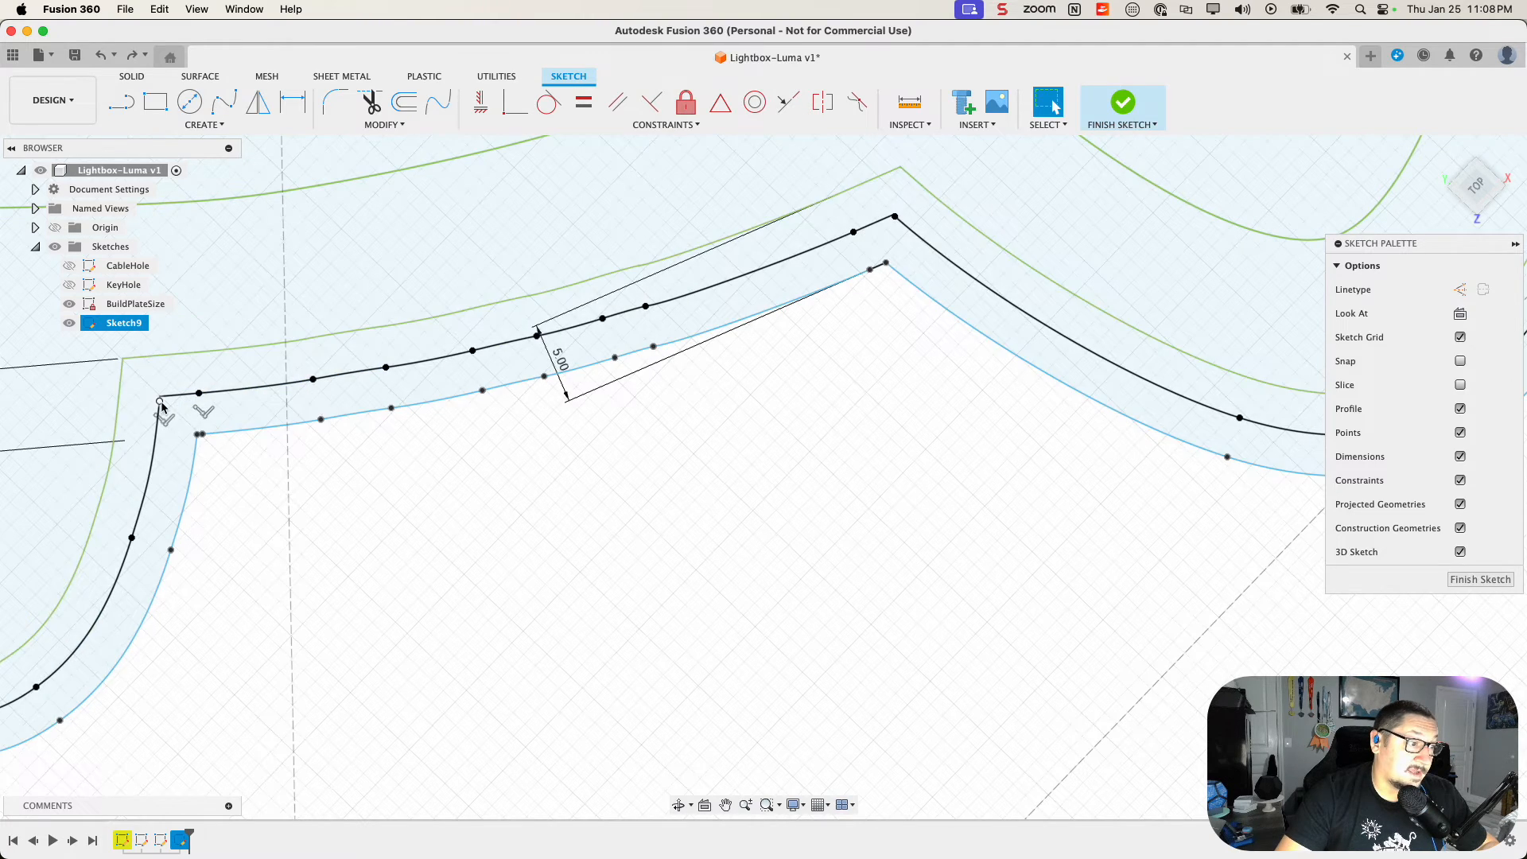
scroll(160, 405, "up", 4)
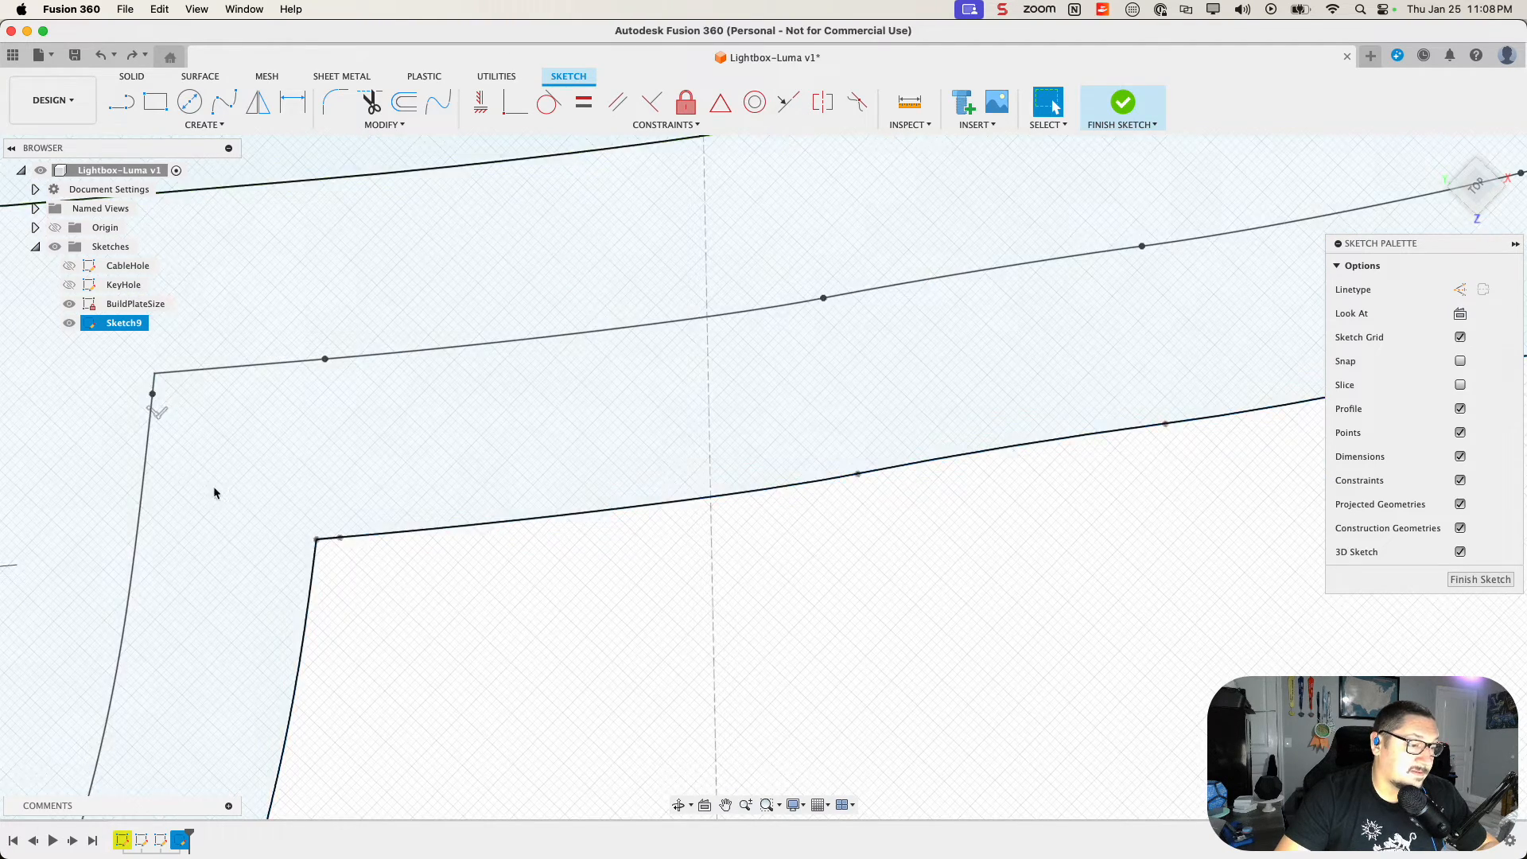
Step: Examine the middle offset's connection points around the rounded lower left lobe of the figure for a gap
mouse_move(213, 487)
middle_mouse_down()
mouse_move(398, 321)
mouse_move(492, 203)
middle_mouse_up()
mouse_move(405, 606)
middle_mouse_down()
mouse_move(467, 546)
mouse_move(652, 179)
middle_mouse_up()
scroll(611, 324, "down", 5)
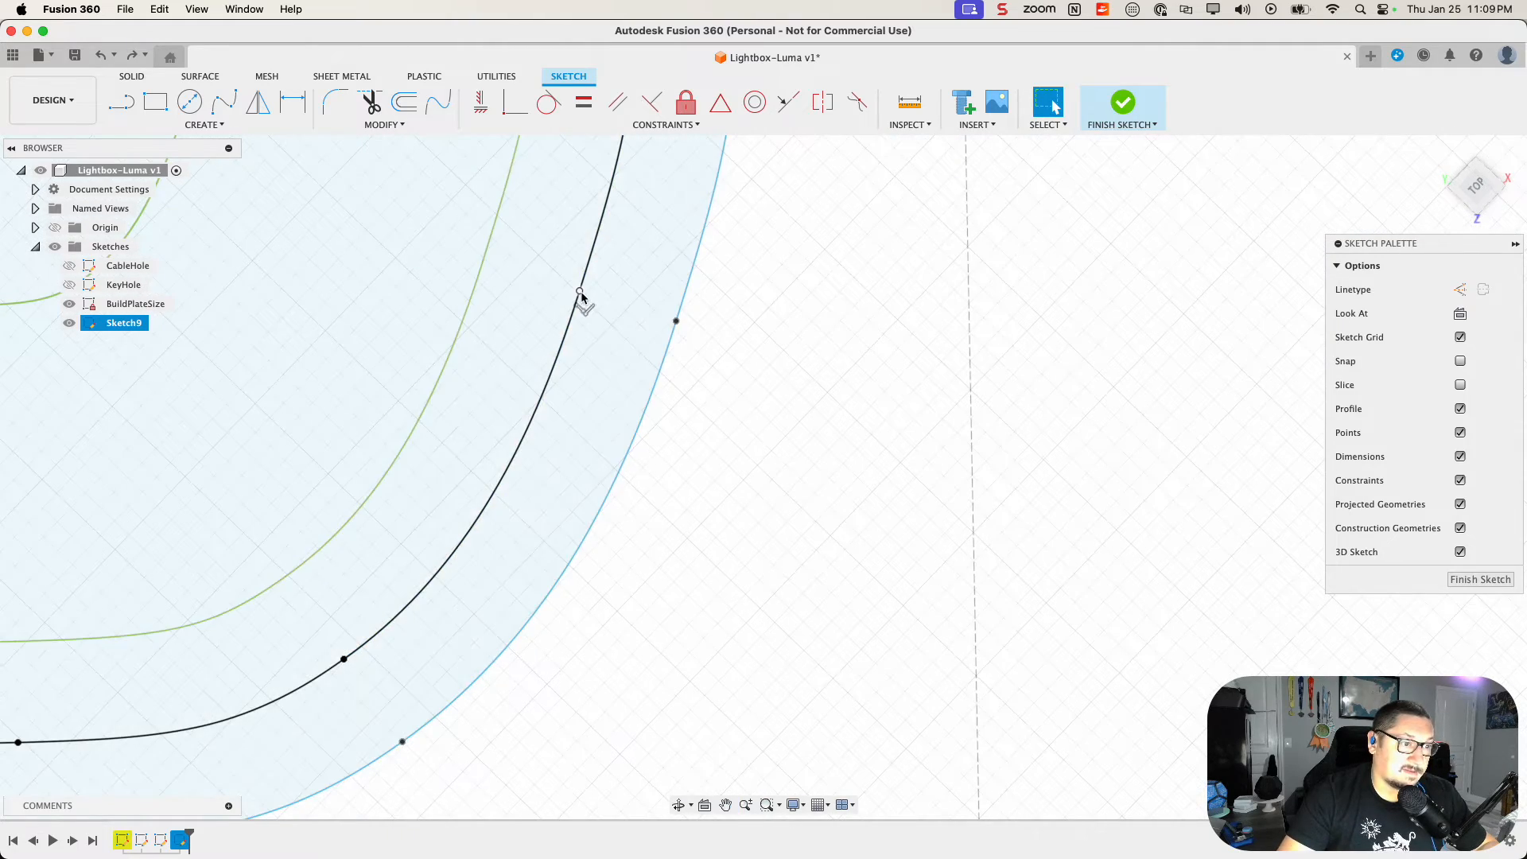
mouse_move(343, 670)
middle_mouse_down()
mouse_move(648, 460)
mouse_move(668, 462)
middle_mouse_up()
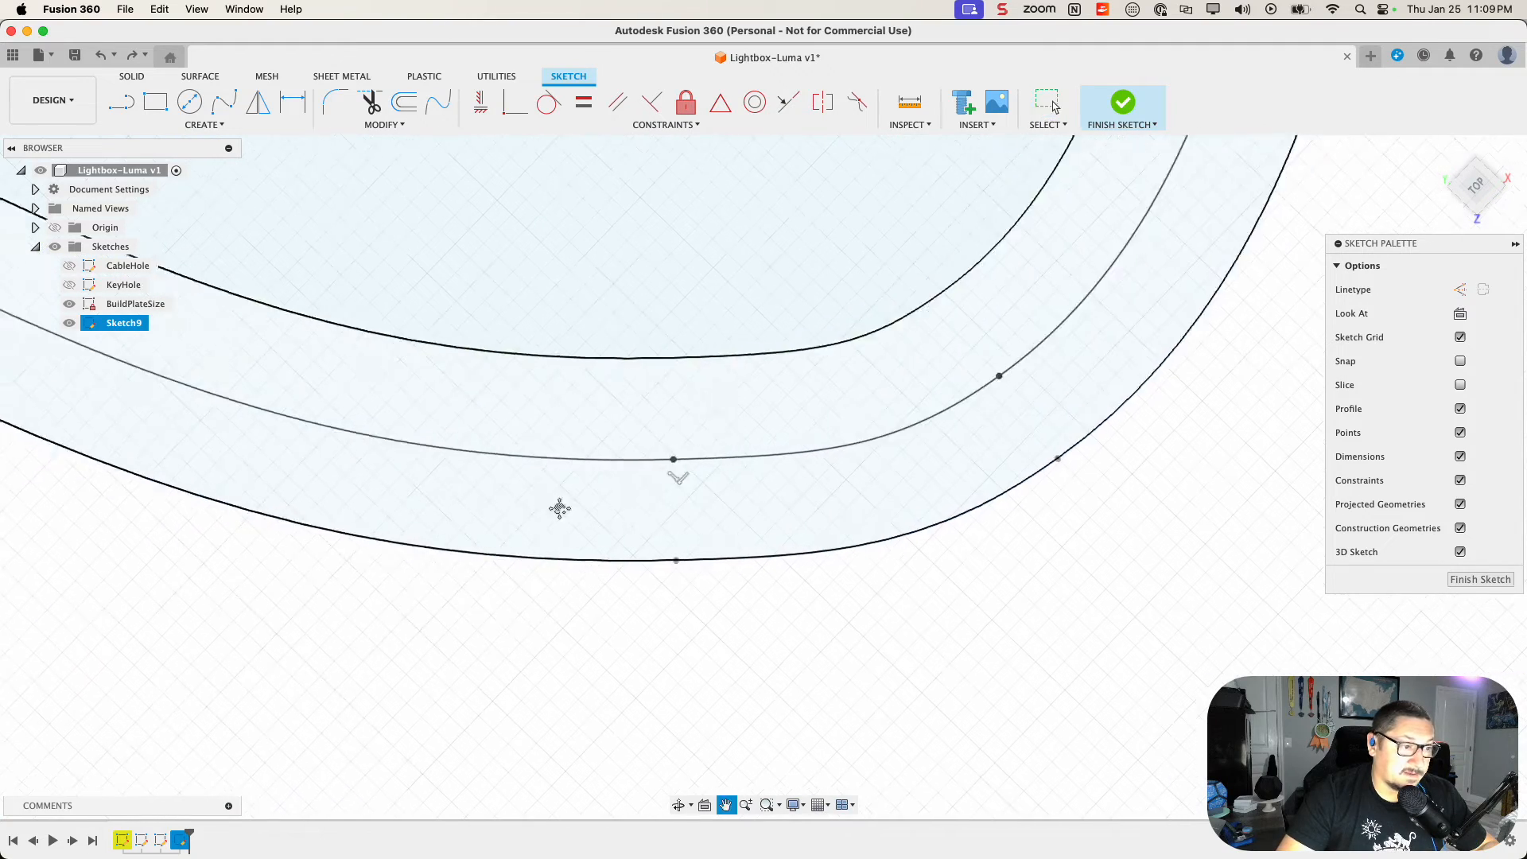
scroll(807, 491, "up", 5)
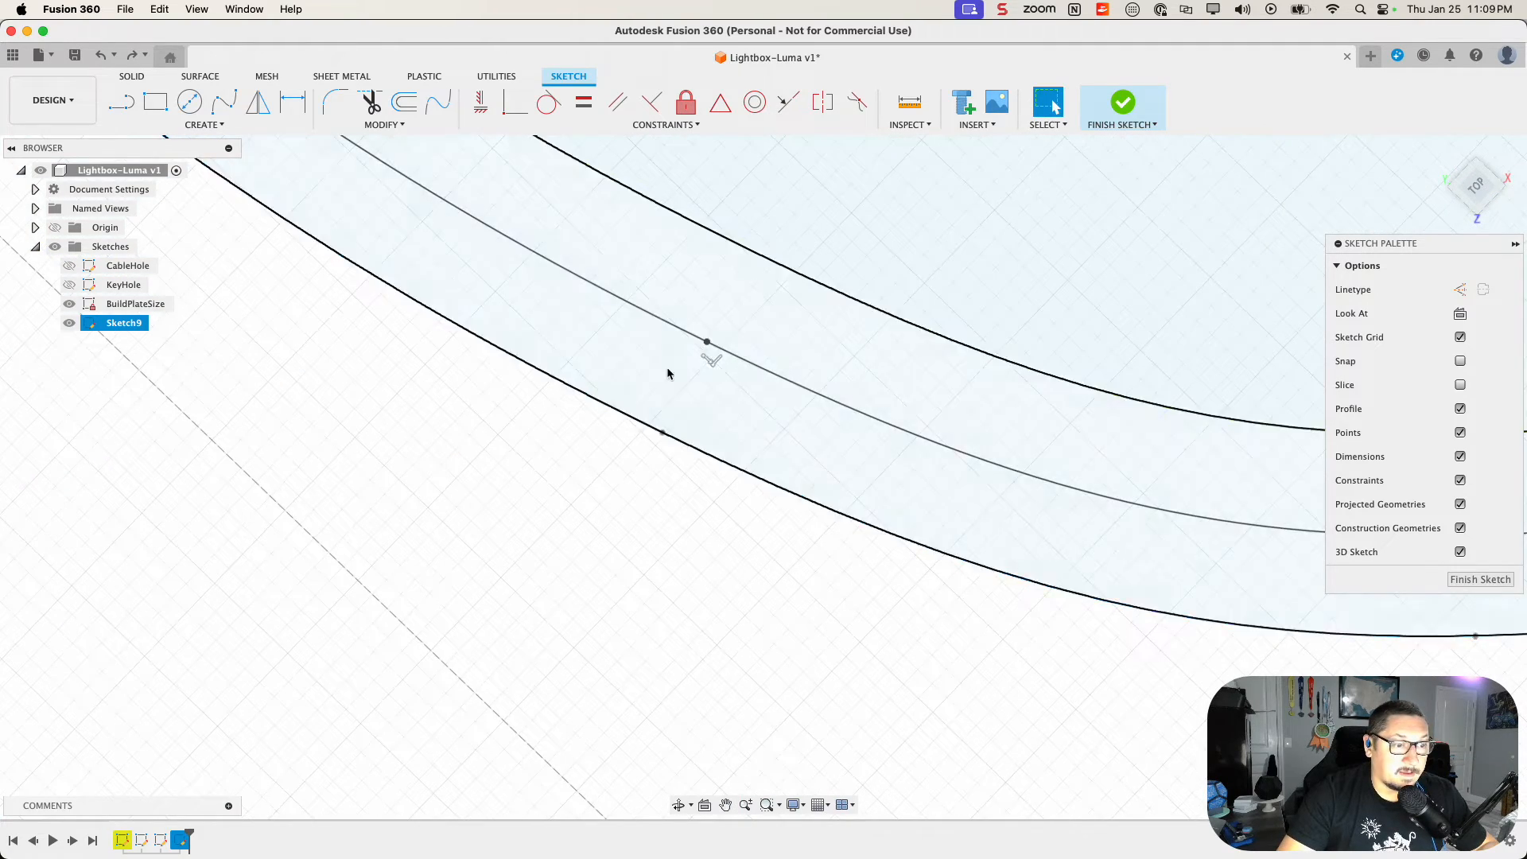
scroll(312, 430, "down", 3)
mouse_move(430, 427)
middle_mouse_down()
mouse_move(710, 615)
mouse_move(969, 760)
middle_mouse_up()
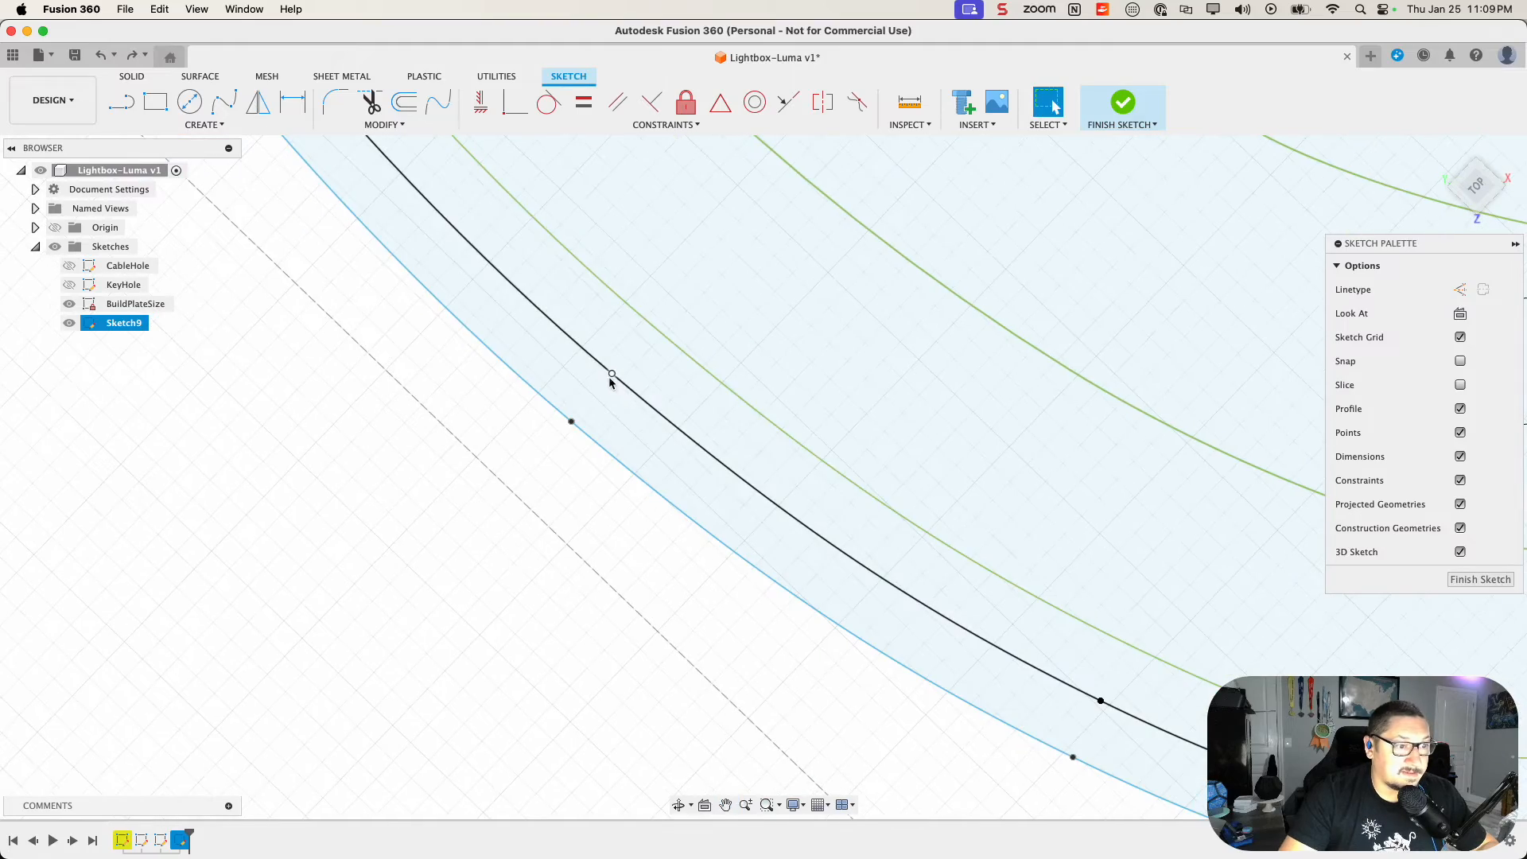
Step: Examine the middle offset up the body's left side, checking the corner below the left ear and the curve segment beside it
scroll(611, 377, "down", 5)
scroll(498, 421, "up", 4)
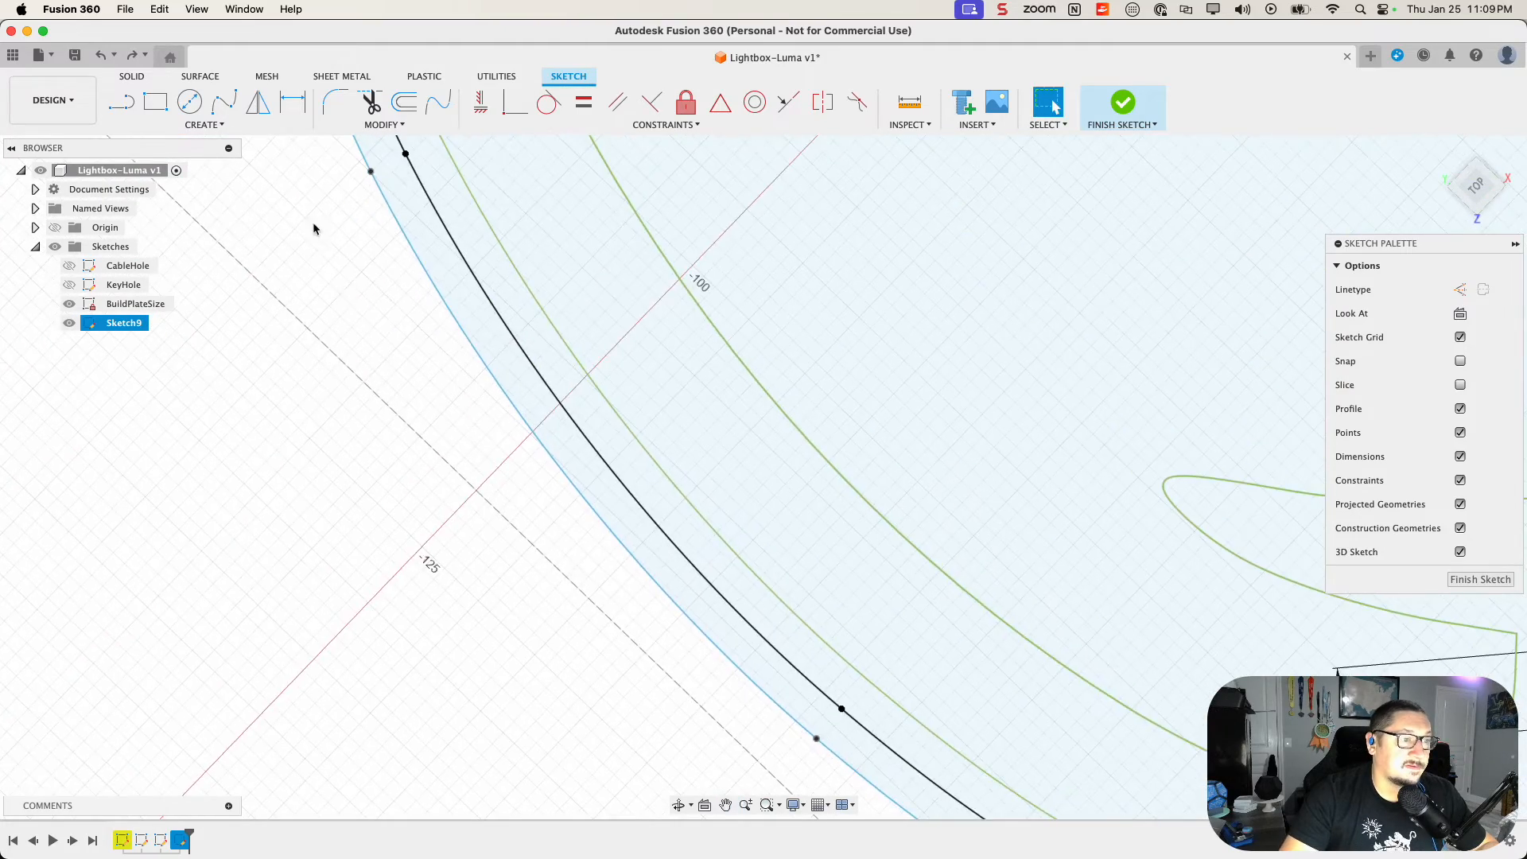
middle_click_drag(304, 274, 496, 642)
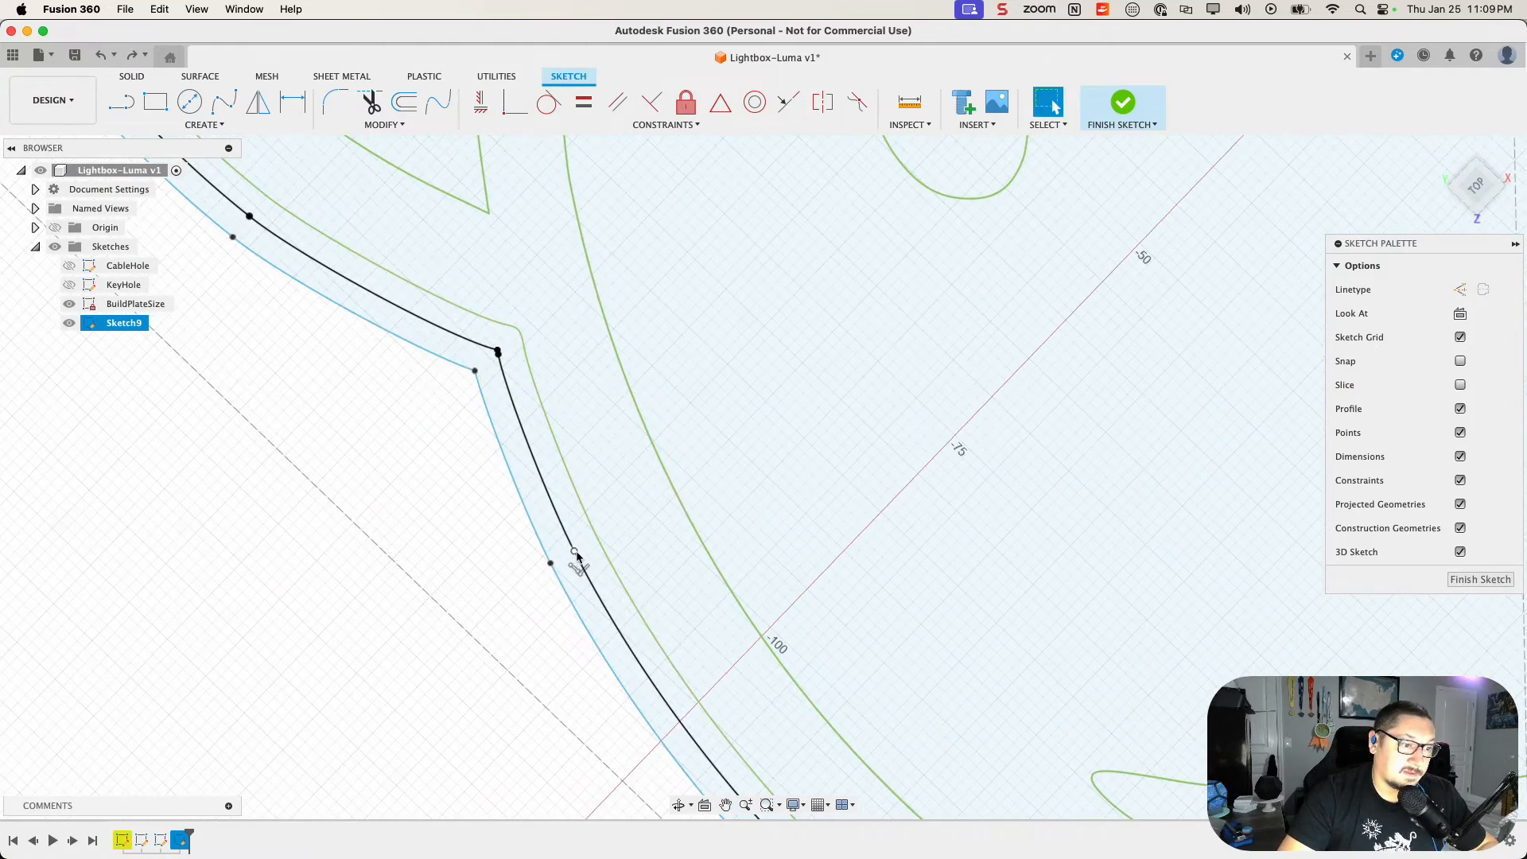
scroll(520, 354, "up", 3)
scroll(520, 355, "up", 4)
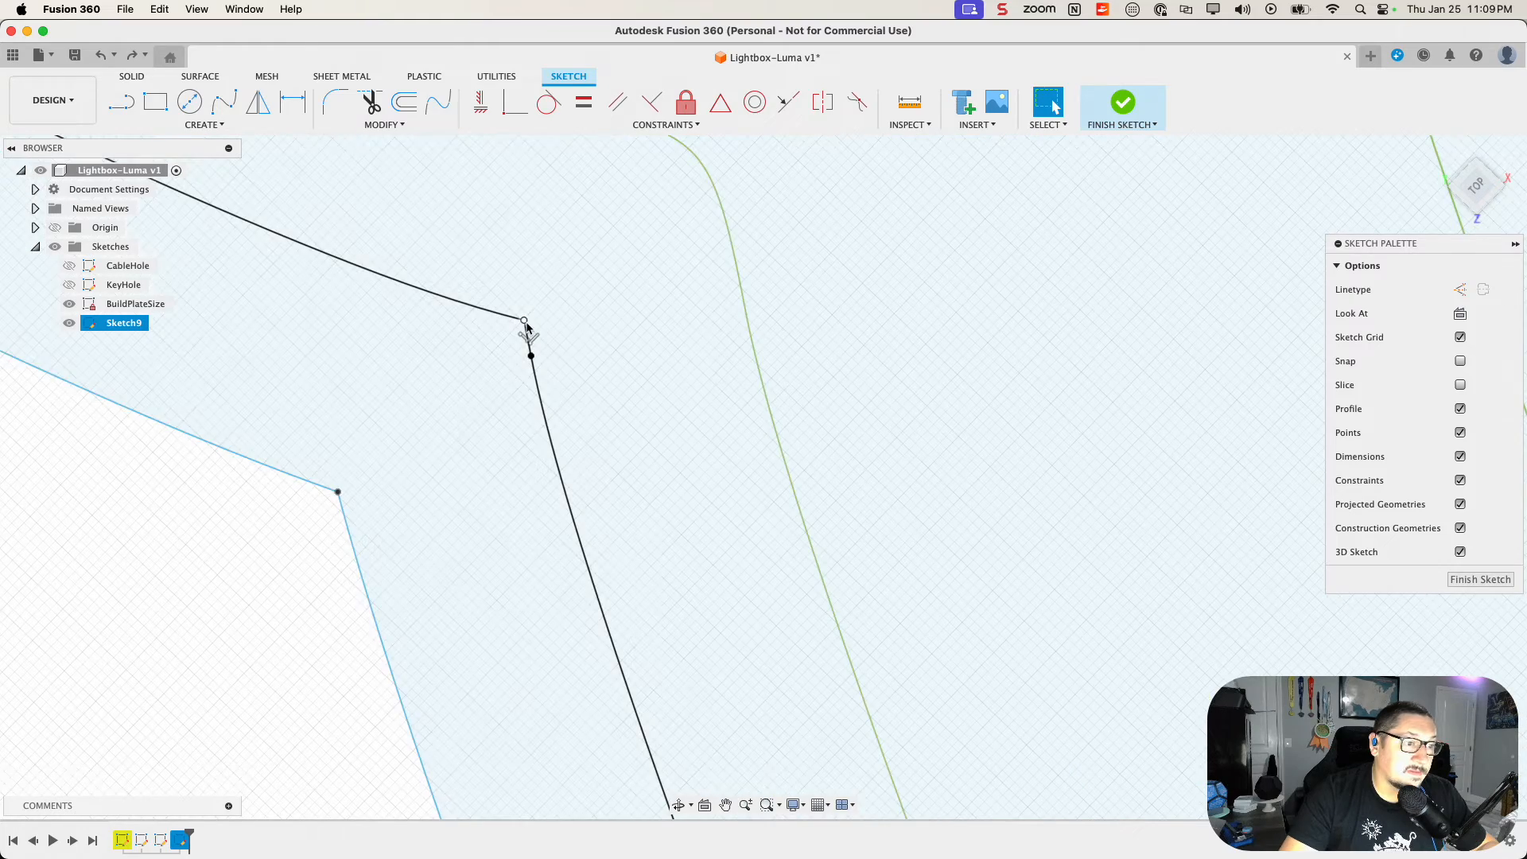
scroll(464, 377, "down", 5)
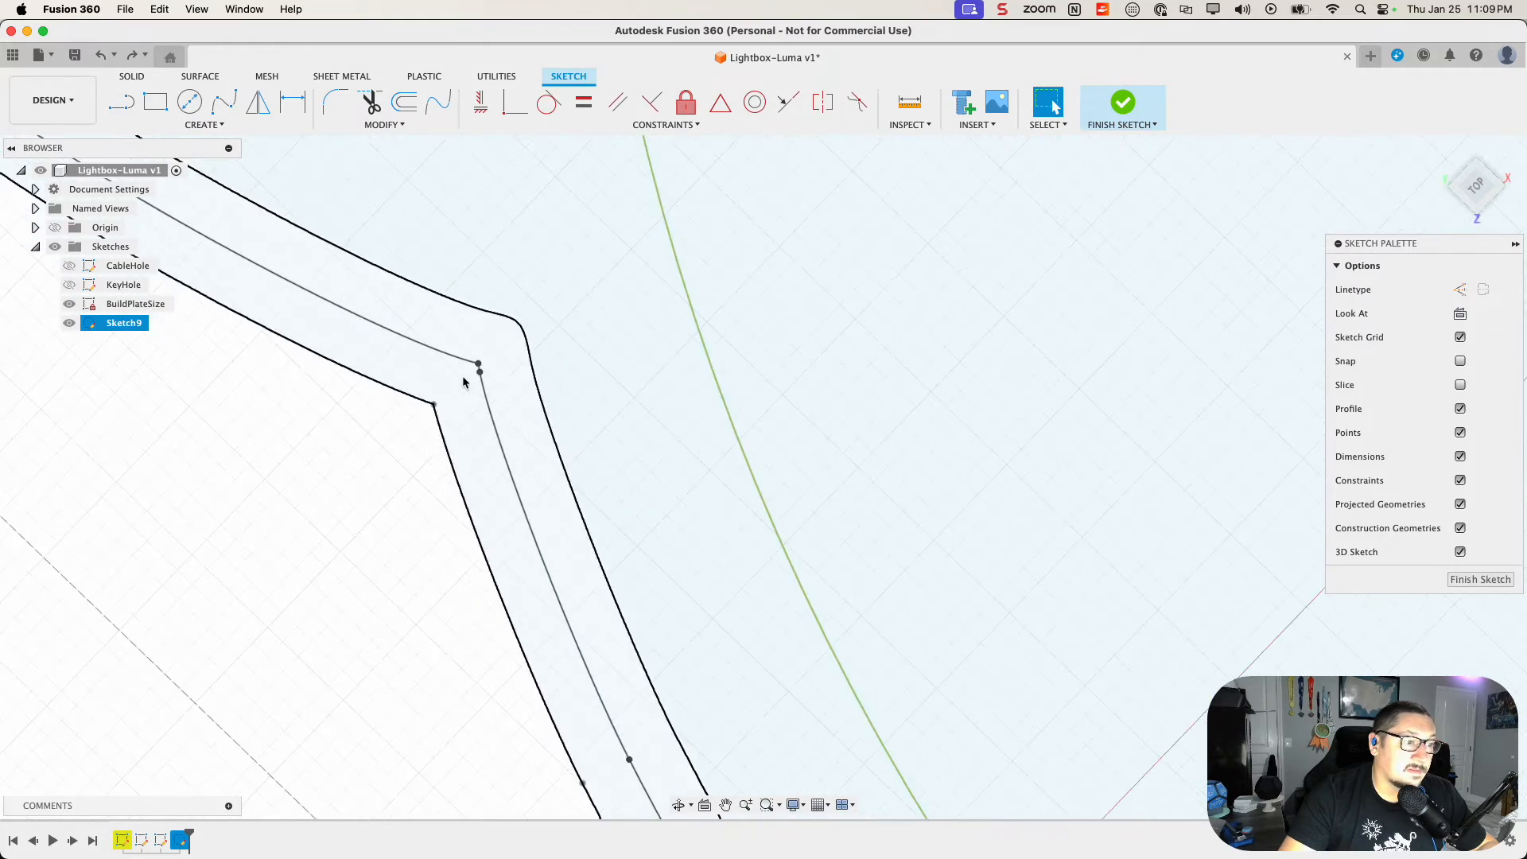
mouse_move(425, 454)
middle_mouse_down()
mouse_move(499, 515)
mouse_move(1105, 706)
middle_mouse_up()
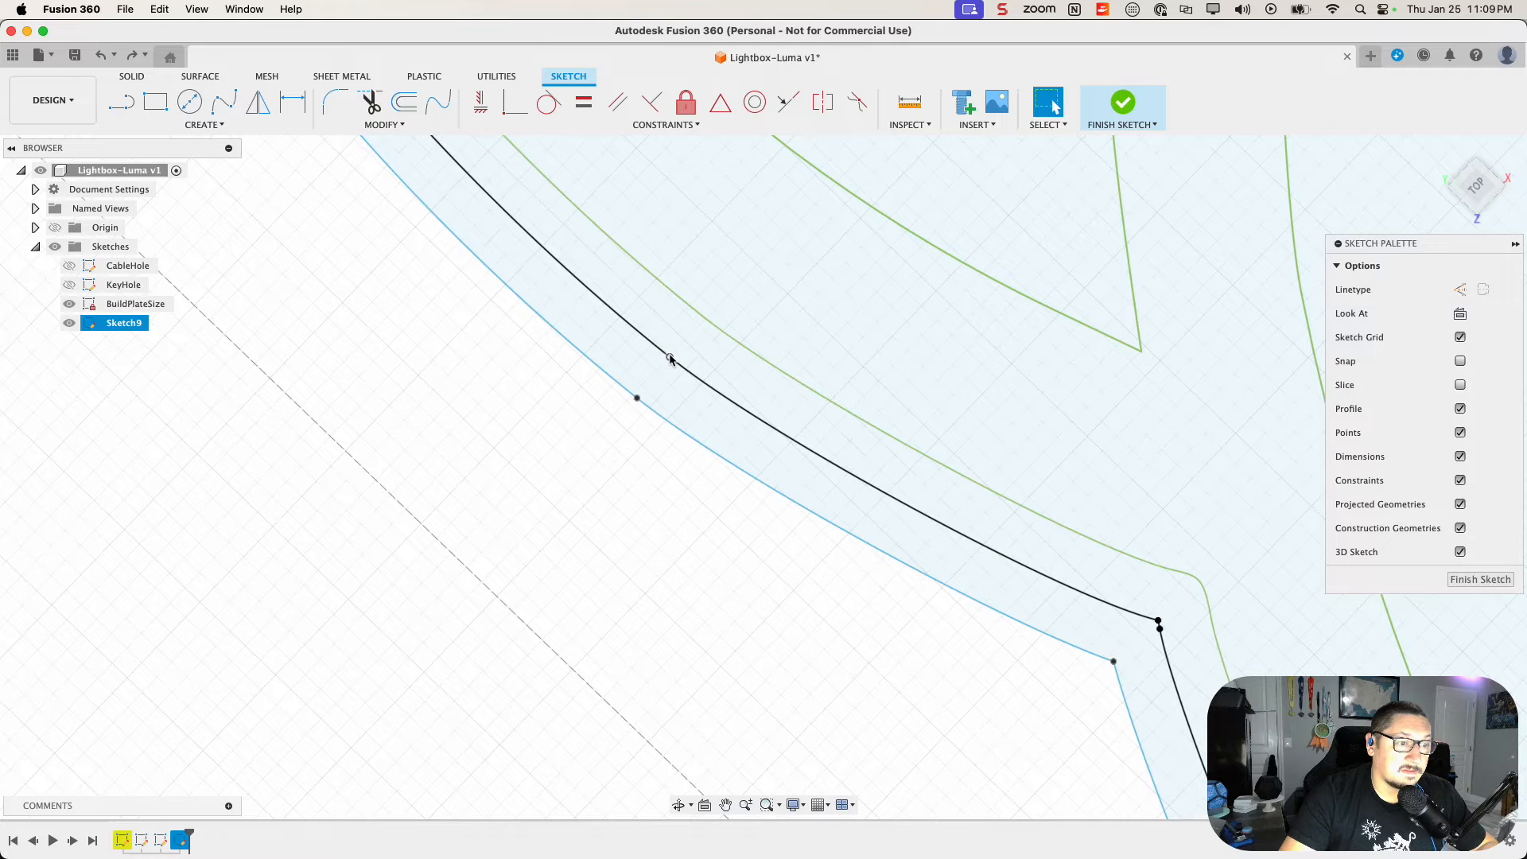
left_click(685, 368)
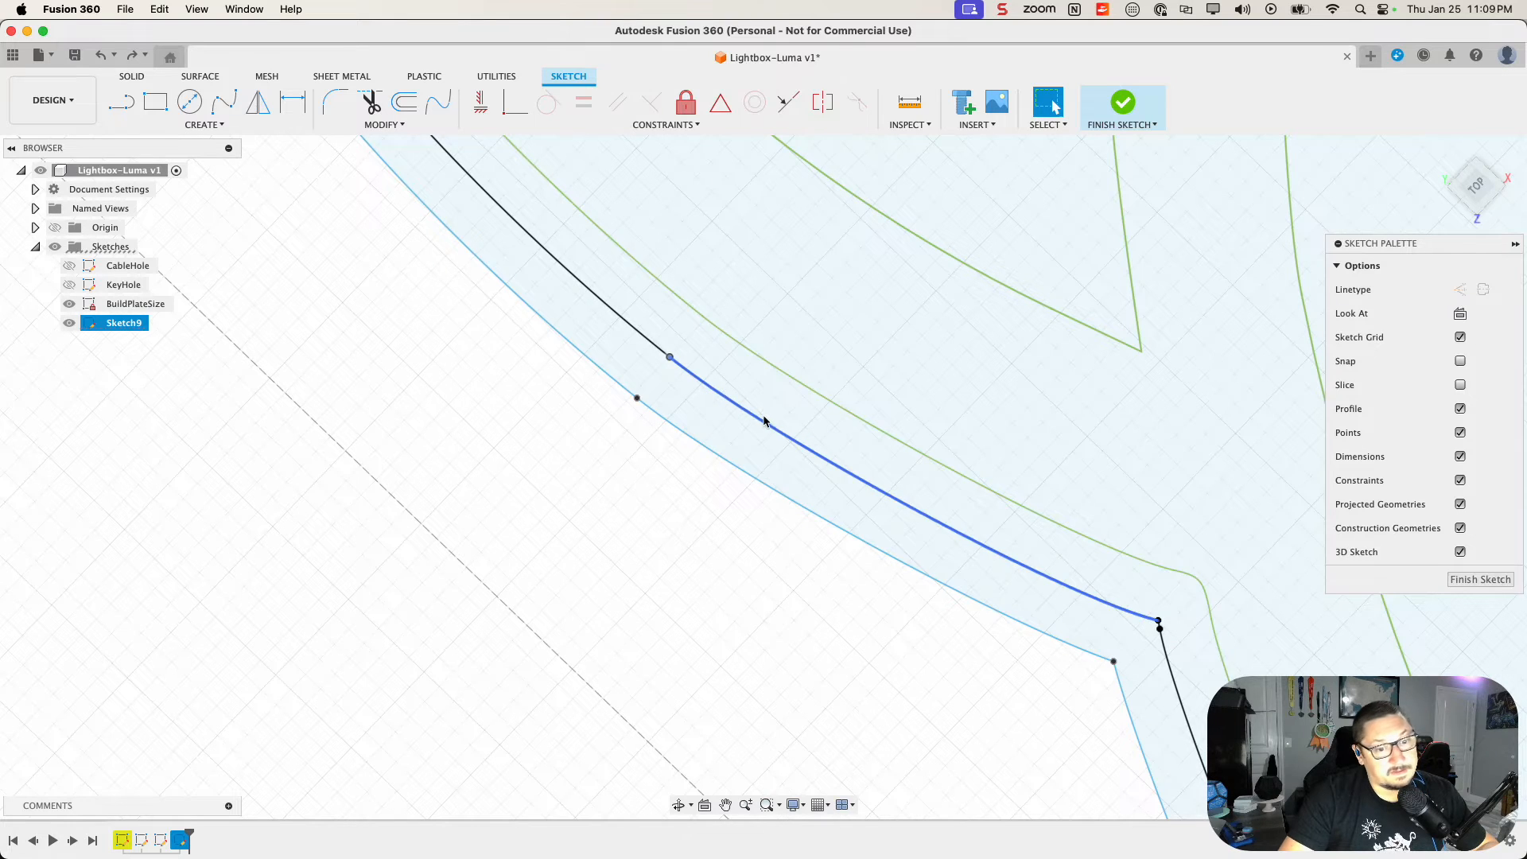
Step: Delete the middle offset's curve segment along the left ear's lower outer edge, above the segment that ends at the ear corner
scroll(631, 335, "down", 4)
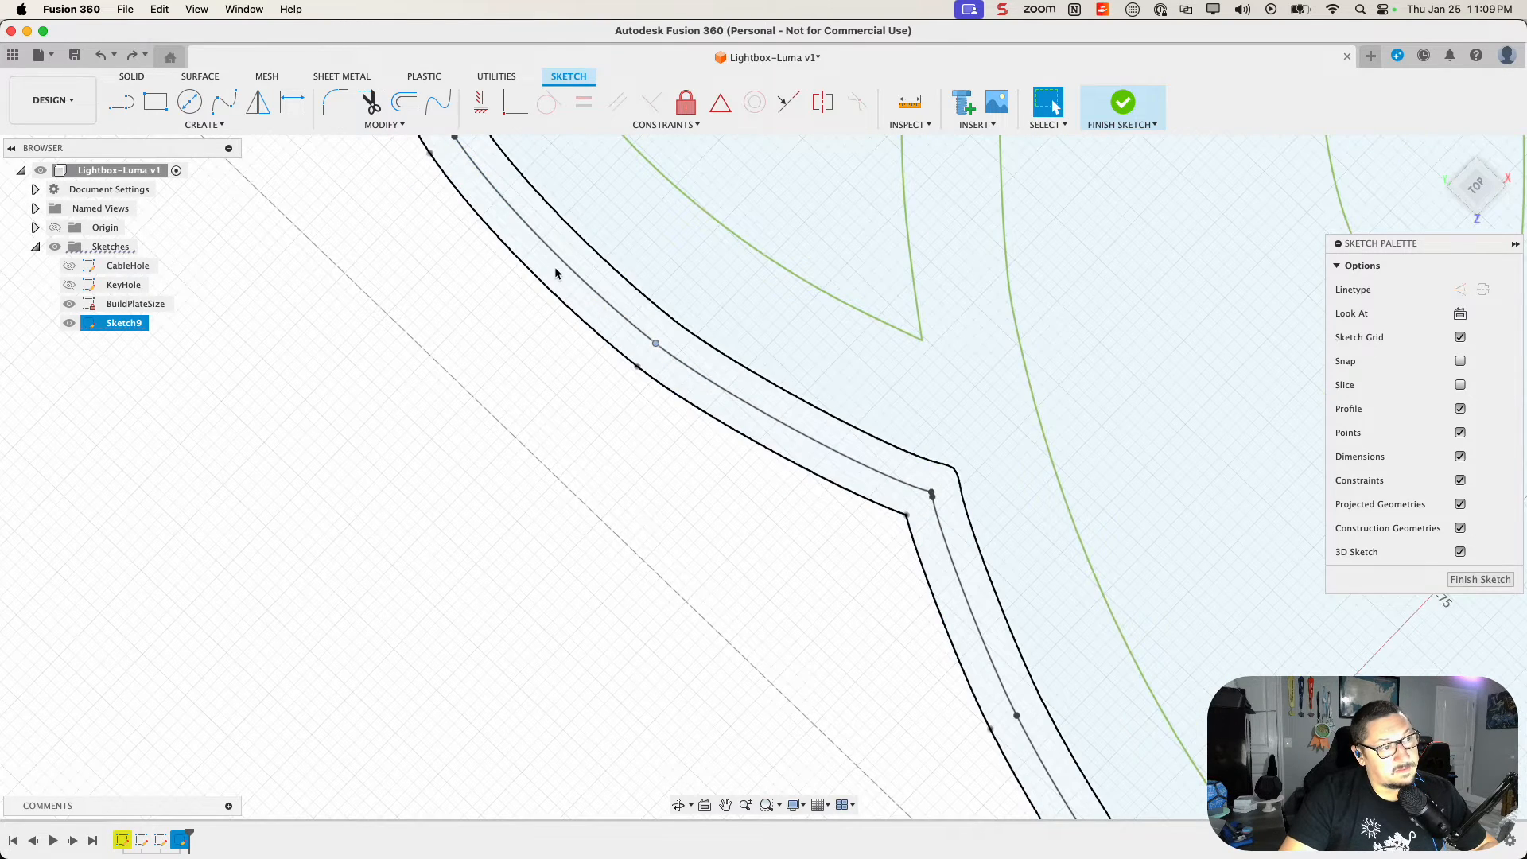
middle_click_drag(553, 388, 620, 638)
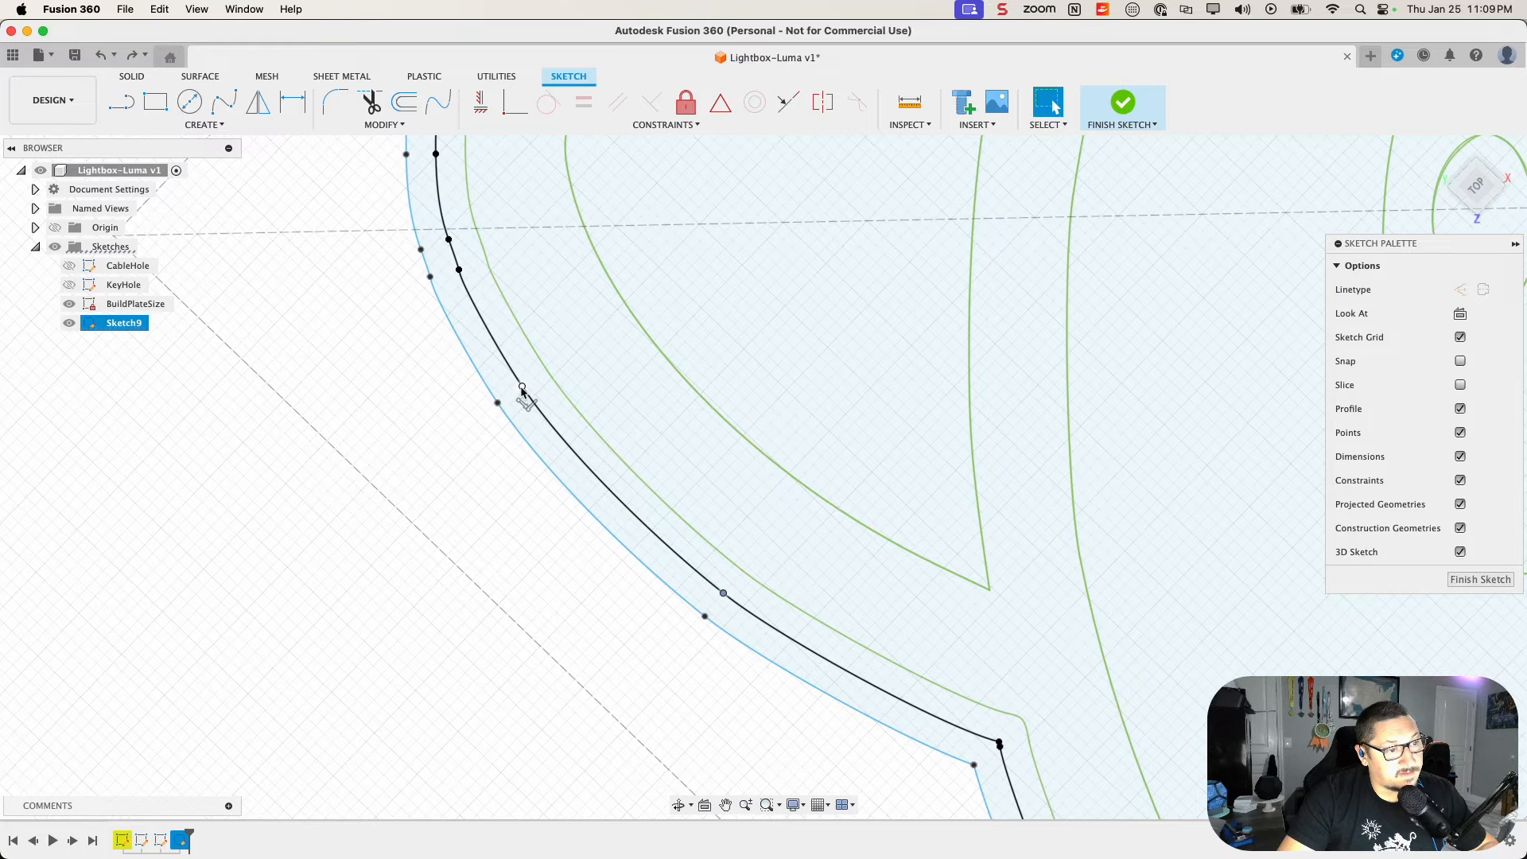
left_click(570, 449)
key("Delete")
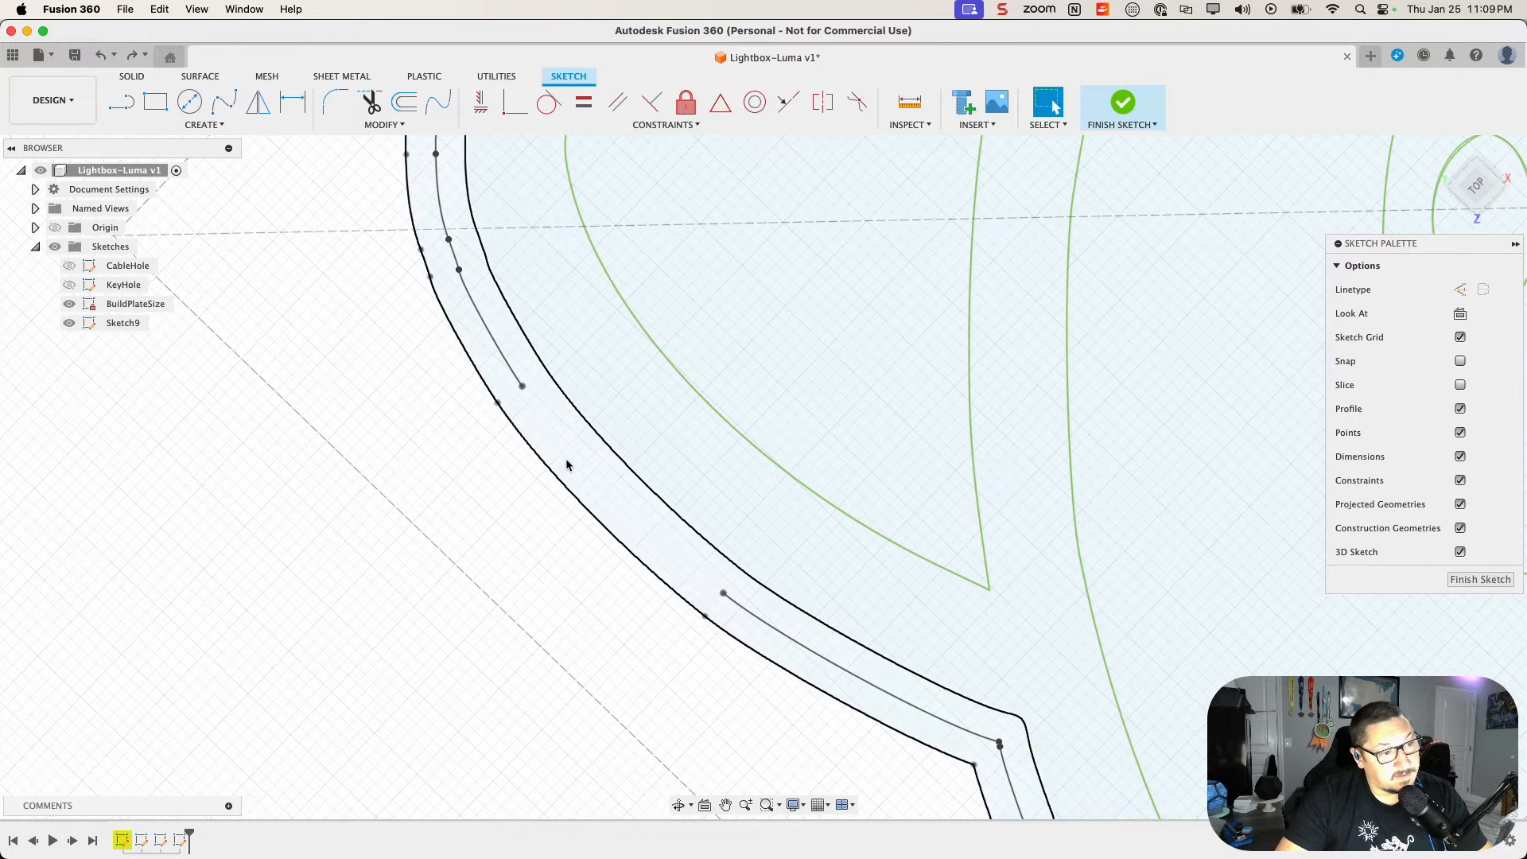
Step: Draw a fit-point spline across the gap on the left ear's lower edge, adding one extra point past the gap's lower end to shape the curve
left_click(223, 101)
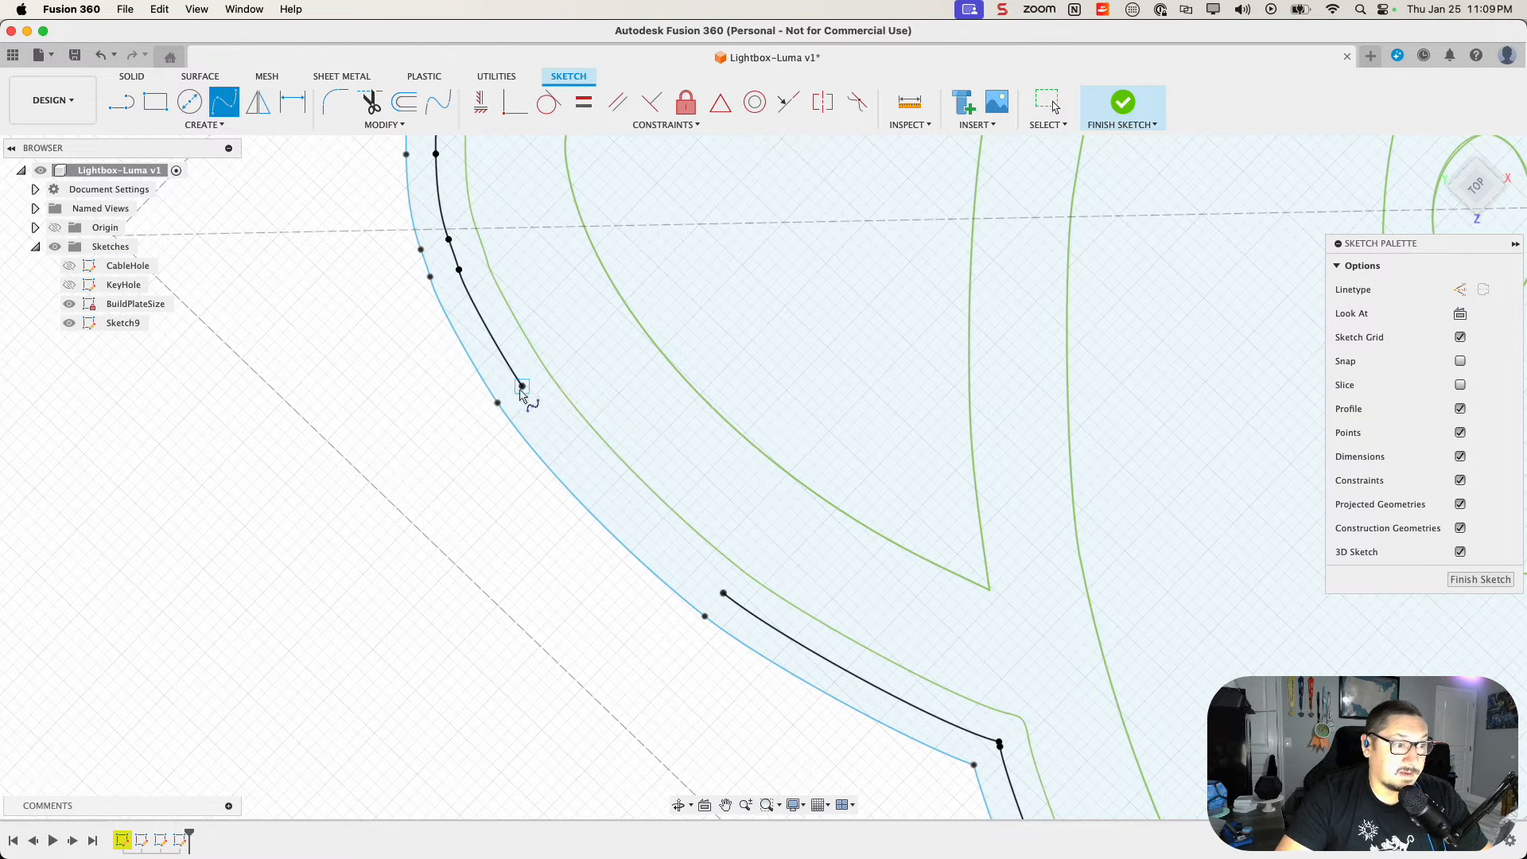
left_click(521, 386)
left_click(723, 593)
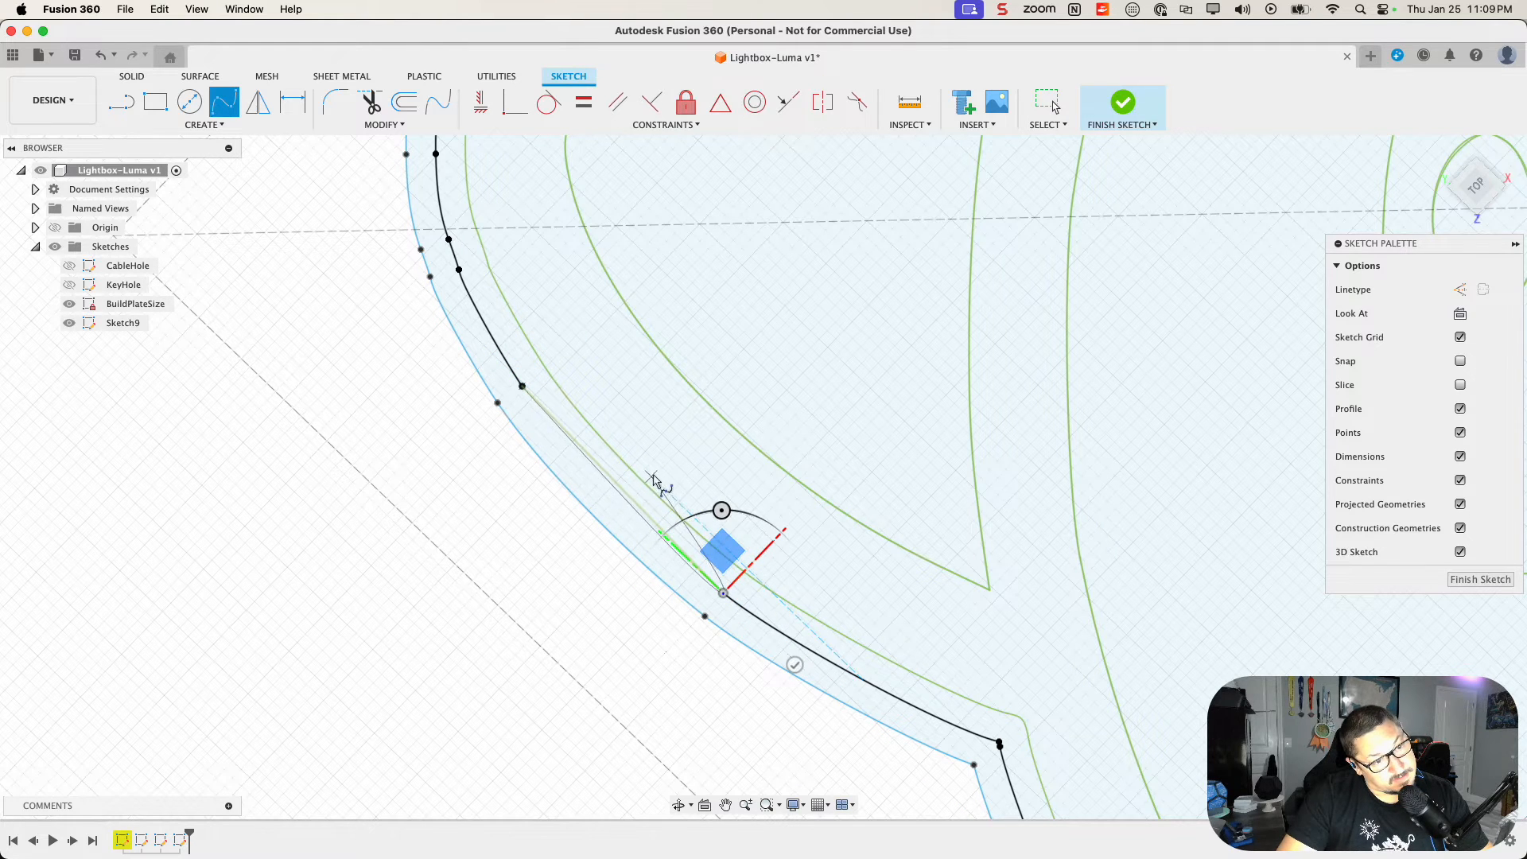
left_click(826, 634)
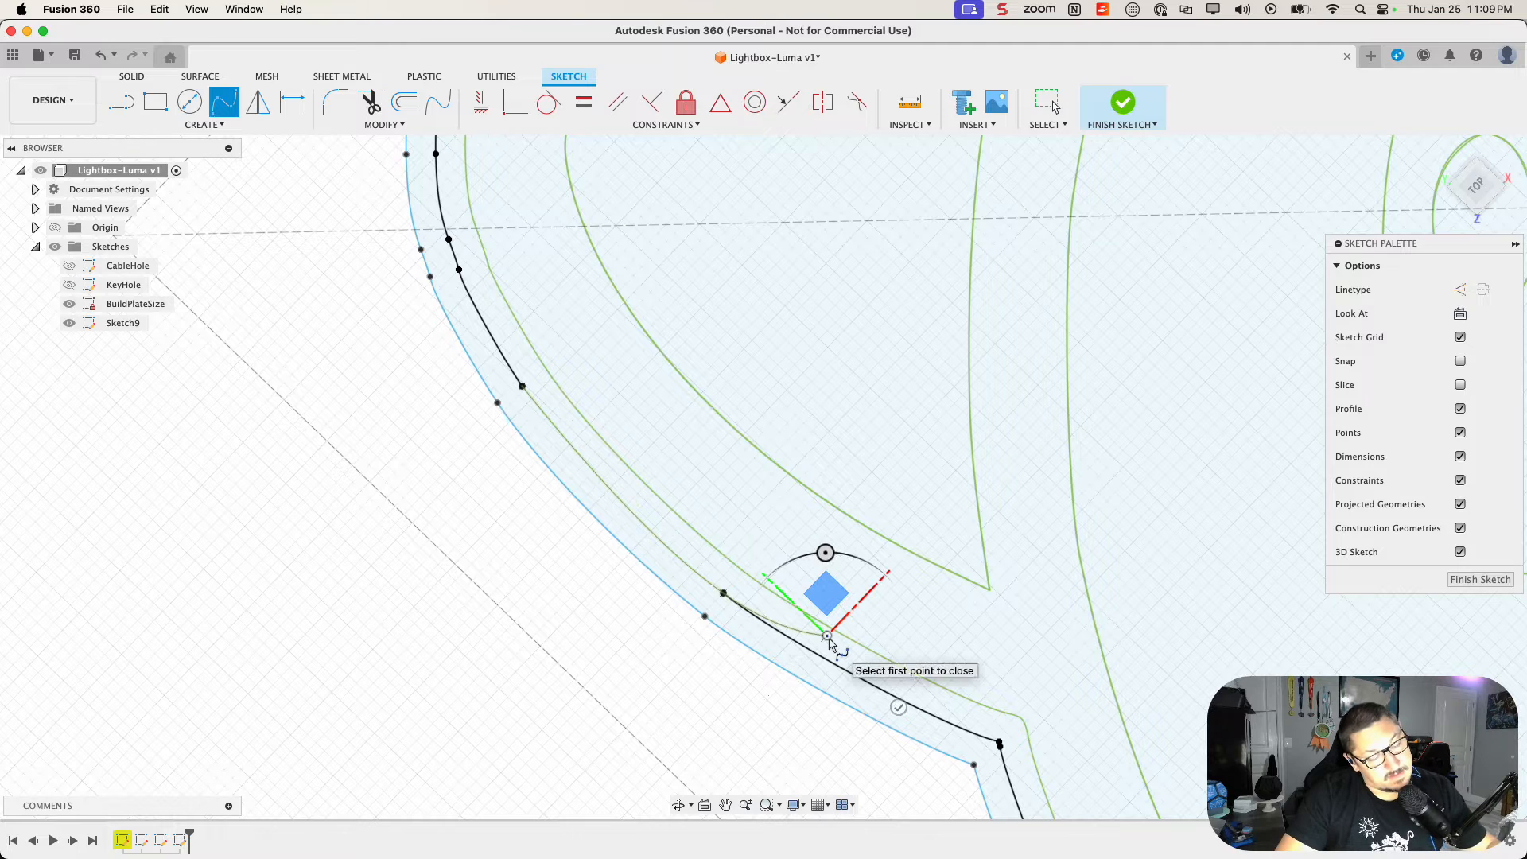
double_click(898, 707)
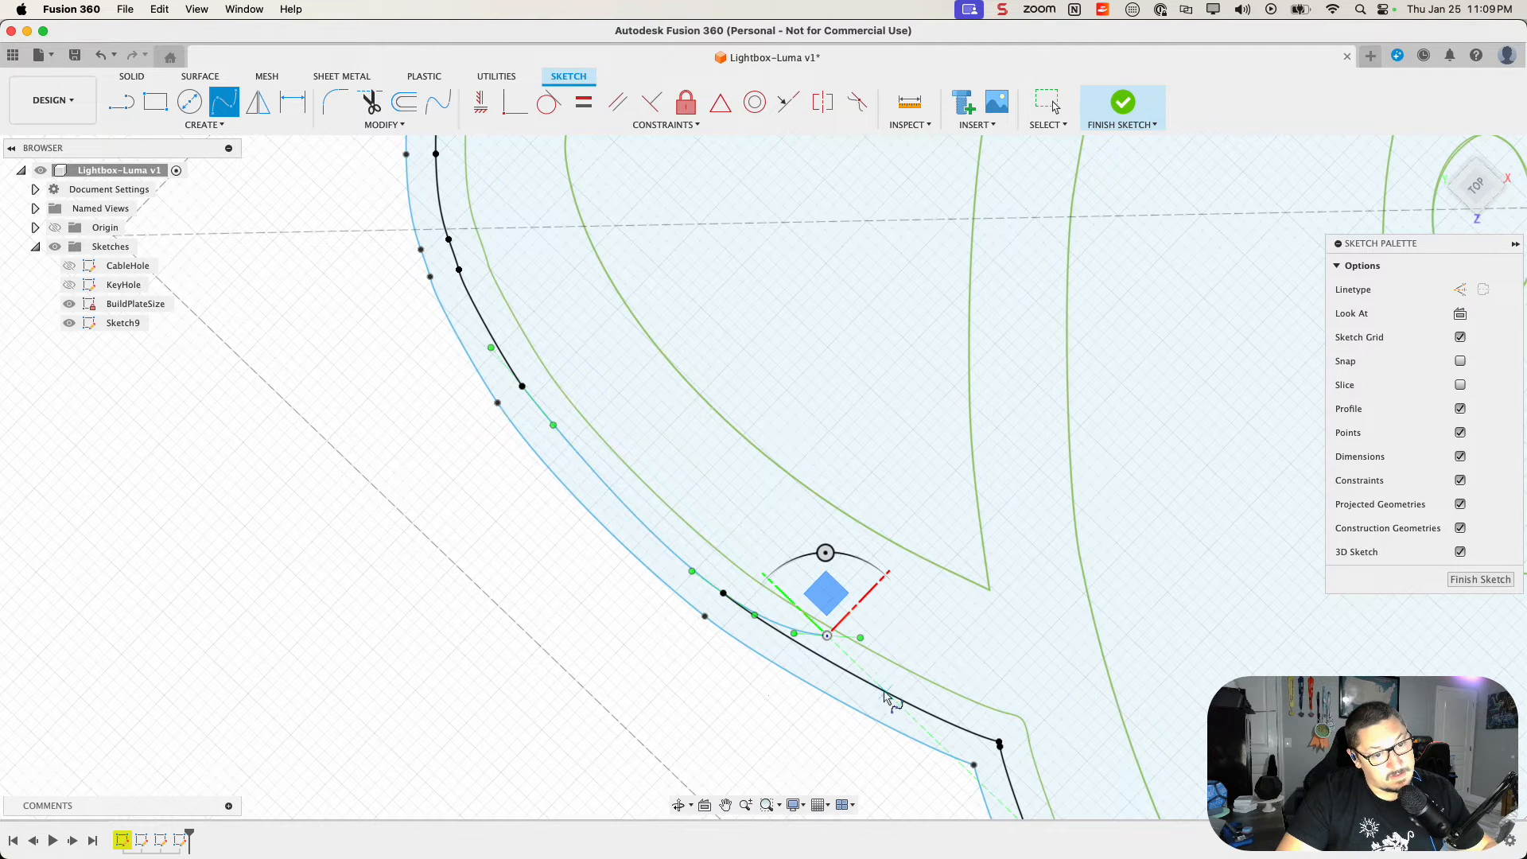
left_click(1047, 102)
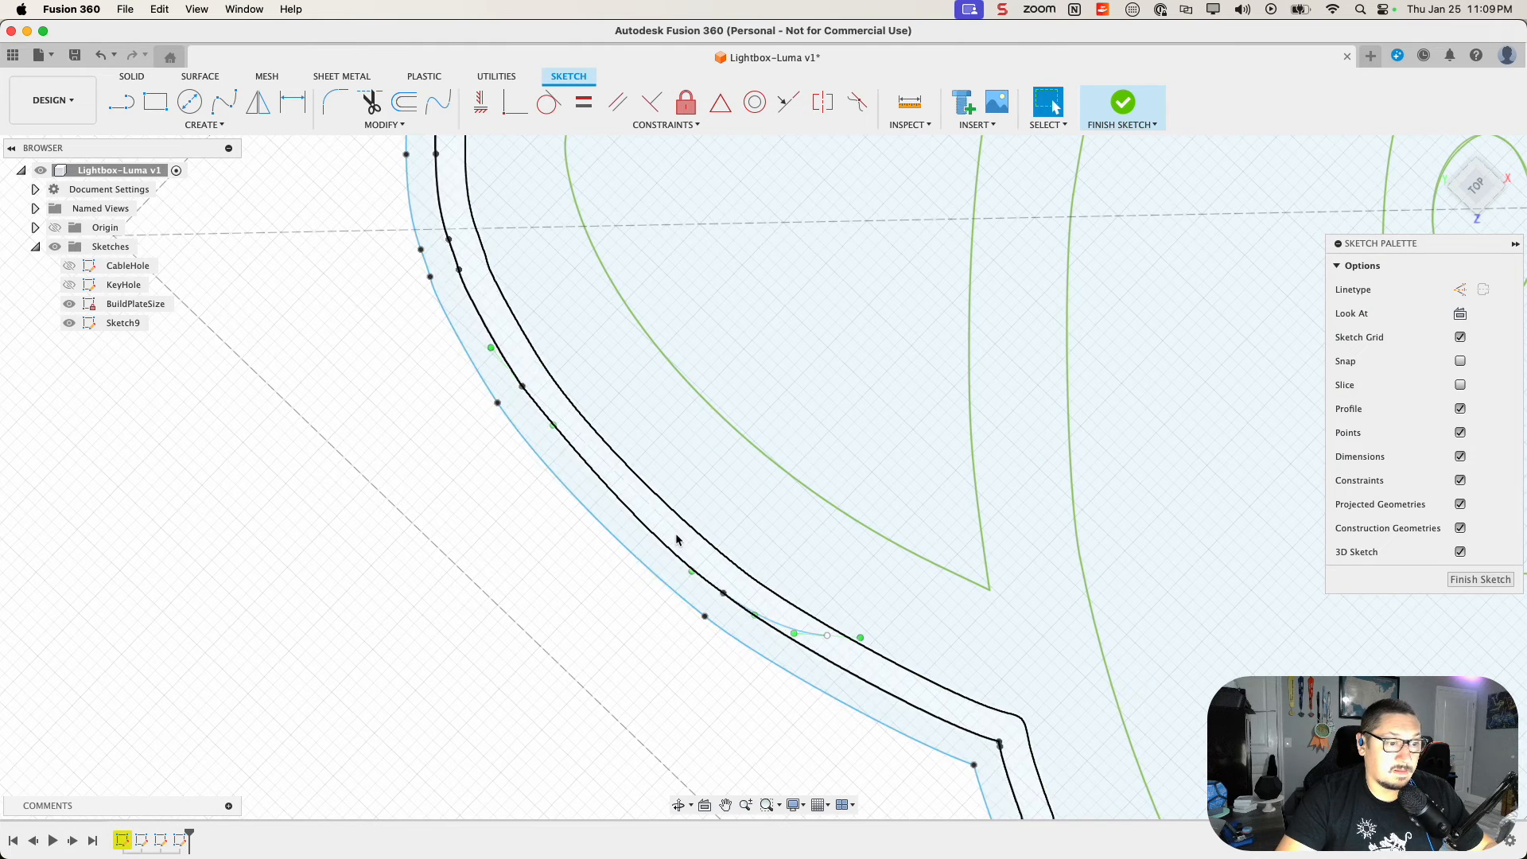
Step: Break the new spline at the gap's lower end point and delete the tail that overshoots it
left_click(375, 125)
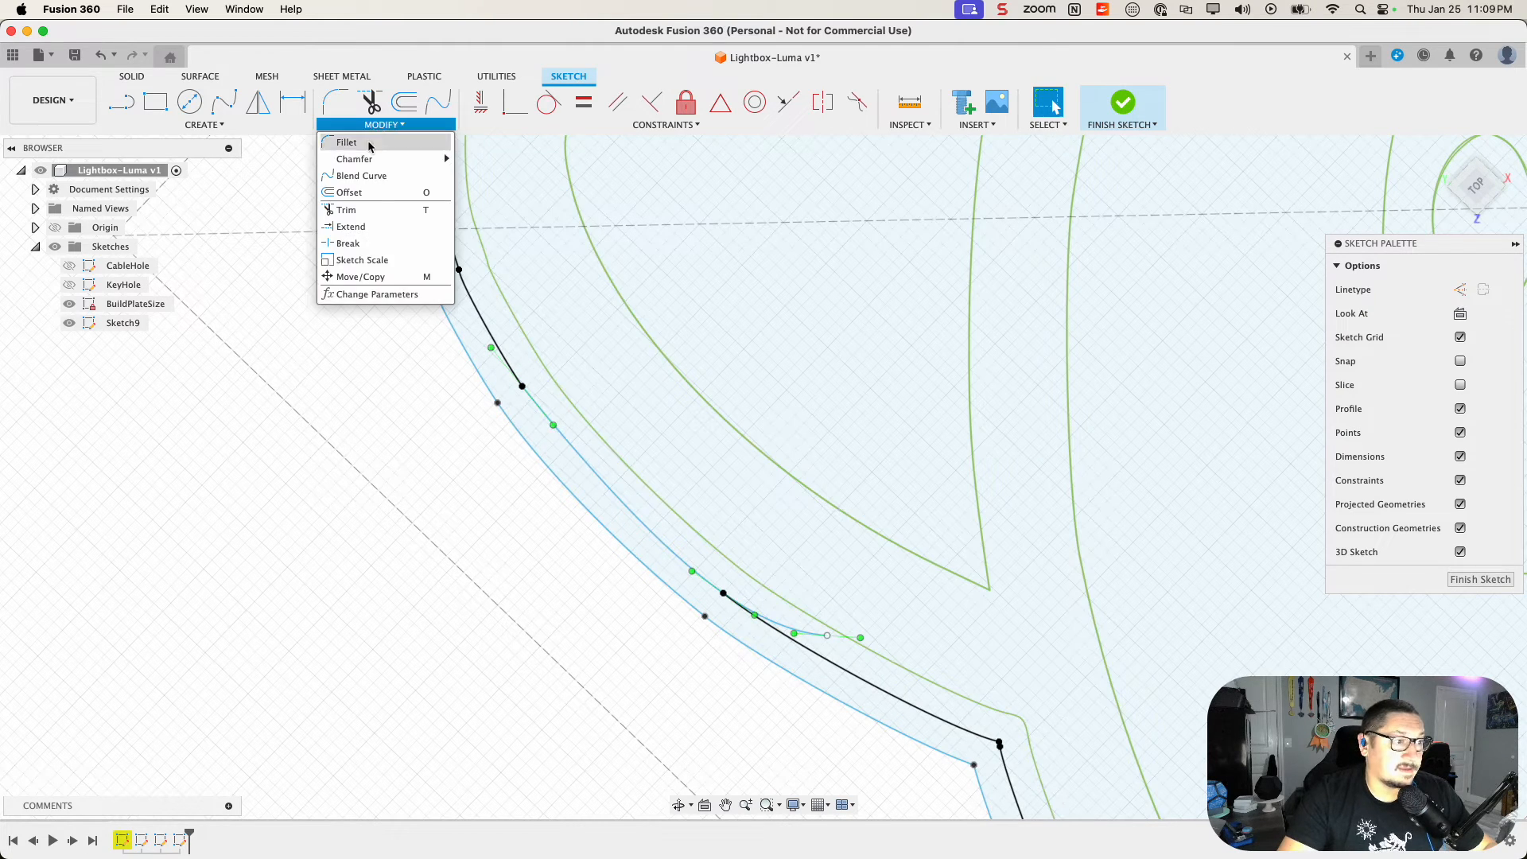
left_click(347, 210)
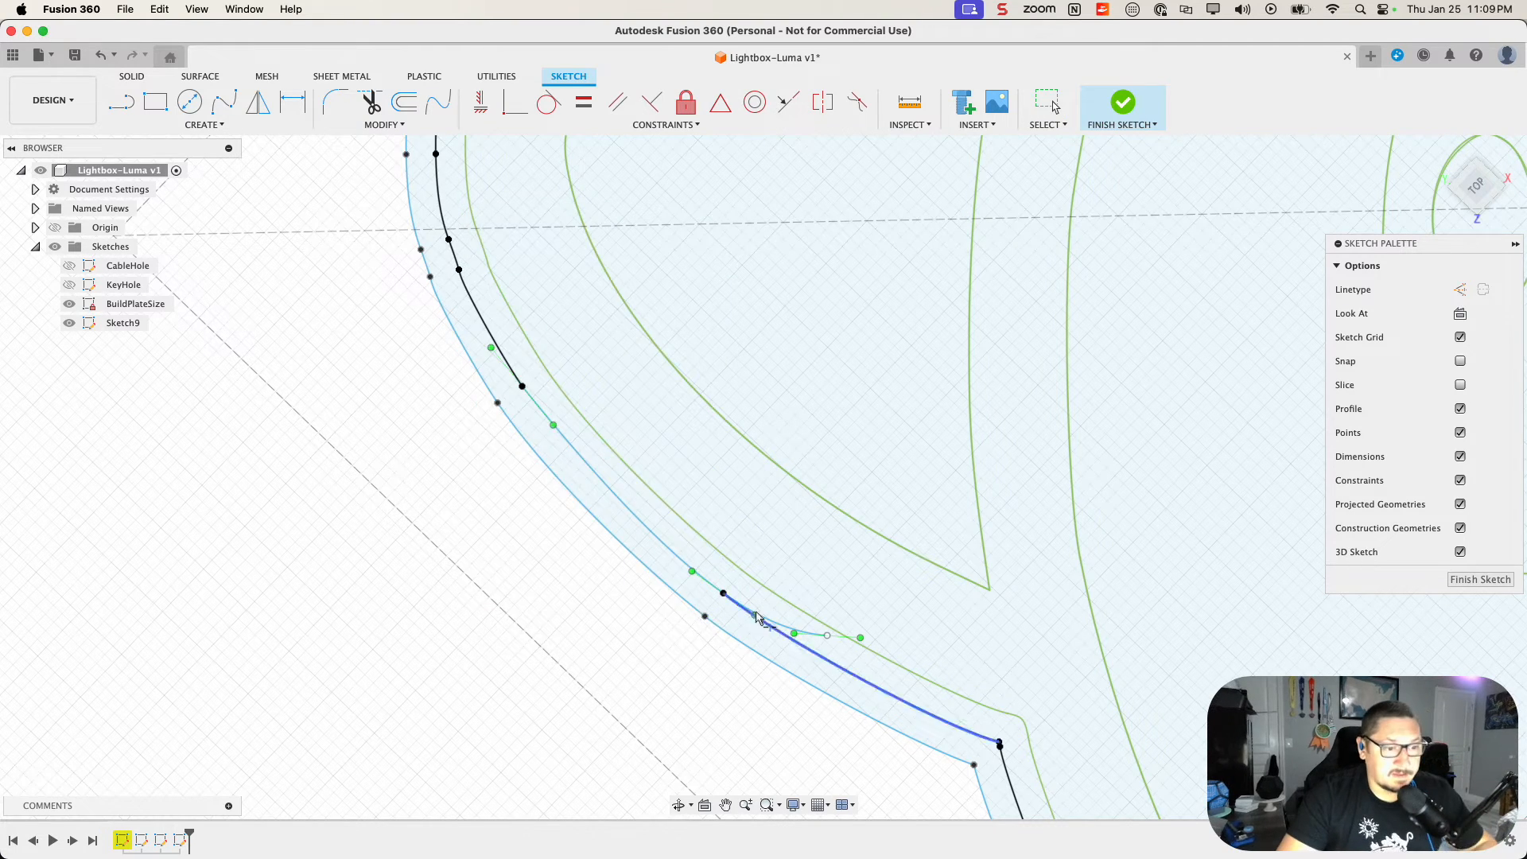
scroll(755, 616, "up", 10)
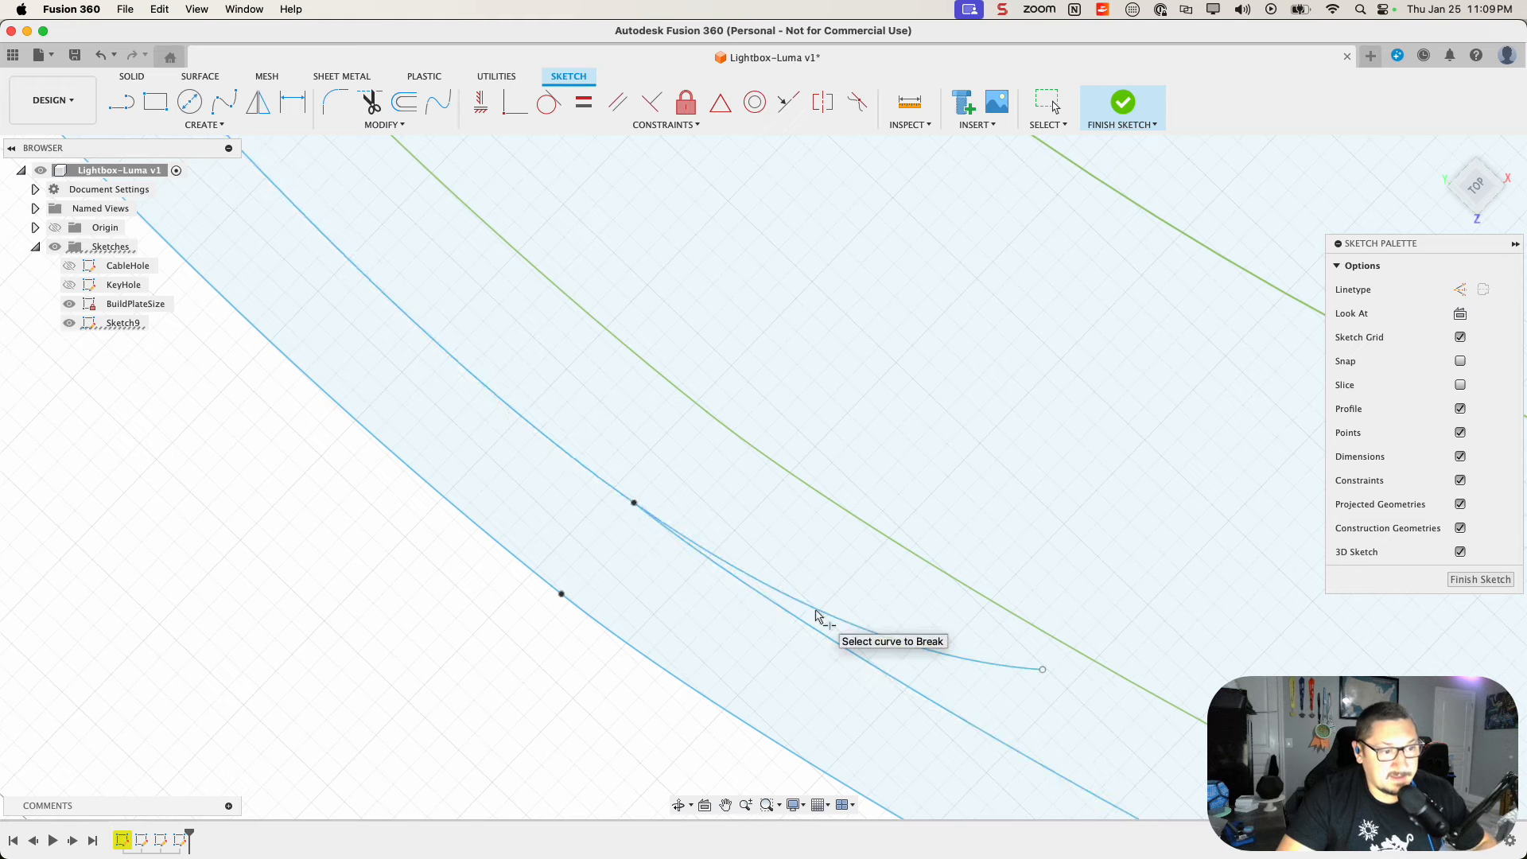
key("Escape")
left_click(841, 621)
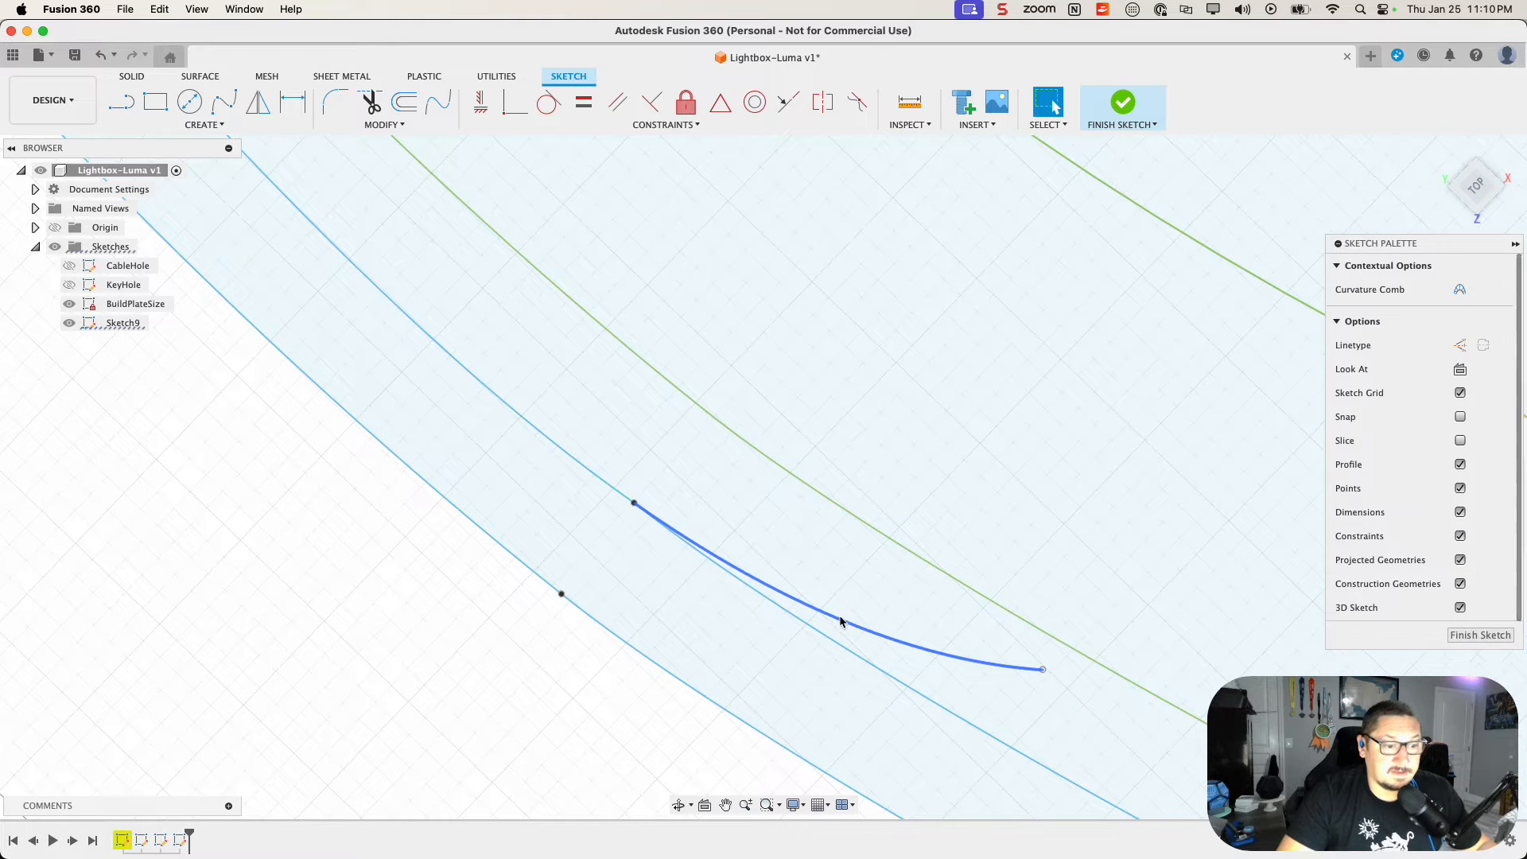
key("Delete")
Step: Select the band between the traced outline and the middle offset, and check whether it forms a closed profile around the whole figure
left_click(719, 497)
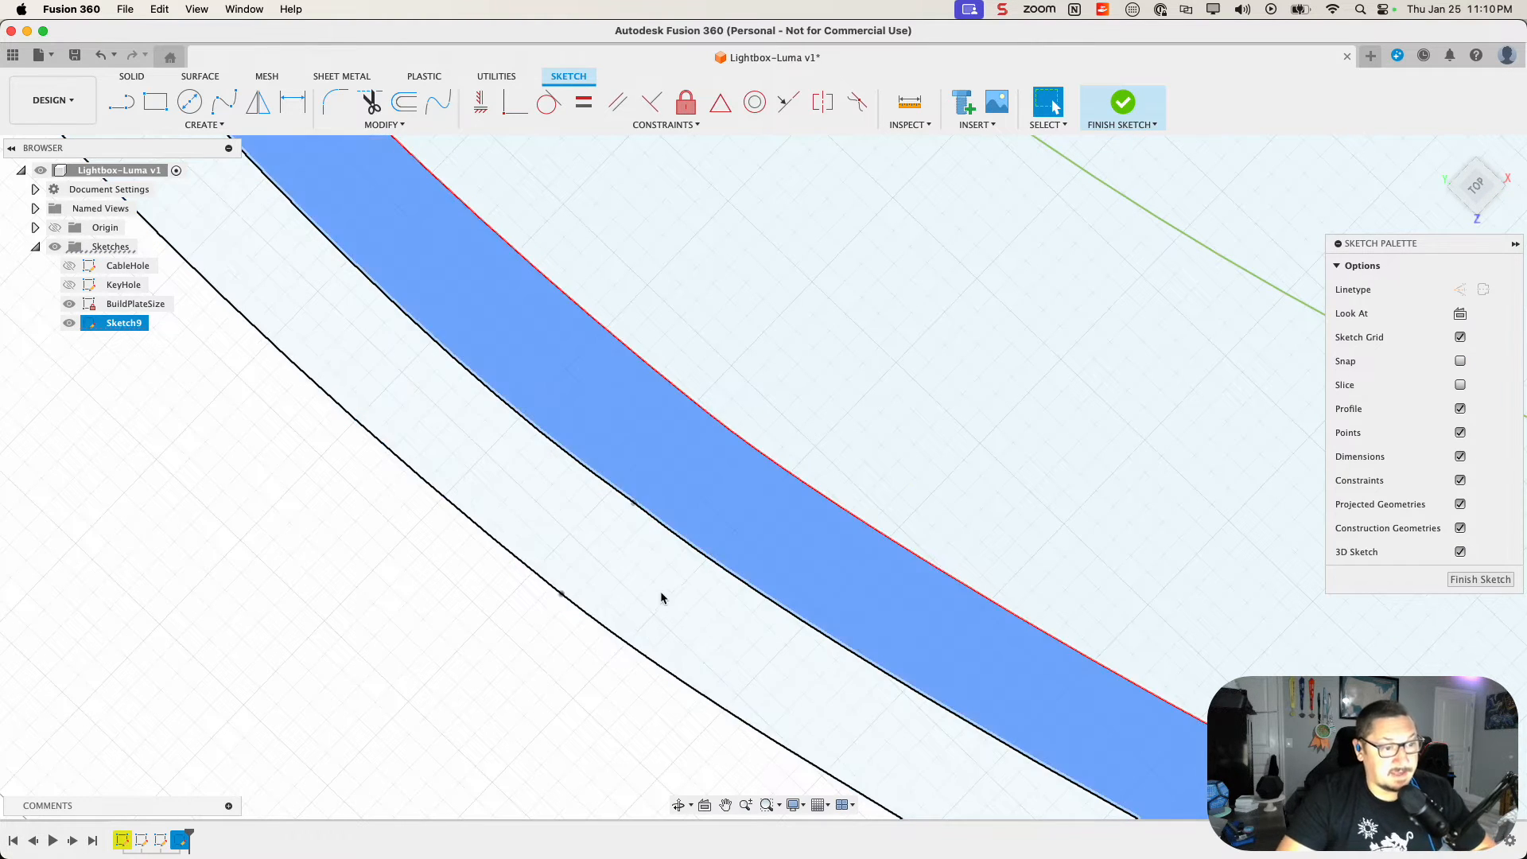
scroll(660, 596, "down", 10)
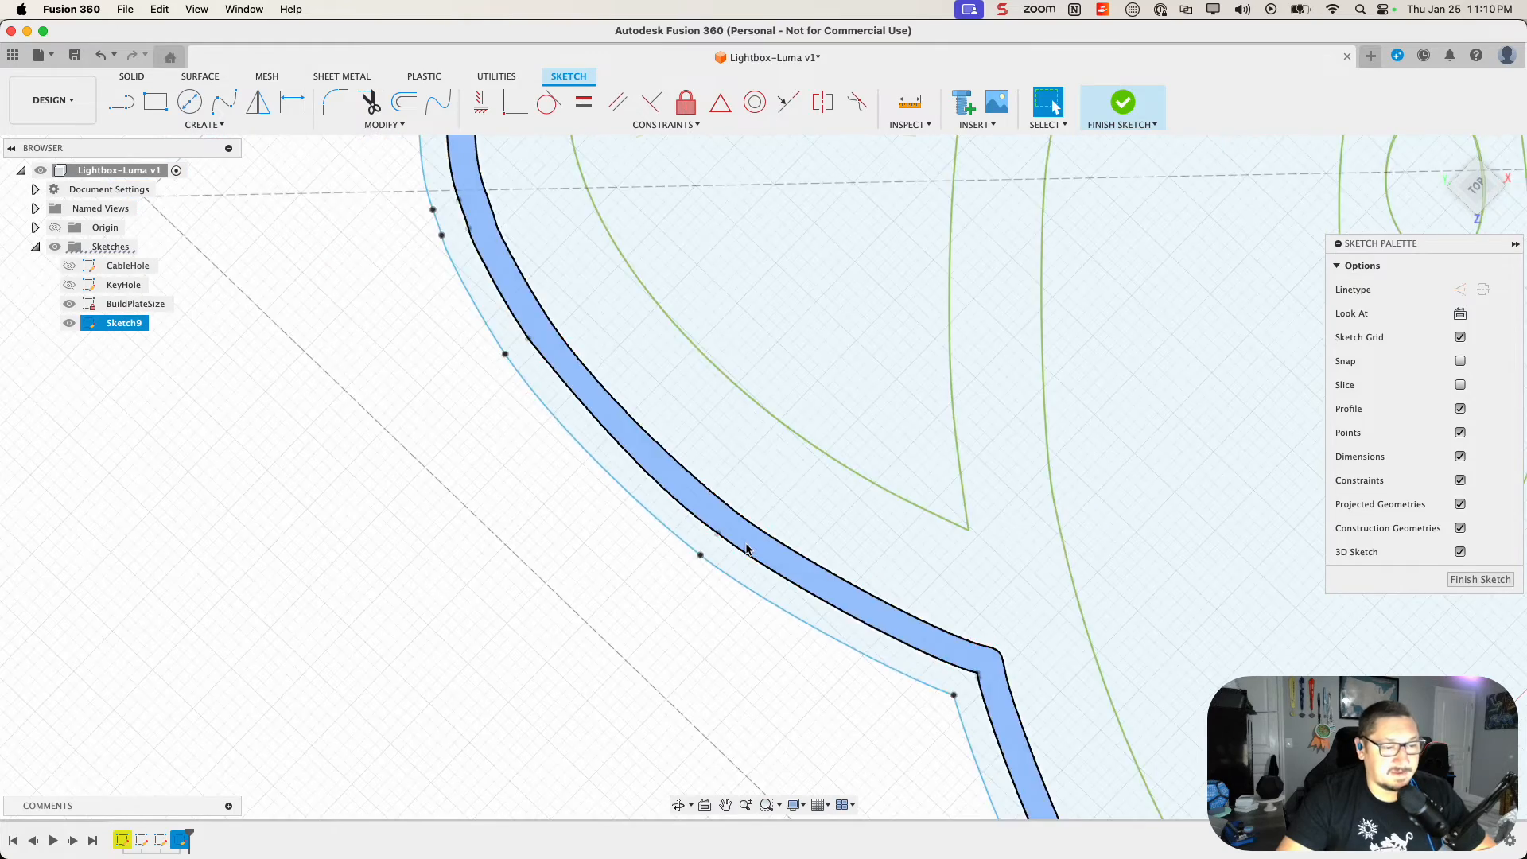
scroll(747, 548, "down", 5)
left_click(749, 545)
scroll(751, 544, "down", 5)
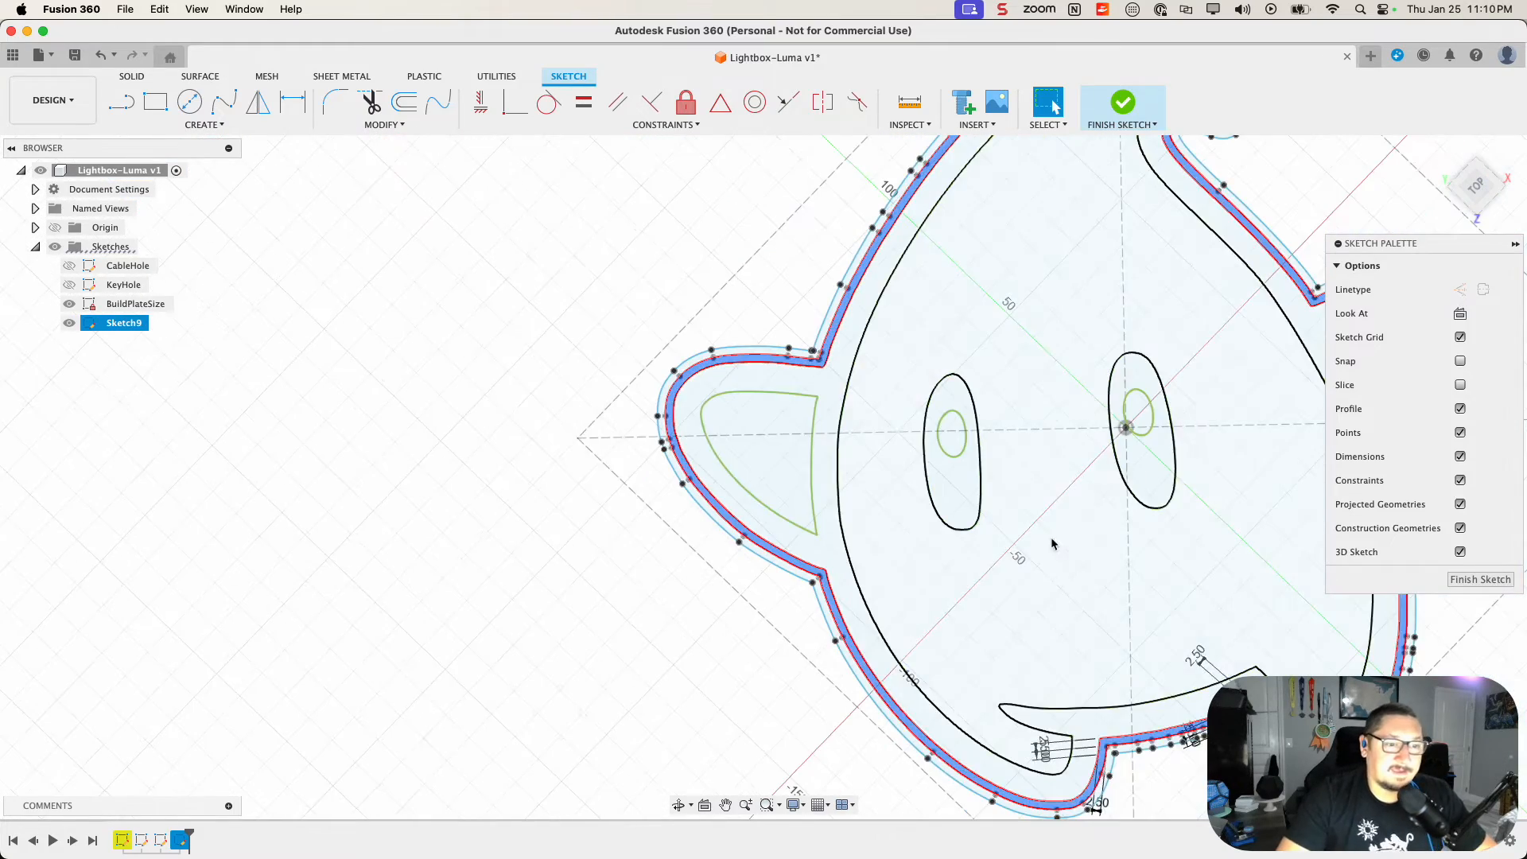
scroll(783, 600, "down", 10)
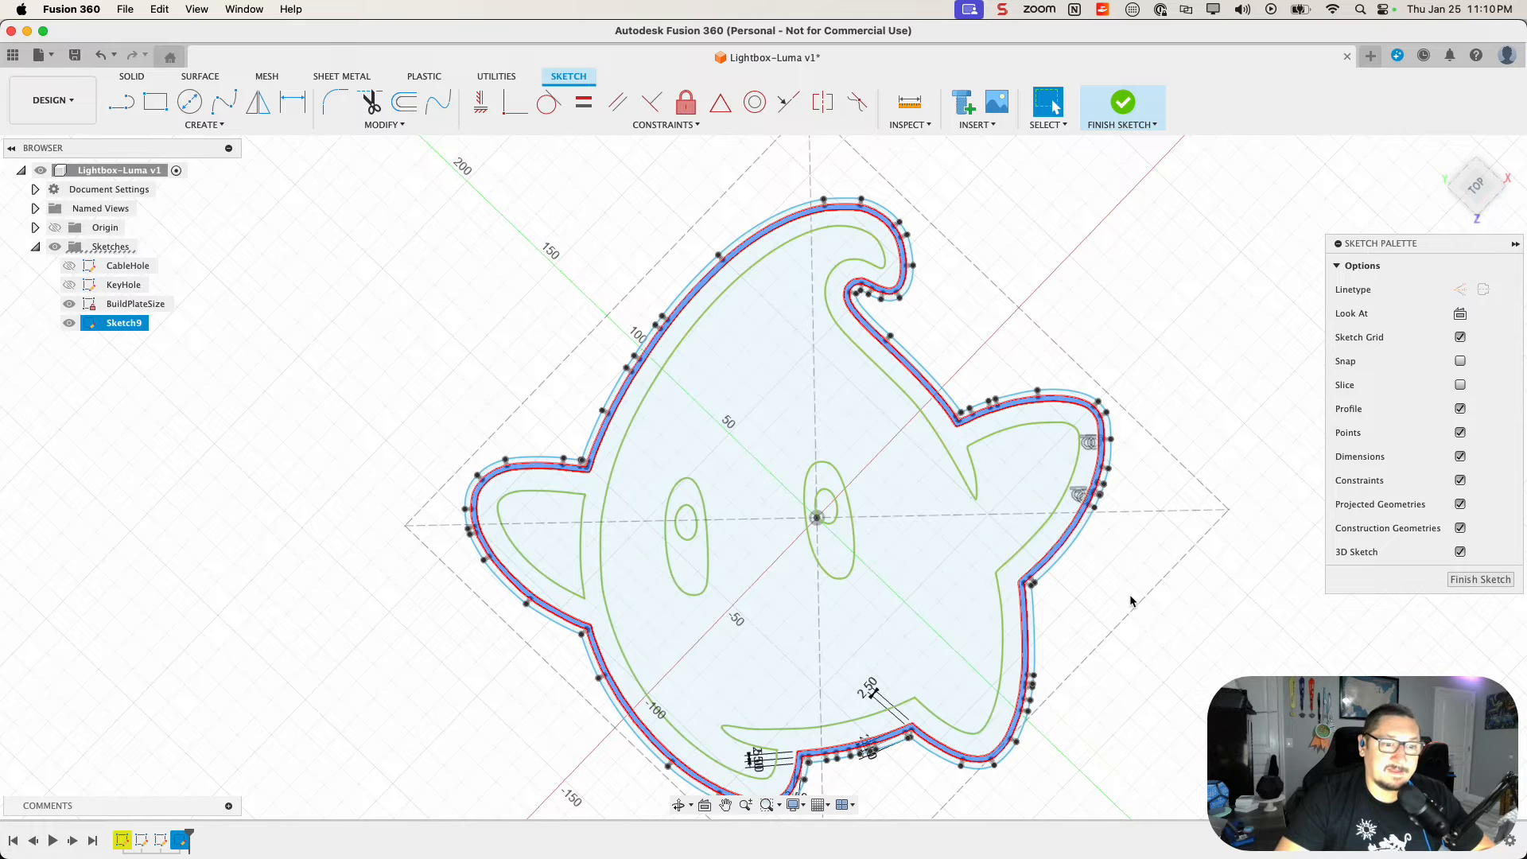
Step: Clear the selection of the band around the figure and finish the sketch
left_click(1130, 602)
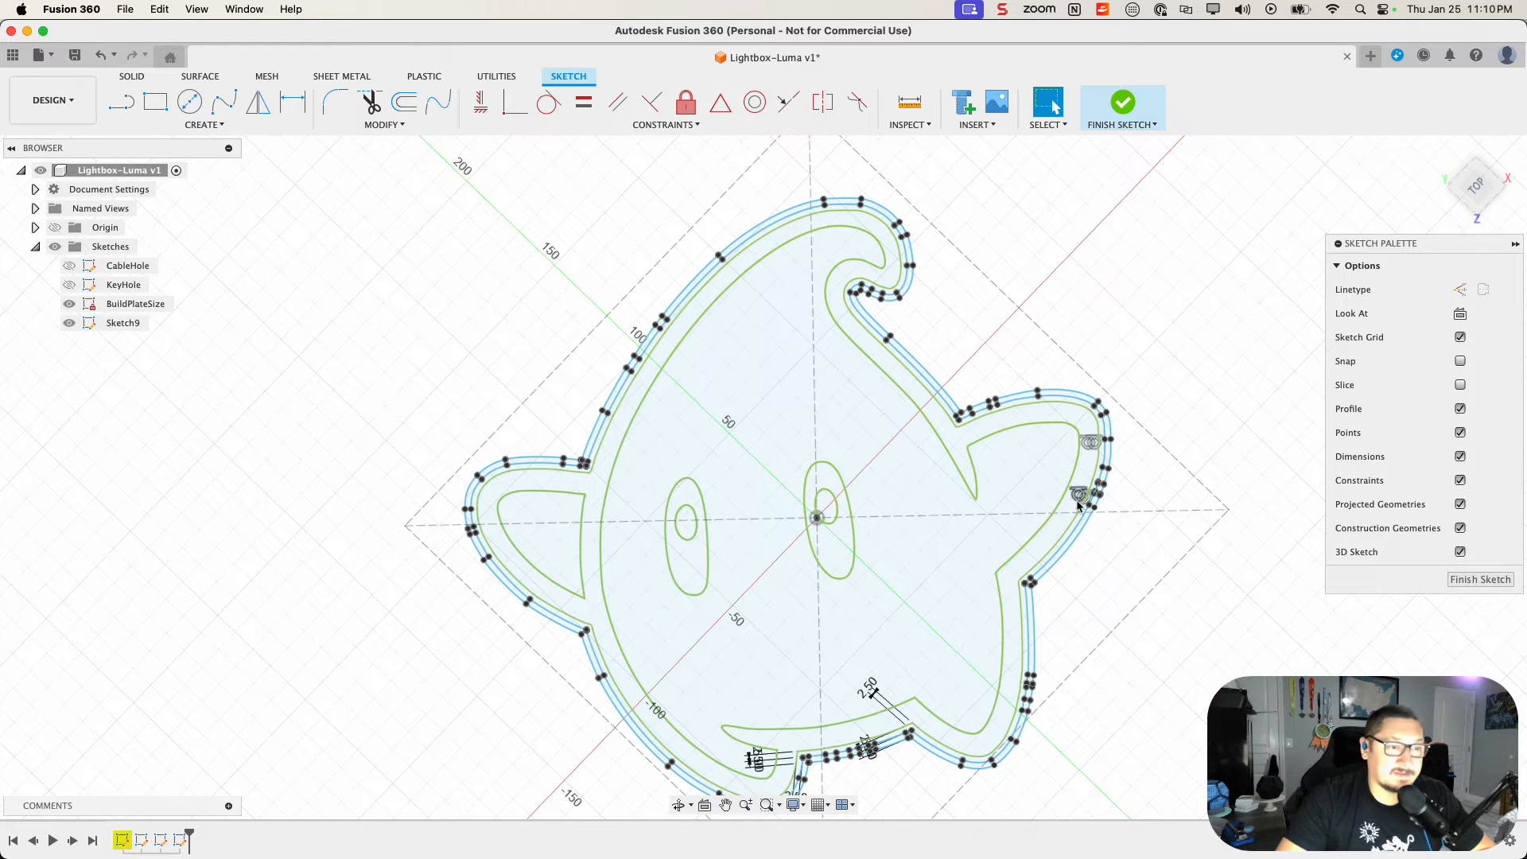
middle_click_drag(539, 402, 490, 355)
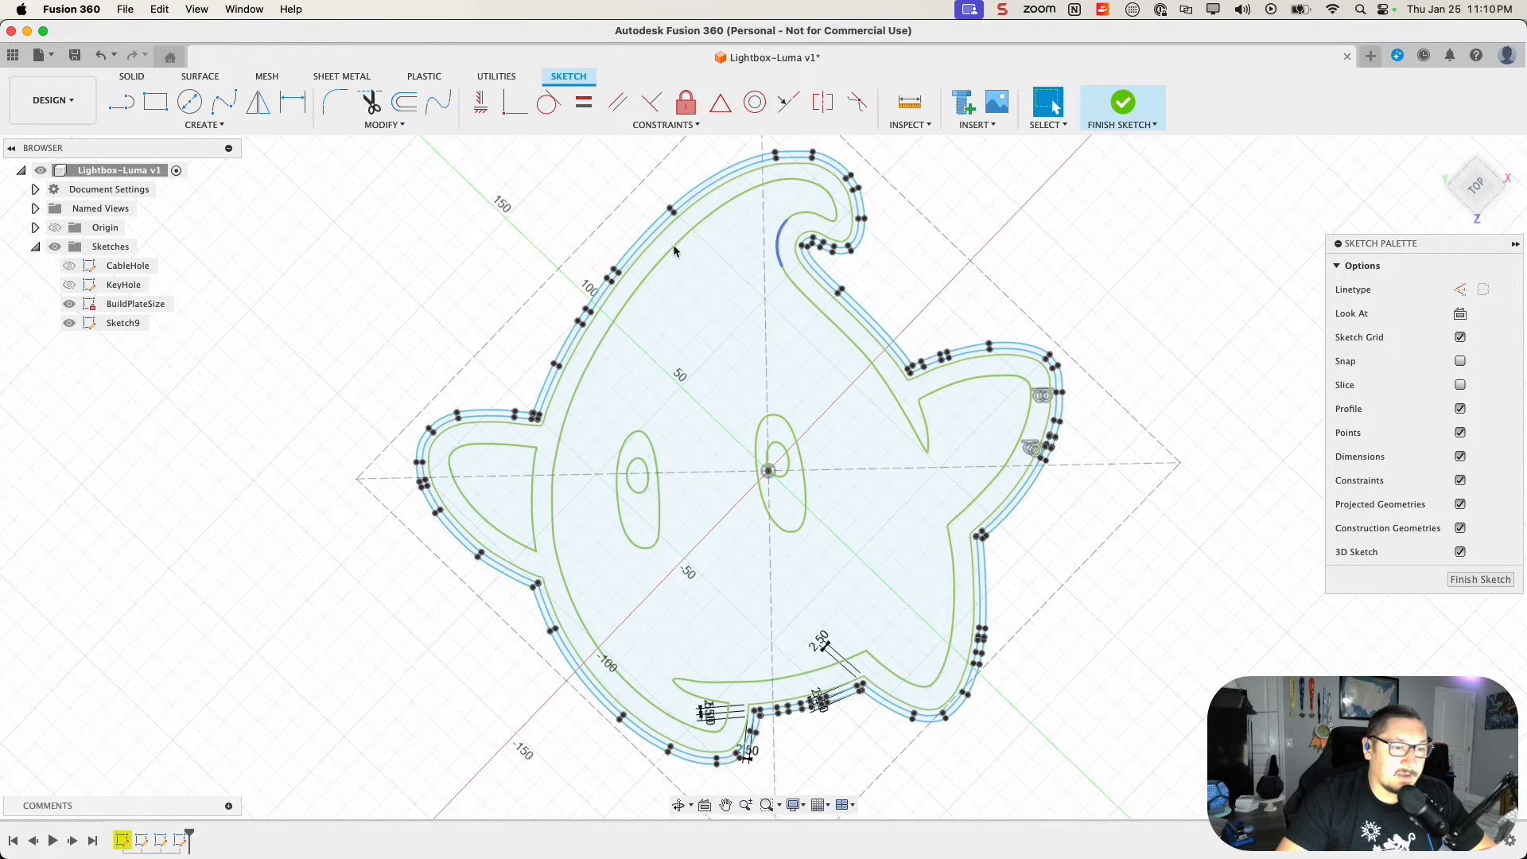
scroll(728, 396, "down", 2)
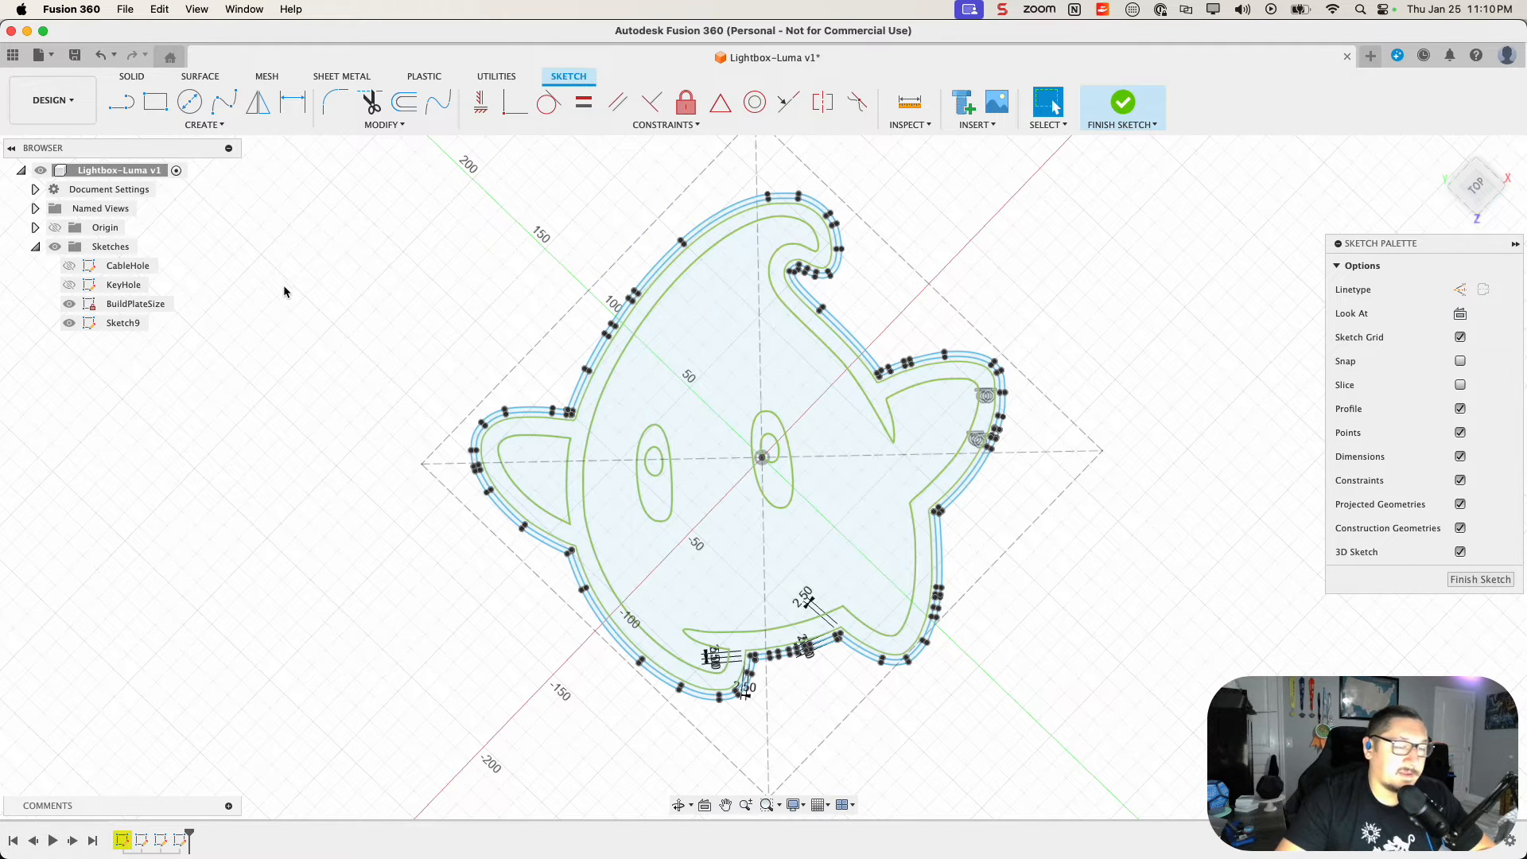
left_click(1122, 101)
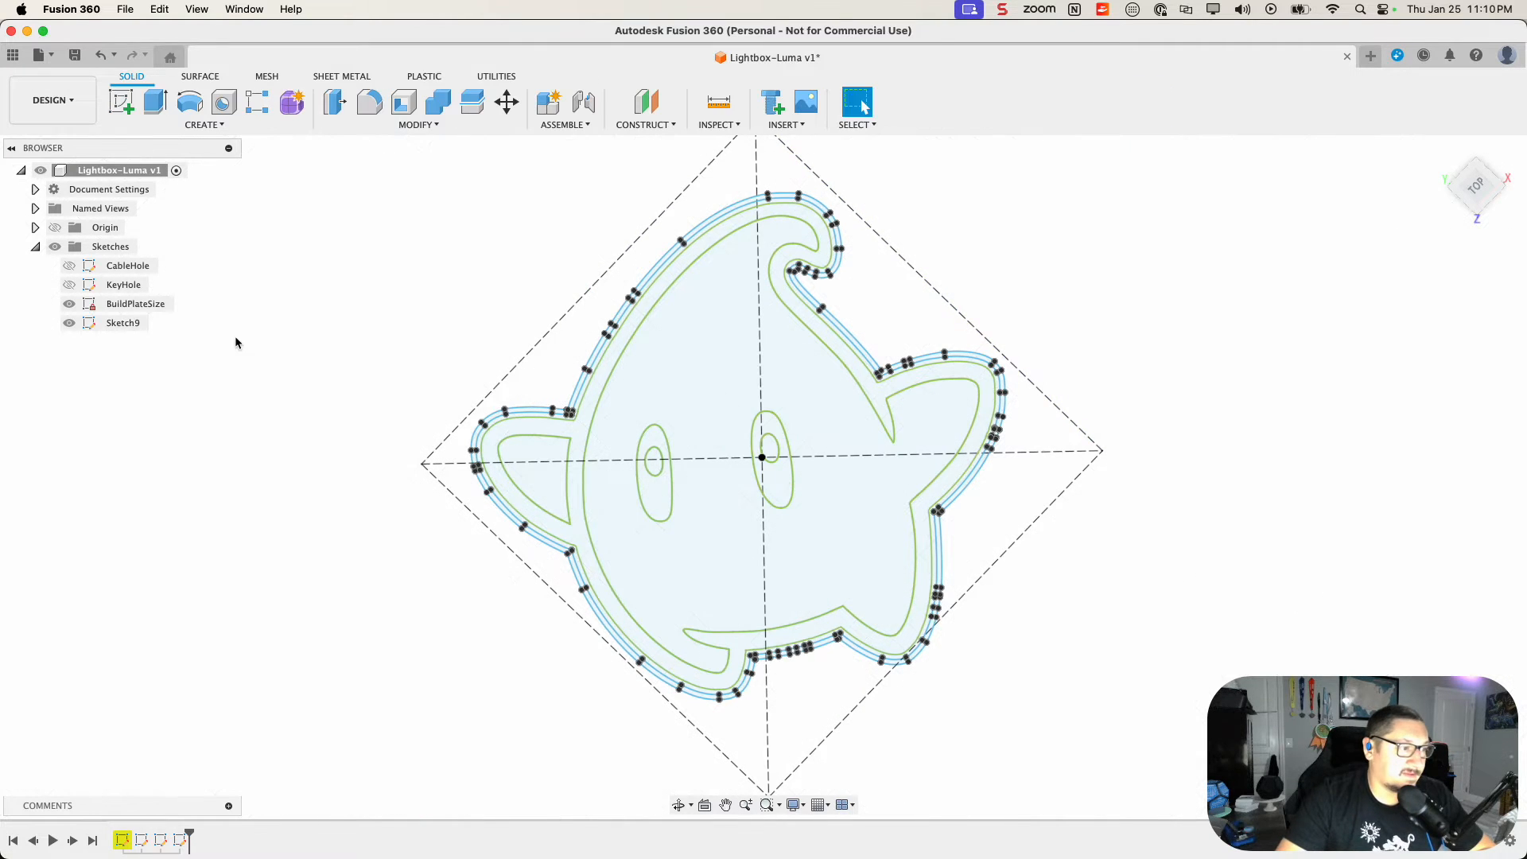
Step: Rename the traced figure's sketch to Image and hide the BuildPlateSize sketch
left_click(111, 323)
left_click(120, 324)
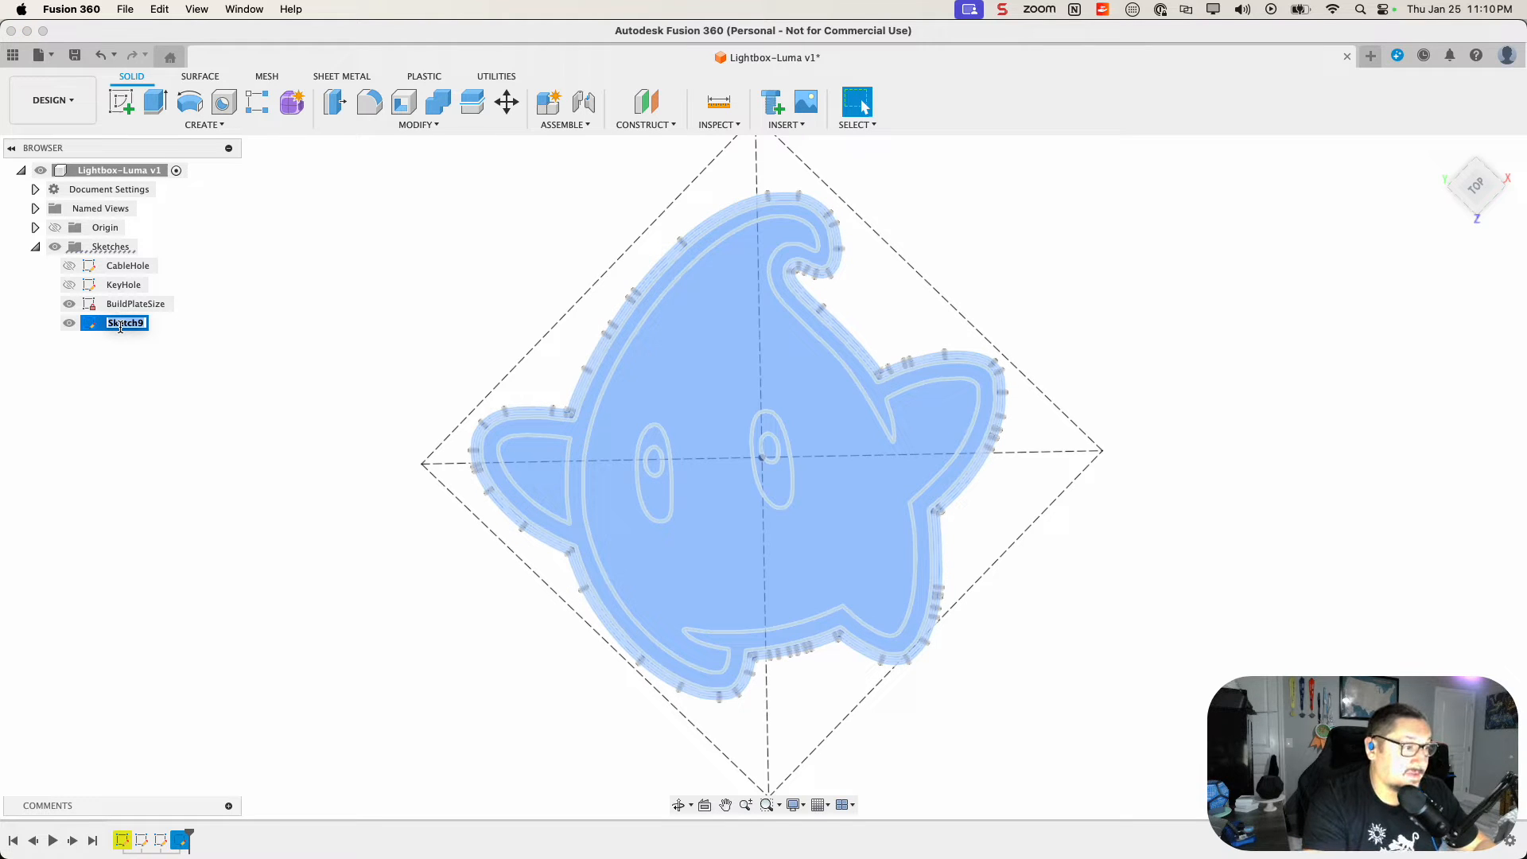
key("BackSpace")
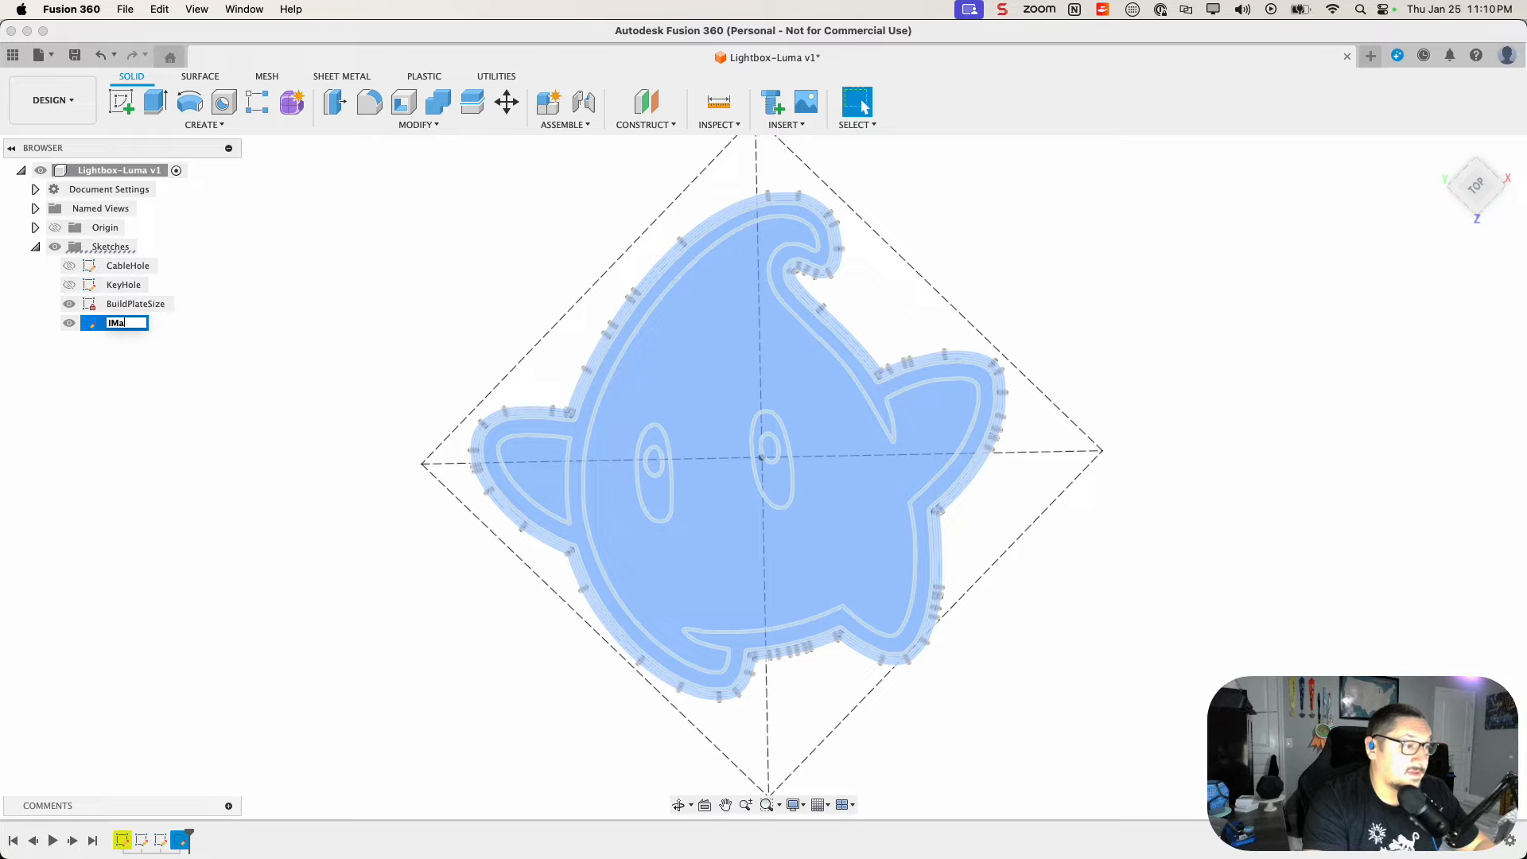
type("Image")
key("Return")
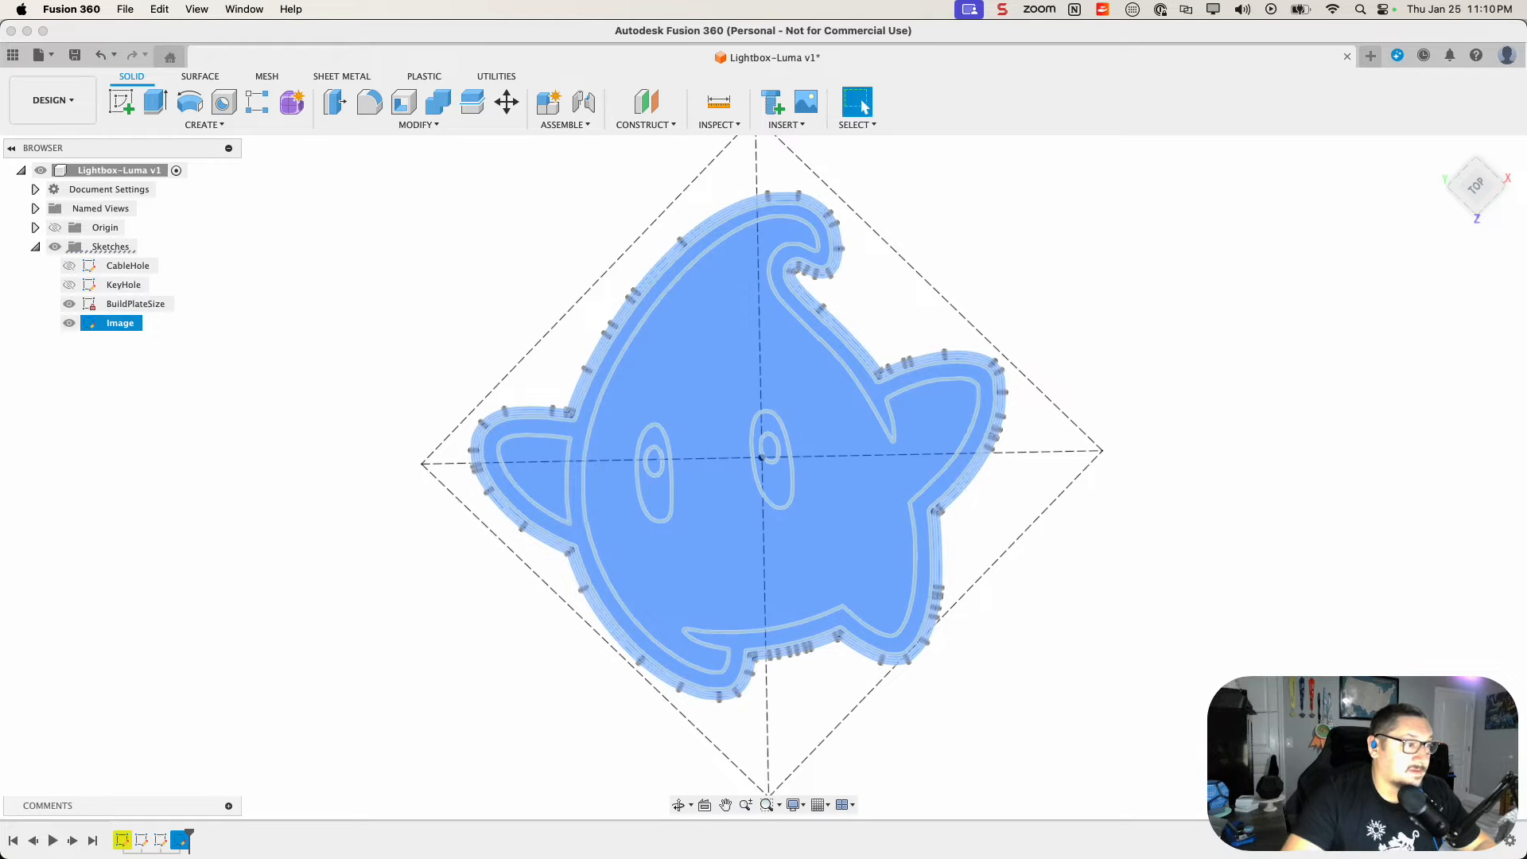
left_click(69, 304)
left_click(326, 547)
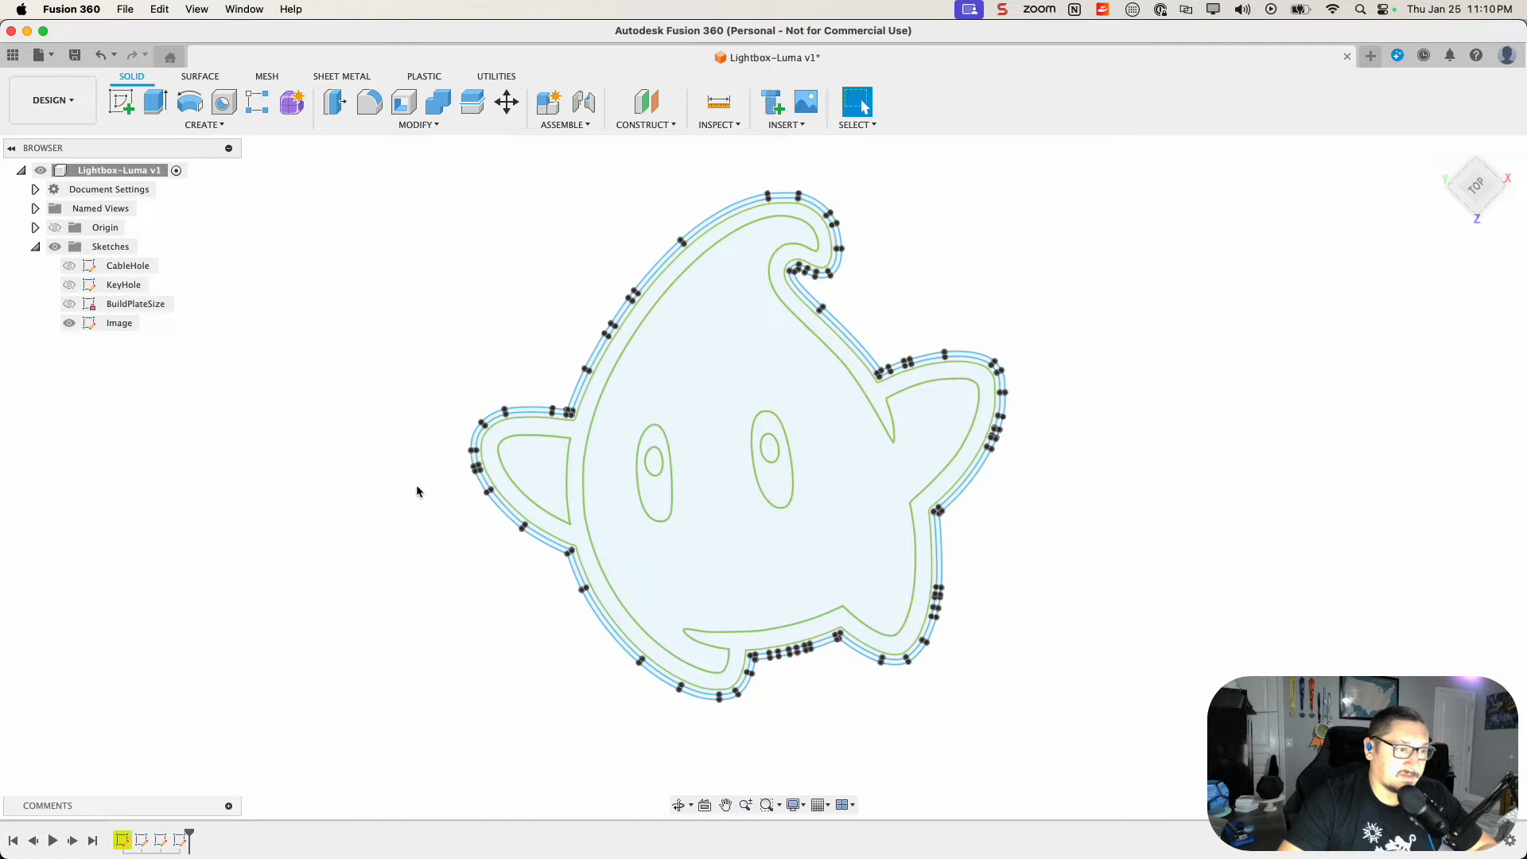
Step: Start an extrusion of all profiles of the Image sketch, beginning at an offset of -LightBoxThickness from the sketch plane
mouse_move(350, 174)
left_mouse_down()
mouse_move(1033, 719)
mouse_move(1121, 765)
left_mouse_up()
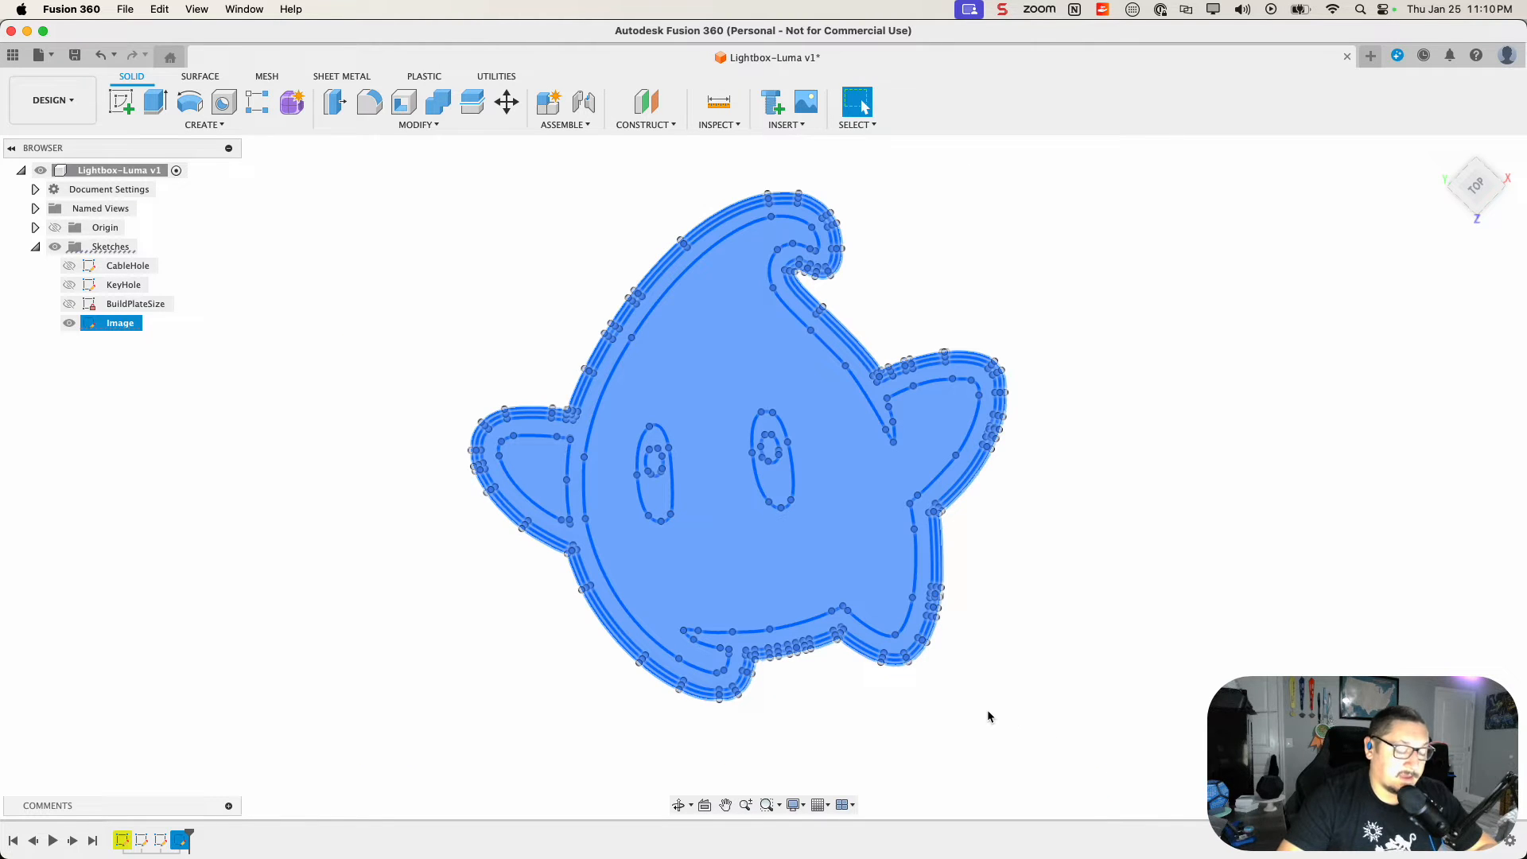
key("e")
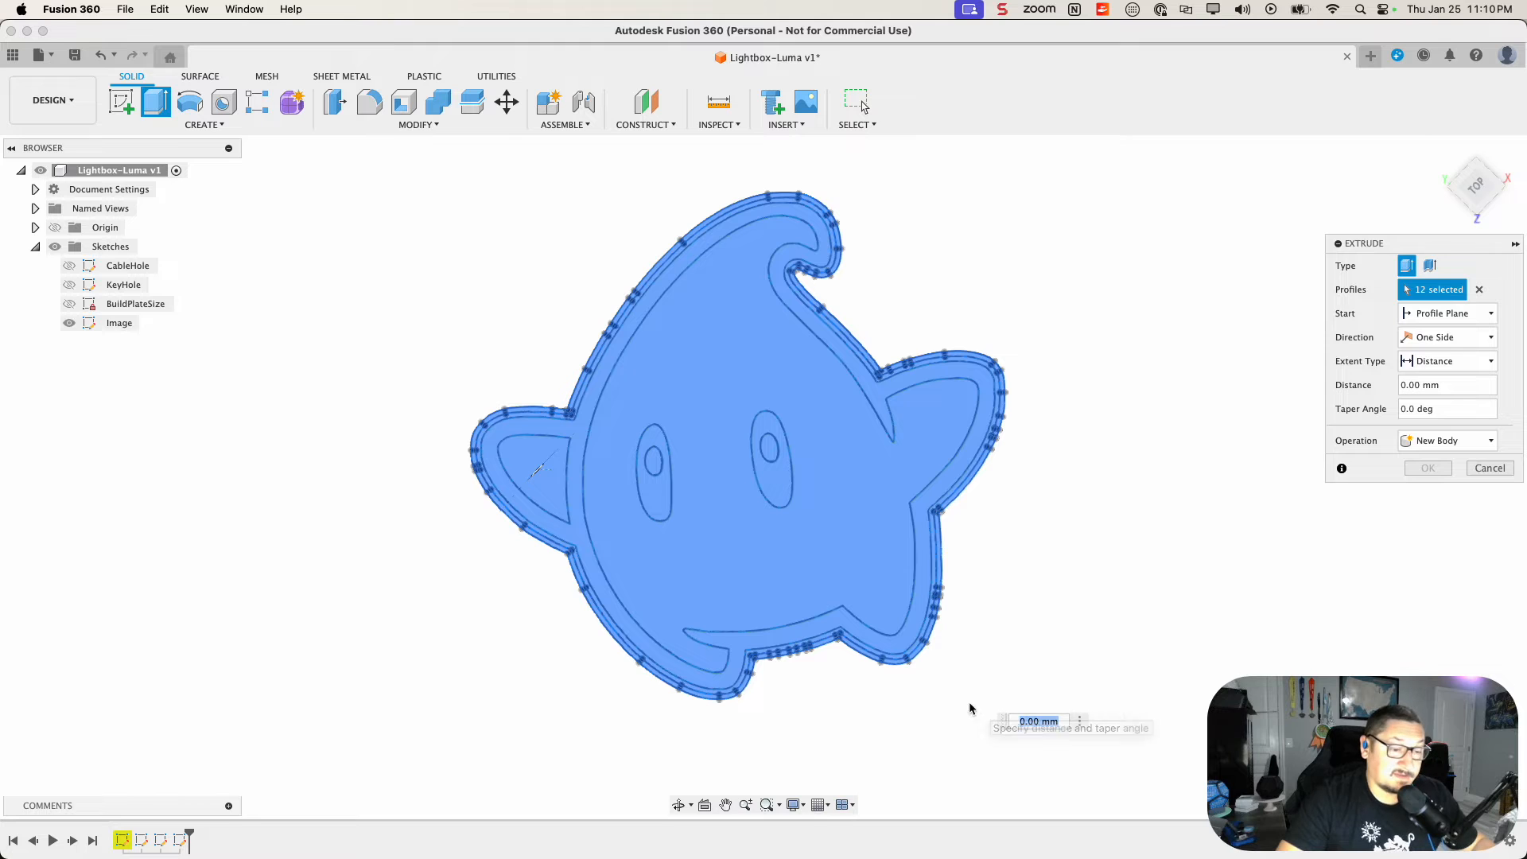
middle_click_drag(941, 708, 935, 604, "shift")
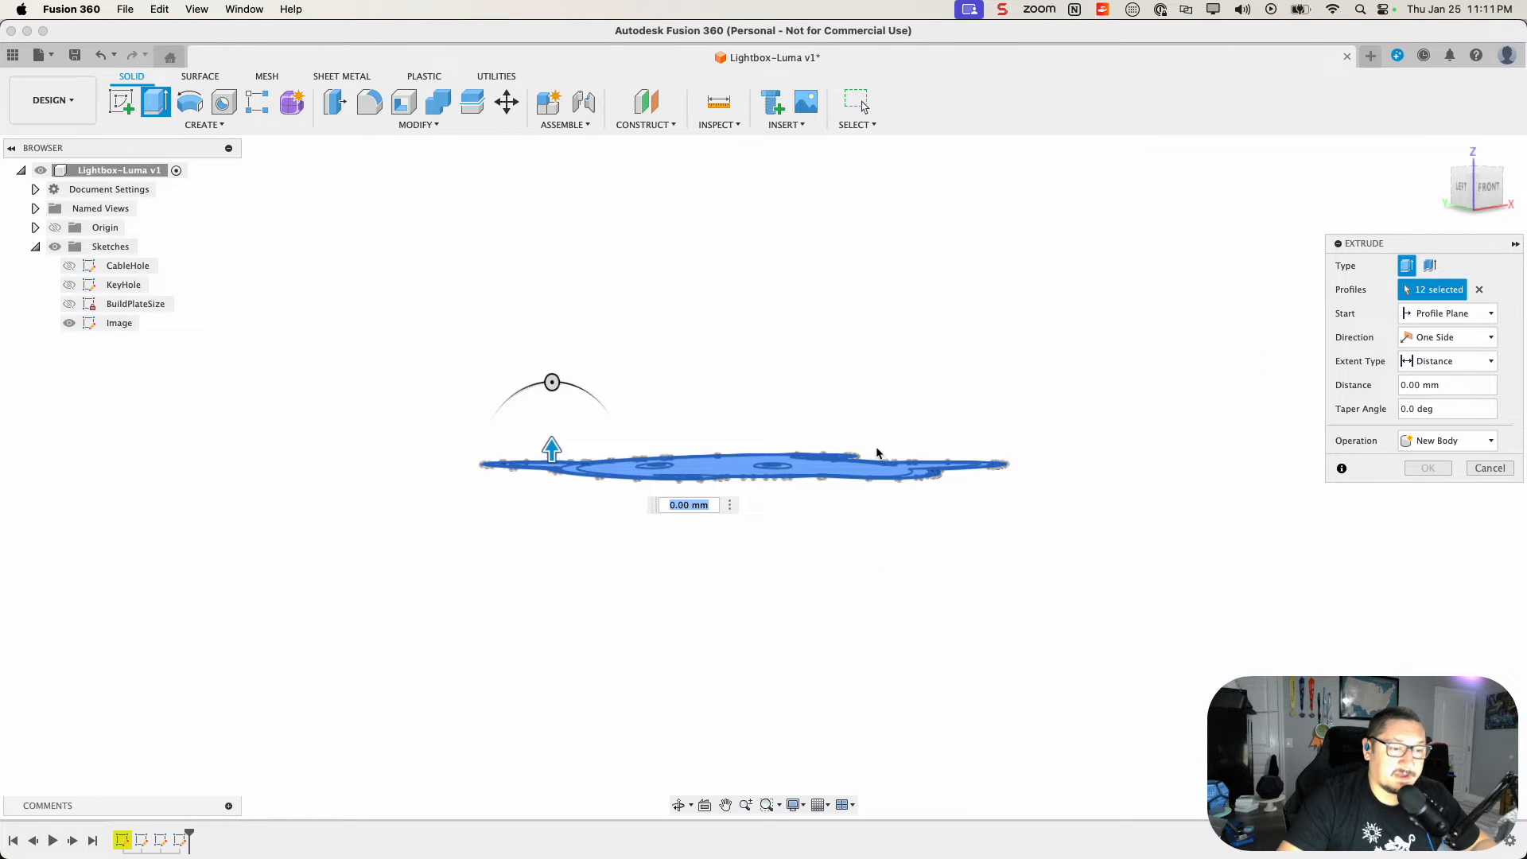
left_click(1445, 314)
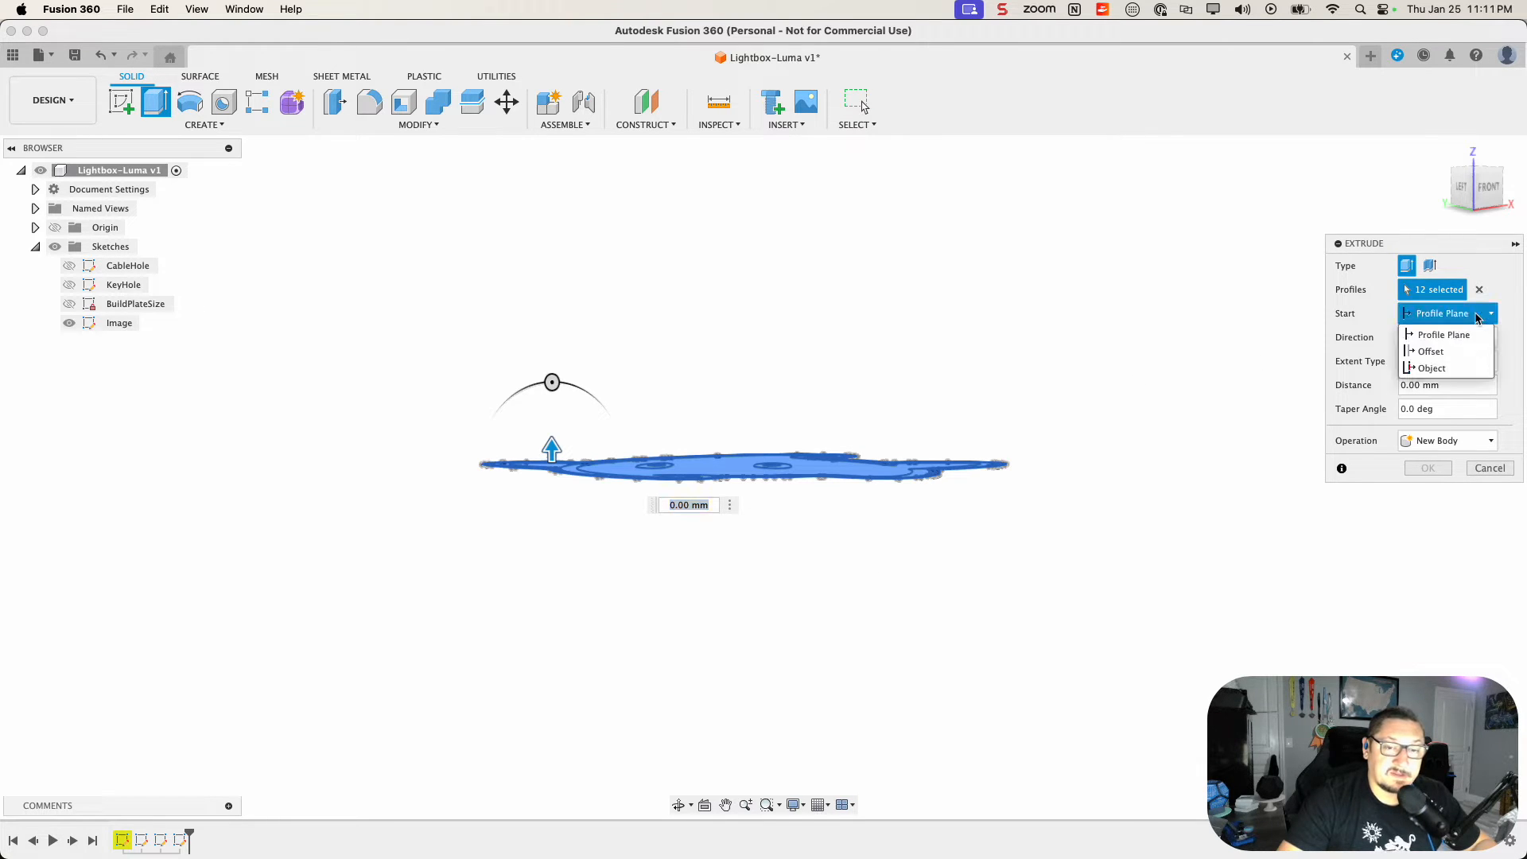
left_click(1441, 352)
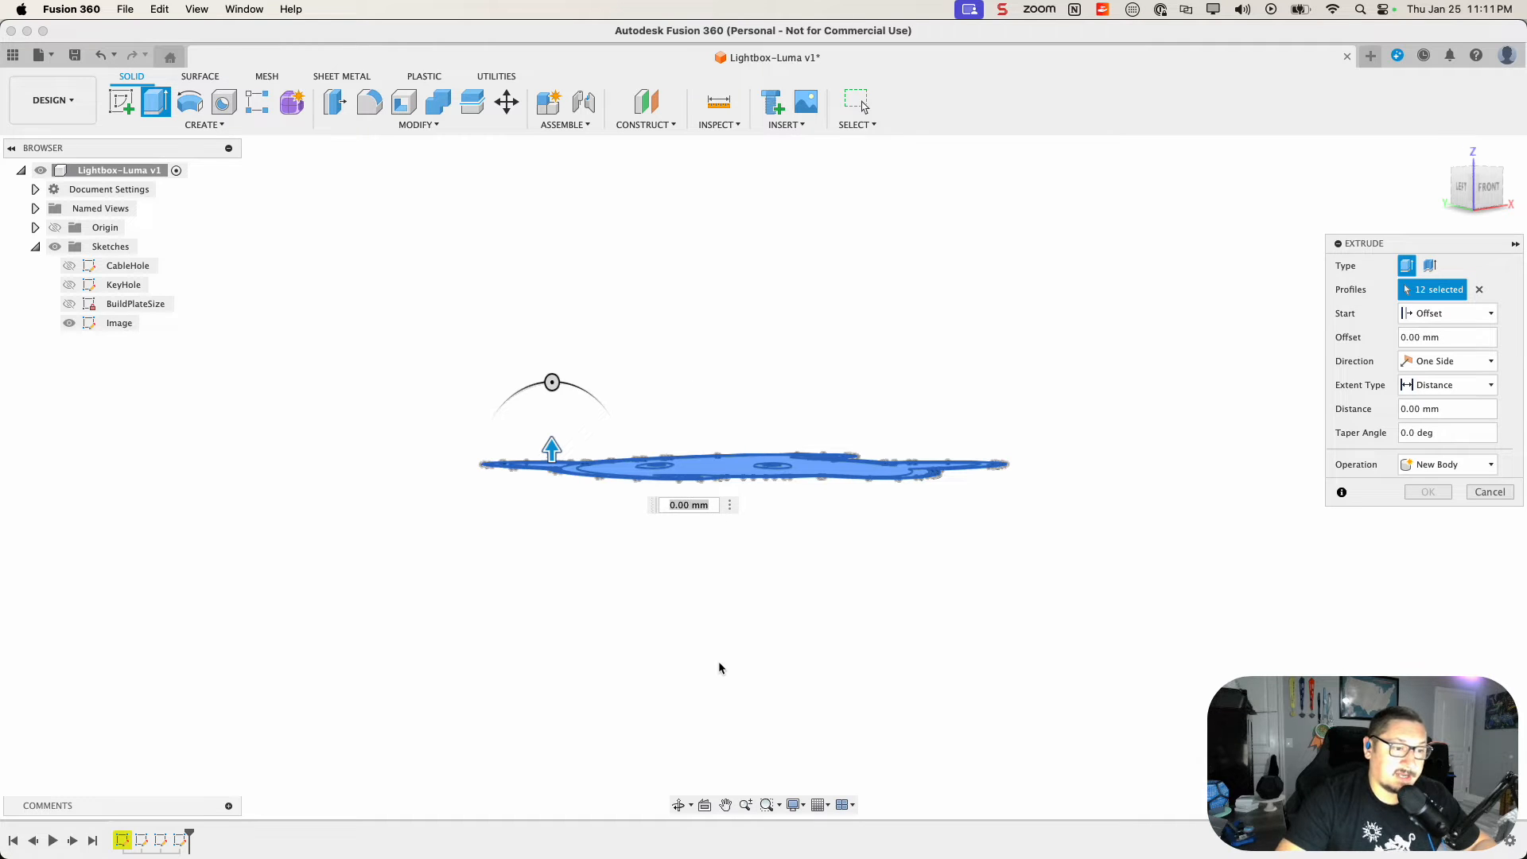
left_click(1455, 335)
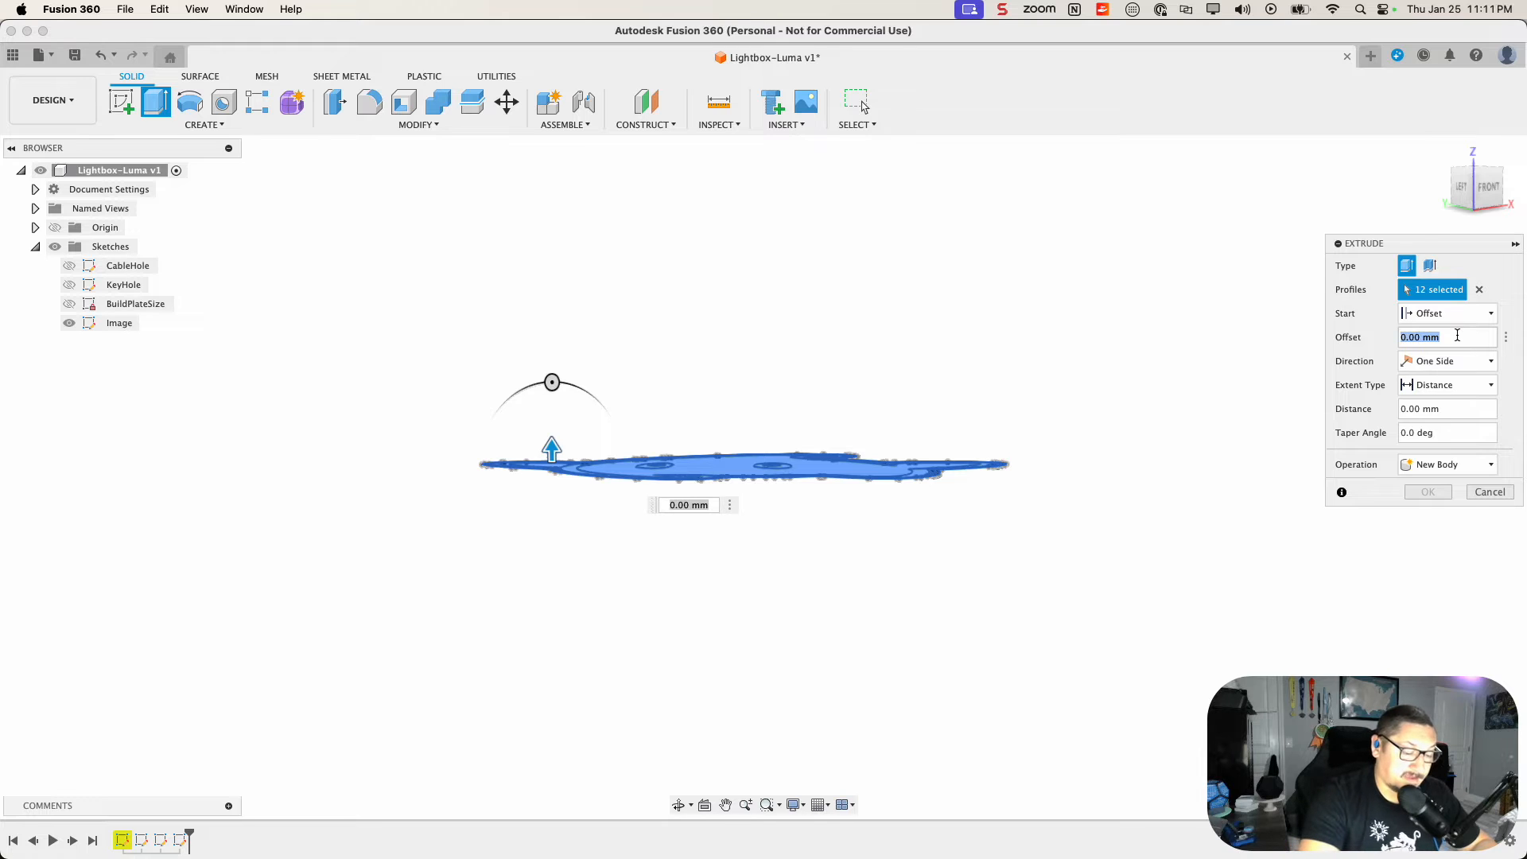
type("-")
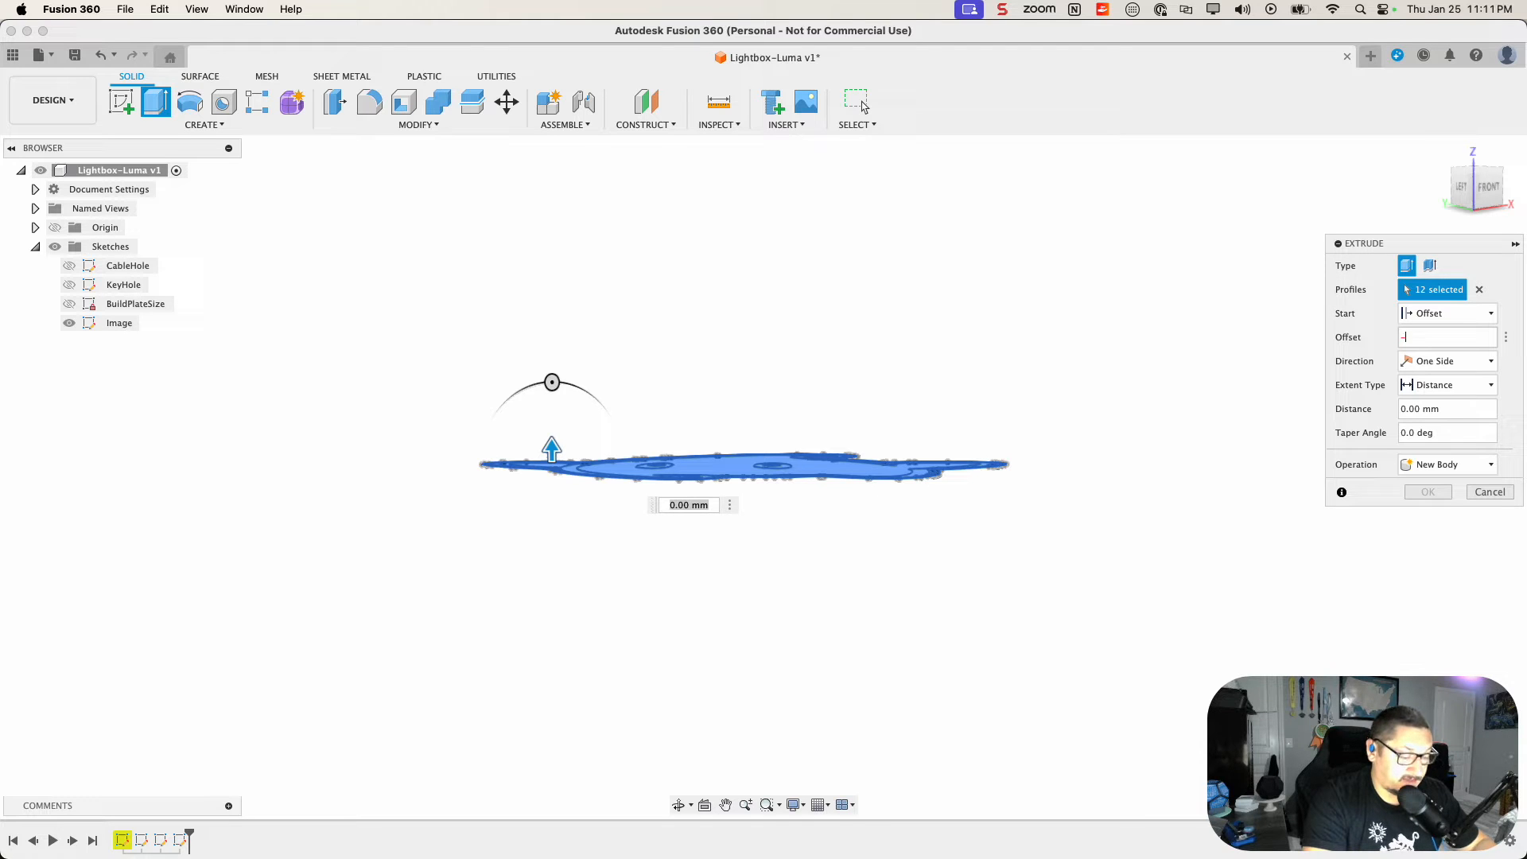
type("t")
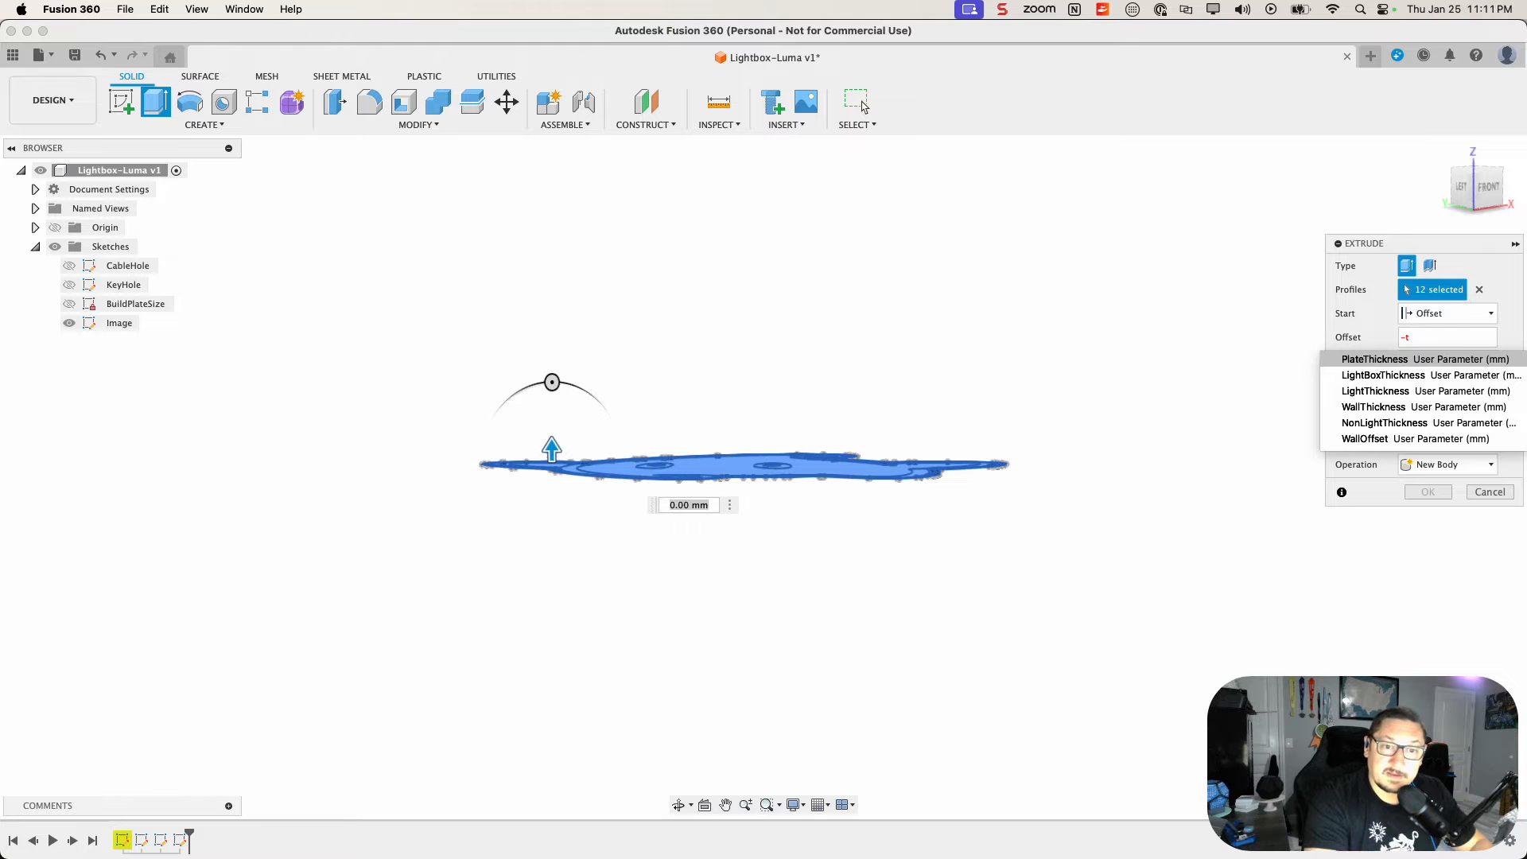
left_click(1407, 375)
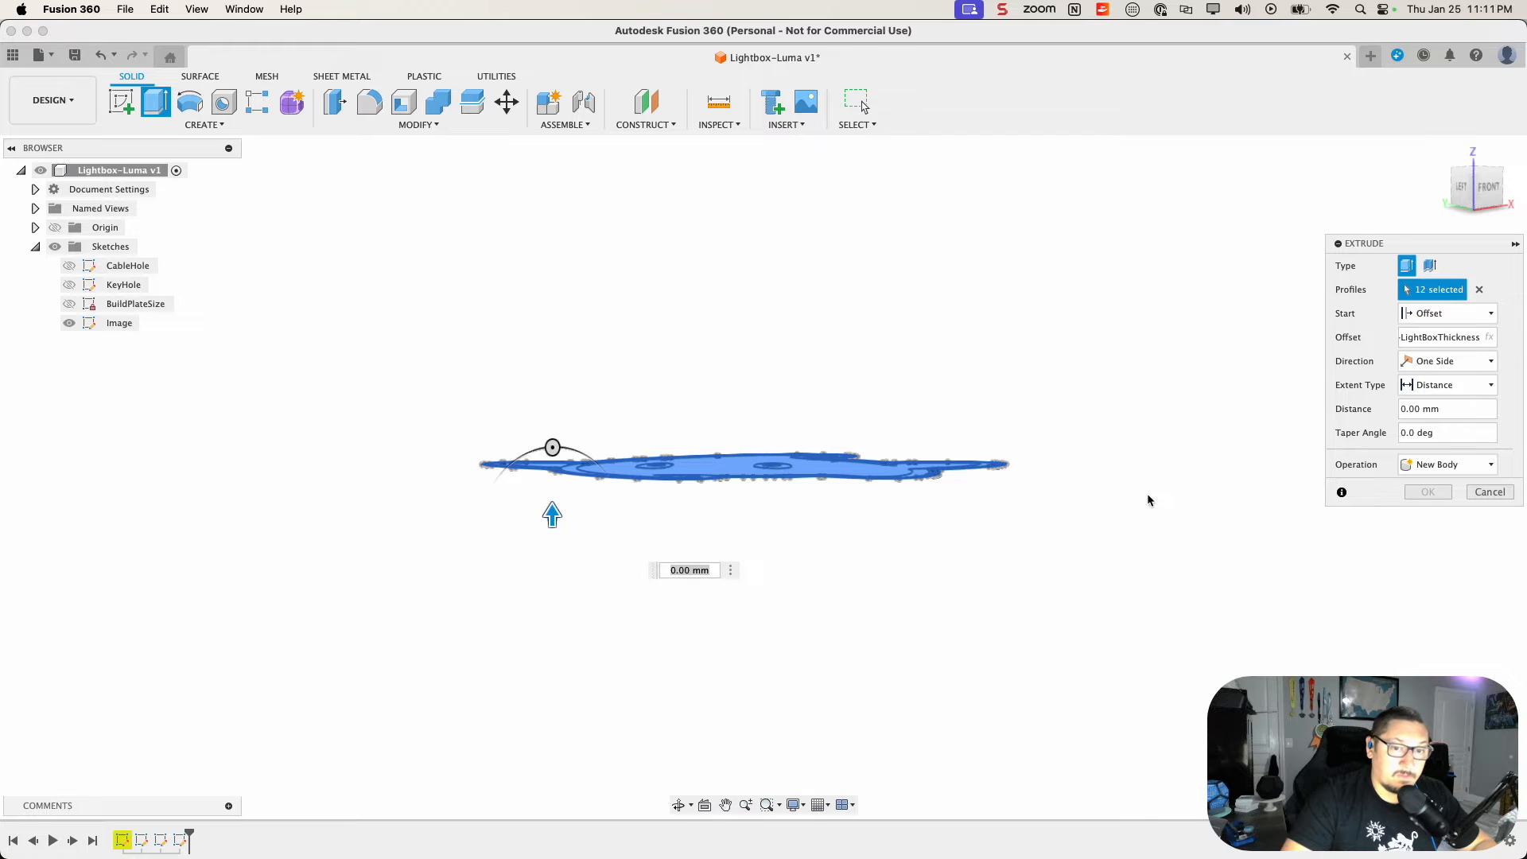
Step: Set the extrusion distance to PlateThickness and create the result as a new component
left_click(1458, 411)
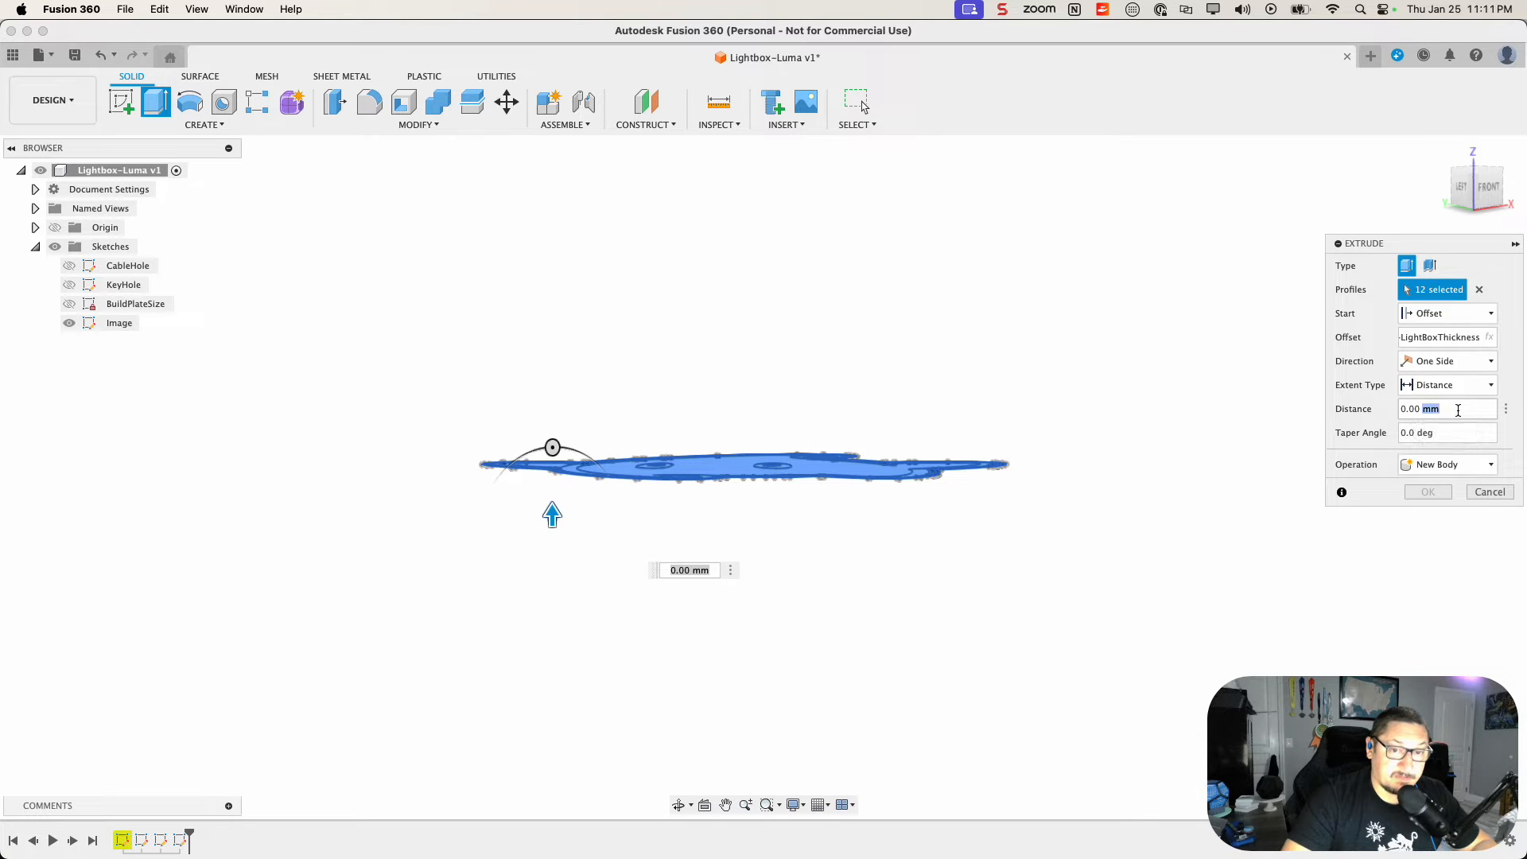
type("pl")
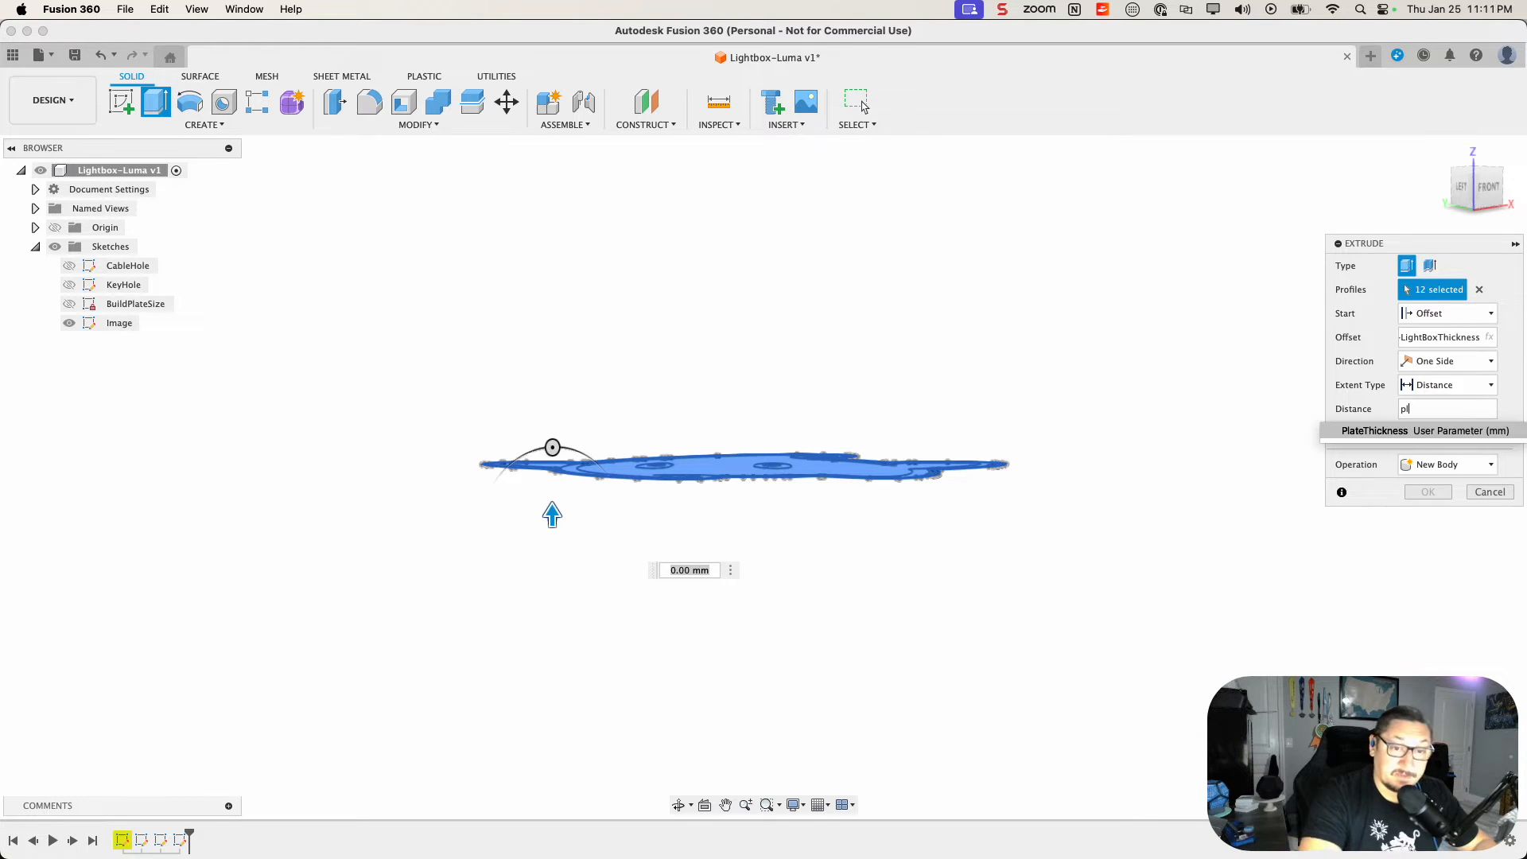
left_click(1388, 437)
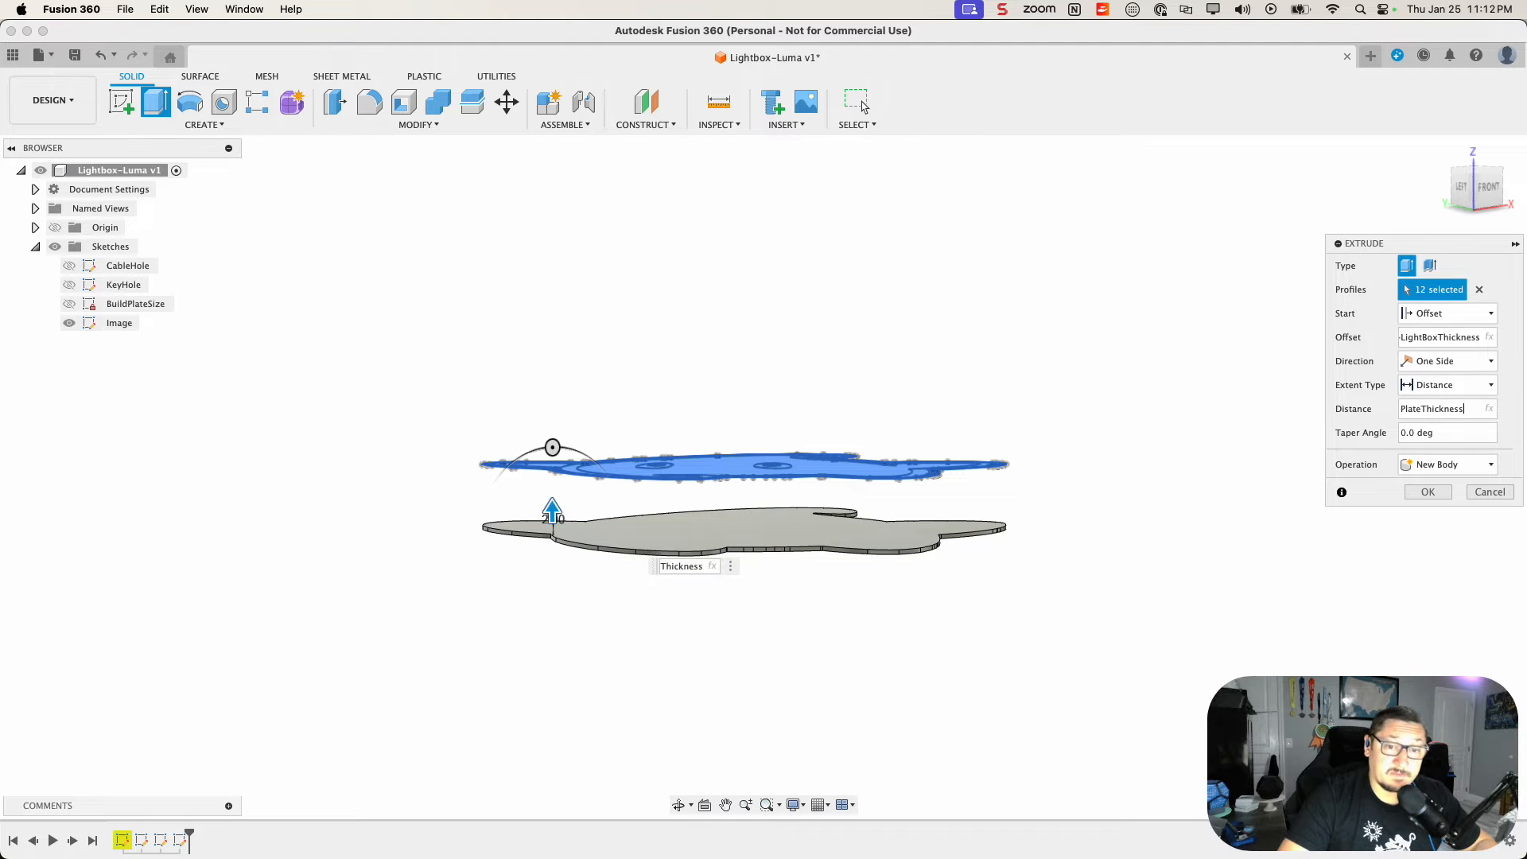
left_click(1434, 467)
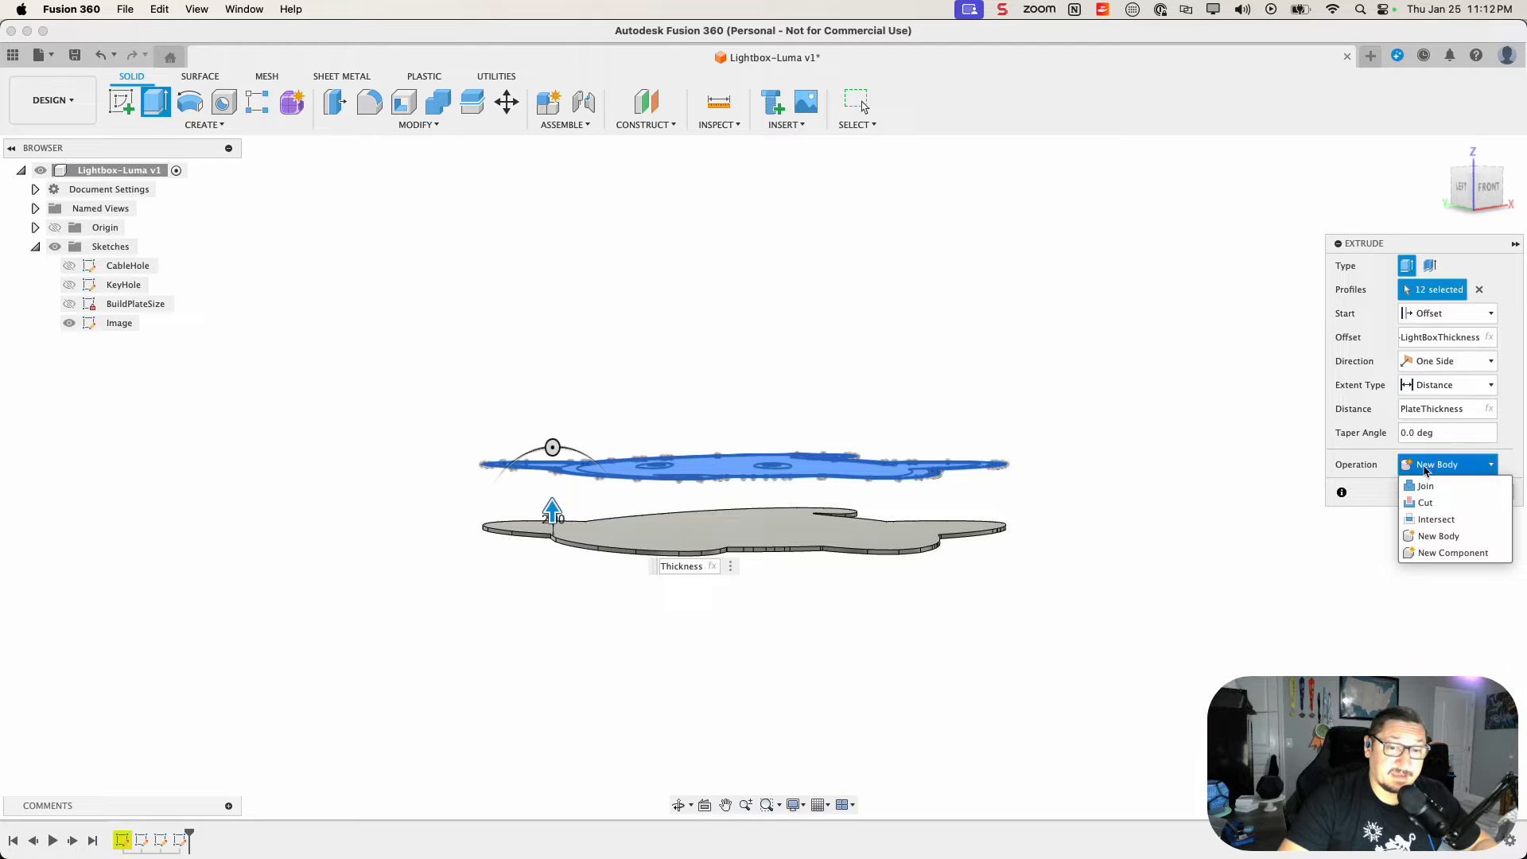
left_click(1435, 554)
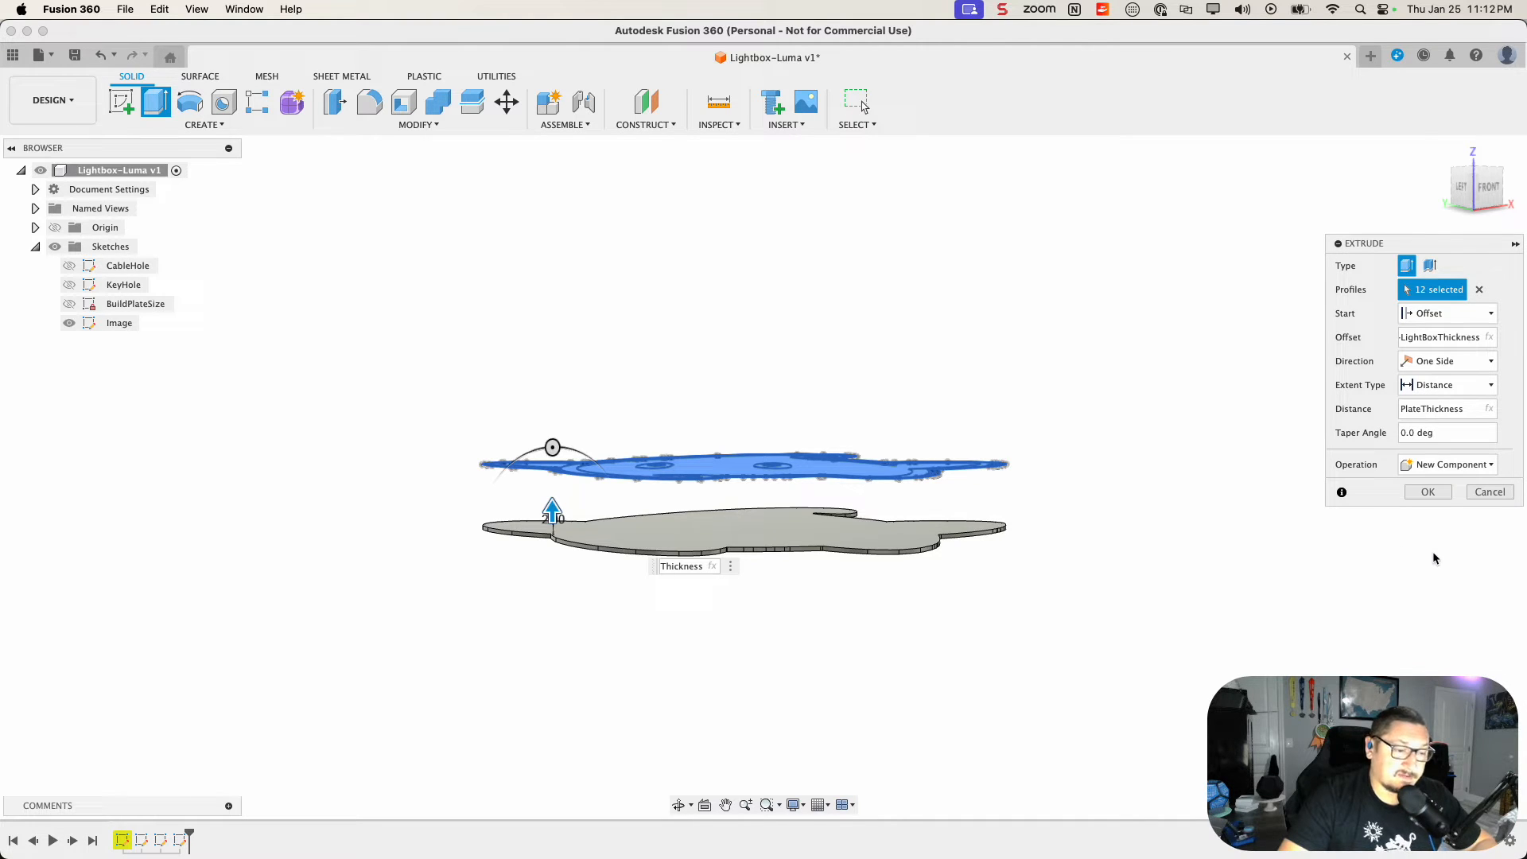
left_click(1427, 492)
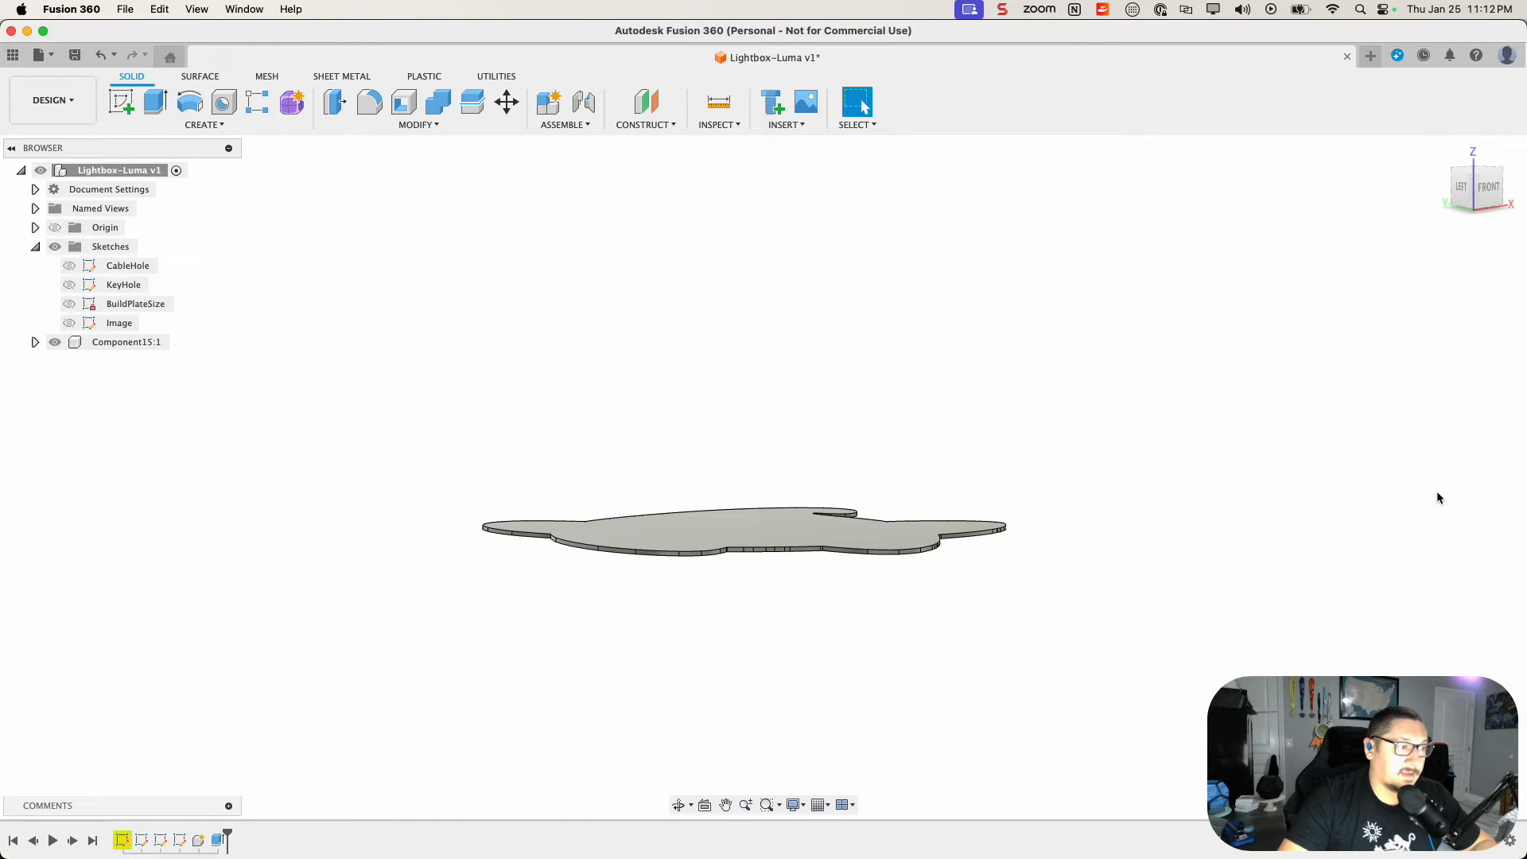
Step: Rename the new plate component to BottomPlate
left_click(112, 344)
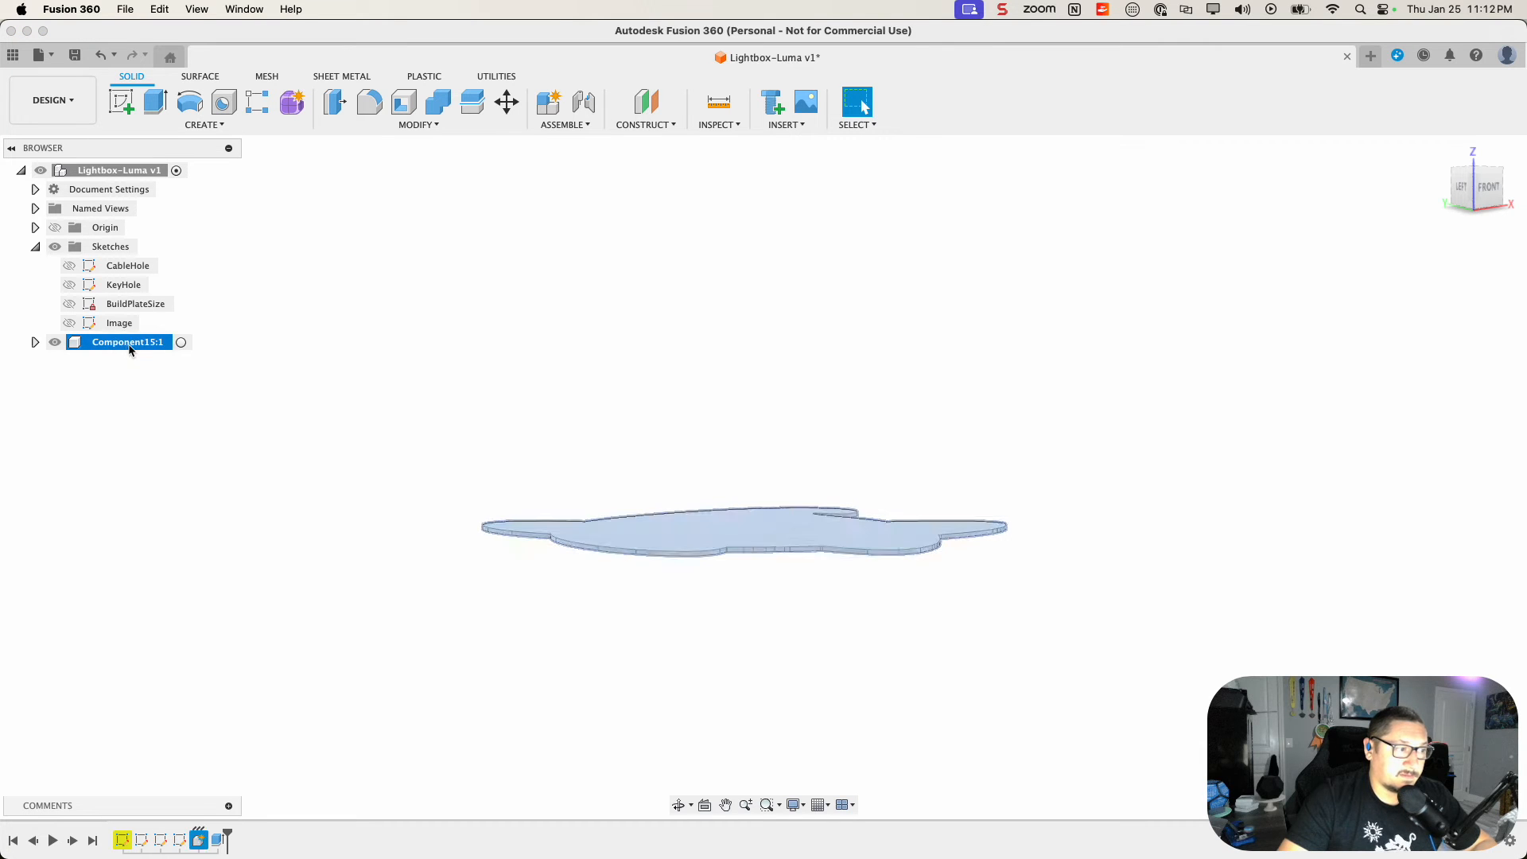
double_click(128, 345)
type("BottomPlate")
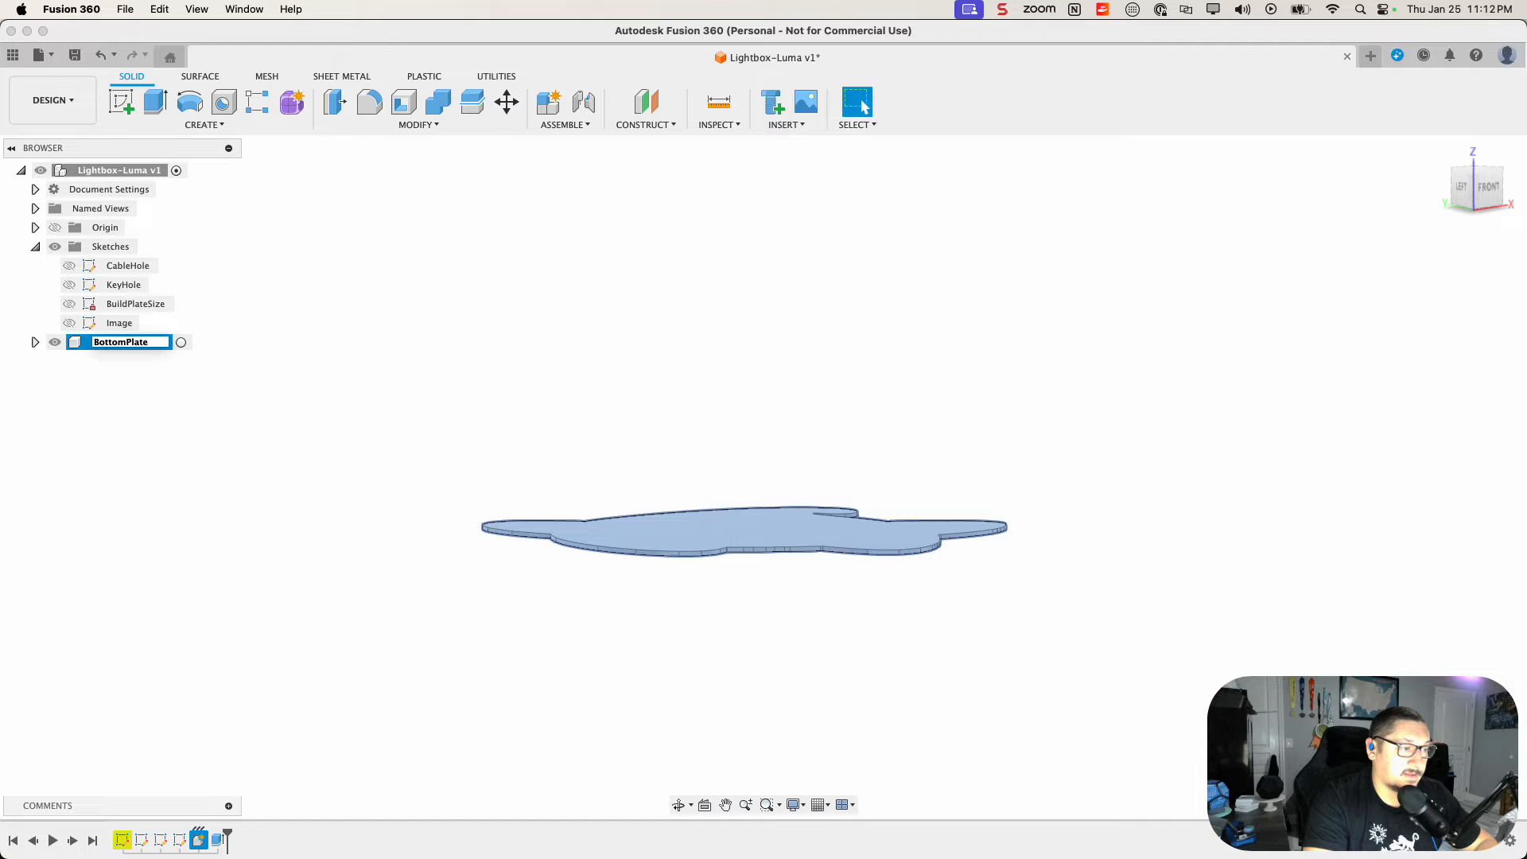
key("Return")
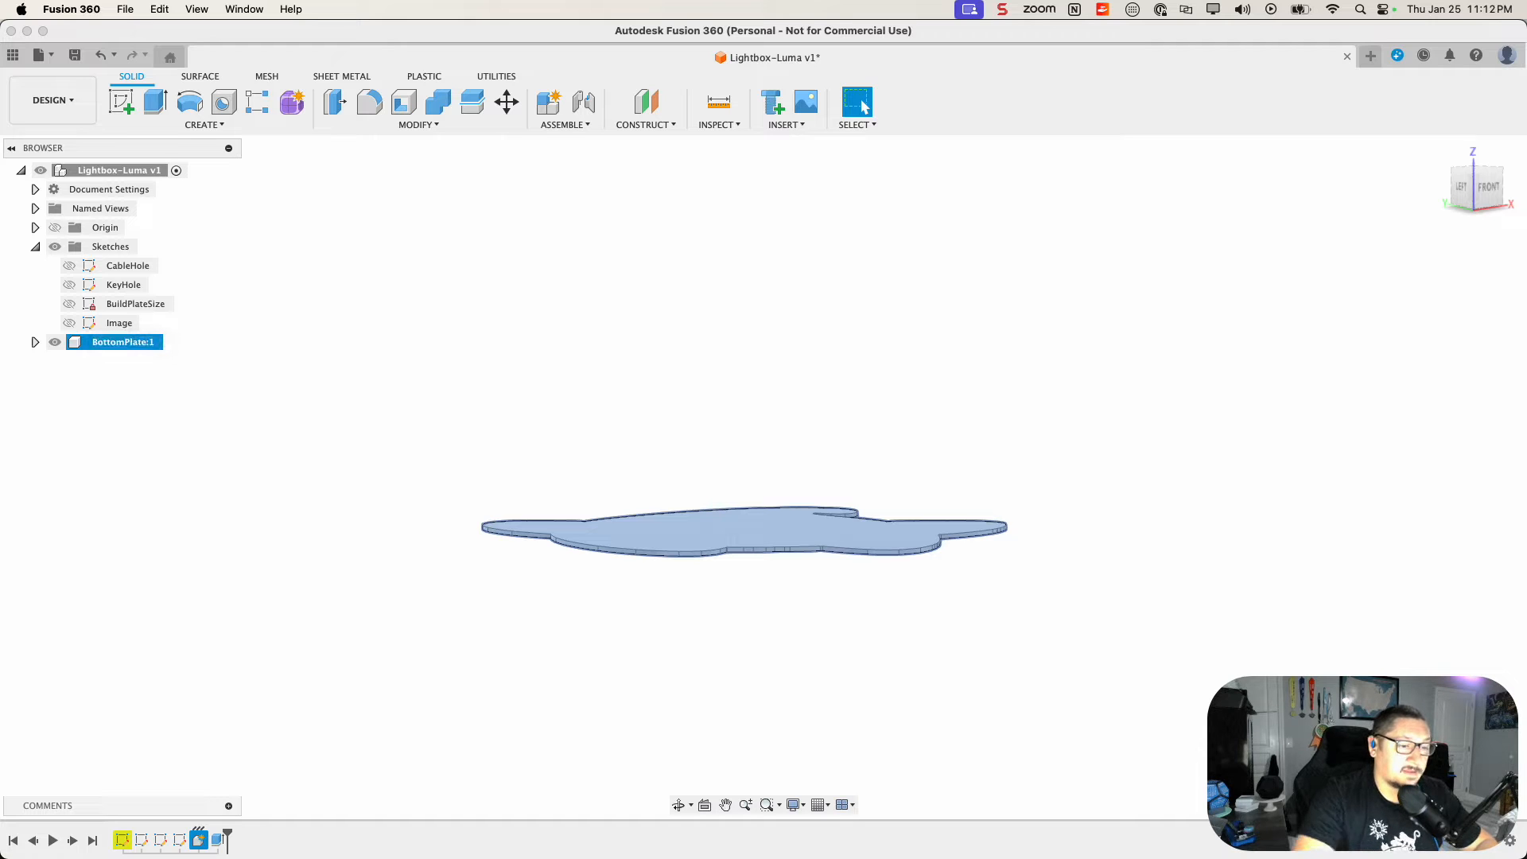
Step: Show the Image sketch again above the bottom plate and clear the component selection
left_click(120, 323)
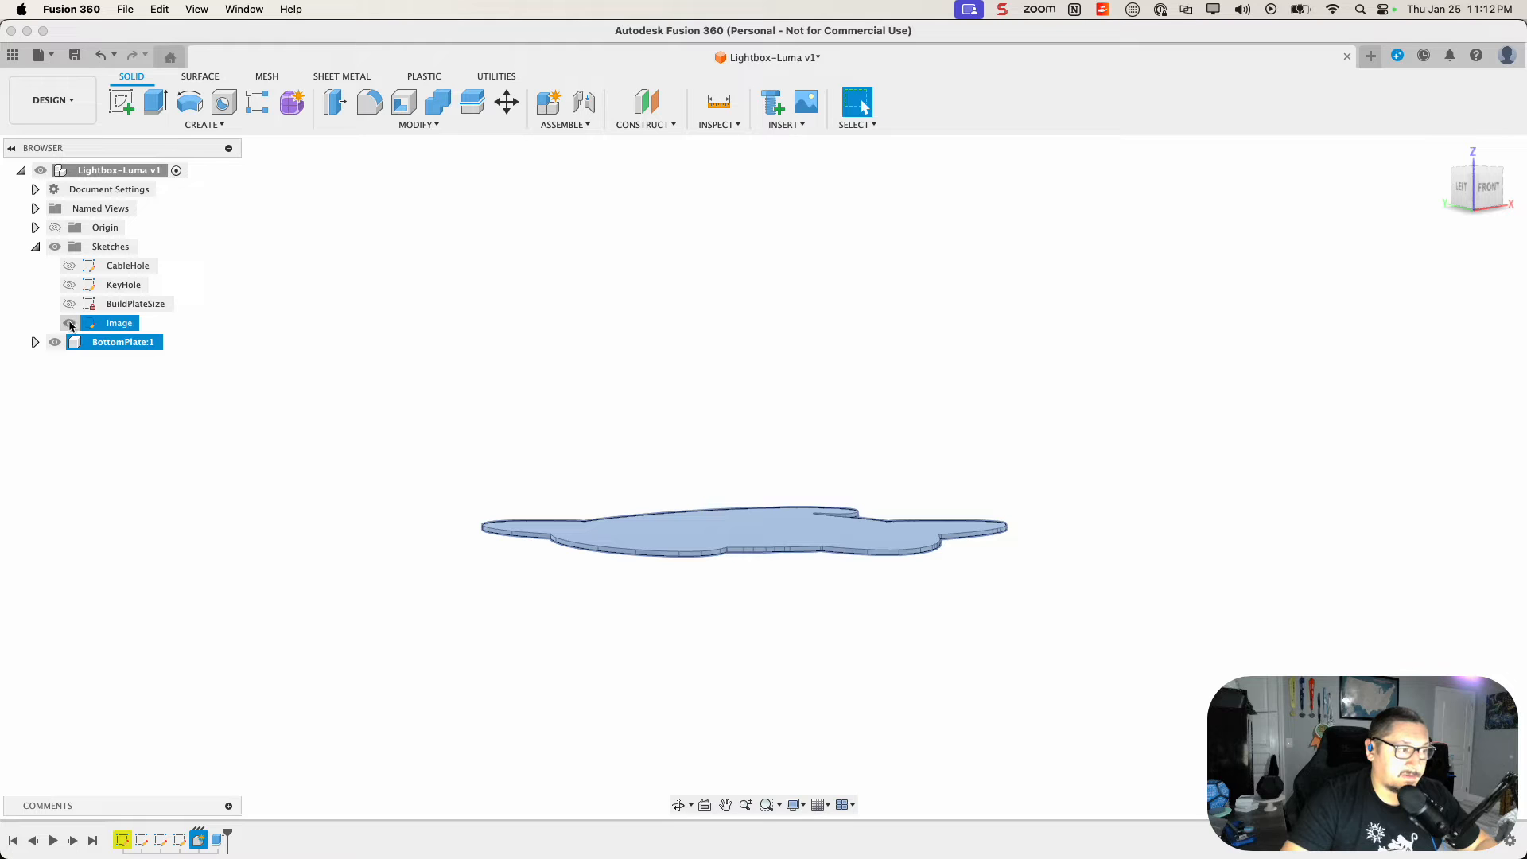
left_click(69, 323)
mouse_move(258, 454)
middle_mouse_down("shift")
mouse_move(260, 501)
mouse_move(248, 444)
middle_mouse_up("shift")
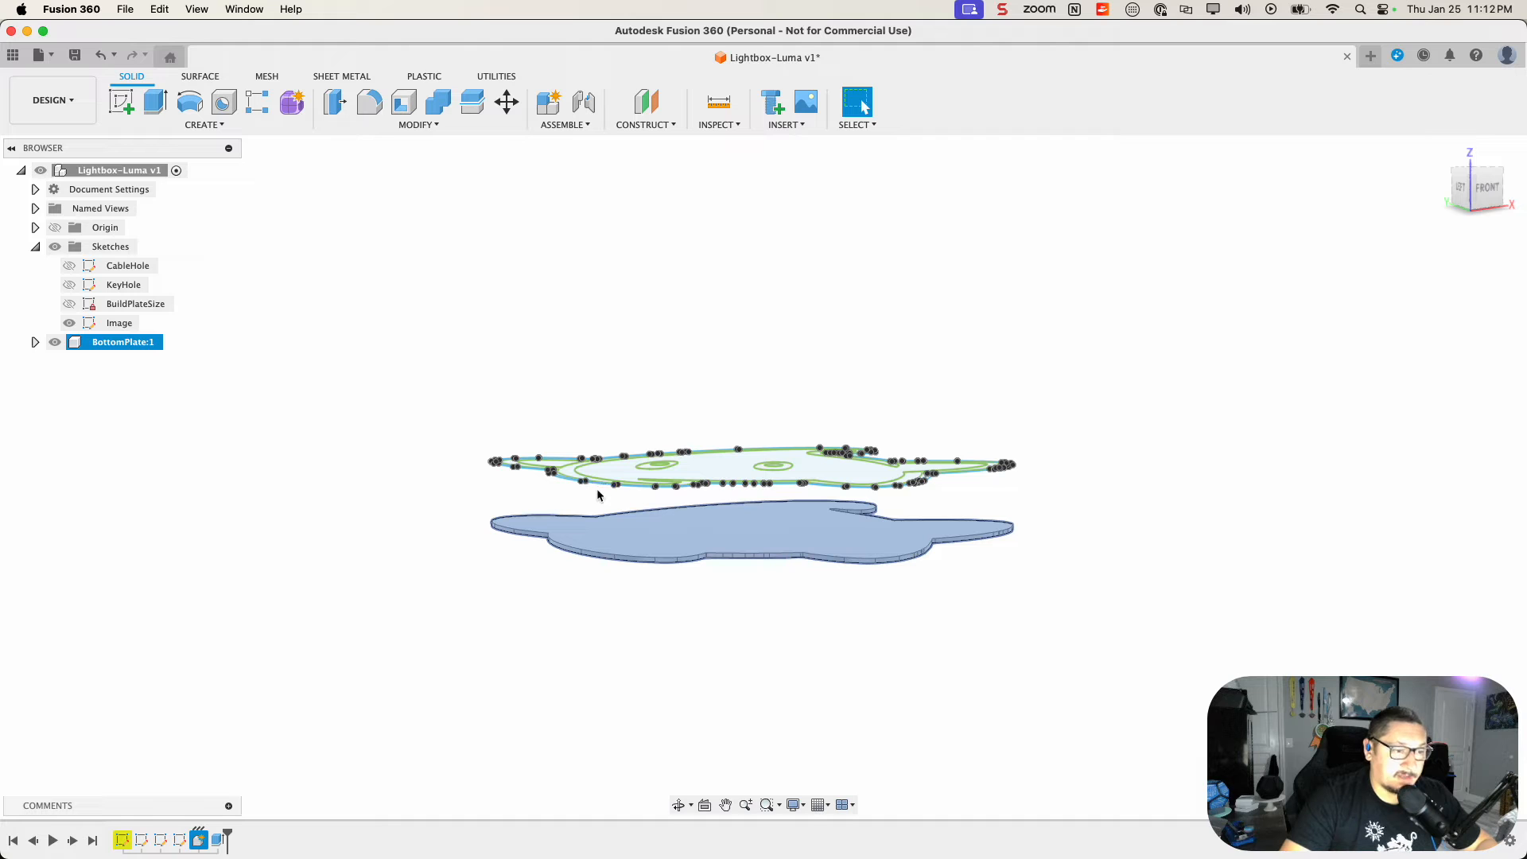
middle_click_drag(462, 560, 468, 665, "shift")
scroll(441, 487, "up", 6)
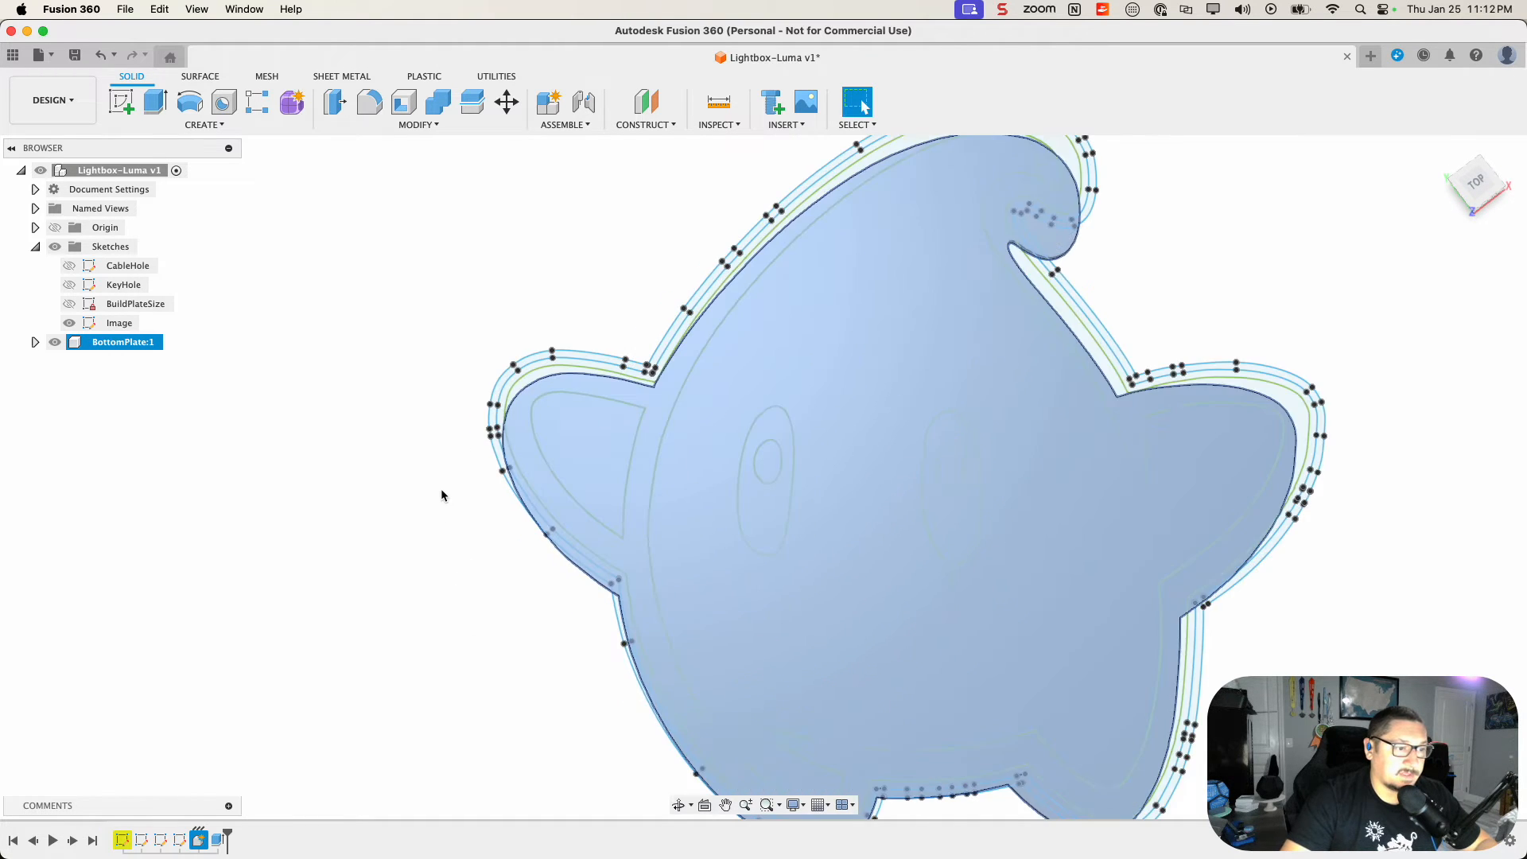
left_click(435, 417)
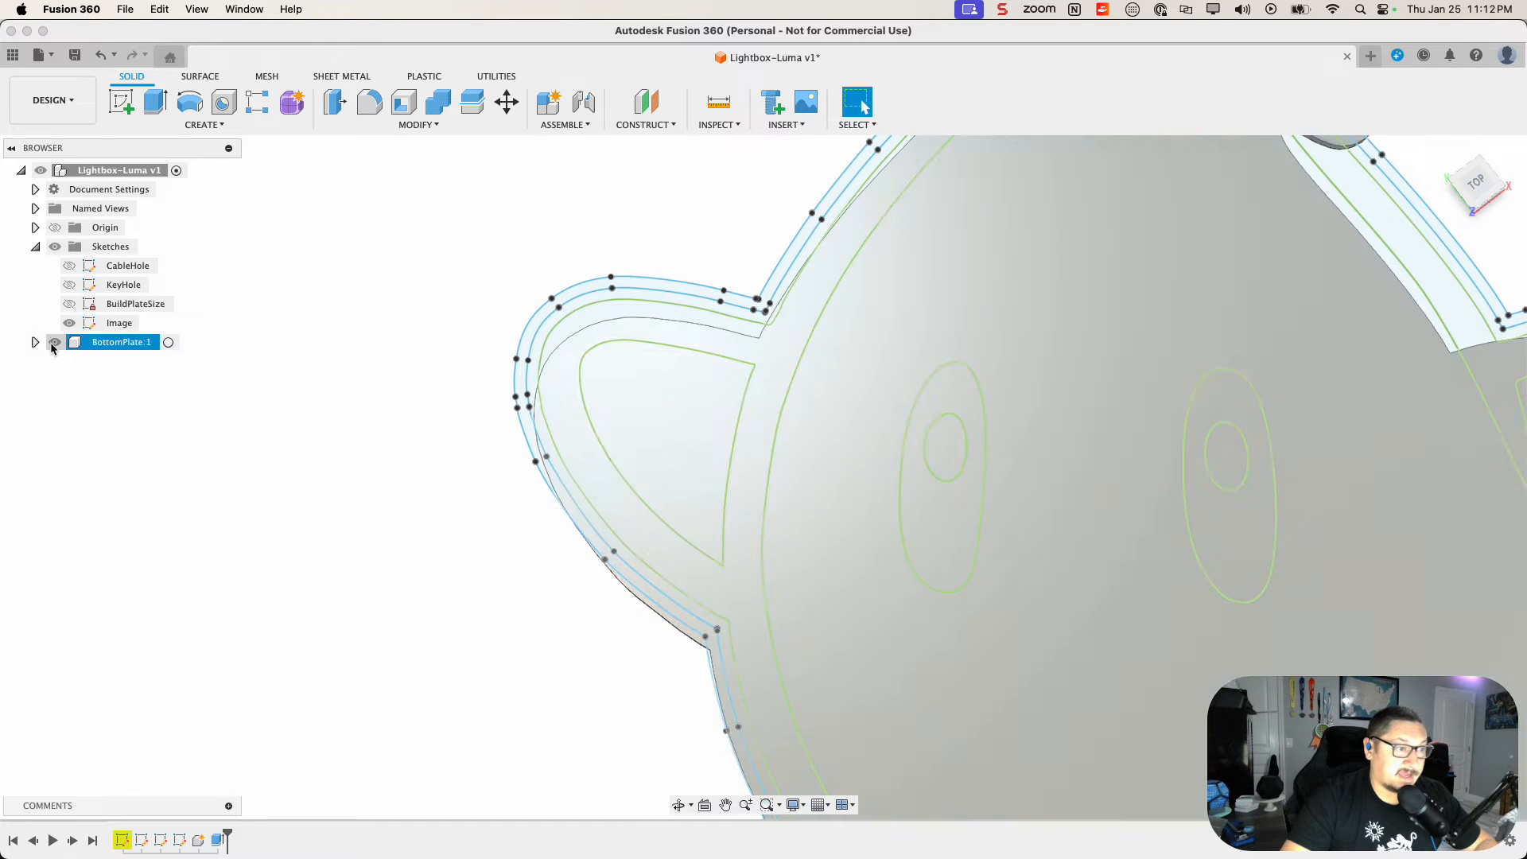
Step: Start an extrusion of the Image sketch's outermost ring profile, beginning at an offset of -PlateThickness from the sketch plane
left_click(55, 342)
double_click(677, 297)
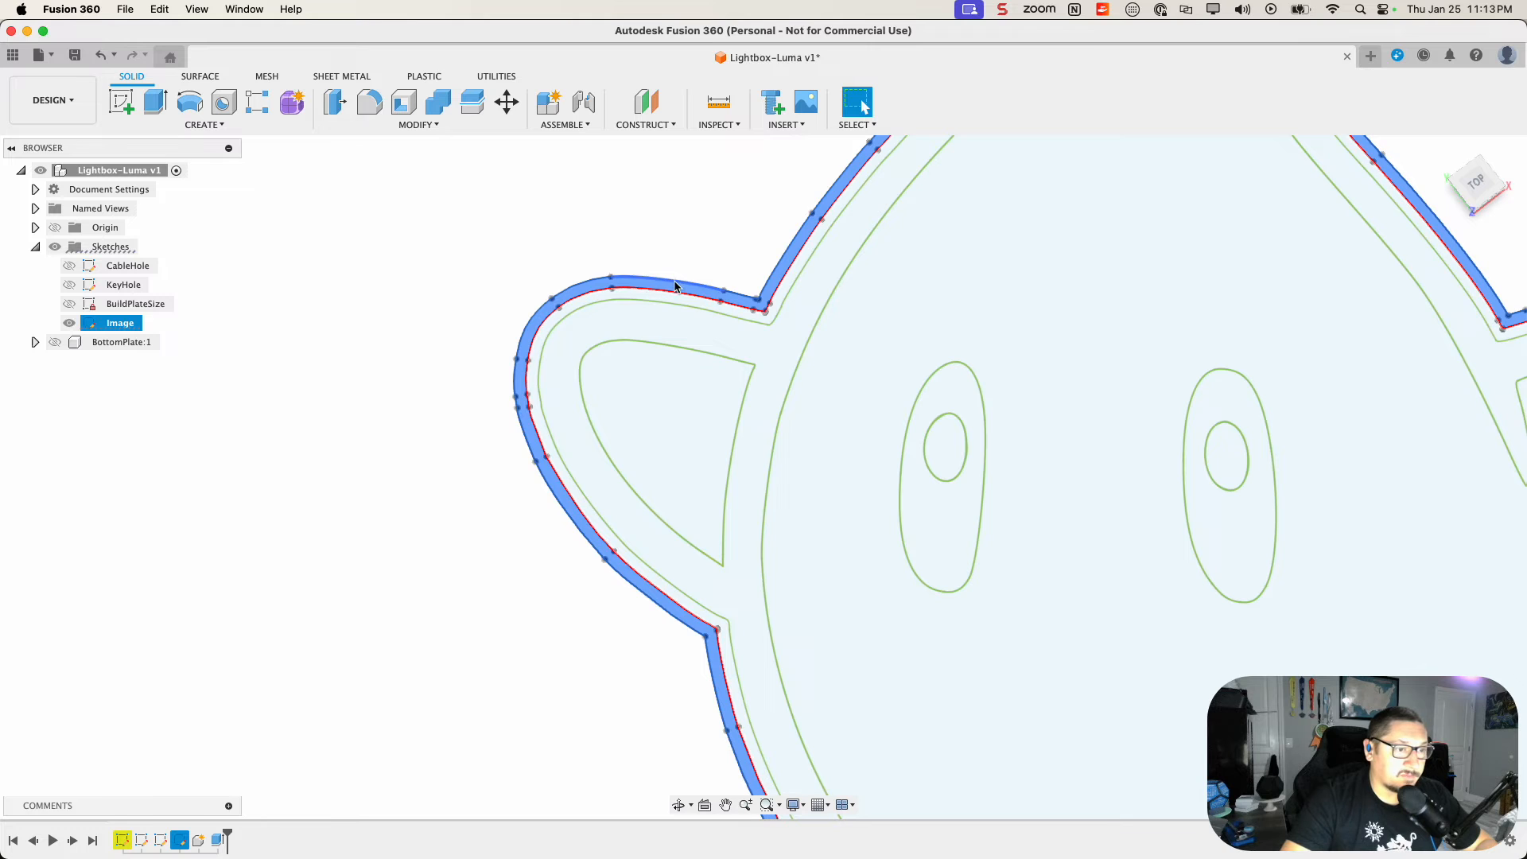
left_click(55, 342)
scroll(212, 423, "down", 5)
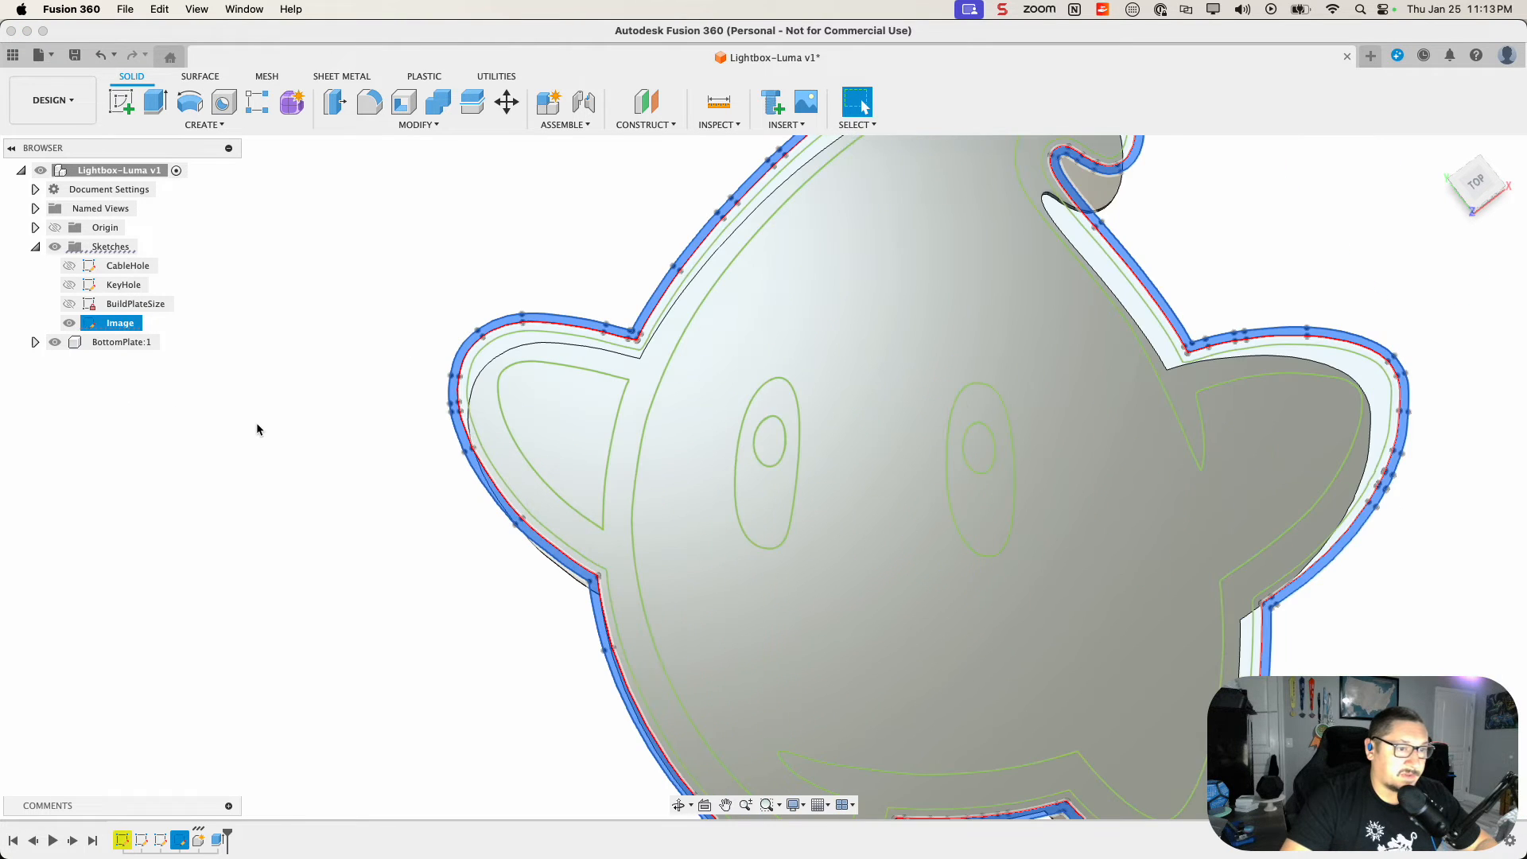
scroll(256, 459, "down", 2)
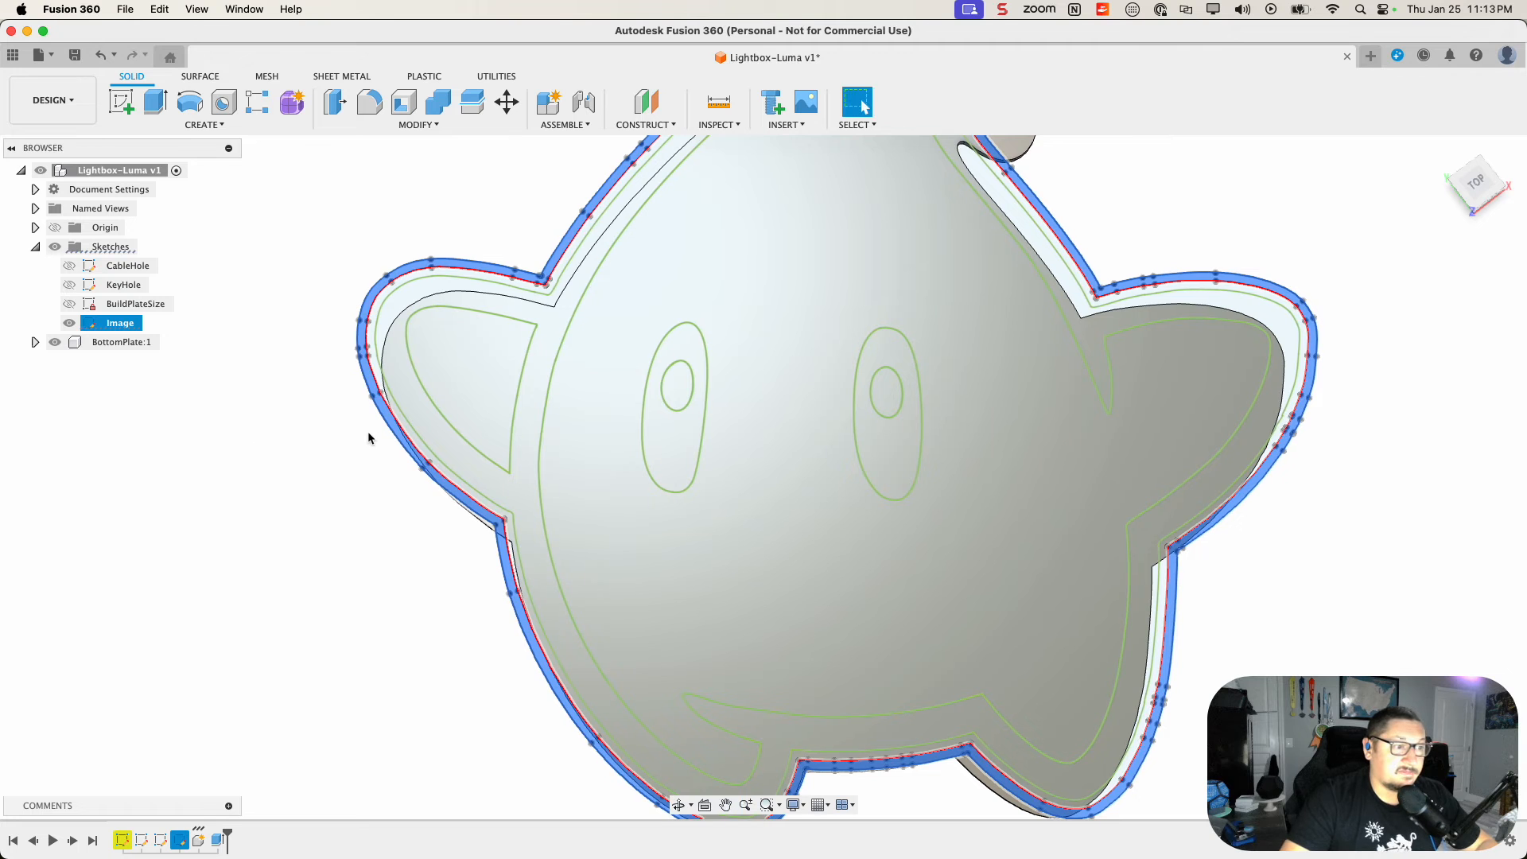
key("e")
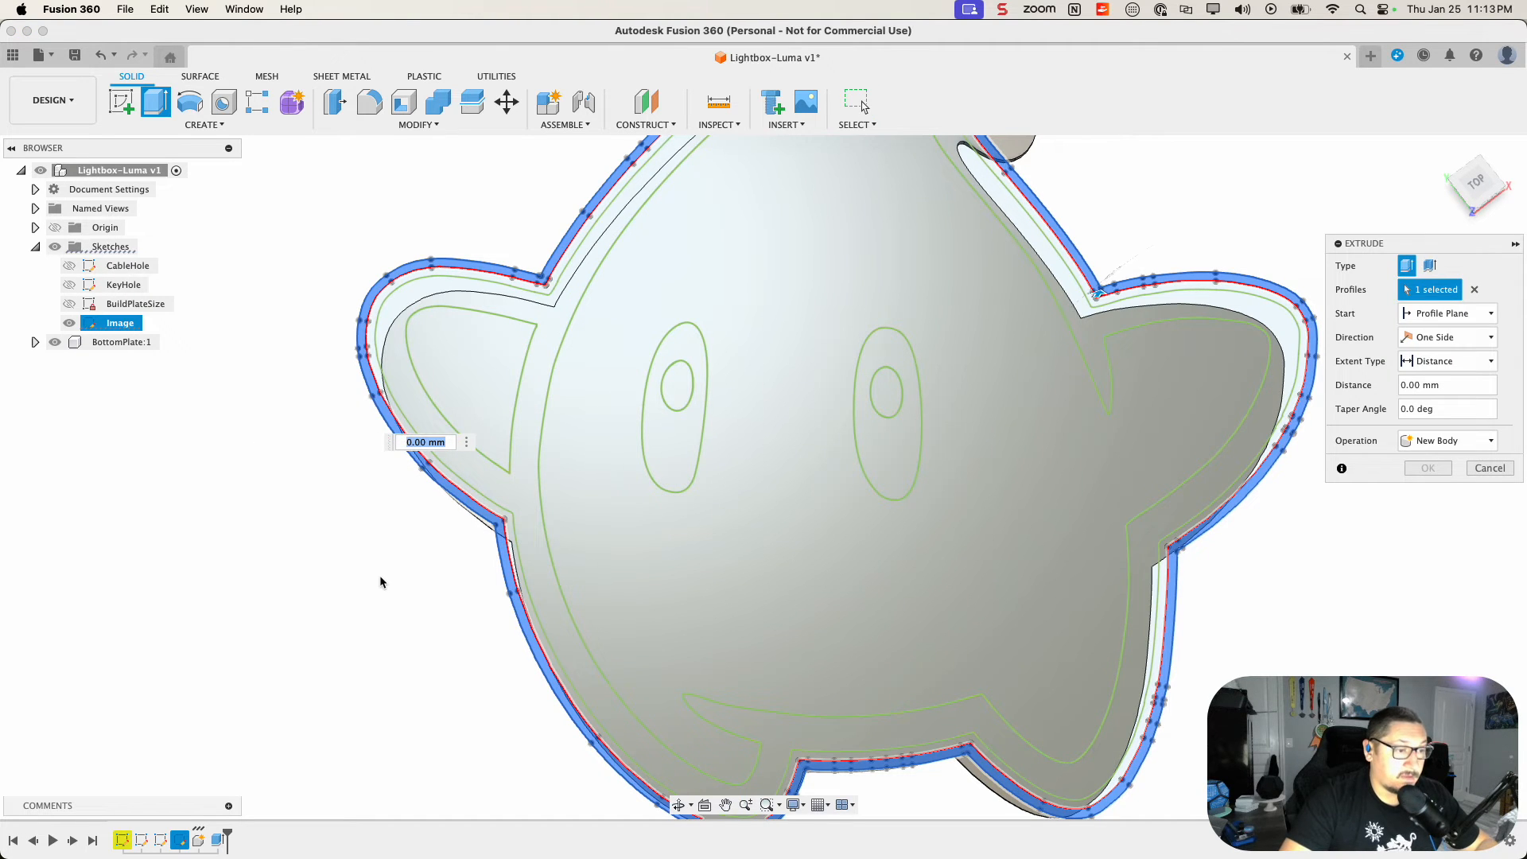
middle_click_drag(380, 581, 372, 464, "shift")
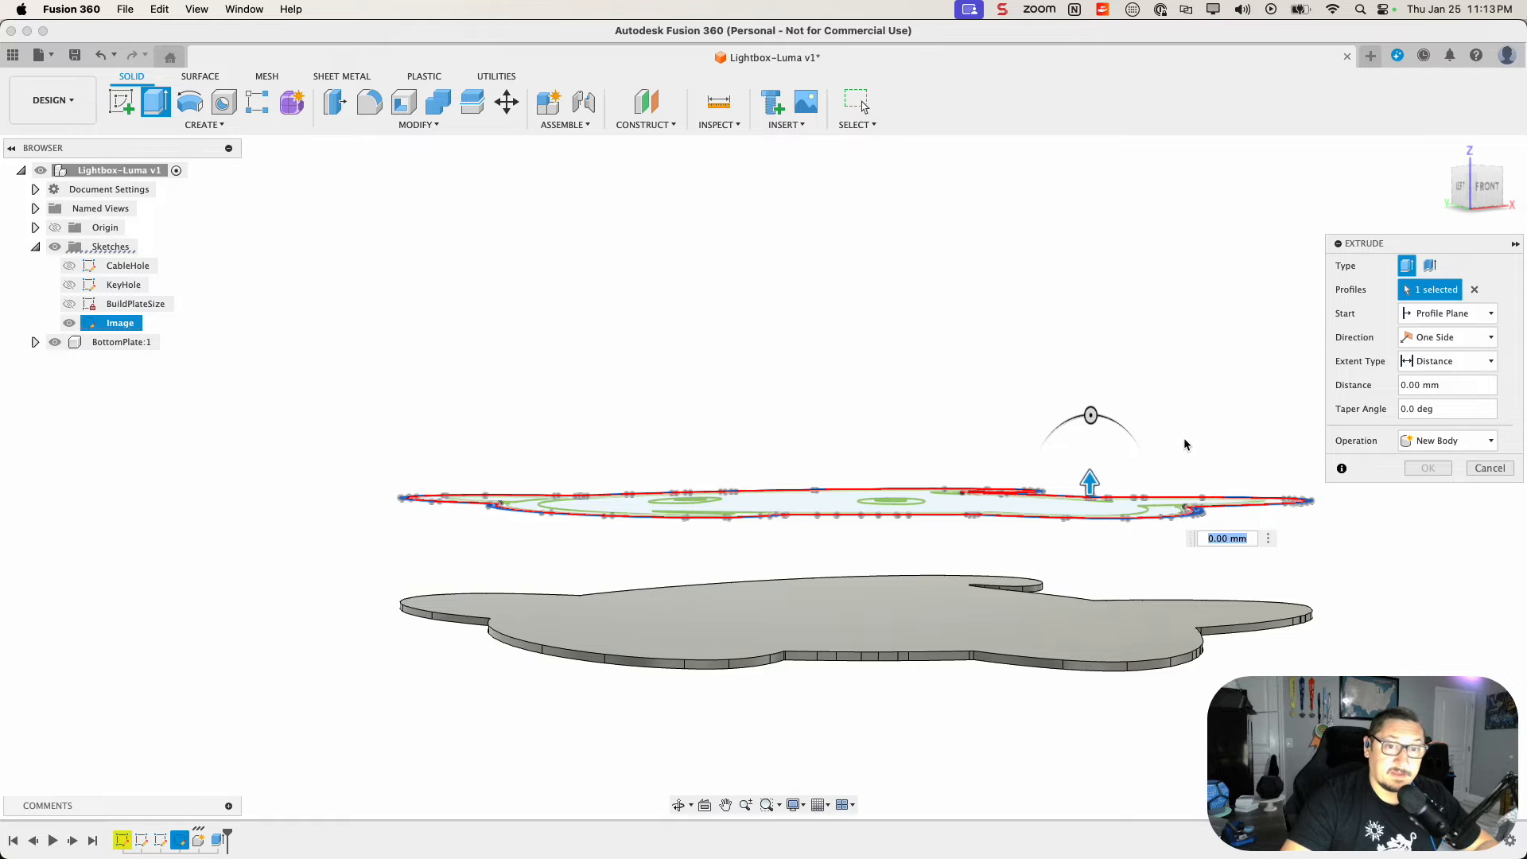
left_click(1434, 318)
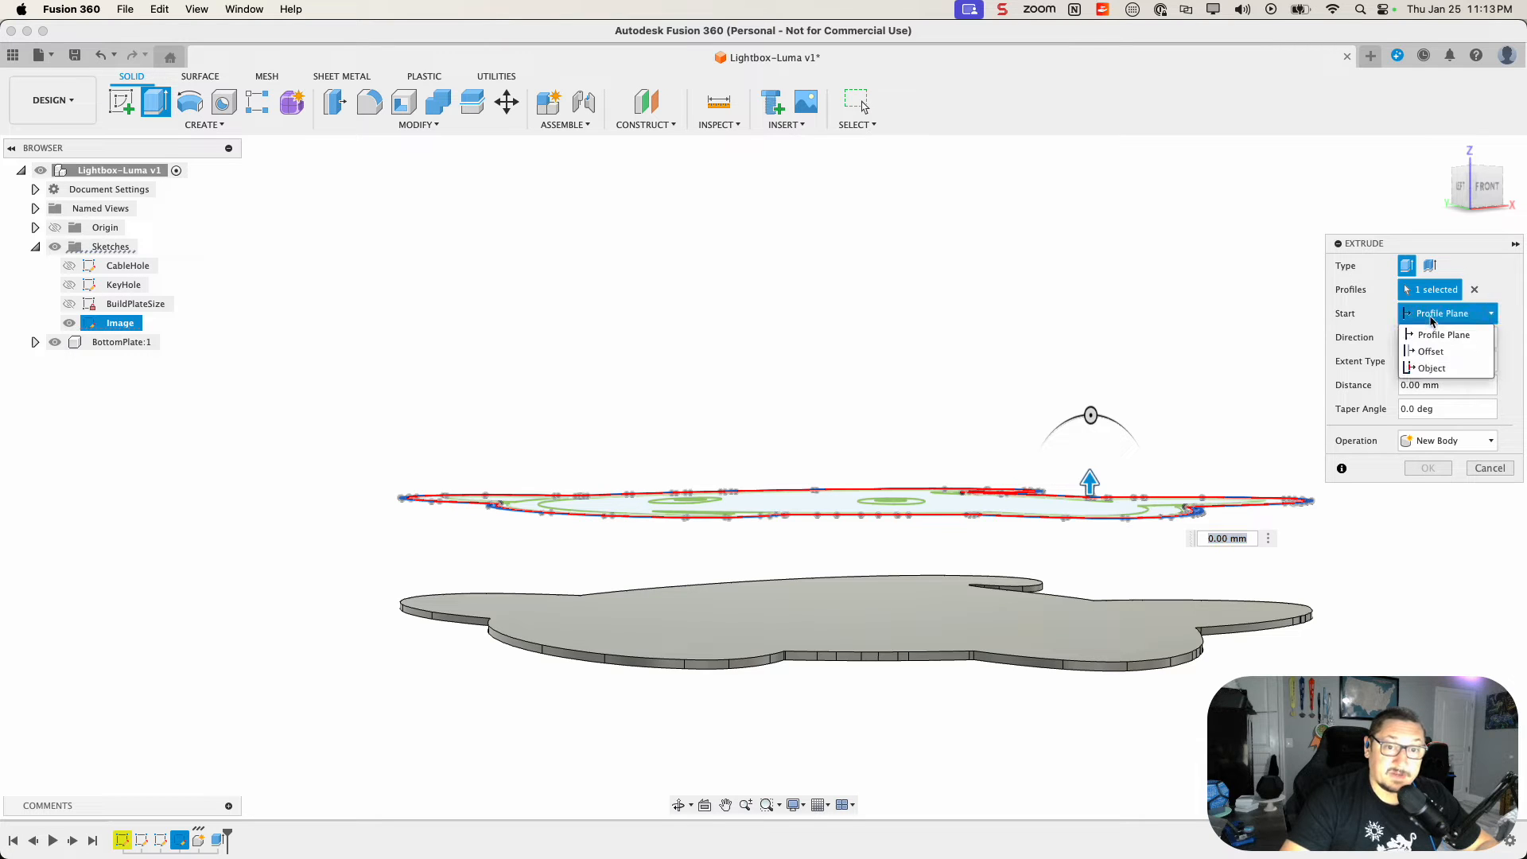
left_click(1430, 353)
left_click(1457, 335)
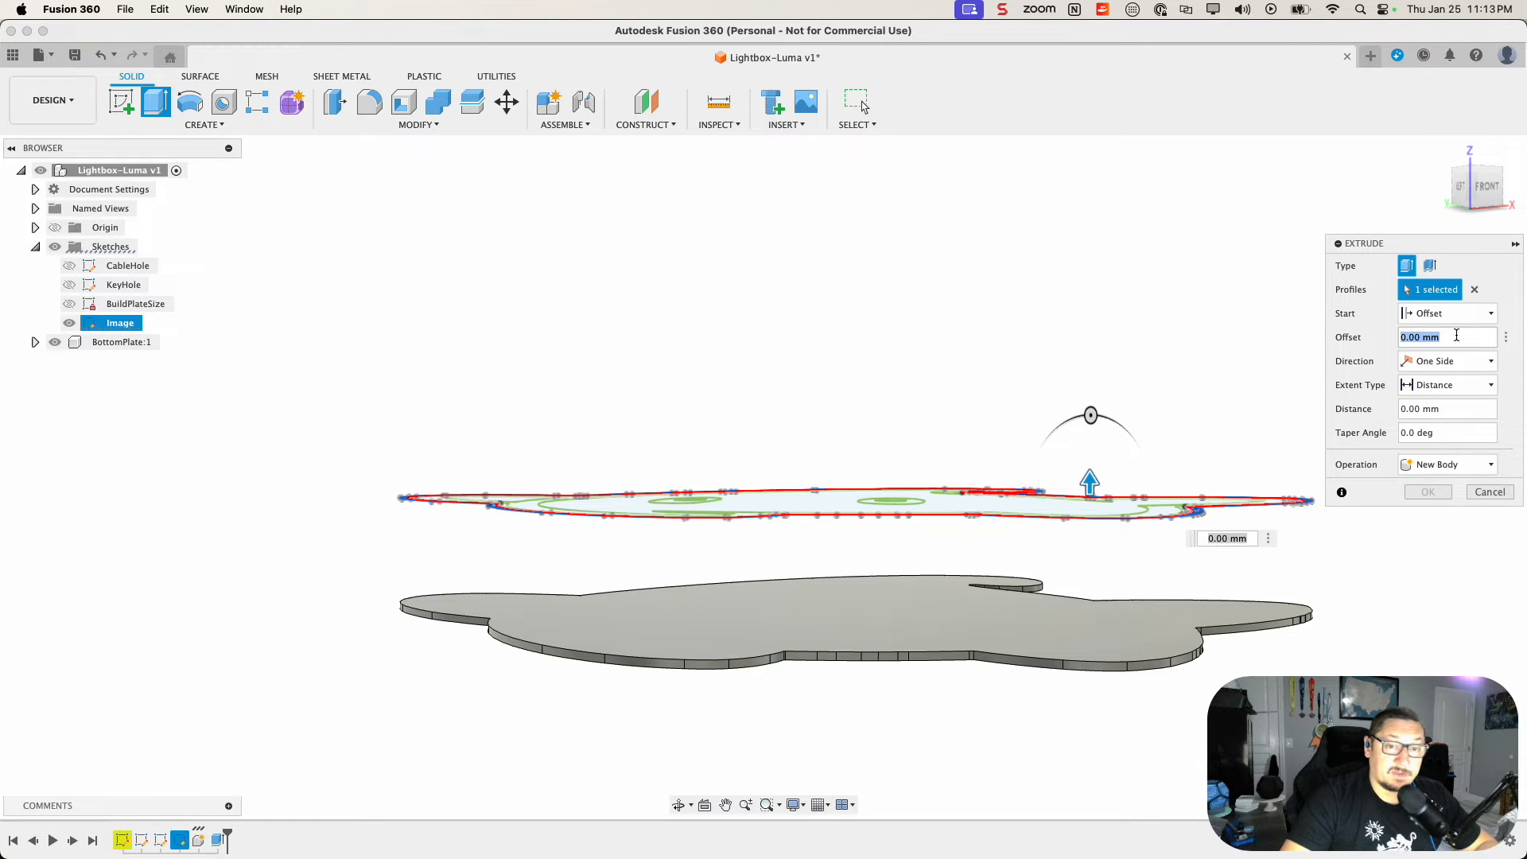
type("-pl")
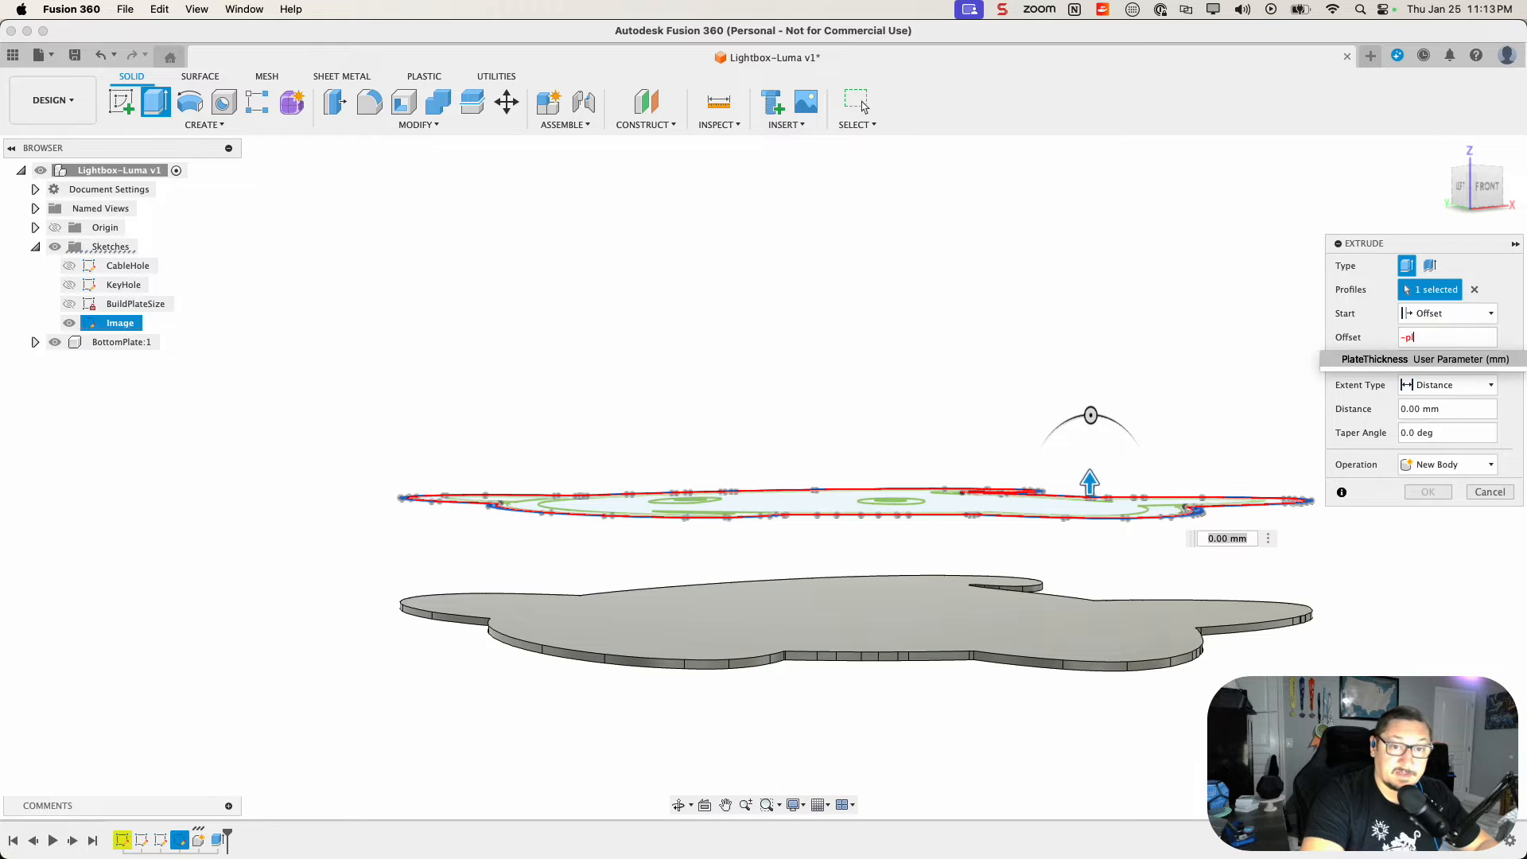
left_click(1380, 359)
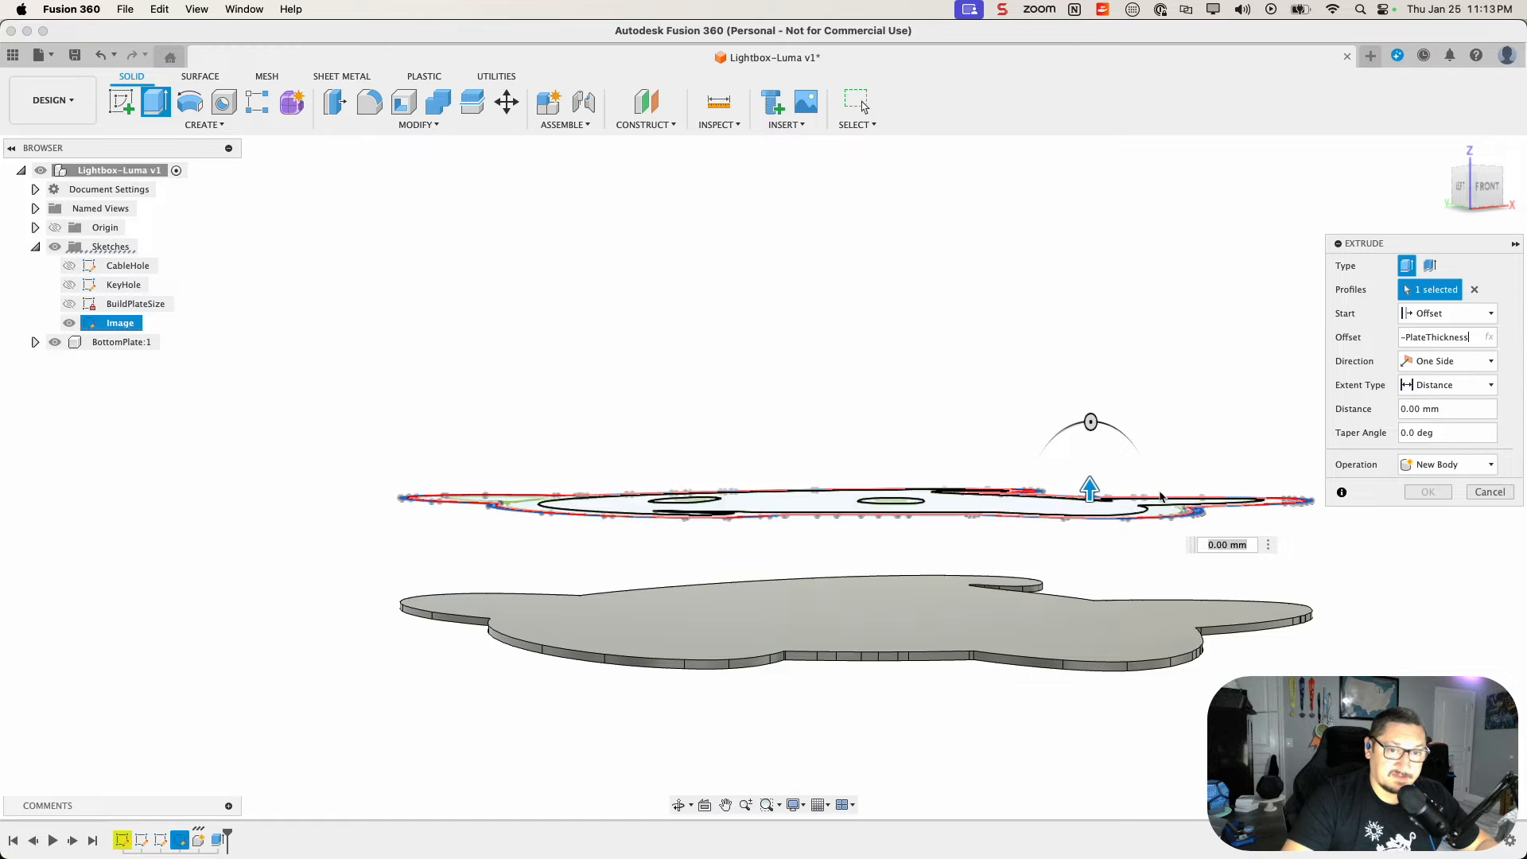
Step: Extend the ring extrusion to the upper face of the bottom plate and join it to the plate as the lightbox wall
left_click(1434, 386)
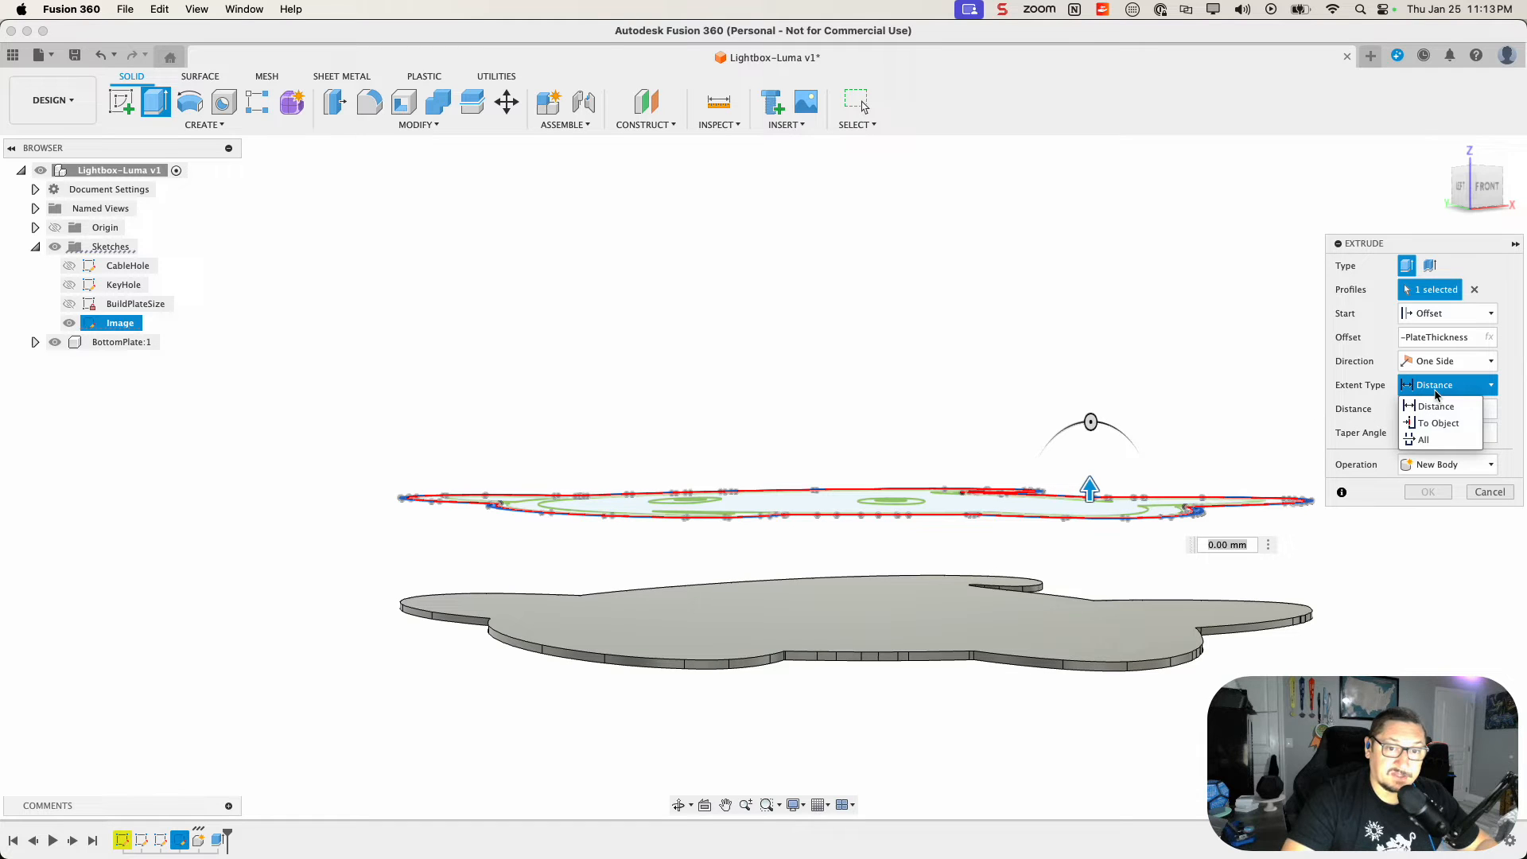
left_click(1442, 430)
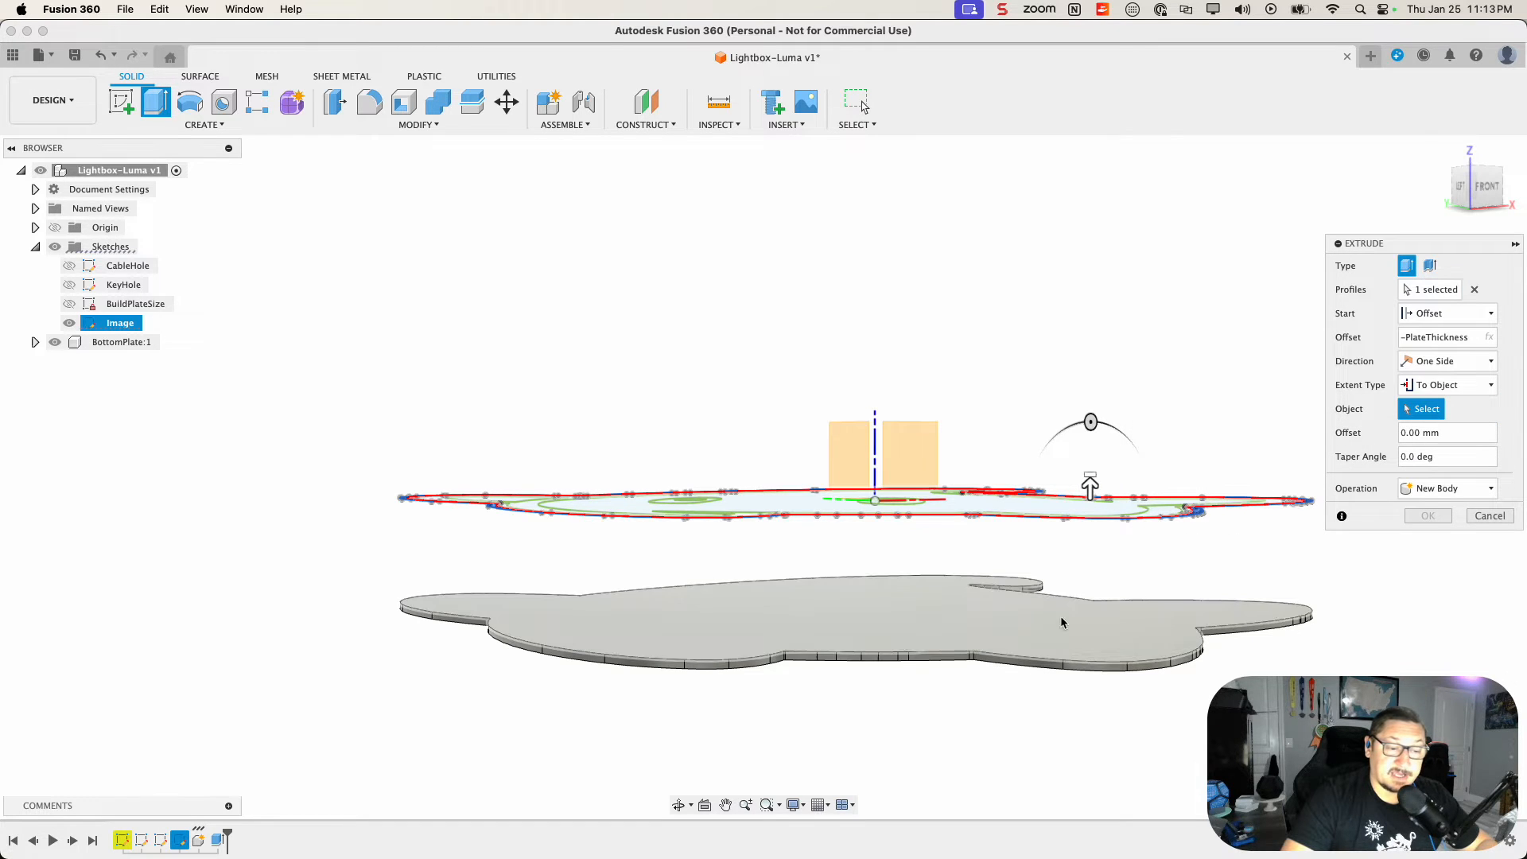
left_click(892, 622)
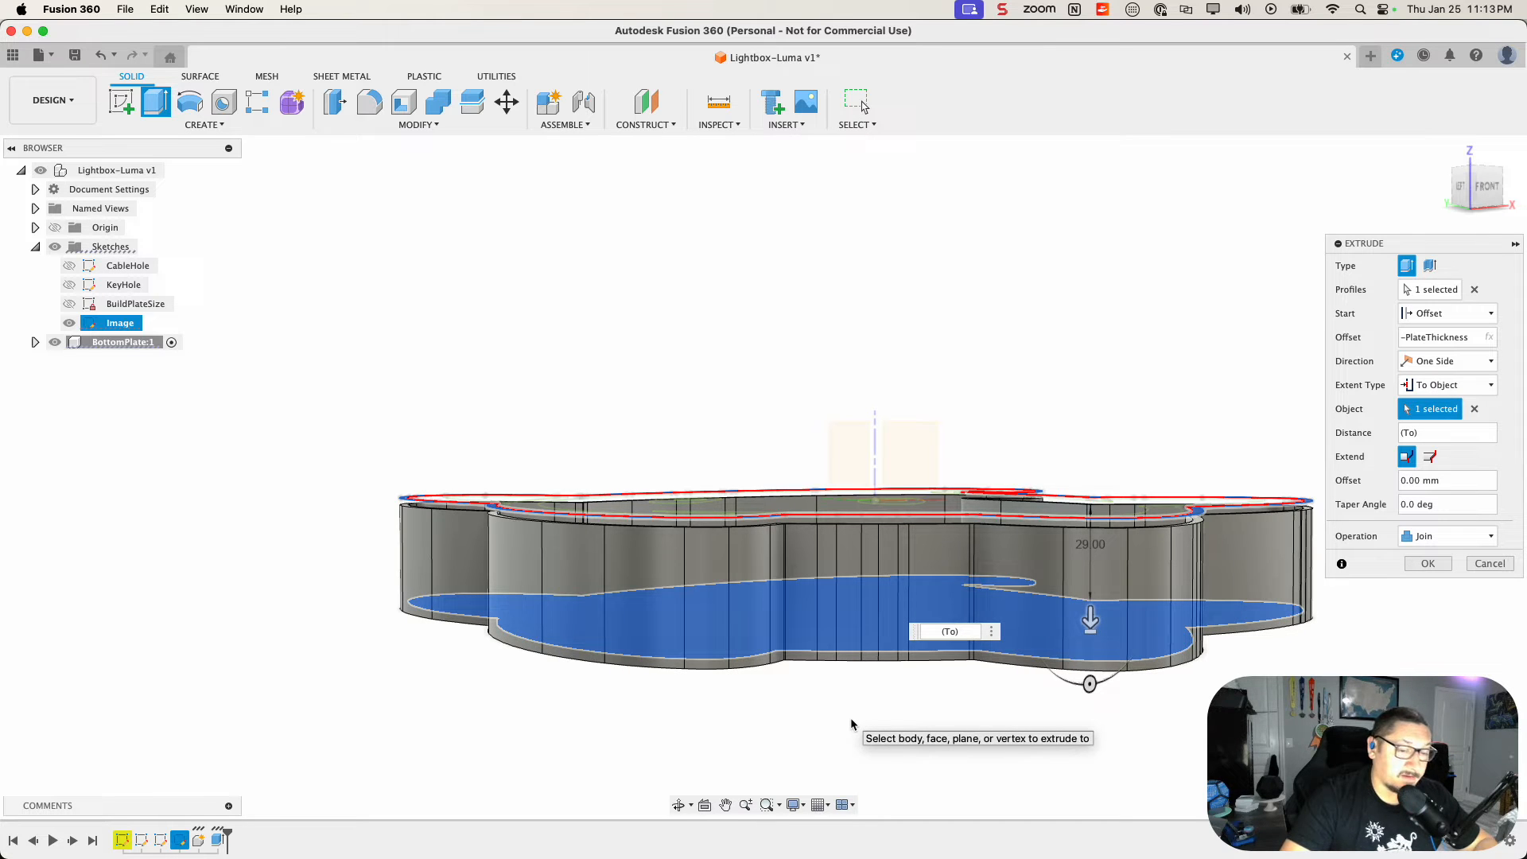
mouse_move(851, 719)
middle_mouse_down("shift")
mouse_move(849, 745)
mouse_move(856, 710)
middle_mouse_up("shift")
mouse_move(283, 552)
middle_mouse_down("shift")
mouse_move(279, 573)
mouse_move(280, 558)
middle_mouse_up("shift")
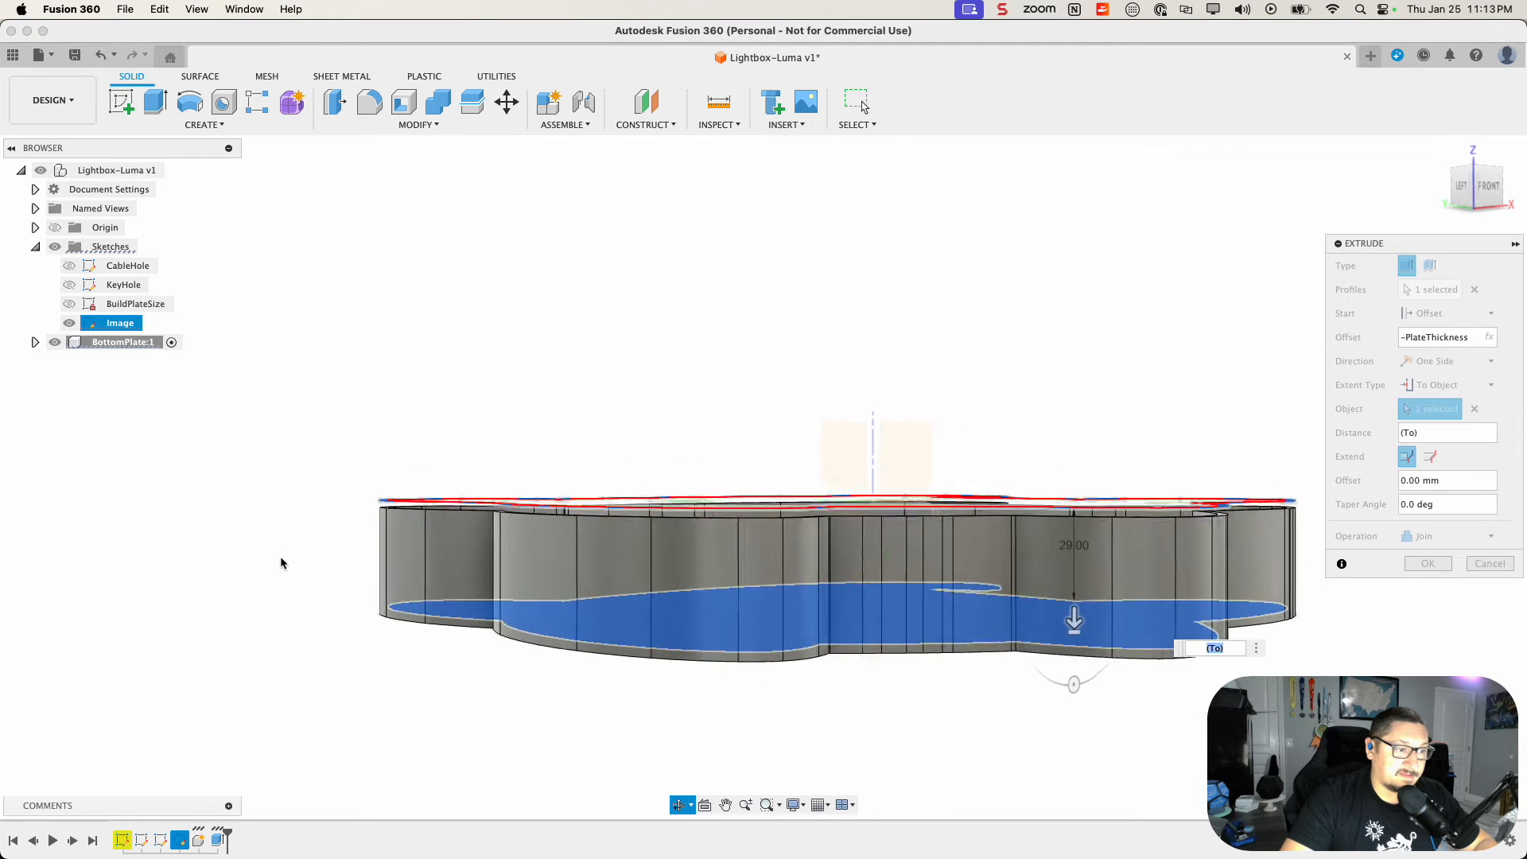
scroll(592, 516, "up", 5)
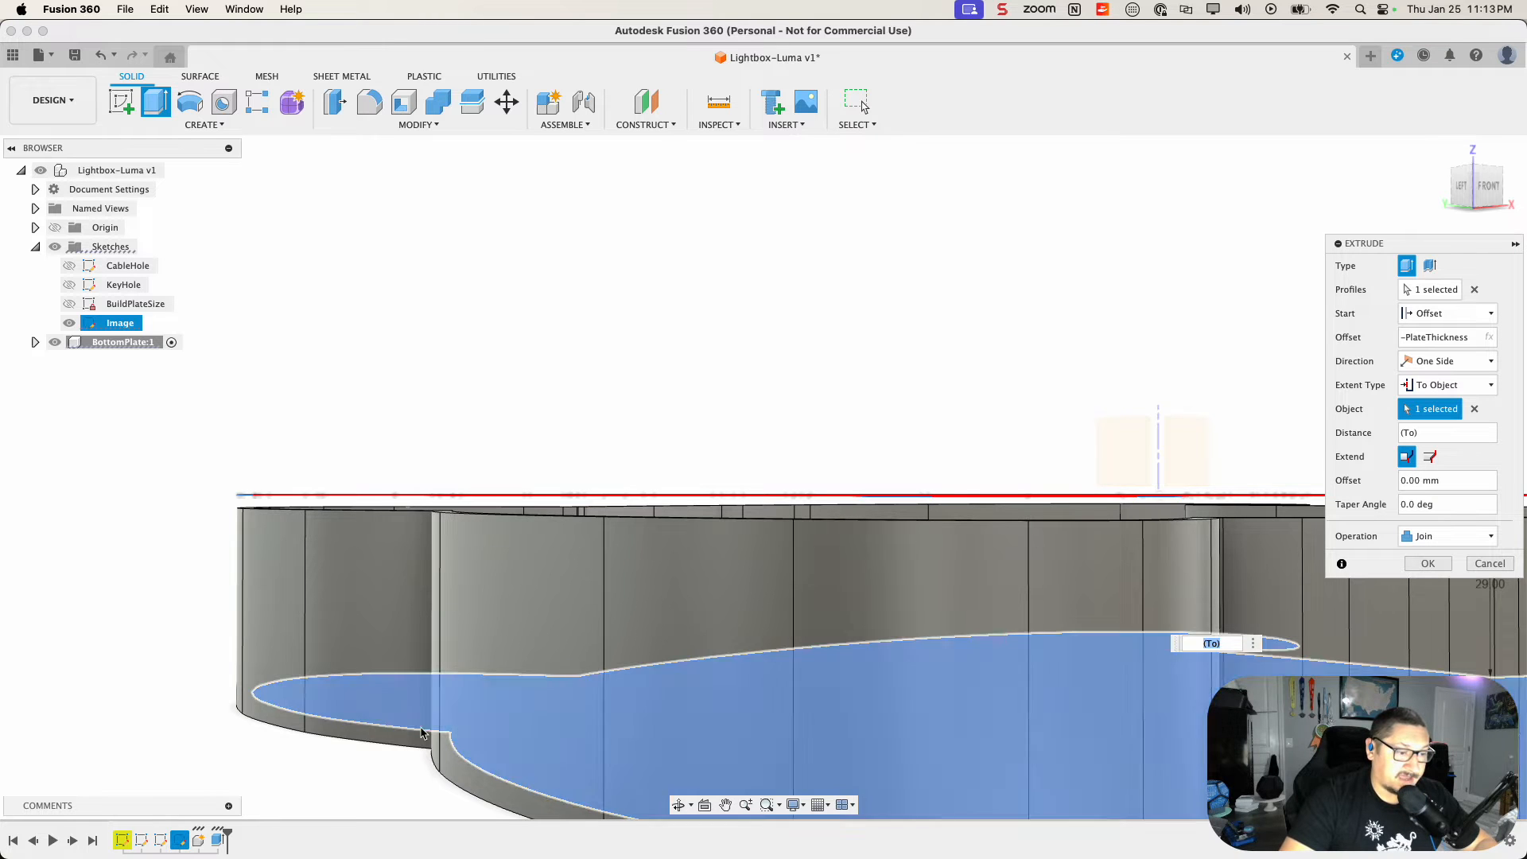
scroll(529, 673, "down", 2)
middle_click_drag(428, 723, 414, 760, "shift")
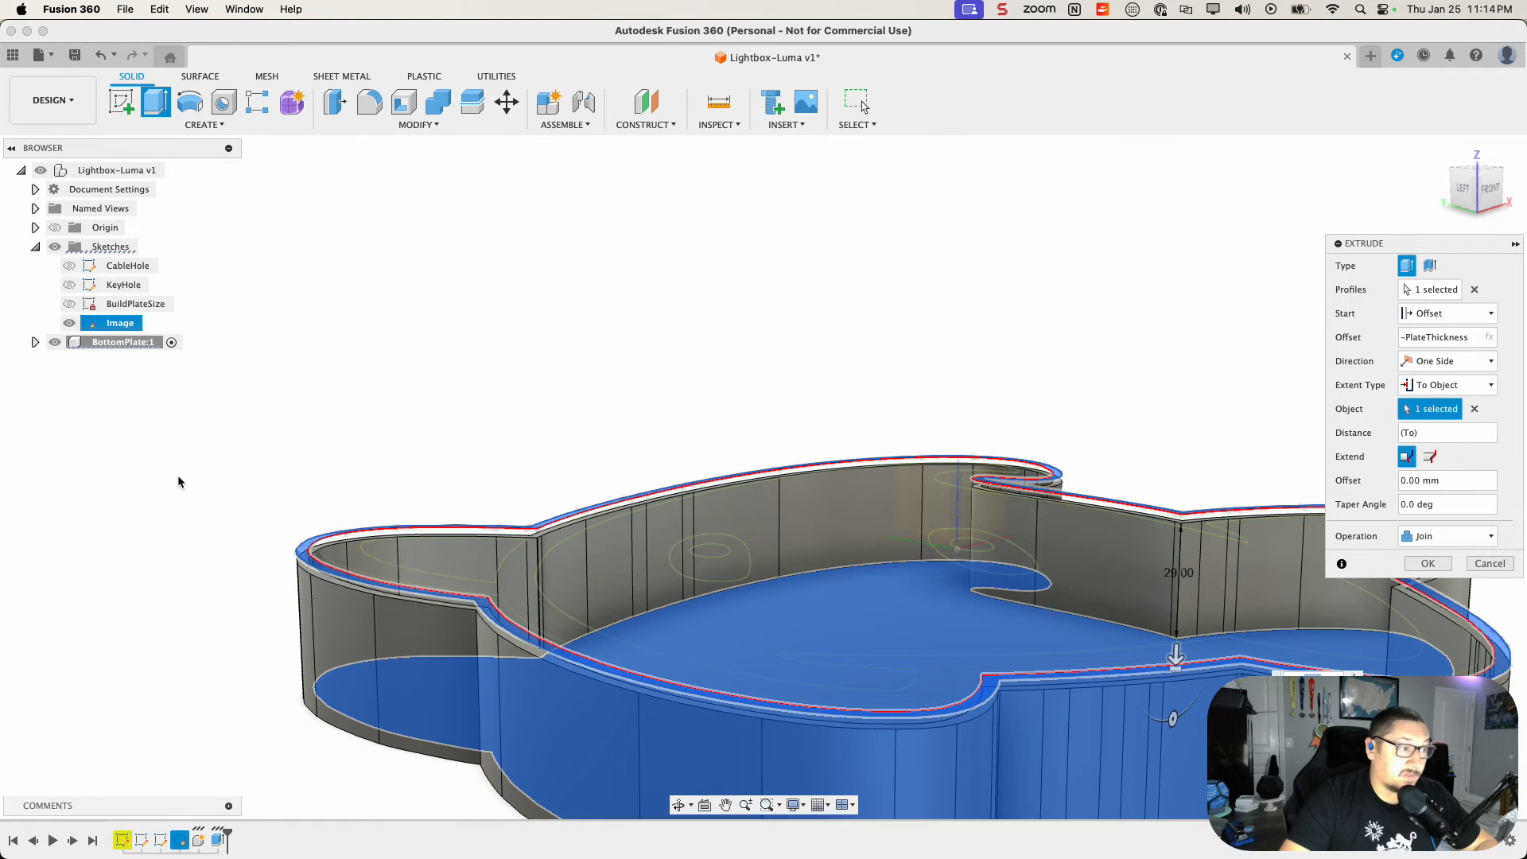
left_click(136, 348)
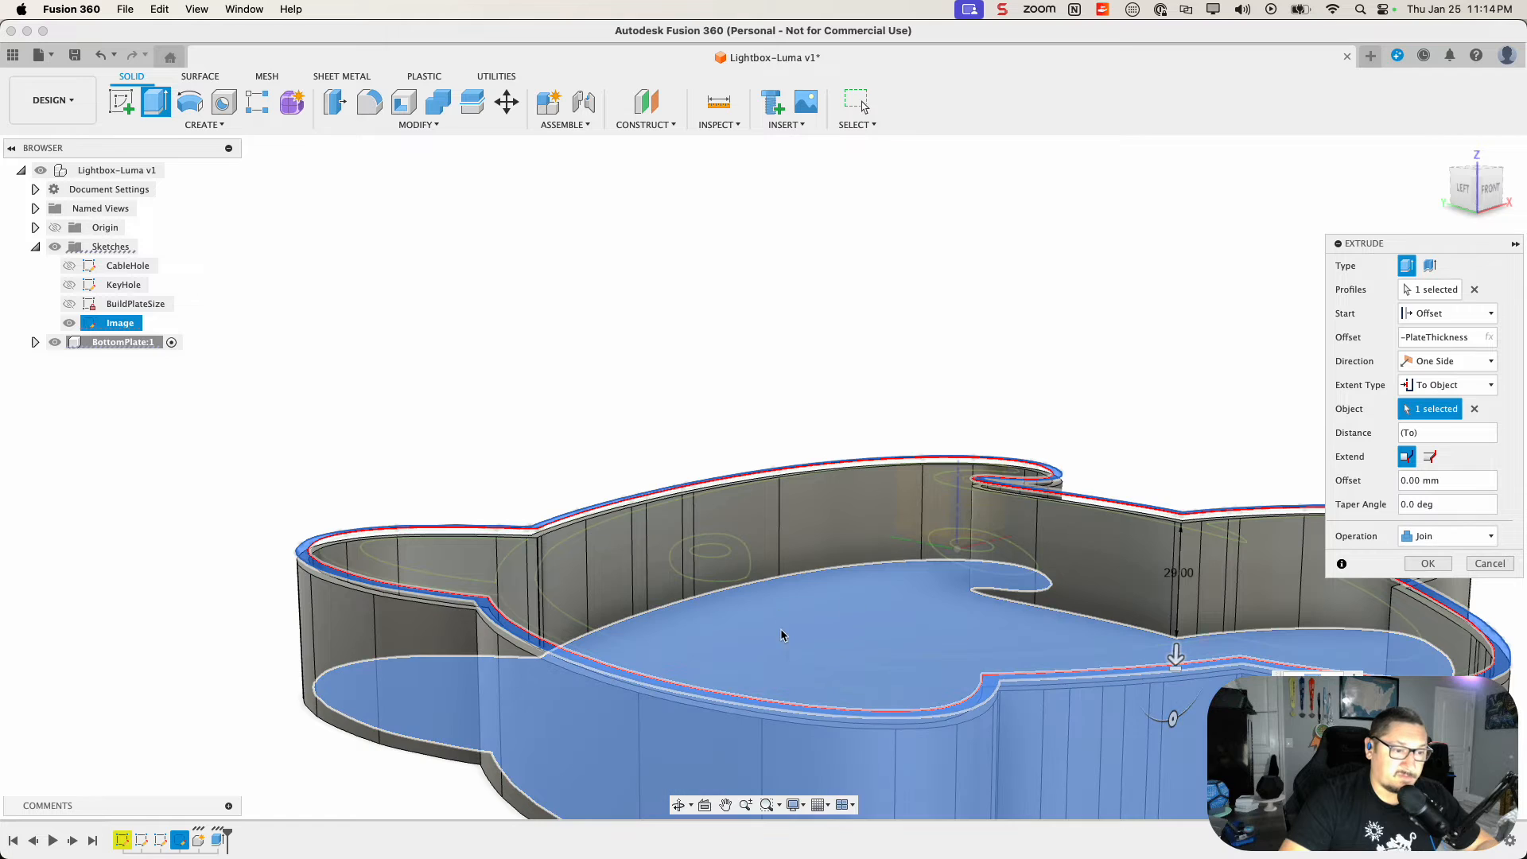
left_click(1425, 564)
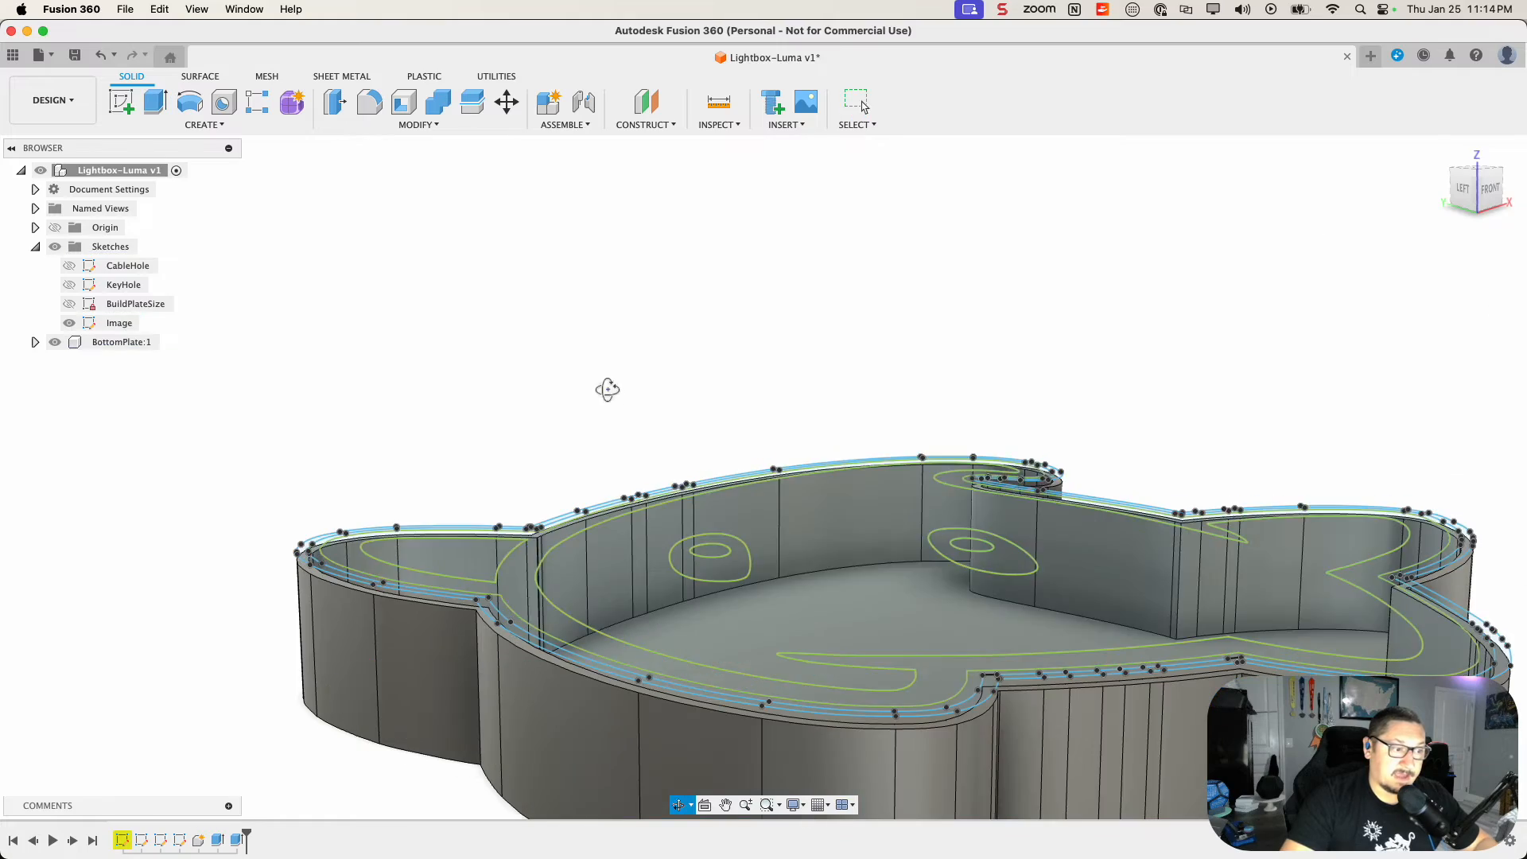
middle_click_drag(606, 389, 589, 448, "shift")
scroll(755, 528, "down", 5)
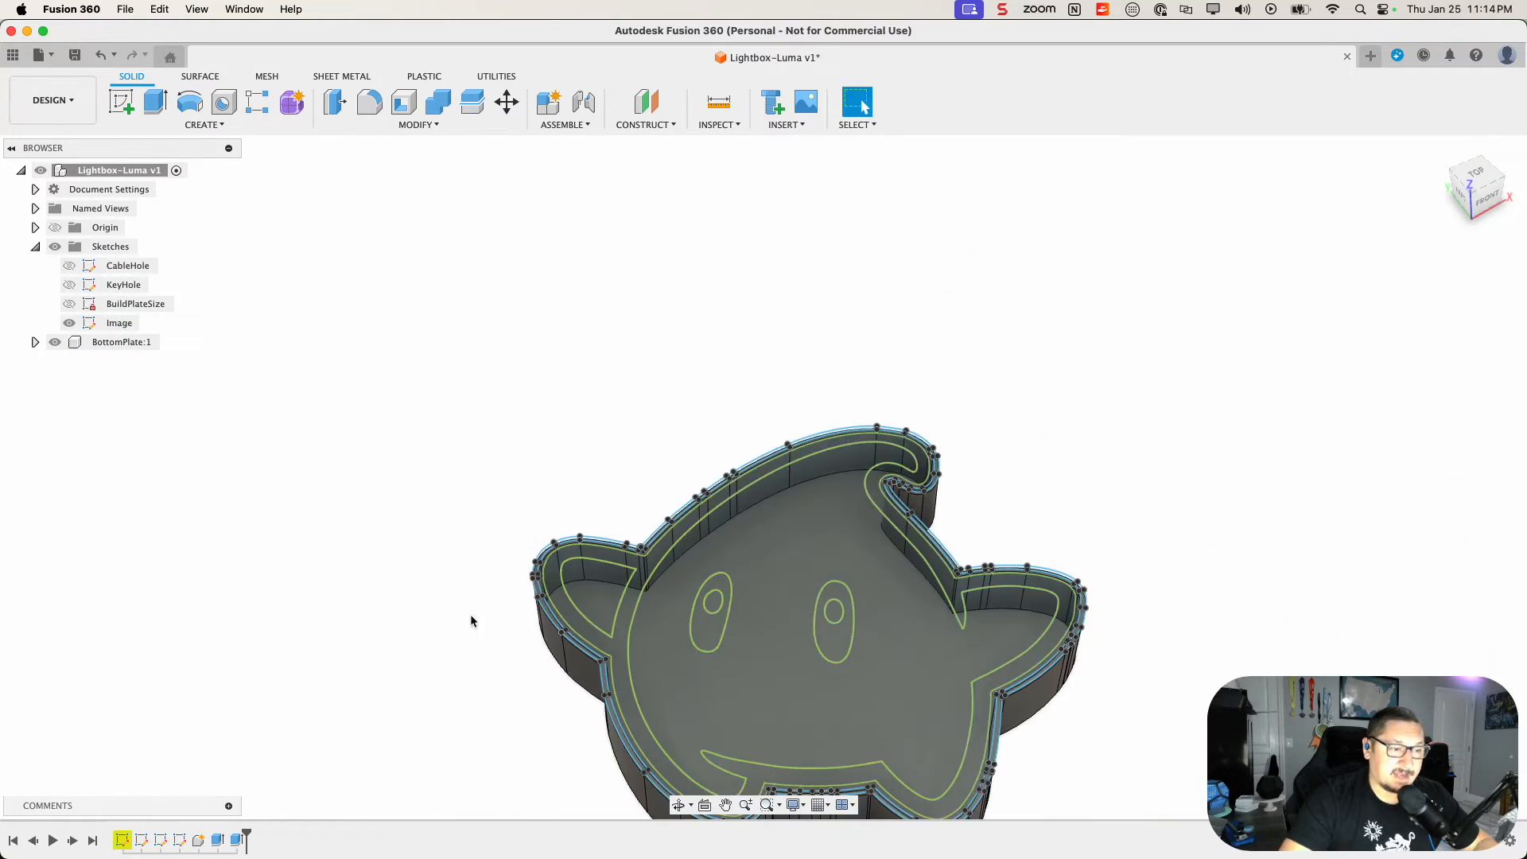
middle_click_drag(535, 710, 793, 404, "shift")
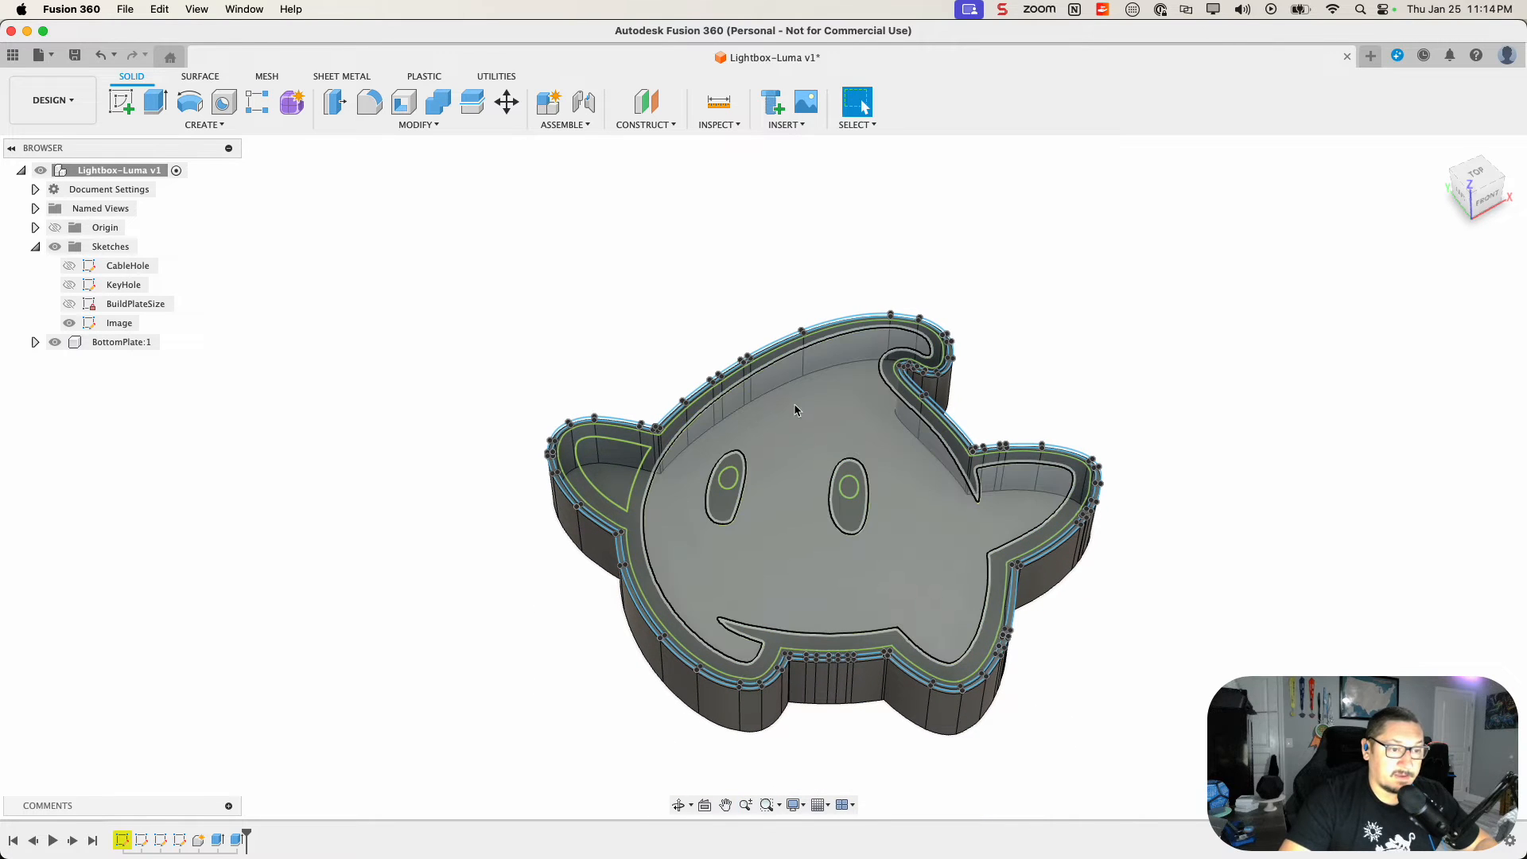
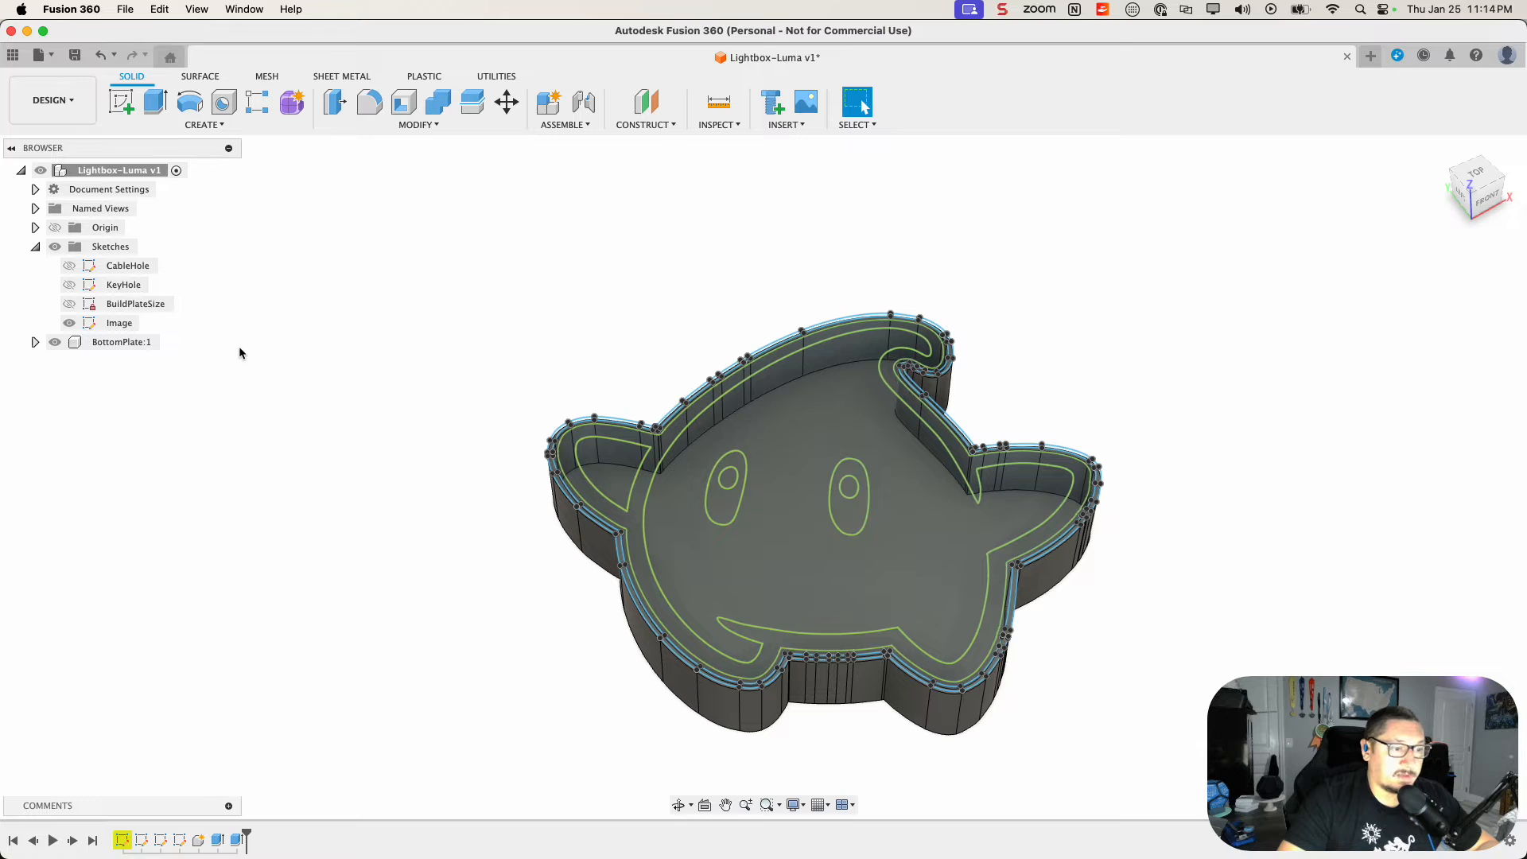
left_click(55, 342)
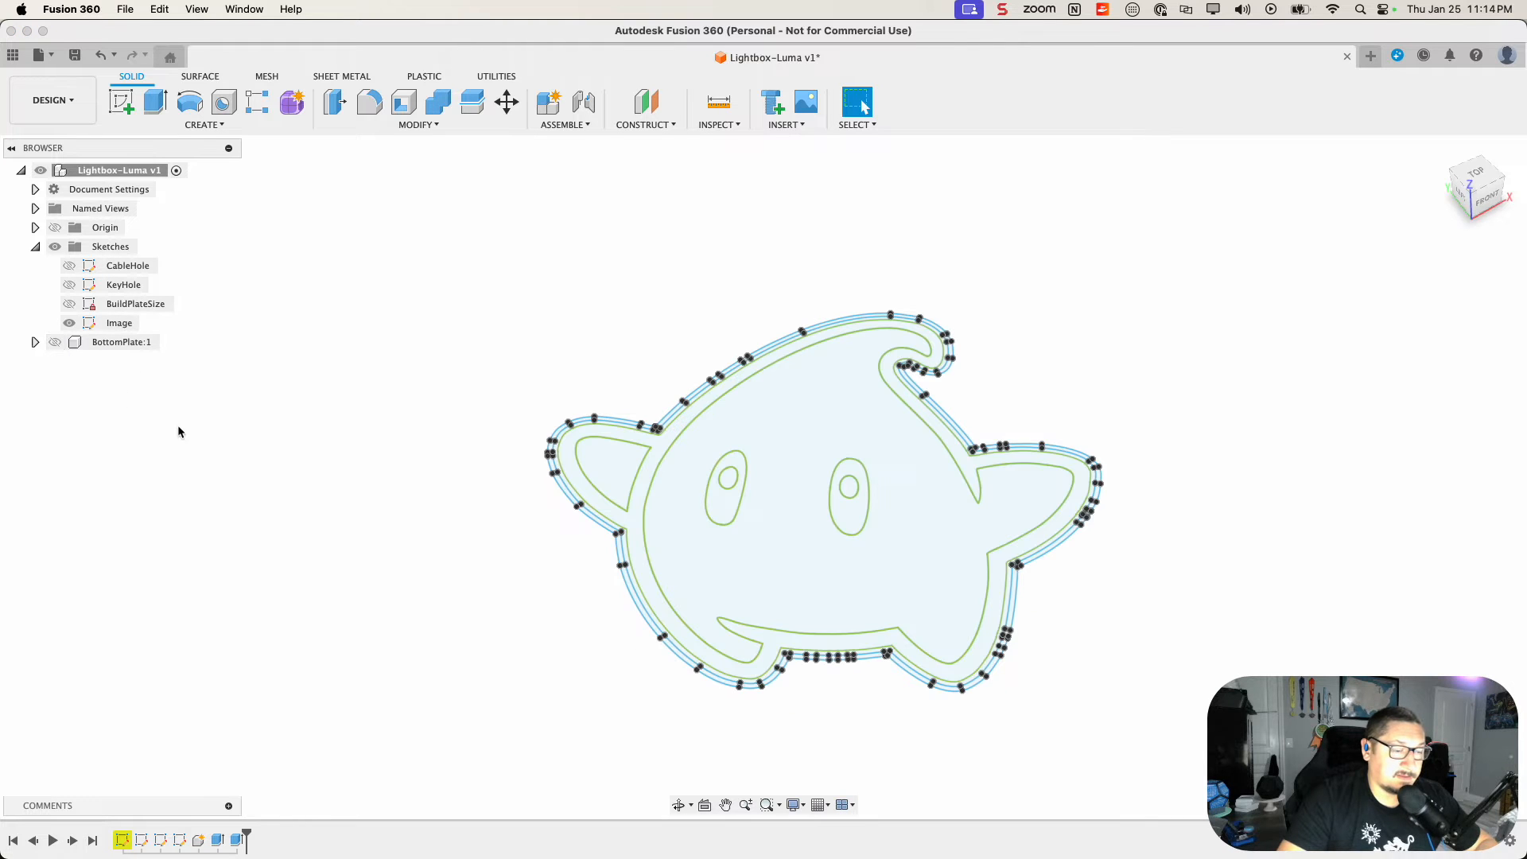
mouse_move(439, 250)
left_mouse_down()
mouse_move(532, 341)
mouse_move(1171, 737)
left_mouse_up()
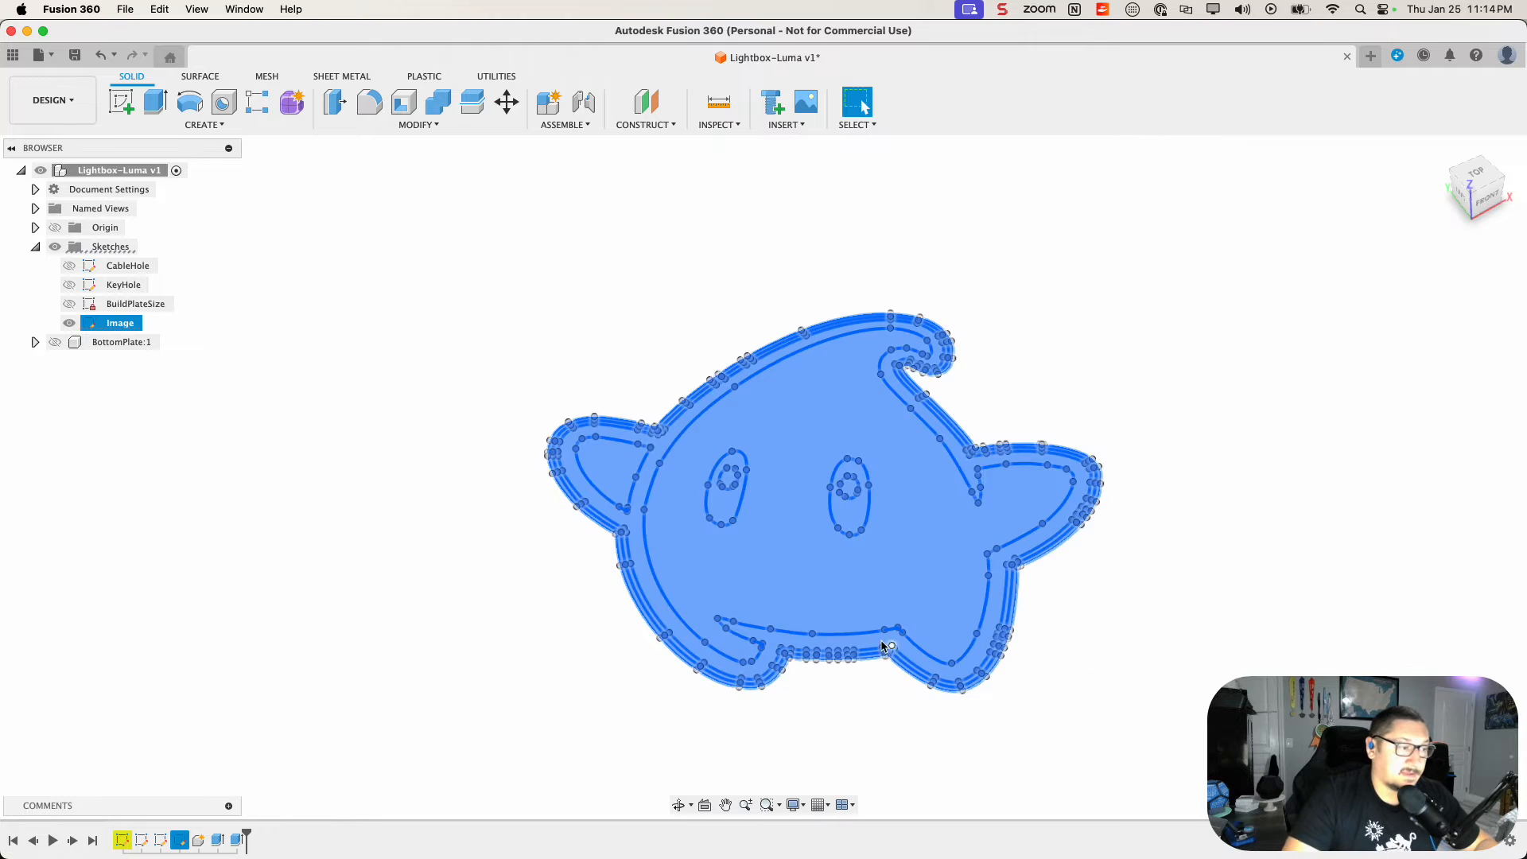
key("e")
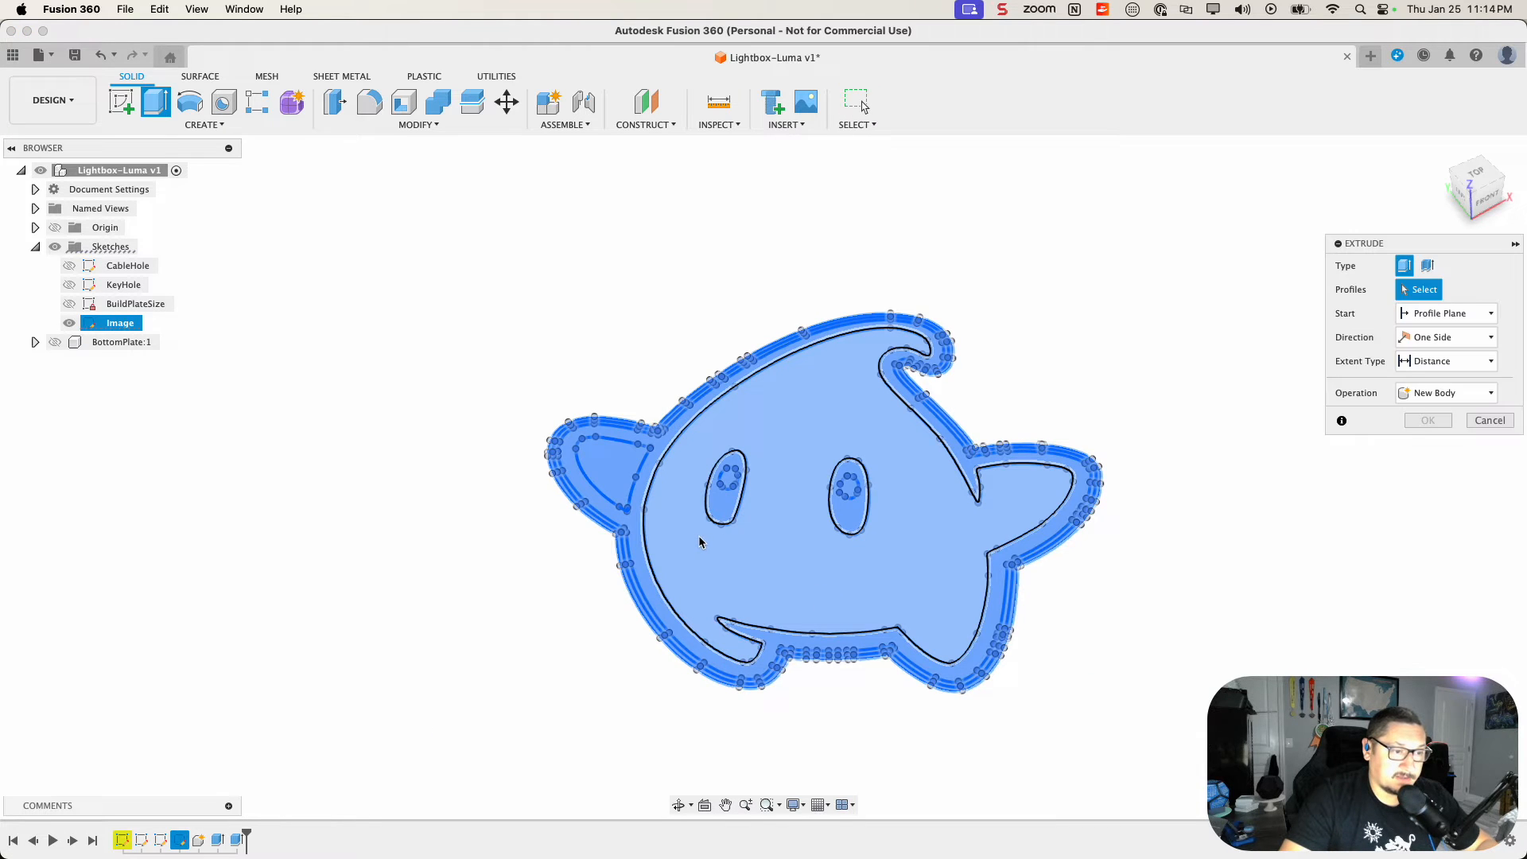
mouse_move(359, 552)
middle_mouse_down("shift")
mouse_move(364, 479)
mouse_move(388, 534)
middle_mouse_up("shift")
left_click(54, 342)
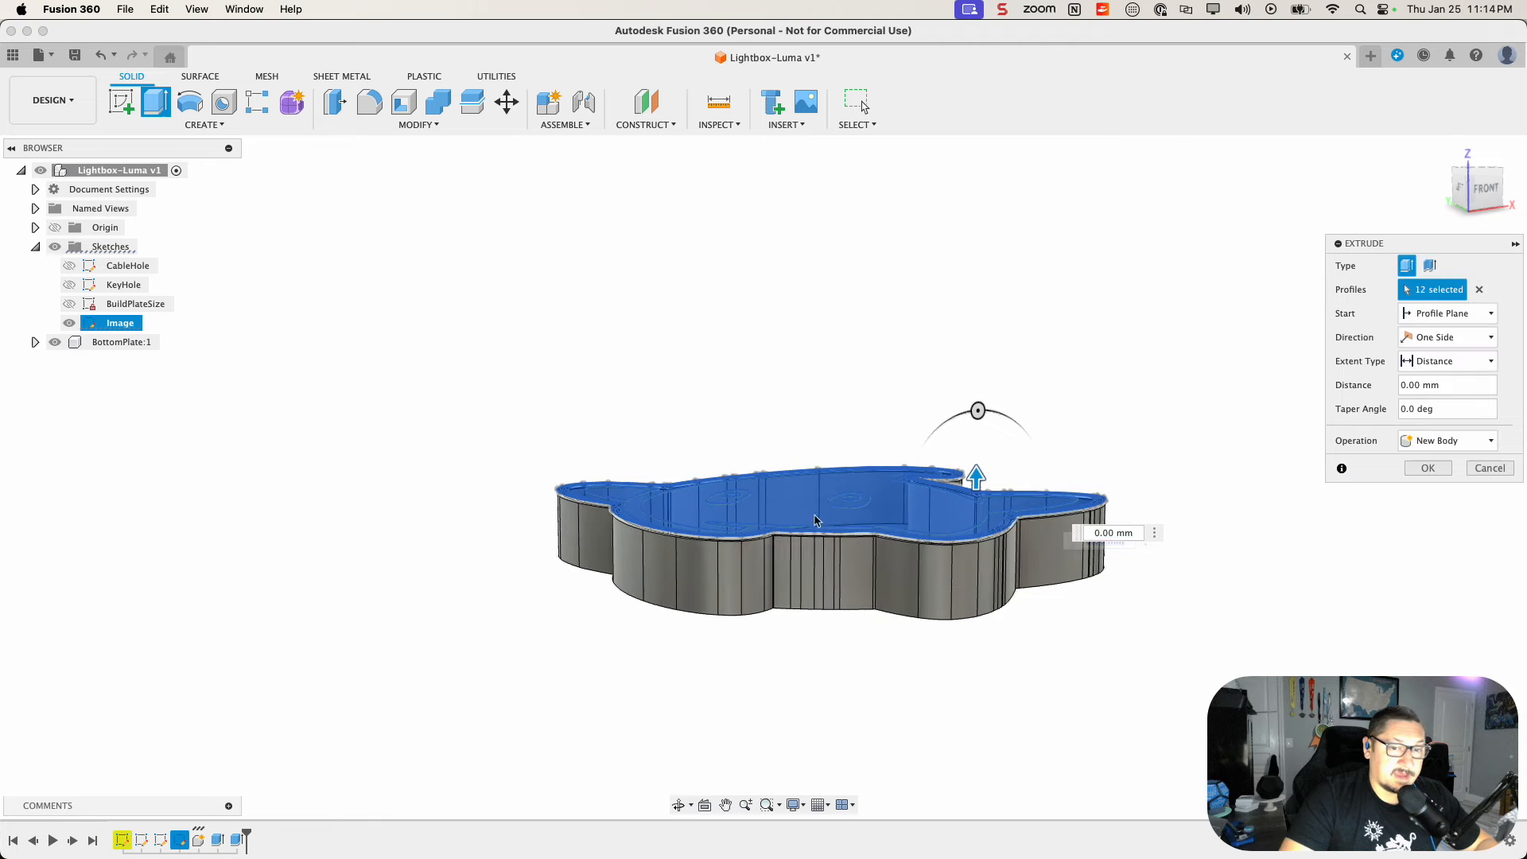
key("Escape")
mouse_move(478, 560)
middle_mouse_down("shift")
mouse_move(488, 637)
mouse_move(492, 621)
middle_mouse_up("shift")
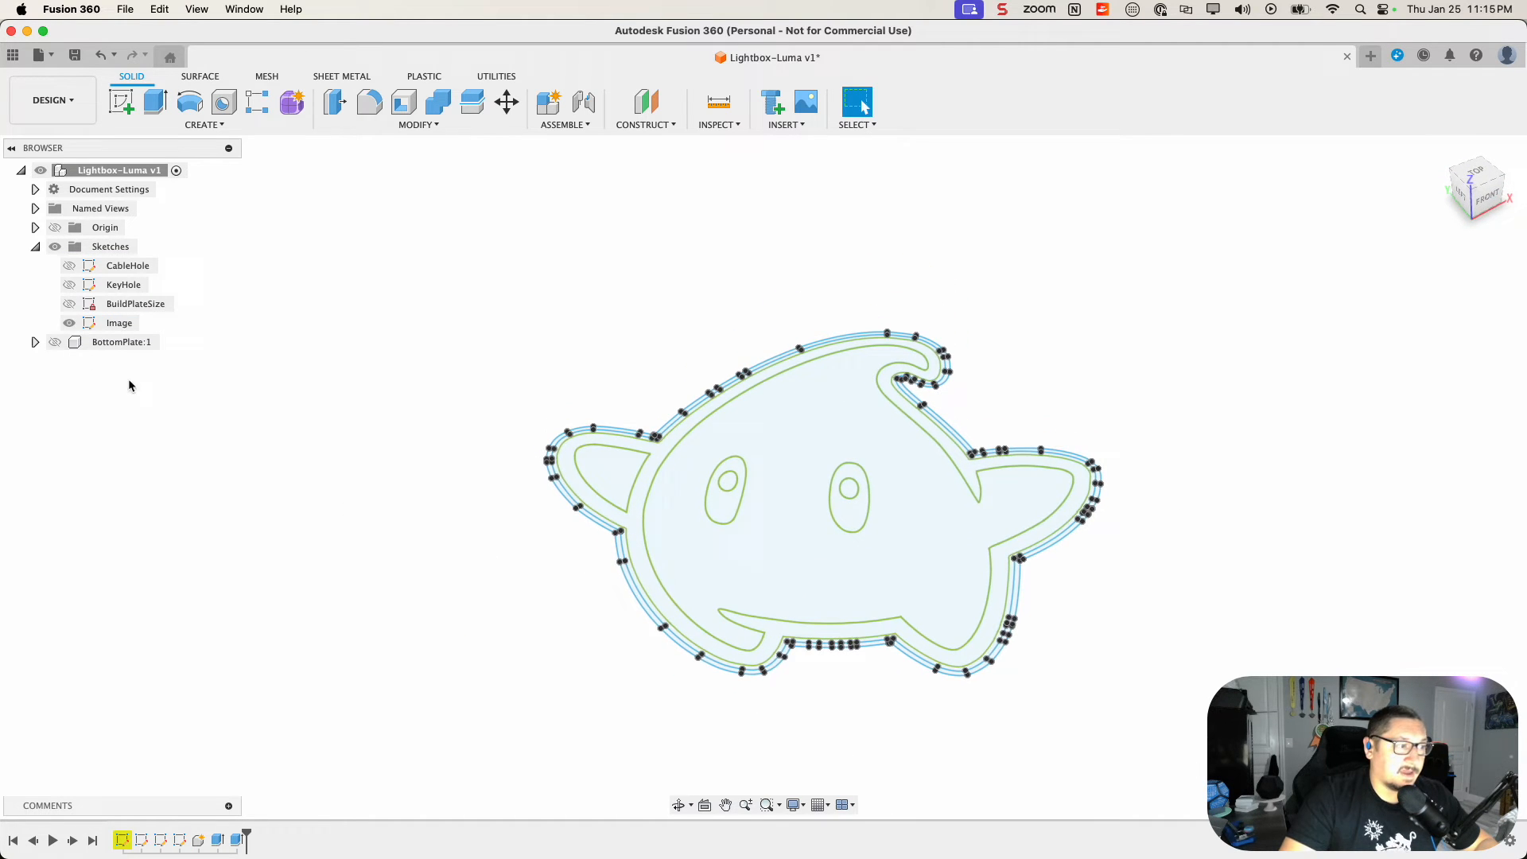
left_click(55, 342)
Step: Select the figure's thick outline profile just inside the wall in the Image sketch
middle_click_drag(357, 583, 404, 485, "shift")
scroll(437, 370, "up", 5)
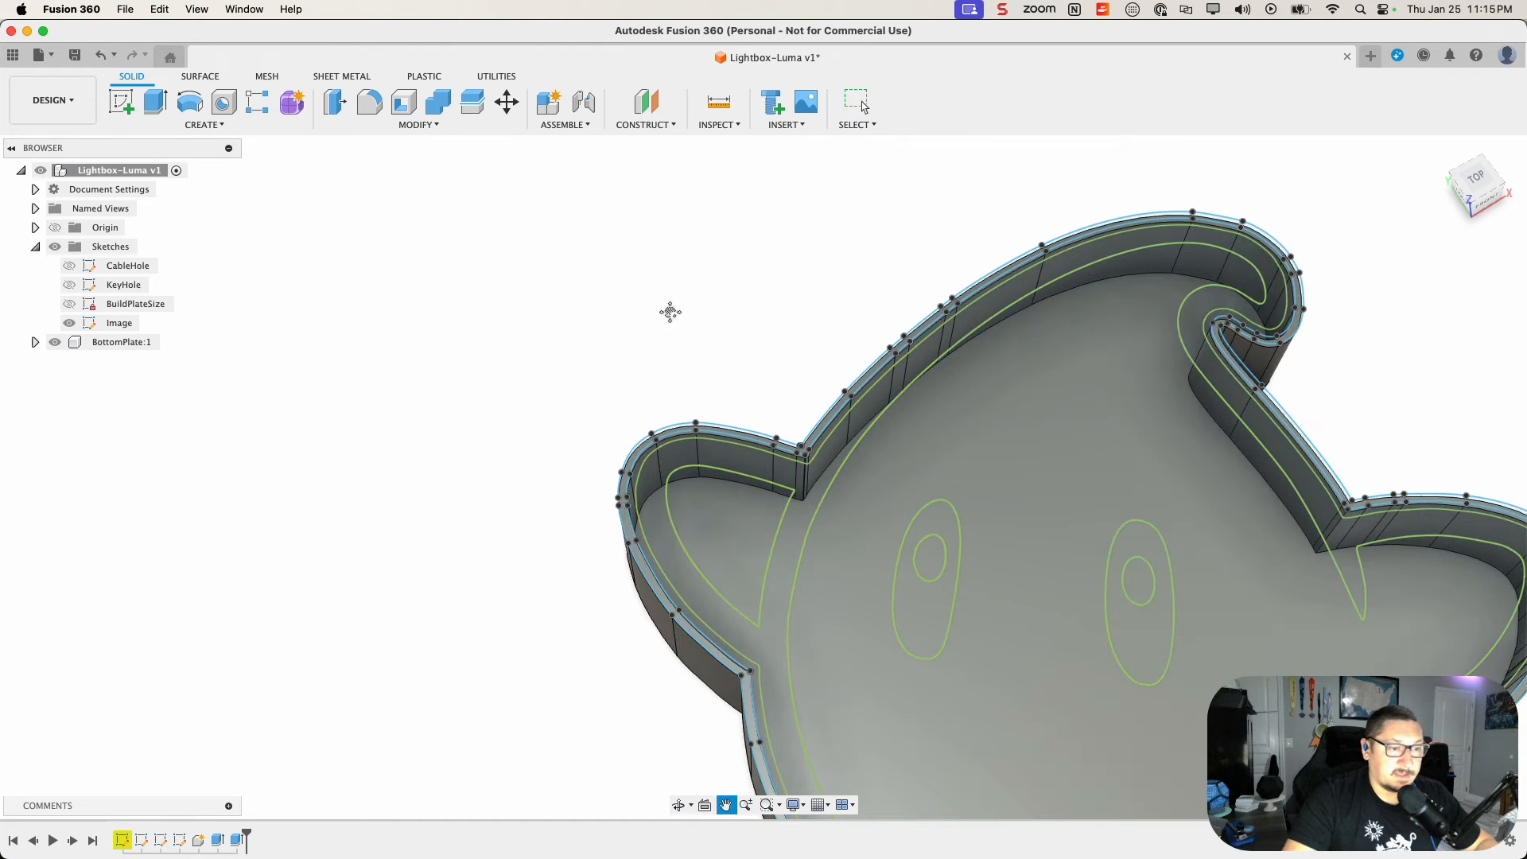
middle_click_drag(668, 310, 385, 331)
scroll(388, 334, "up", 2)
scroll(388, 334, "up", 2)
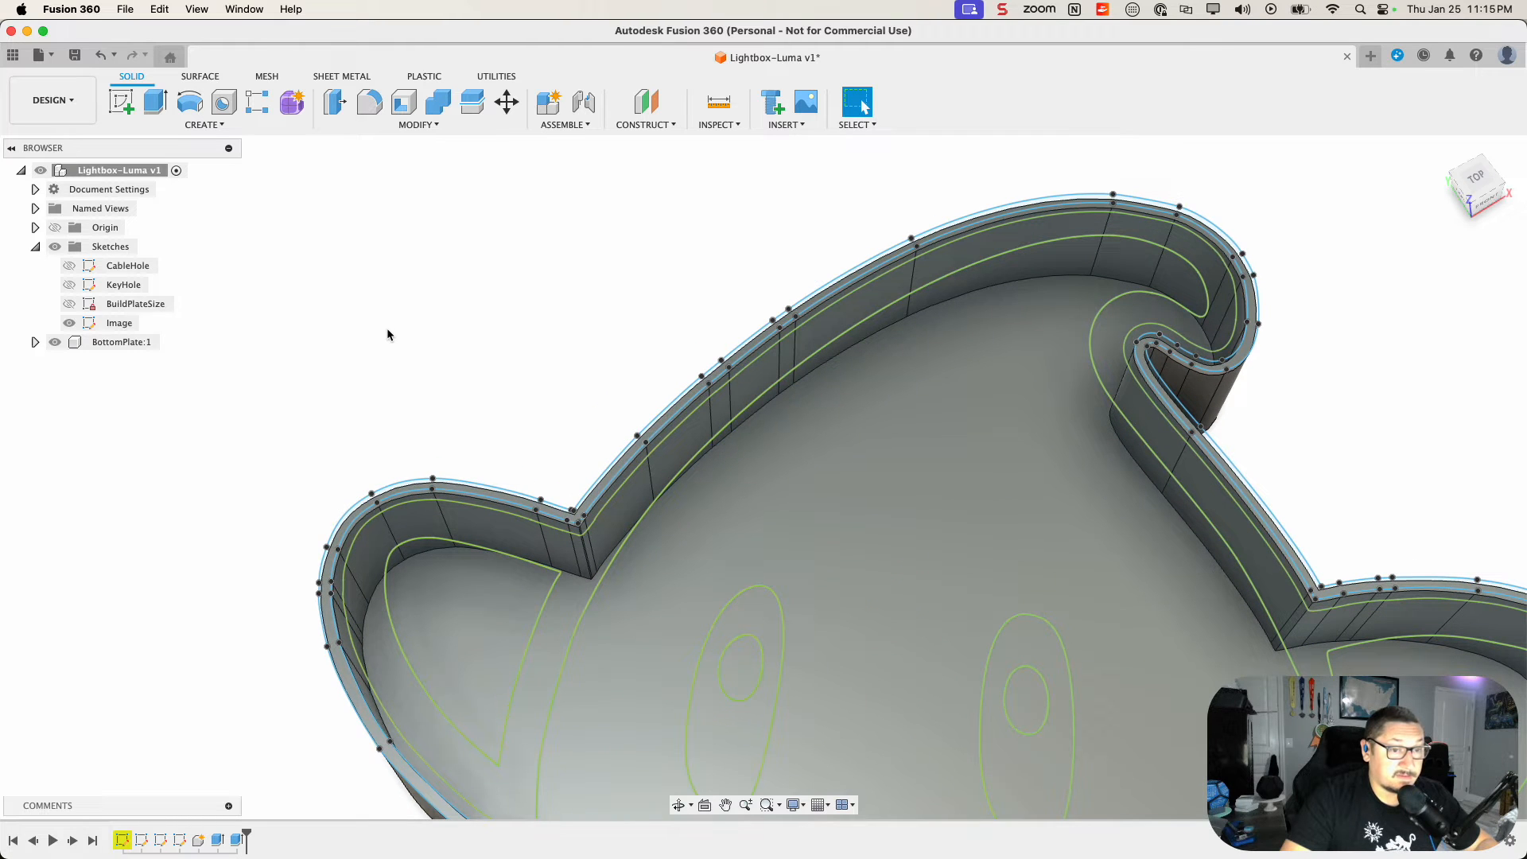
scroll(386, 332, "down", 2)
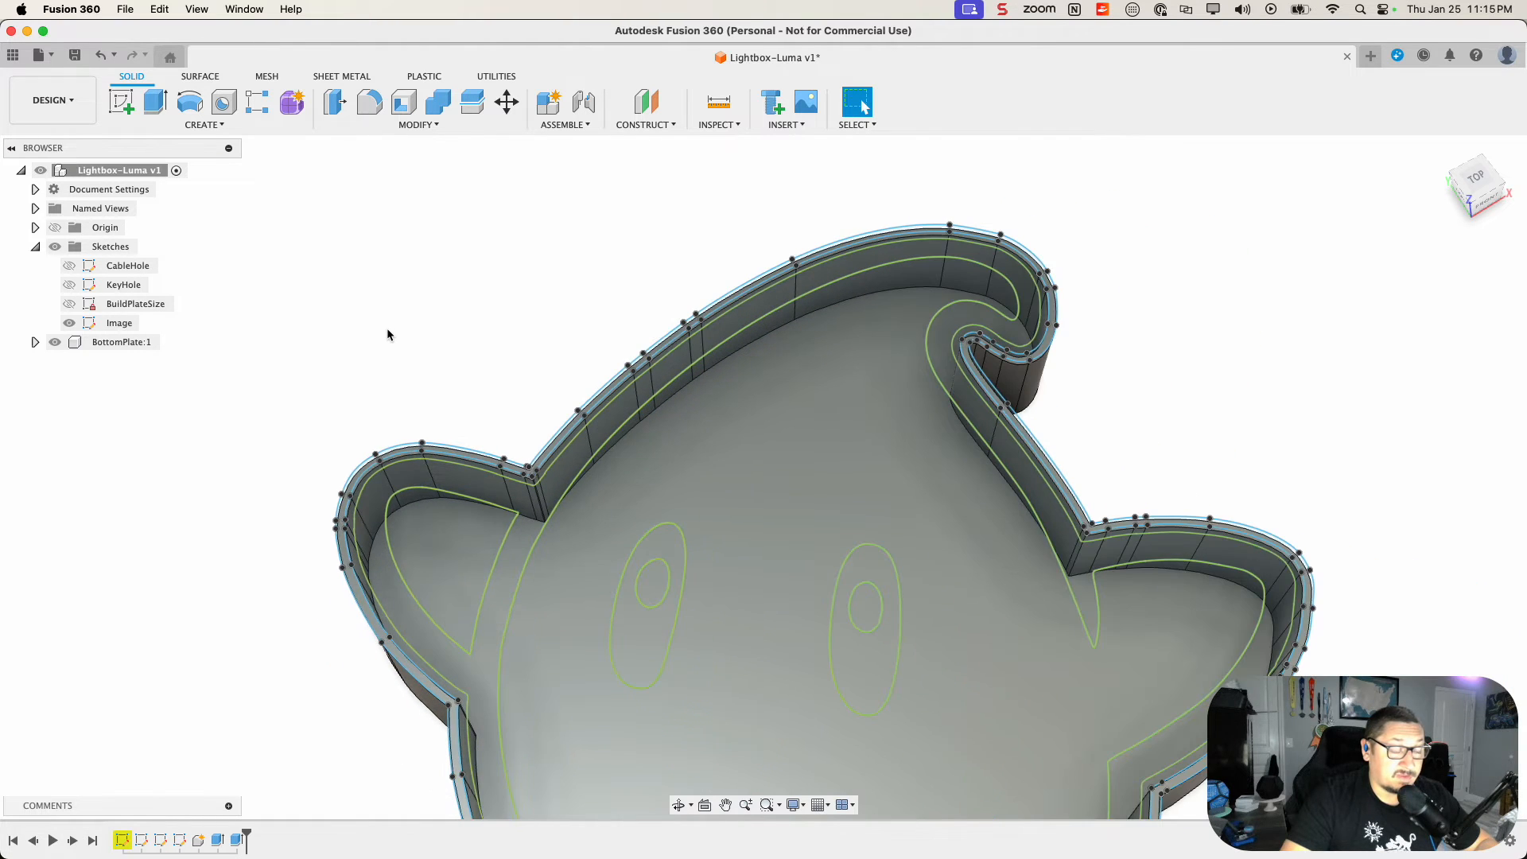
left_click(529, 501)
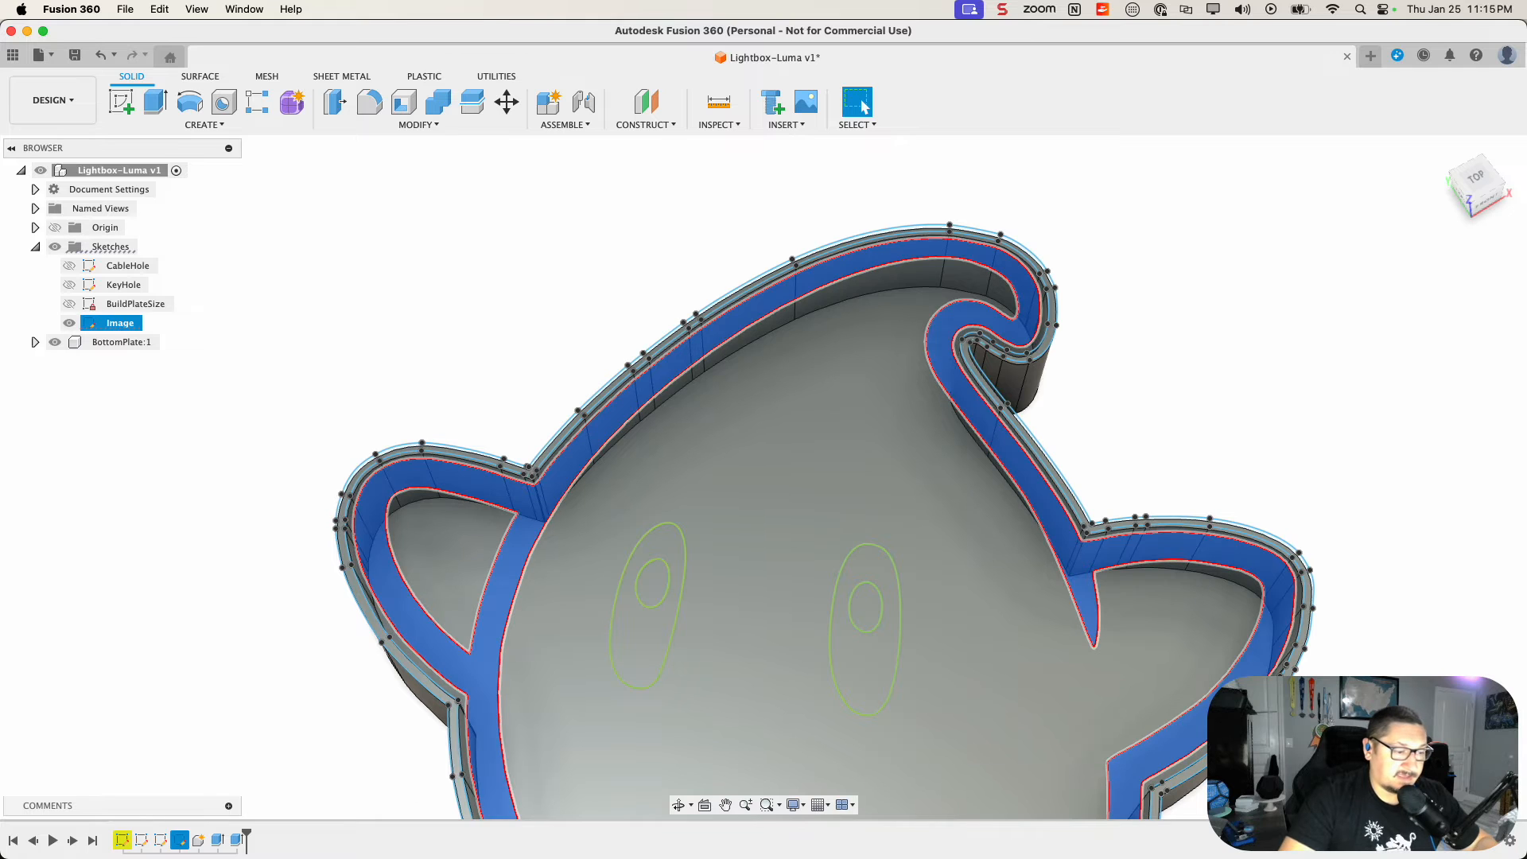
Step: Switch to Finder and preview super-mario-luma.png on the Desktop as a reference for the figure's dark areas
left_click(64, 825)
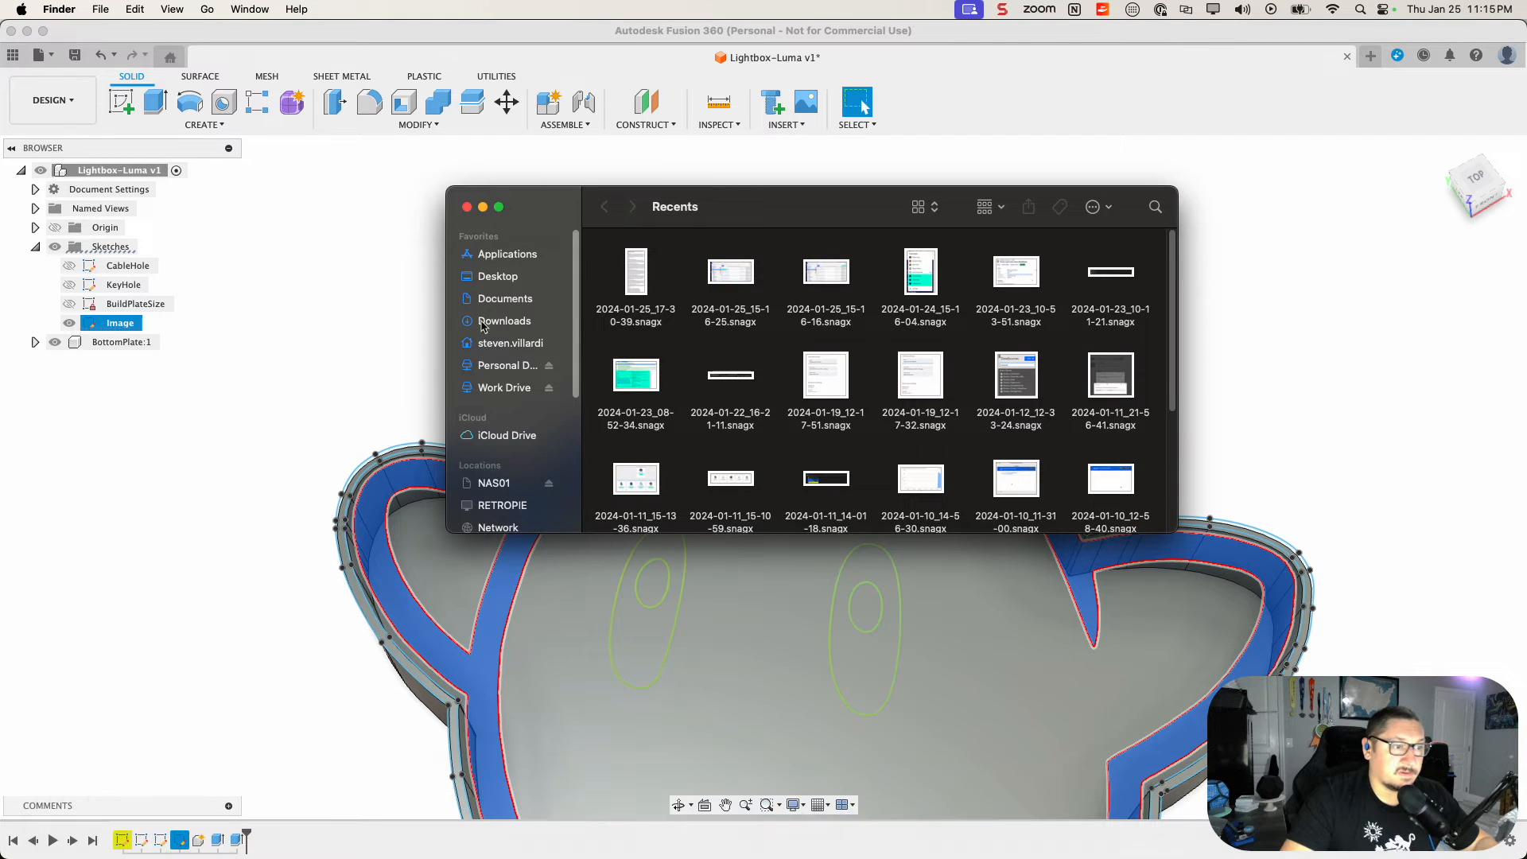
left_click(504, 300)
left_click(504, 321)
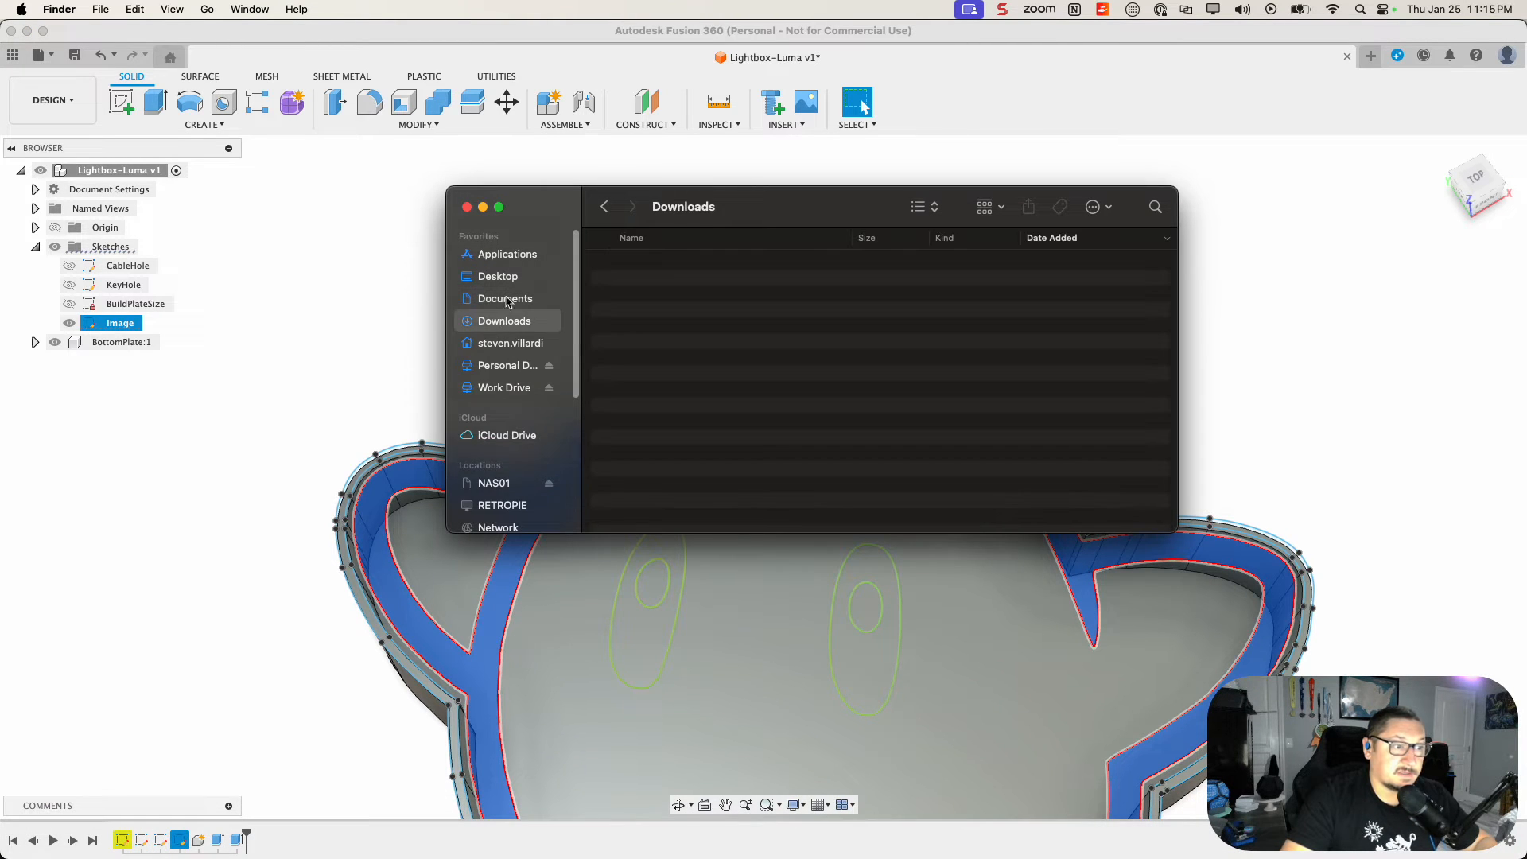
left_click(509, 279)
left_click(630, 270)
key("space")
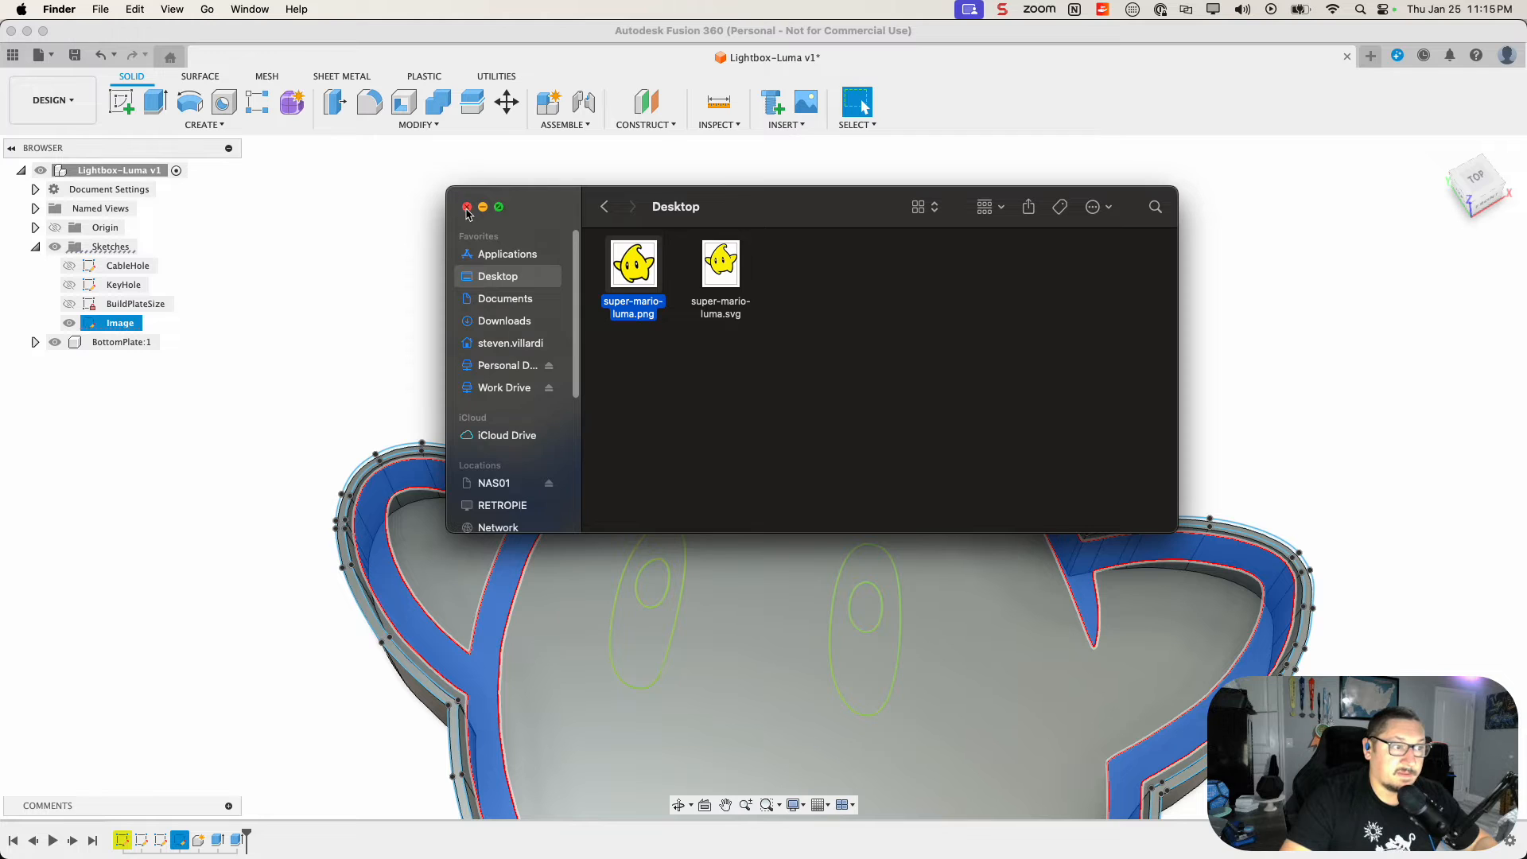
left_click(467, 207)
Step: Add both eye profiles, excluding their small inner ovals, to the outline selection
scroll(522, 441, "down", 5)
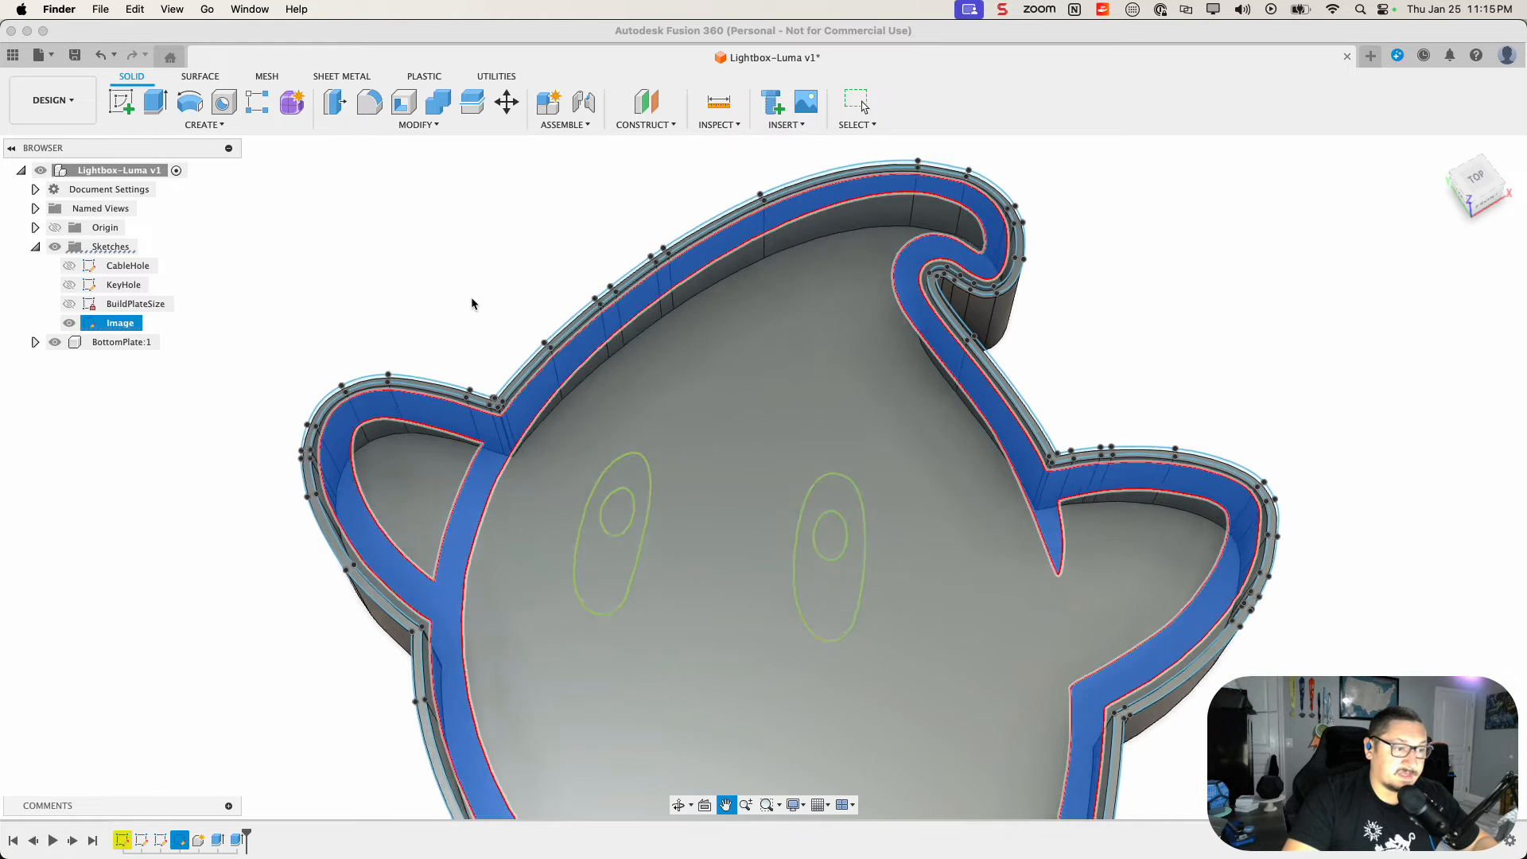
left_click(589, 535)
left_click(788, 533)
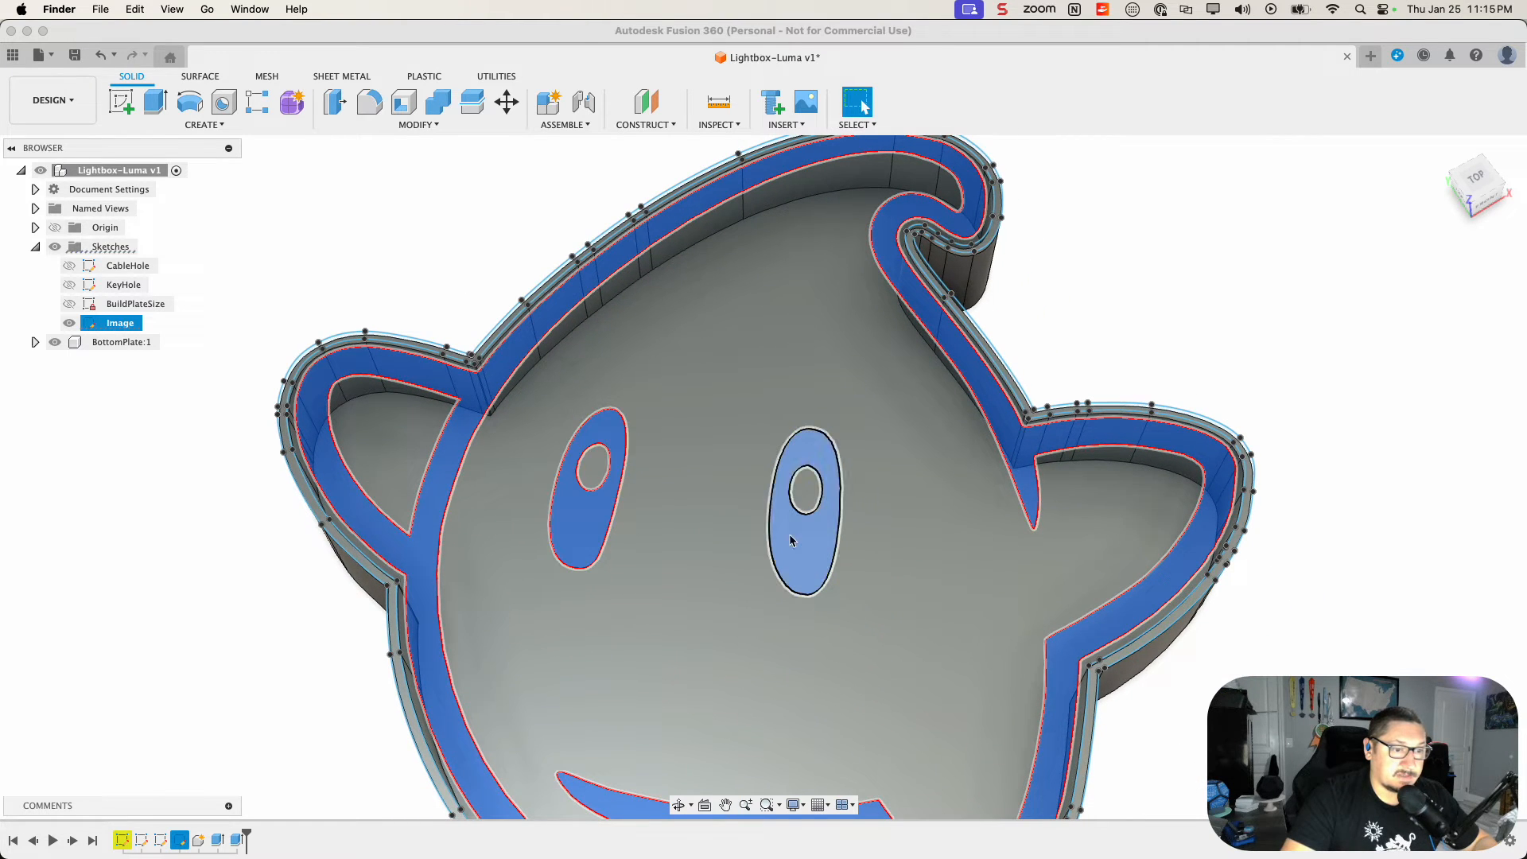
scroll(278, 619, "down", 4)
middle_click_drag(255, 646, 380, 538)
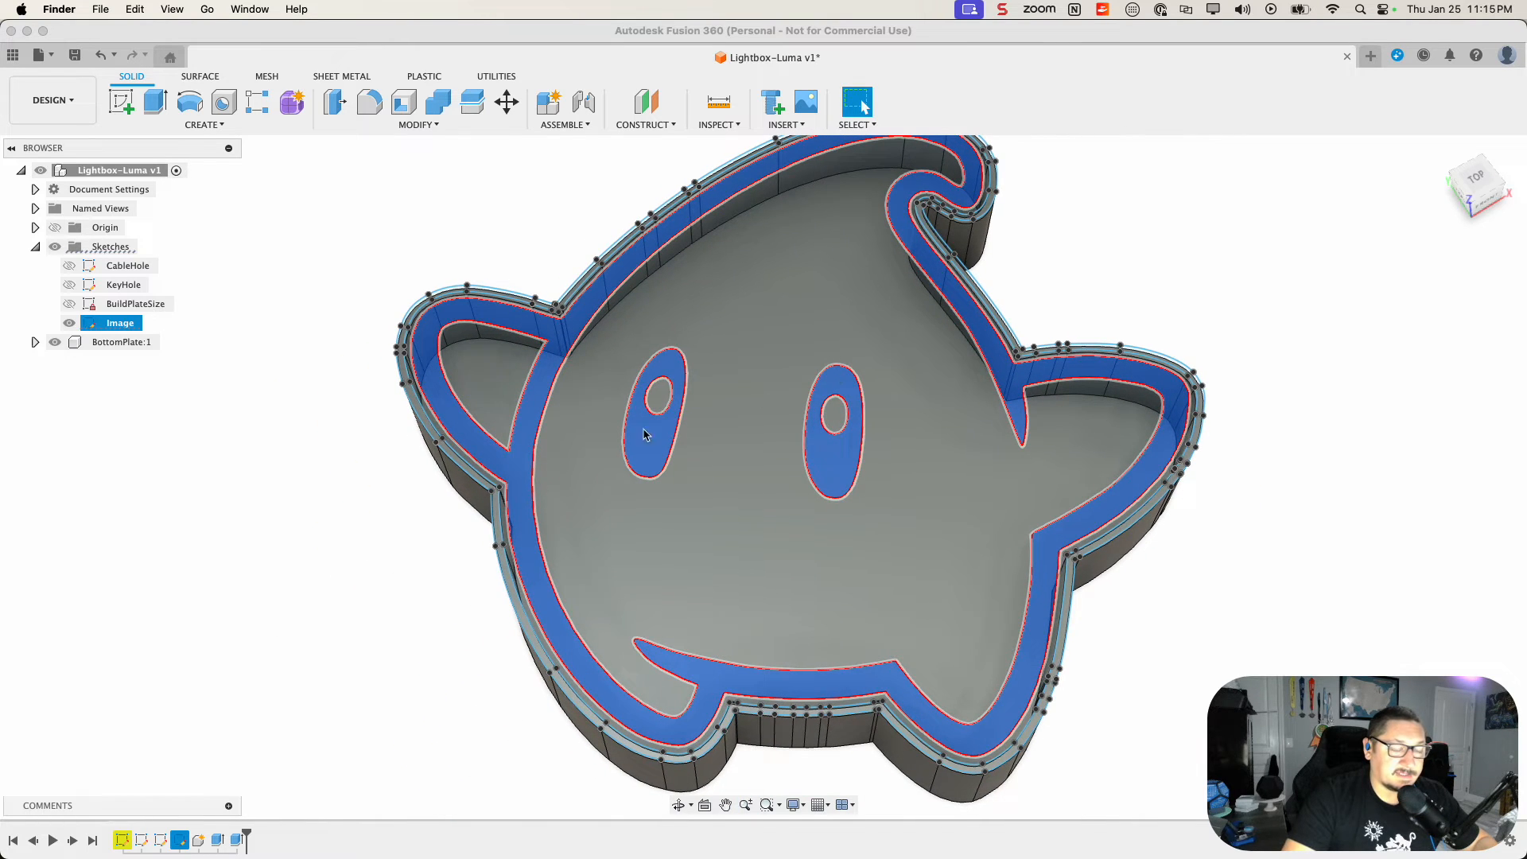
Step: Add the narrow gap ring and the wall ring around the figure's outline to the profile selection
scroll(367, 493, "up", 2)
scroll(365, 487, "up", 2)
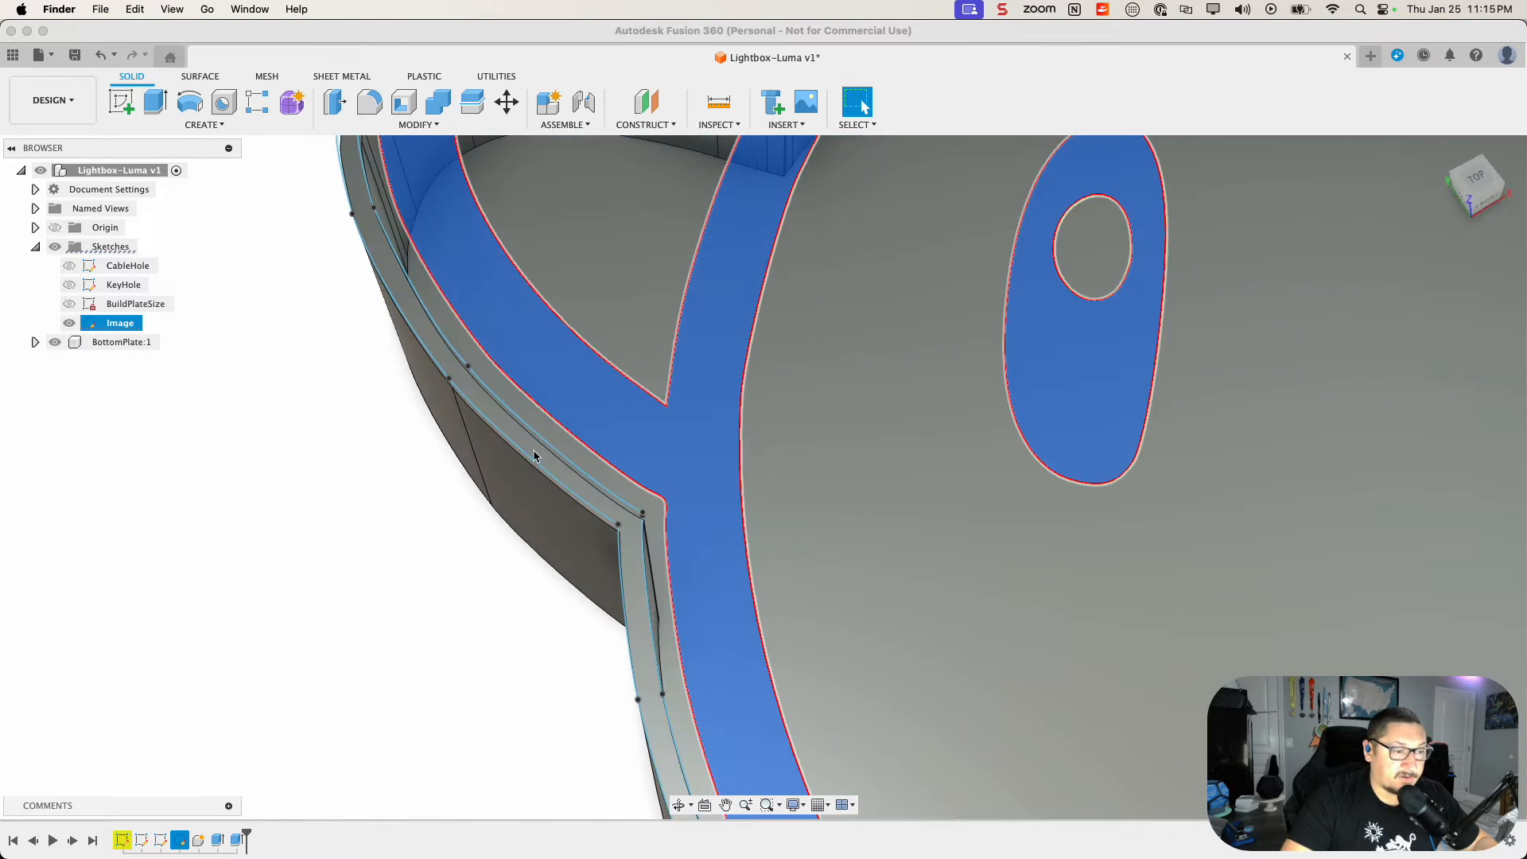
scroll(534, 455, "up", 3)
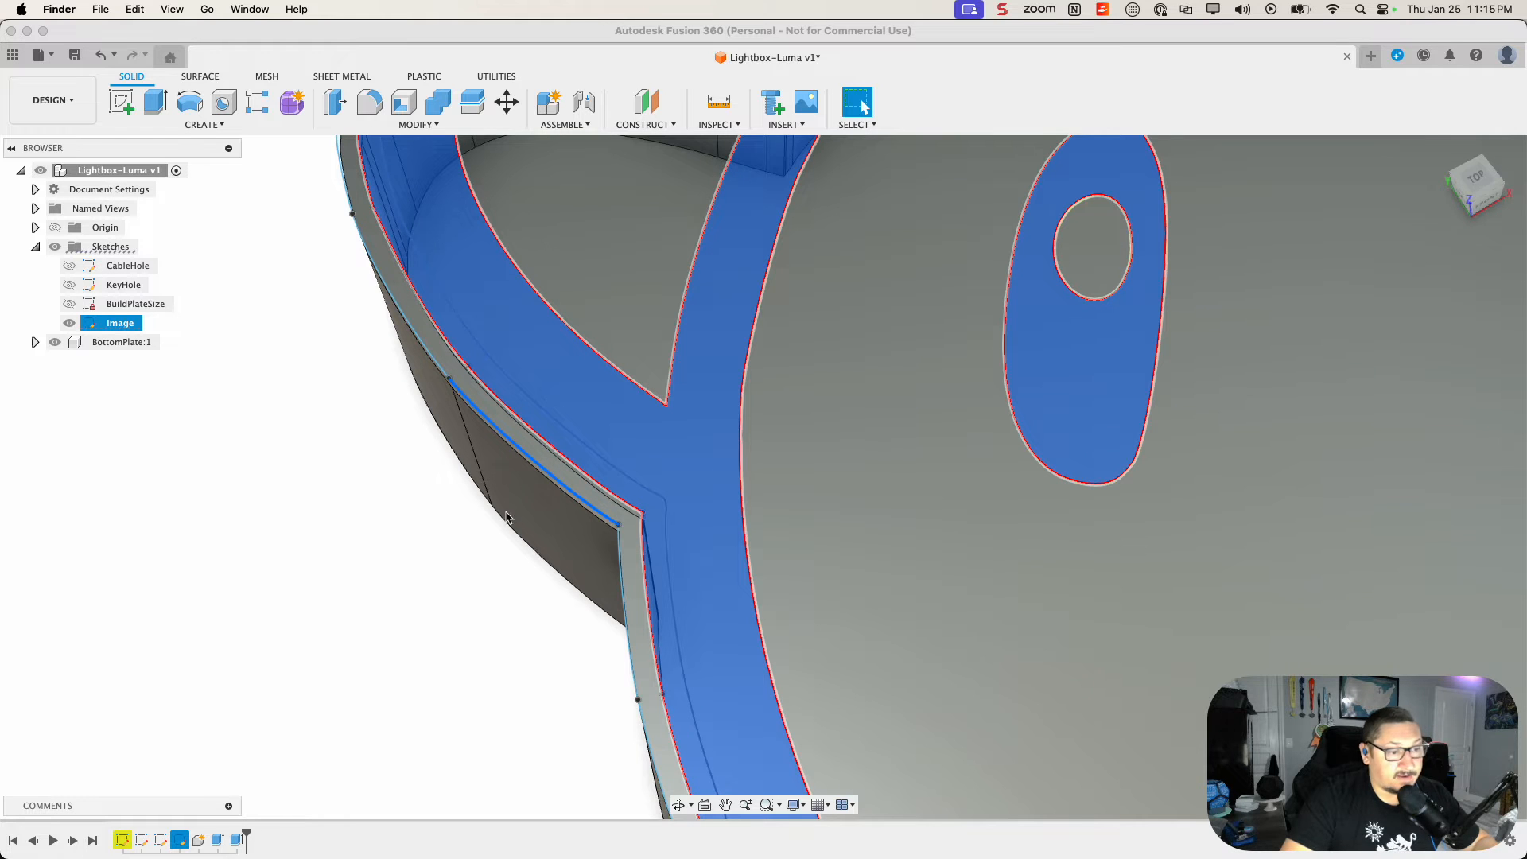
scroll(567, 488, "up", 2)
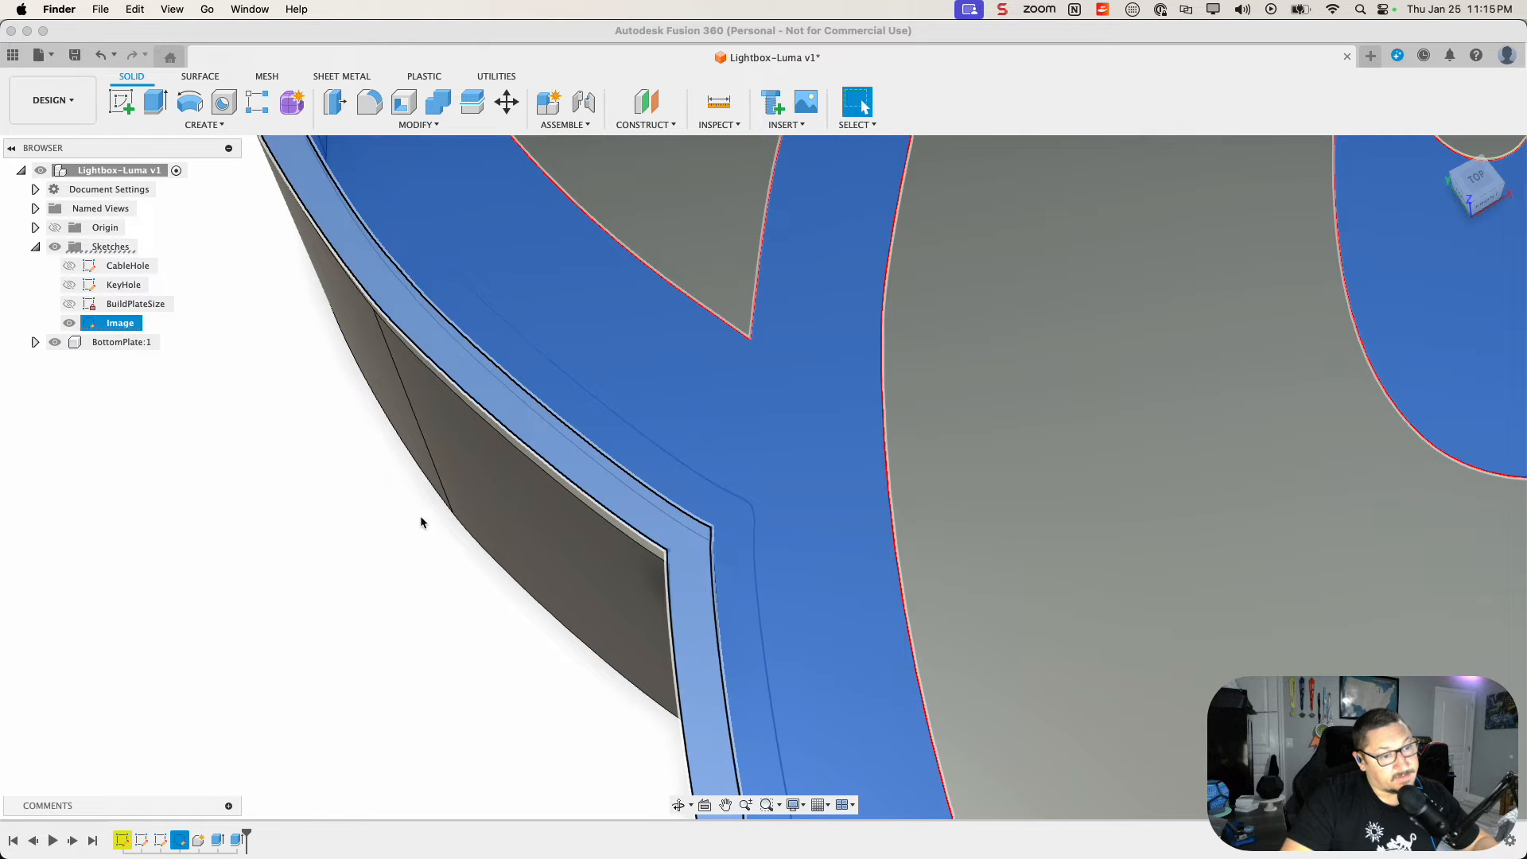
scroll(420, 509, "down", 8)
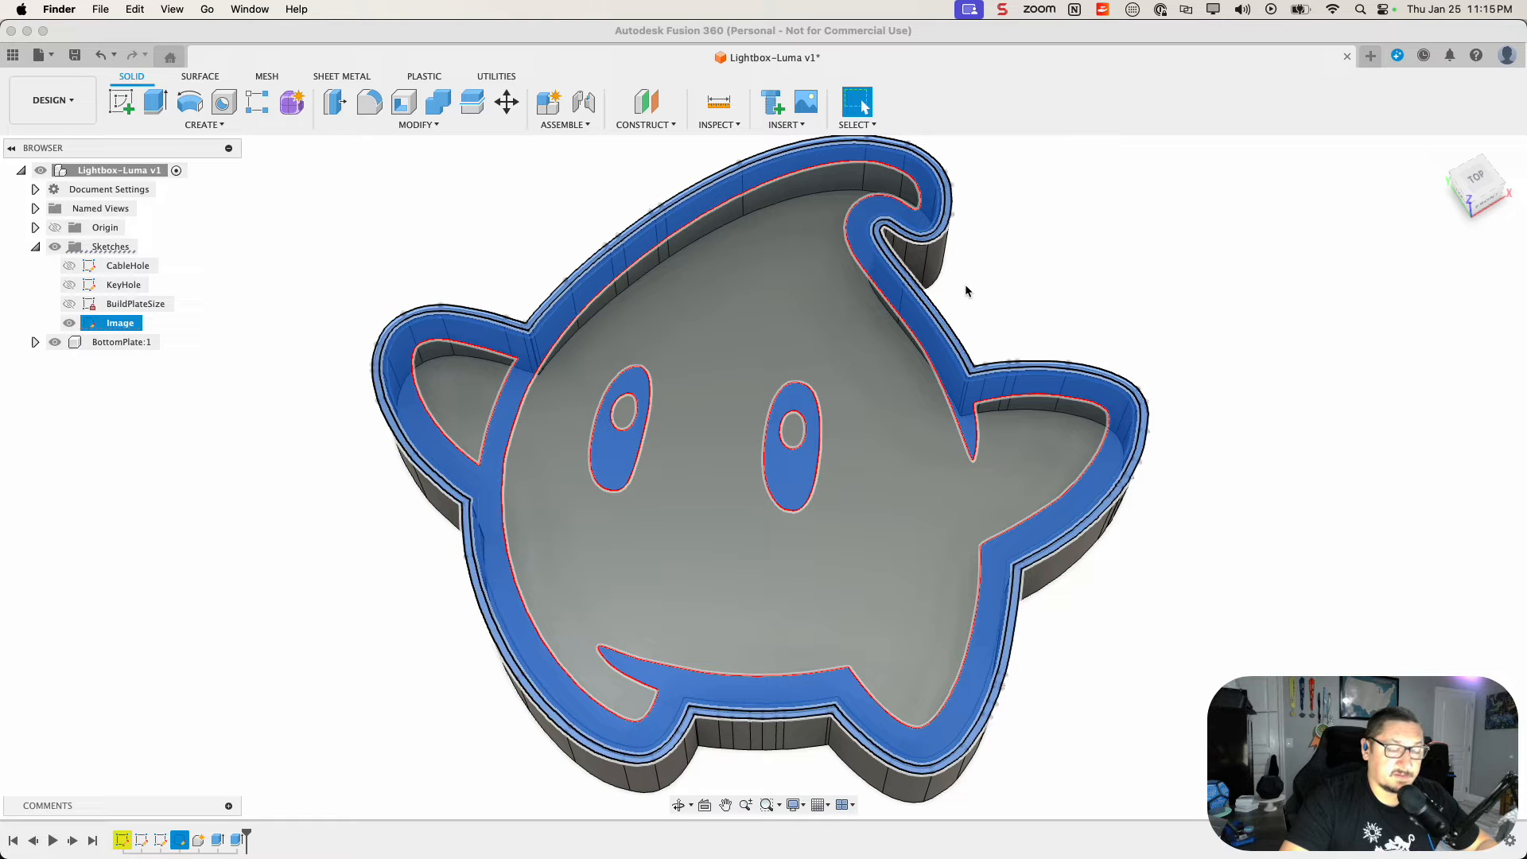
Step: Set up an extrusion of the selected outline, eye and ring profiles with a distance of -NonLightThickness
left_click(927, 30)
key("e")
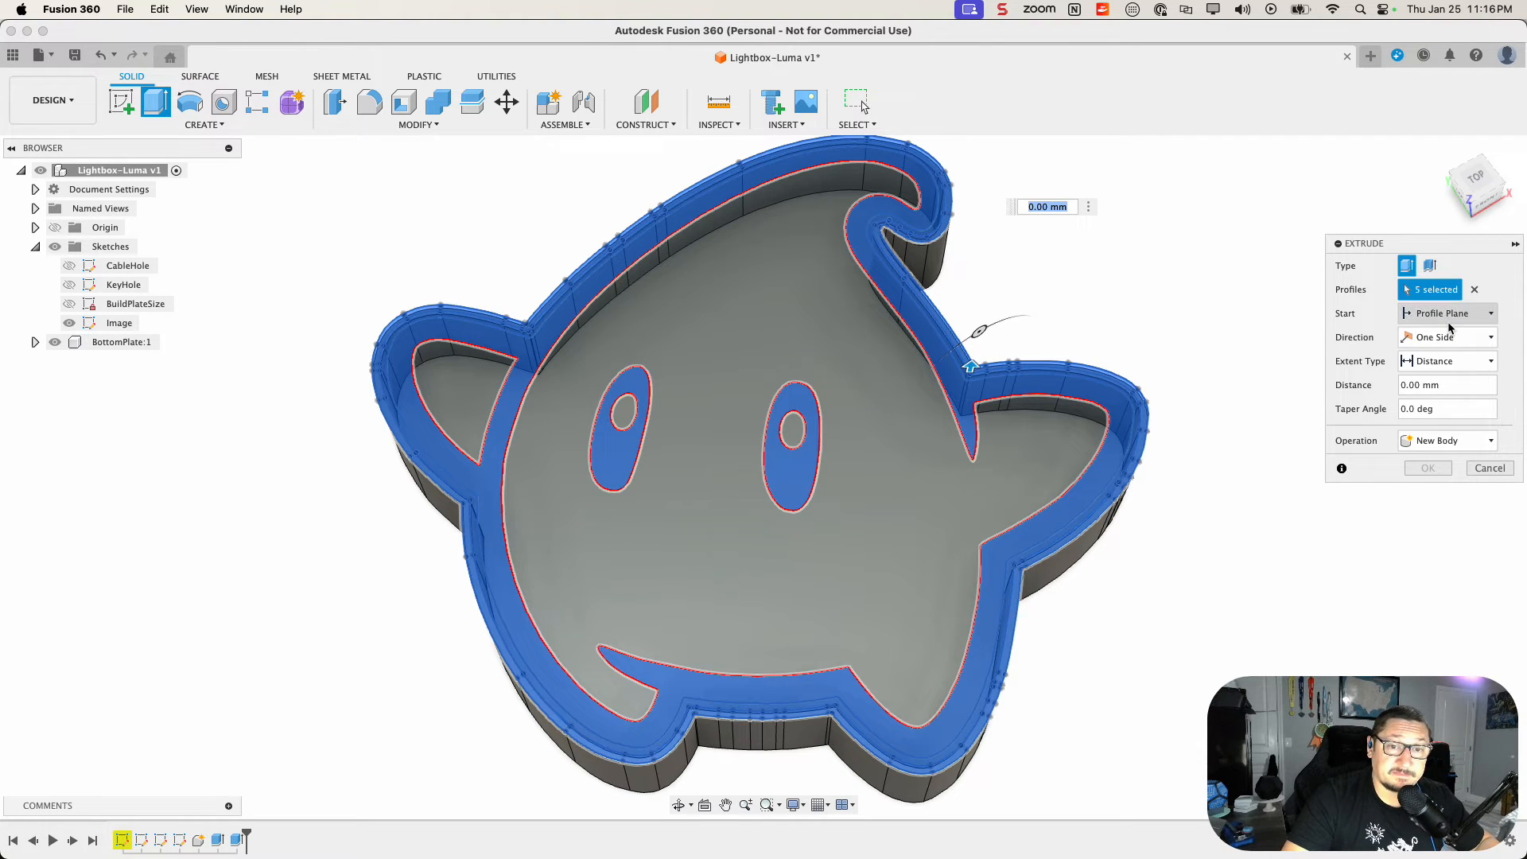
left_click(1446, 384)
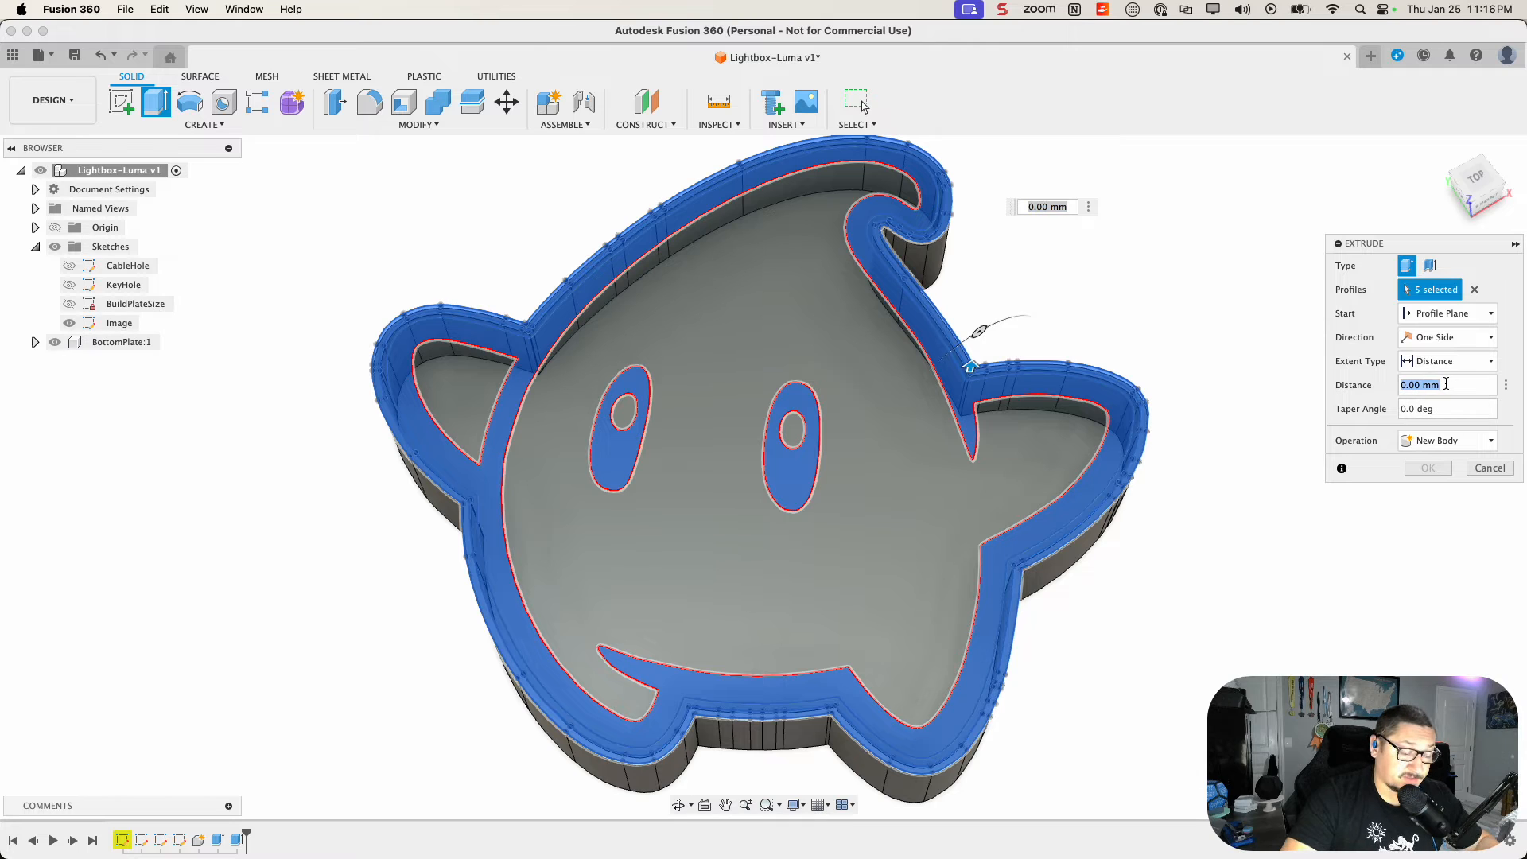
type("-")
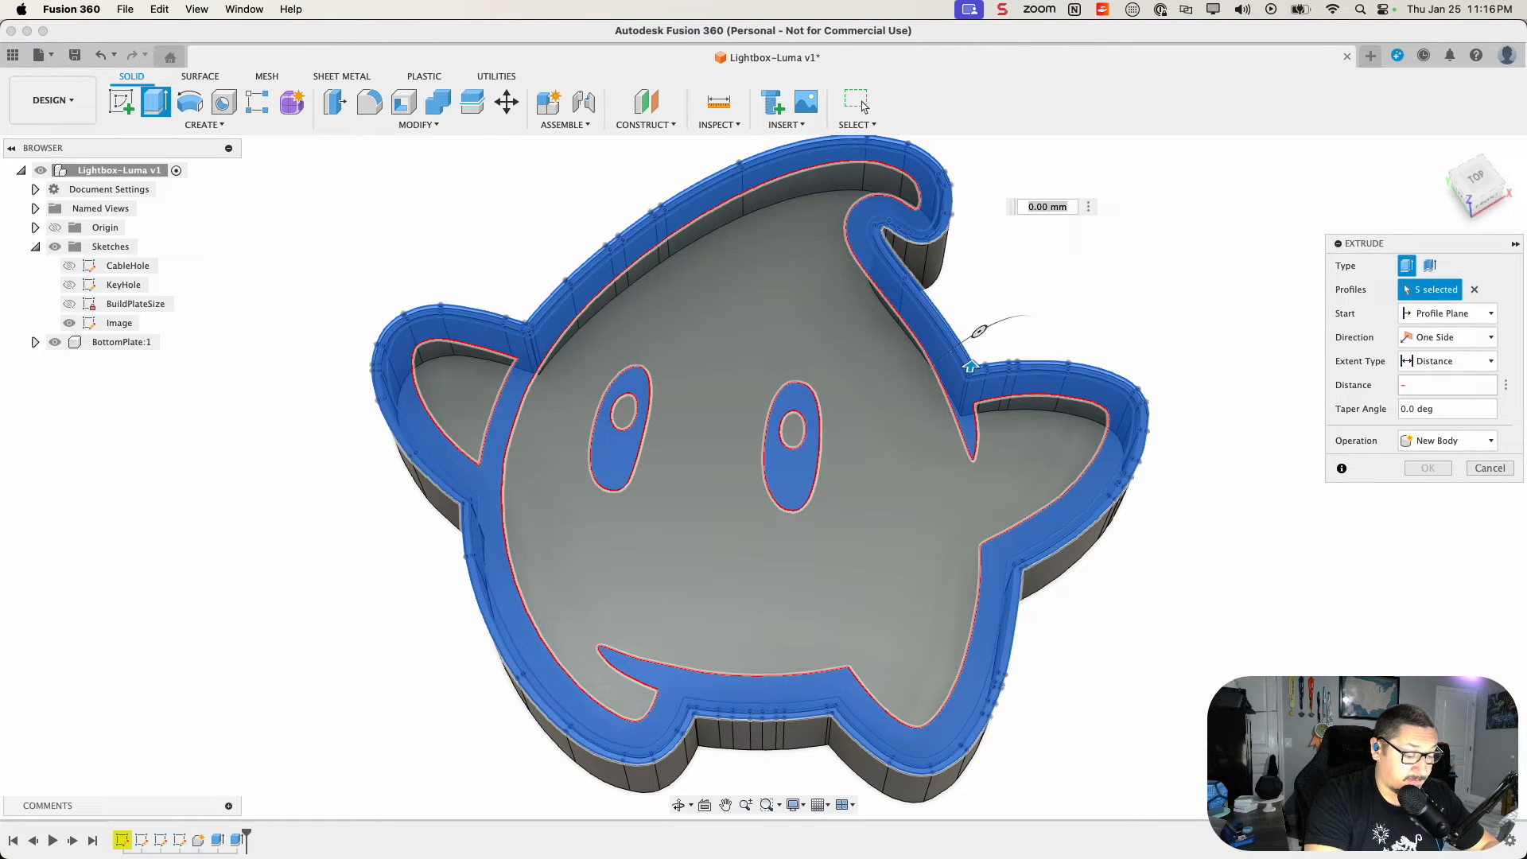
type("no")
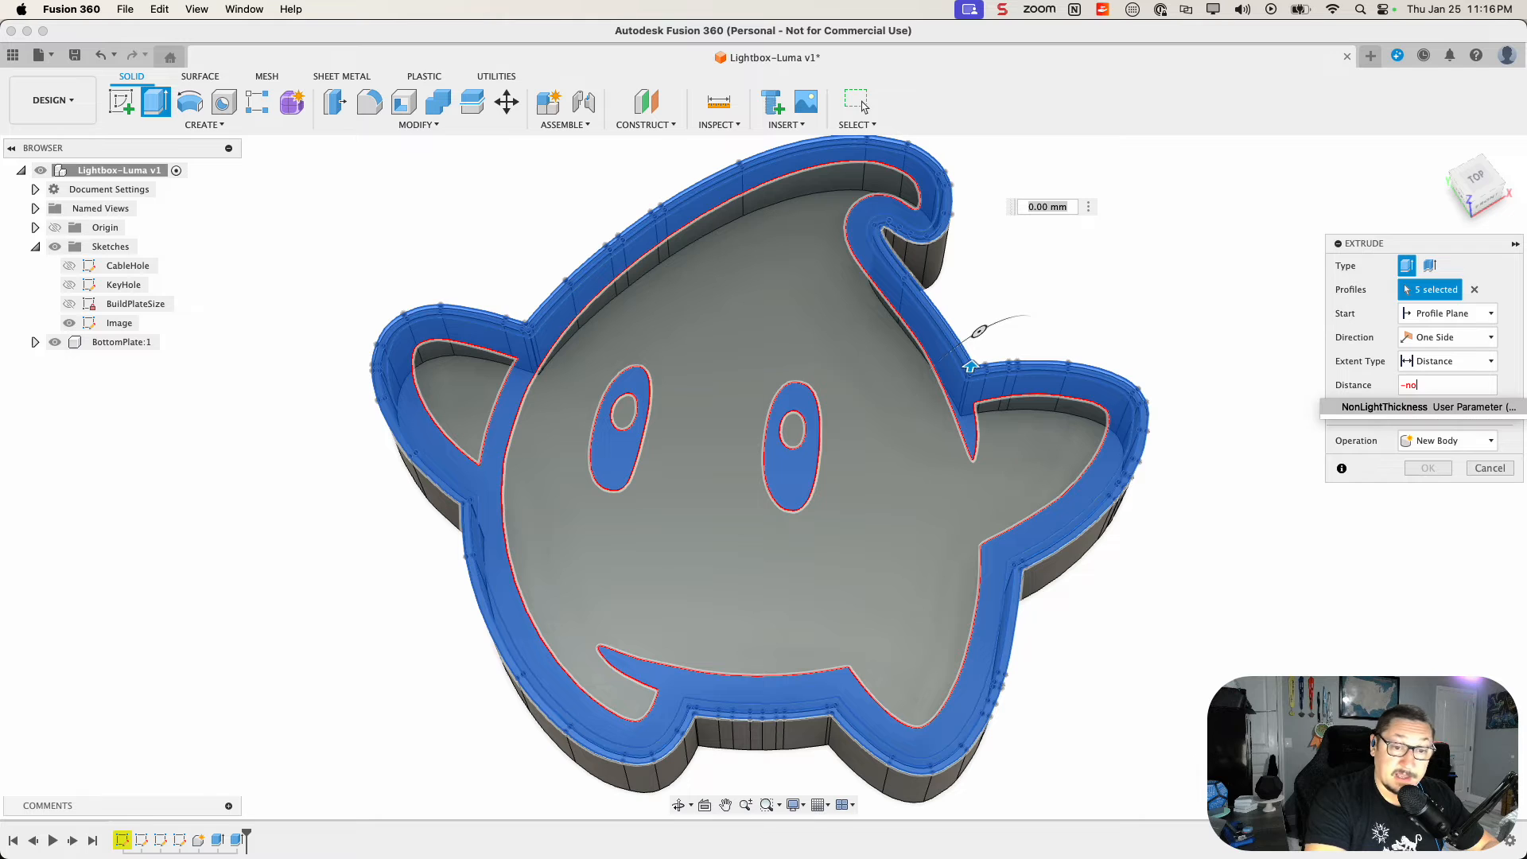
left_click(1388, 406)
middle_click_drag(1096, 668, 1016, 638, "shift")
scroll(1013, 504, "up", 3)
scroll(1015, 658, "up", 3)
scroll(1015, 637, "up", 3)
scroll(1013, 633, "down", 3)
scroll(1013, 633, "down", 4)
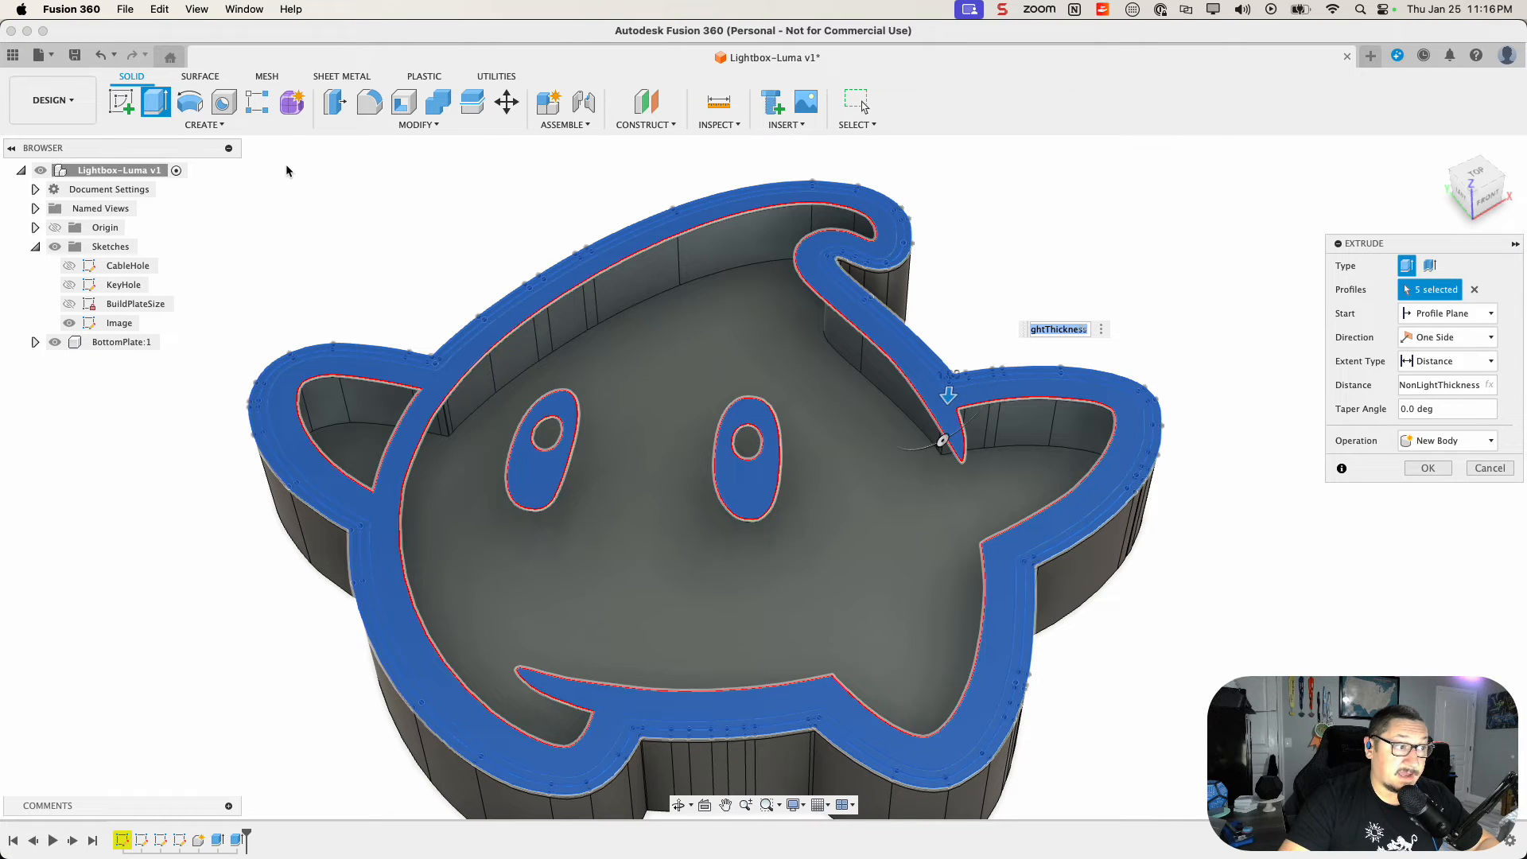
Step: Set the extrusion's operation to New Component and create it
left_click(1447, 441)
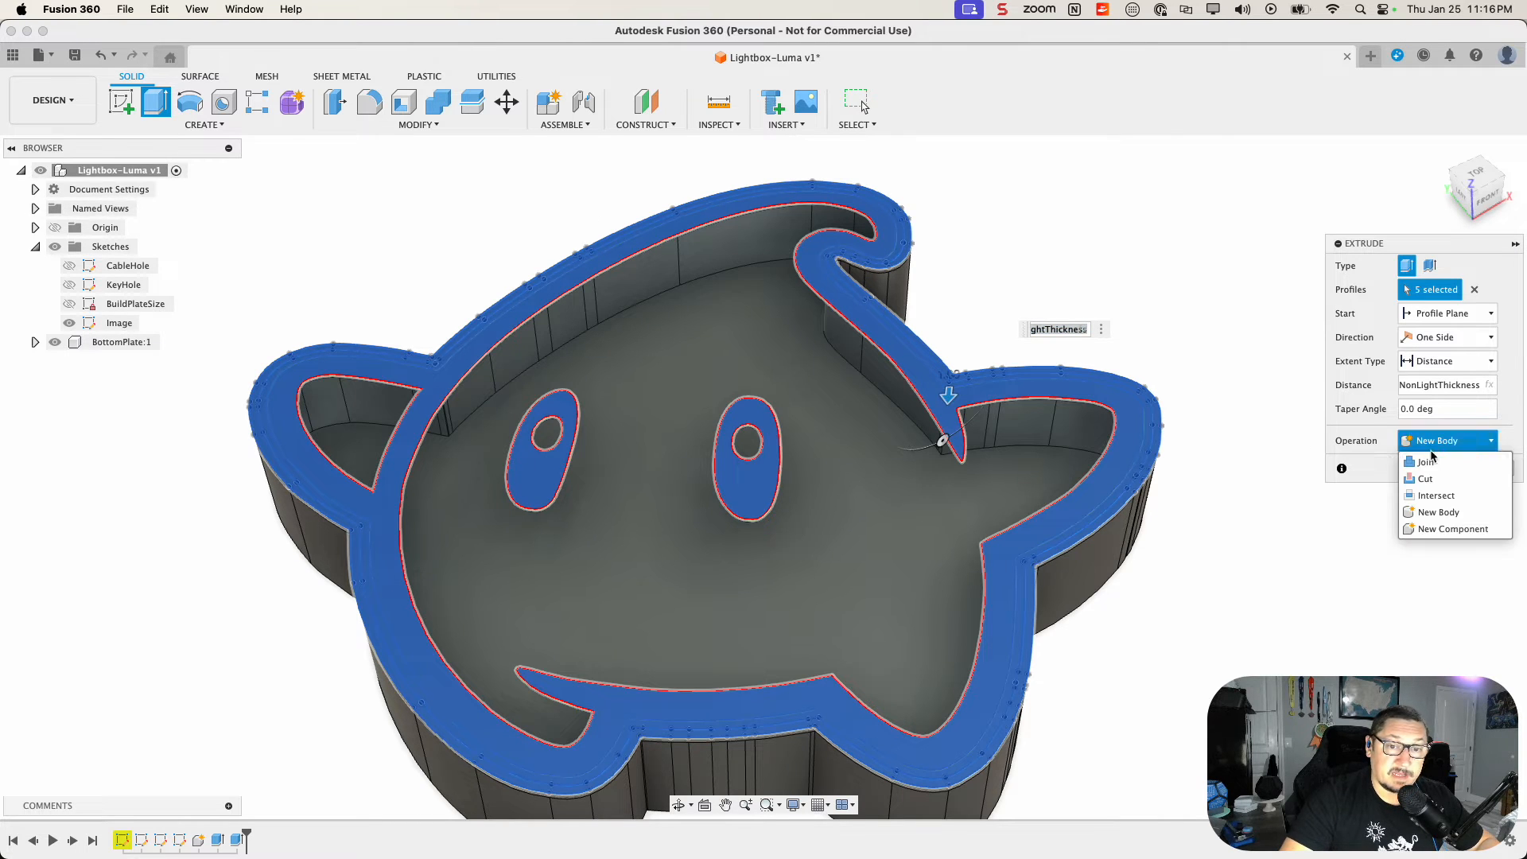
left_click(1436, 530)
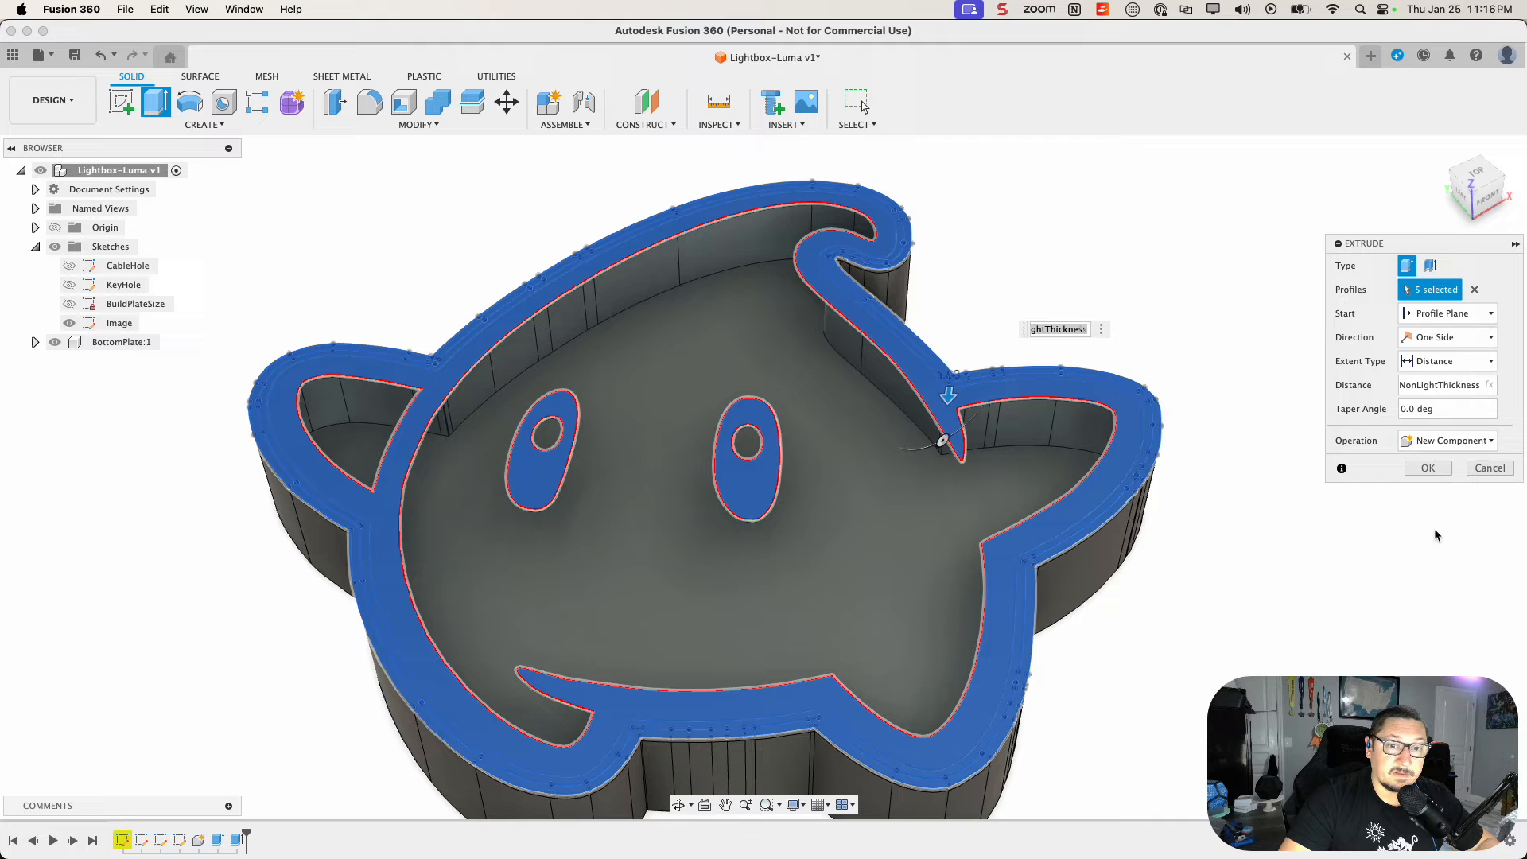
left_click(1428, 468)
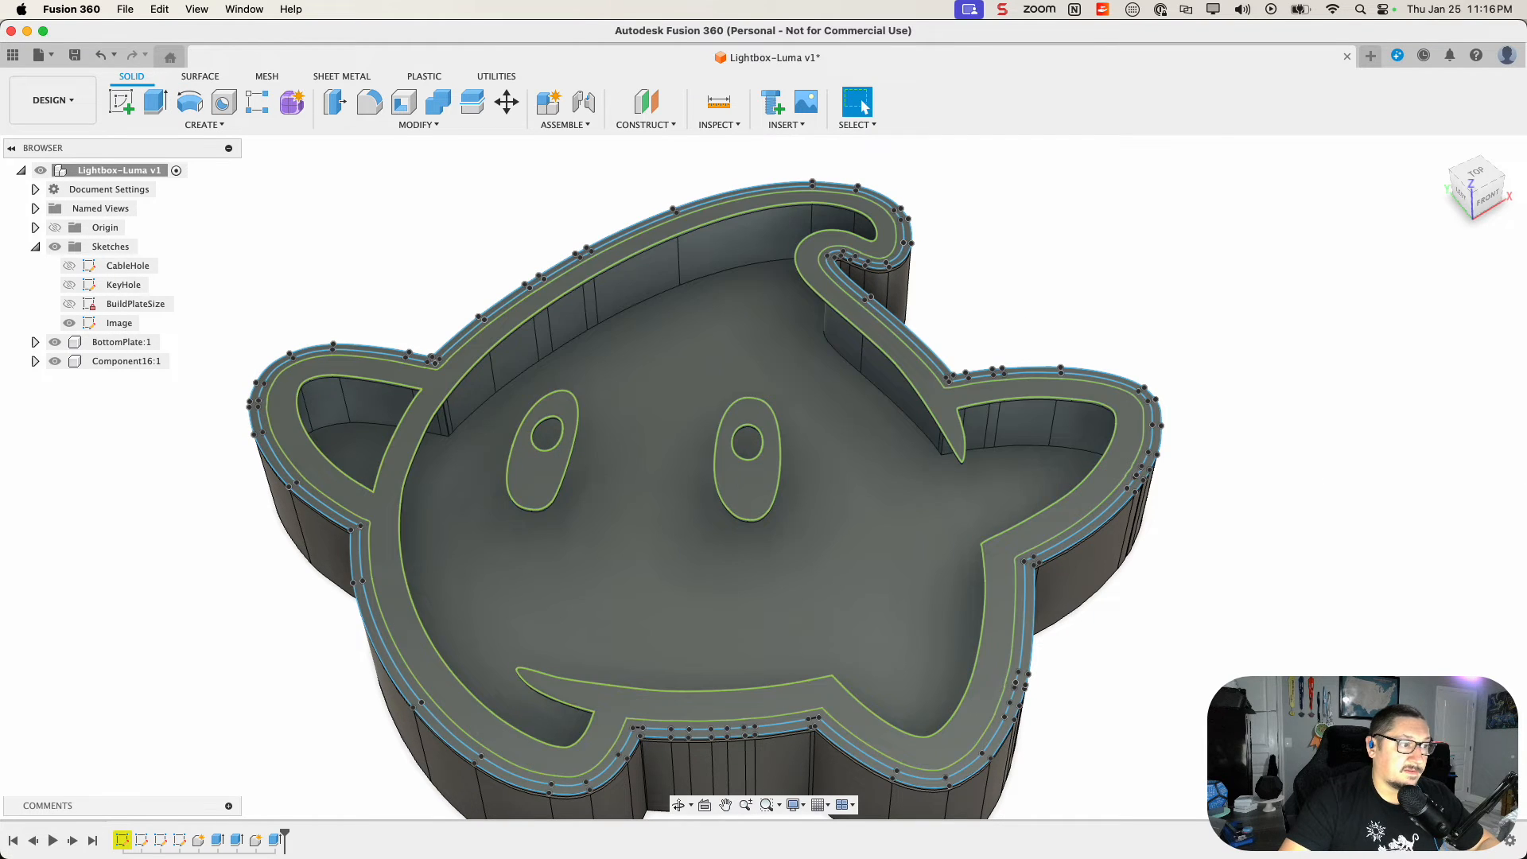
Step: Rename the newly extruded face component as Top
double_click(100, 363)
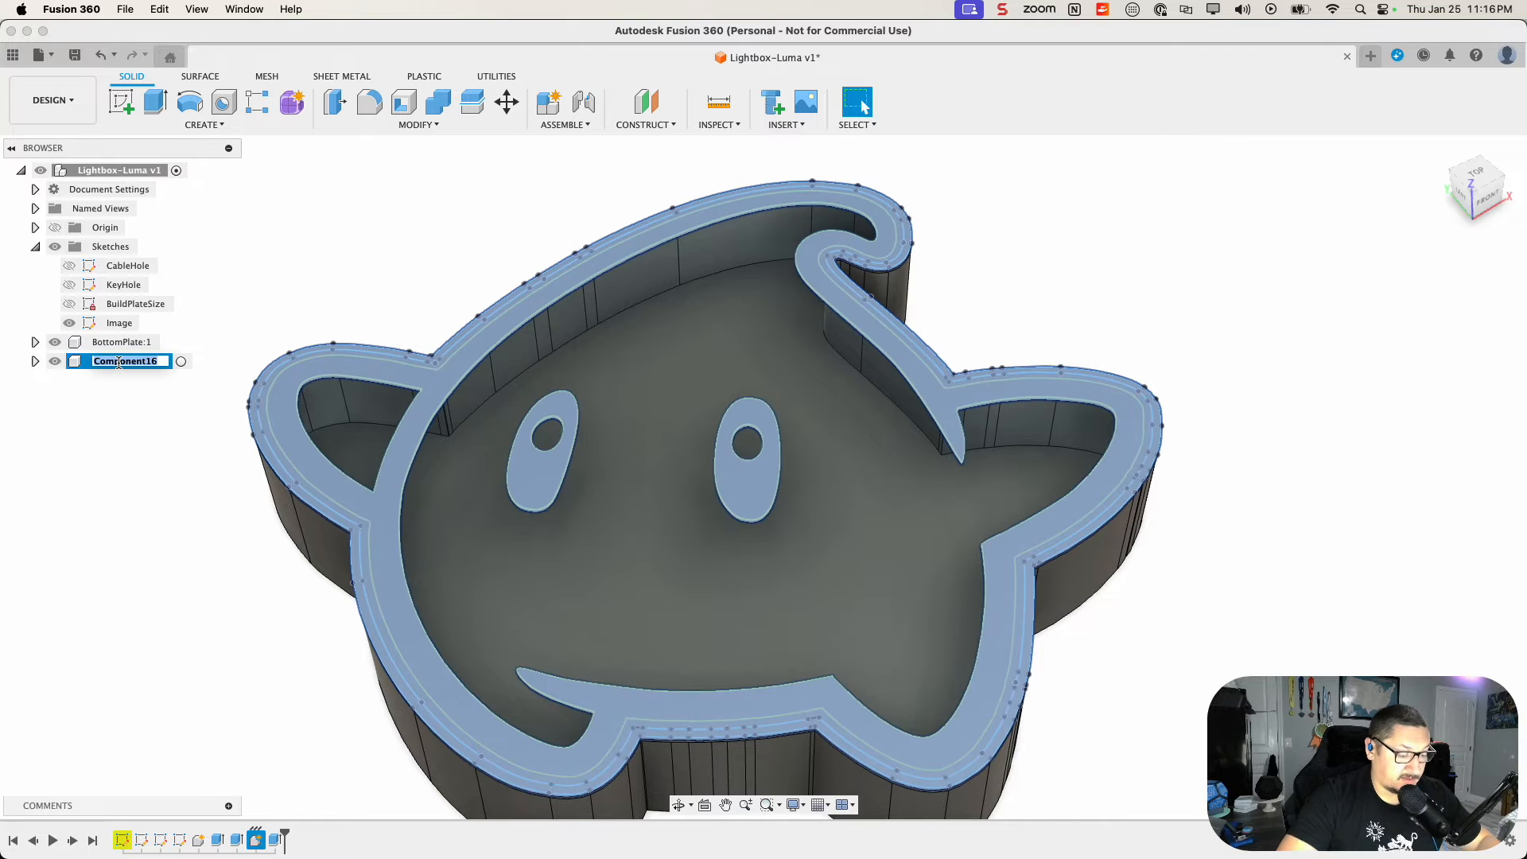
type("Top ")
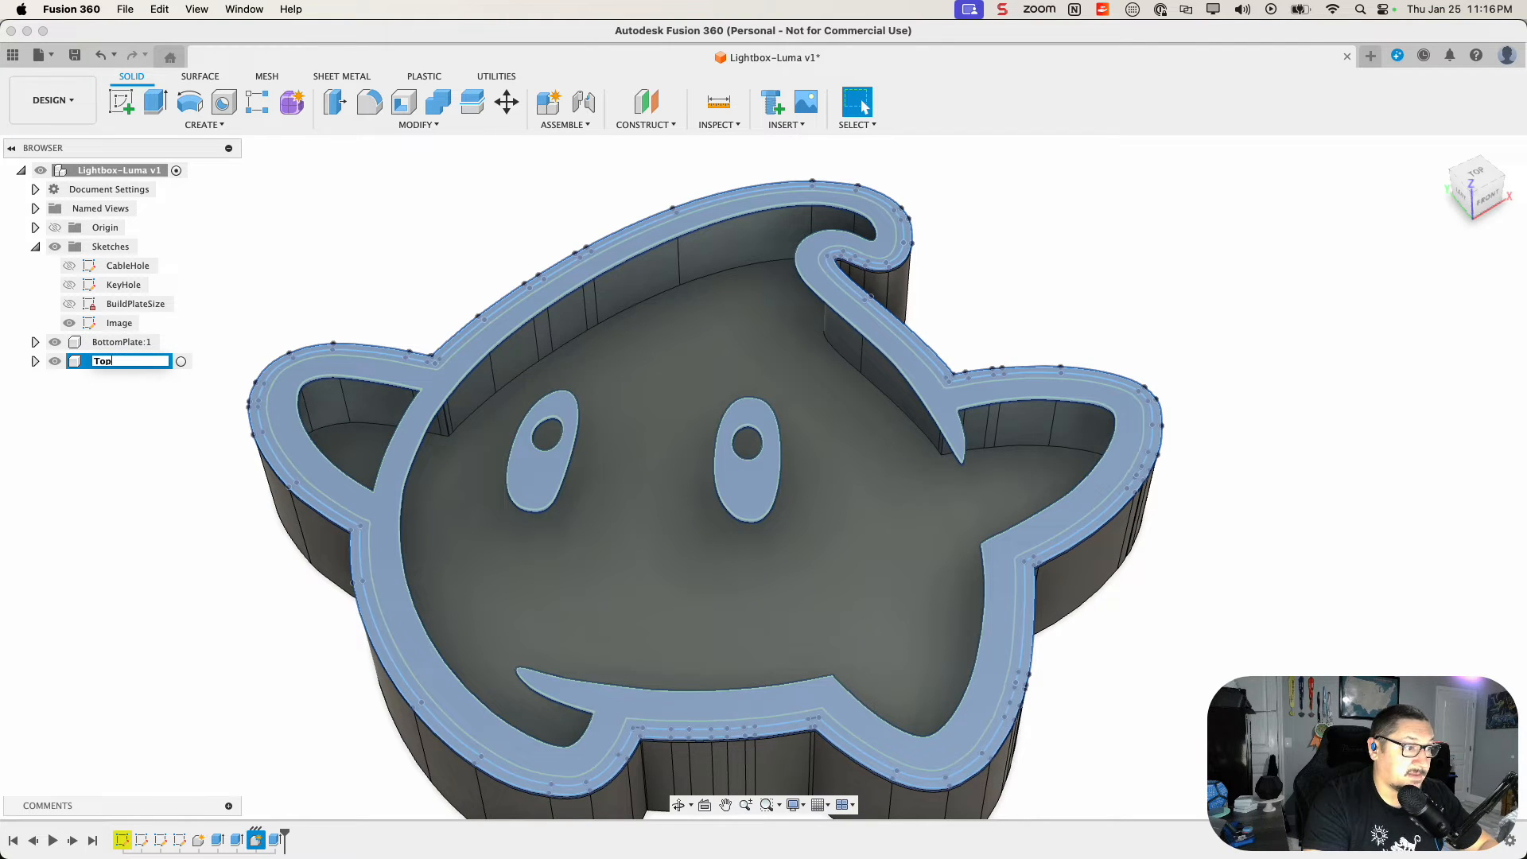
Step: Name the new component TopPlate, expand it and make it the active component
type("late")
key("Return")
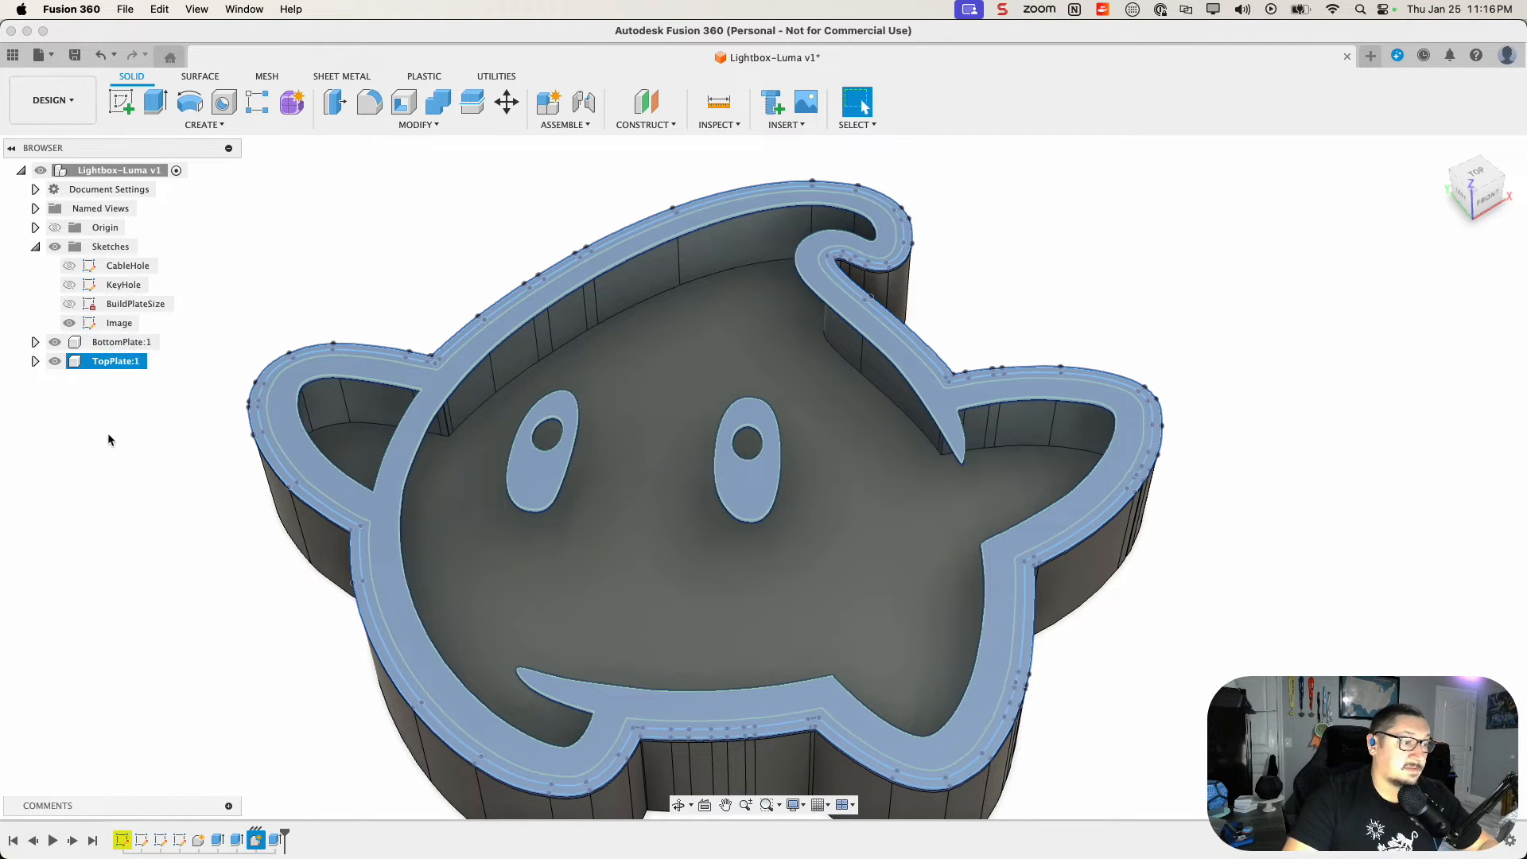
left_click(128, 479)
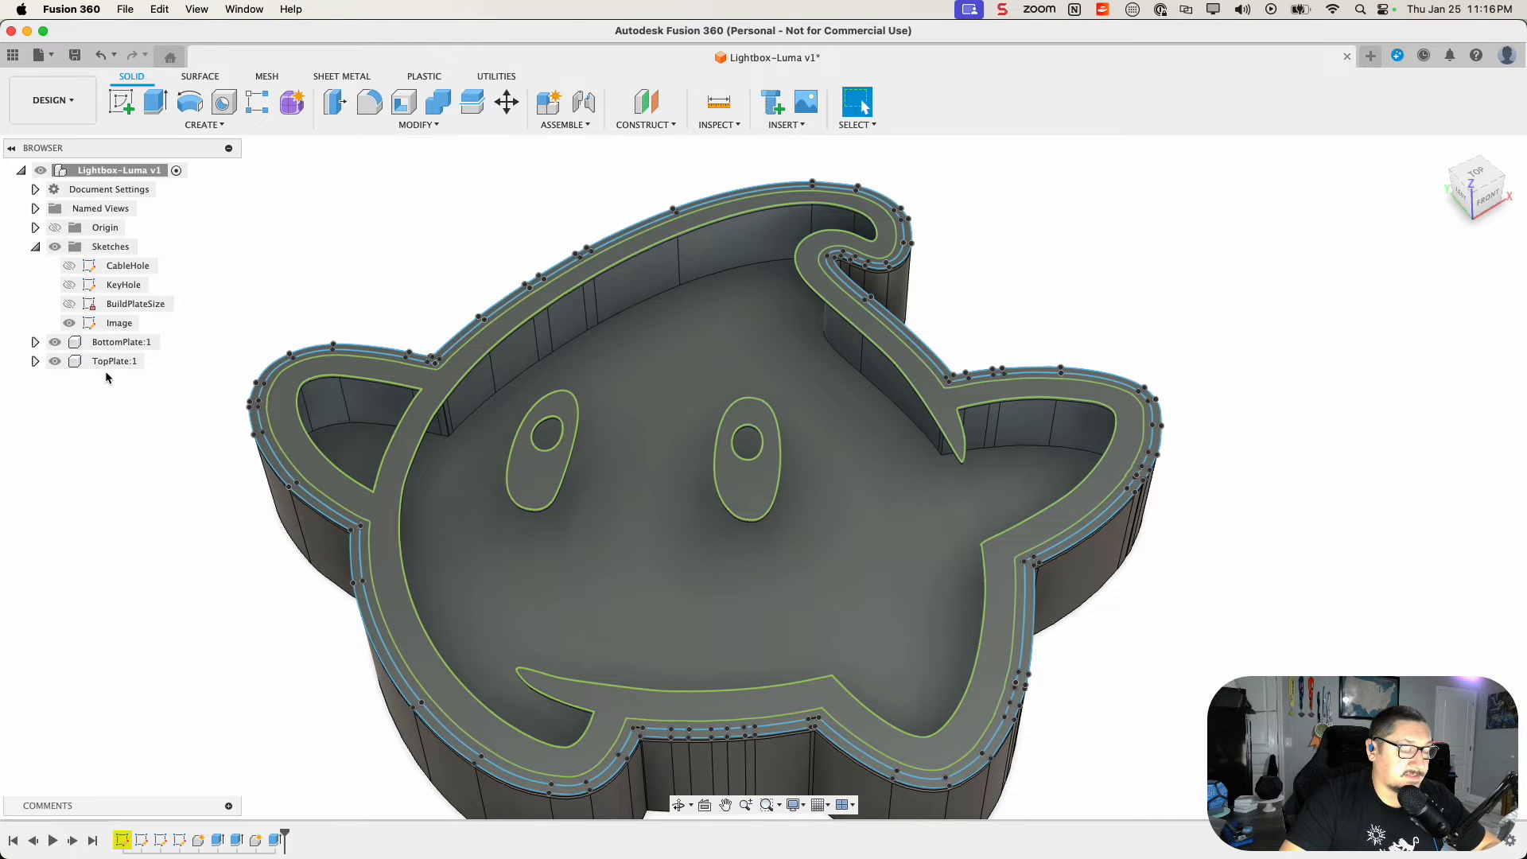
left_click(35, 362)
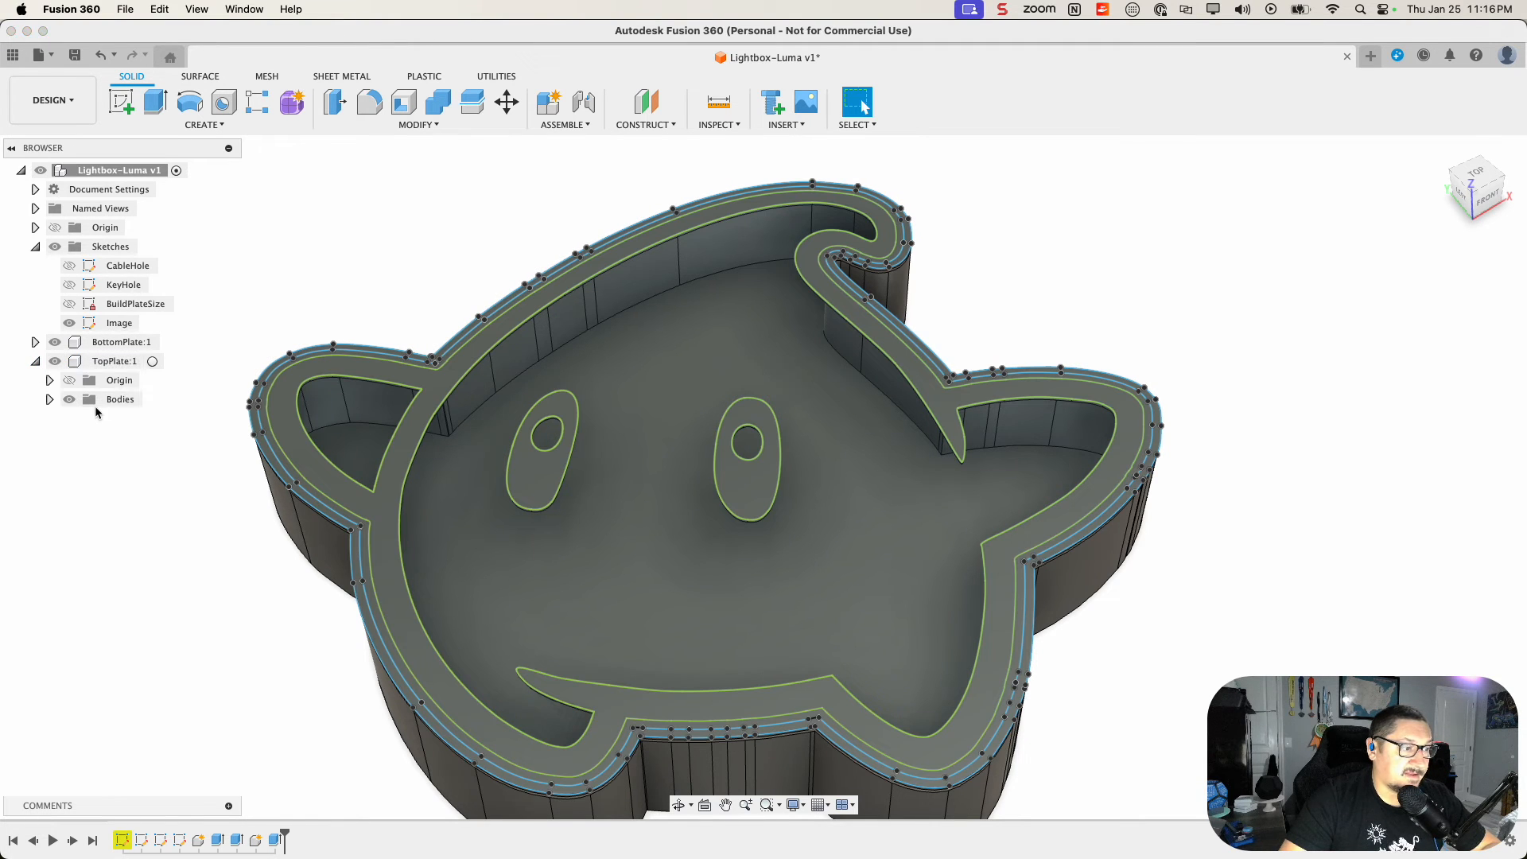
left_click(151, 364)
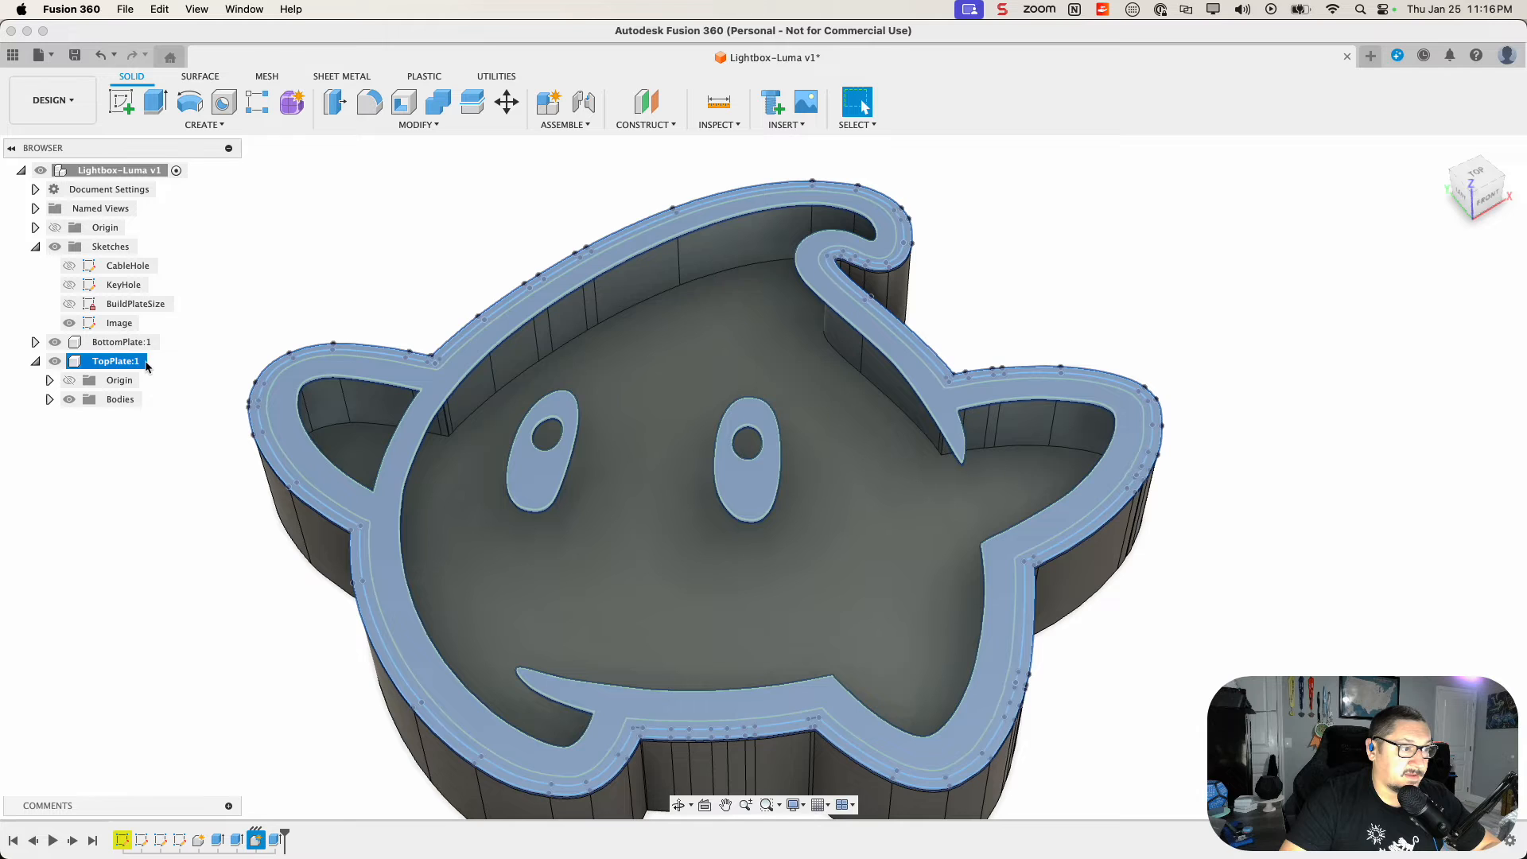
left_click(156, 362)
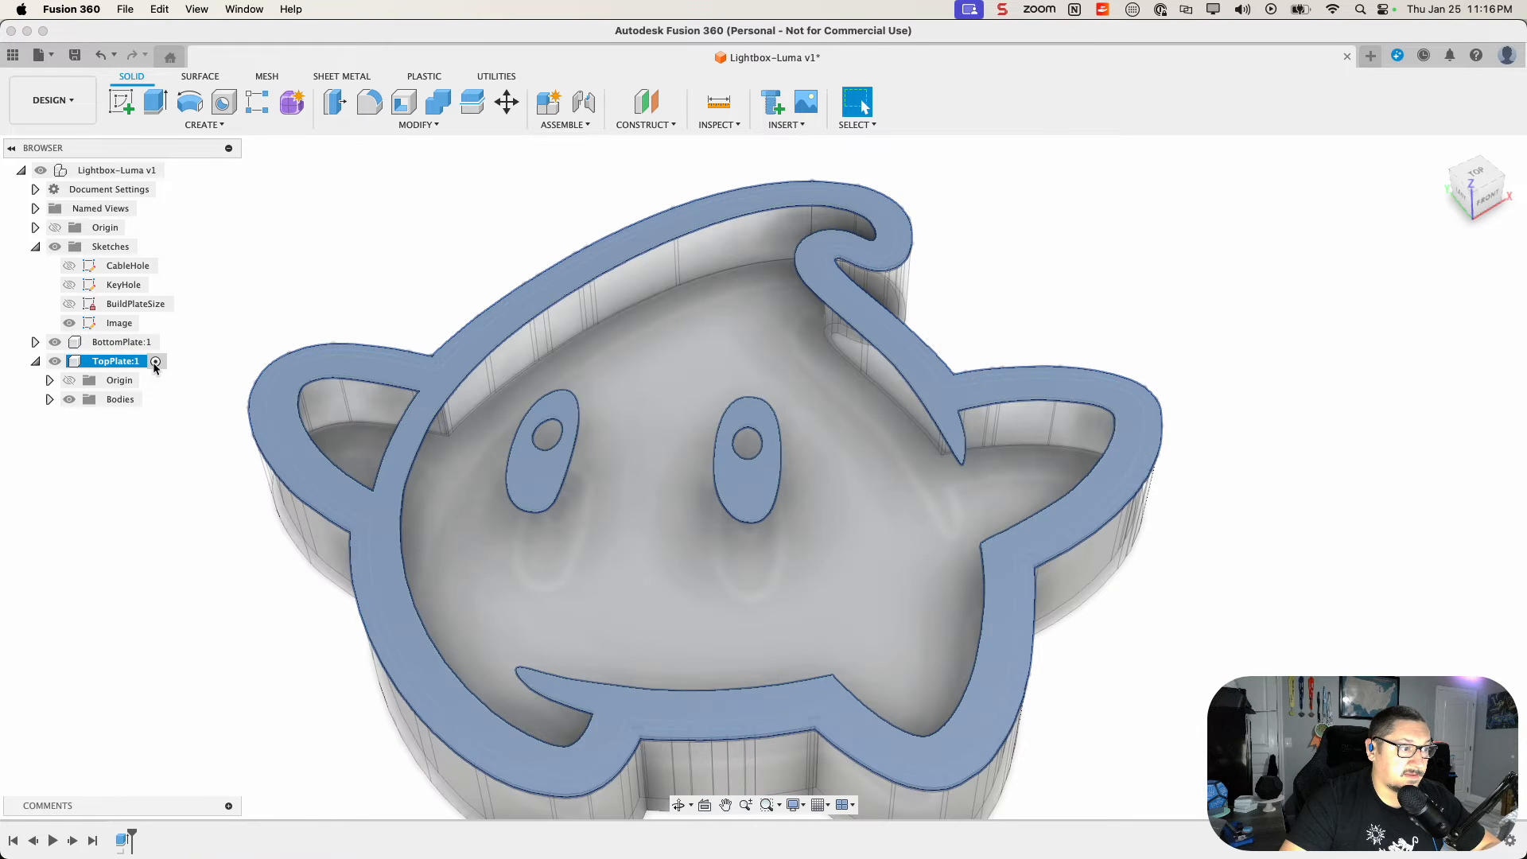
Step: Create a standard internal component named Black inside TopPlate and activate it
left_click(210, 125)
left_click(169, 135)
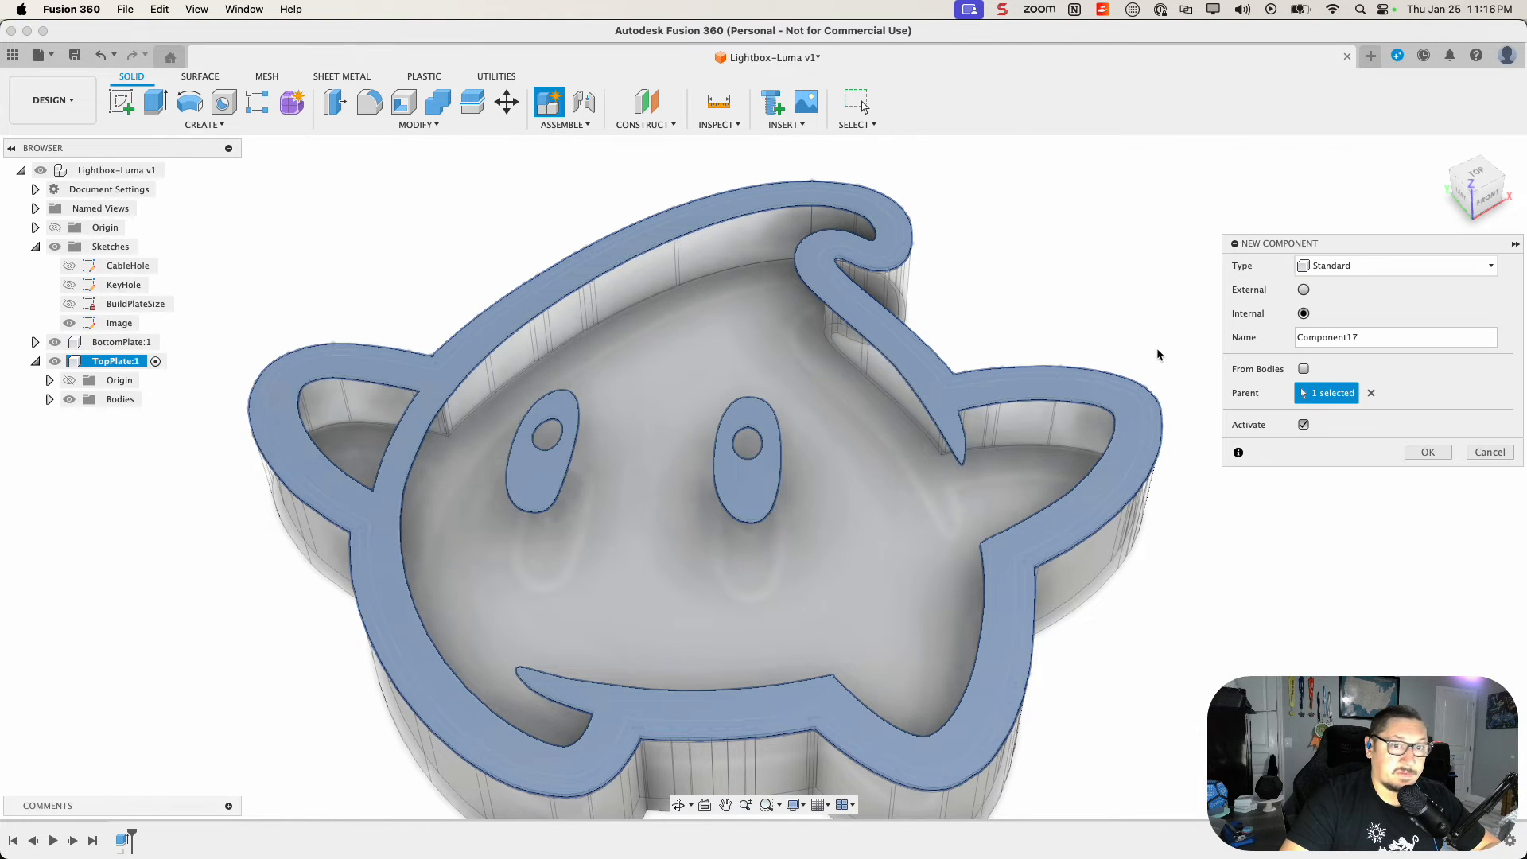
double_click(1370, 337)
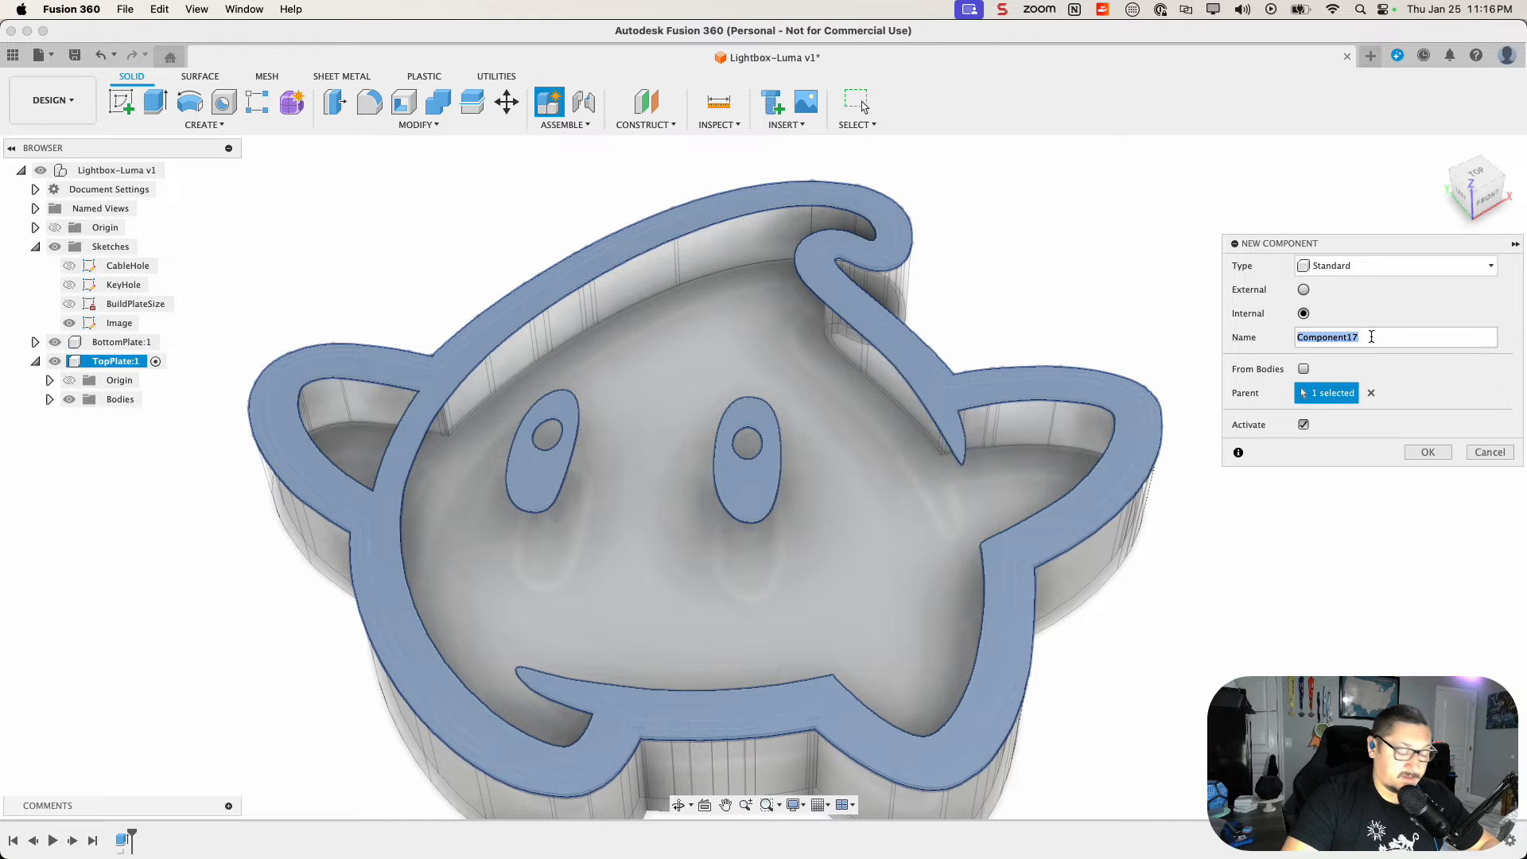
type("Black")
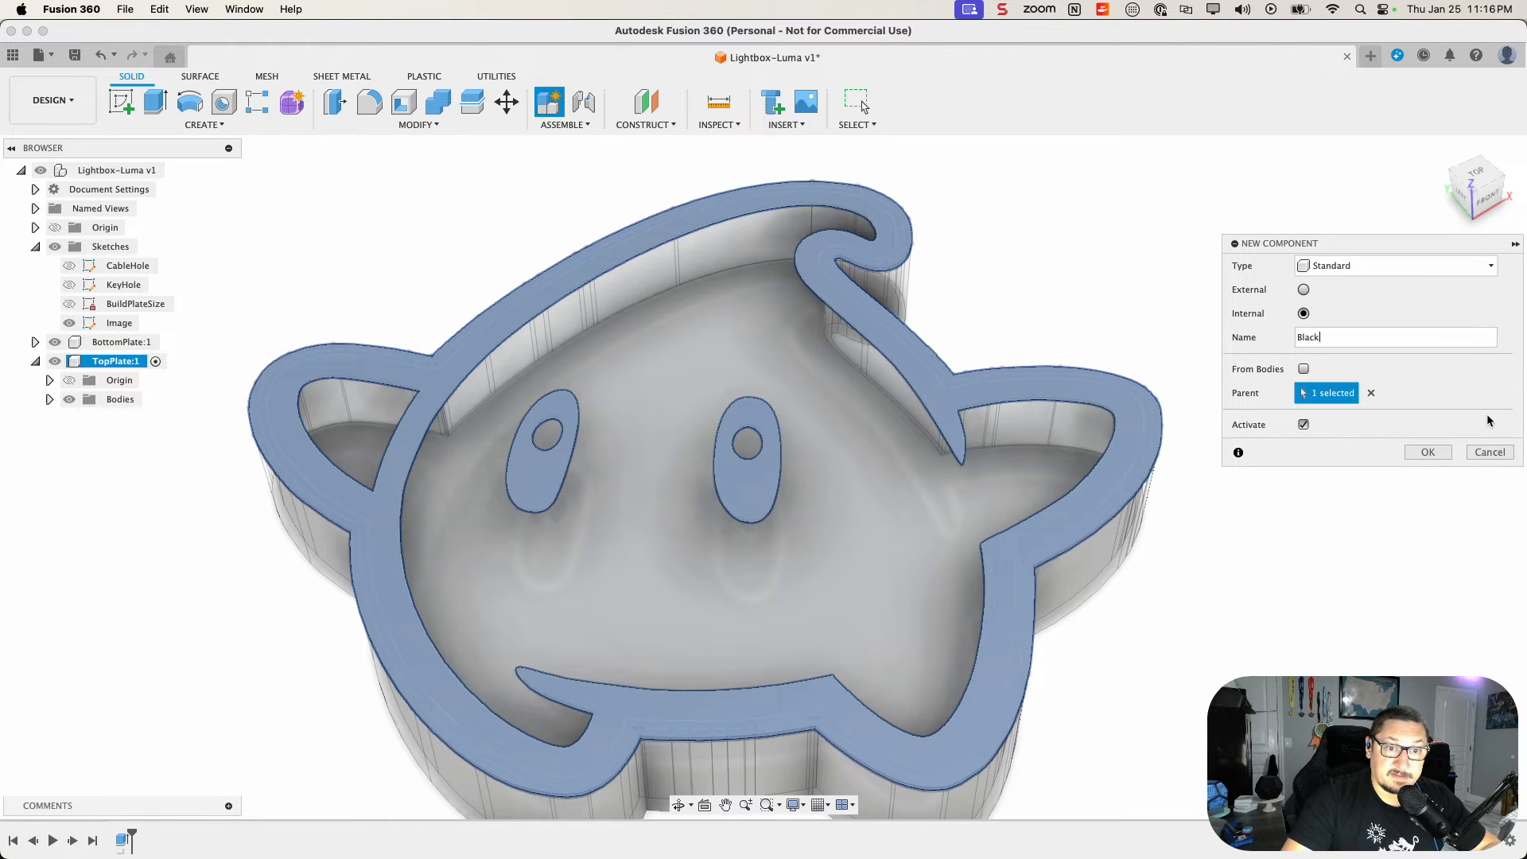
left_click(1427, 452)
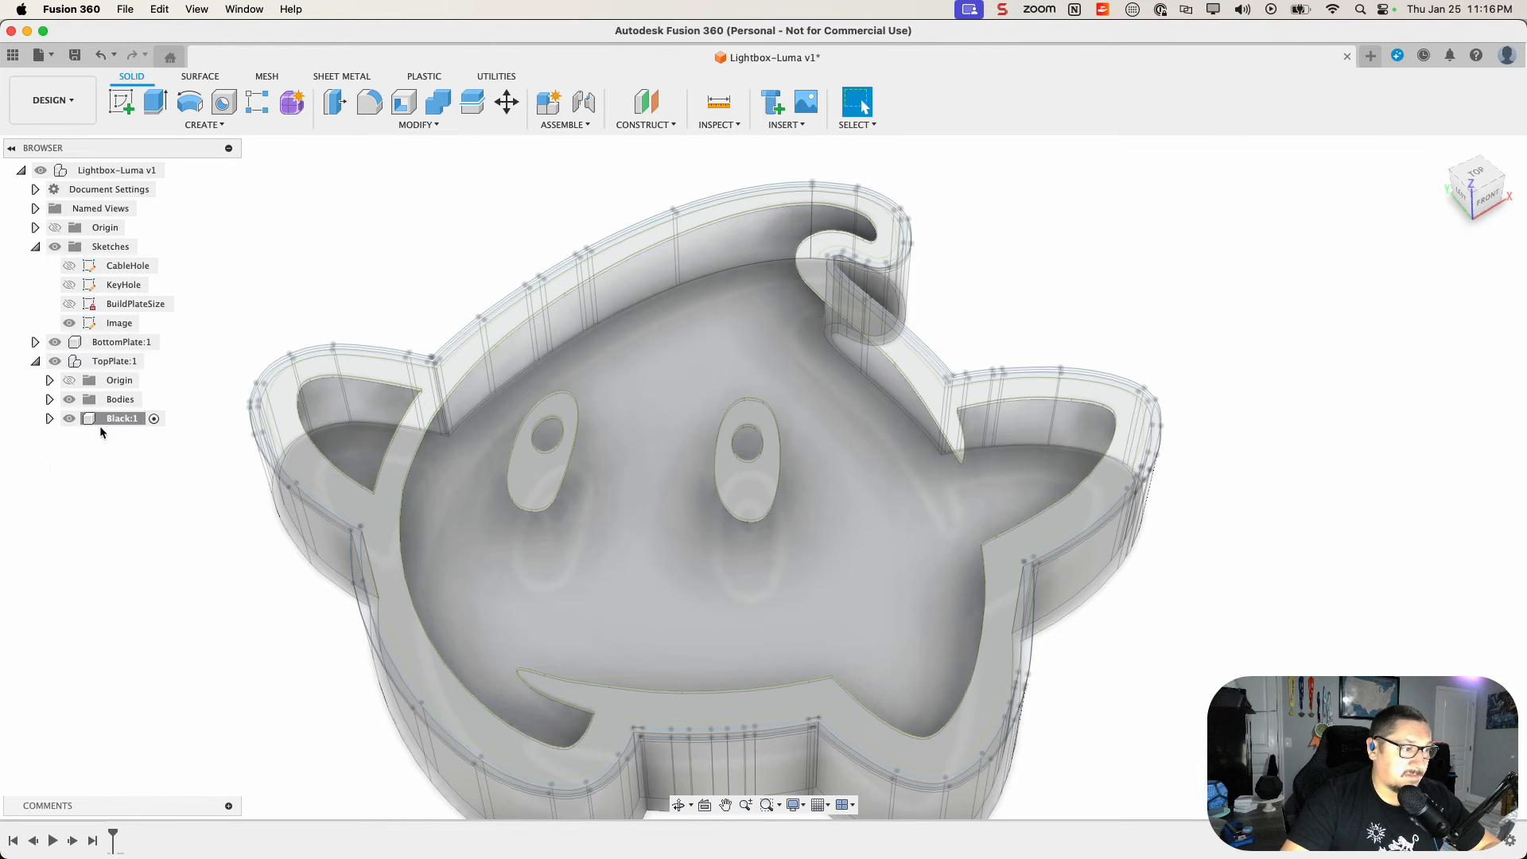
Step: Move Body1, Body2 and Body3 from TopPlate's bodies into the Black component
left_click(50, 400)
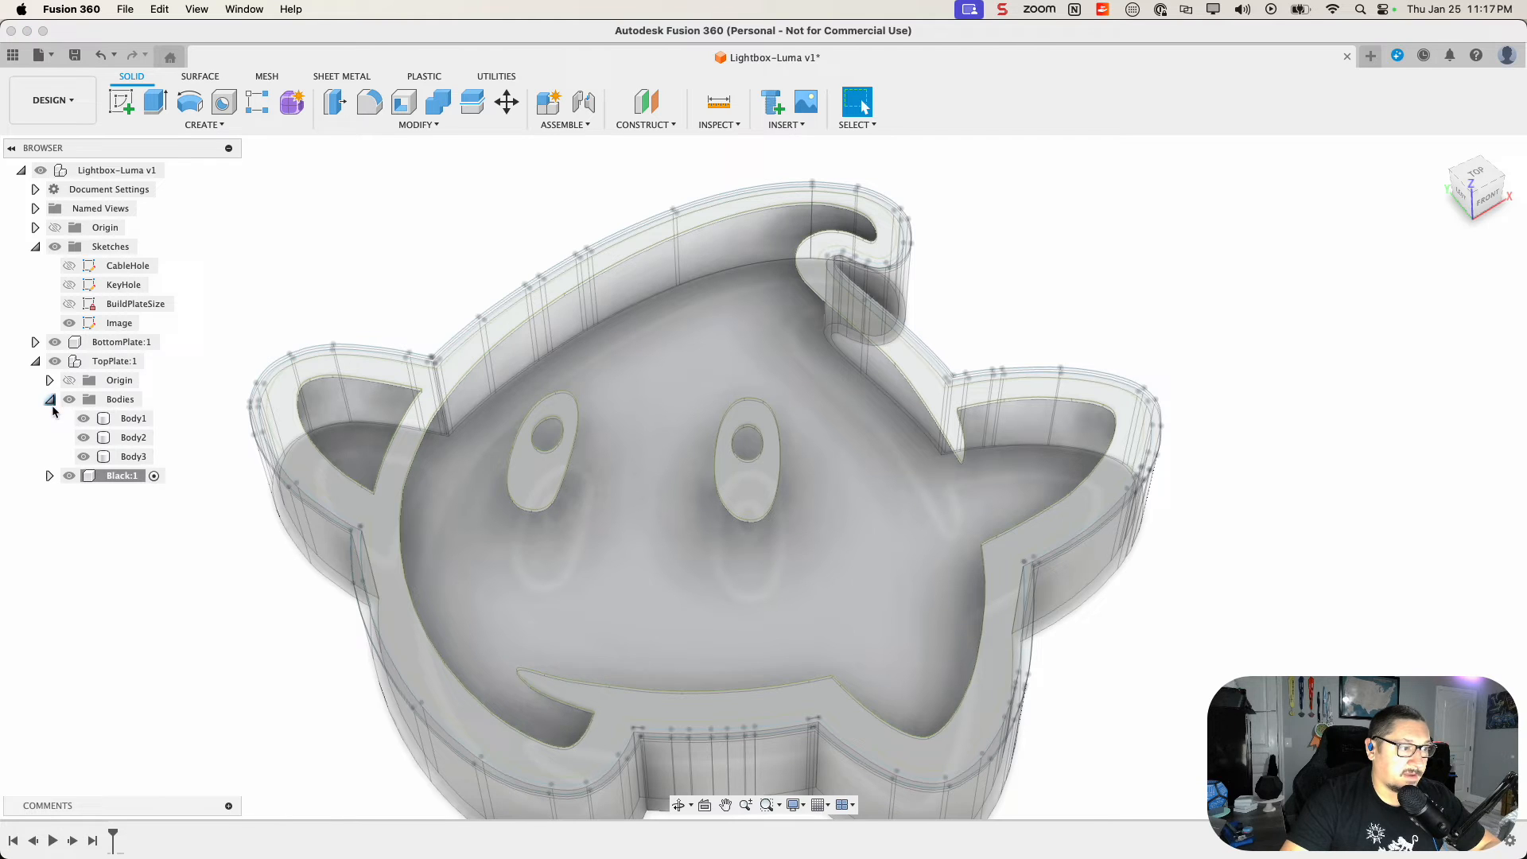
left_click(134, 418)
left_click(133, 438, "shift")
left_click(134, 457, "shift")
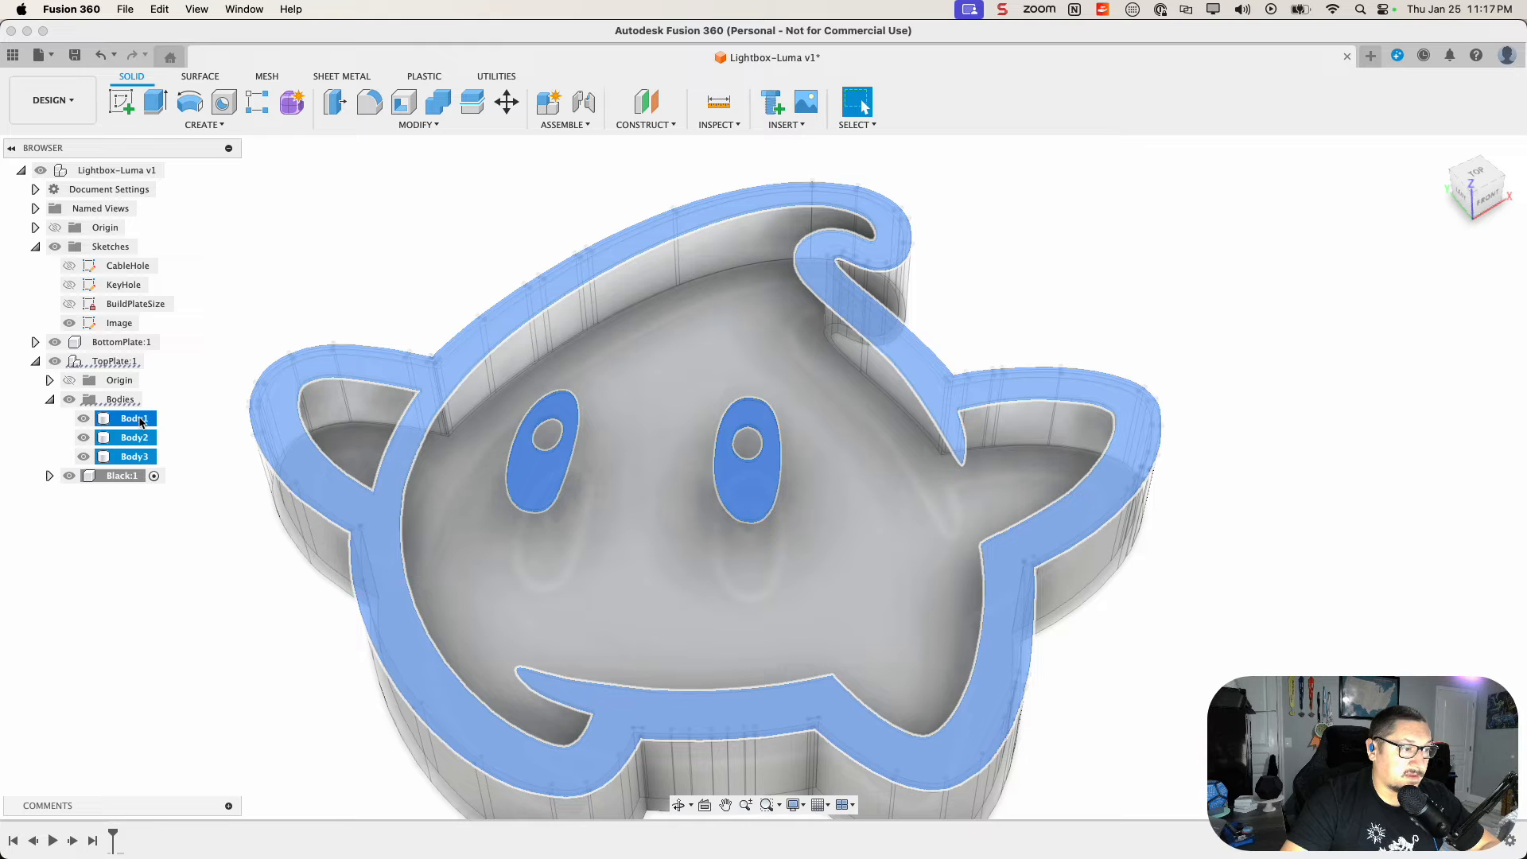
left_click_drag(140, 421, 118, 474)
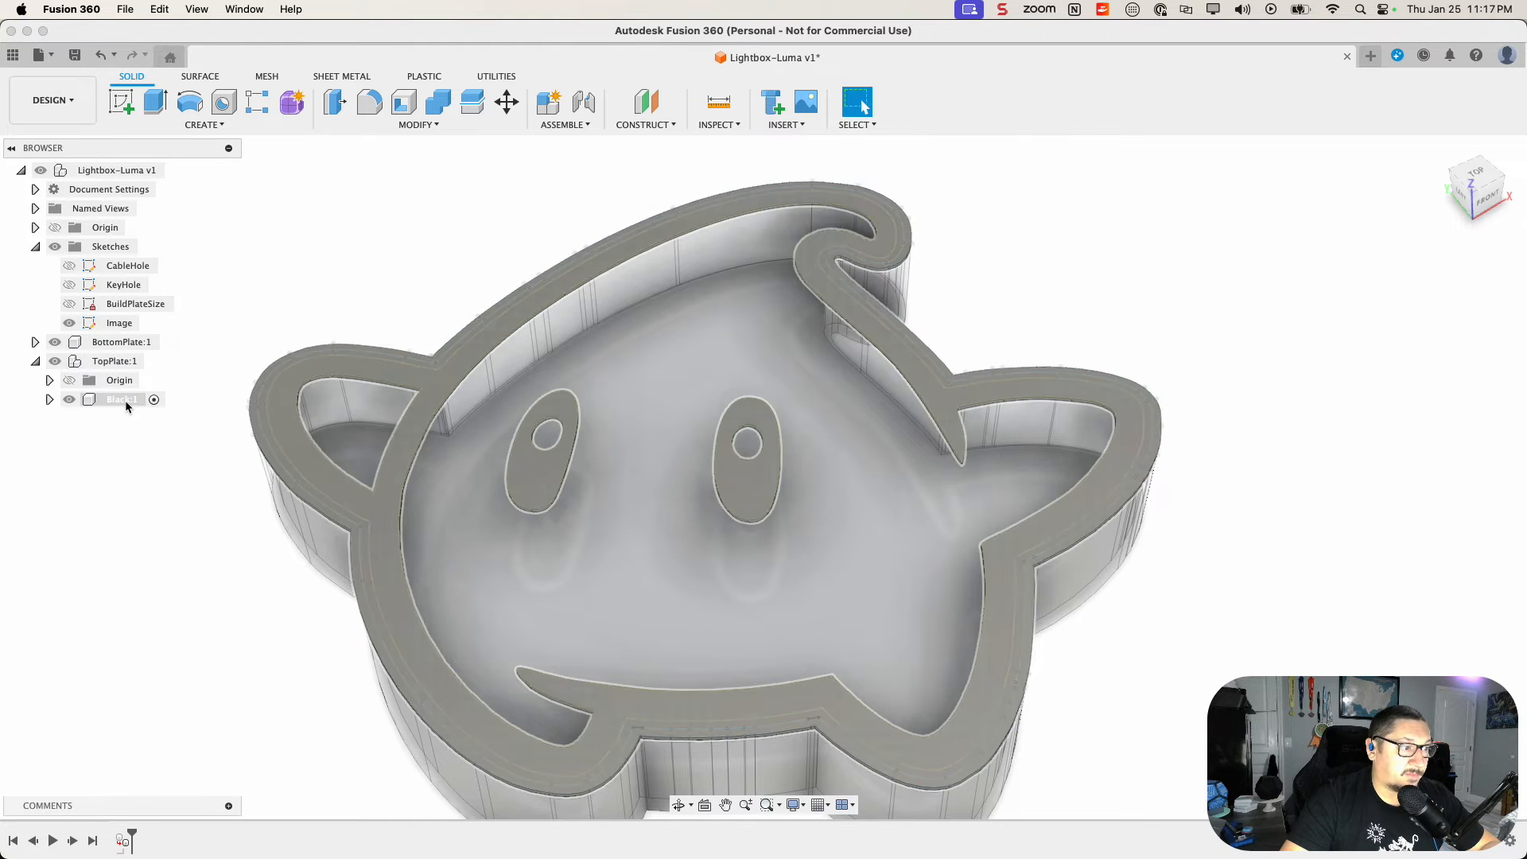
right_click(125, 399)
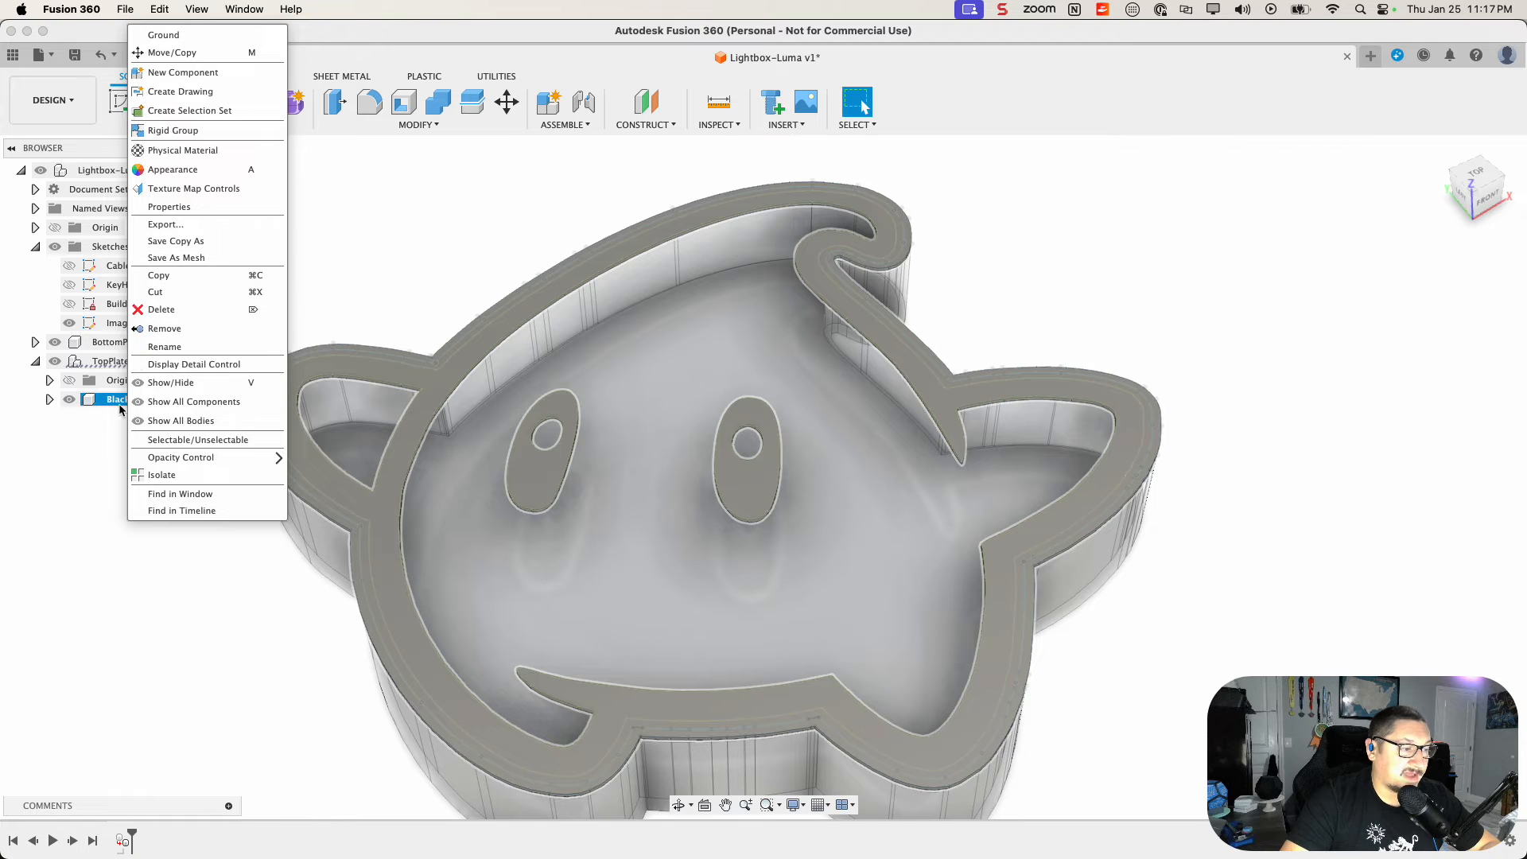
left_click(109, 467)
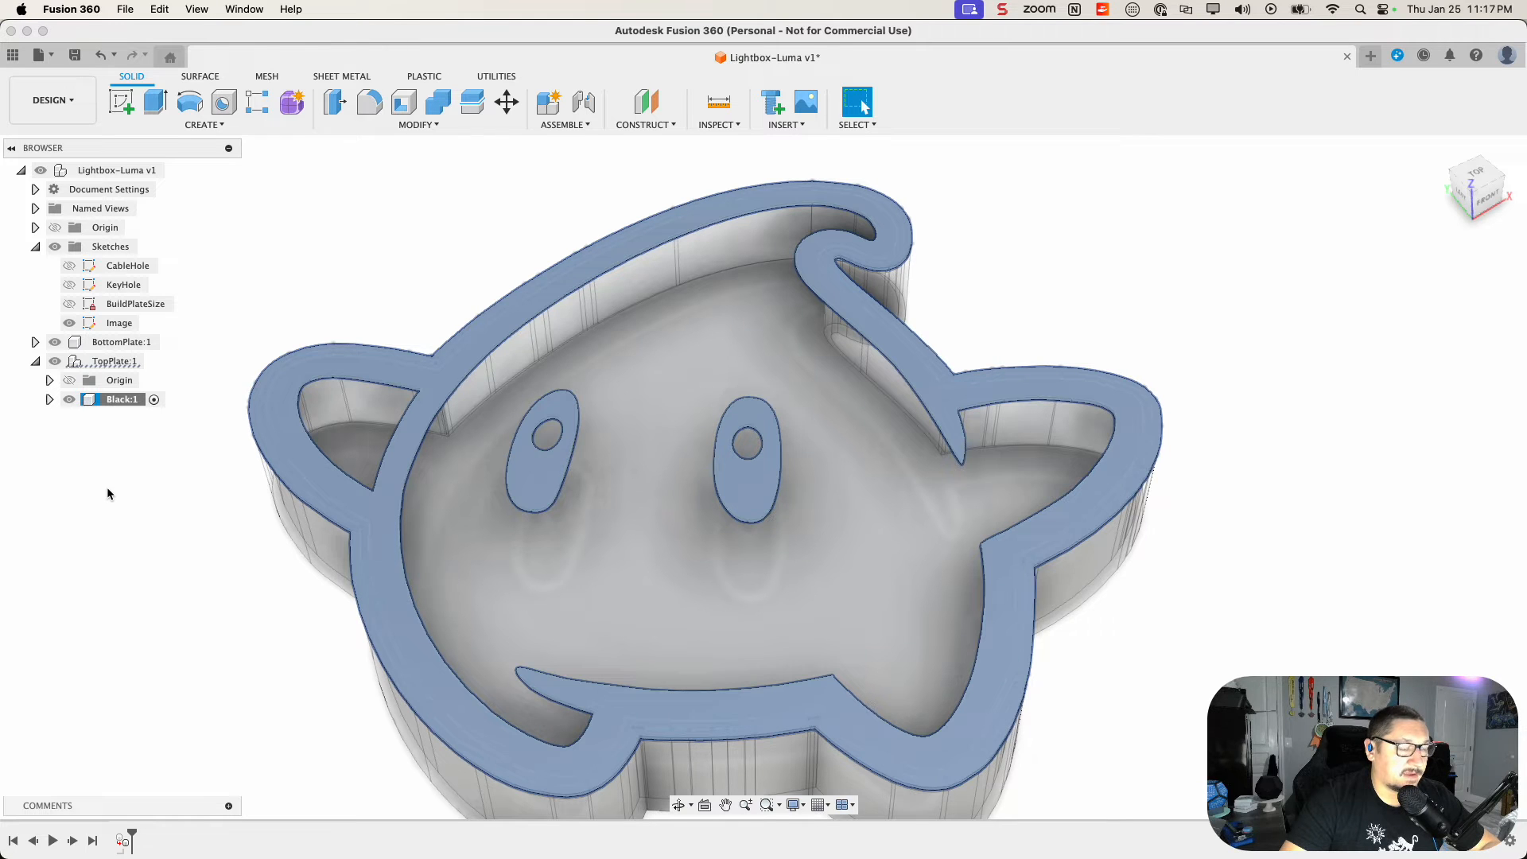
left_click(134, 363)
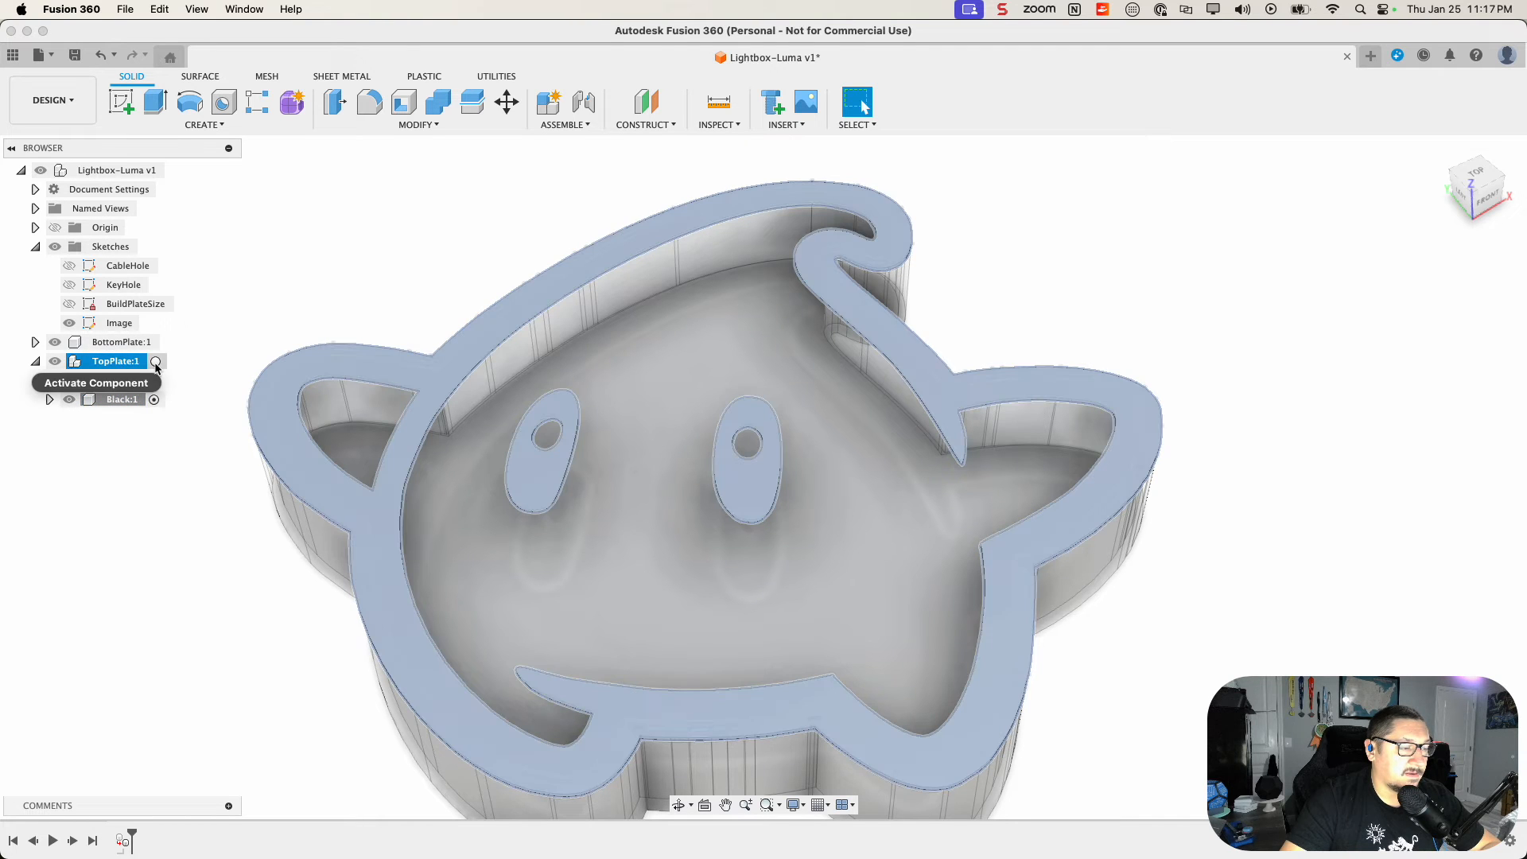
left_click(201, 493)
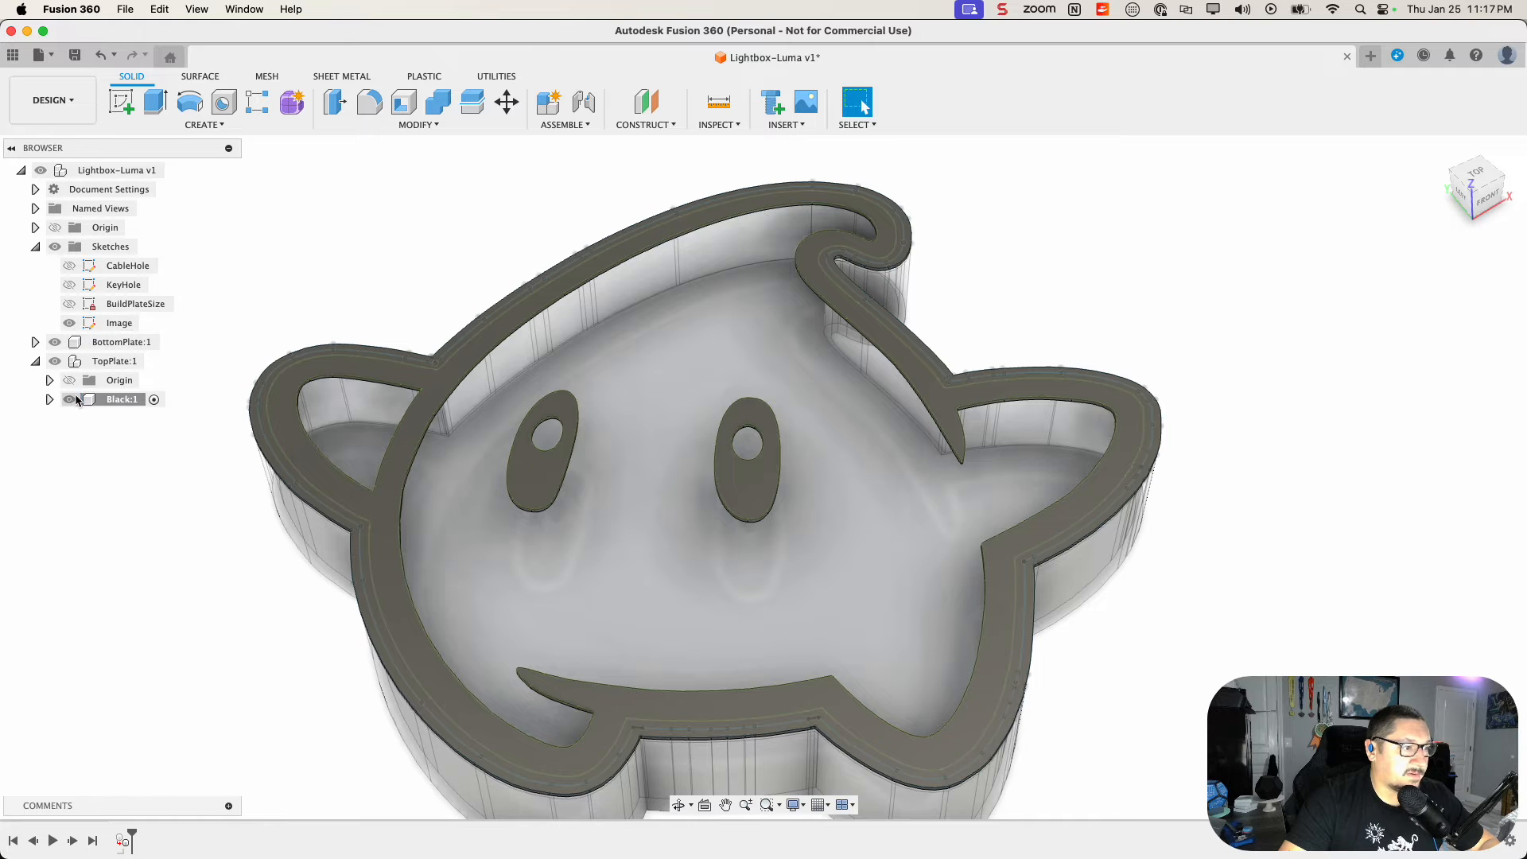
Step: Hide BottomPlate and TopPlate and select the outermost ring profile of the Image sketch
left_click(50, 347)
left_click(53, 343)
left_click(55, 361)
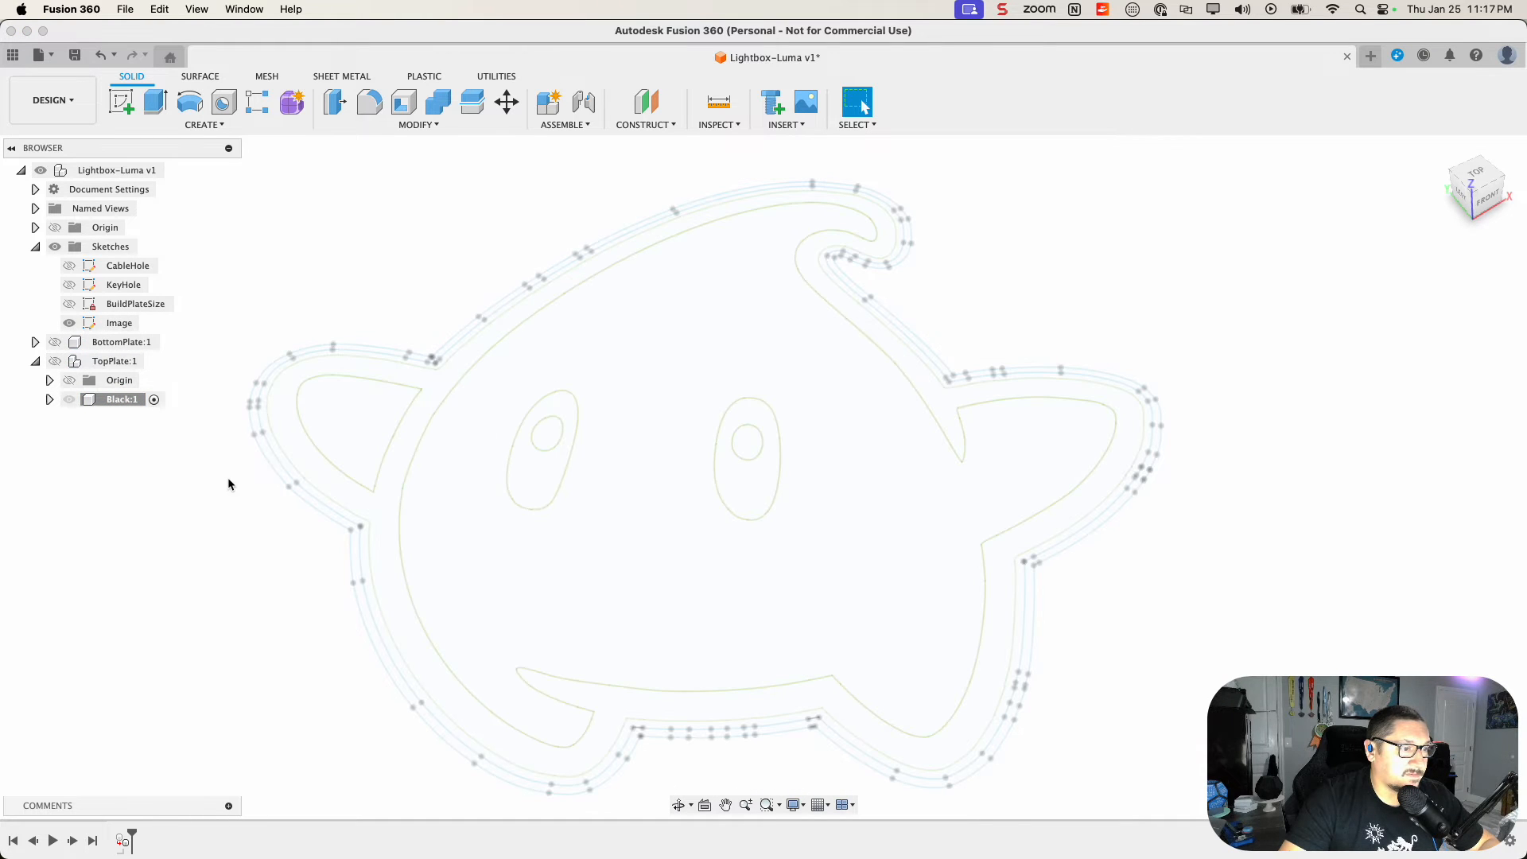
scroll(212, 535, "up", 3)
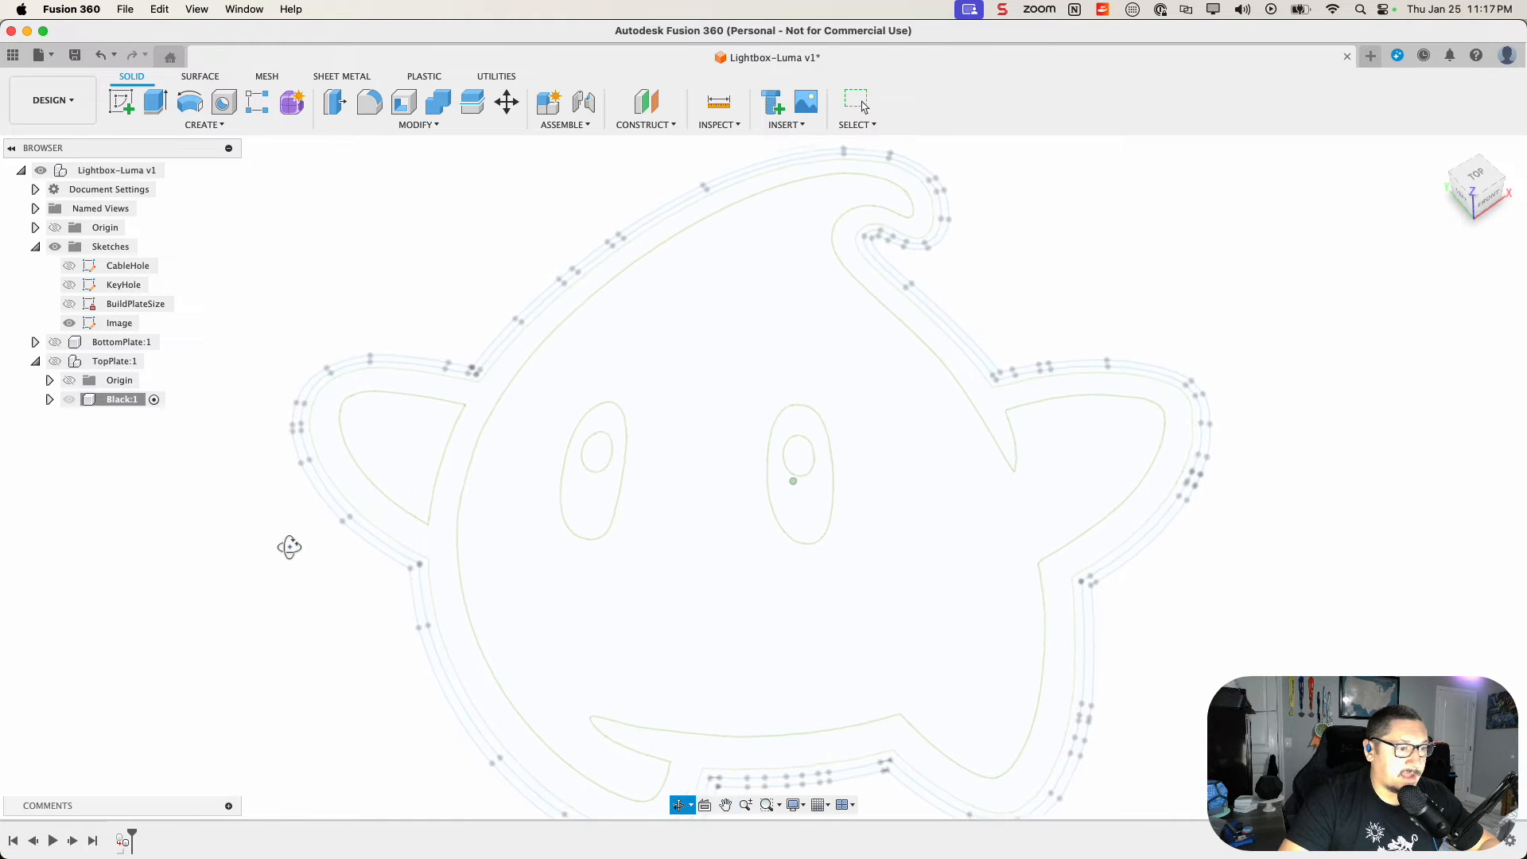
scroll(360, 537, "up", 6)
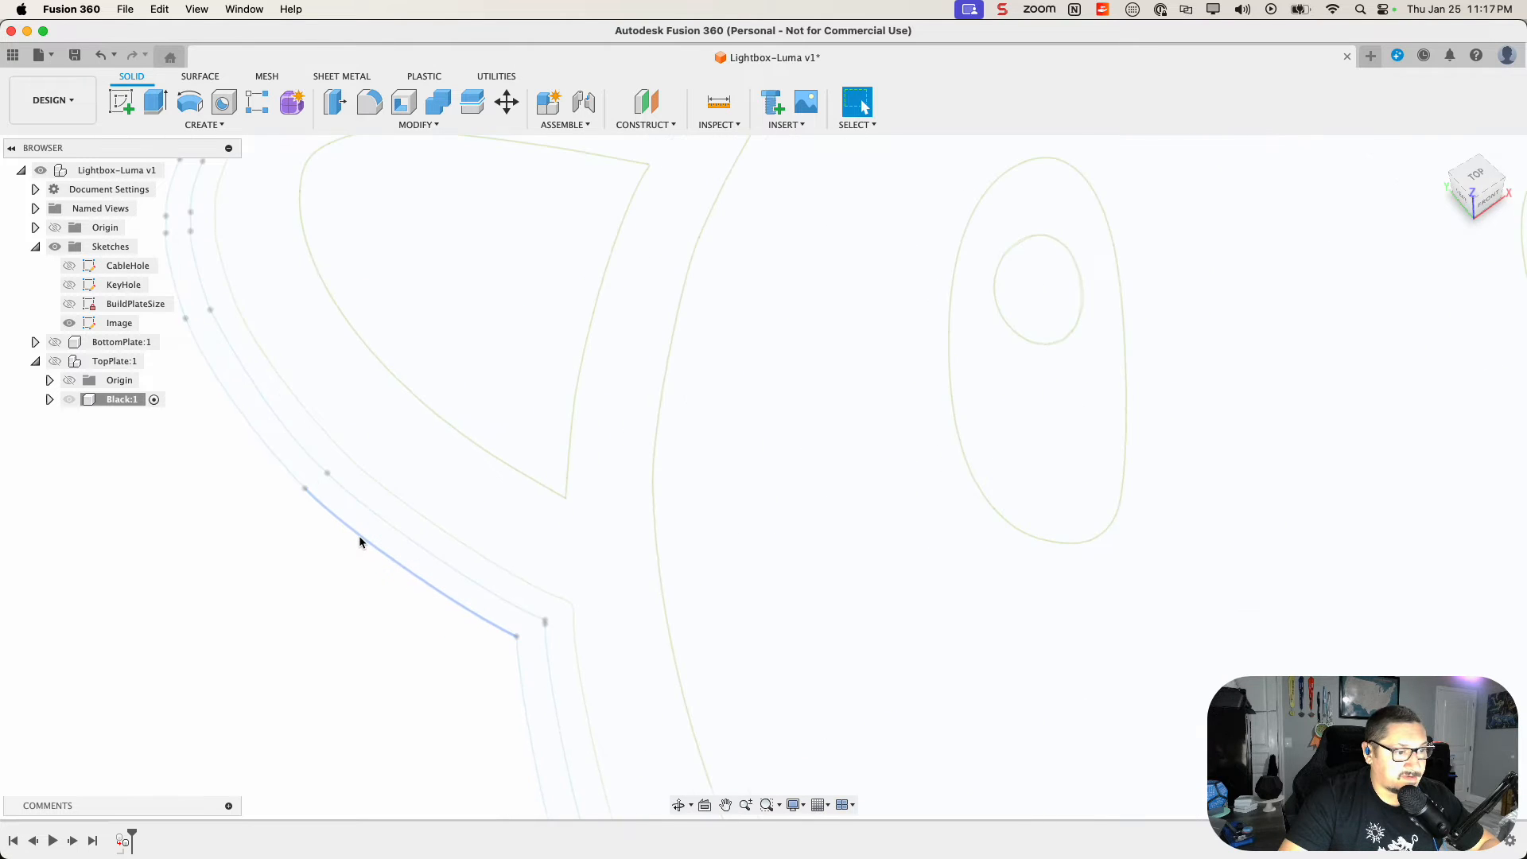
left_click(380, 538)
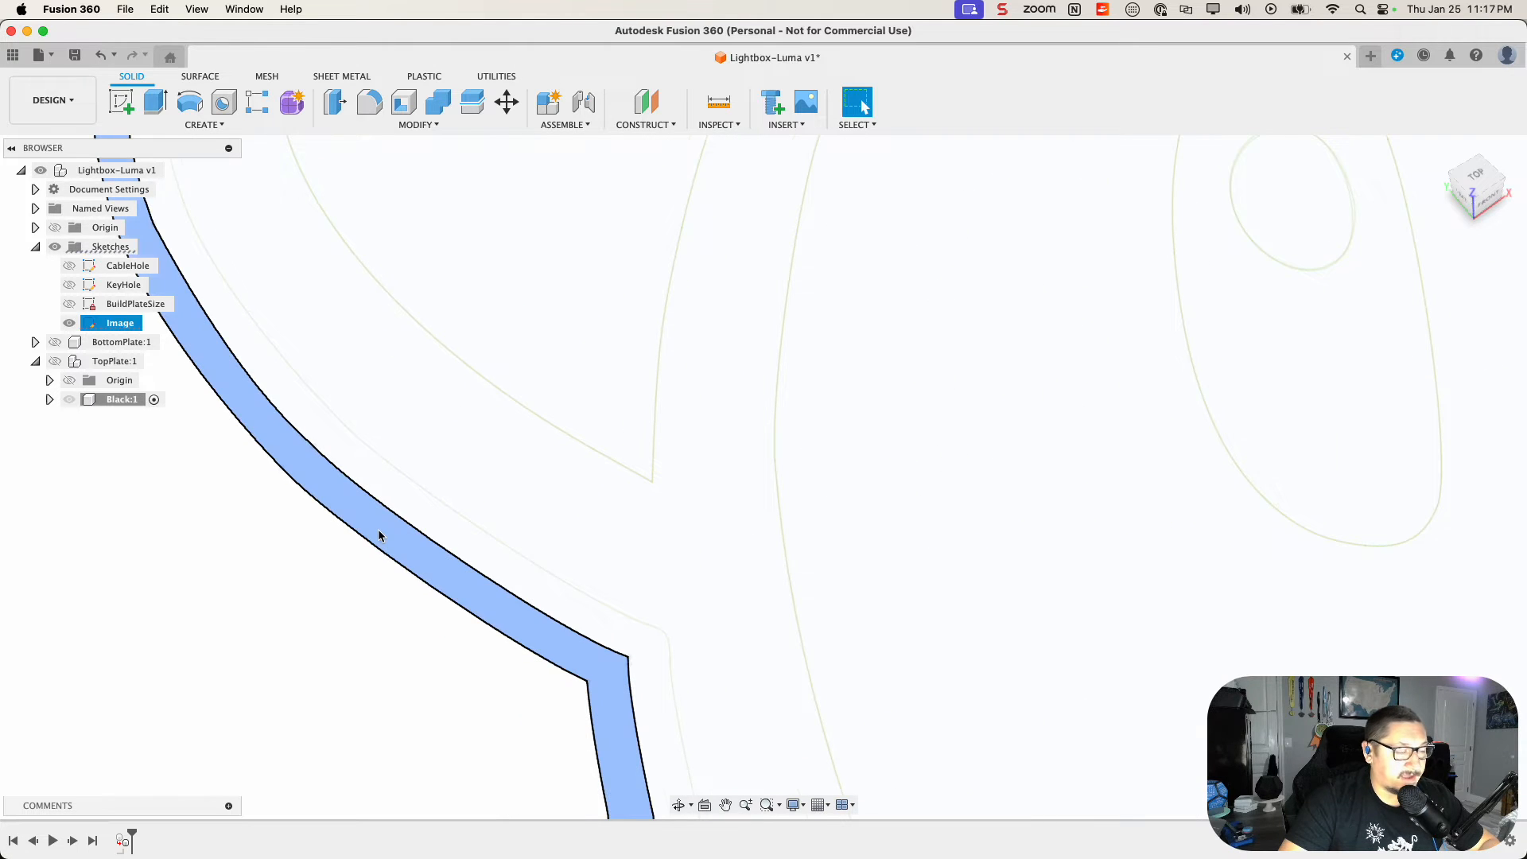
scroll(381, 537, "down", 1)
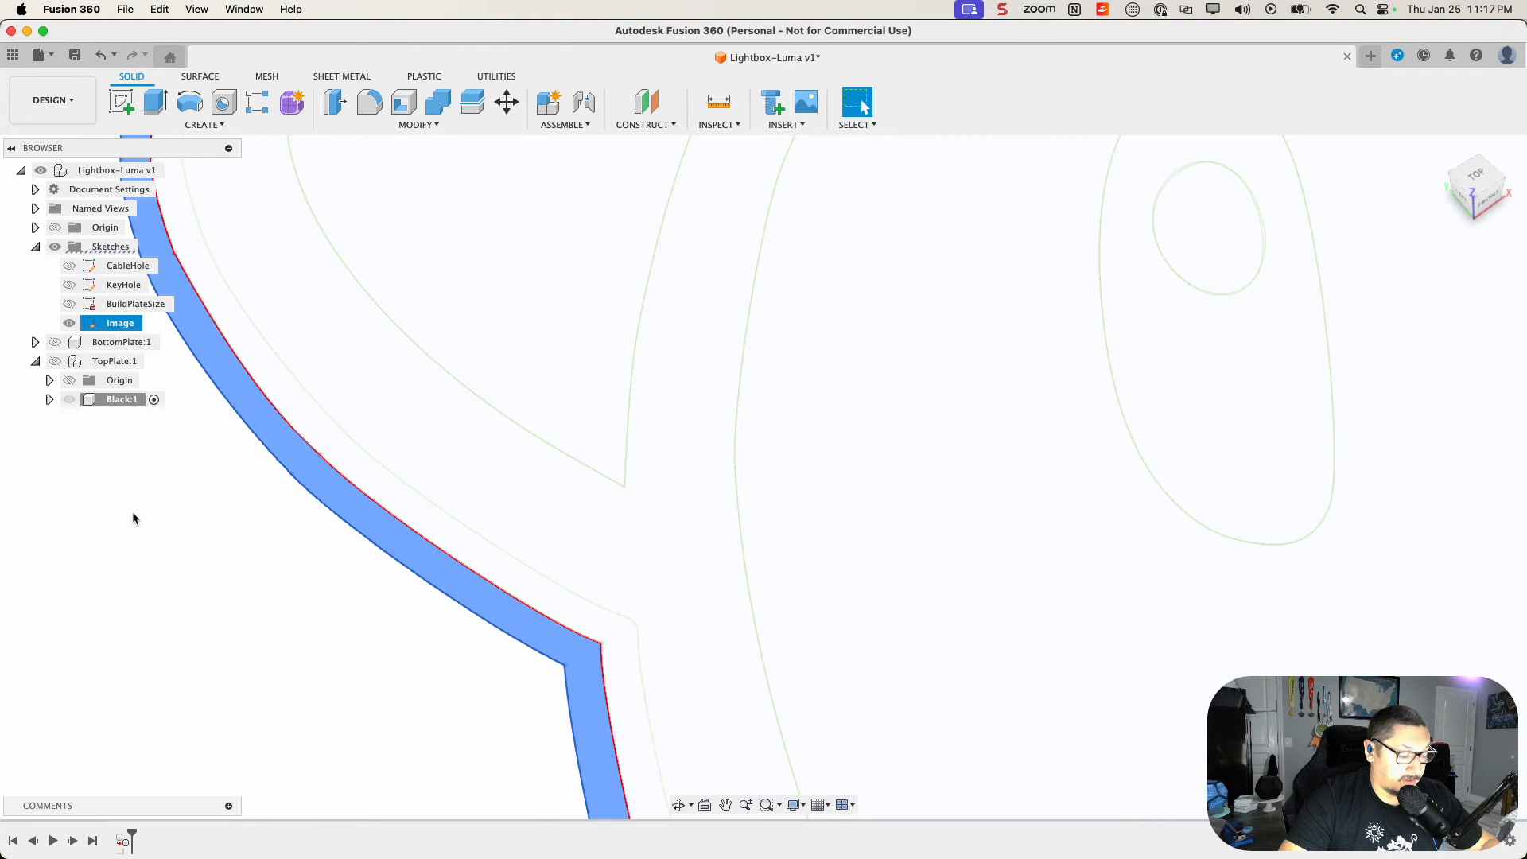
Step: Show both plates again and extrude the outermost ring with the To Object extent to BottomPlate's upper rim, using the Join operation
key("e")
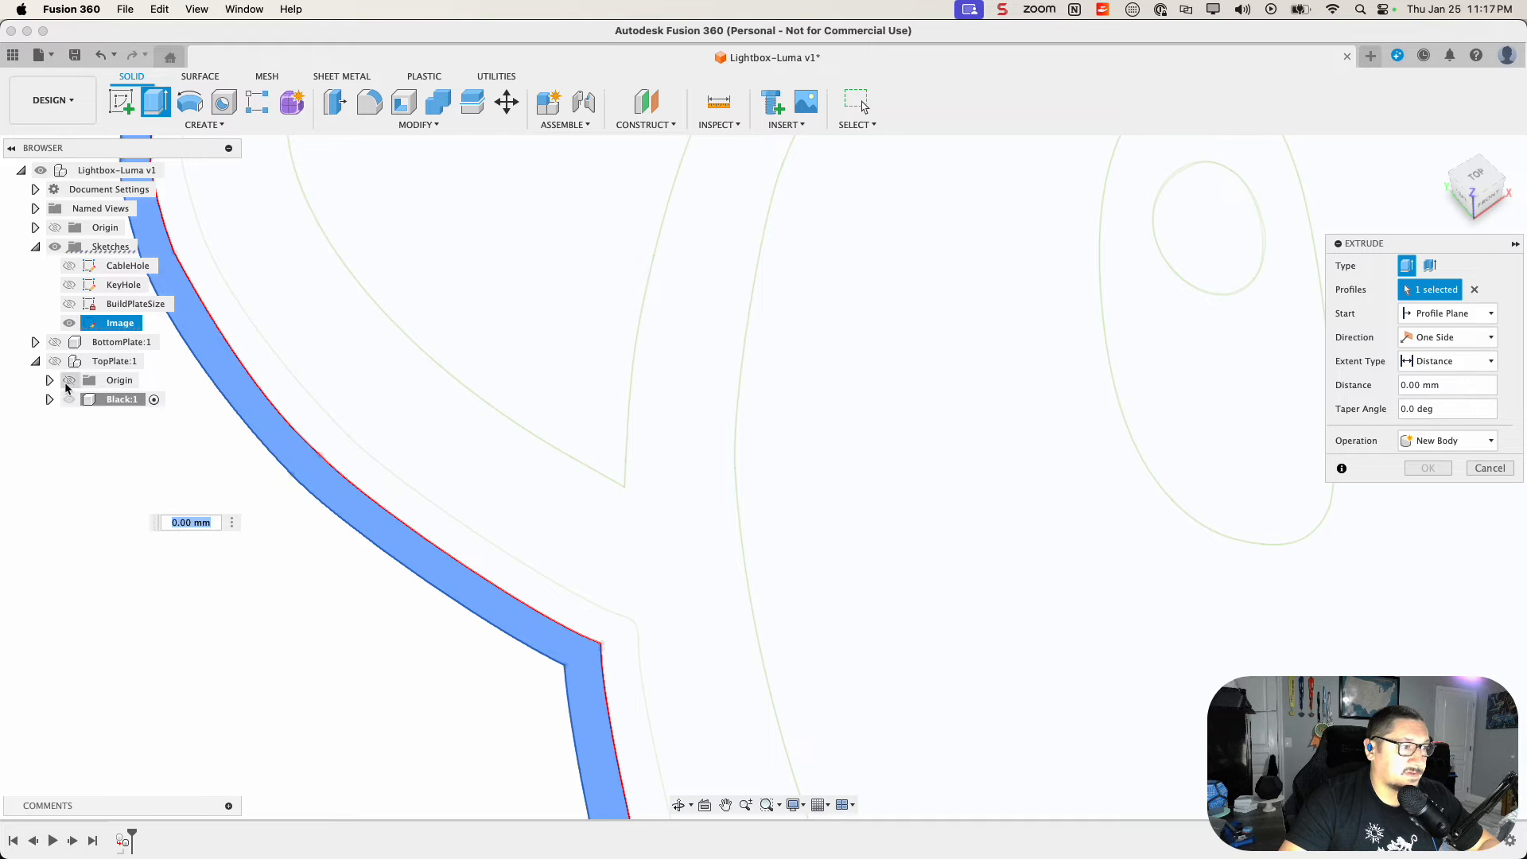
left_click(55, 342)
left_click(55, 362)
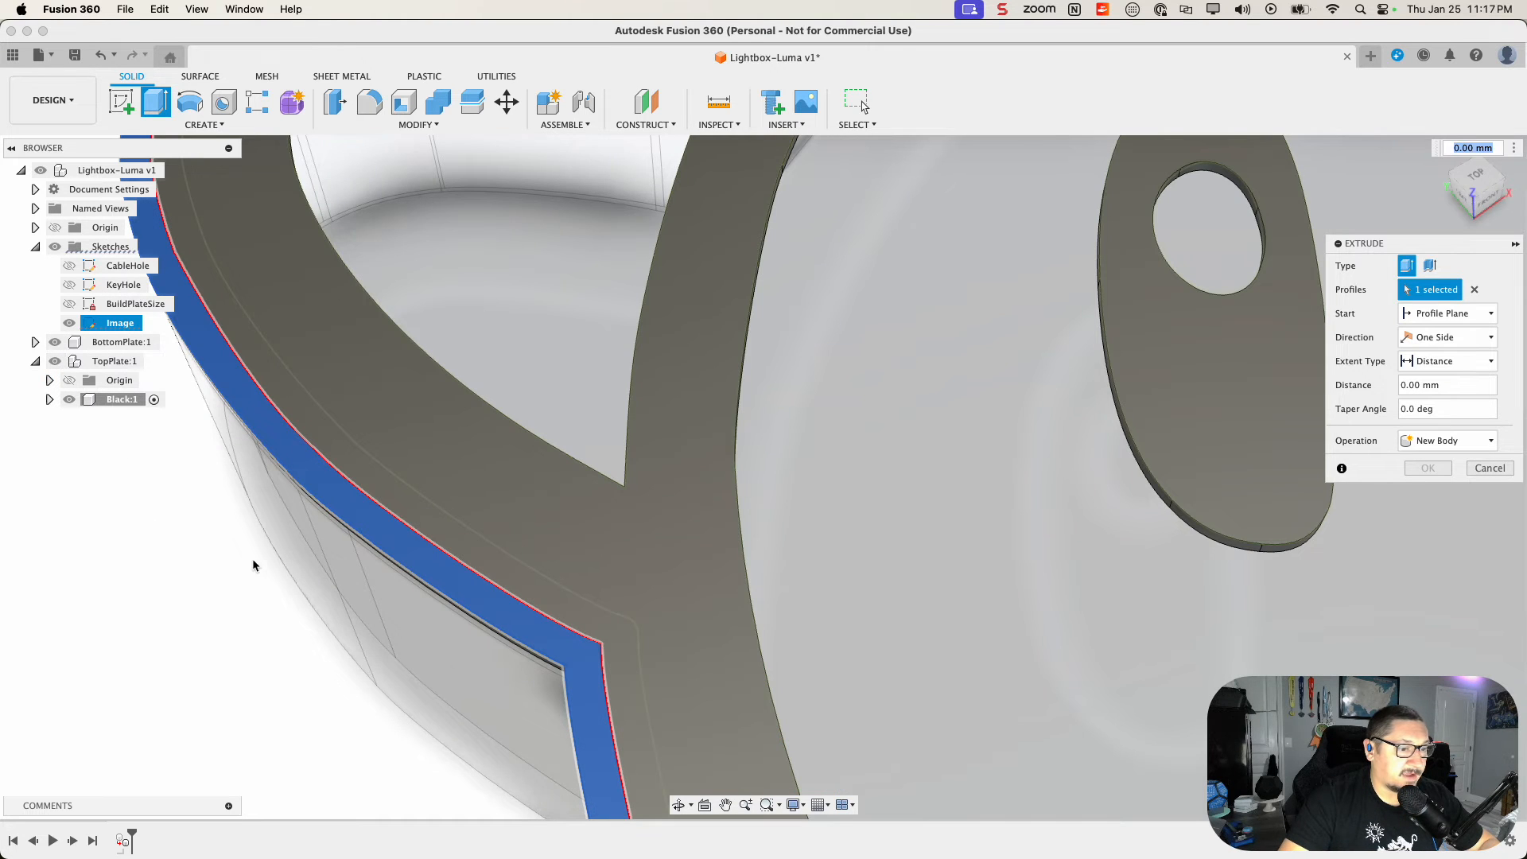
middle_click_drag(253, 560, 262, 523, "shift")
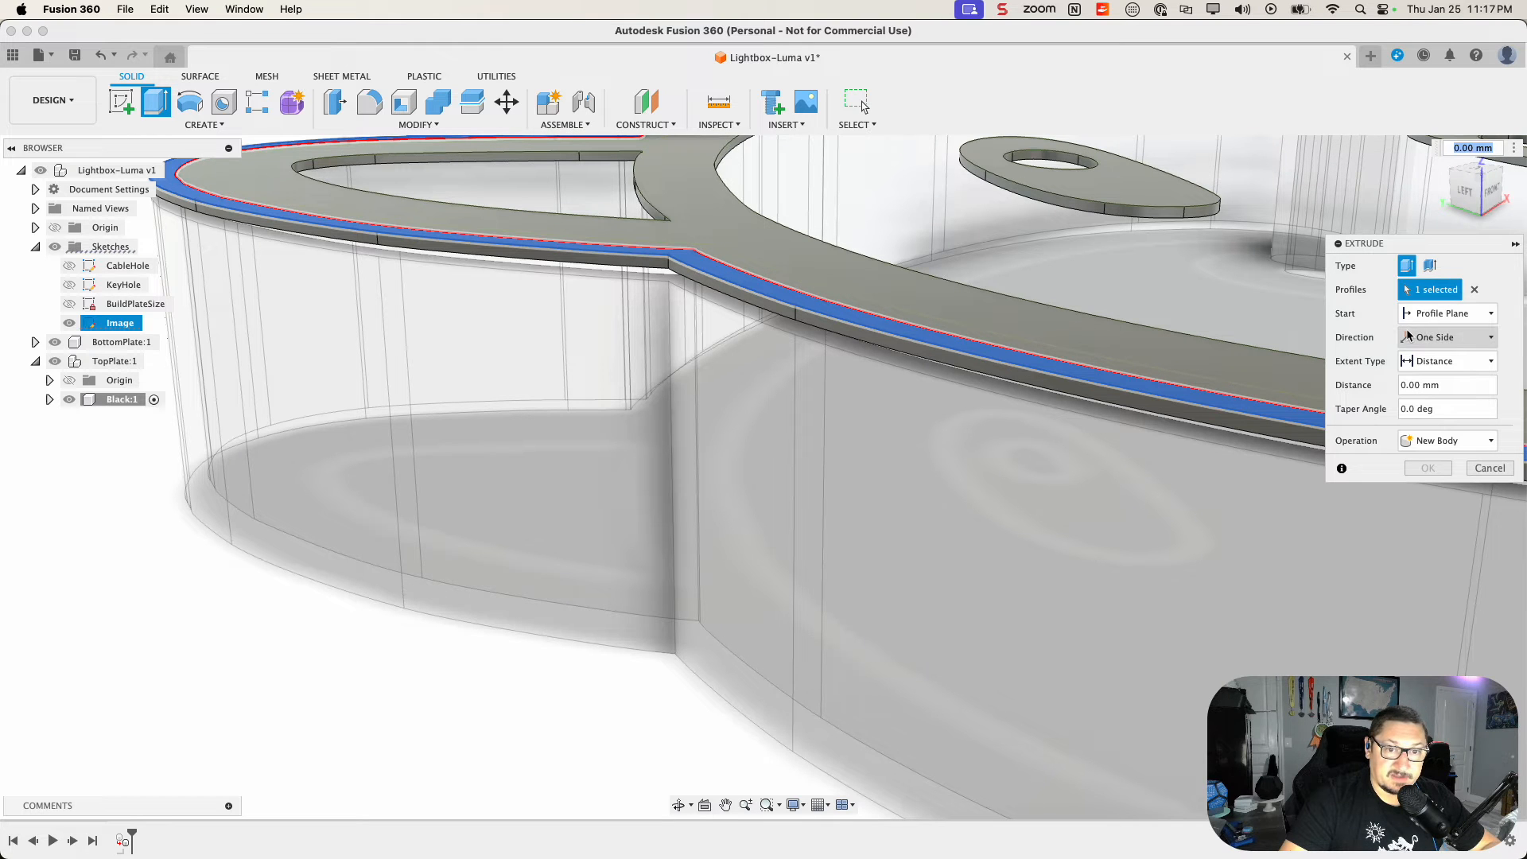
left_click(1439, 361)
left_click(1435, 400)
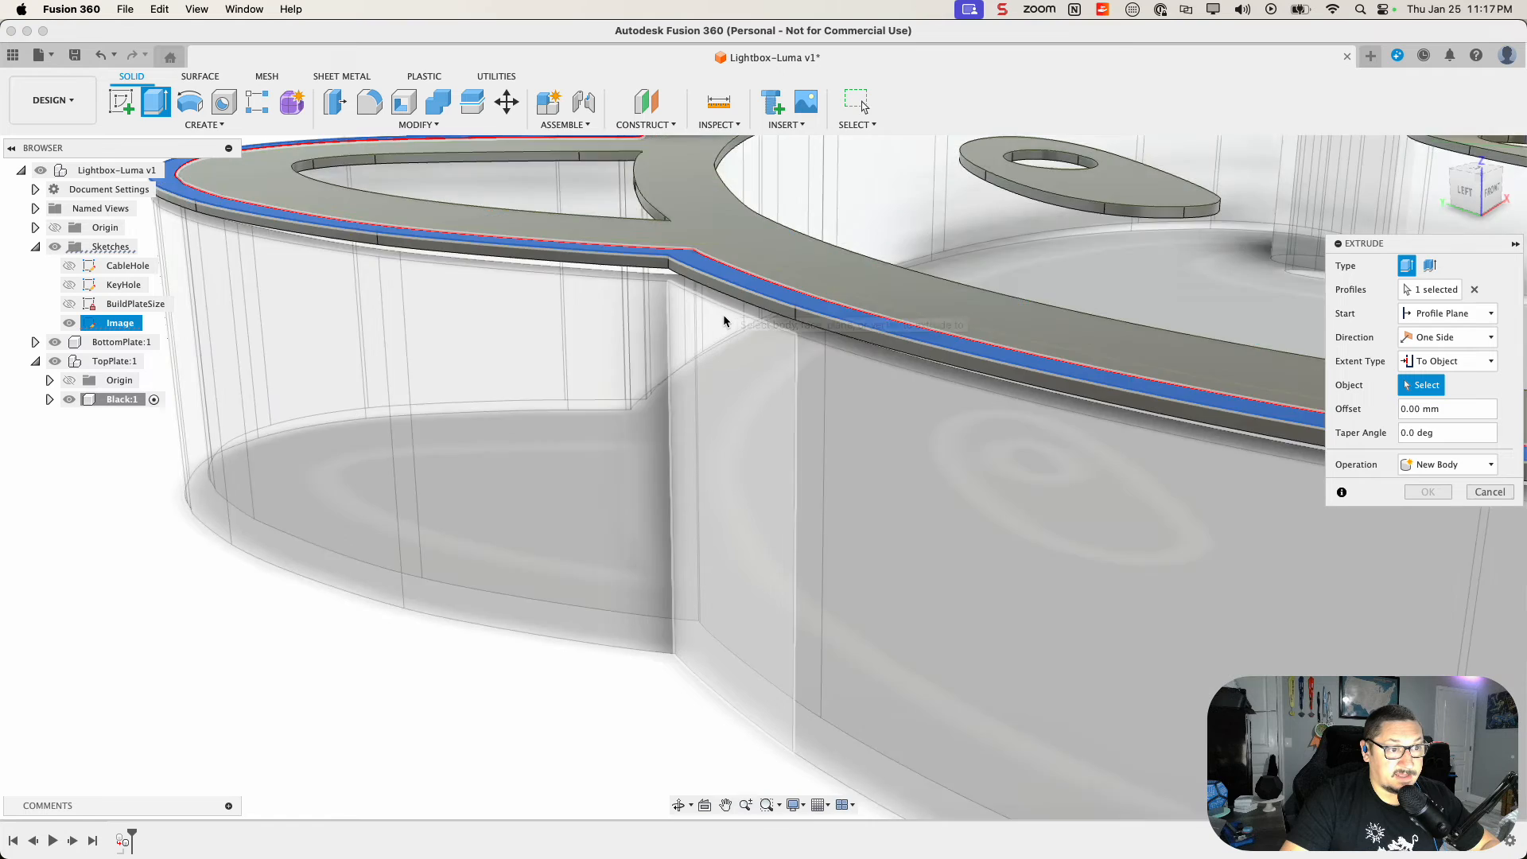
scroll(723, 322, "up", 5)
left_click(818, 294)
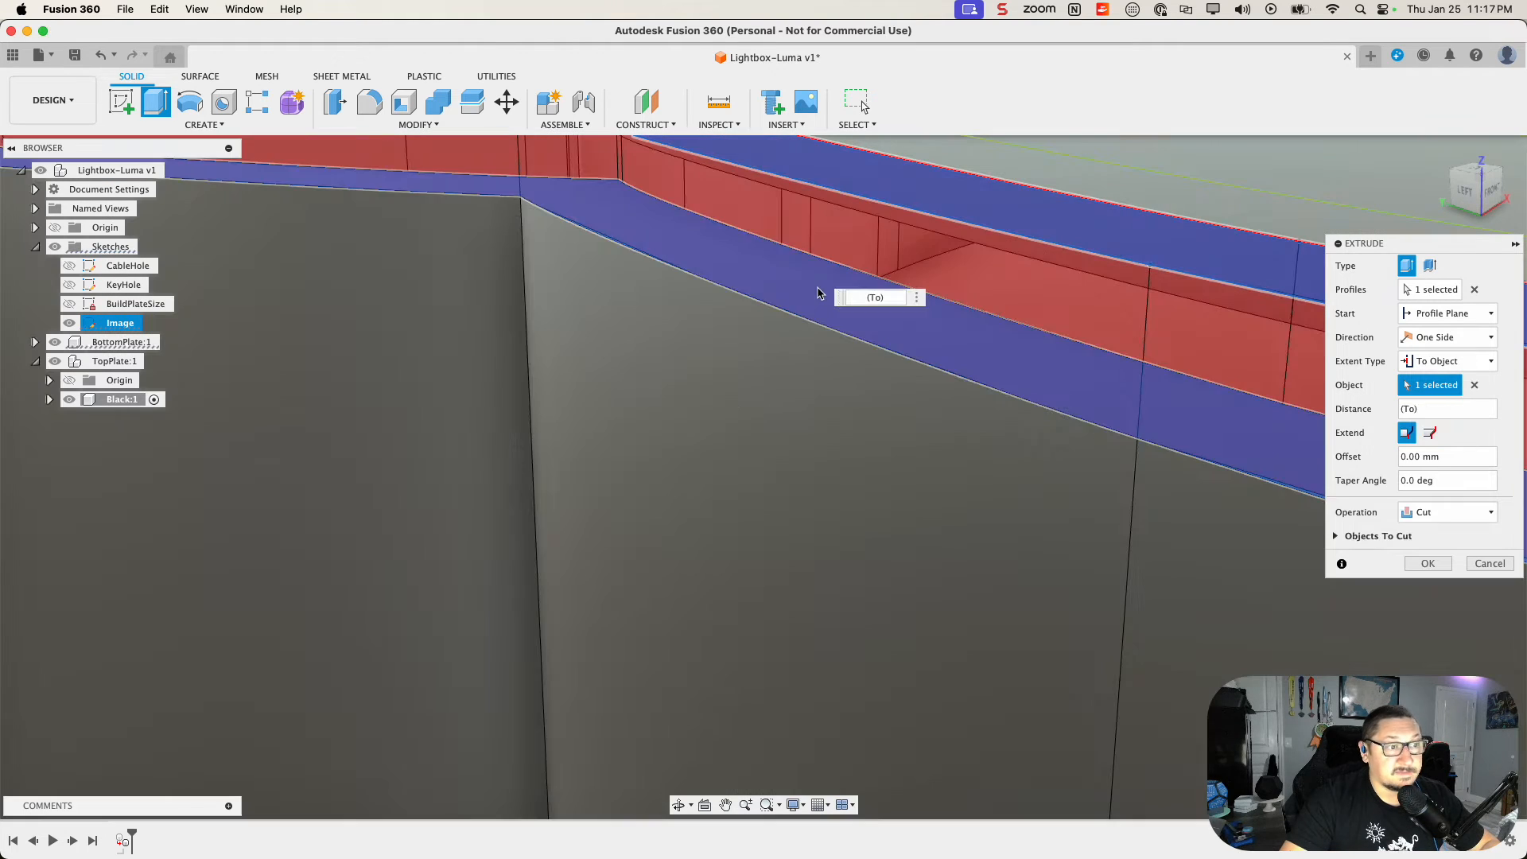
scroll(772, 347, "down", 8)
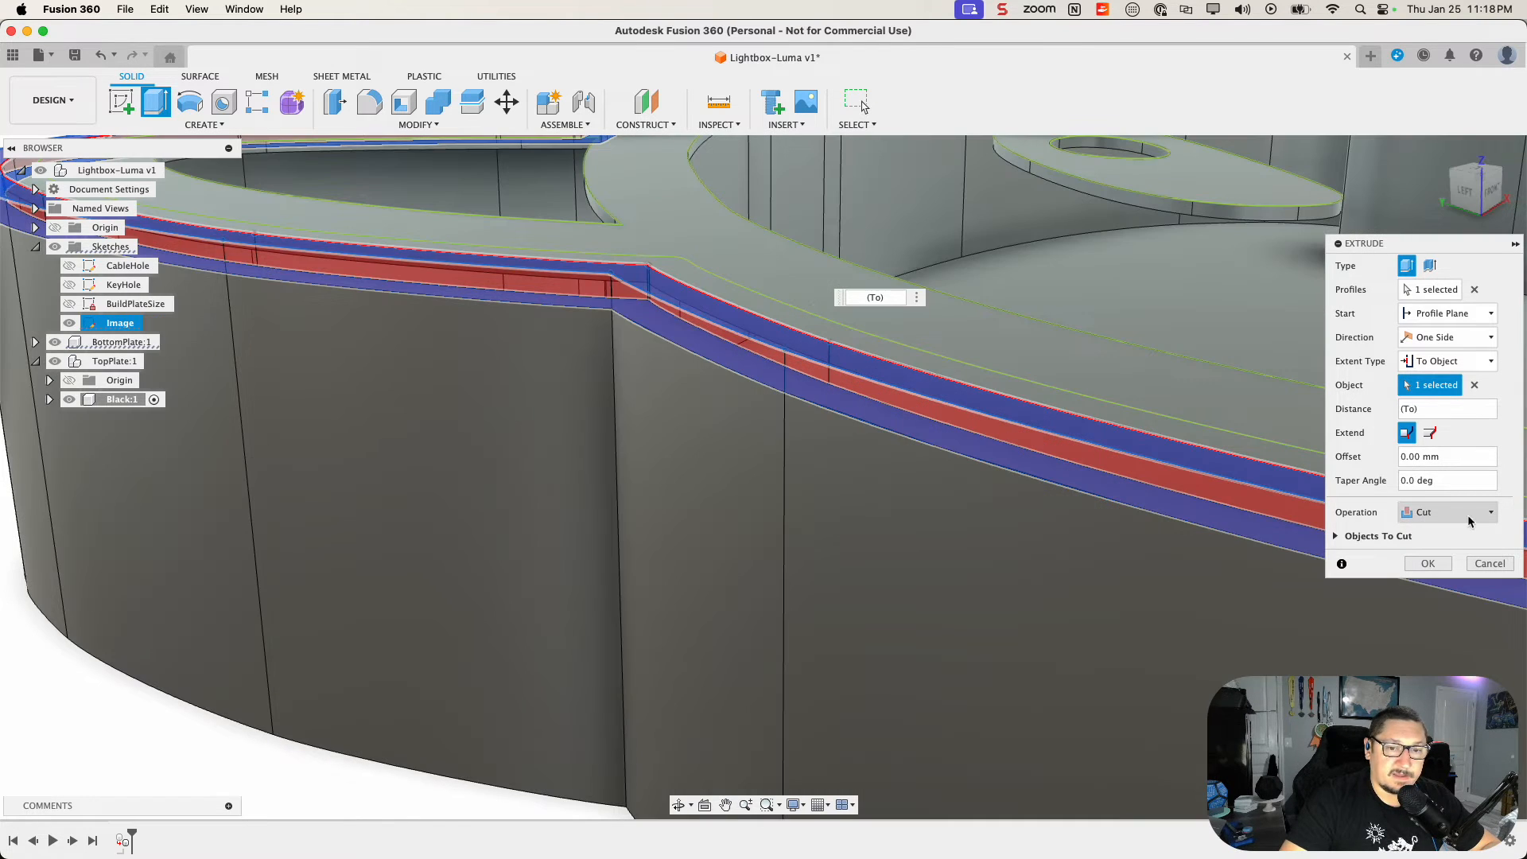
left_click(1461, 515)
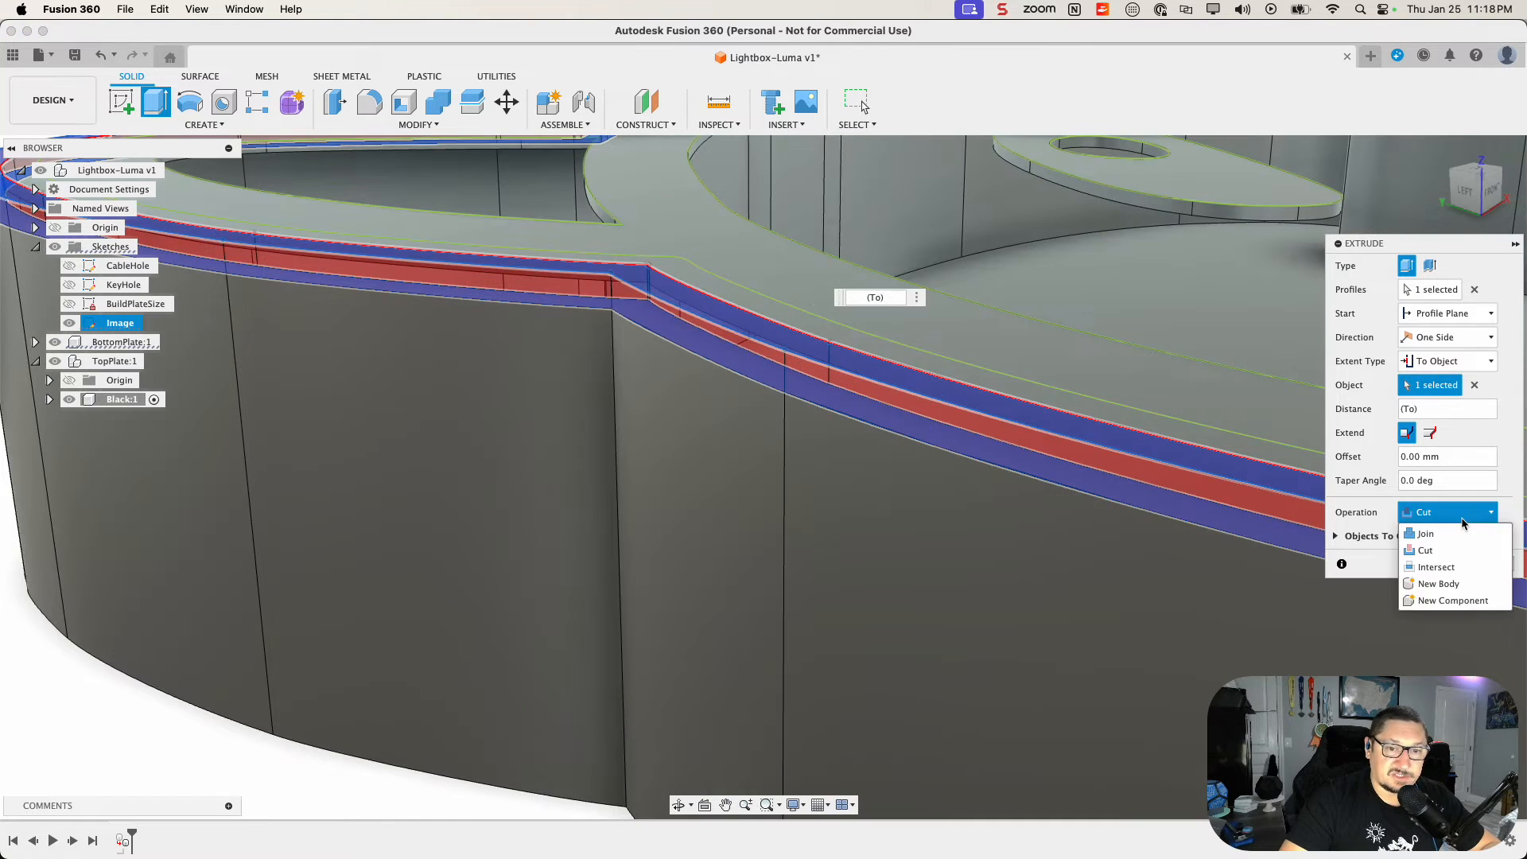
left_click(1443, 533)
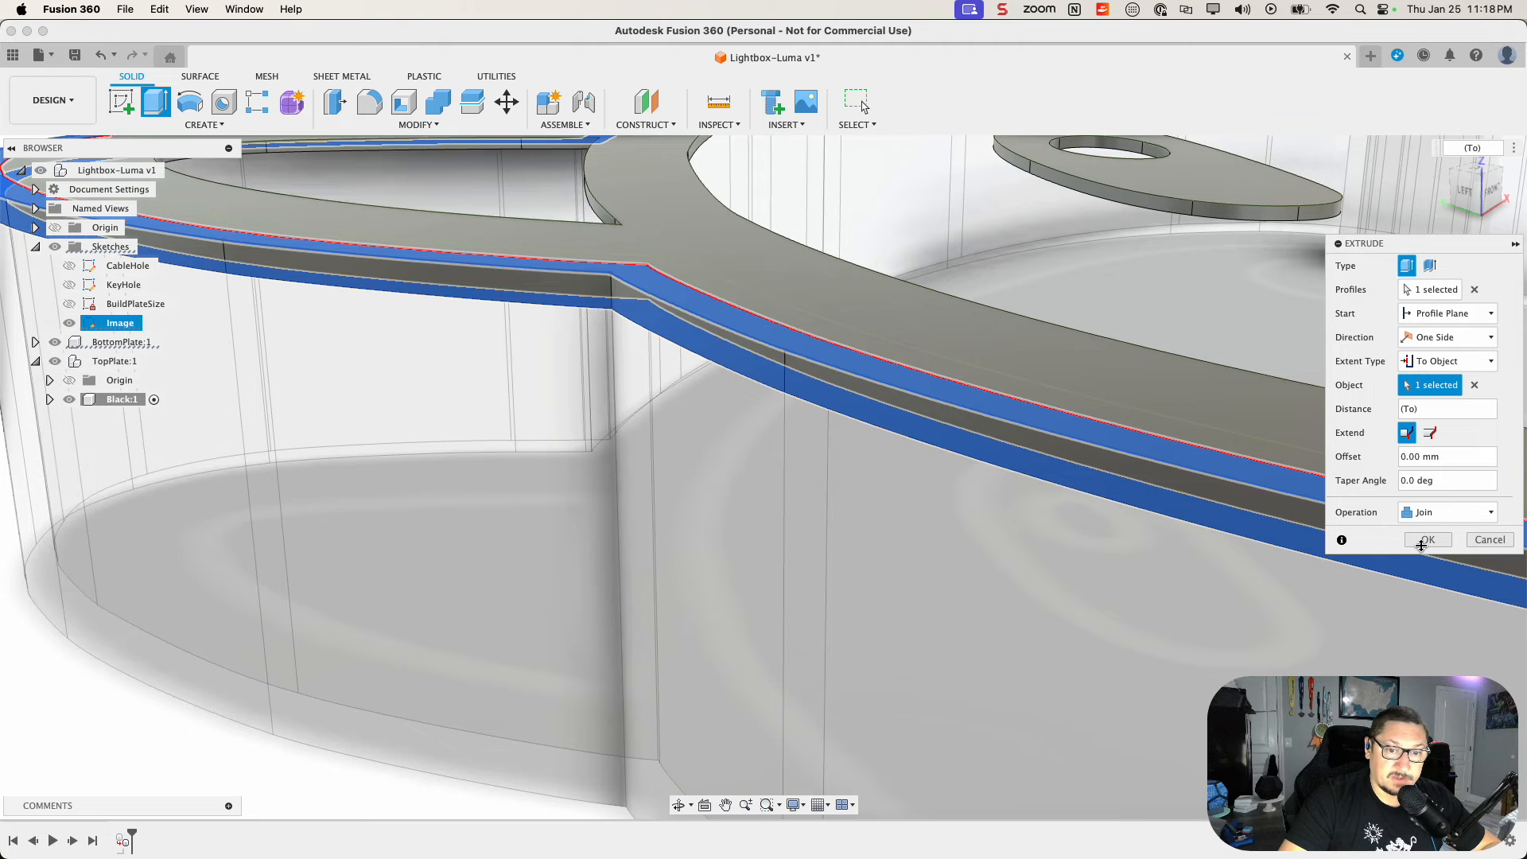
left_click(1418, 535)
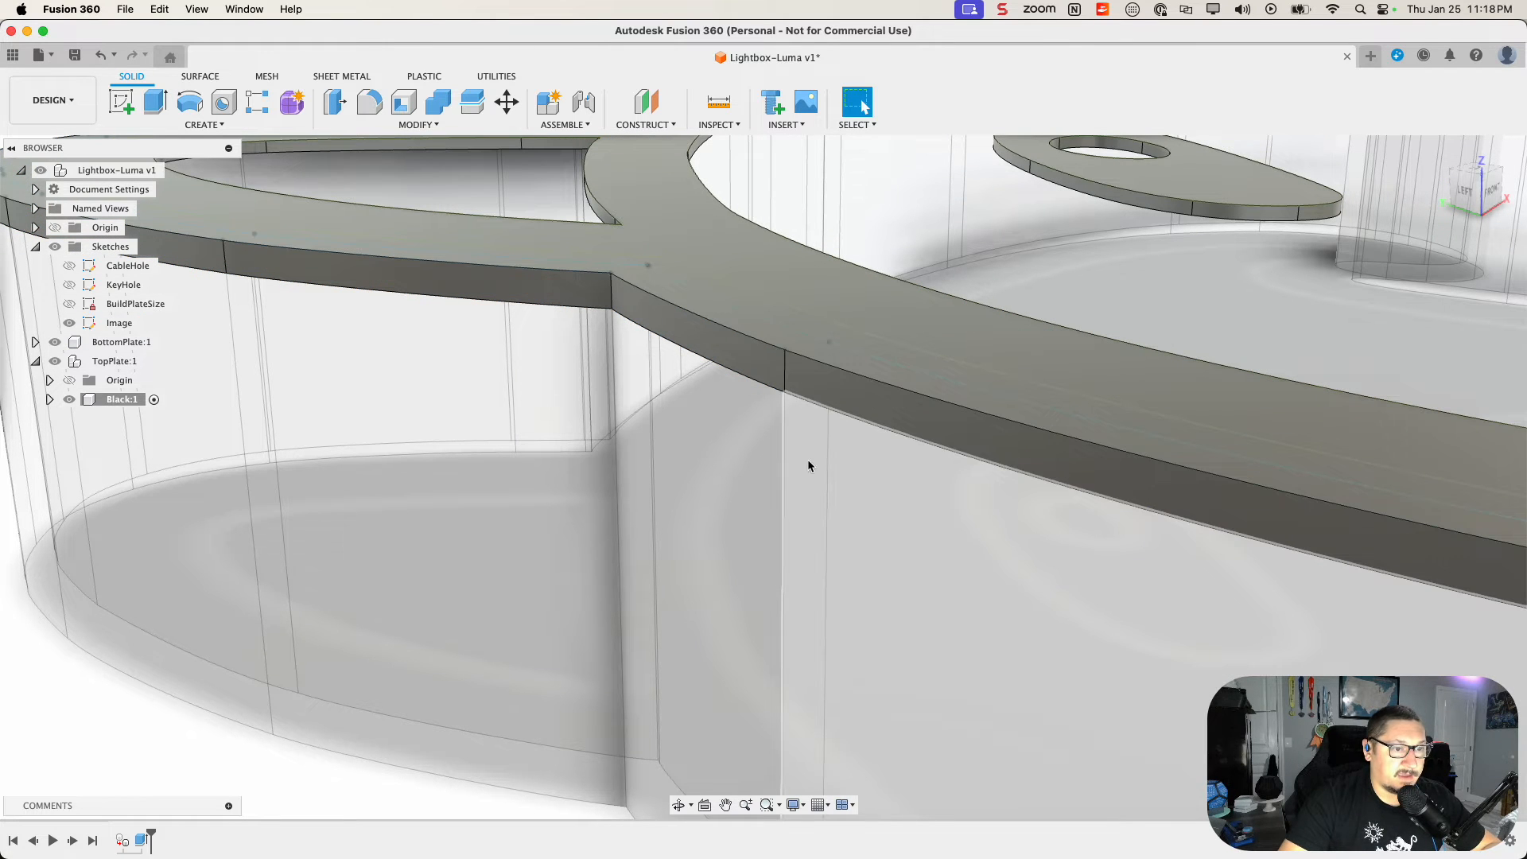
Step: Hide BottomPlate and TopPlate again and select the Image sketch's ring profile just inside the outermost one
middle_click_drag(811, 501, 648, 481, "shift")
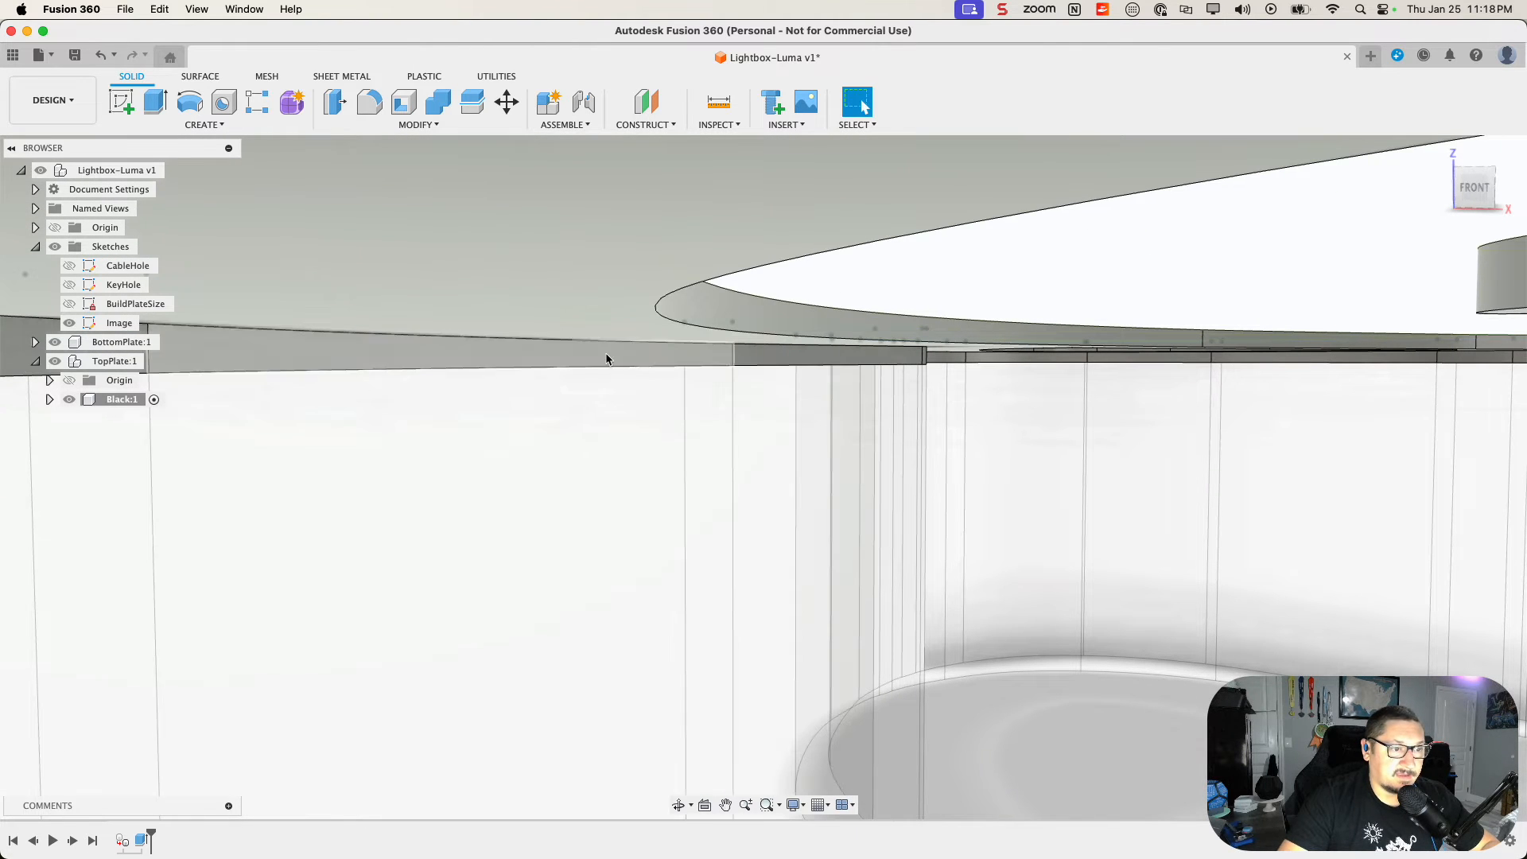
middle_click_drag(600, 380, 630, 420, "shift")
scroll(628, 415, "down", 10)
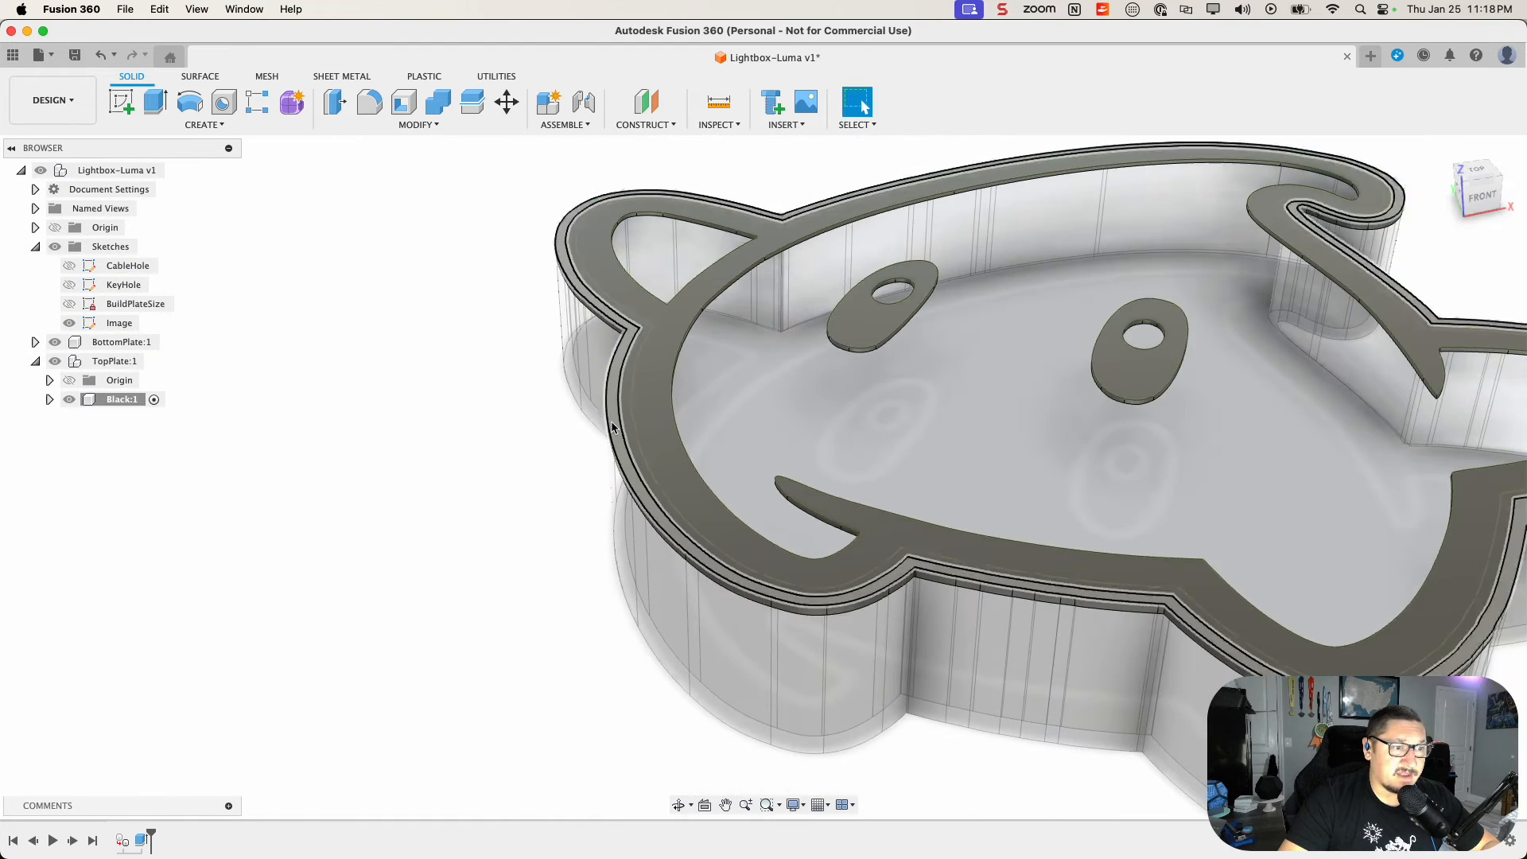
middle_click_drag(545, 453, 364, 490)
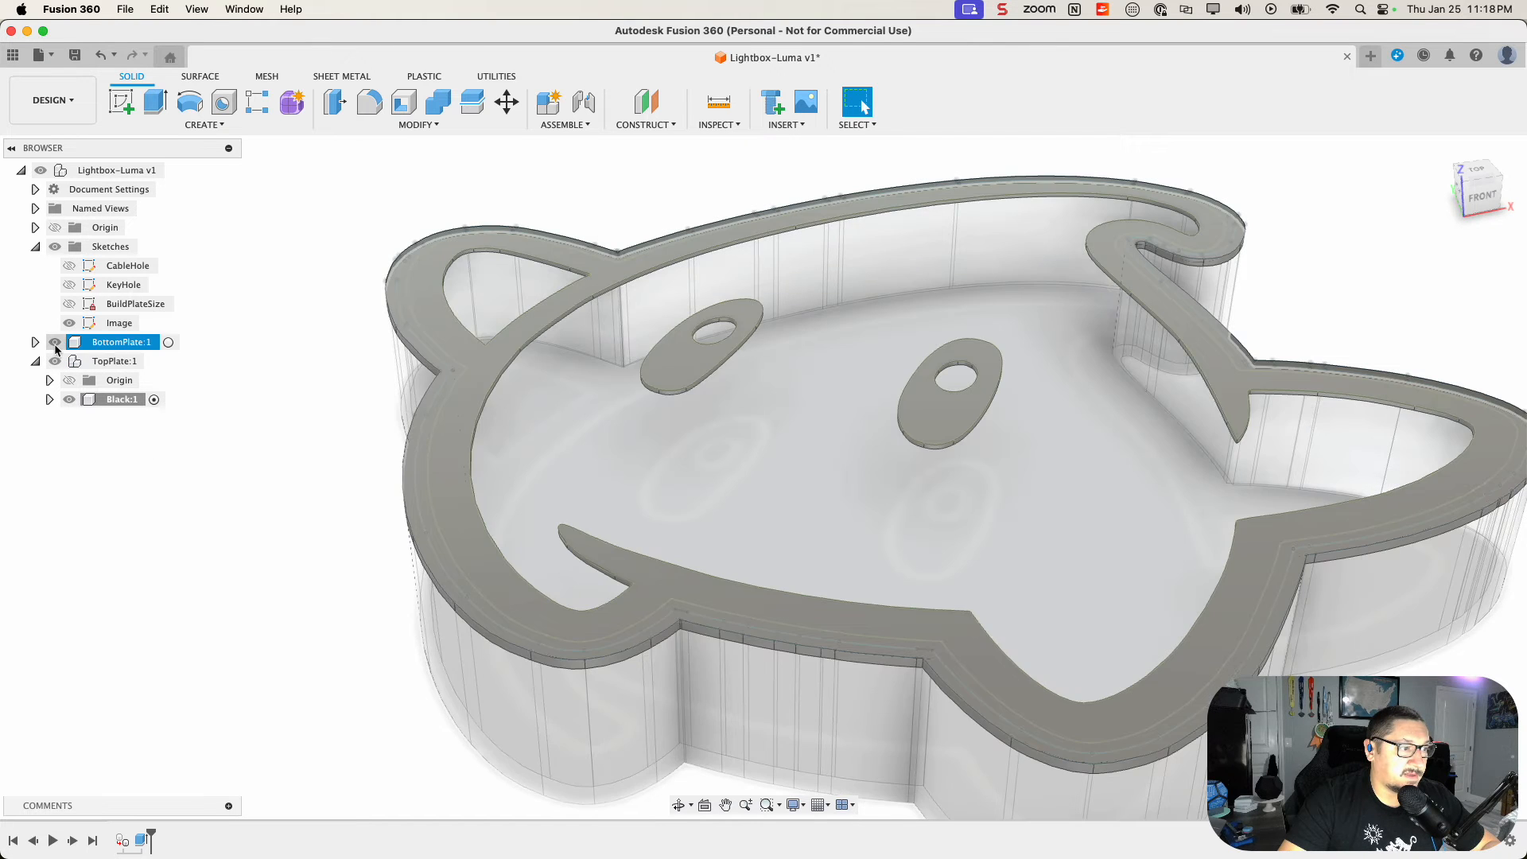
left_click(54, 342)
left_click(54, 360)
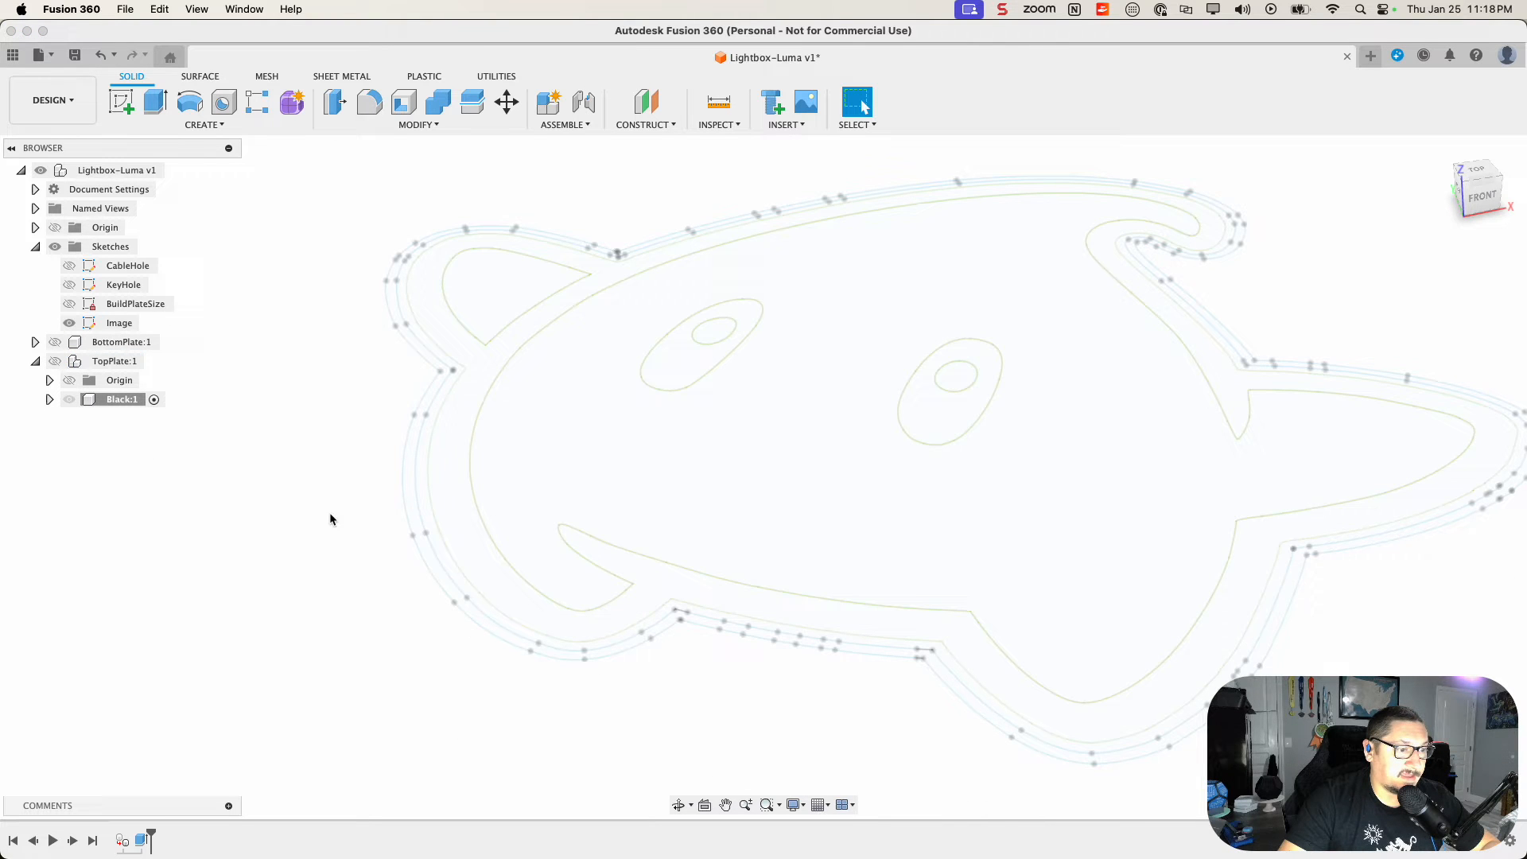
scroll(423, 534, "up", 5)
left_click(427, 525)
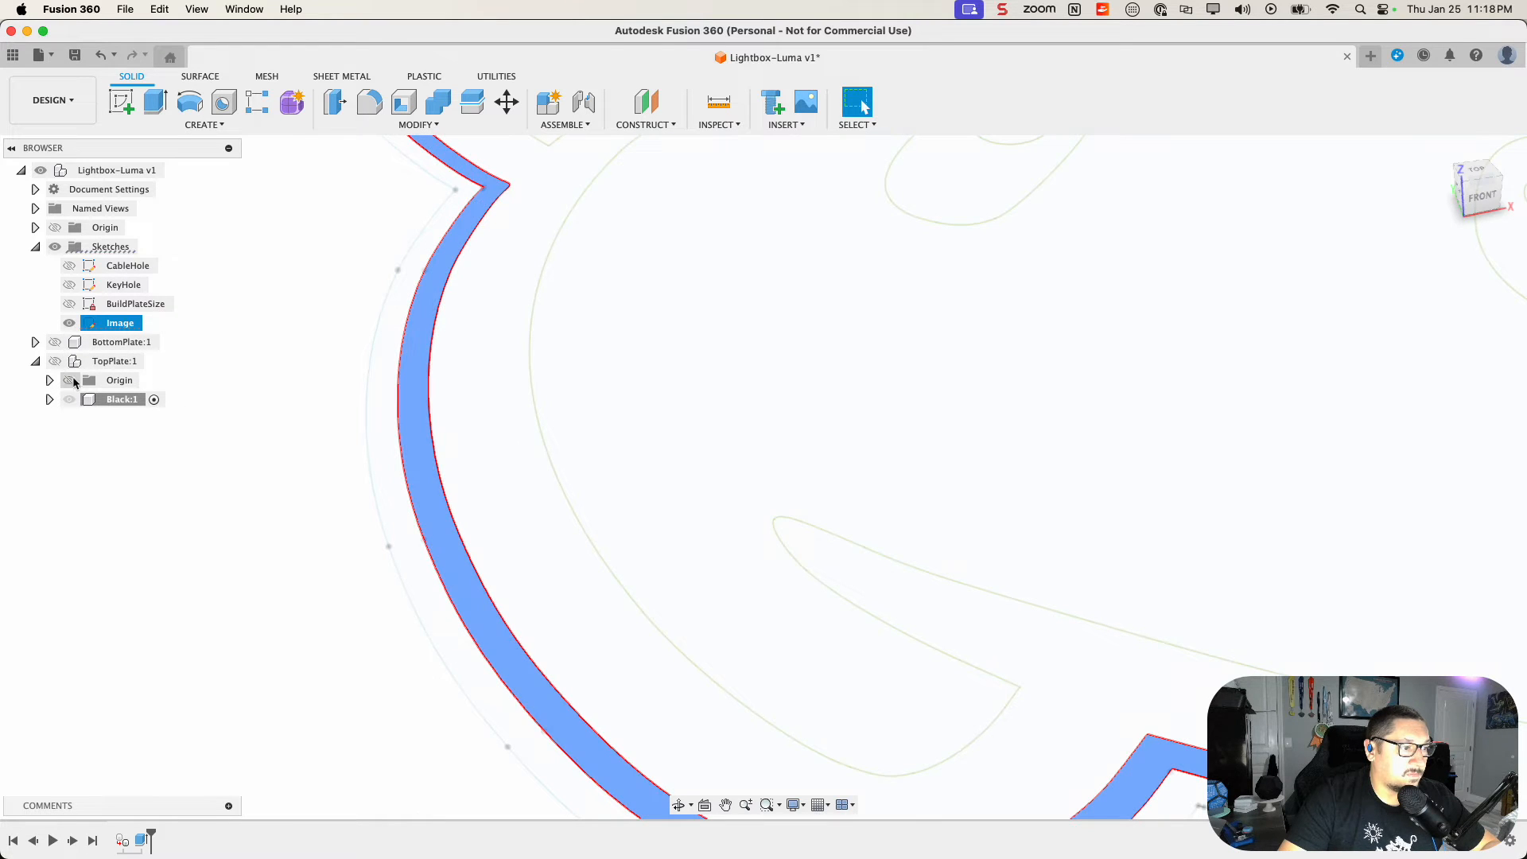
Step: Show both plates and extrude the selected inner ring profile by -WallThickness using the Join operation
key("e")
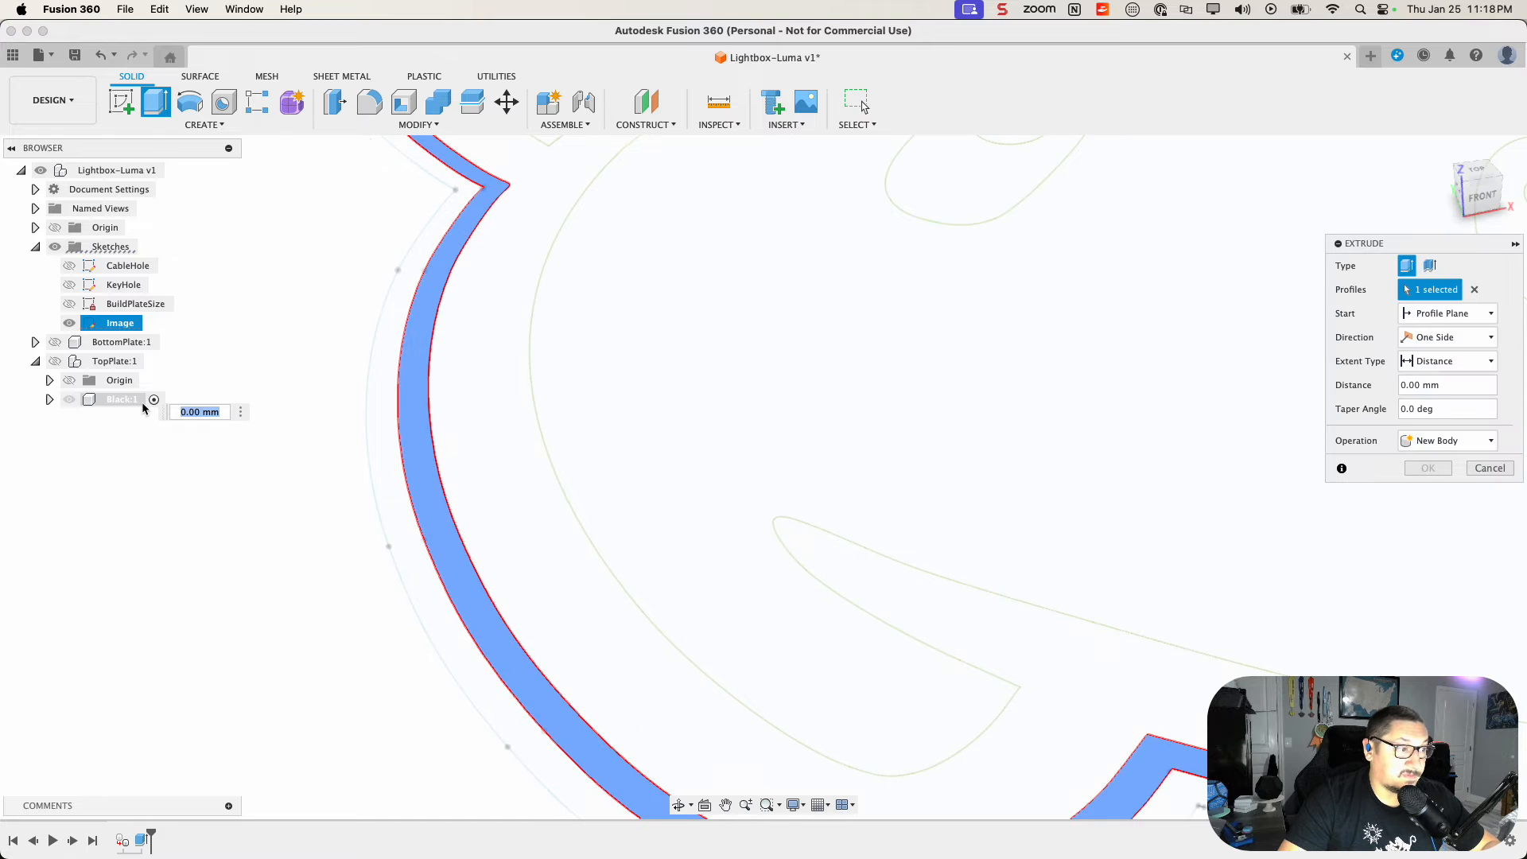
left_click(55, 359)
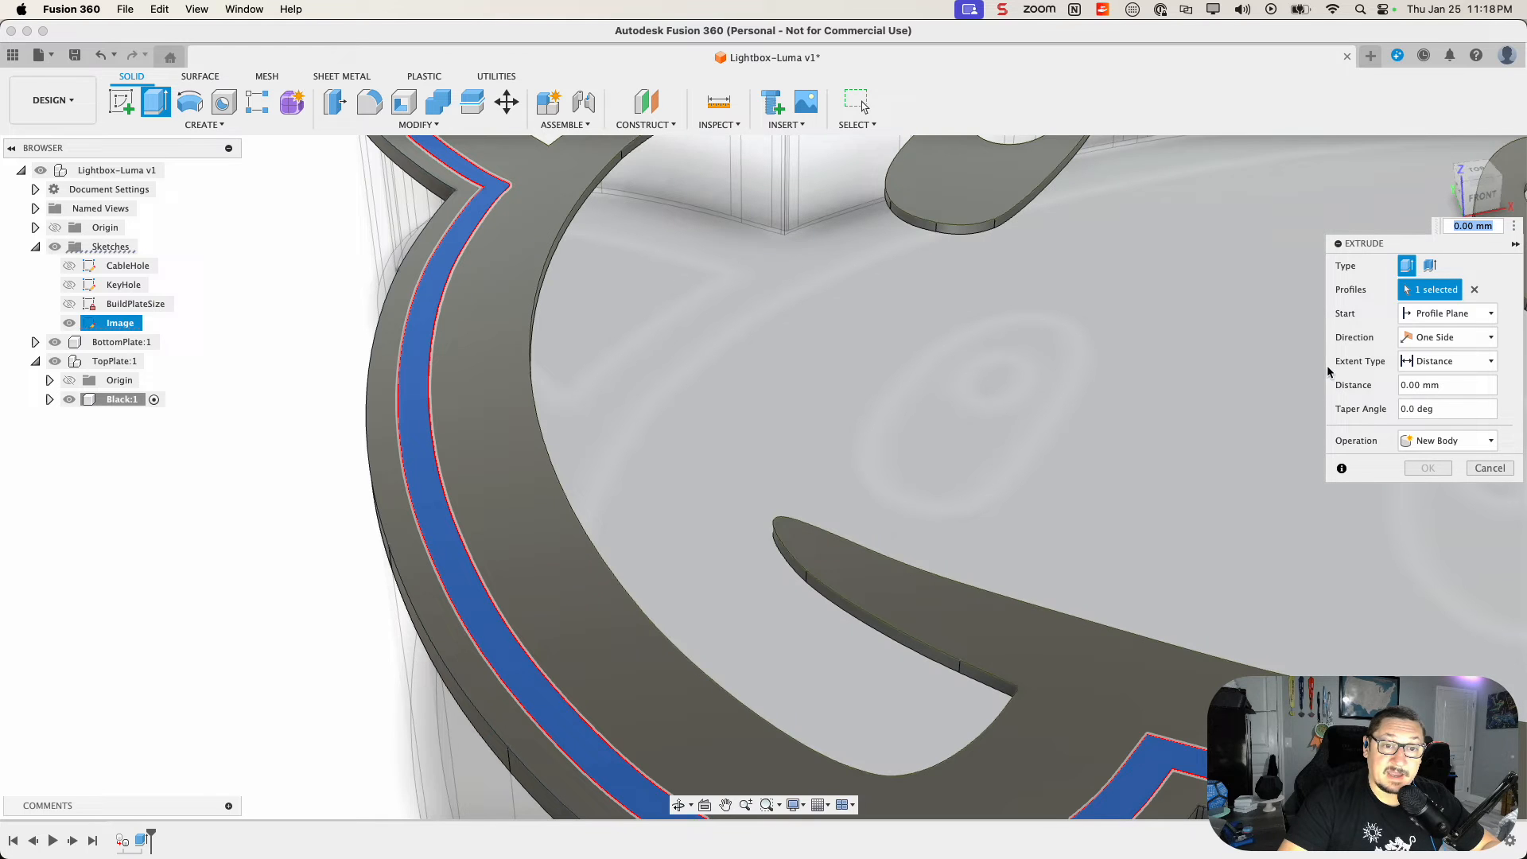
left_click(1460, 388)
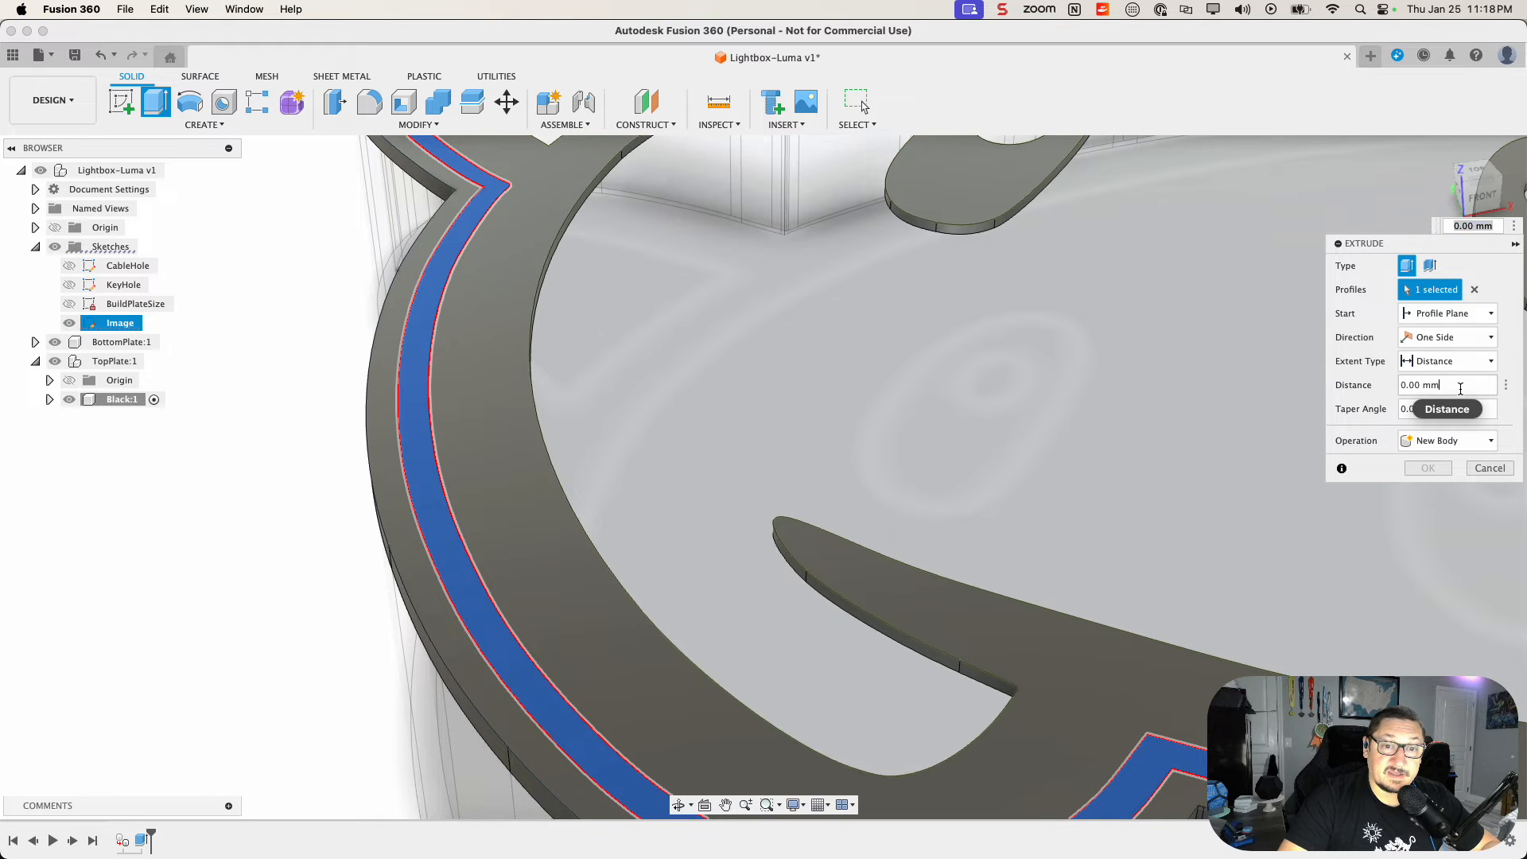
type("-")
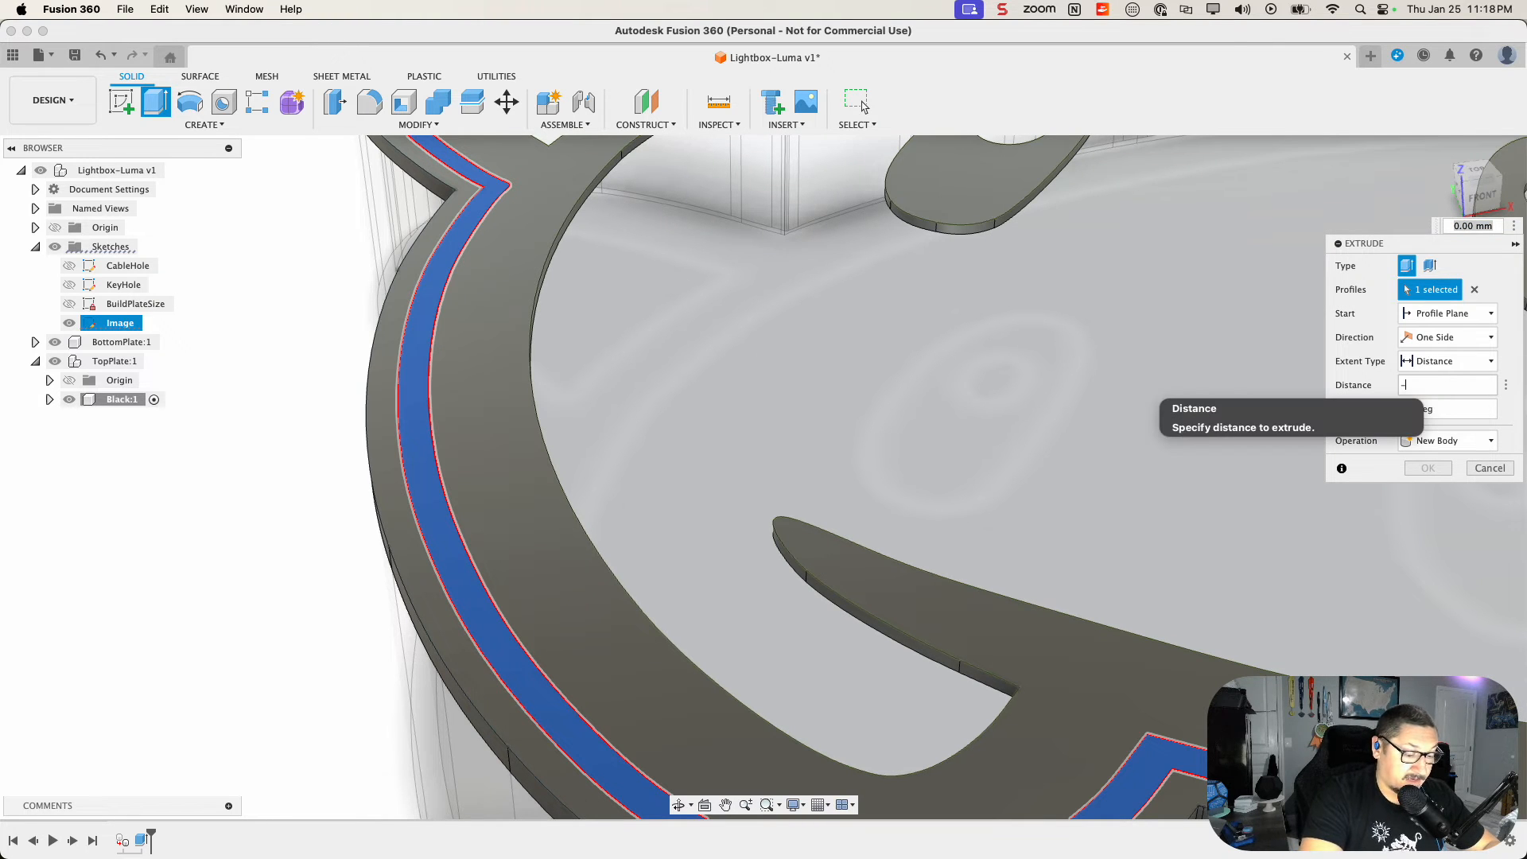
type("wa")
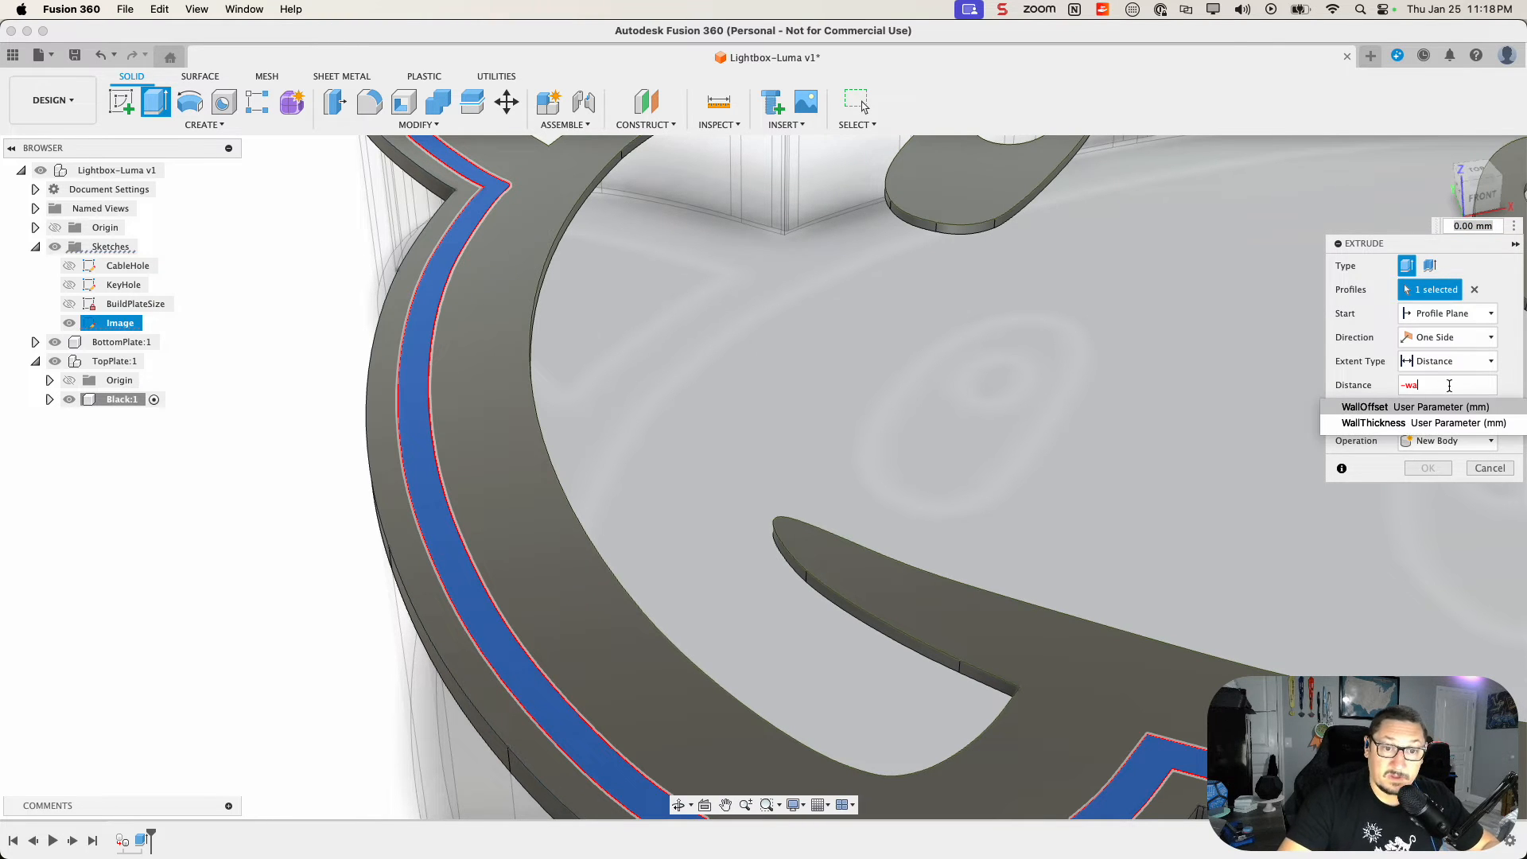
left_click(1373, 423)
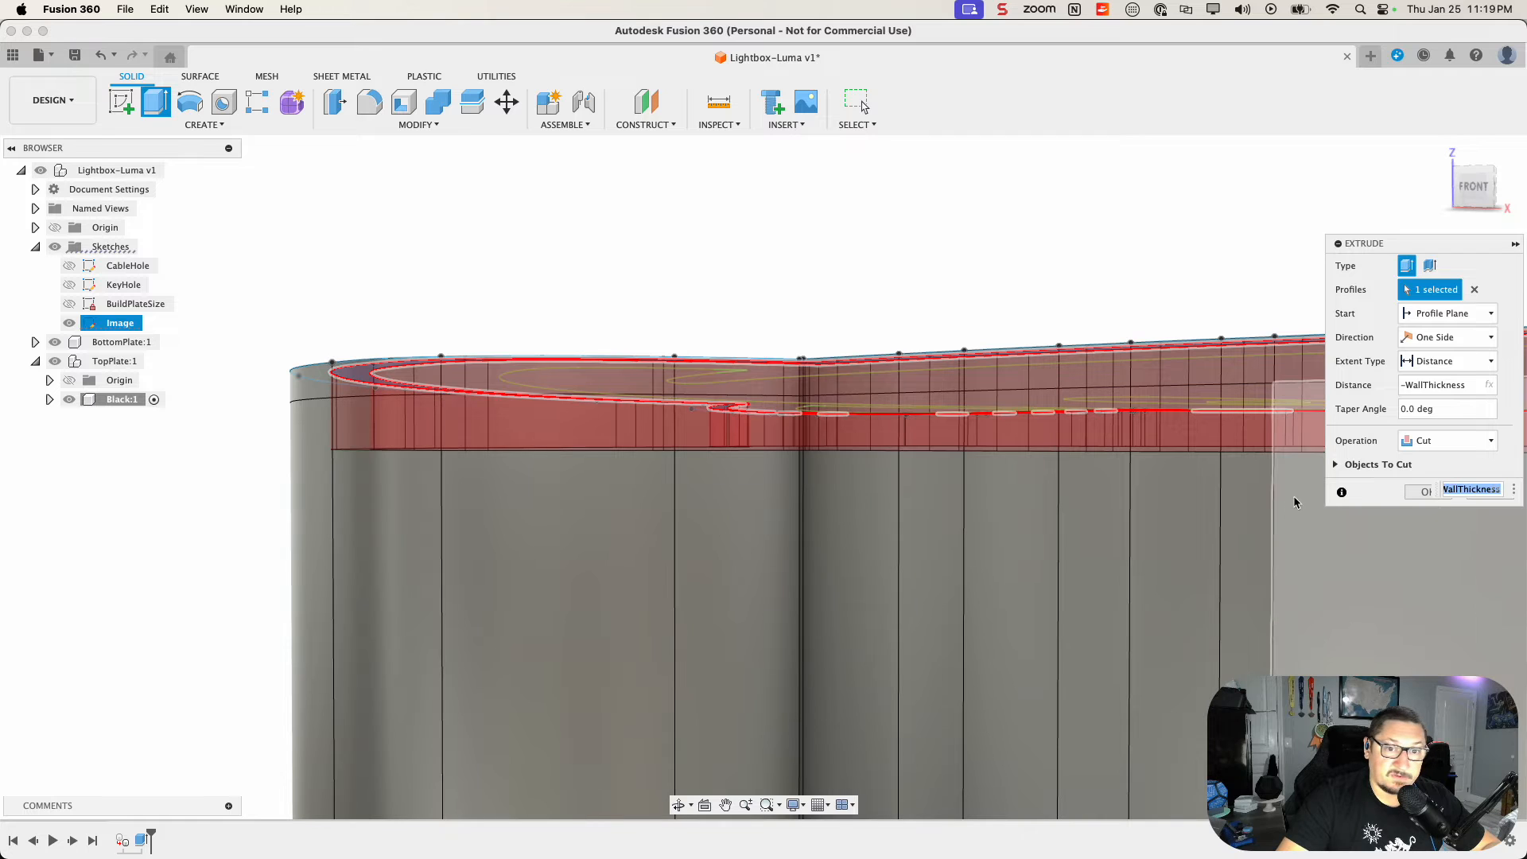
left_click(1444, 442)
left_click(1429, 461)
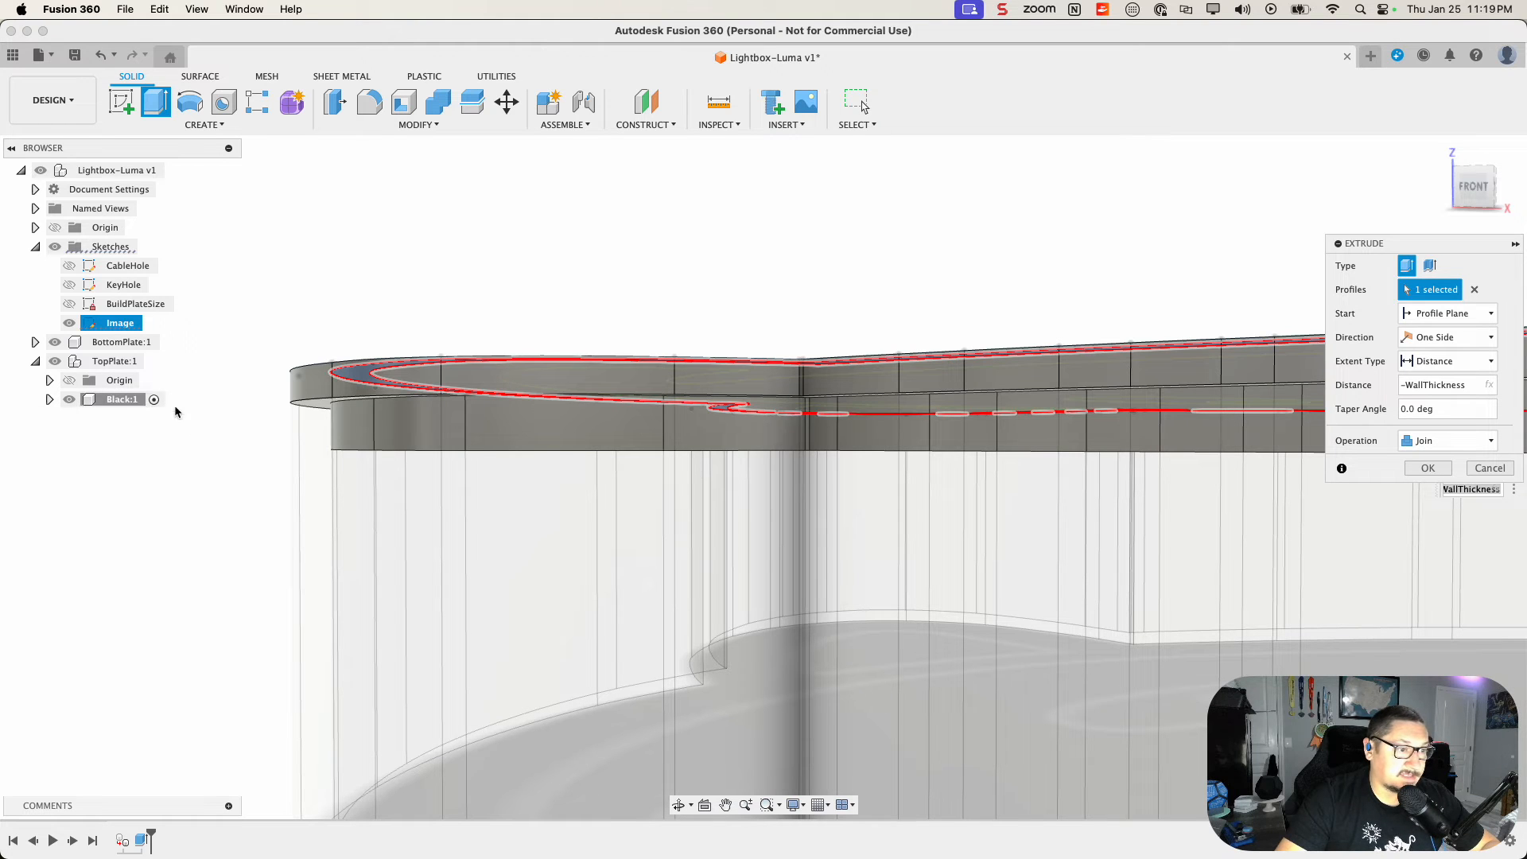
left_click(1424, 469)
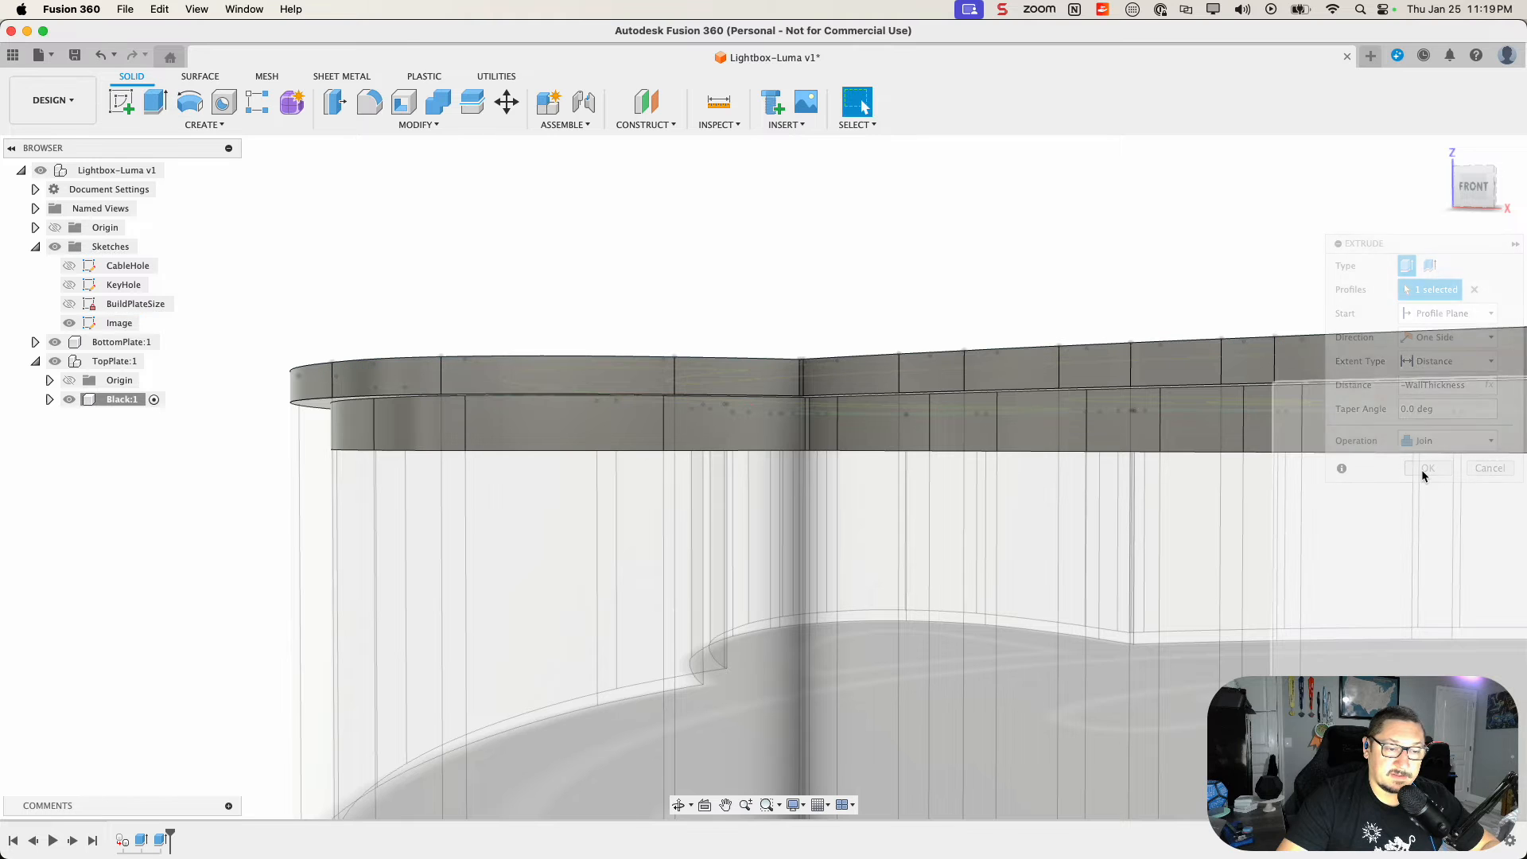
Step: Examine the extruded lip beneath the Black component's rim and how it sits inside BottomPlate
middle_click_drag(97, 533, 110, 443, "shift")
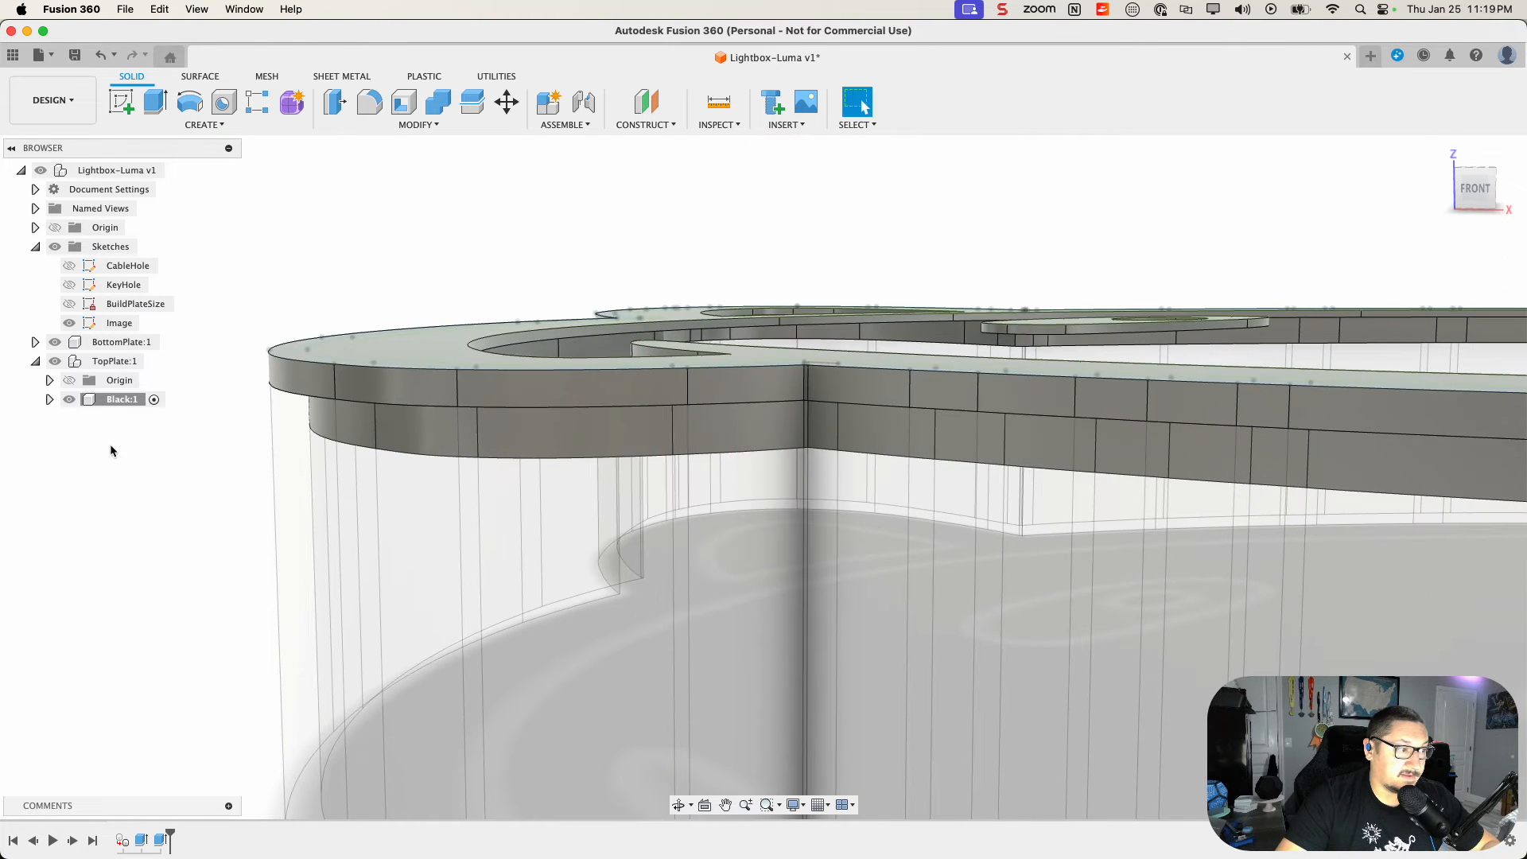
left_click(65, 363)
left_click(55, 361)
left_click(55, 362)
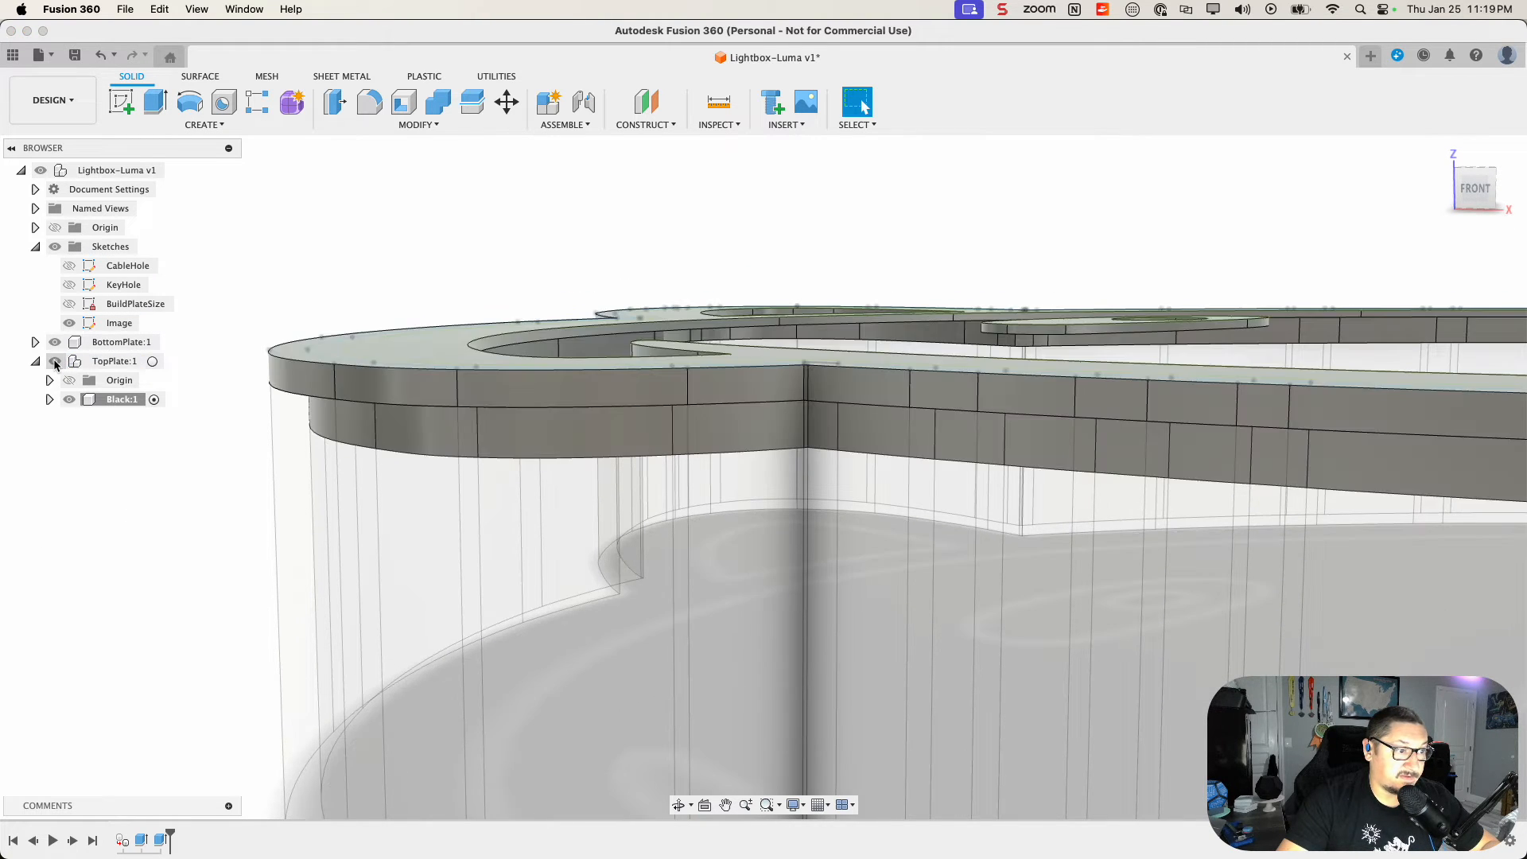
left_click(55, 363)
left_click(54, 362)
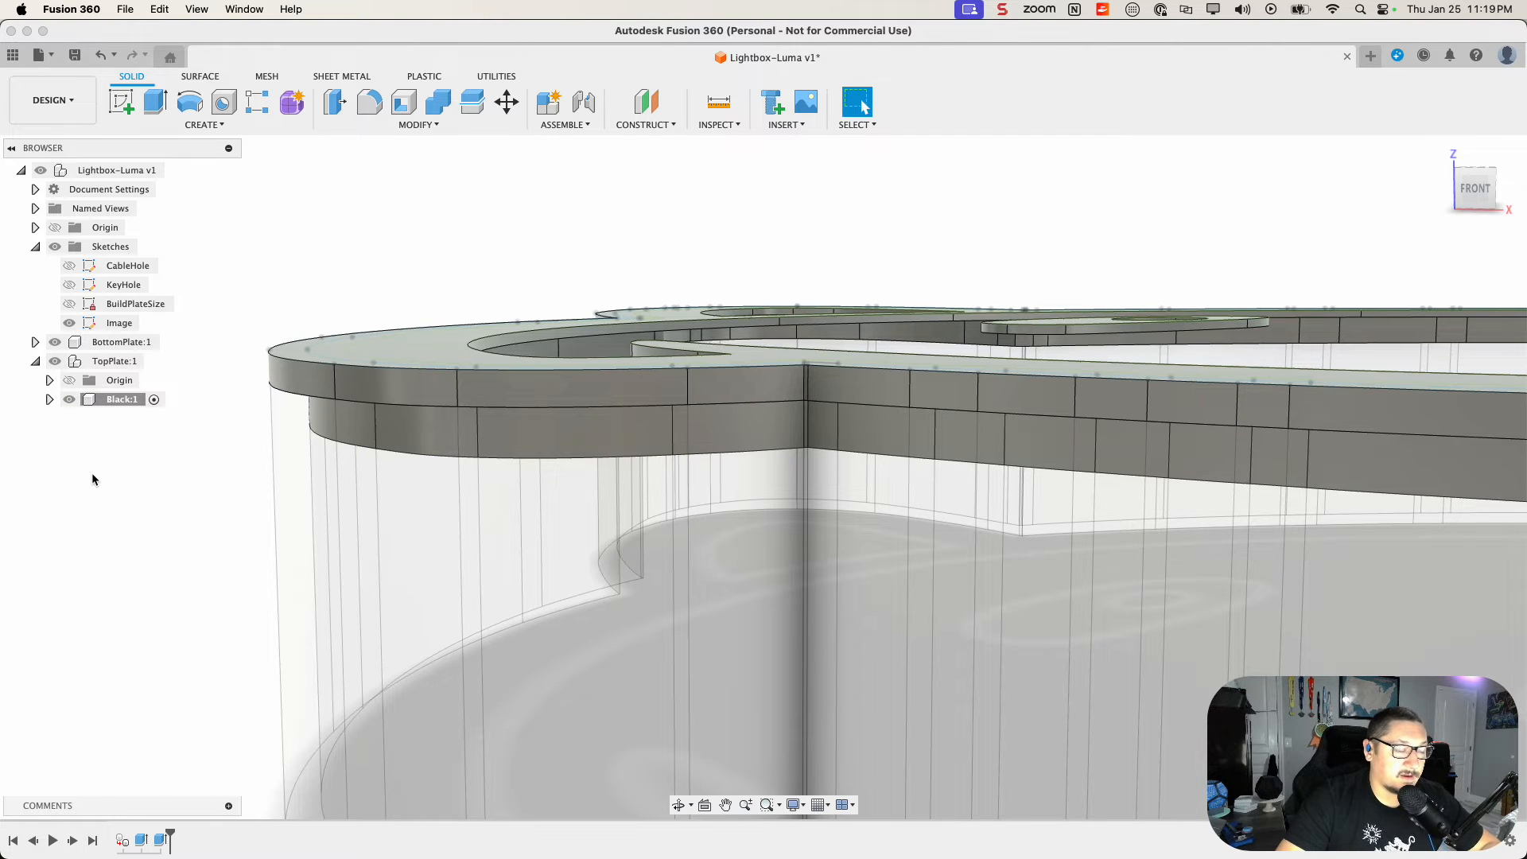
mouse_move(210, 509)
middle_mouse_down("shift")
mouse_move(188, 538)
mouse_move(240, 596)
middle_mouse_up("shift")
scroll(213, 525, "down", 10)
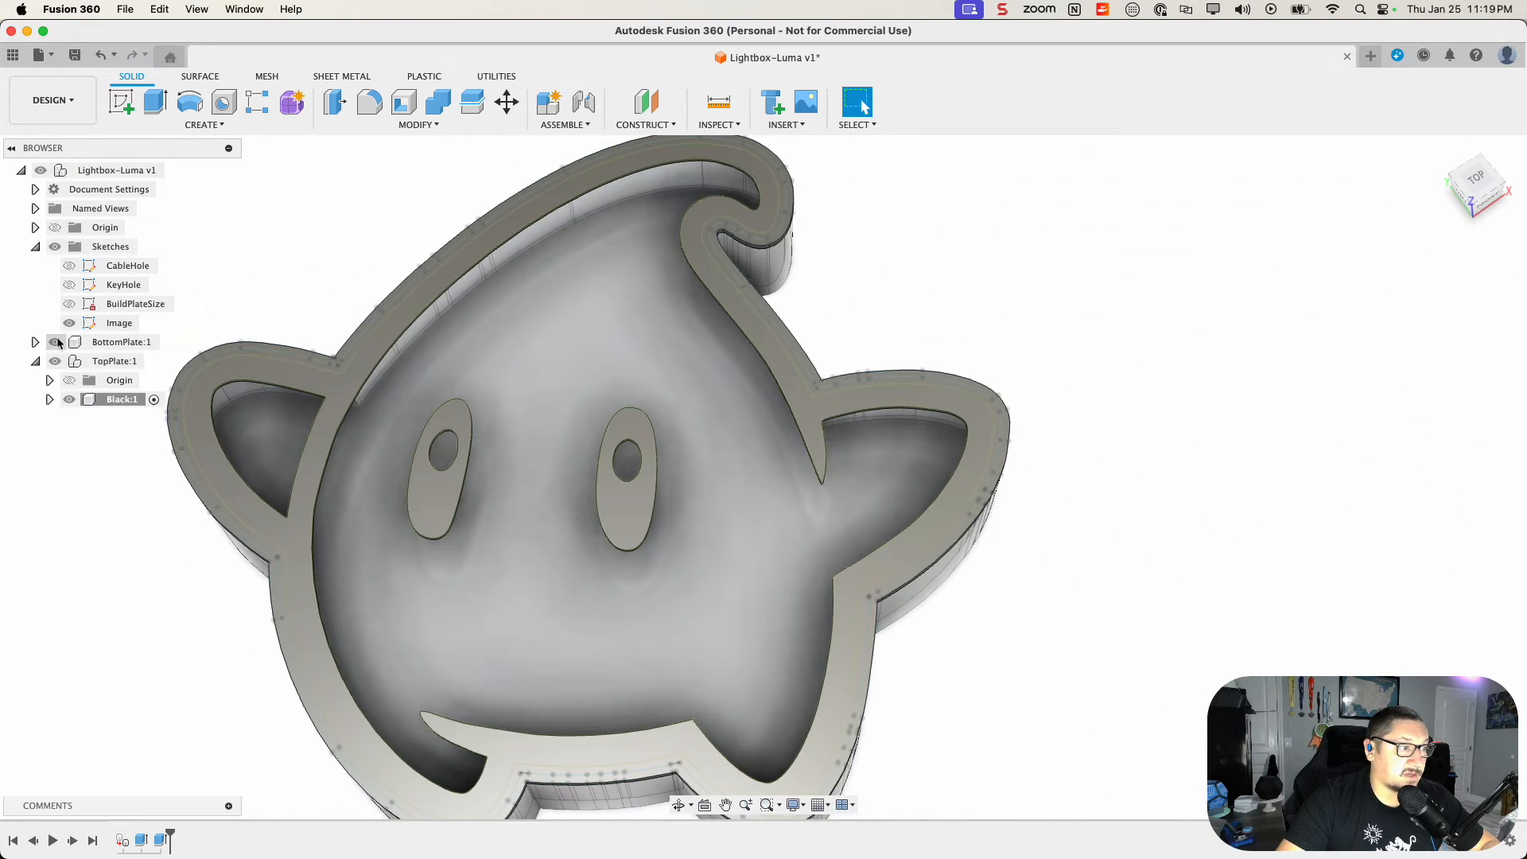
Step: Hide TopPlate and BottomPlate, and make TopPlate the active component instead of Black
left_click(55, 361)
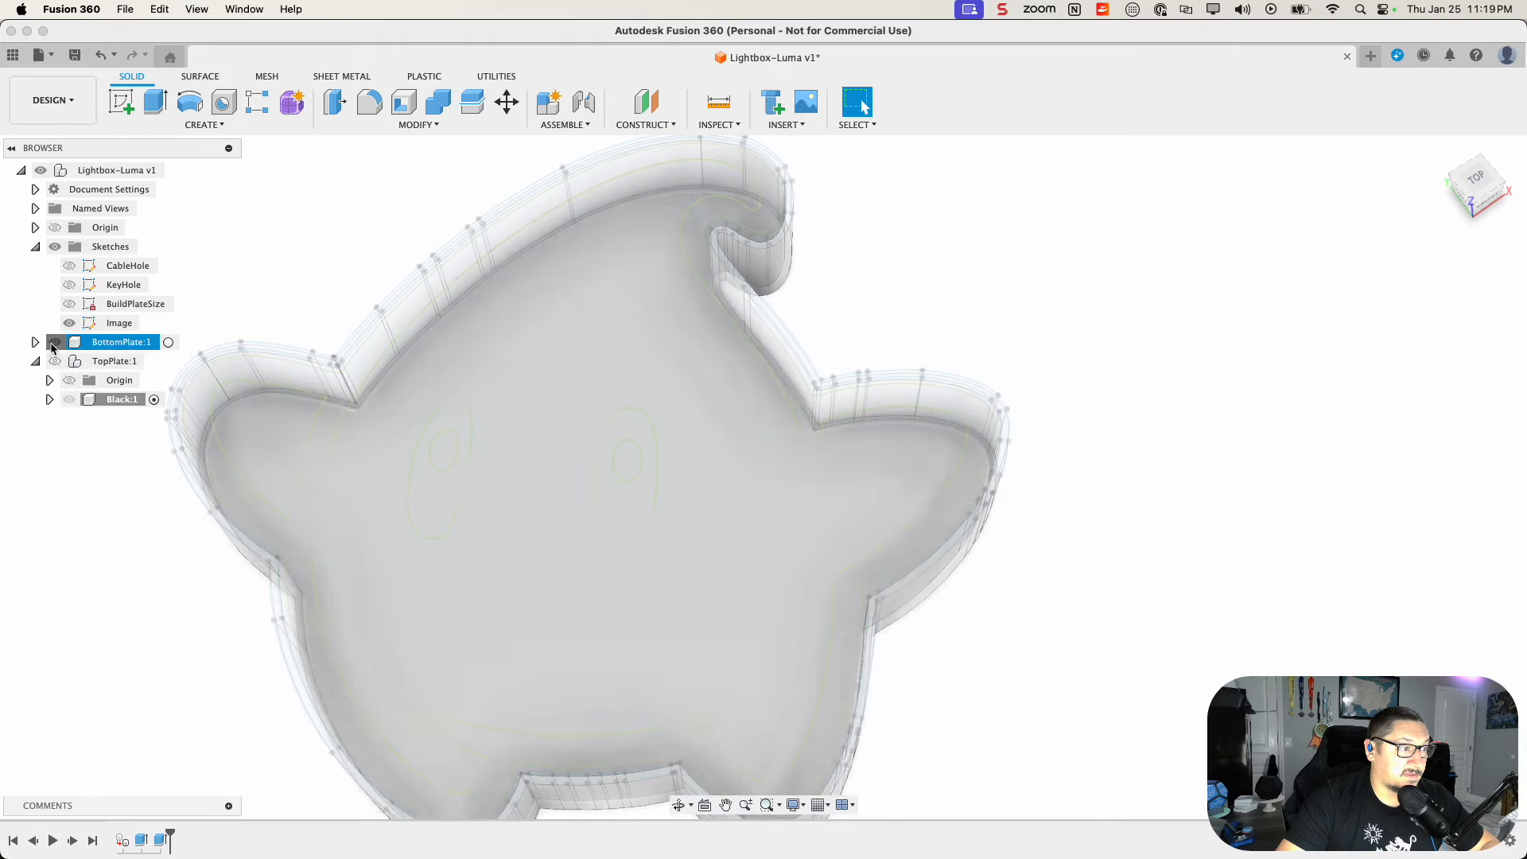
left_click(55, 342)
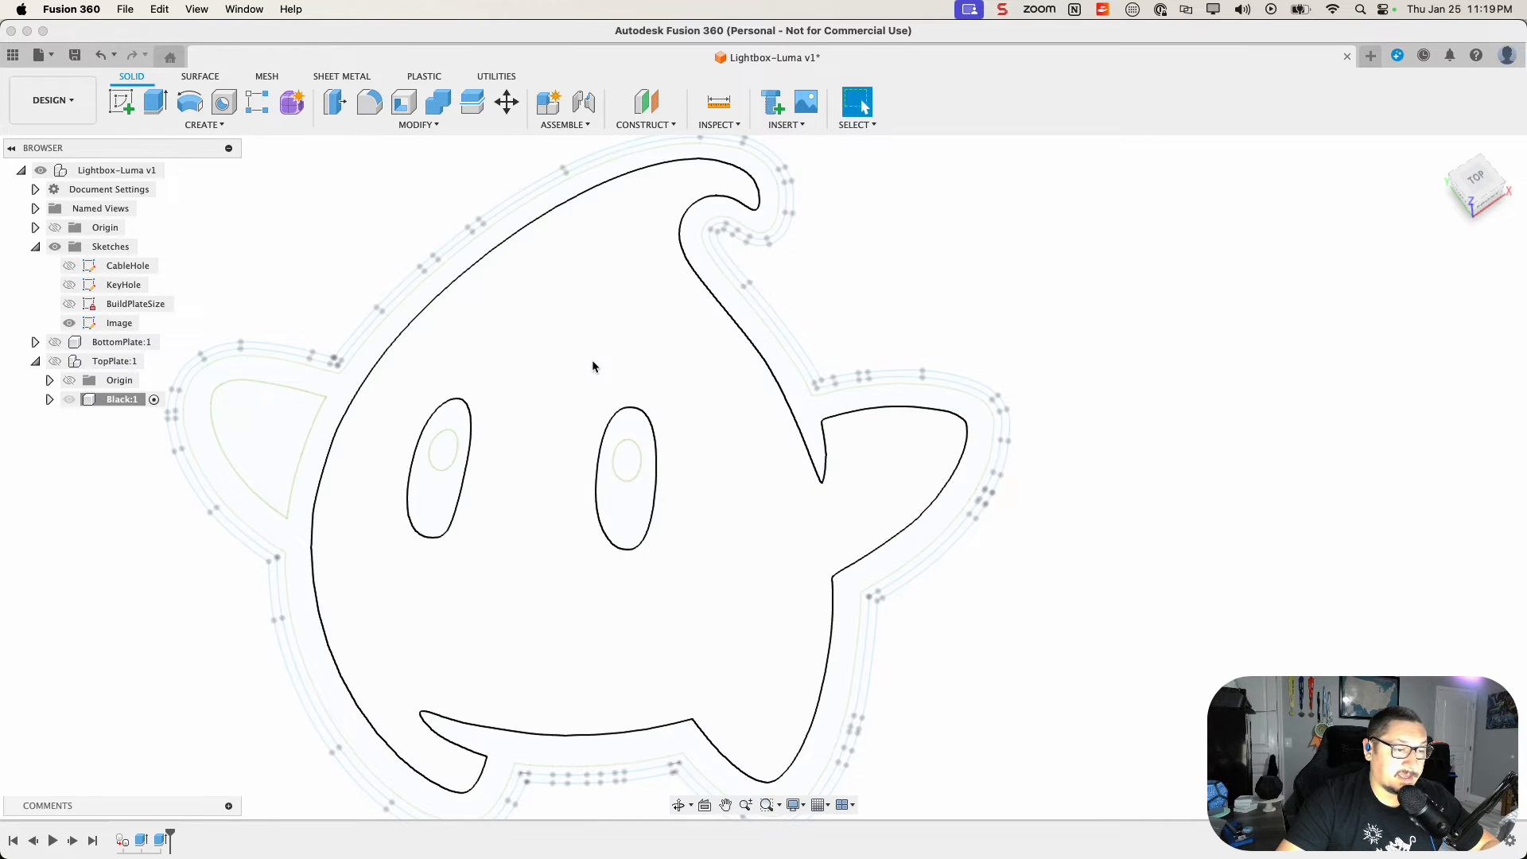
left_click(268, 438)
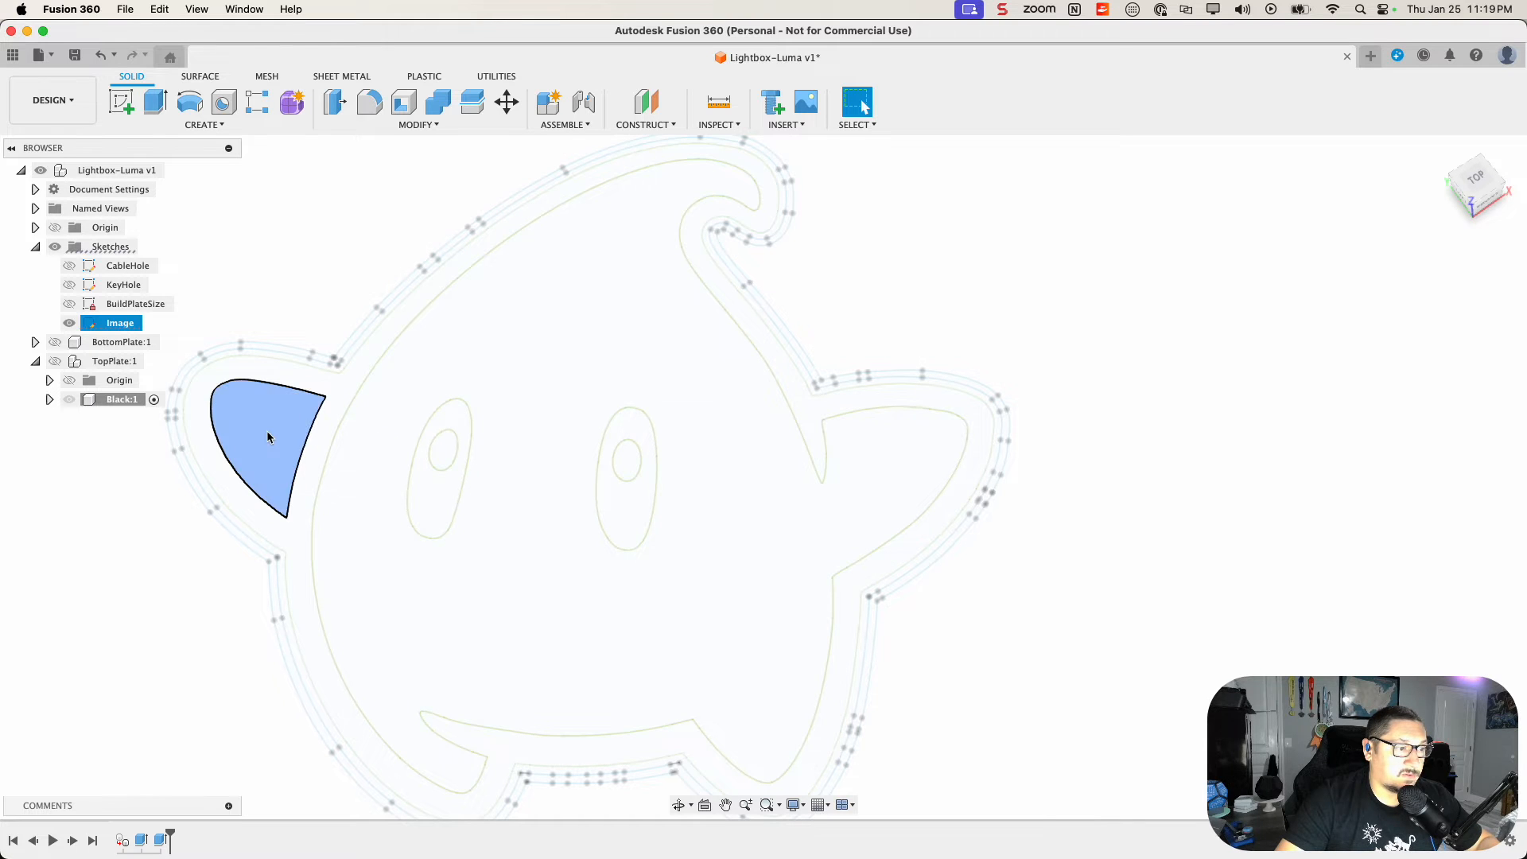
left_click(604, 310, "shift")
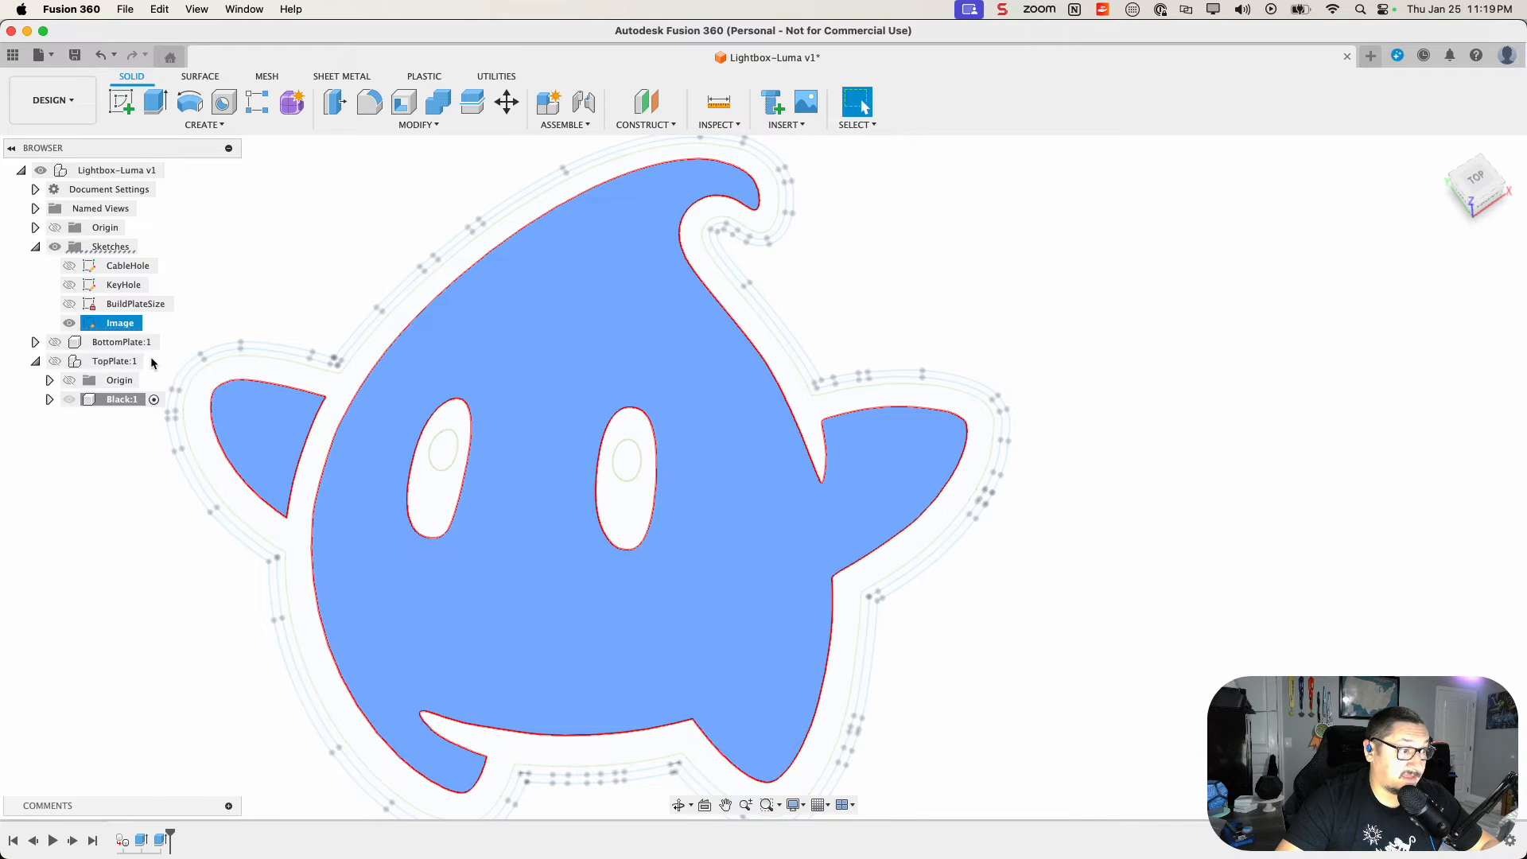
left_click(156, 362)
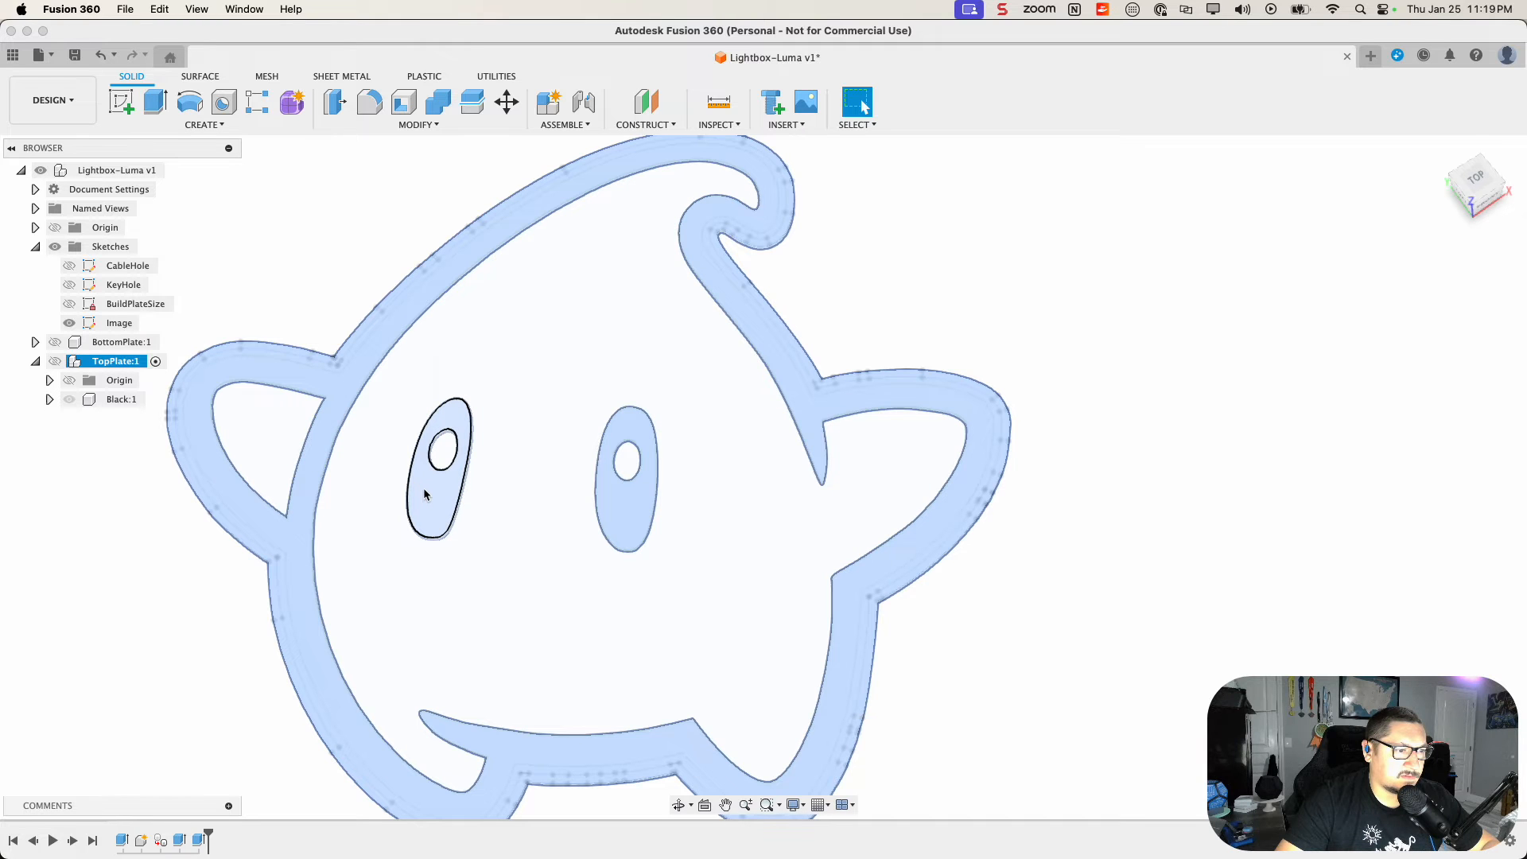
left_click(150, 531)
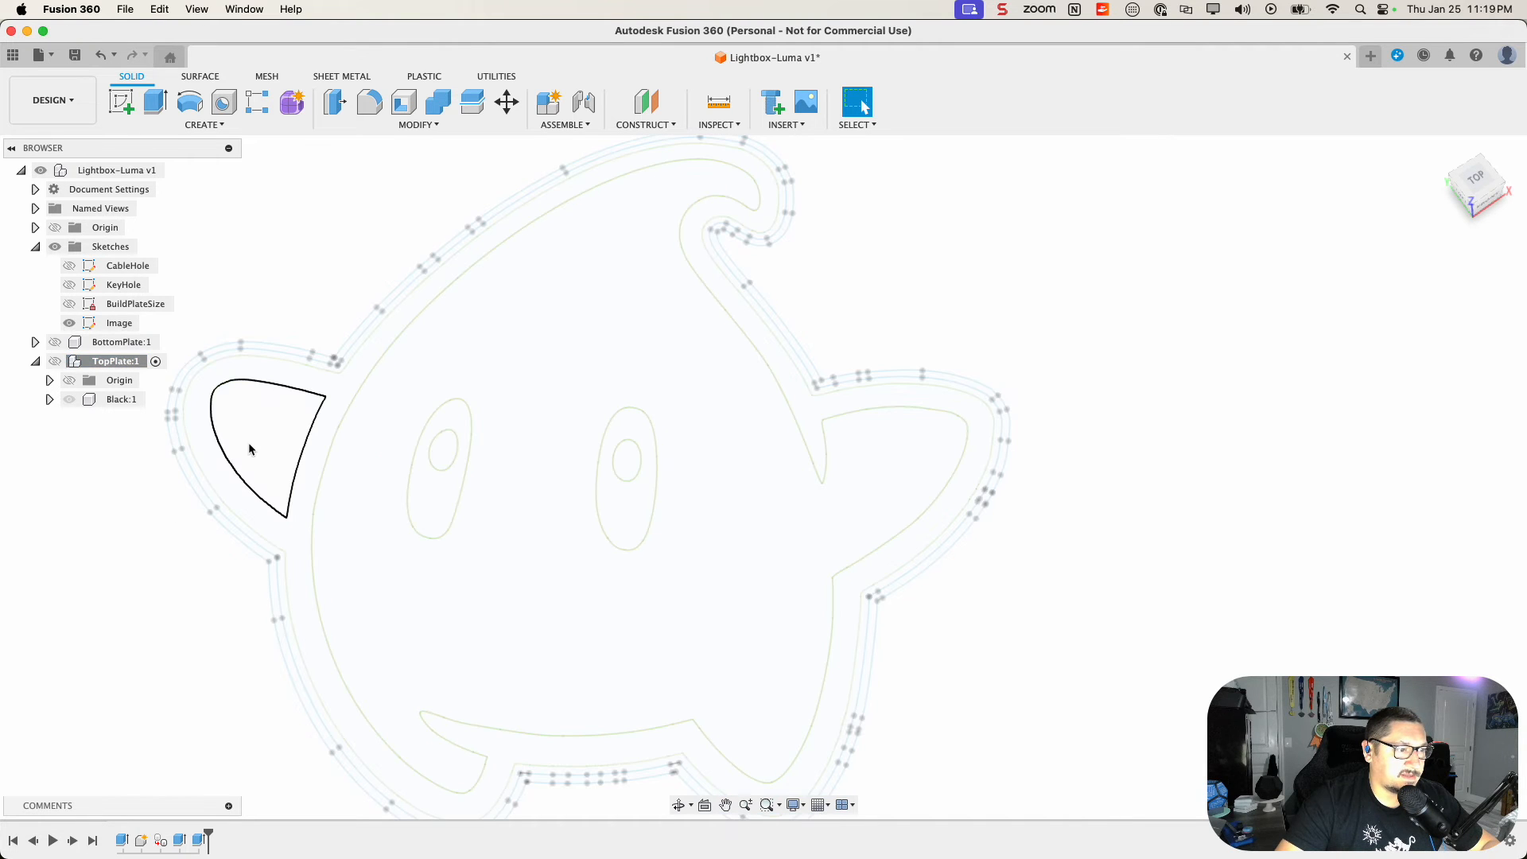
Step: Extrude the Image sketch's main body and separate ear-shaped profile by -LightThickness as a New Component
left_click(249, 442)
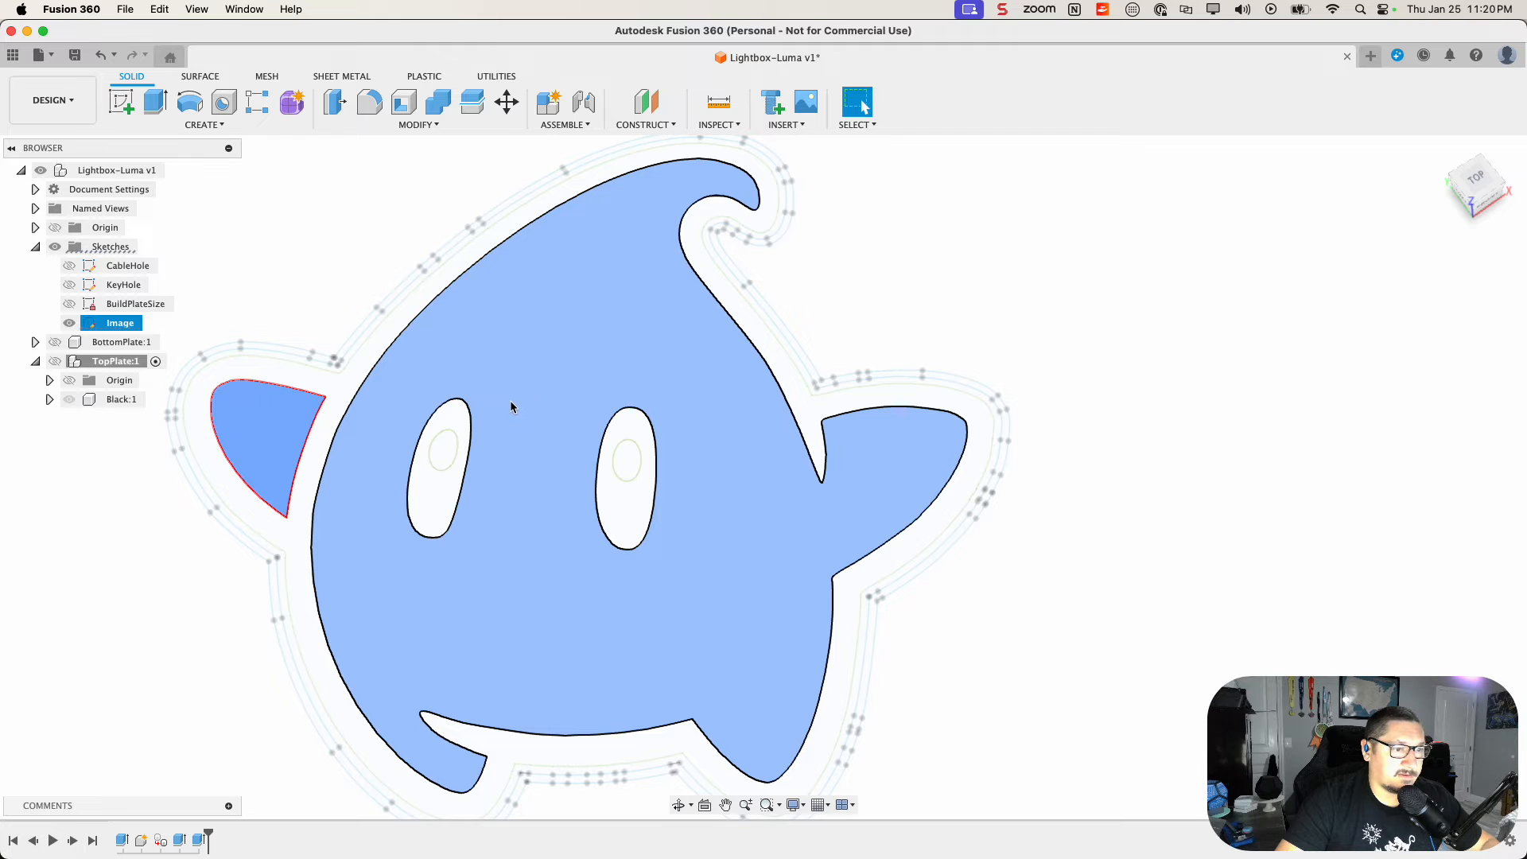
left_click(505, 403)
key("e")
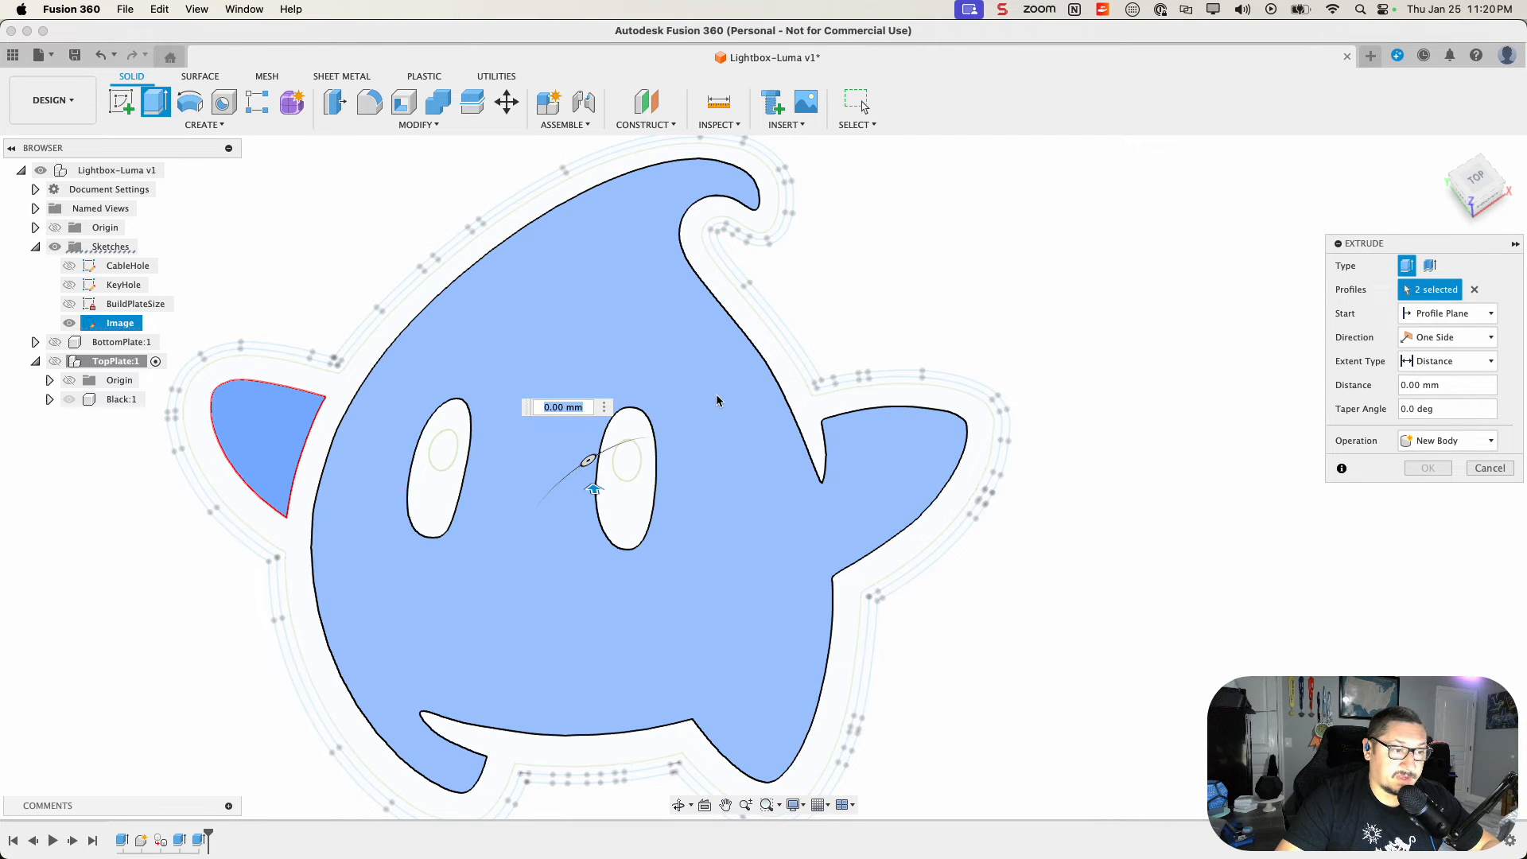
double_click(1452, 386)
type("-")
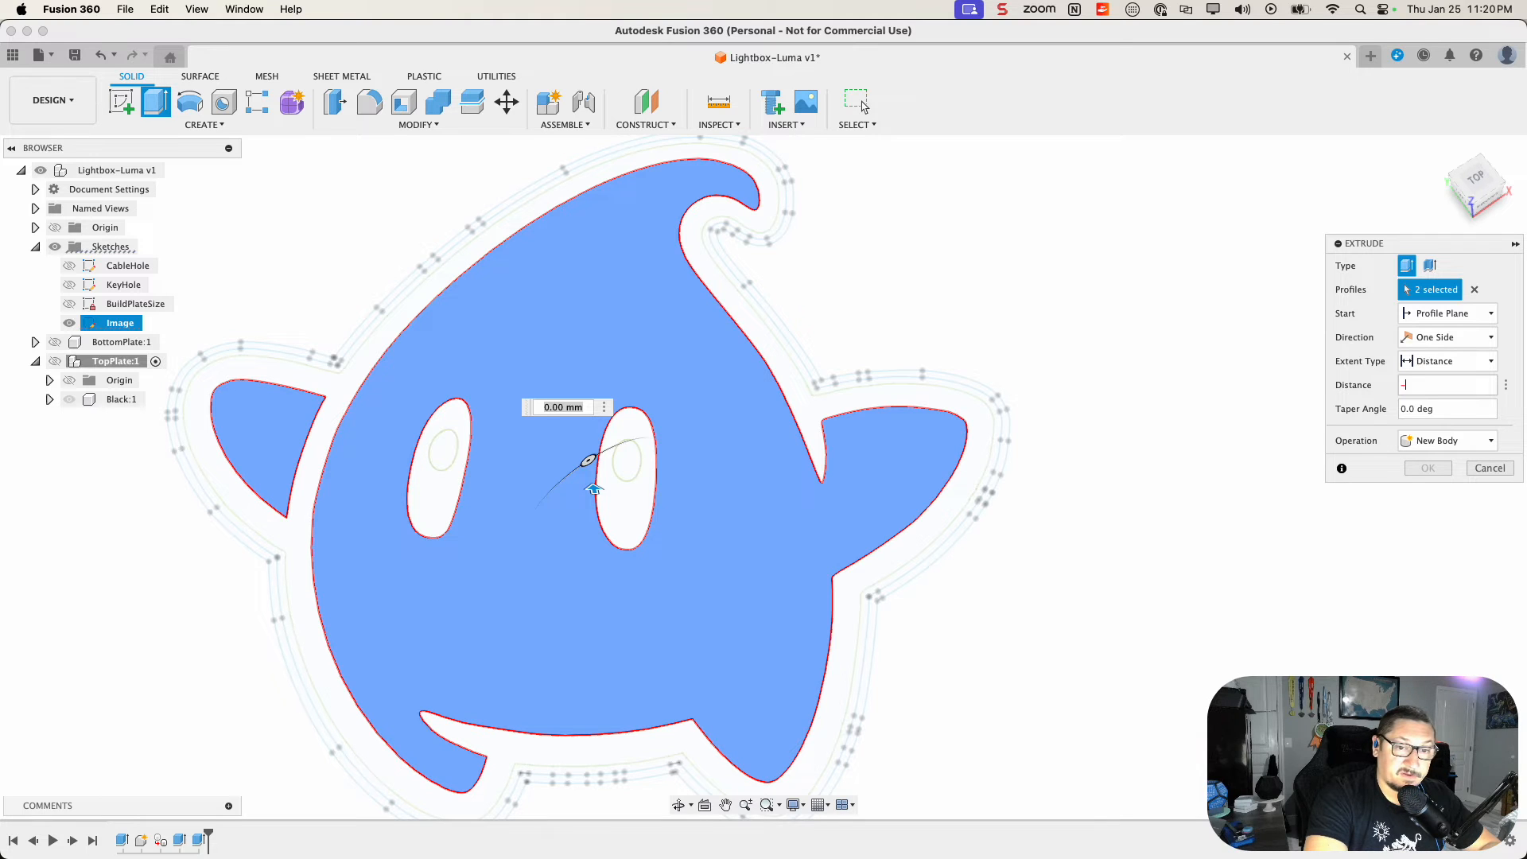
type("n")
key("BackSpace")
type("li")
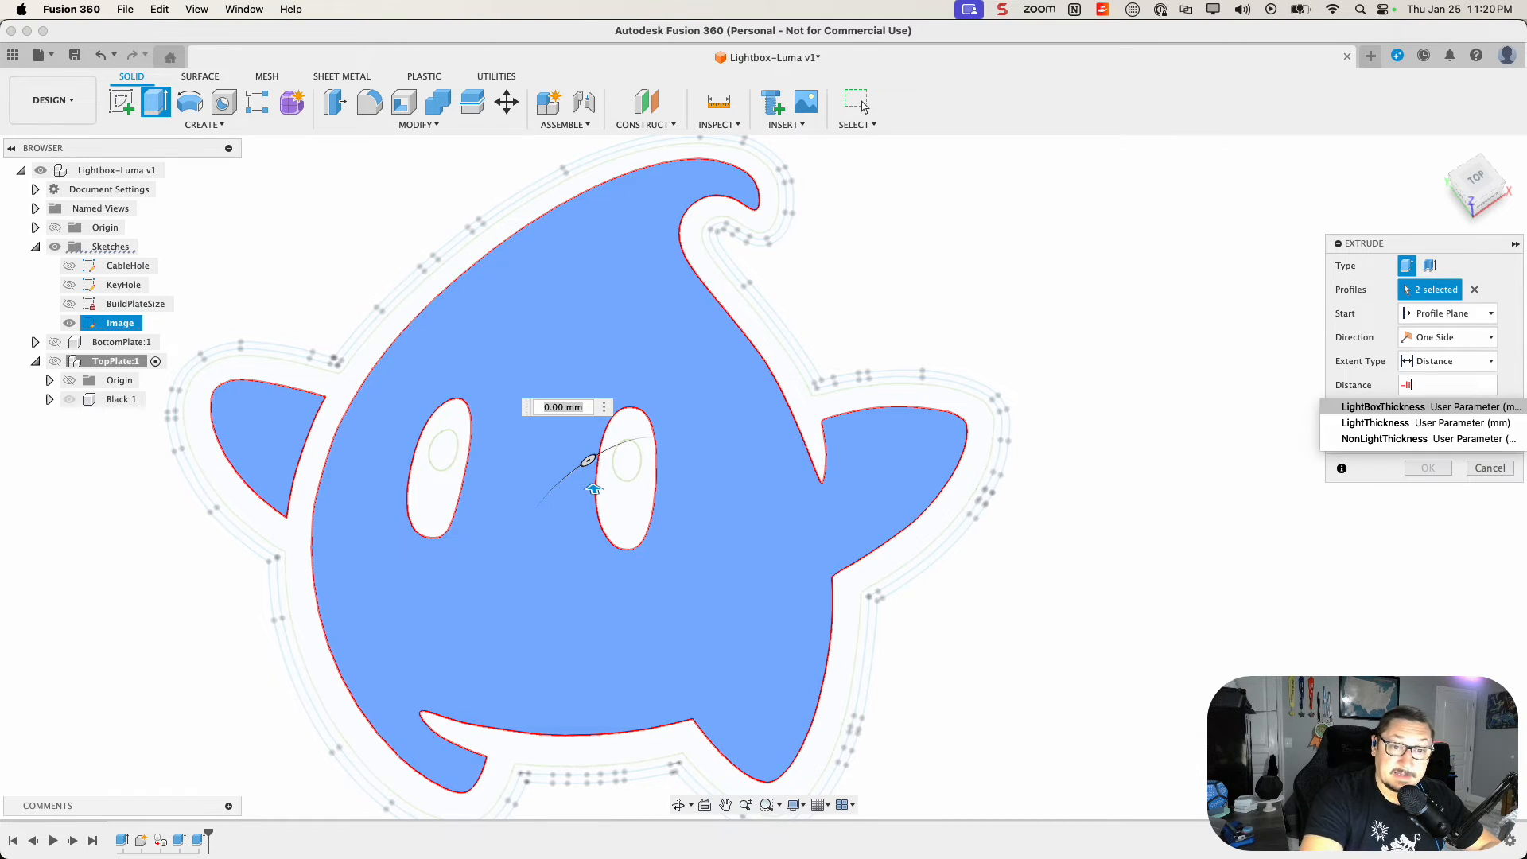
left_click(1408, 426)
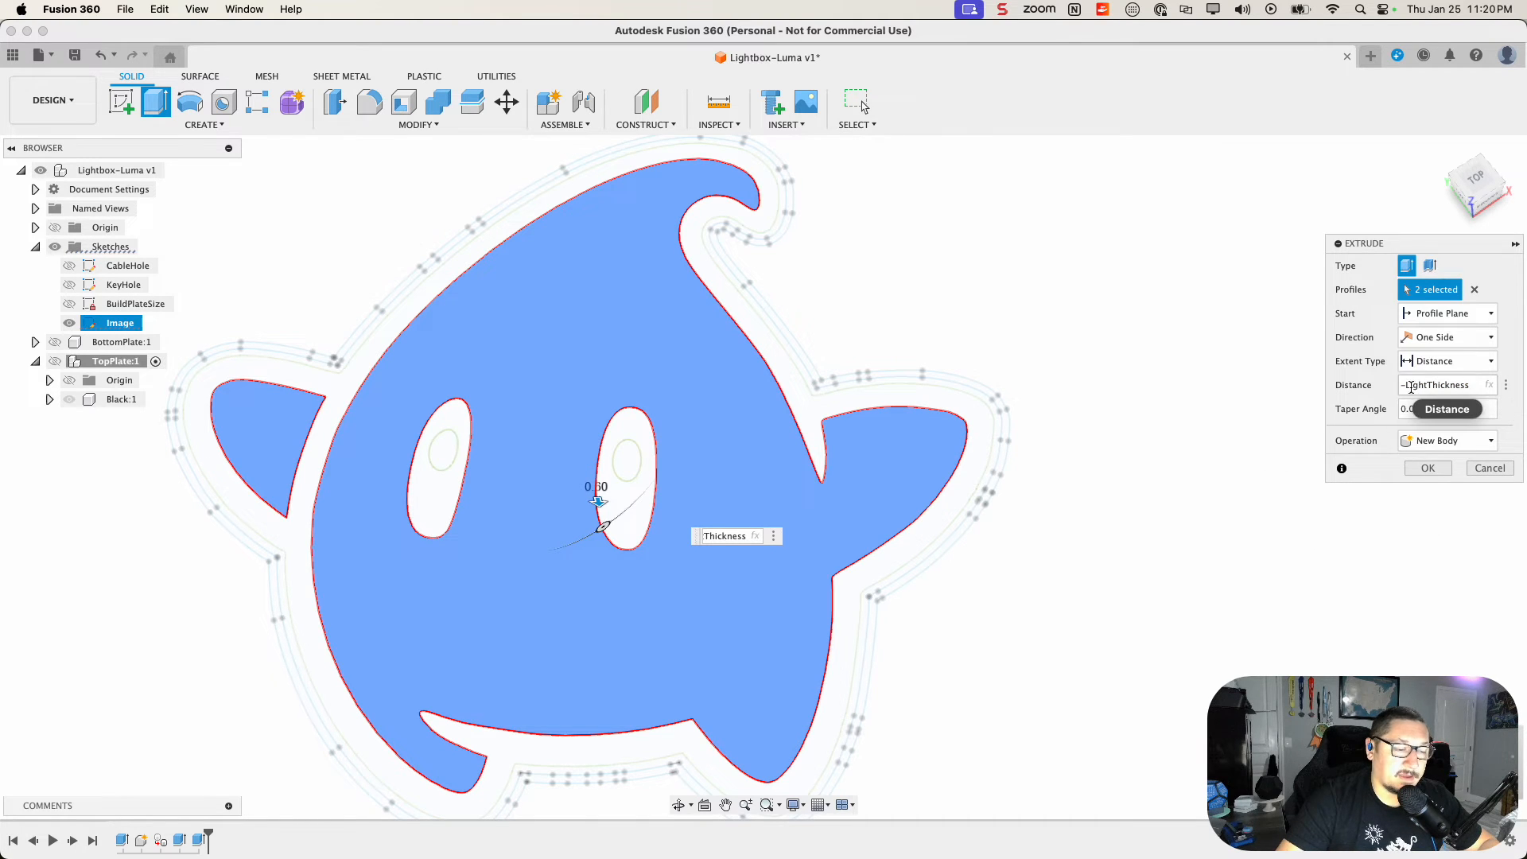
left_click(1401, 439)
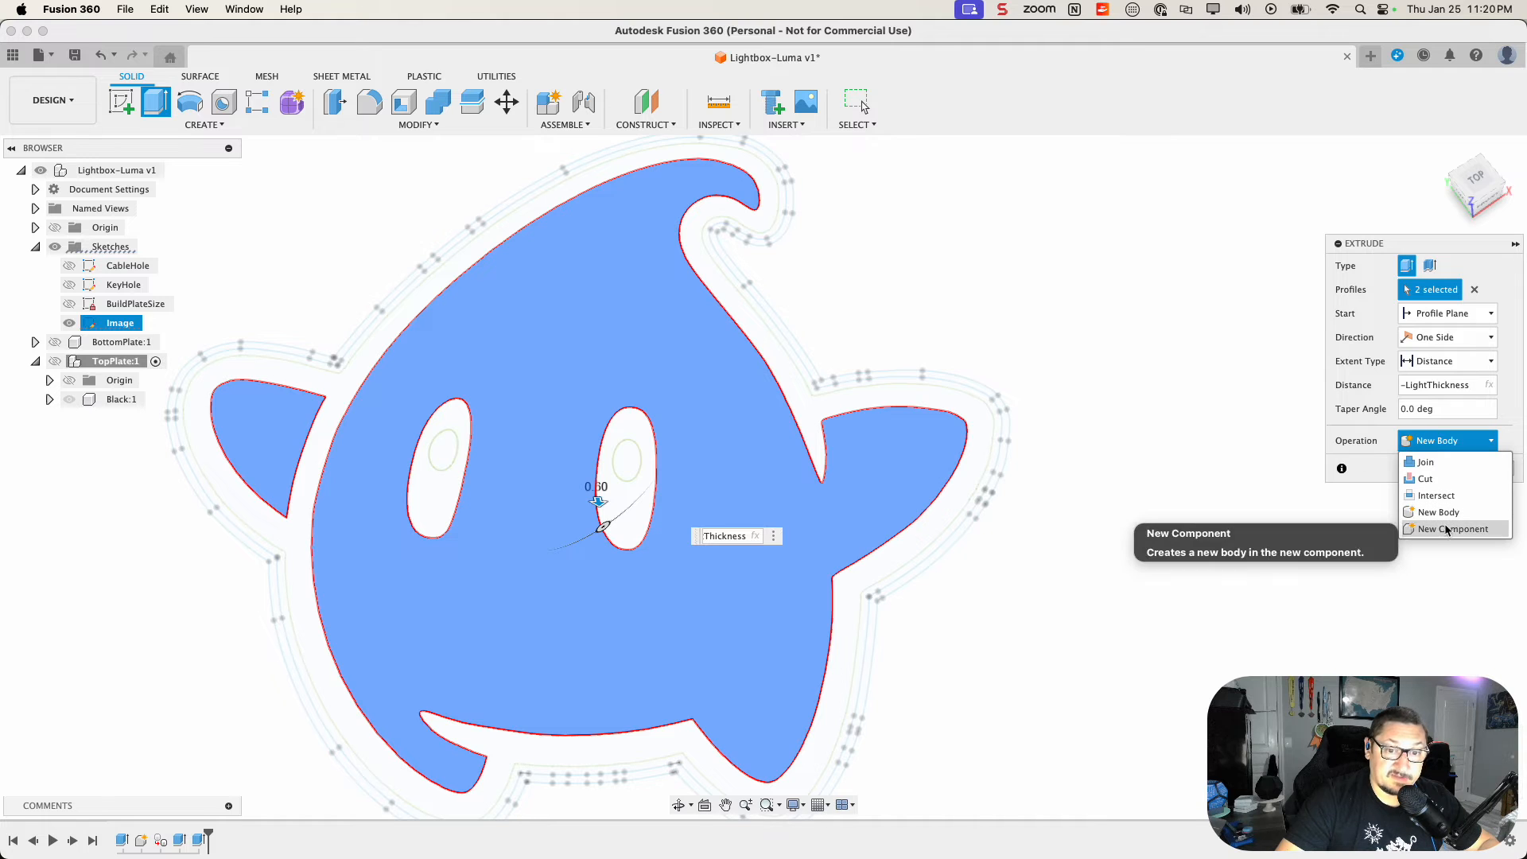
left_click(1446, 528)
left_click(1426, 469)
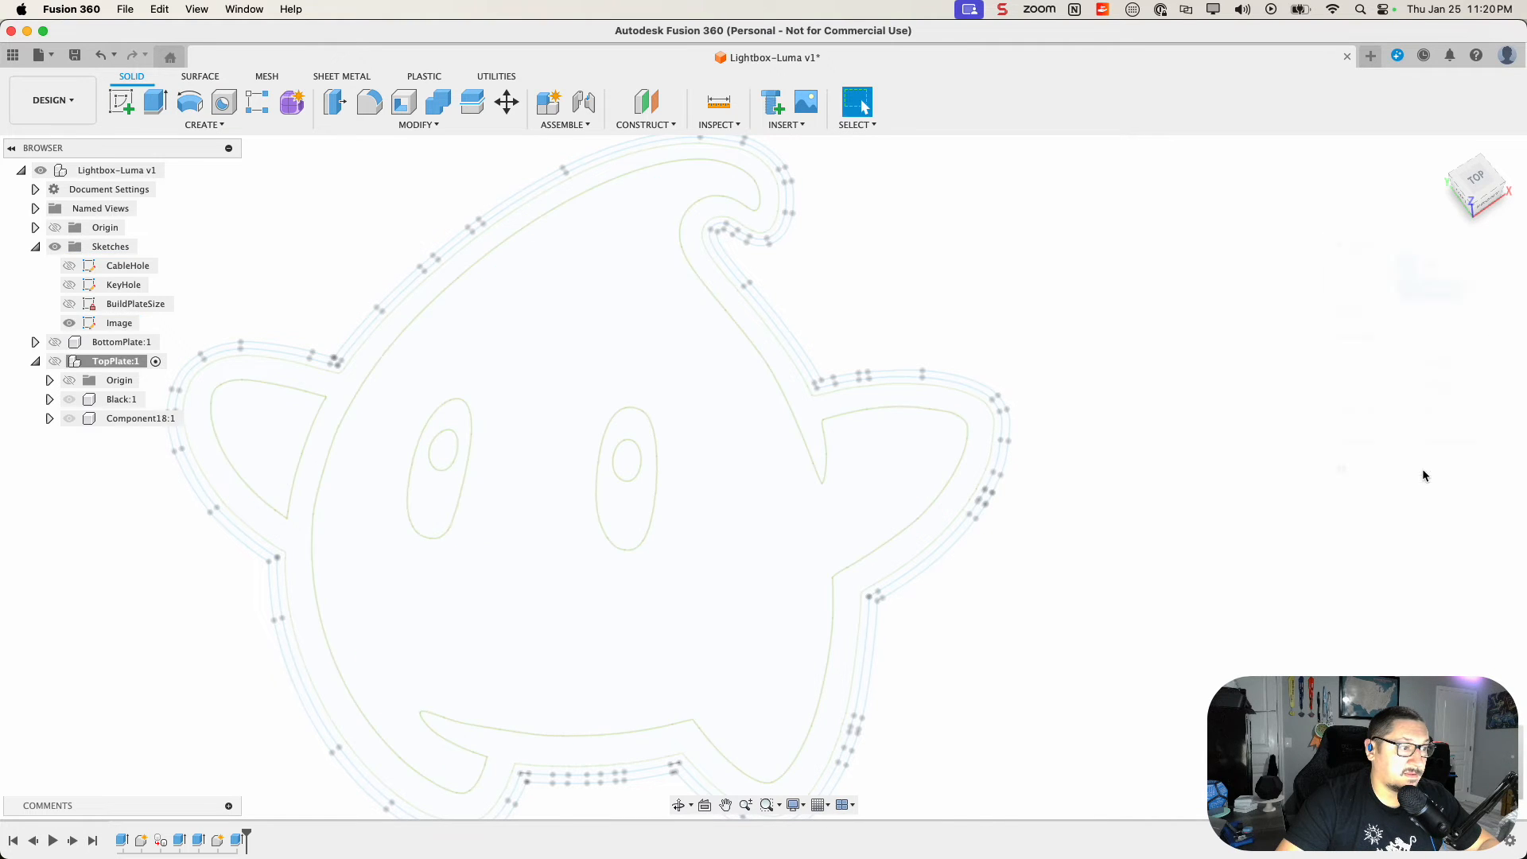
Step: Rename the component made from the body and ear-shaped profiles as Yellow
left_click(143, 419)
double_click(145, 426)
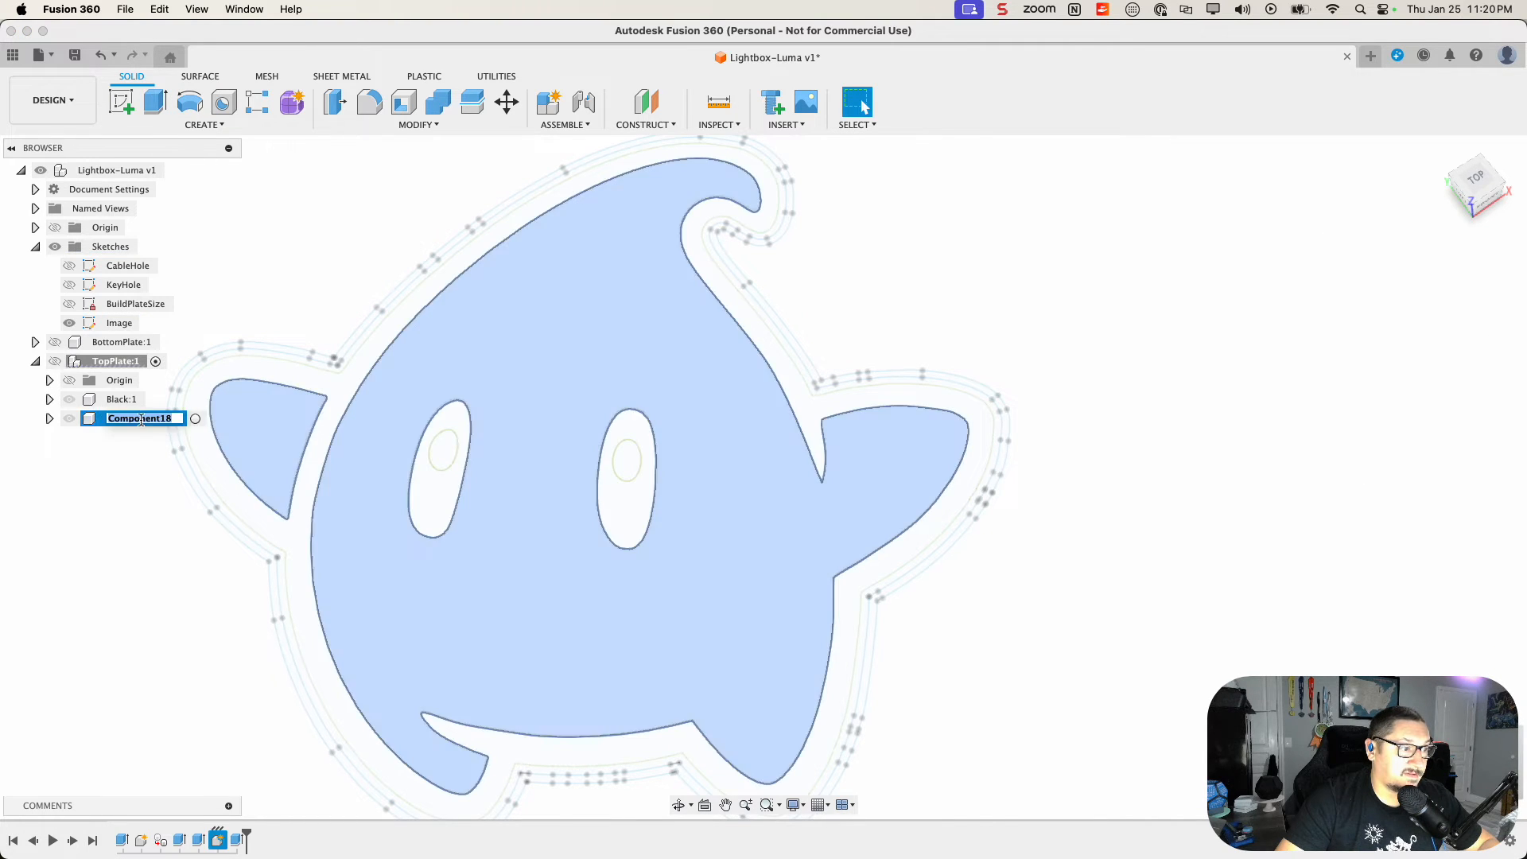
type("Yellow")
key("Return")
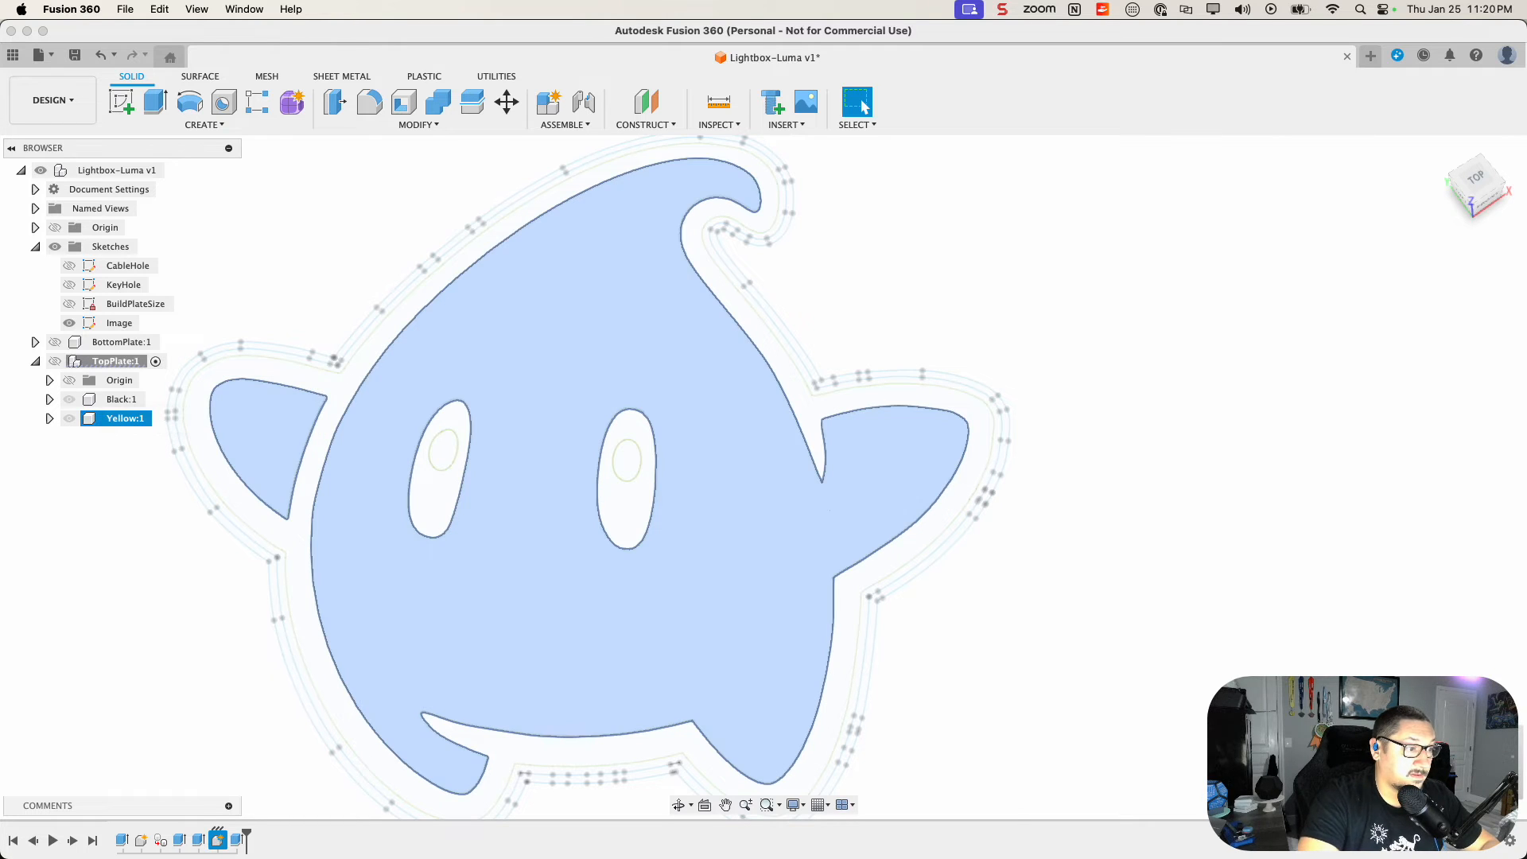
Step: Extrude the small oval inside each eye by -LightThickness as a New Component within TopPlate
left_click(69, 456)
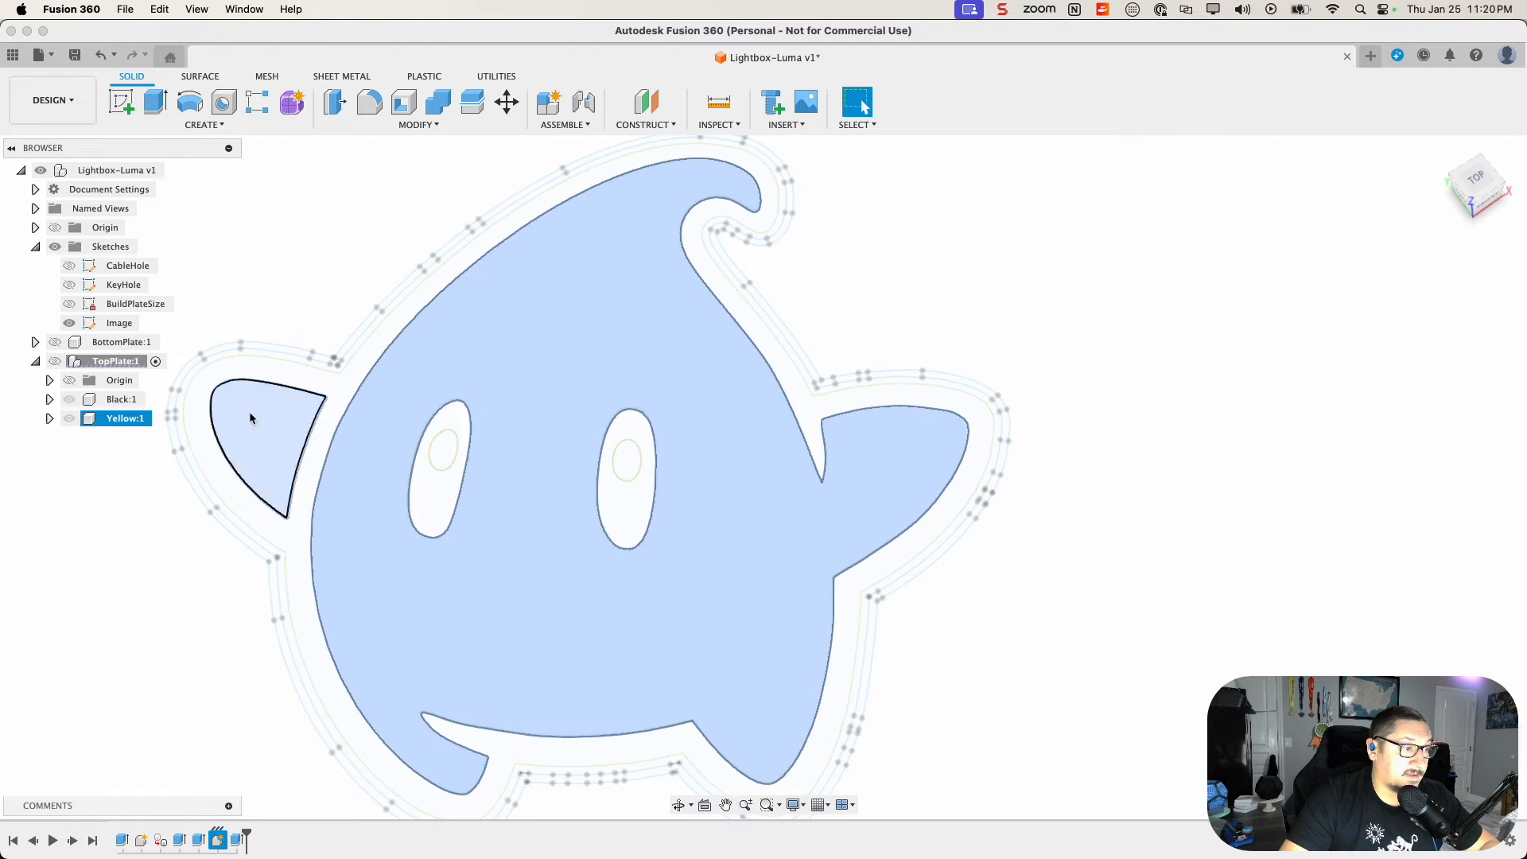
left_click(439, 459)
left_click(628, 465, "shift")
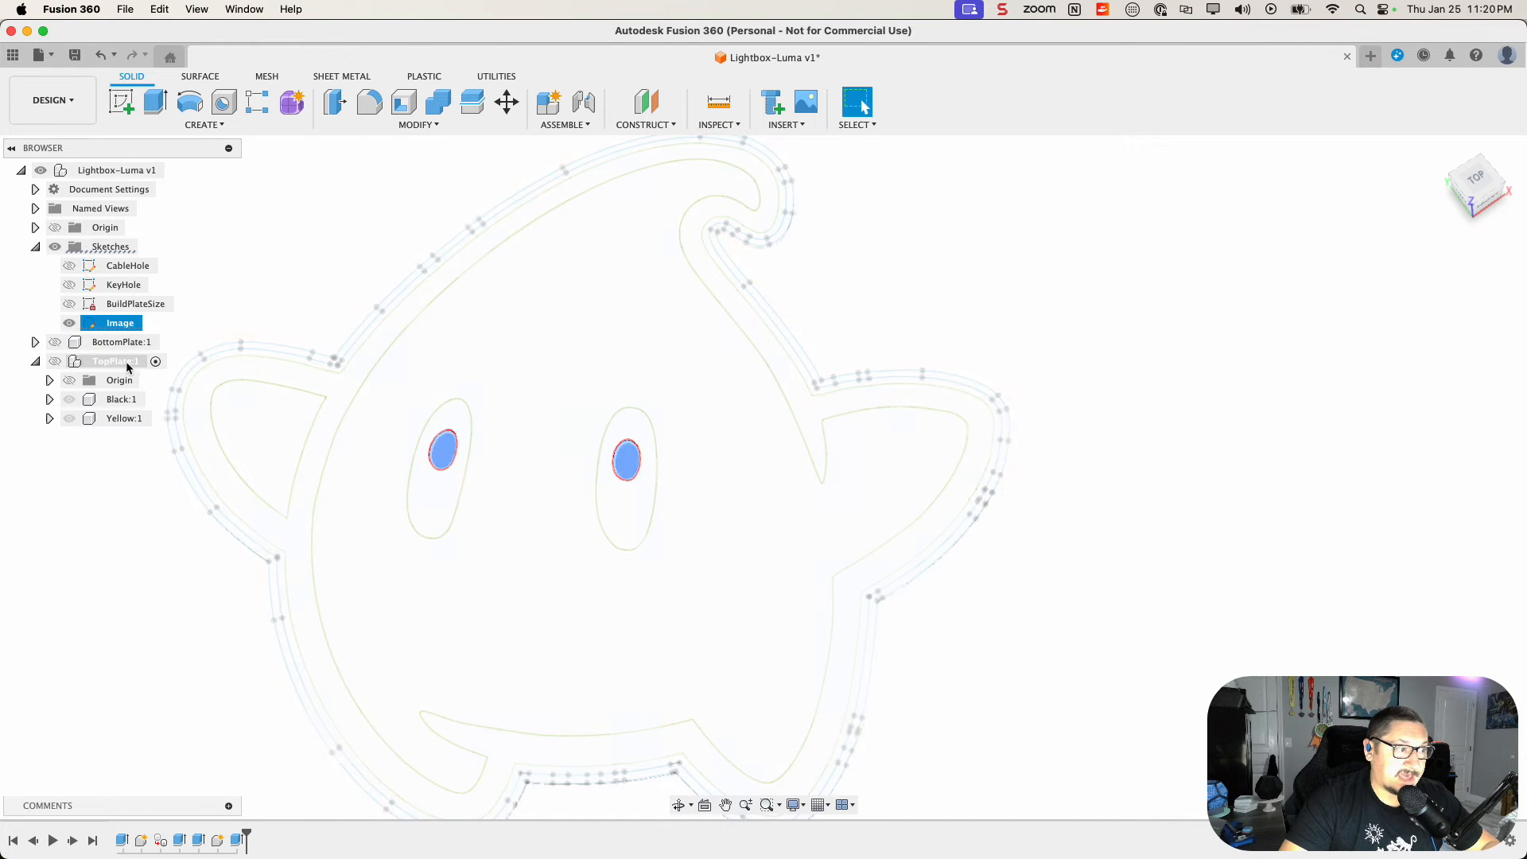
left_click(156, 362)
key("e")
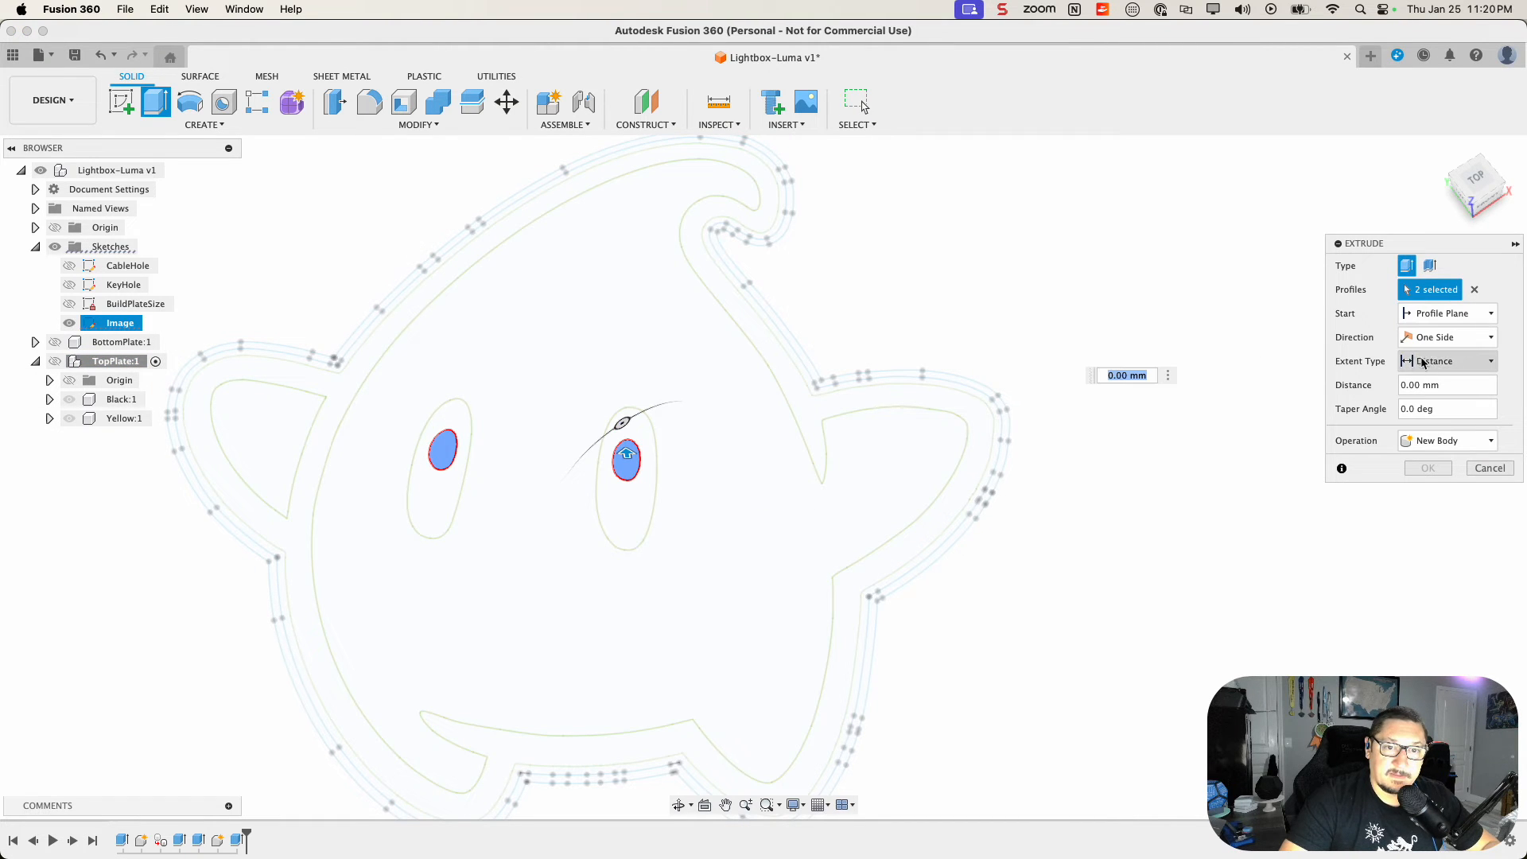
triple_click(1433, 384)
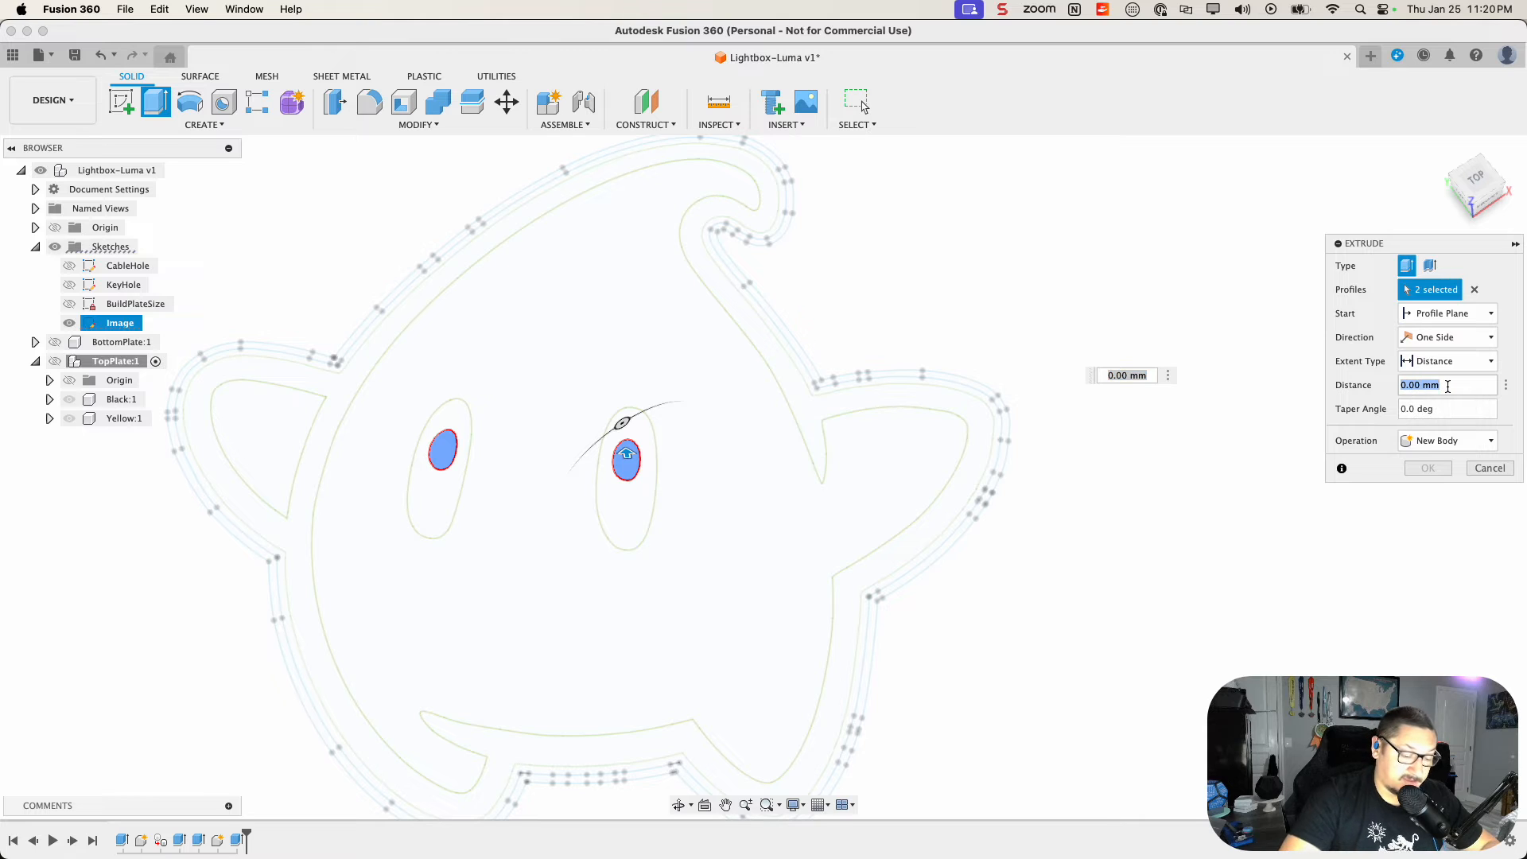
type("-li")
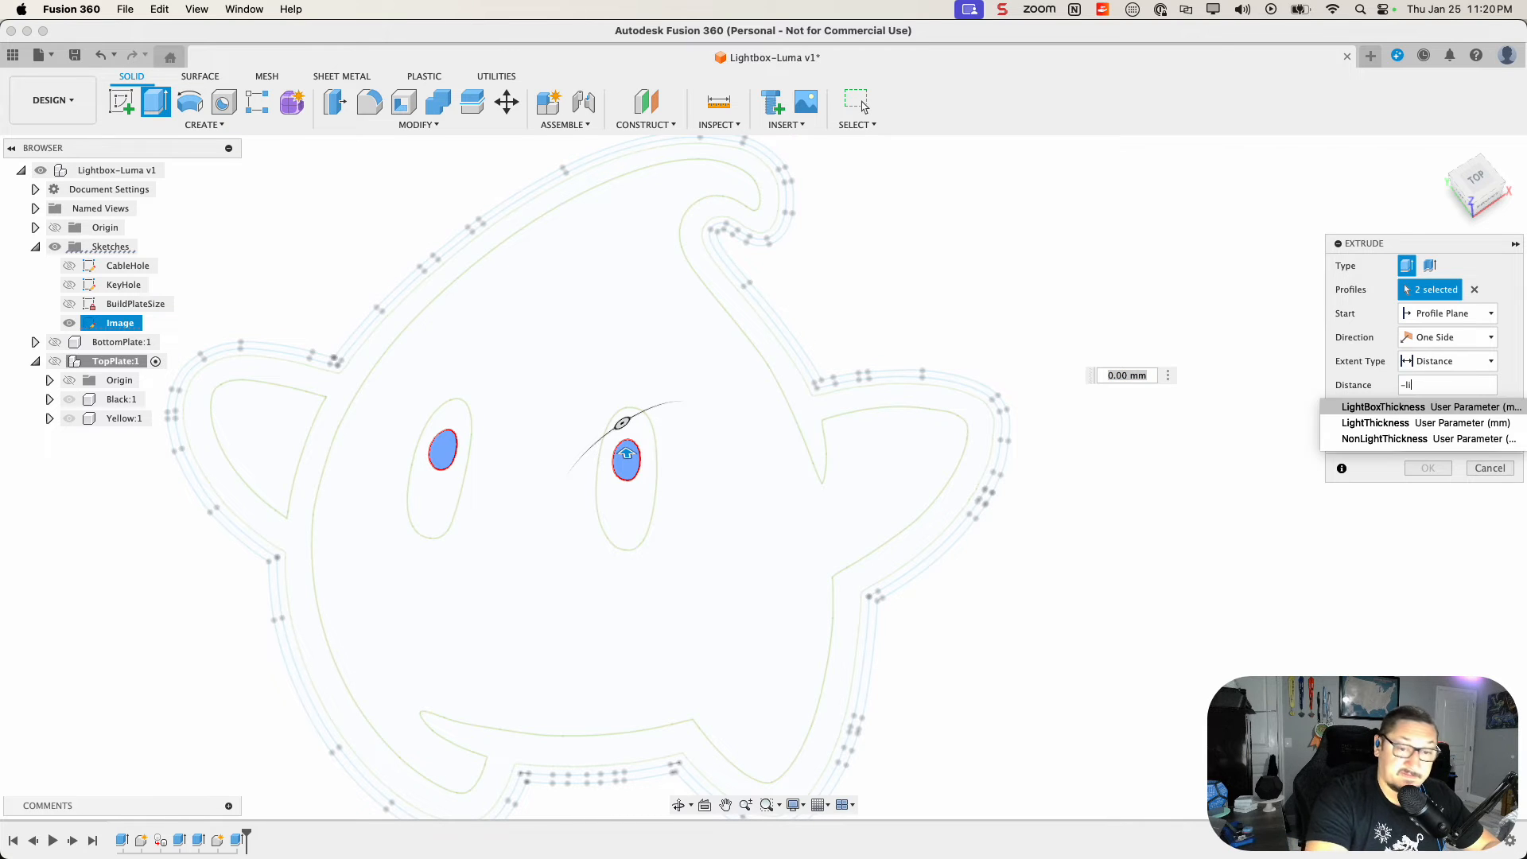
left_click(1388, 425)
left_click(1447, 441)
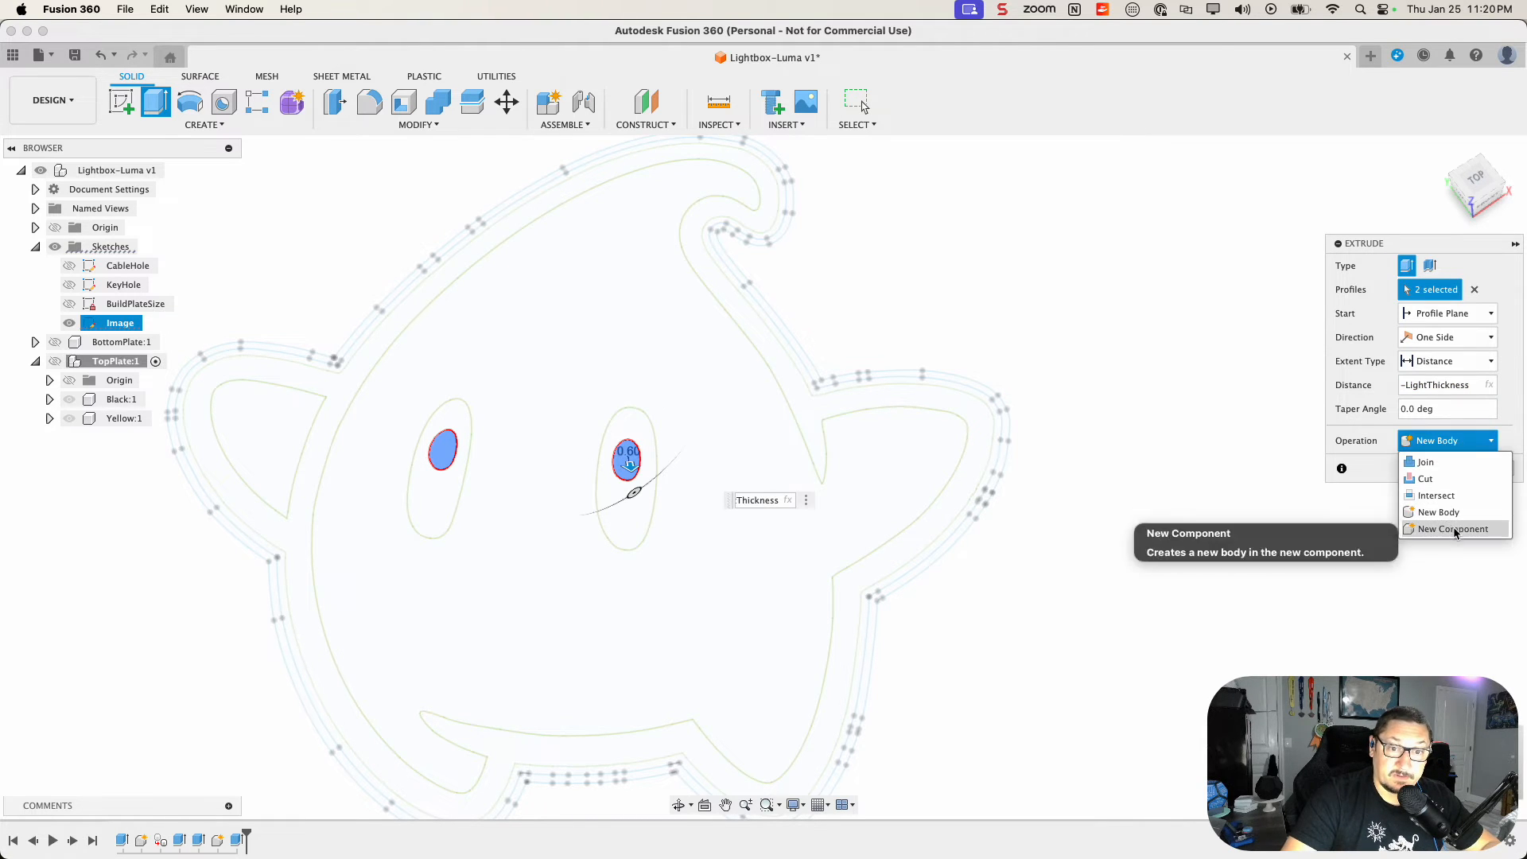
left_click(1455, 531)
left_click(1427, 469)
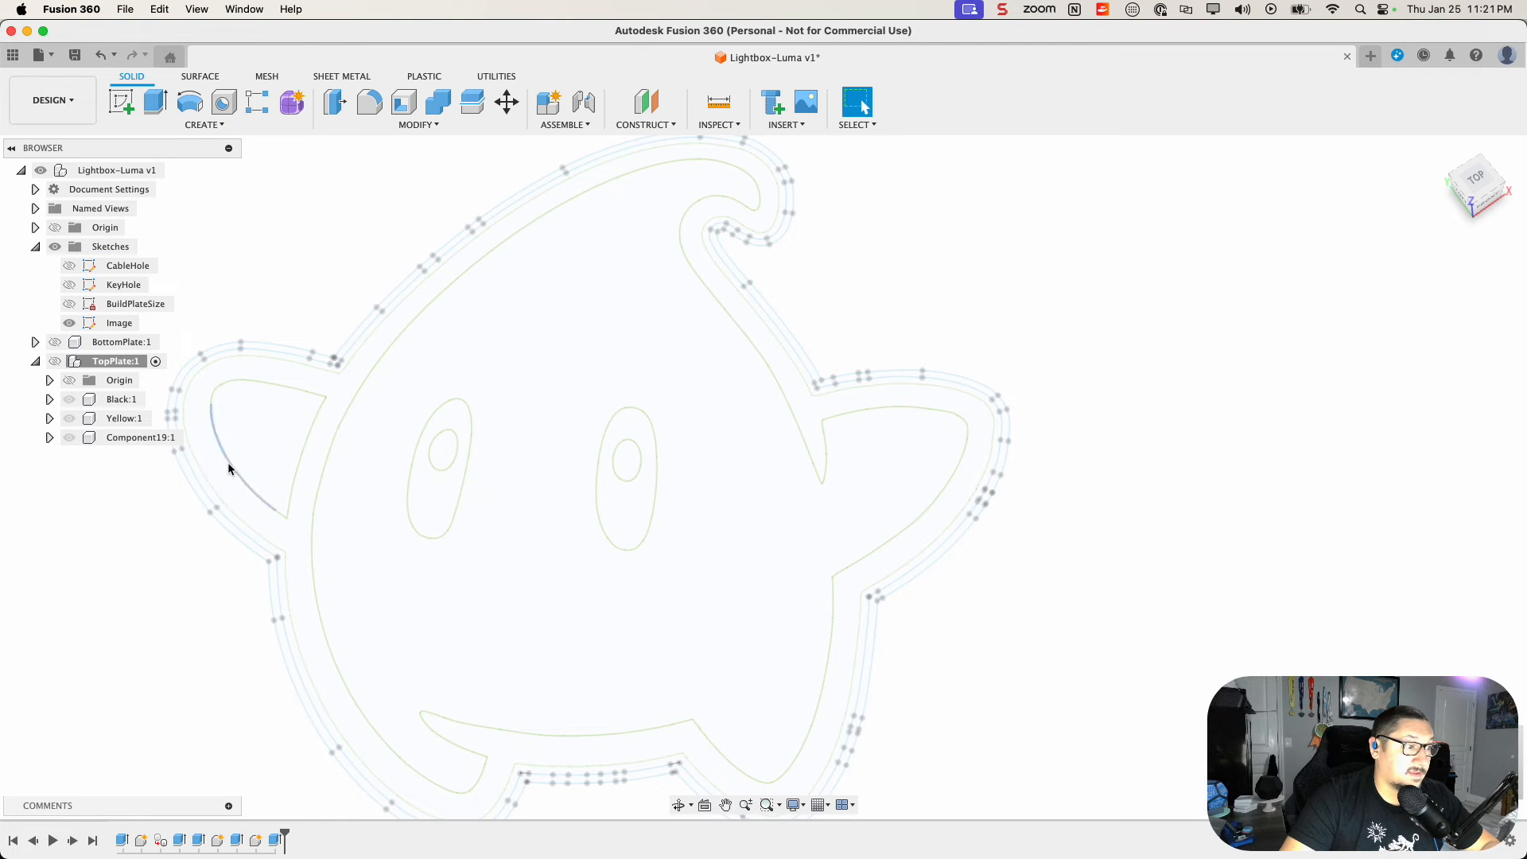
Step: Rename the component made from the small inner eye ovals as White
double_click(135, 438)
type("White")
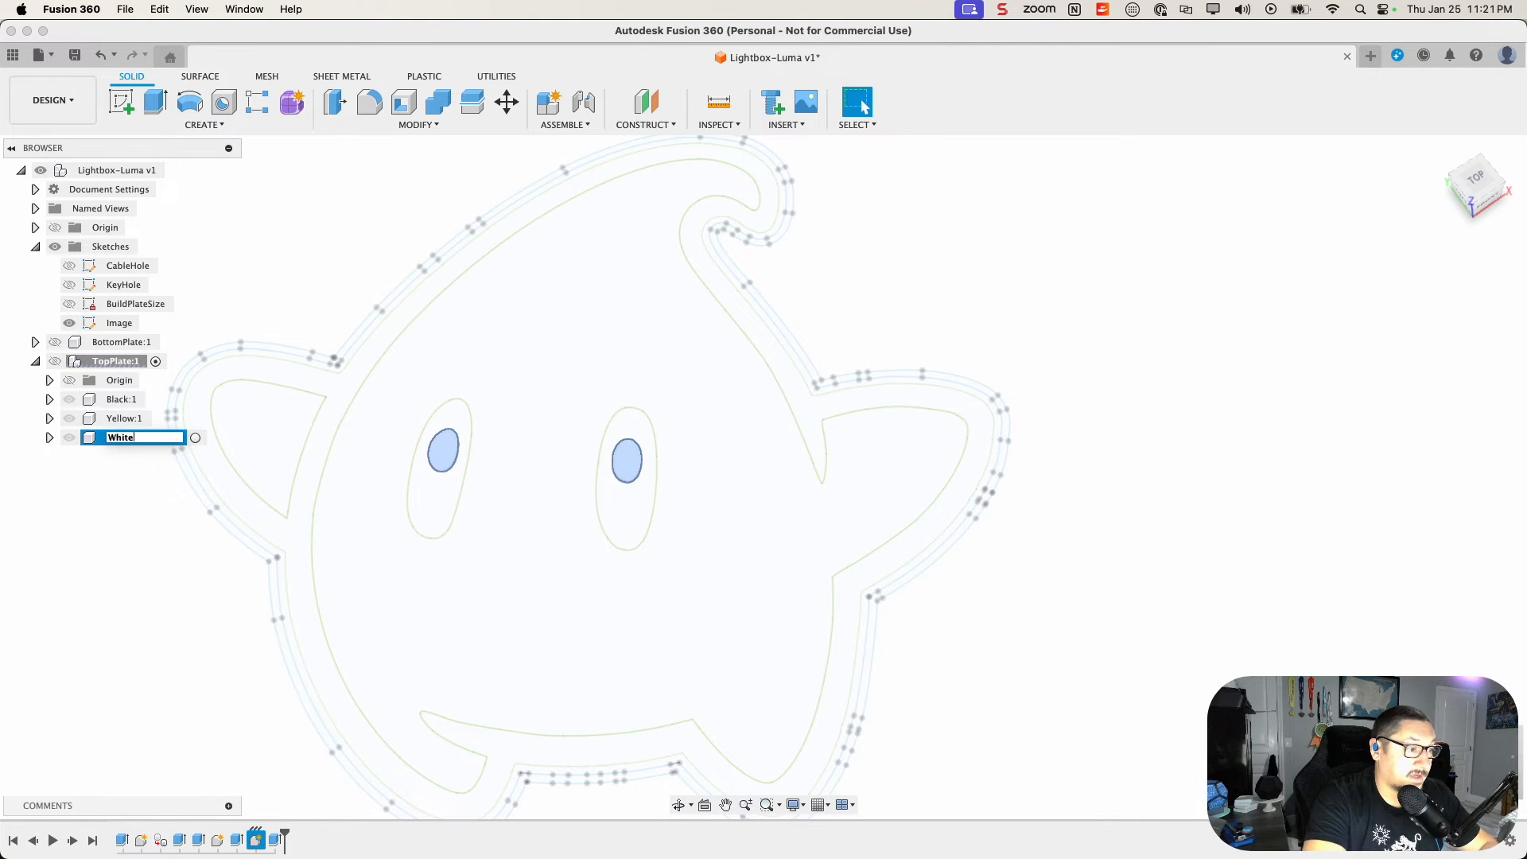
key("Return")
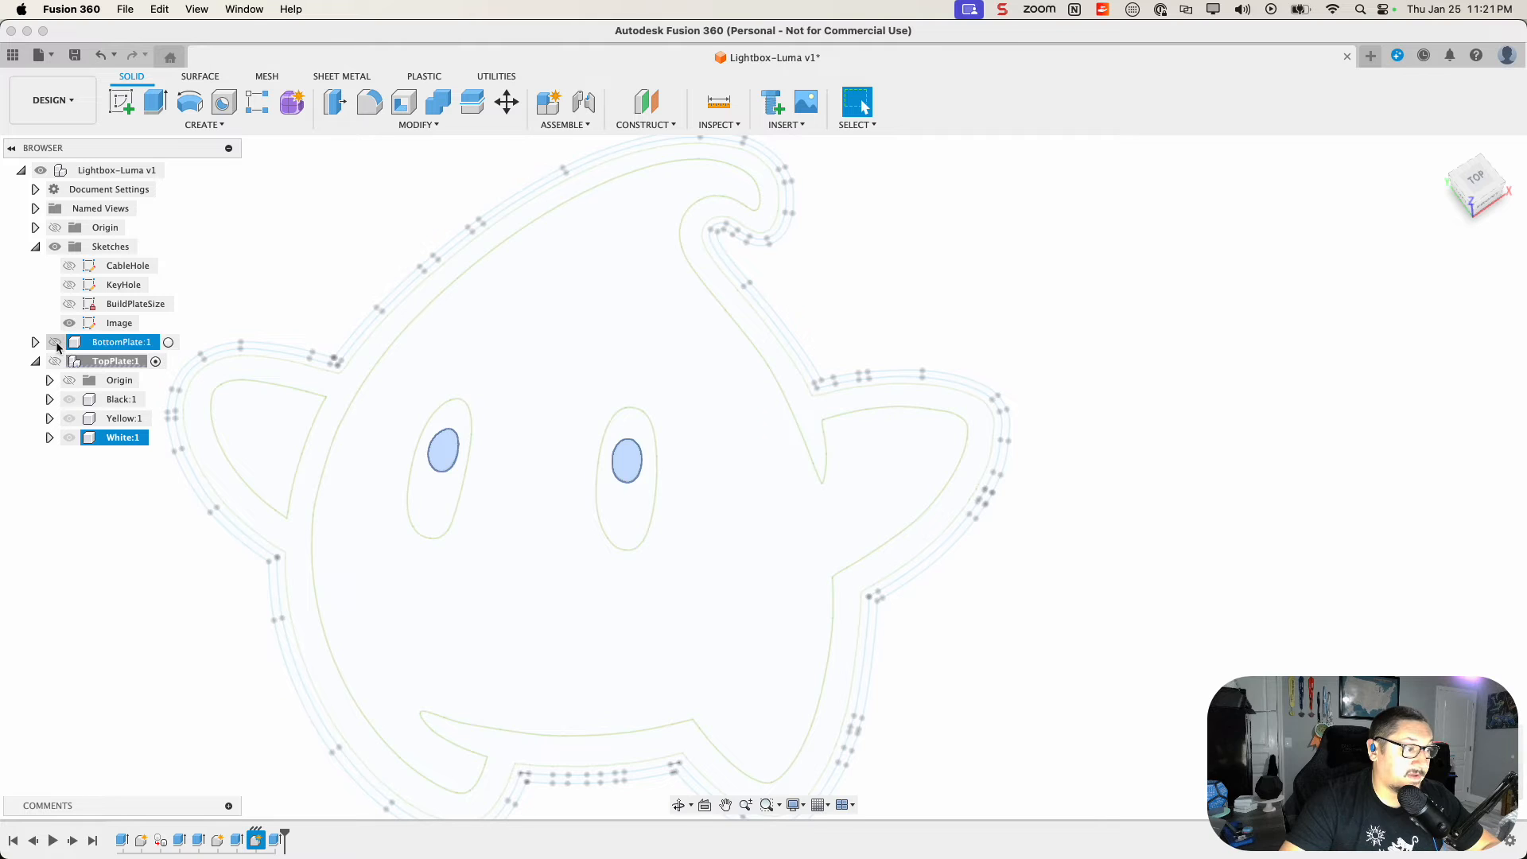
Step: Show BottomPlate and TopPlate again and make the top-level Lightbox-Luma component active
left_click(55, 341)
left_click(54, 361)
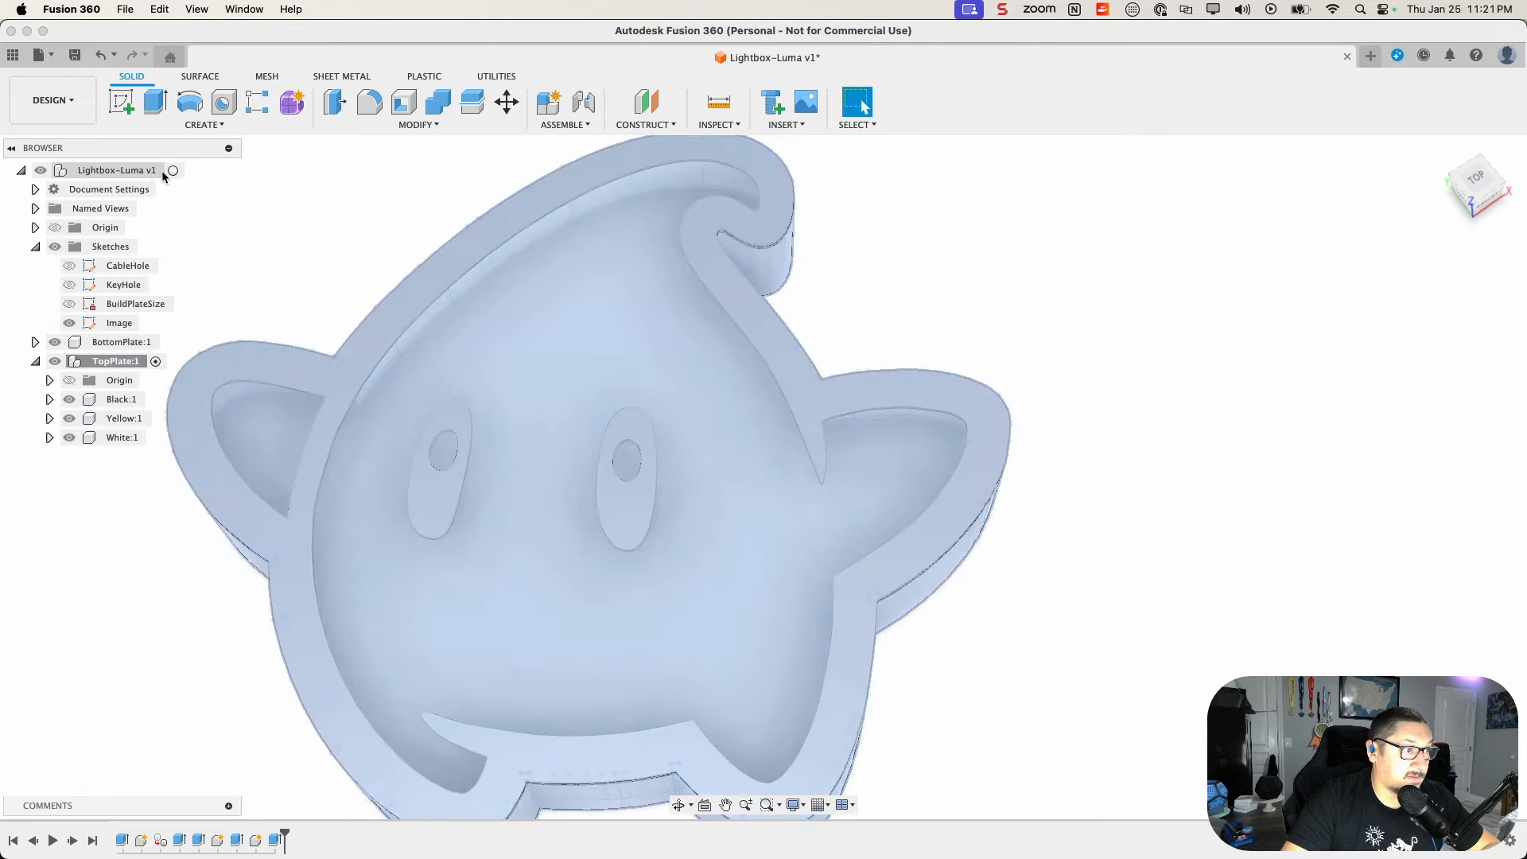
left_click(176, 171)
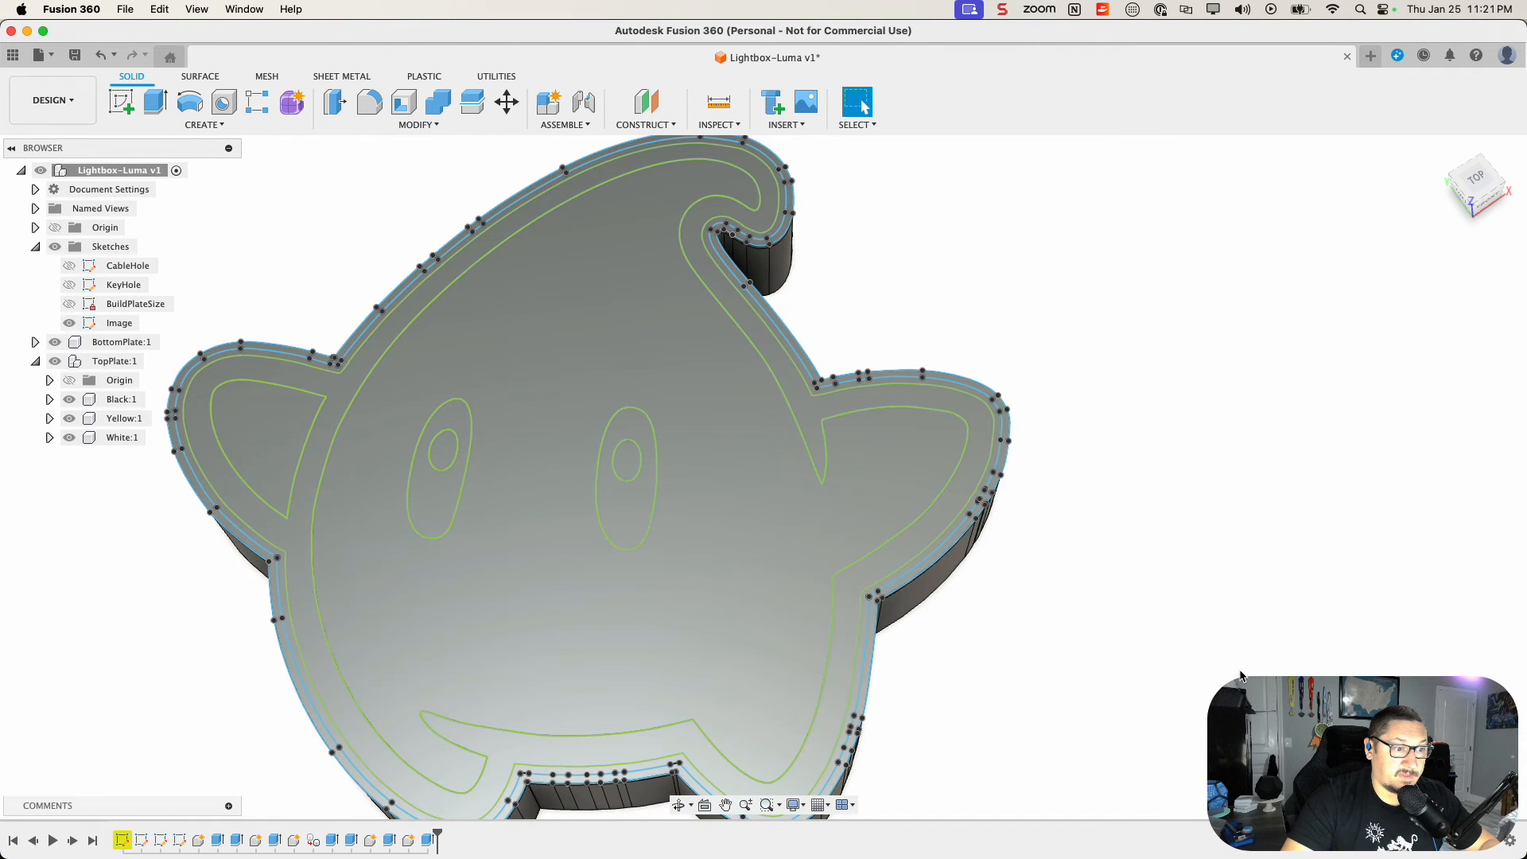
Step: Open the Appearance settings and browse the library for plastic materials
mouse_move(1243, 669)
middle_mouse_down("shift")
mouse_move(1209, 562)
mouse_move(1152, 579)
mouse_move(1100, 552)
mouse_move(1234, 658)
middle_mouse_up("shift")
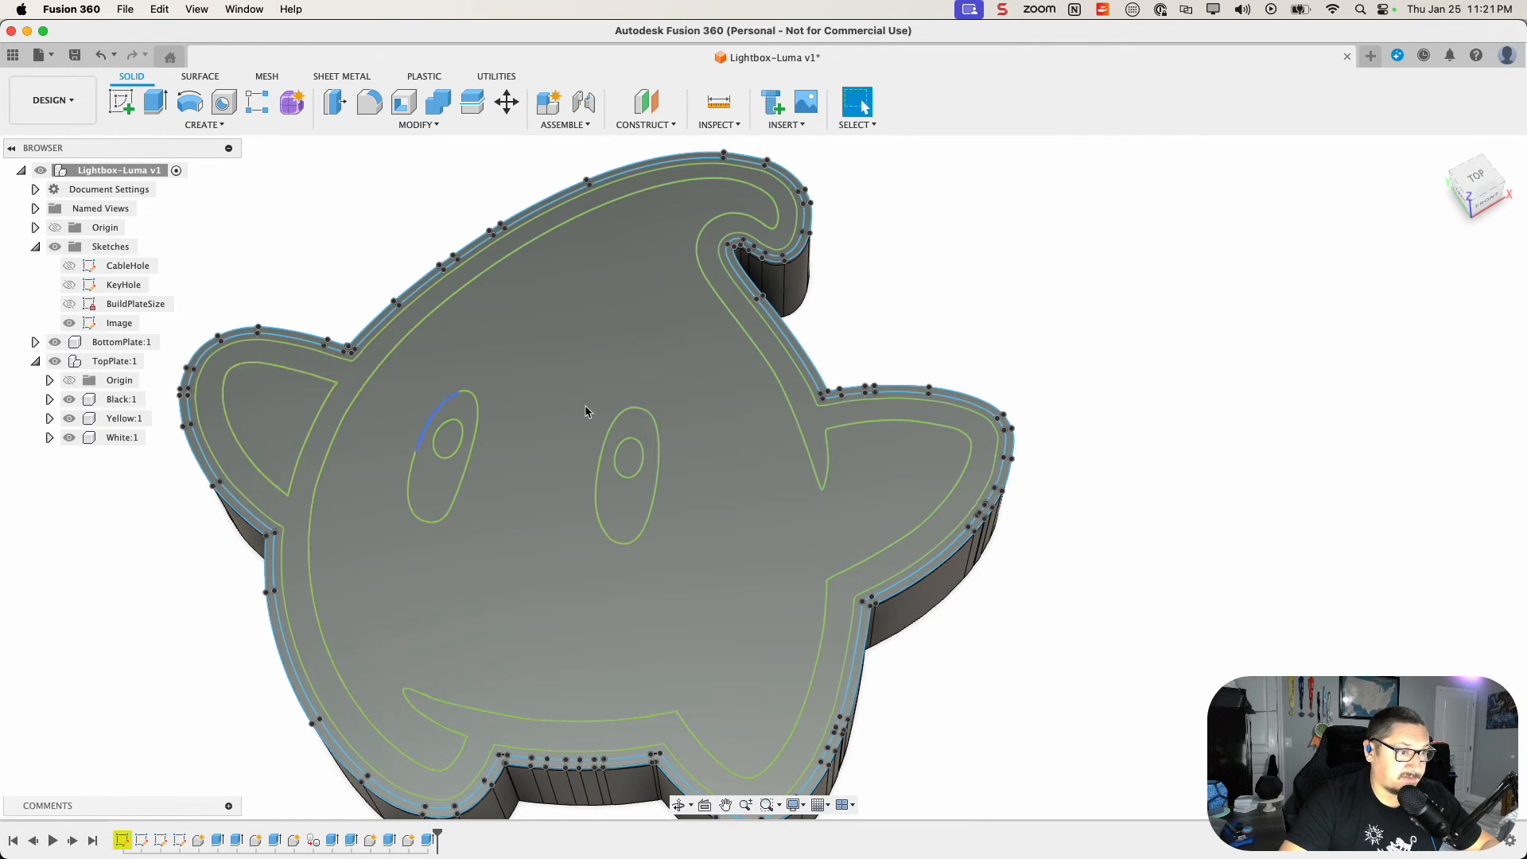
key("a")
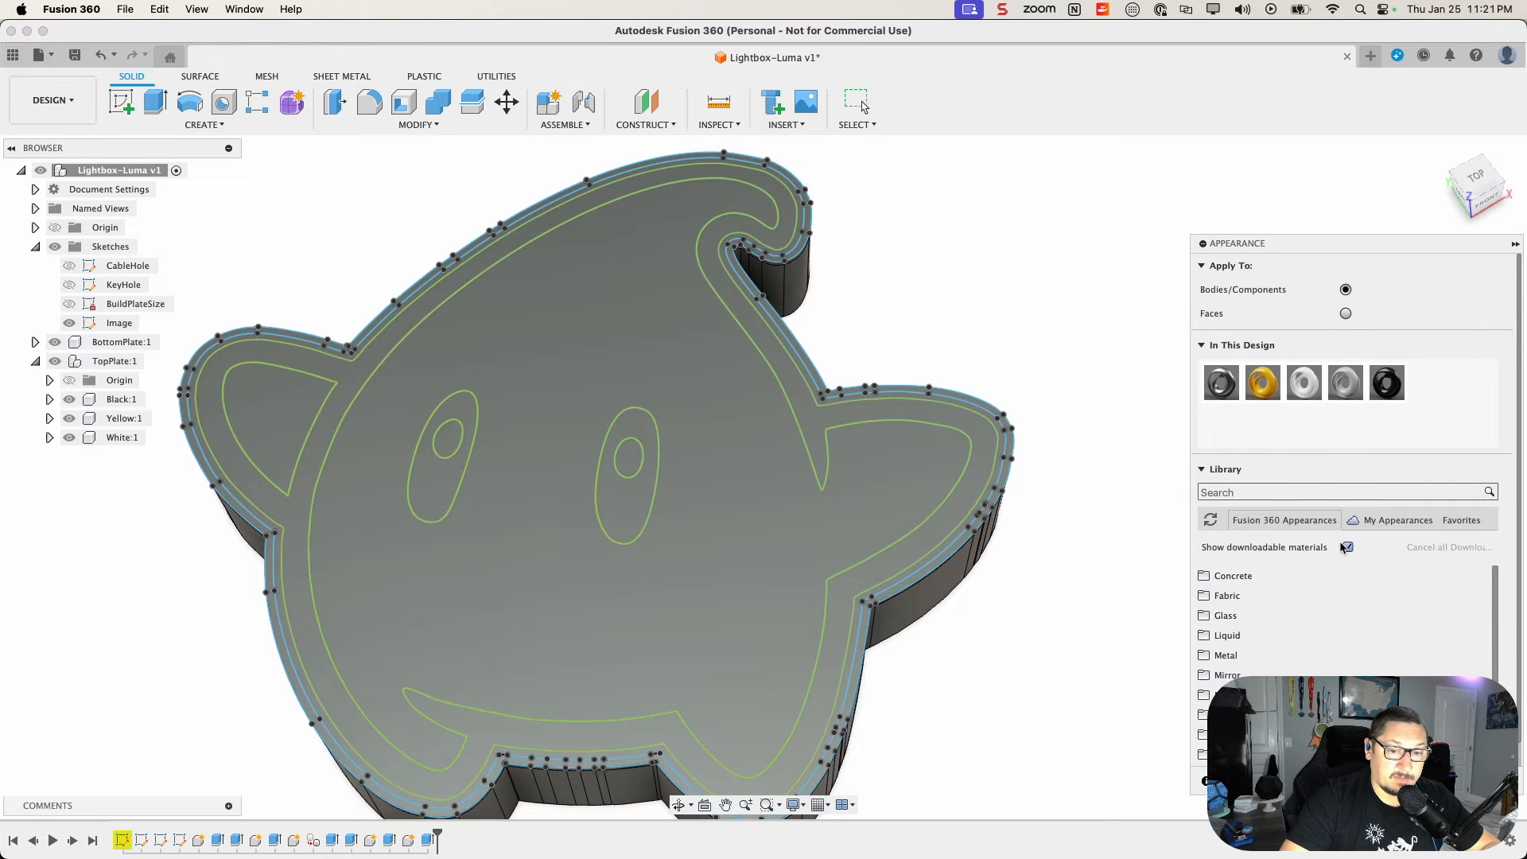
left_click_drag(1328, 246, 1267, 146)
left_click(1195, 388)
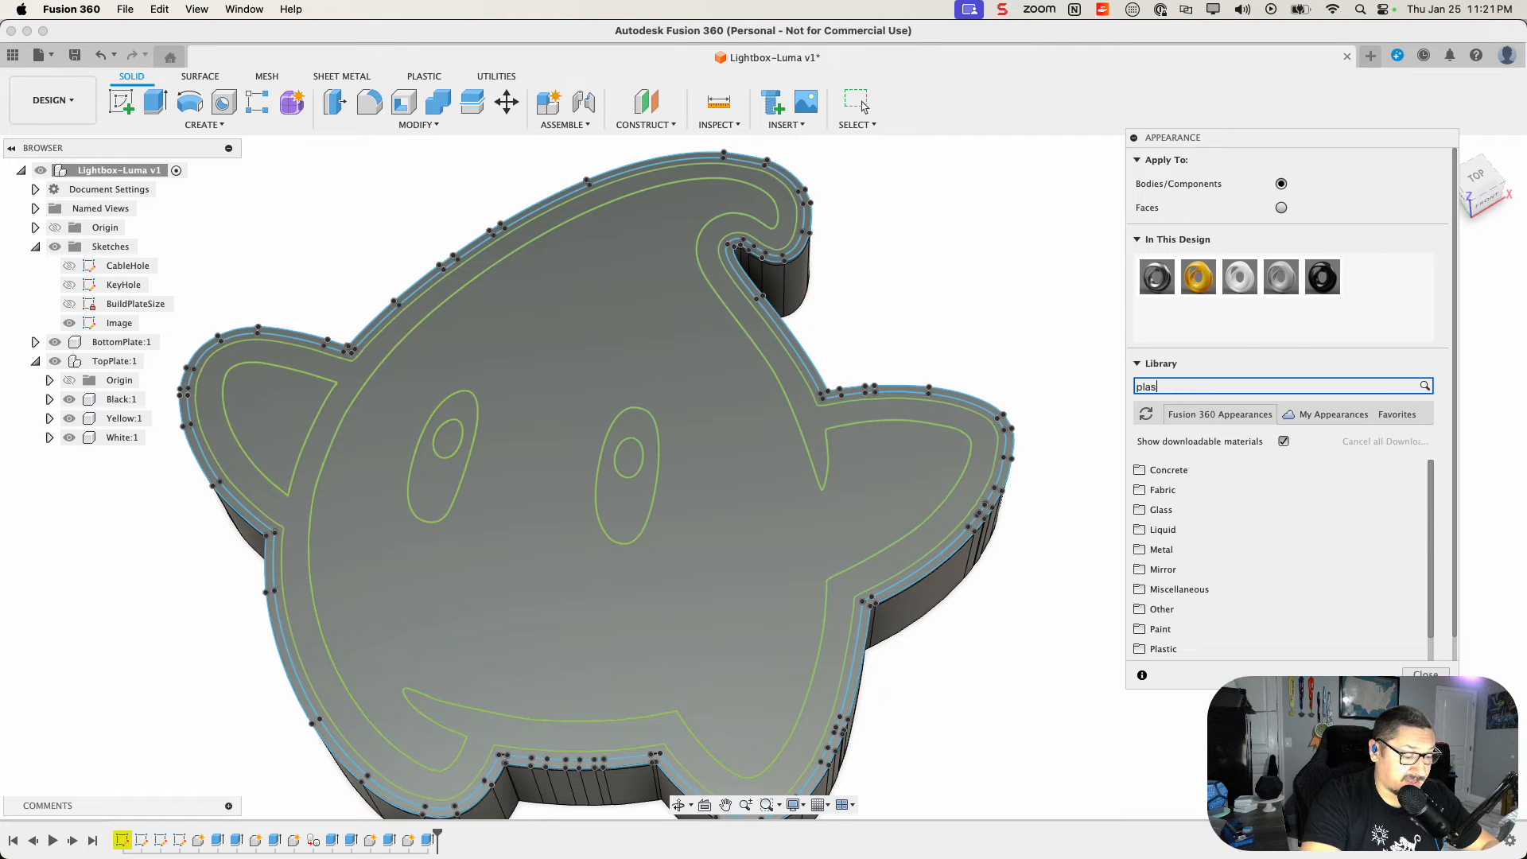
key("Return")
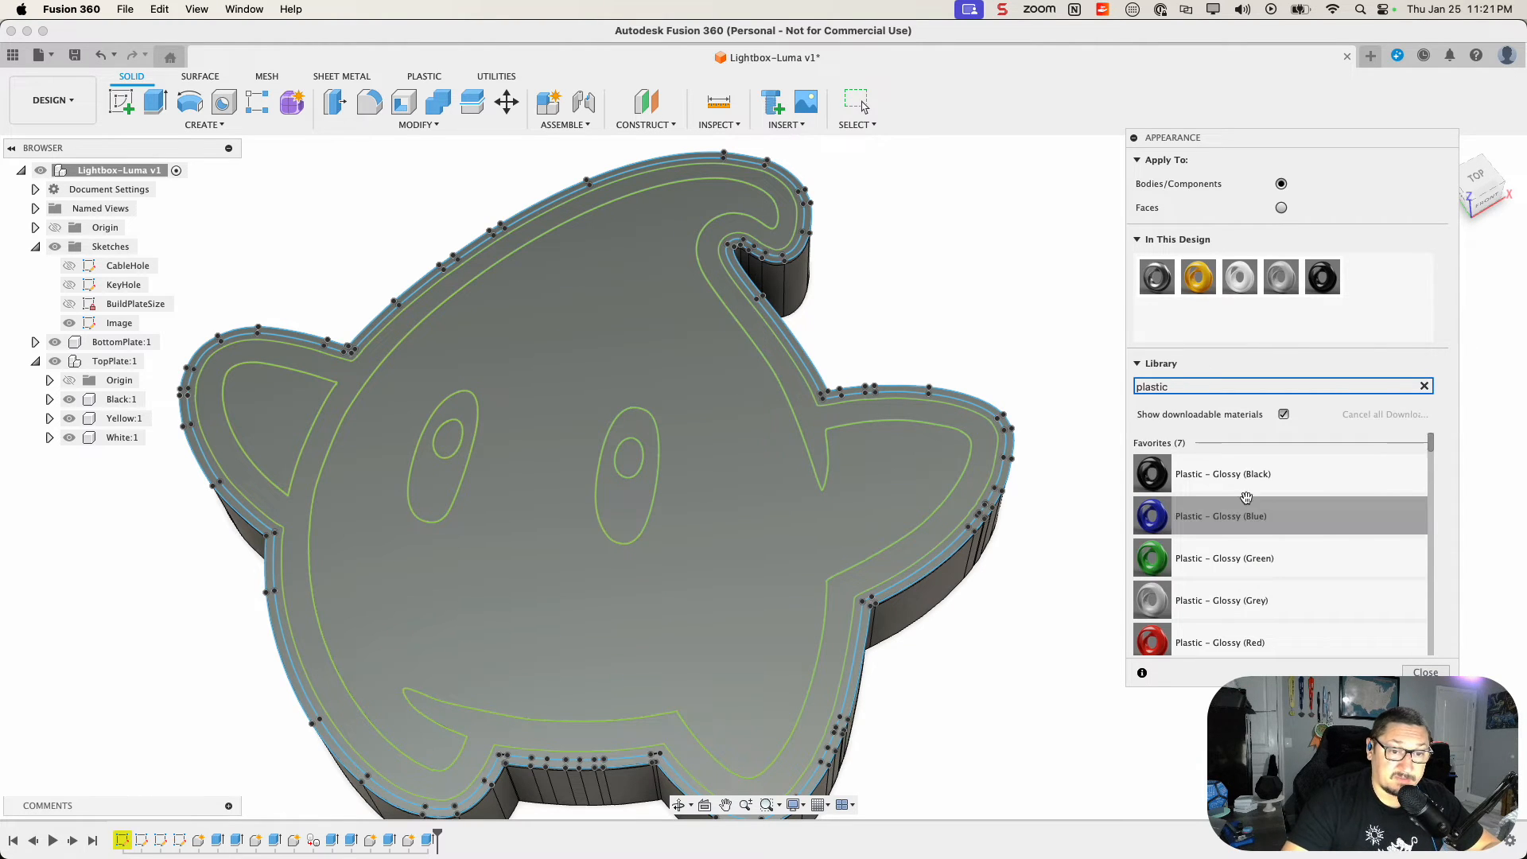
scroll(1233, 481, "down", 3)
scroll(1233, 482, "down", 5)
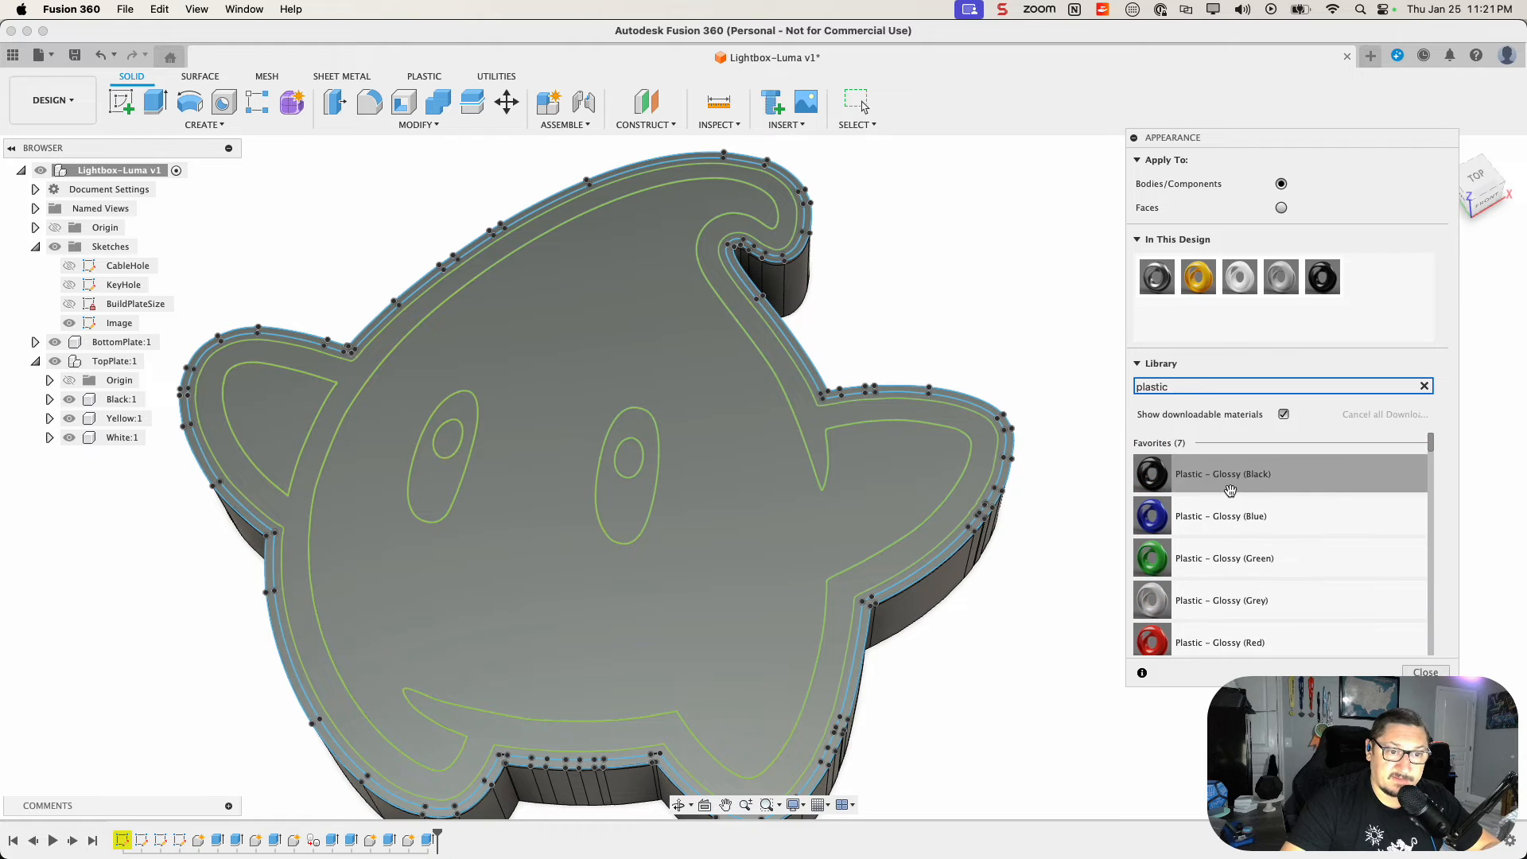
scroll(1225, 559, "up", 5)
scroll(1226, 559, "down", 5)
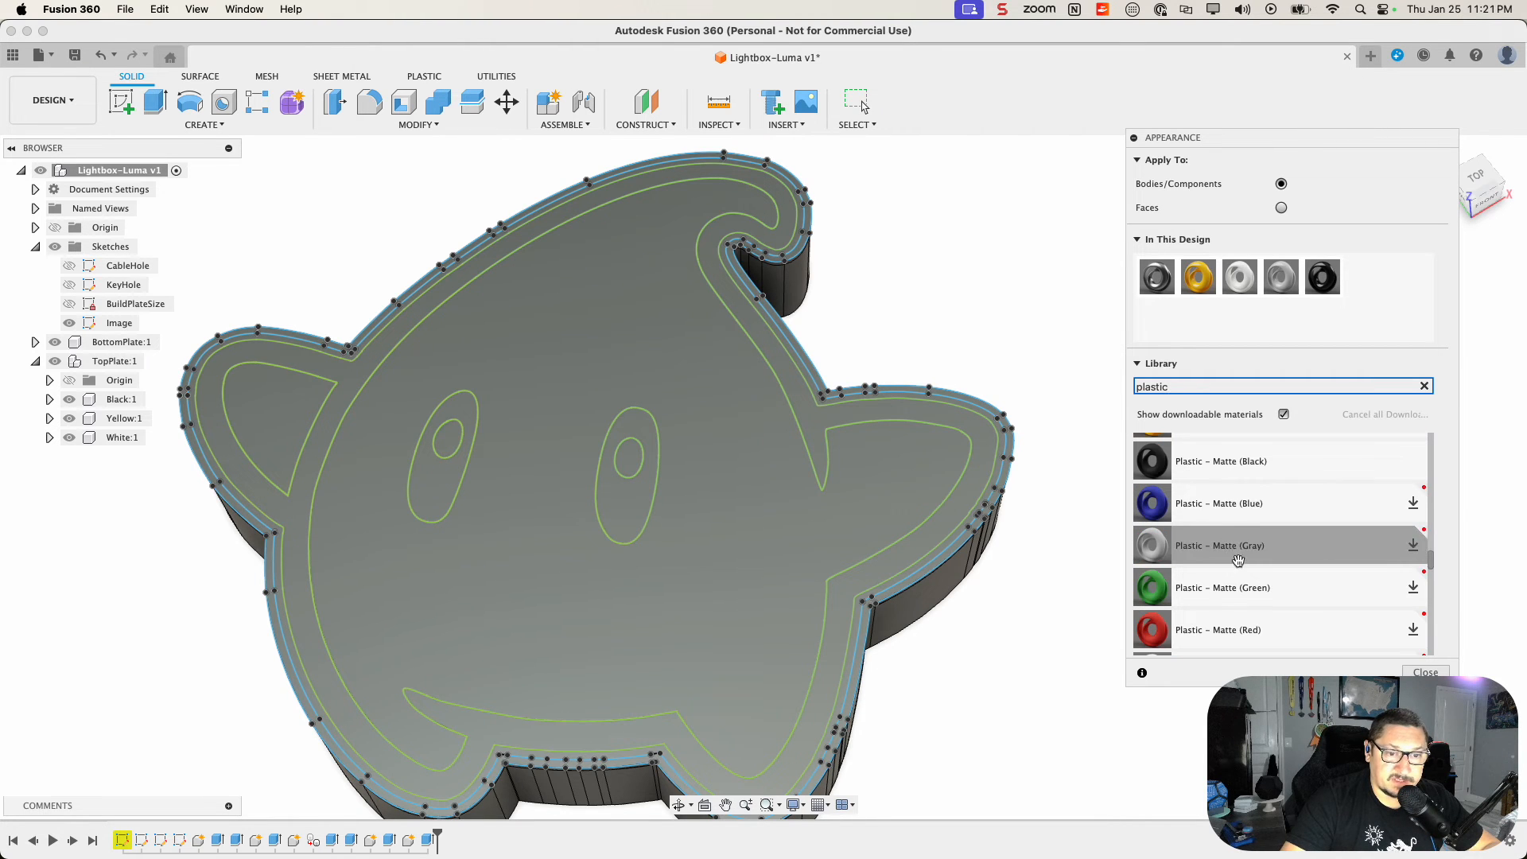
scroll(1229, 590, "up", 10)
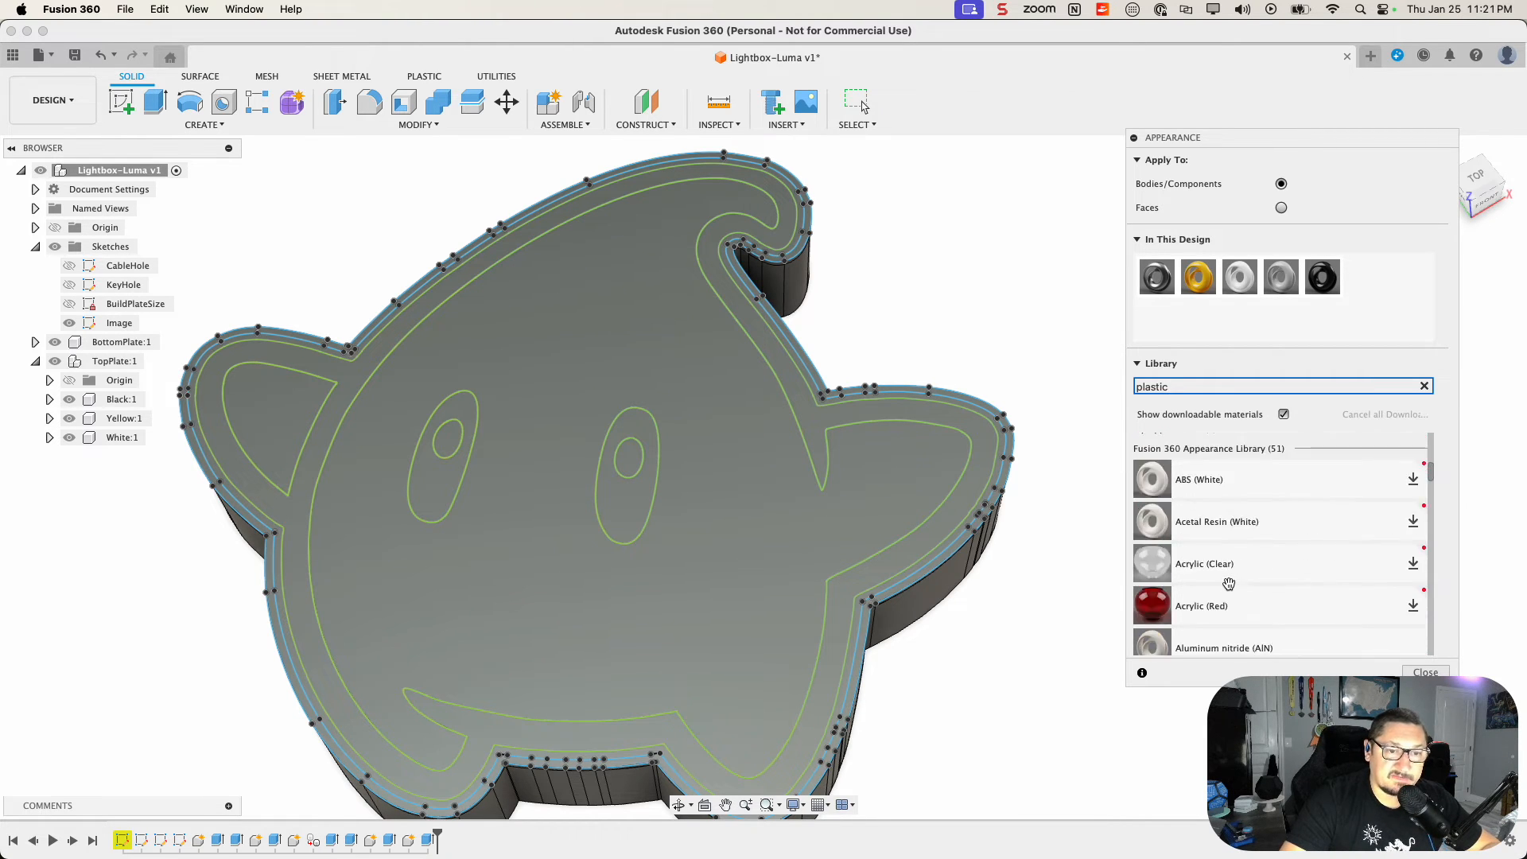
scroll(1228, 582, "up", 3)
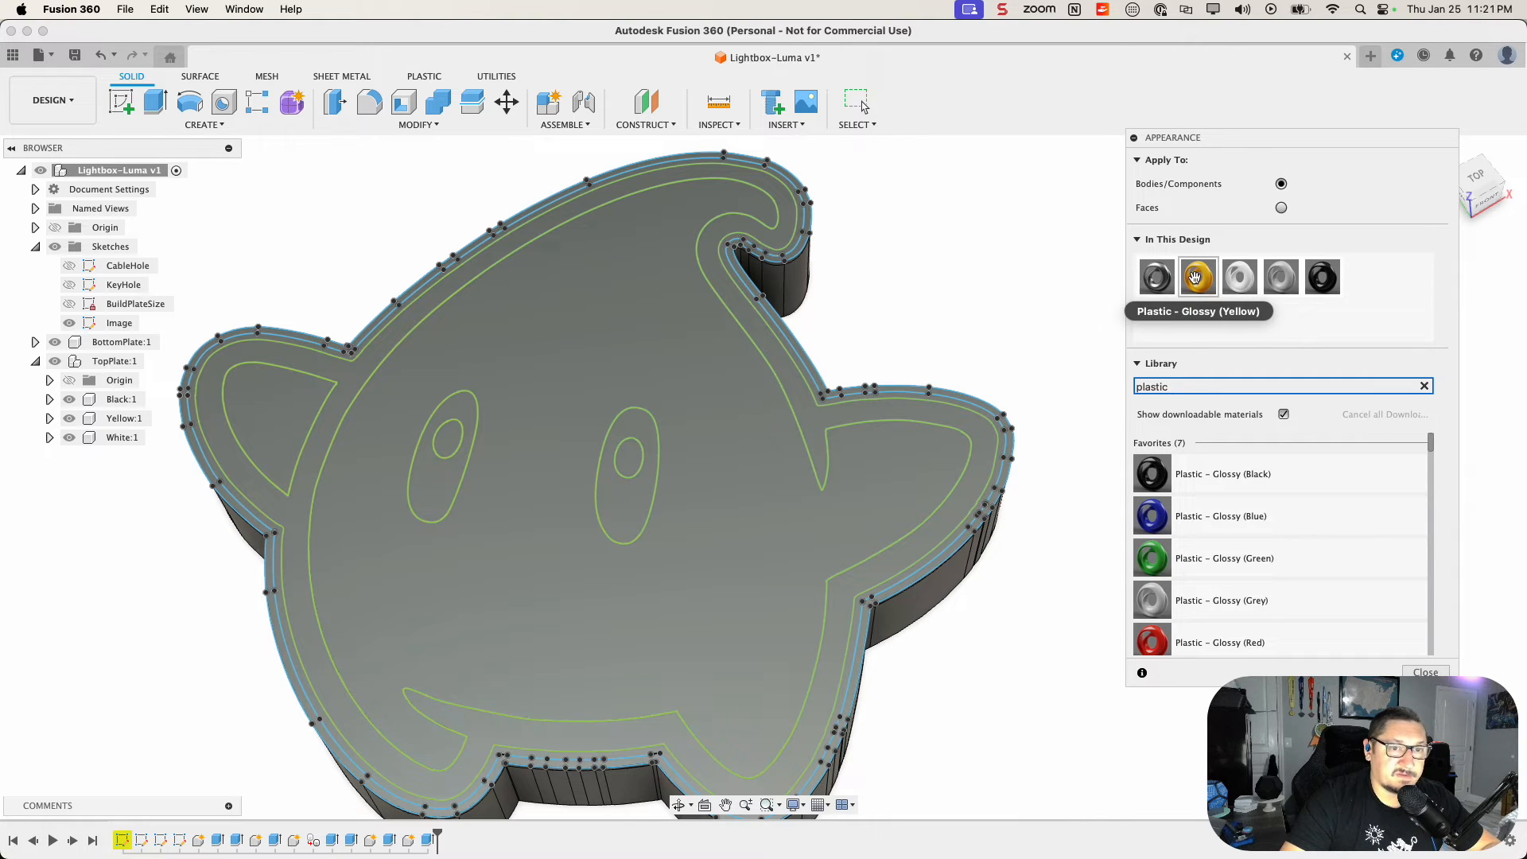
Step: Apply Plastic - Glossy (Yellow) to Yellow, the white appearance to White, and Plastic - Glossy (Black) to both Black and BottomPlate
left_click_drag(1198, 276, 153, 423)
left_click_drag(1240, 276, 130, 439)
left_click_drag(1321, 278, 123, 399)
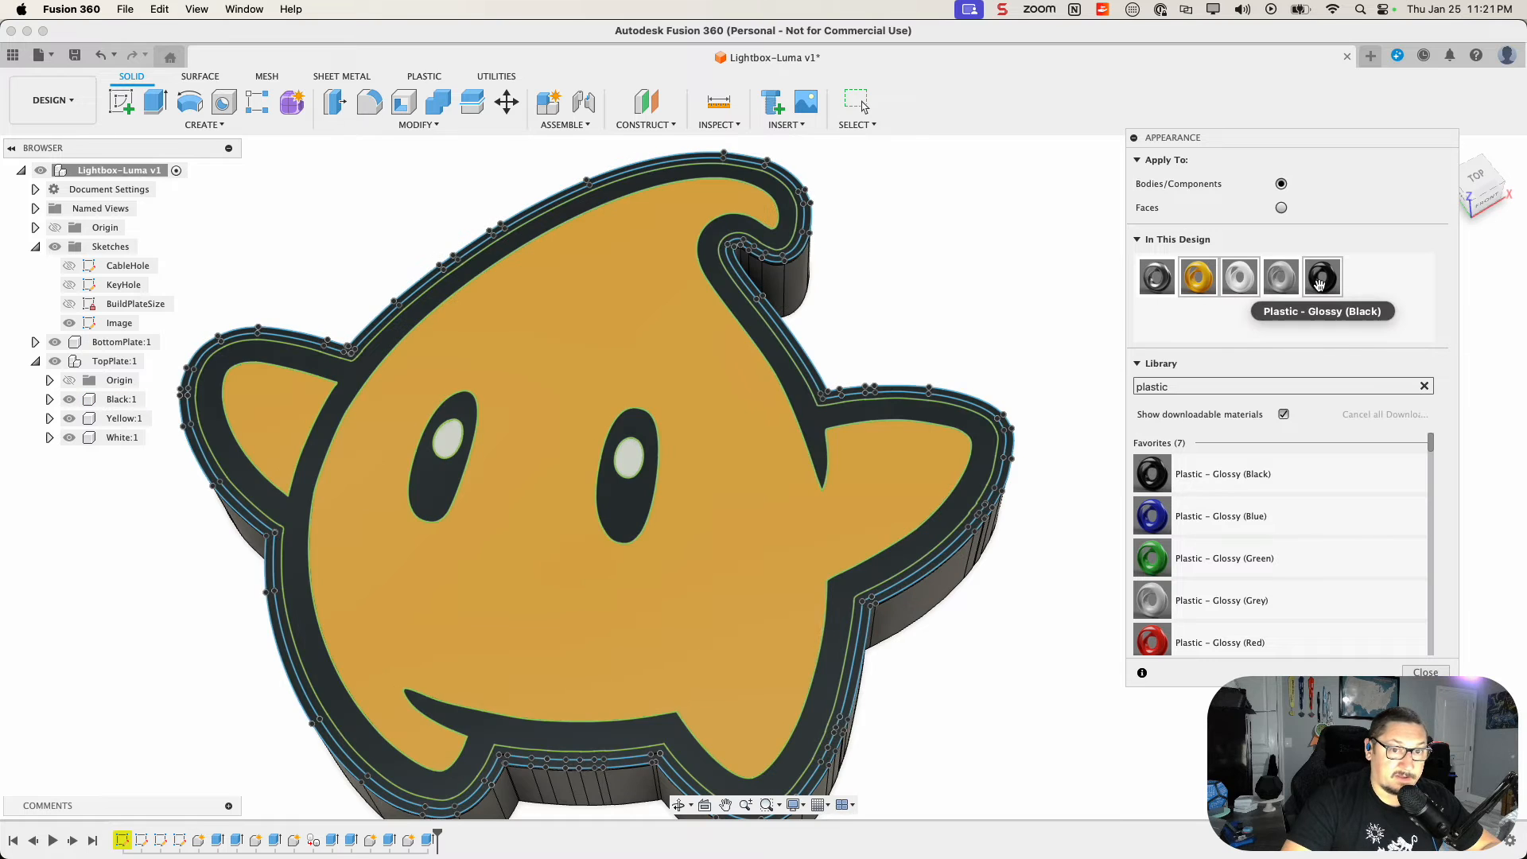
left_click_drag(1321, 279, 117, 342)
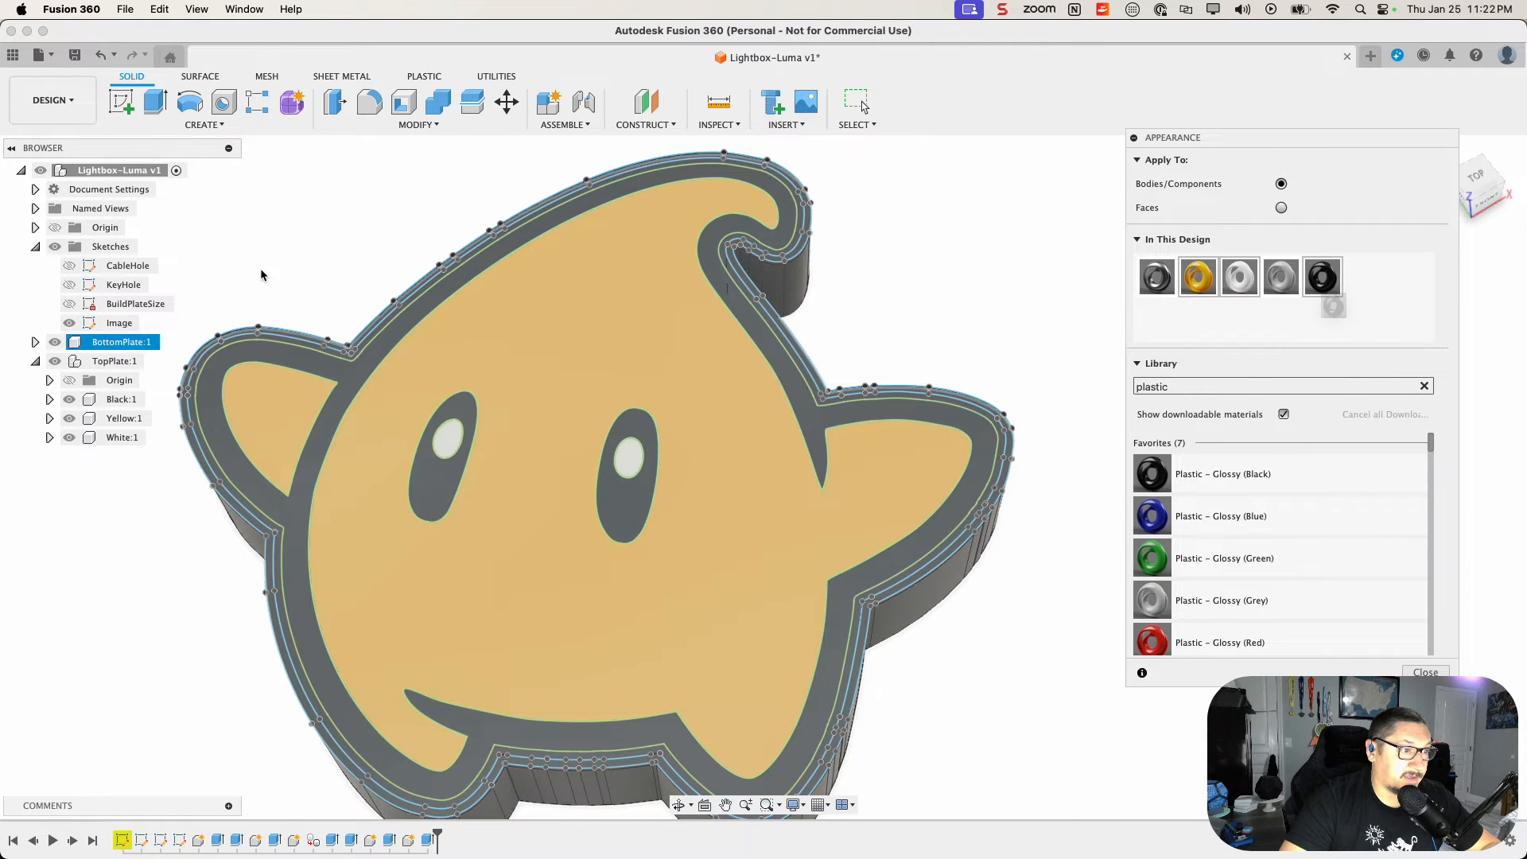
left_click(1426, 672)
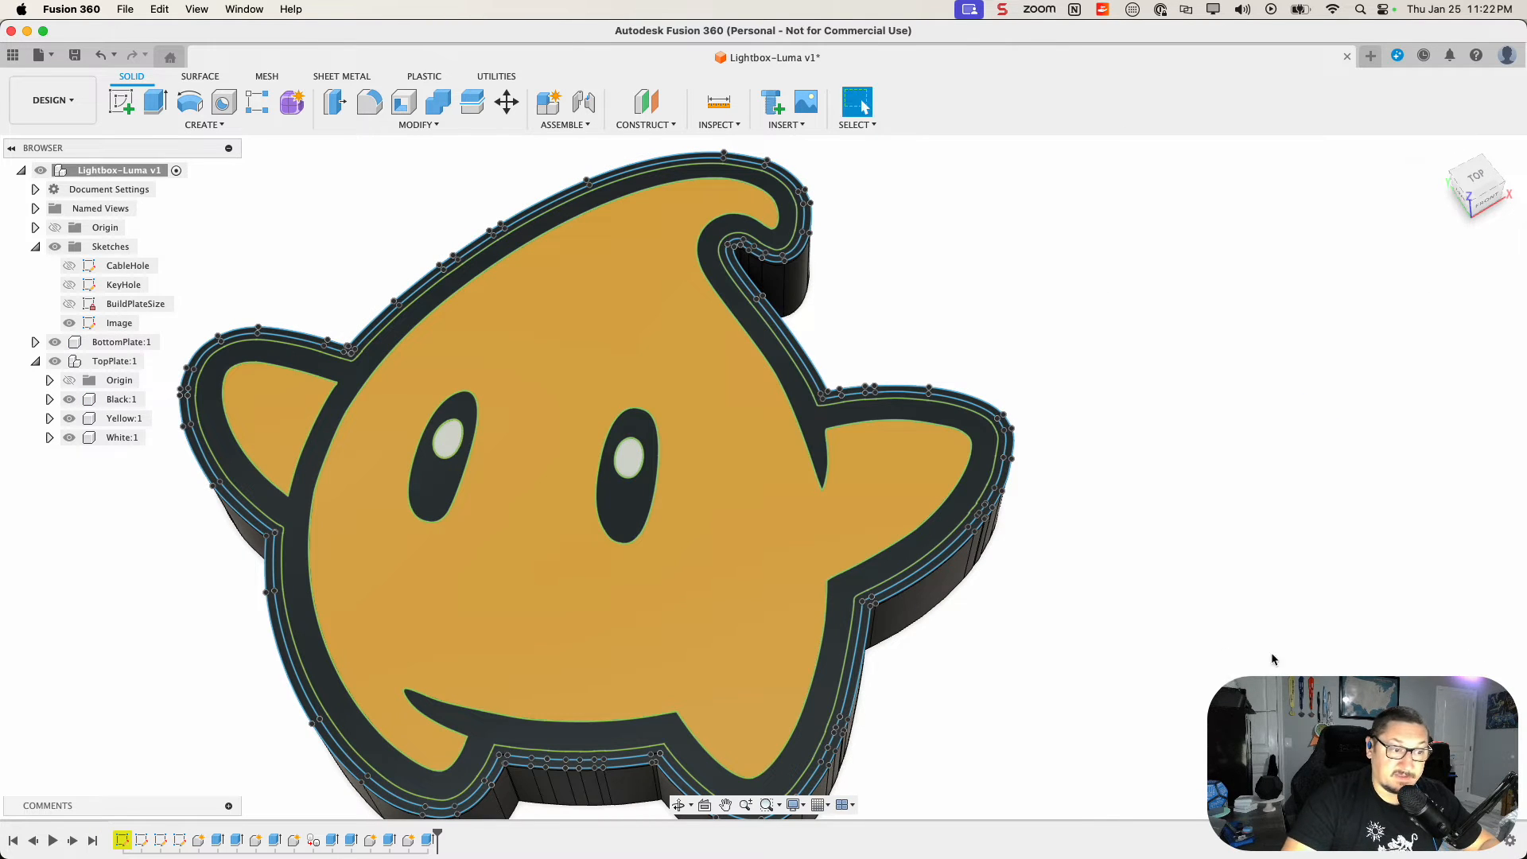
Step: Start a Section Analysis through the assembled lightbox, using the vertical front-facing origin plane as the cut plane
mouse_move(1096, 658)
middle_mouse_down("shift")
mouse_move(1080, 657)
mouse_move(1076, 613)
mouse_move(1094, 583)
mouse_move(1142, 630)
mouse_move(1087, 681)
mouse_move(1086, 647)
middle_mouse_up("shift")
middle_click_drag(1086, 604, 1086, 599, "shift")
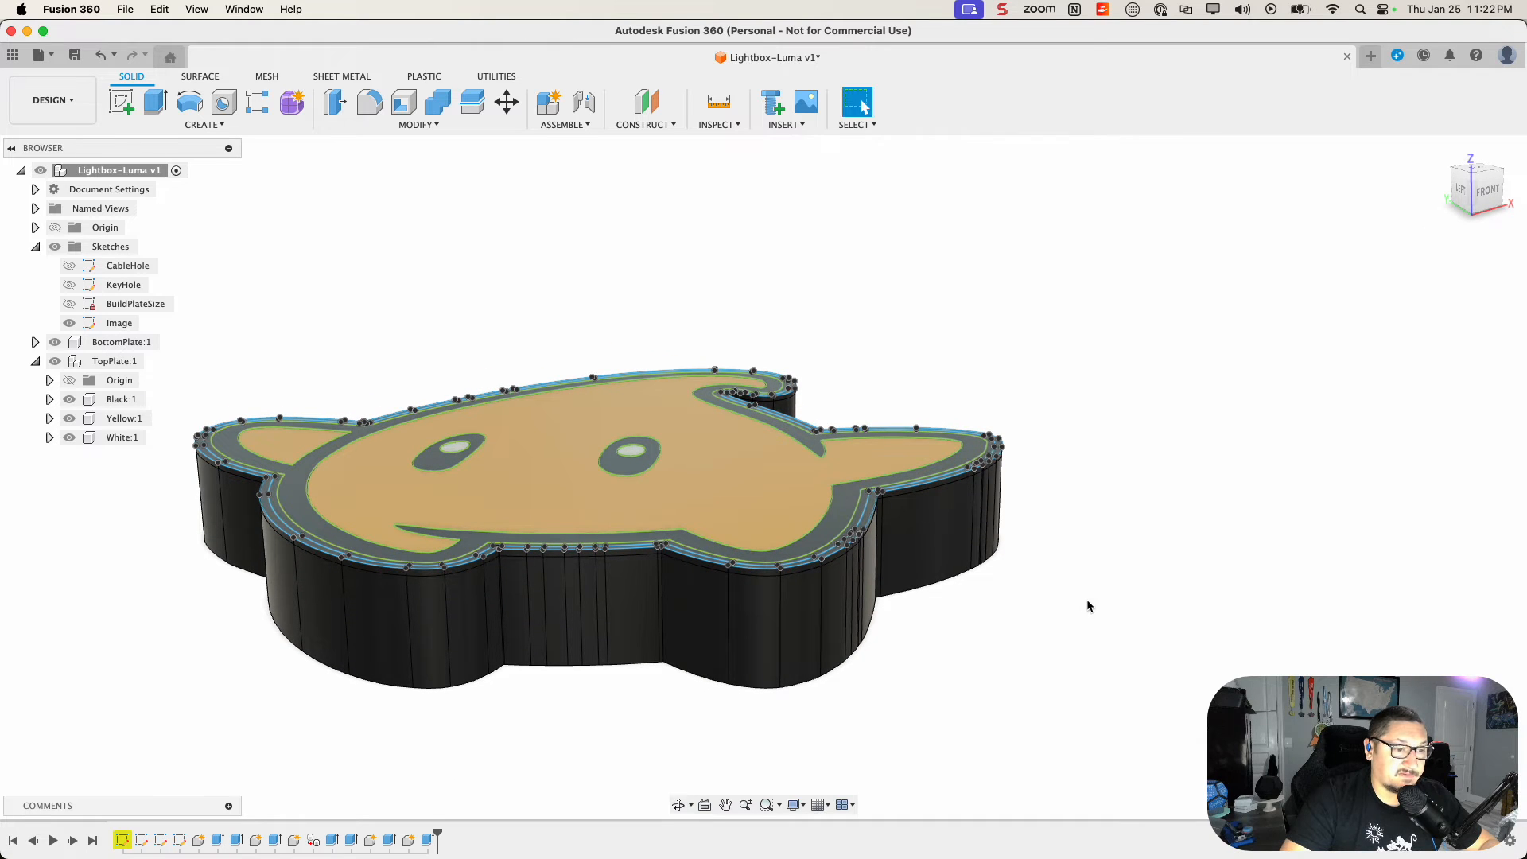
middle_click_drag(966, 631, 1116, 561)
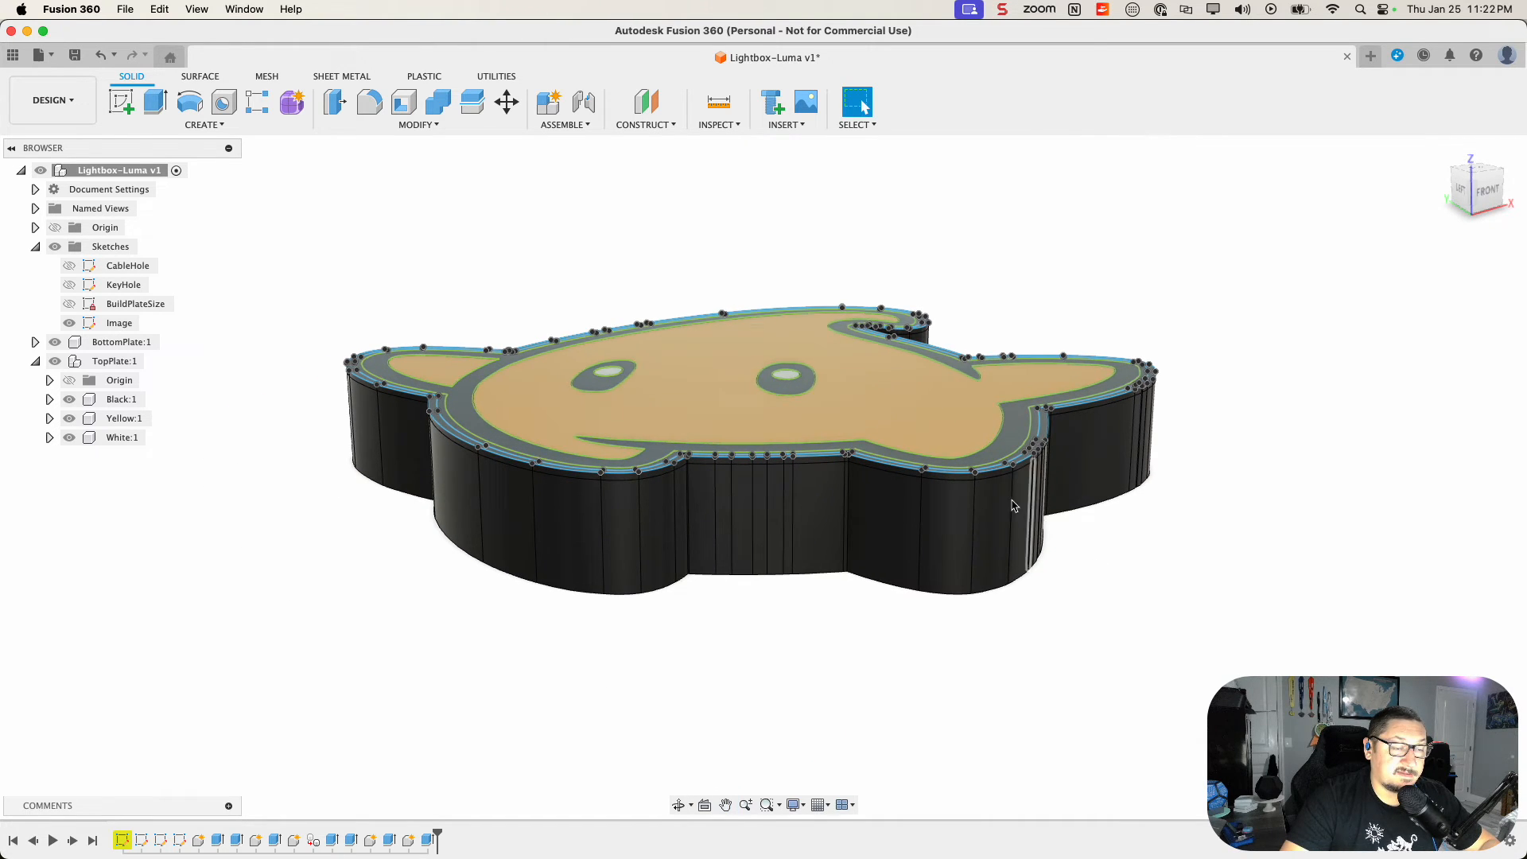
left_click(714, 126)
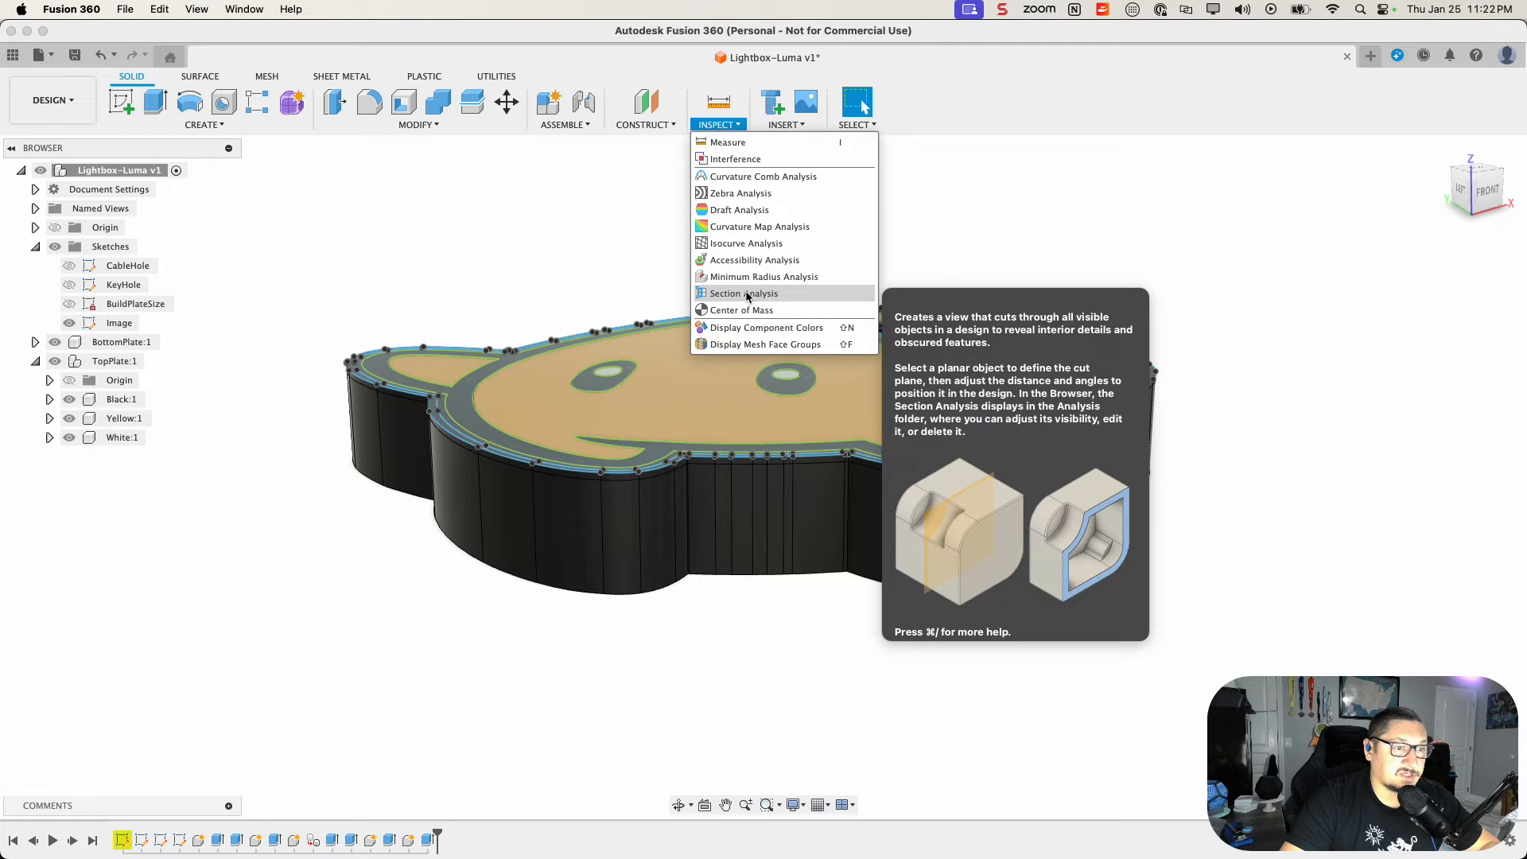
left_click(747, 294)
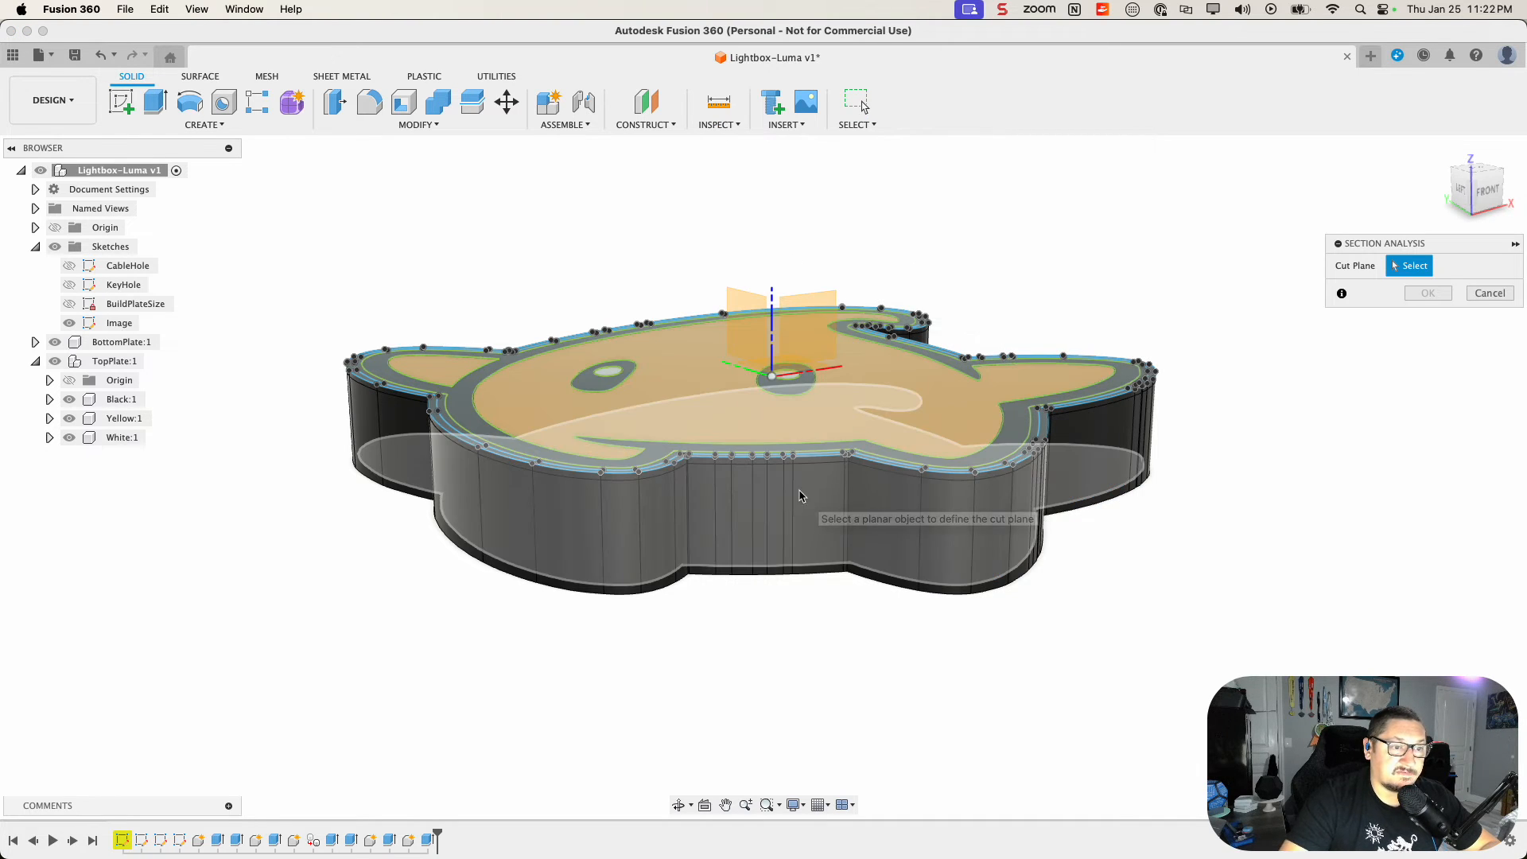
middle_click_drag(1153, 569, 1093, 574, "shift")
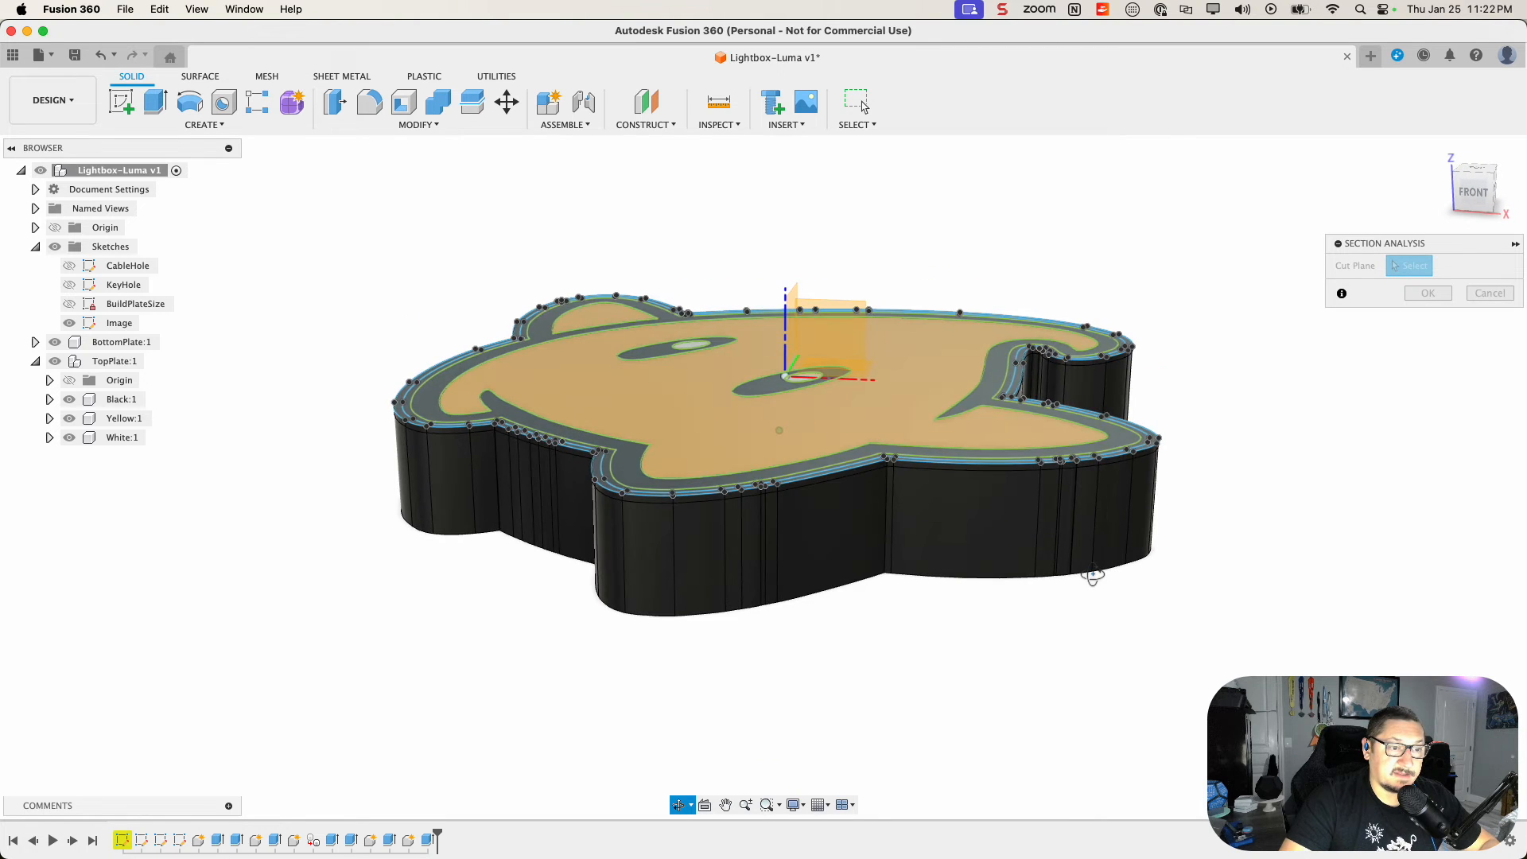
left_click(838, 318)
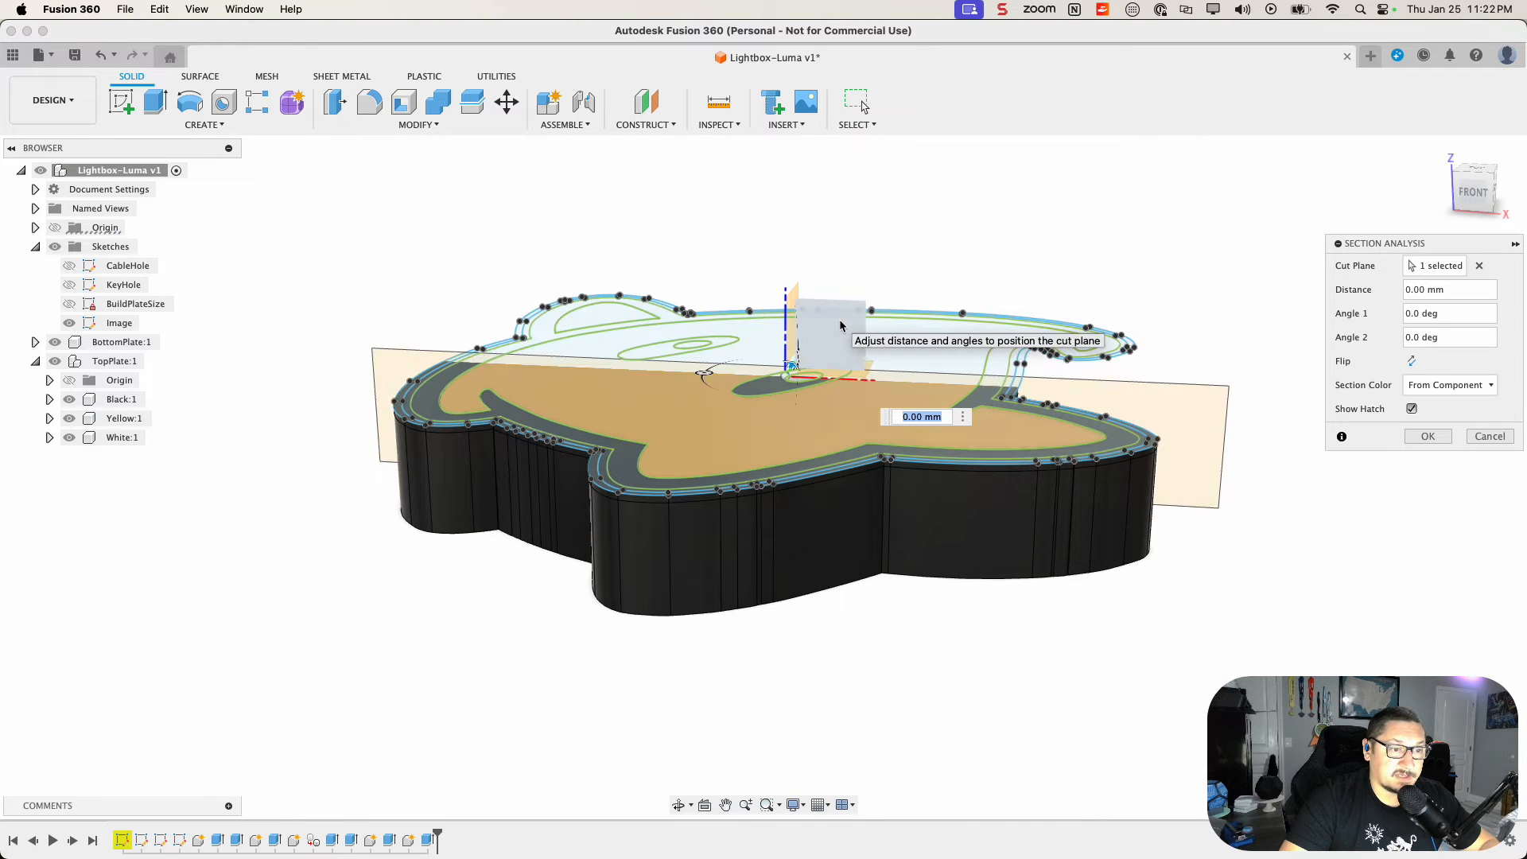
Step: Hide the Image sketch and offset the section's cut plane to 60 mm
middle_click_drag(1252, 536, 1027, 536, "shift")
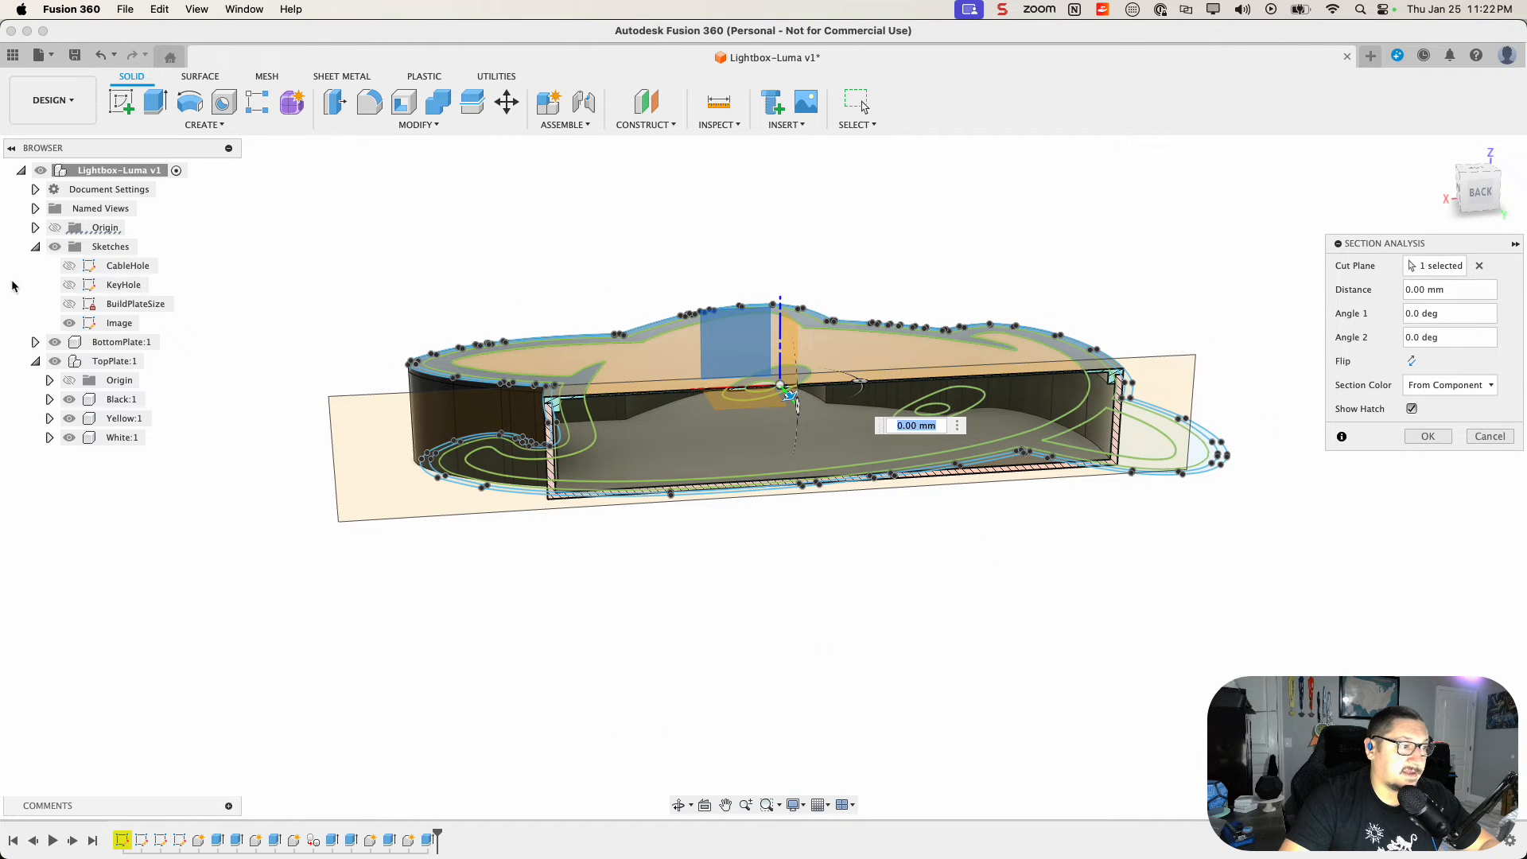
left_click(69, 323)
middle_click_drag(818, 528, 804, 508, "shift")
middle_click_drag(804, 450, 802, 534, "shift")
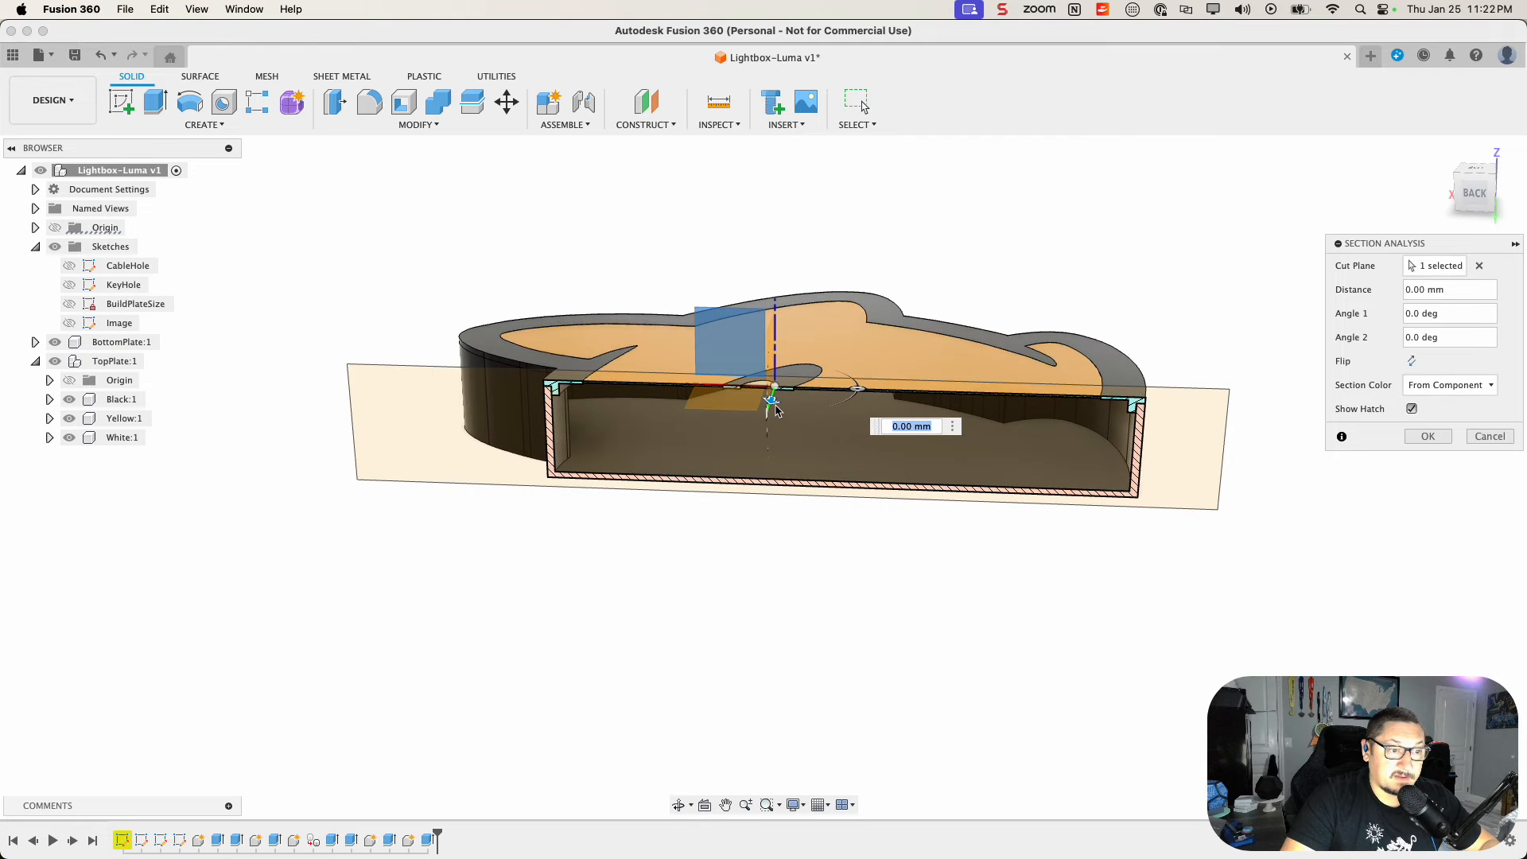
left_click_drag(773, 398, 752, 469)
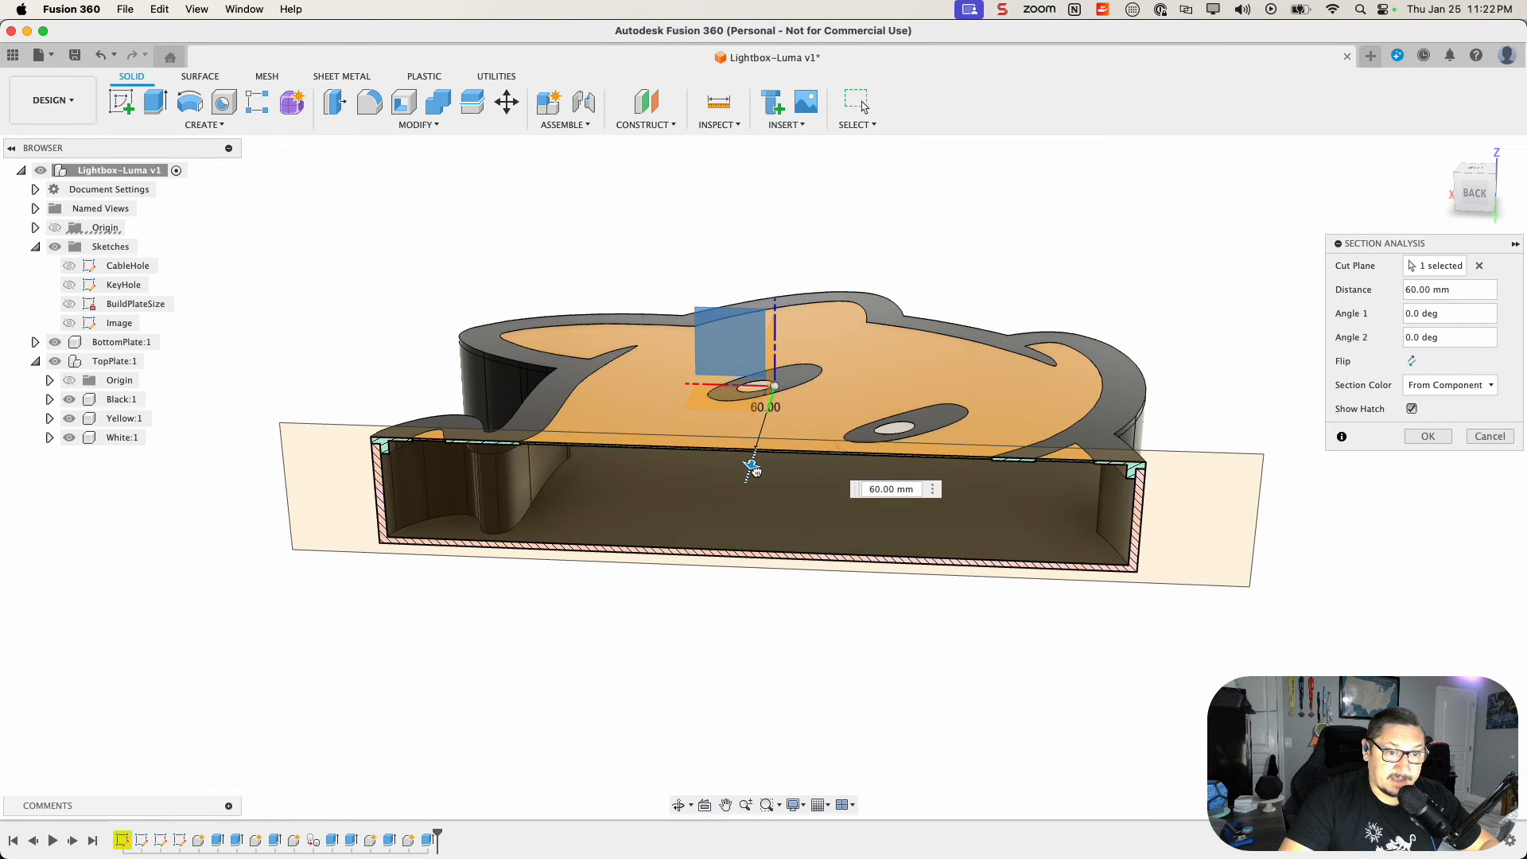
Step: Examine the section where TopPlate's rim and inner lip meet the BottomPlate wall and along the colored face layers
middle_click_drag(1356, 547, 1144, 634, "shift")
scroll(1126, 408, "up", 5)
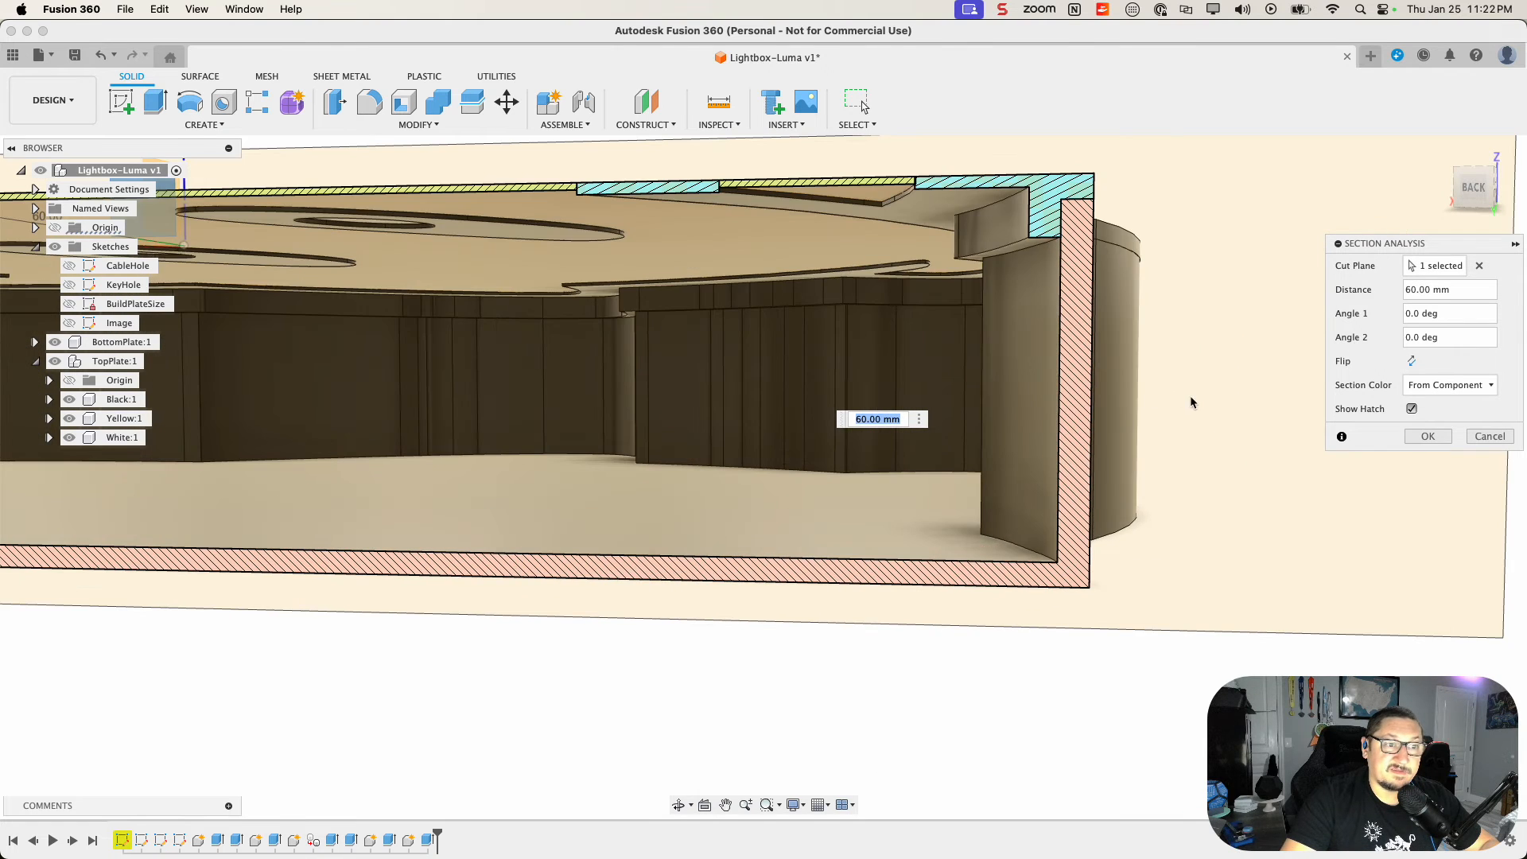
middle_click_drag(1189, 319, 1205, 508)
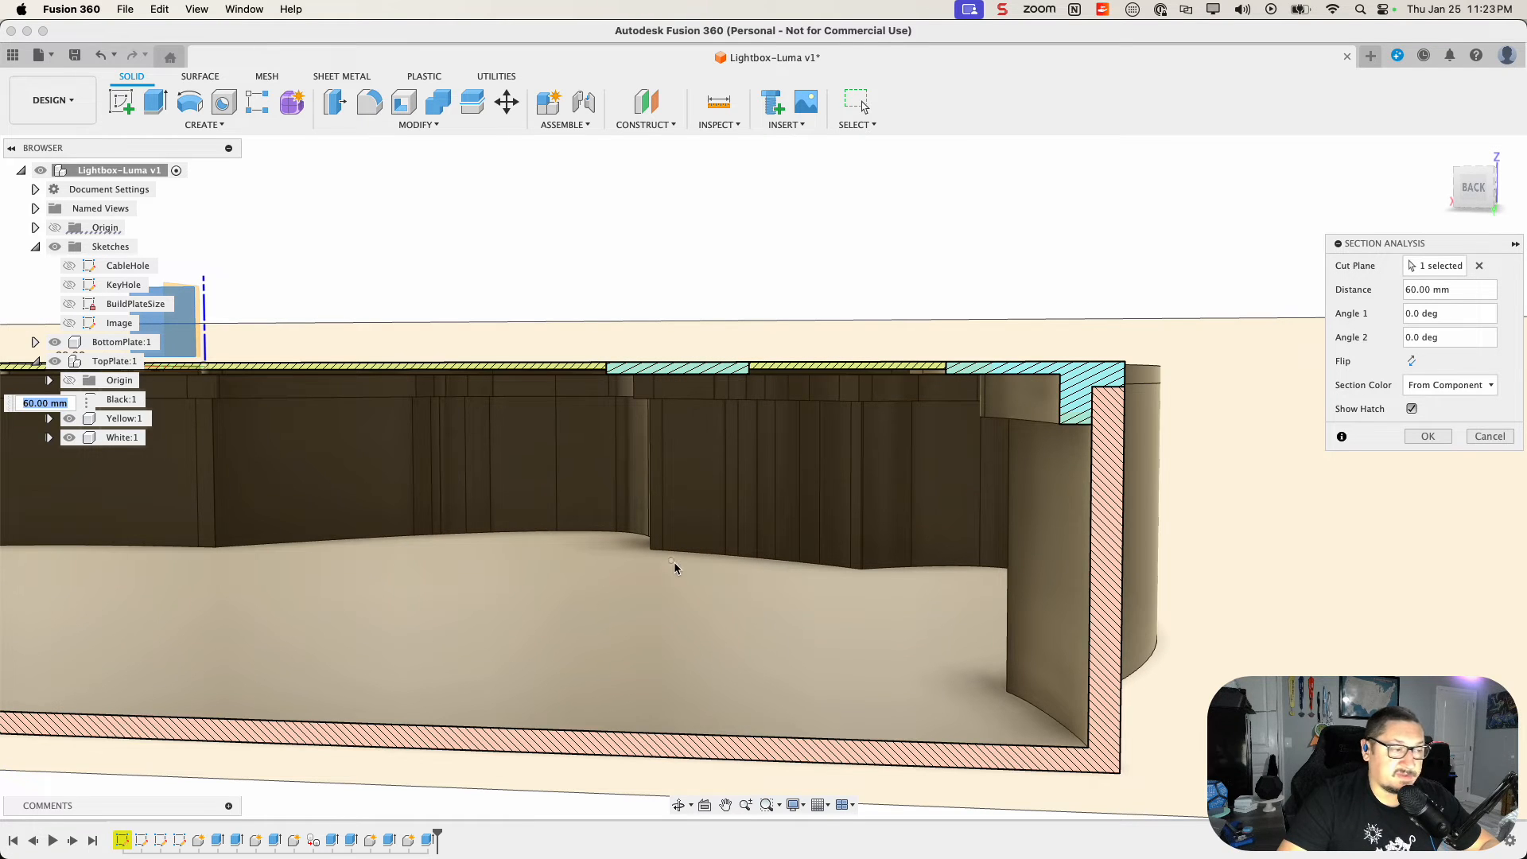
middle_click_drag(674, 562, 676, 565, "shift")
middle_click_drag(559, 571, 758, 381)
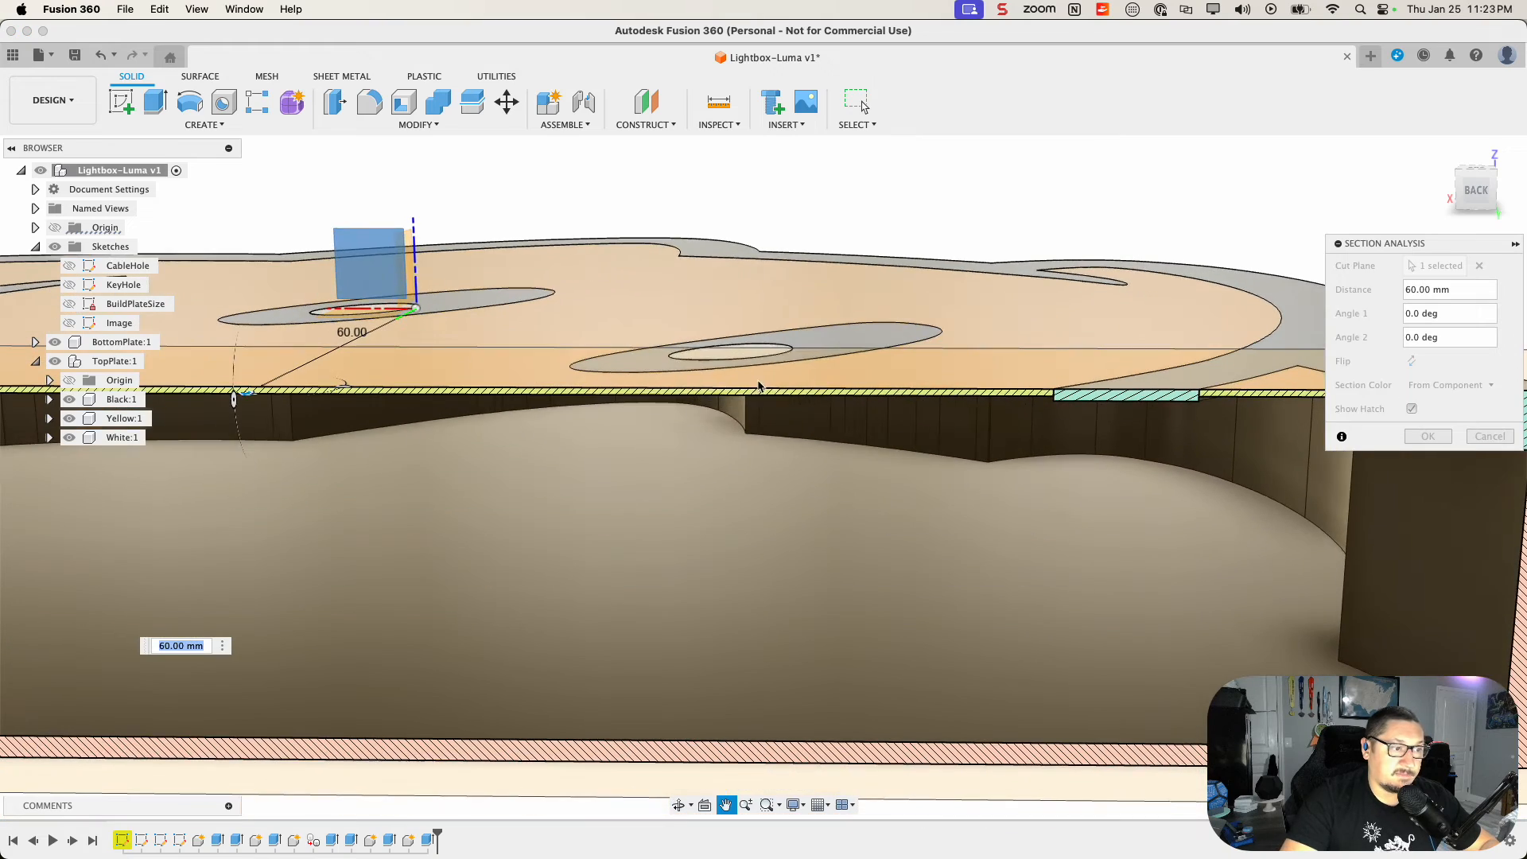
middle_click_drag(483, 532, 599, 475)
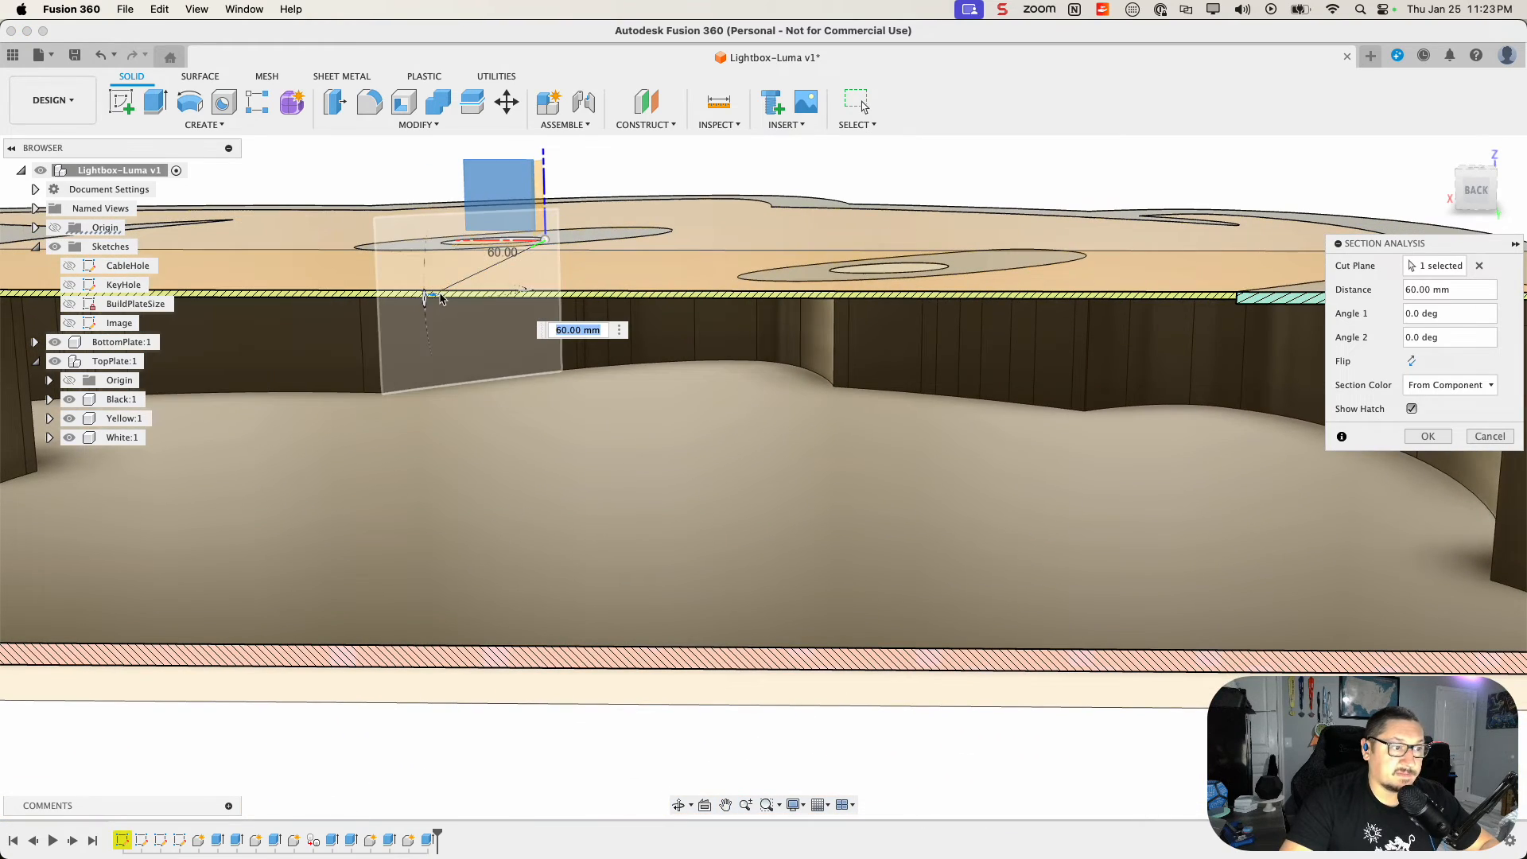
Step: Move the cut plane to 31 mm so it passes through one eye, and accept the section analysis
middle_click_drag(448, 370, 470, 432, "shift")
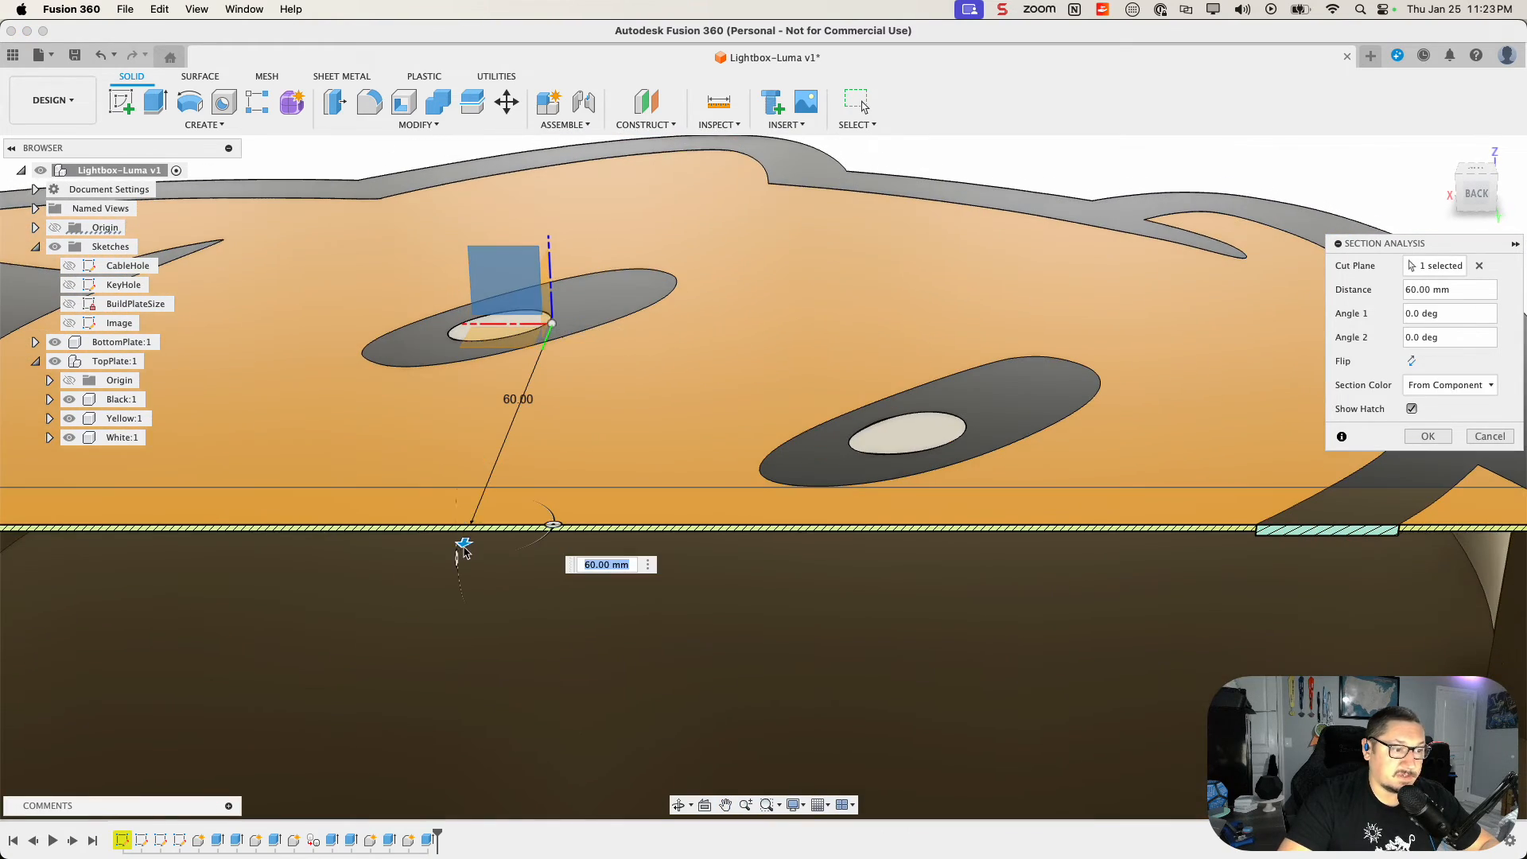
left_click_drag(463, 549, 650, 419)
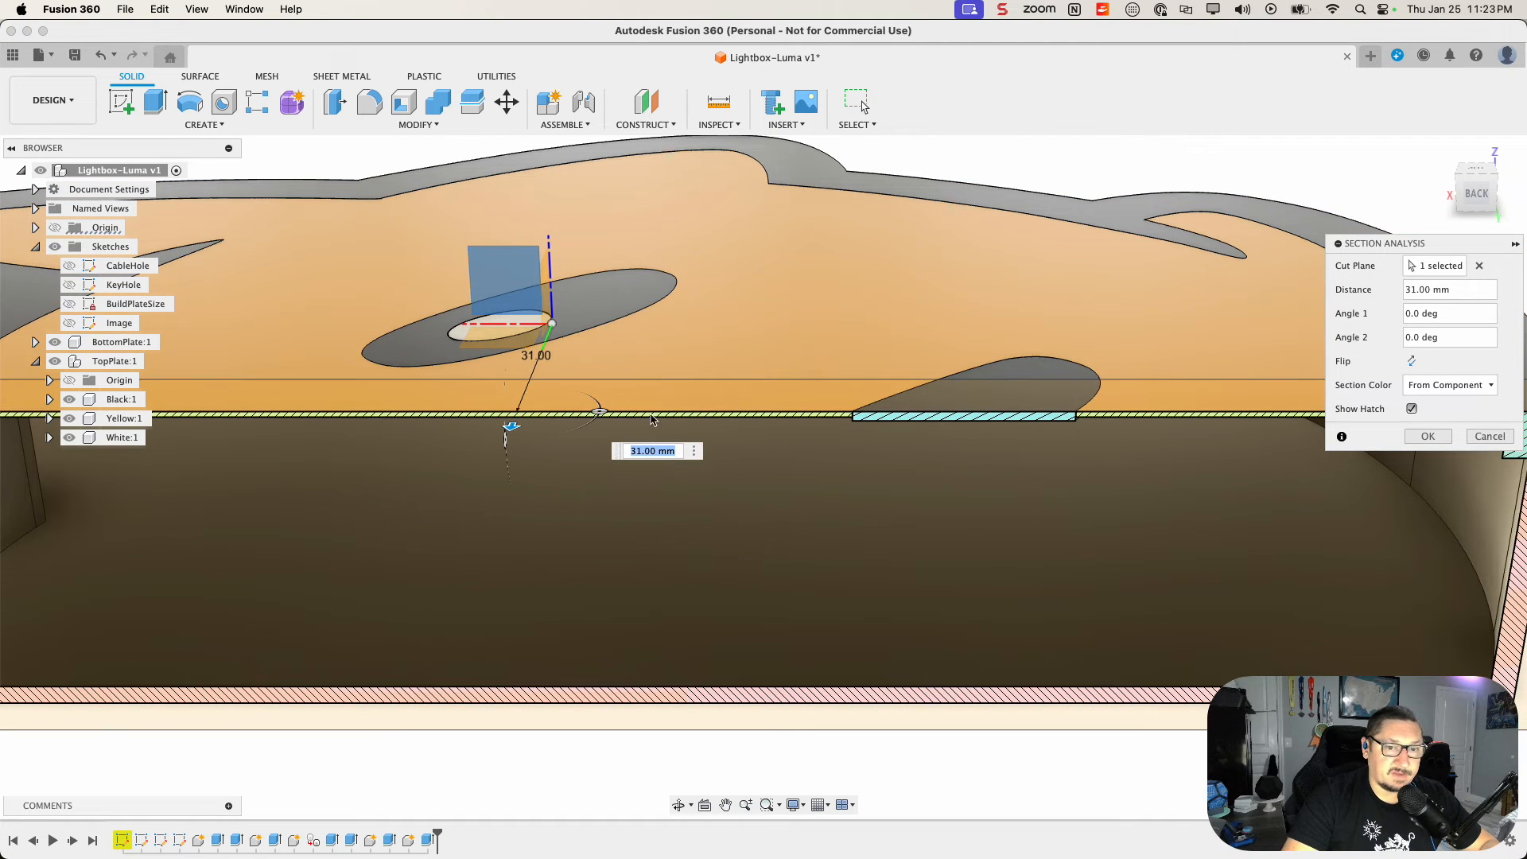
left_click(1427, 437)
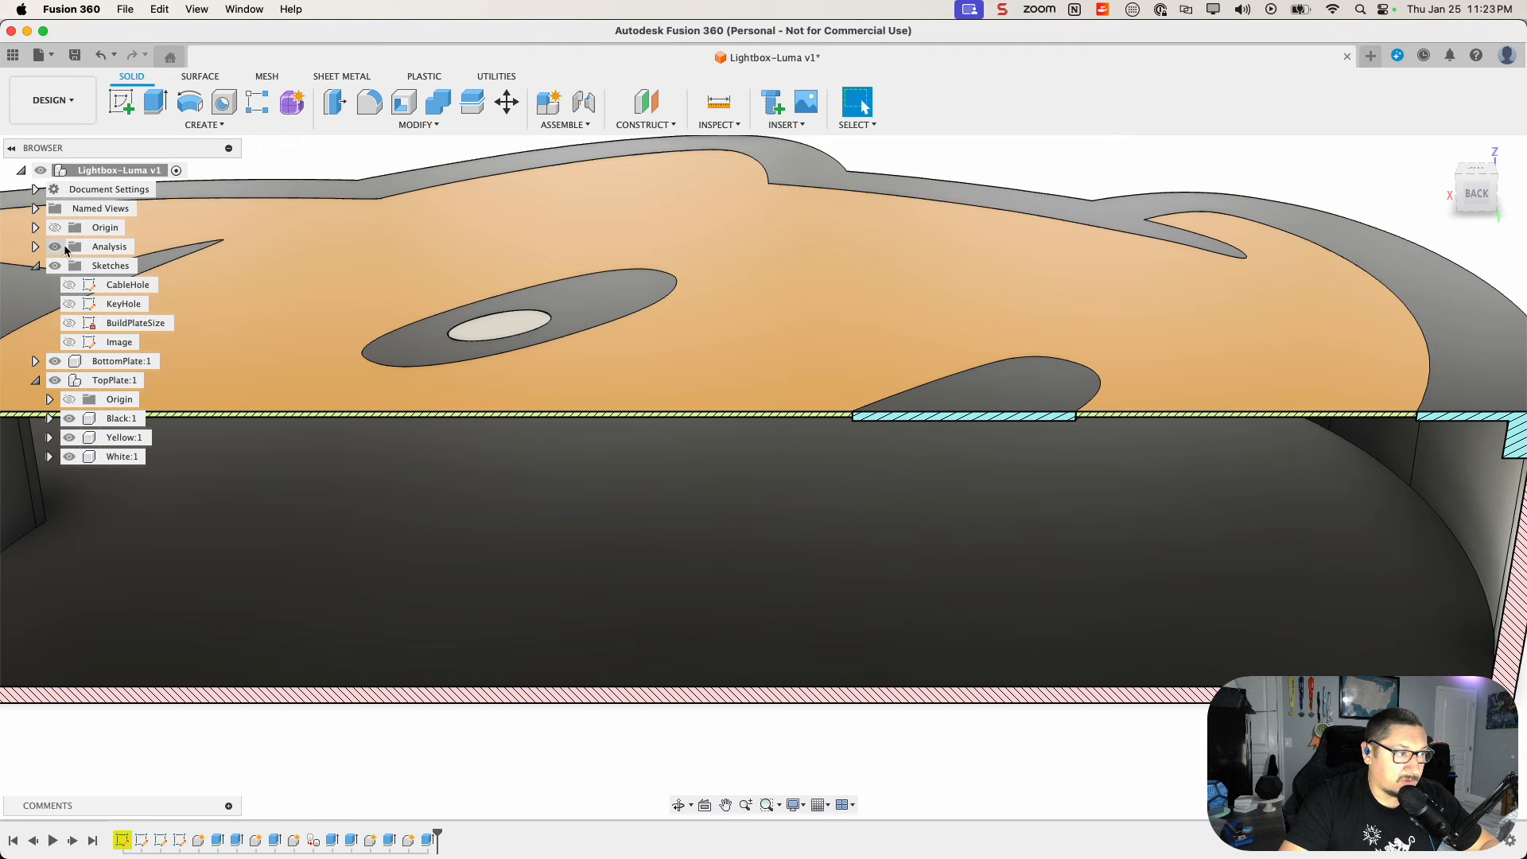
Step: Hide the section analysis so the whole lightbox is displayed uncut
left_click(55, 246)
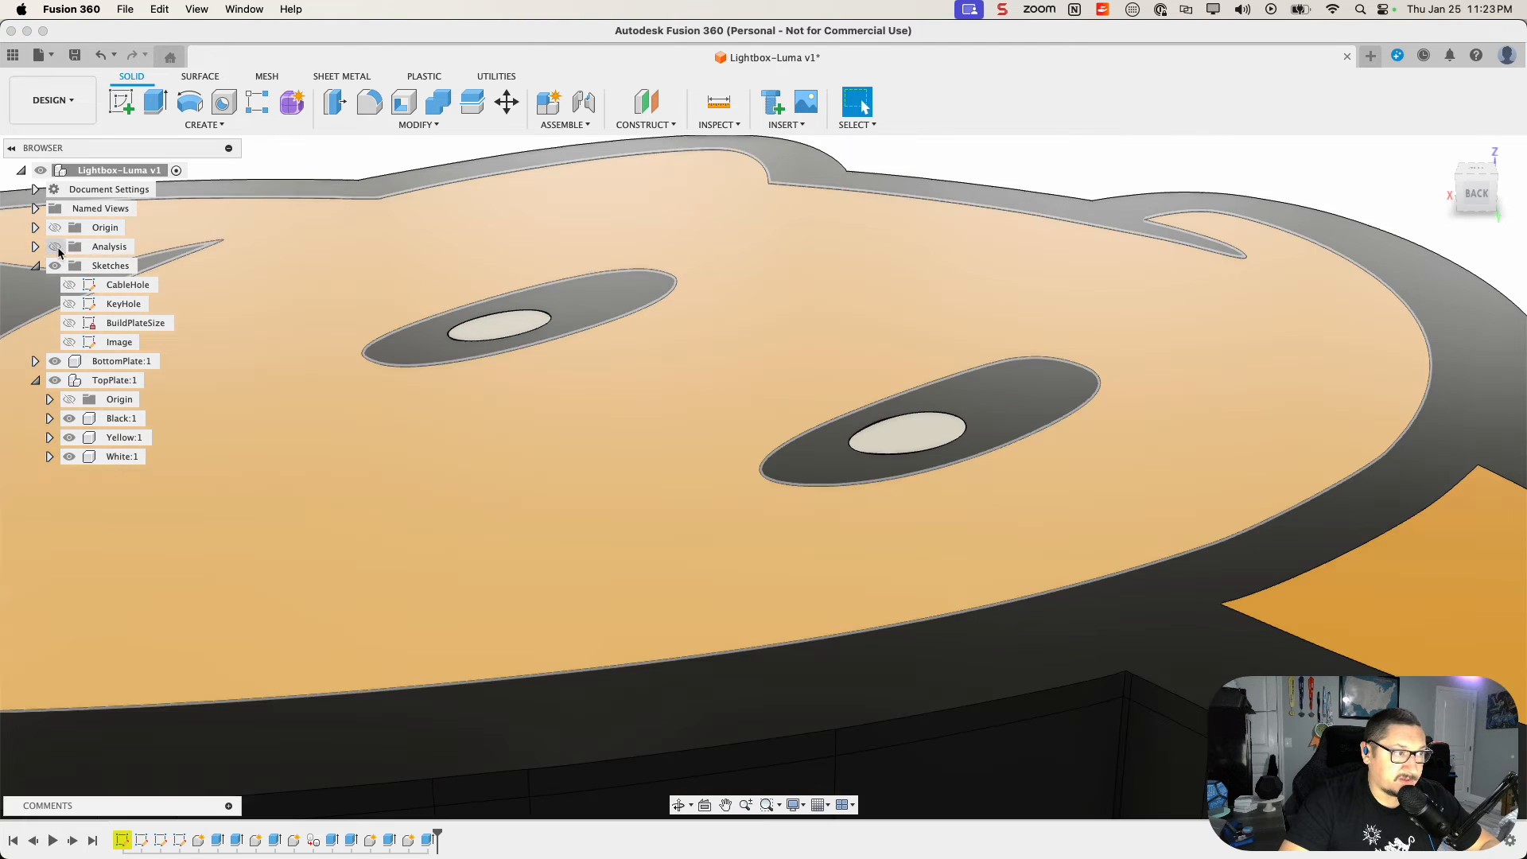
scroll(498, 436, "down", 5)
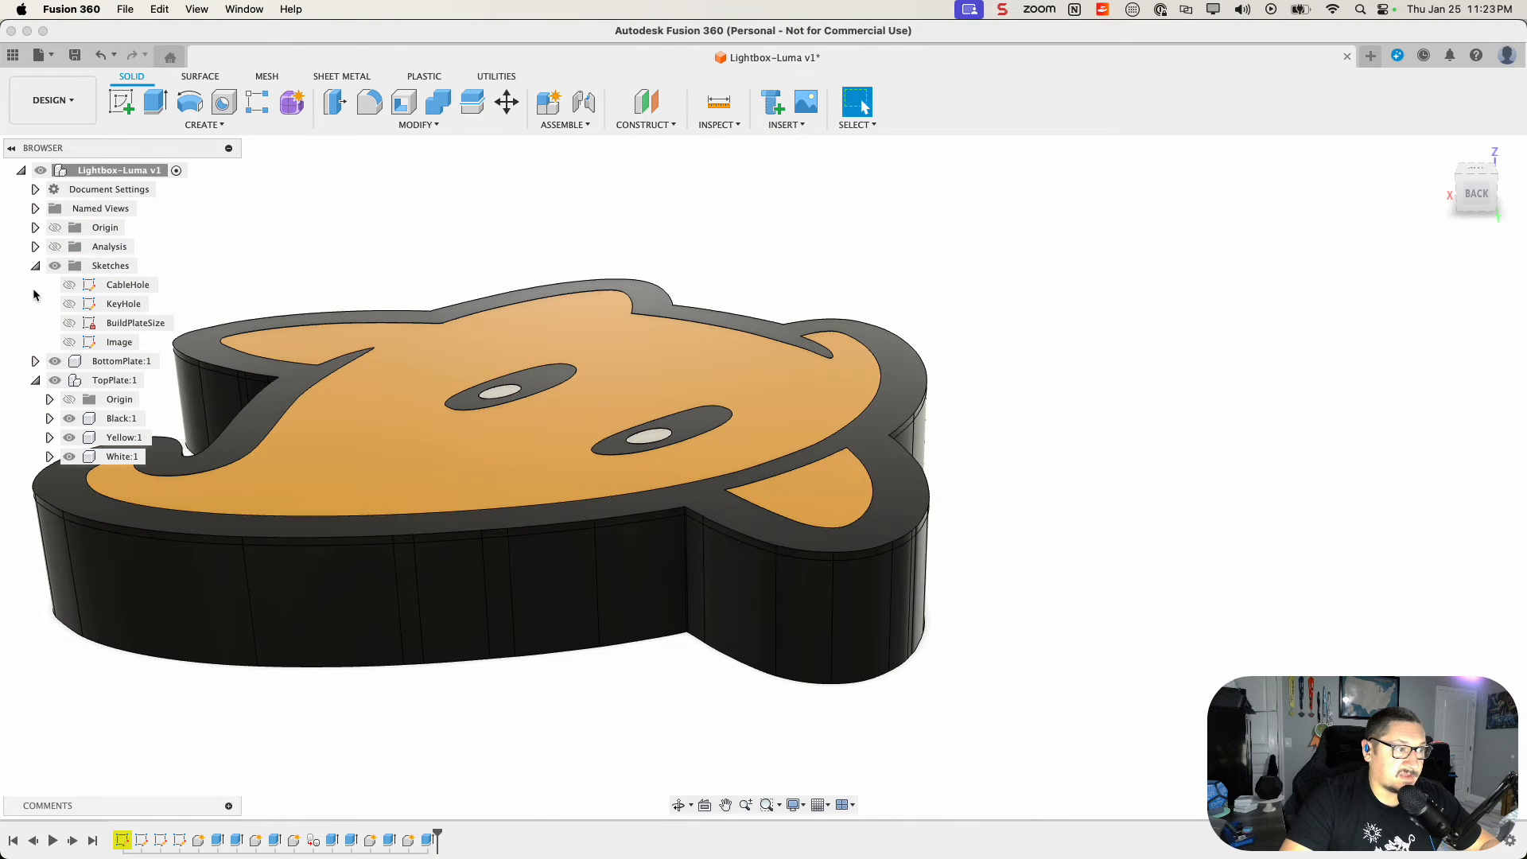
left_click(55, 248)
left_click(55, 248)
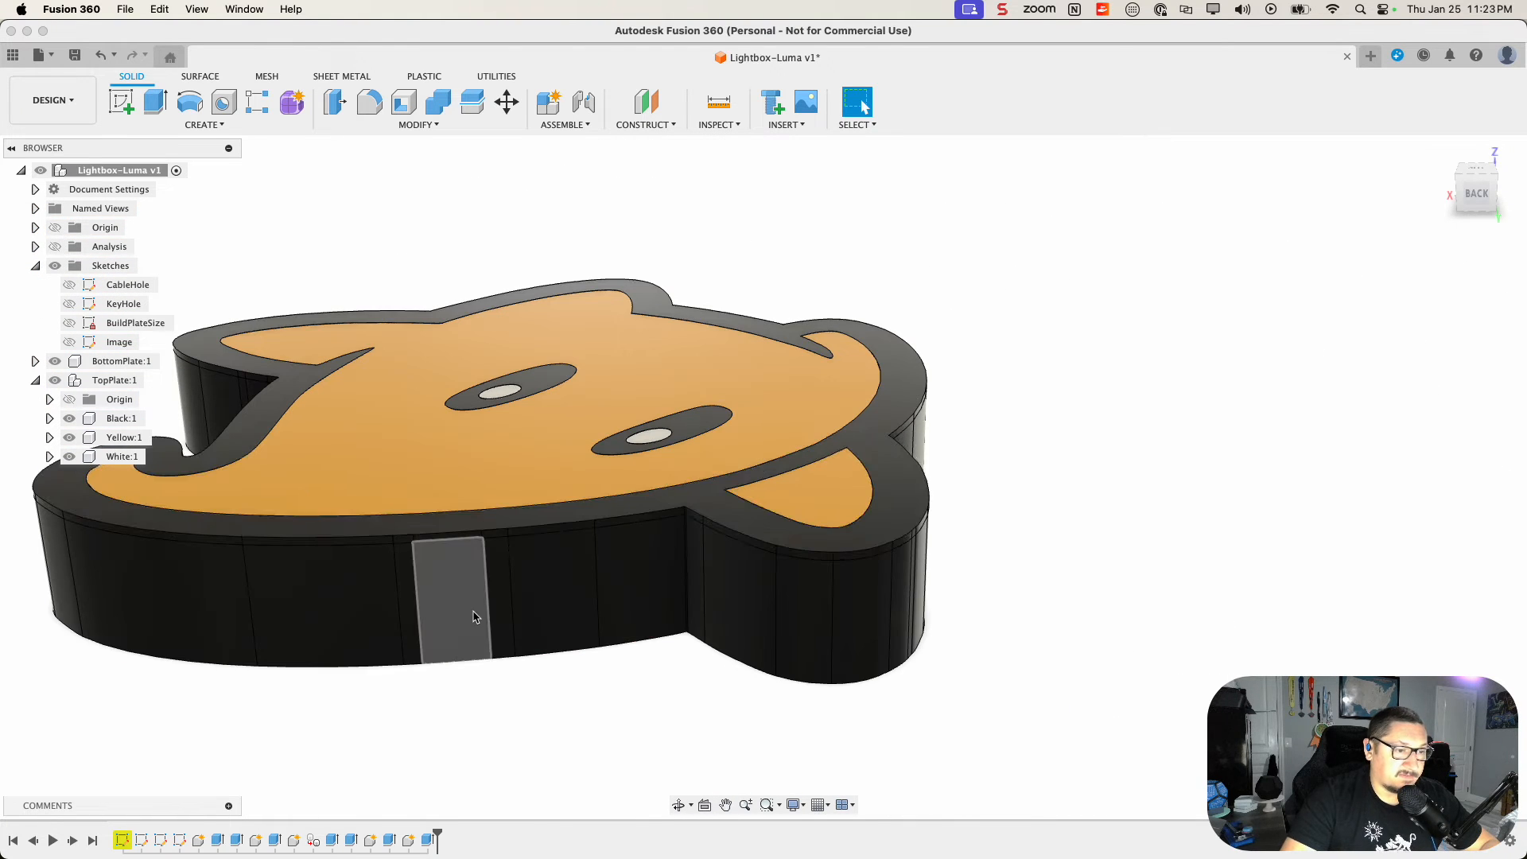
Step: Inspect the flat back face of BottomPlate from underneath
middle_click_drag(509, 692, 312, 794, "shift")
middle_click_drag(954, 651, 1133, 532)
scroll(1134, 617, "down", 5)
middle_click_drag(743, 549, 728, 715, "shift")
middle_click_drag(1151, 611, 996, 371, "shift")
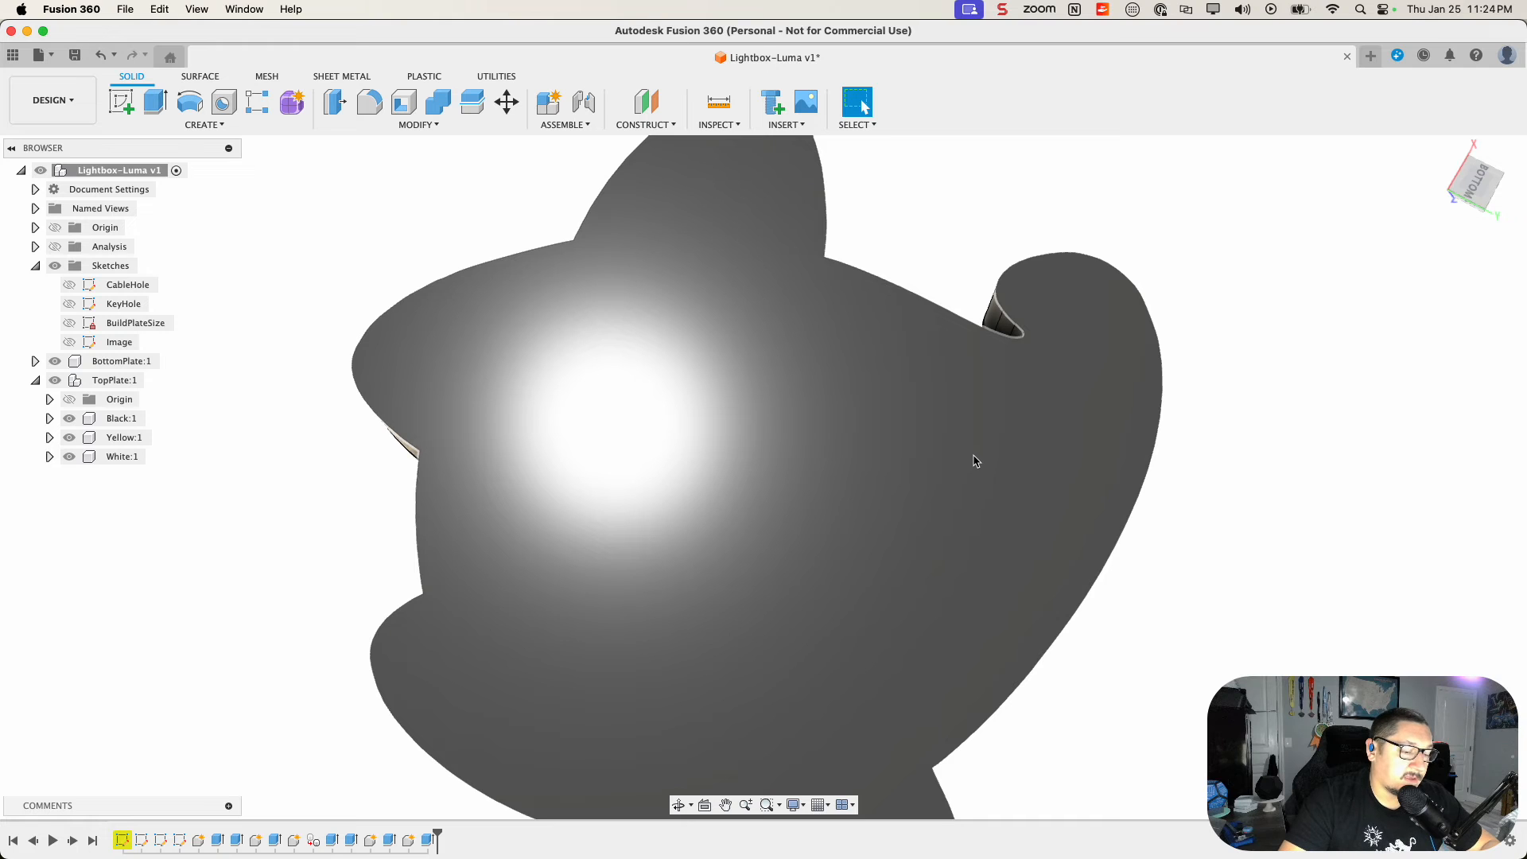
Step: Show the KeyHole sketch over the front of the lightbox, leaving the CableHole sketch hidden
middle_click_drag(690, 458, 792, 688, "shift")
scroll(796, 689, "down", 10)
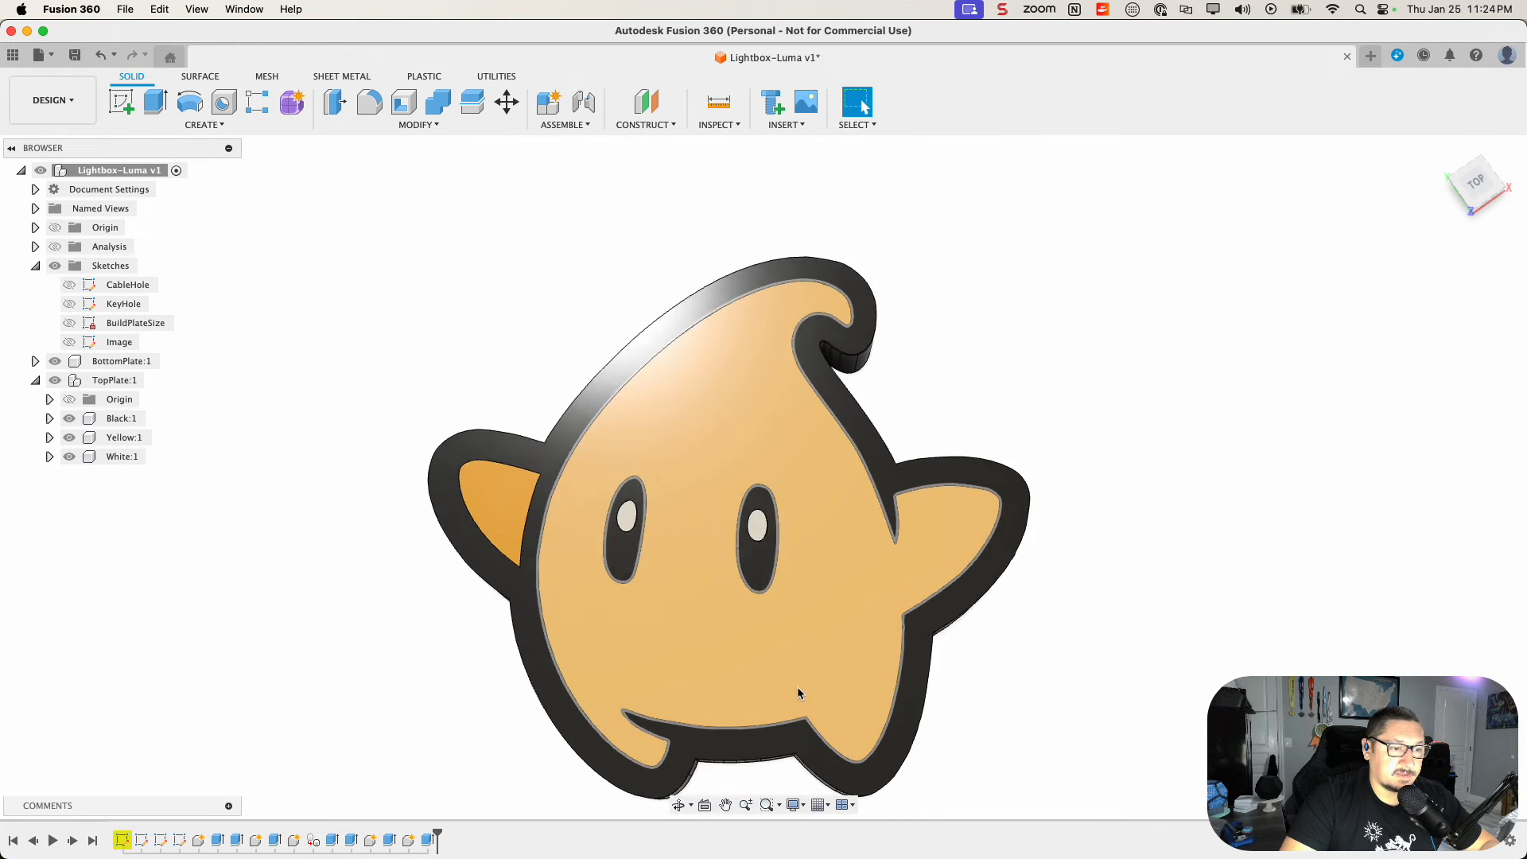
left_click(1444, 151)
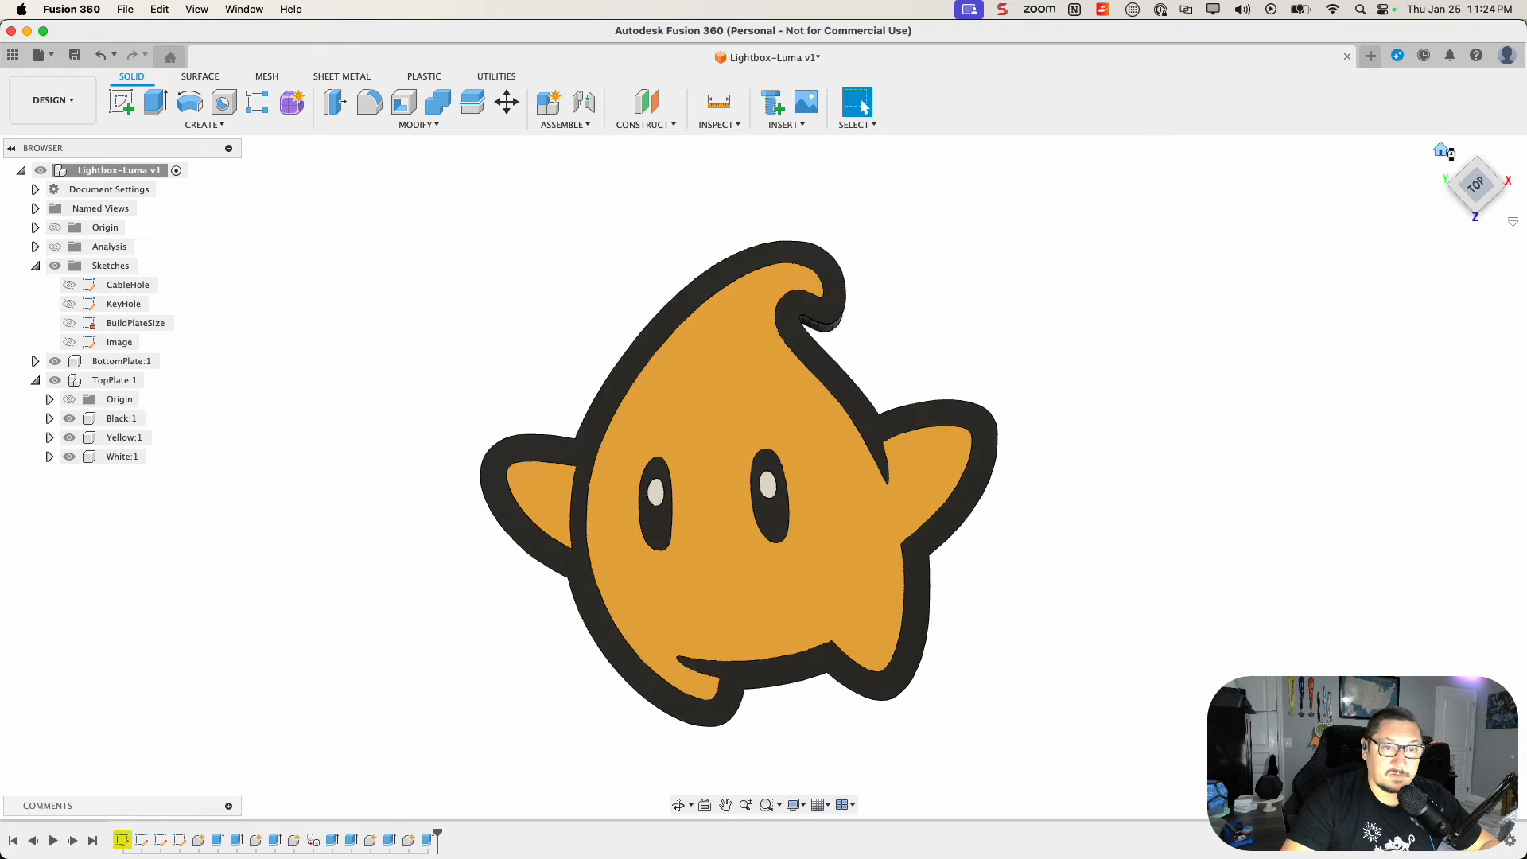
middle_click_drag(1032, 563, 1051, 570, "shift")
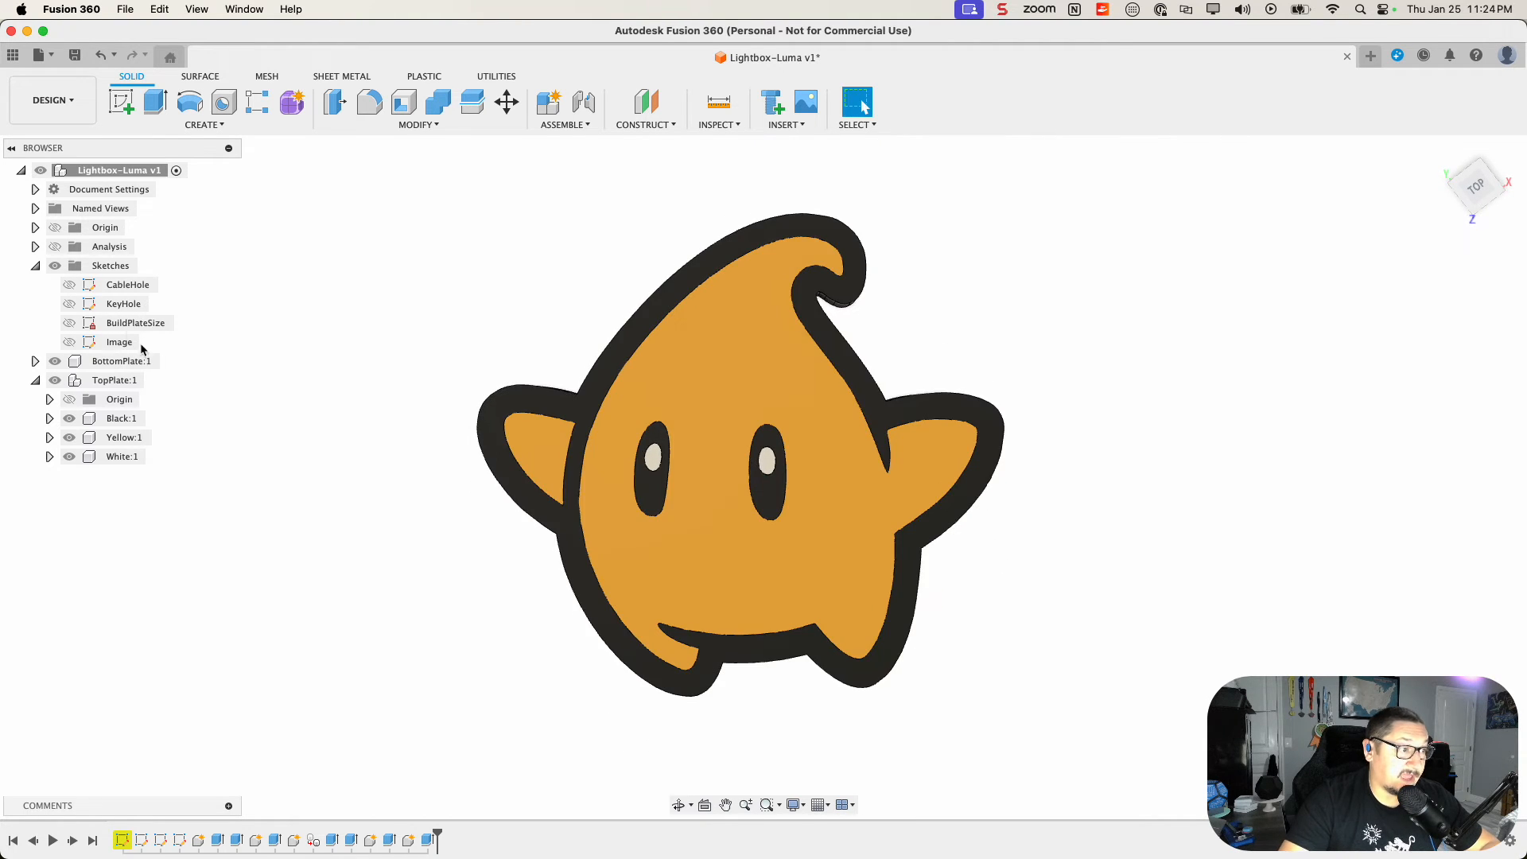
left_click(70, 286)
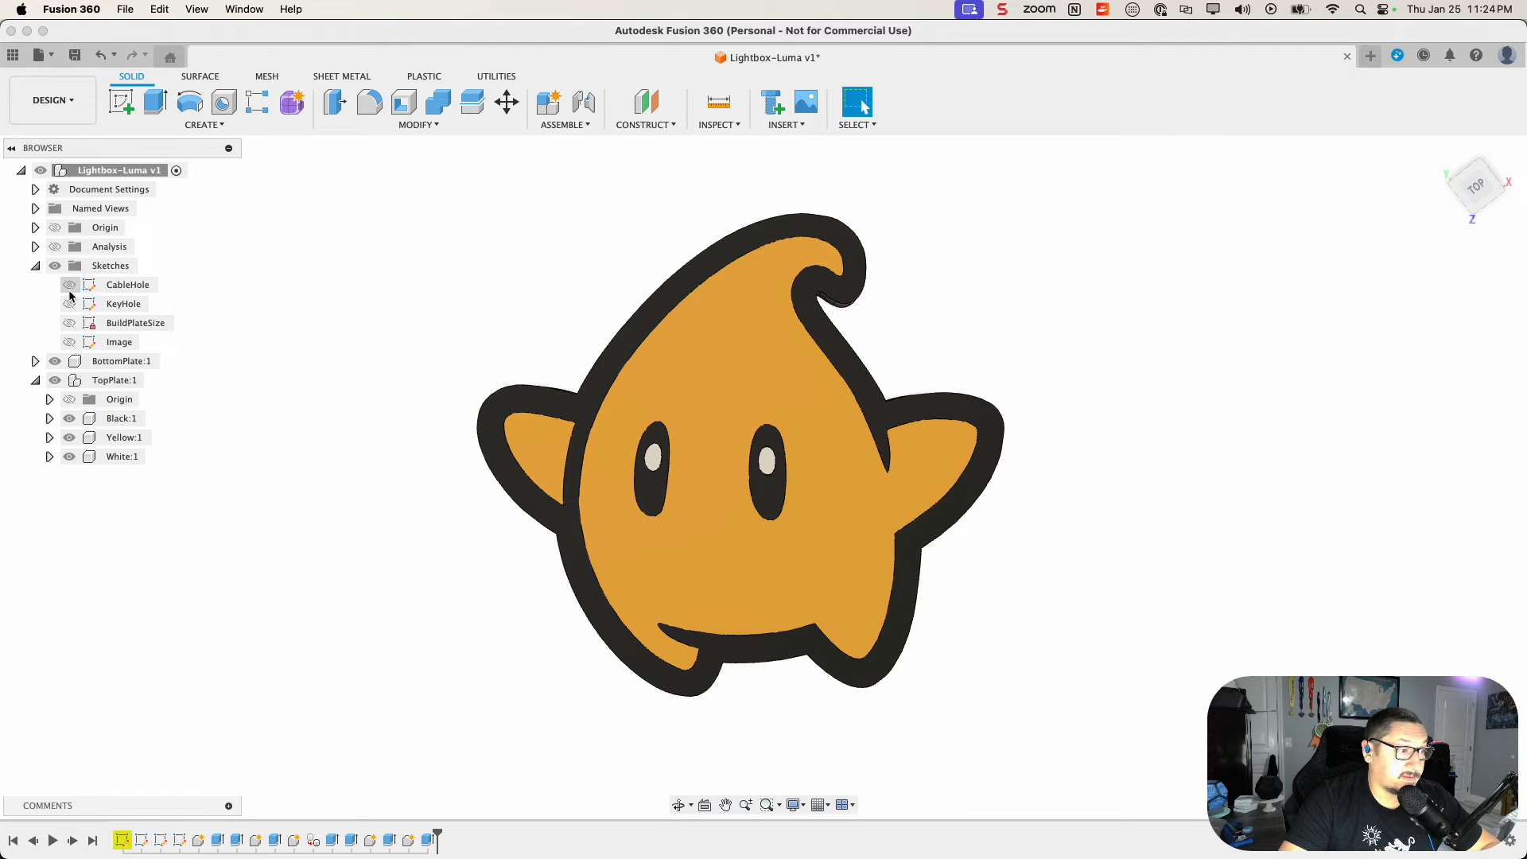
left_click(69, 304)
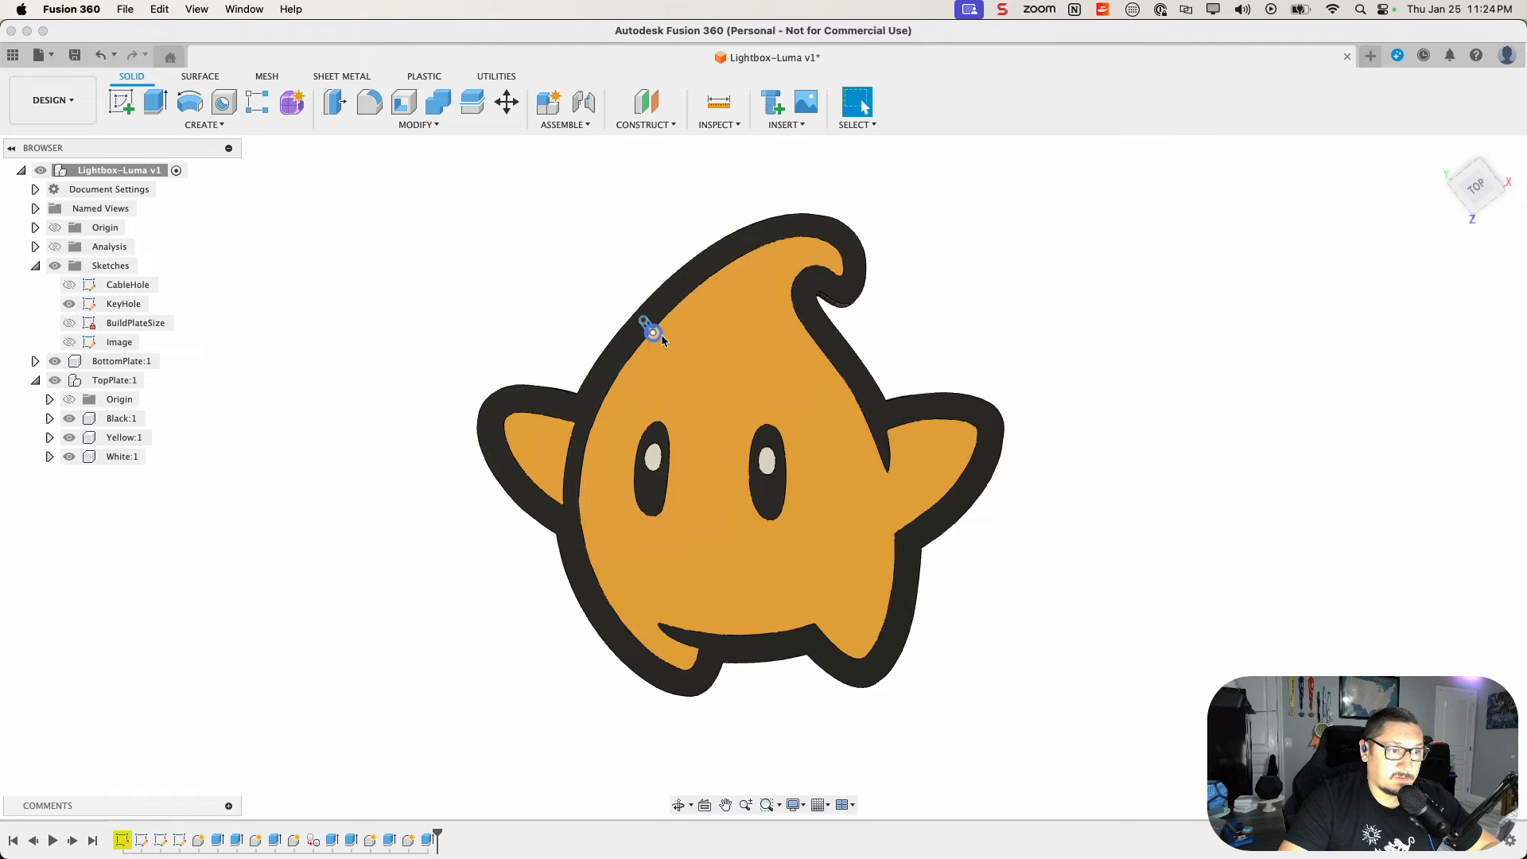
scroll(640, 320, "up", 5)
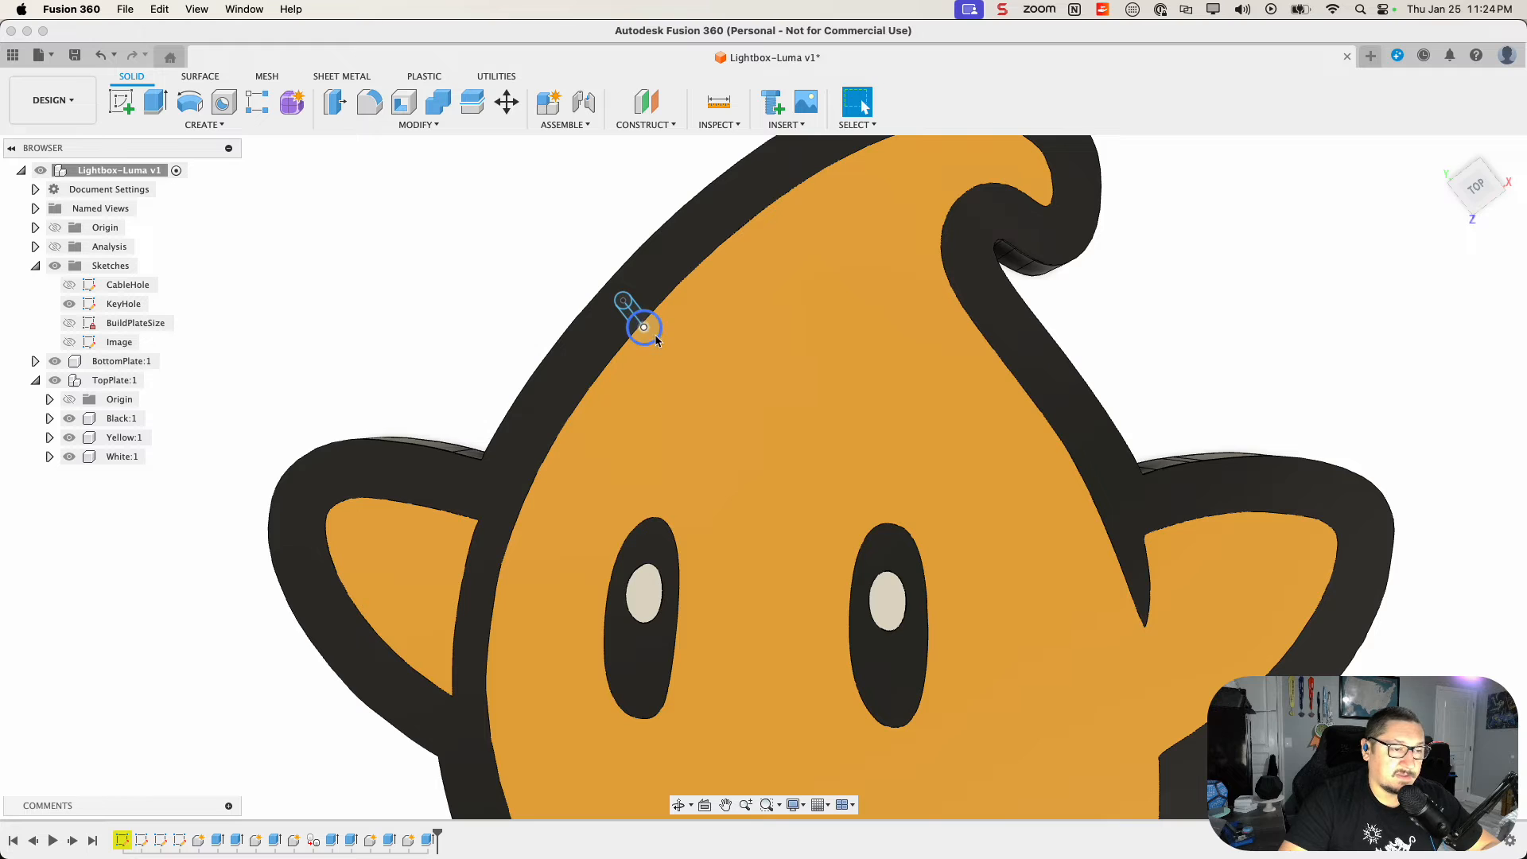
Step: Rotate the KeyHole sketch objects −40 degrees about Z and move them about −37.2 mm in X and −3.3 mm in Y onto the forehead
left_click(506, 105)
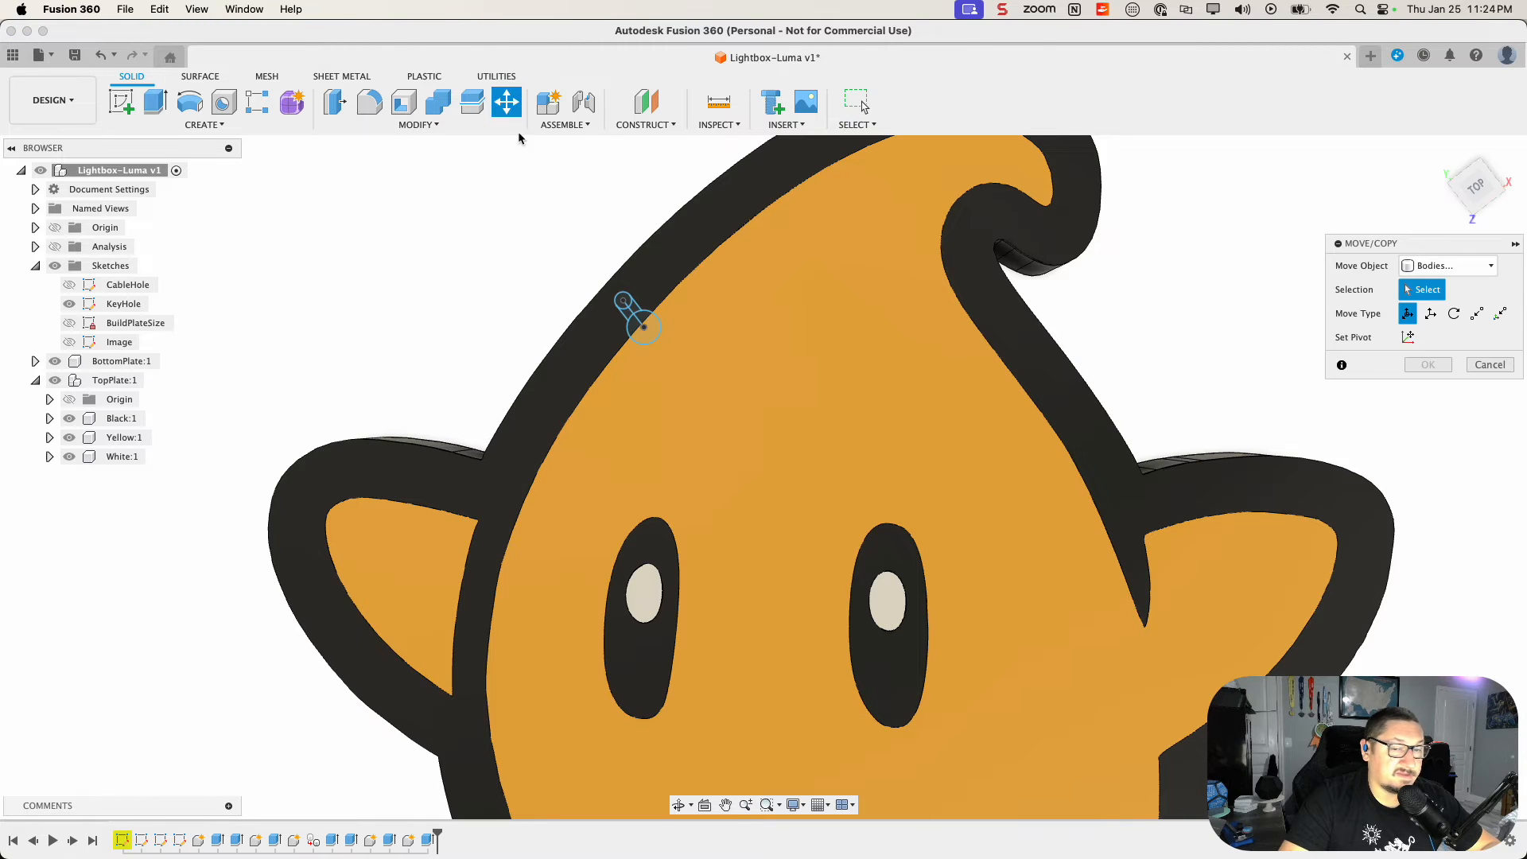
left_click(1449, 267)
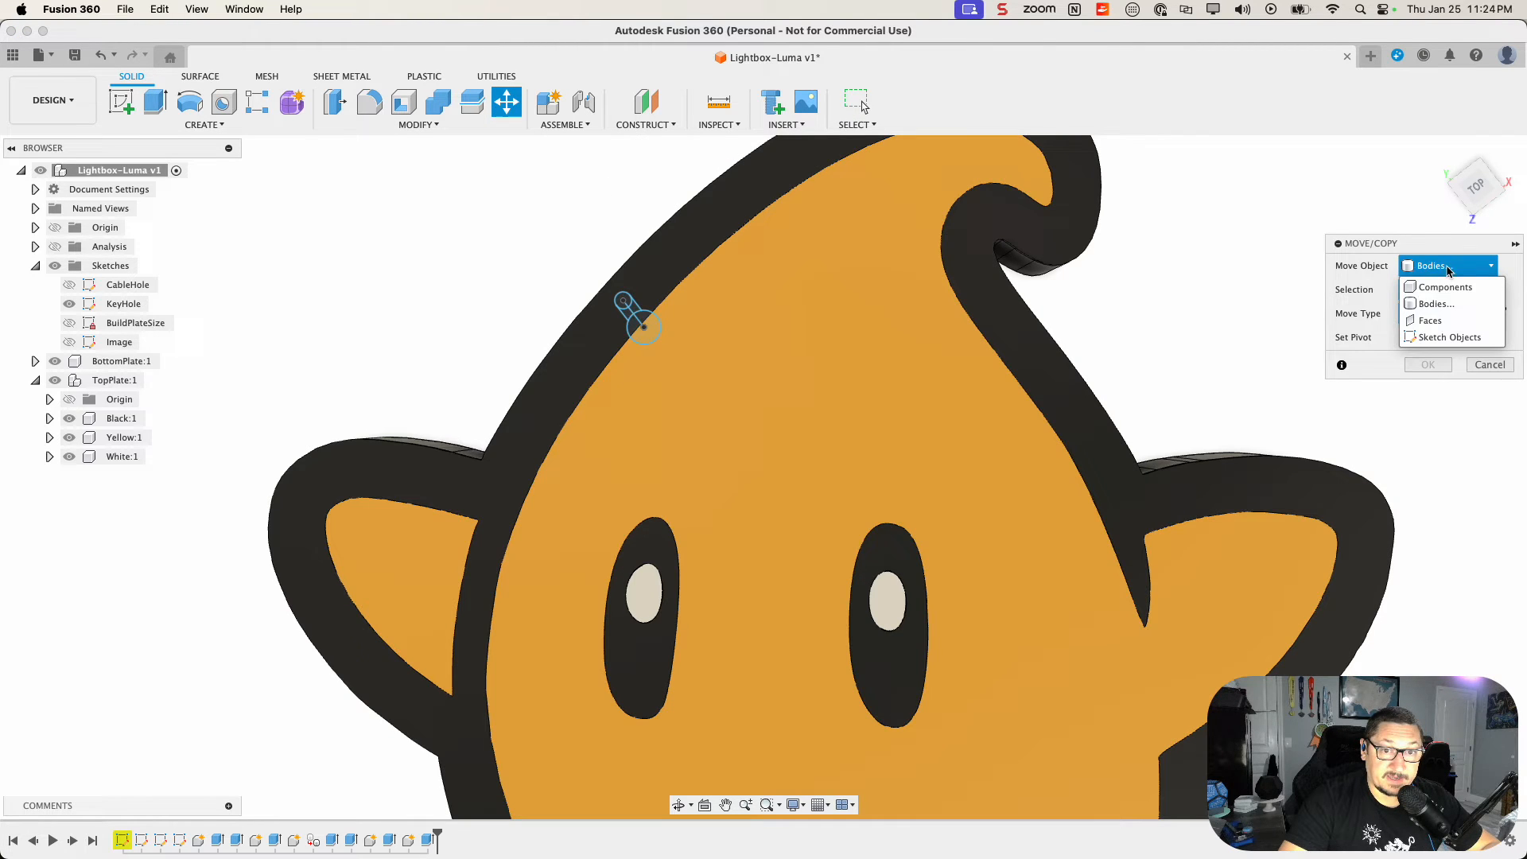
left_click(1451, 337)
scroll(708, 302, "up", 2)
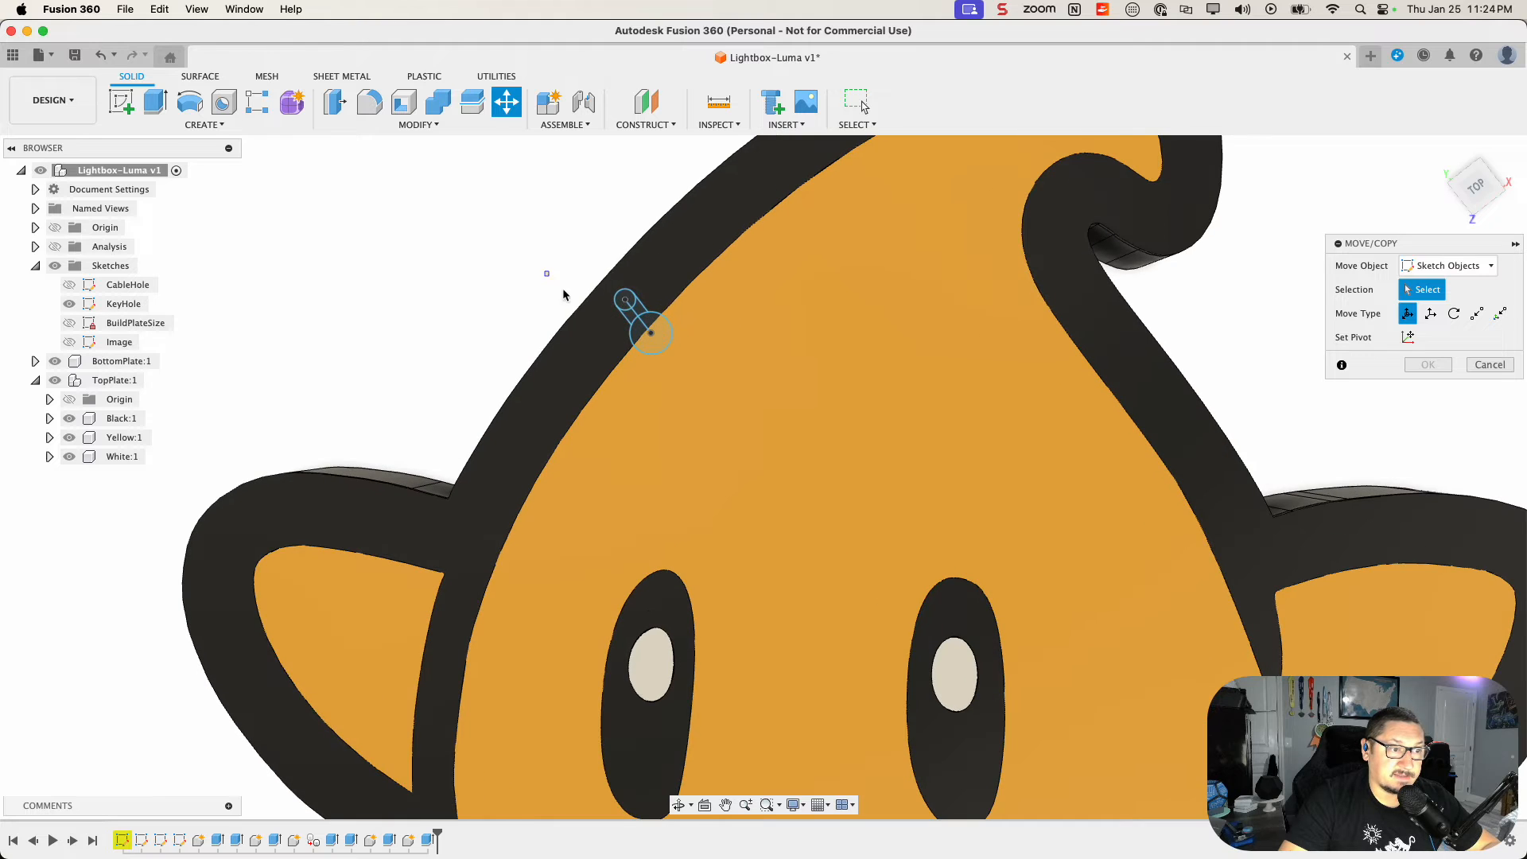
mouse_move(549, 275)
left_mouse_down()
mouse_move(738, 393)
mouse_move(680, 386)
mouse_move(628, 406)
left_mouse_up()
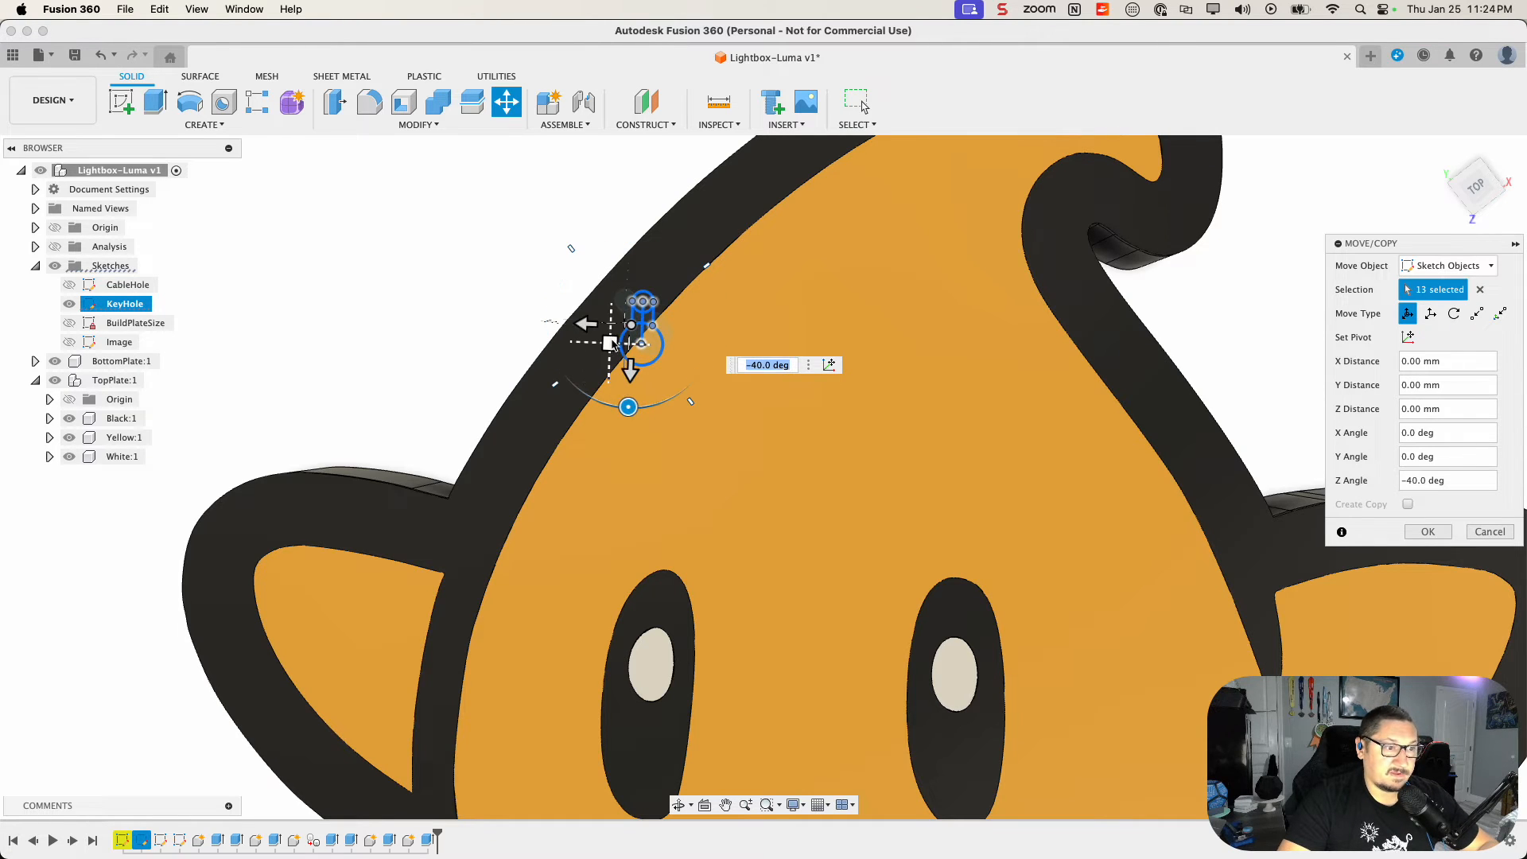
mouse_move(614, 345)
left_mouse_down()
mouse_move(831, 337)
mouse_move(811, 335)
left_mouse_up()
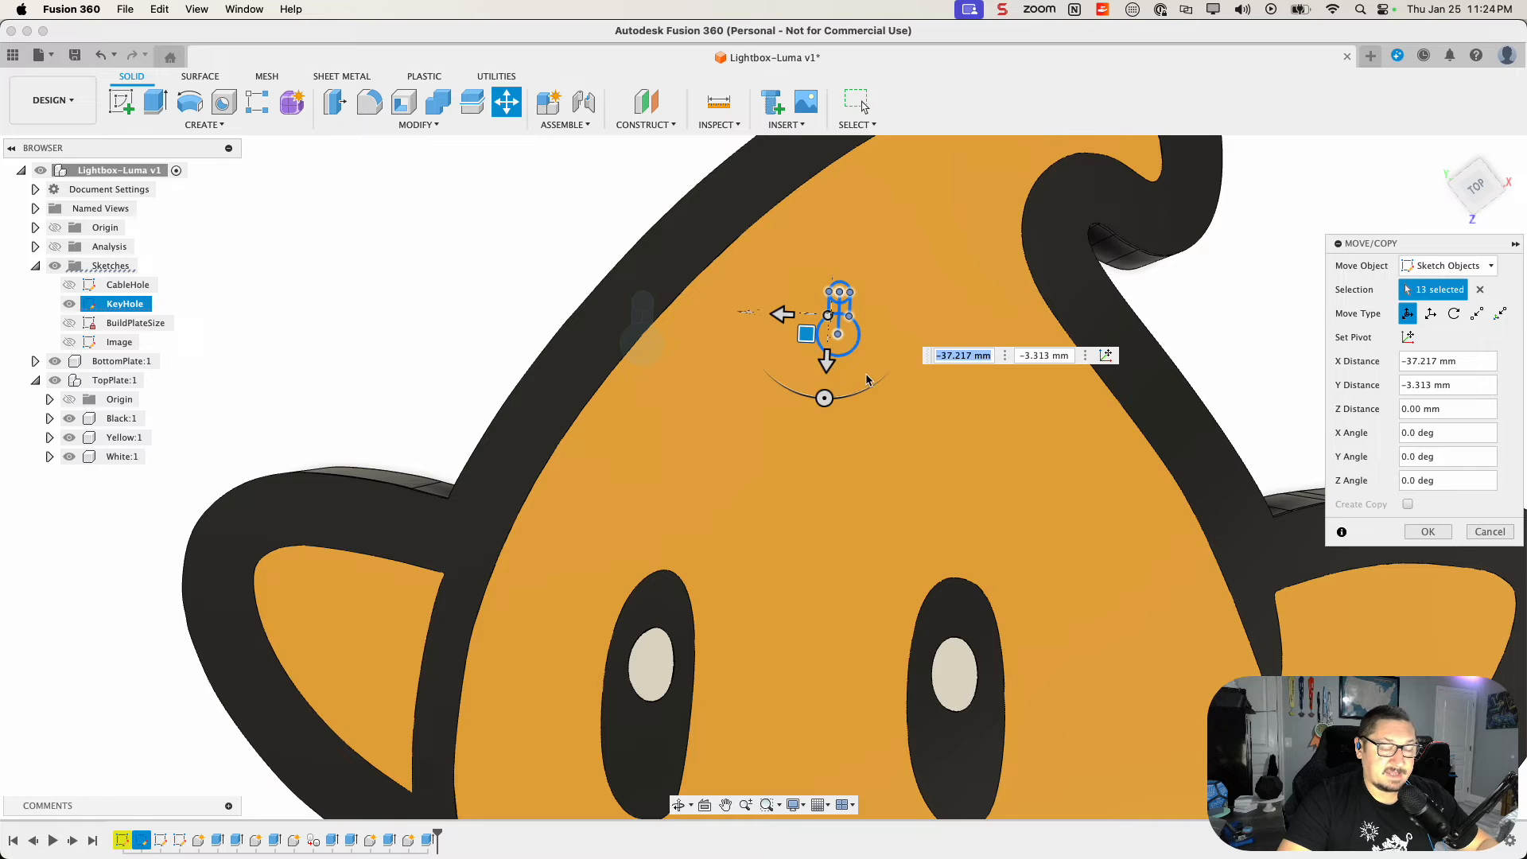
Step: Move the KeyHole sketch objects −40 mm along Z, down to the lightbox's back side
middle_click_drag(867, 379, 912, 533, "shift")
left_click_drag(822, 457, 822, 234)
middle_click_drag(685, 363, 932, 498, "shift")
scroll(933, 498, "down", 4)
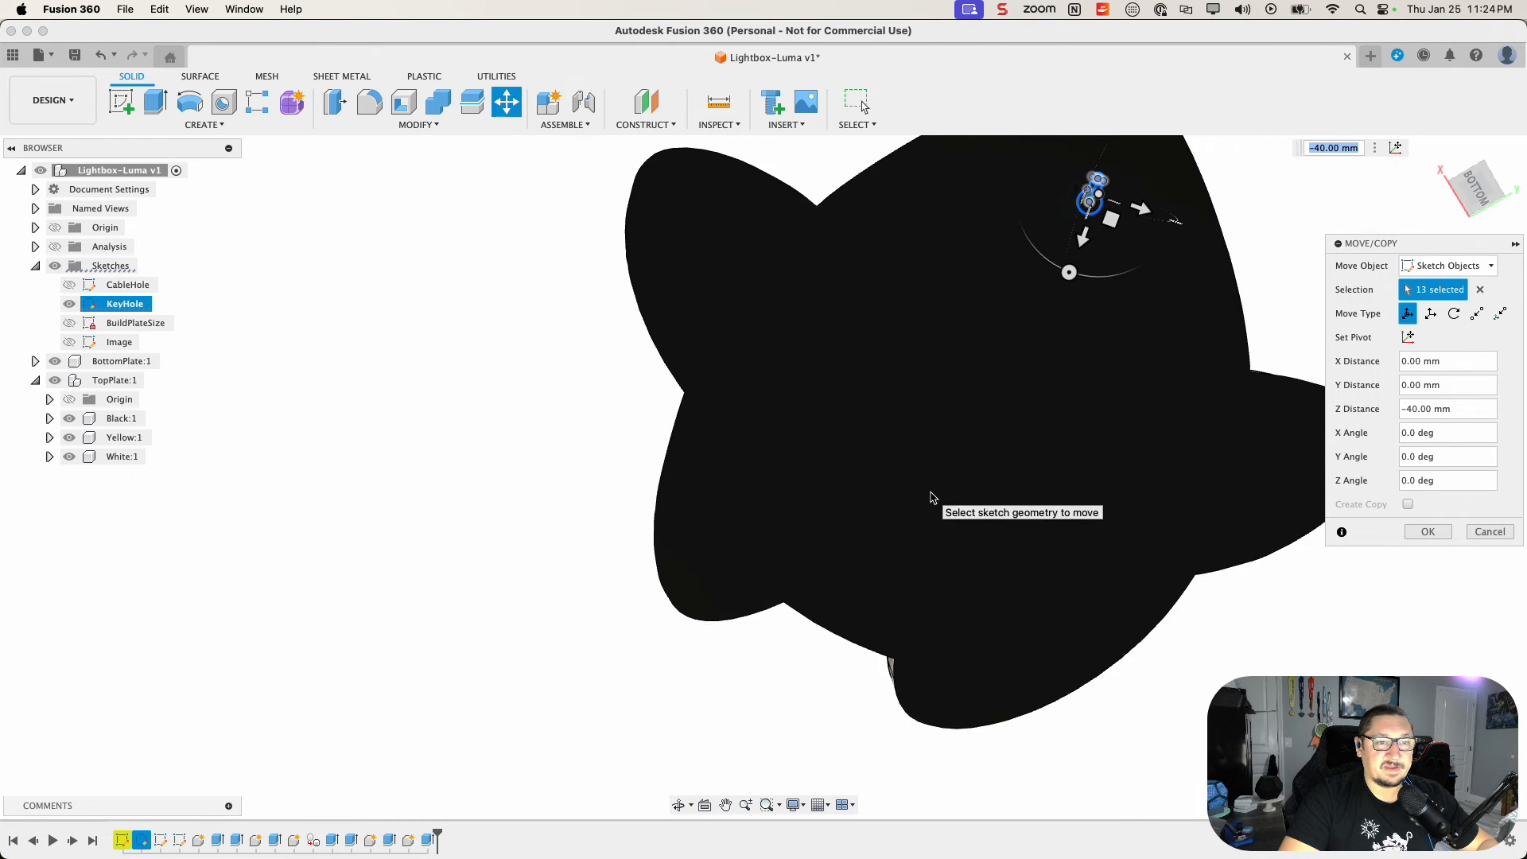
mouse_move(893, 364)
middle_mouse_down()
mouse_move(856, 373)
mouse_move(679, 499)
mouse_move(731, 482)
mouse_move(689, 470)
mouse_move(755, 406)
middle_mouse_up()
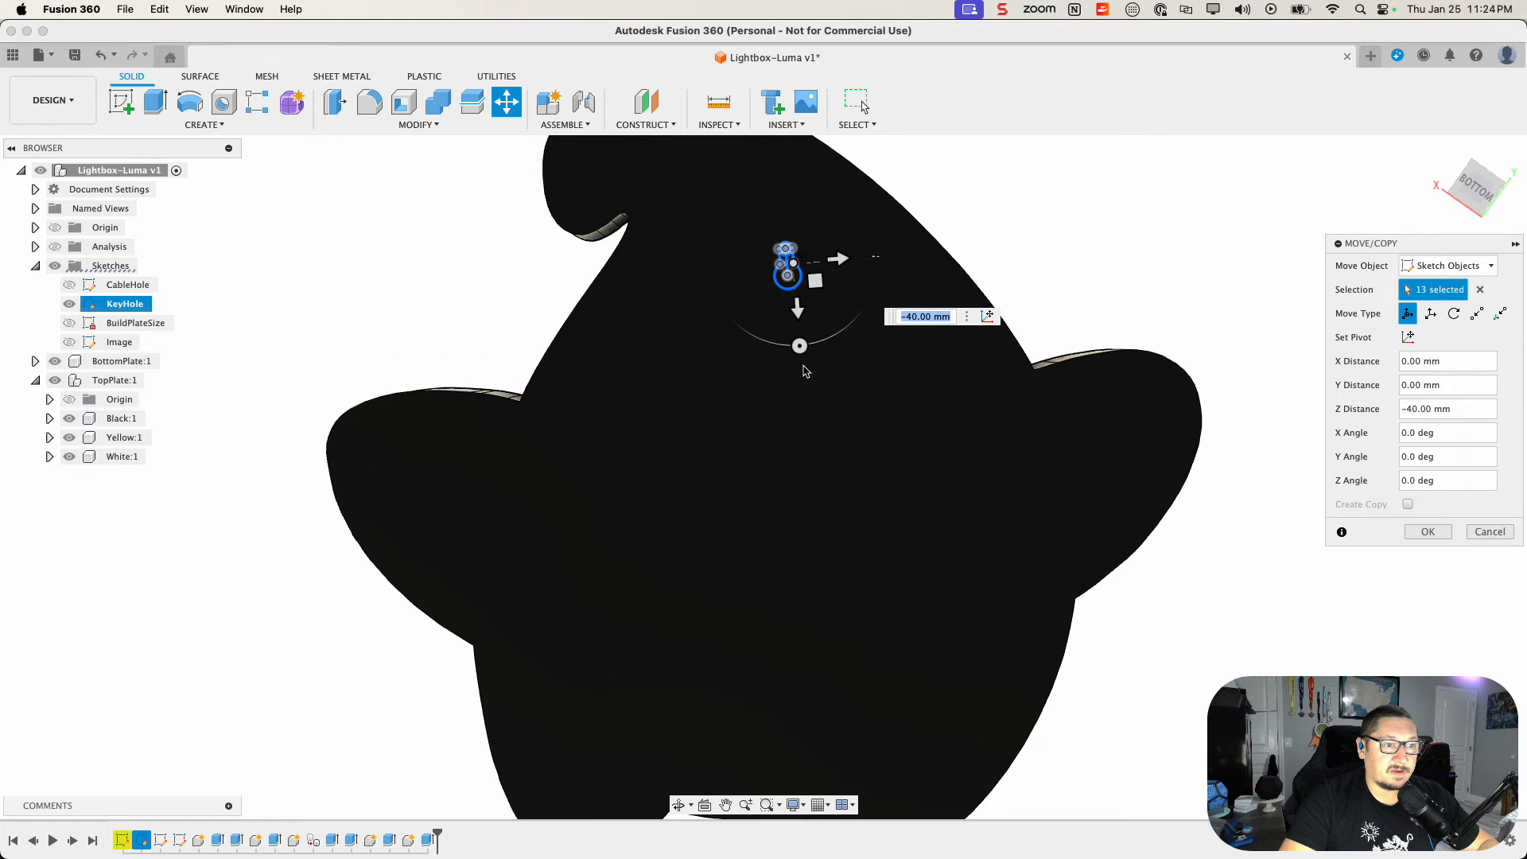
Step: Rotate the KeyHole geometry 5 degrees about Z, shift it about −5.95 mm in X and 1.95 mm in Y, and accept the move
left_click_drag(799, 345, 792, 351)
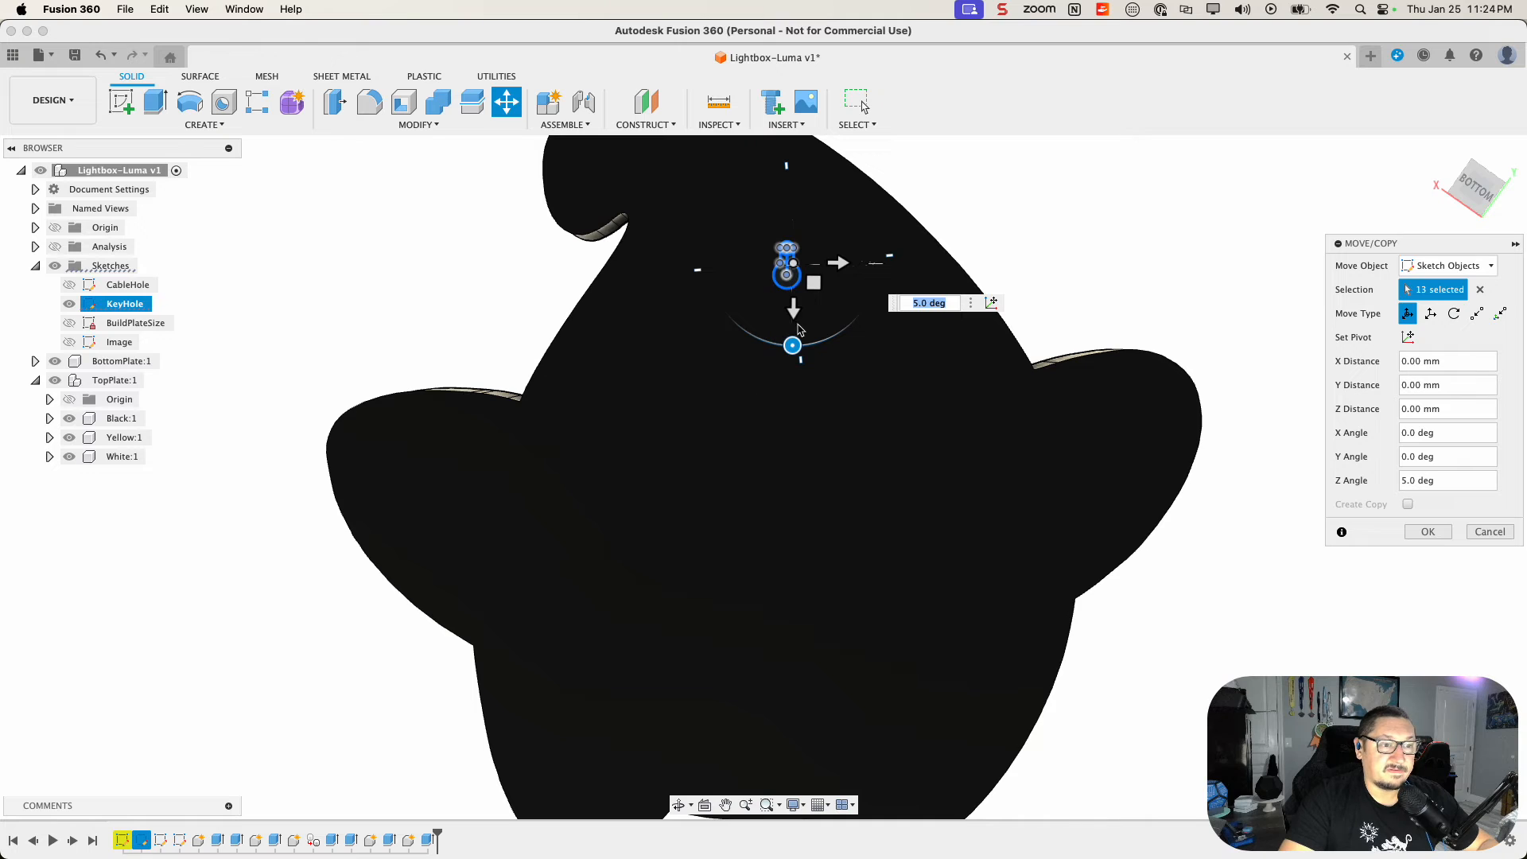
left_click_drag(813, 282, 792, 292)
scroll(433, 305, "down", 5)
scroll(433, 309, "up", 3)
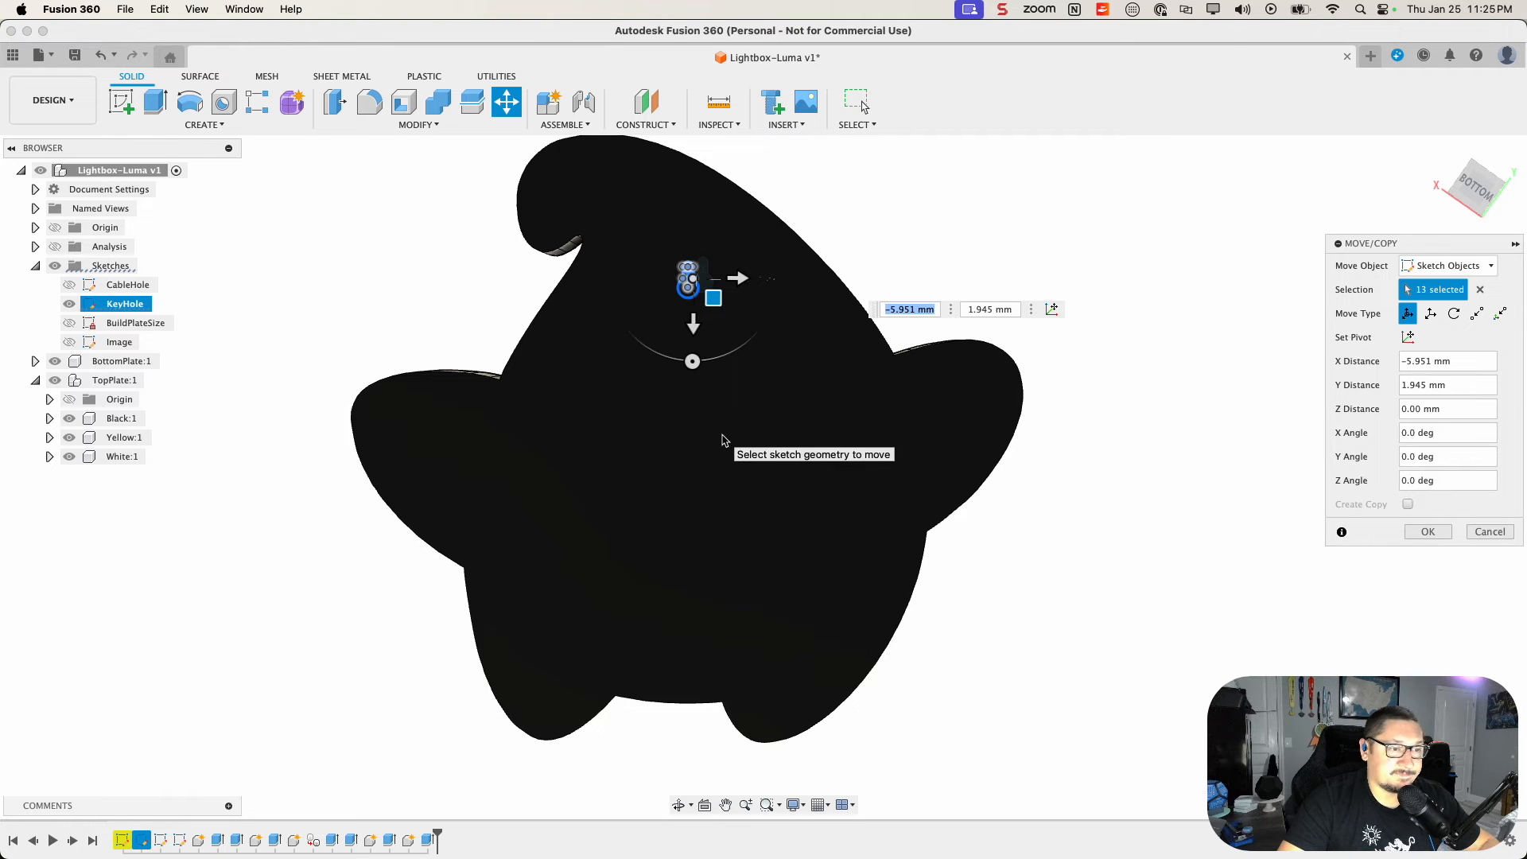
left_click(1432, 533)
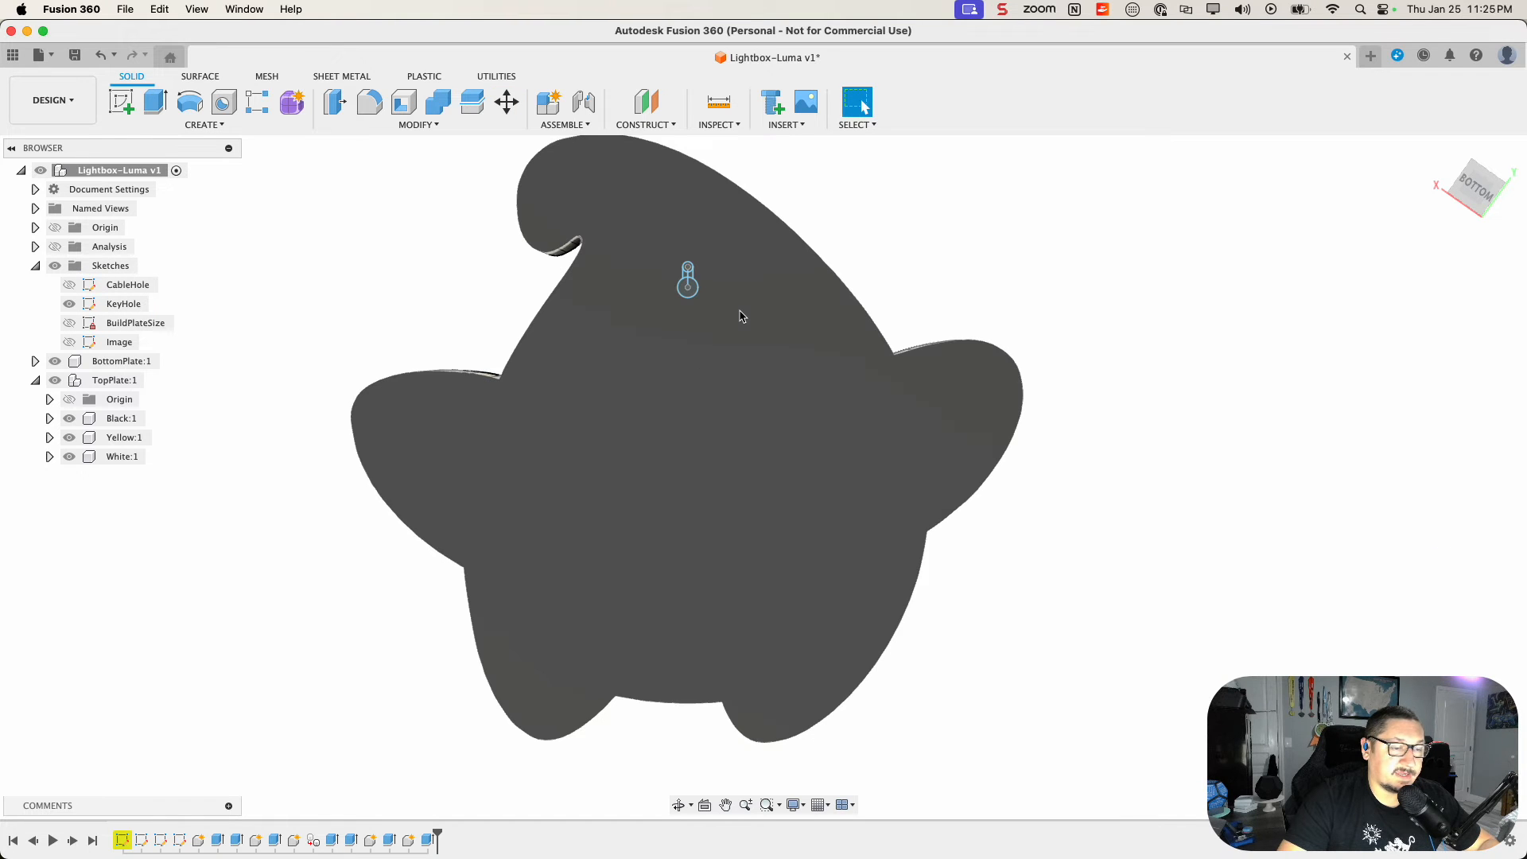
Step: Extrude all four KeyHole profiles 14 mm as a cut into the back of BottomPlate
scroll(740, 307, "up", 3)
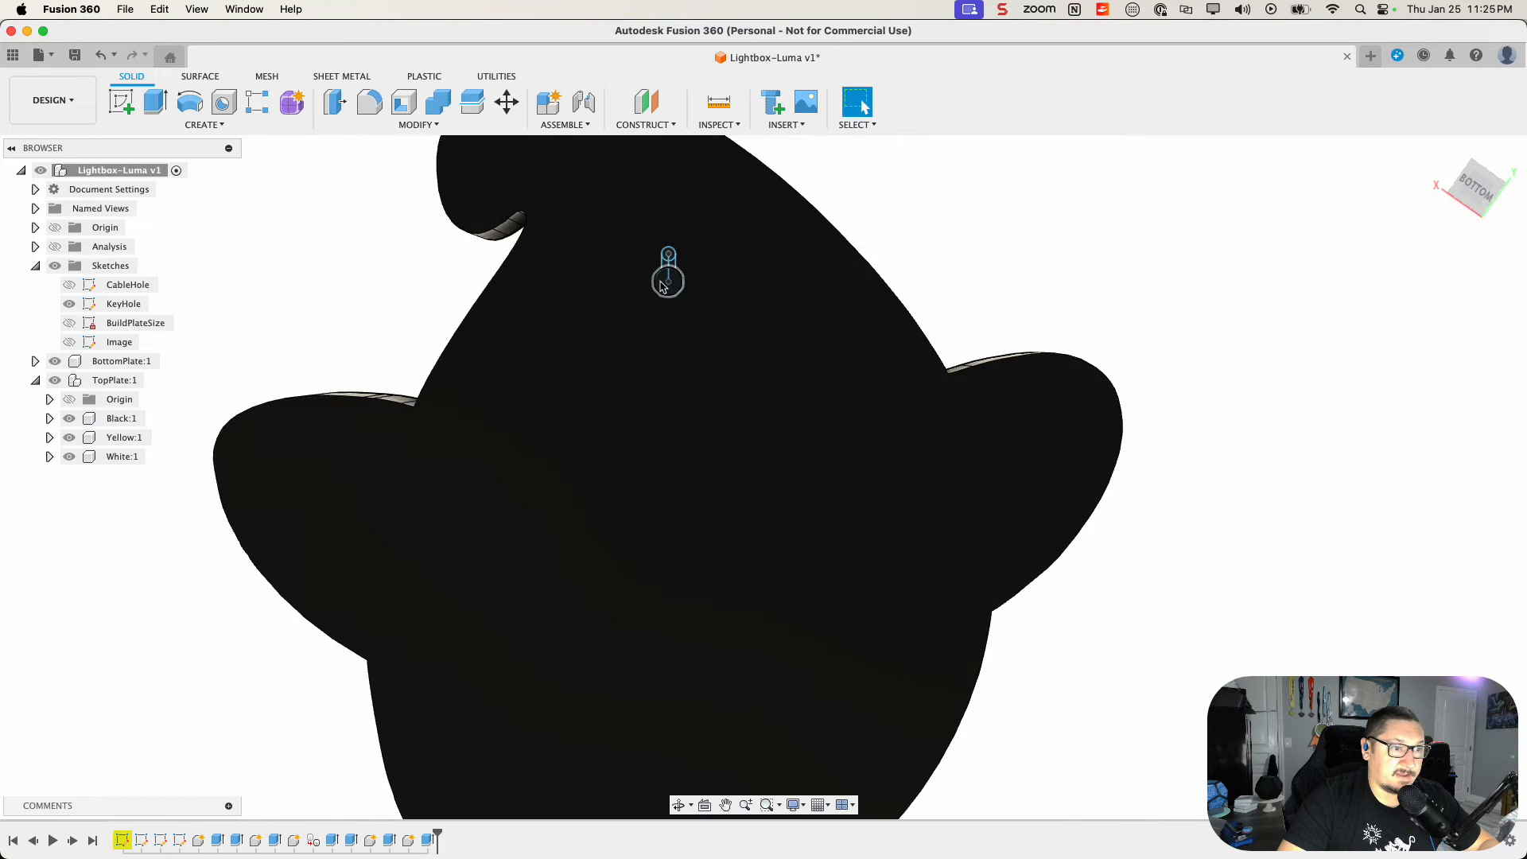
scroll(660, 287, "up", 2)
left_click(666, 277)
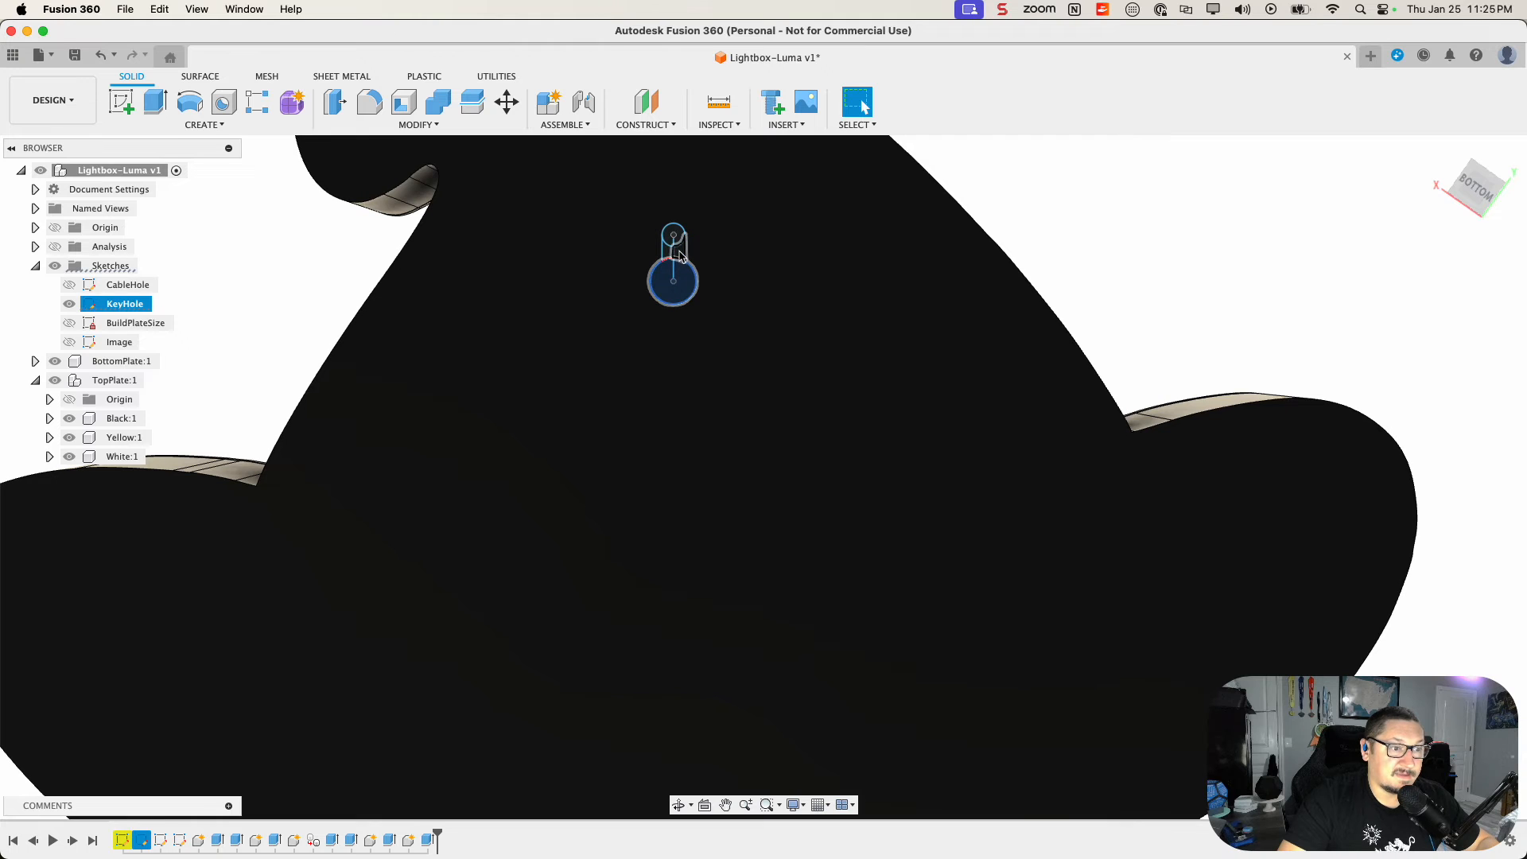
left_click(680, 255)
scroll(672, 245, "up", 3)
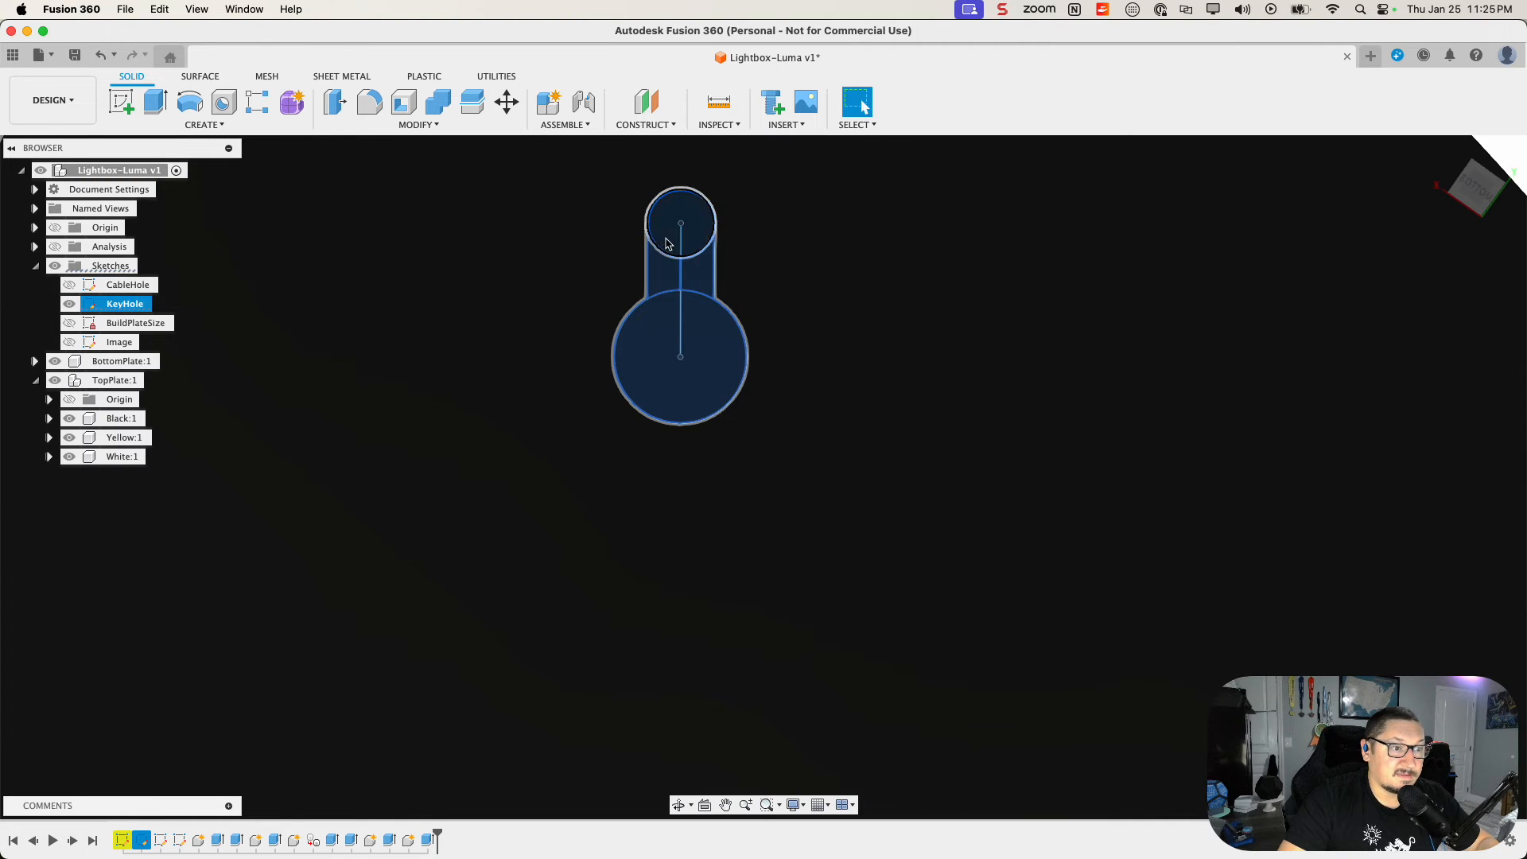
scroll(672, 262, "down", 5)
key("e")
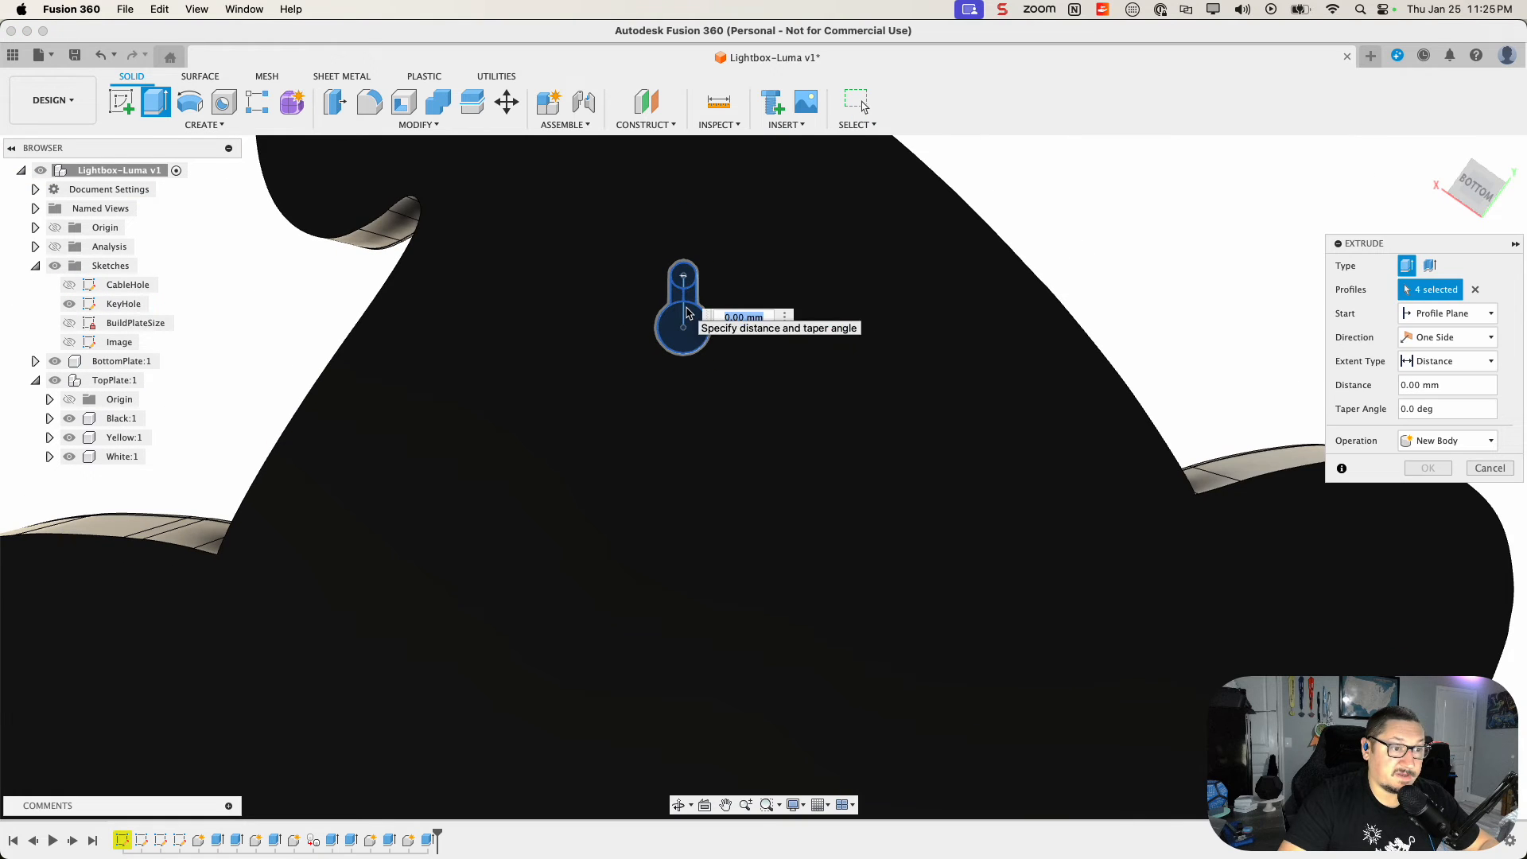
middle_click_drag(676, 420, 673, 492, "shift")
left_click_drag(668, 397, 672, 310)
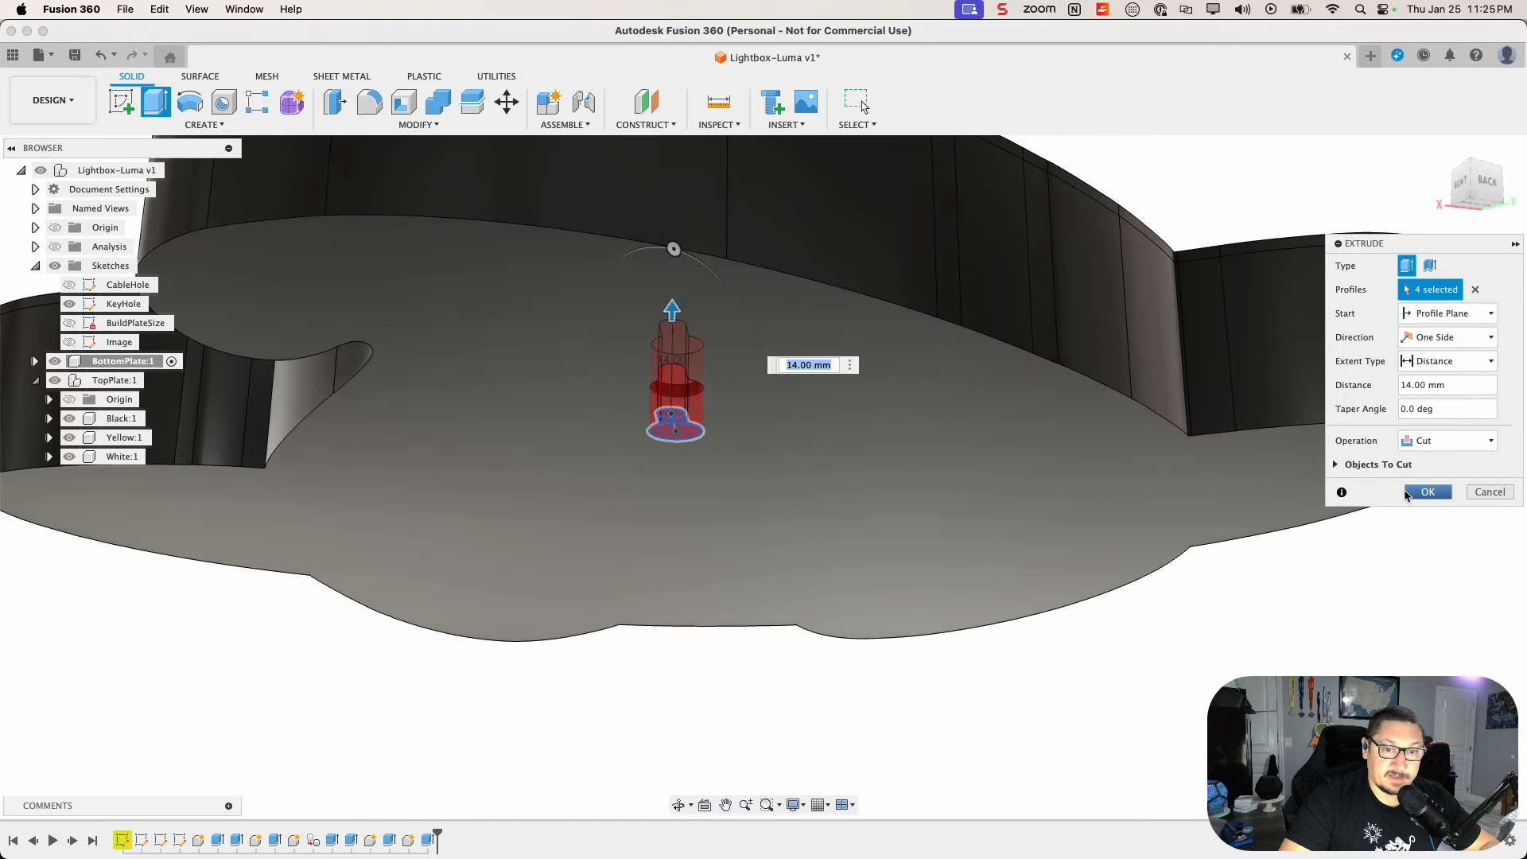
left_click(1425, 495)
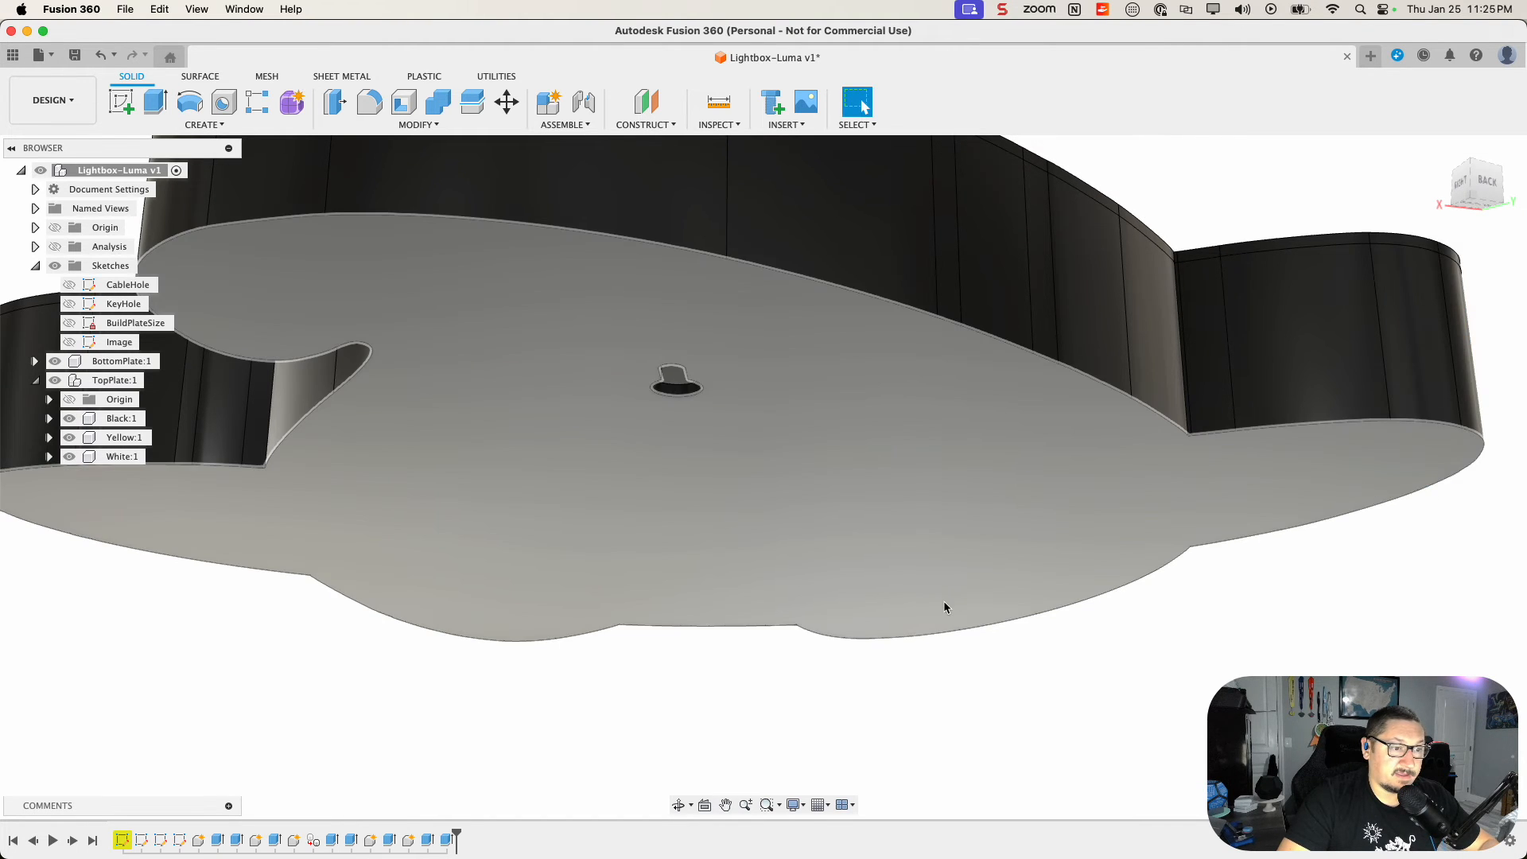
Step: Check the keyhole cut on the back face and show the CableHole sketch near the foot
middle_click_drag(943, 602, 911, 497, "shift")
scroll(922, 525, "down", 5)
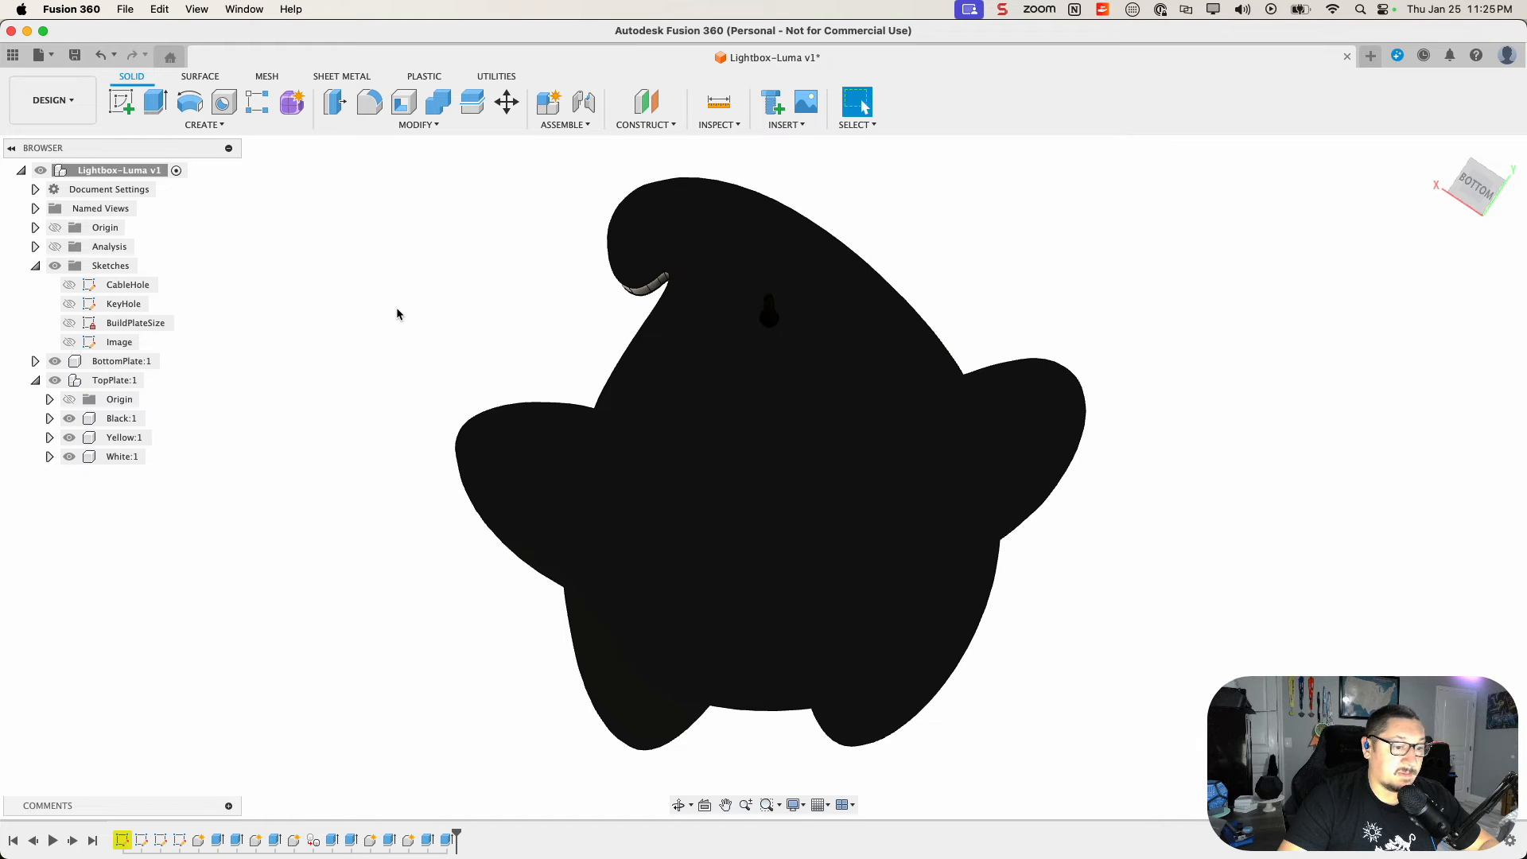
mouse_move(422, 572)
middle_mouse_down("shift")
mouse_move(419, 453)
mouse_move(419, 550)
middle_mouse_up("shift")
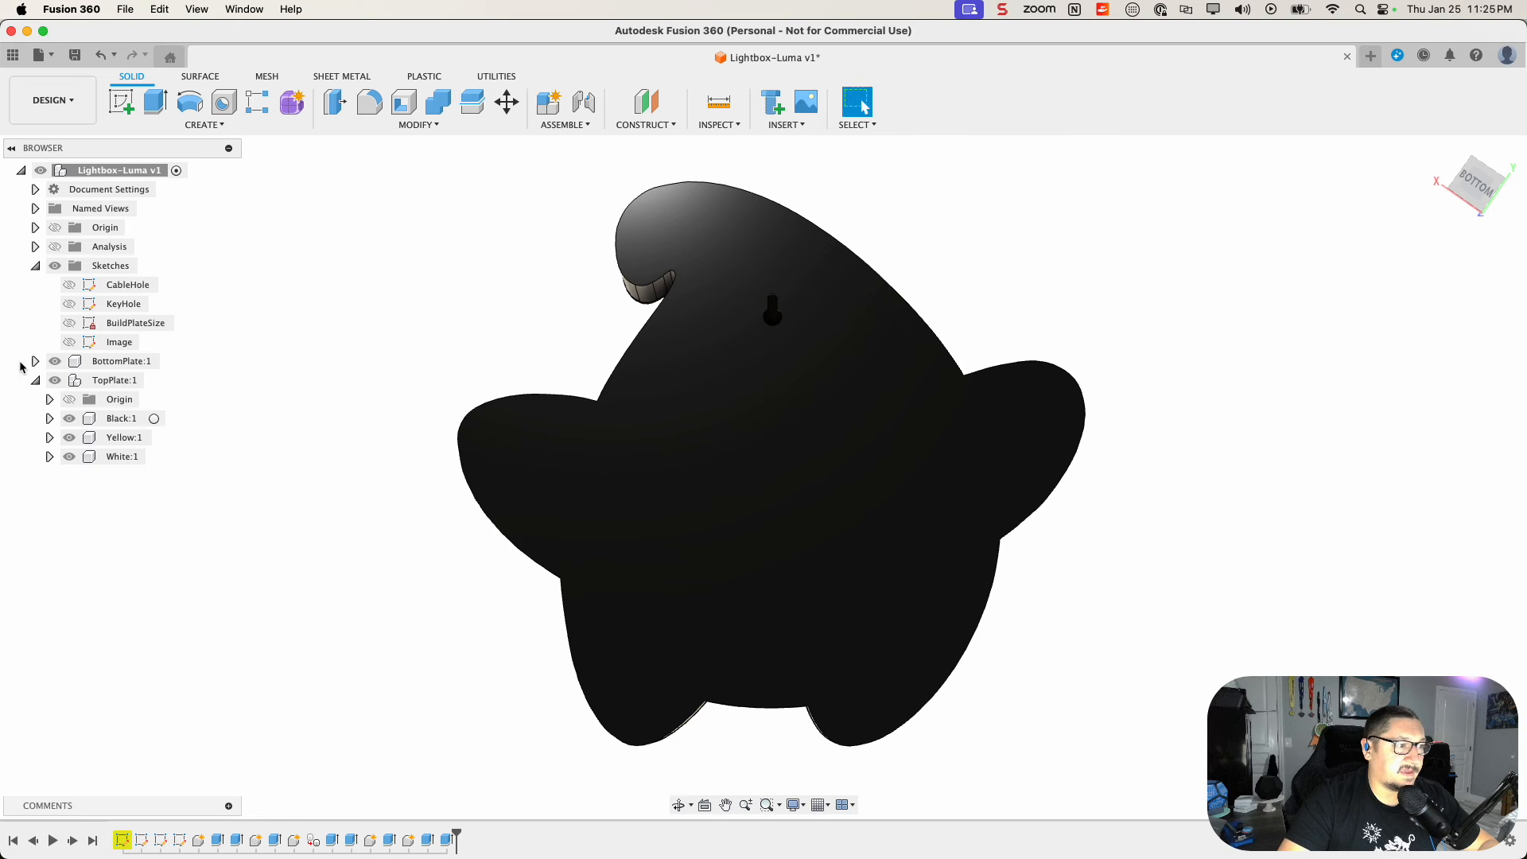
left_click(76, 309)
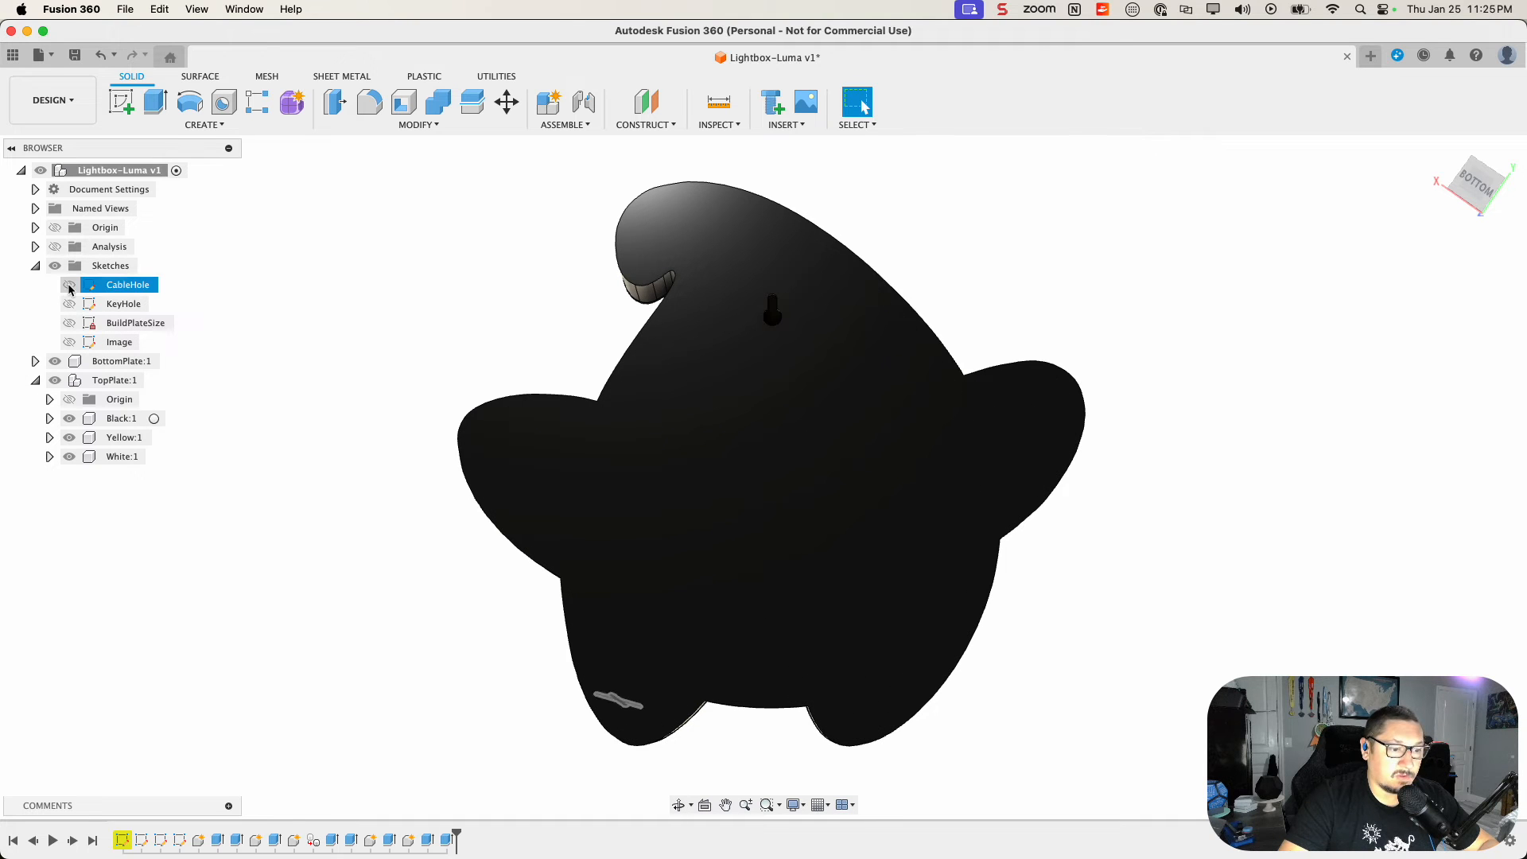
middle_click_drag(231, 604, 235, 530, "shift")
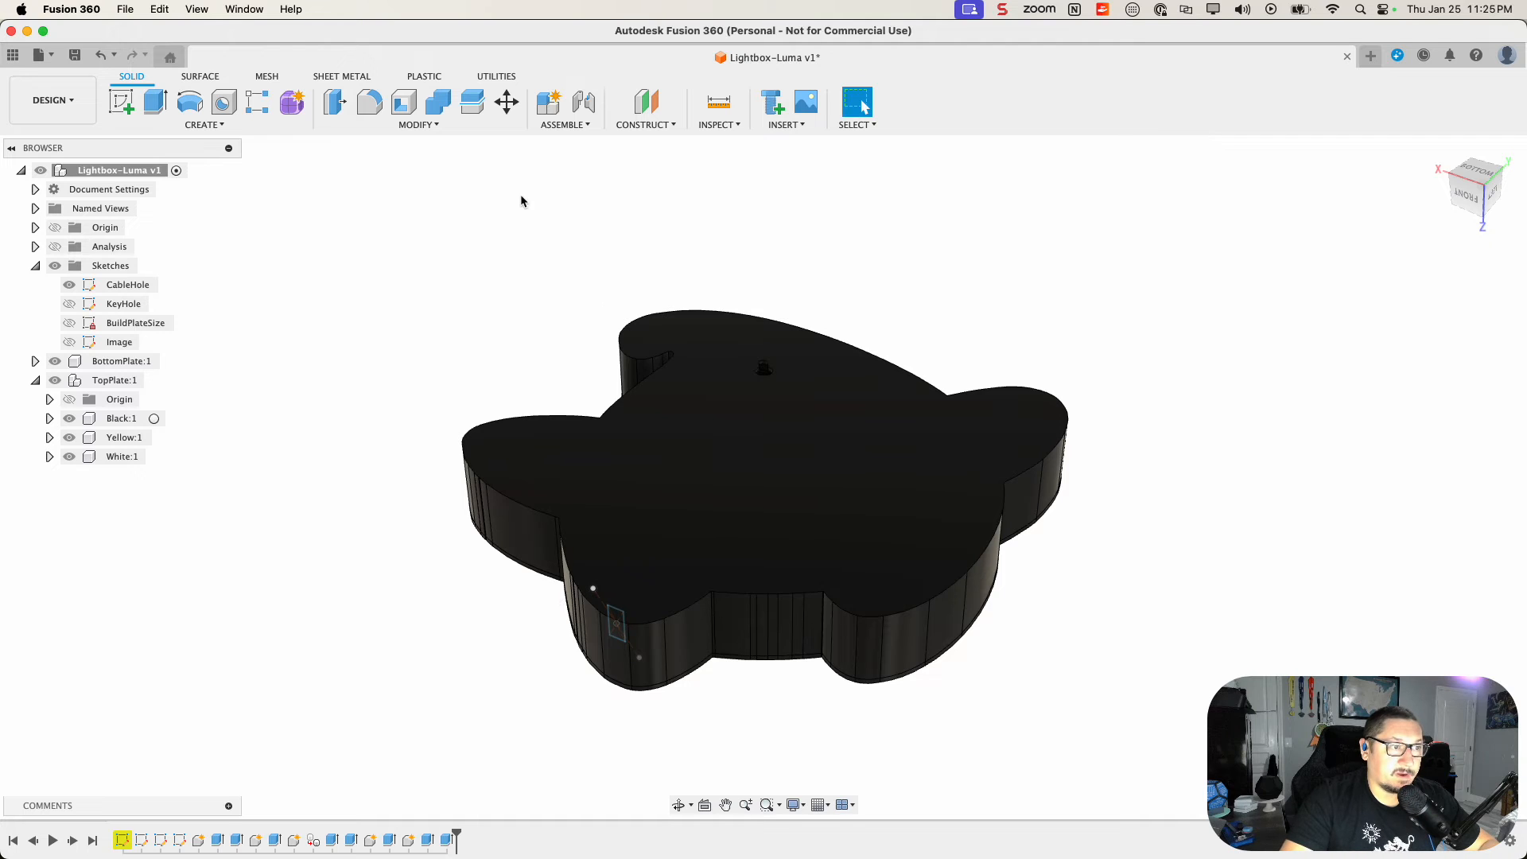
Step: Move the CableHole sketch objects from the foot to the wall section between the two feet
left_click(506, 102)
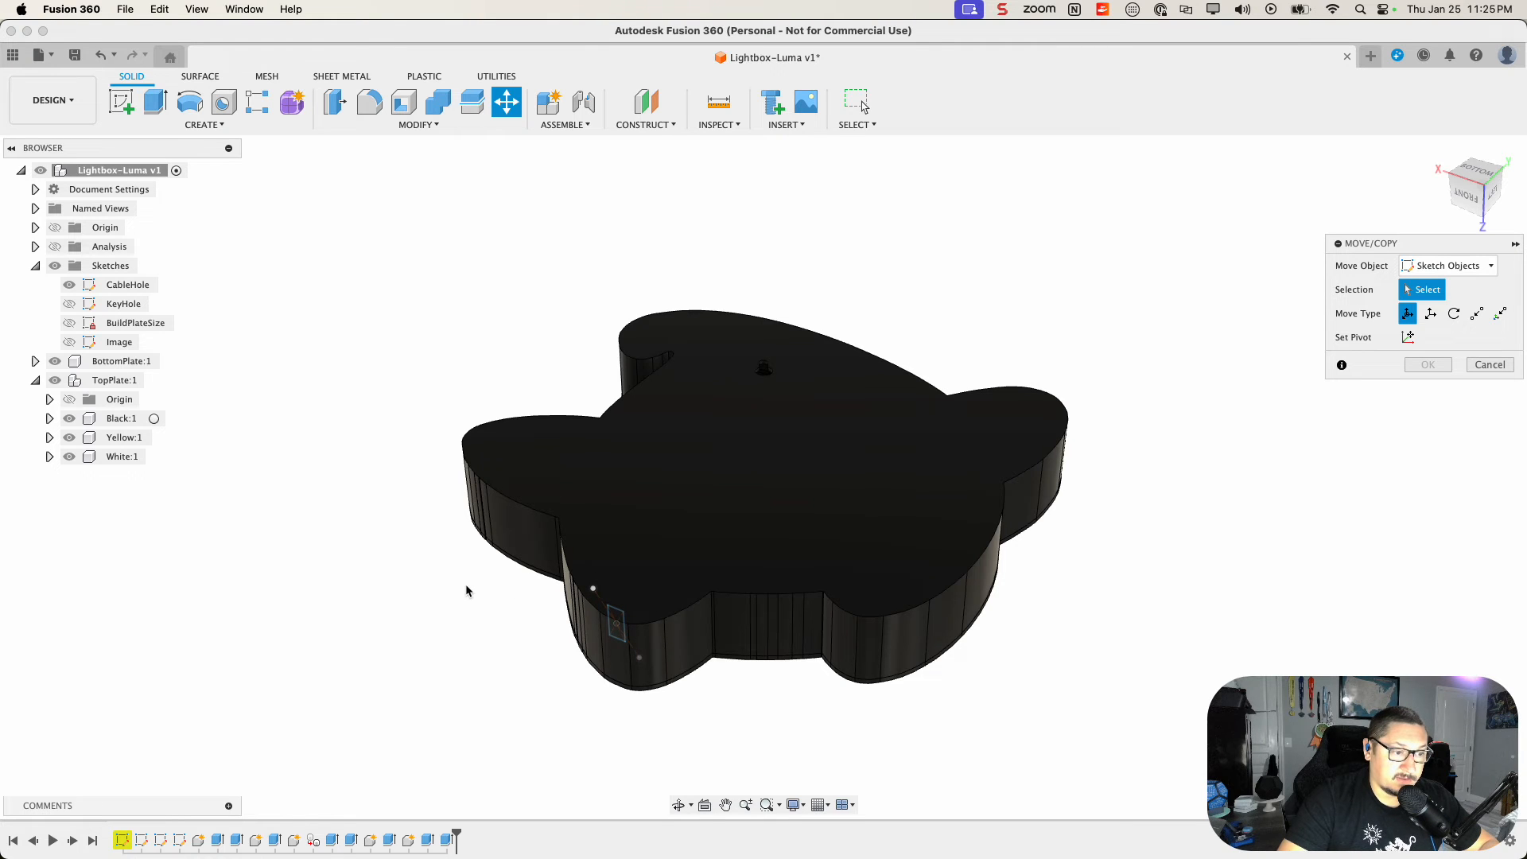
left_click_drag(466, 590, 647, 659)
scroll(598, 675, "up", 8)
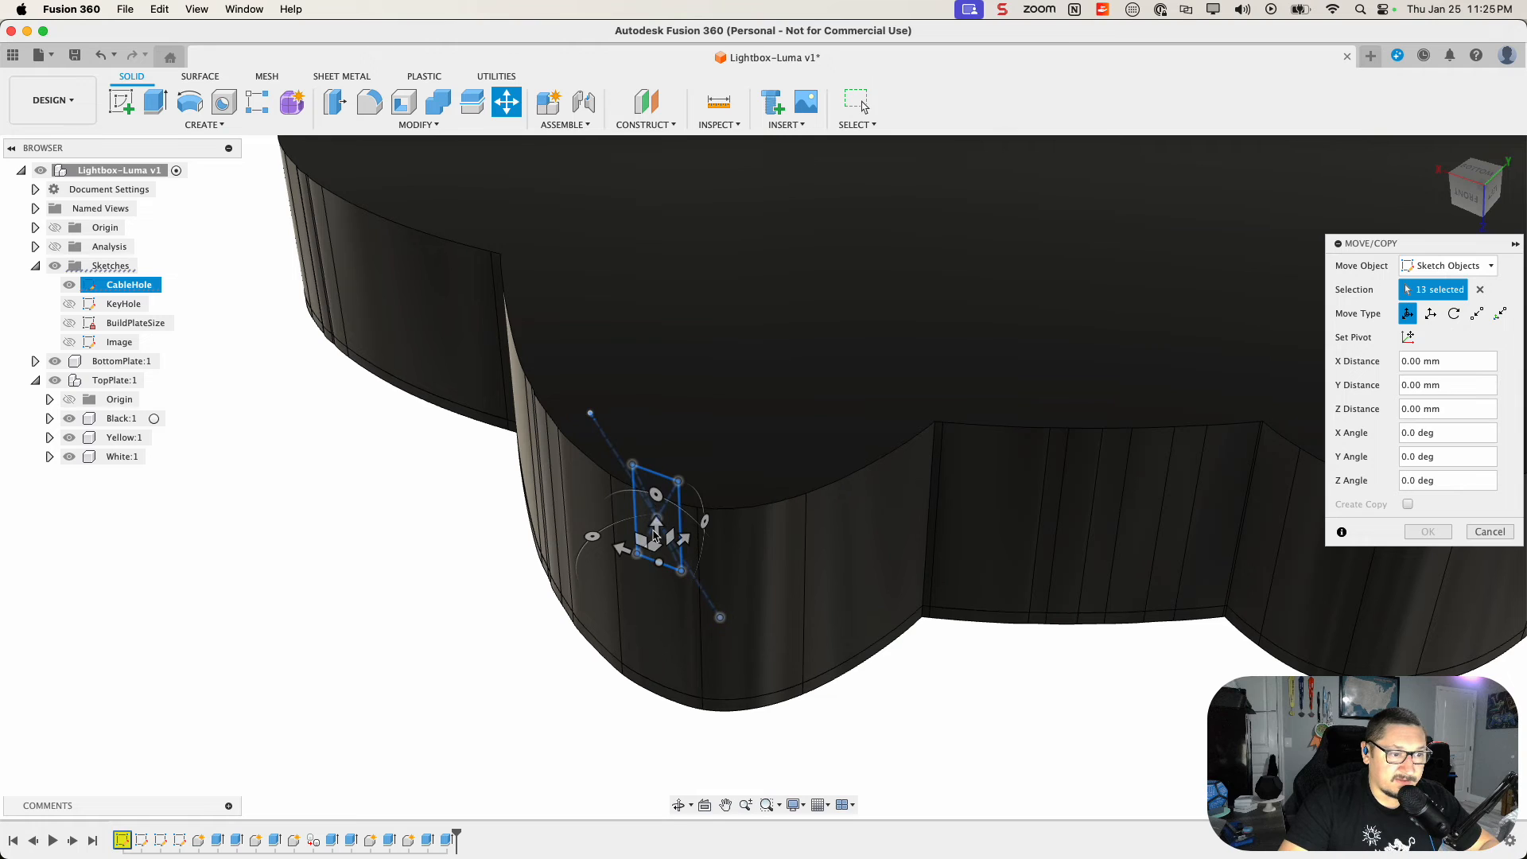
mouse_move(650, 546)
left_mouse_down()
mouse_move(672, 562)
mouse_move(1054, 574)
mouse_move(1071, 559)
mouse_move(1007, 557)
mouse_move(1046, 628)
left_mouse_up()
middle_click_drag(1080, 712, 699, 795)
Step: Rotate the CableHole sketch objects 35 degrees about Y to line up with the wall between the feet
mouse_move(793, 748)
middle_mouse_down("shift")
mouse_move(791, 805)
mouse_move(770, 732)
middle_mouse_up("shift")
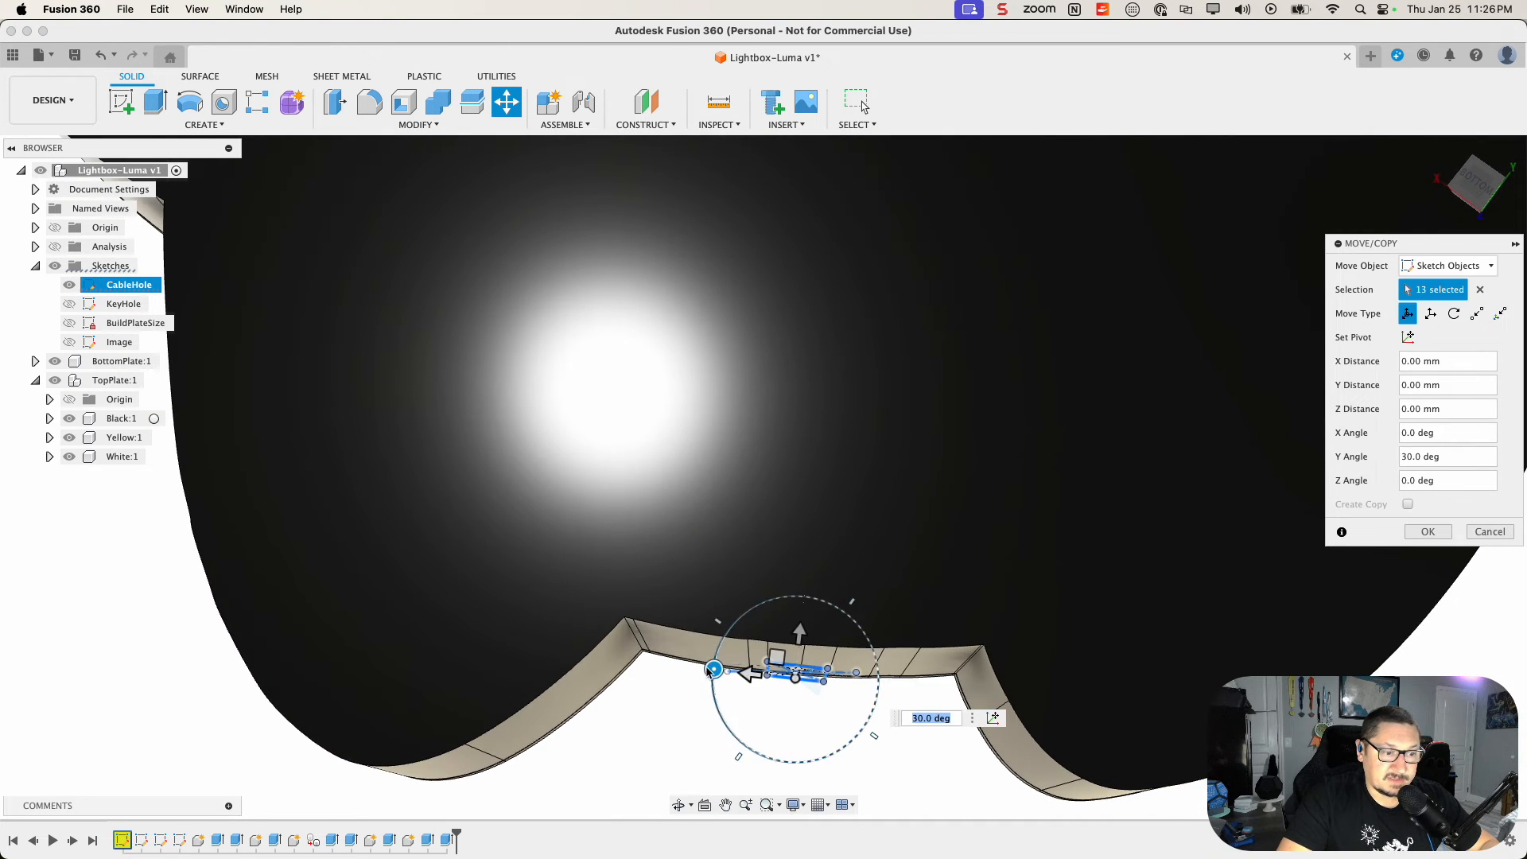
middle_click_drag(707, 680, 666, 662, "shift")
scroll(666, 662, "down", 10)
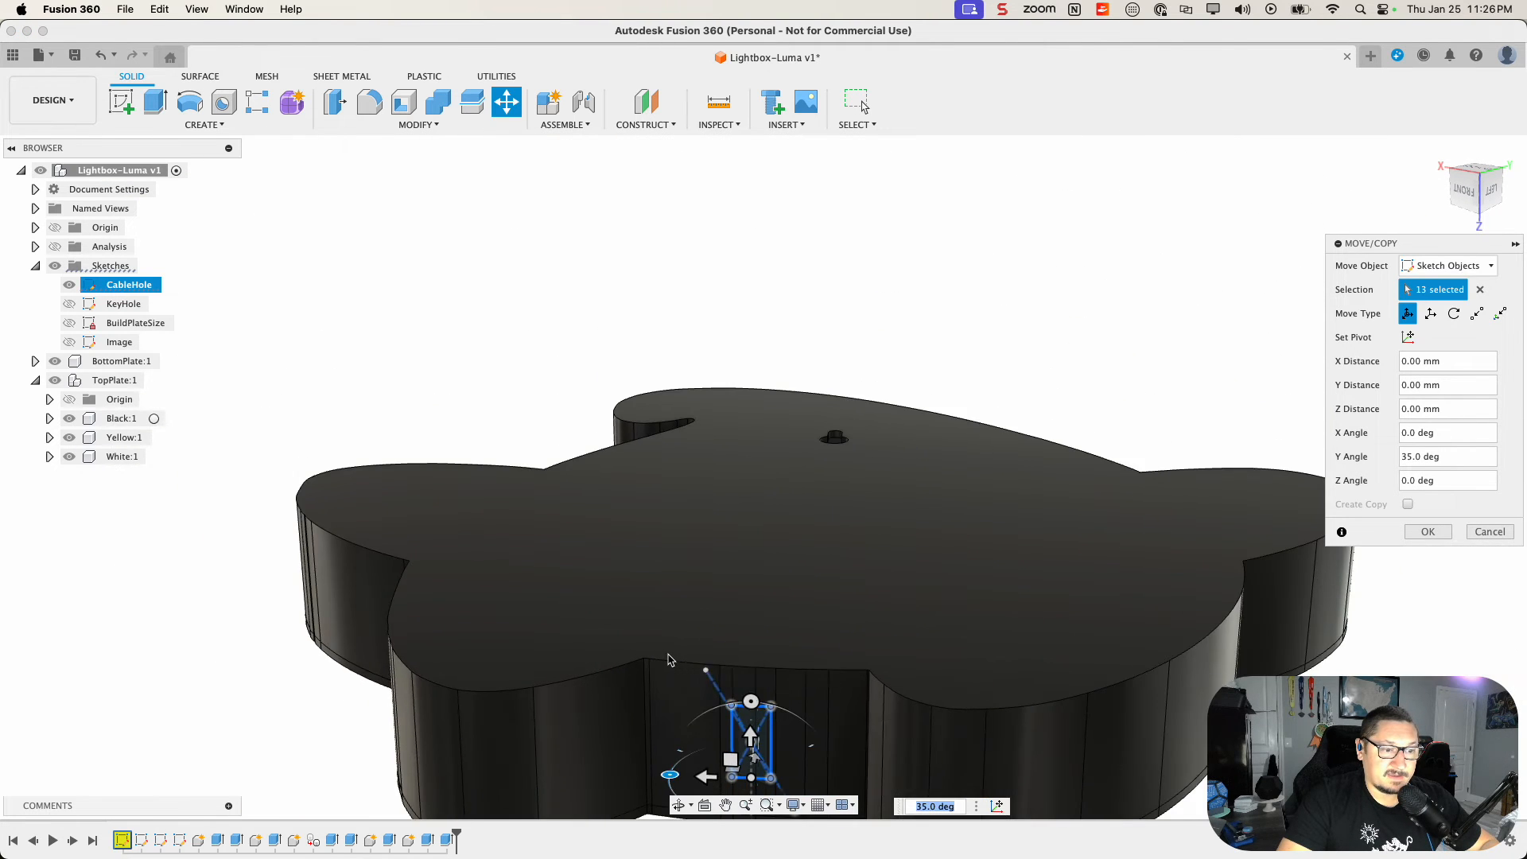
Step: Shift the CableHole sketch objects −10 mm along X on the wall between the feet and accept the move
middle_click_drag(666, 619, 699, 647, "shift")
middle_click_drag(771, 680, 767, 545)
middle_click_drag(724, 744, 726, 680, "shift")
left_click_drag(685, 570, 691, 573)
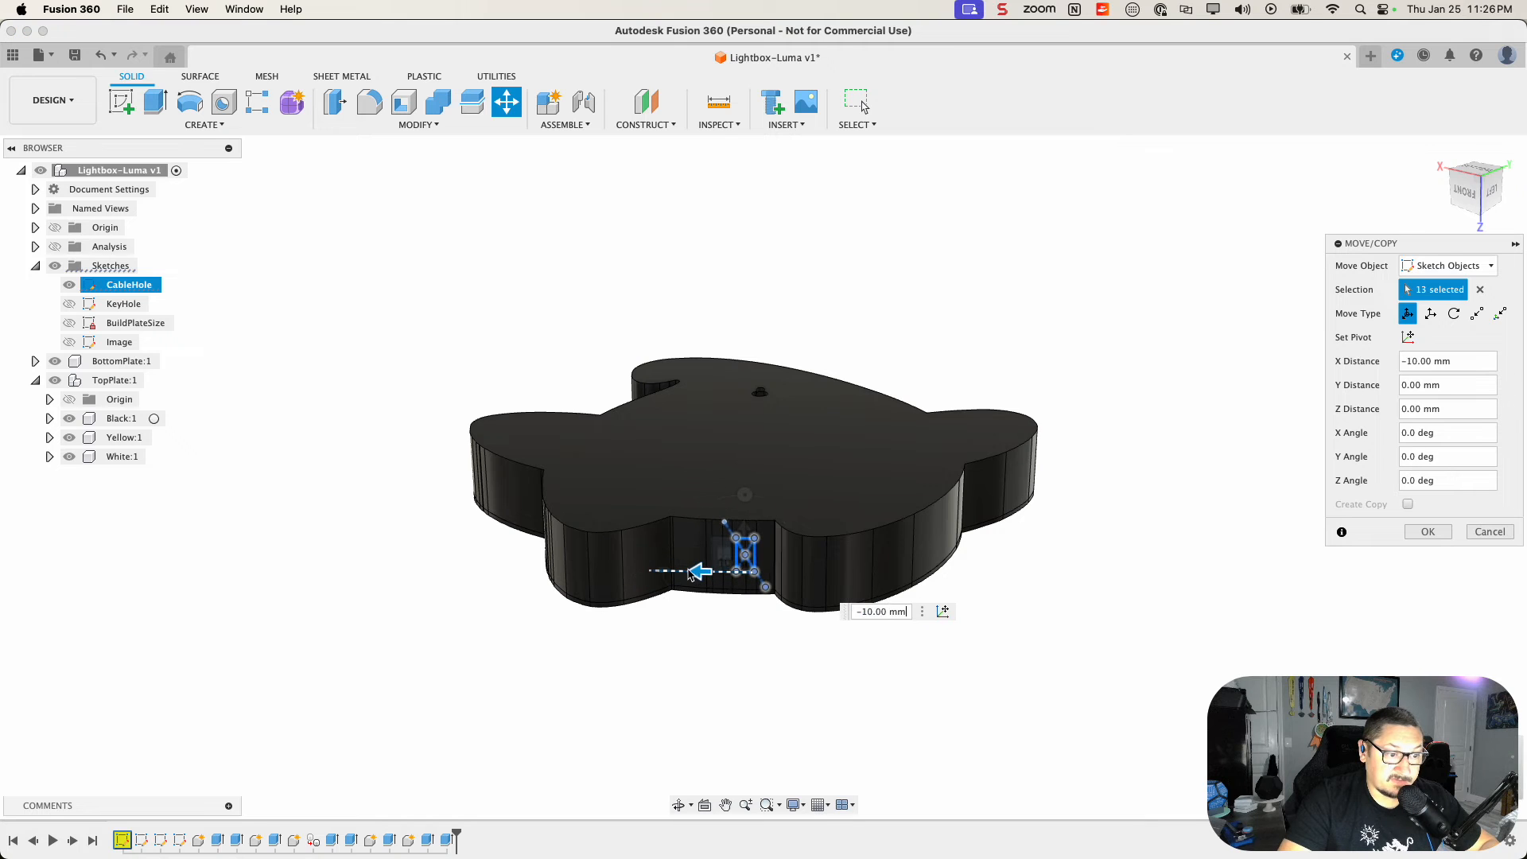
mouse_move(726, 680)
middle_mouse_down("shift")
mouse_move(742, 699)
mouse_move(735, 775)
mouse_move(737, 693)
middle_mouse_up("shift")
left_click(1427, 532)
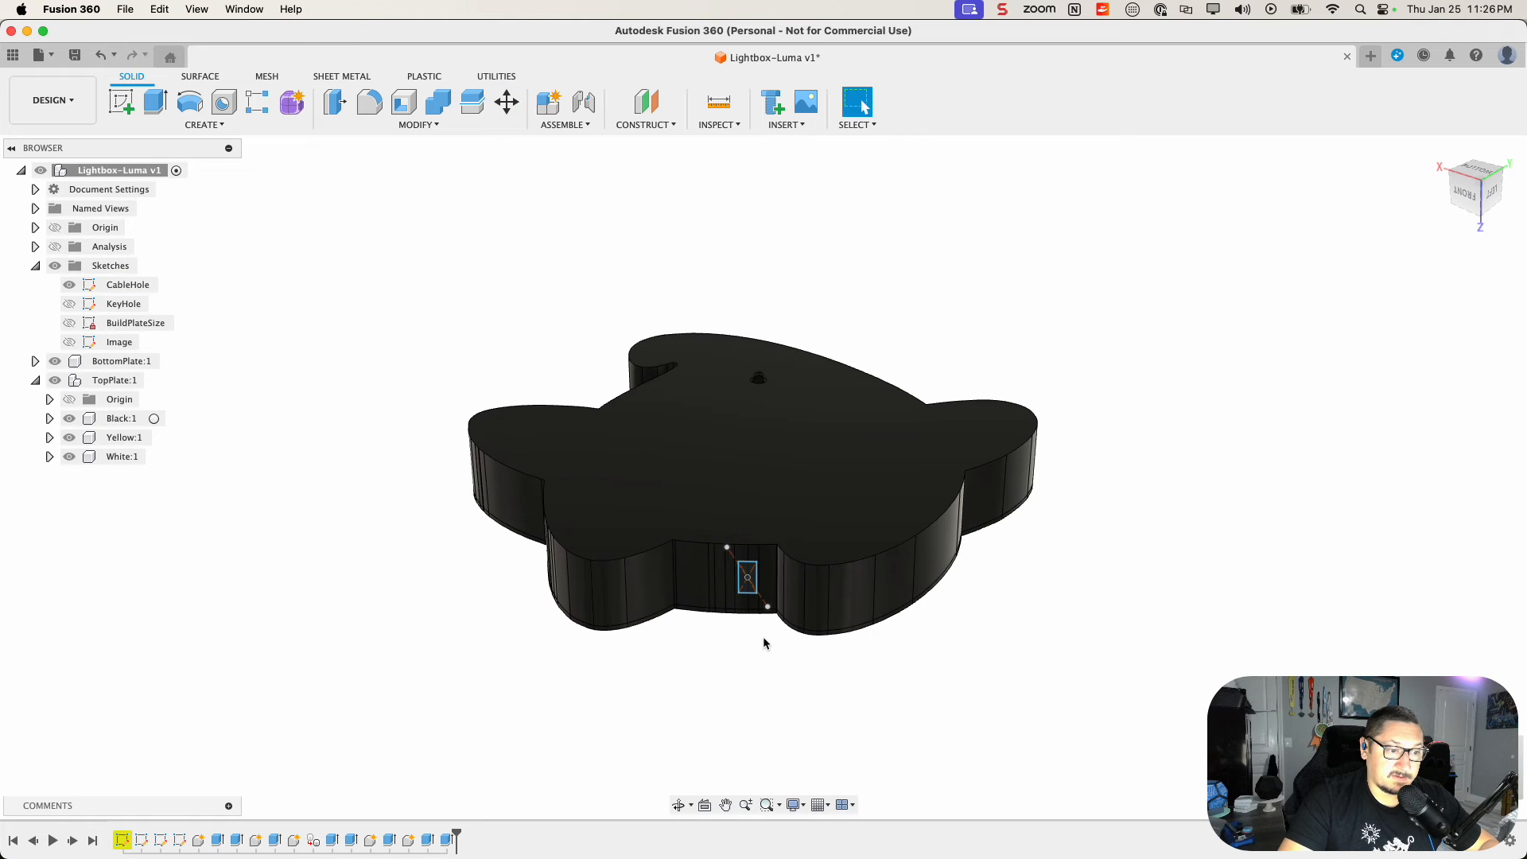
Step: Extrude the CableHole rectangle 8 mm inward as a cut through the BottomPlate wall between the feet
scroll(759, 613, "up", 5)
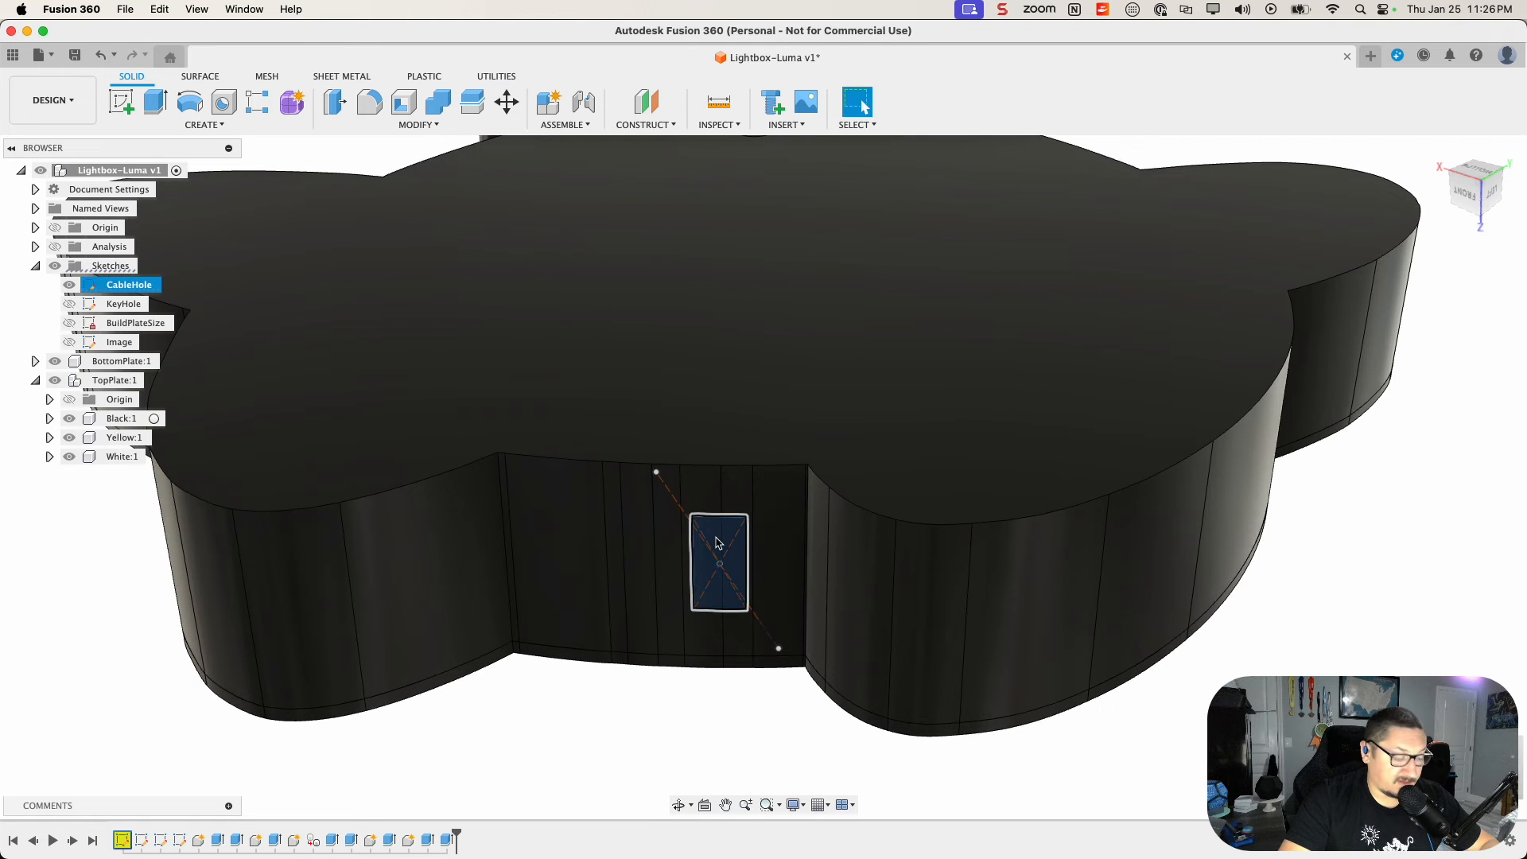
key("e")
middle_click_drag(668, 699, 671, 756, "shift")
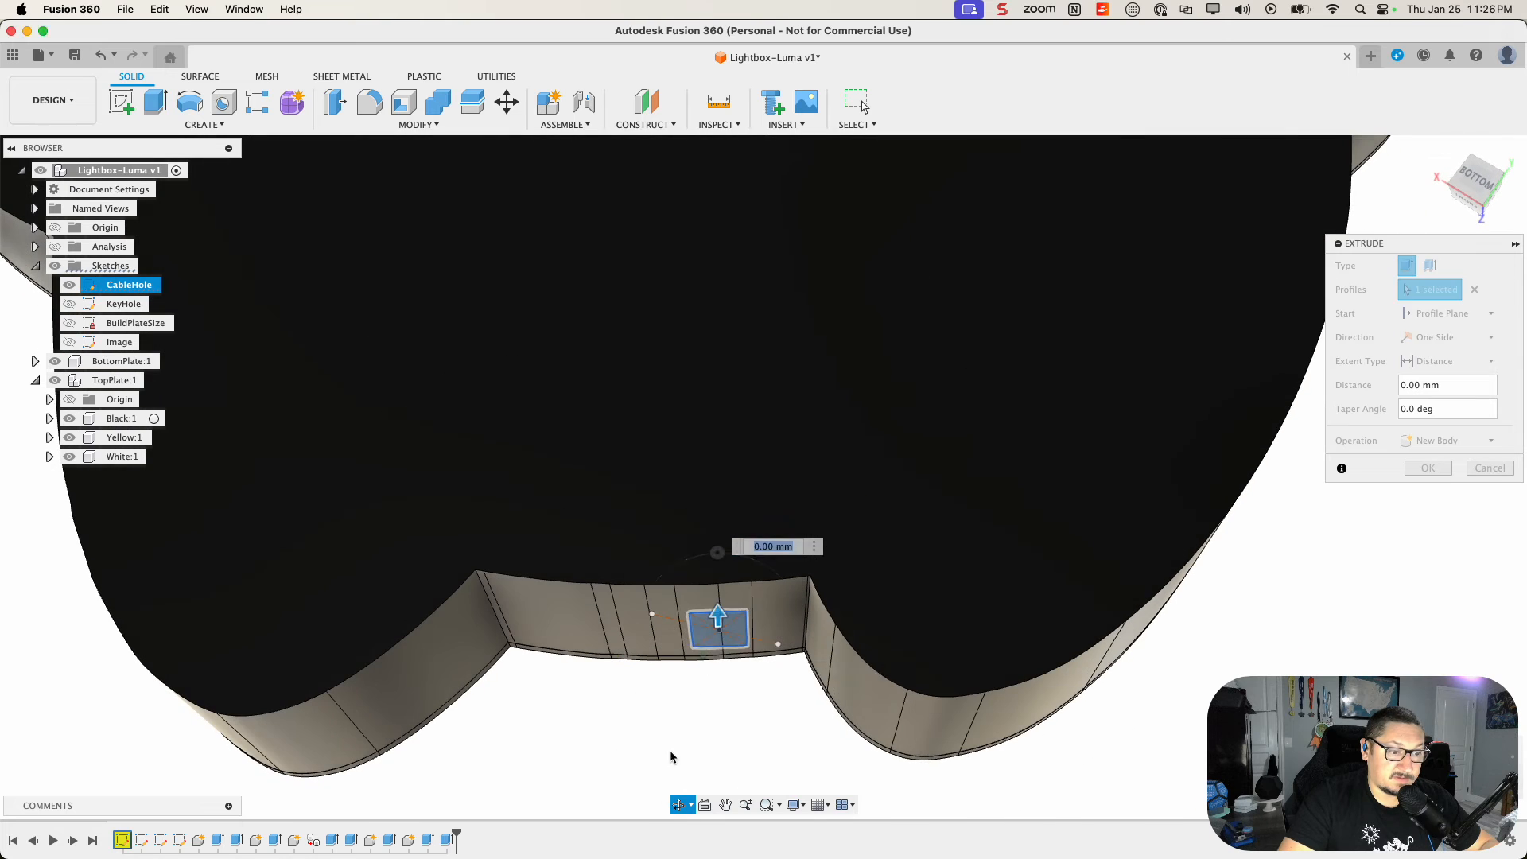
left_click_drag(717, 628, 717, 562)
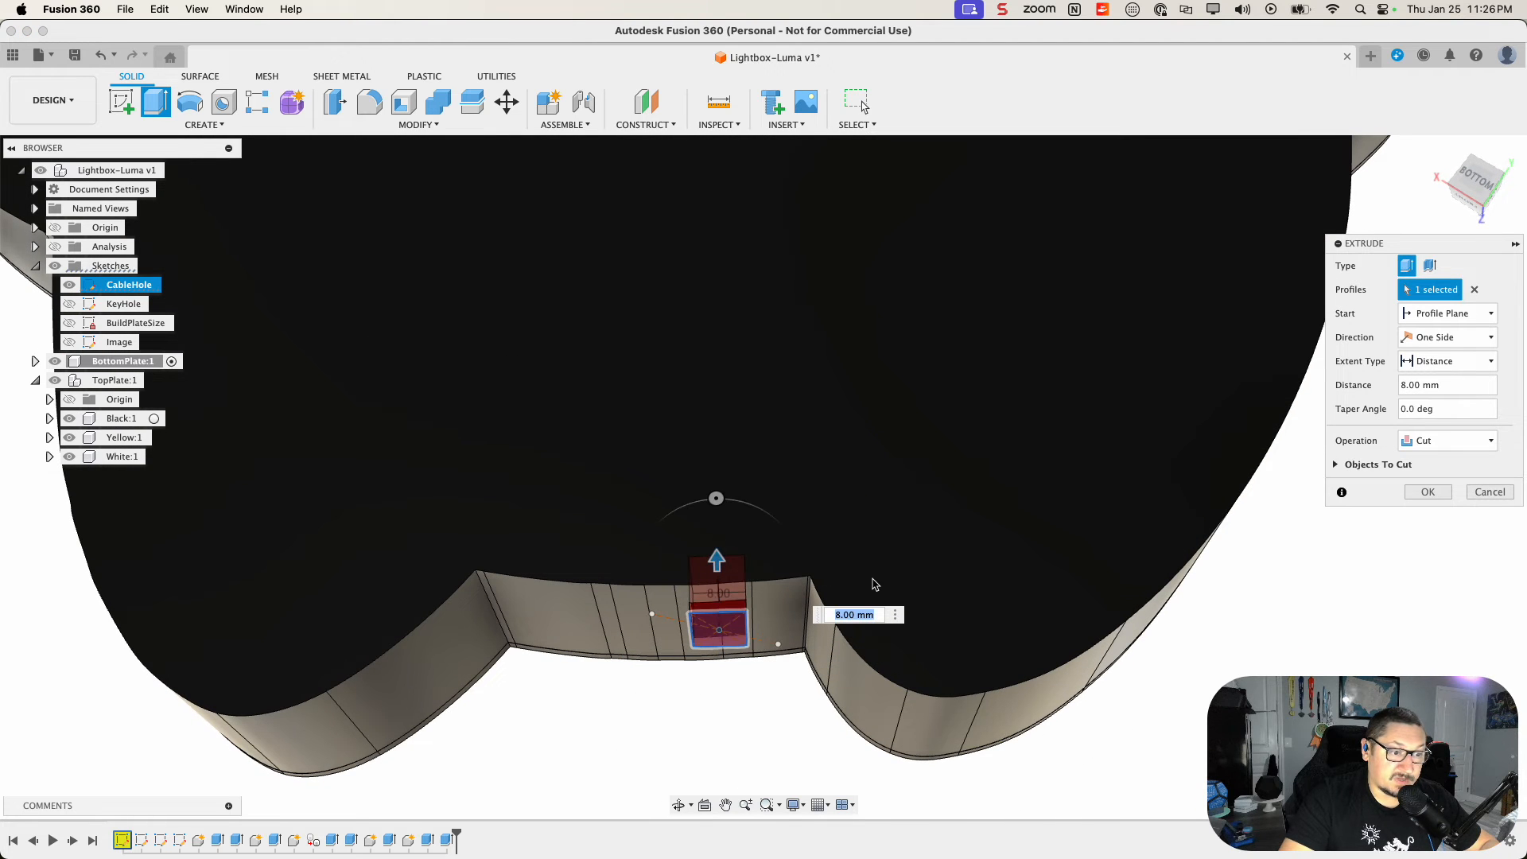
left_click(1427, 493)
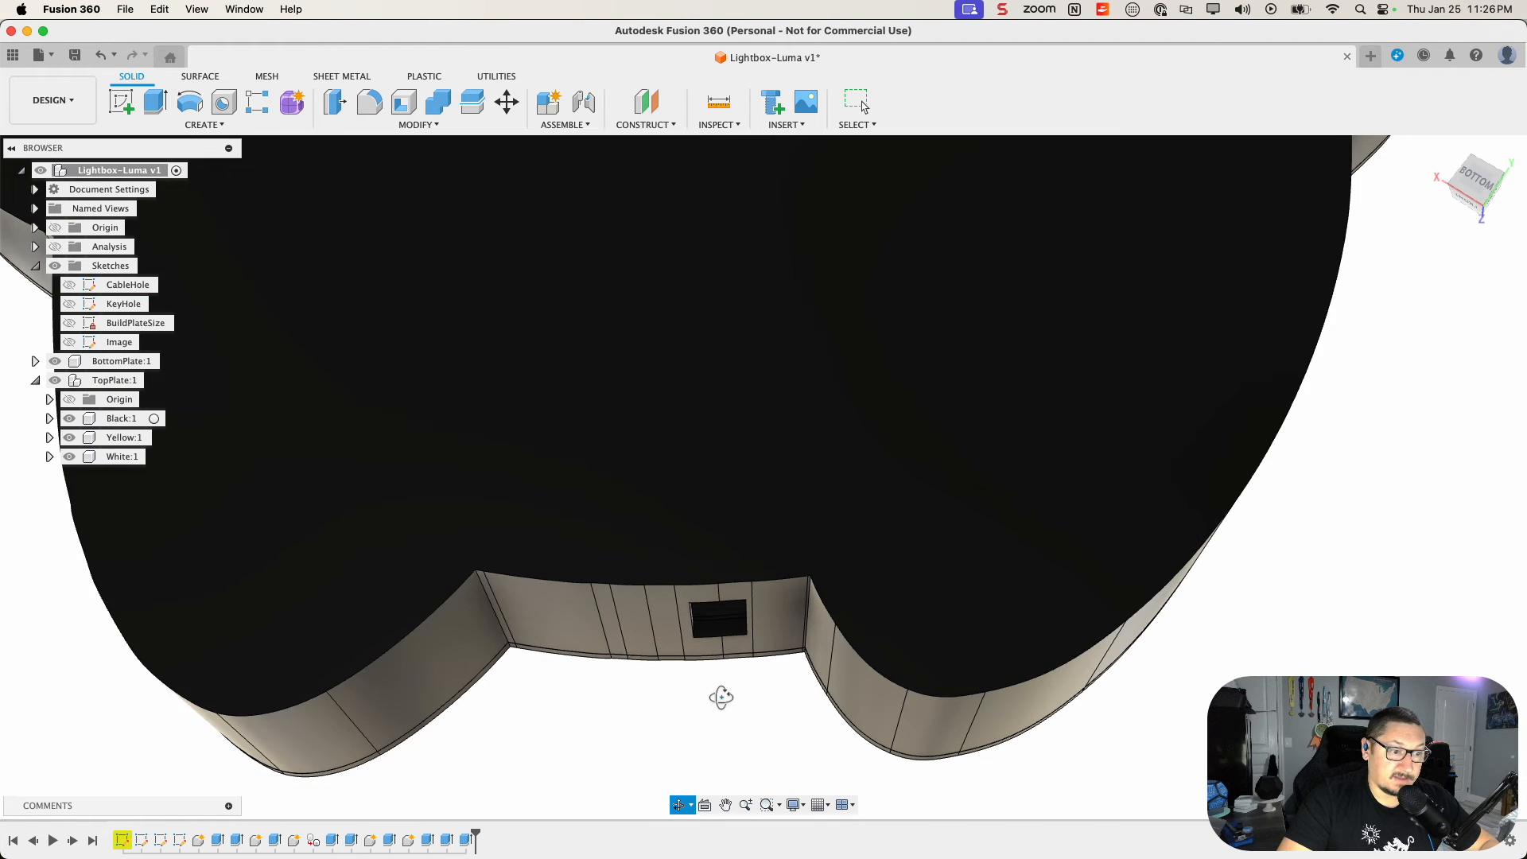
Step: Examine the cable hole cut, the back face with the keyhole, and the front of the assembled lightbox
middle_click_drag(720, 697, 709, 665, "shift")
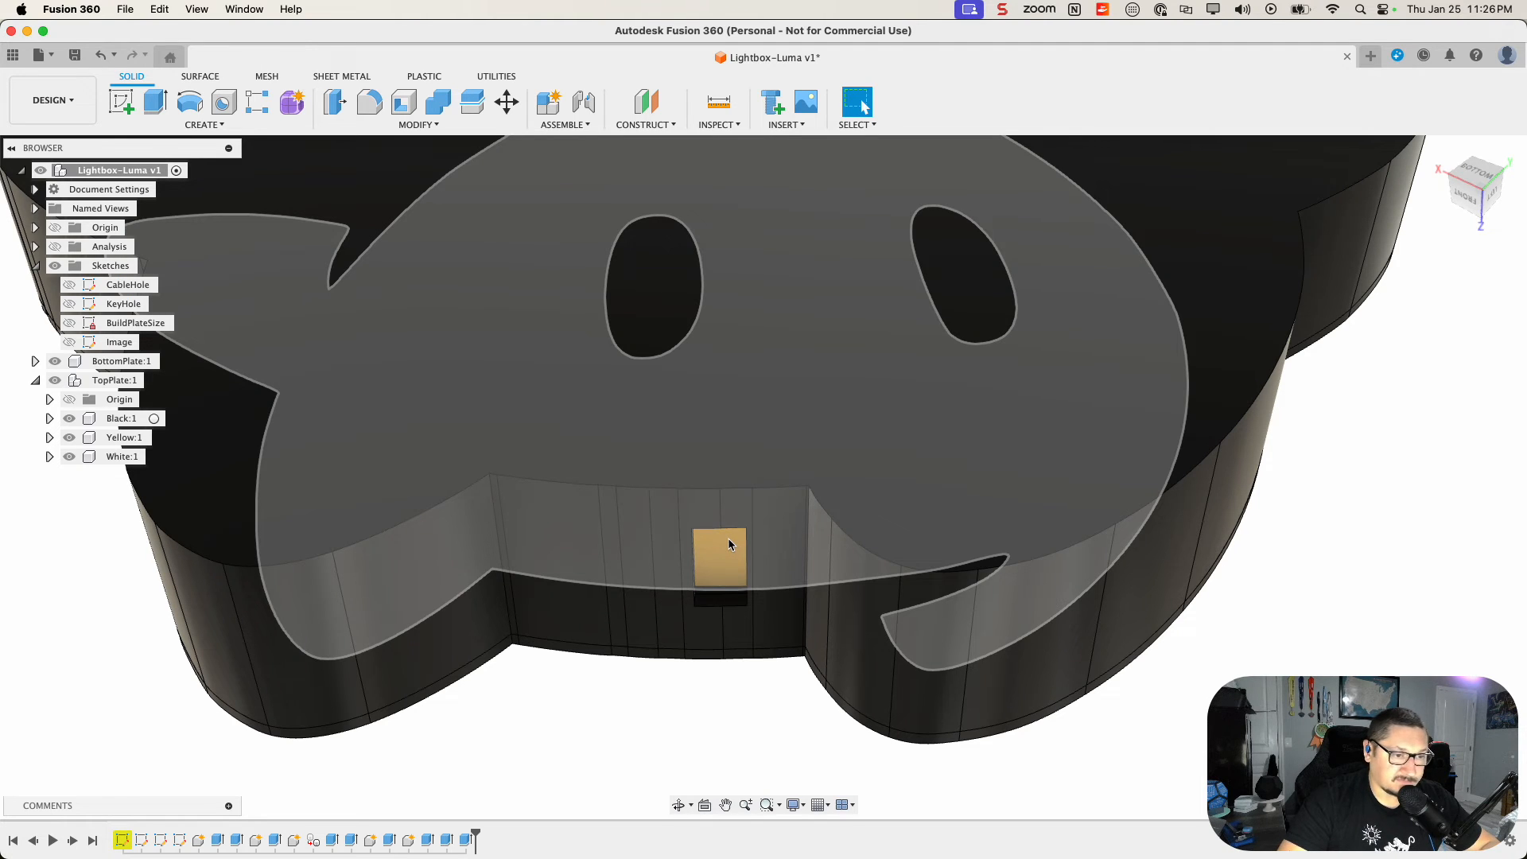
scroll(773, 665, "down", 10)
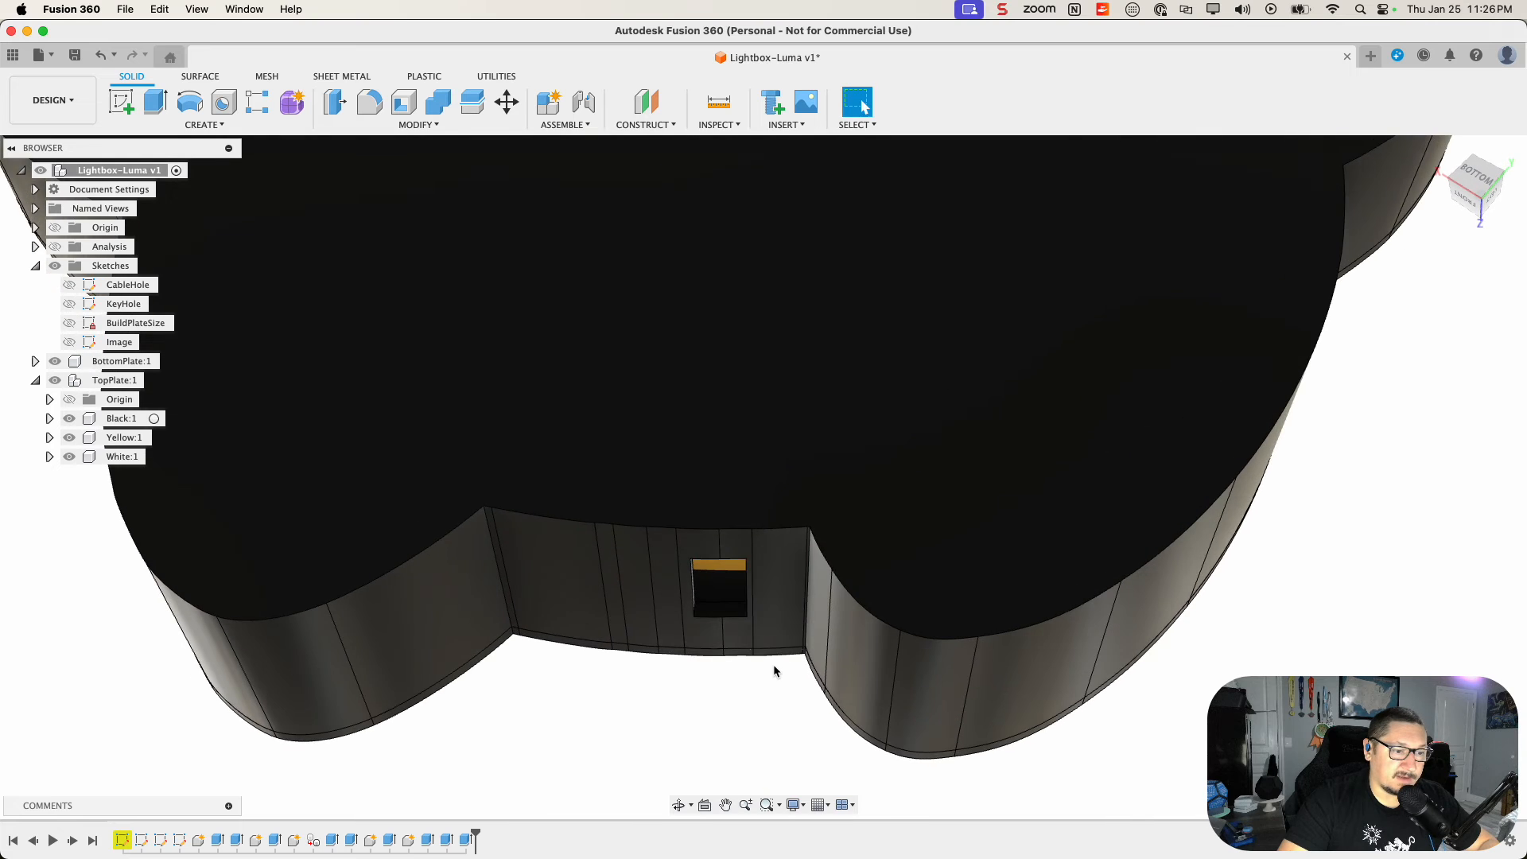
mouse_move(773, 665)
middle_mouse_down("shift")
mouse_move(769, 613)
mouse_move(769, 644)
middle_mouse_up("shift")
scroll(744, 268, "down", 3)
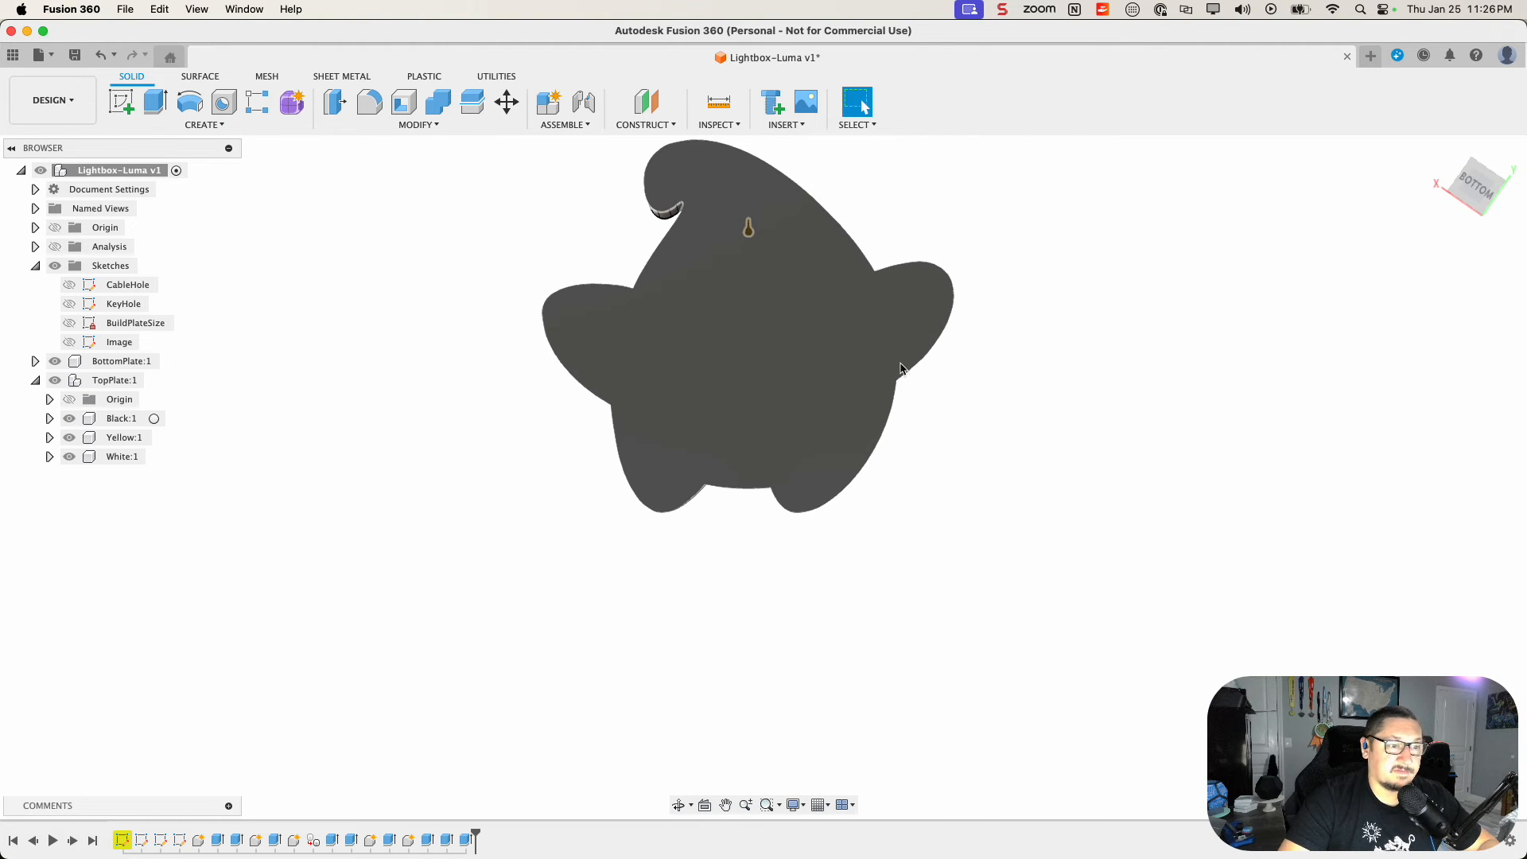
middle_click_drag(1199, 331, 1011, 139, "shift")
left_click(1440, 152)
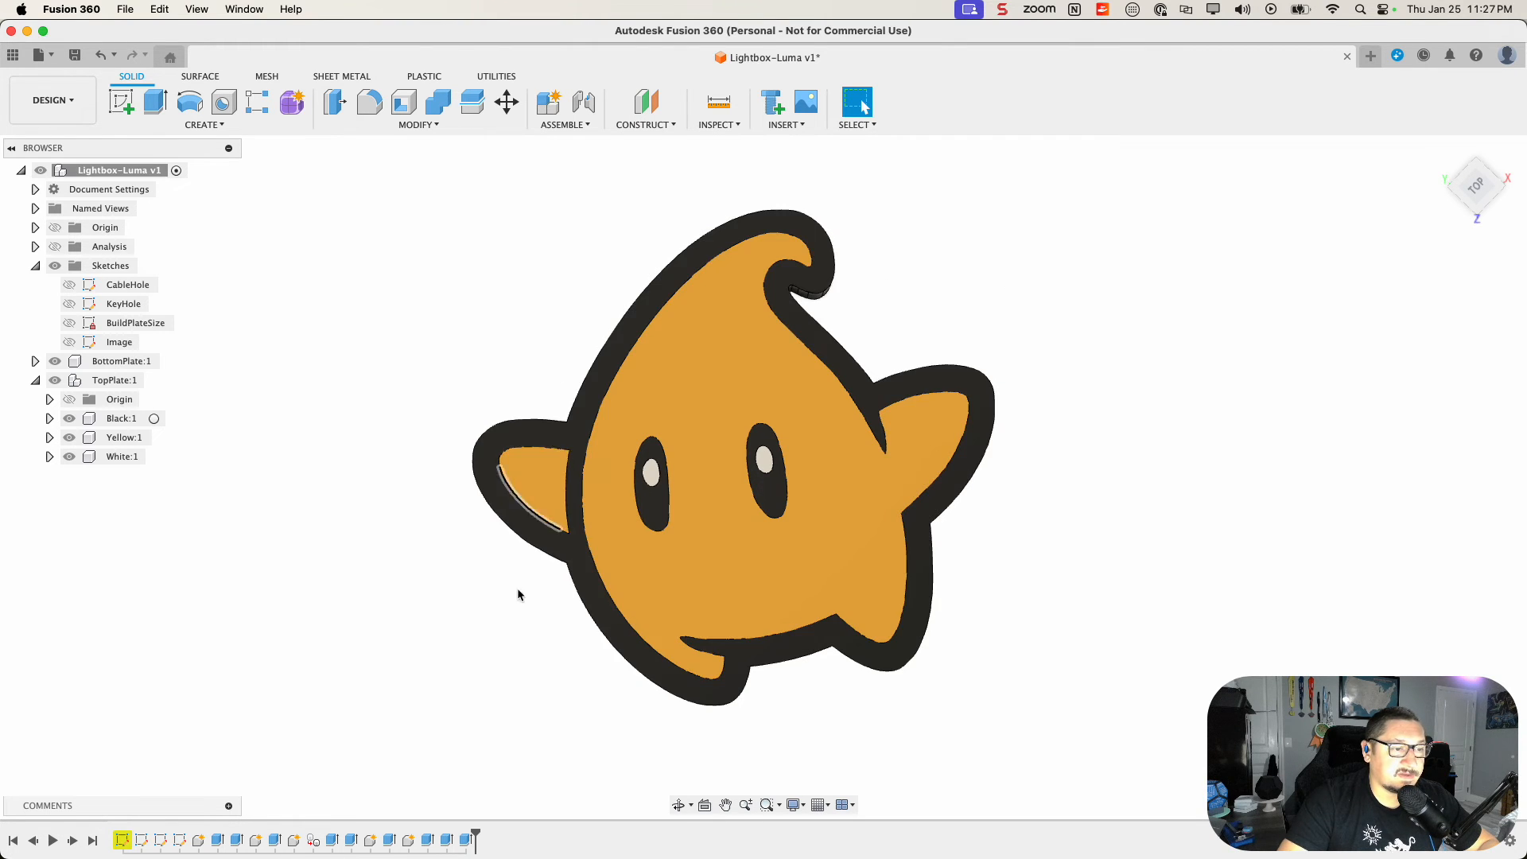
middle_click_drag(538, 666, 544, 587, "shift")
scroll(517, 518, "up", 6)
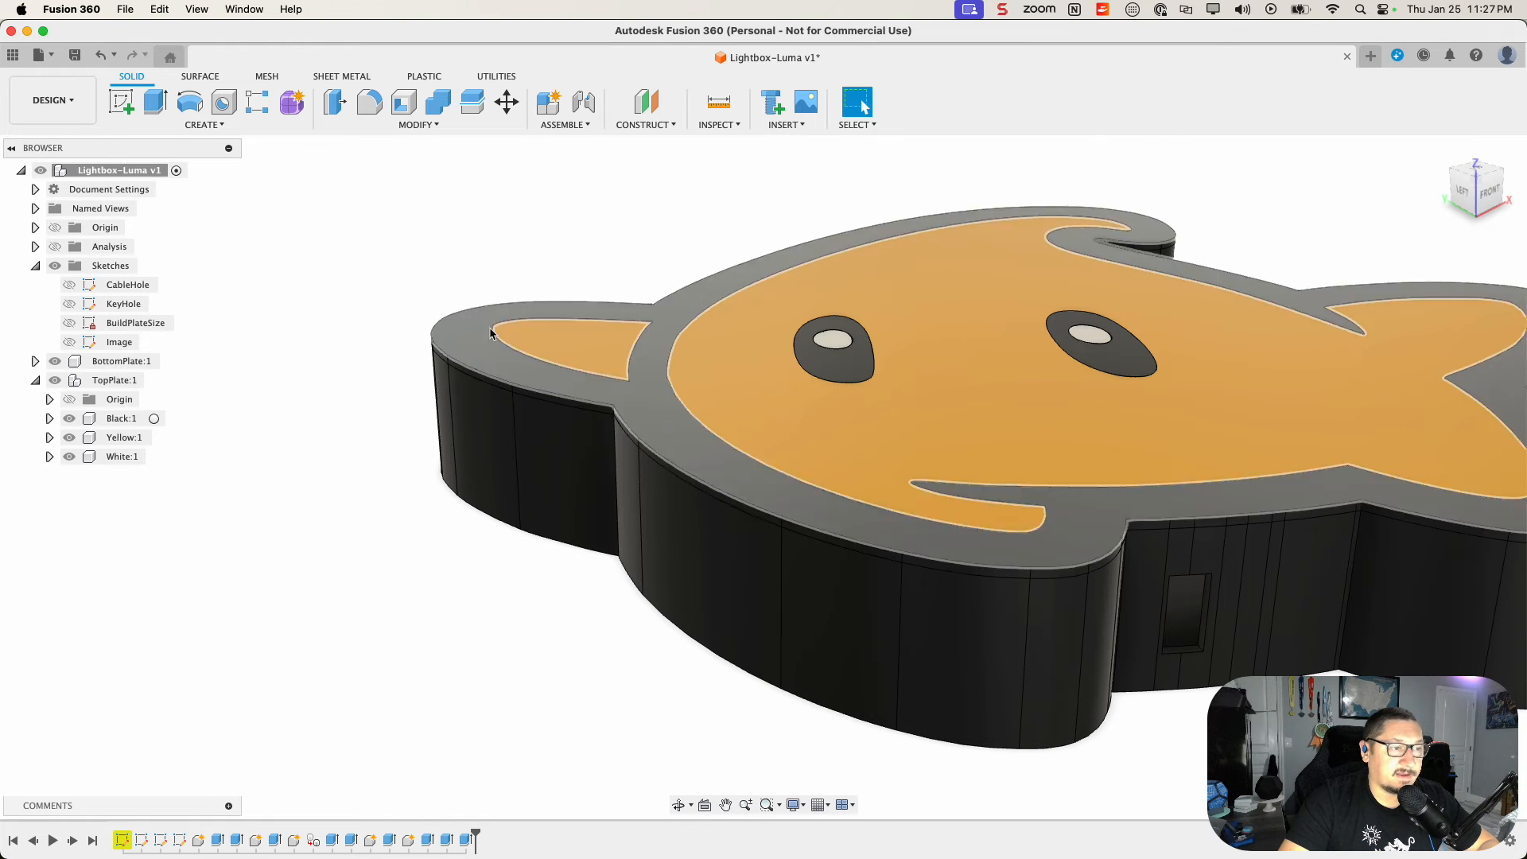
Step: Start a fillet on the black rim's outer top edge, selecting the left arm, lower body, left foot and the stretch between the feet
left_click(371, 106)
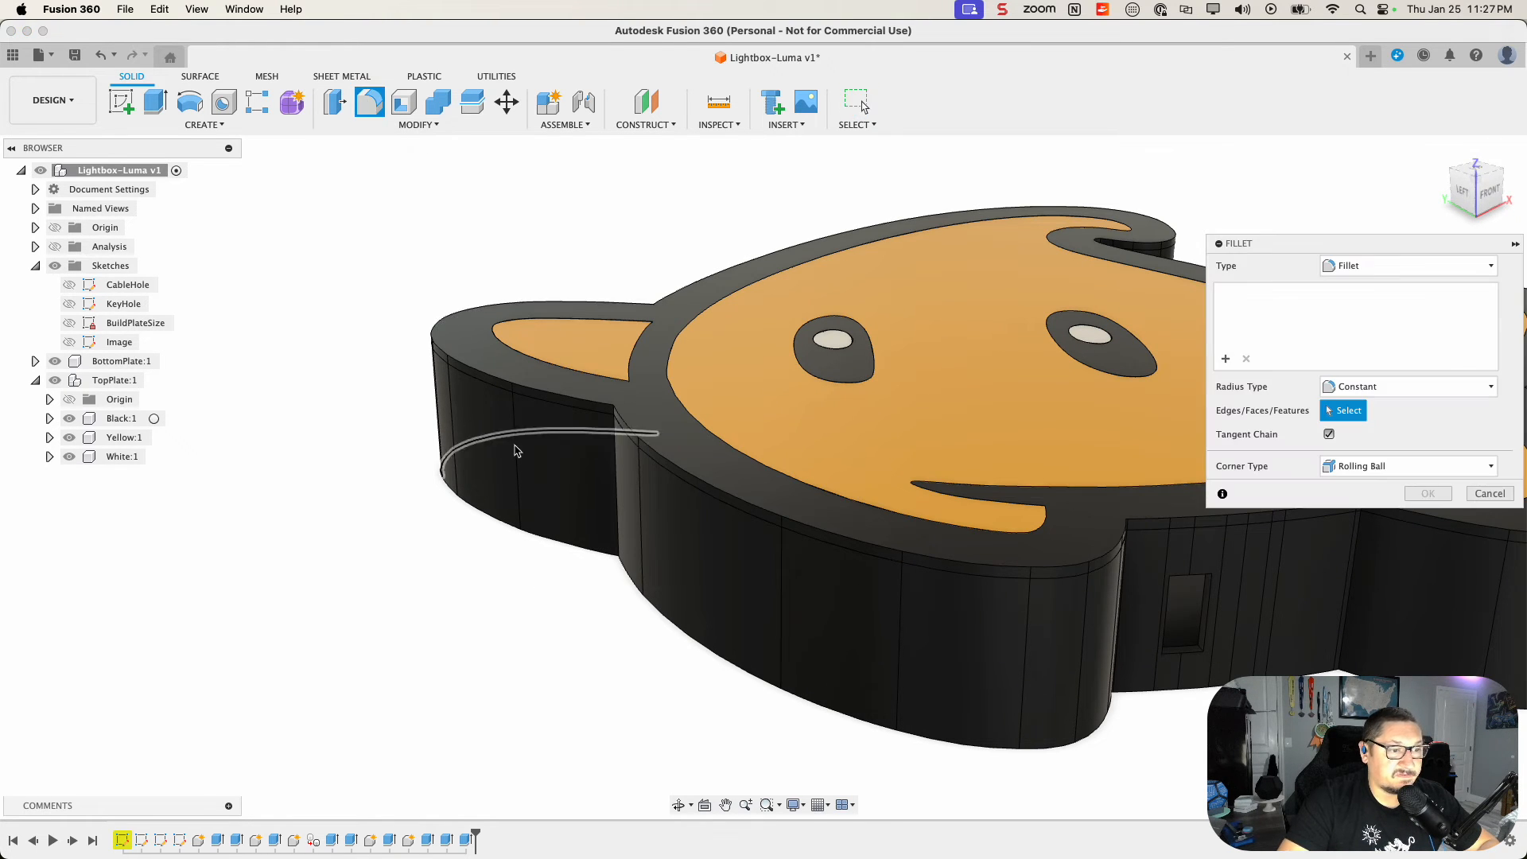
scroll(561, 437, "up", 5)
left_click(578, 360)
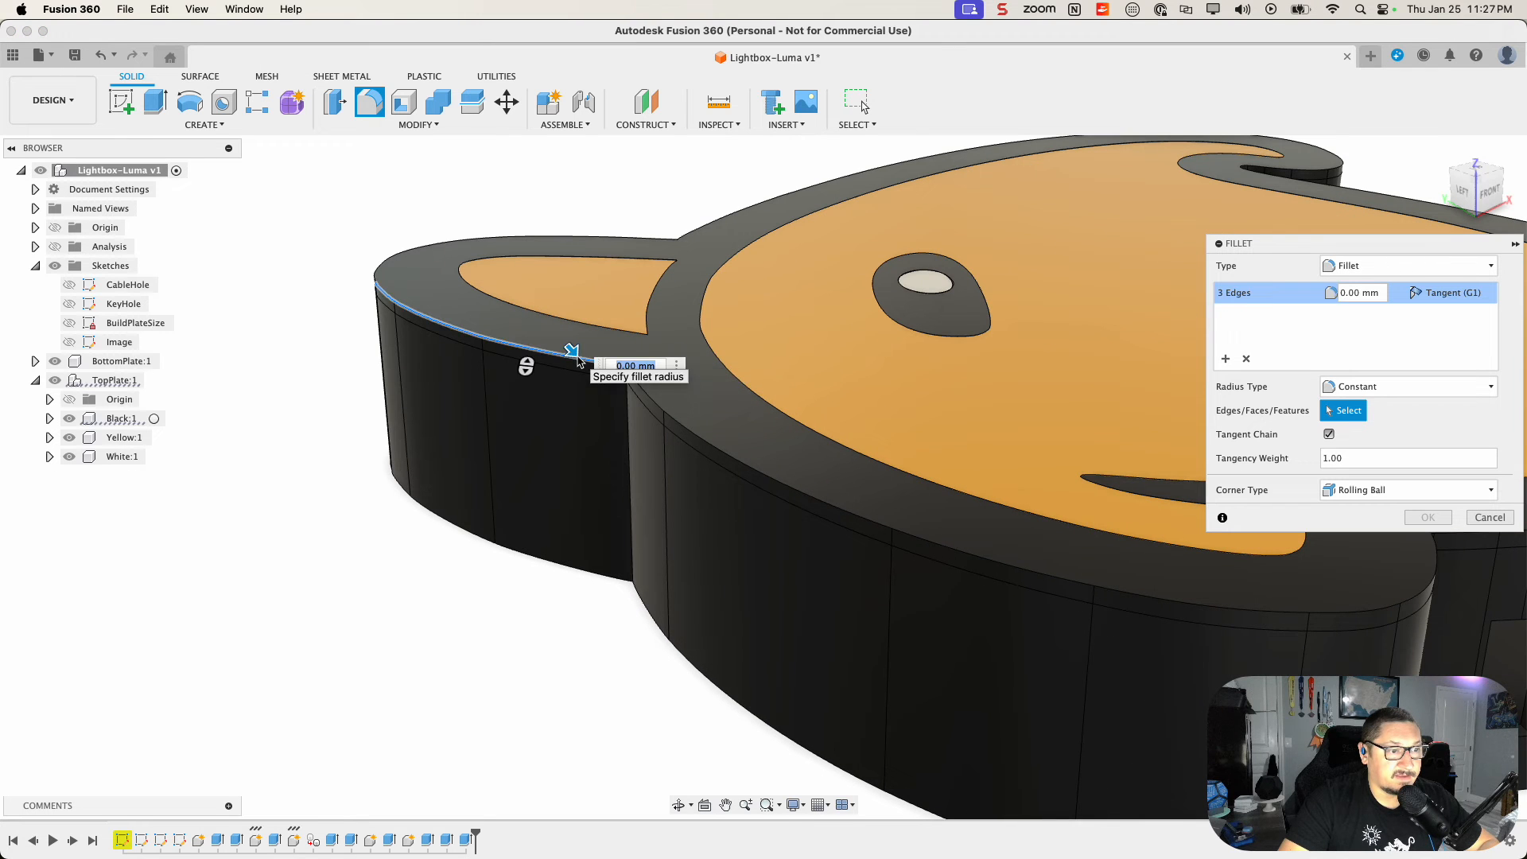
left_click(682, 429)
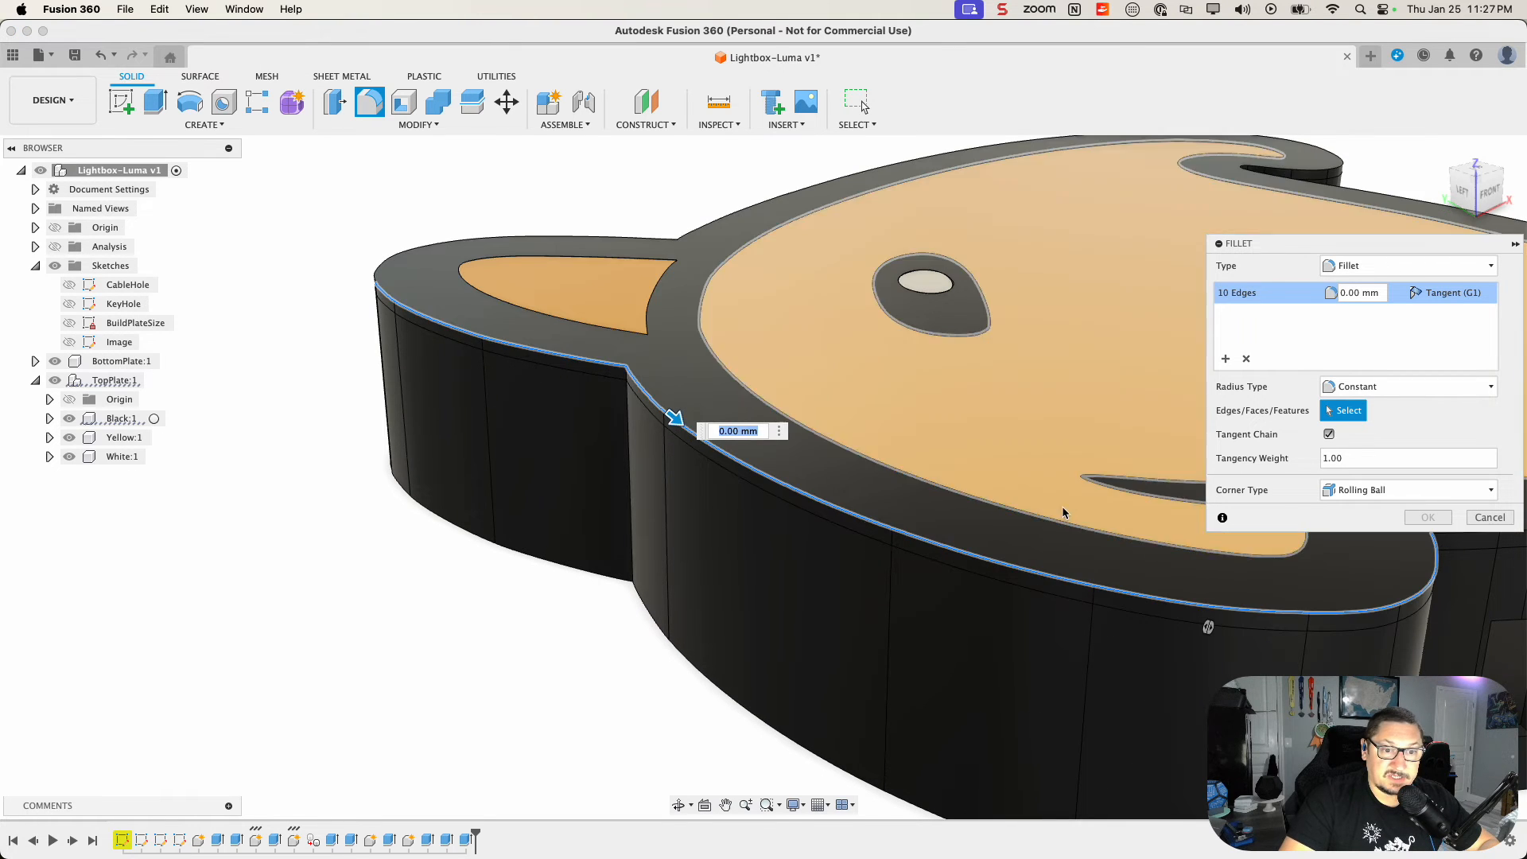
middle_click_drag(683, 429, 432, 519)
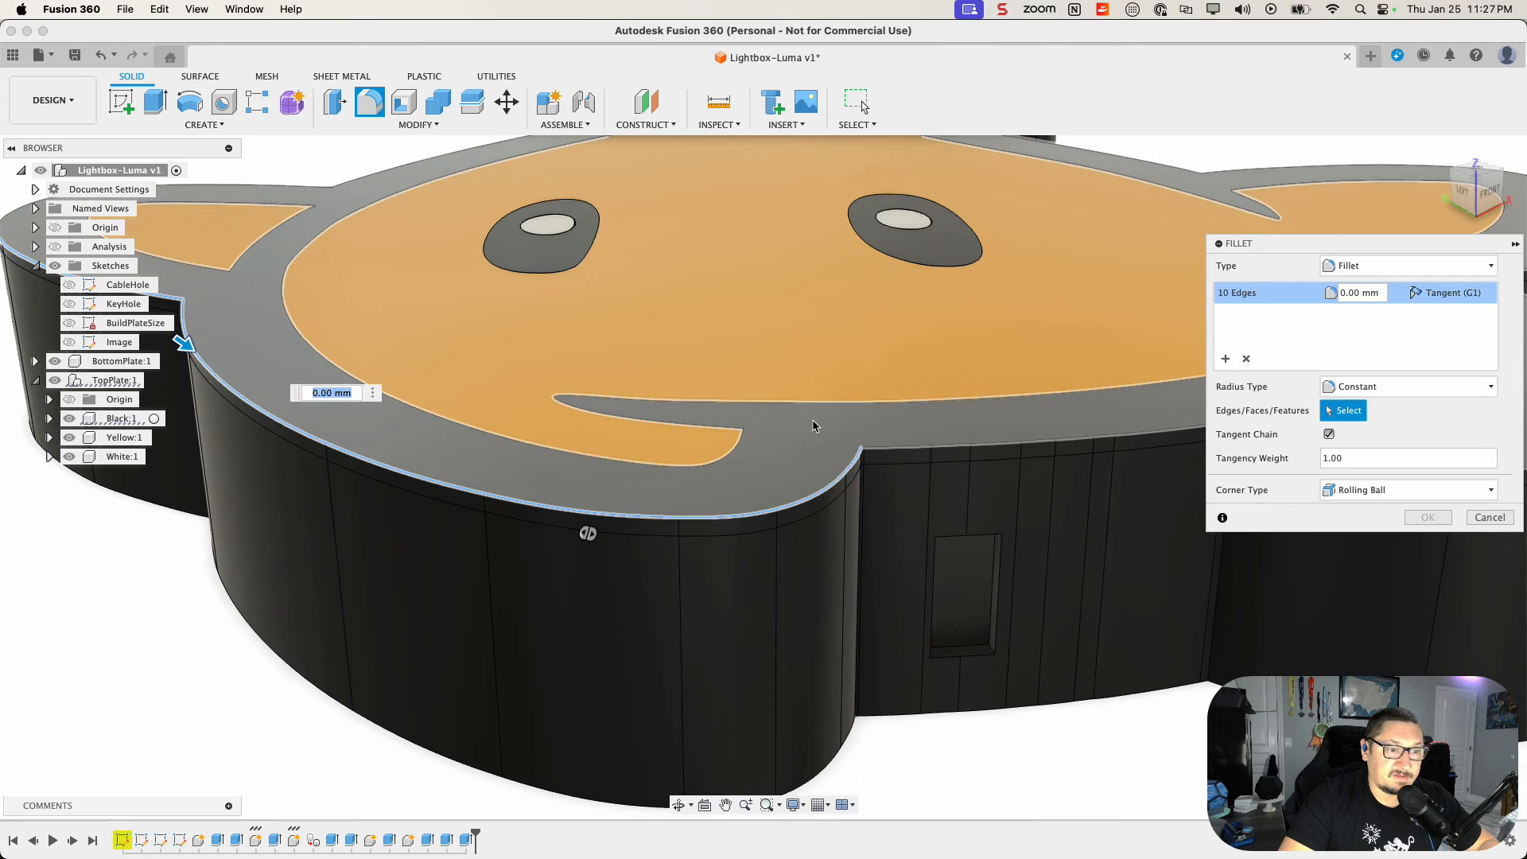
left_click(940, 443)
middle_click_drag(1134, 496, 742, 494)
left_click(781, 430)
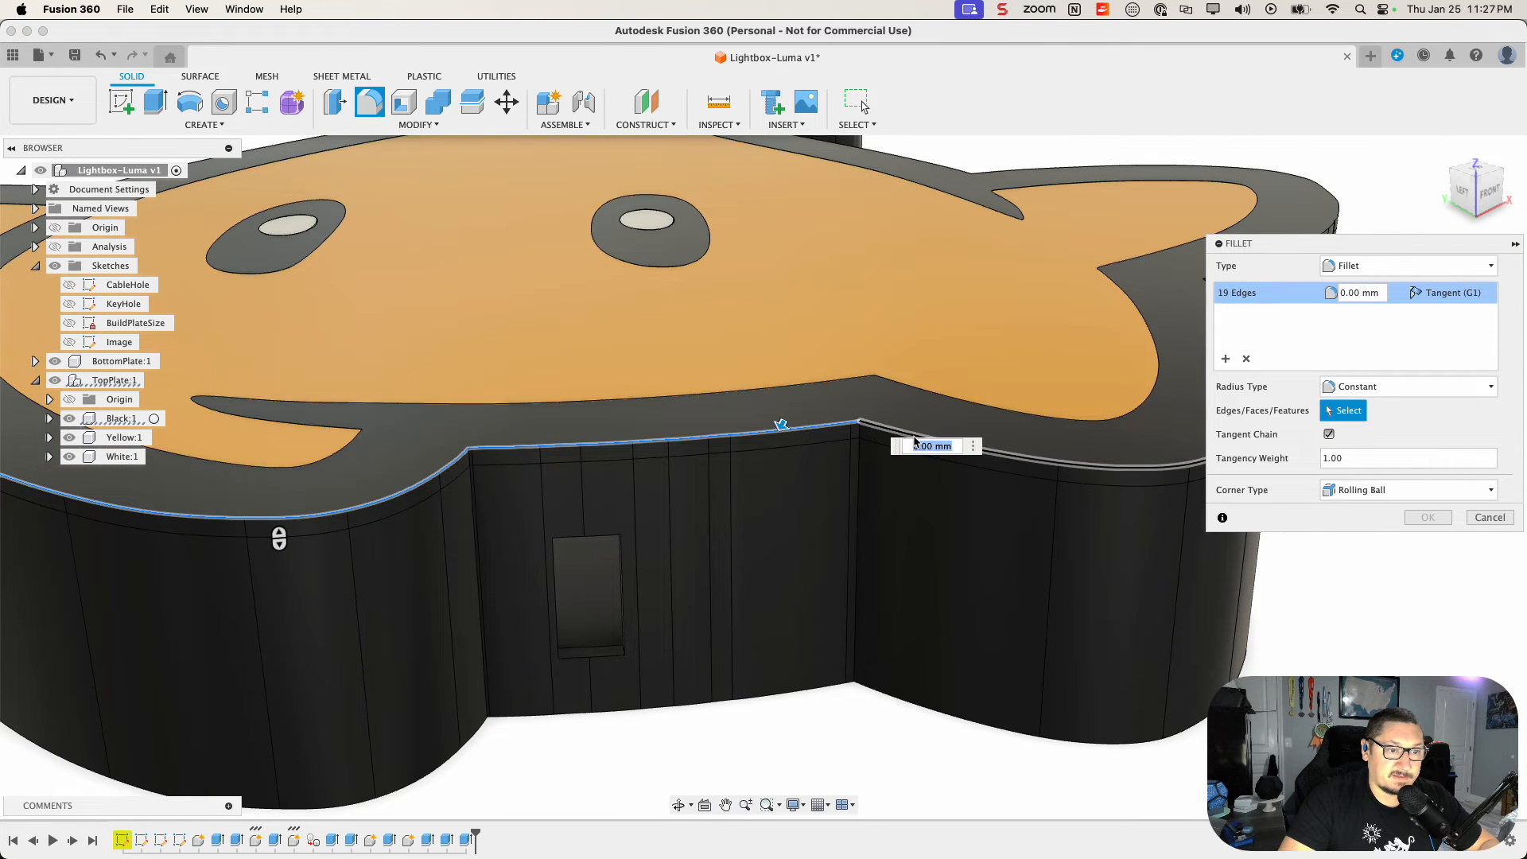
Step: Add the outer top edges around the right foot, along the right body side and under the right arm to the fillet selection
left_click(912, 437)
middle_click_drag(896, 520, 439, 512)
middle_click_drag(877, 465, 944, 457, "shift")
left_click(678, 268)
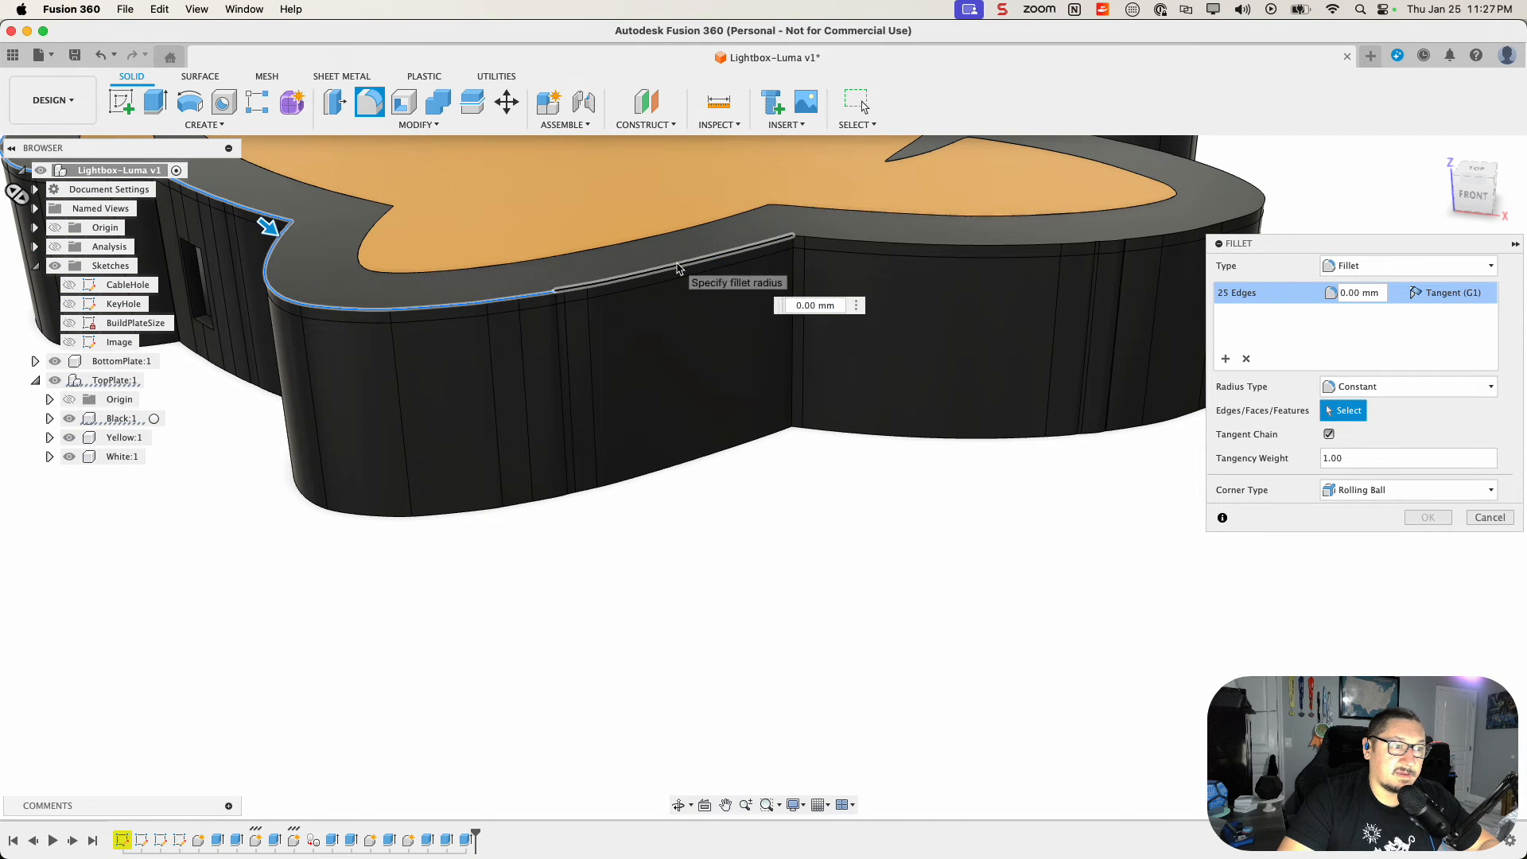
left_click(845, 241)
middle_click_drag(915, 344, 1097, 326, "shift")
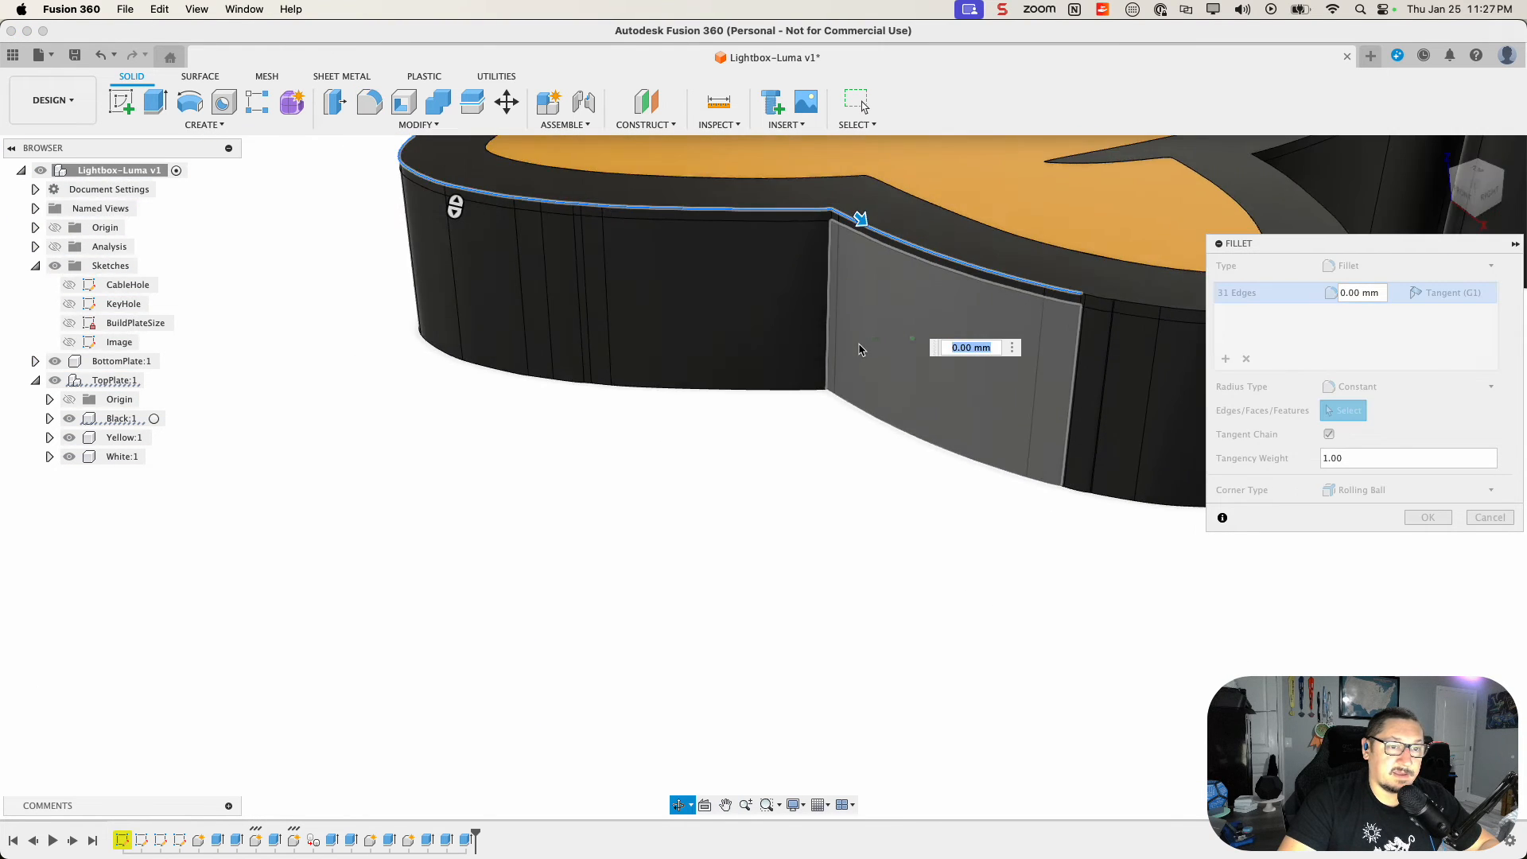
left_click(1108, 305)
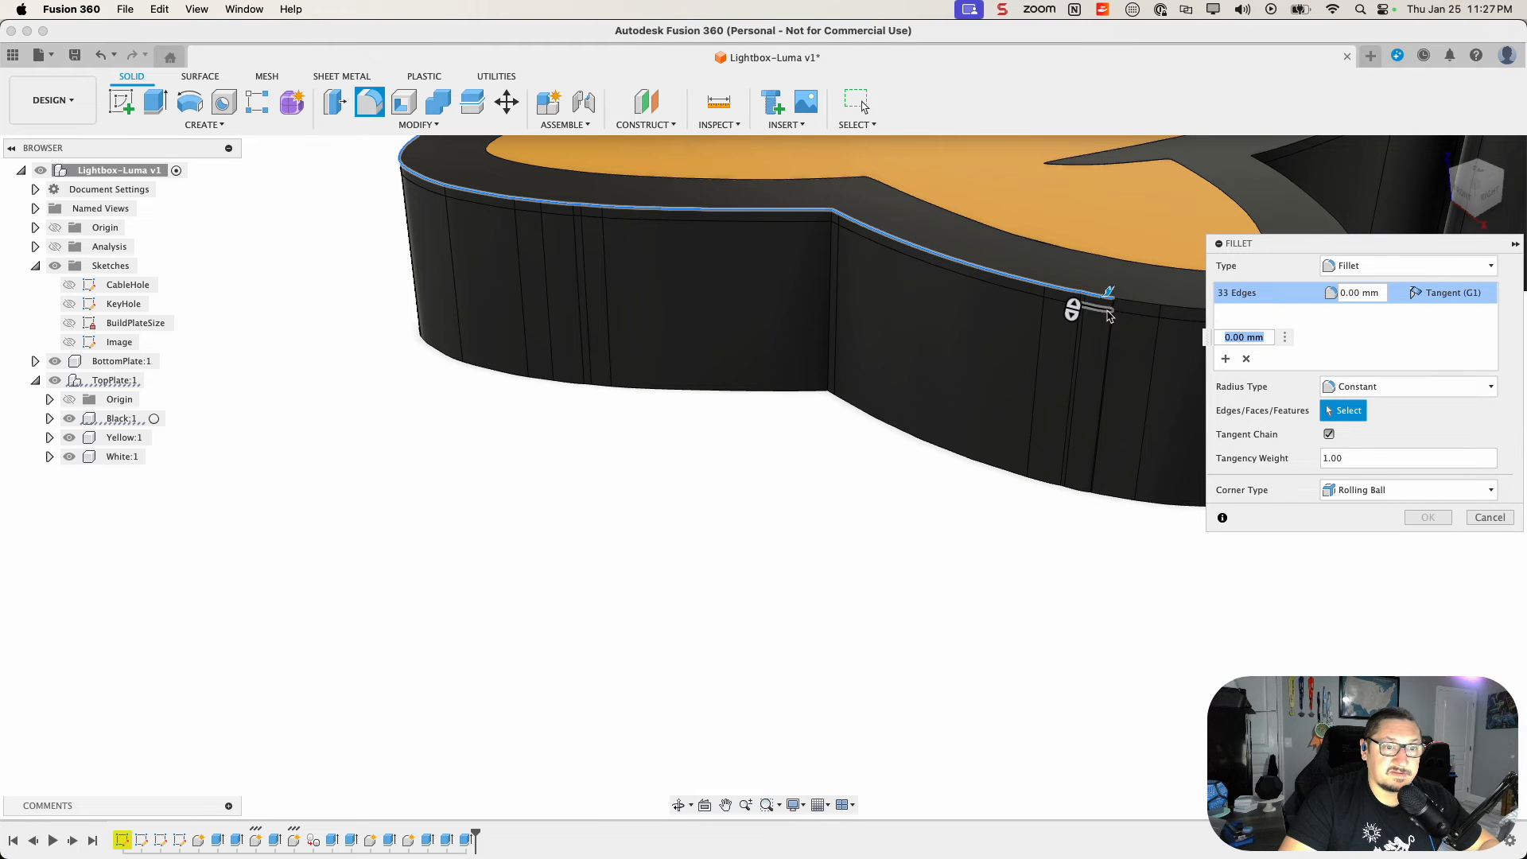
Step: Add the outer top edges around the right arm's tip and along its upper side to the fillet selection
middle_click_drag(1069, 499, 524, 499)
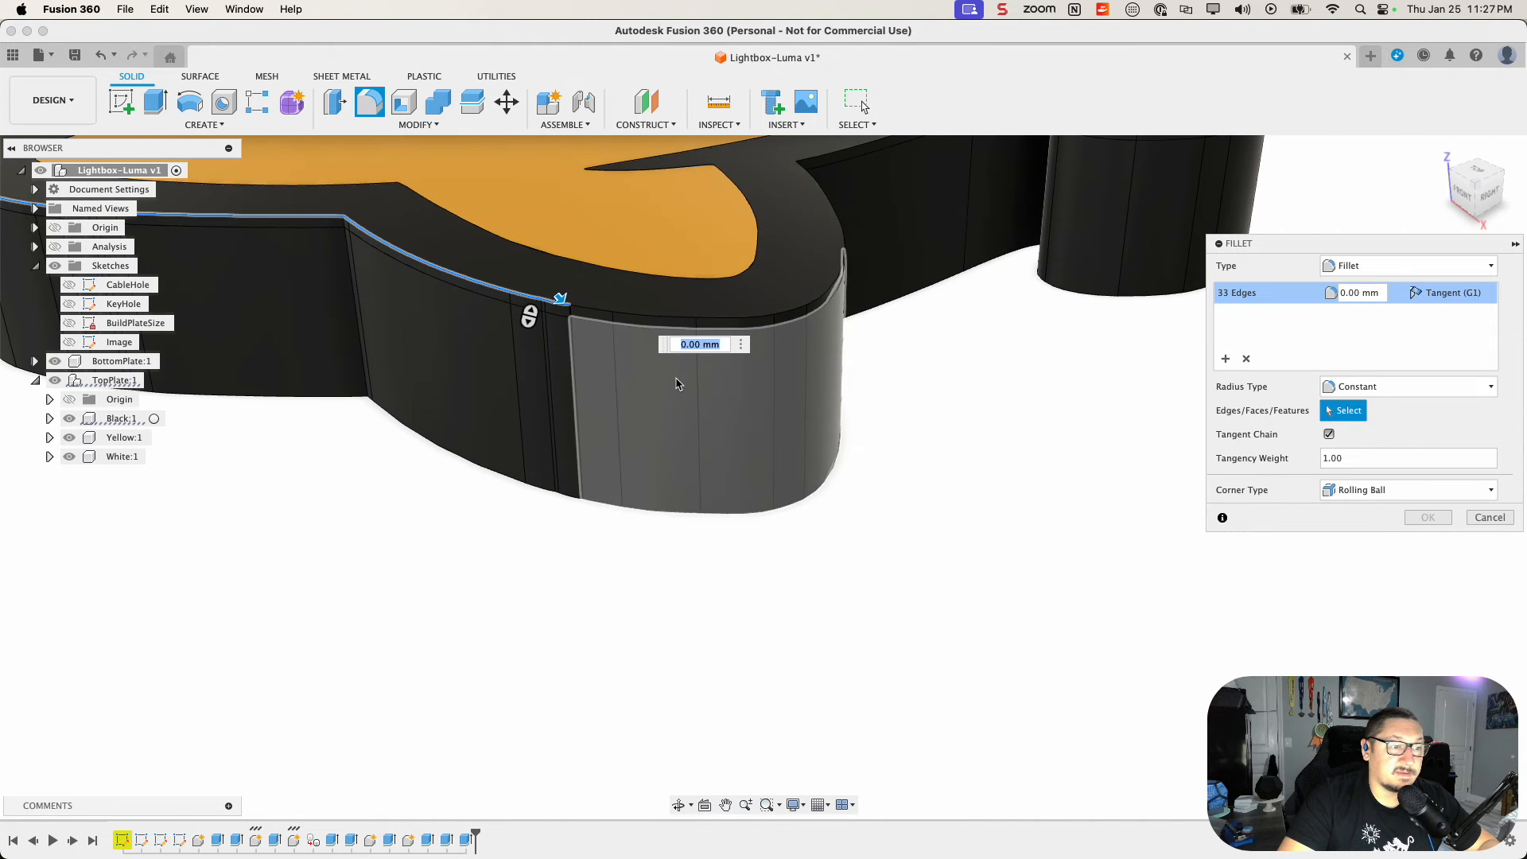
left_click(668, 317)
middle_click_drag(911, 376, 848, 377, "shift")
left_click(702, 191)
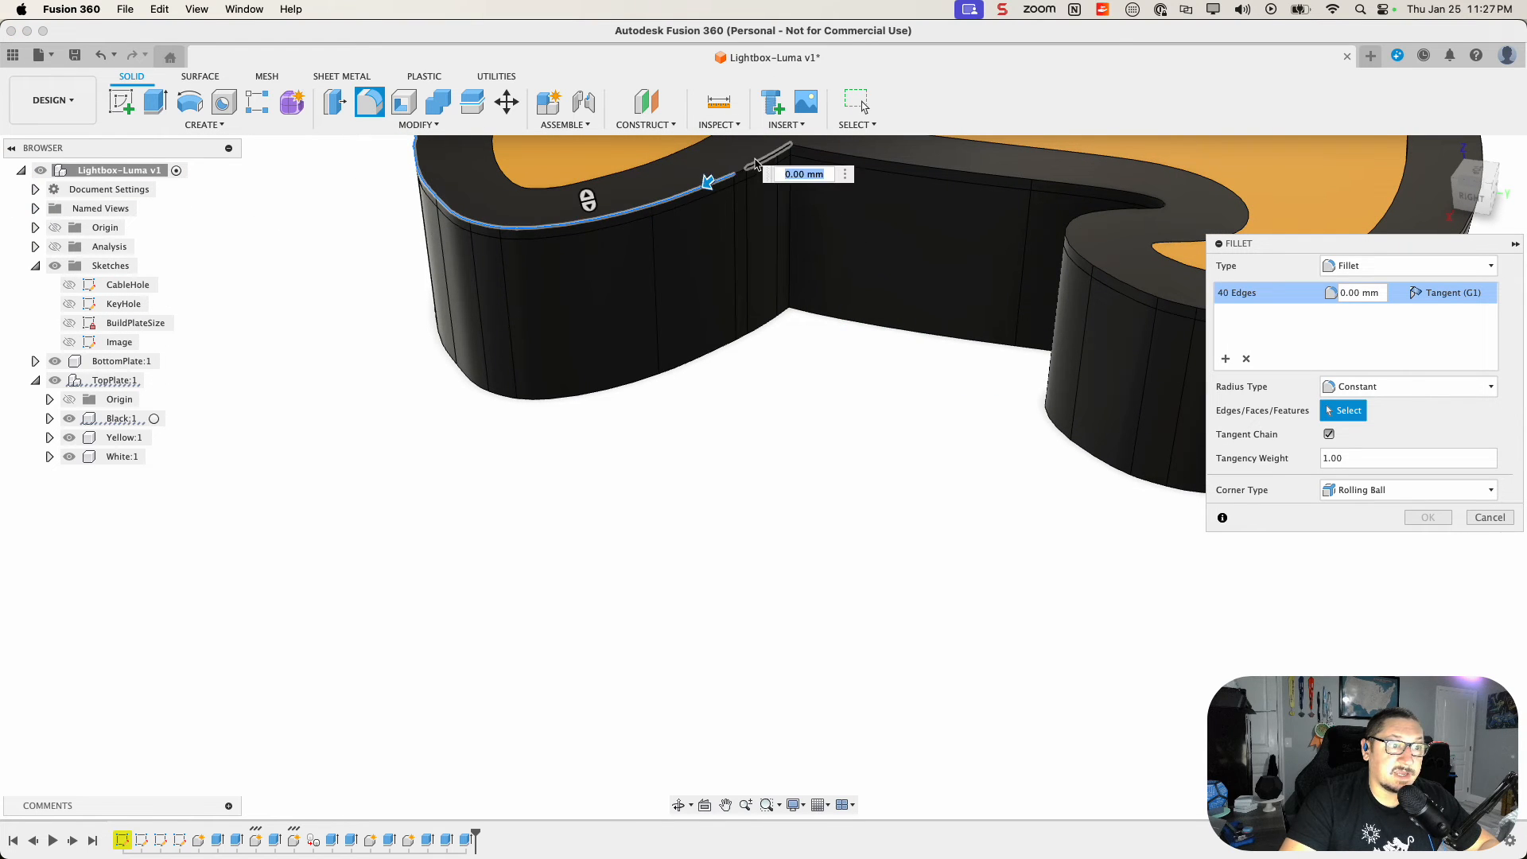
scroll(748, 174, "up", 5)
left_click(737, 169)
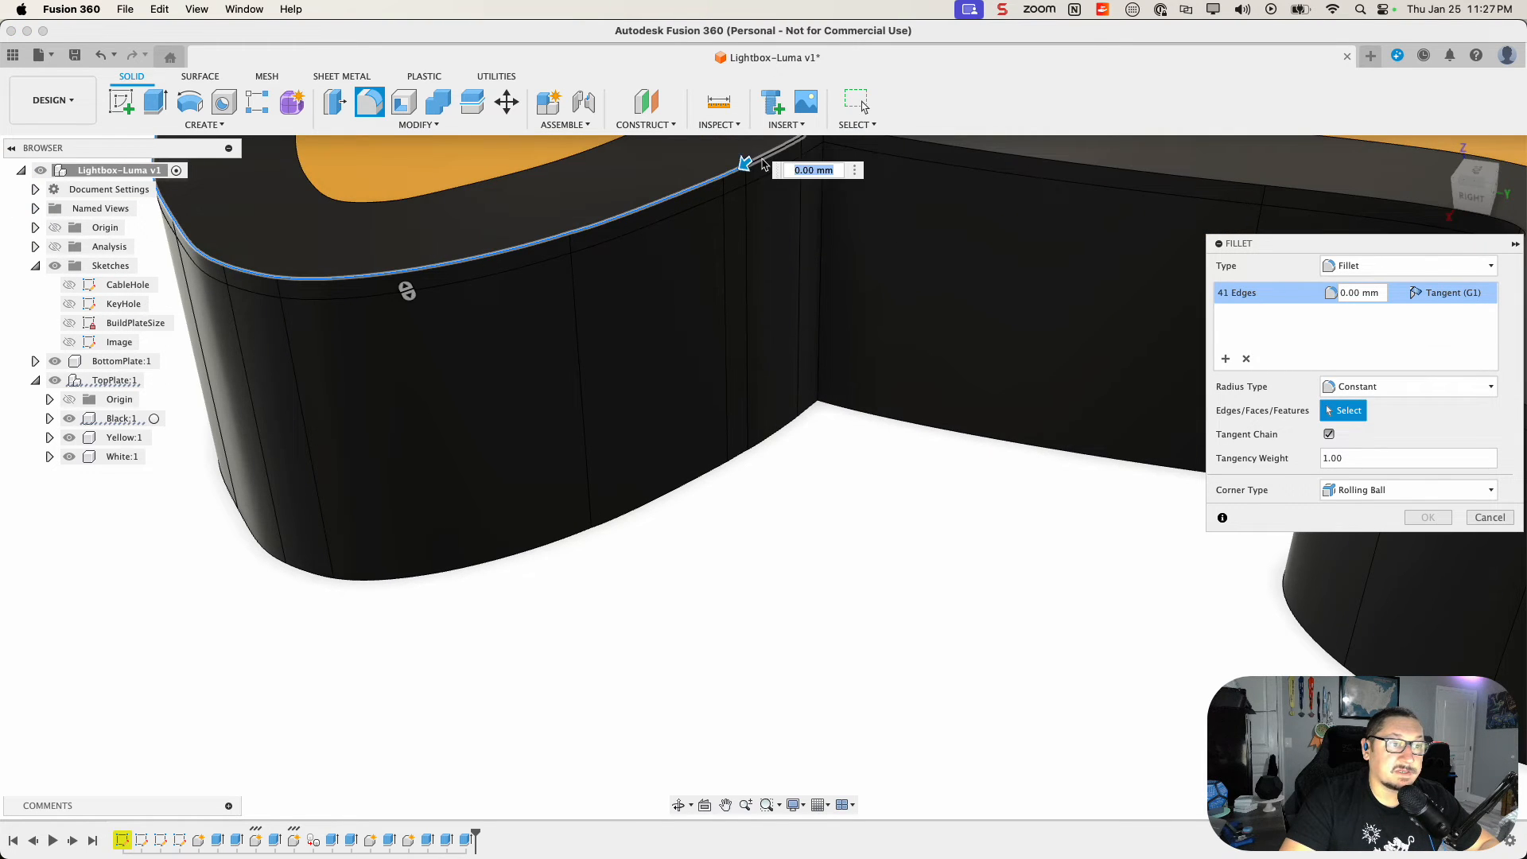
left_click(753, 163)
scroll(835, 276, "down", 2)
Step: Add the outer top edges from the right arm up the head and into the curl to the fillet selection
left_click(876, 168)
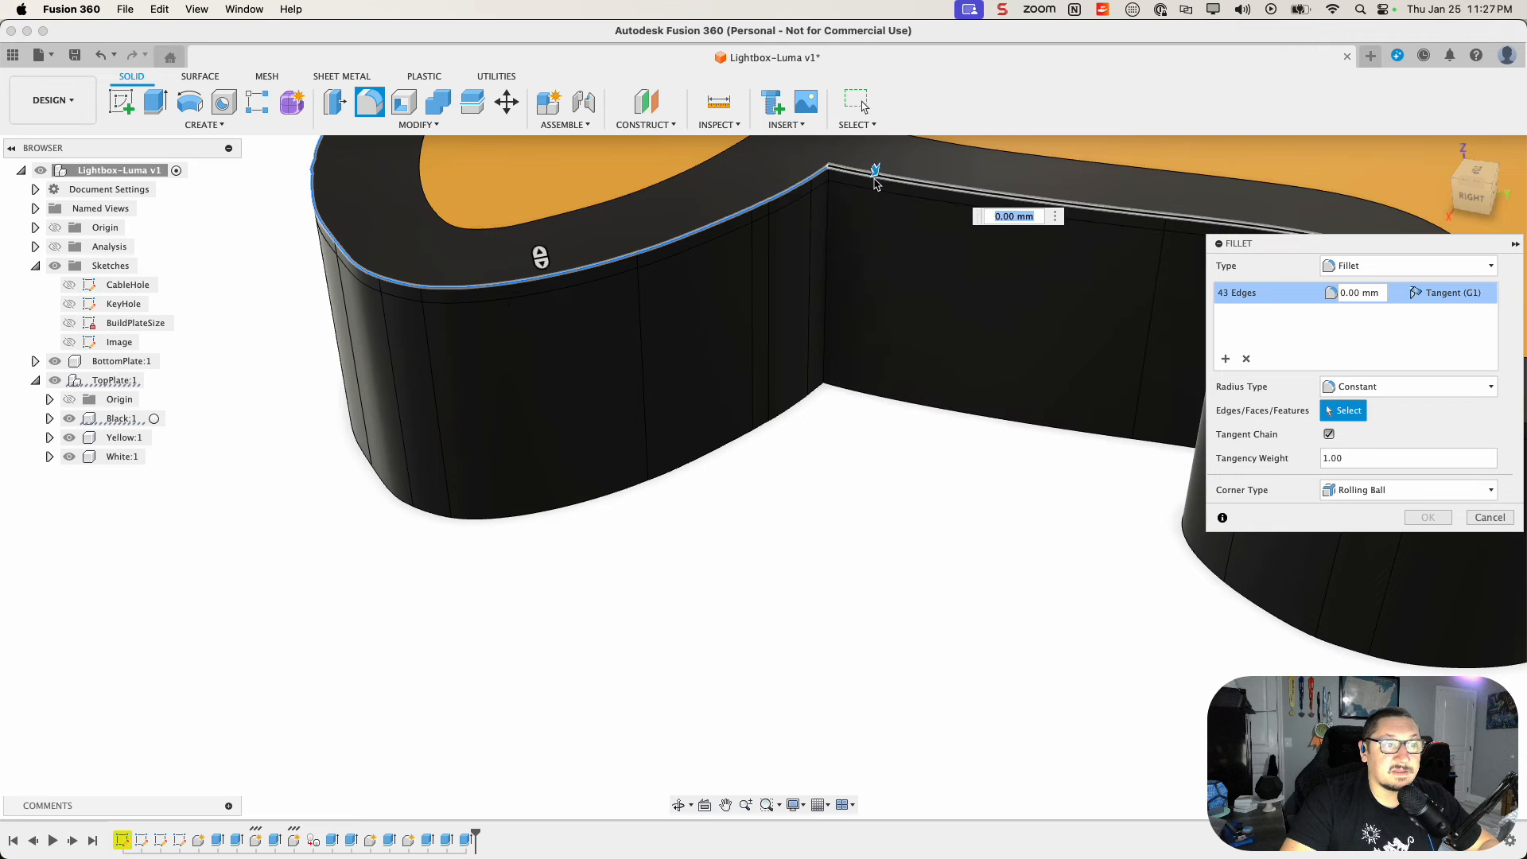
middle_click_drag(946, 397, 839, 344, "shift")
middle_click_drag(828, 214, 844, 490)
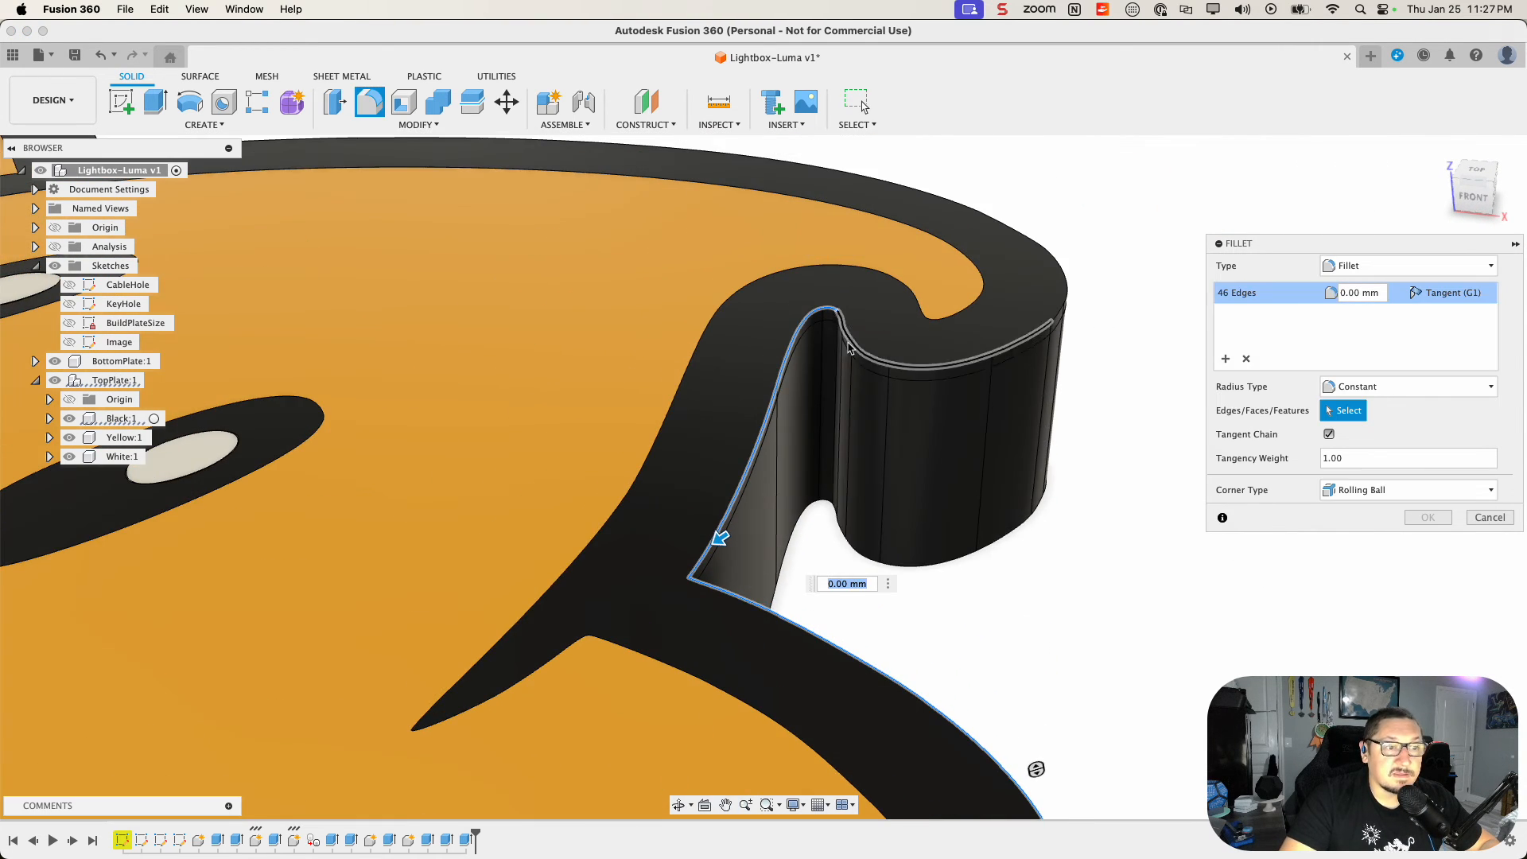
scroll(843, 347, "up", 5)
left_click(841, 347)
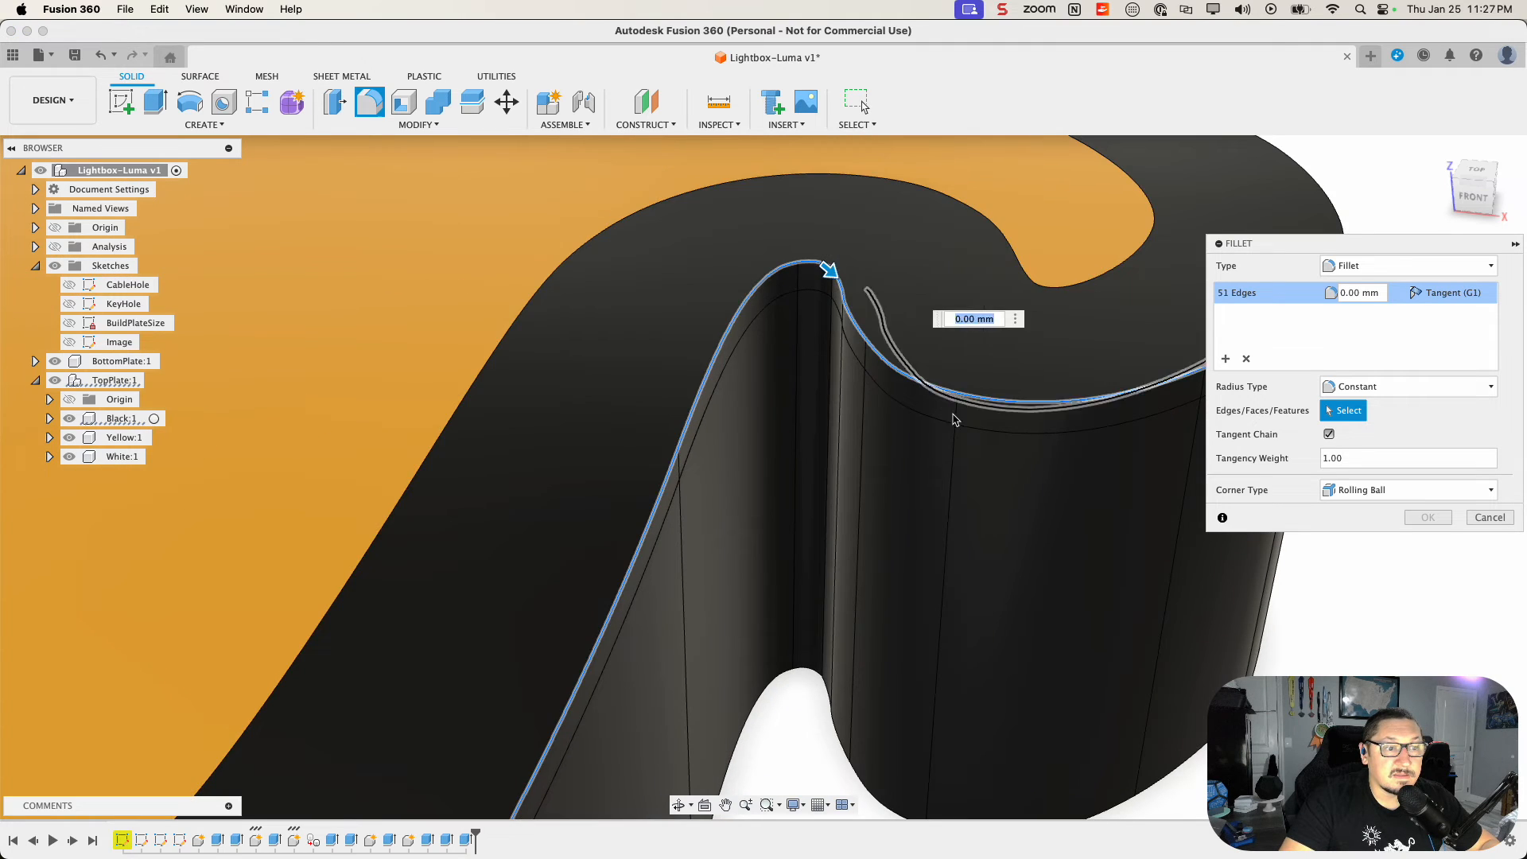
Step: Complete the fillet selection with the outer top edges around the curl's tip, down the head and onto the left arm
scroll(994, 500, "down", 3)
middle_click_drag(1062, 526, 972, 520, "shift")
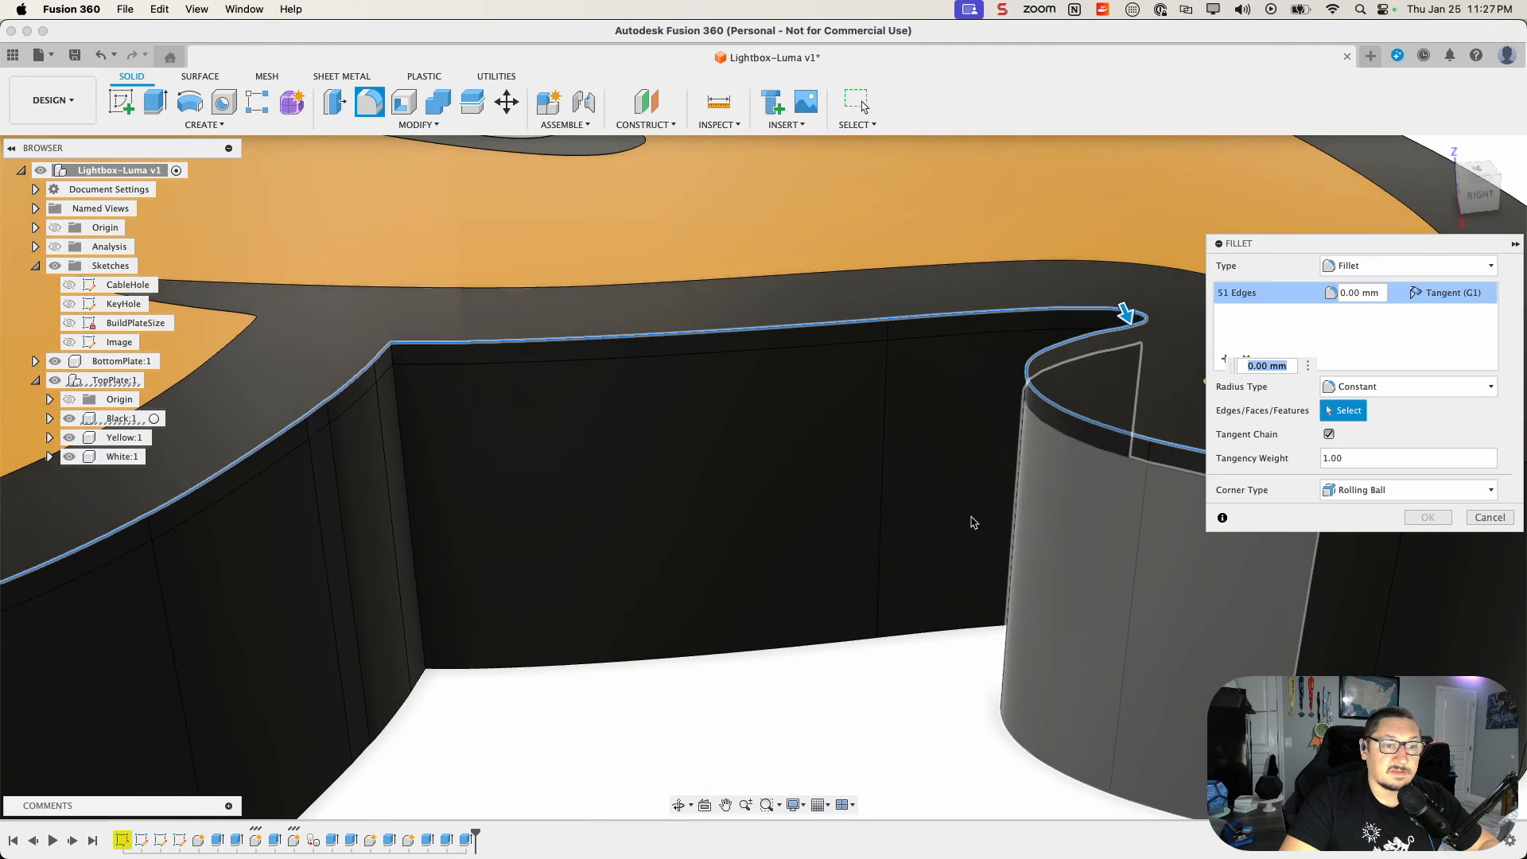
scroll(971, 520, "down", 5)
scroll(972, 521, "down", 2)
middle_click_drag(1110, 561, 667, 522)
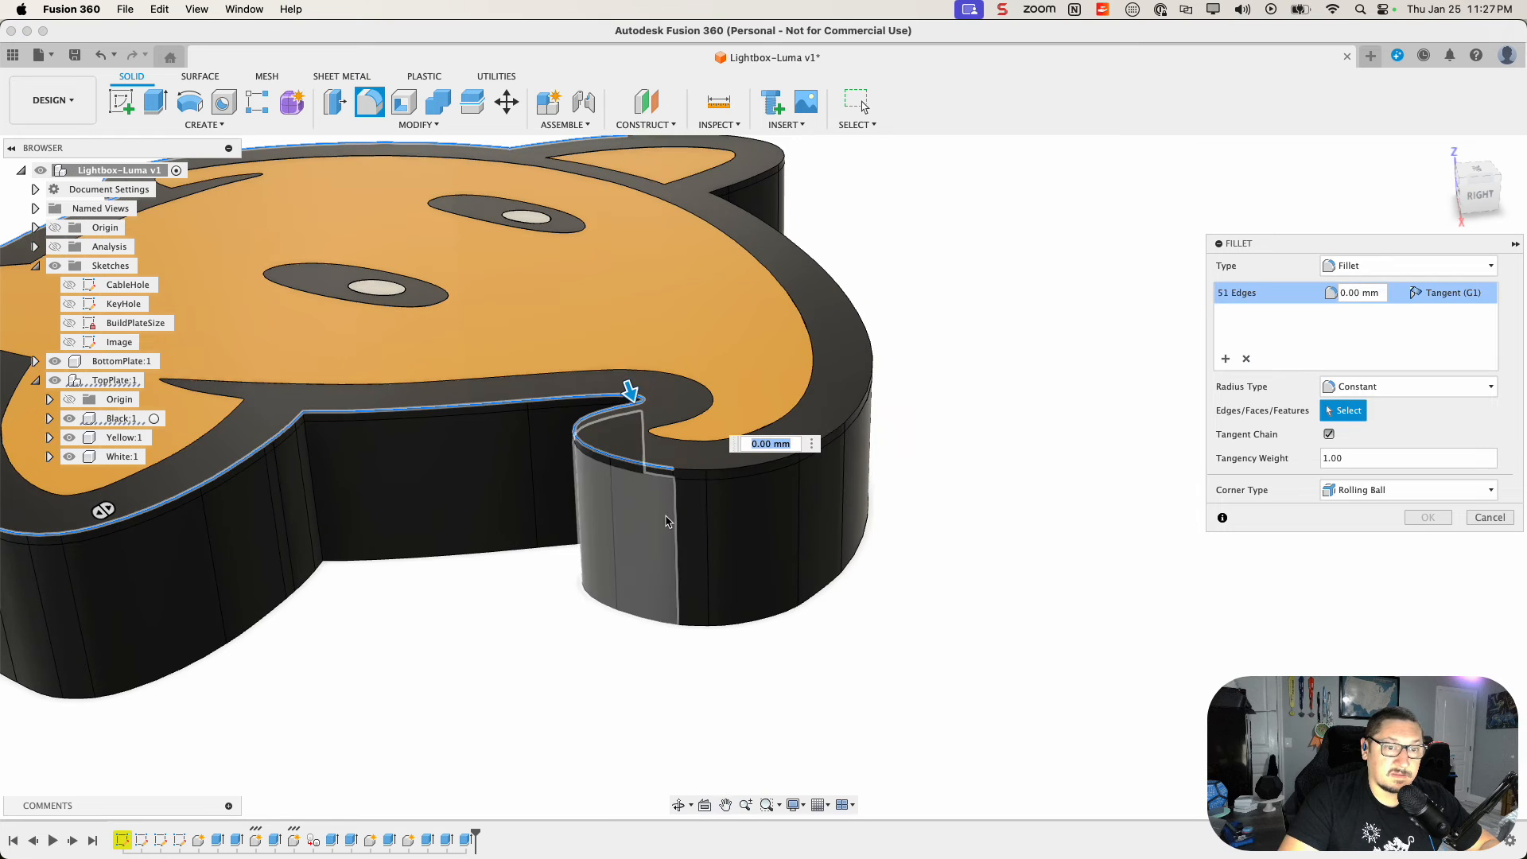
scroll(717, 500, "up", 3)
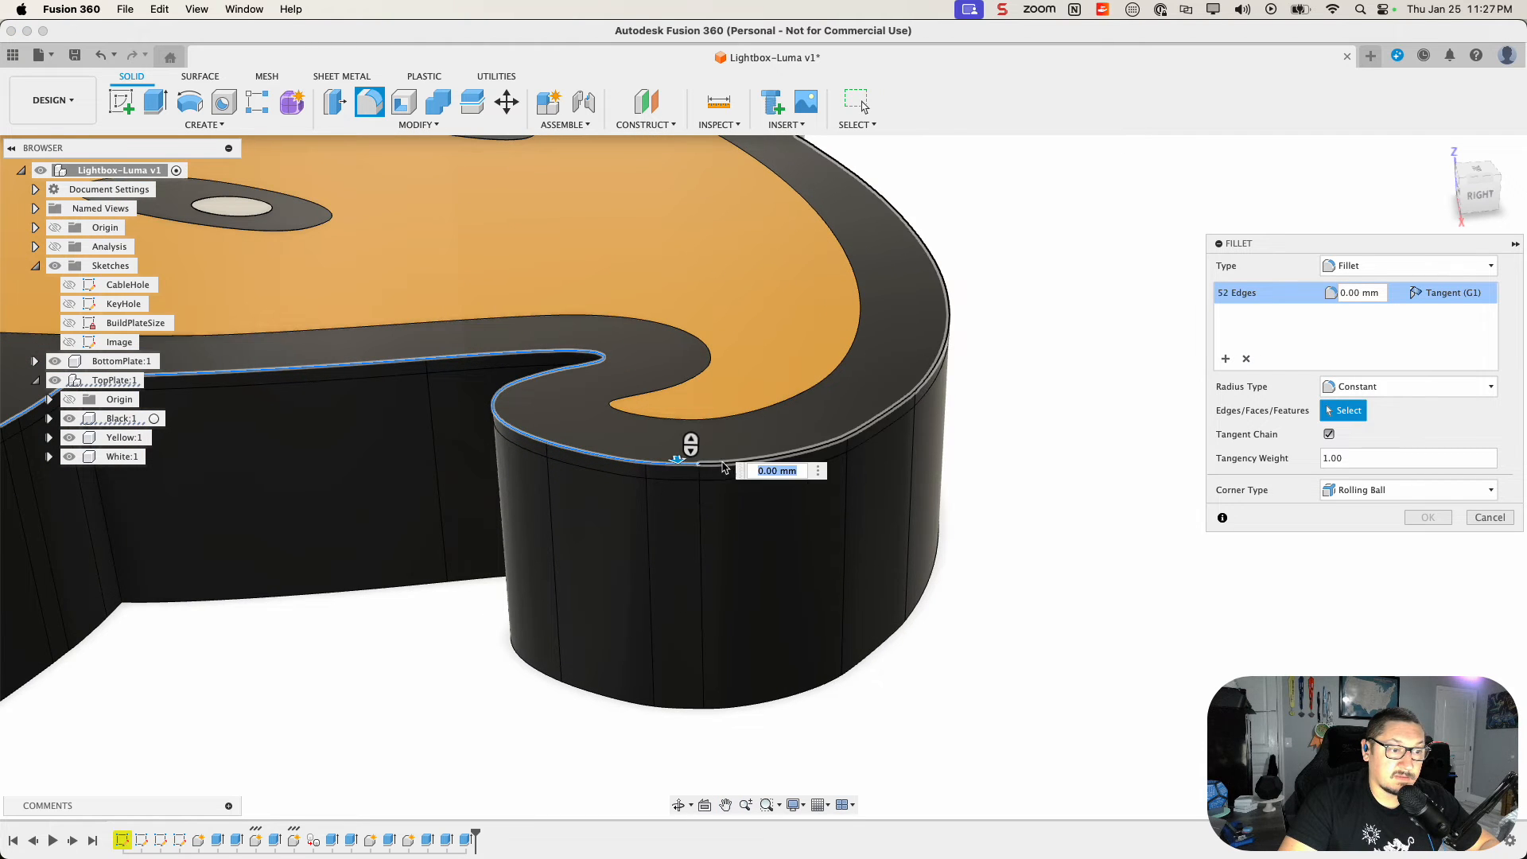
left_click(811, 468)
middle_click_drag(1042, 388, 840, 356, "shift")
scroll(841, 356, "up", 2)
left_click(815, 269)
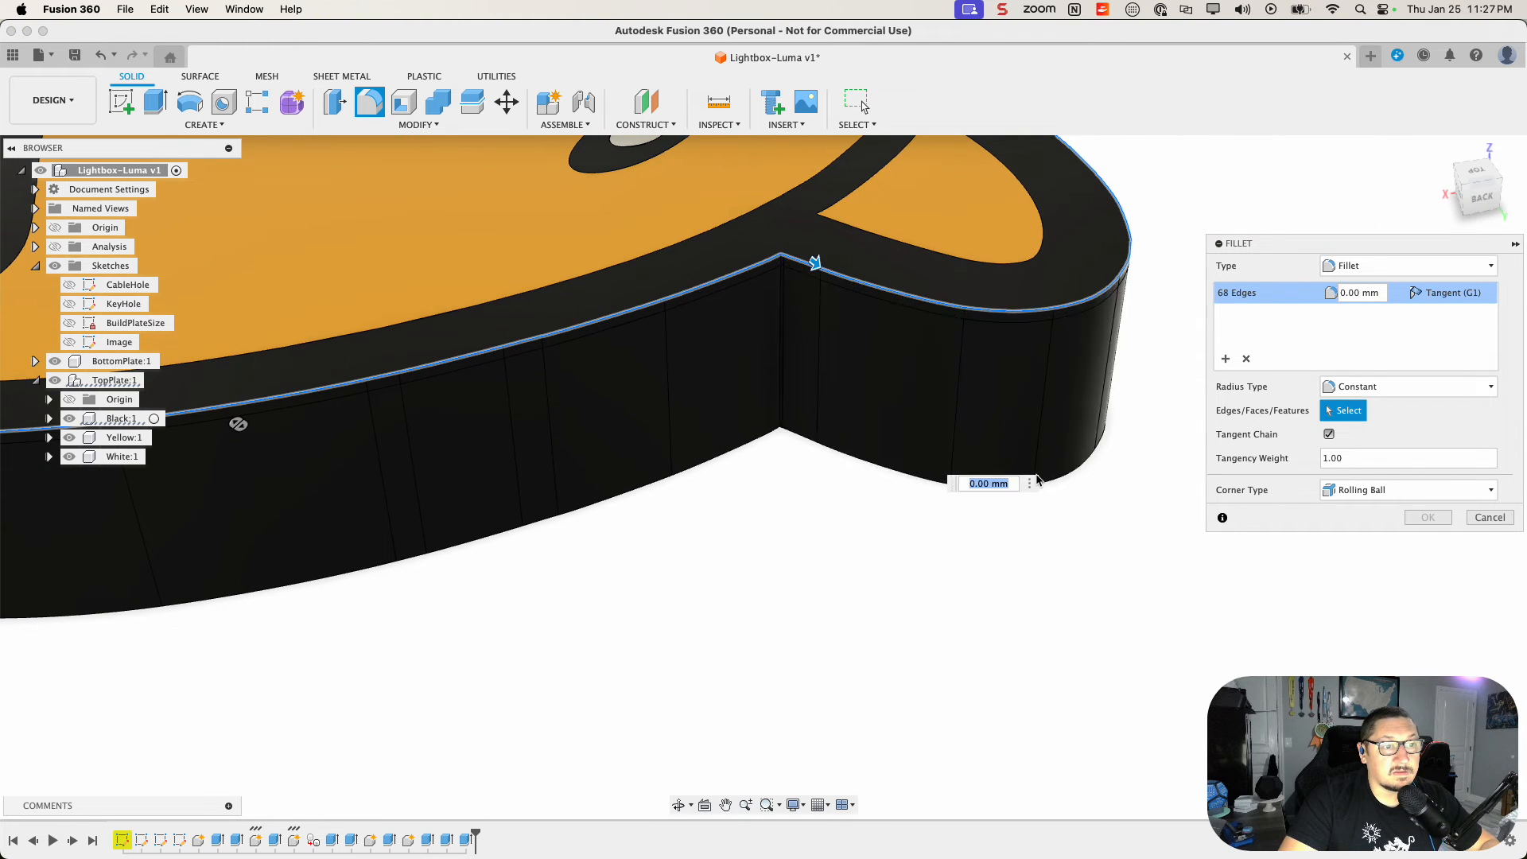
Step: Try fillet radii of 1.5 mm and 12.5 mm on the whole selected rim edge, and abandon the fillet
middle_click_drag(997, 489, 923, 387)
double_click(1359, 293)
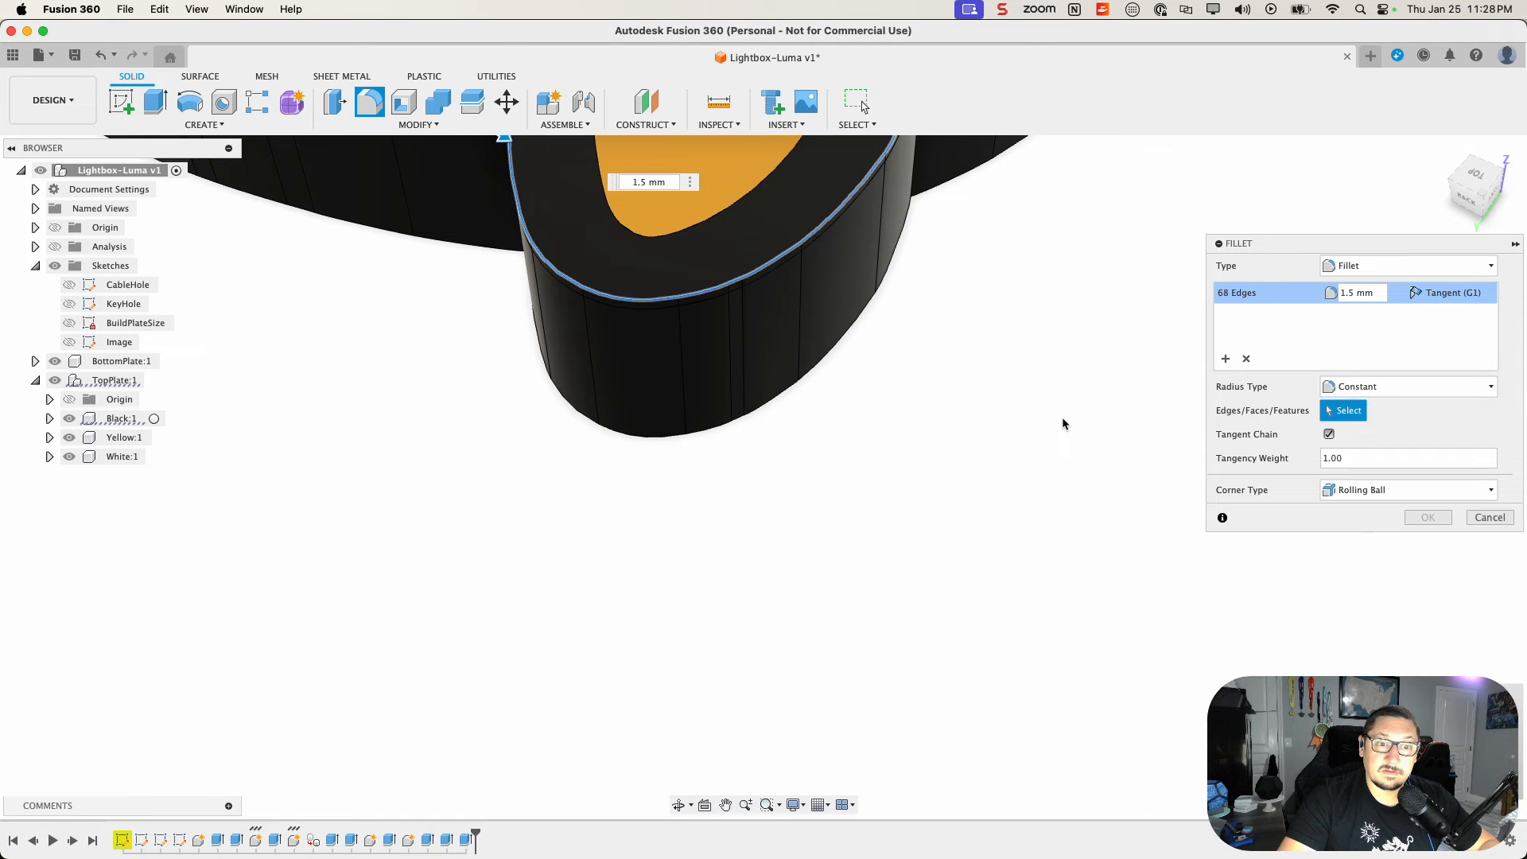
scroll(1061, 417, "down", 2)
middle_click_drag(969, 477, 971, 435, "shift")
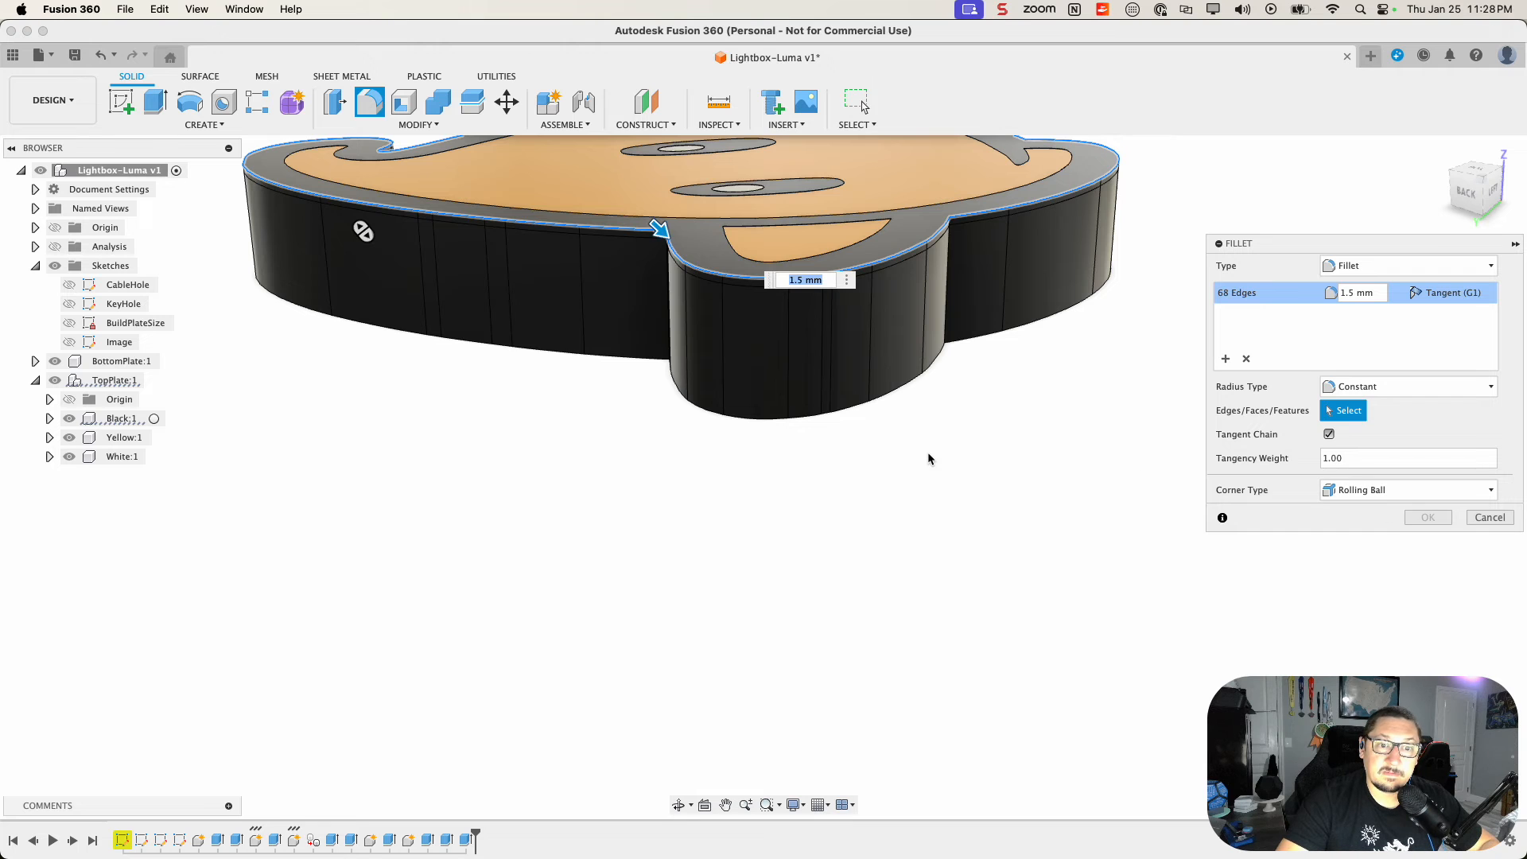
middle_click_drag(599, 423, 648, 359, "shift")
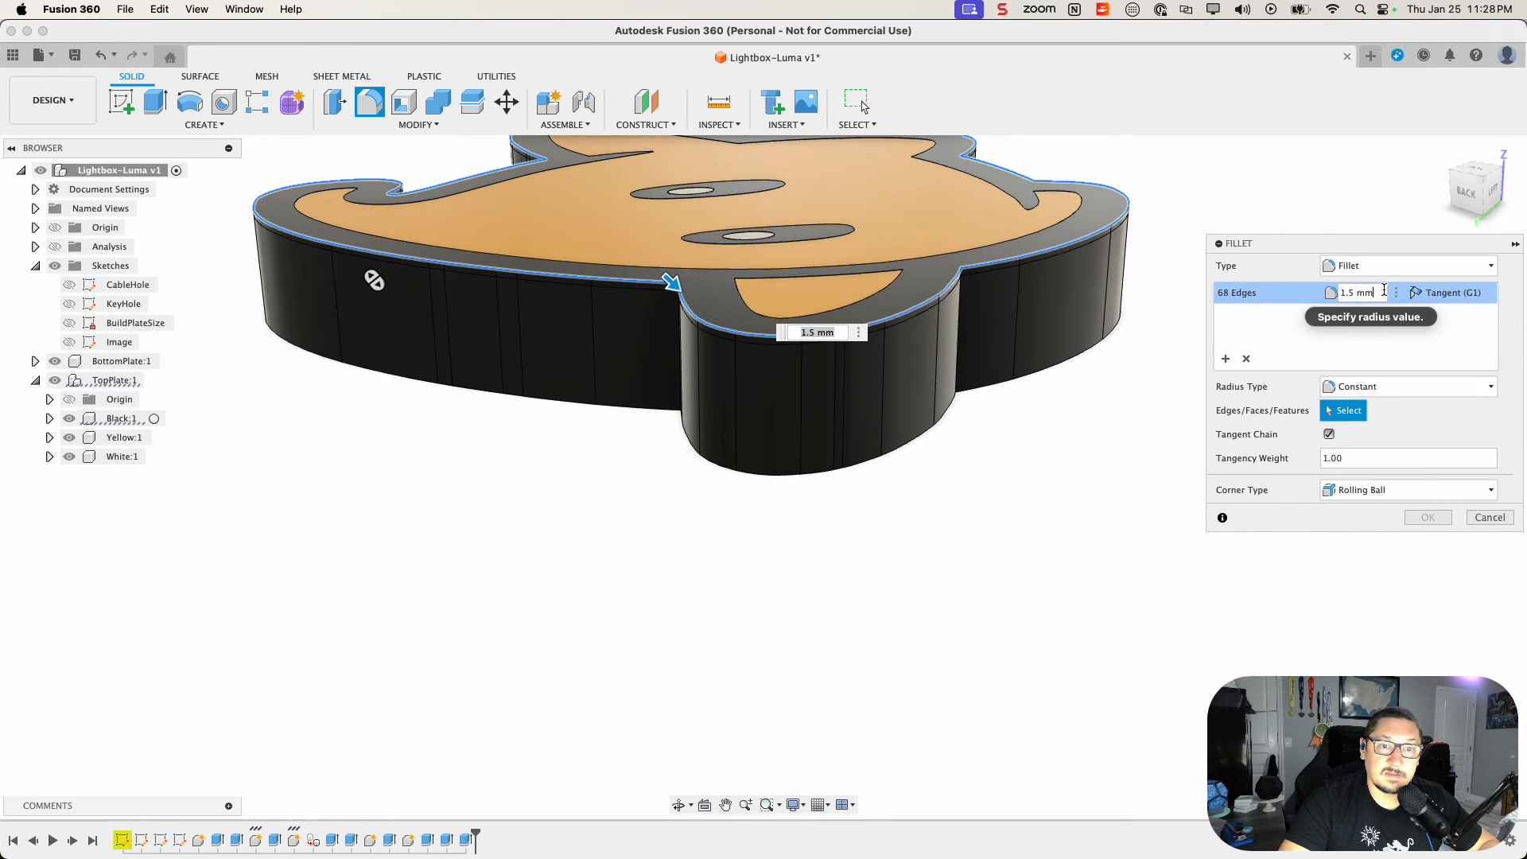
key("BackSpace")
key("BackSpace")
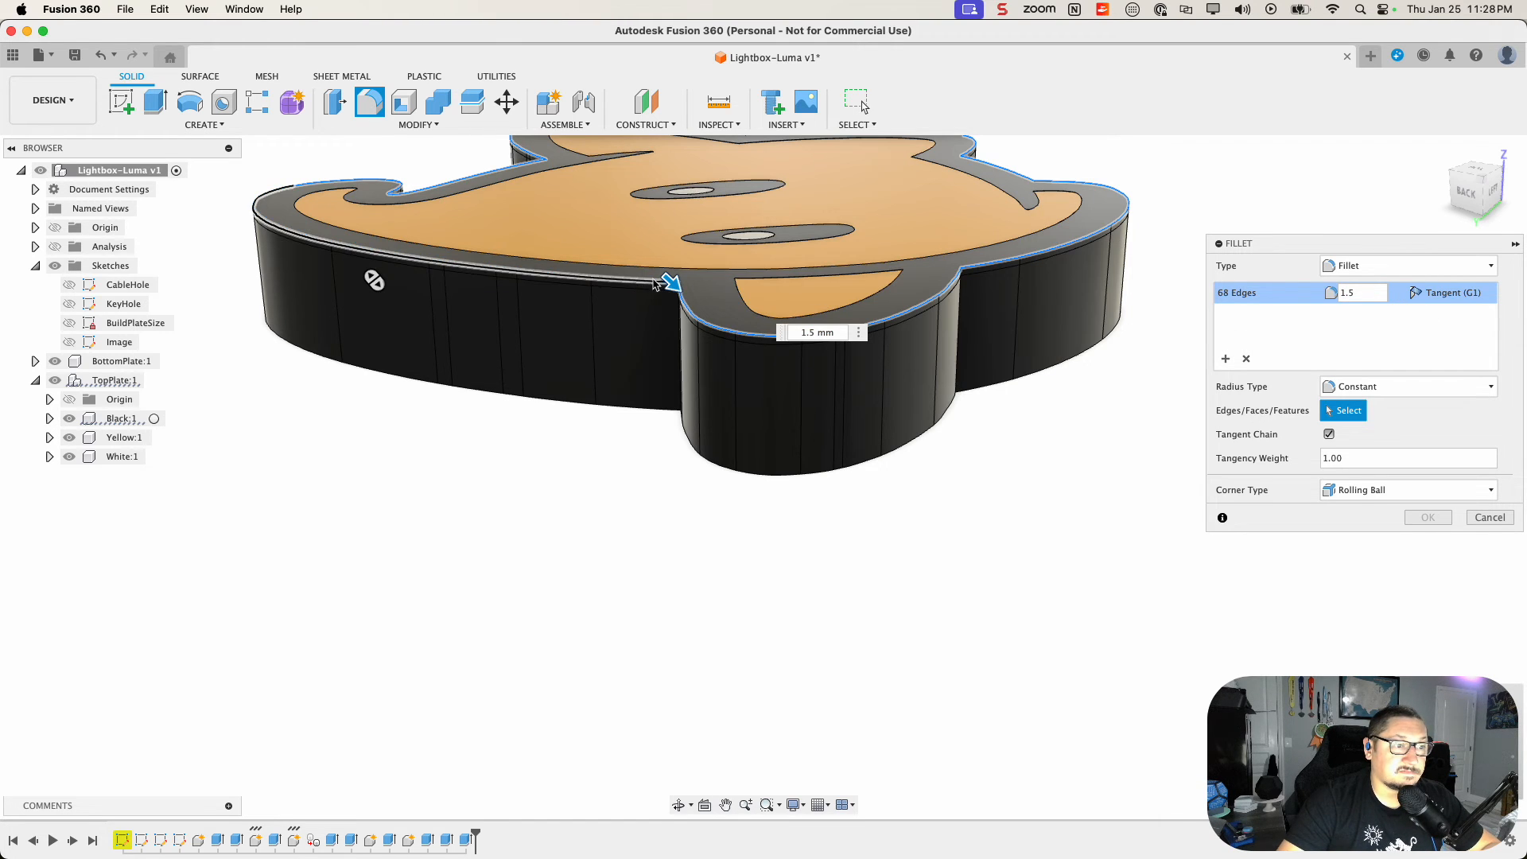
left_click_drag(695, 301, 710, 310)
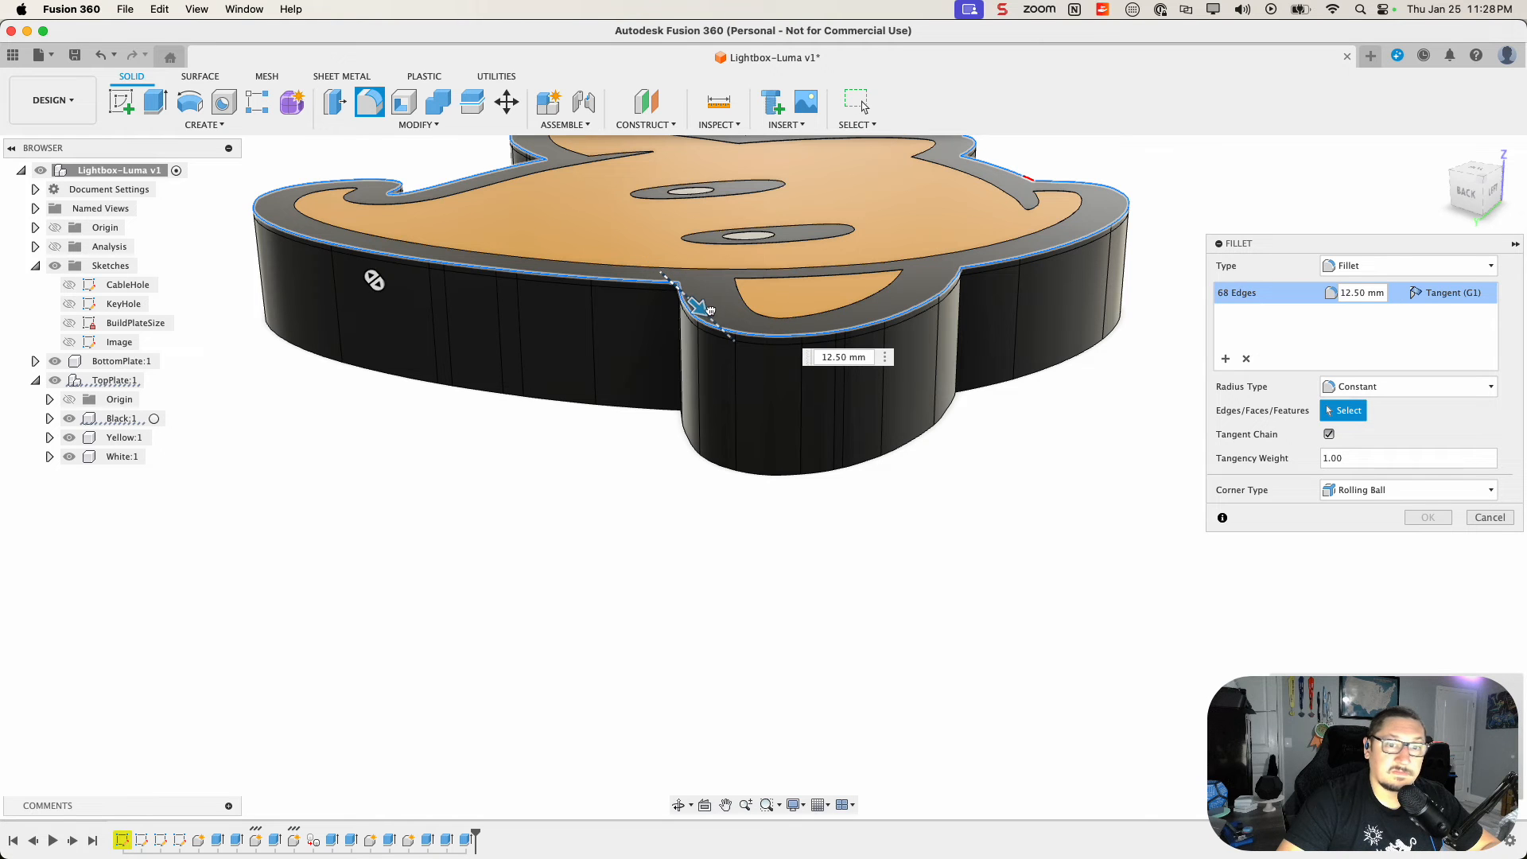
left_click(1489, 518)
Step: Try a fillet on the head's outer top edge between curl and arm with 1.5, 11.5 and 40 mm radii, turning off tangent chain
middle_click_drag(402, 374, 566, 608)
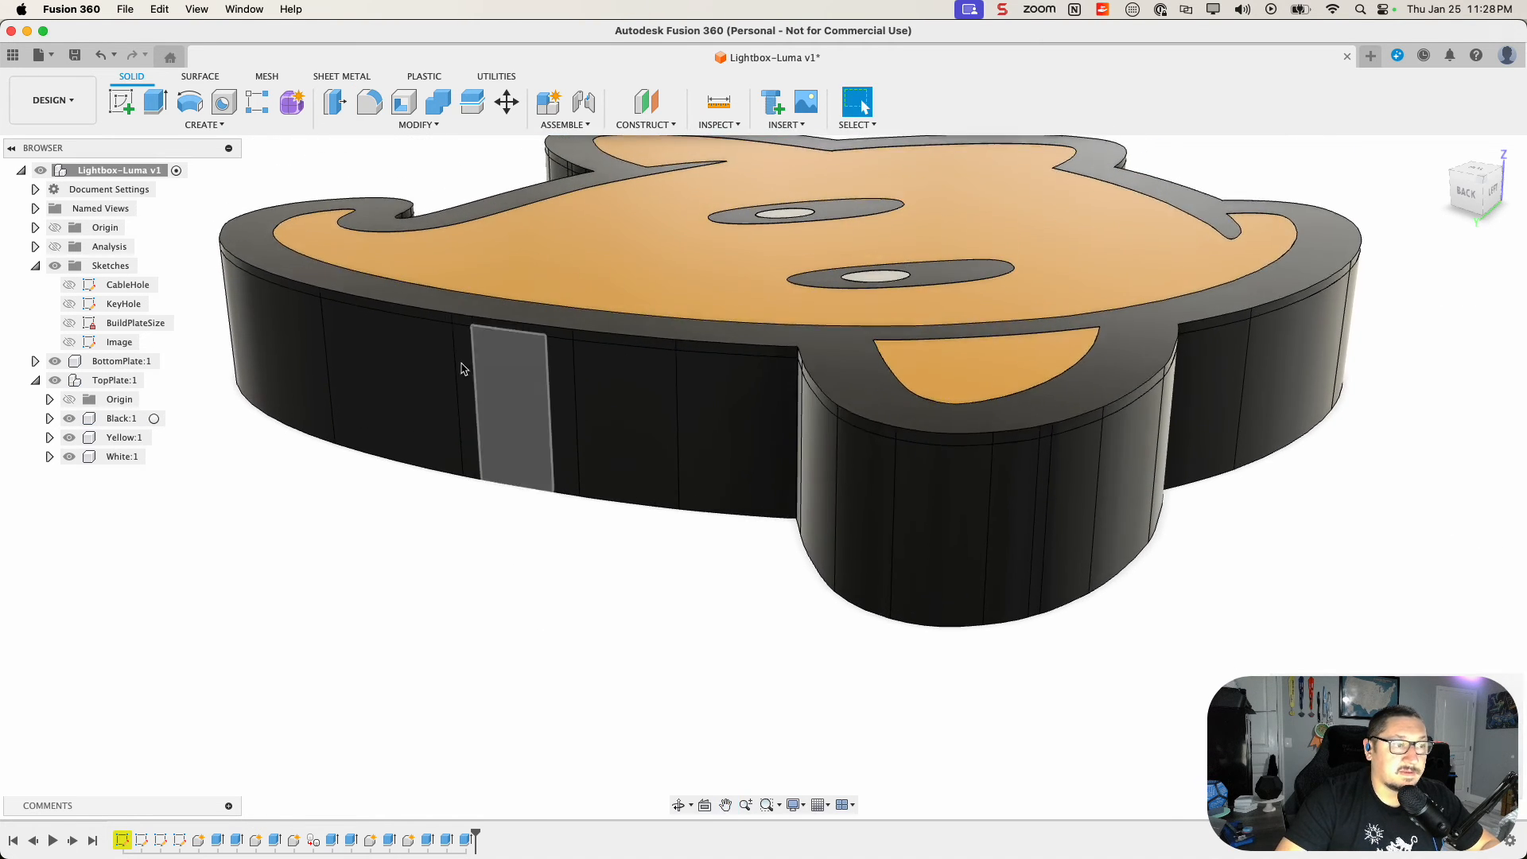
left_click(369, 102)
left_click(532, 324)
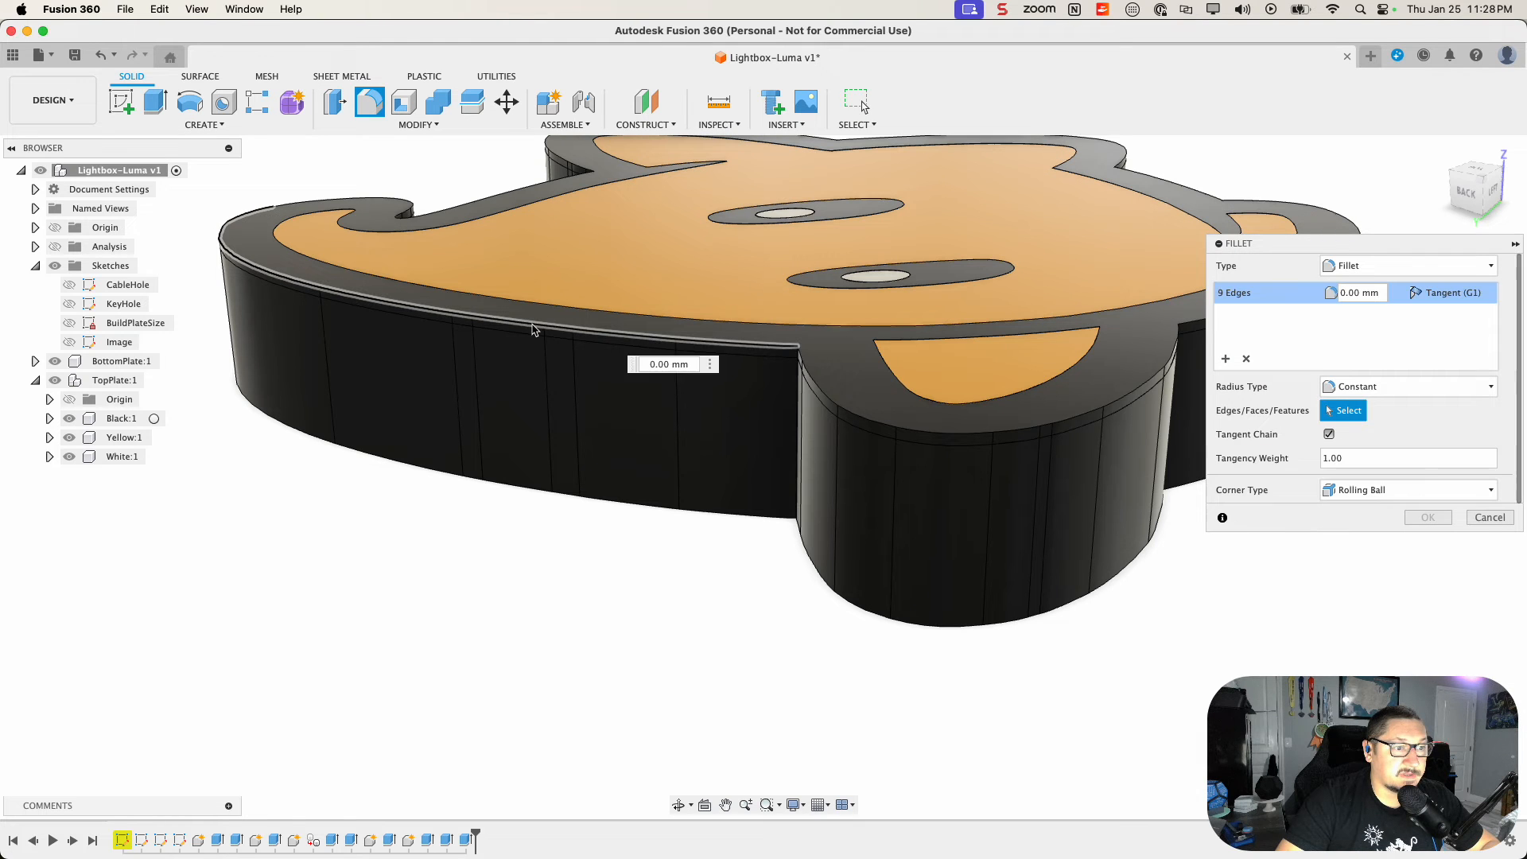
left_click(1363, 291)
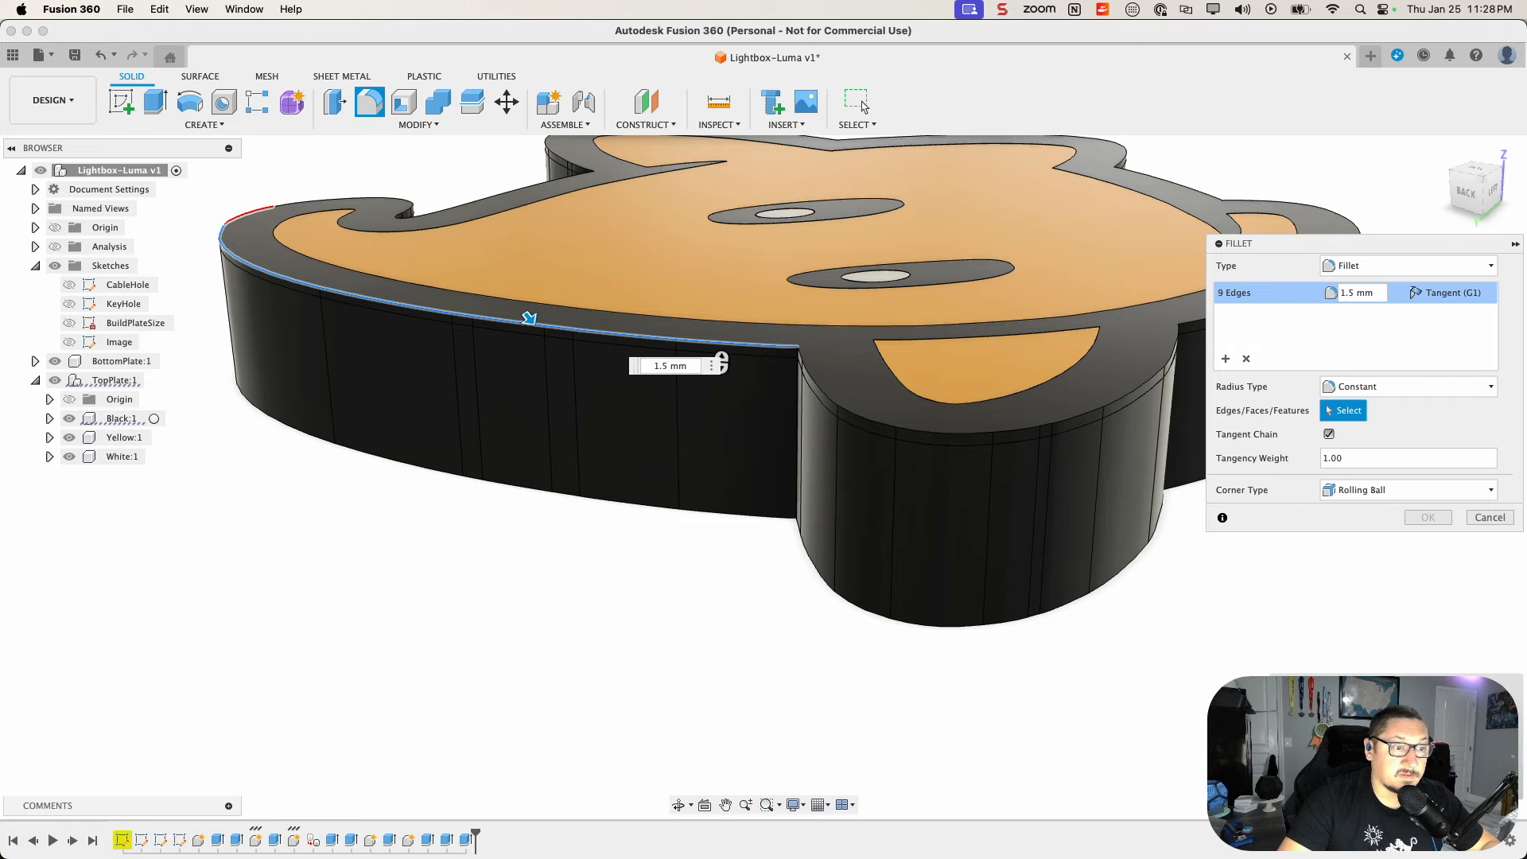
middle_click_drag(1023, 533, 809, 565, "shift")
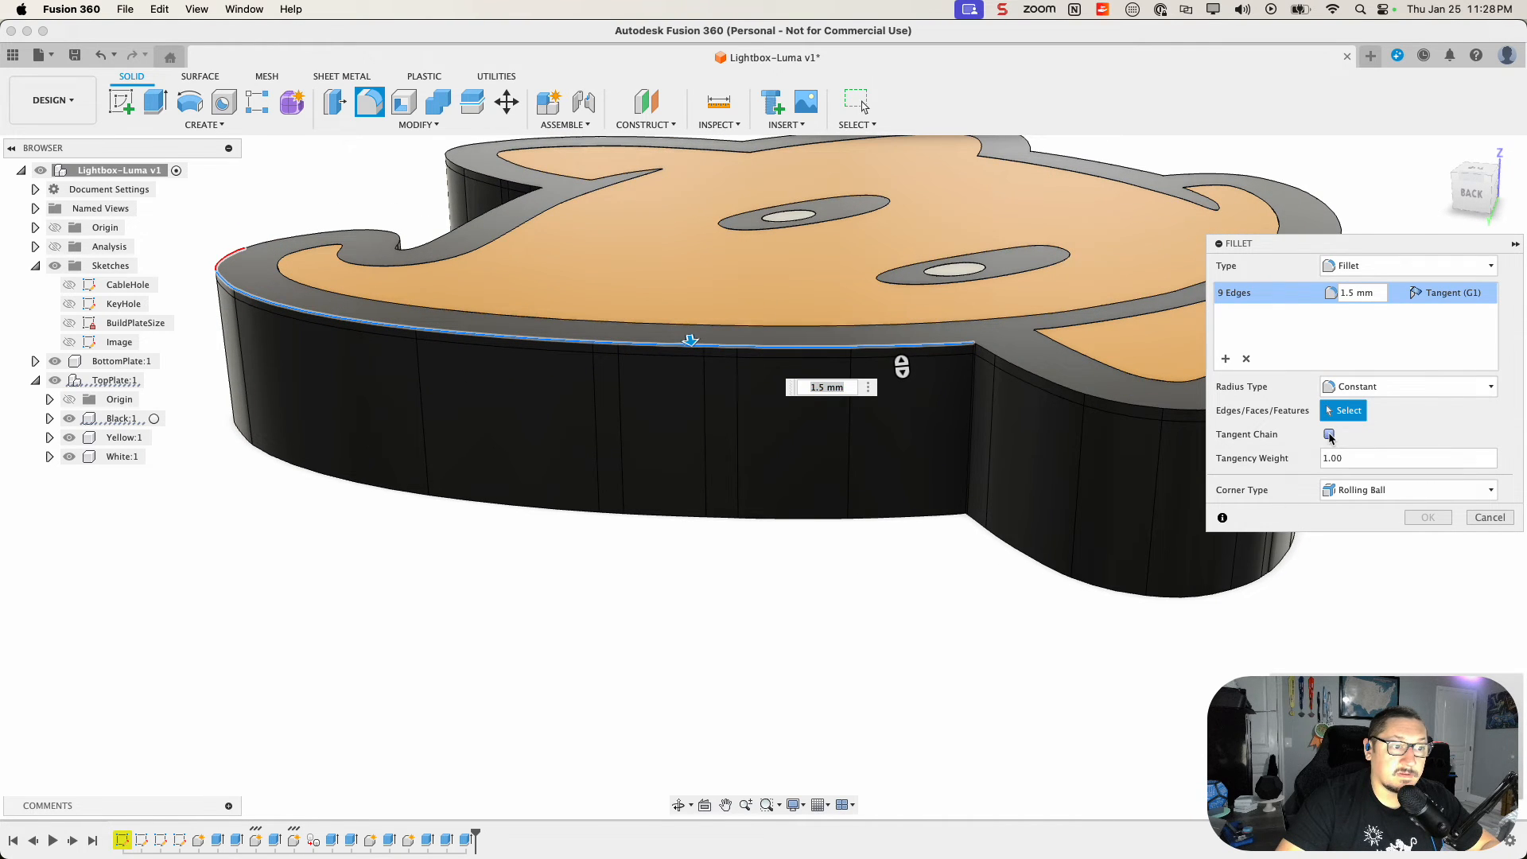
left_click(1328, 434)
left_click_drag(691, 340, 699, 362)
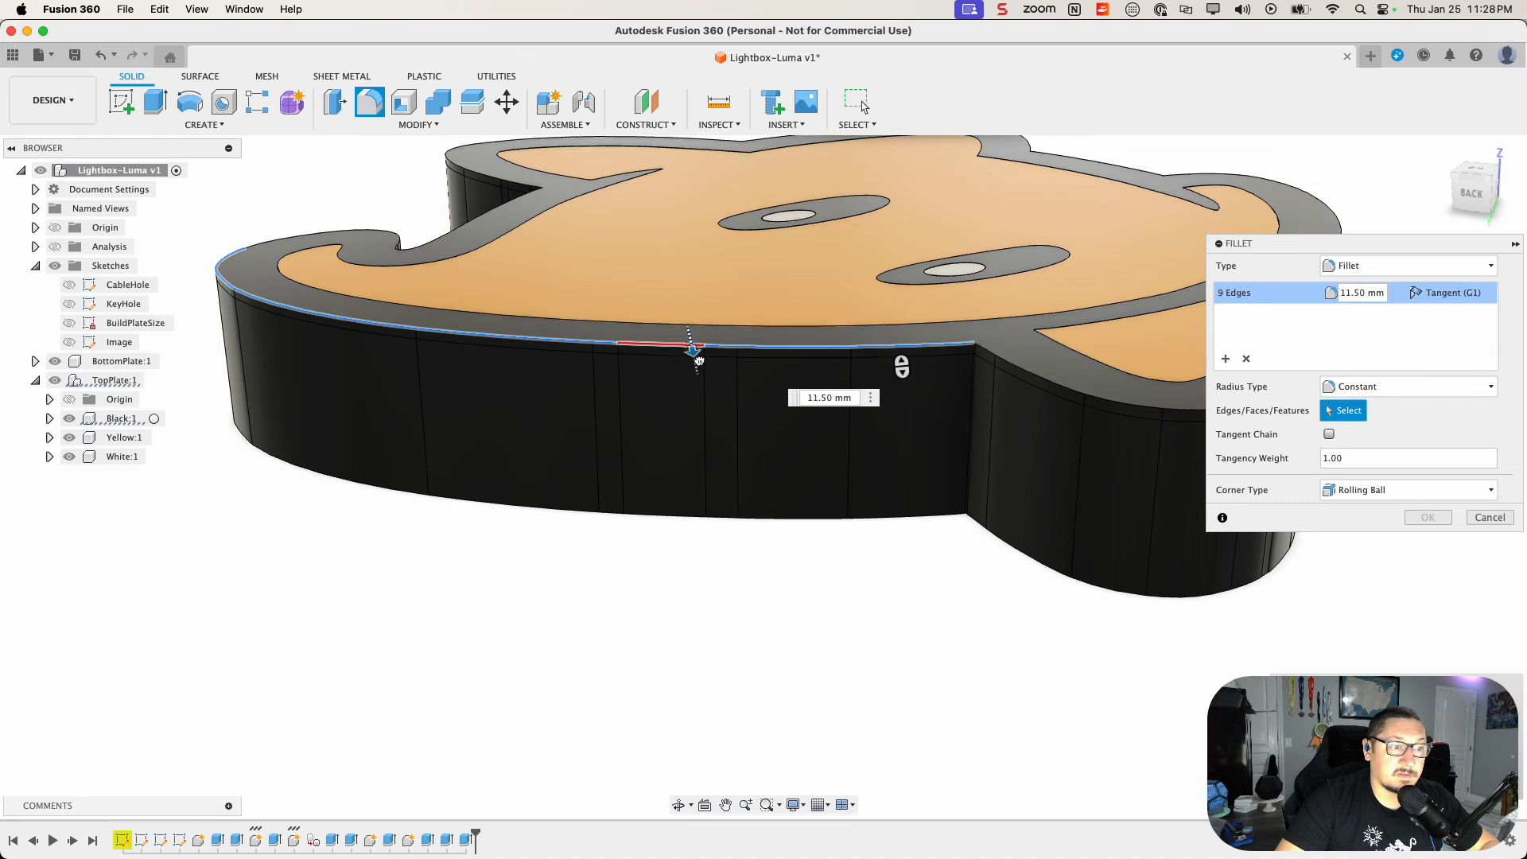
left_click_drag(778, 402, 780, 416)
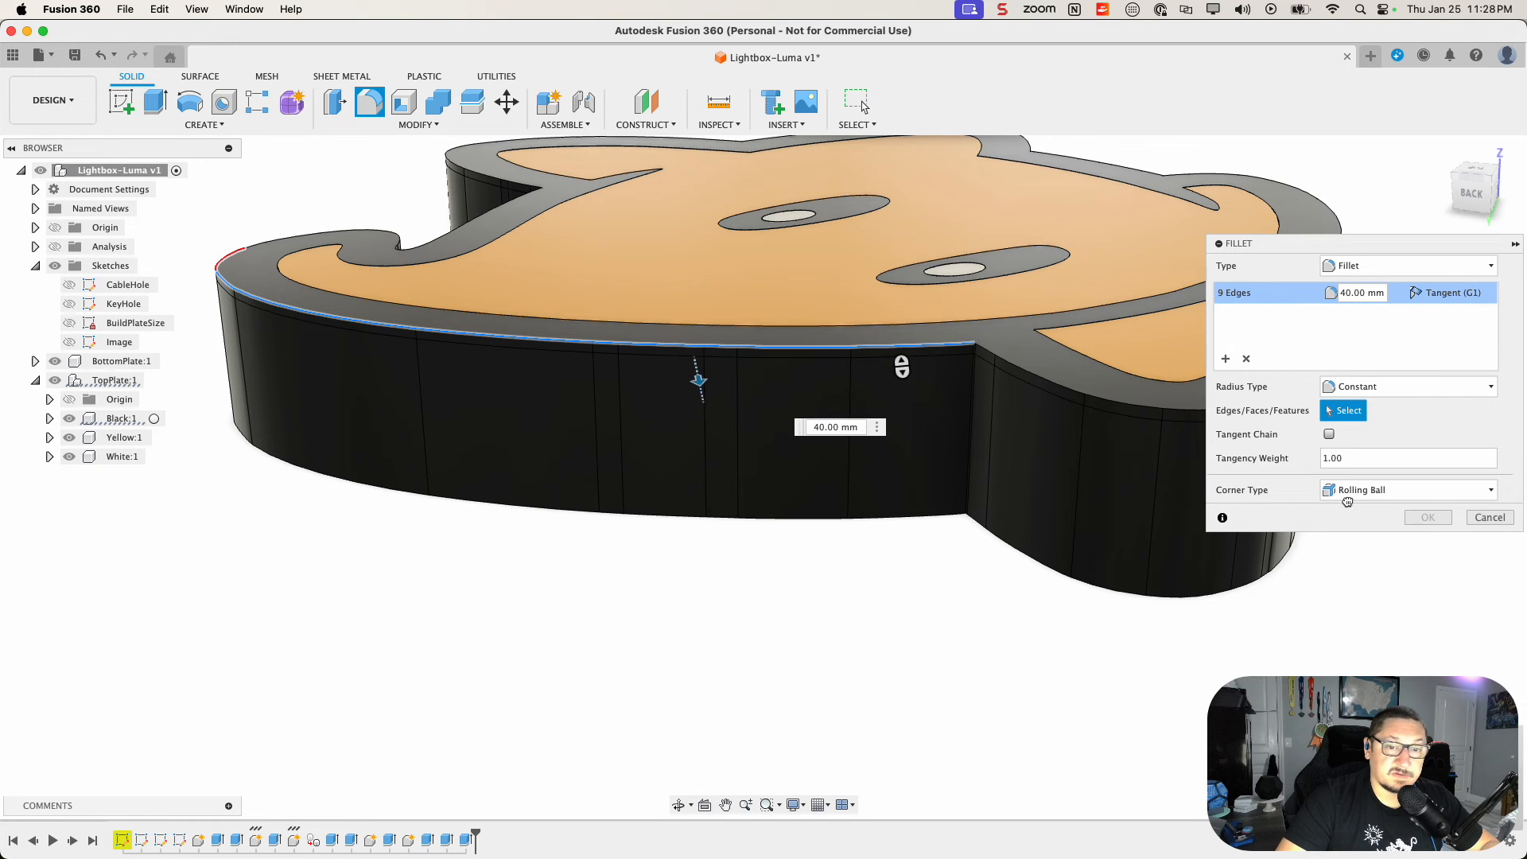
left_click(1485, 519)
Step: Start a new fillet on the outer top edge around the left leg with a 1.5 mm radius
middle_click_drag(869, 581, 328, 233)
left_click(363, 111)
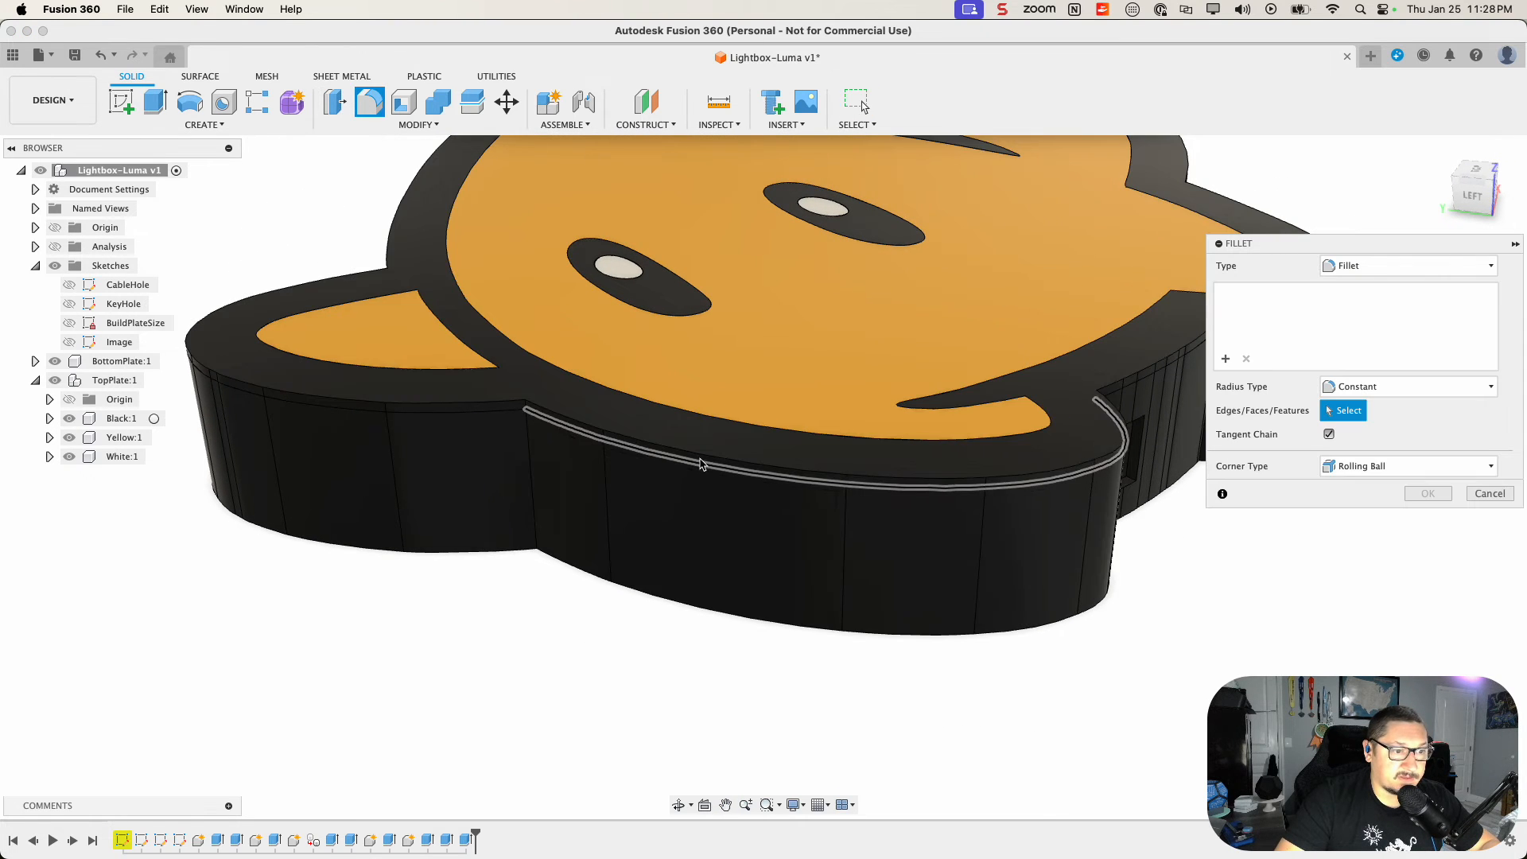
scroll(702, 470, "up", 2)
middle_click_drag(636, 544, 649, 466, "shift")
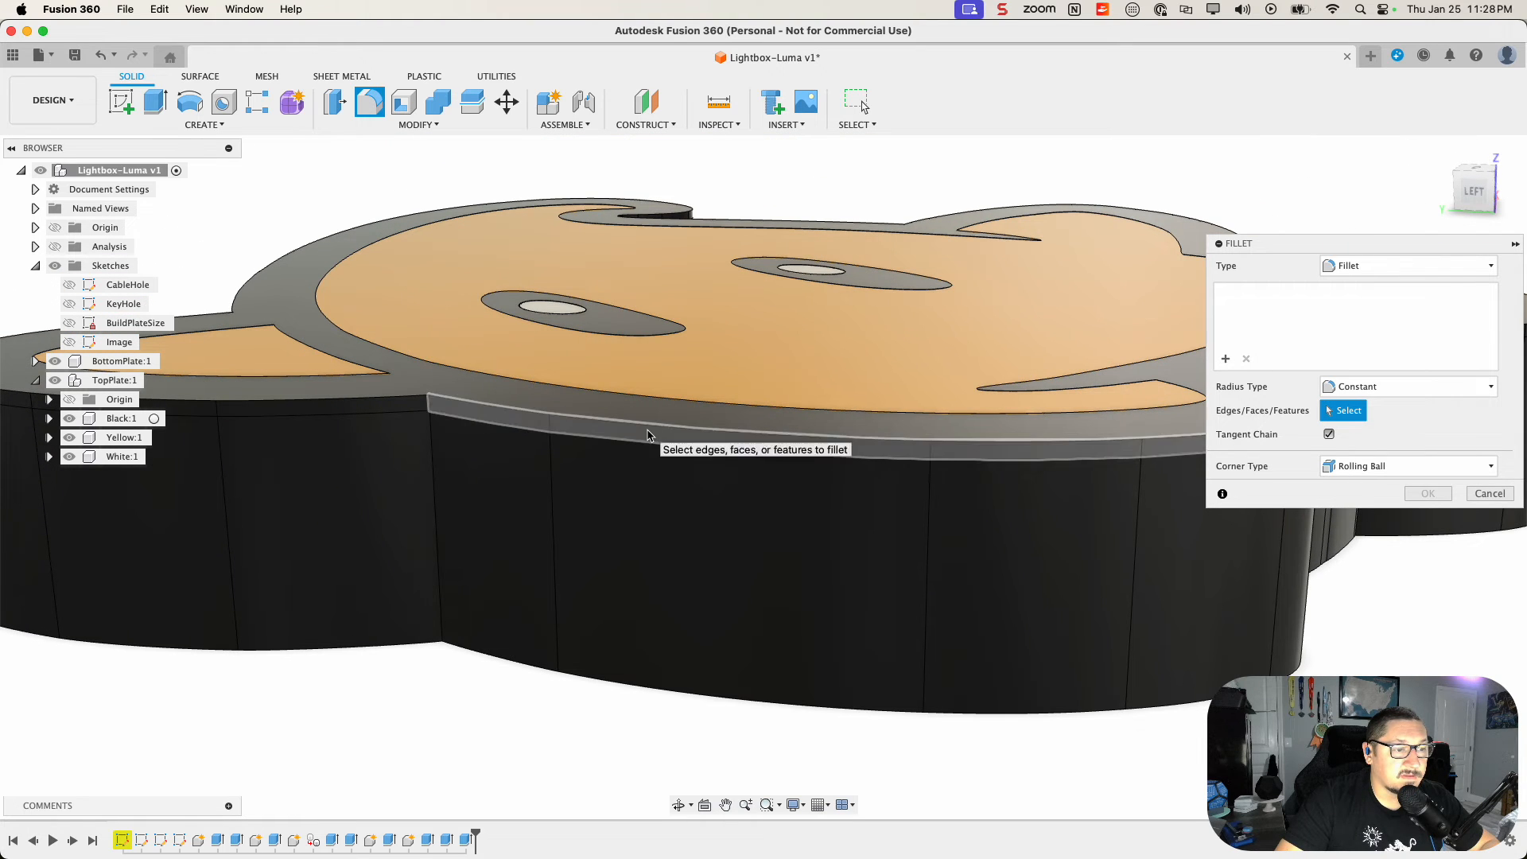
left_click(648, 422)
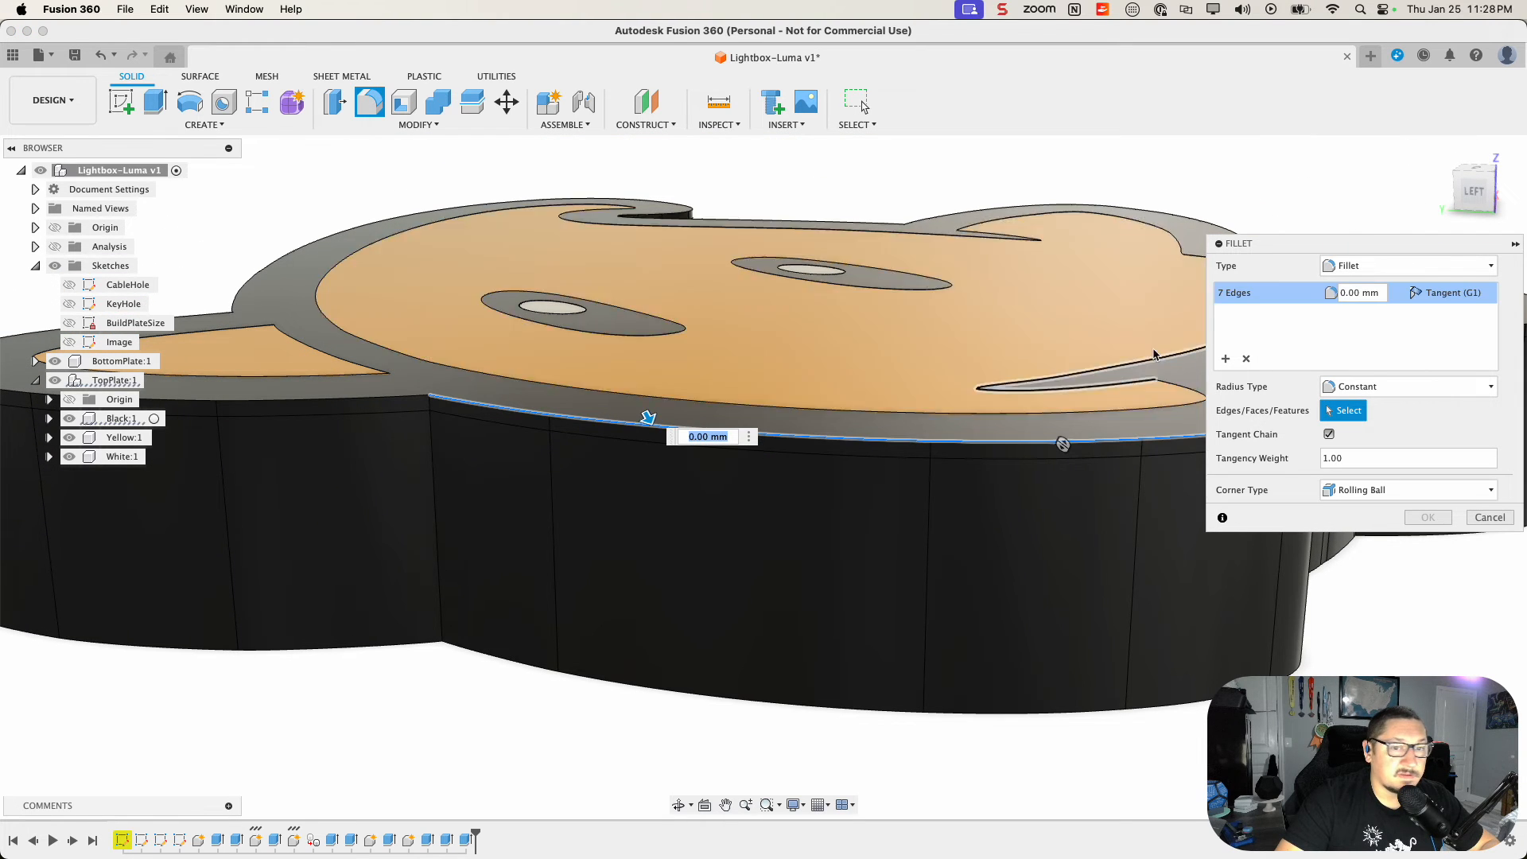
left_click(1357, 293)
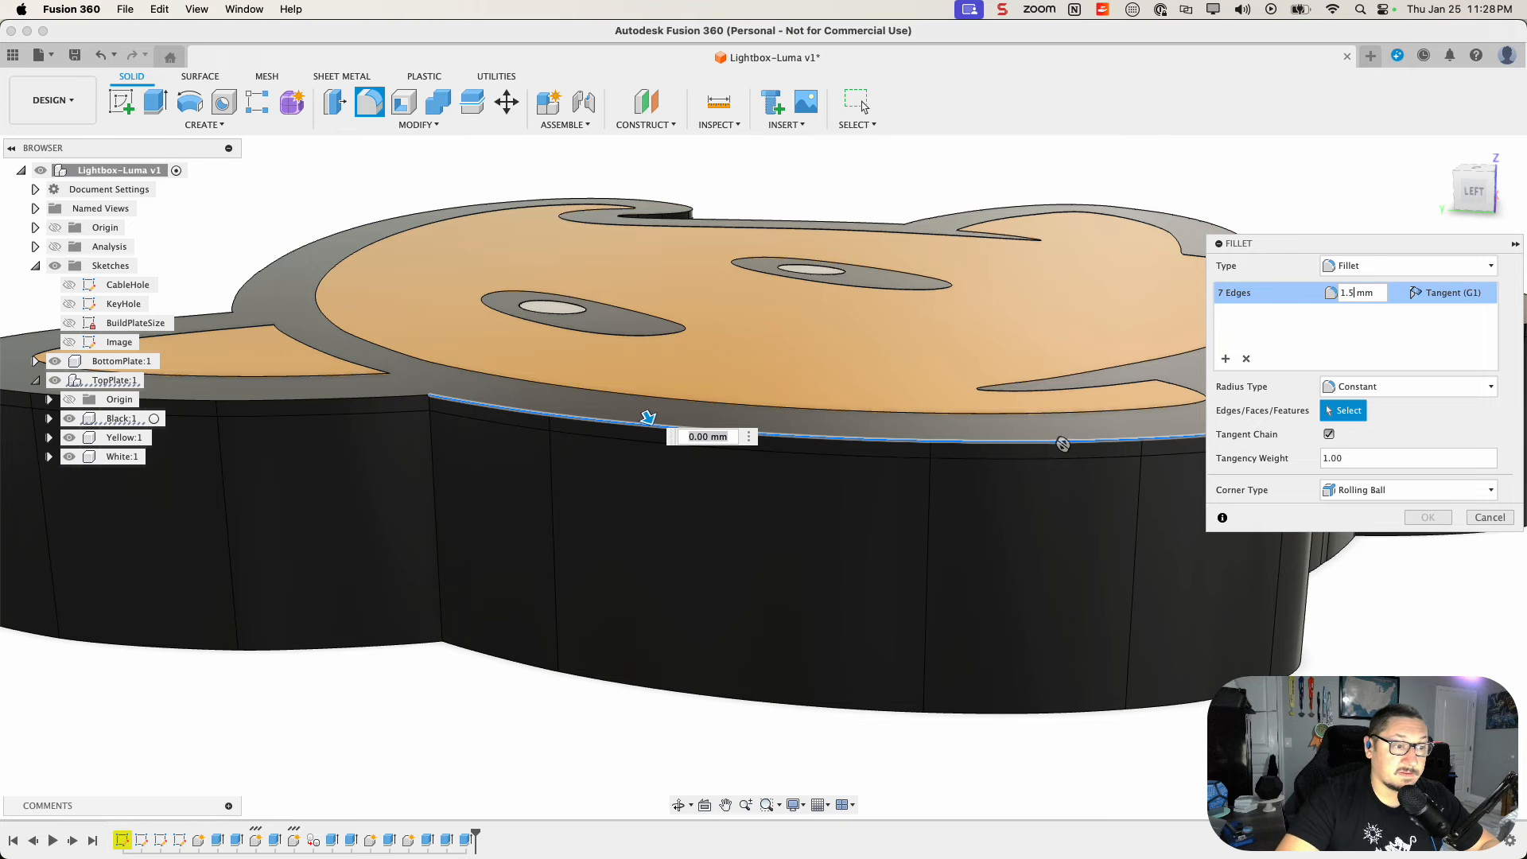
type("1.5")
key("Return")
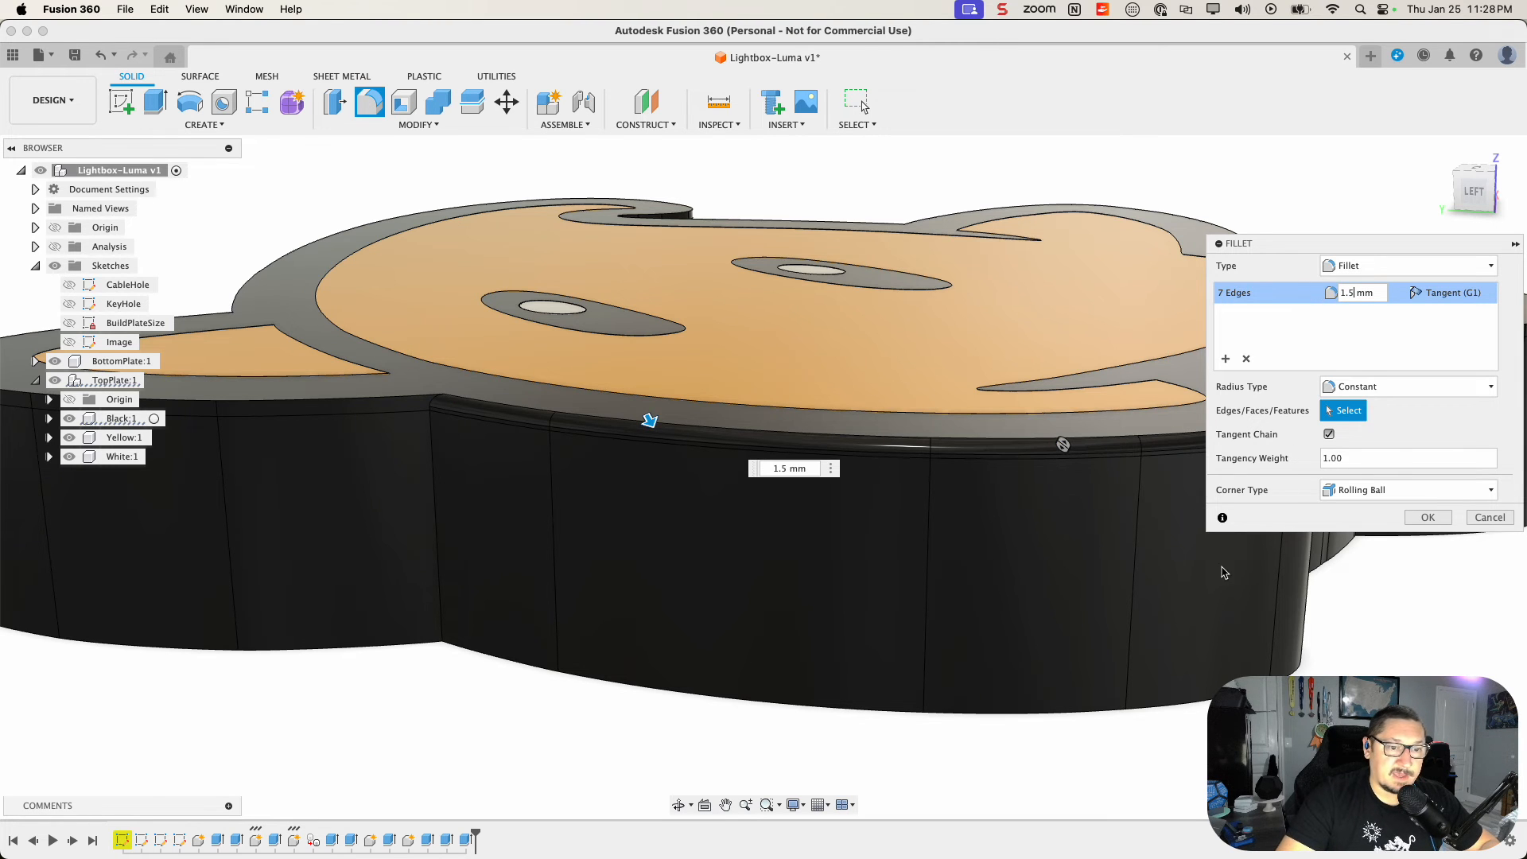
Step: Add a second fillet selection set with the outer top edges above the cable hole and around the right leg, at 1.5 mm
middle_click_drag(1222, 573, 1067, 552, "shift")
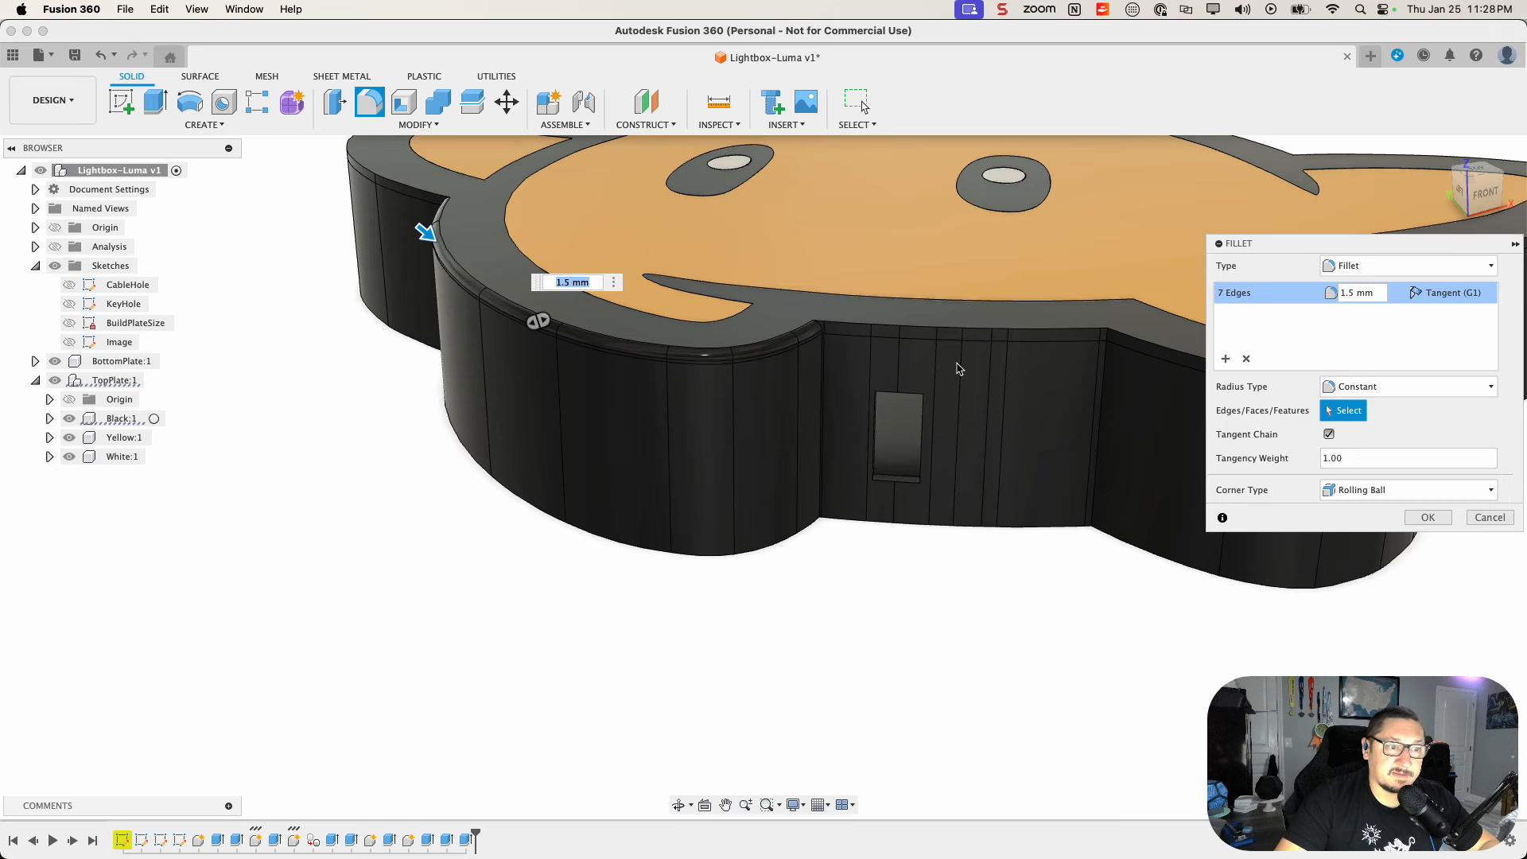
left_click(1225, 359)
left_click(849, 327)
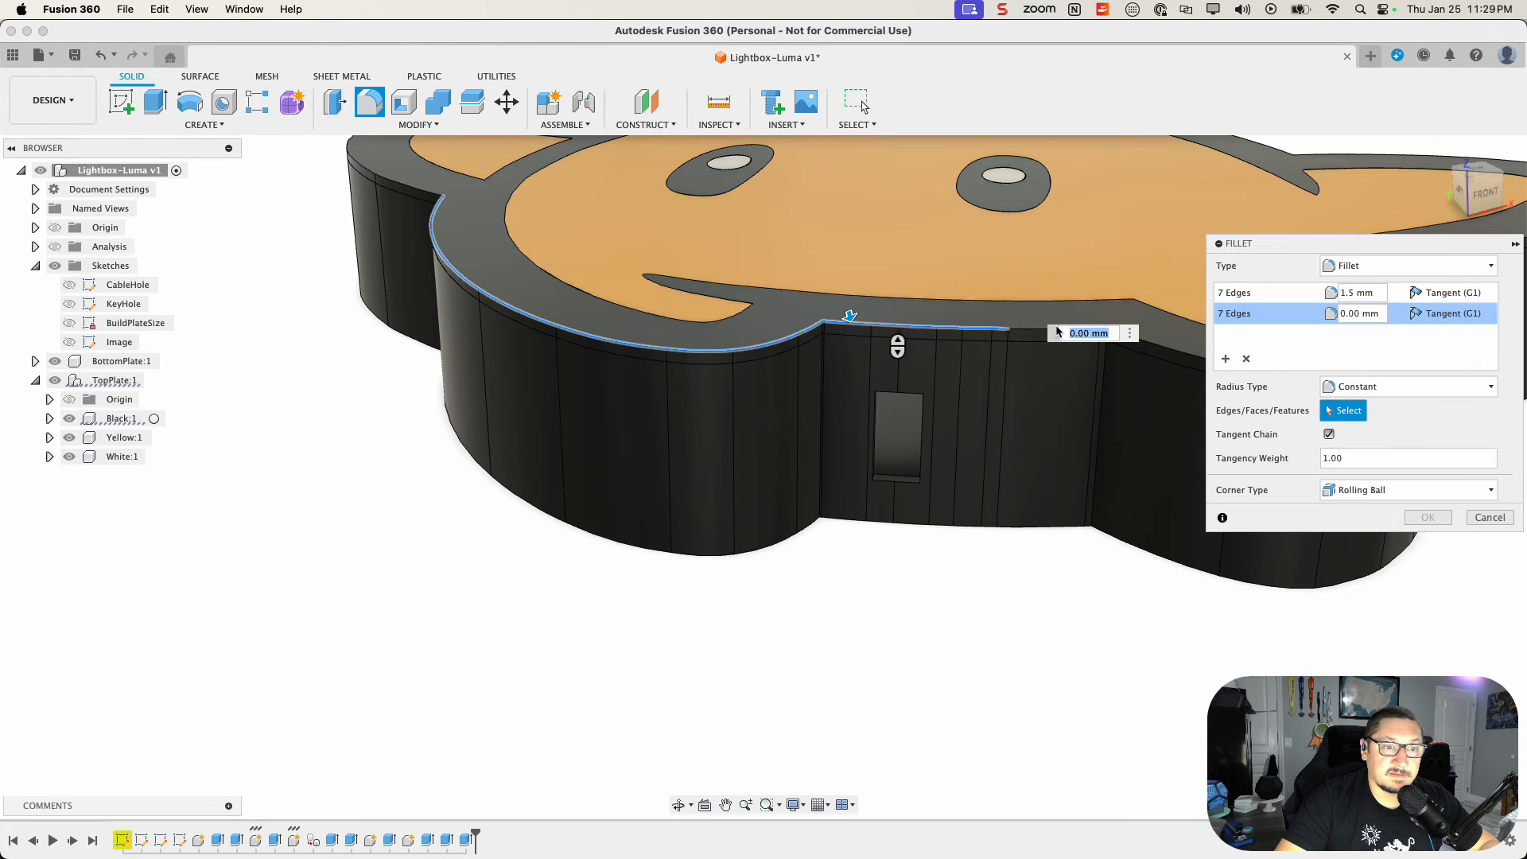
left_click(1032, 332)
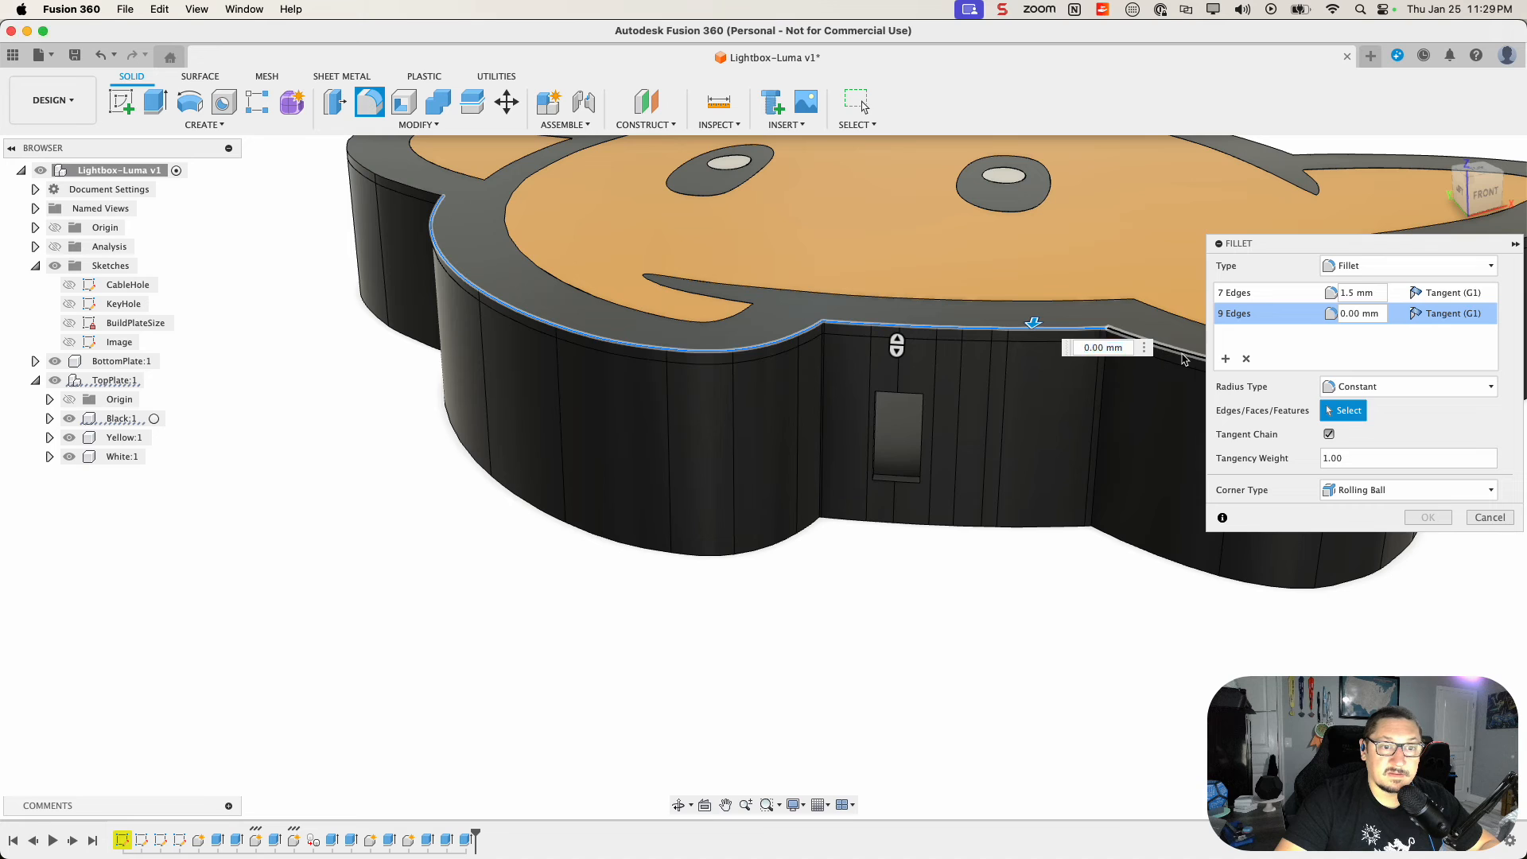
left_click(1182, 358)
left_click(1358, 314)
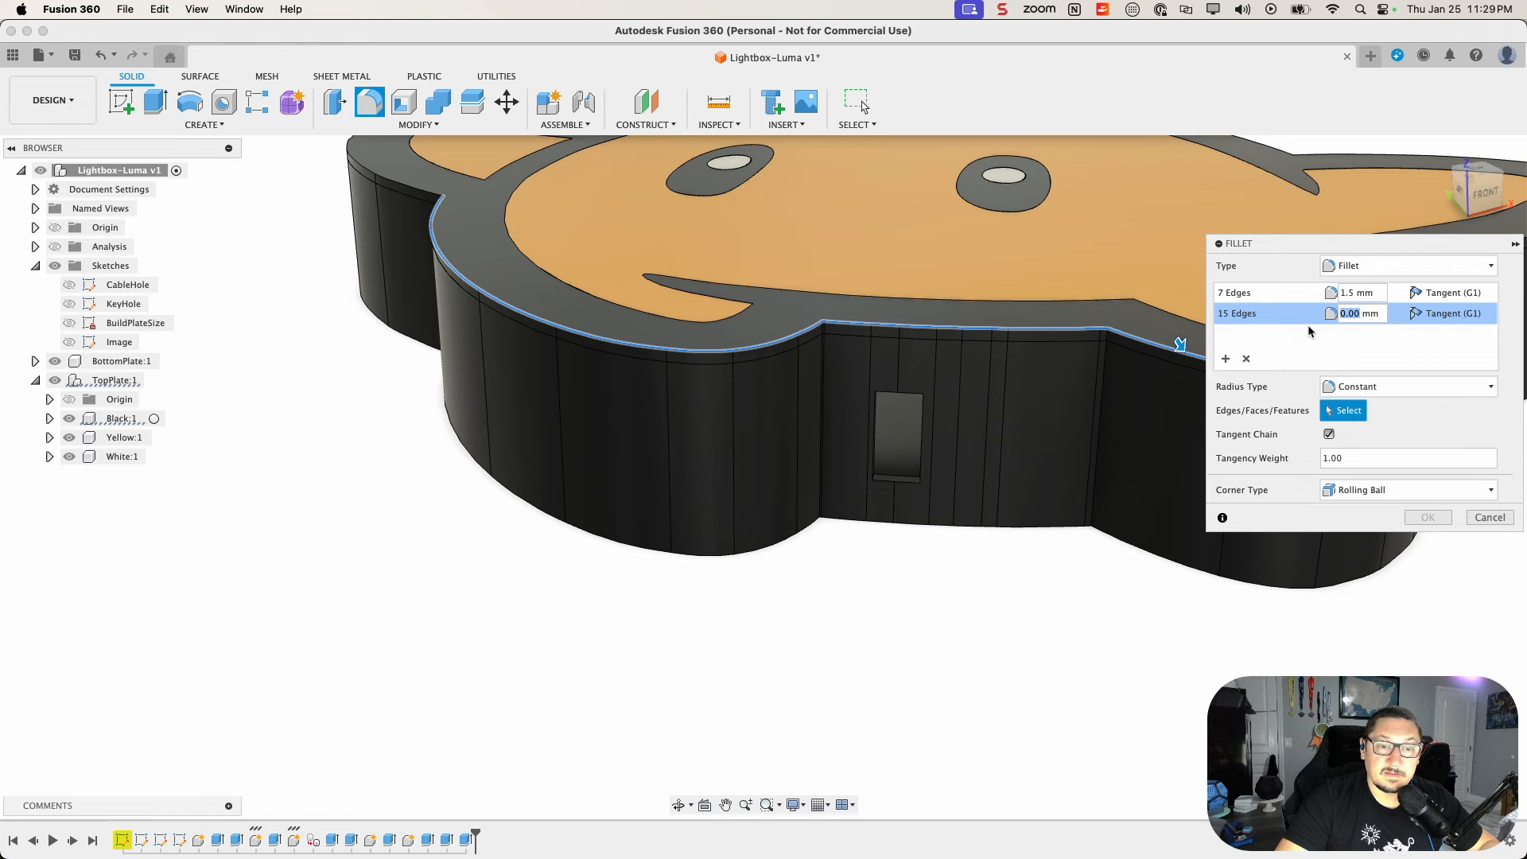
type("1.5")
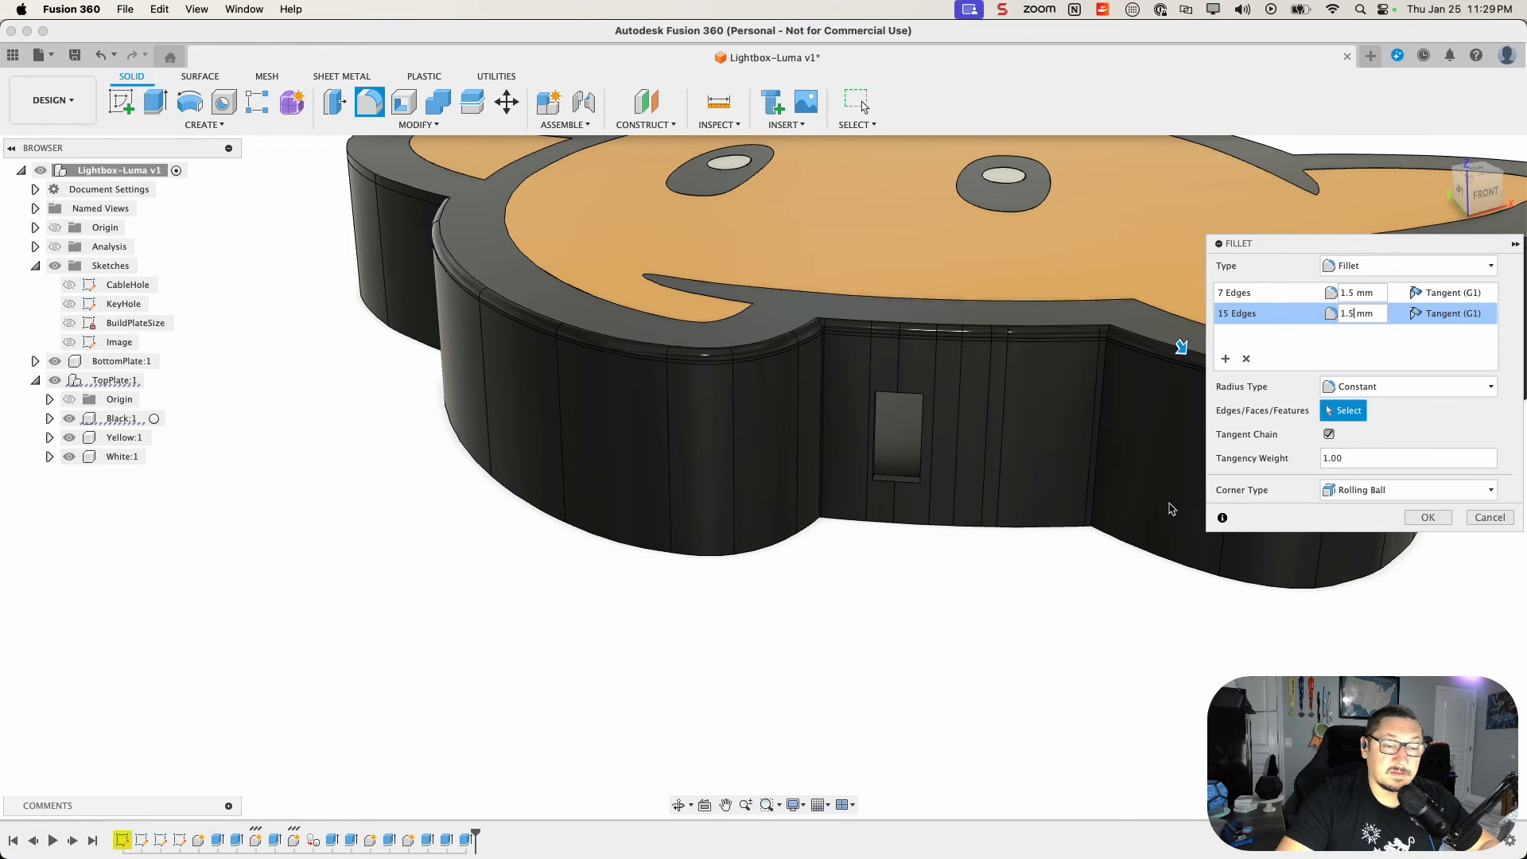
Step: Add a third selection set with the outer top edges from the right leg's side around the right arm's tip, at 1.5 mm
middle_click_drag(1107, 570, 953, 561)
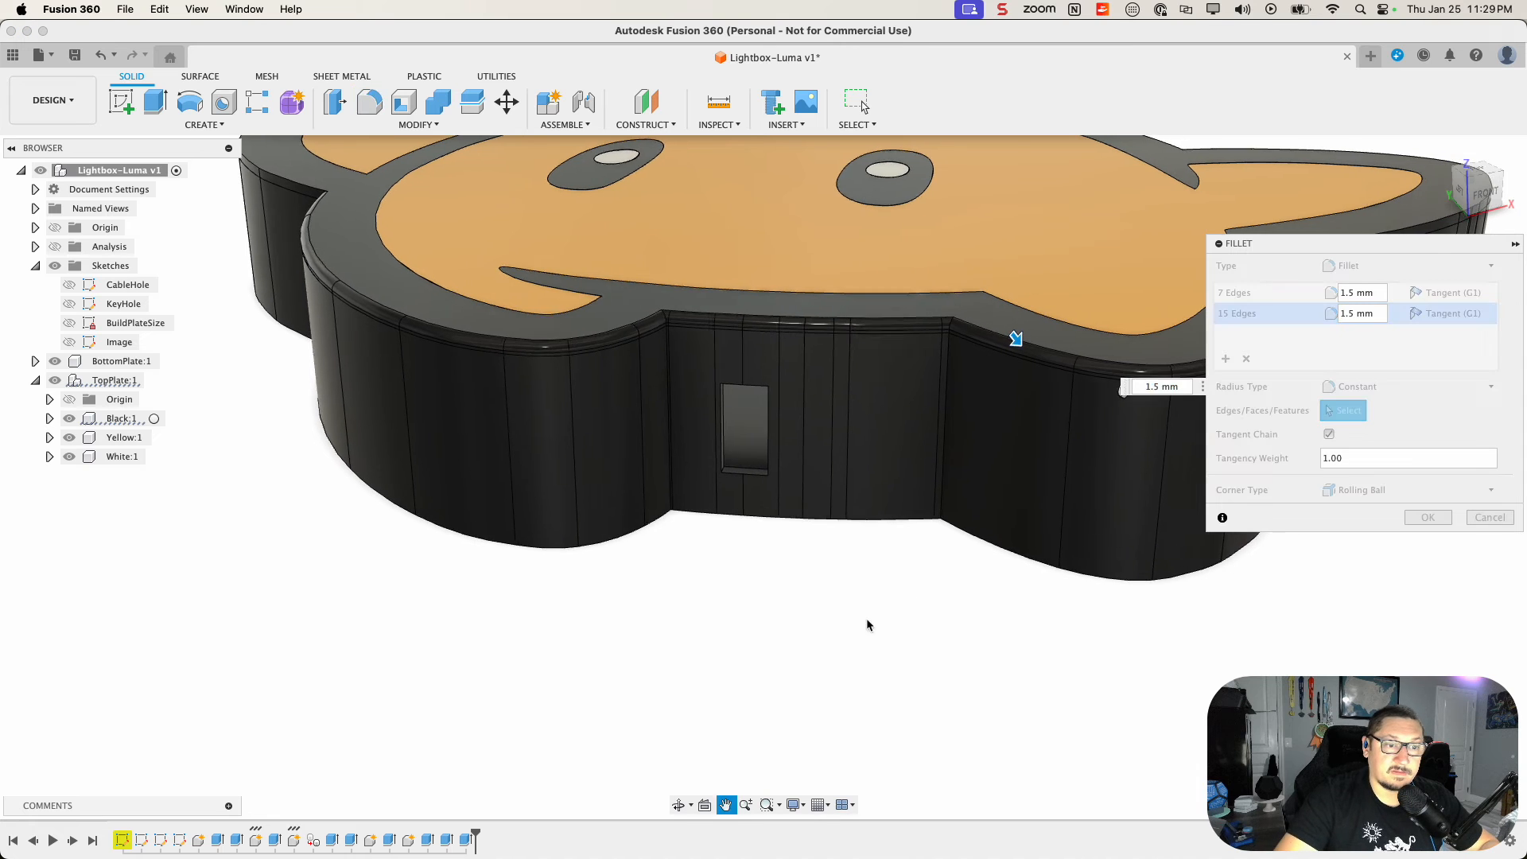
middle_click_drag(866, 624, 355, 609)
middle_click_drag(1167, 587, 382, 661)
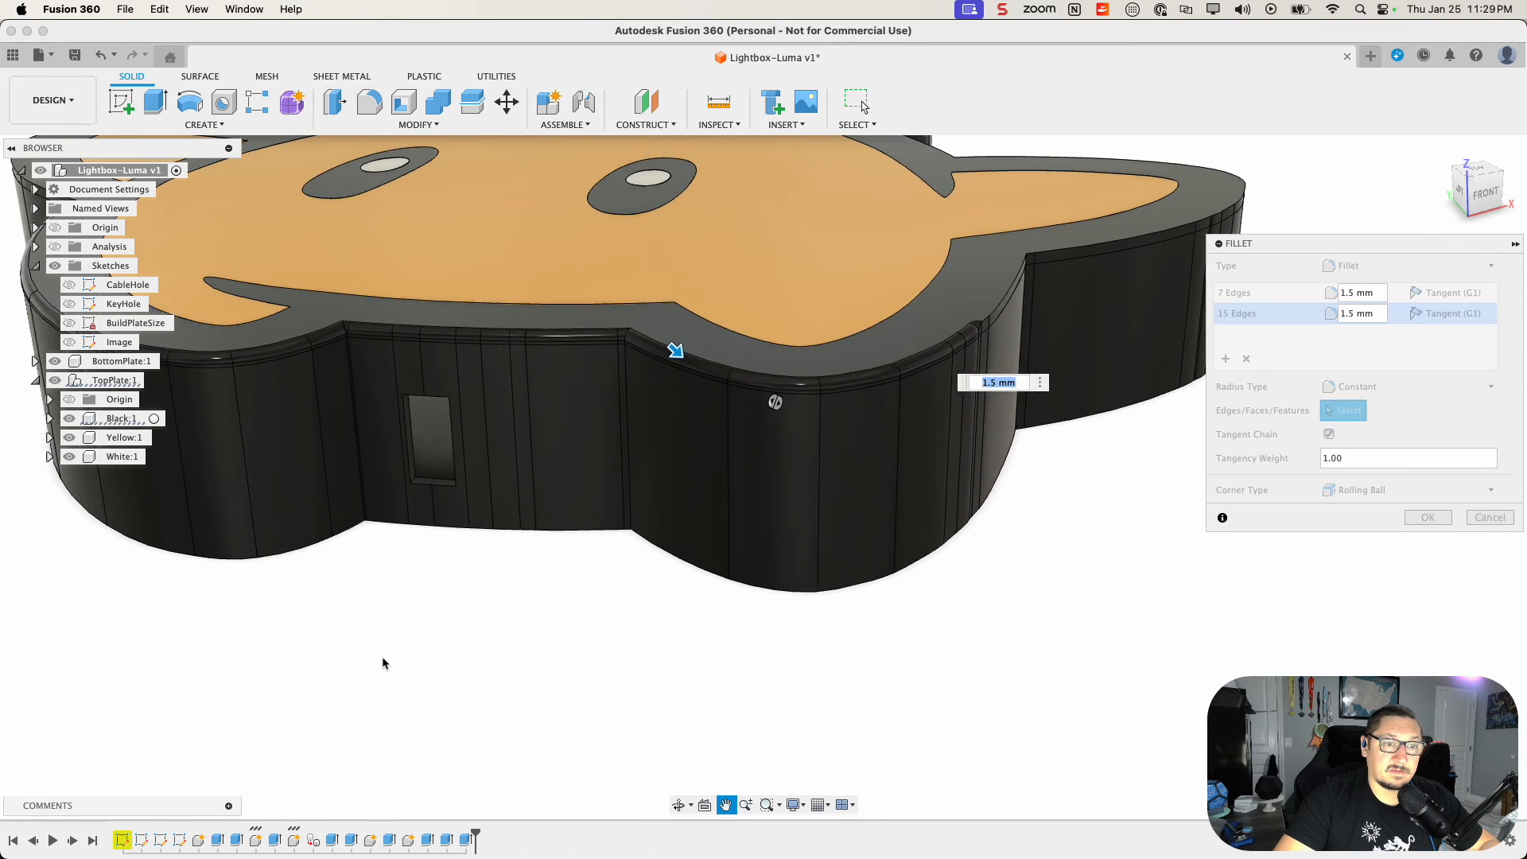
middle_click_drag(995, 541, 69, 637, "shift")
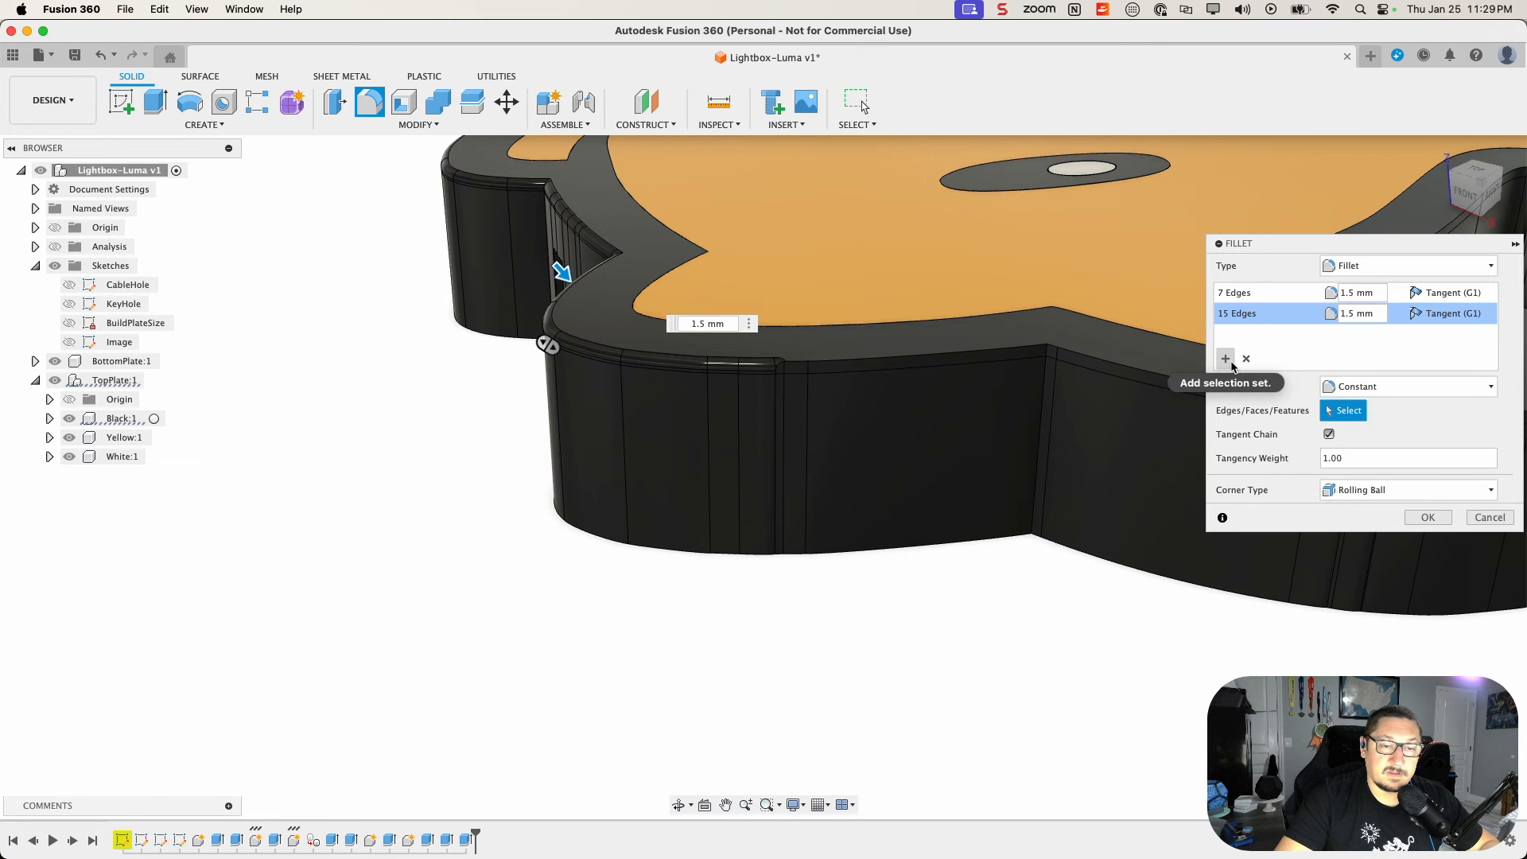
left_click(1225, 358)
left_click(859, 359)
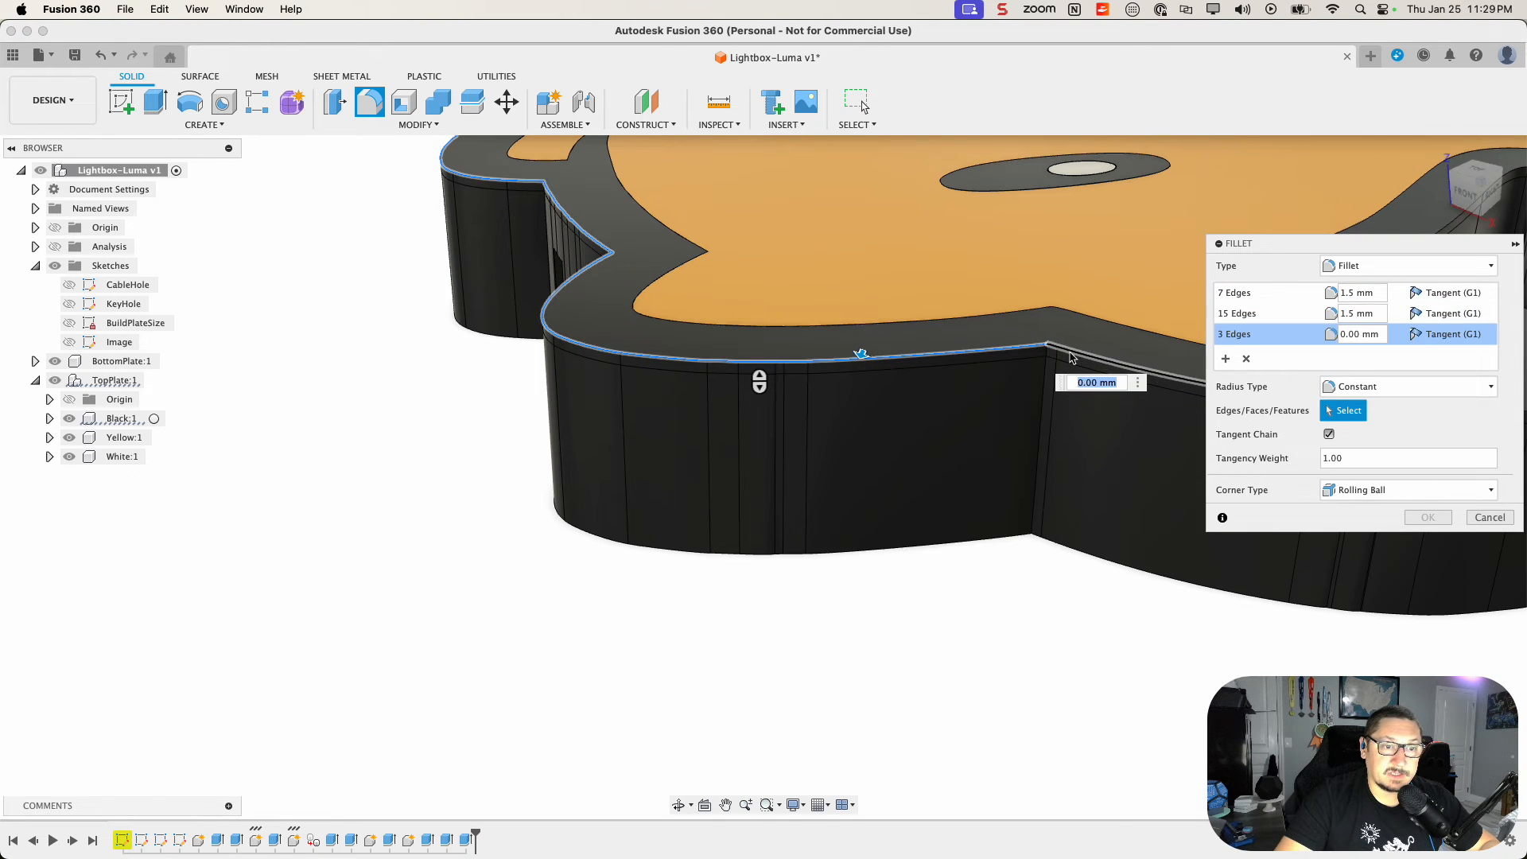
left_click(1070, 355)
middle_click_drag(977, 600, 136, 588)
scroll(811, 513, "down", 2)
middle_click_drag(1189, 625, 348, 723)
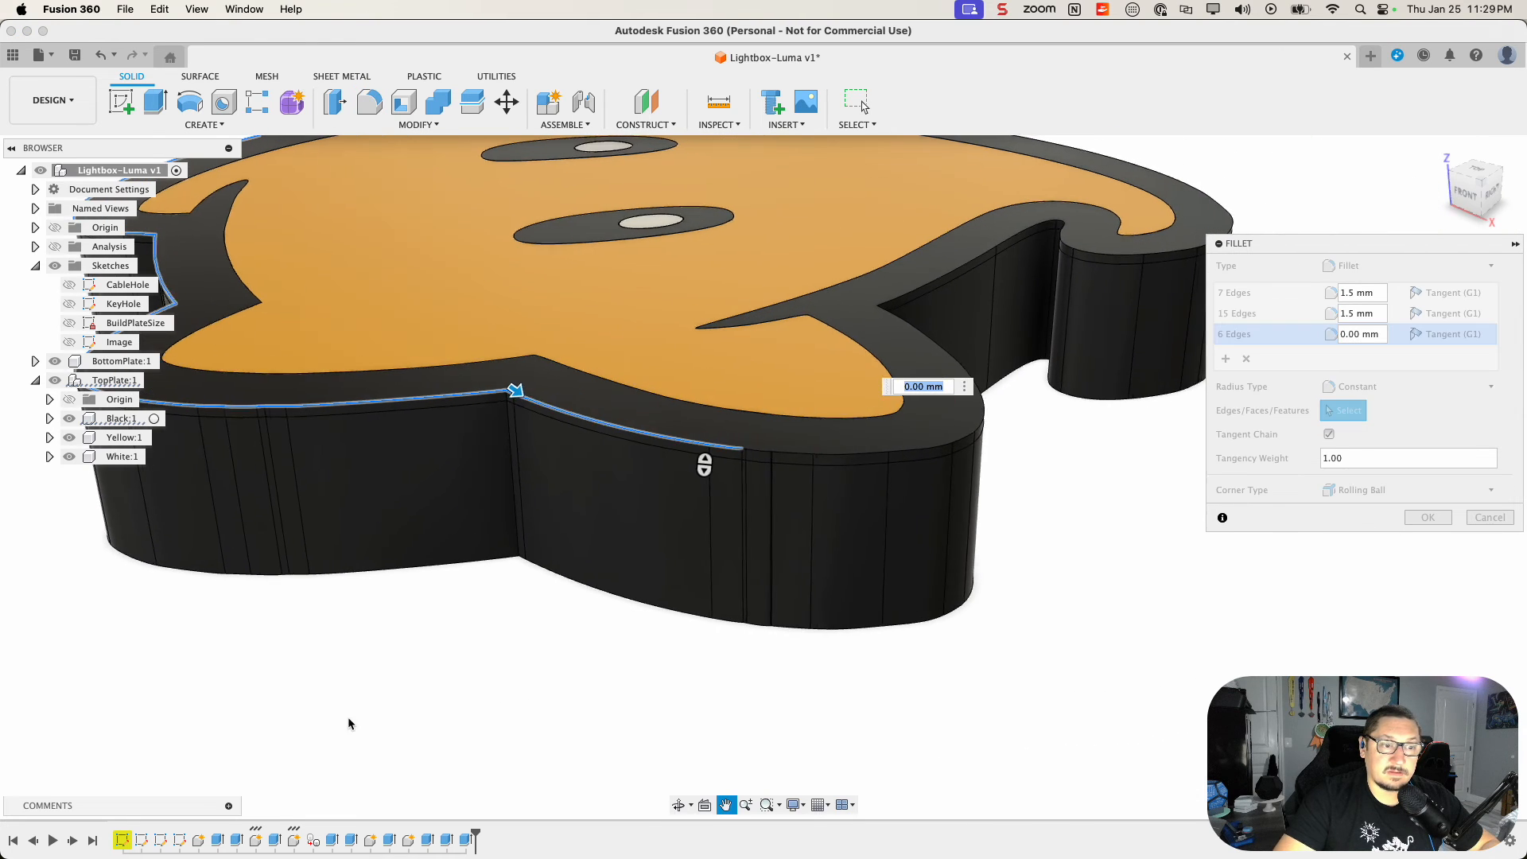
left_click(786, 451)
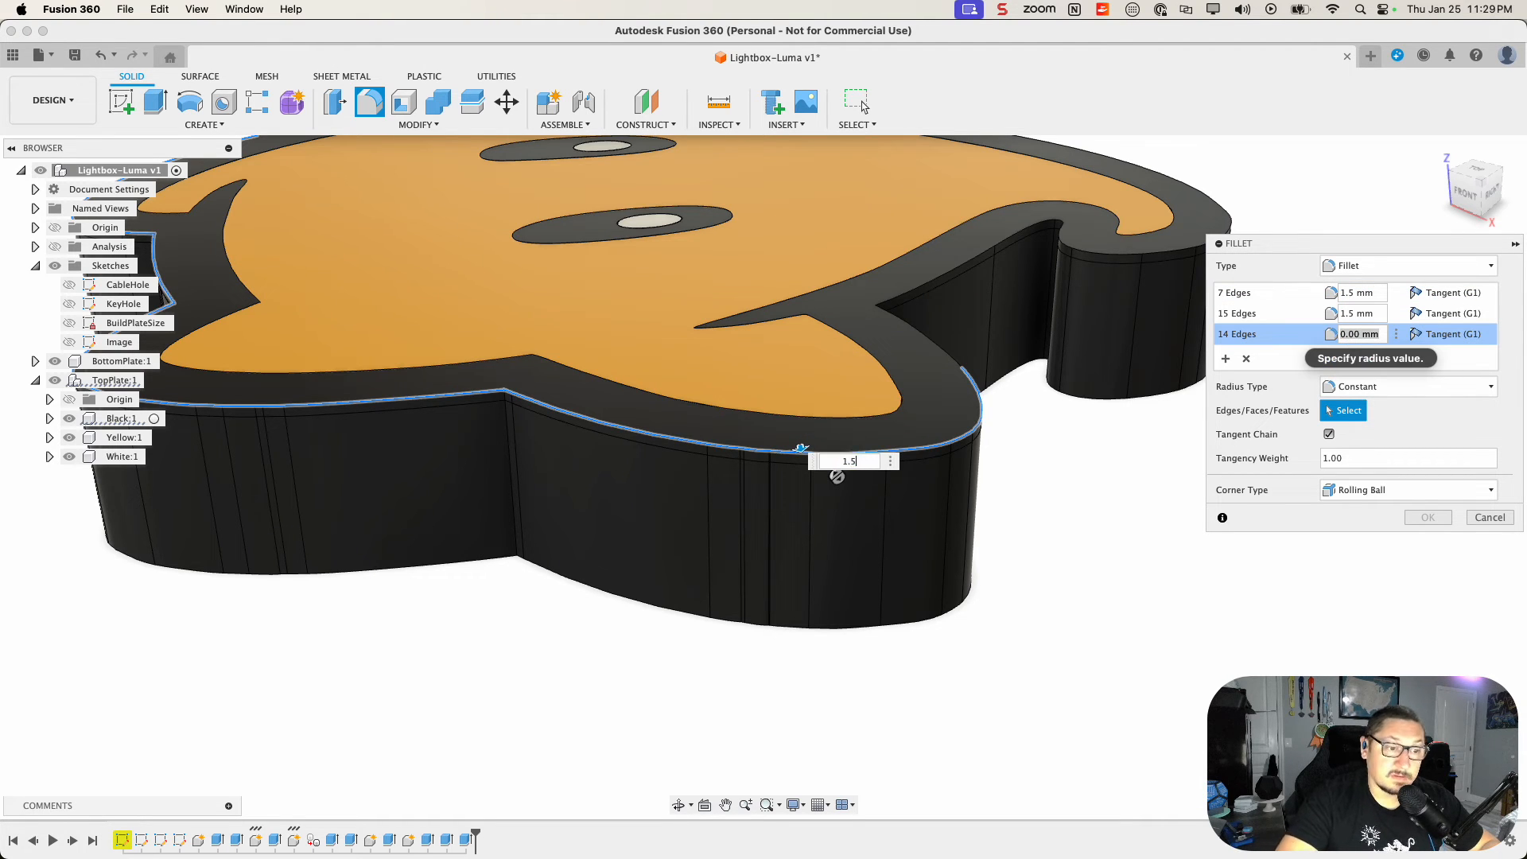
Step: Add a fourth selection set with the outer top edges along the right arm's upper side and up the head to the curl, at 1.5 mm
middle_click_drag(1123, 406, 828, 544, "shift")
scroll(760, 460, "up", 2)
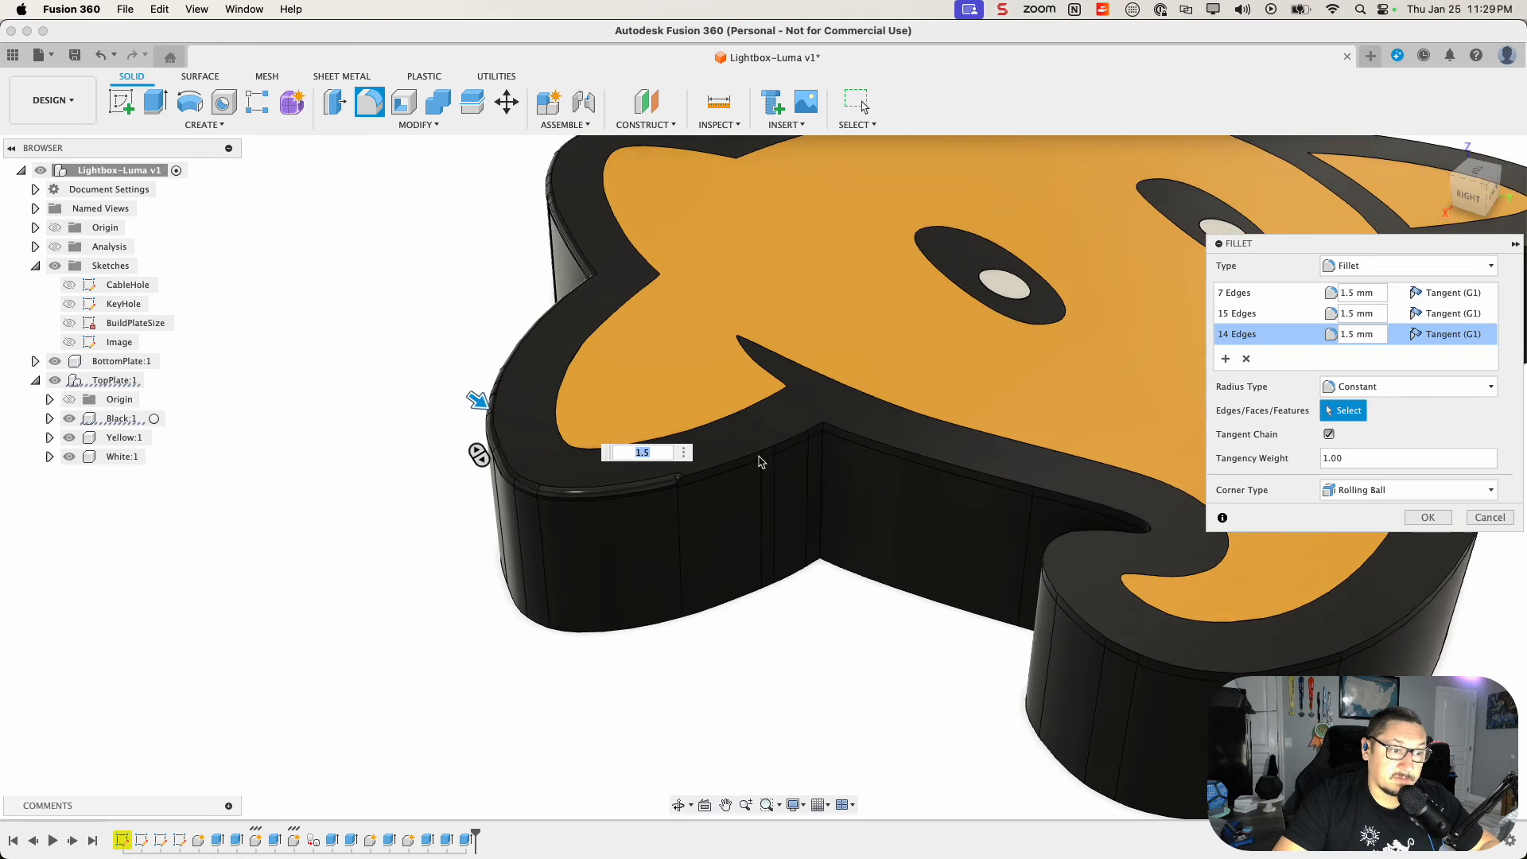
left_click(1225, 360)
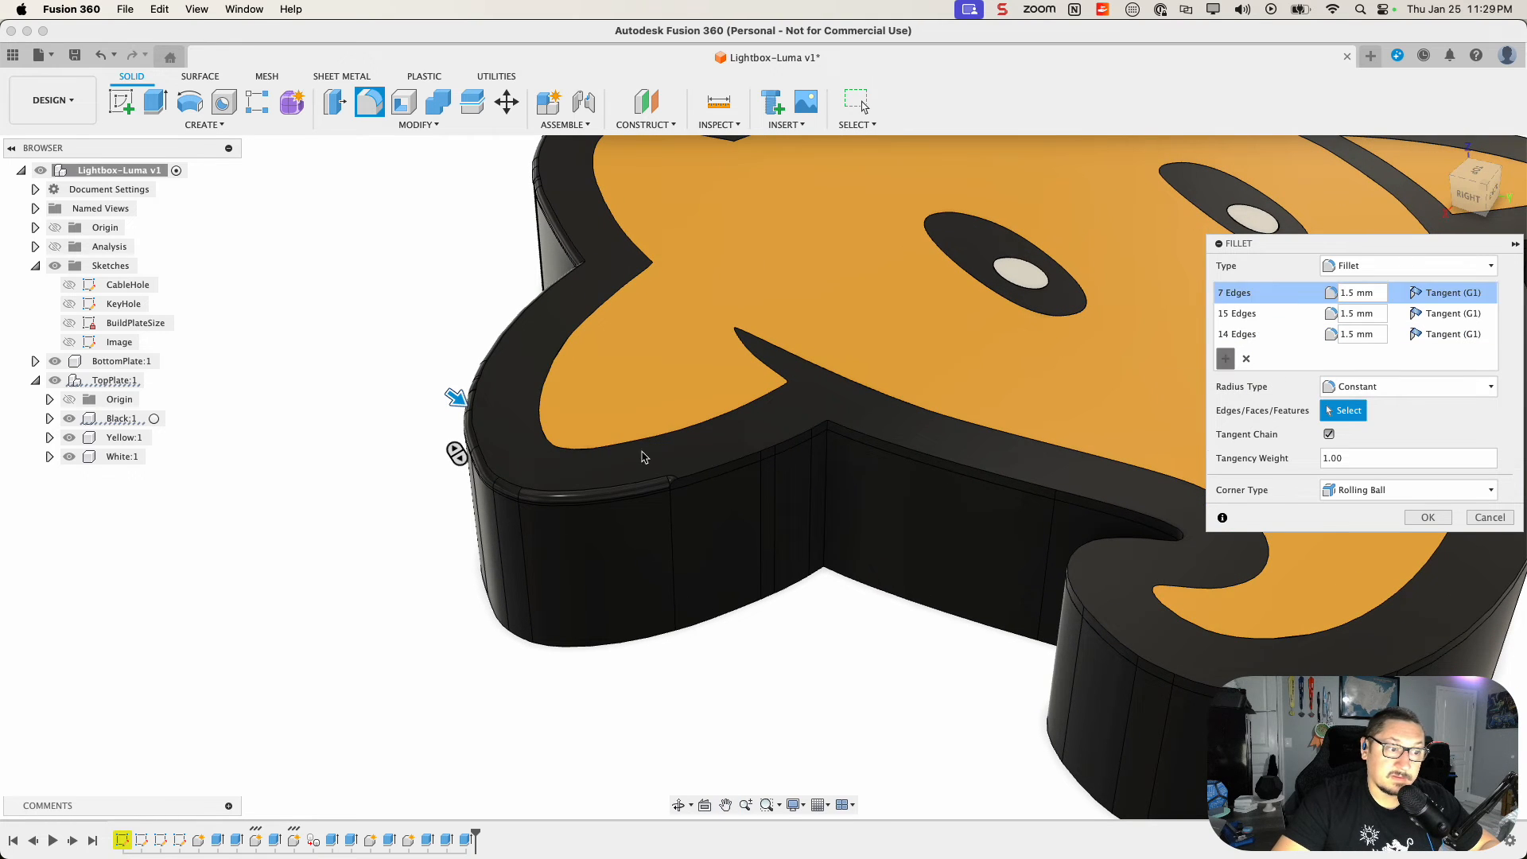
left_click(740, 466)
scroll(799, 443, "up", 5)
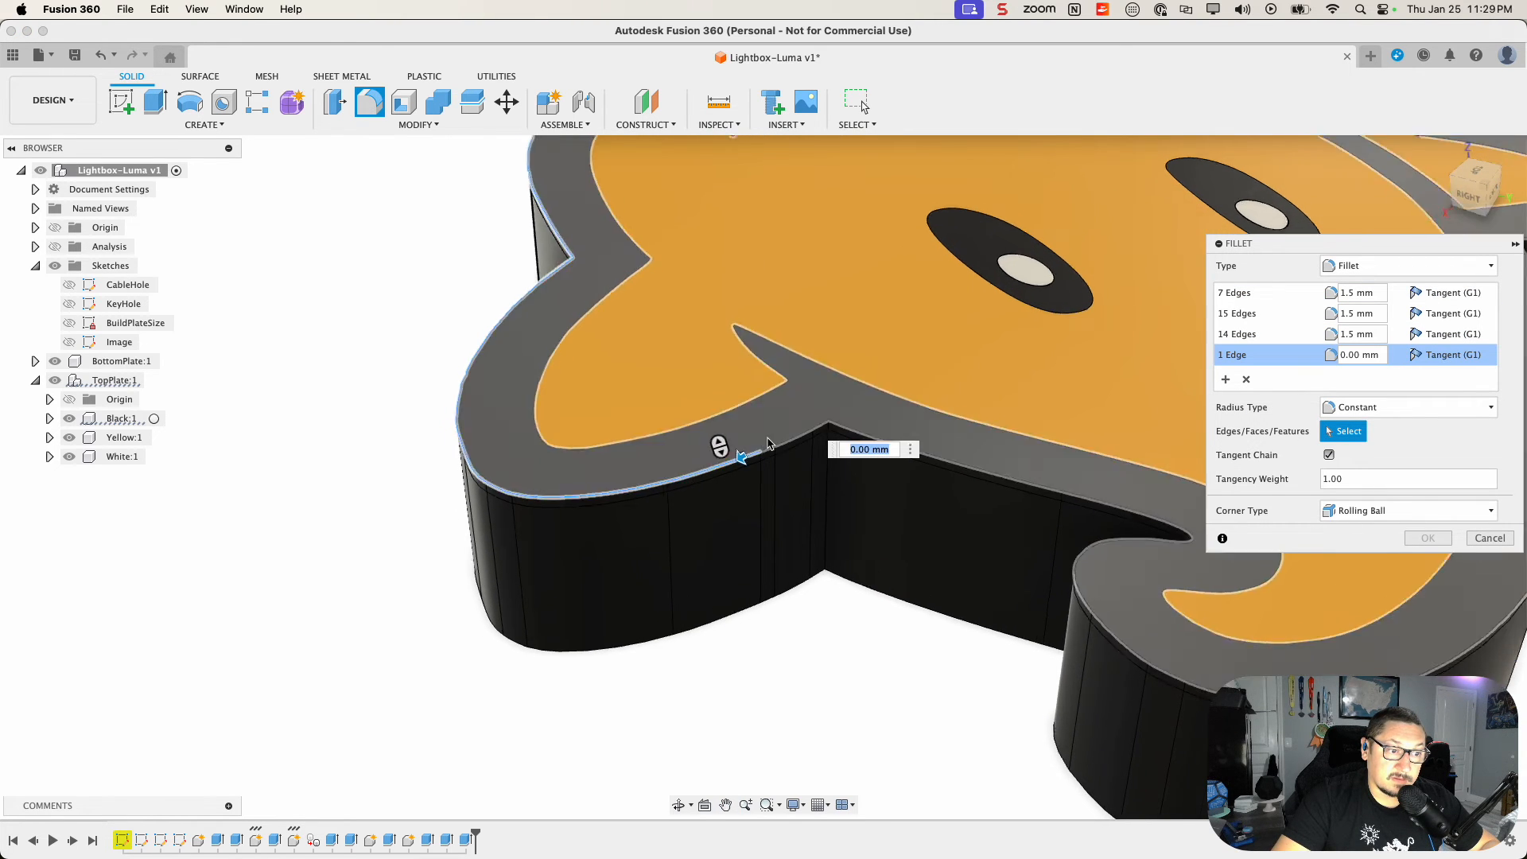
left_click(768, 462)
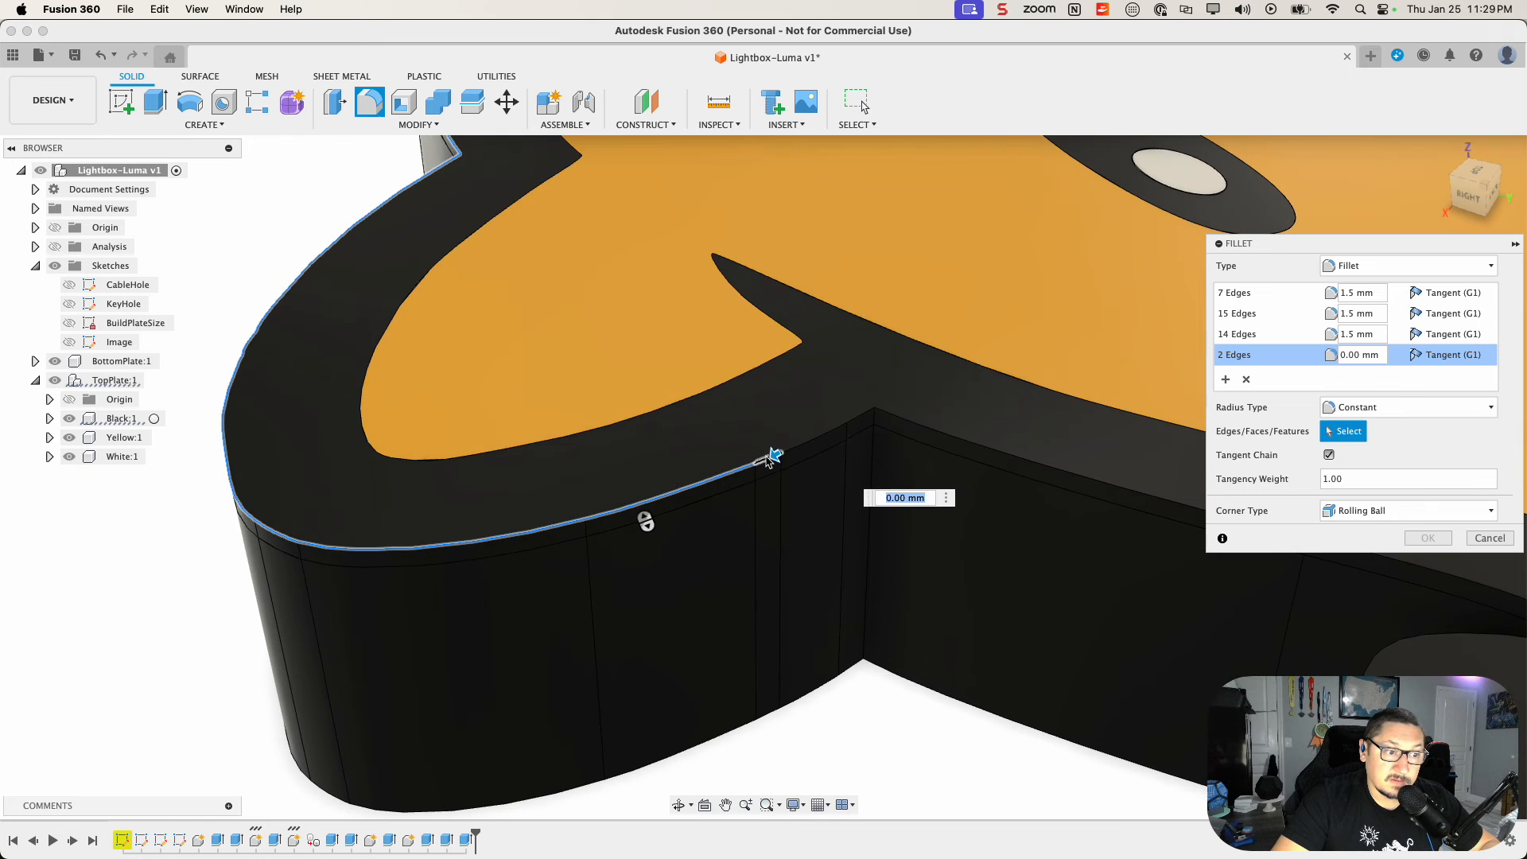
left_click(813, 439)
left_click(909, 425)
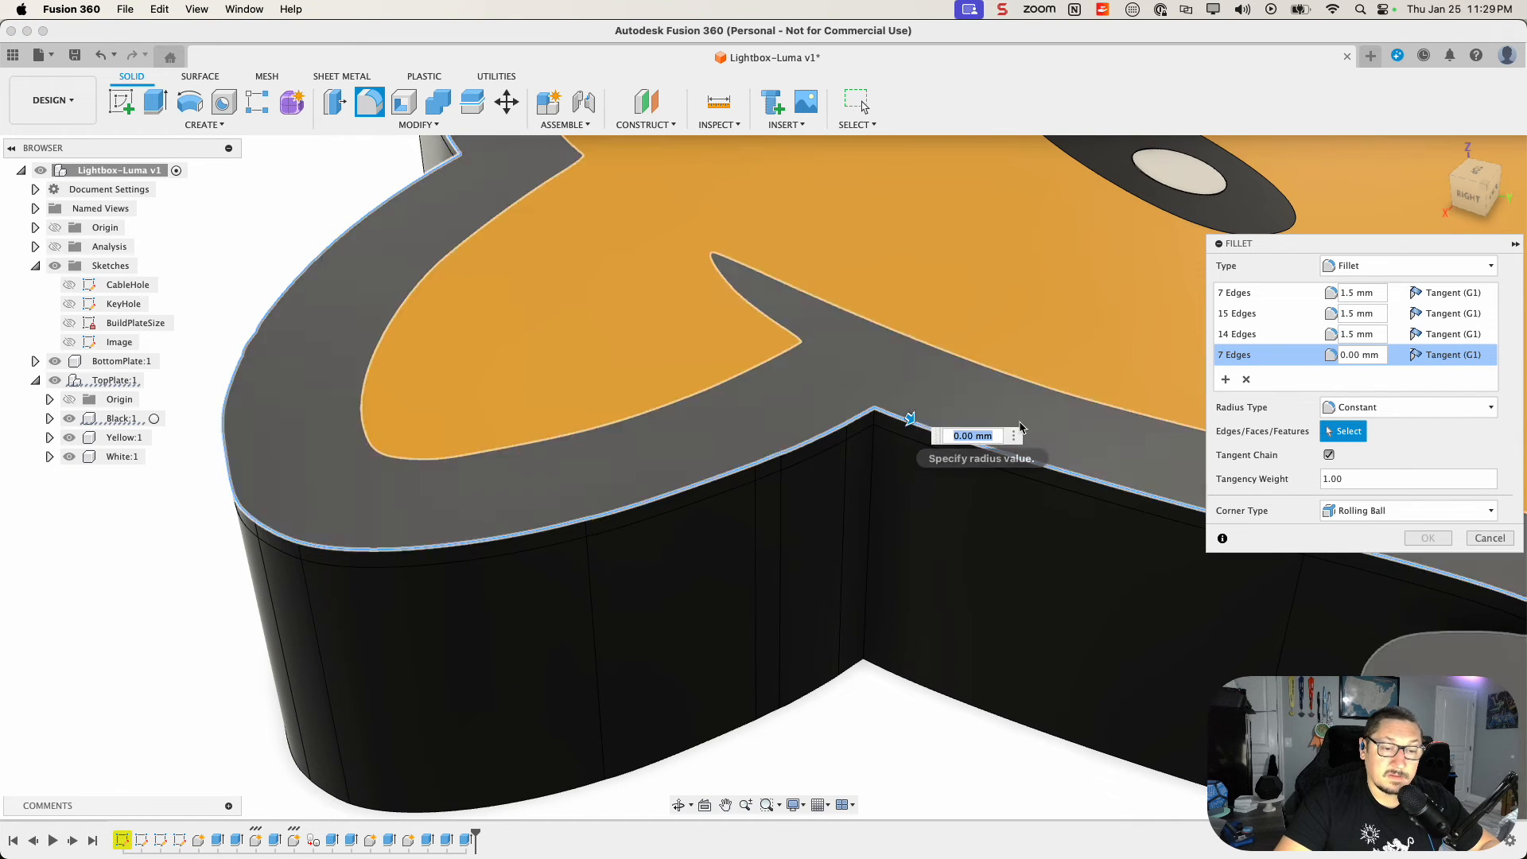
double_click(1351, 354)
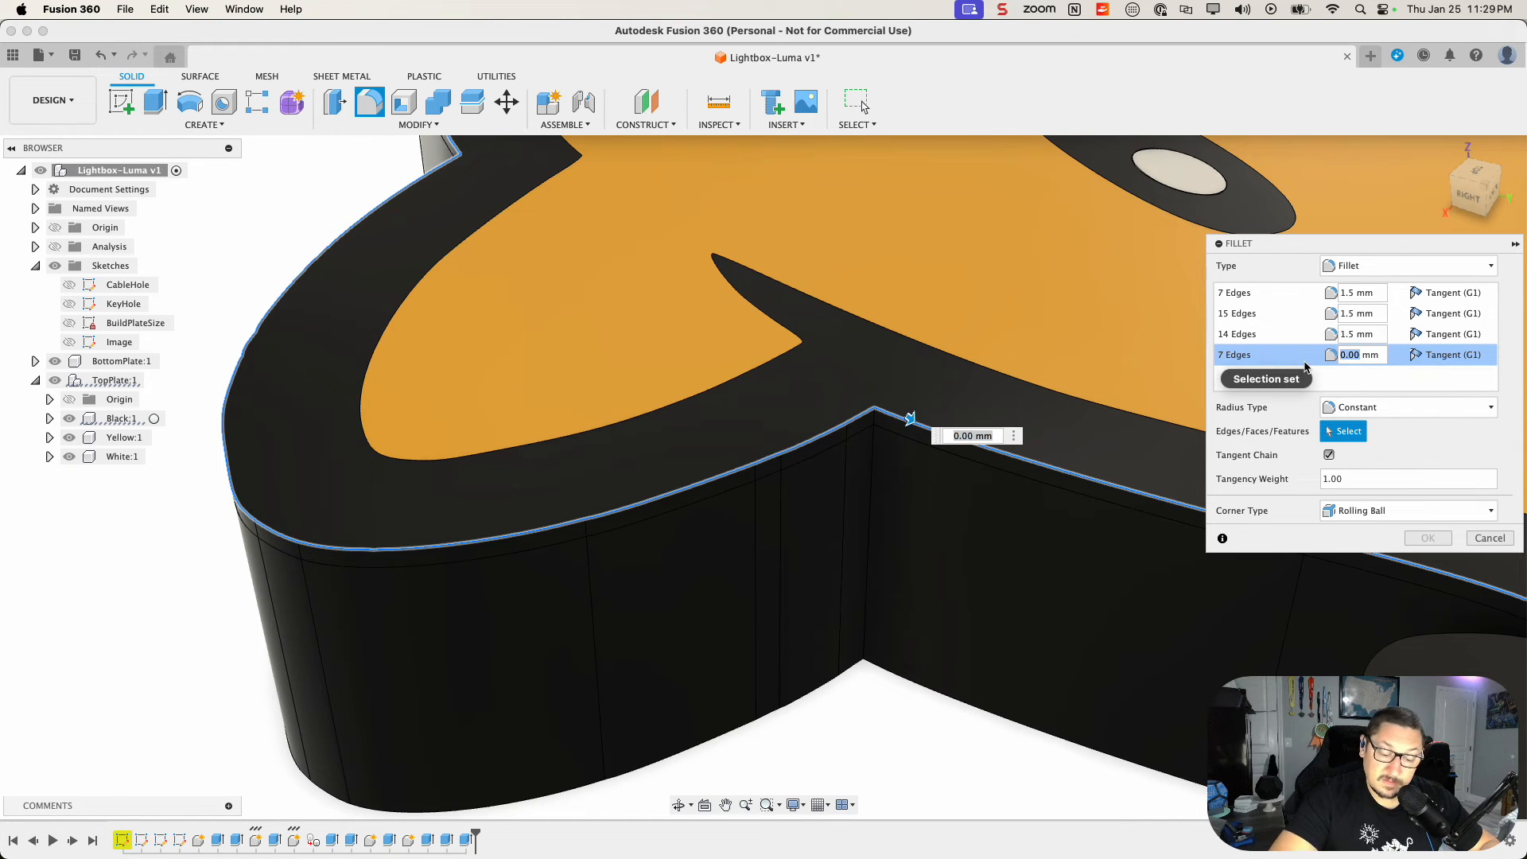
key("Return")
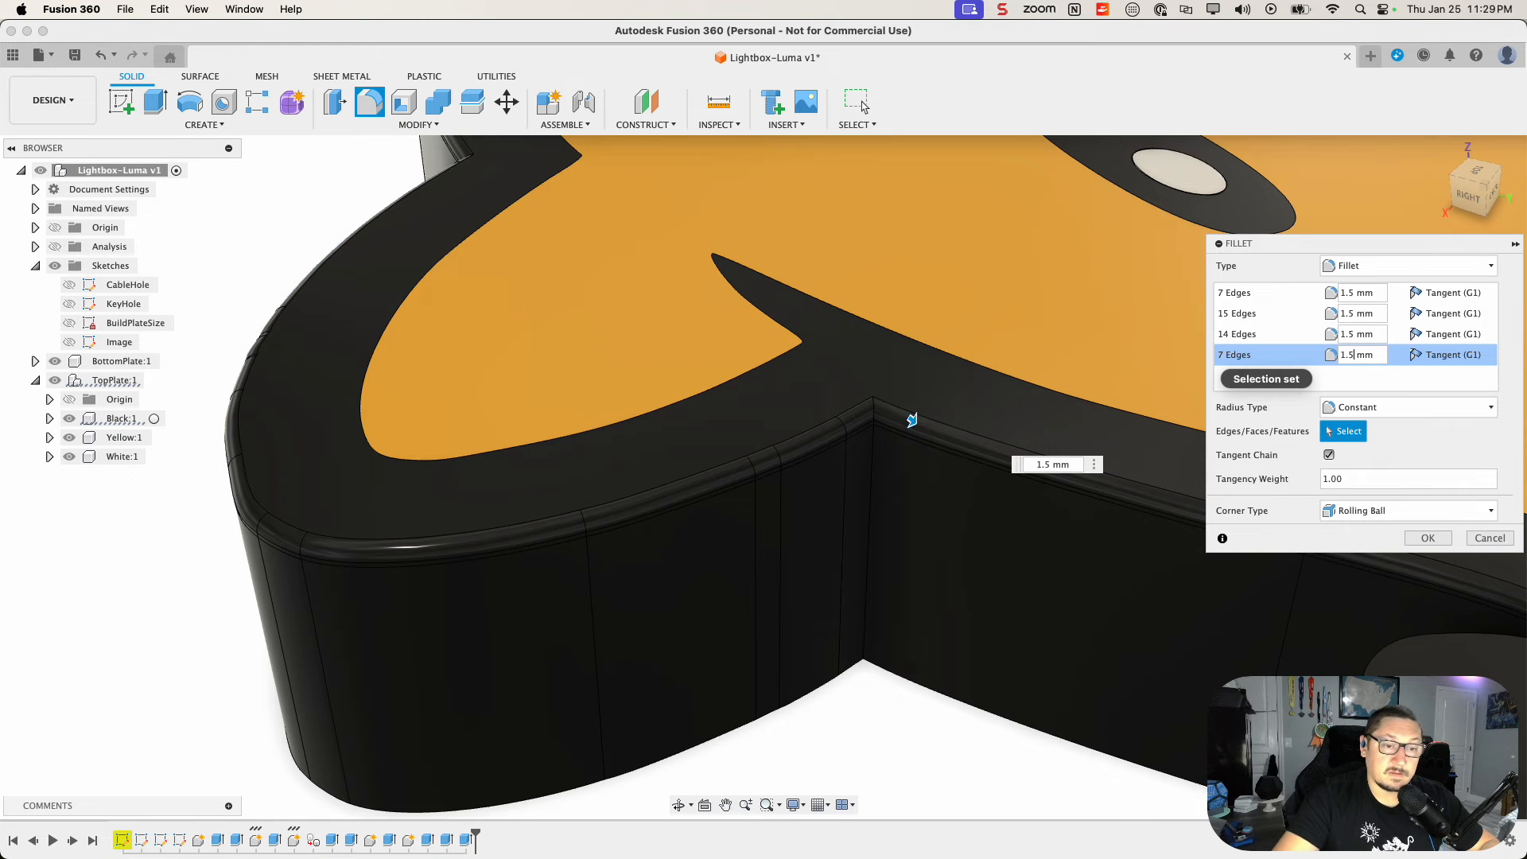
Step: Start another selection set for the curl's outer edge, and remove the left leg's seven-edge set from the fillet
middle_click_drag(1146, 741, 740, 443, "shift")
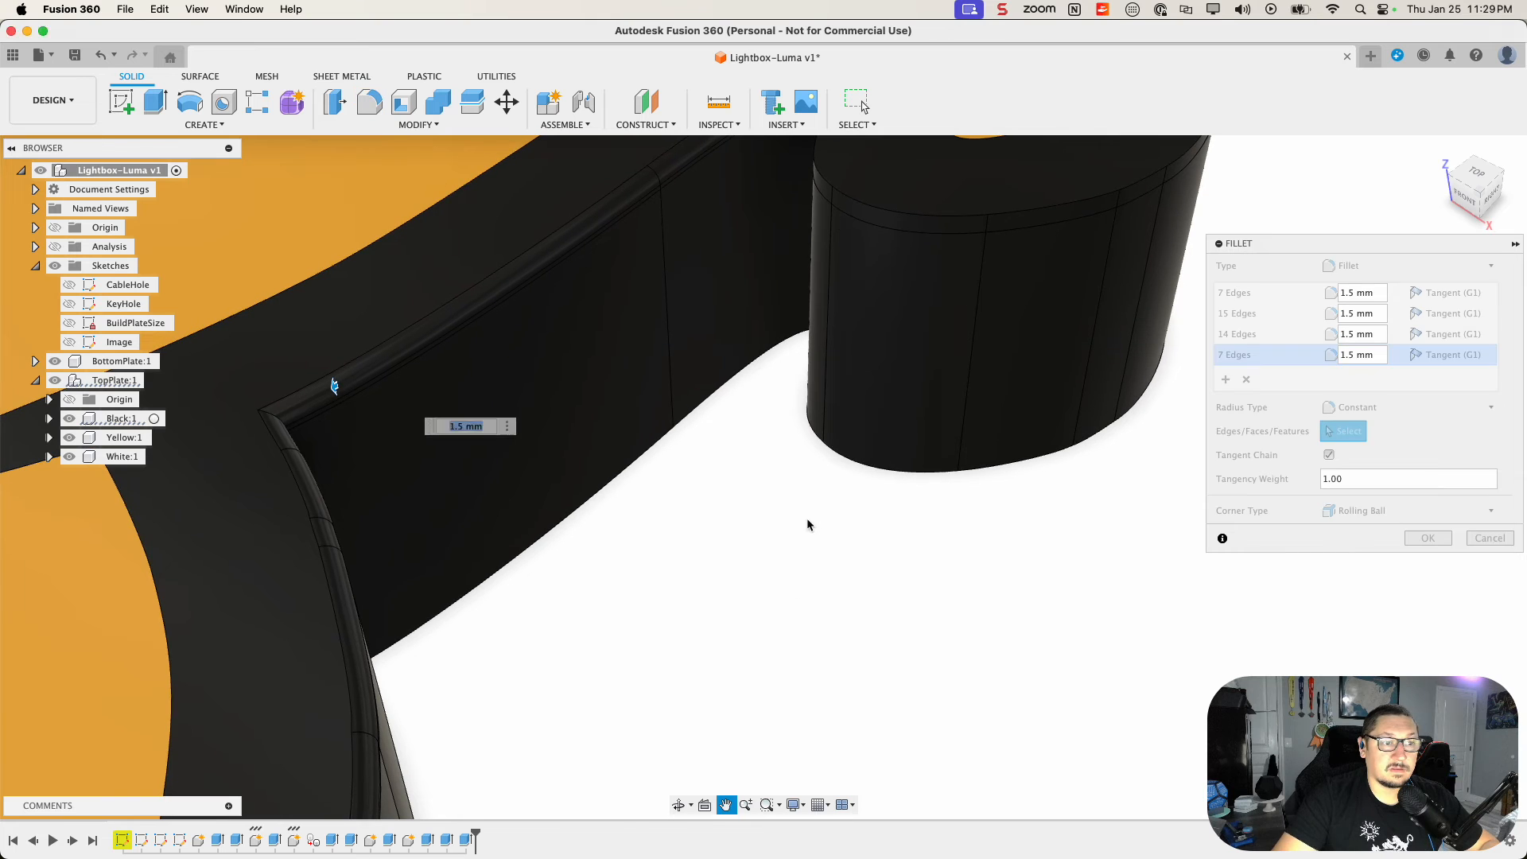
middle_click_drag(760, 509, 862, 480)
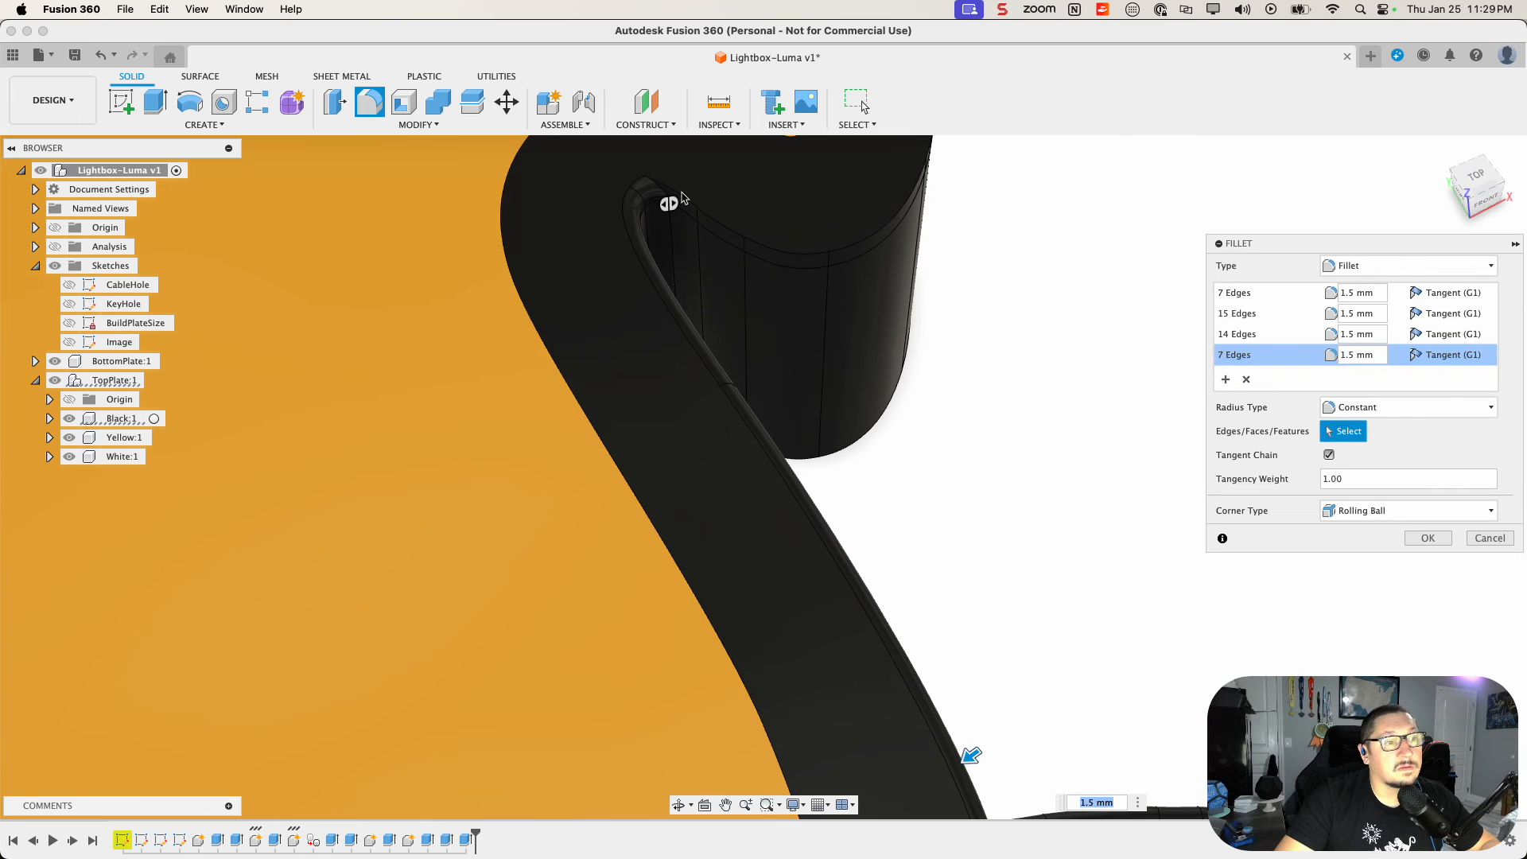
left_click(1227, 380)
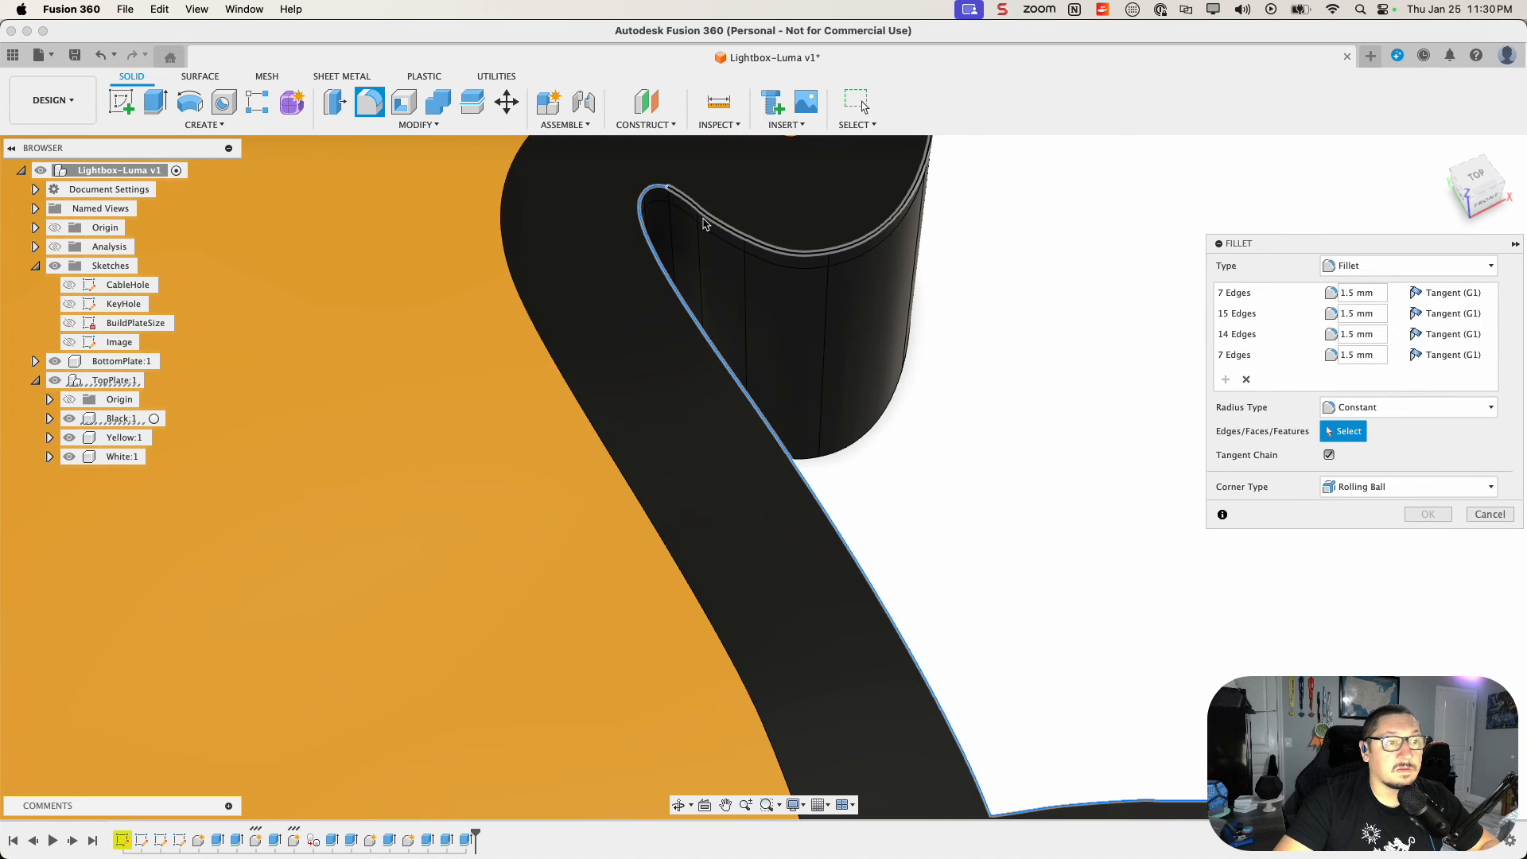
middle_click_drag(768, 276, 843, 385, "shift")
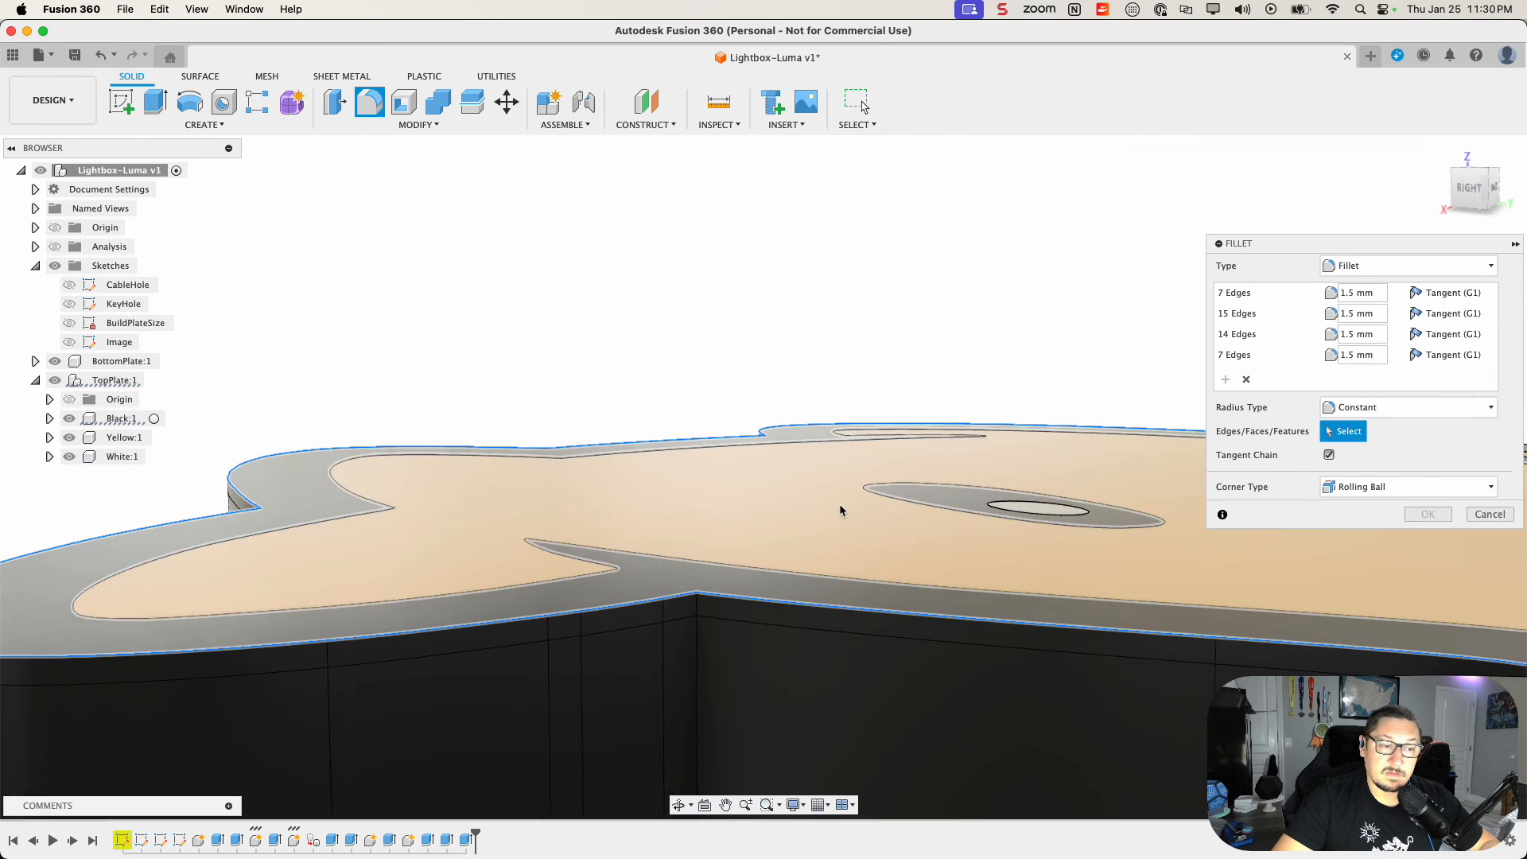
scroll(834, 502, "down", 1)
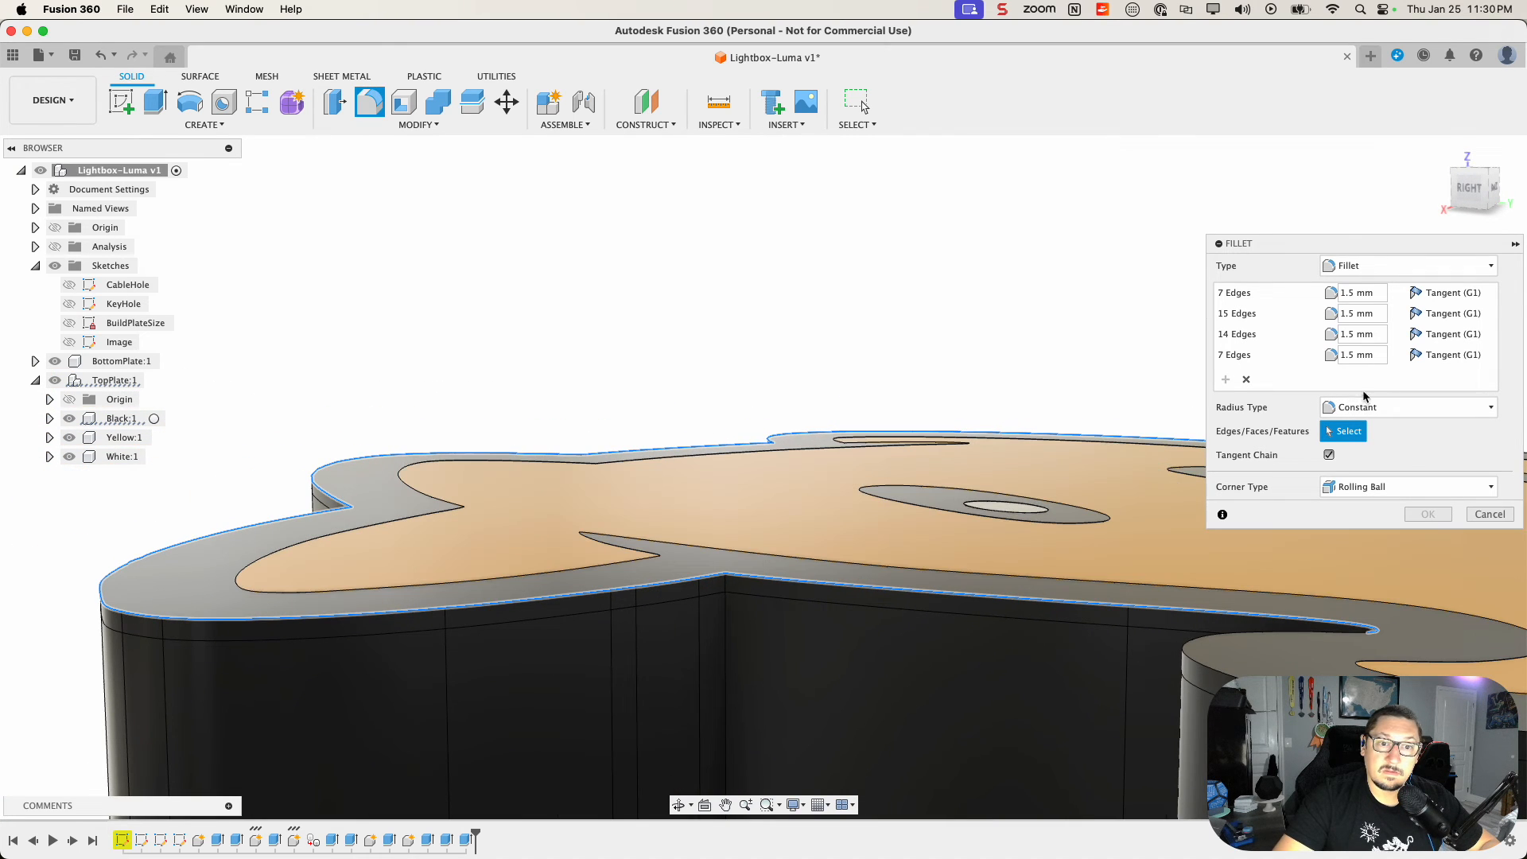
left_click(1247, 381)
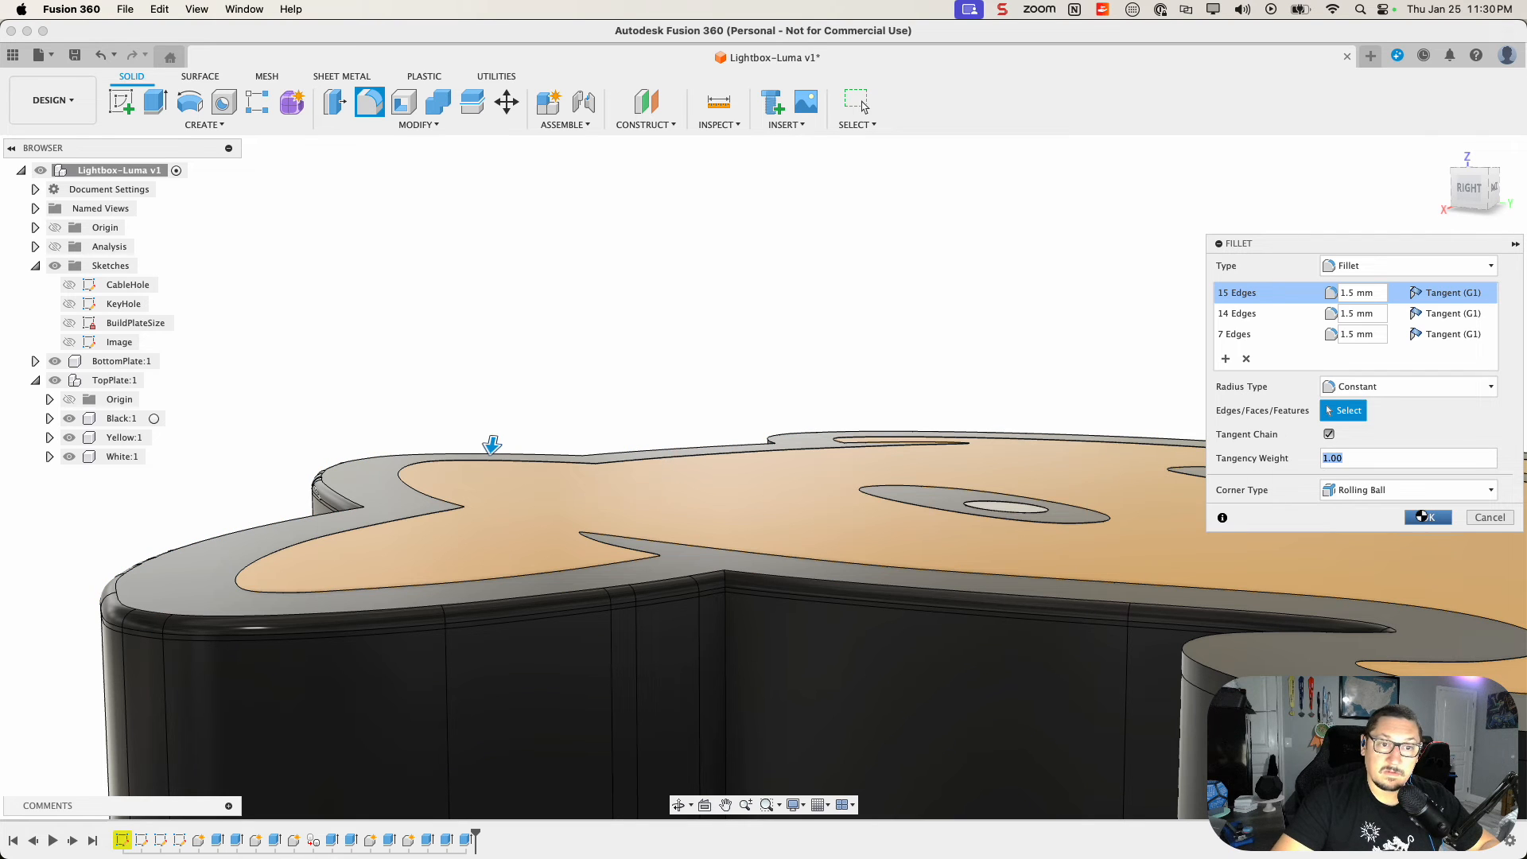
Step: Apply the three-set rim fillet, and add a separate 1.5 mm fillet along the curl's outer top edges
key("Return")
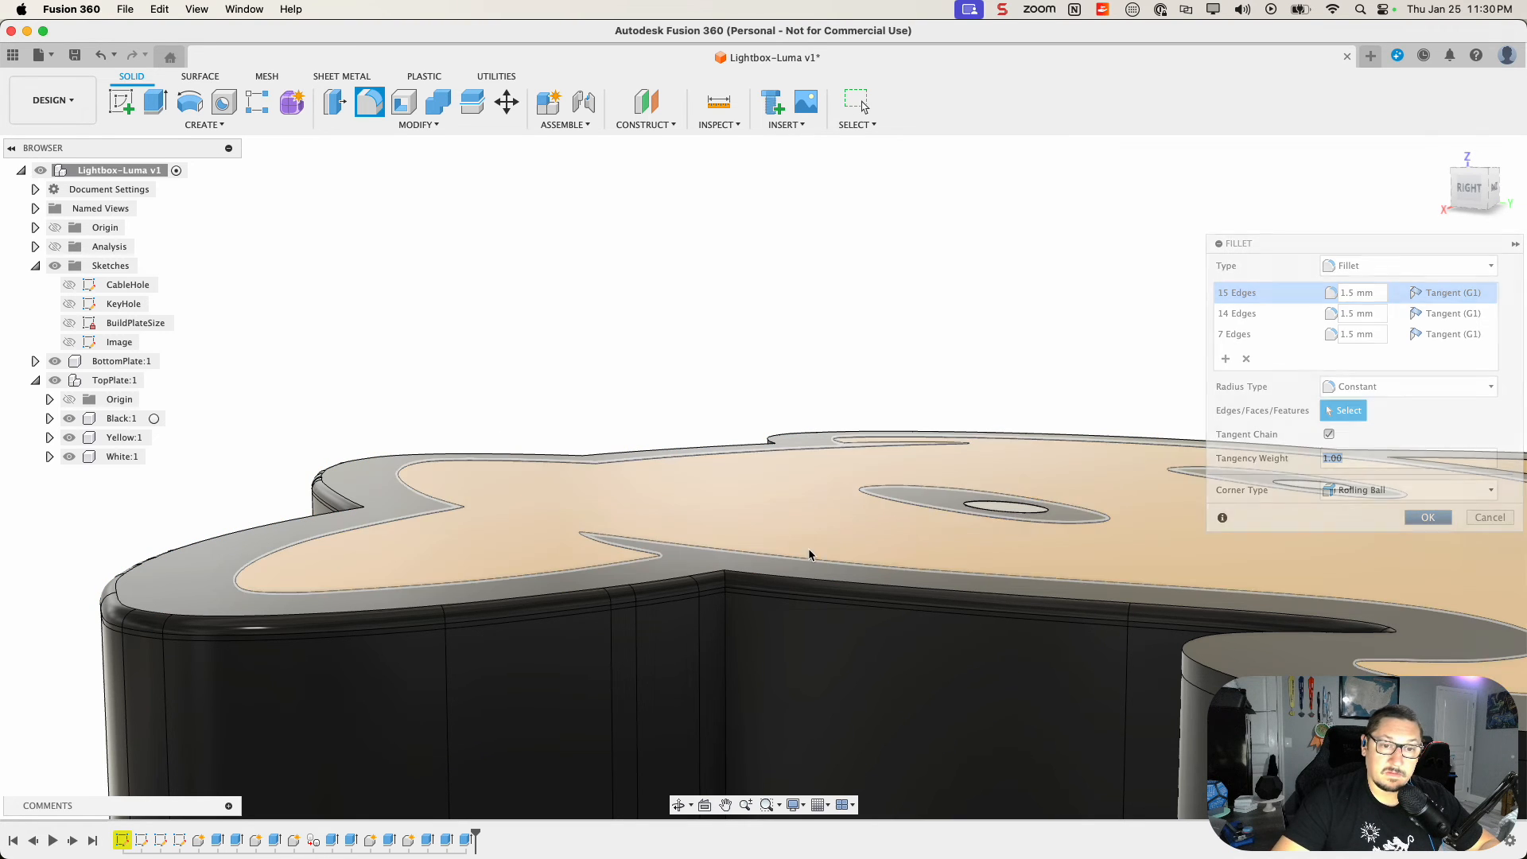
middle_click_drag(944, 648, 1102, 676, "shift")
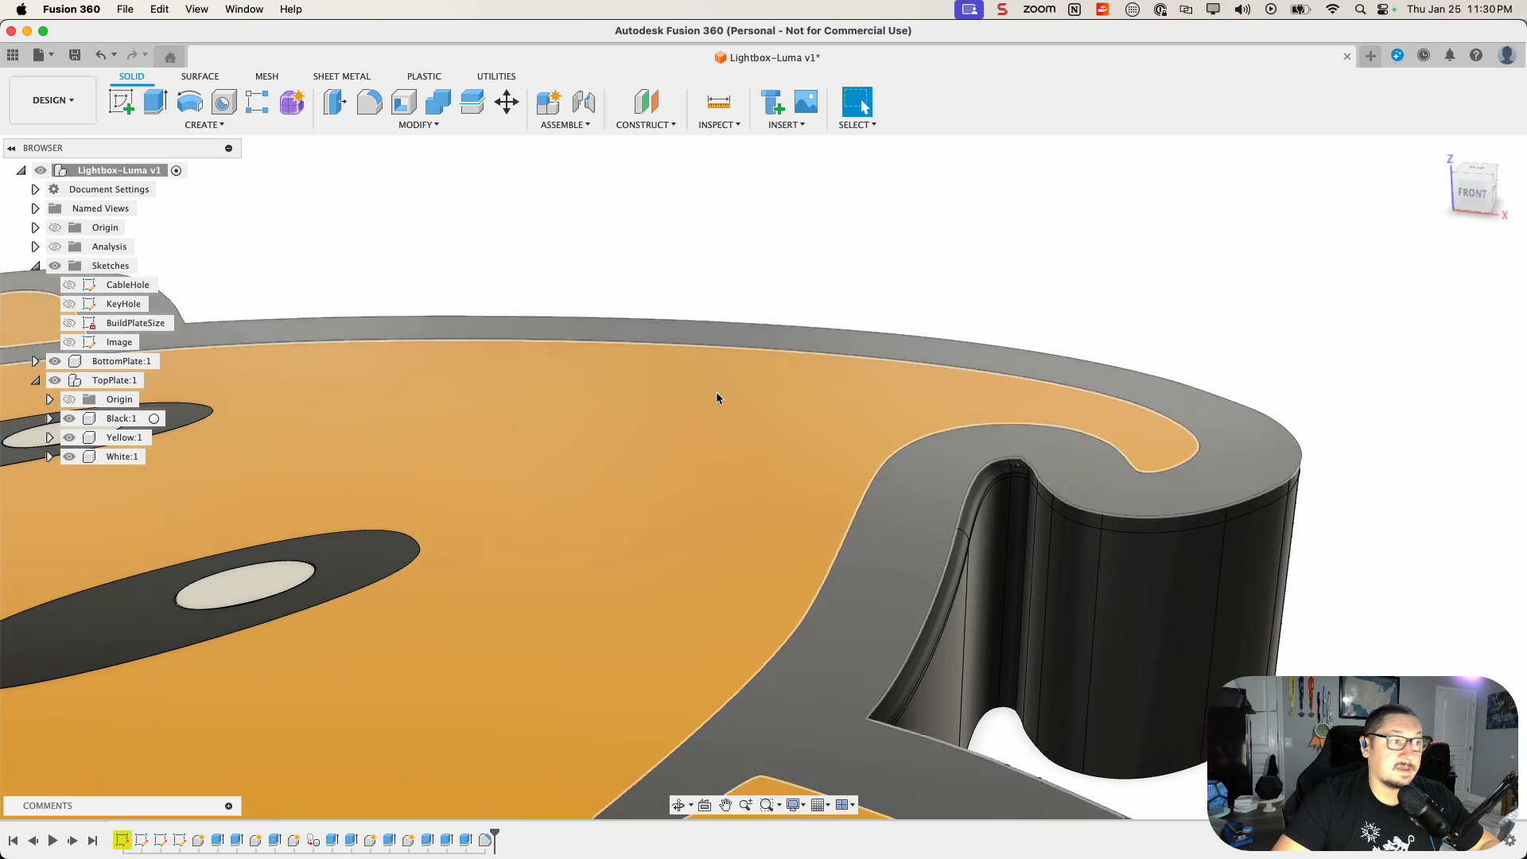
left_click(371, 104)
scroll(1033, 485, "up", 3)
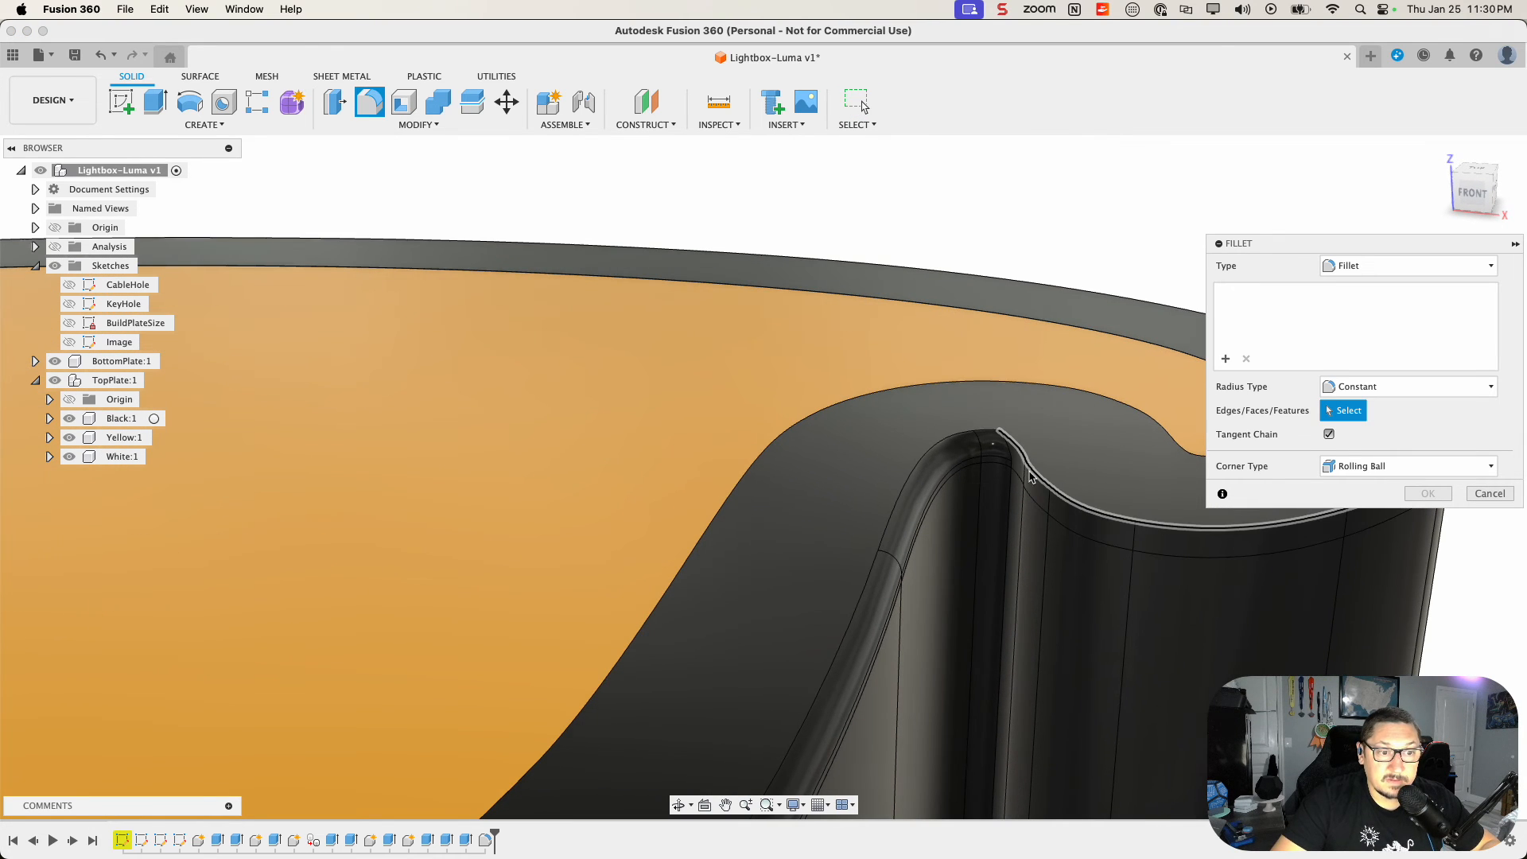
left_click(1024, 457)
scroll(1137, 590, "down", 5)
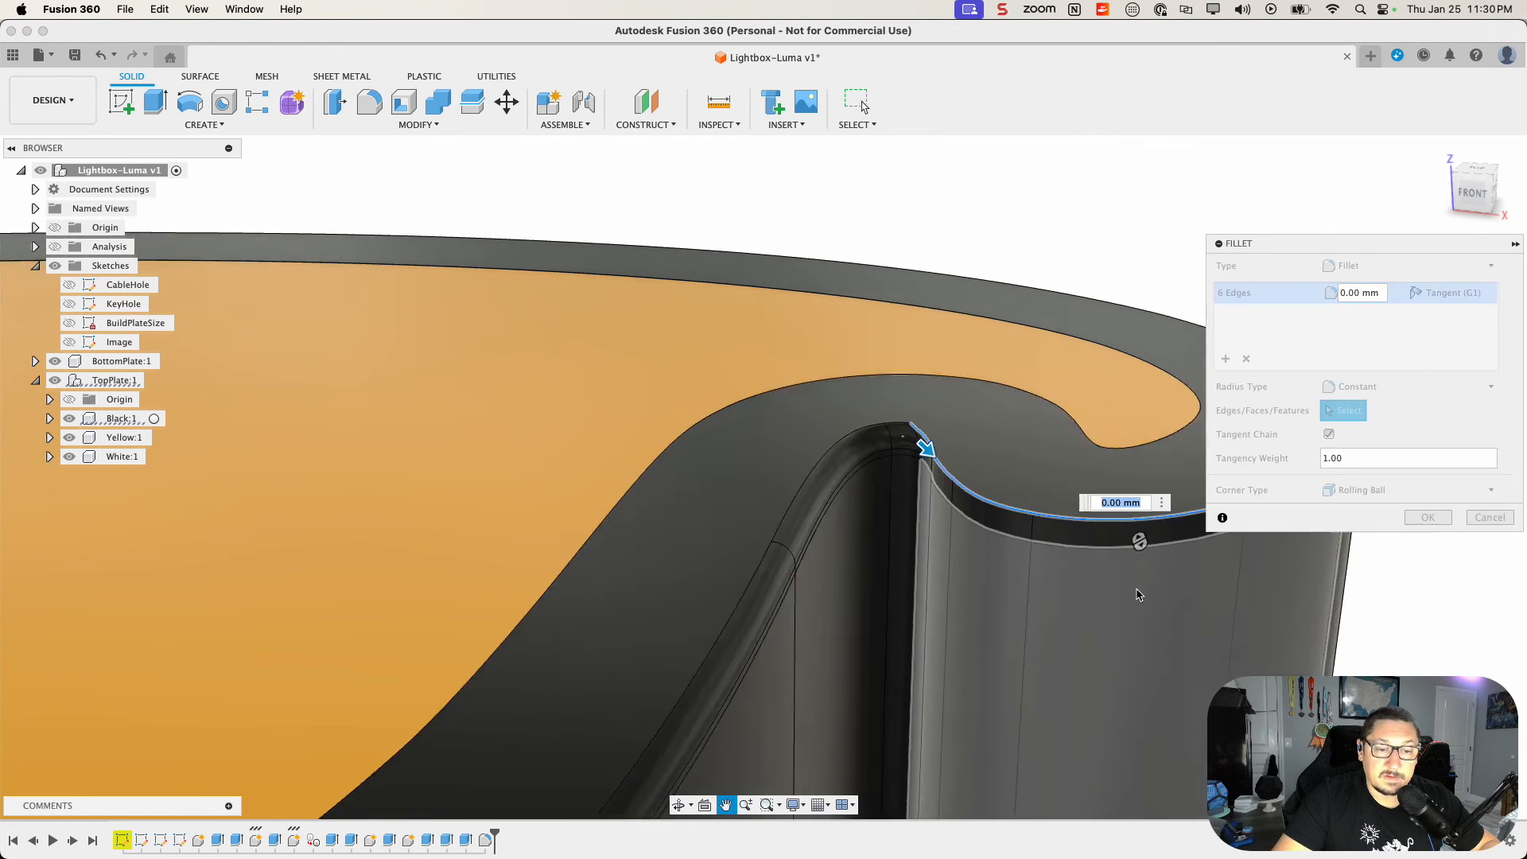
middle_click_drag(702, 558, 739, 475, "shift")
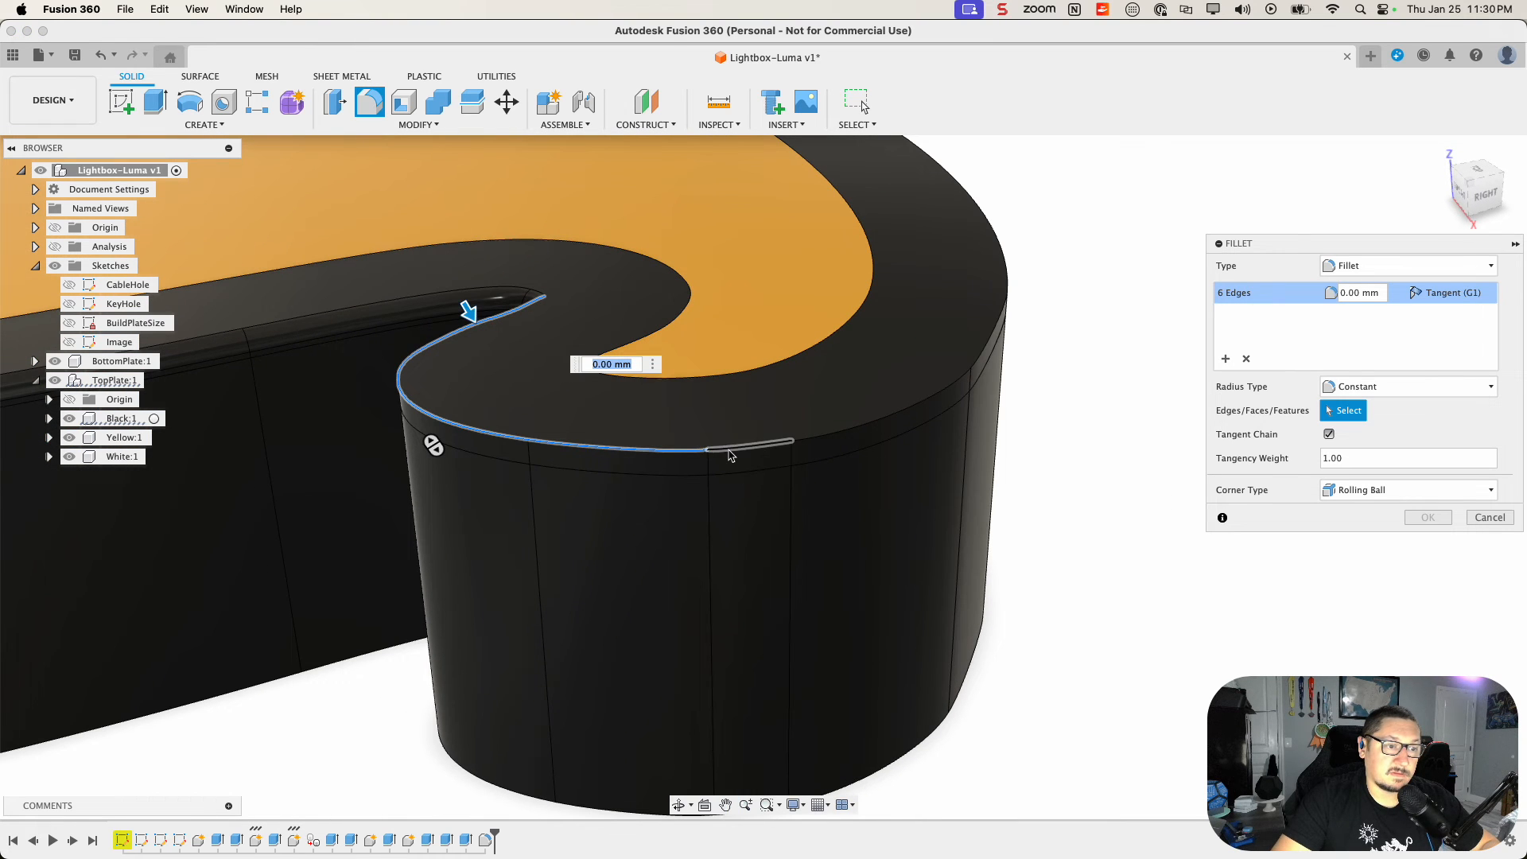
left_click(731, 455)
left_click(823, 436)
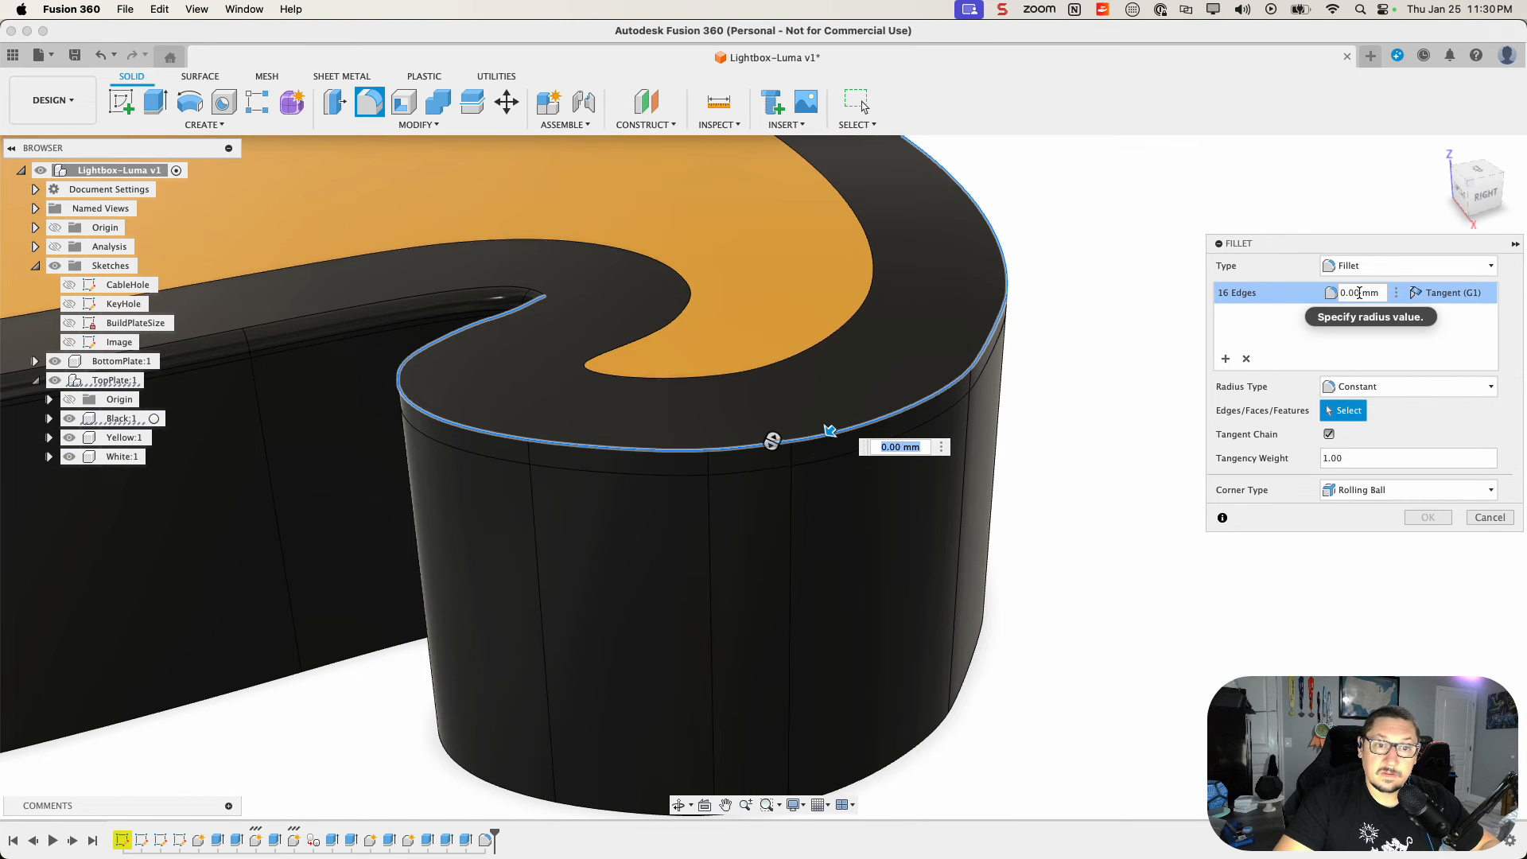
left_click(1322, 295)
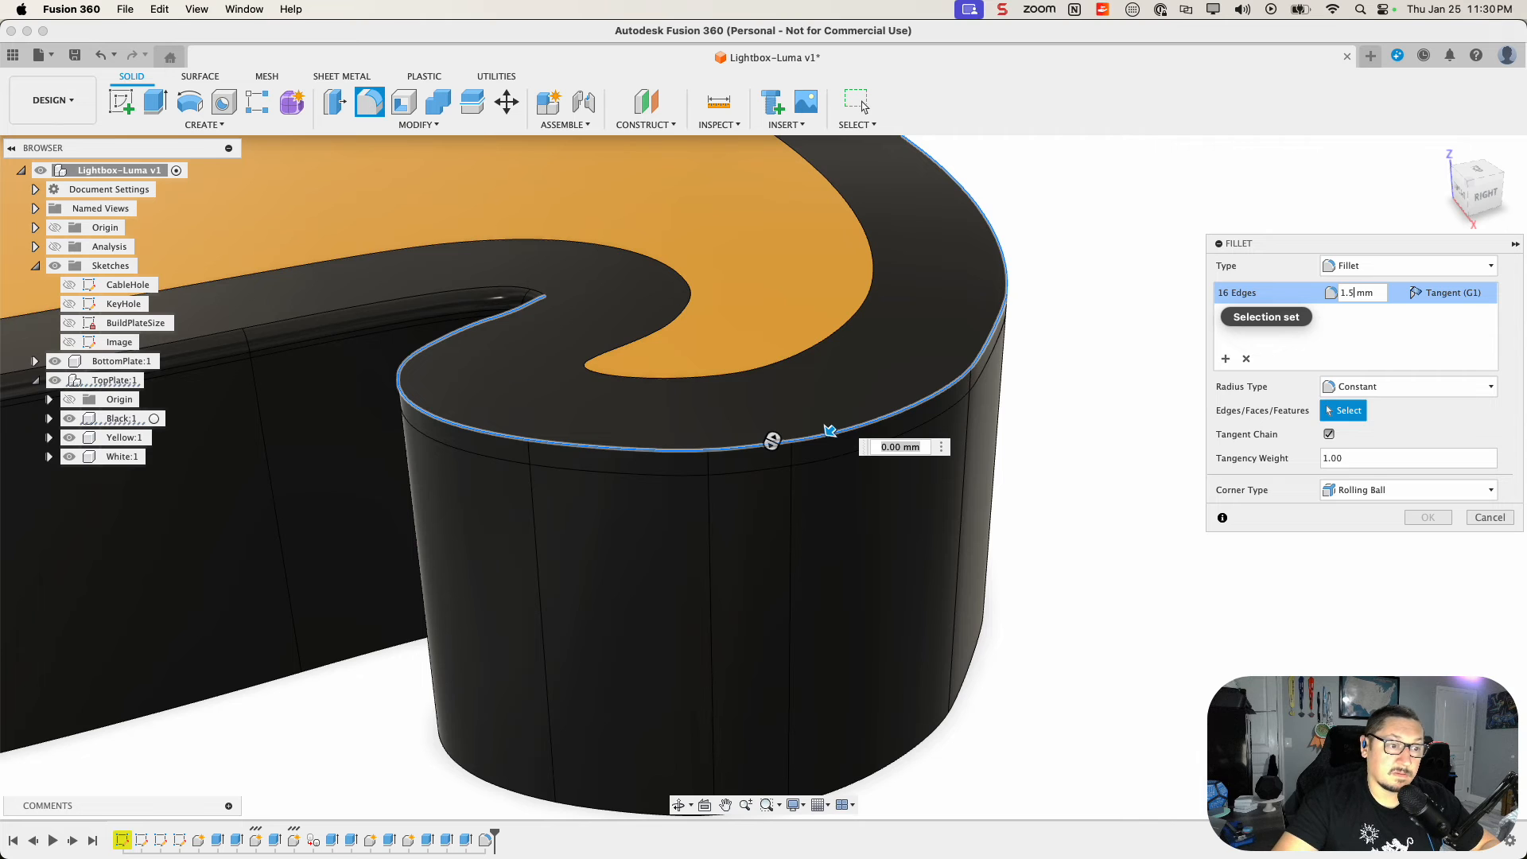
type("1.5")
key("Return")
left_click(1436, 513)
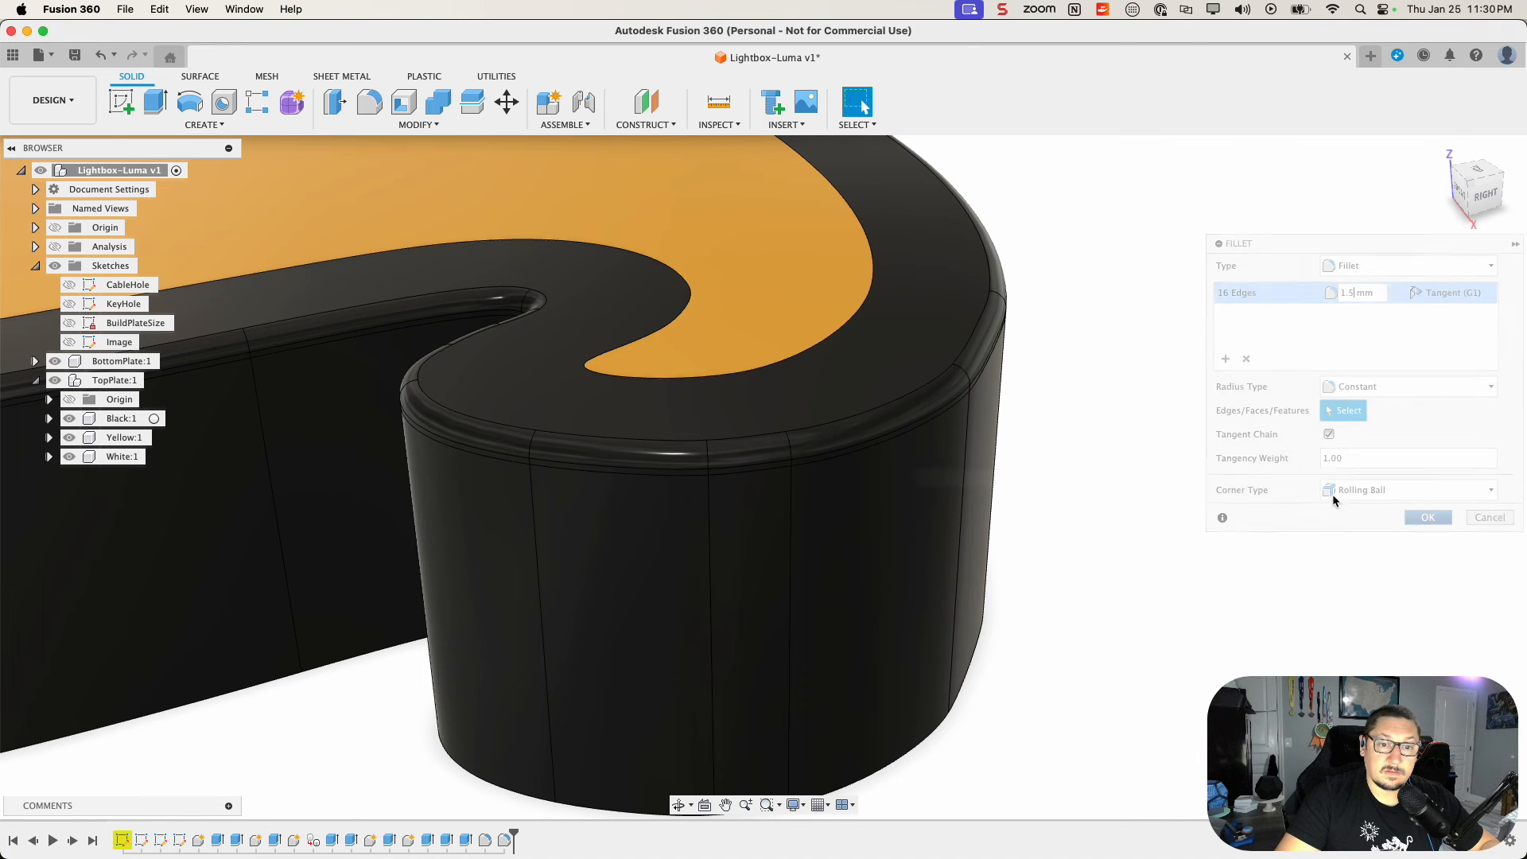
Step: Start another fillet on the outer top edges along the left arm's upper side and around its tip
scroll(1202, 438, "down", 4)
middle_click_drag(1223, 362, 1073, 363)
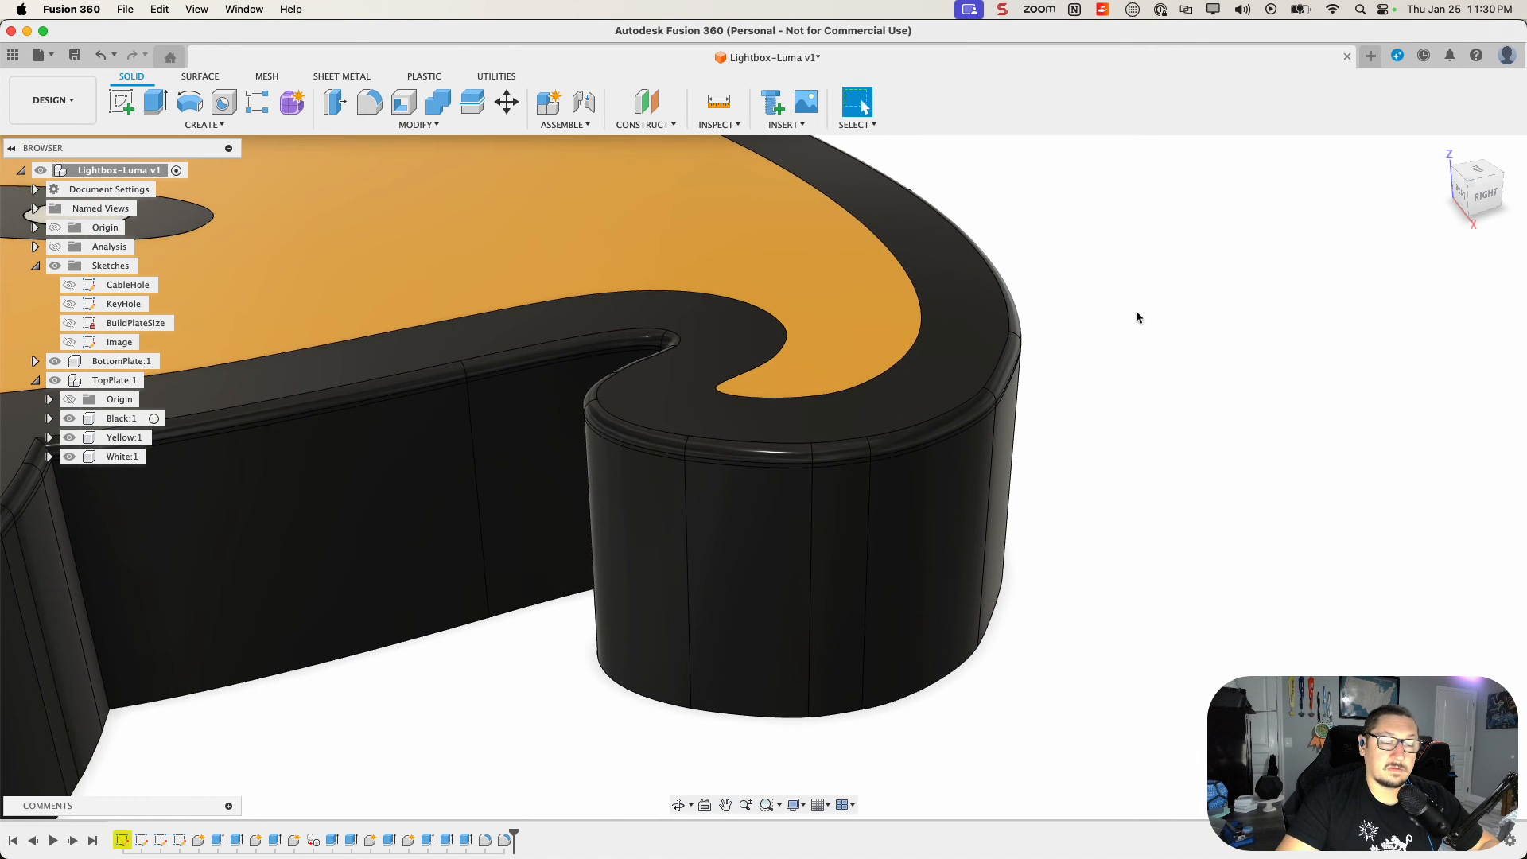
middle_click_drag(1137, 313, 966, 309, "shift")
middle_click_drag(1367, 487, 105, 636)
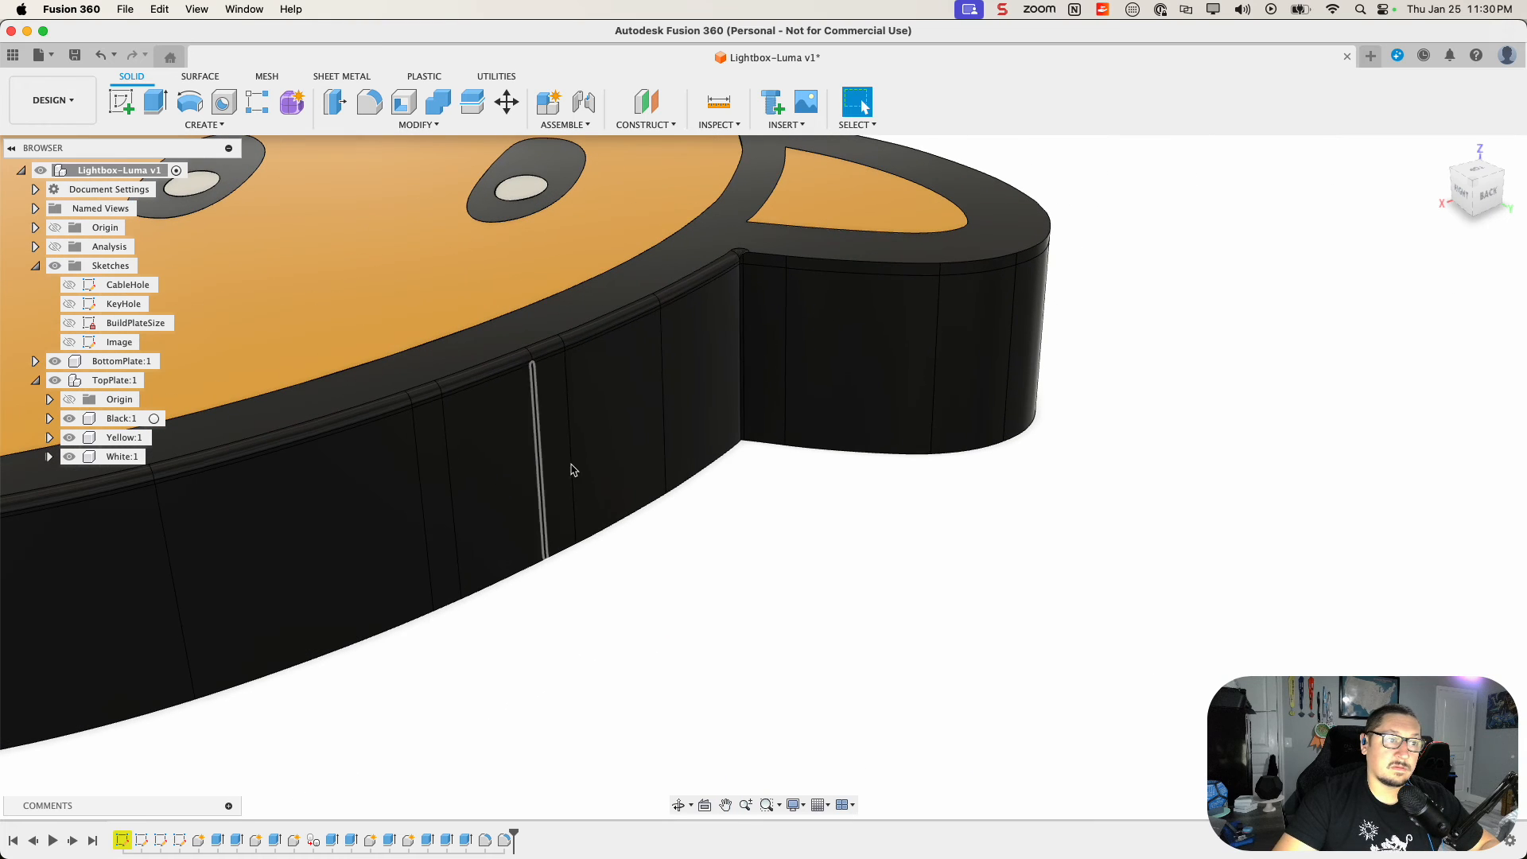
scroll(826, 262, "up", 2)
scroll(760, 263, "up", 2)
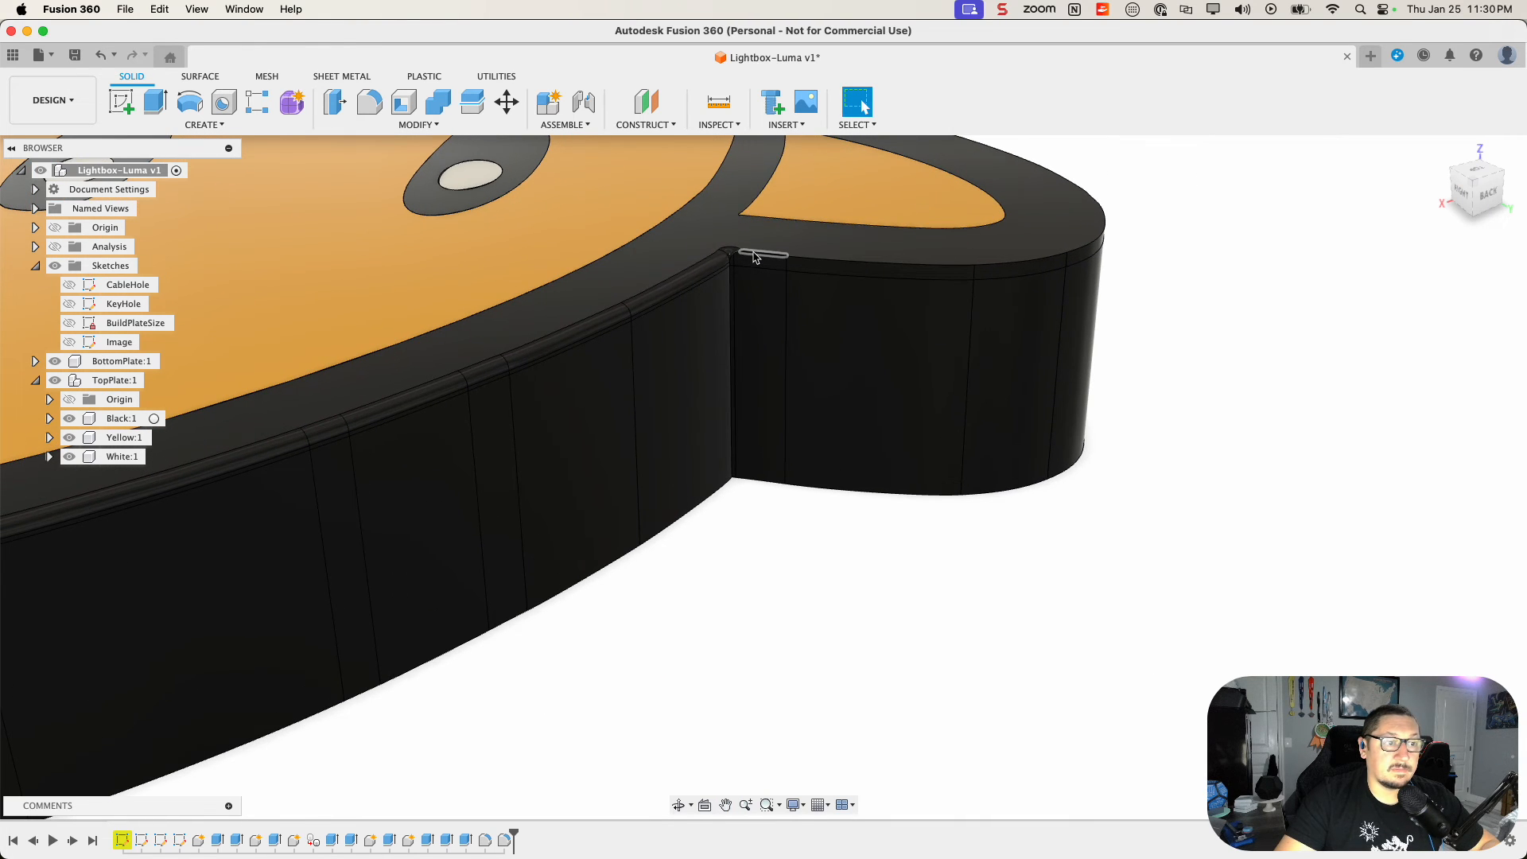
left_click(781, 258)
left_click(366, 100)
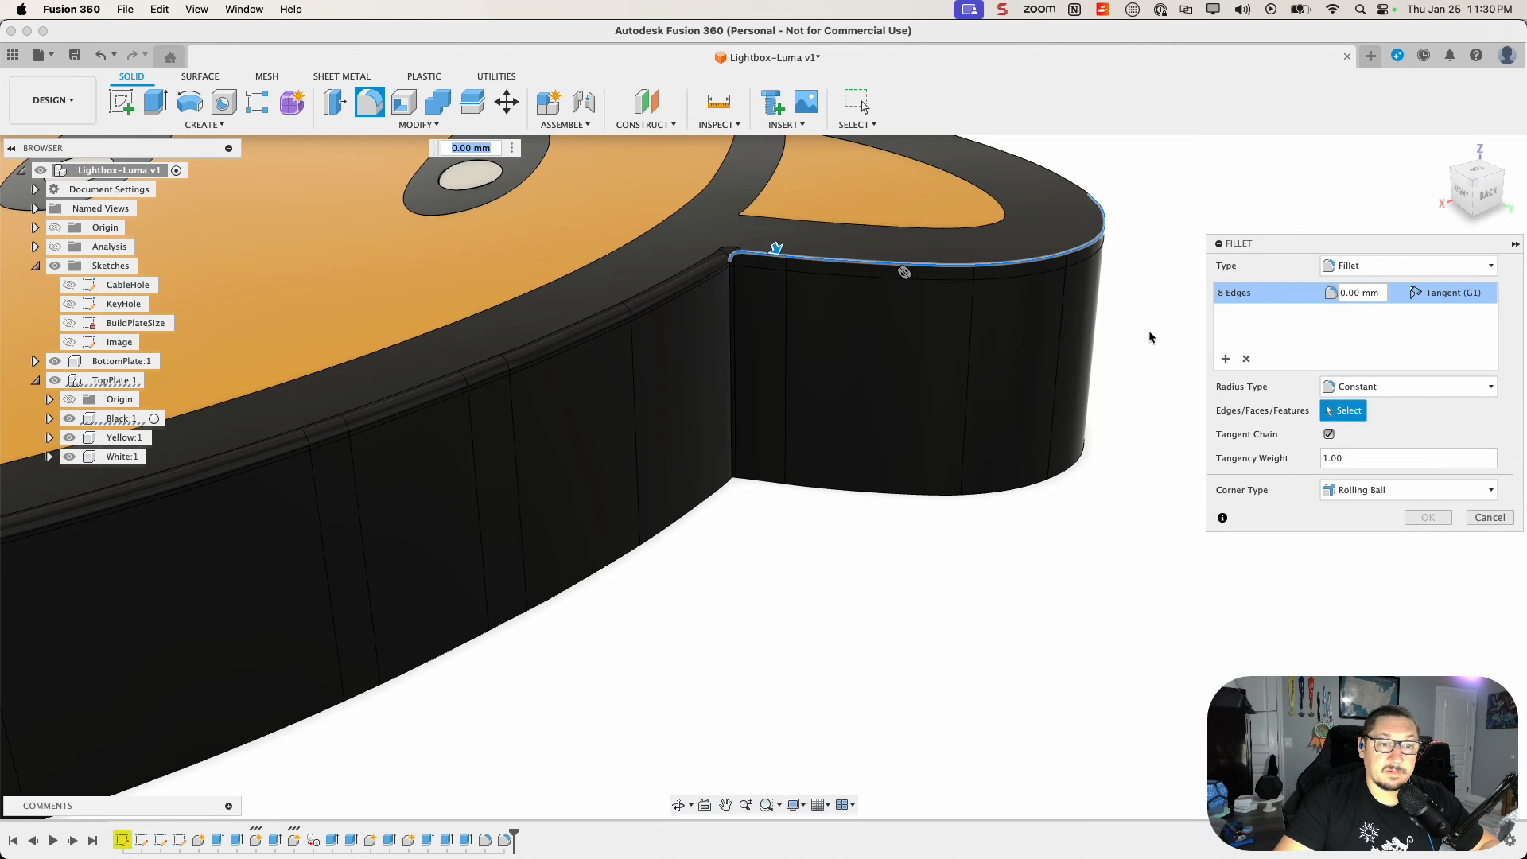
Step: Add the left arm's remaining outer top edges and the body's edges below it, and apply the fillet at 1.5 mm
middle_click_drag(1145, 353, 1021, 418, "shift")
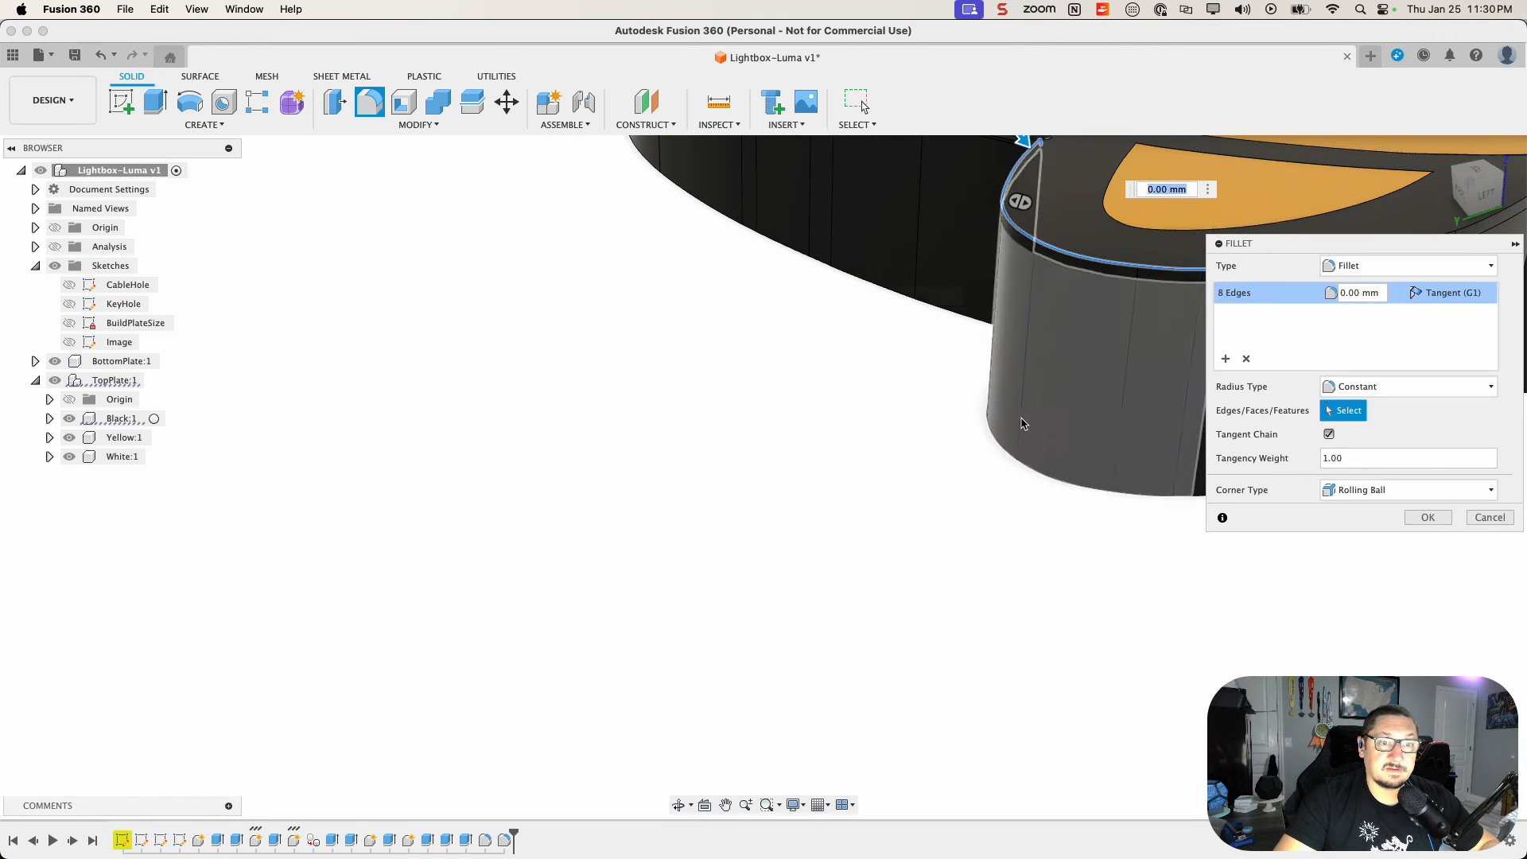
middle_click_drag(338, 483, 330, 483)
middle_click_drag(1008, 390, 1005, 387)
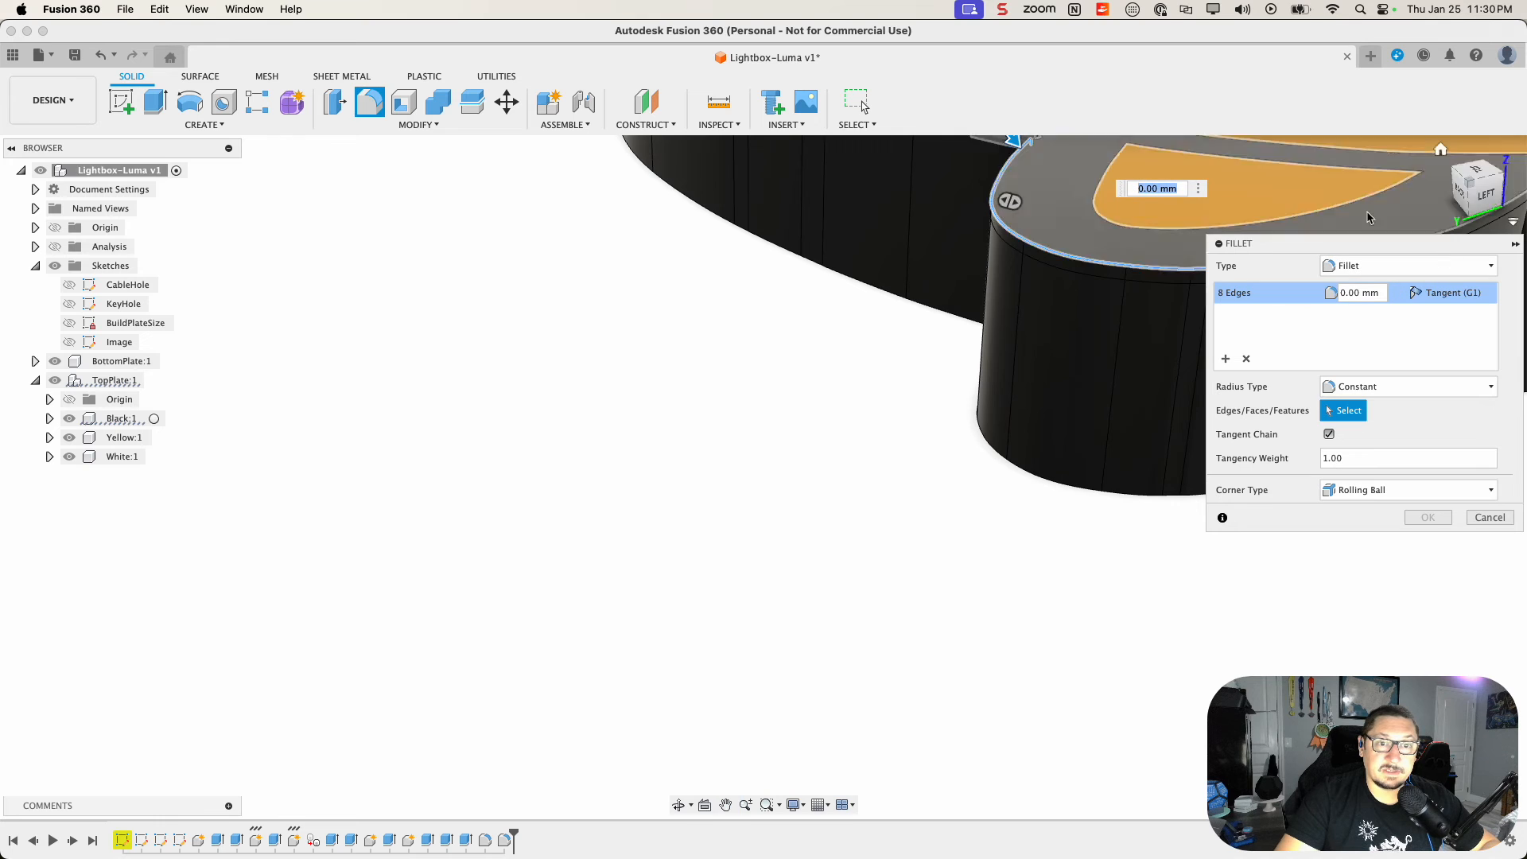
scroll(1091, 289, "down", 1)
middle_click_drag(1087, 290, 401, 353)
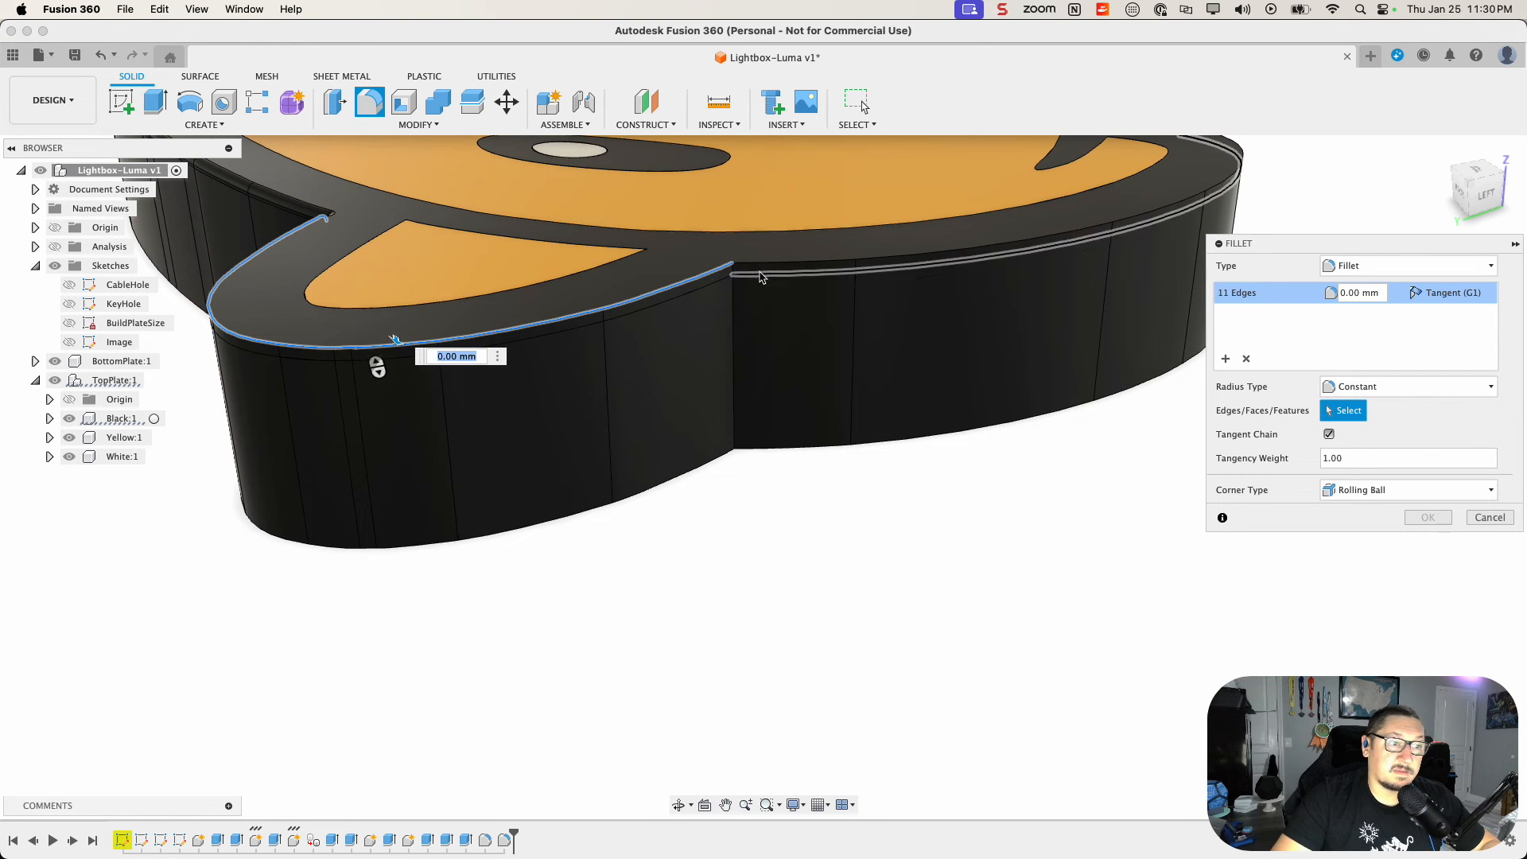
left_click(402, 349)
left_click(1322, 293)
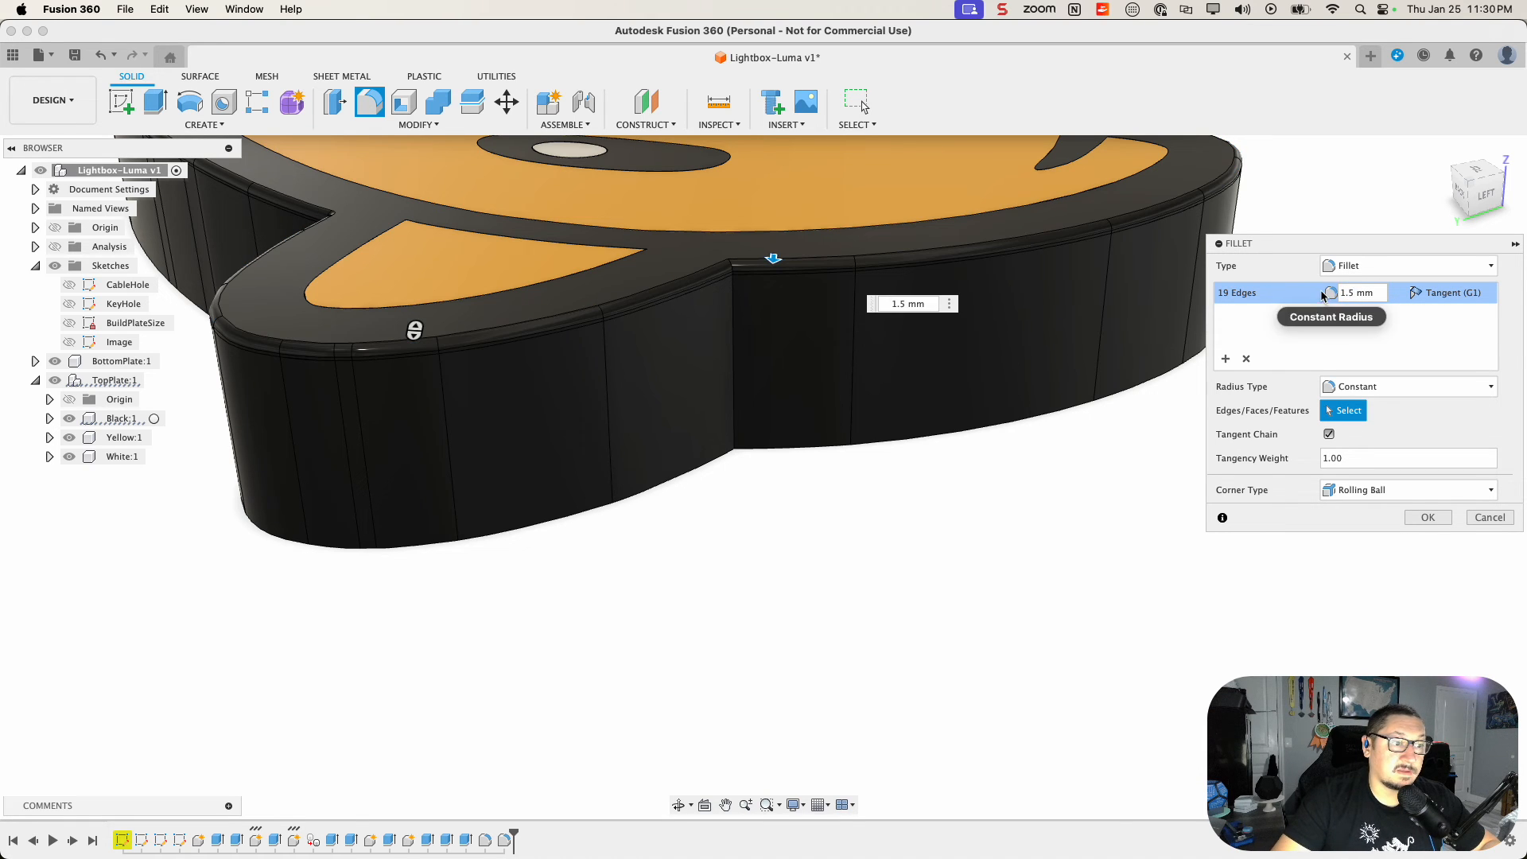
left_click(1426, 517)
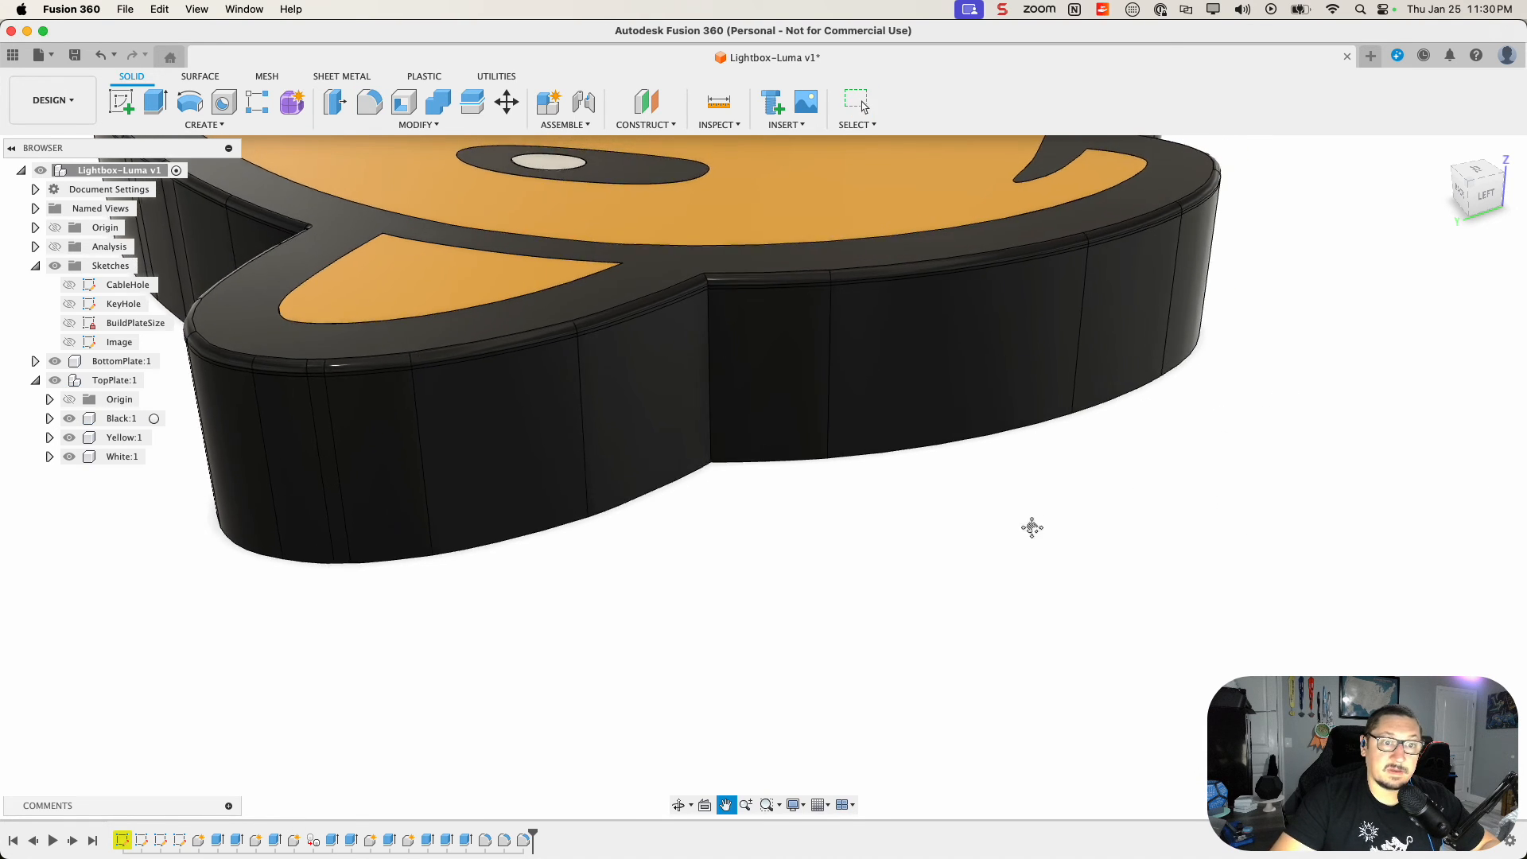
Step: Inspect the rounded rim around the whole lightbox, viewing it from above and from the cable-hole side
scroll(1171, 421, "down", 2)
scroll(1193, 402, "down", 2)
middle_click_drag(1223, 392, 1024, 363, "shift")
middle_click_drag(1309, 515, 85, 498)
middle_click_drag(1208, 519, 824, 516, "shift")
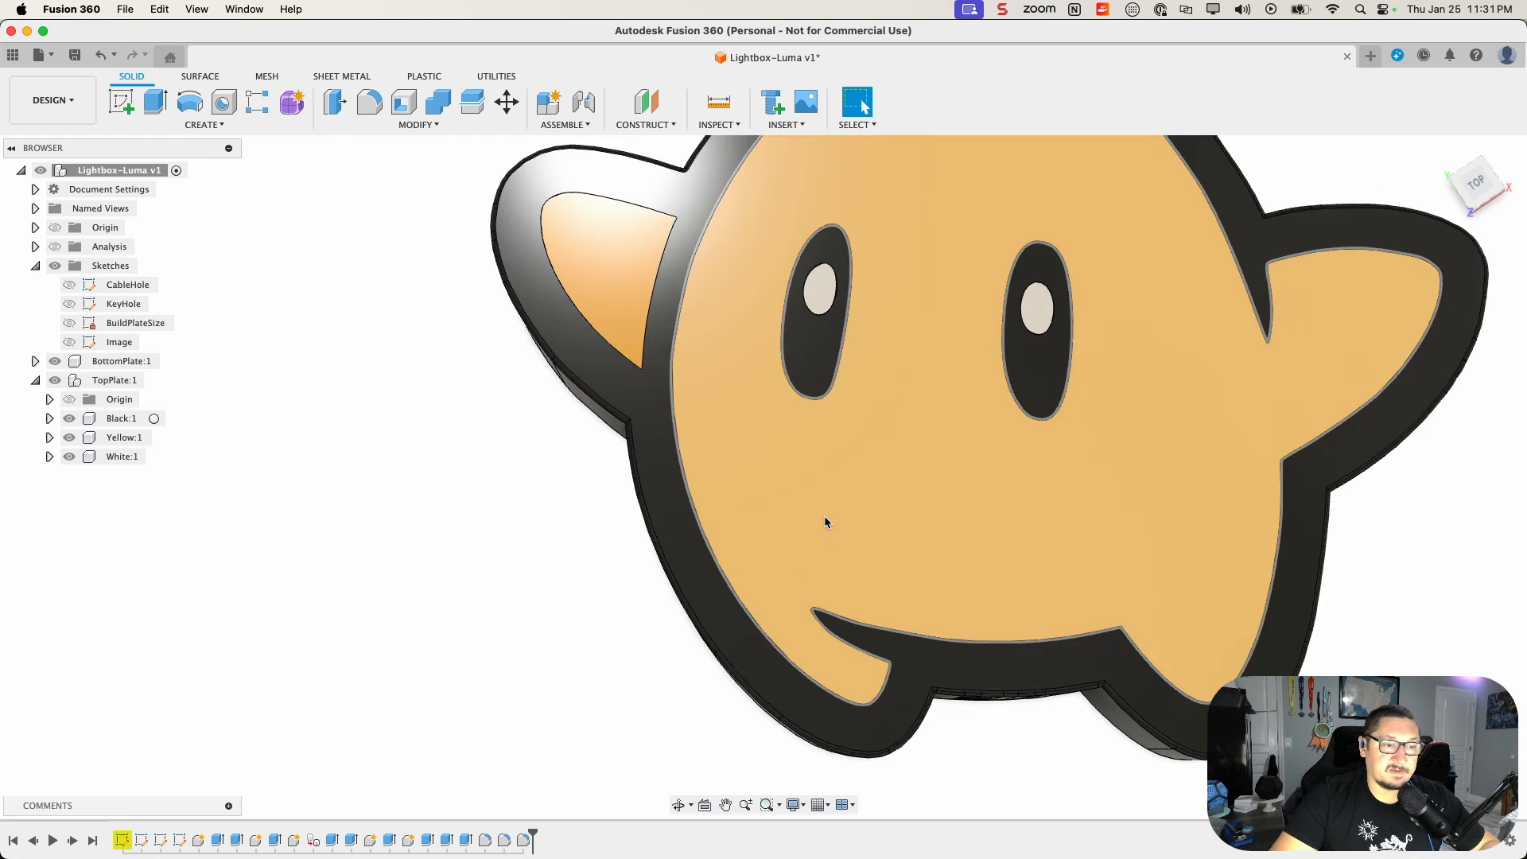
scroll(824, 514, "down", 4)
middle_click_drag(804, 381, 745, 452)
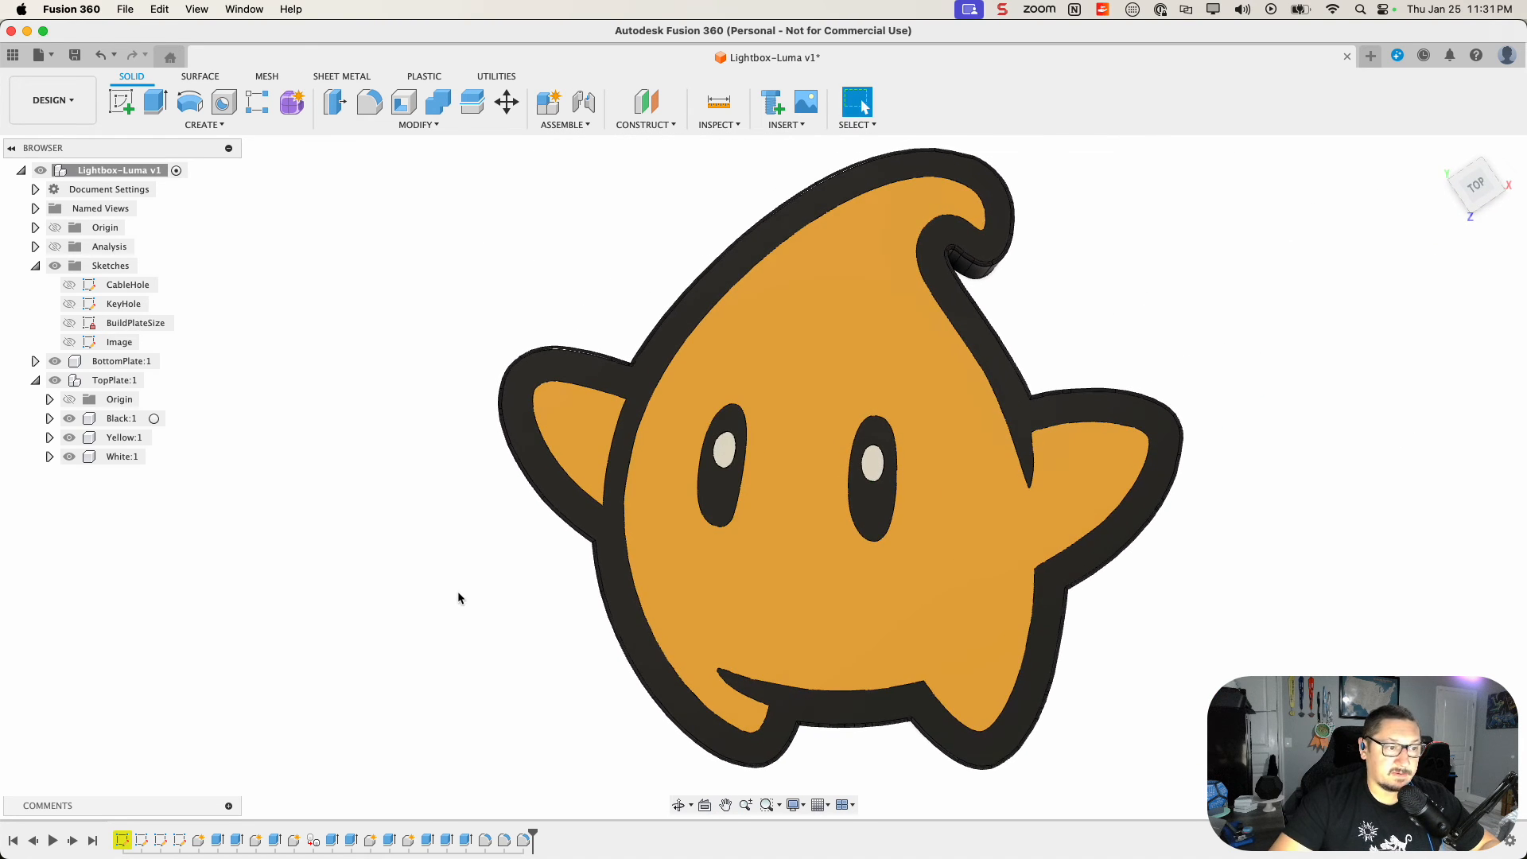
middle_click_drag(458, 598, 475, 459, "shift")
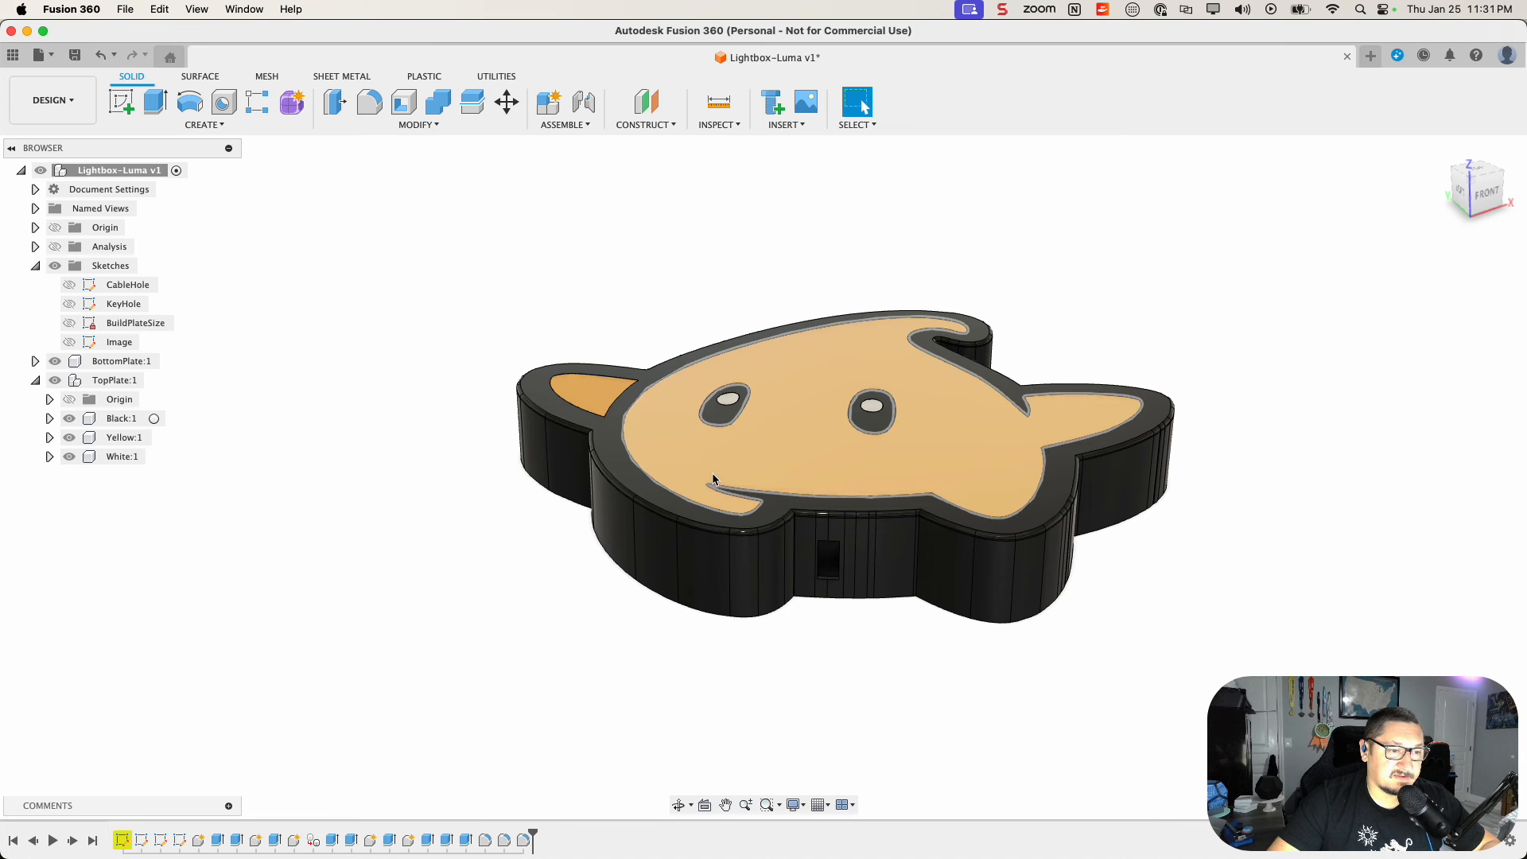
middle_click_drag(716, 477, 548, 655, "shift")
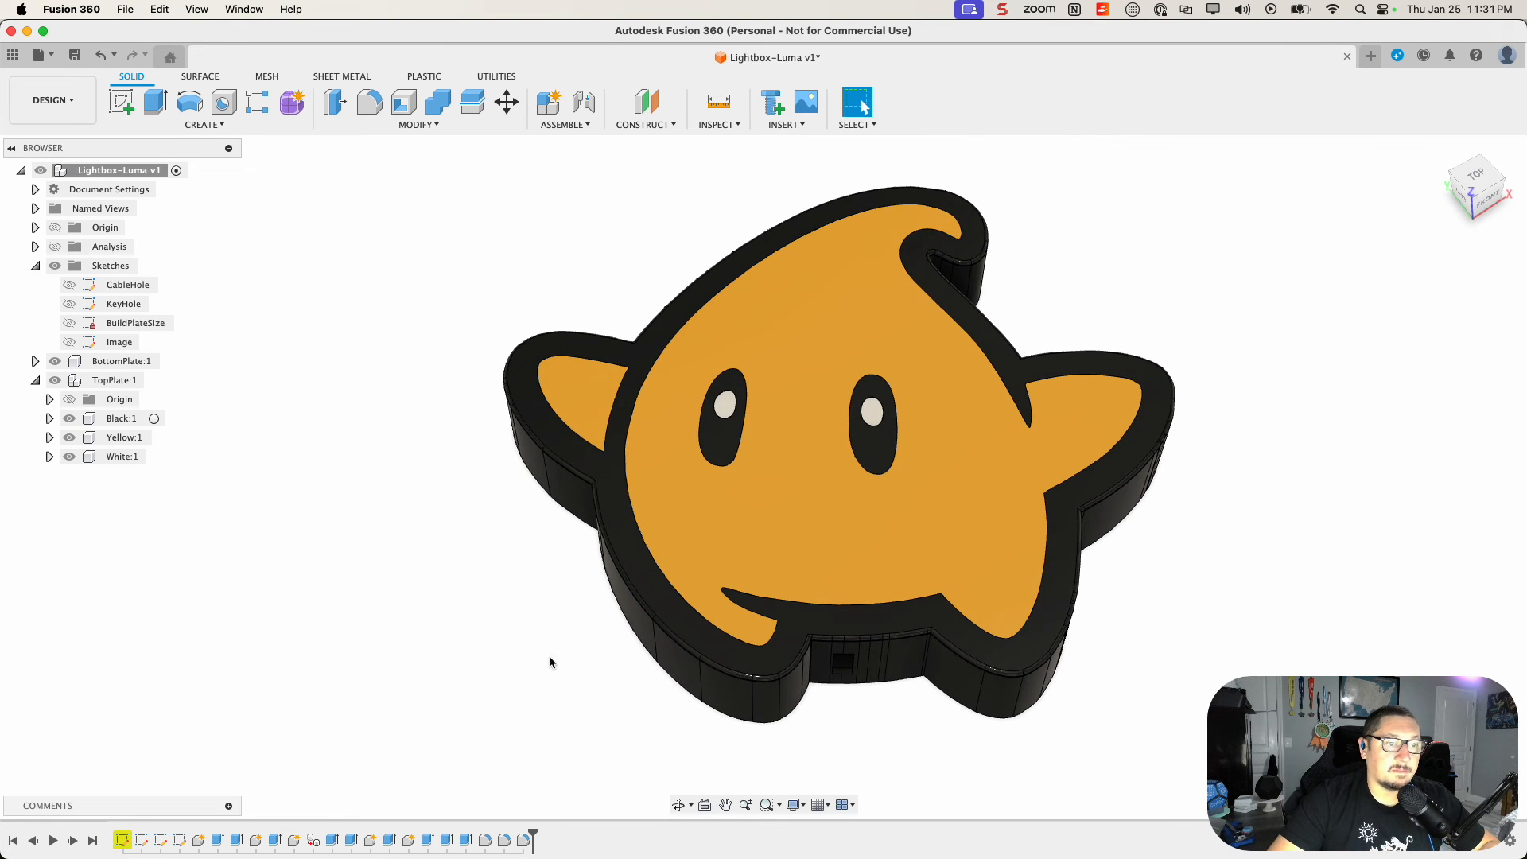
Step: Switch to the Render workspace and set the face-on view of the lightbox as the Front view
left_click(53, 100)
left_click(56, 195)
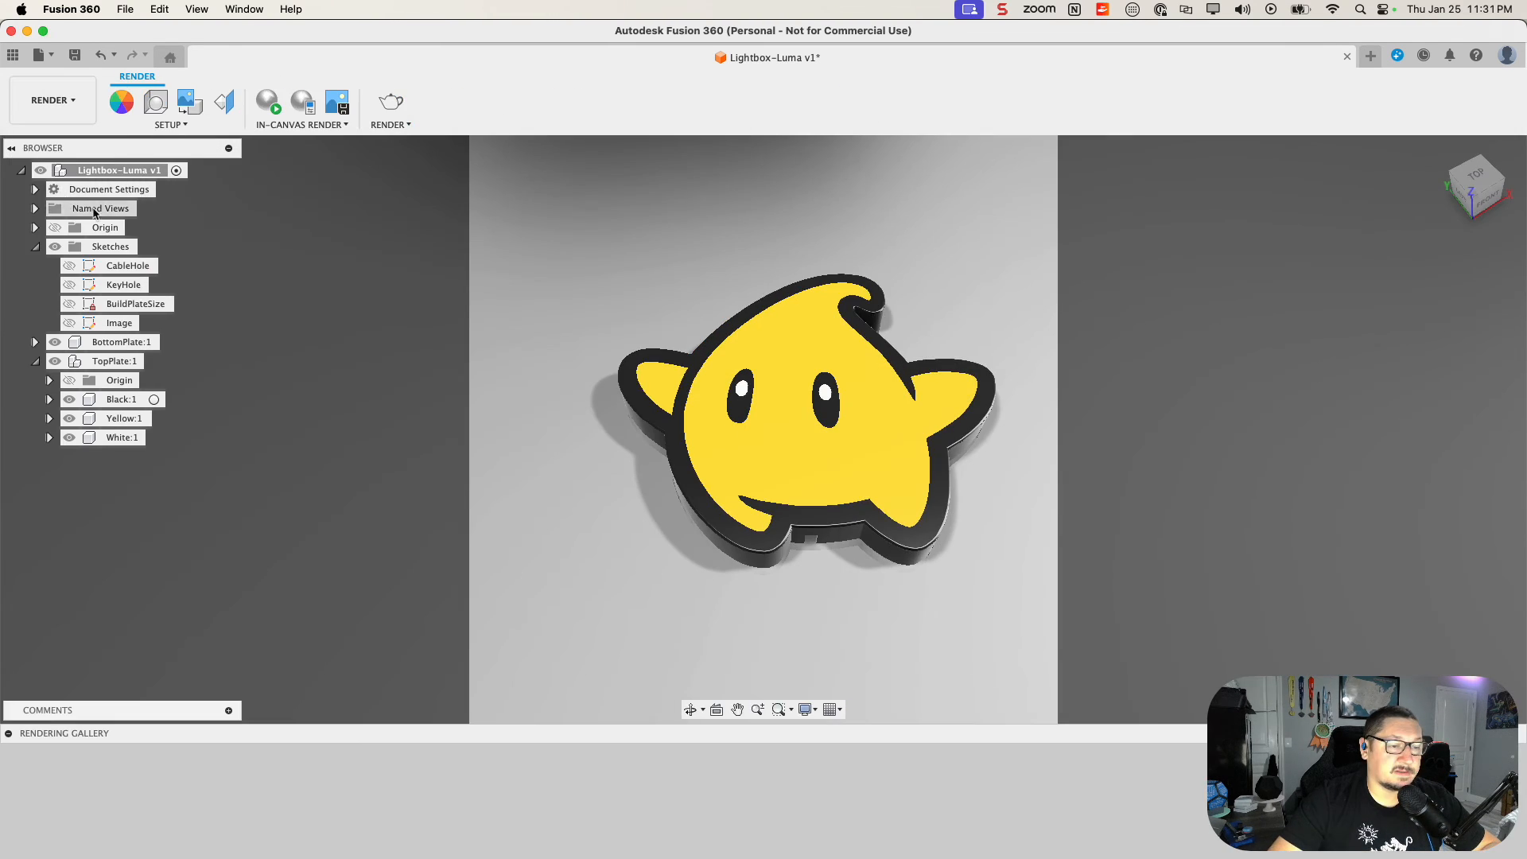
mouse_move(776, 486)
middle_mouse_down("shift")
mouse_move(789, 479)
mouse_move(771, 474)
mouse_move(776, 458)
middle_mouse_up("shift")
scroll(789, 478, "down", 1)
scroll(788, 479, "up", 2)
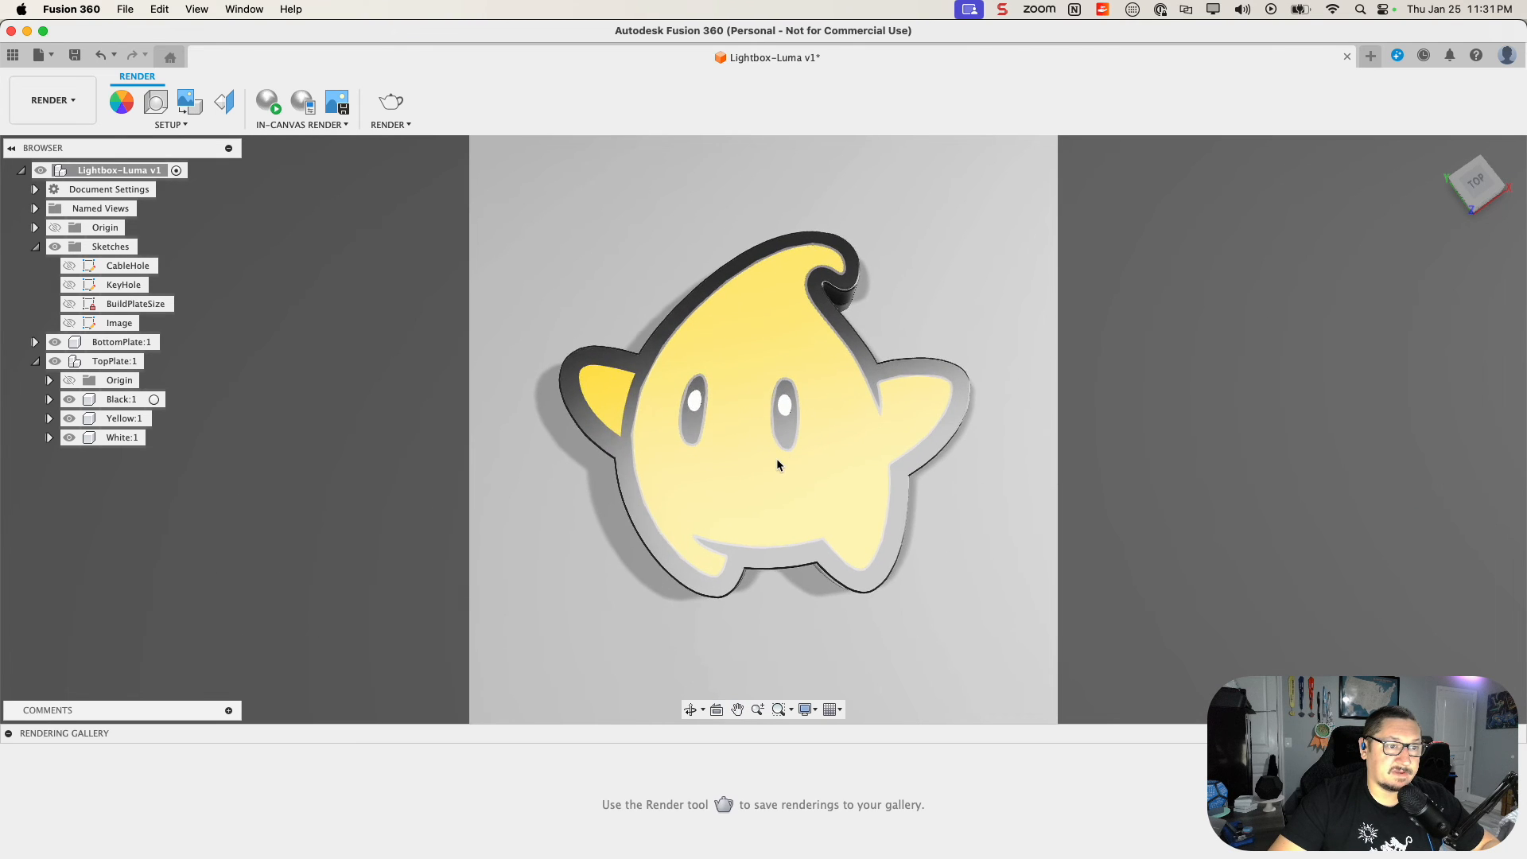
scroll(777, 458, "up", 1)
right_click(1491, 204)
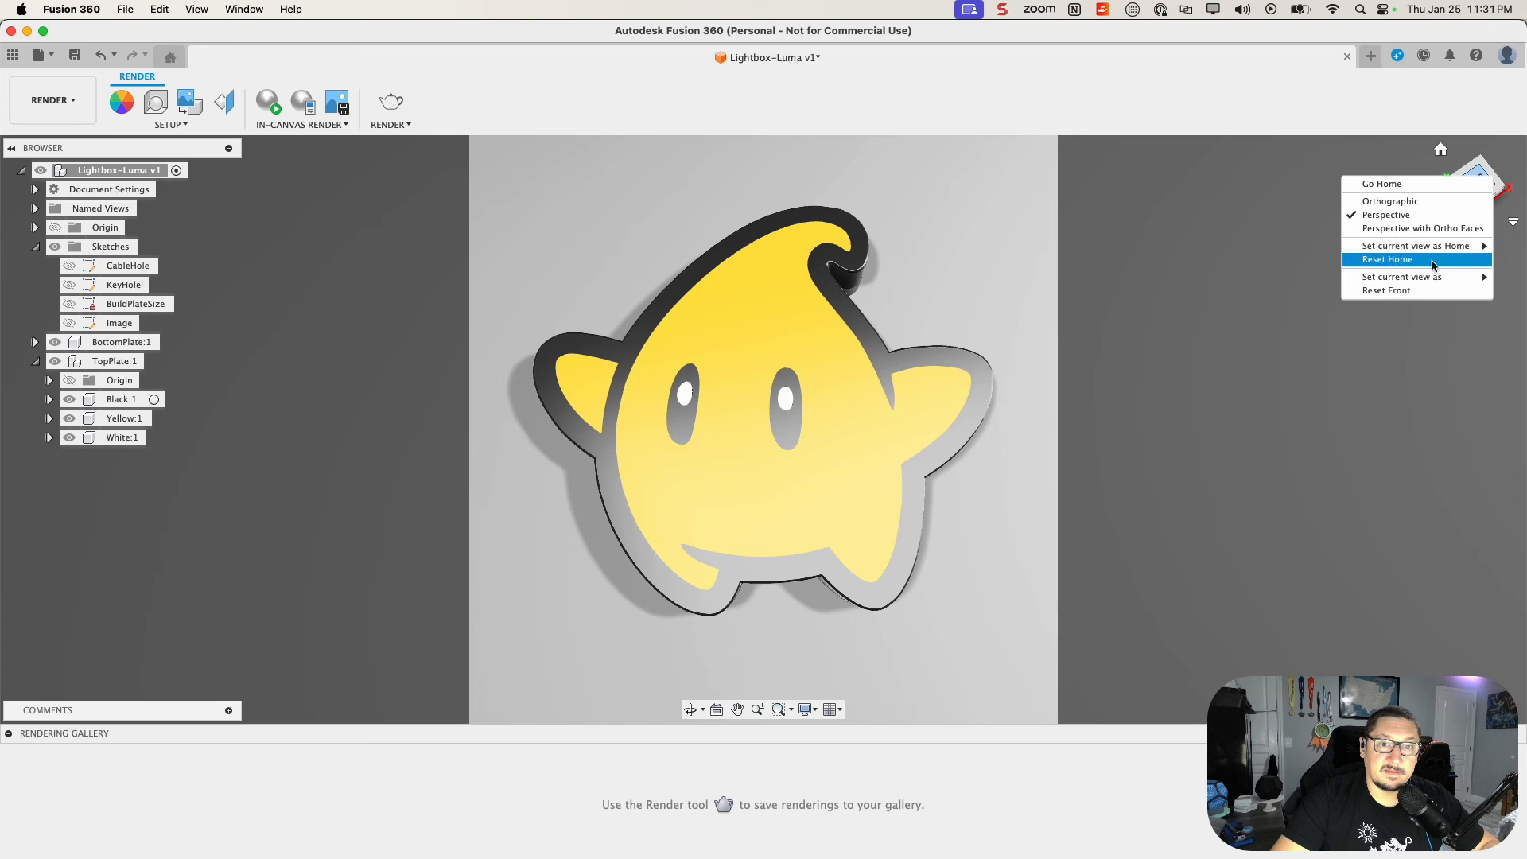
mouse_move(1414, 284)
left_click(1314, 291)
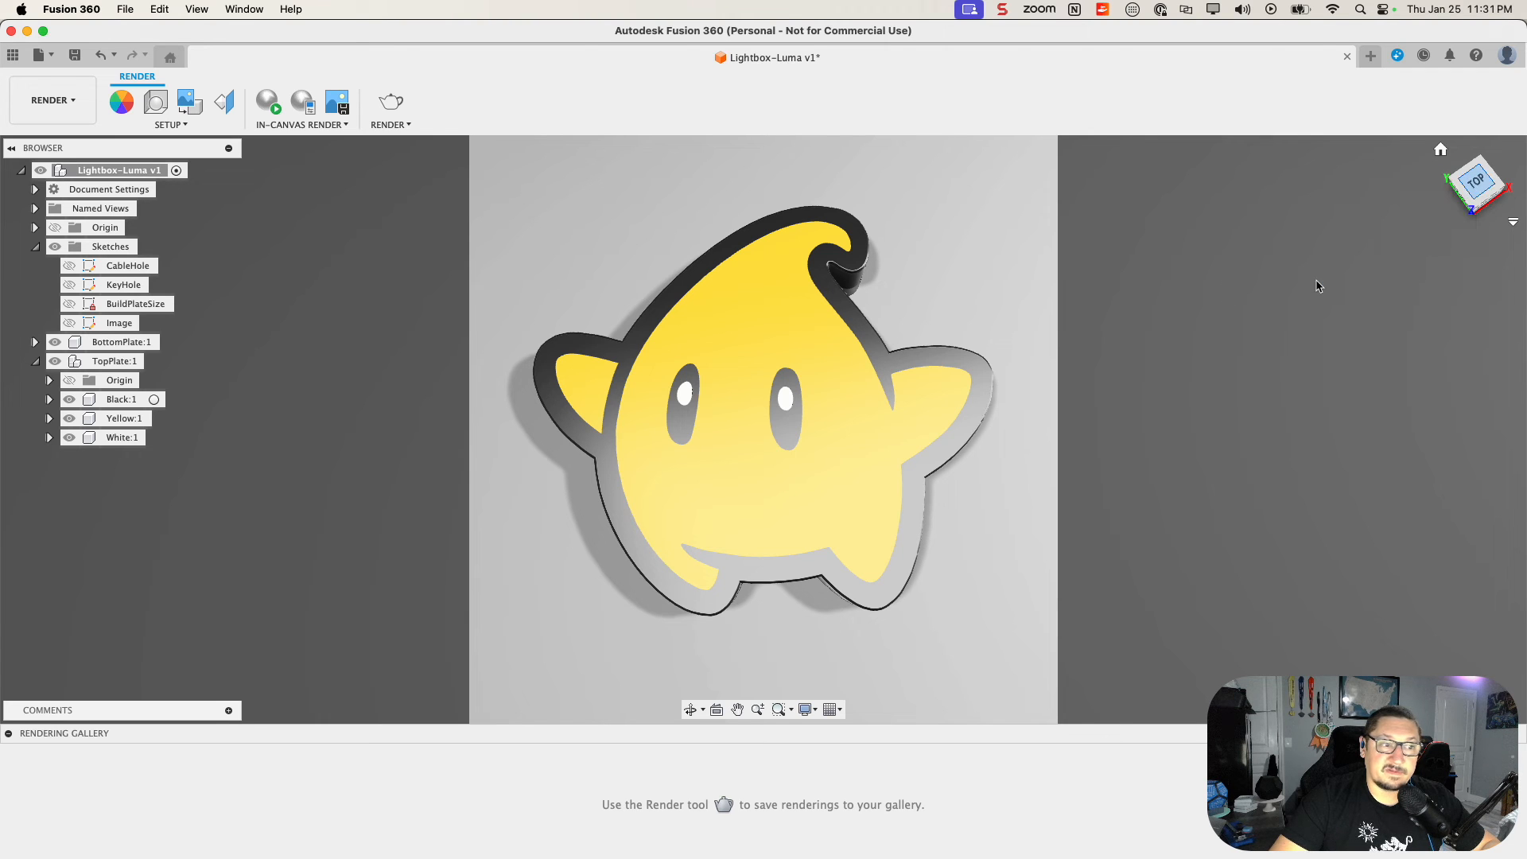
mouse_move(859, 457)
middle_mouse_down("shift")
mouse_move(835, 463)
mouse_move(862, 470)
middle_mouse_up("shift")
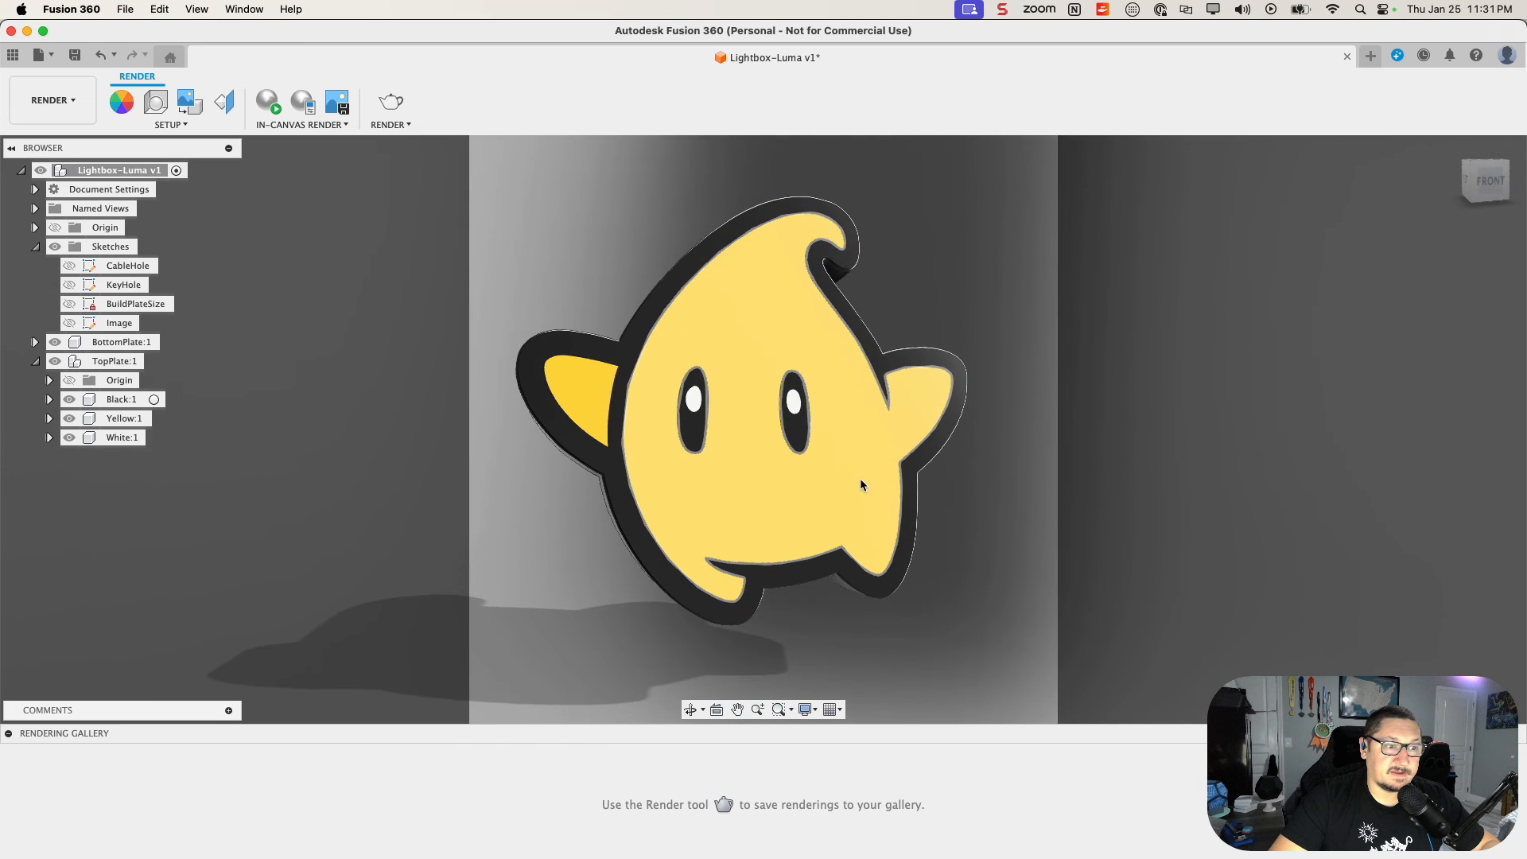
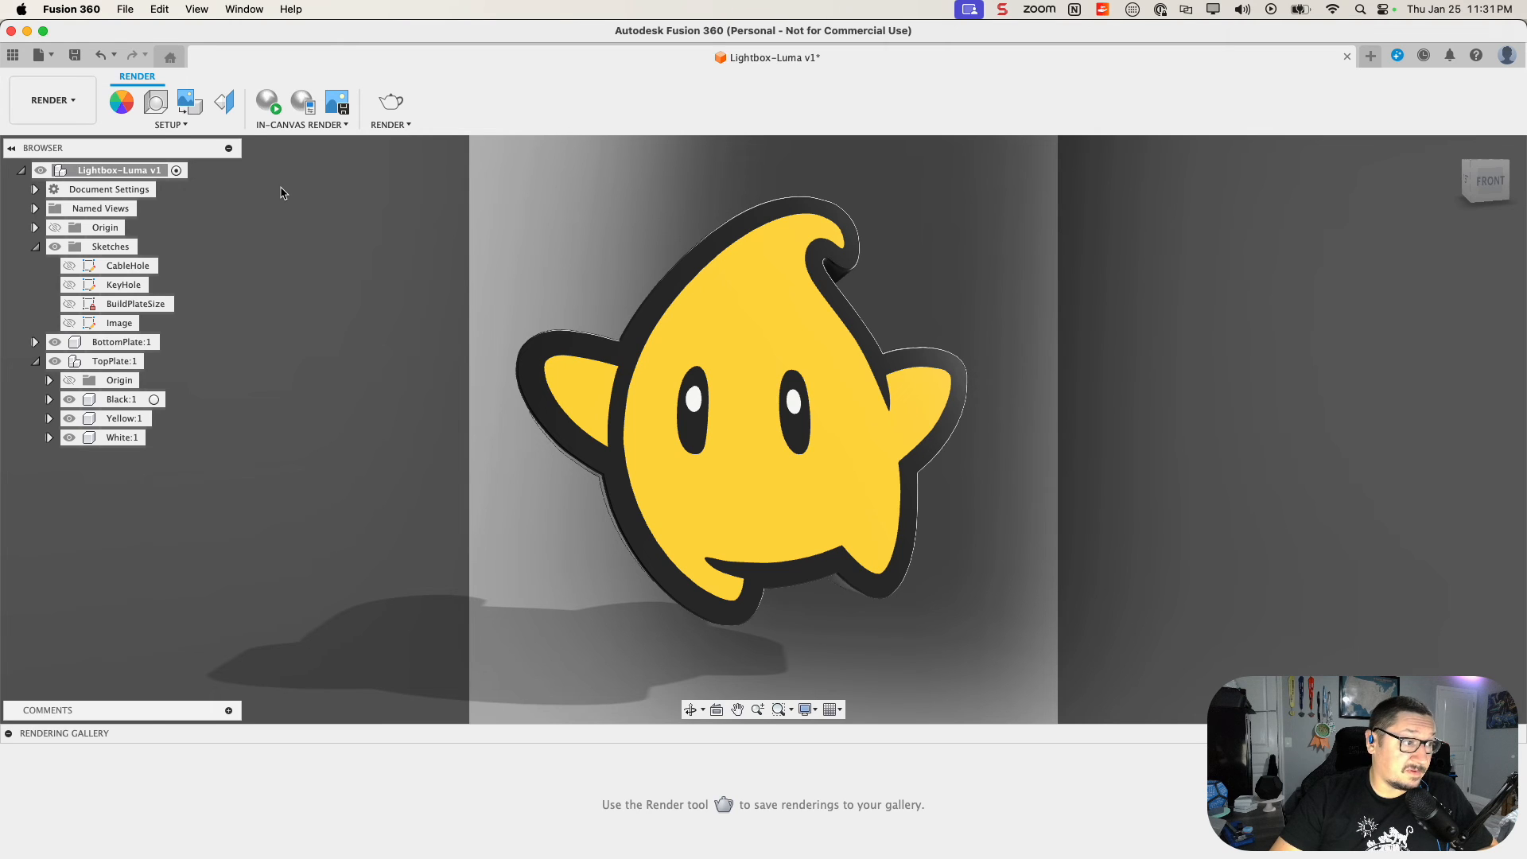
Step: Save the design as a new version with the description "User Saved"
left_click(124, 10)
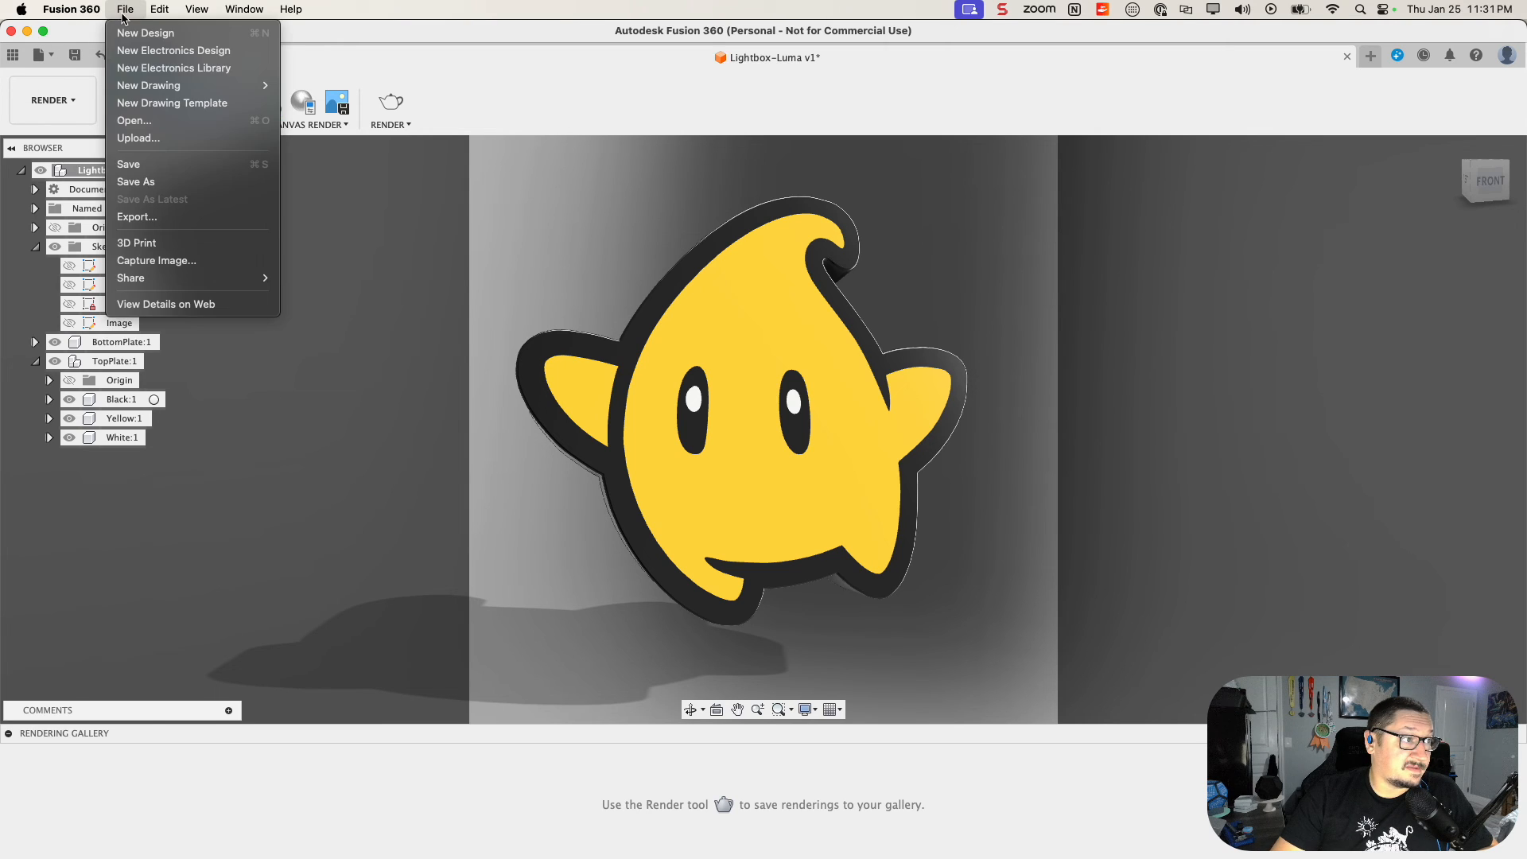
left_click(131, 164)
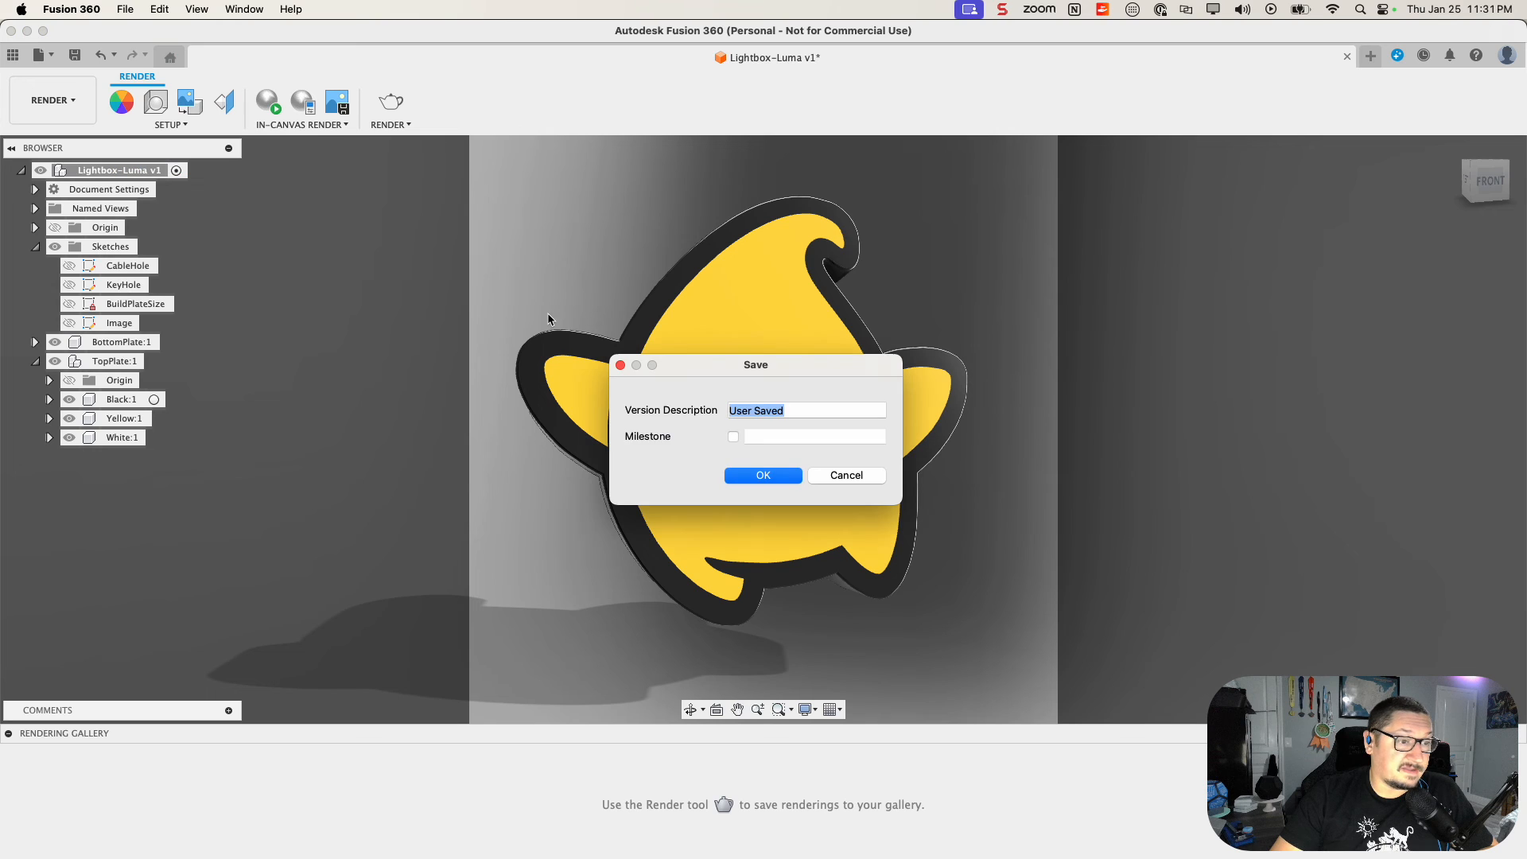
left_click(762, 475)
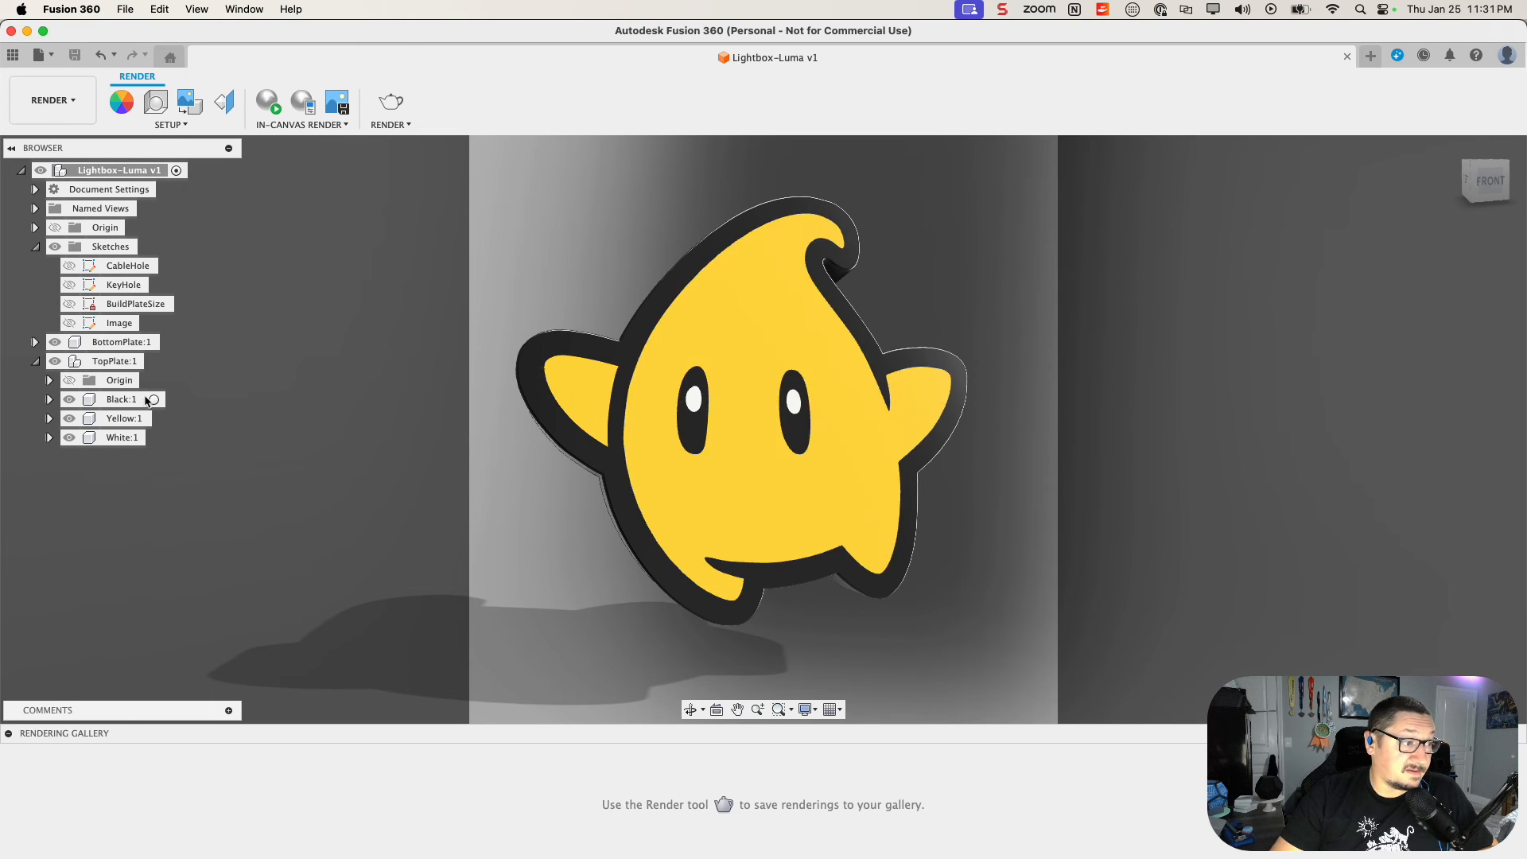
Step: Return to the Design workspace and export the BottomPlate component to the Desktop as a binary STL mesh in millimetres with medium refinement
right_click(113, 343)
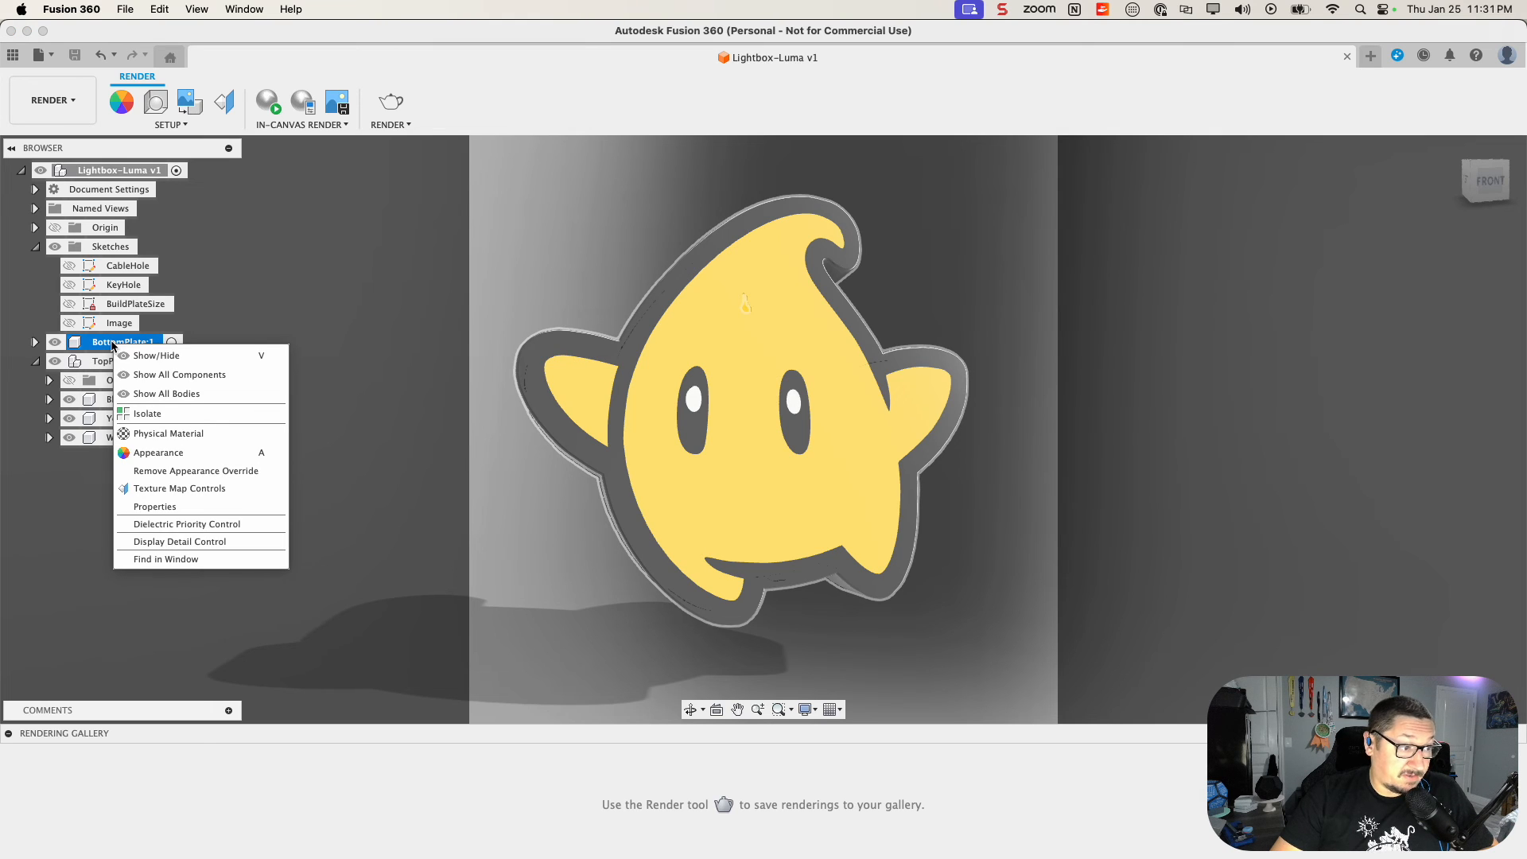
key("Escape")
left_click(52, 100)
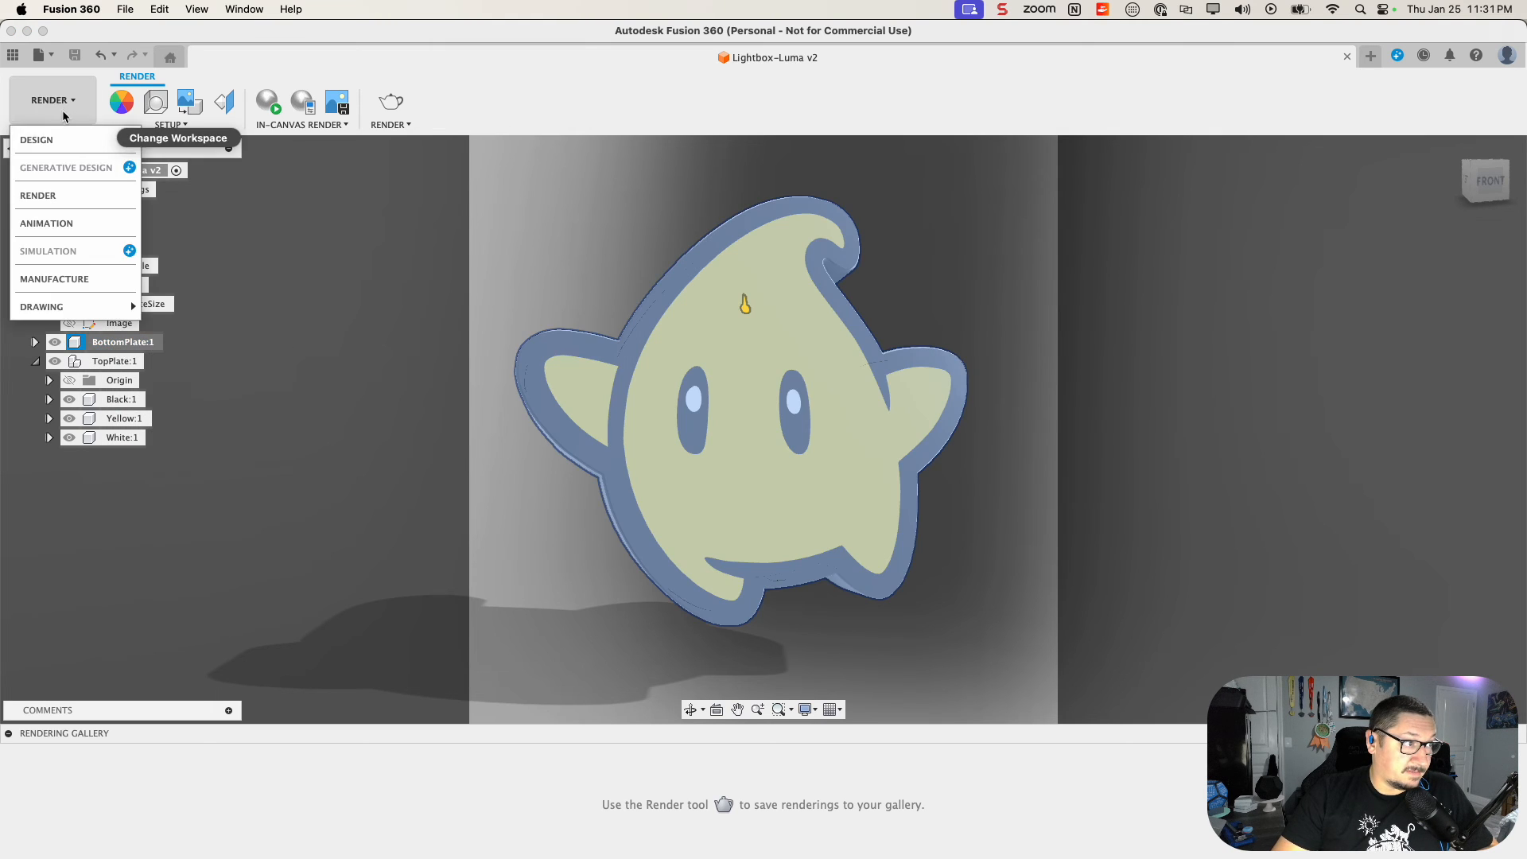
left_click(62, 138)
right_click(111, 364)
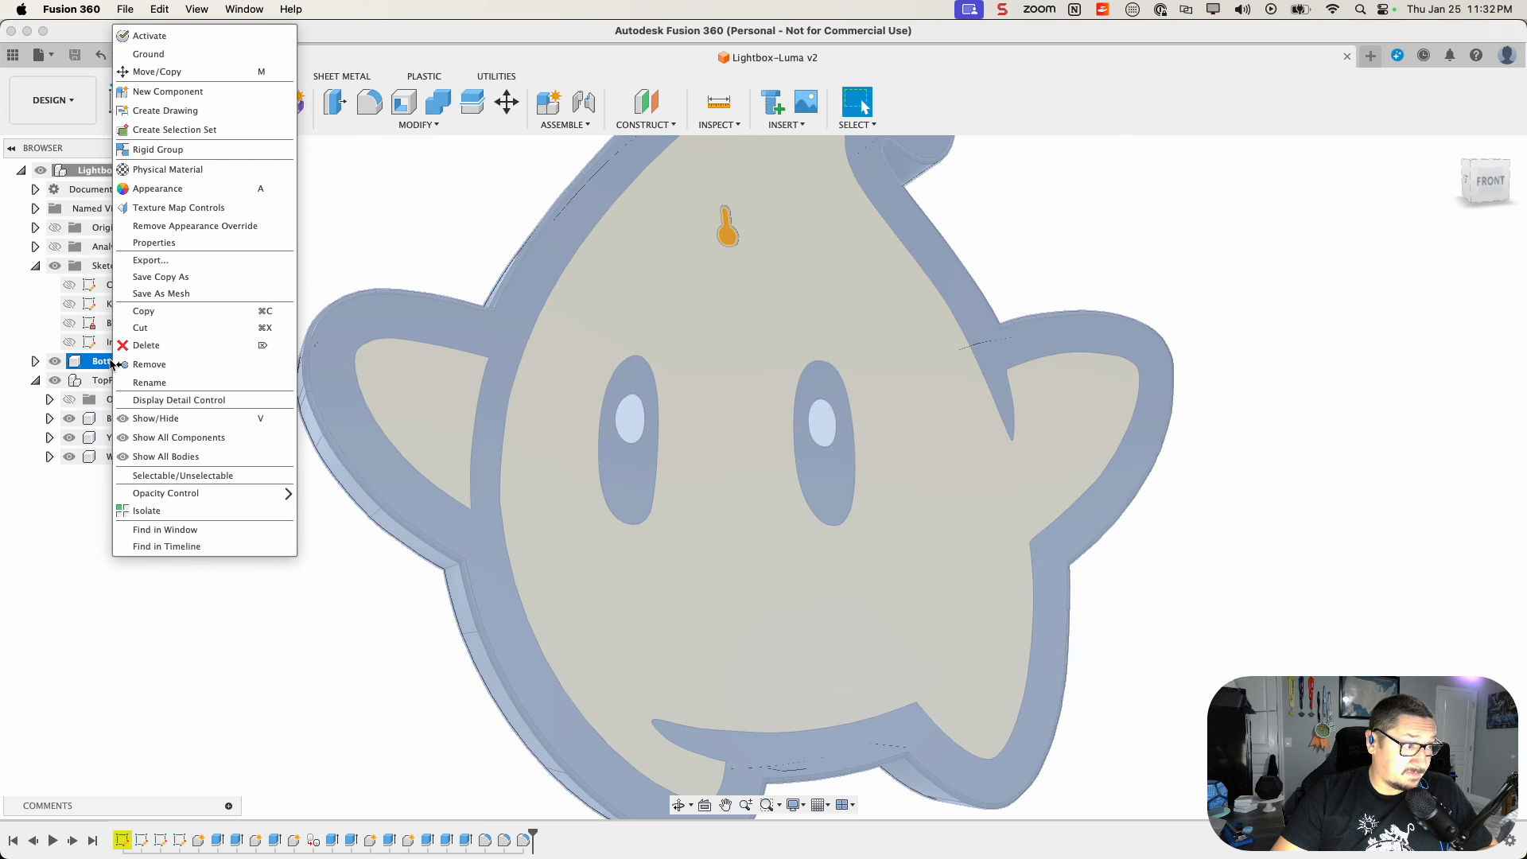
left_click(170, 297)
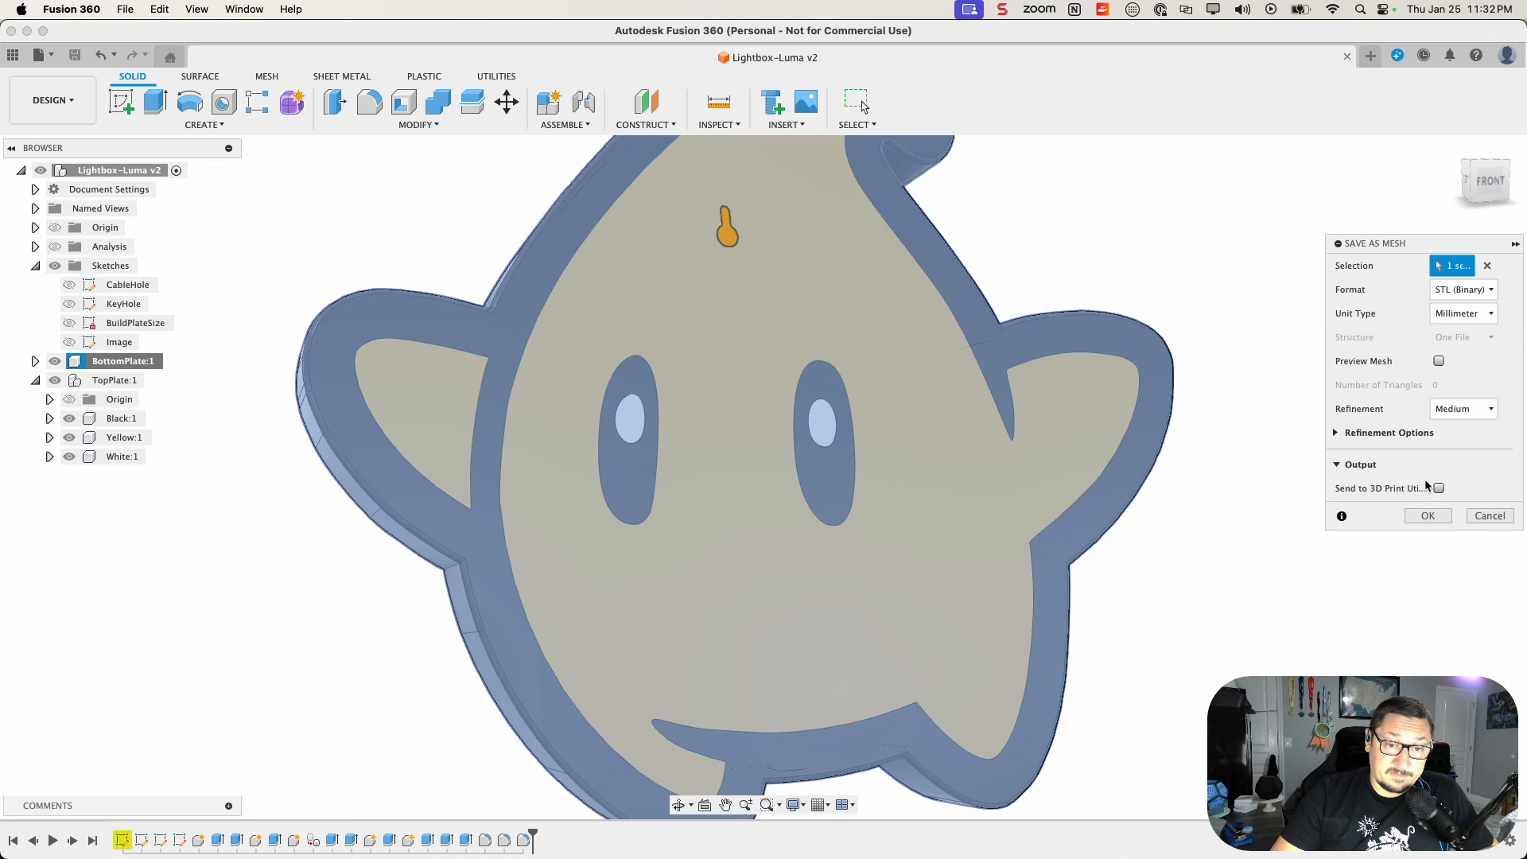
left_click(1427, 516)
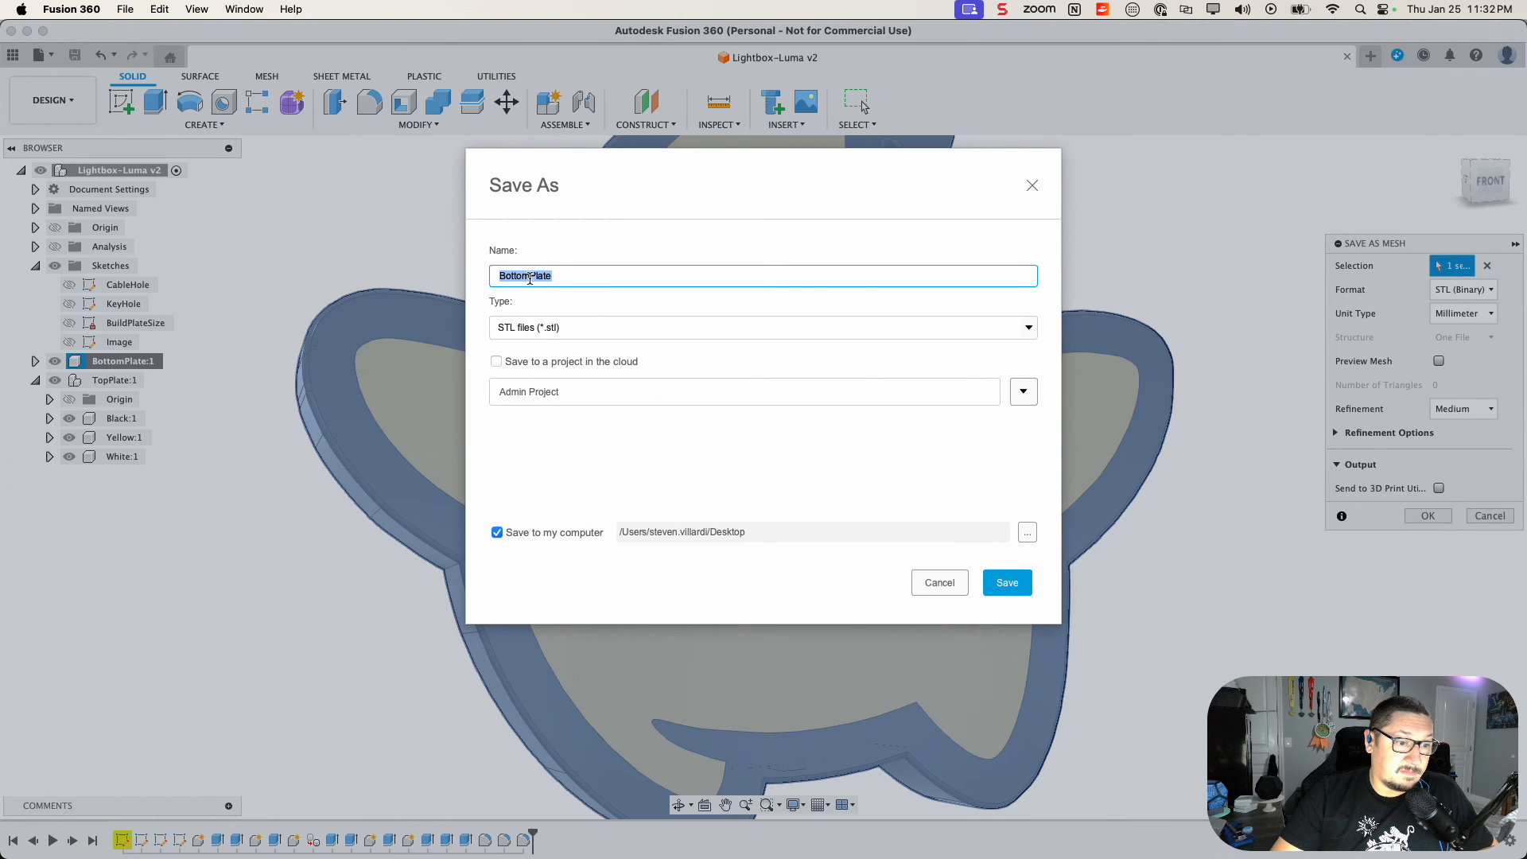
left_click(1006, 582)
Step: Export the Black component of the top plate to the Desktop as the binary STL mesh "Black"
right_click(121, 424)
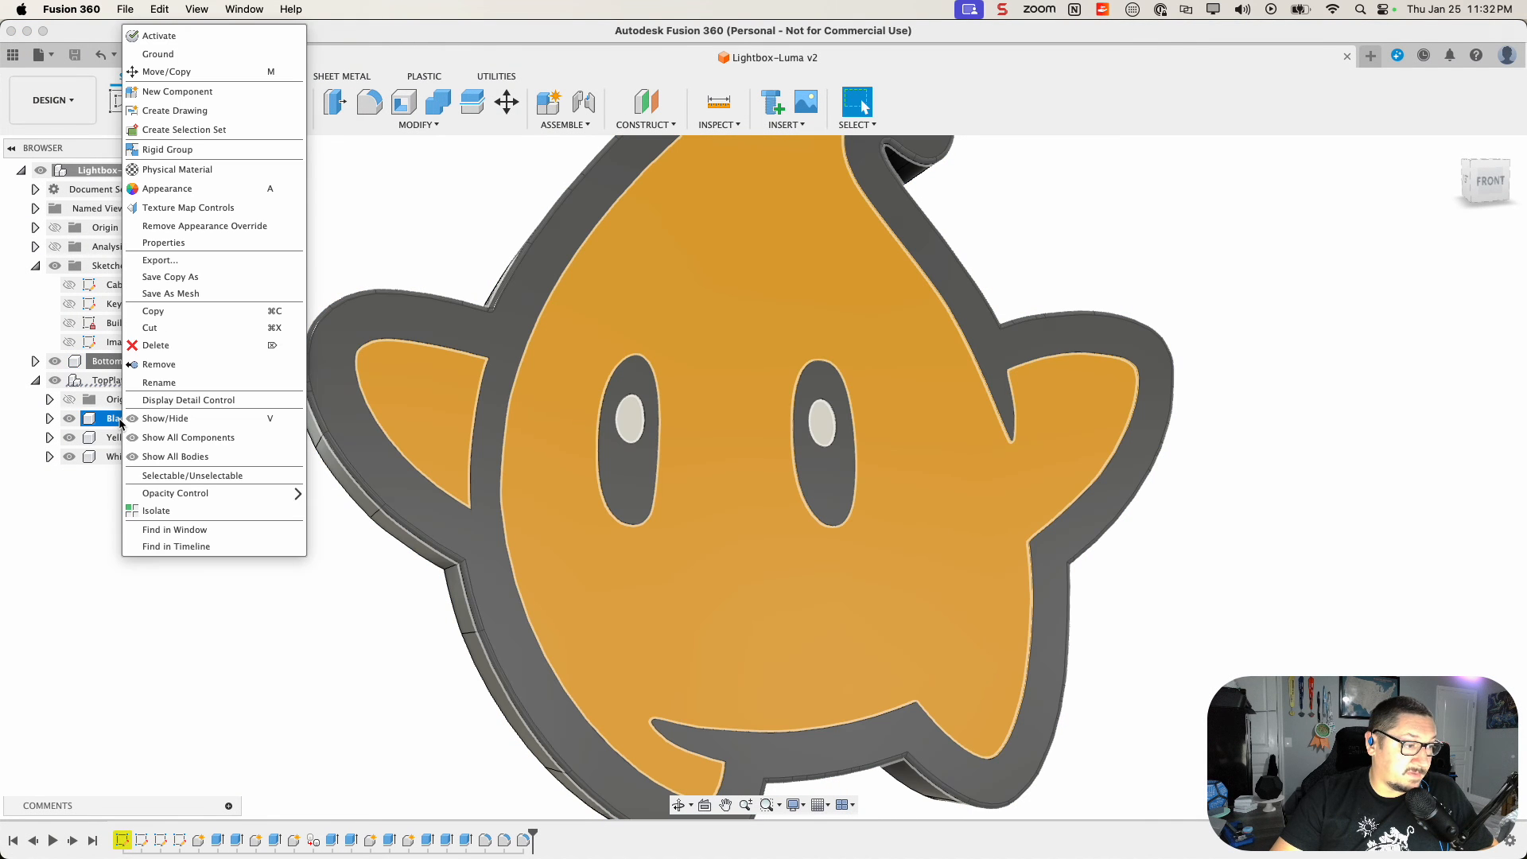
left_click(238, 294)
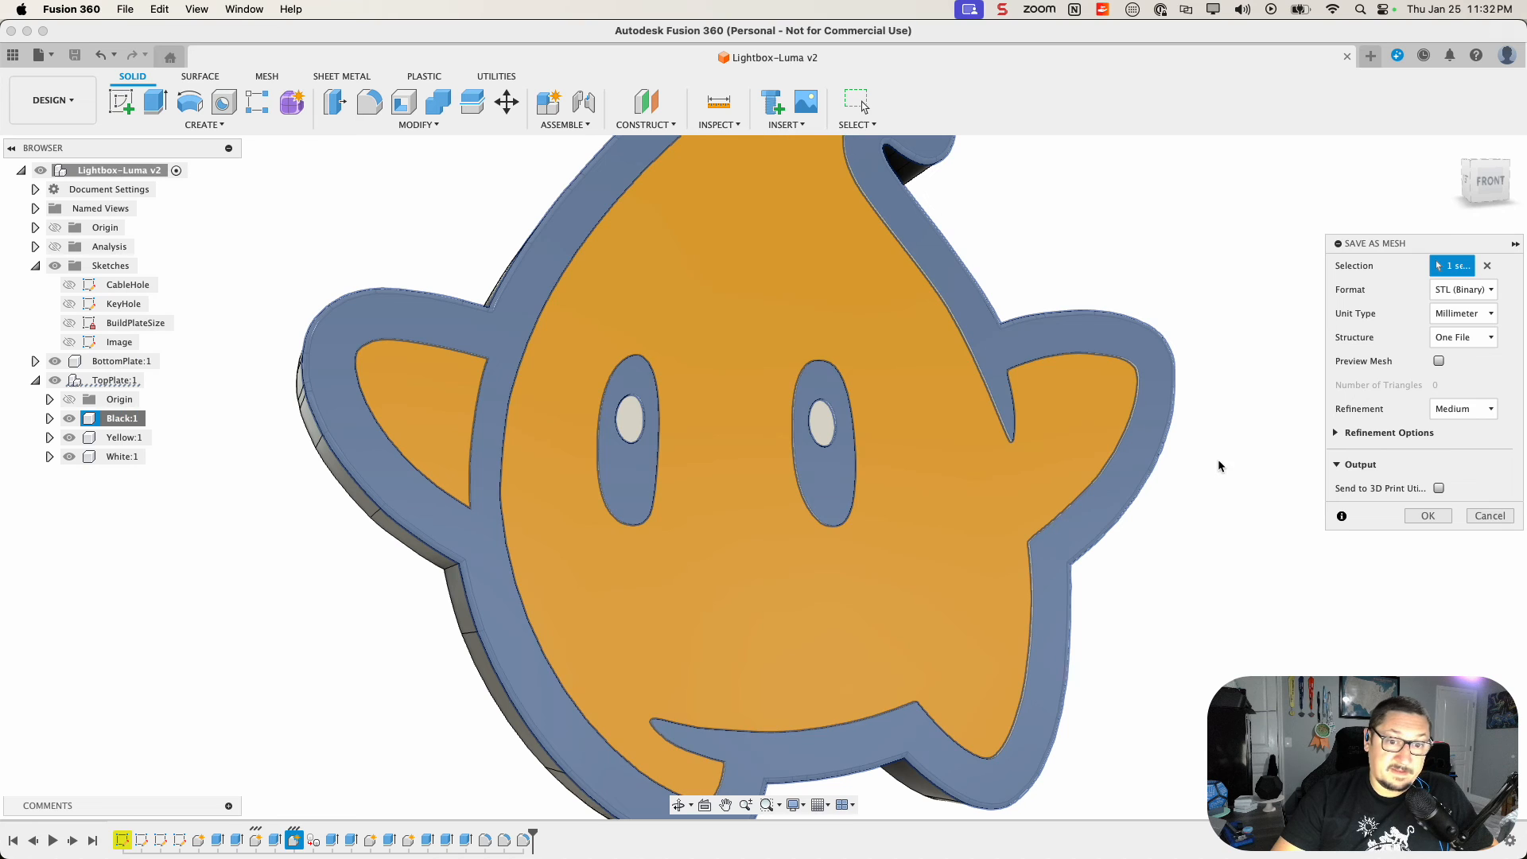
left_click(1427, 515)
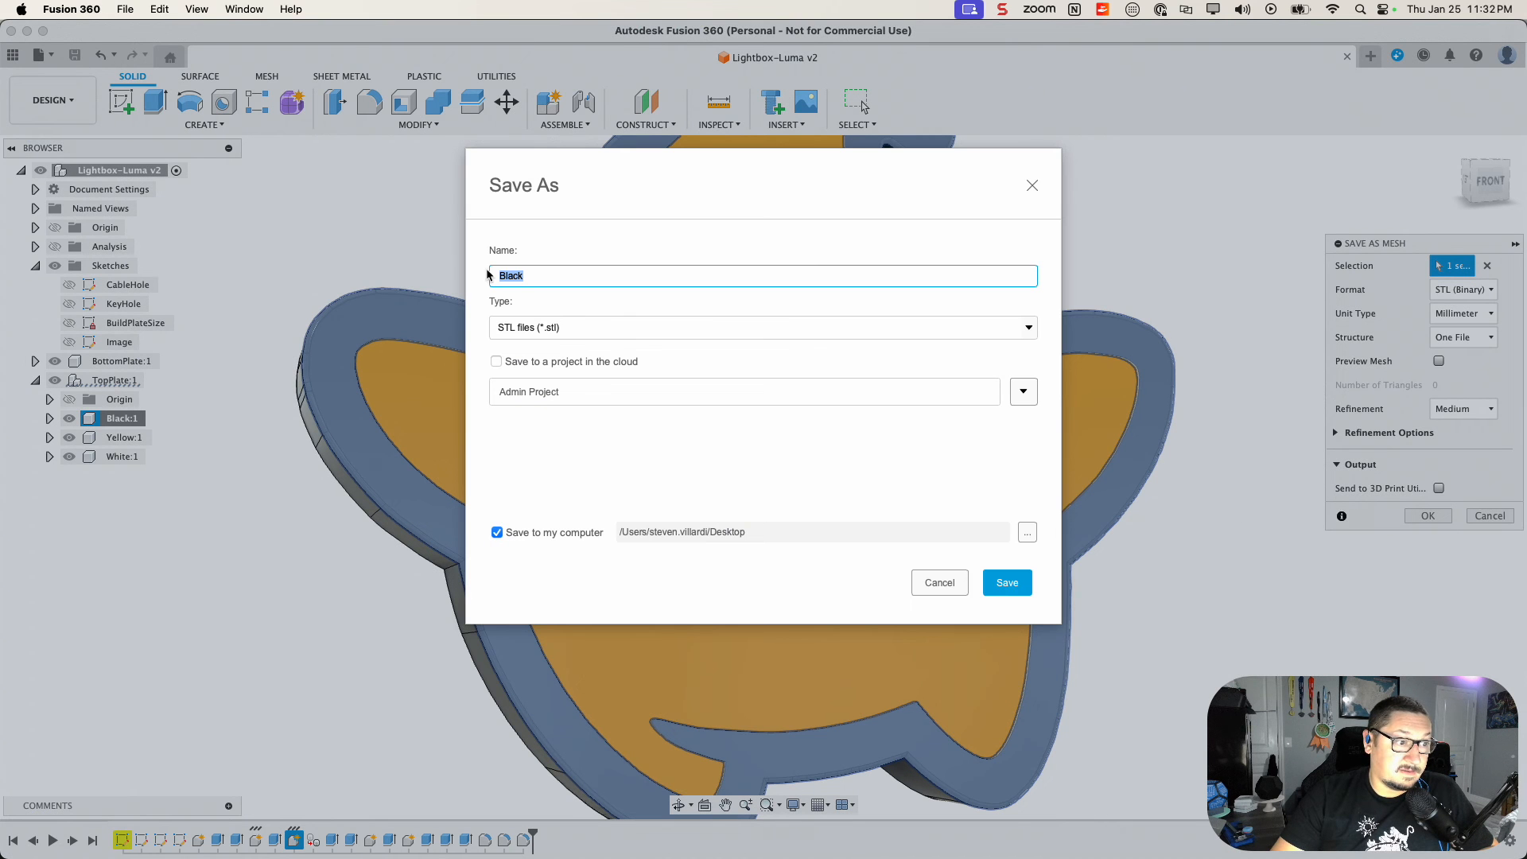
left_click(1006, 582)
Step: Export the Yellow component of the top plate as a binary STL mesh in millimetres
right_click(125, 439)
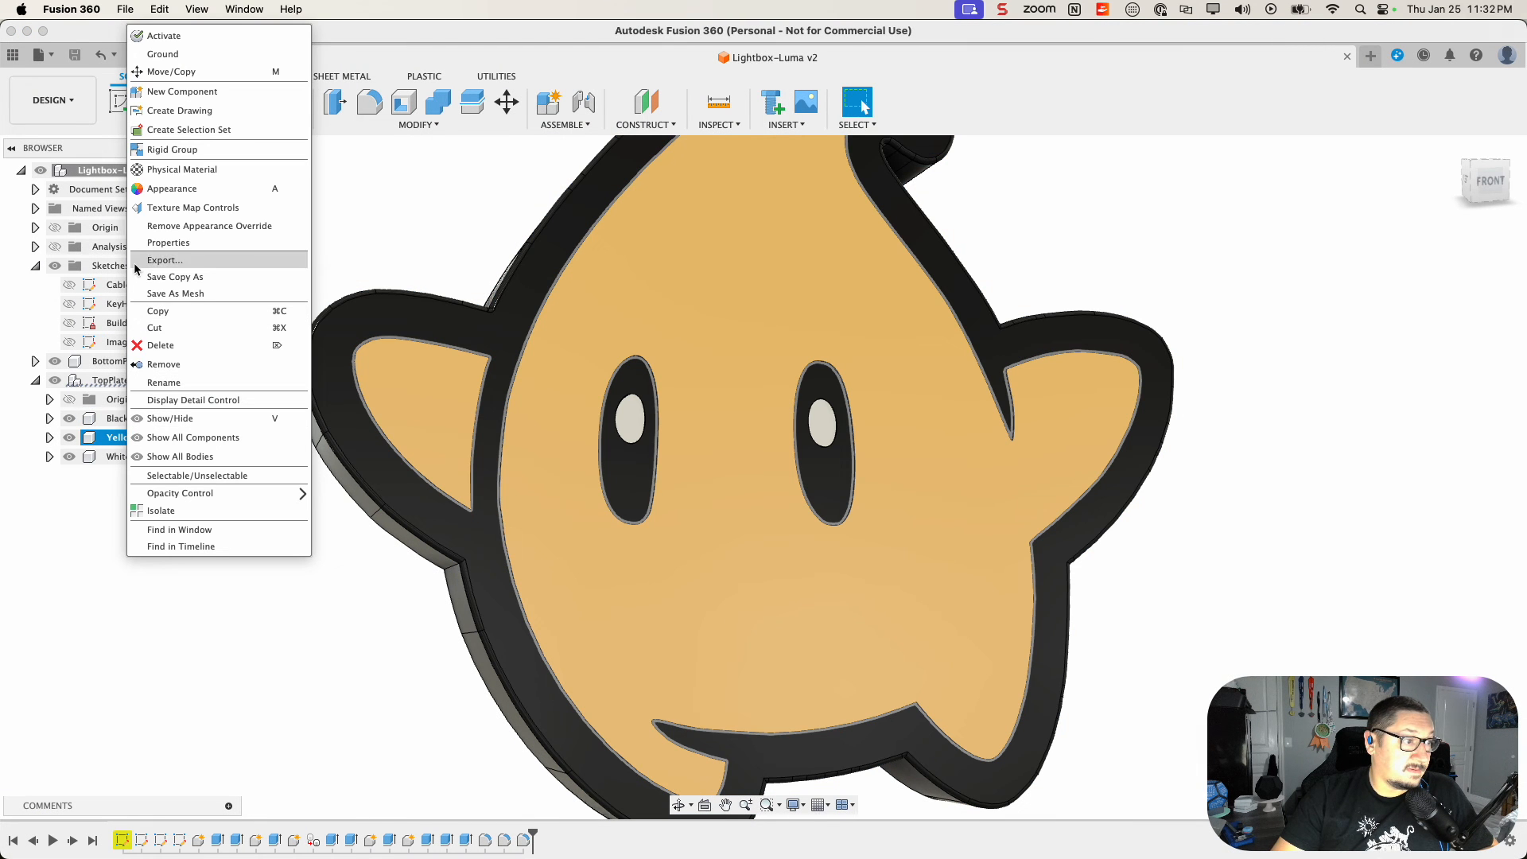
left_click(177, 293)
left_click(1429, 519)
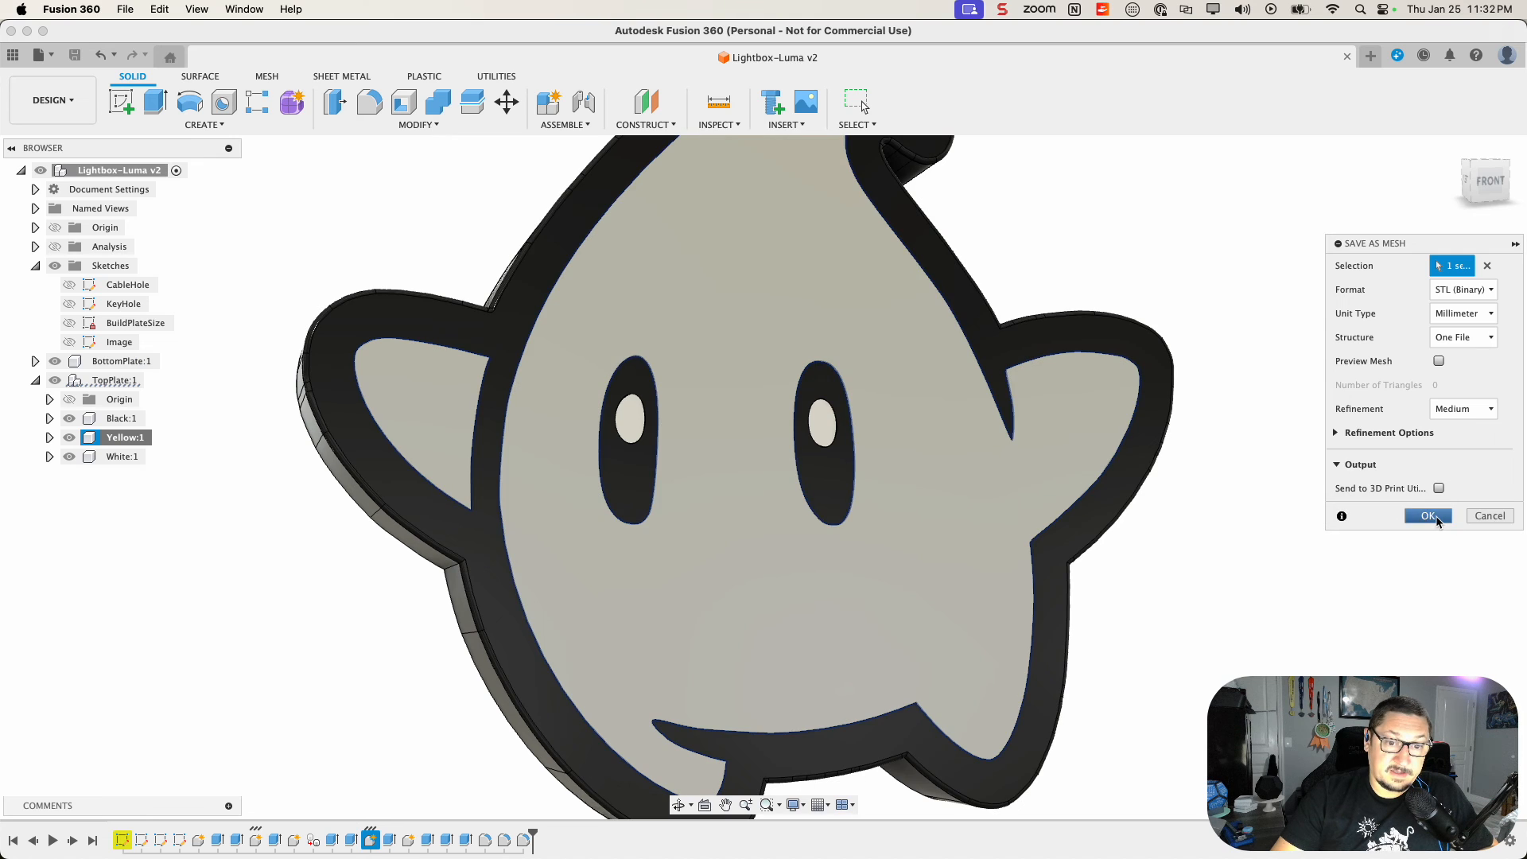
left_click(1005, 581)
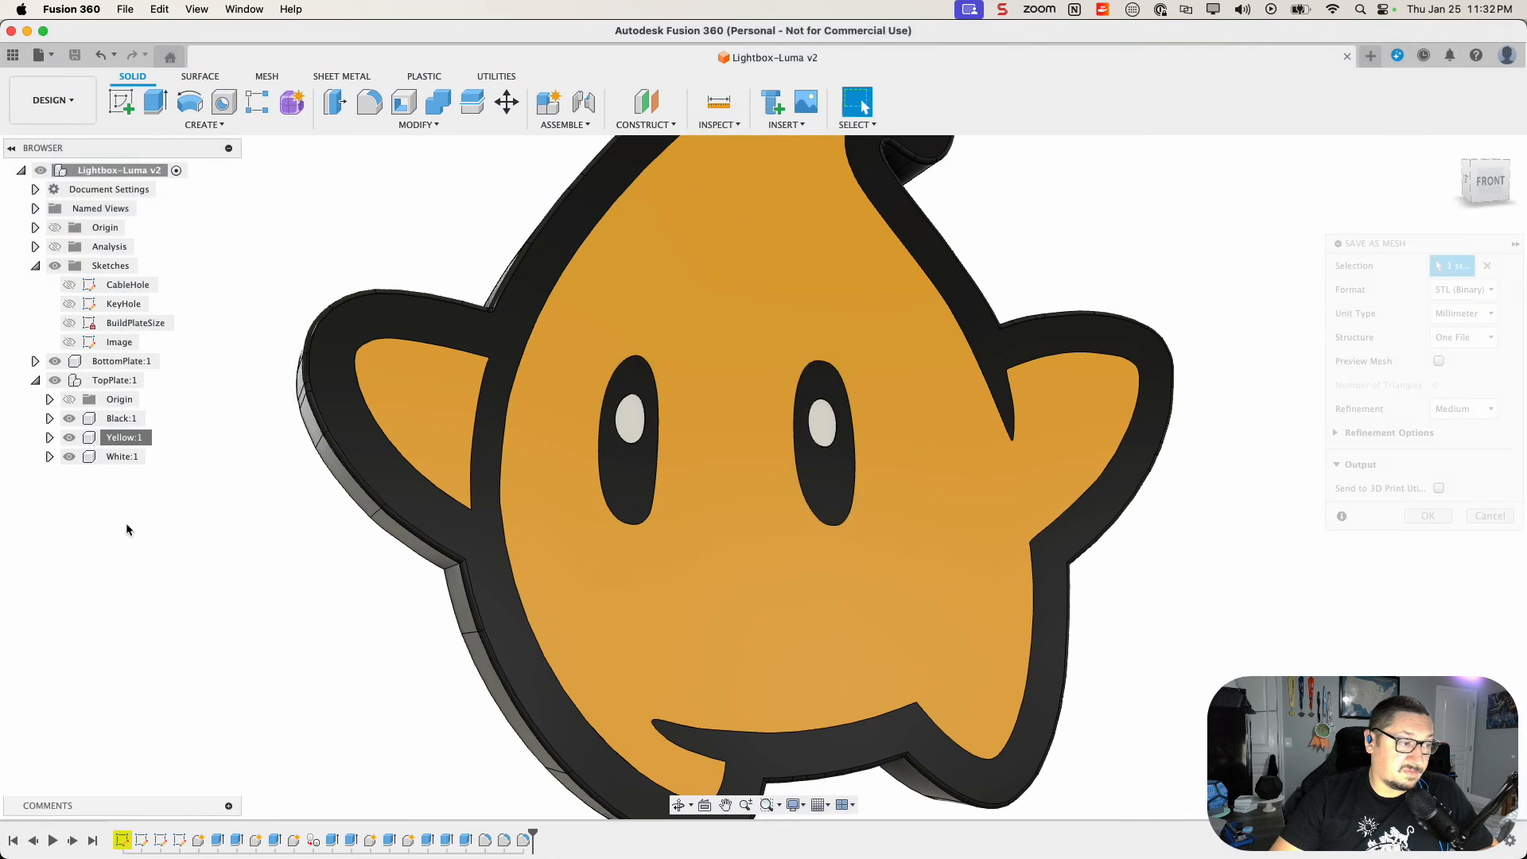
Step: Export the White component with the eye highlights as a binary STL mesh in millimetres
right_click(119, 456)
left_click(177, 293)
left_click(1427, 516)
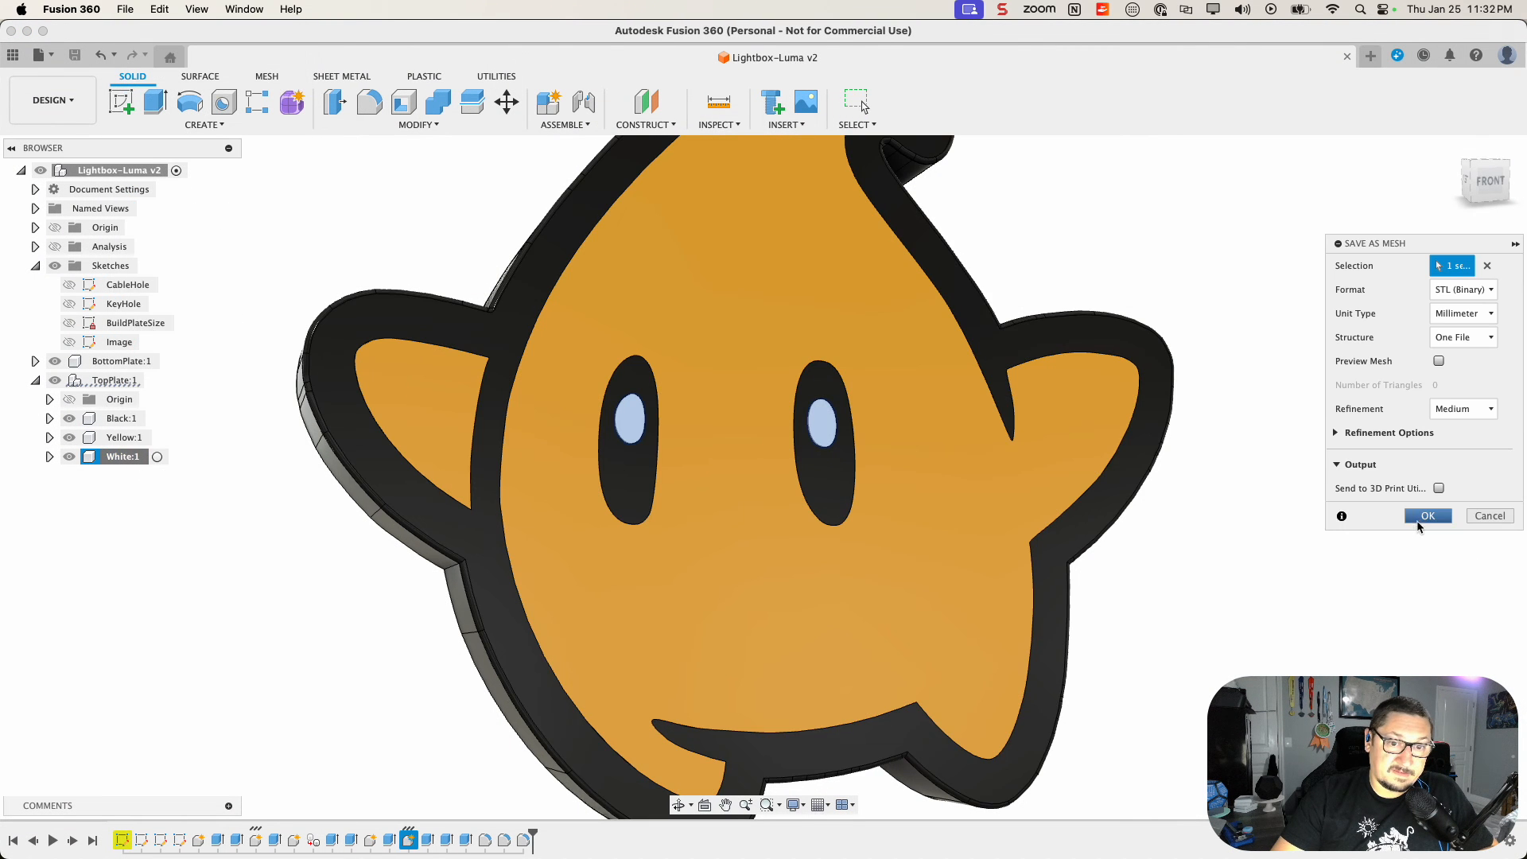
left_click(1007, 582)
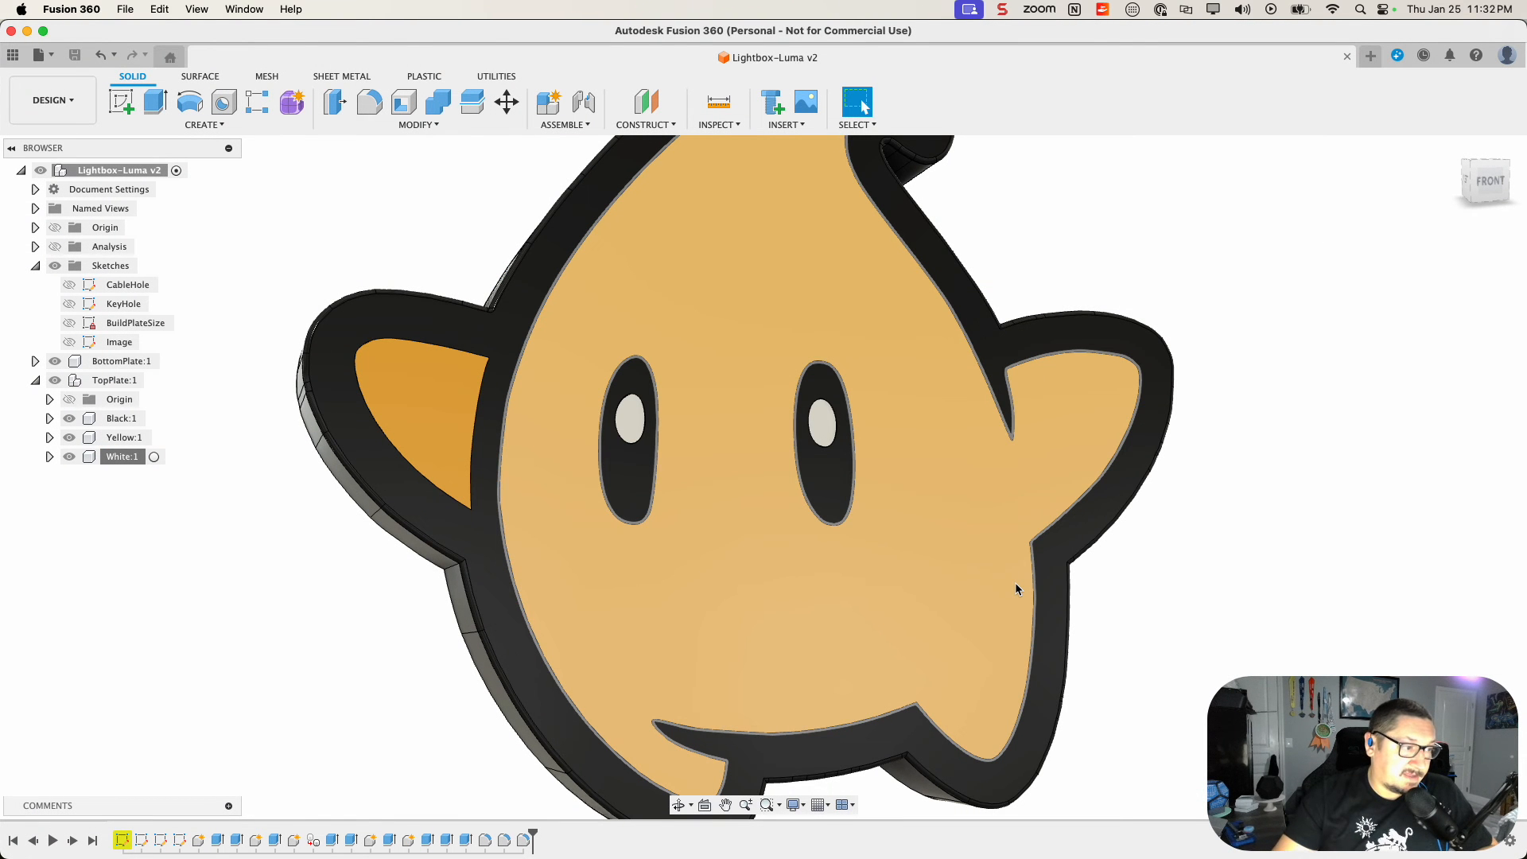
left_click(50, 418)
left_click(64, 457)
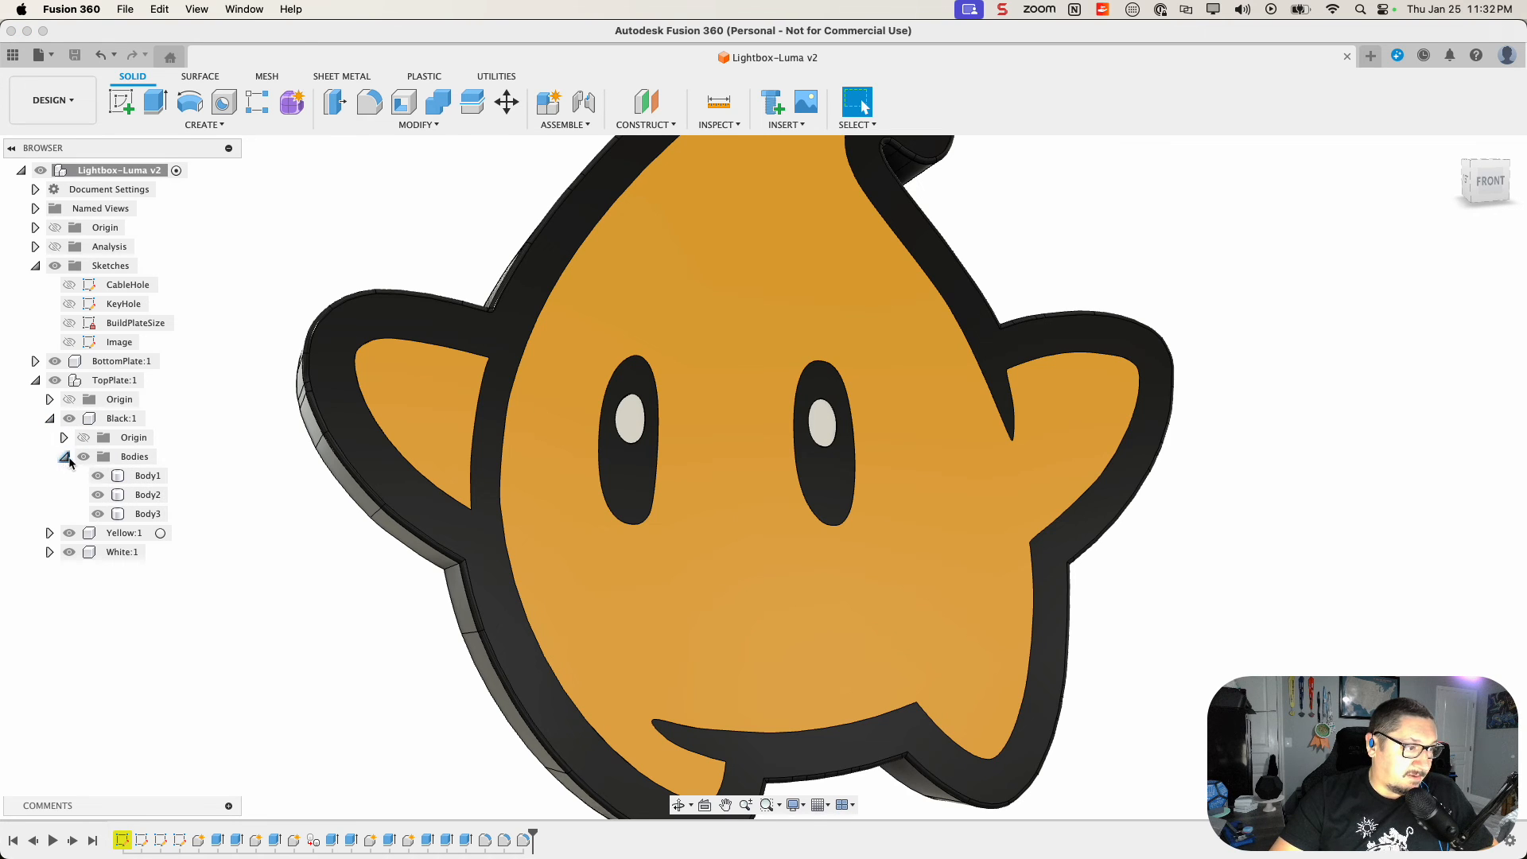
left_click(49, 418)
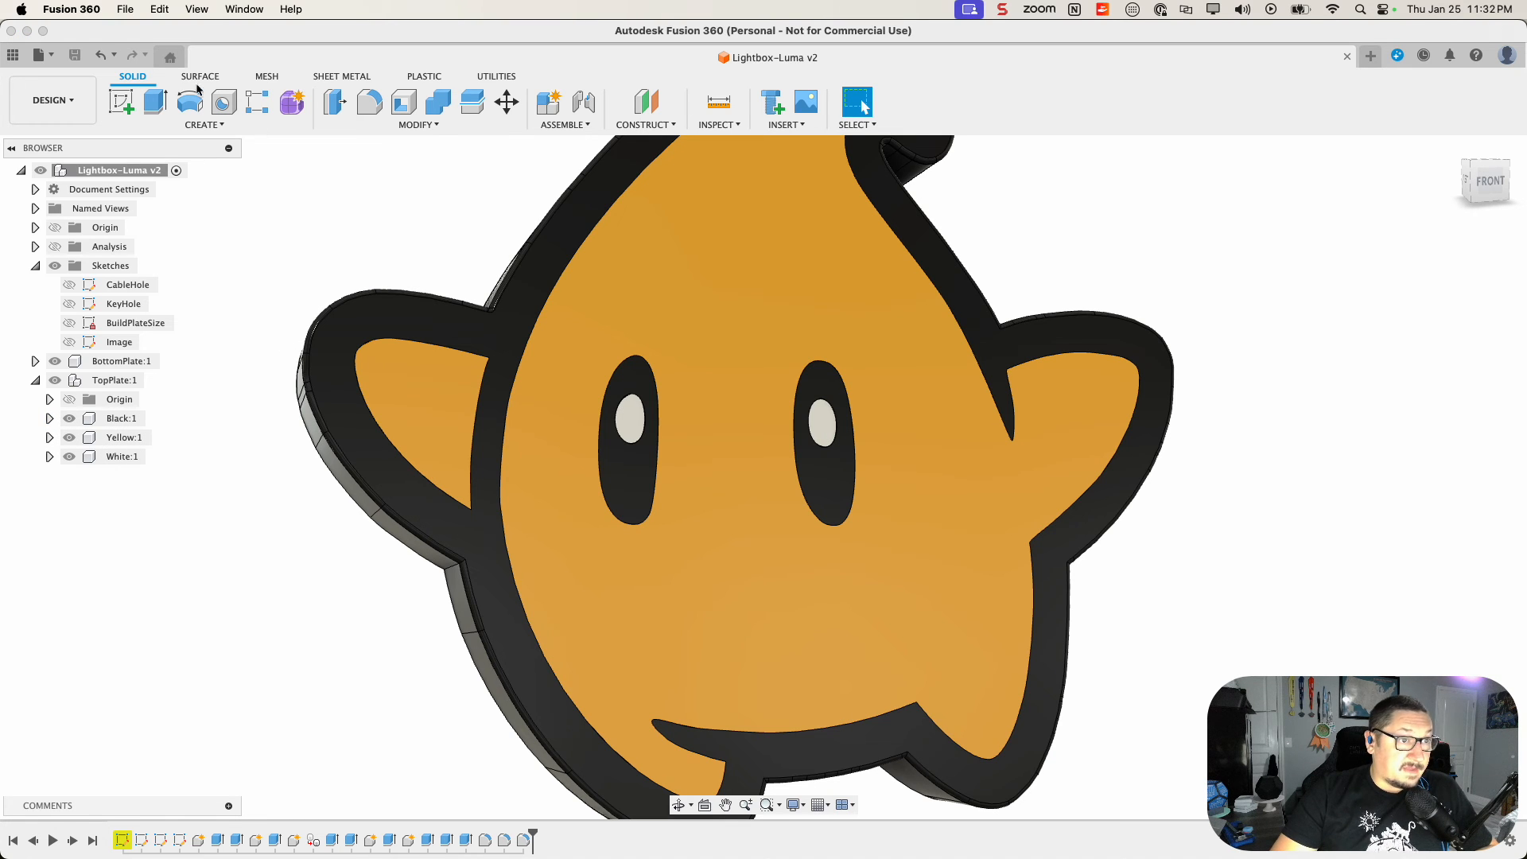
Step: Switch to Bambu Studio, create a new project and enlarge its window to fill the screen
mouse_move(620, 837)
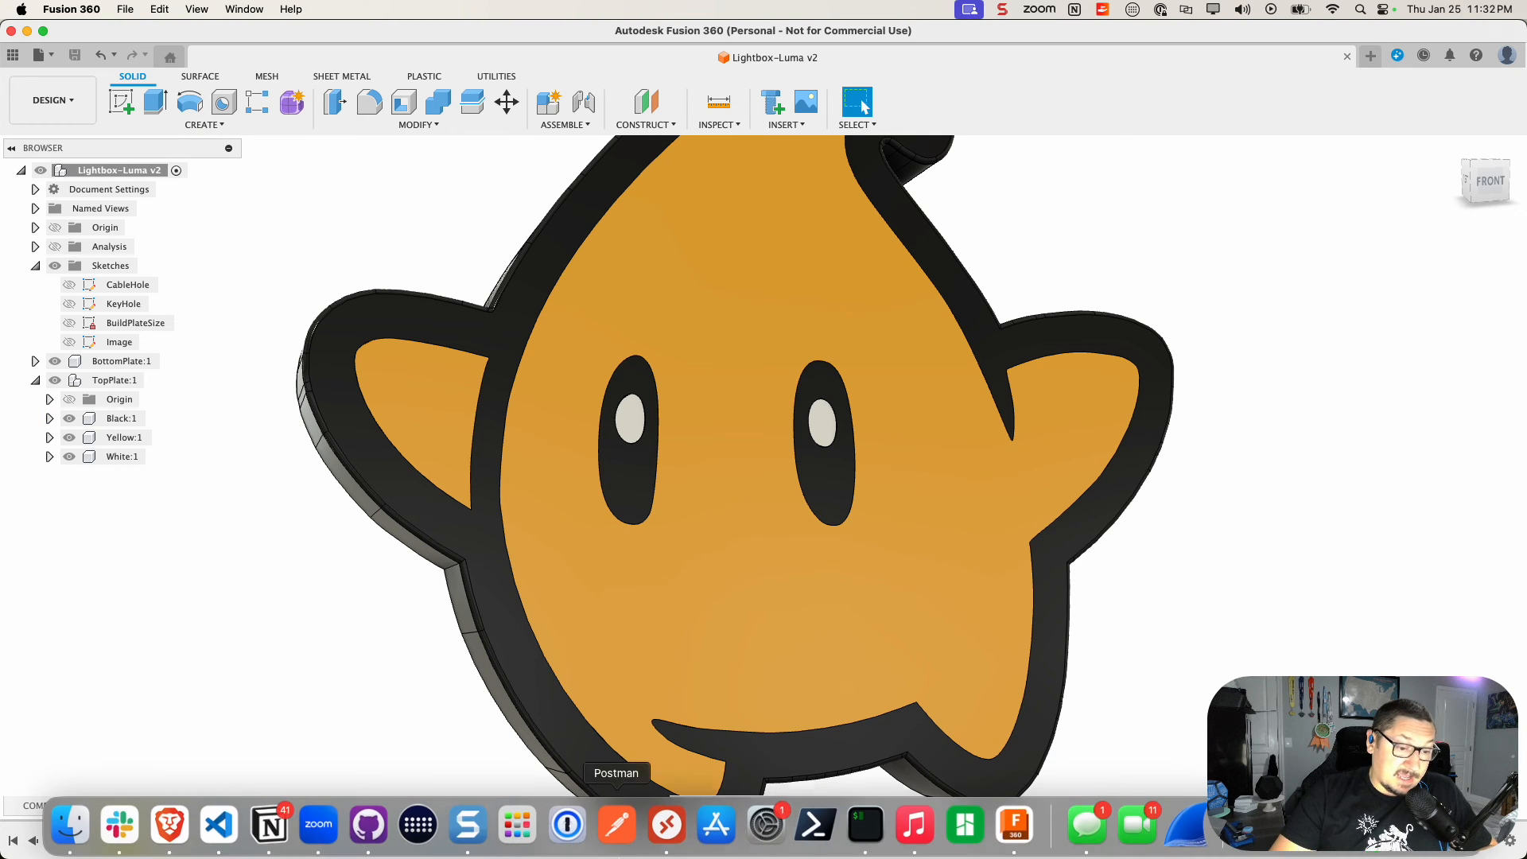
left_click(964, 827)
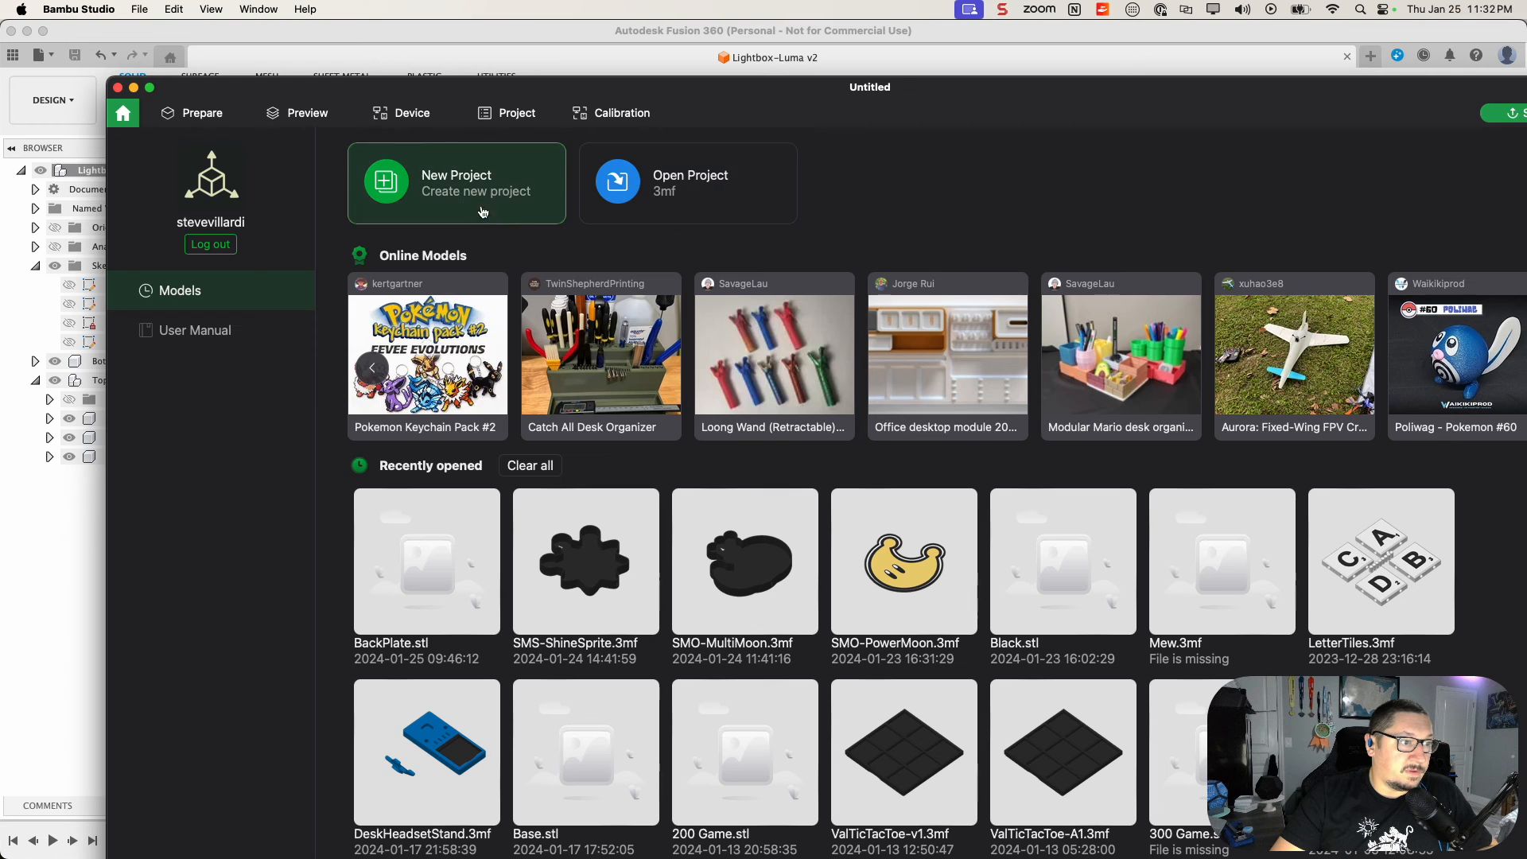
left_click(452, 194)
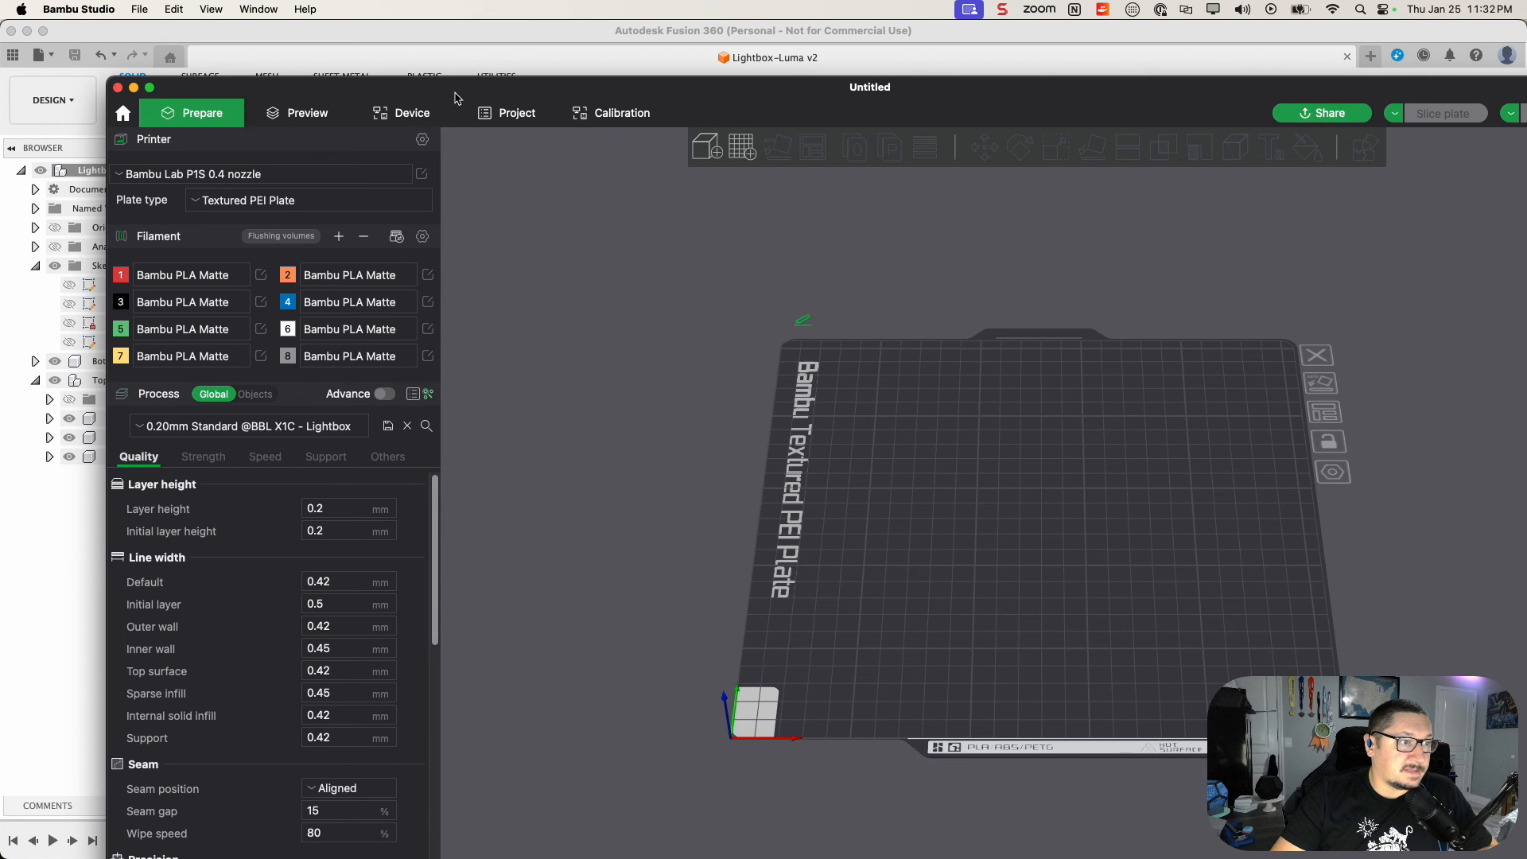
left_click_drag(456, 88, 428, 56)
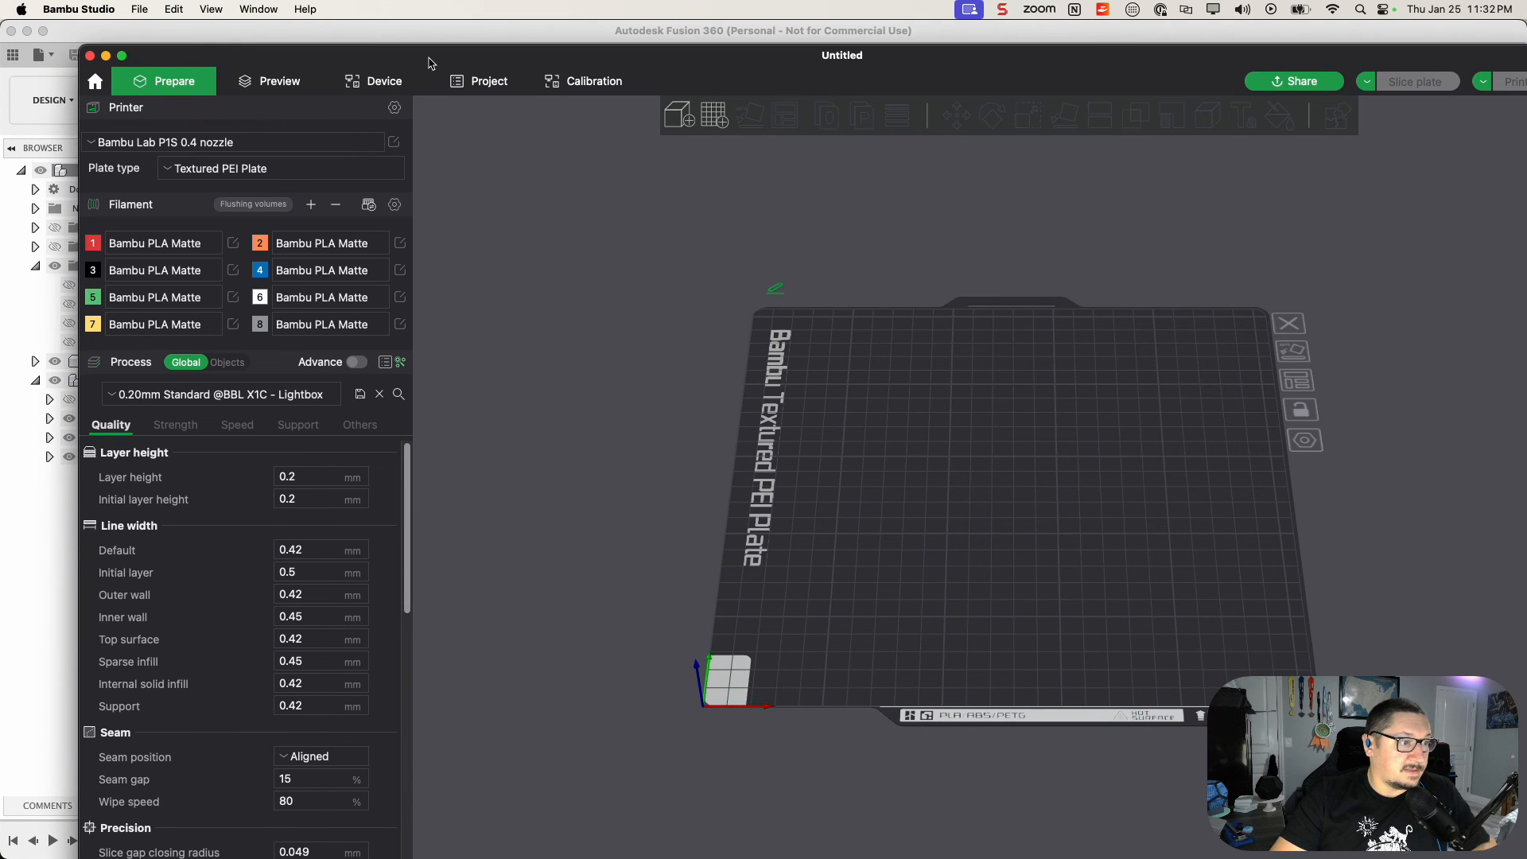
left_click(122, 56)
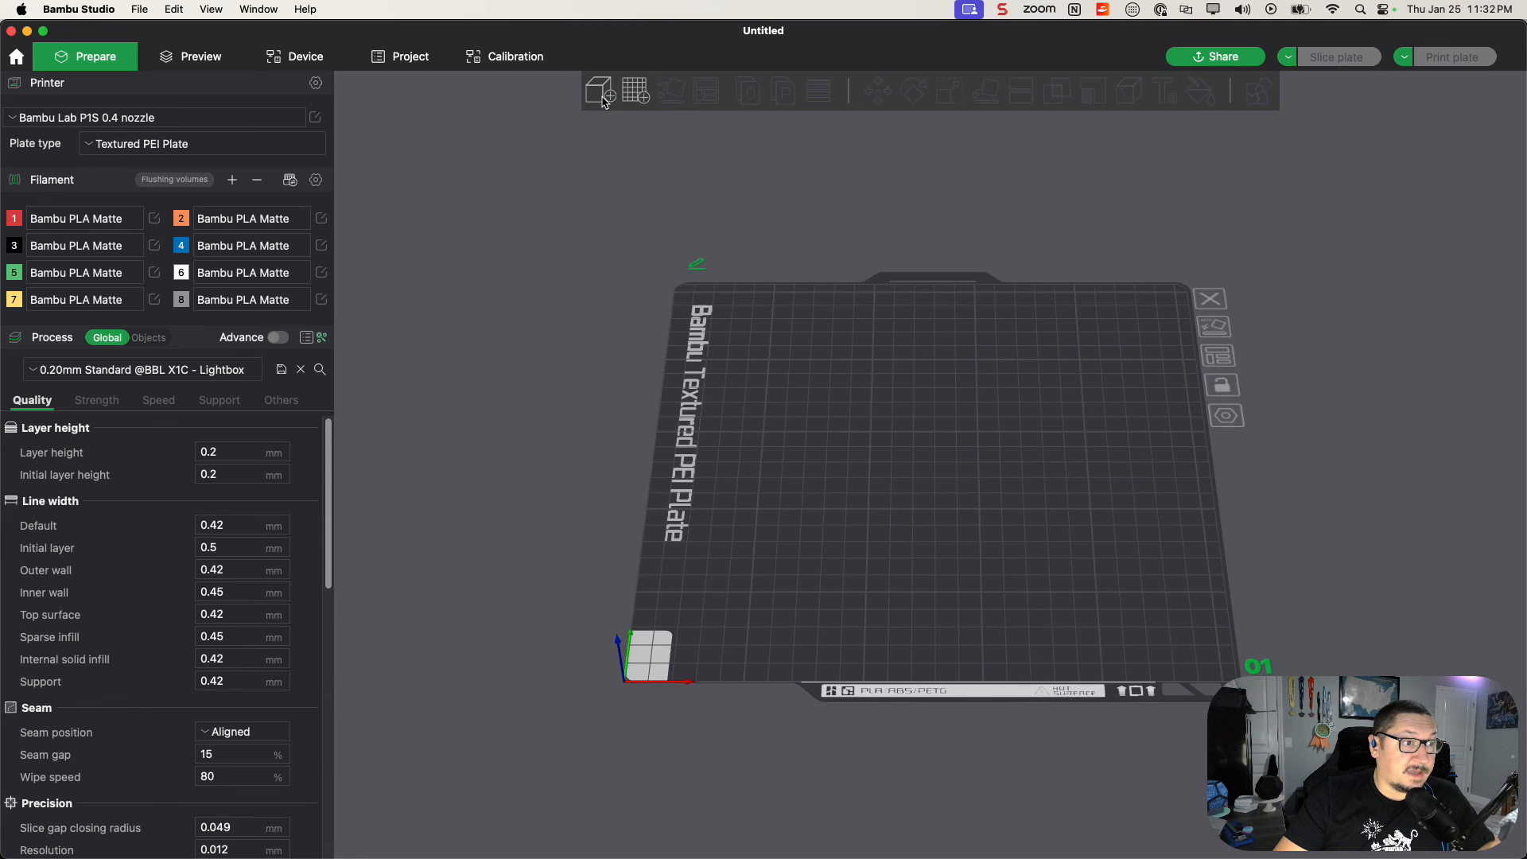
Step: Import BottomPlate.stl from the Desktop onto the first build plate
left_click(603, 101)
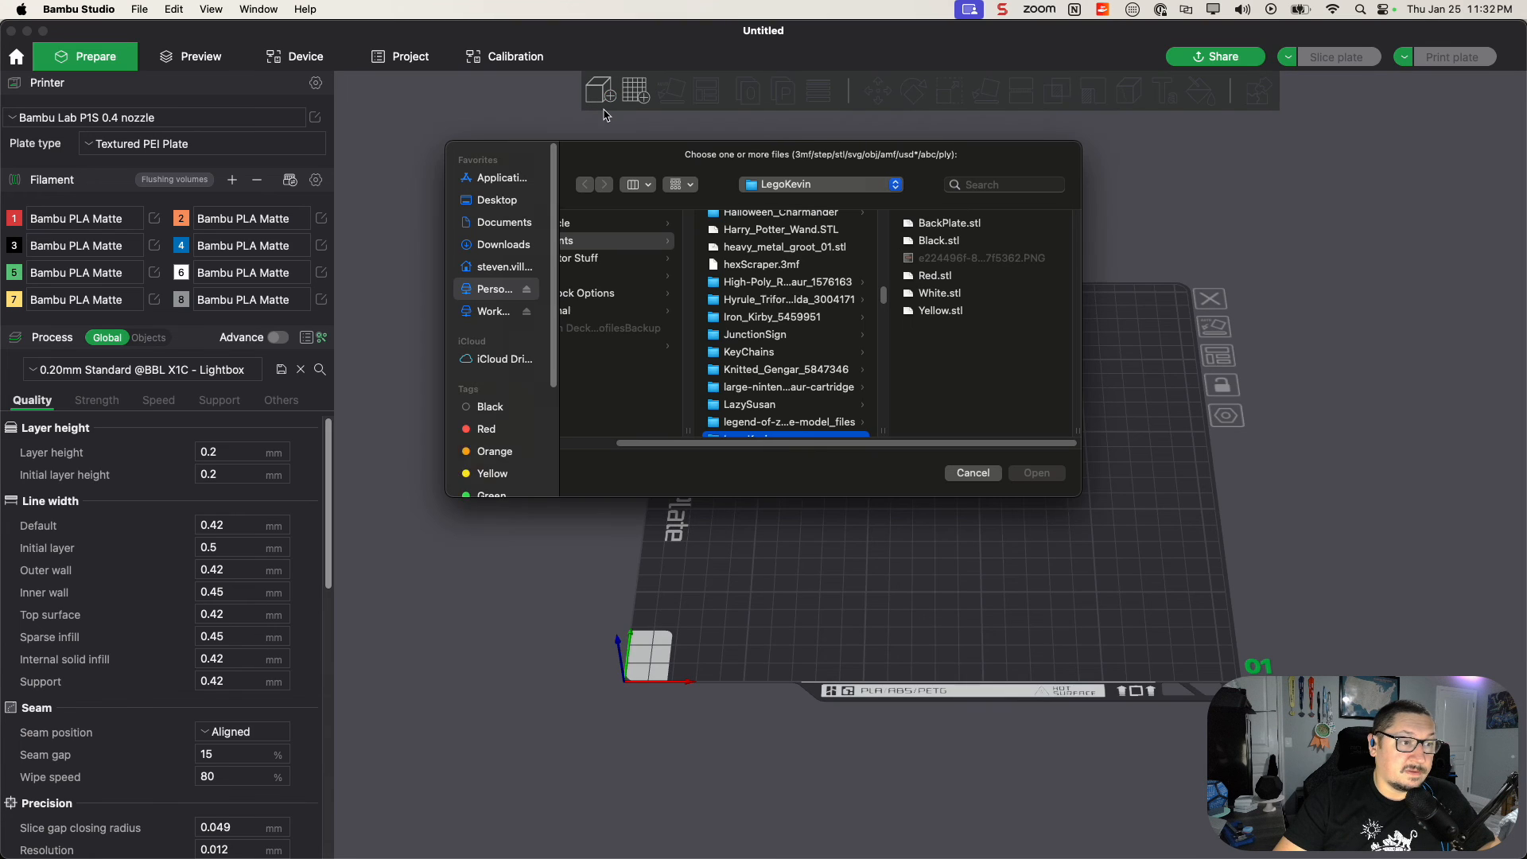
left_click(495, 202)
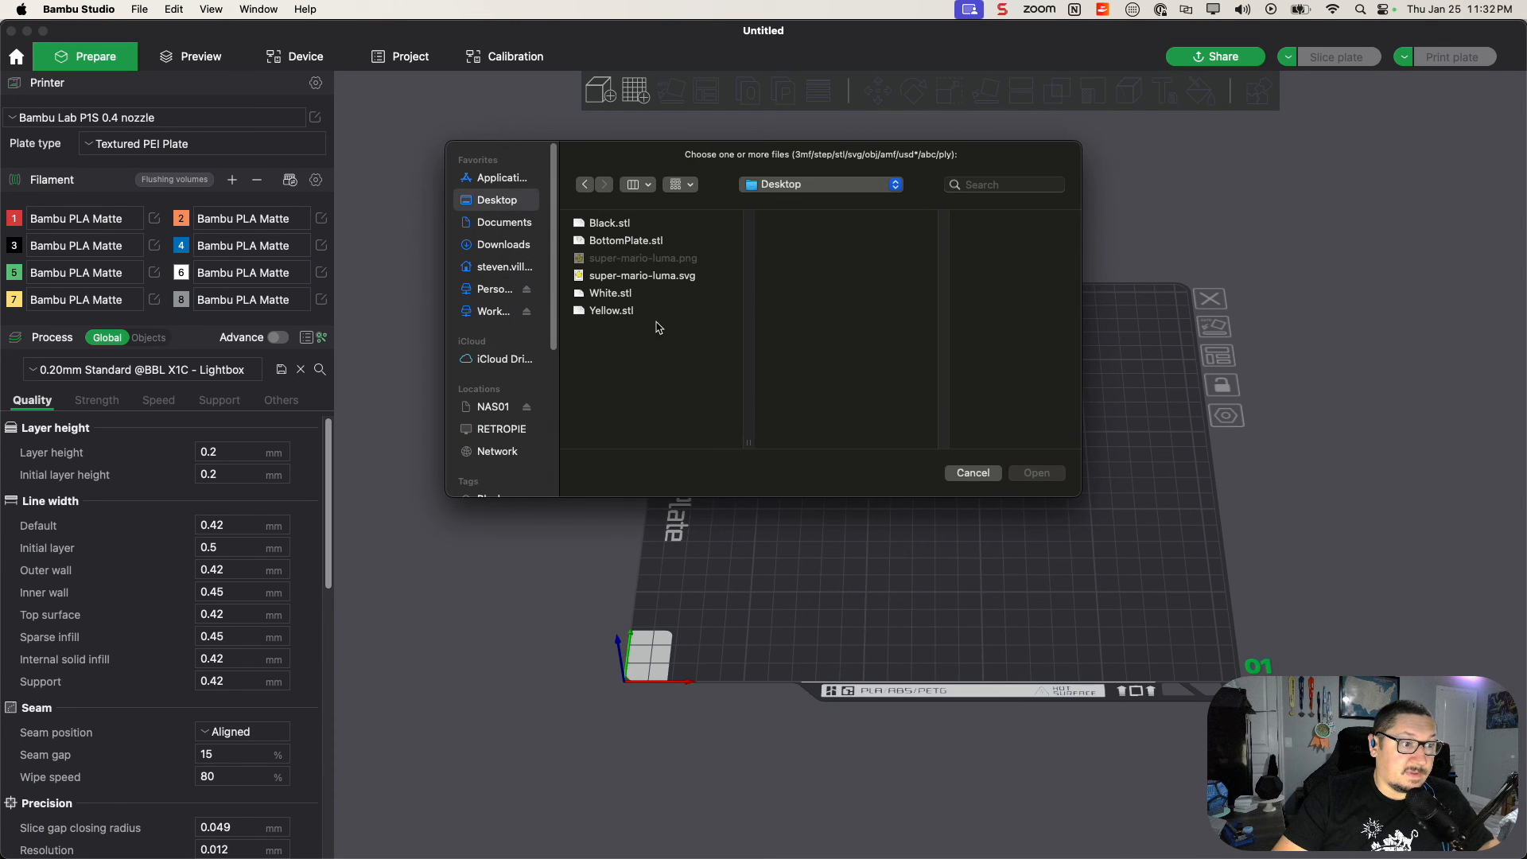
left_click(630, 241)
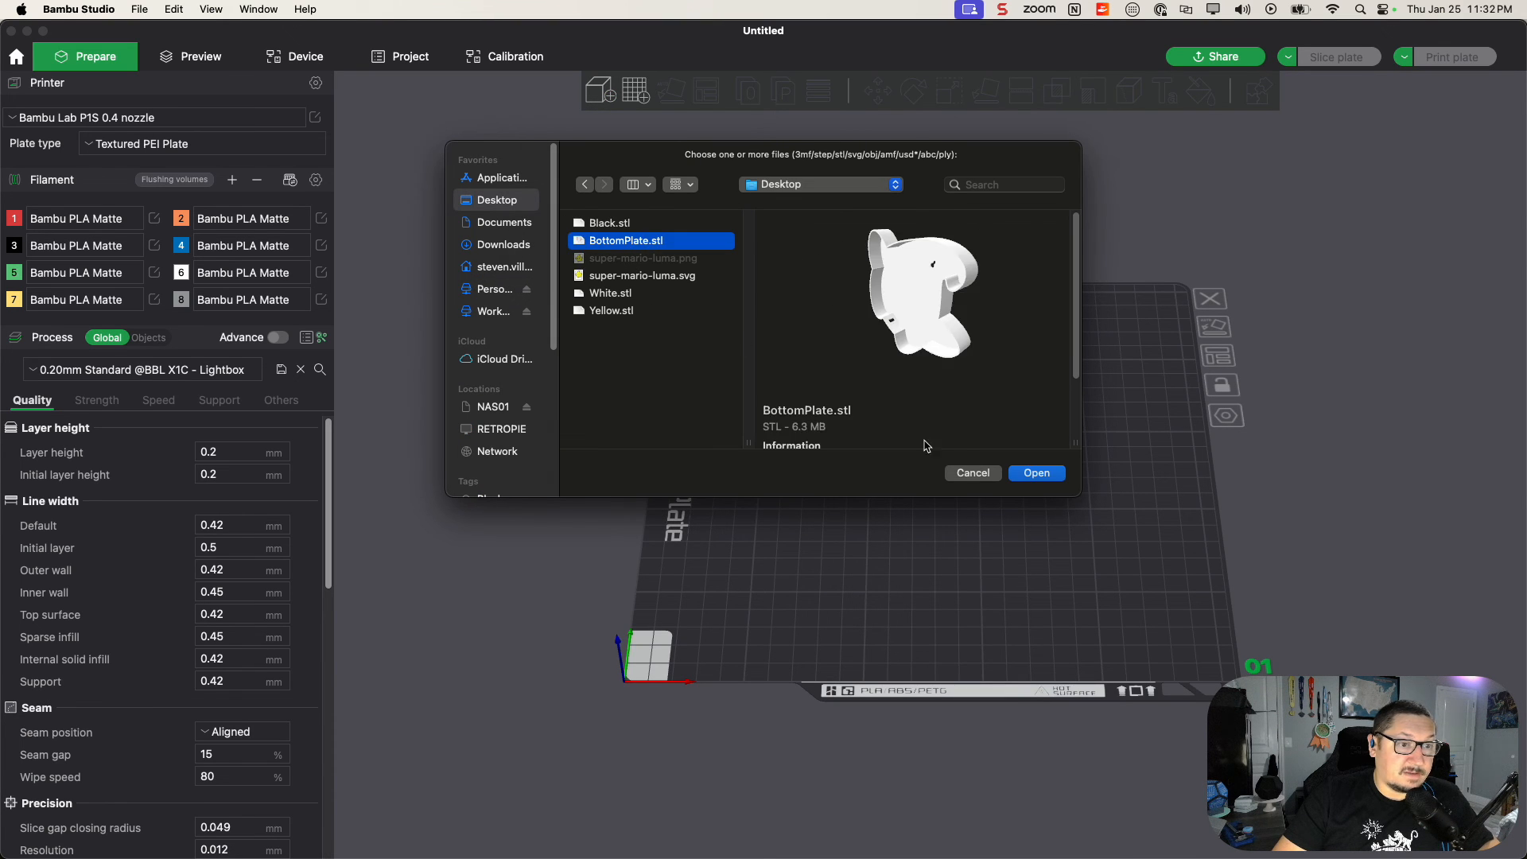
left_click(1036, 474)
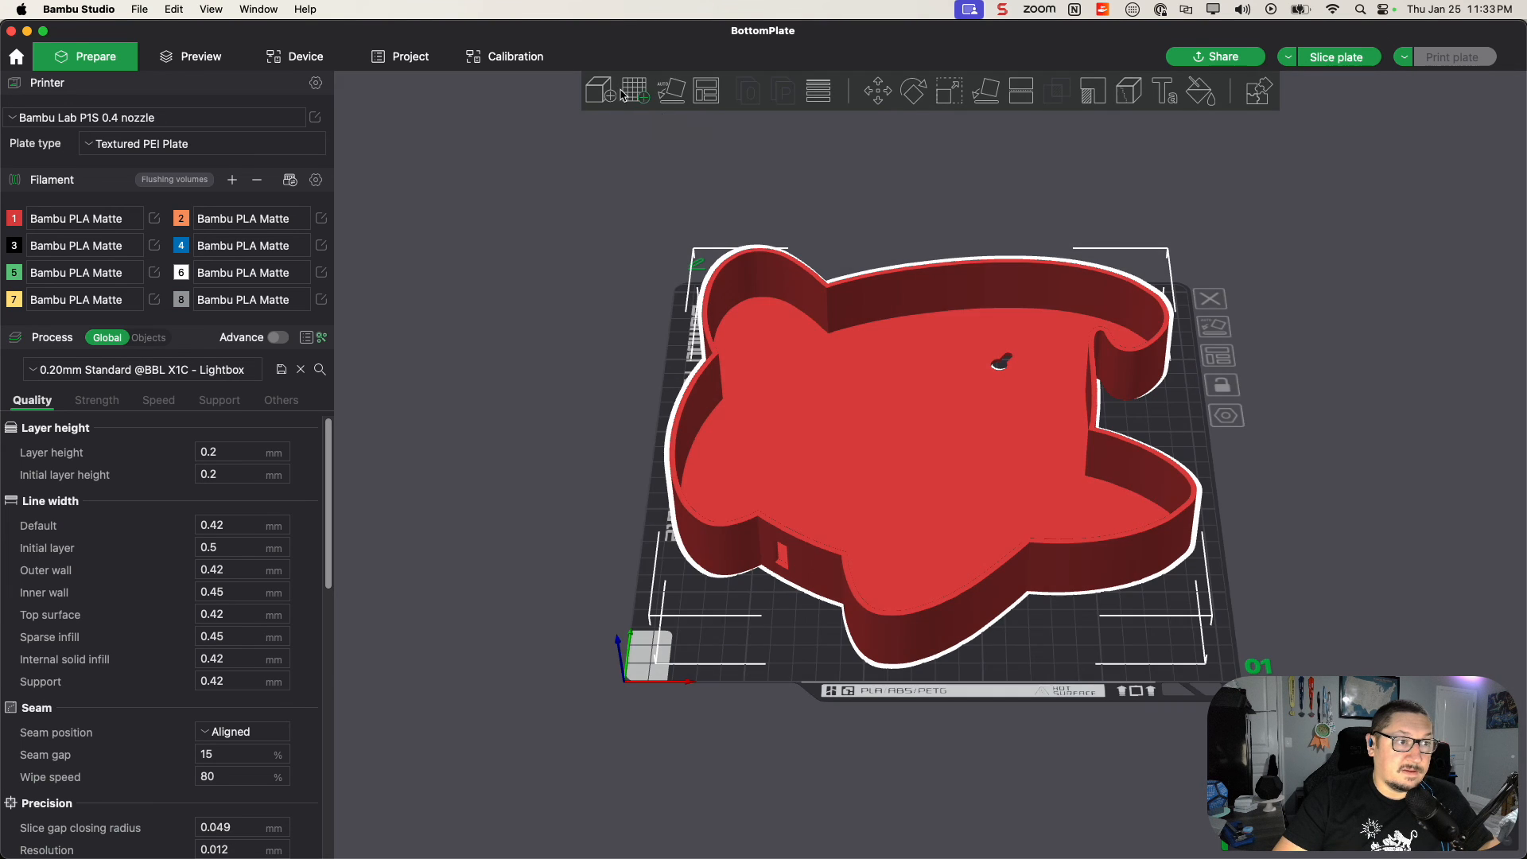
Step: Add a second build plate and import Black.stl, White.stl and Yellow.stl onto it as one object with multiple parts
left_click(636, 97)
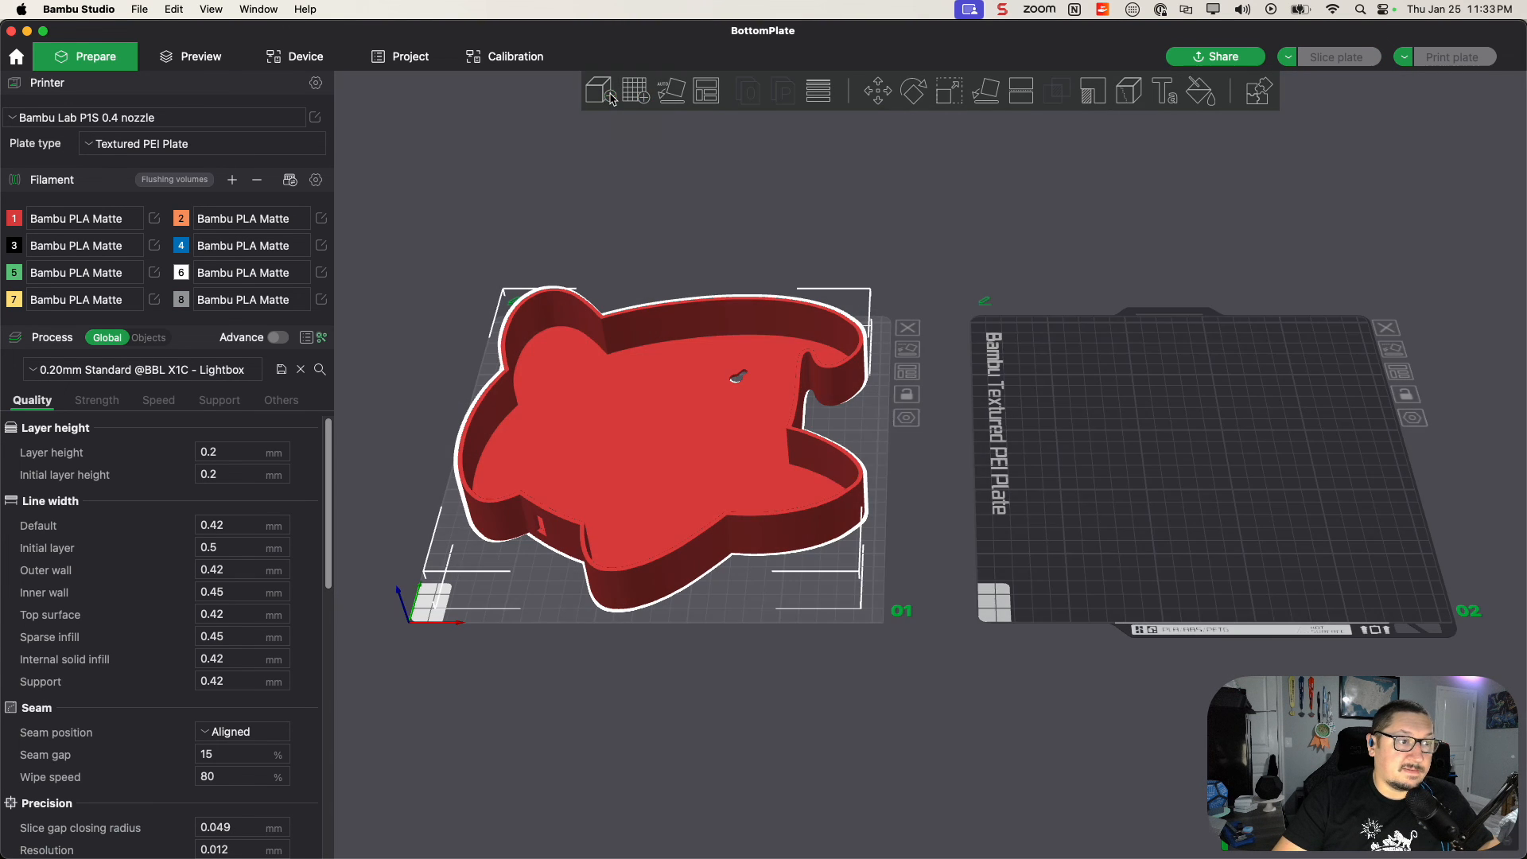
left_click(610, 97)
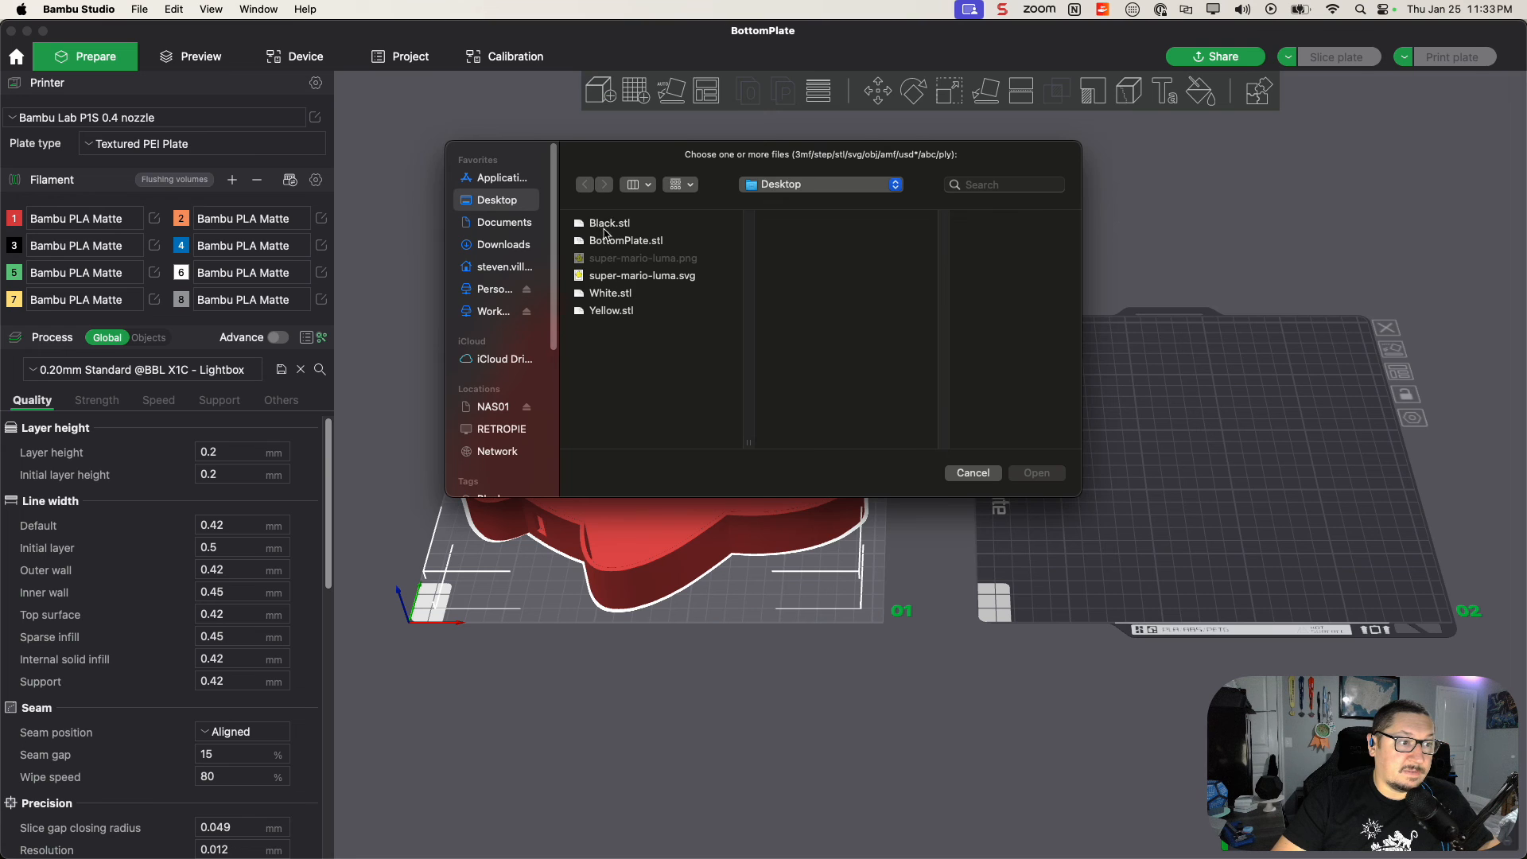
left_click(609, 223)
left_click(610, 293, "super")
left_click(624, 311, "super")
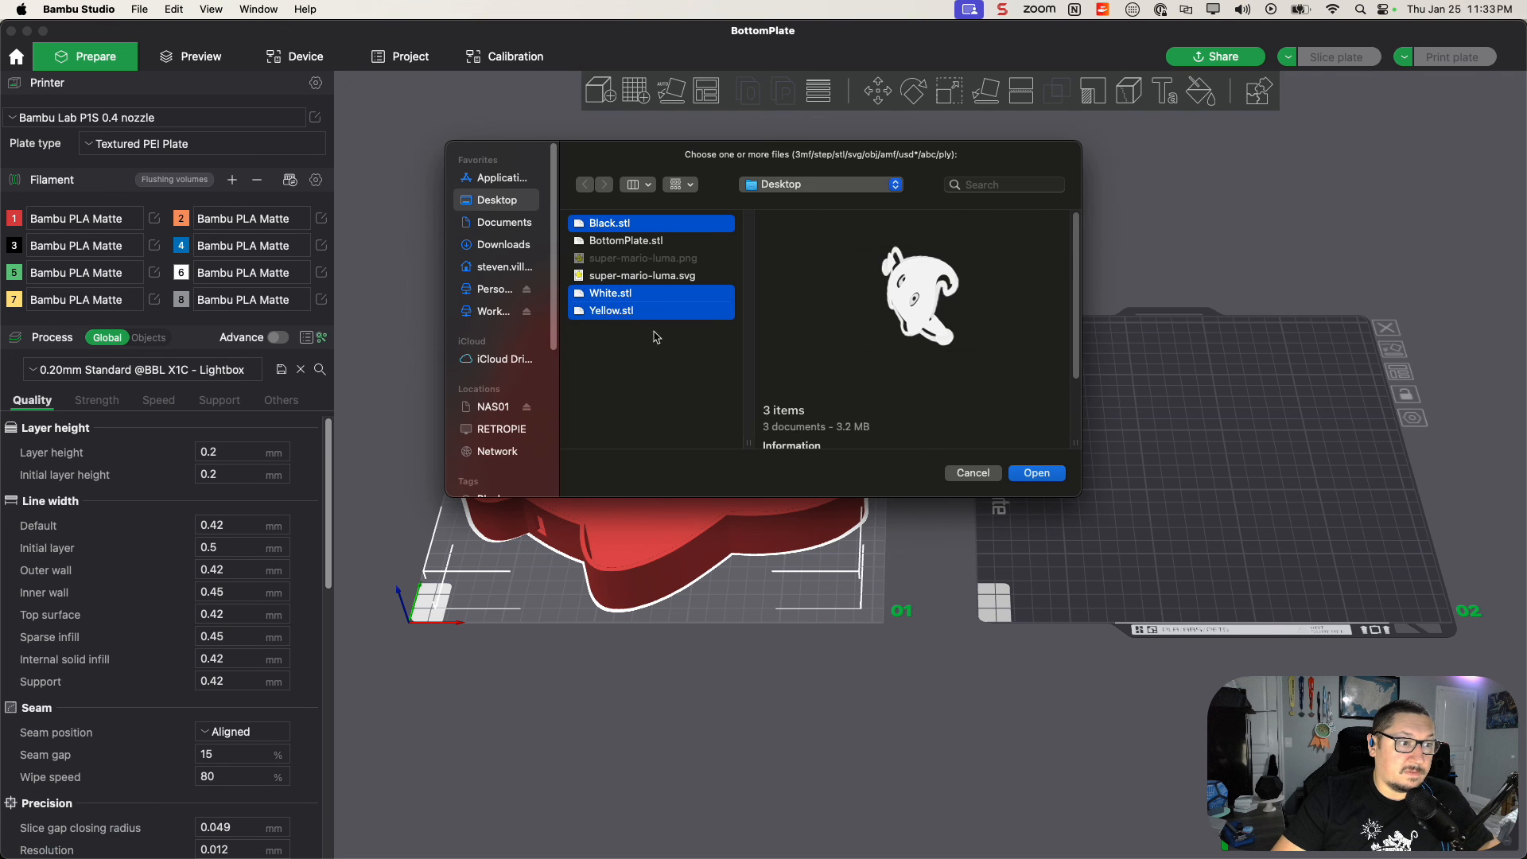
left_click(1038, 474)
left_click(897, 500)
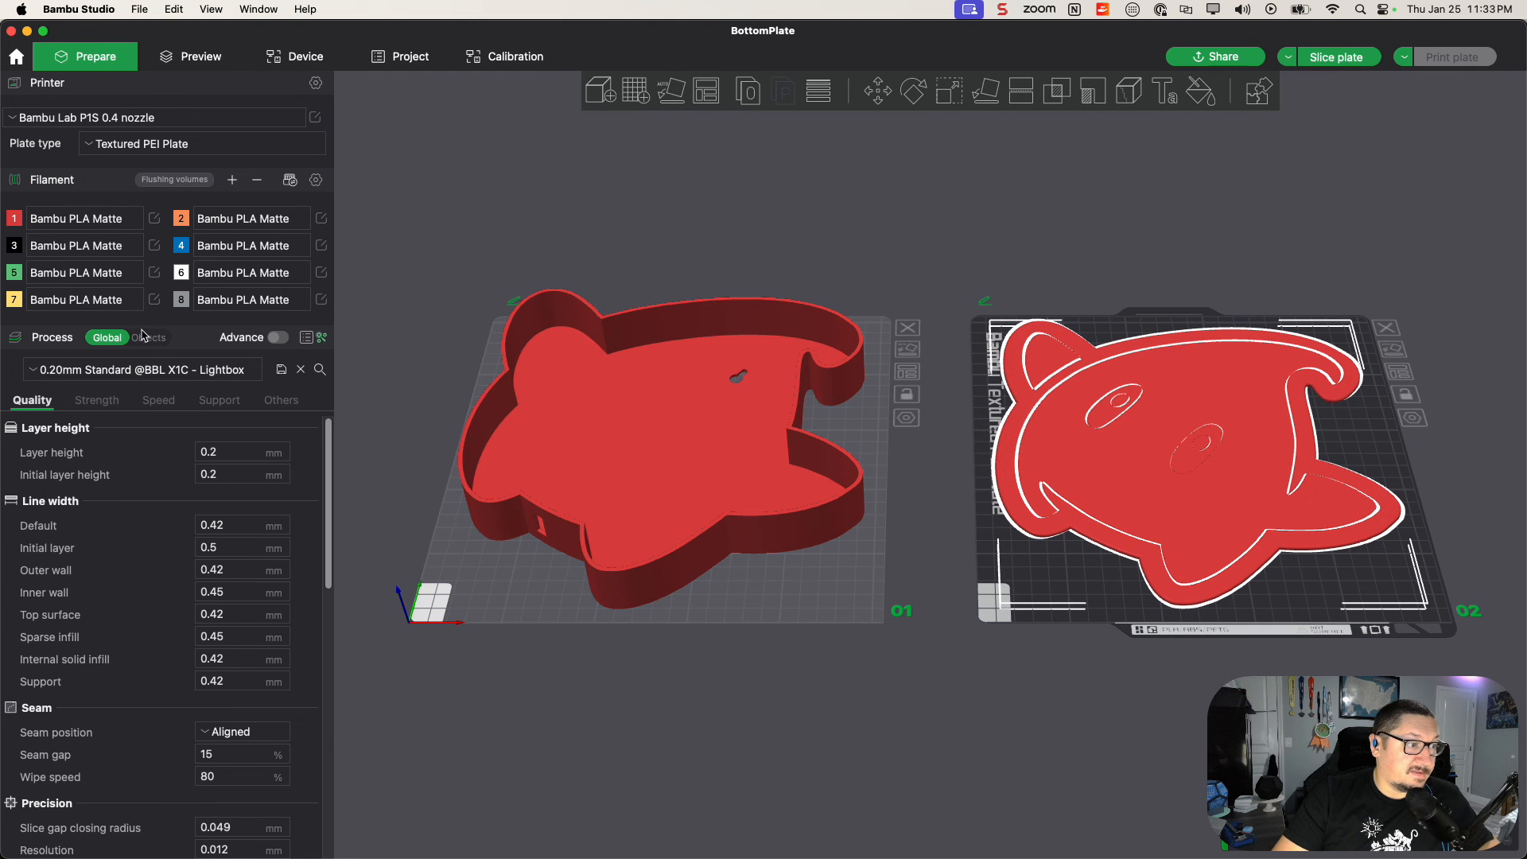
Step: Assign black filament 3 to BottomPlate.stl and to the whole Black object on plate 2 in the object list
left_click(145, 338)
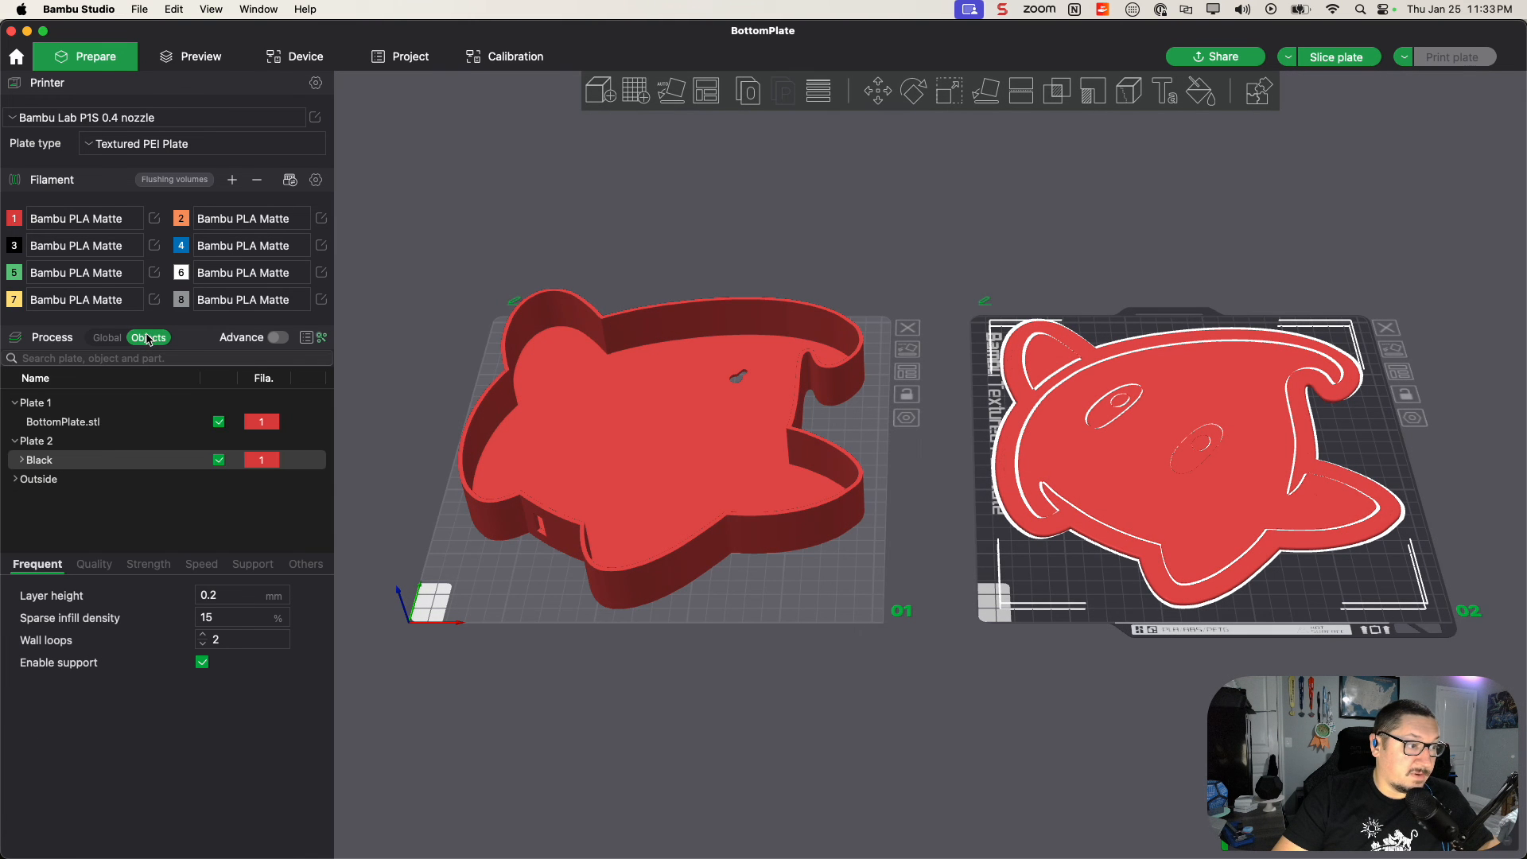
left_click(267, 430)
left_click(267, 429)
left_click(267, 477)
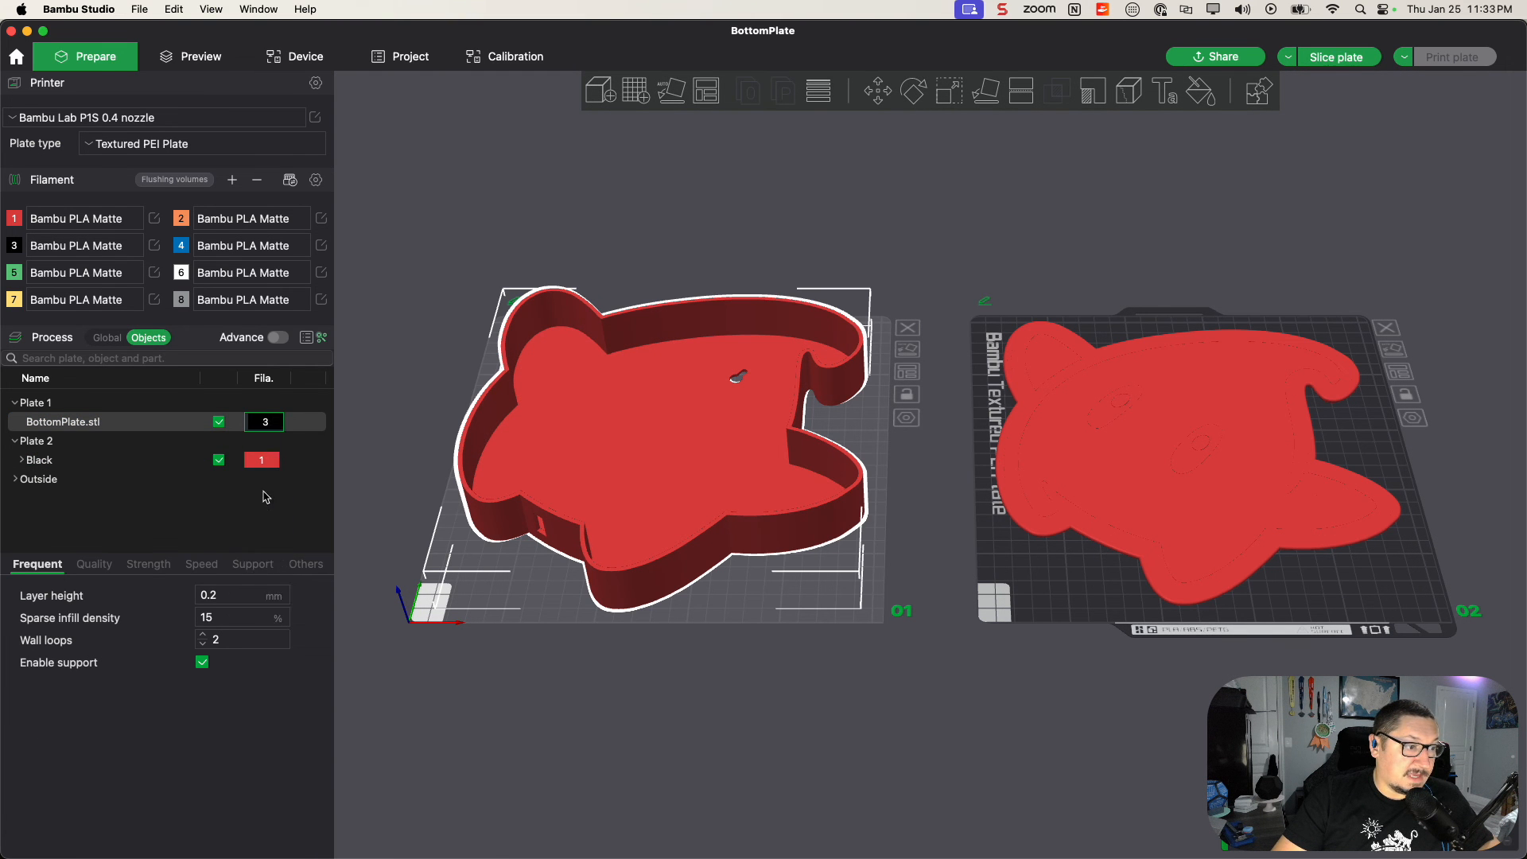
left_click(267, 474)
left_click(267, 459)
left_click(267, 515)
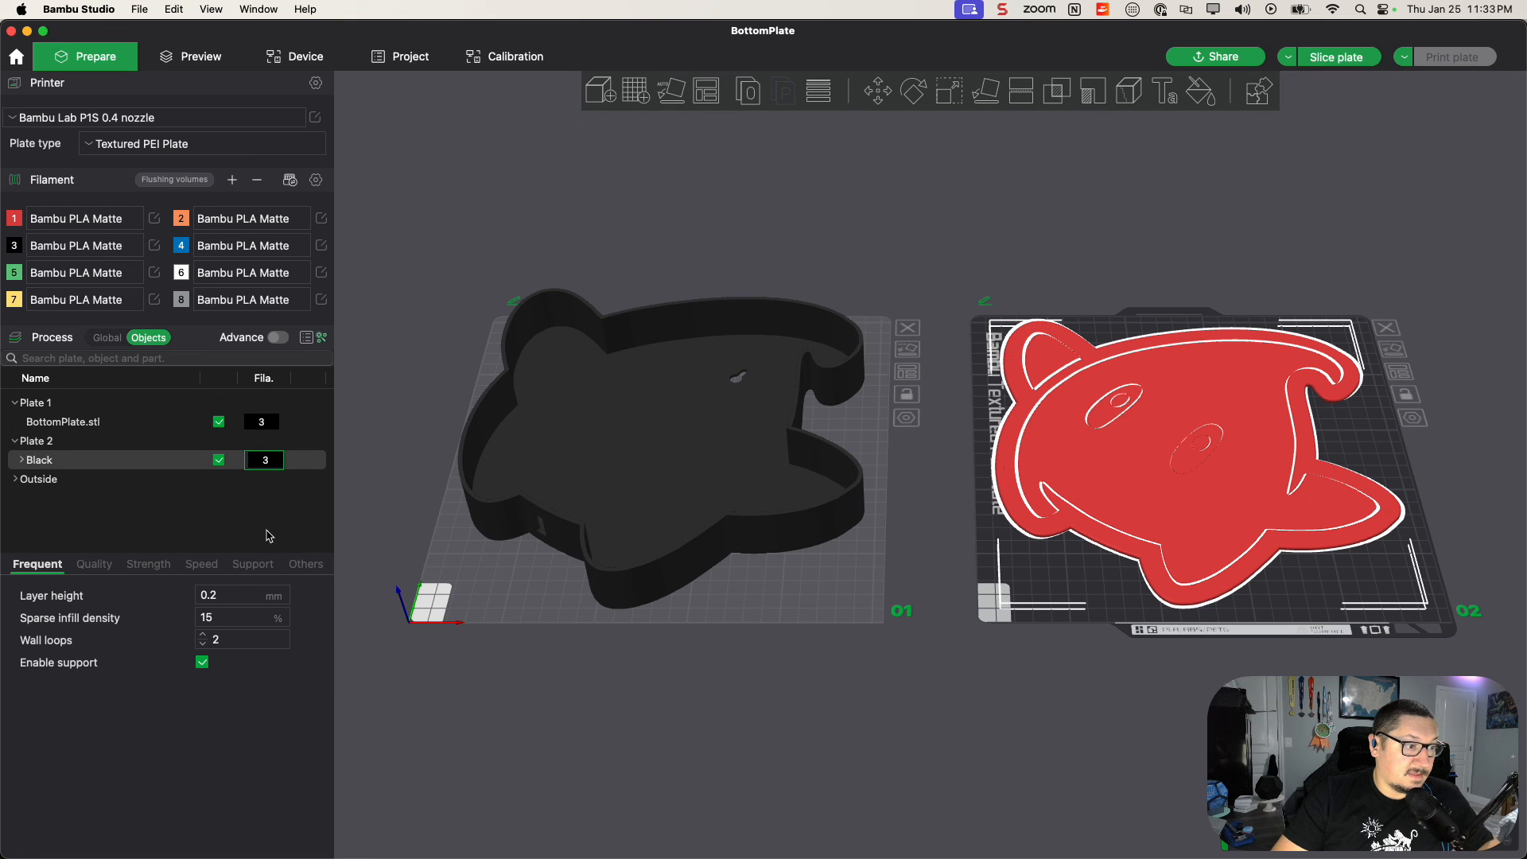
Step: Within the Black object, assign white filament 6 to White.stl and yellow filament 7 to Yellow.stl
left_click(21, 465)
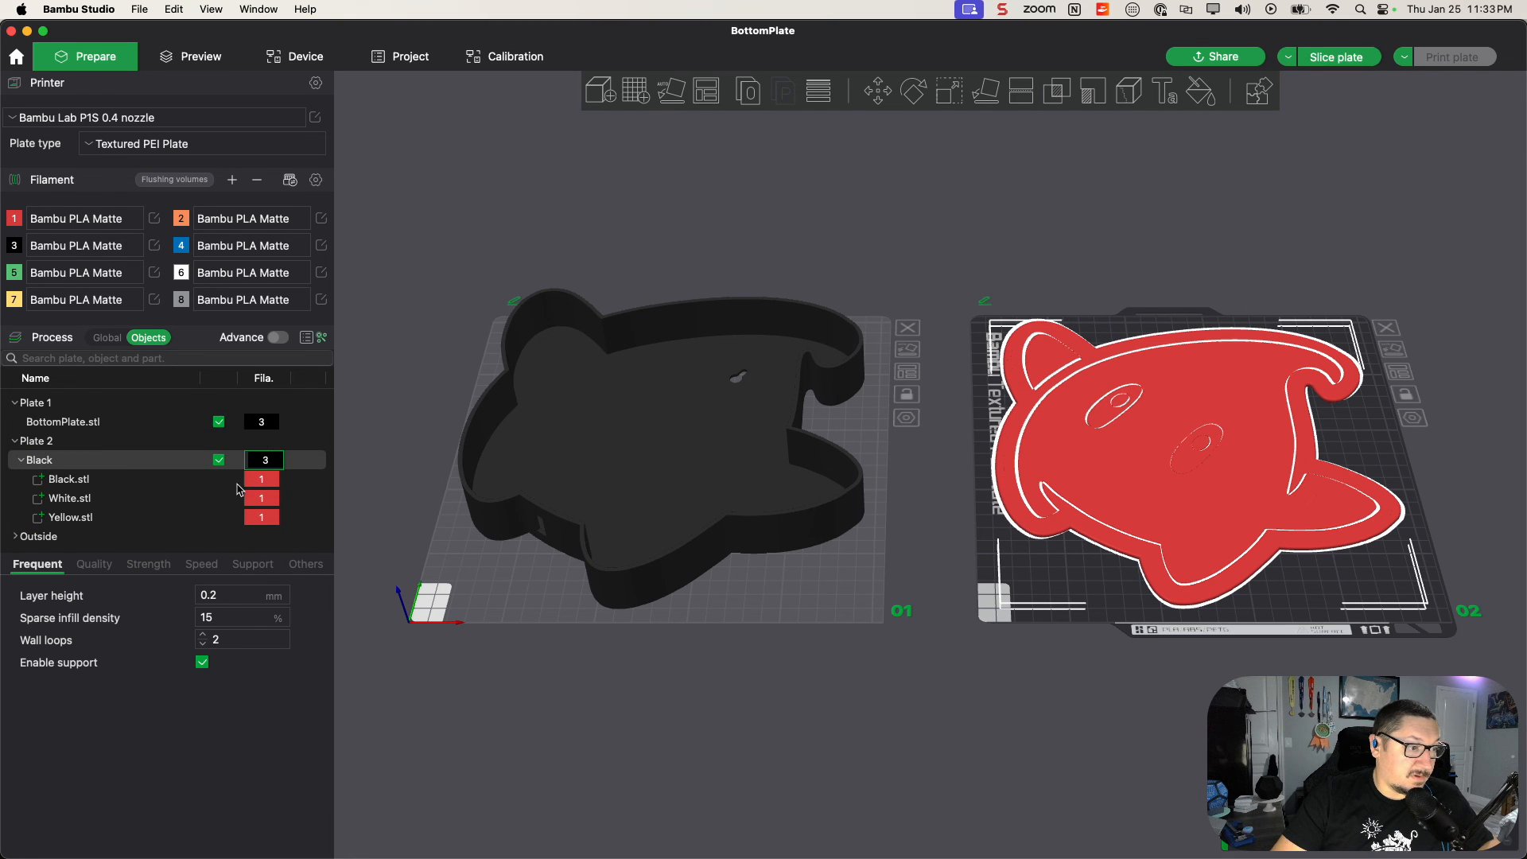
left_click(260, 498)
left_click(266, 503)
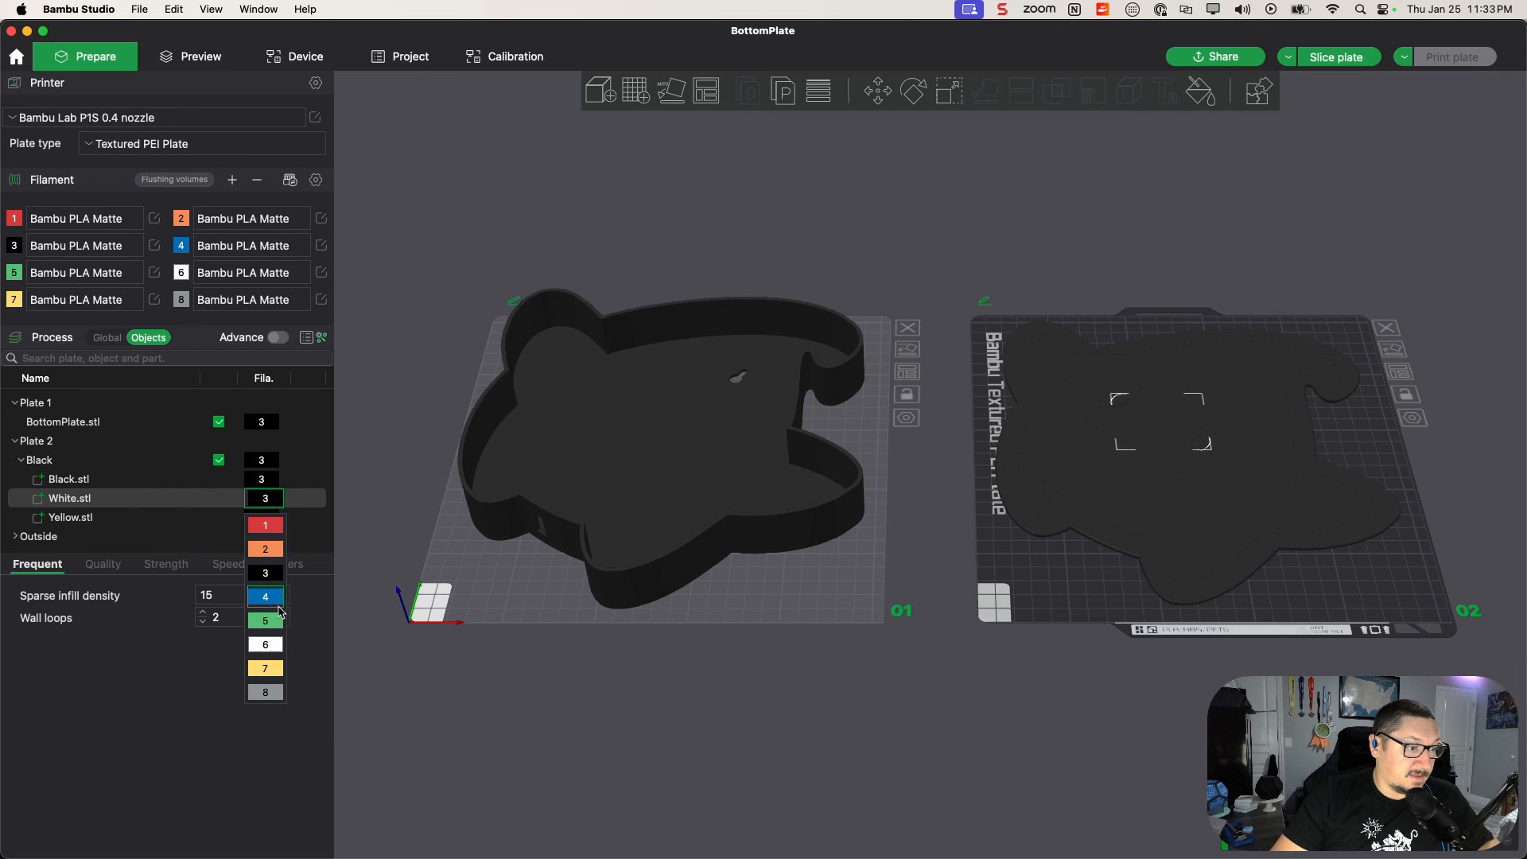
left_click(267, 644)
left_click(262, 519)
left_click(265, 518)
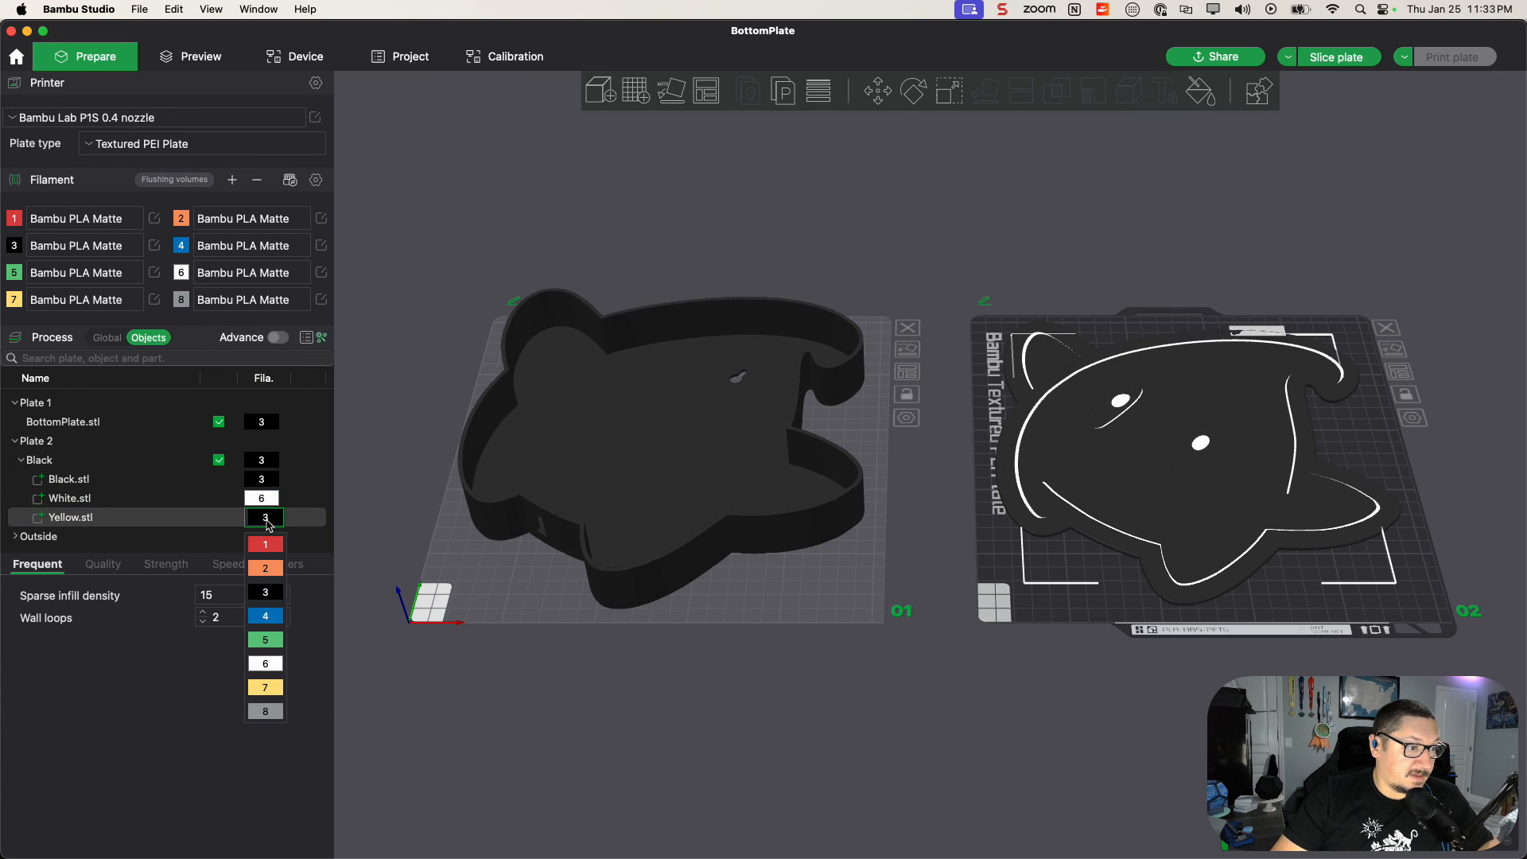
left_click(277, 688)
left_click(364, 504)
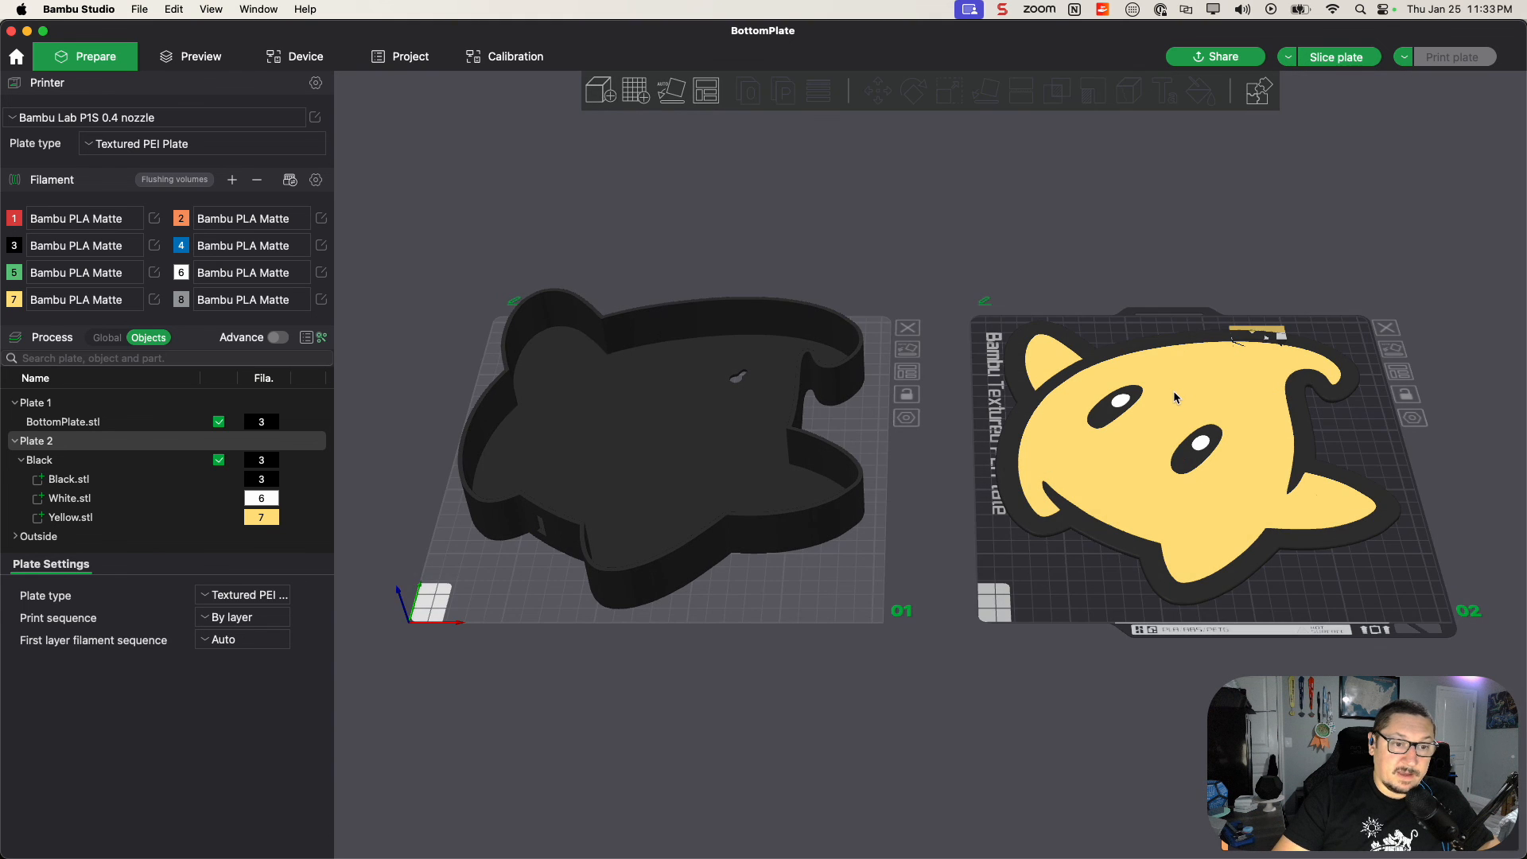
Step: Auto-orient the Black object on plate 2 and move the prime tower to the free front-right corner of that plate
left_click(1185, 397)
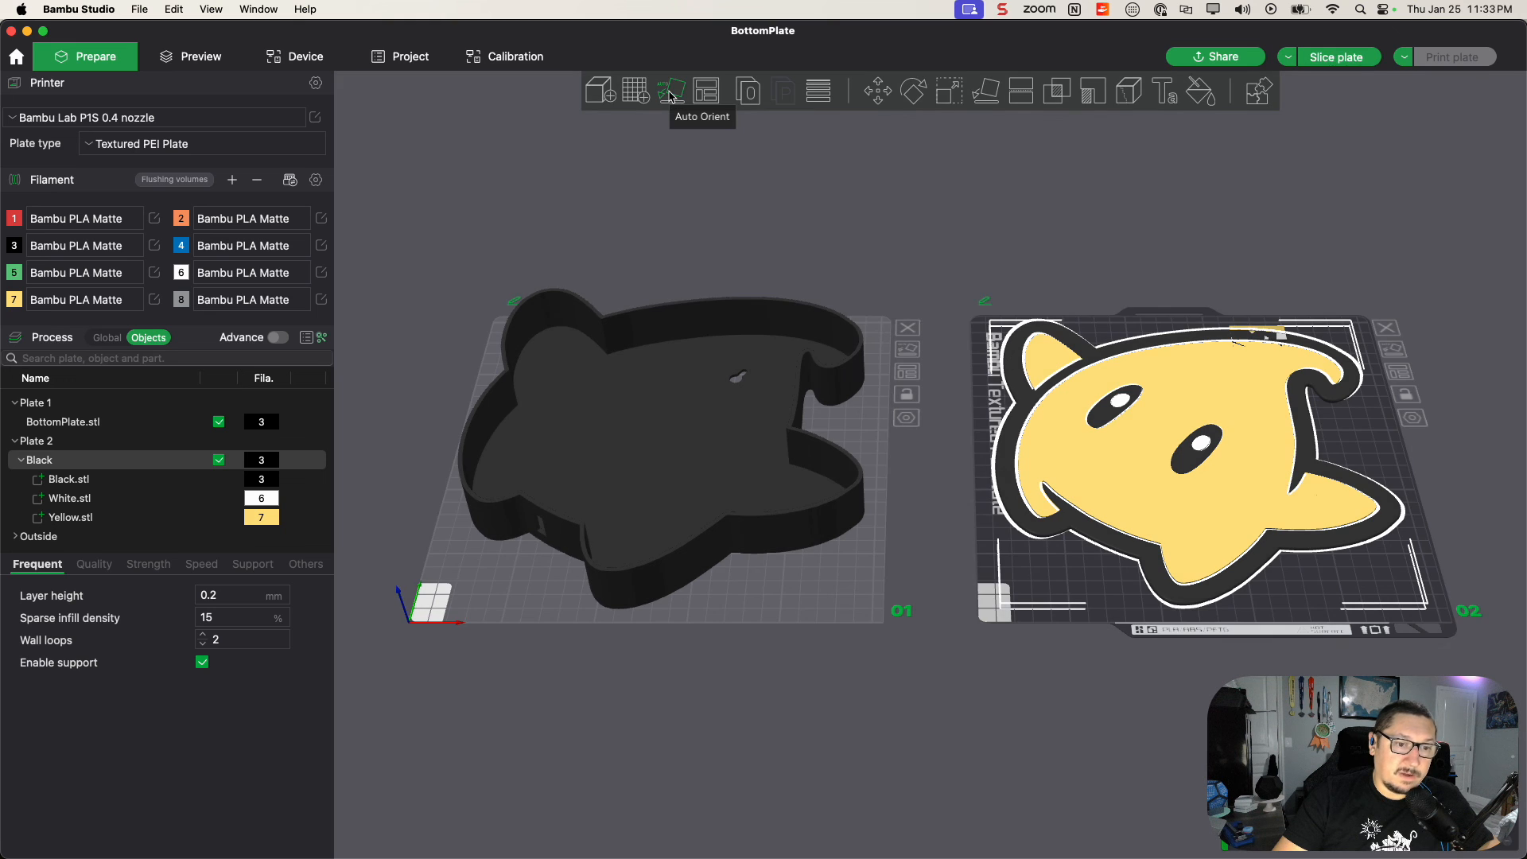
left_click(671, 93)
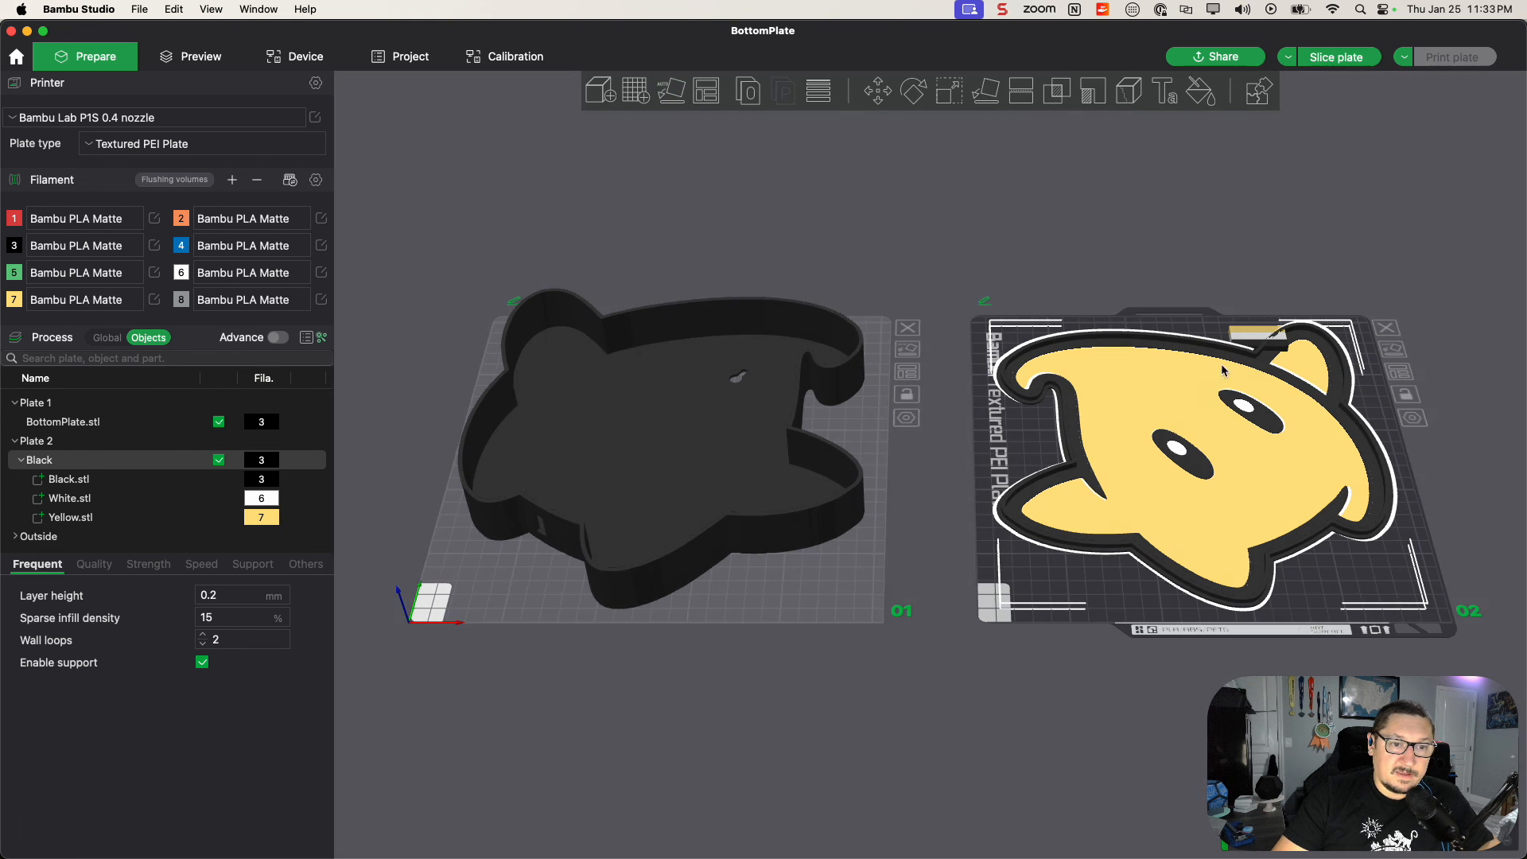
left_click(1251, 338)
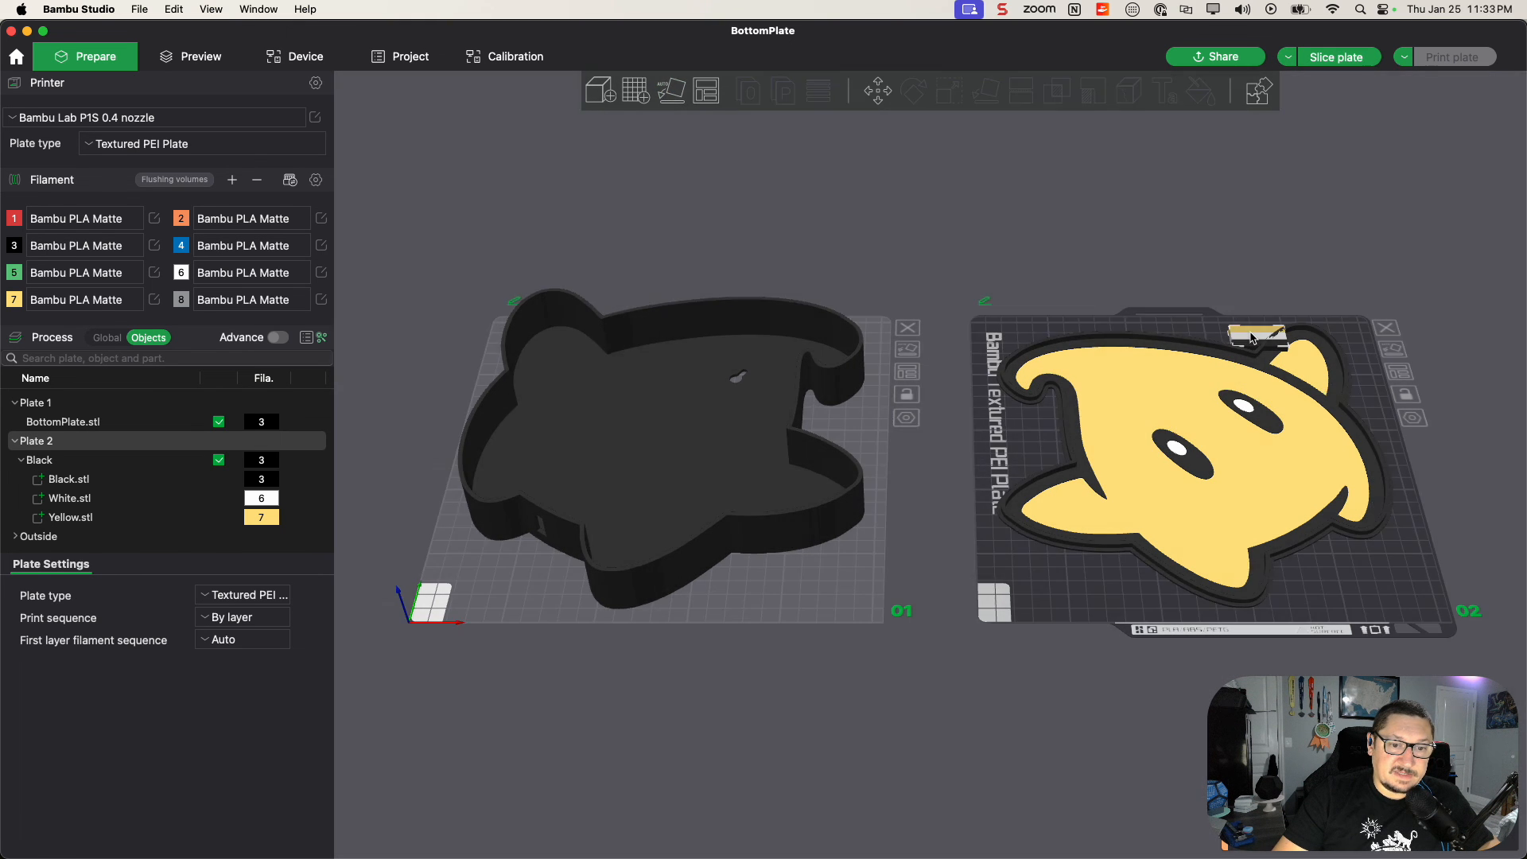
left_click_drag(1251, 338, 1342, 582)
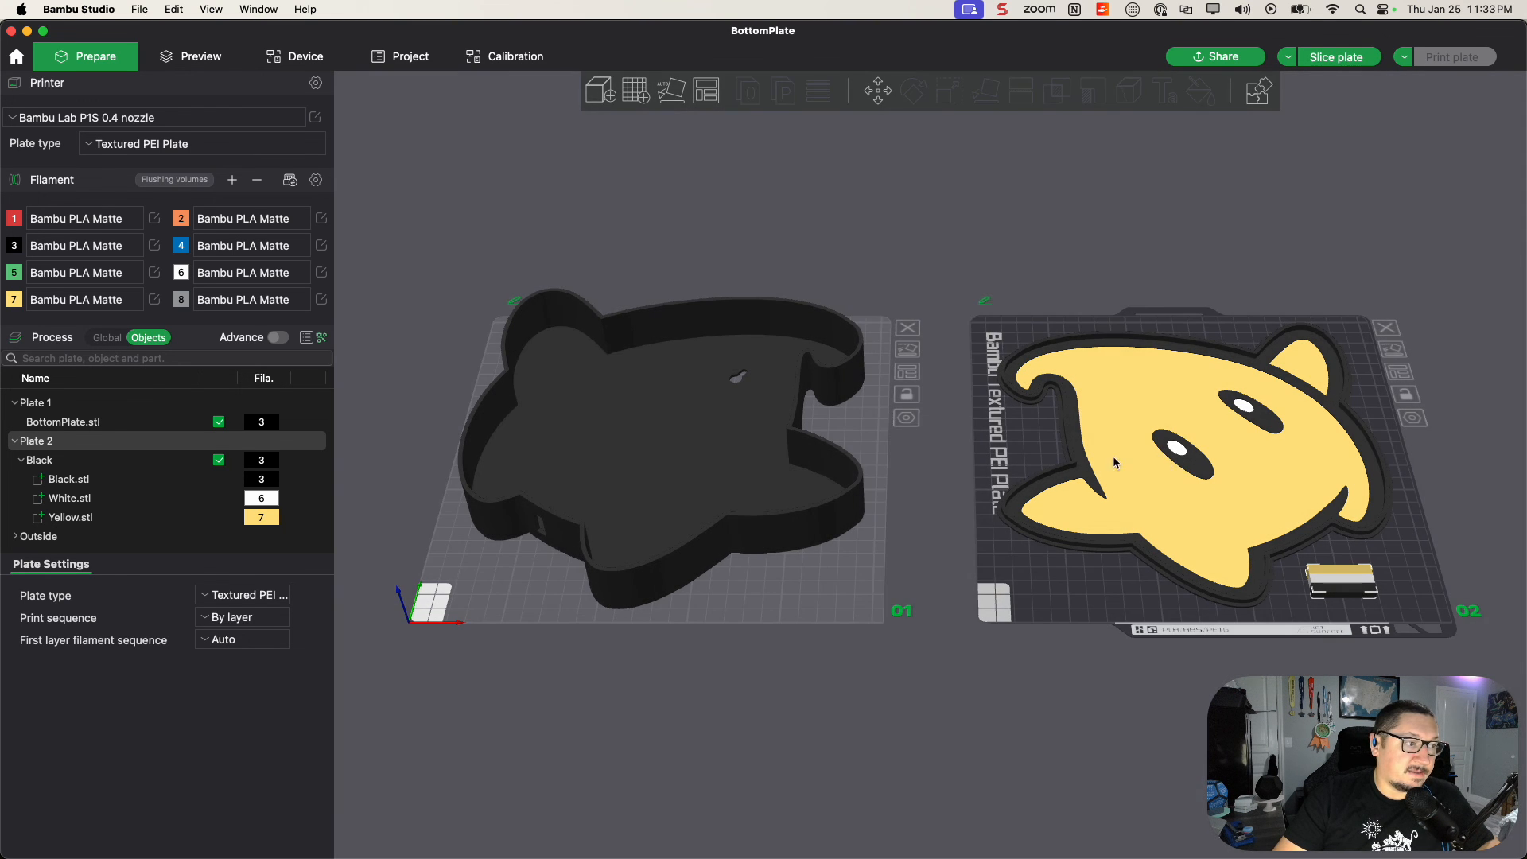
Step: Show the global process settings and examine the bottom plate and the coloured top plate up close
left_click(111, 338)
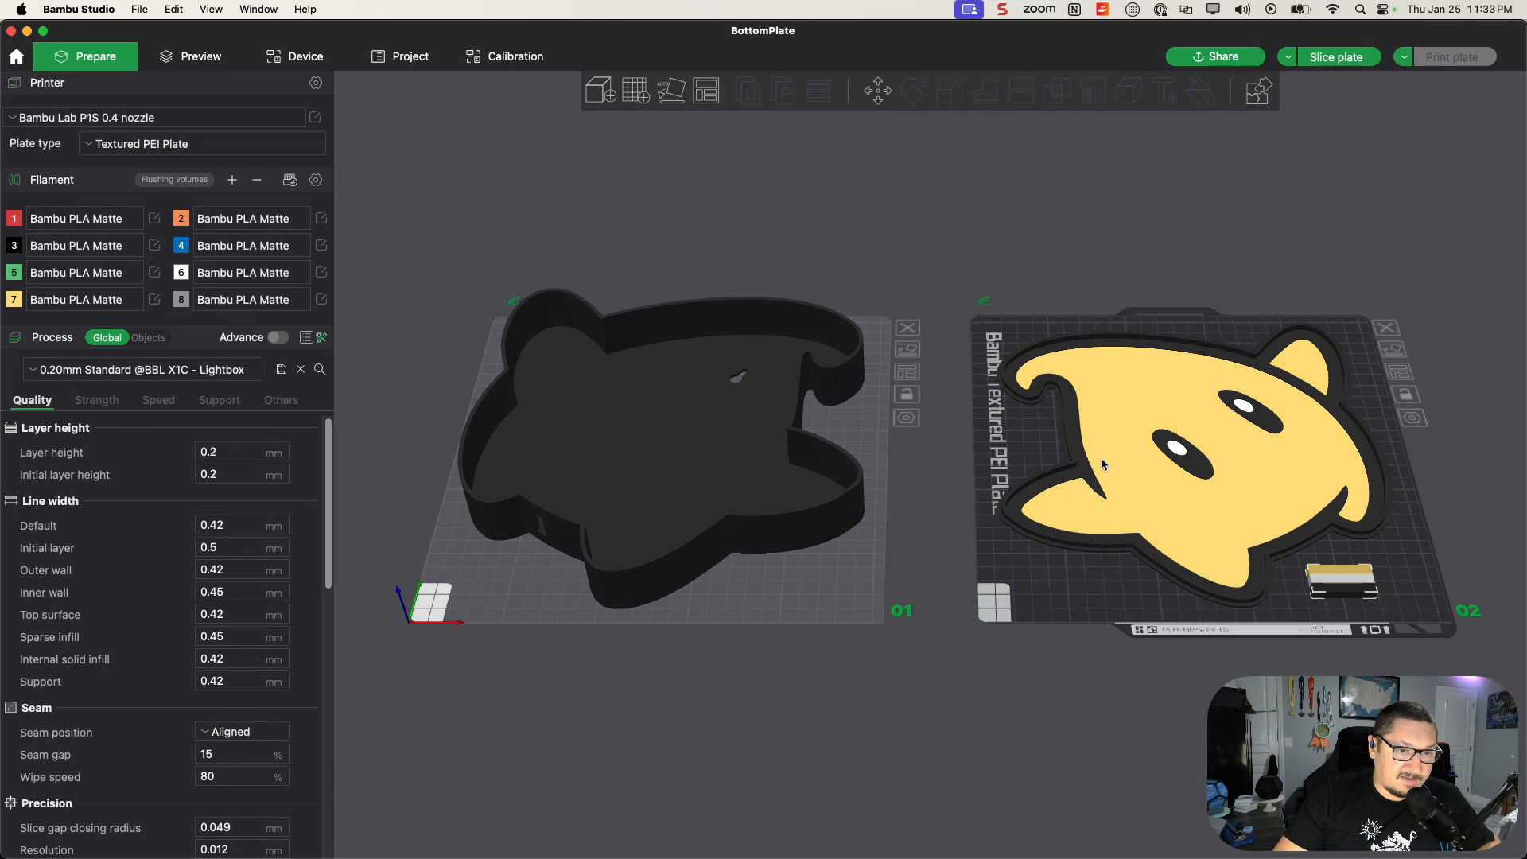
scroll(1100, 456, "up", 2)
scroll(1085, 419, "down", 5)
scroll(1113, 414, "up", 8)
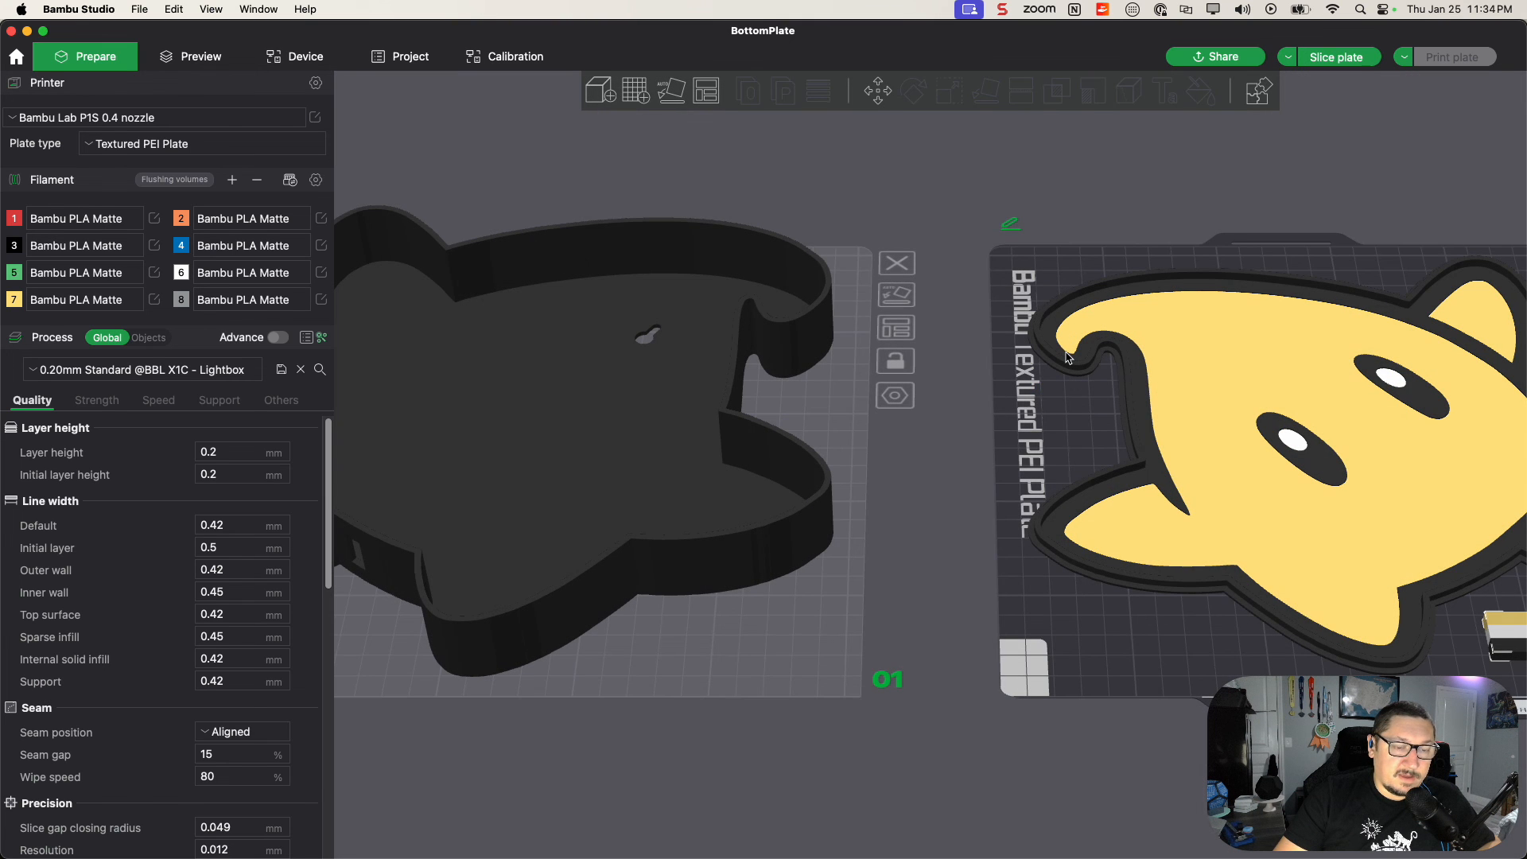
scroll(975, 372, "up", 3)
scroll(760, 432, "down", 3)
scroll(759, 432, "down", 1)
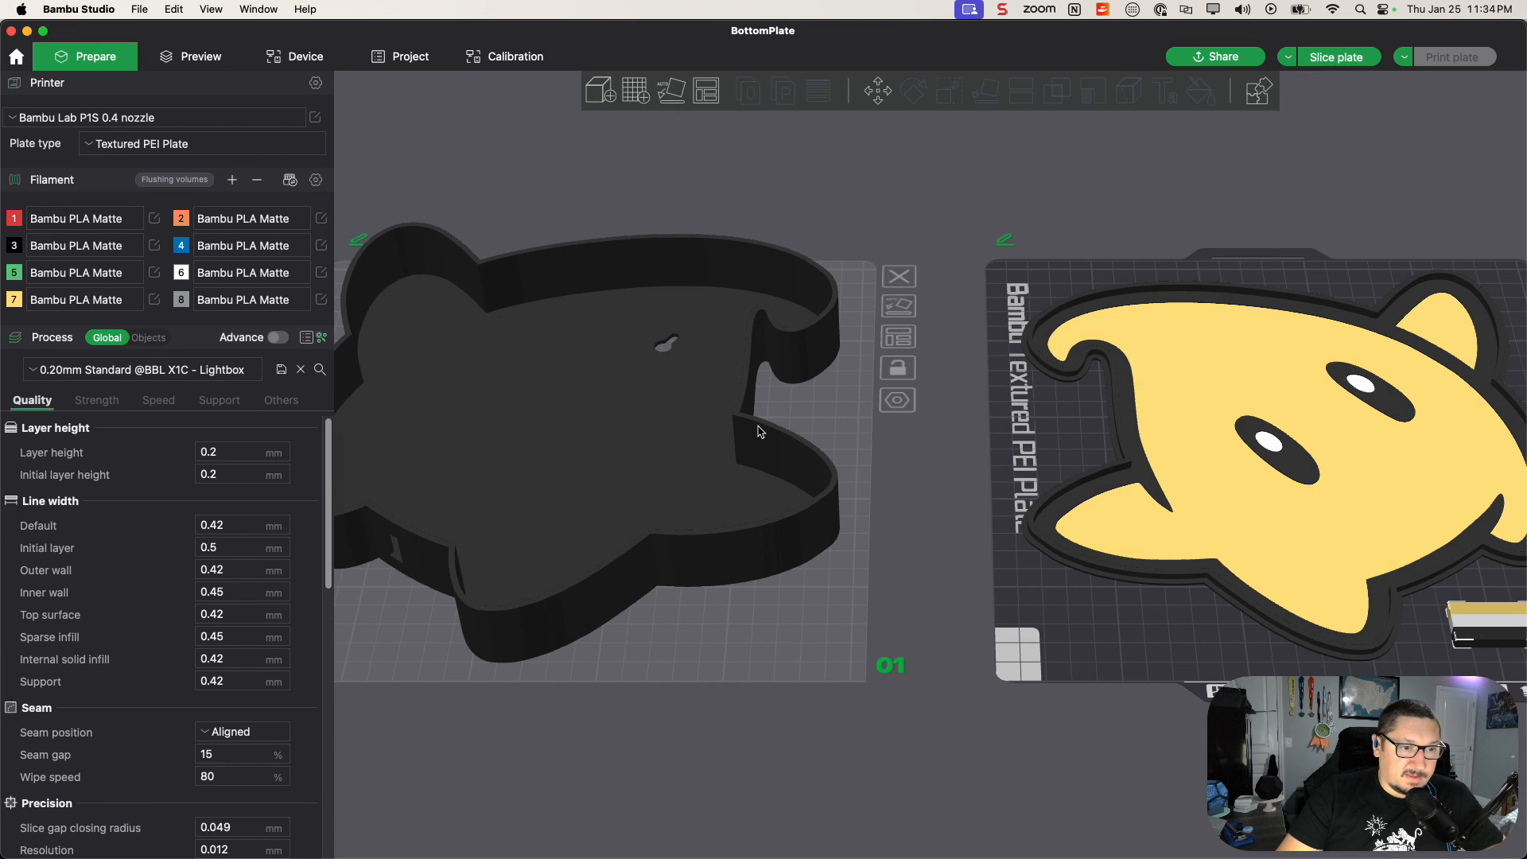
scroll(759, 431, "down", 2)
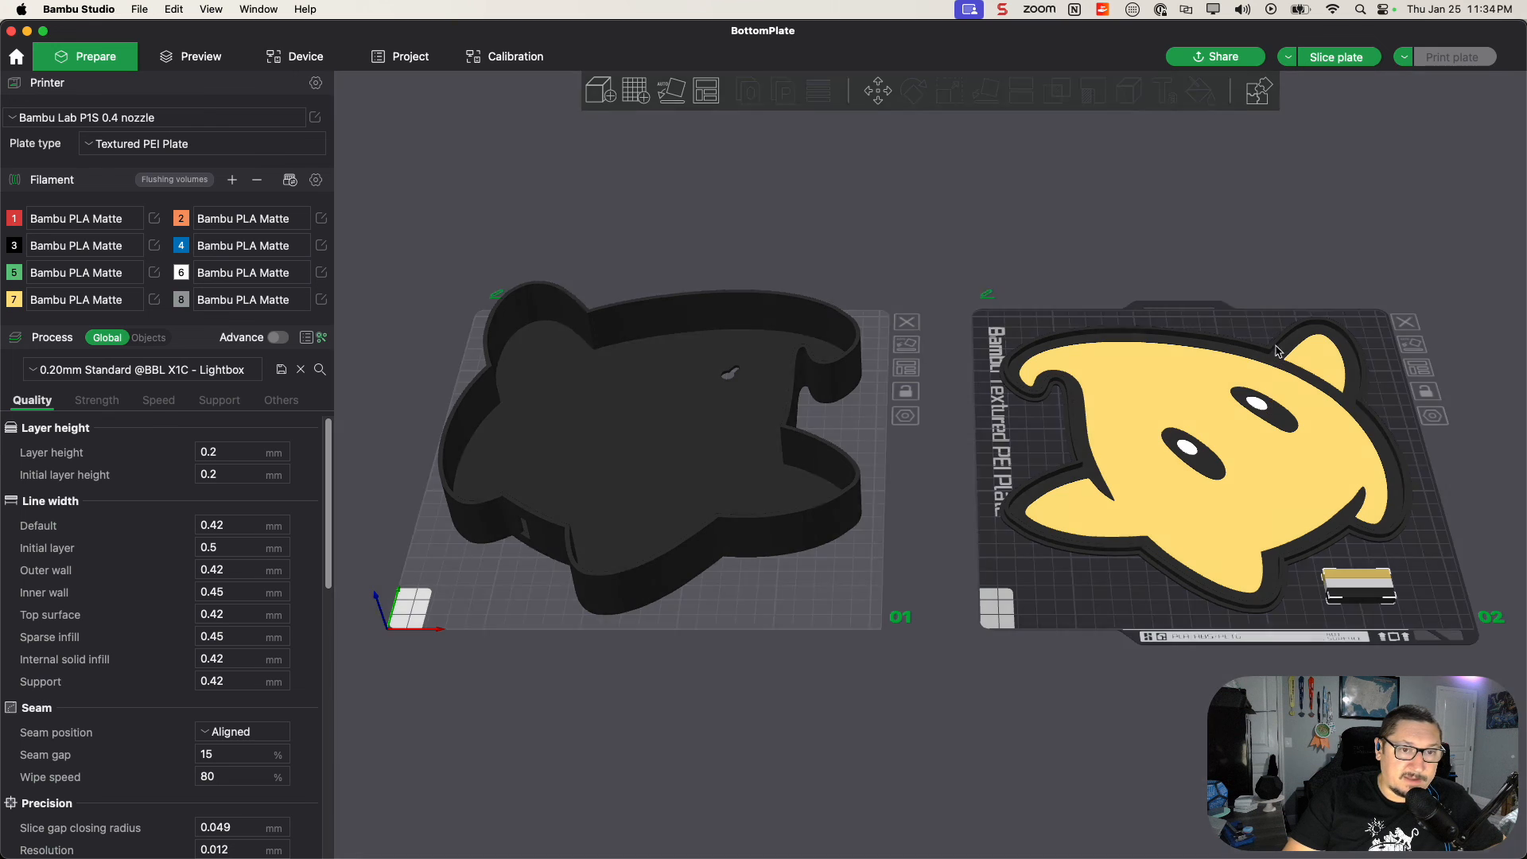
Step: Slice plate 2 with the multicolour top plate and return to the model preparation view
left_click(1254, 325)
left_click(1349, 58)
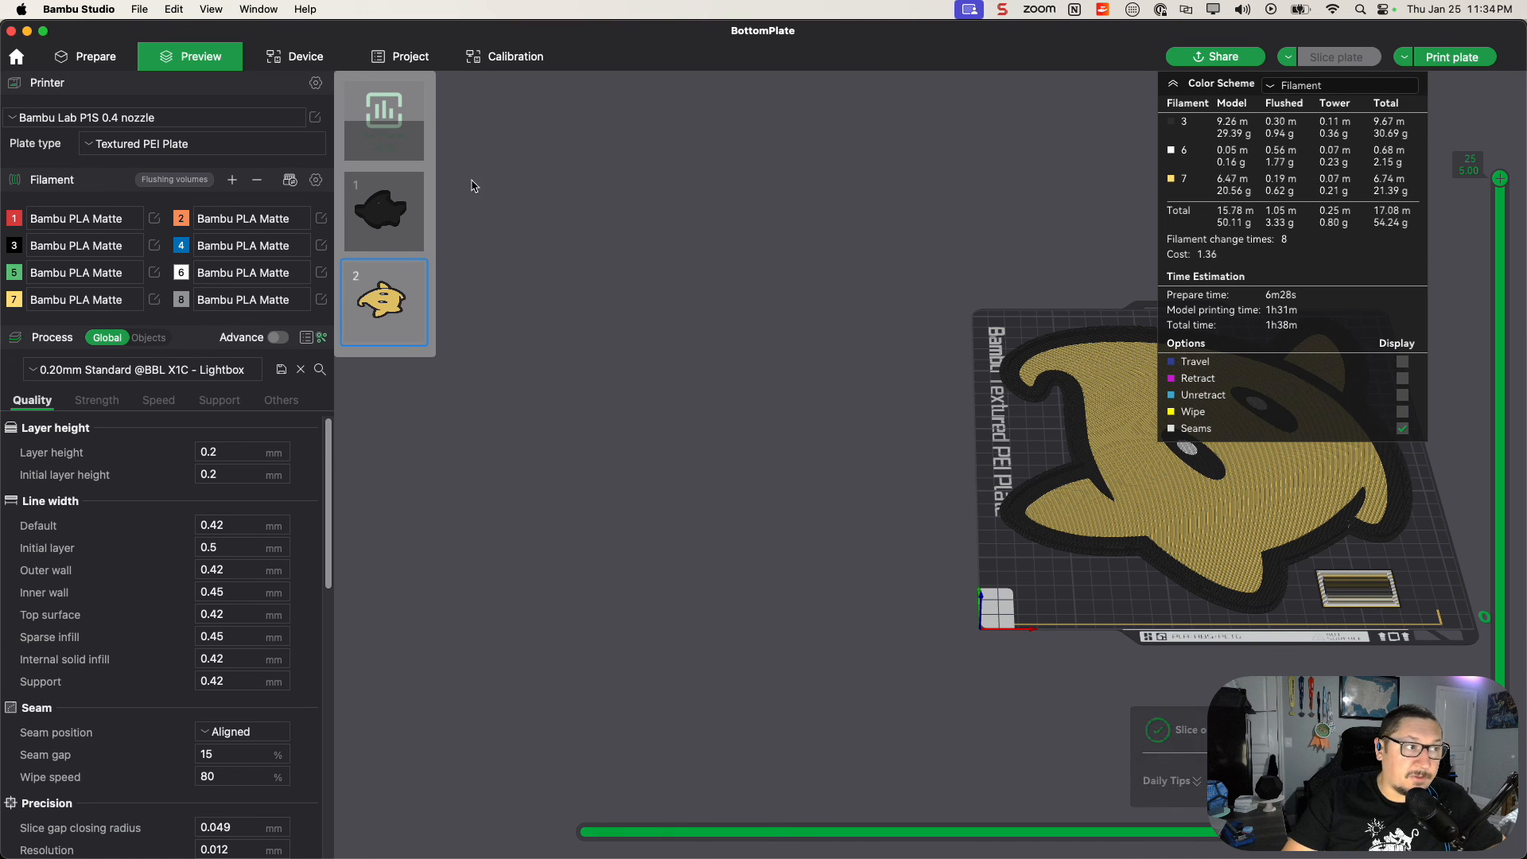
left_click(88, 56)
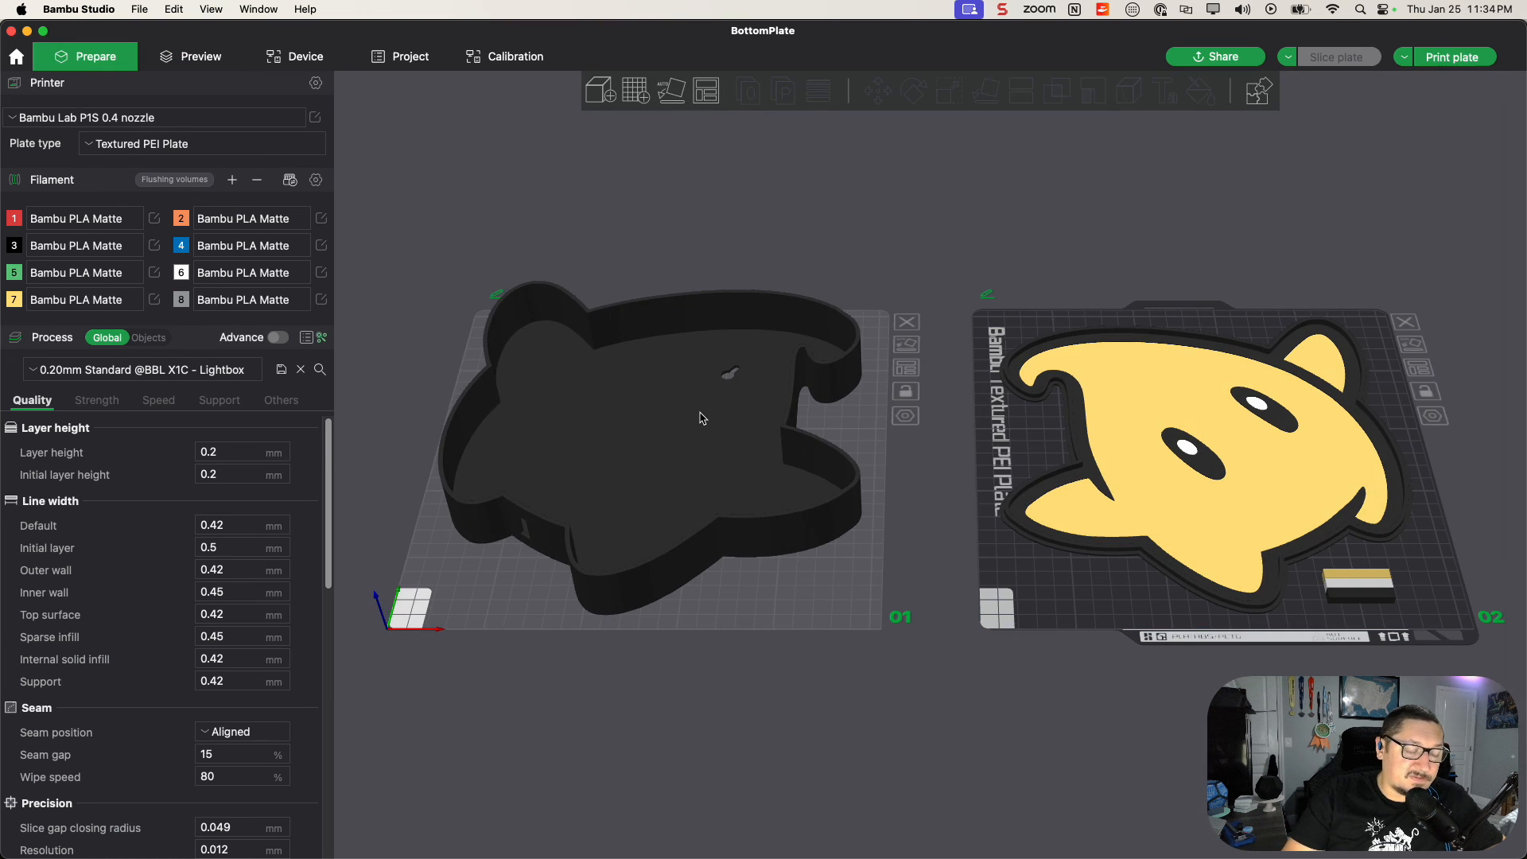
Step: Select the bottom plate on plate 1 and examine its raised side walls up close
left_click(702, 417)
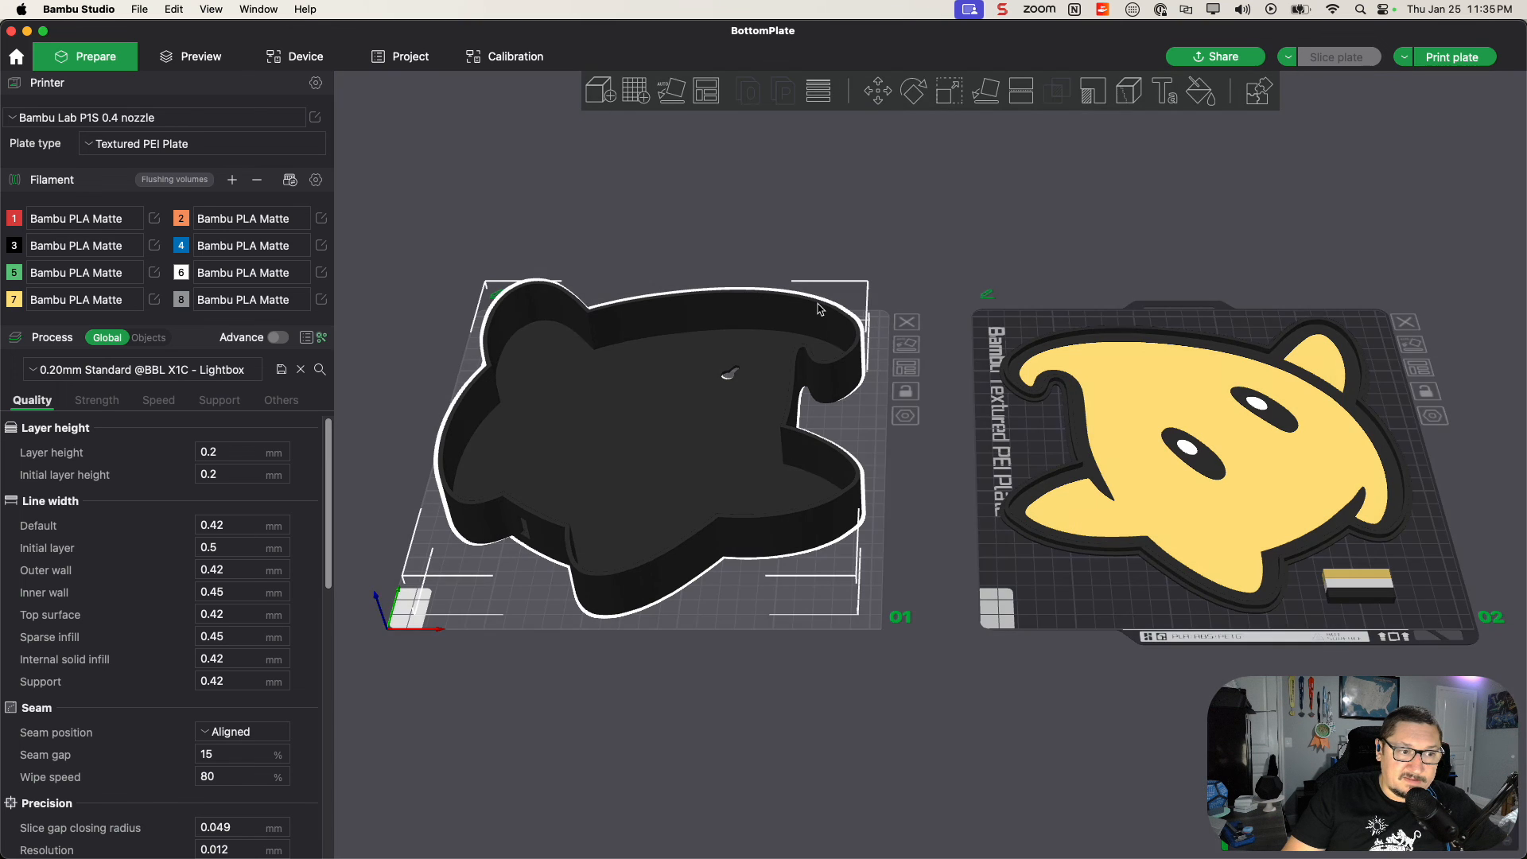
scroll(1061, 456, "down", 5)
scroll(1062, 456, "up", 10)
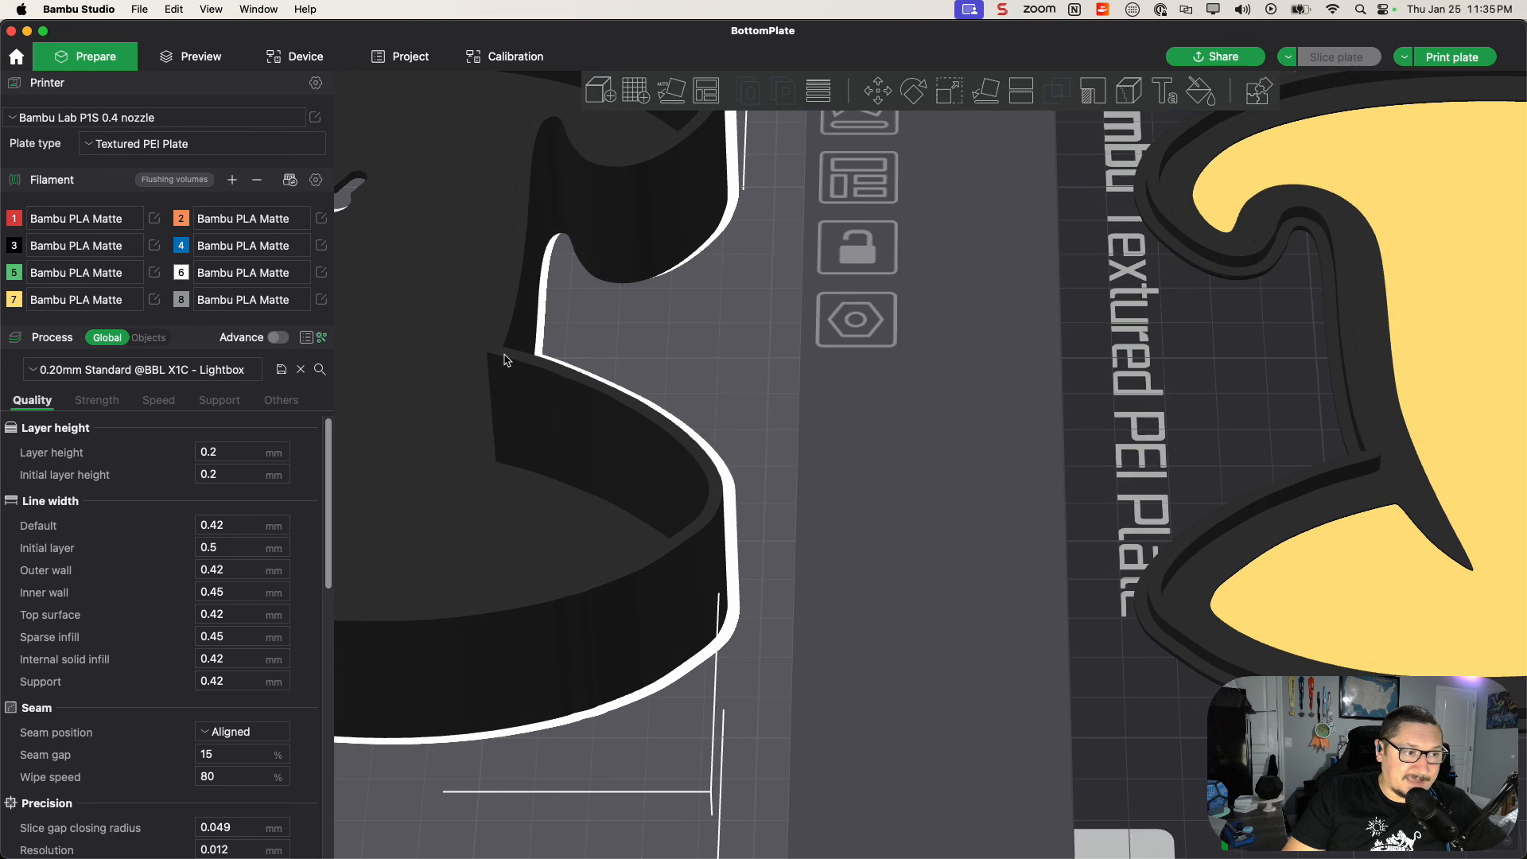
scroll(649, 500, "down", 10)
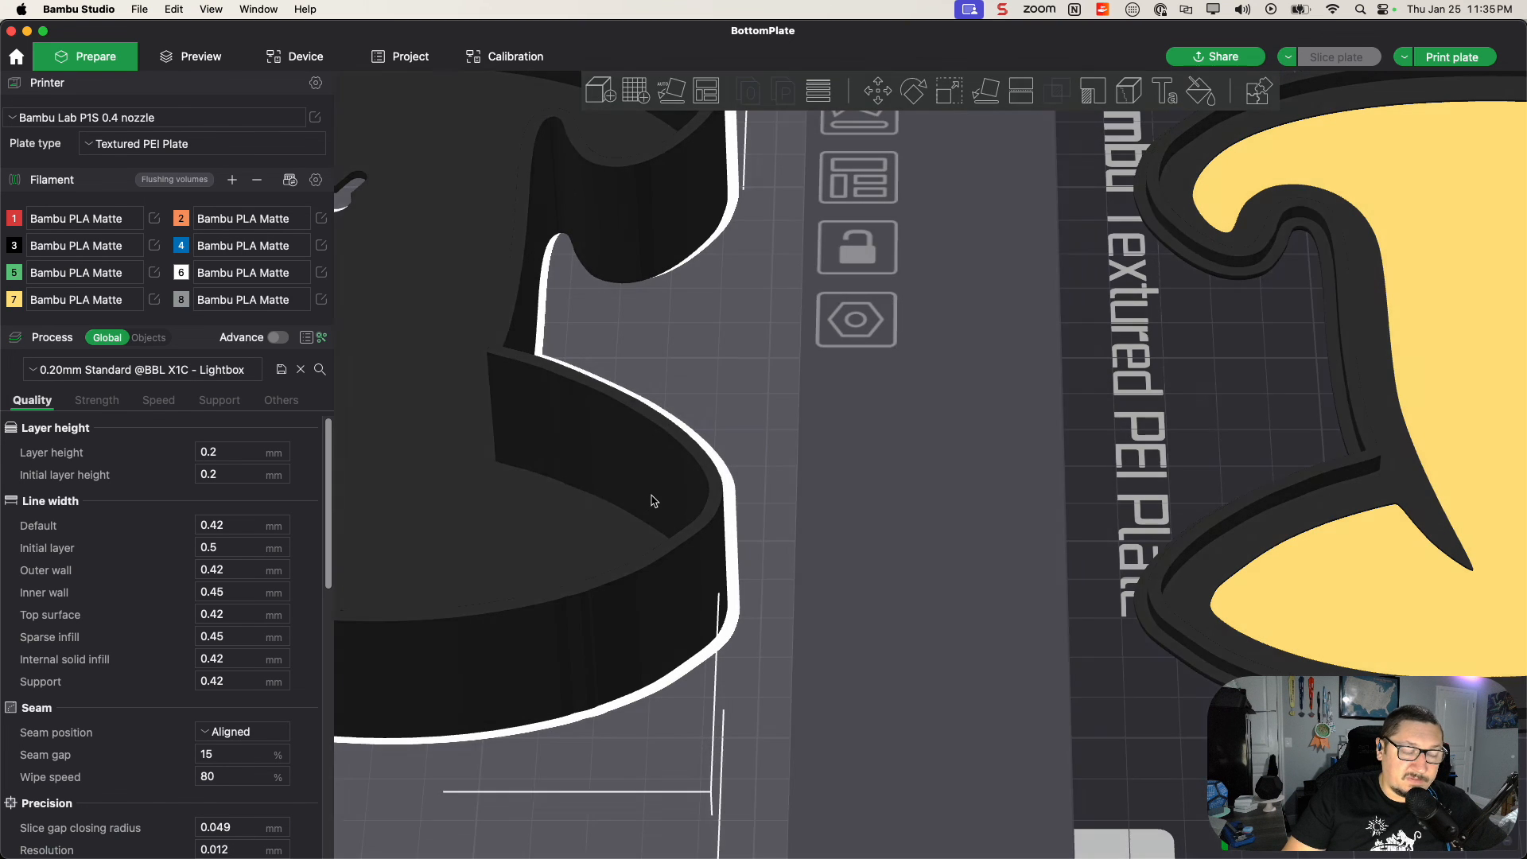
scroll(651, 500, "up", 2)
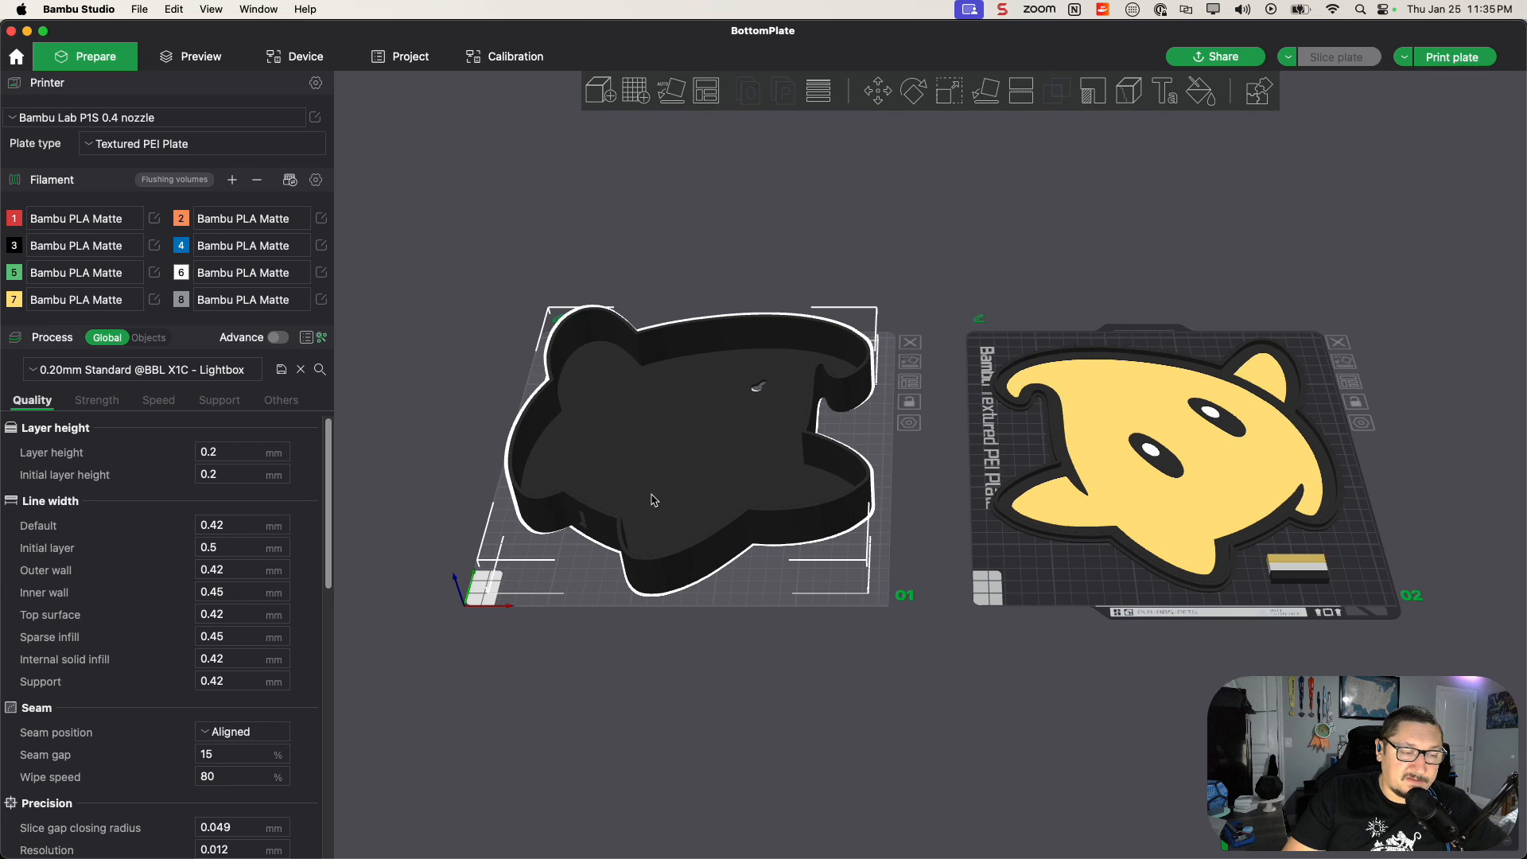